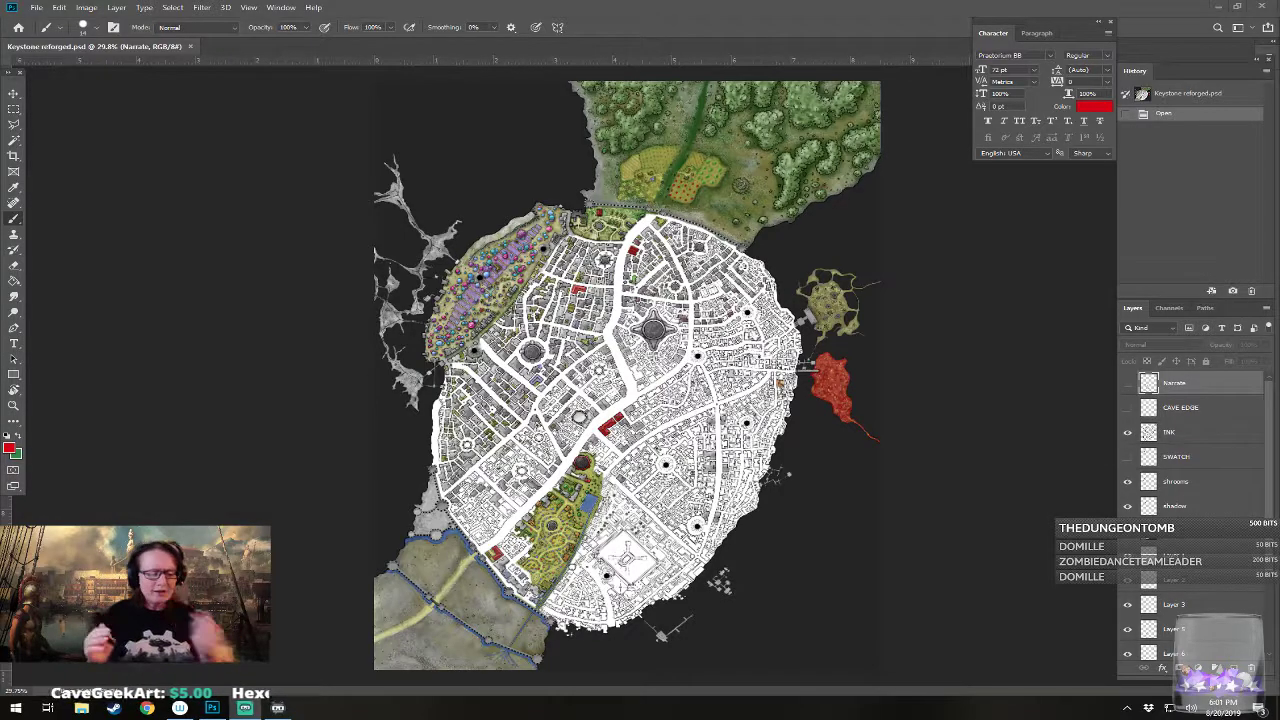
Step: Show the Narrate layer's red numbered markings over the garden district, and hide the layer again
scroll(445, 580, up, 5)
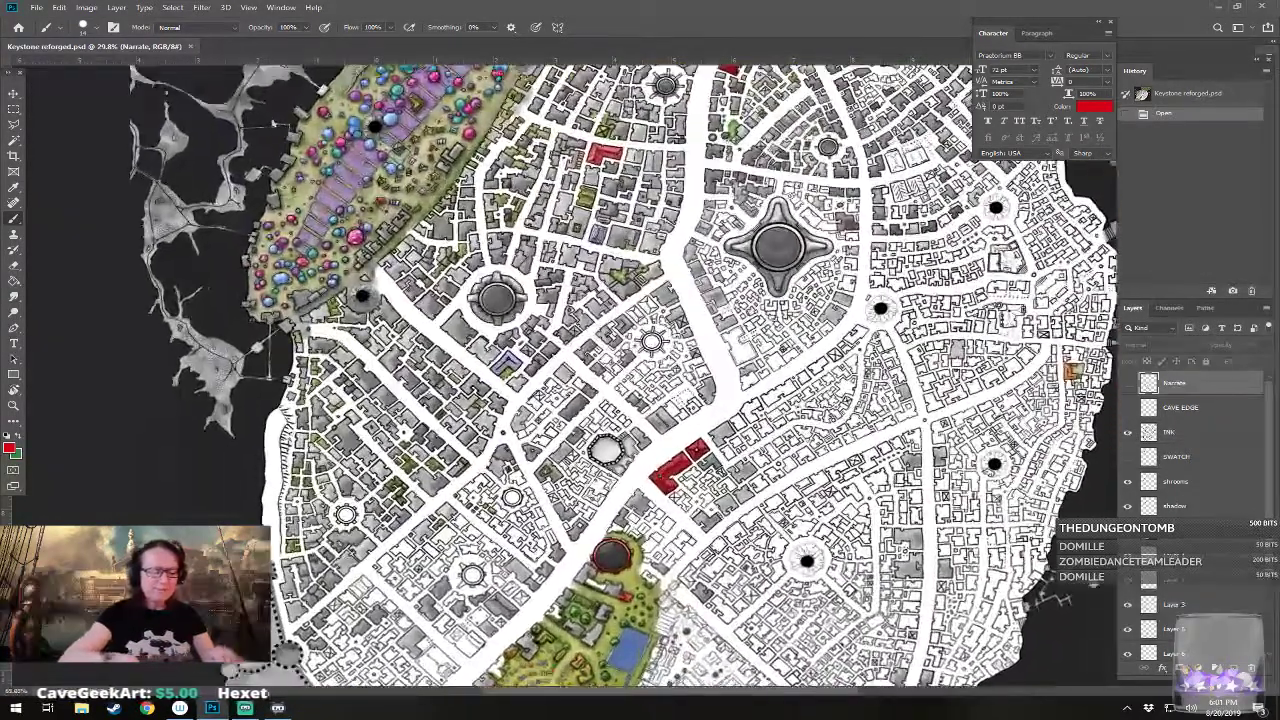
scroll(580, 590, up, 4)
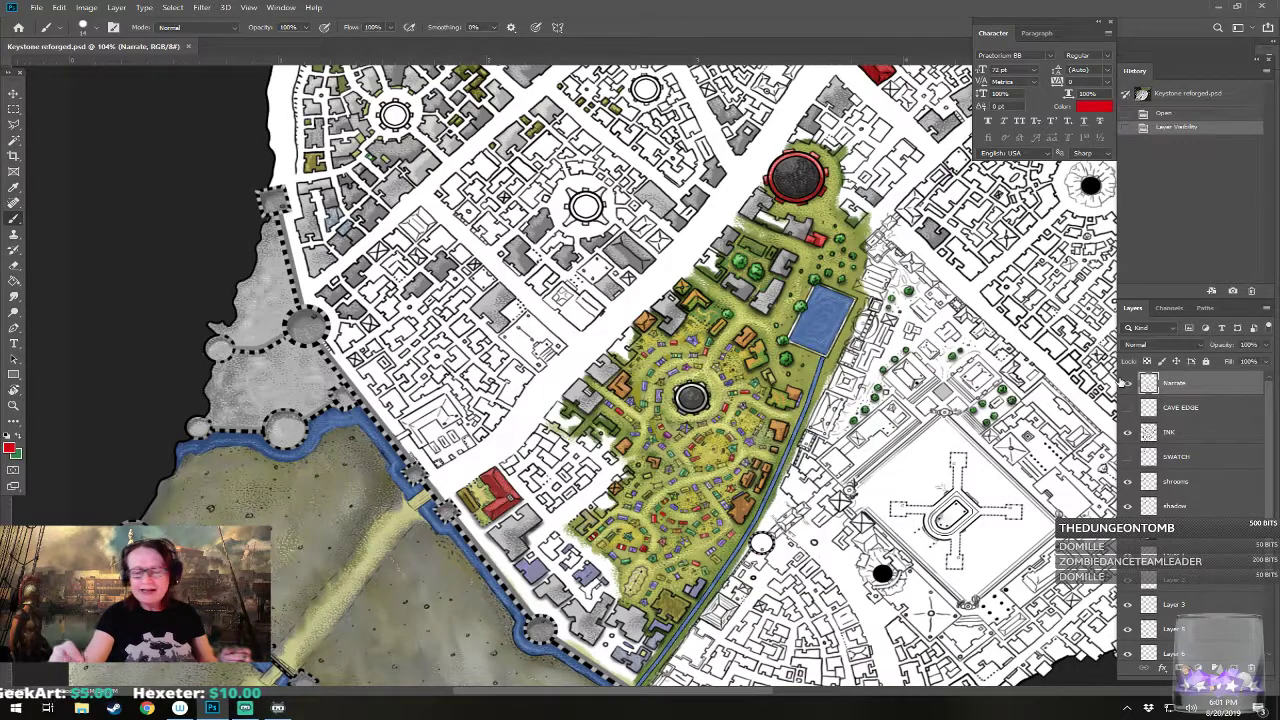
click(1127, 383)
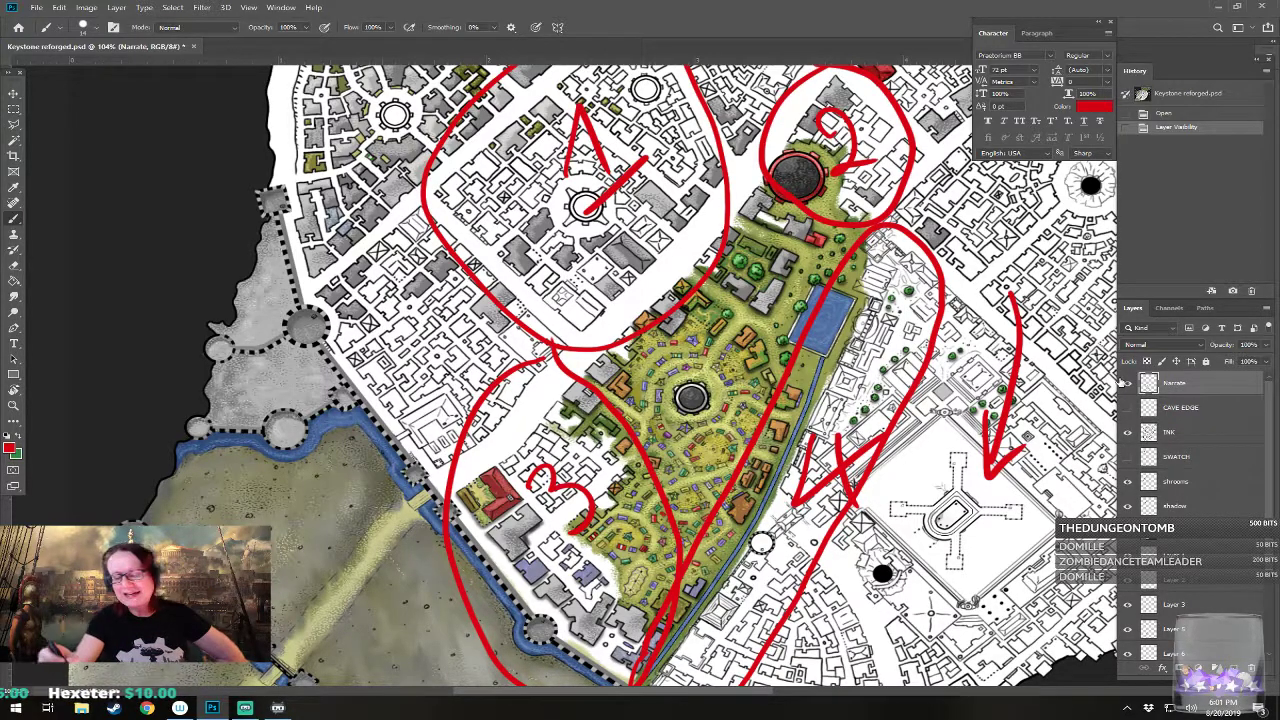
click(1126, 382)
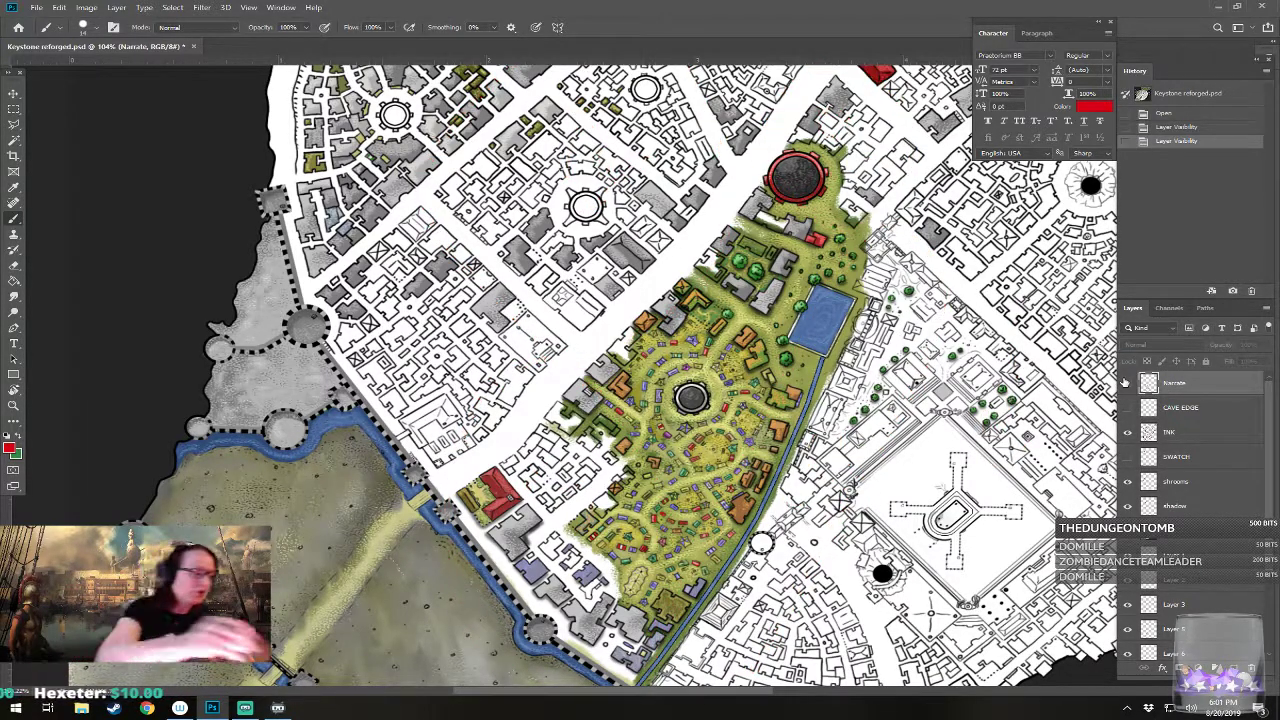
Step: Set the foreground colour to mid grey #9d9d9d and activate the Brush tool
click(20, 436)
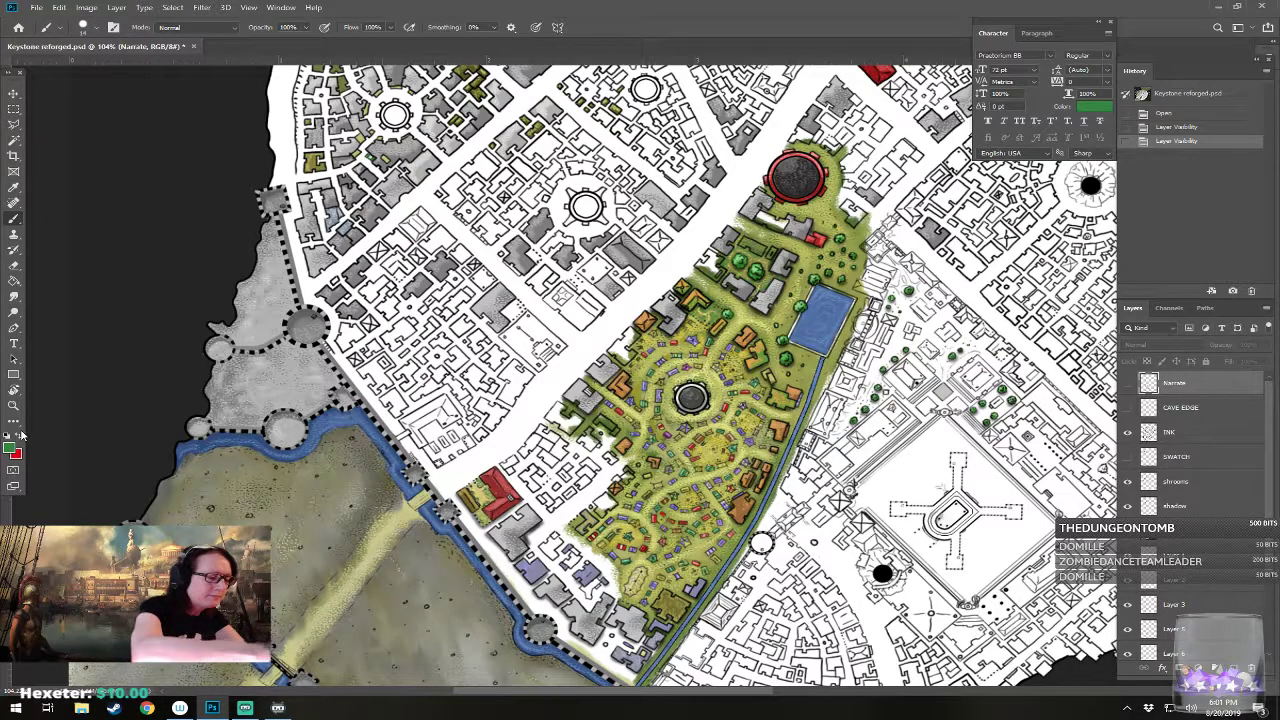
scroll(551, 560, up, 4)
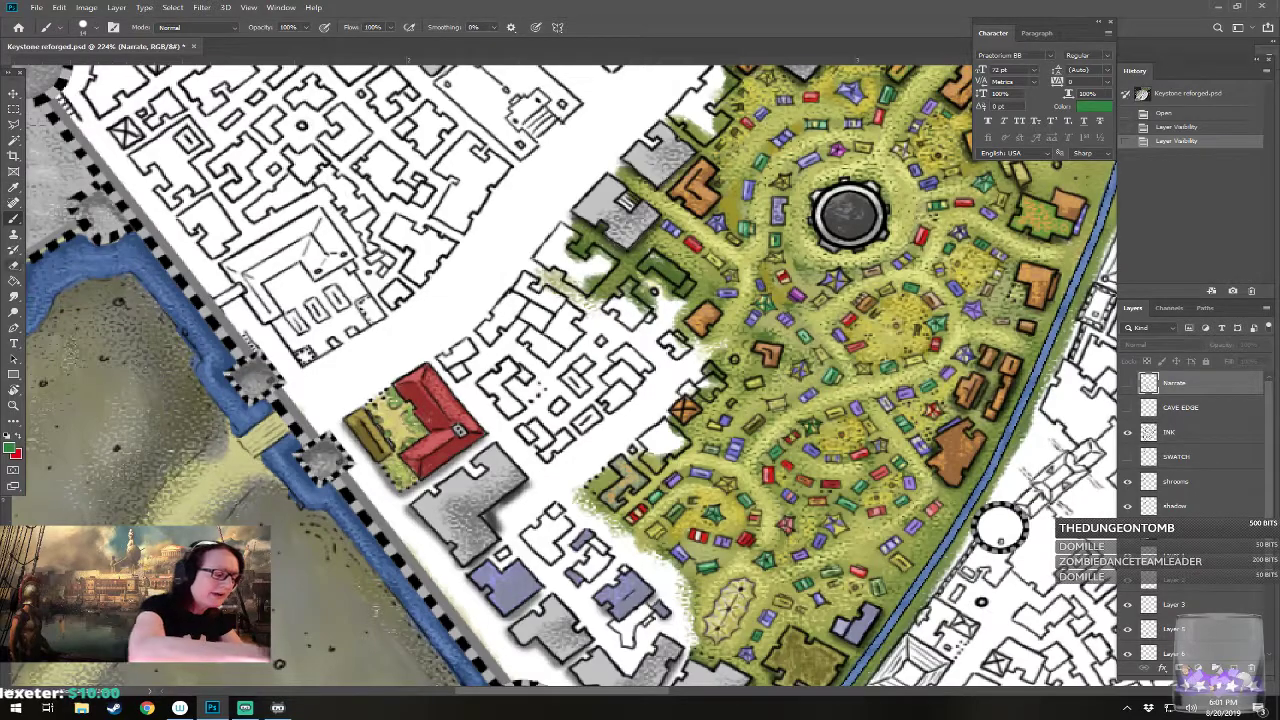
key(i)
click(14, 448)
drag(834, 506, 753, 500)
click(1052, 441)
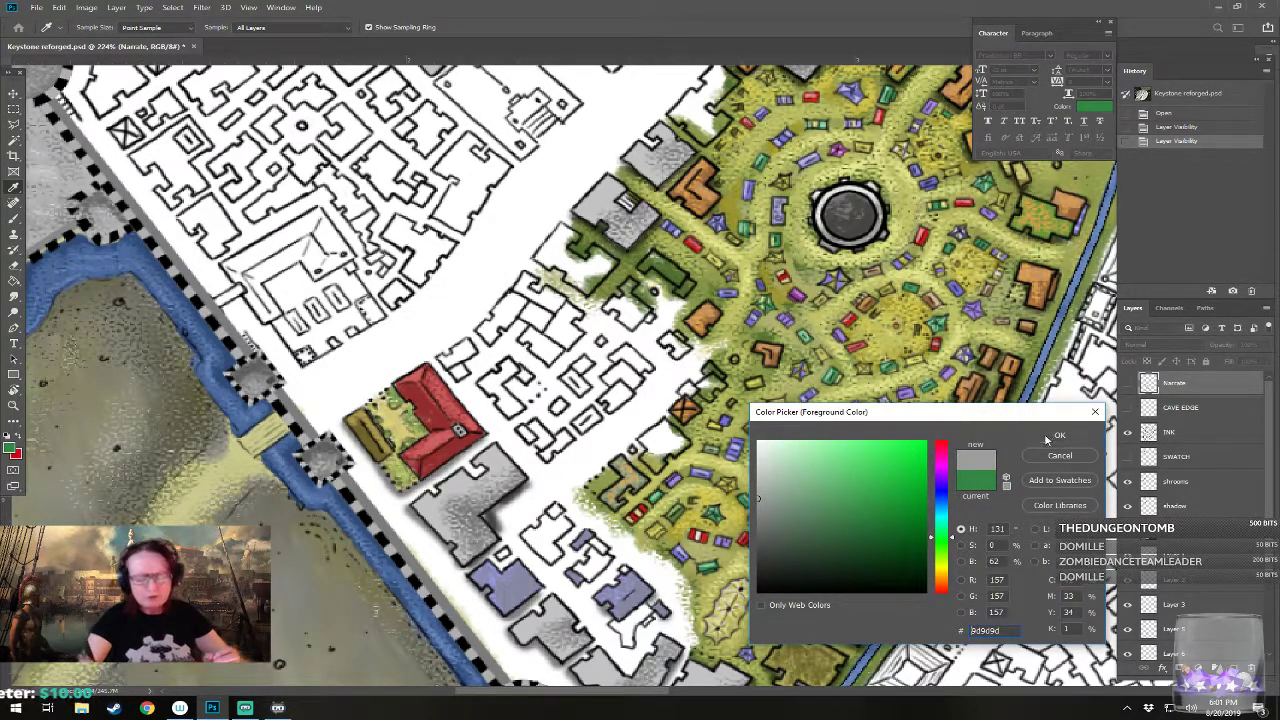
key(b)
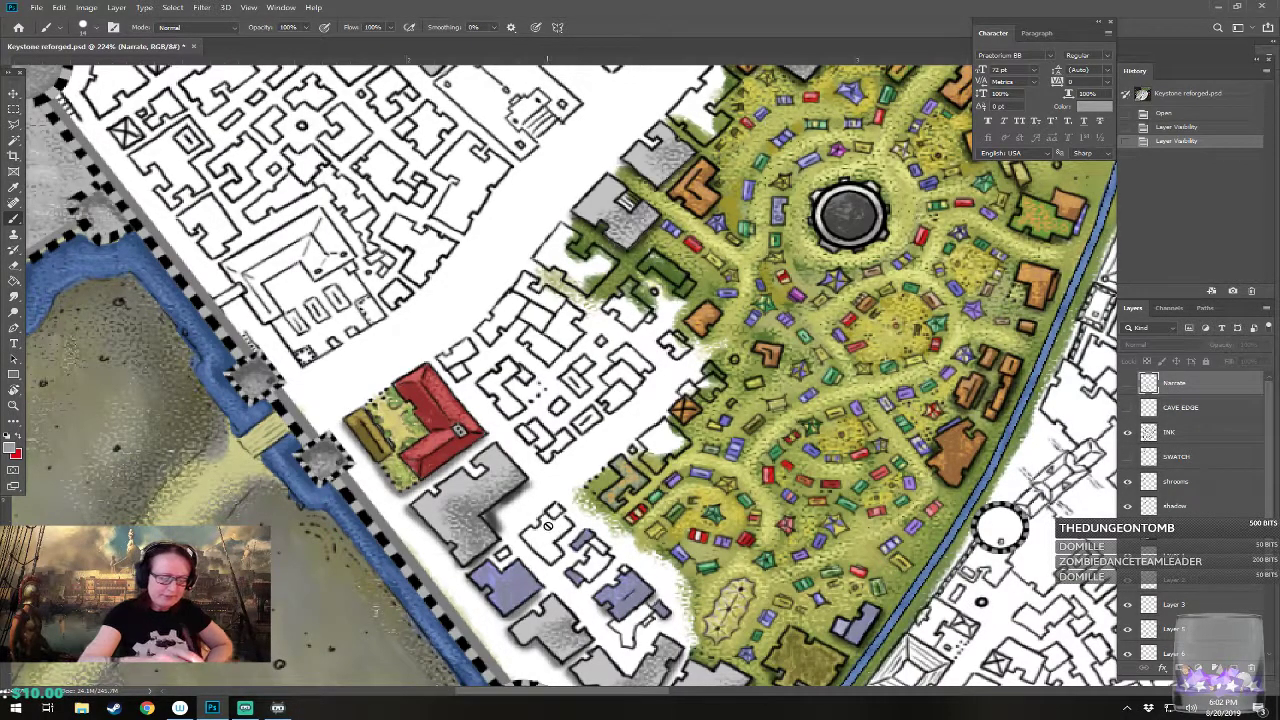
Step: Make the Color layer active and choose a smaller brush preset
key(alt+])
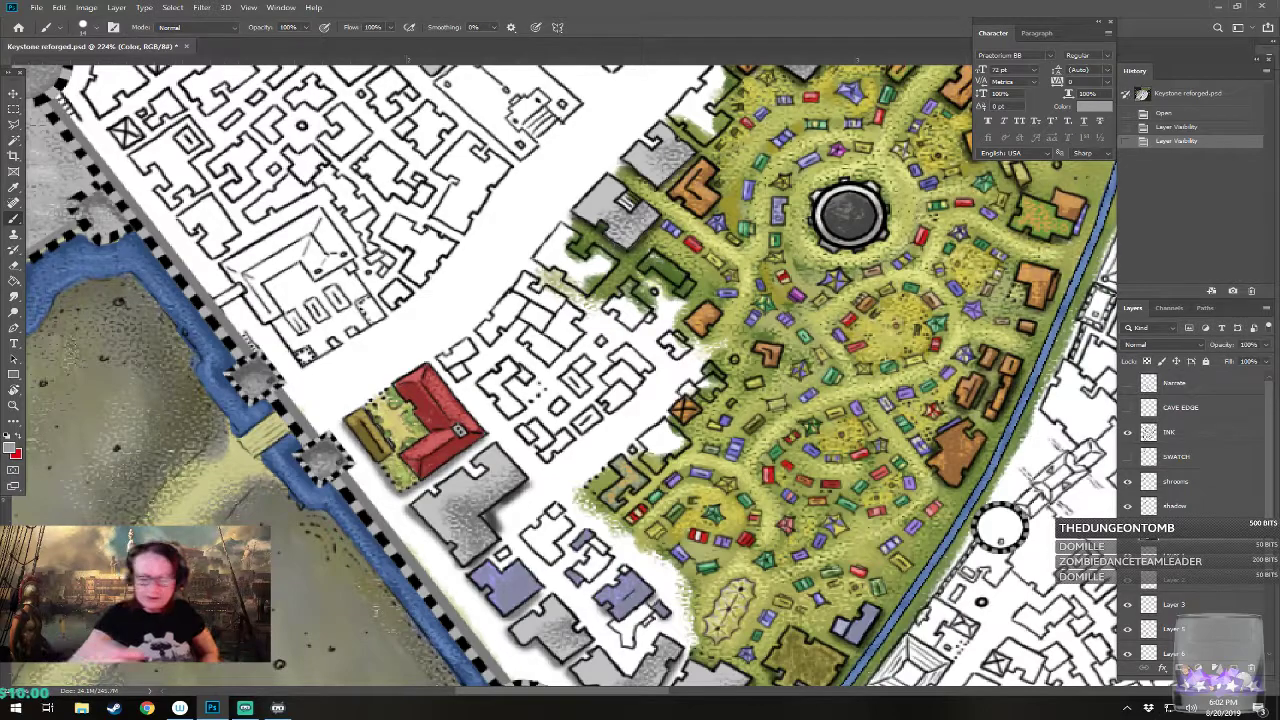
click(84, 33)
double_click(115, 474)
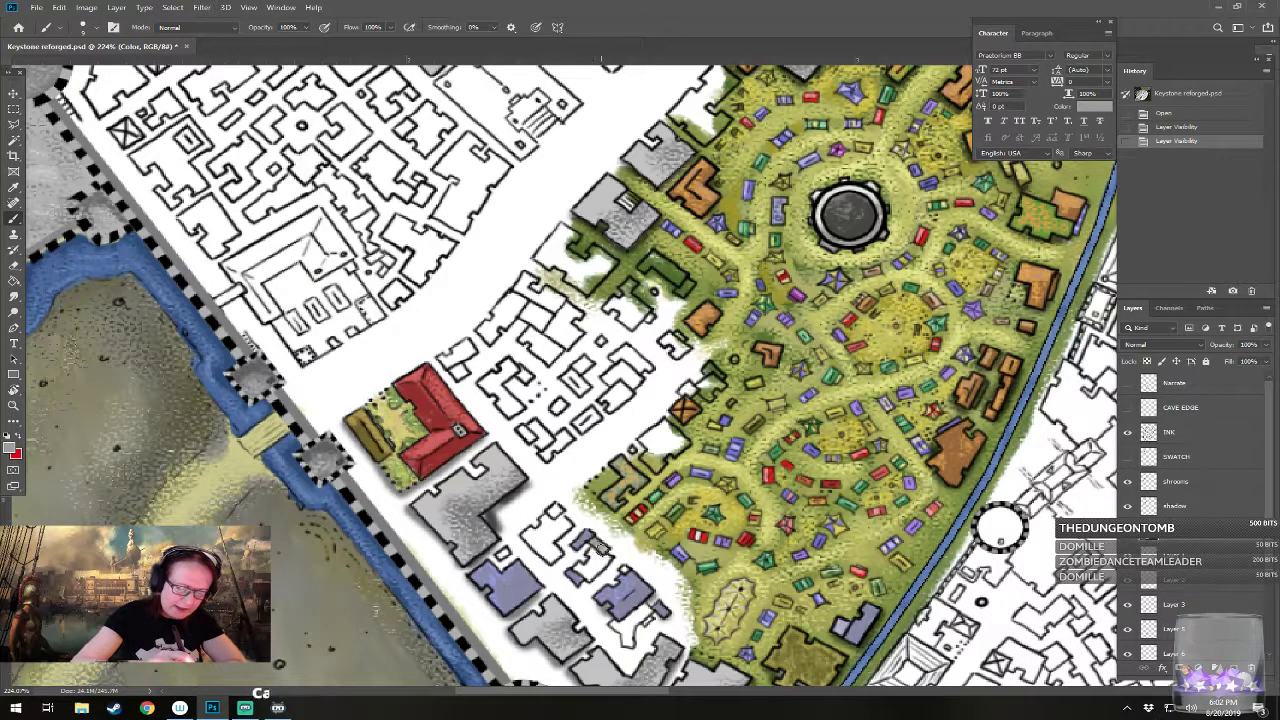
Step: Paint the uncoloured buildings beside the purple roofs and along the garden's western edge solid grey
click(610, 552)
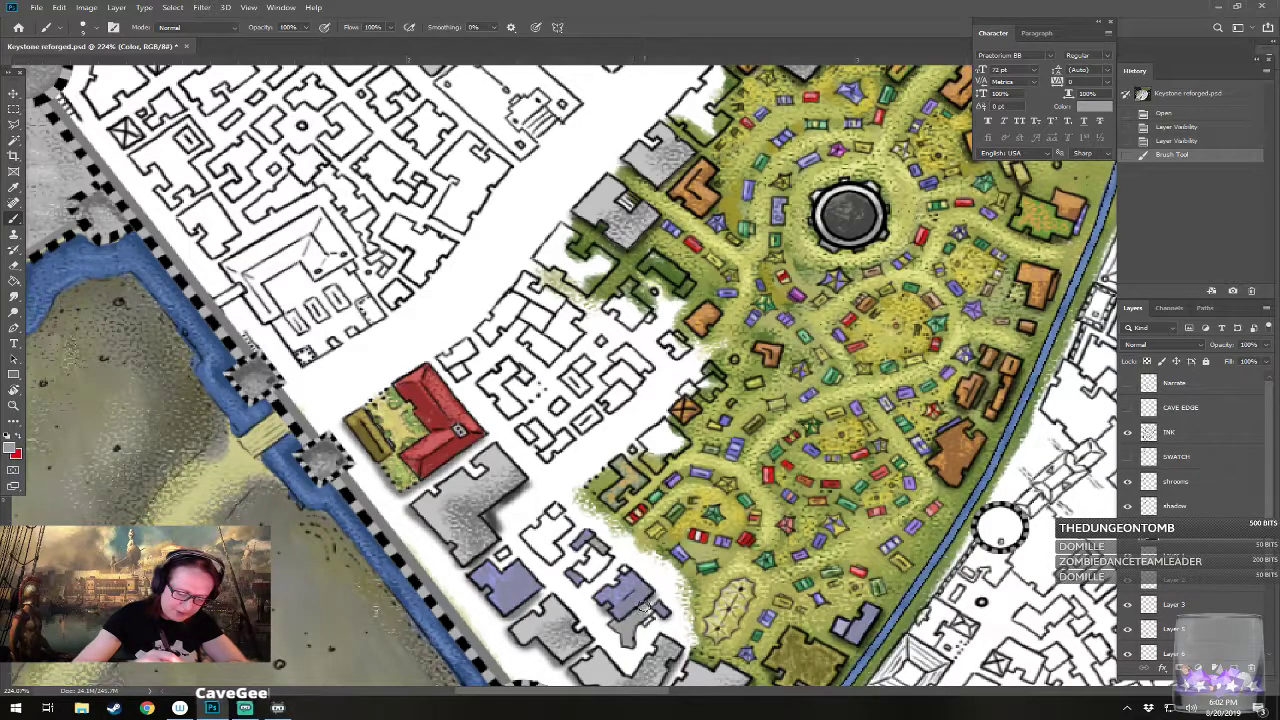
click(644, 612)
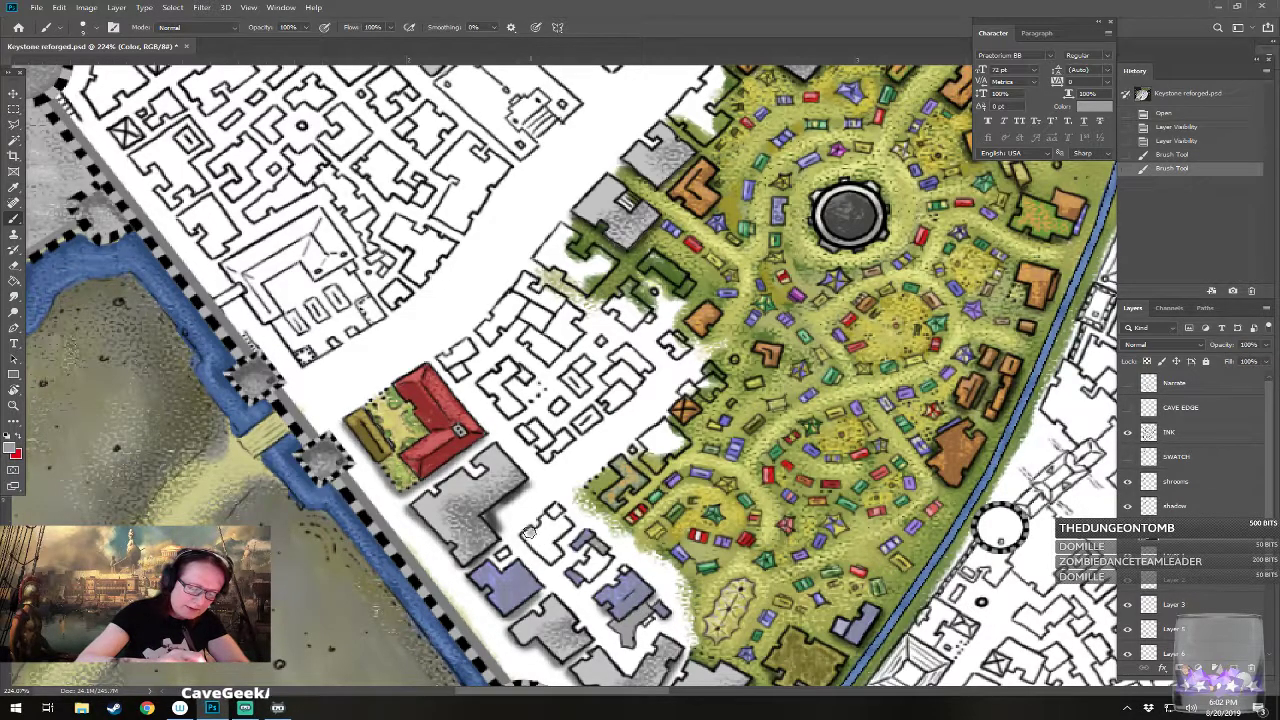
click(540, 538)
mouse_move(540, 545)
mouse_down()
mouse_move(549, 558)
mouse_move(544, 522)
mouse_move(552, 536)
mouse_move(567, 522)
mouse_up()
mouse_move(662, 436)
mouse_down()
mouse_move(643, 441)
mouse_move(655, 466)
mouse_move(676, 444)
mouse_move(648, 440)
mouse_move(660, 426)
mouse_move(676, 440)
mouse_move(647, 441)
mouse_move(686, 440)
mouse_up()
drag(690, 385, 702, 386)
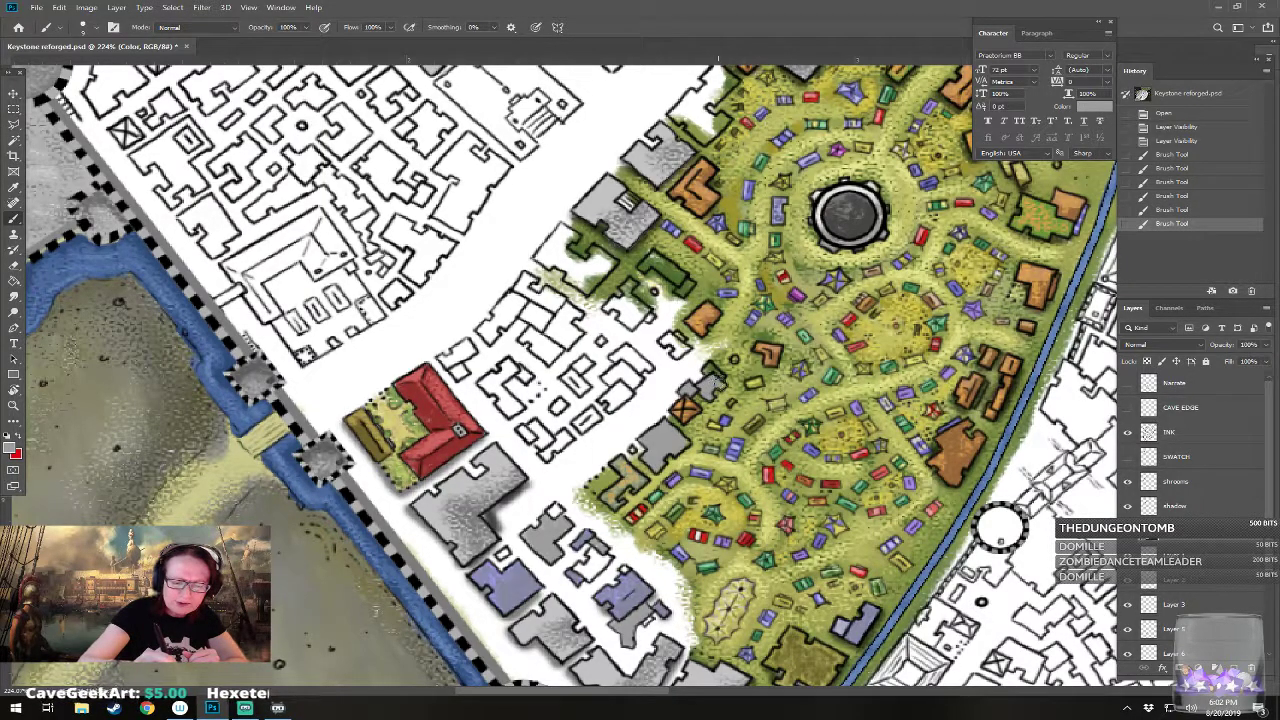
click(722, 385)
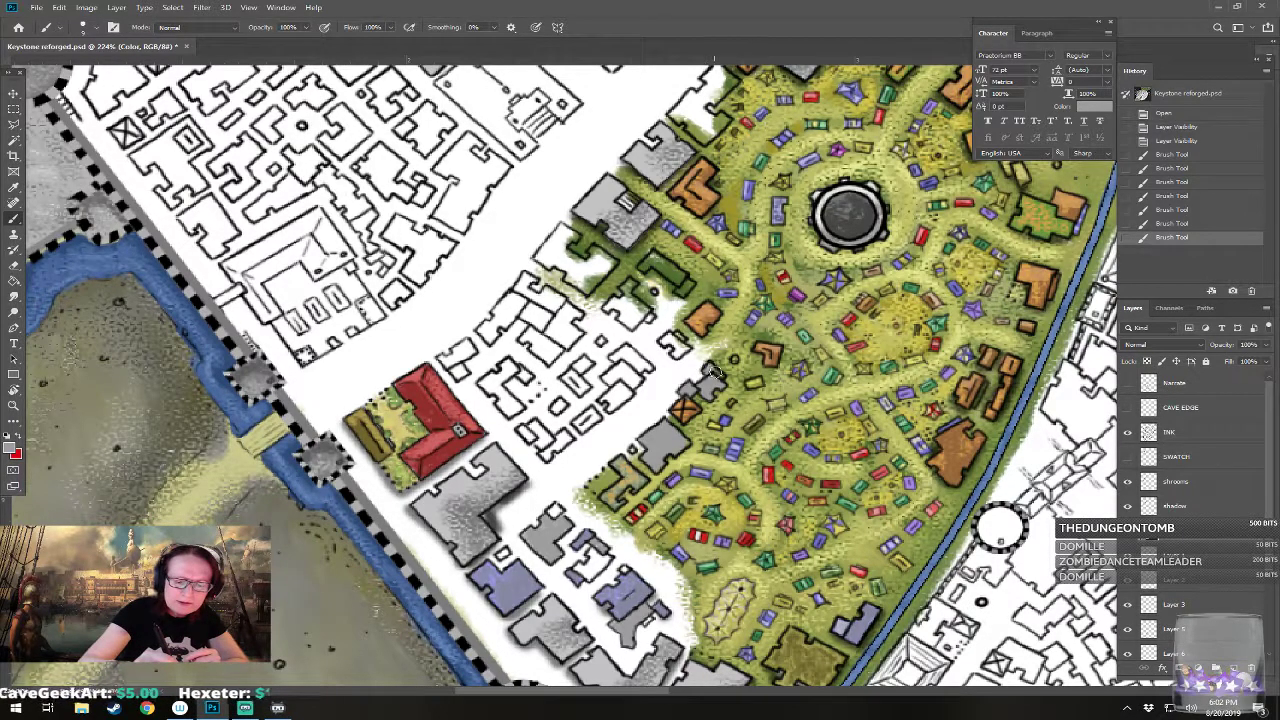
click(712, 373)
drag(668, 338, 687, 348)
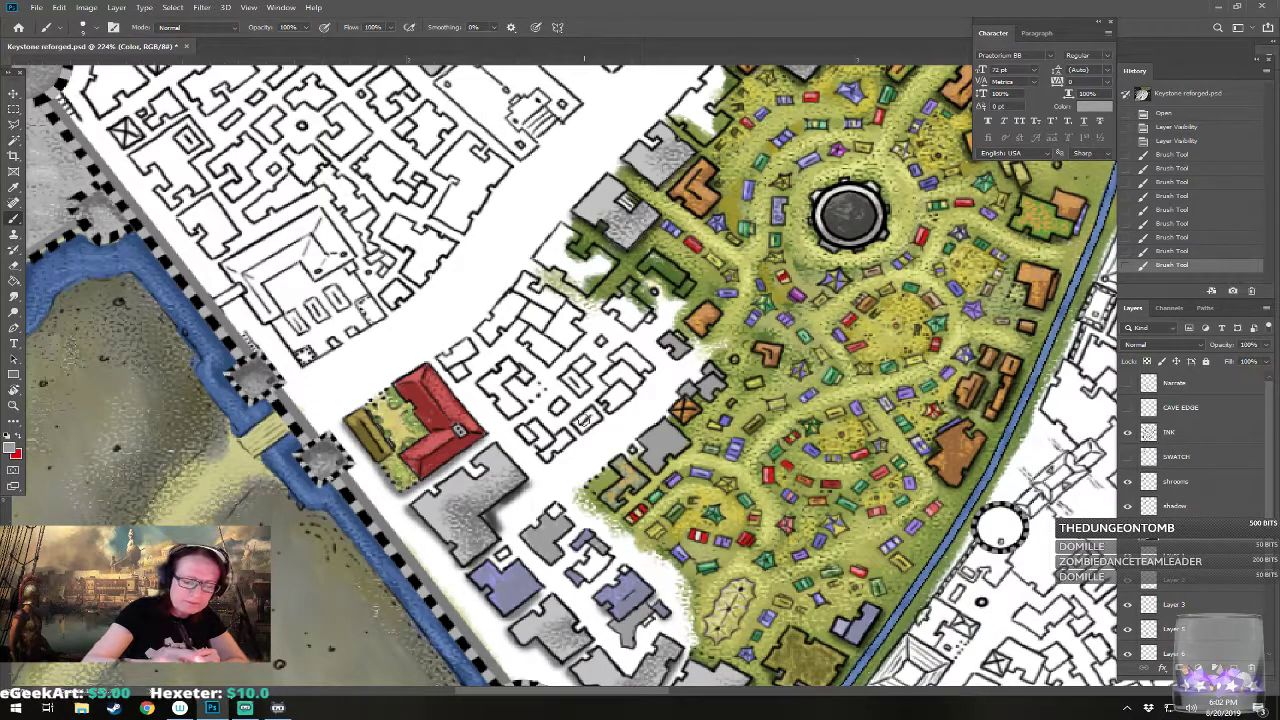
Step: Fill several buildings in the block between the red-roofed house and the garden with mid grey
drag(585, 418, 592, 418)
mouse_move(554, 443)
mouse_down()
mouse_move(547, 456)
mouse_move(566, 438)
mouse_move(532, 438)
mouse_up()
mouse_move(580, 380)
mouse_down()
mouse_move(566, 378)
mouse_move(582, 388)
mouse_move(632, 376)
mouse_up()
mouse_move(617, 308)
mouse_down()
mouse_move(563, 314)
mouse_move(551, 326)
mouse_move(562, 333)
mouse_move(565, 308)
mouse_move(575, 315)
mouse_move(553, 331)
mouse_move(565, 343)
mouse_move(572, 332)
mouse_move(552, 330)
mouse_move(563, 342)
mouse_move(503, 326)
mouse_move(528, 311)
mouse_move(548, 328)
mouse_move(531, 310)
mouse_move(546, 315)
mouse_move(488, 380)
mouse_move(512, 412)
mouse_move(514, 397)
mouse_move(457, 369)
mouse_up()
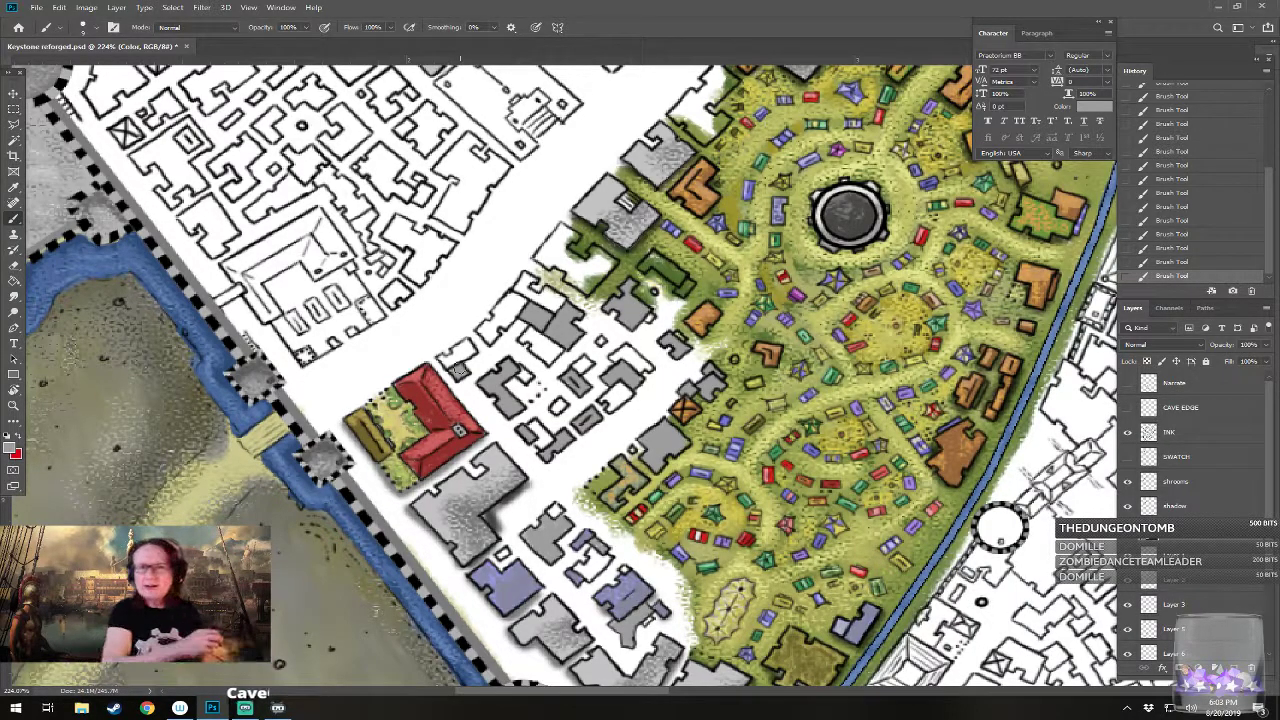
Step: Set the foreground colour to a very light grey and add highlights to the newly painted grey roofs
click(8, 451)
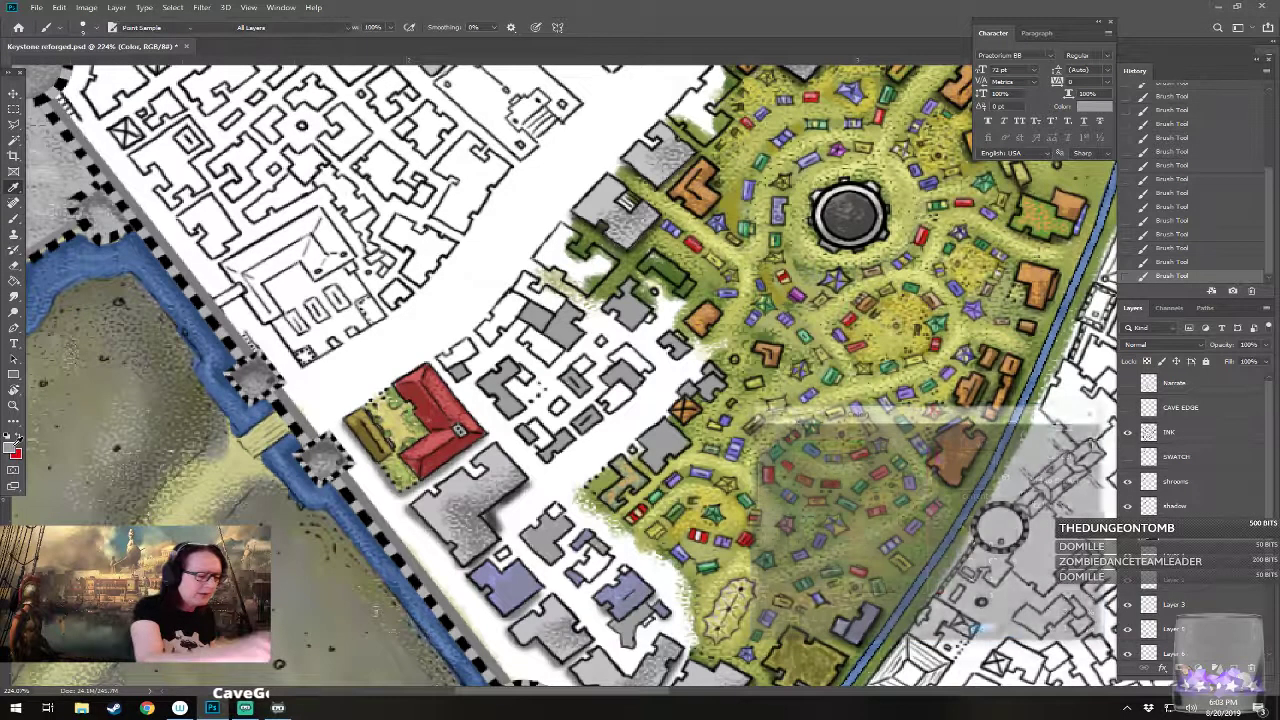
click(1047, 434)
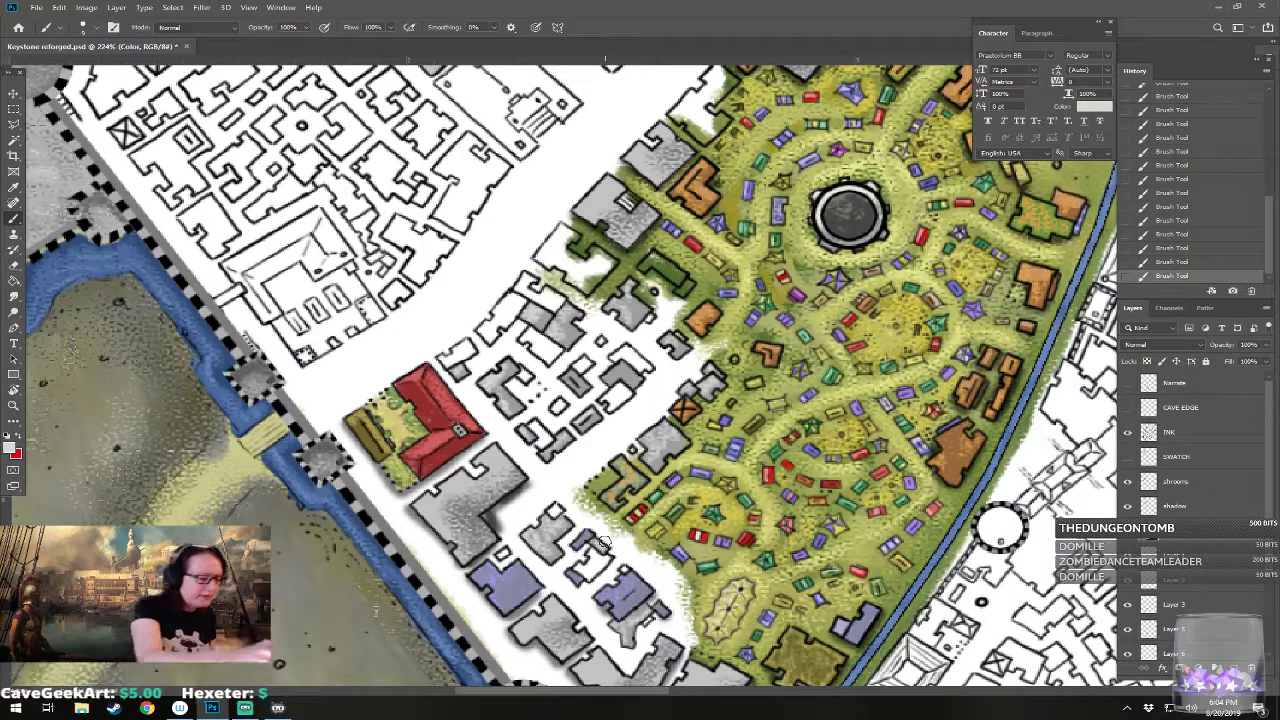
Step: Set the foreground colour to red #d33232 and paint a few tiny buildings among the grey ones
click(11, 447)
click(857, 456)
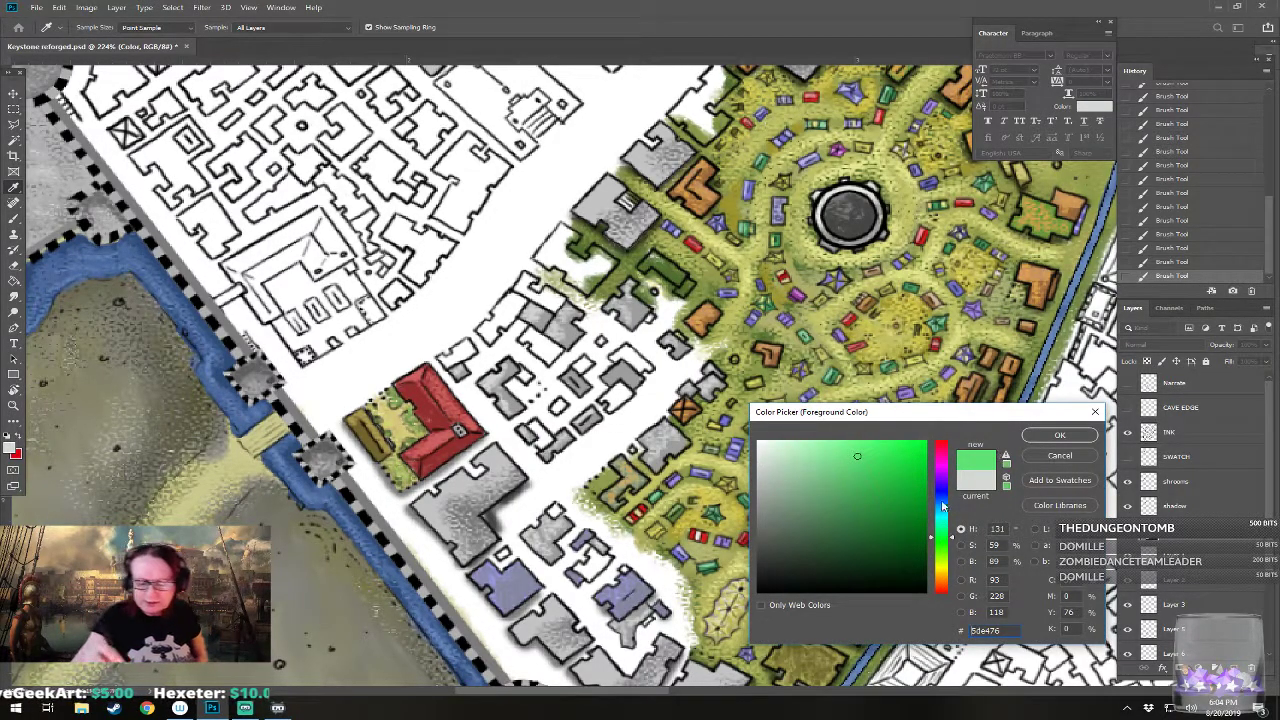
drag(944, 508, 944, 474)
click(833, 457)
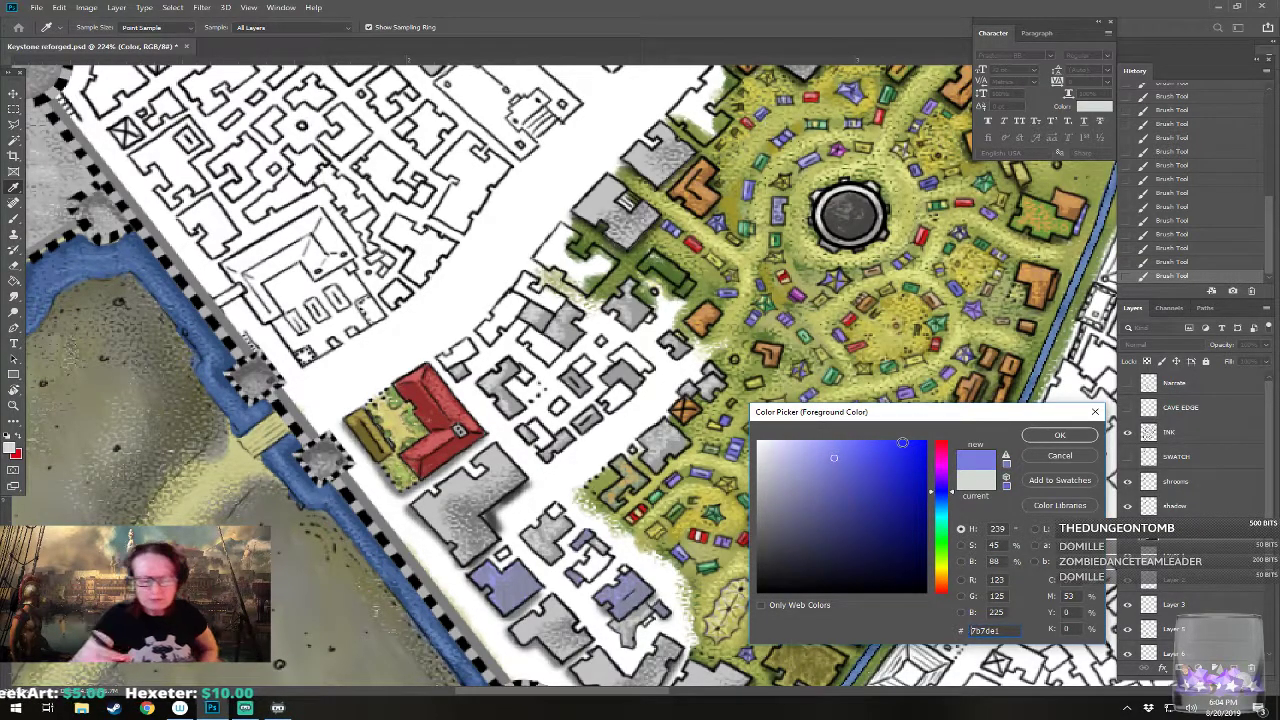
click(941, 444)
click(886, 466)
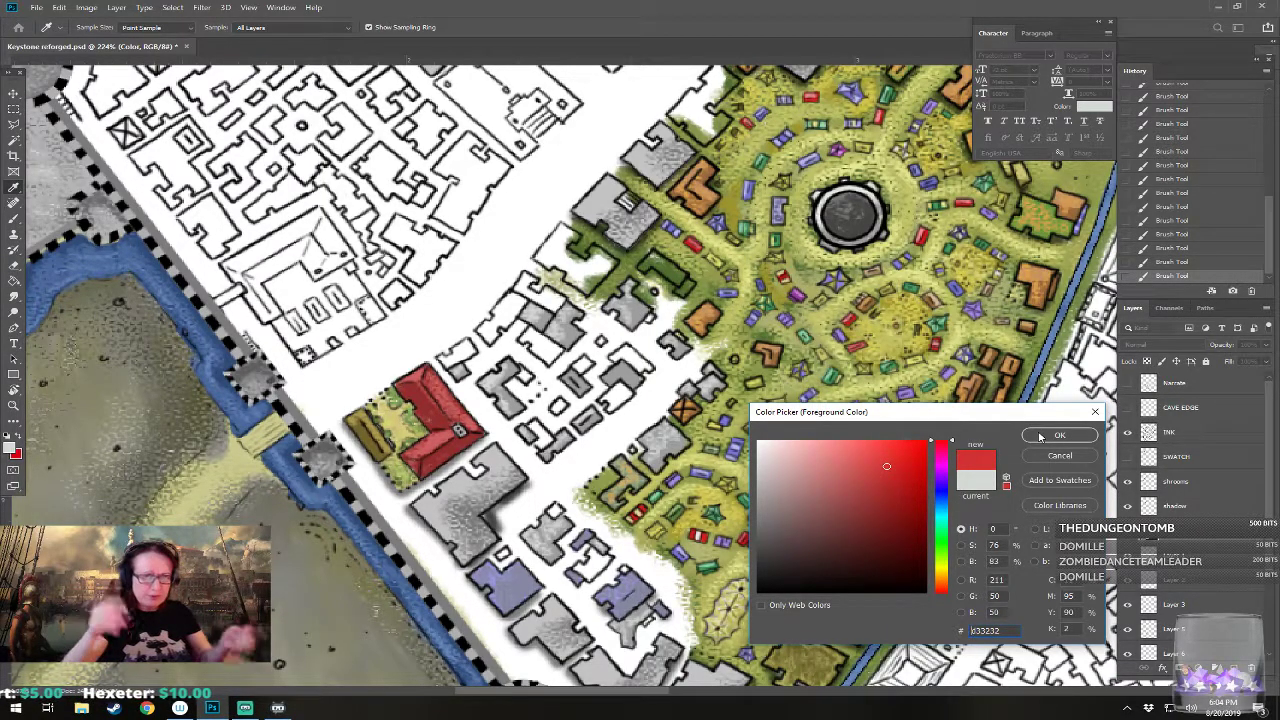
click(1048, 441)
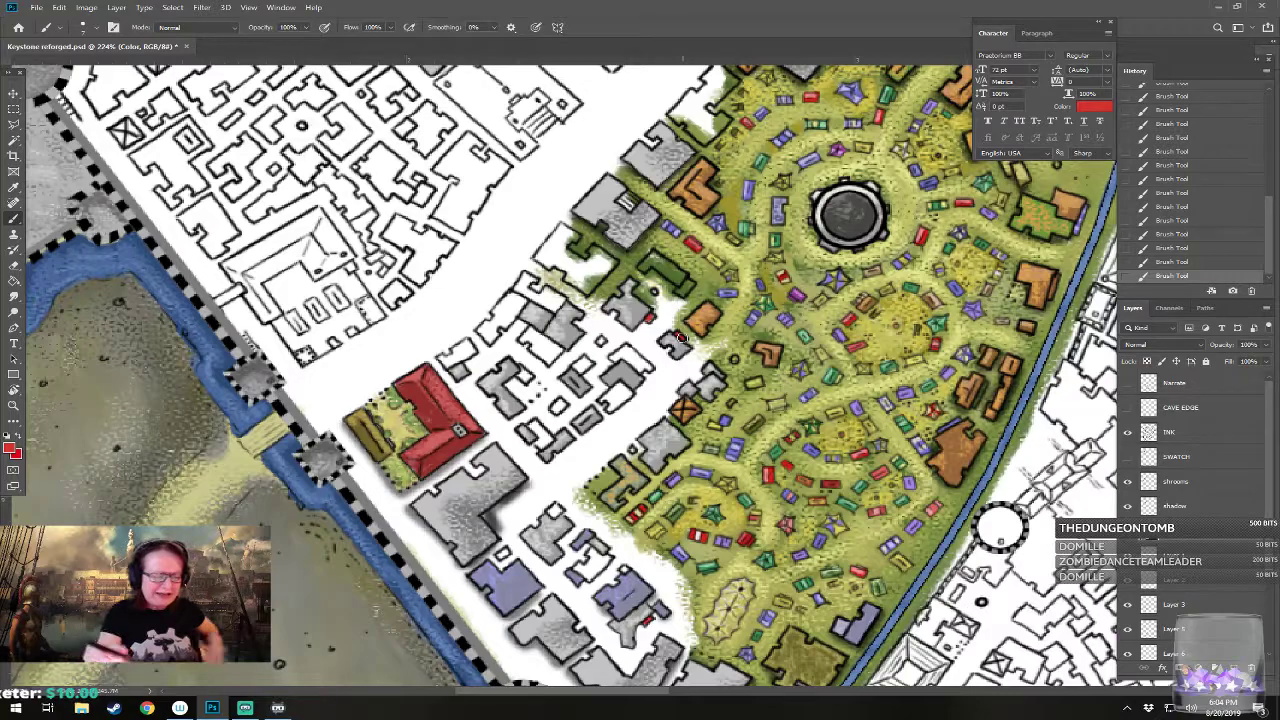
drag(680, 338, 712, 408)
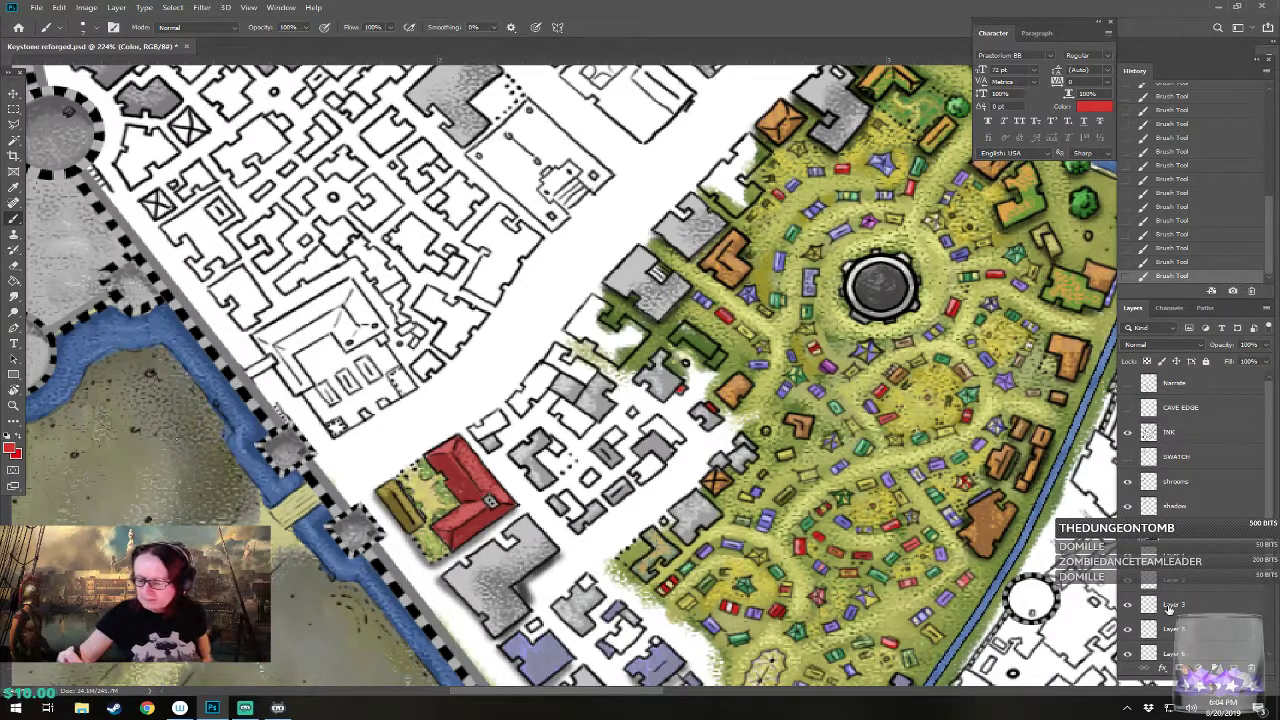
Step: With the Color layer active, paint the blank notched building beside the grey roofs at the garden's western corner solid red
click(1168, 606)
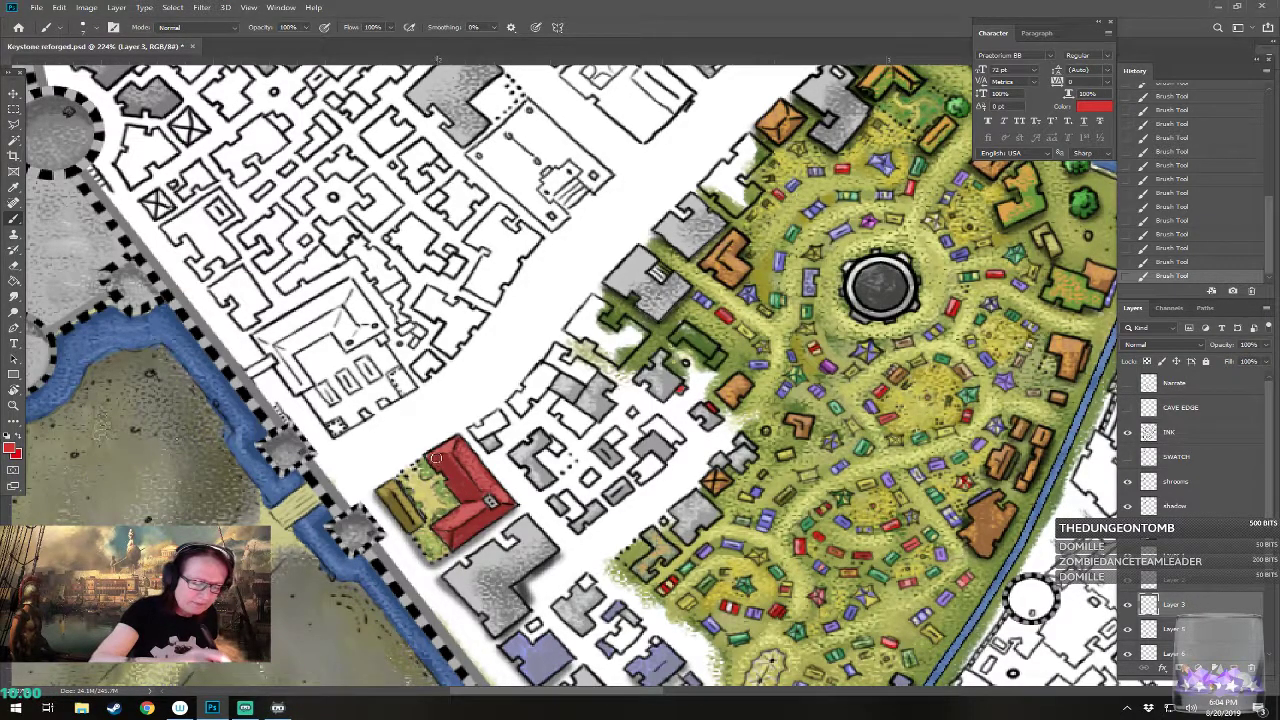
click(1175, 545)
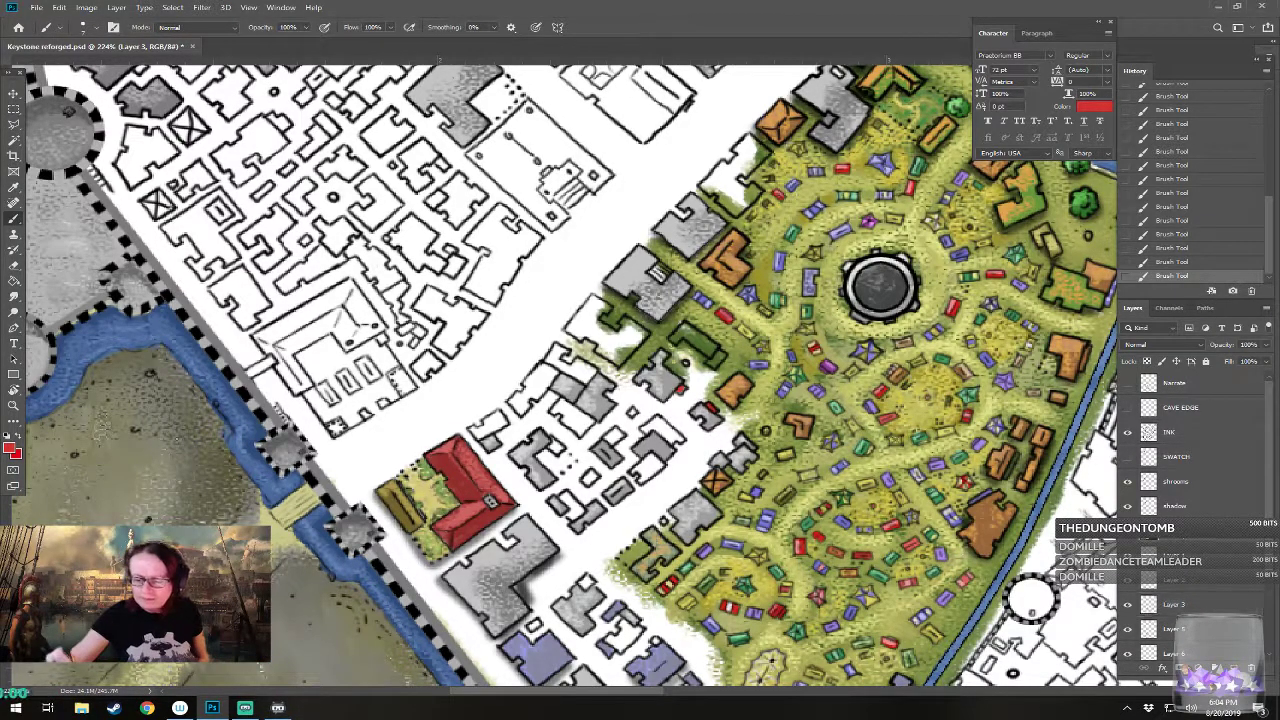
scroll(565, 372, up, 1)
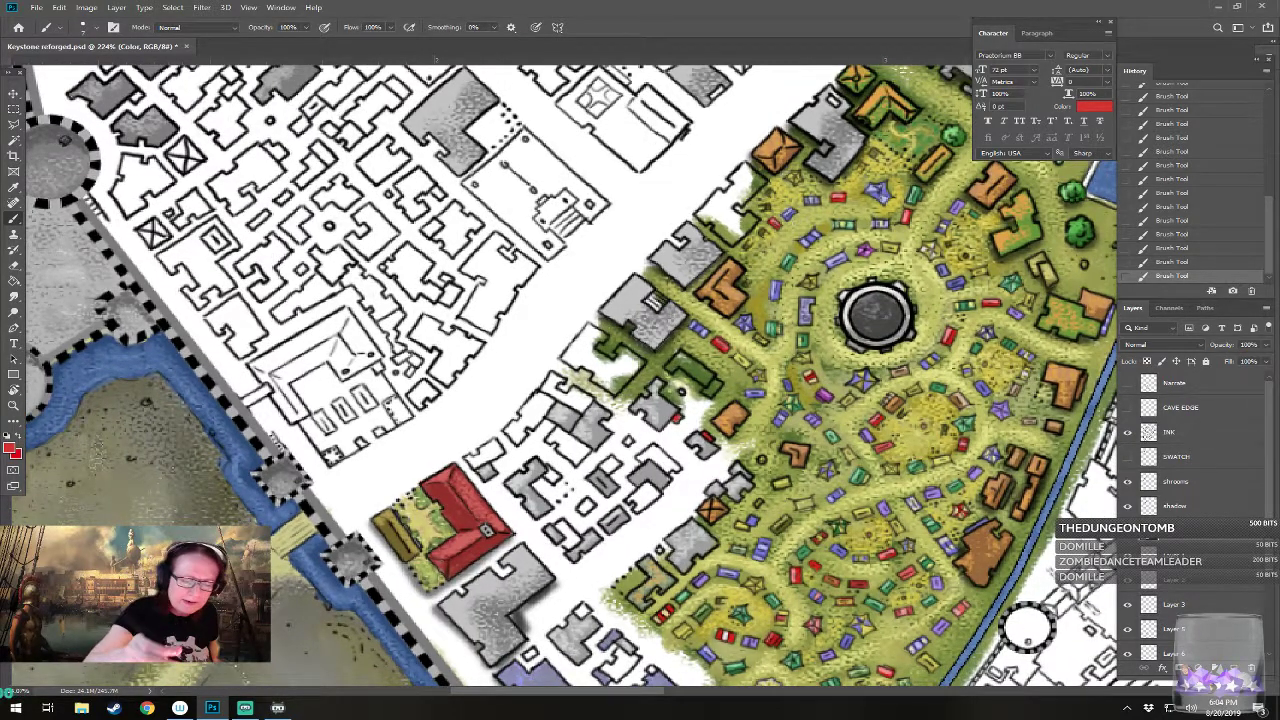
scroll(565, 372, up, 3)
scroll(565, 372, right, 2)
mouse_move(525, 428)
mouse_down()
mouse_move(512, 431)
mouse_move(532, 405)
mouse_move(542, 418)
mouse_move(538, 405)
mouse_move(520, 439)
mouse_move(534, 427)
mouse_move(528, 440)
mouse_move(546, 446)
mouse_move(540, 424)
mouse_move(556, 454)
mouse_move(570, 426)
mouse_move(562, 452)
mouse_move(576, 440)
mouse_move(573, 452)
mouse_up()
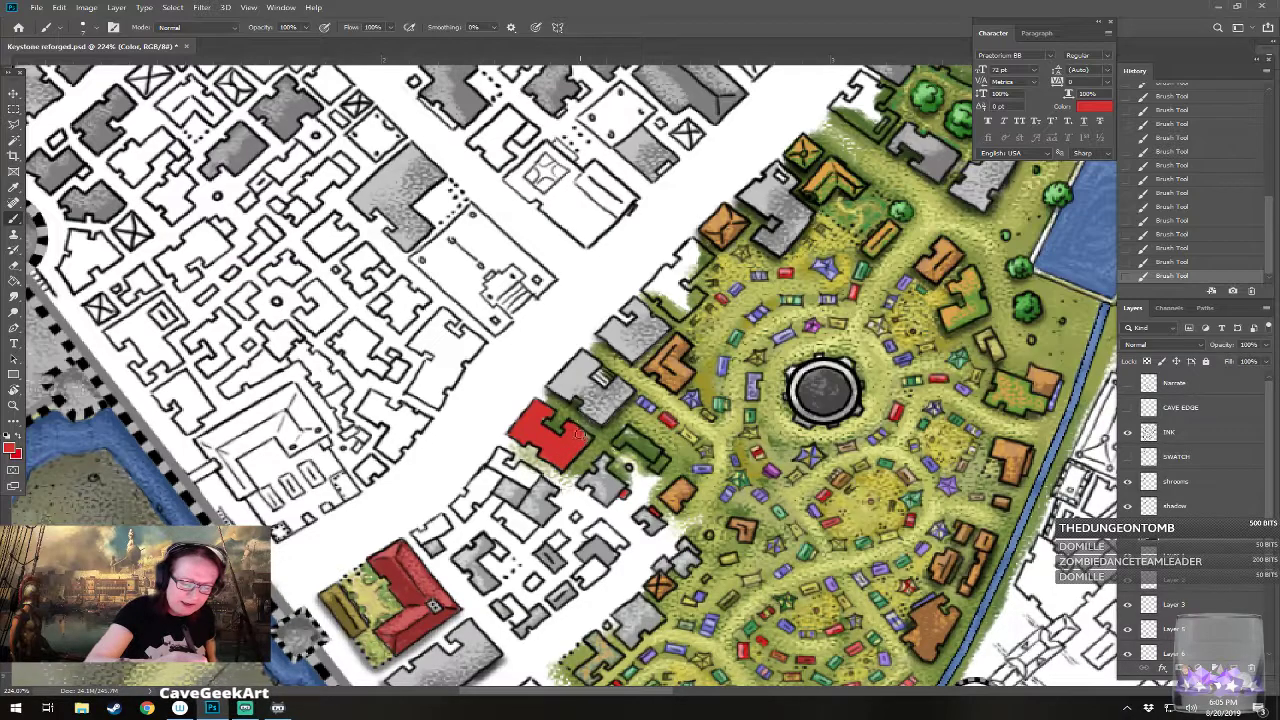
Step: Paint the blank building between the grey roof and the small orange roof along the main road solid red
scroll(590, 430, down, 3)
scroll(590, 430, up, 3)
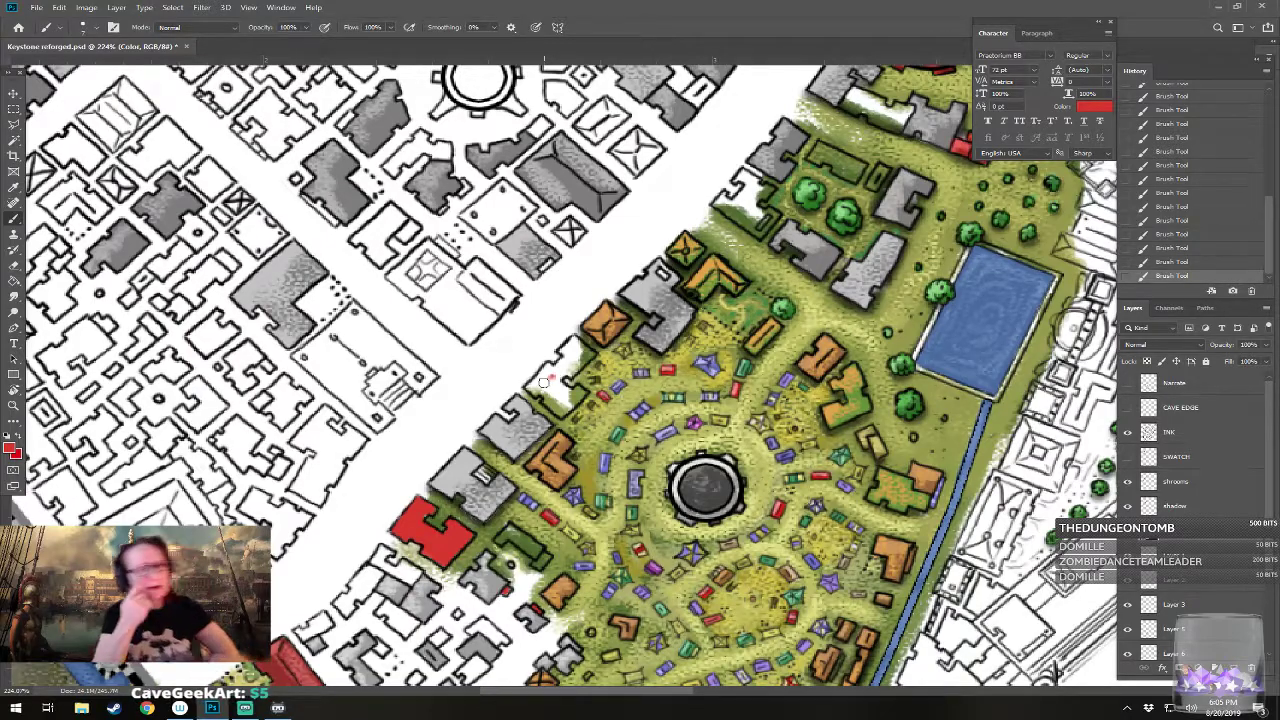
mouse_move(550, 377)
mouse_down()
mouse_move(579, 394)
mouse_move(560, 403)
mouse_move(546, 389)
mouse_move(565, 395)
mouse_move(557, 365)
mouse_move(550, 374)
mouse_move(574, 350)
mouse_up()
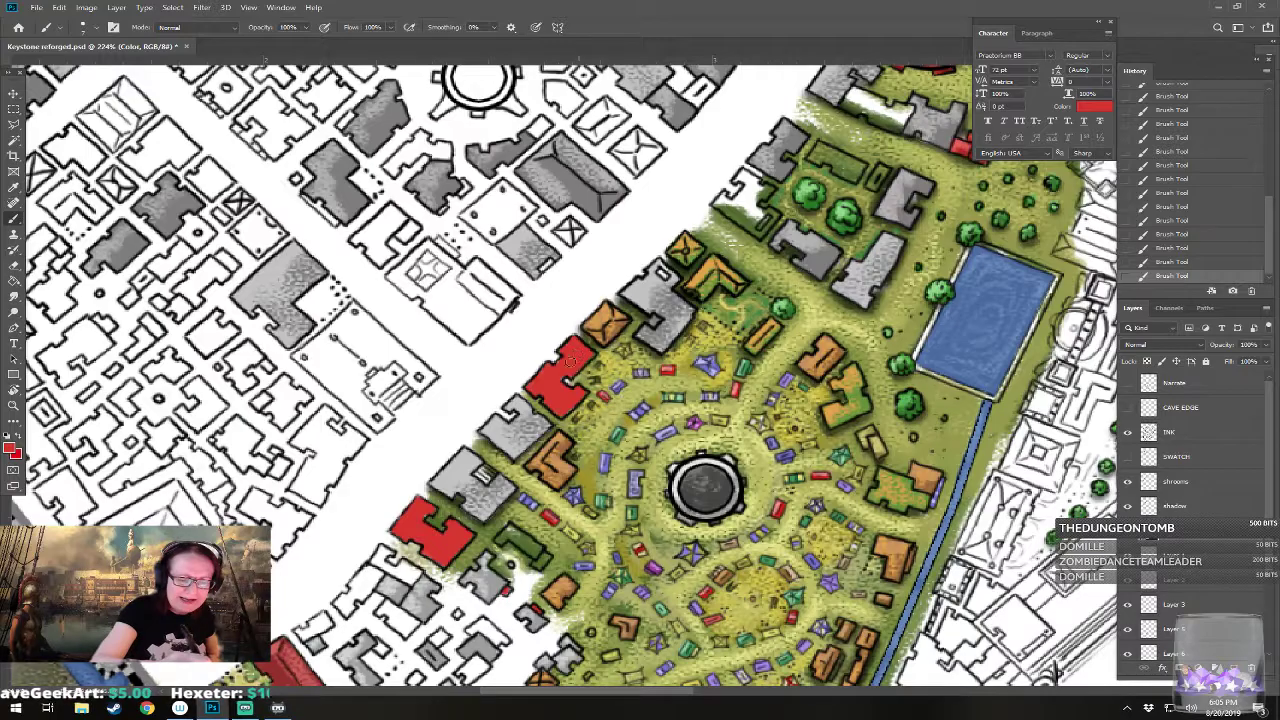
drag(570, 357, 505, 226)
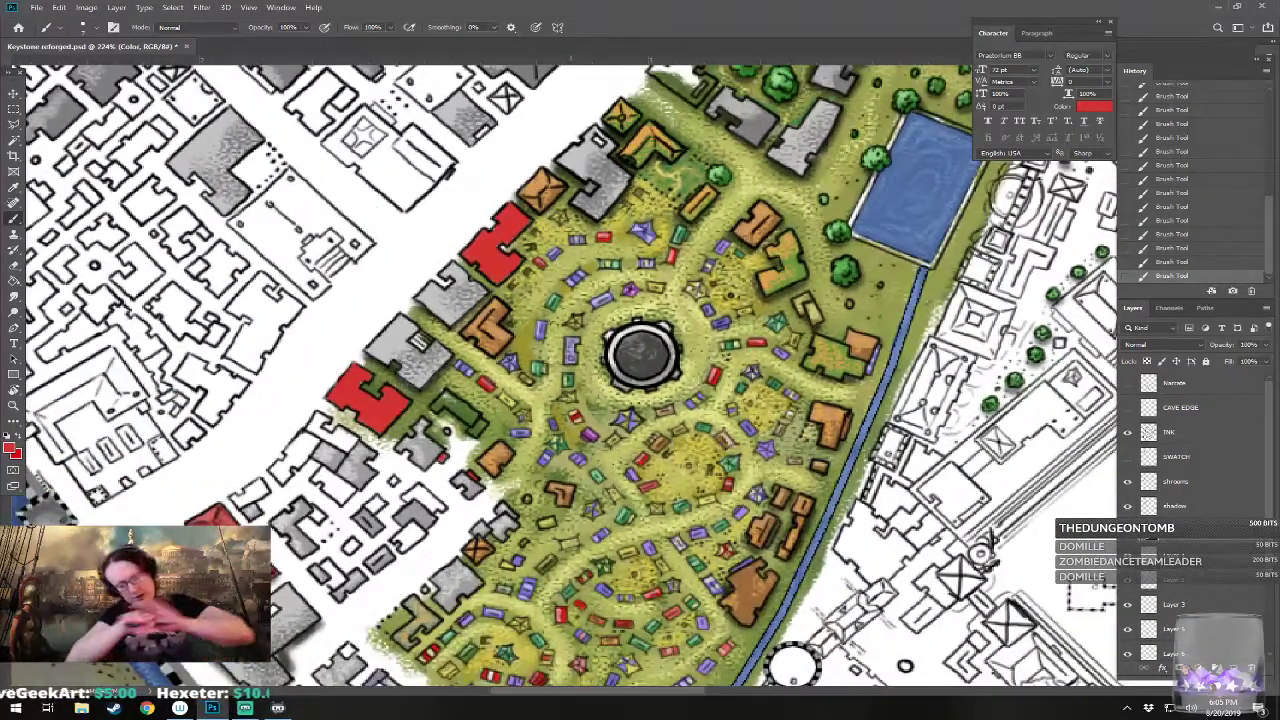
Step: Set the foreground colour to dark red #751a1a and add shading texture to the two bright red roofs
scroll(640, 376, left, 2)
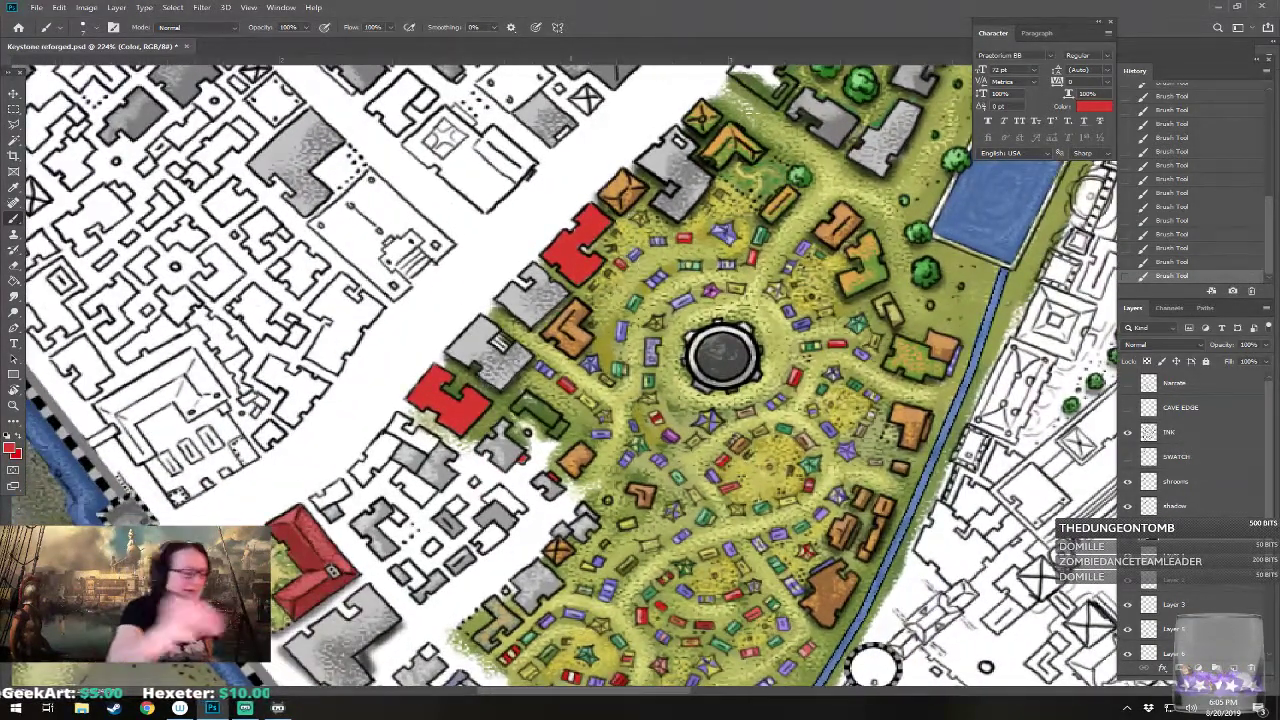
click(12, 449)
drag(886, 466, 891, 522)
click(1059, 435)
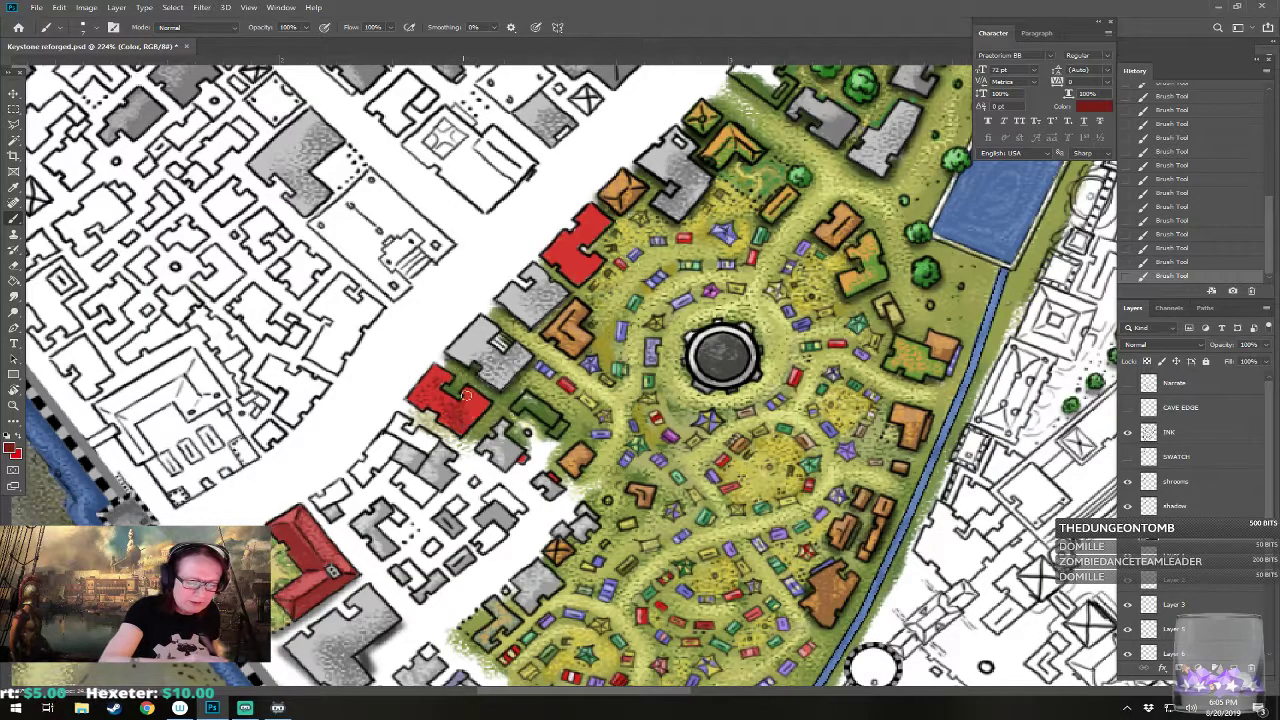
drag(479, 410, 459, 508)
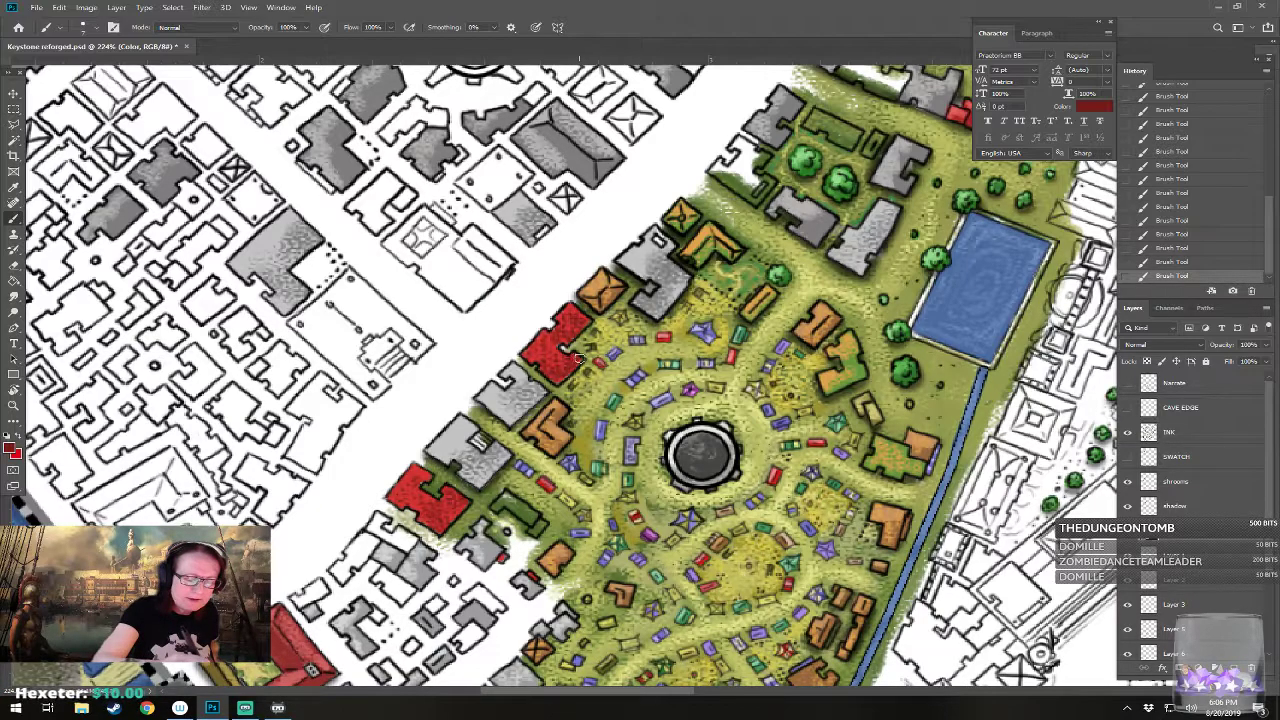
drag(575, 368, 682, 303)
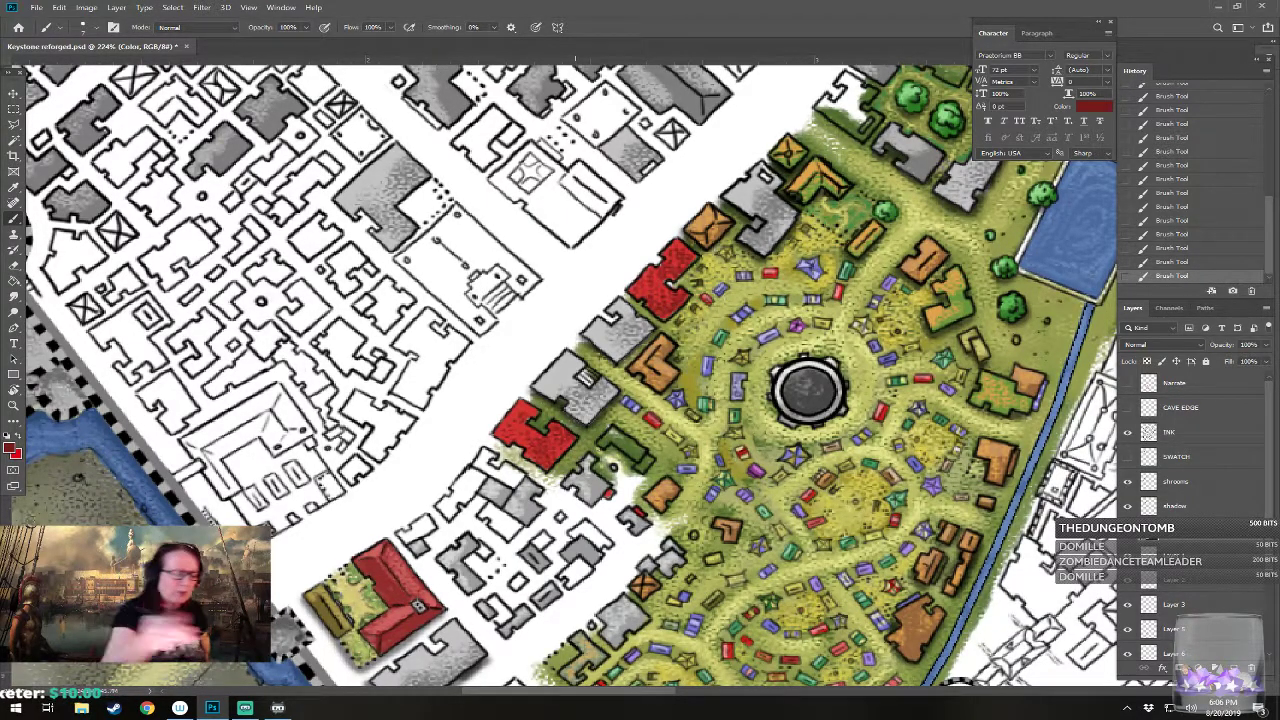
Step: Set the foreground colour to dusty pink #b89e9e and paint the stepped building and small neighbours in the cluster west of the garden
click(12, 448)
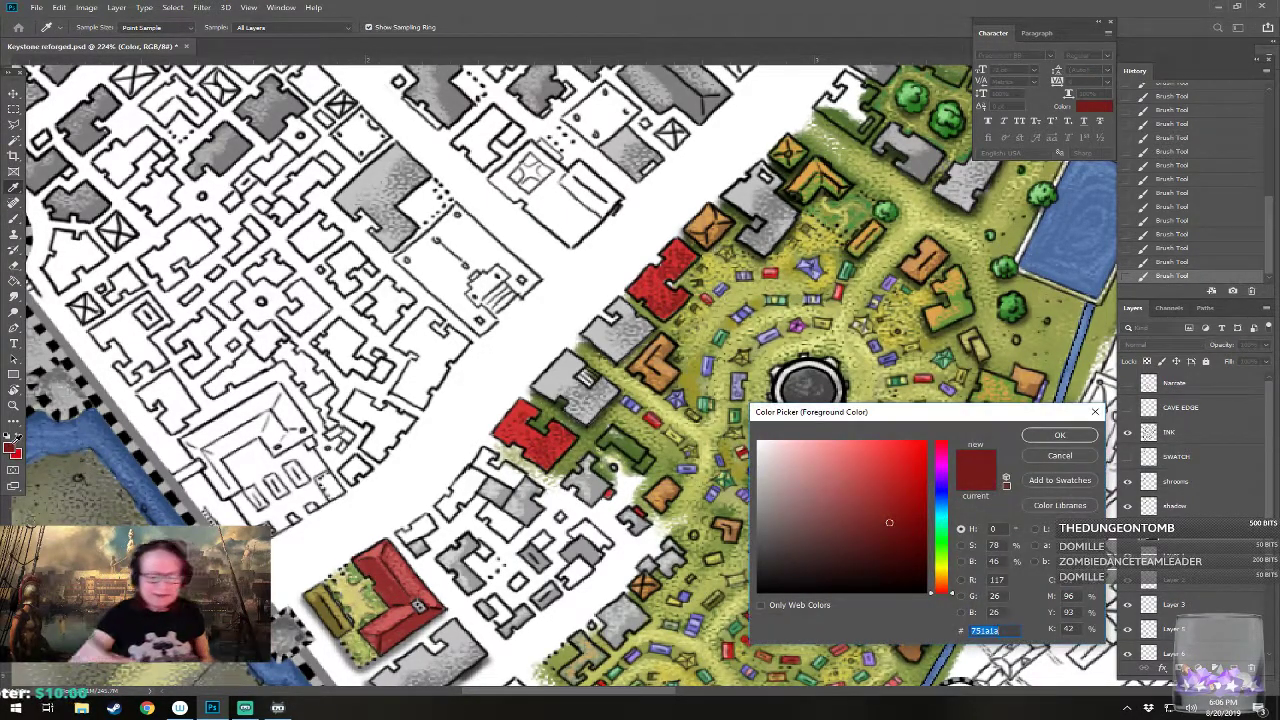
click(780, 482)
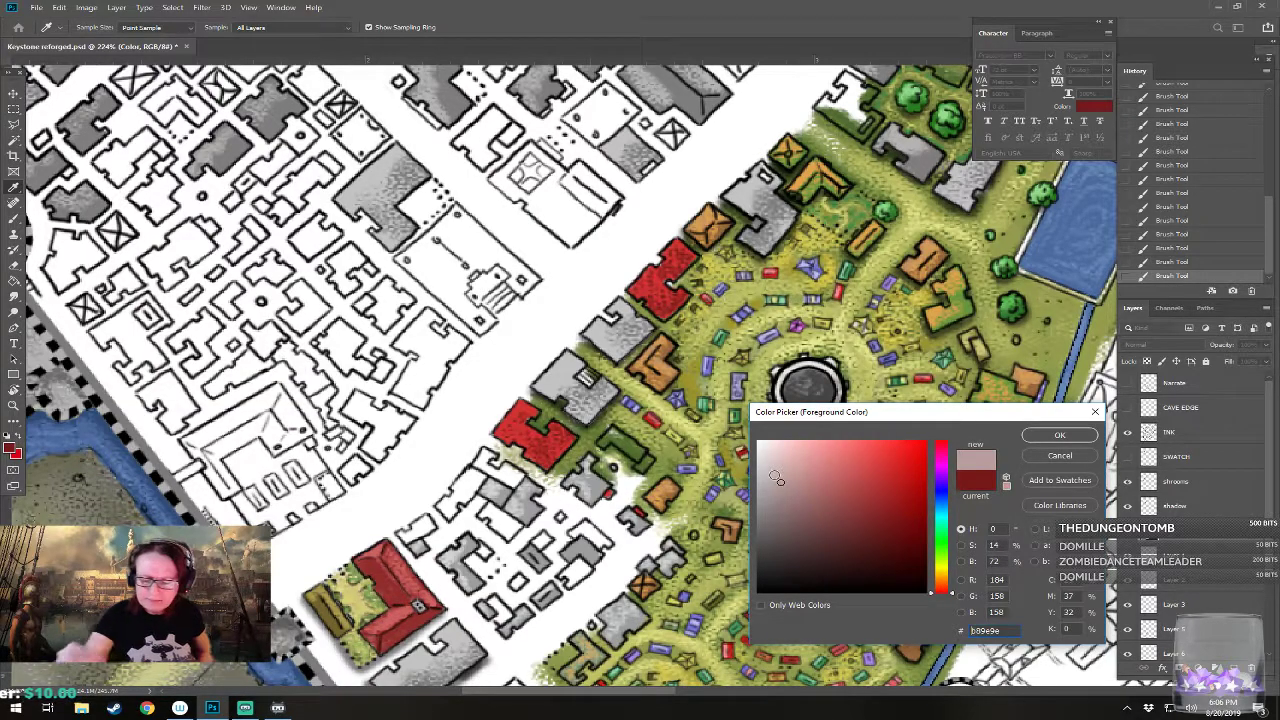
click(1059, 436)
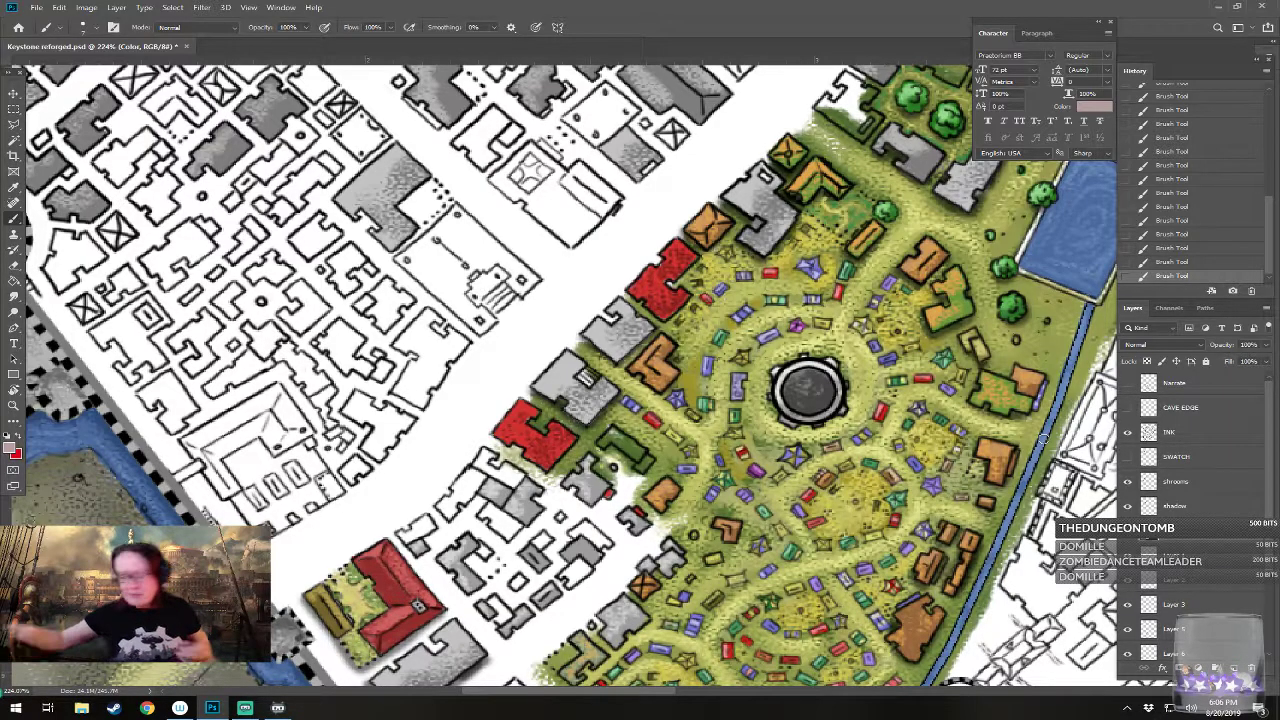
drag(1043, 438, 1127, 412)
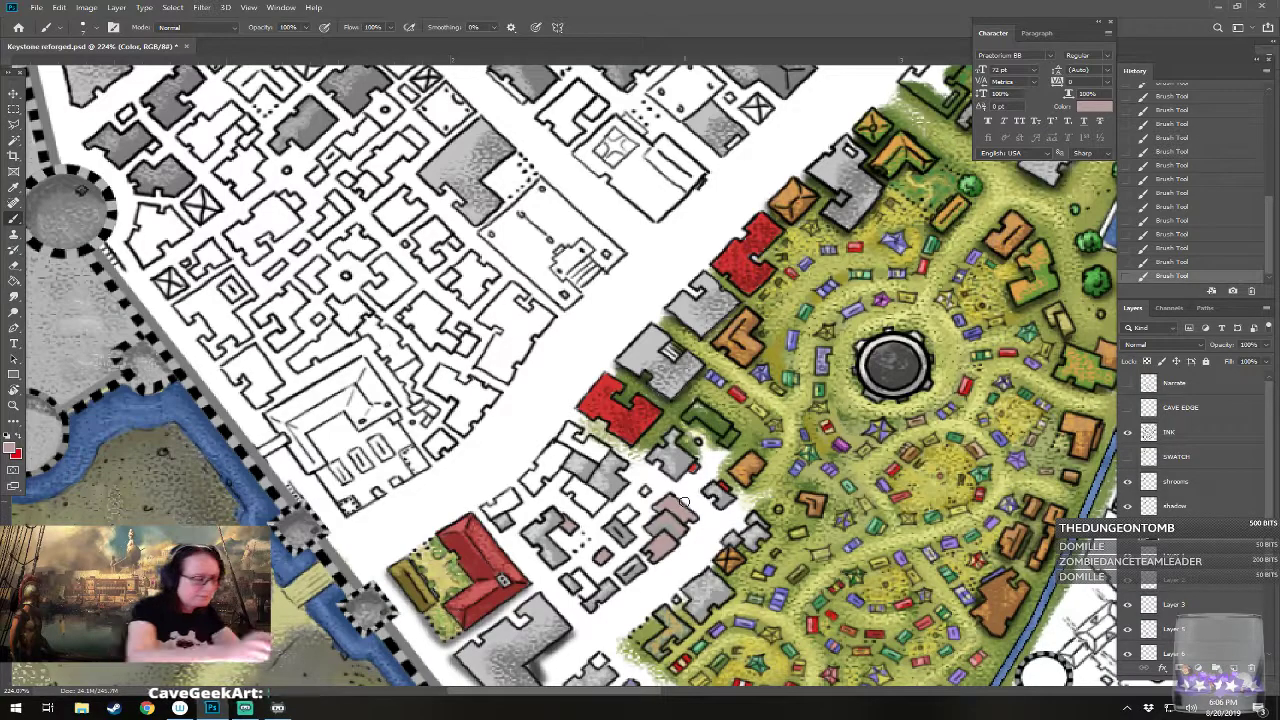
Step: On Layer 3, paint the bracket-shaped building southeast of the lower red roof dark olive and add light straw-yellow texture to it
click(12, 450)
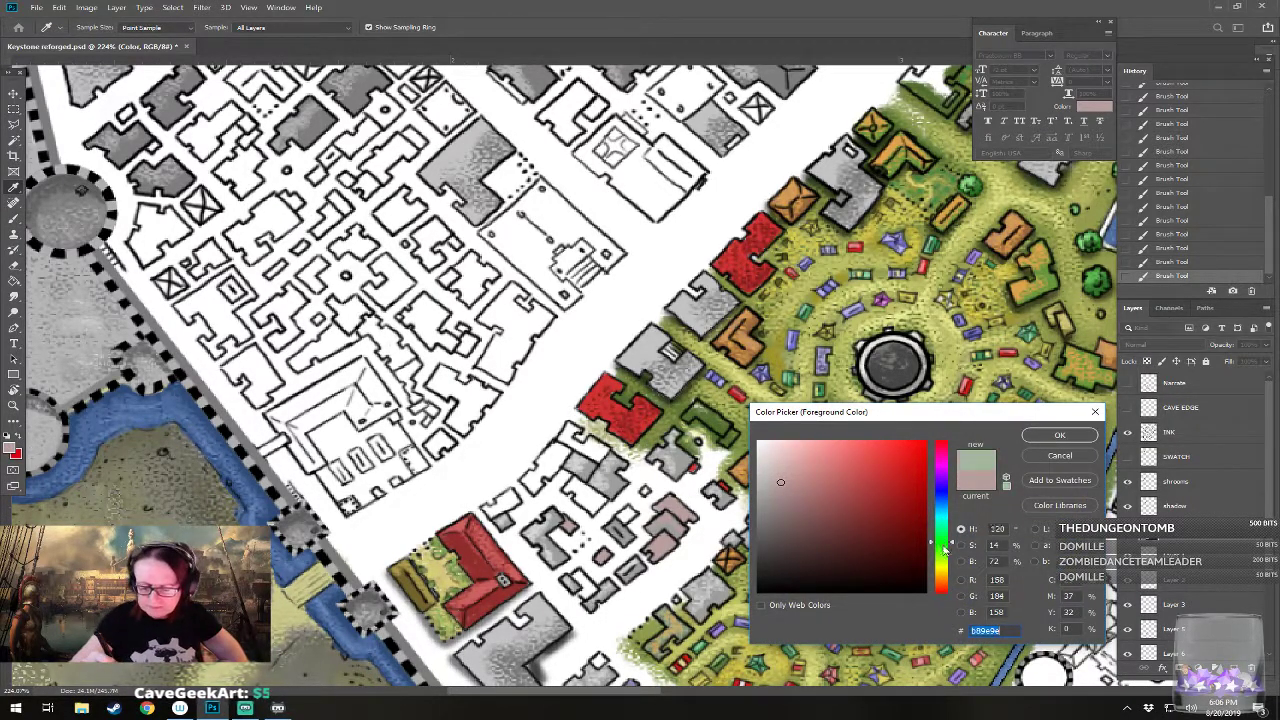
drag(944, 548, 944, 566)
click(853, 519)
click(853, 501)
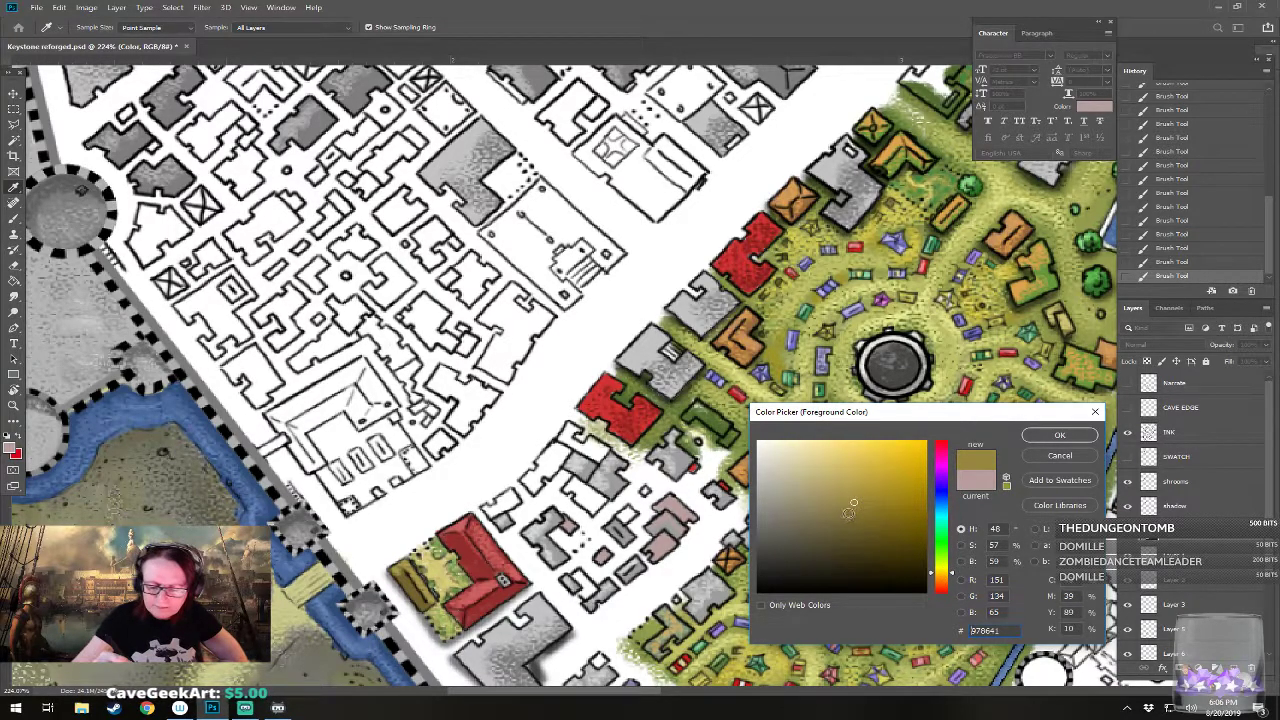
click(1024, 432)
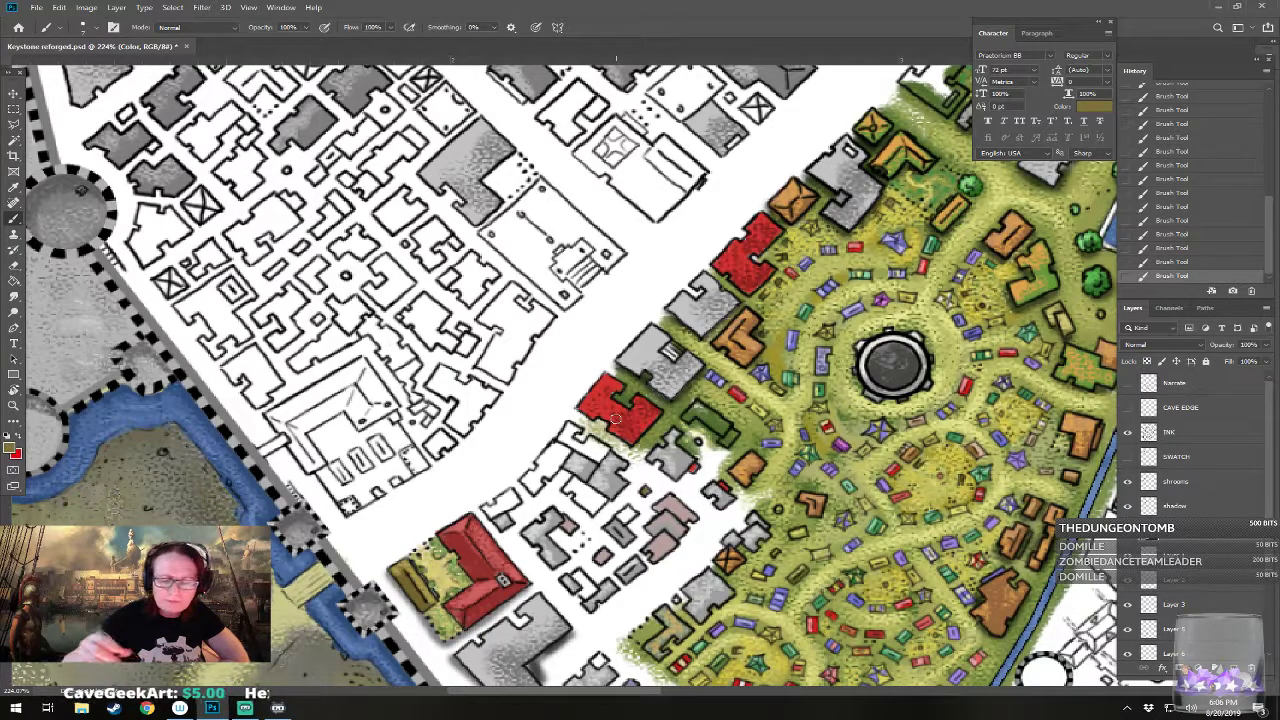
click(1176, 607)
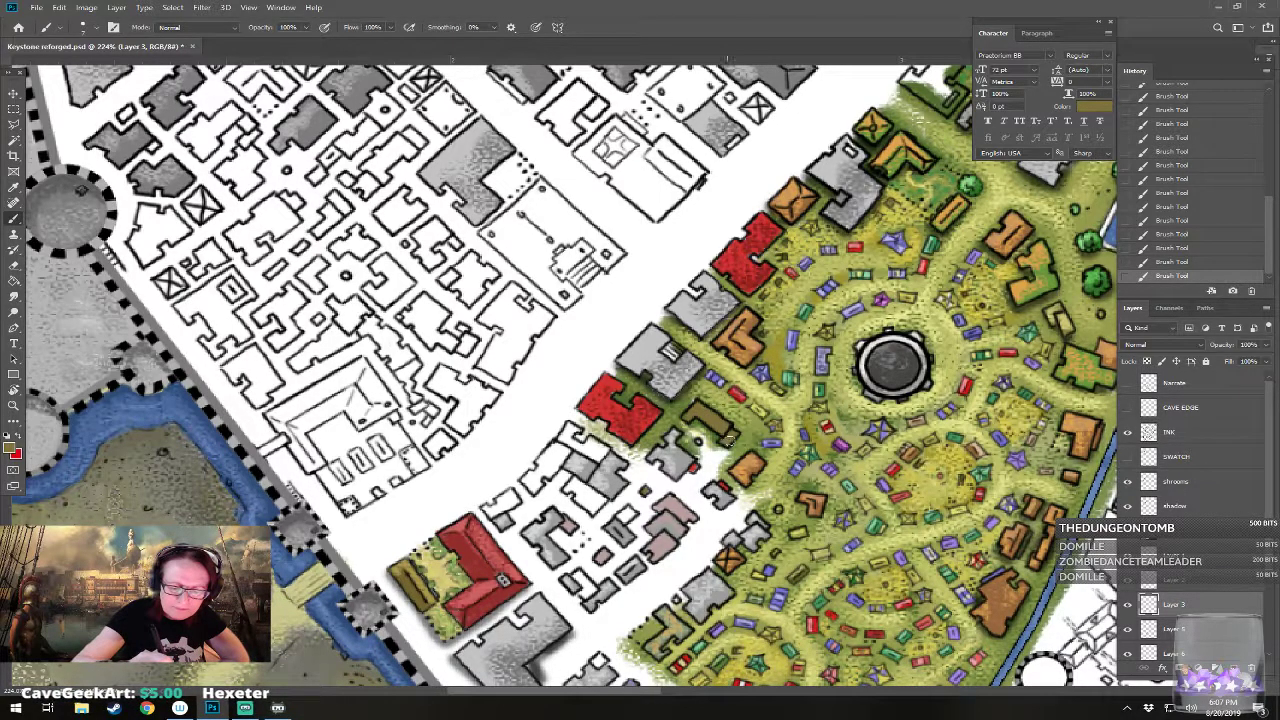
click(12, 446)
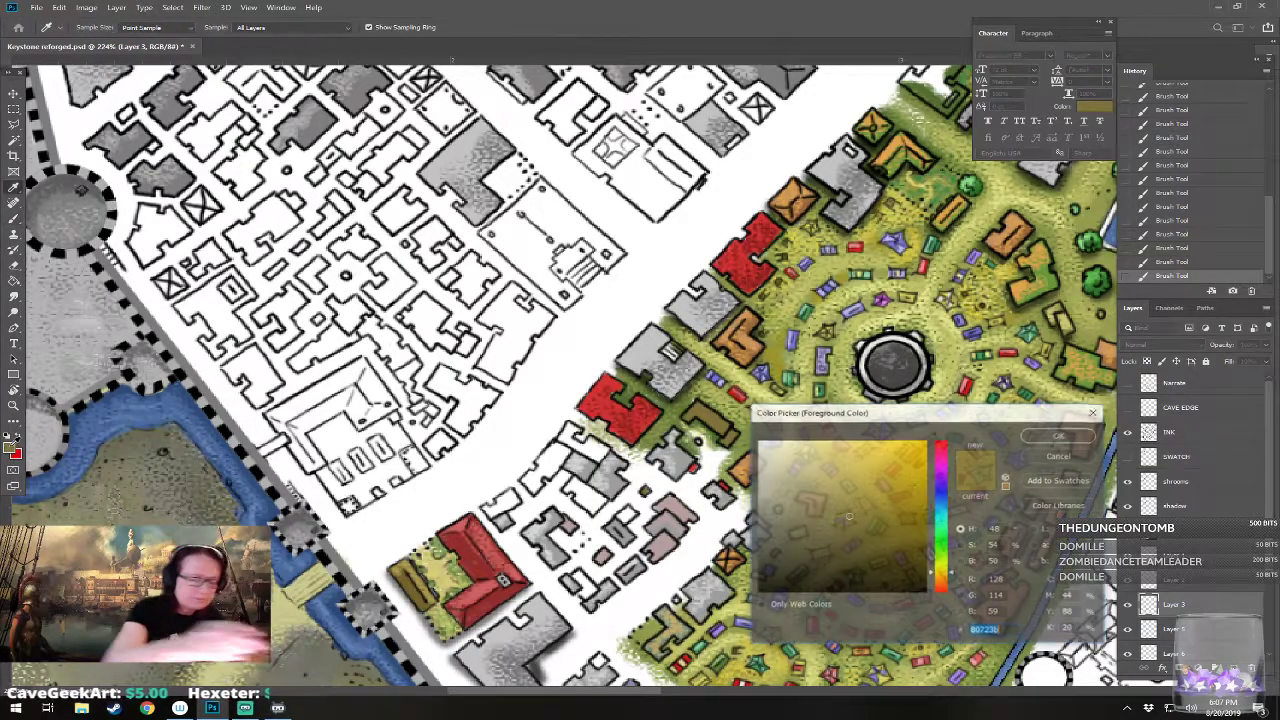
click(1050, 438)
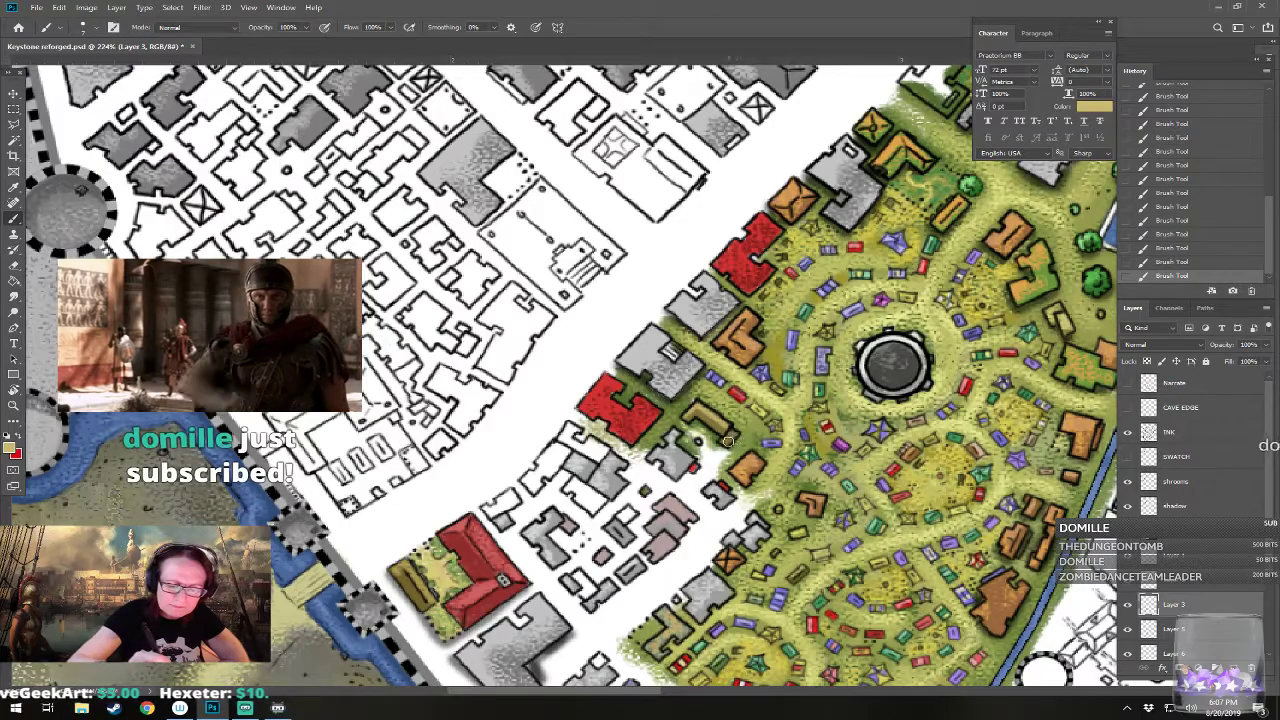
Step: On the Color layer, paint the tiny blank buildings beside the grey and purple roofs south of the courtyard house straw yellow
drag(735, 428, 727, 370)
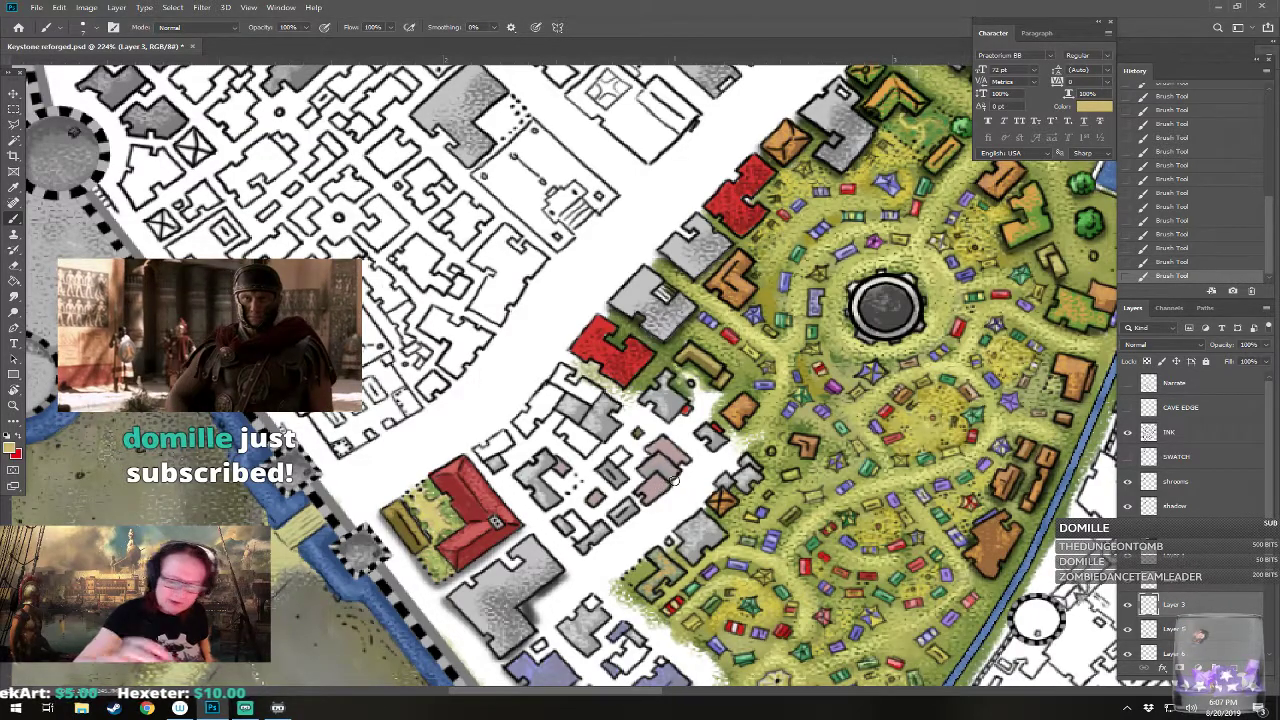
key(alt+])
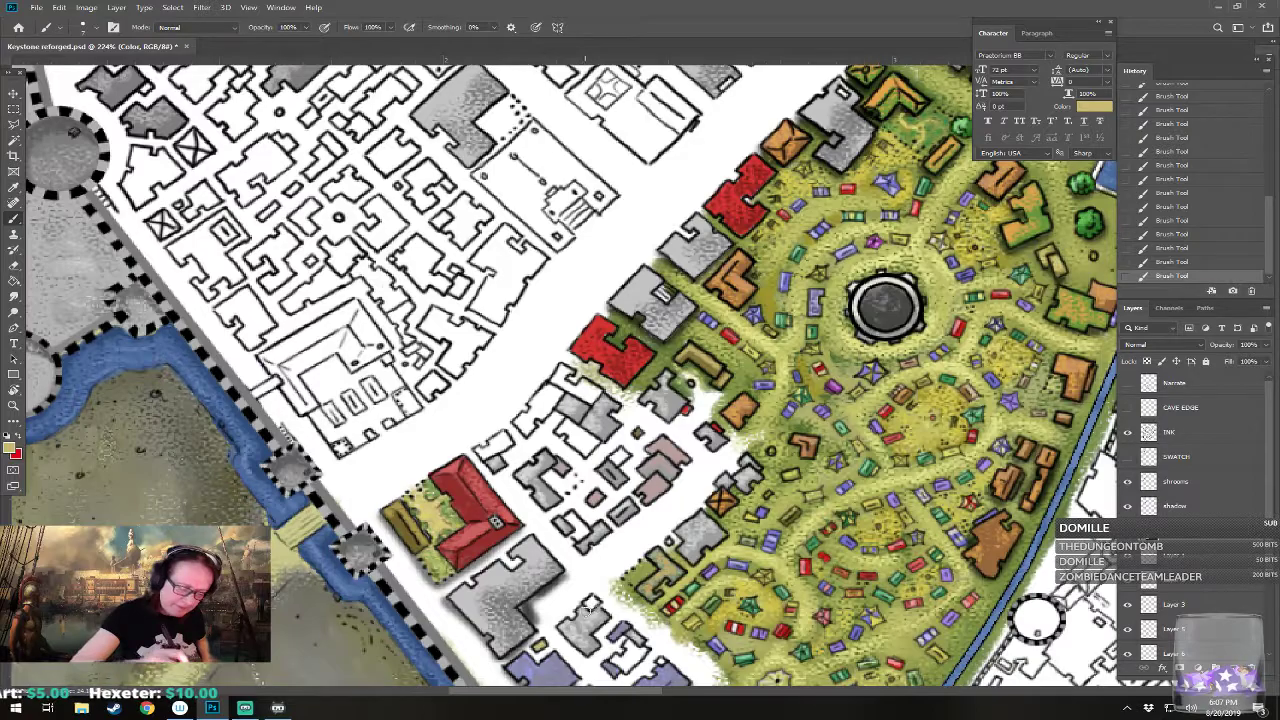
drag(597, 598, 585, 650)
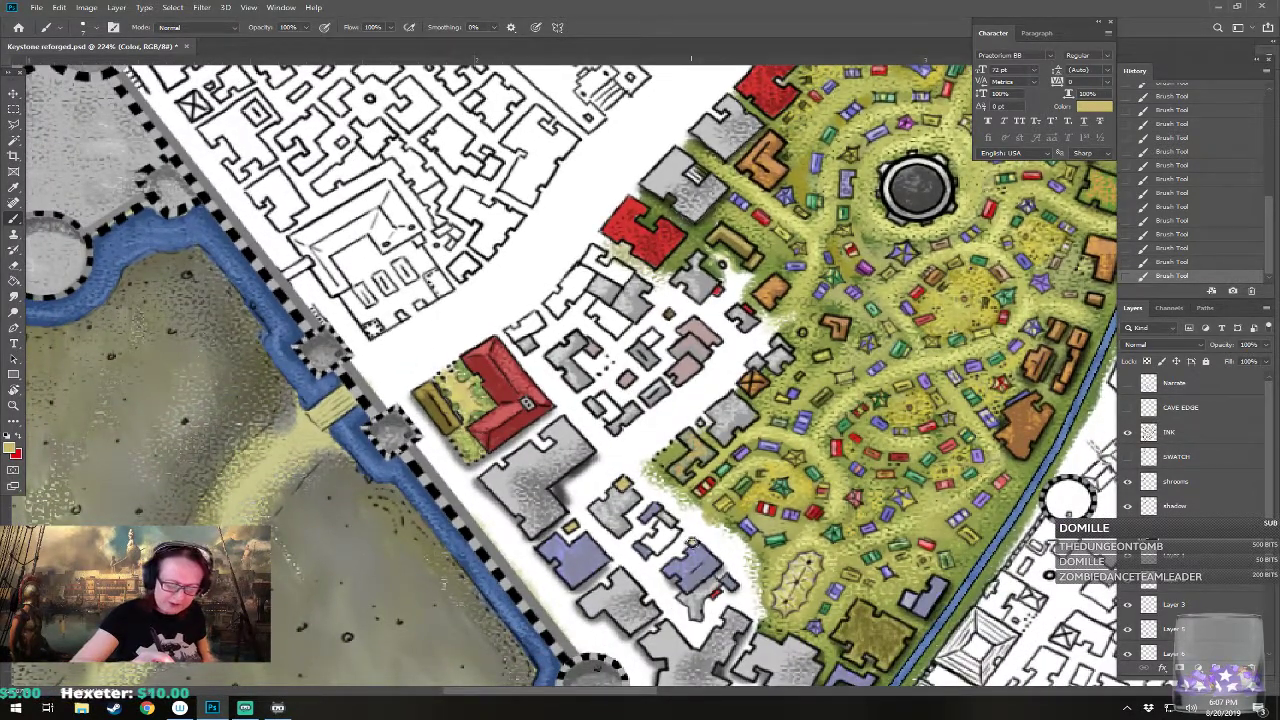
Step: Paint the blank building between the grey and purple roofs dark olive and texture it with lighter yellow #b3a157
click(12, 448)
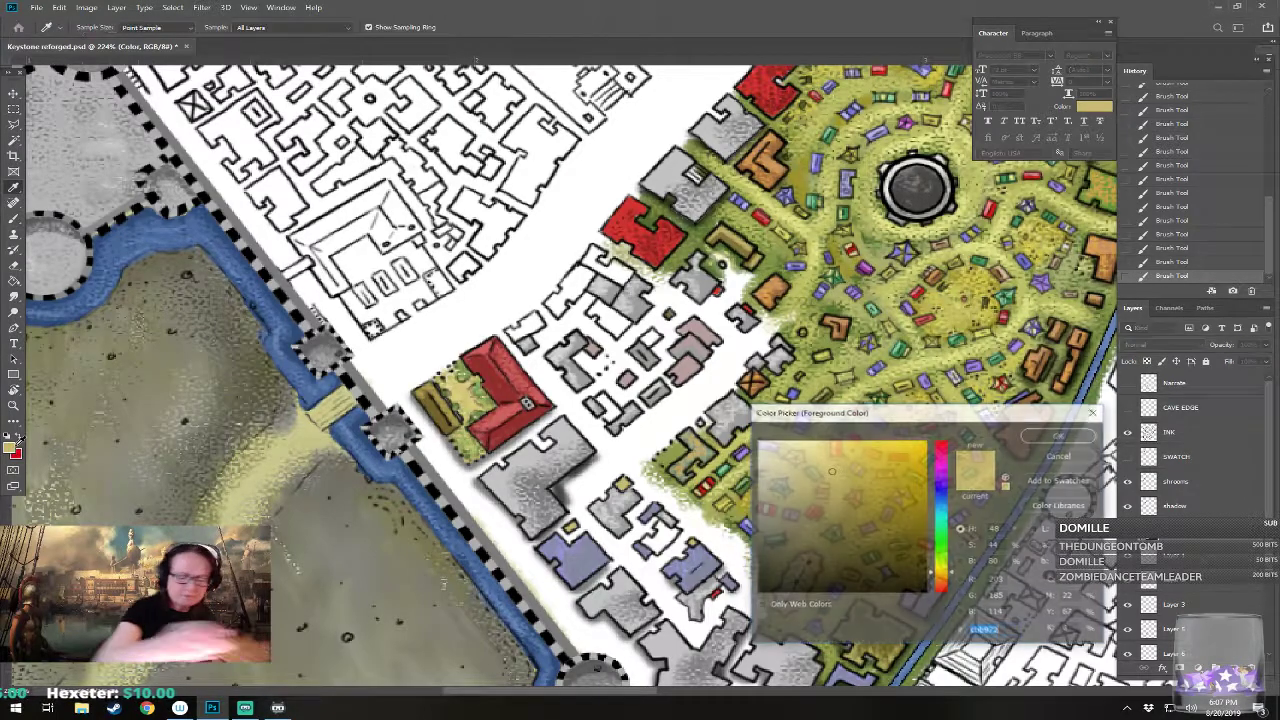
click(851, 515)
click(1050, 436)
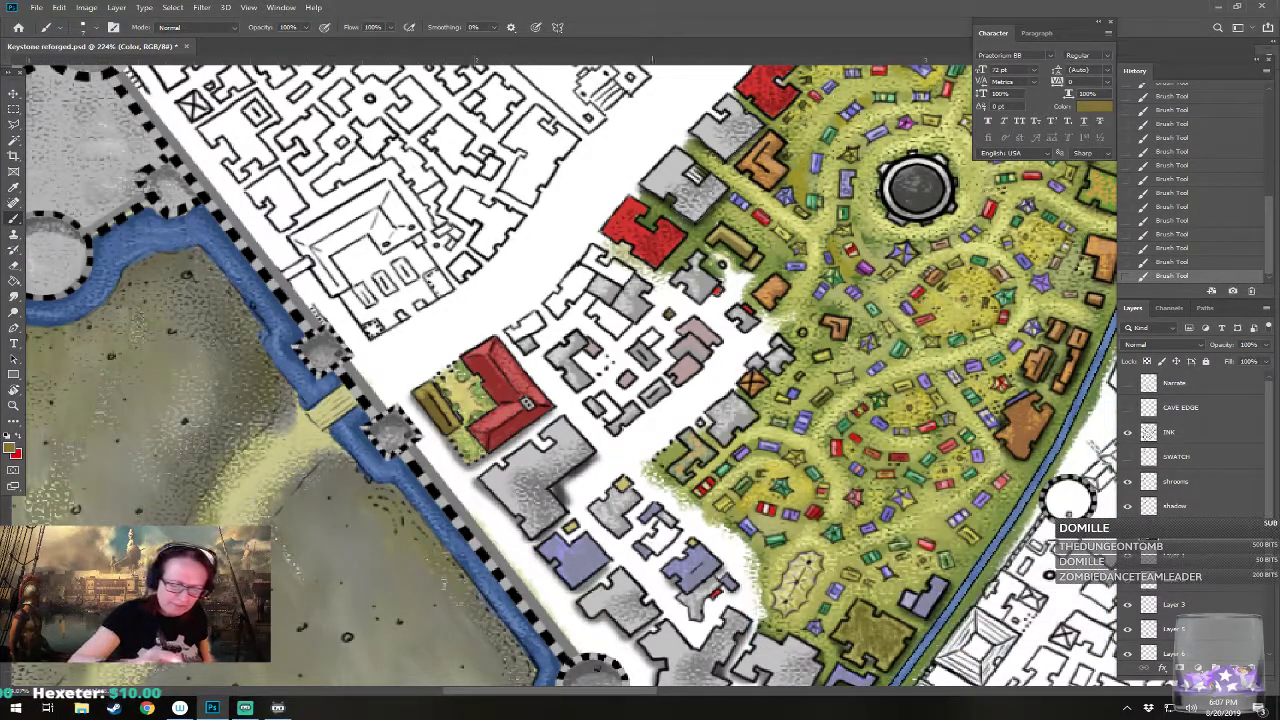
drag(645, 542, 668, 538)
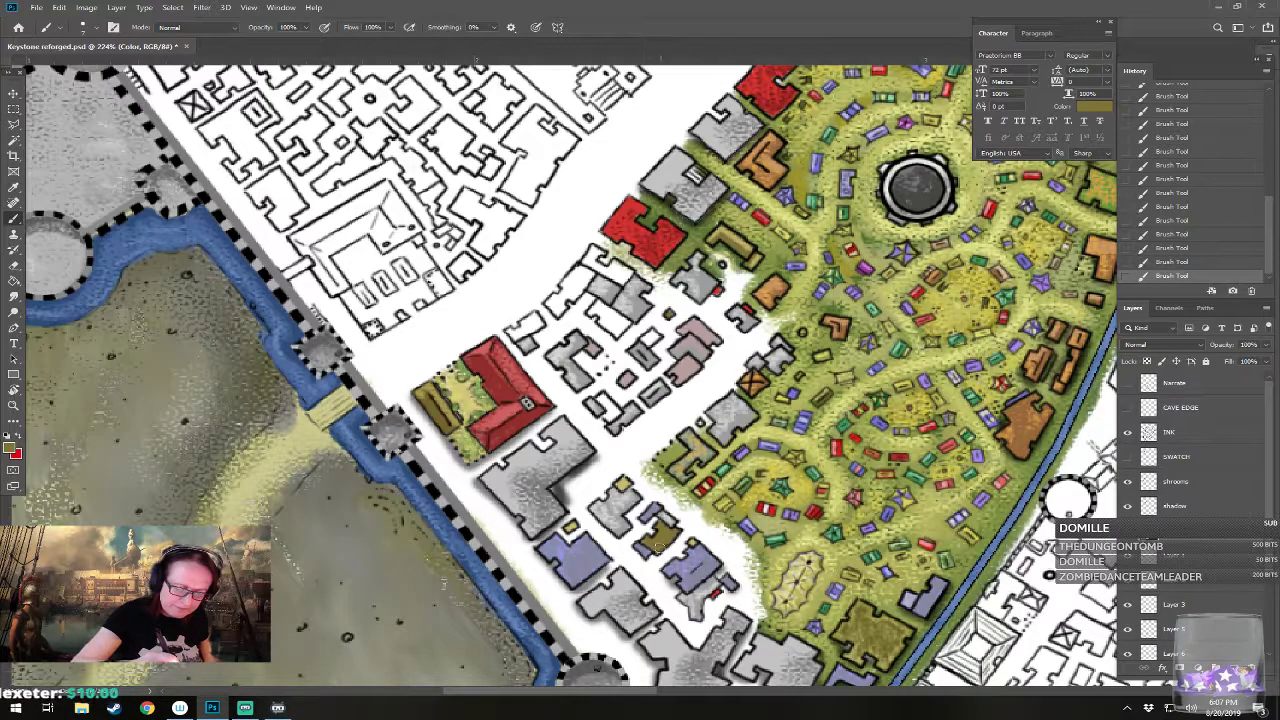
click(13, 447)
click(852, 486)
click(1060, 434)
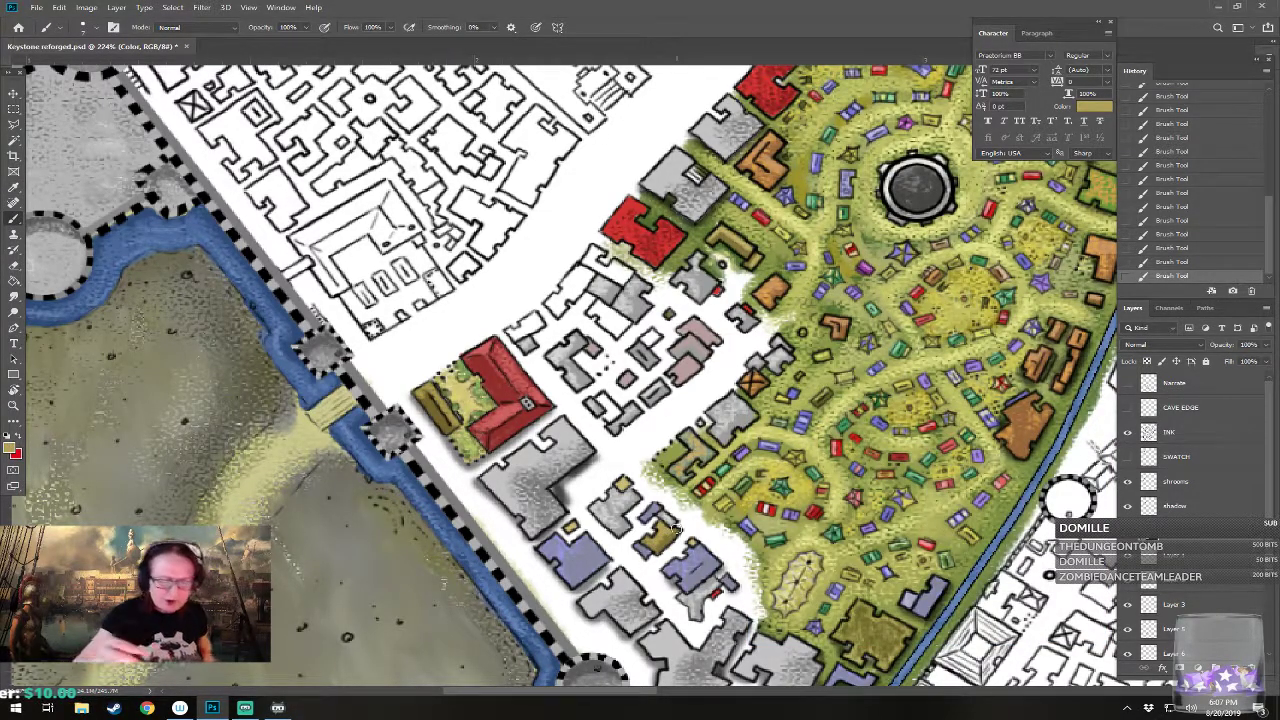
Step: Set the foreground colour to dark olive #7a6b2f and paint small buildings in the grey cluster and the blank one beside the lower red roof
click(13, 447)
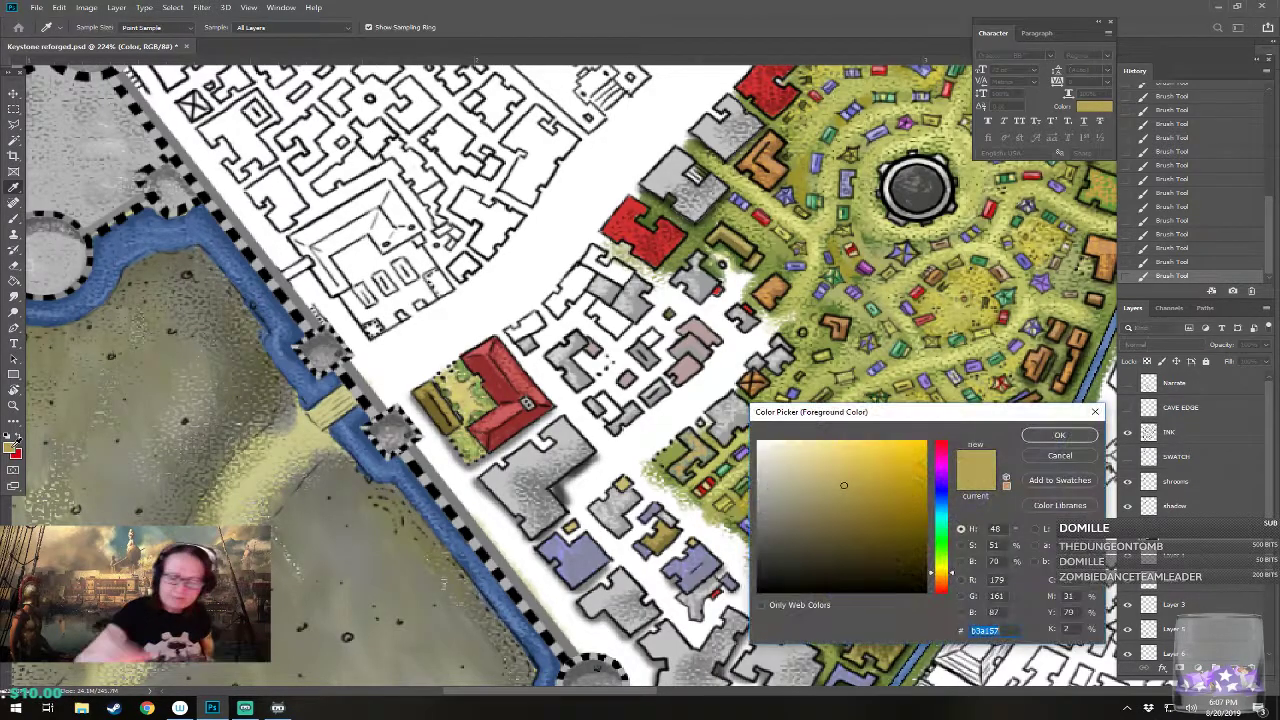
click(1060, 435)
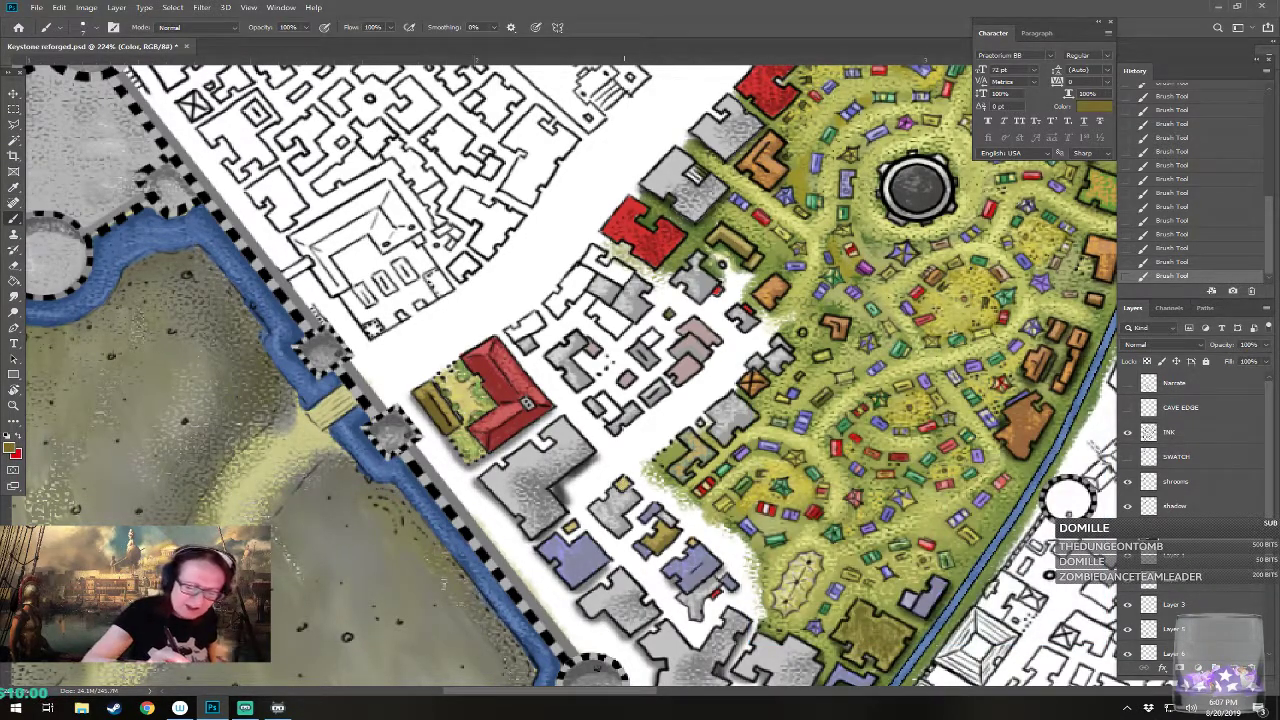
mouse_move(1068, 497)
mouse_down()
mouse_move(1020, 625)
mouse_move(1068, 652)
mouse_up()
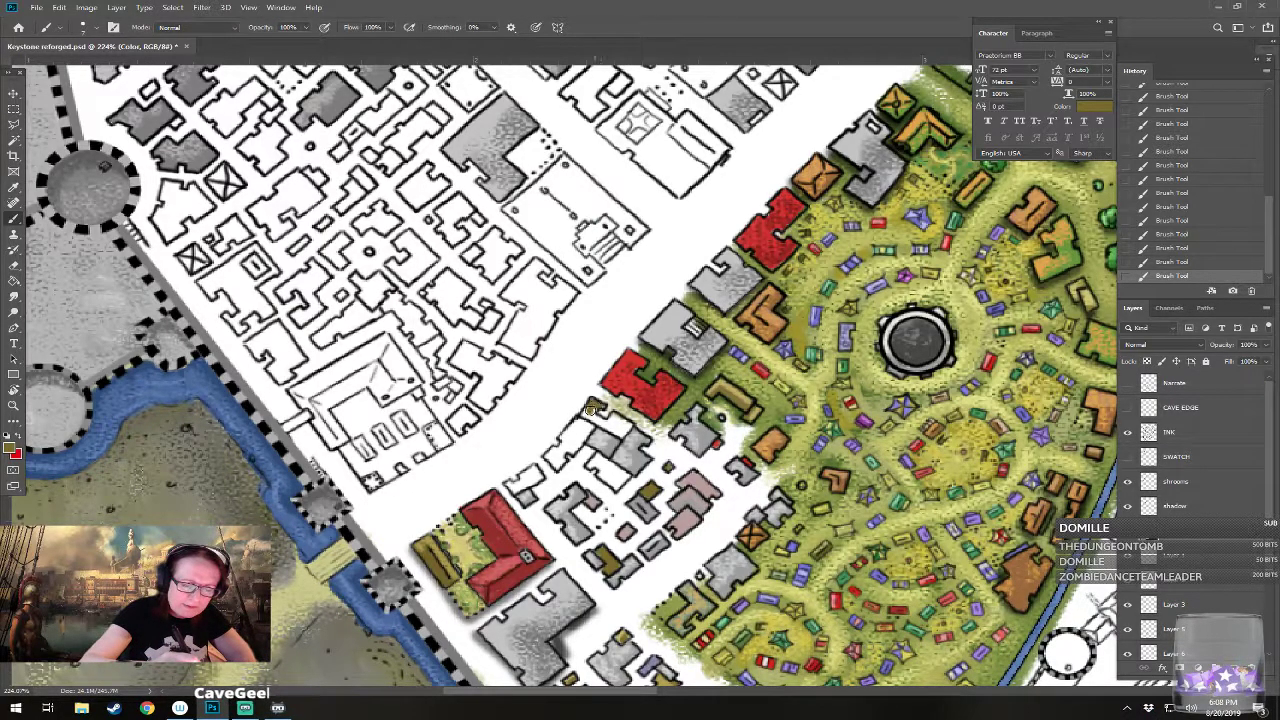
drag(590, 410, 616, 432)
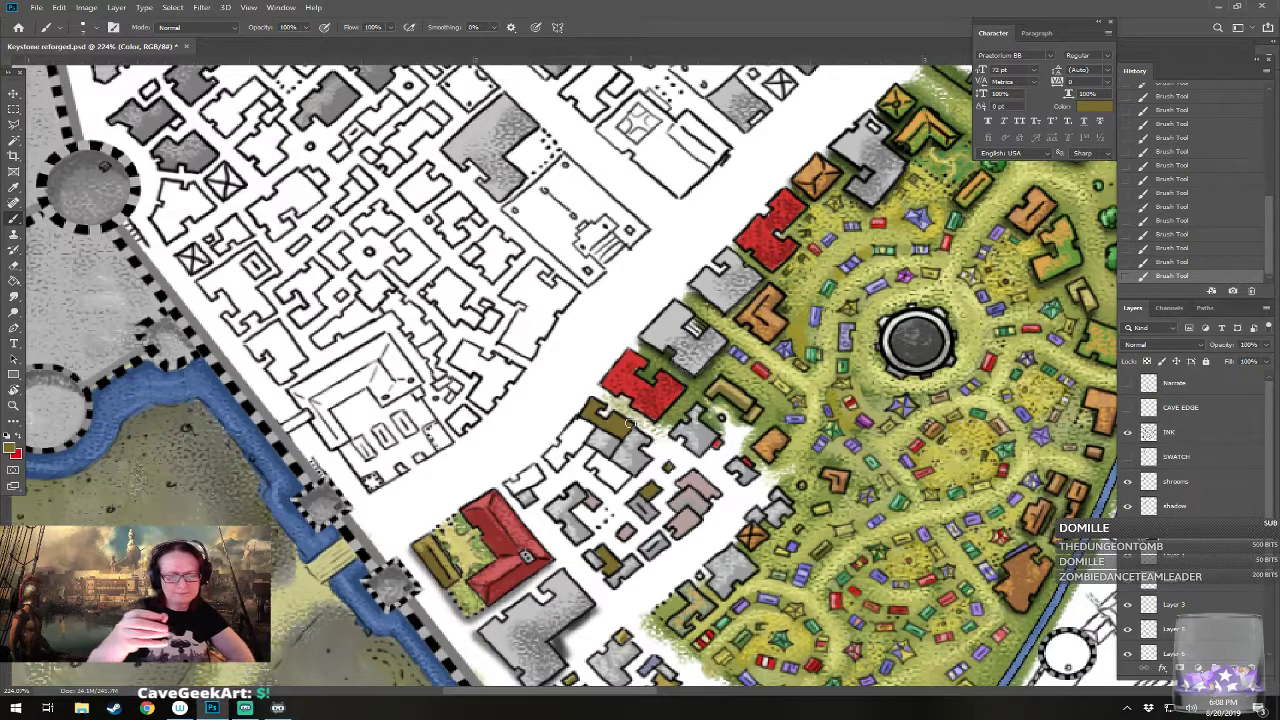
Step: Set the foreground colour to pale yellow #d1bf78 and add highlight texture to the olive roofs in the cluster
click(12, 450)
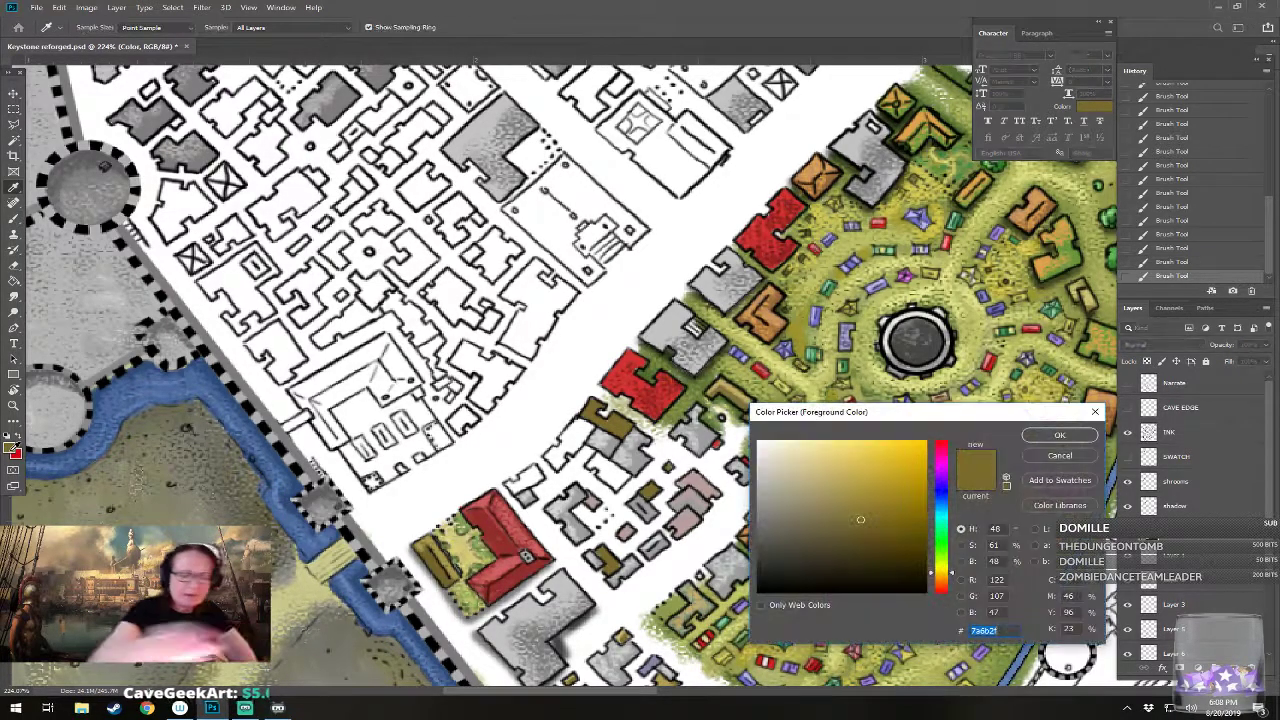
click(831, 463)
key(Return)
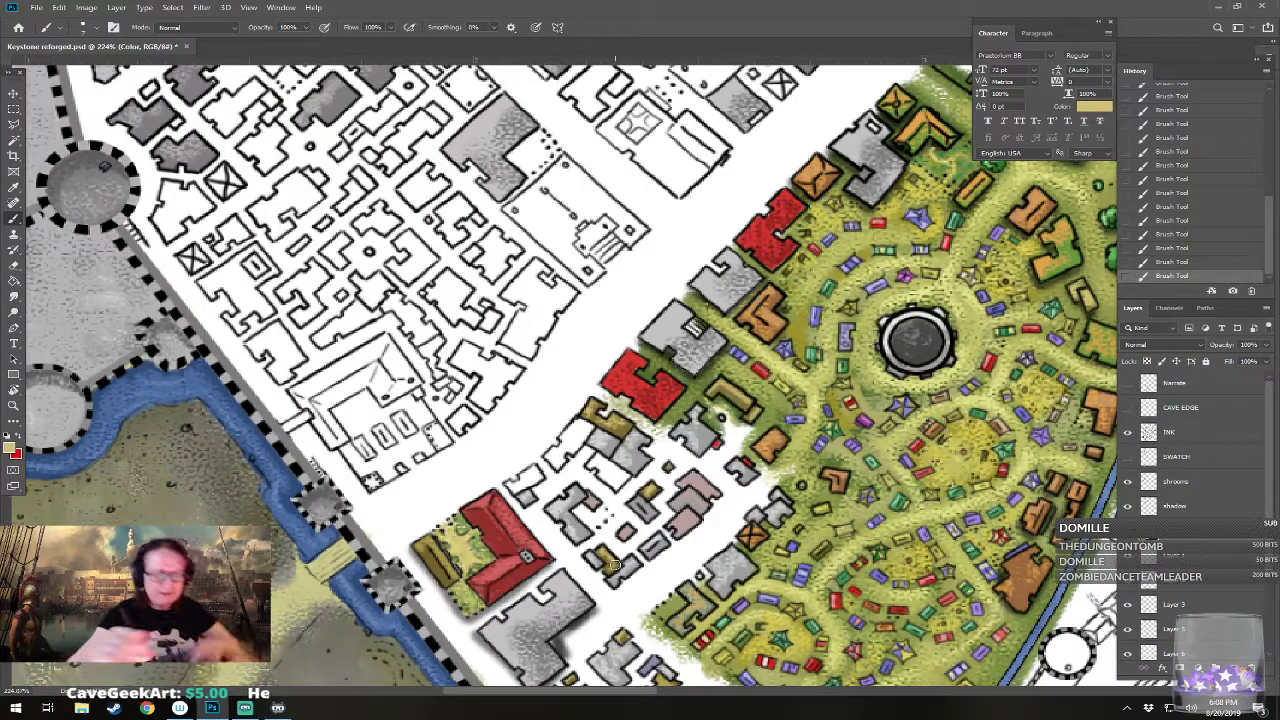
Step: Set the foreground colour to light purple #9b9ae9 and paint the three blank buildings between the red courtyard house and the olive roof
scroll(606, 556, down, 5)
scroll(640, 380, down, 3)
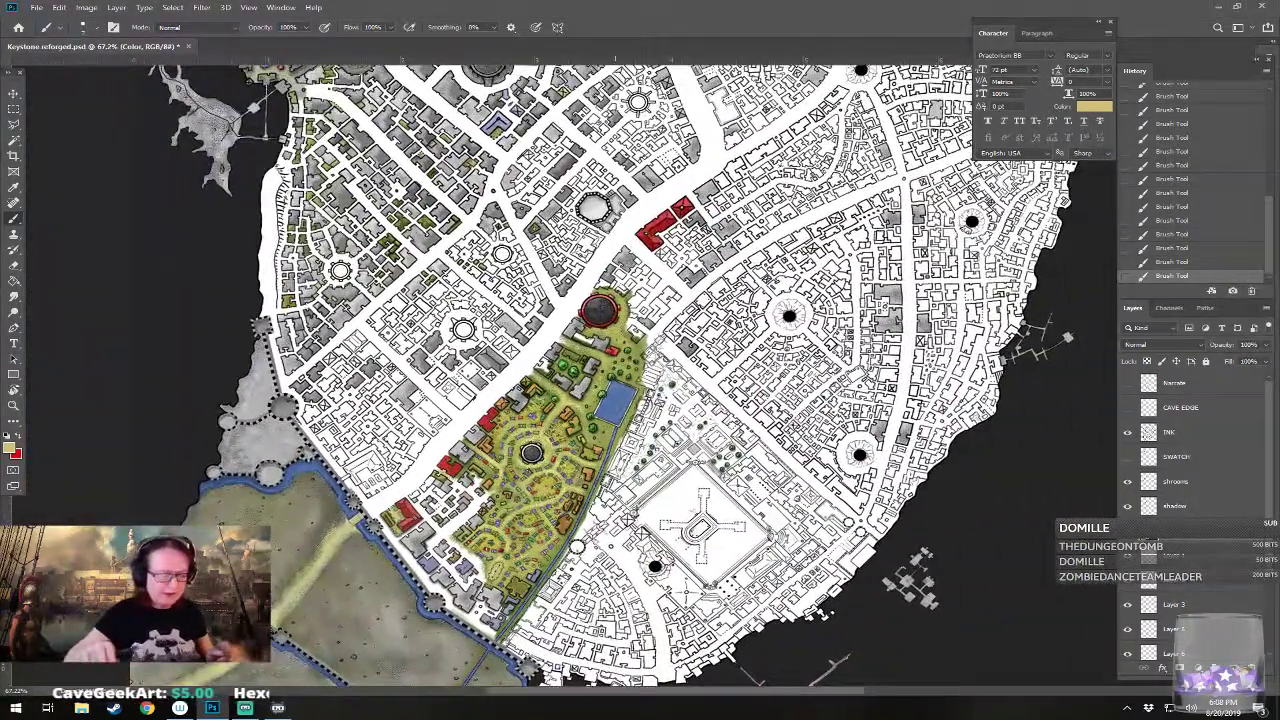
scroll(1098, 605, up, 5)
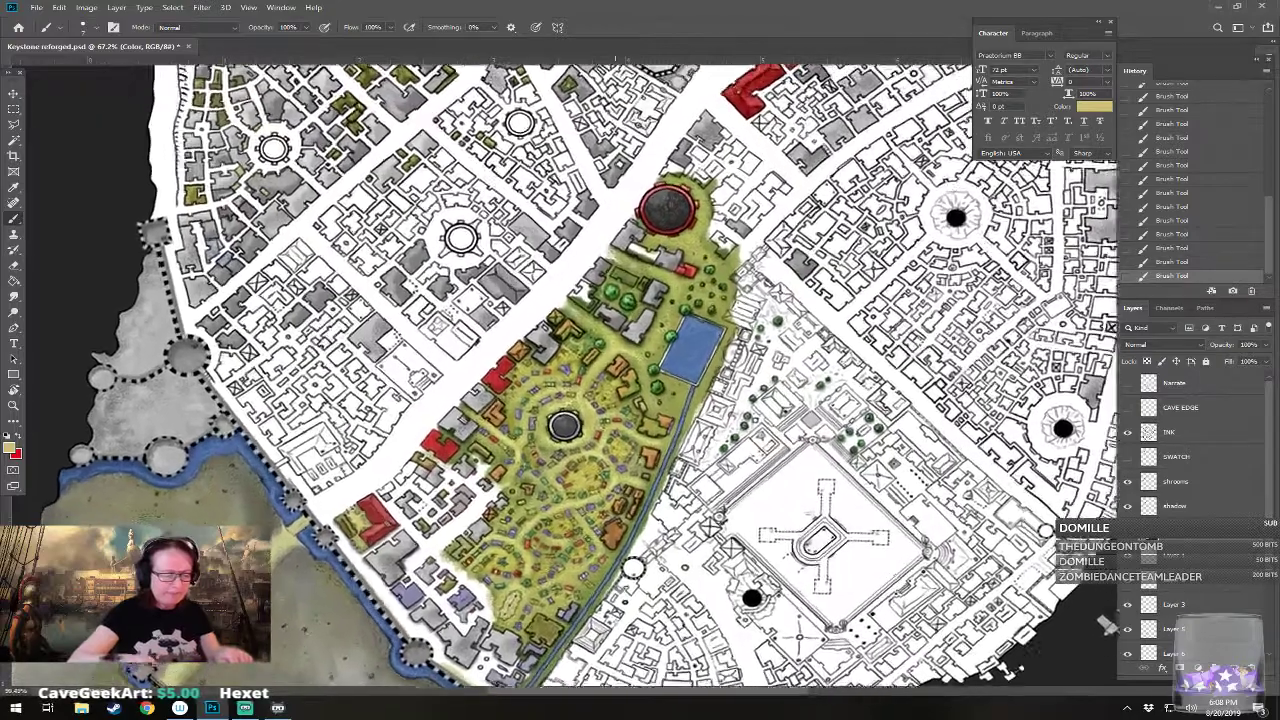
scroll(590, 354, up, 3)
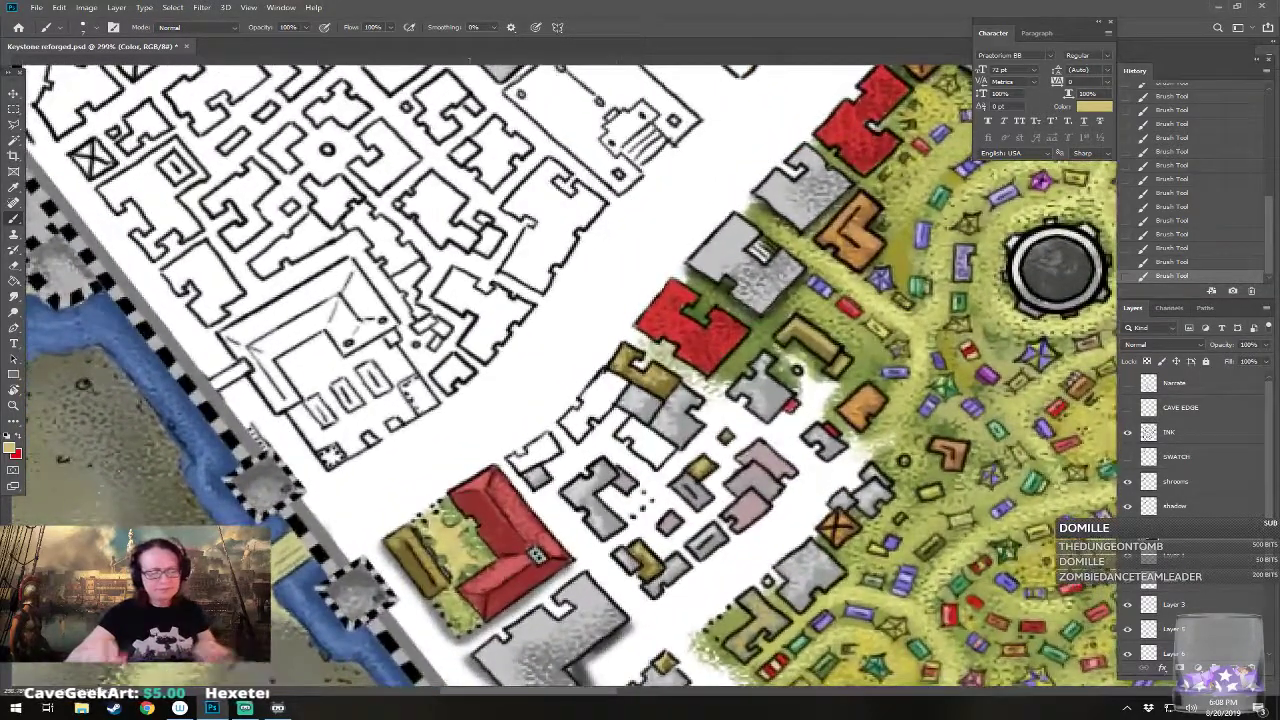
click(12, 450)
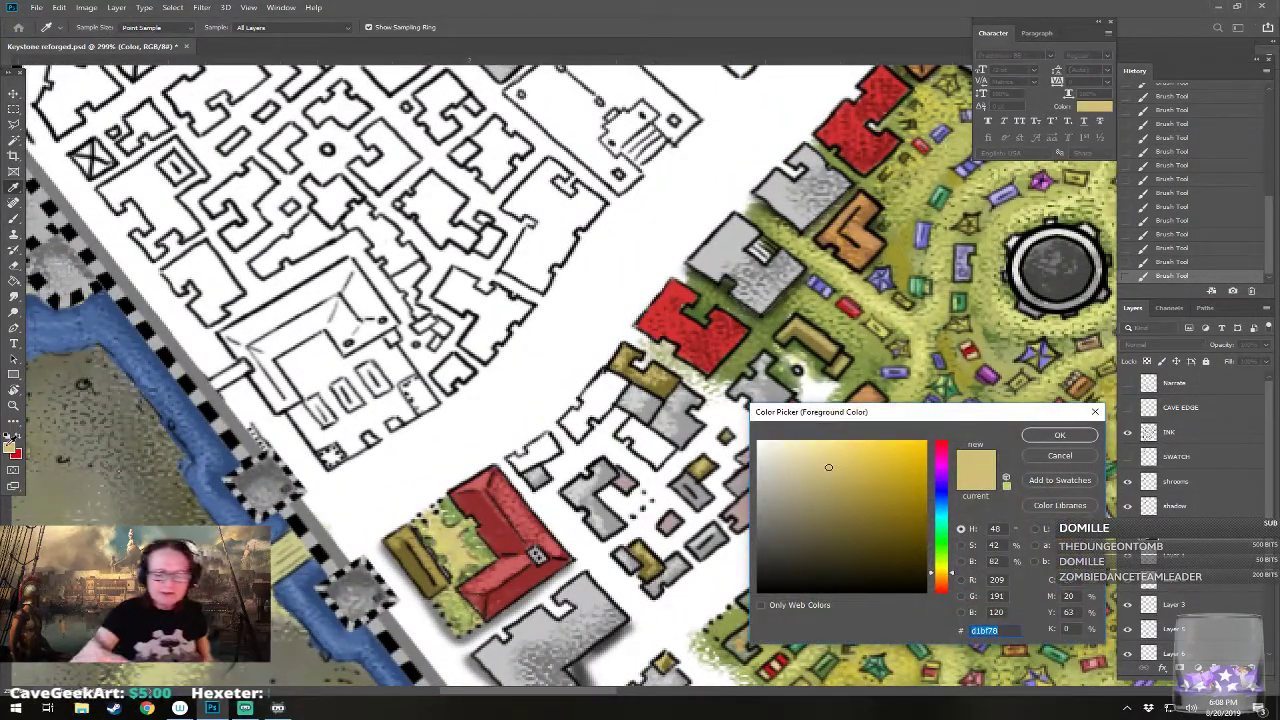
drag(934, 491, 939, 492)
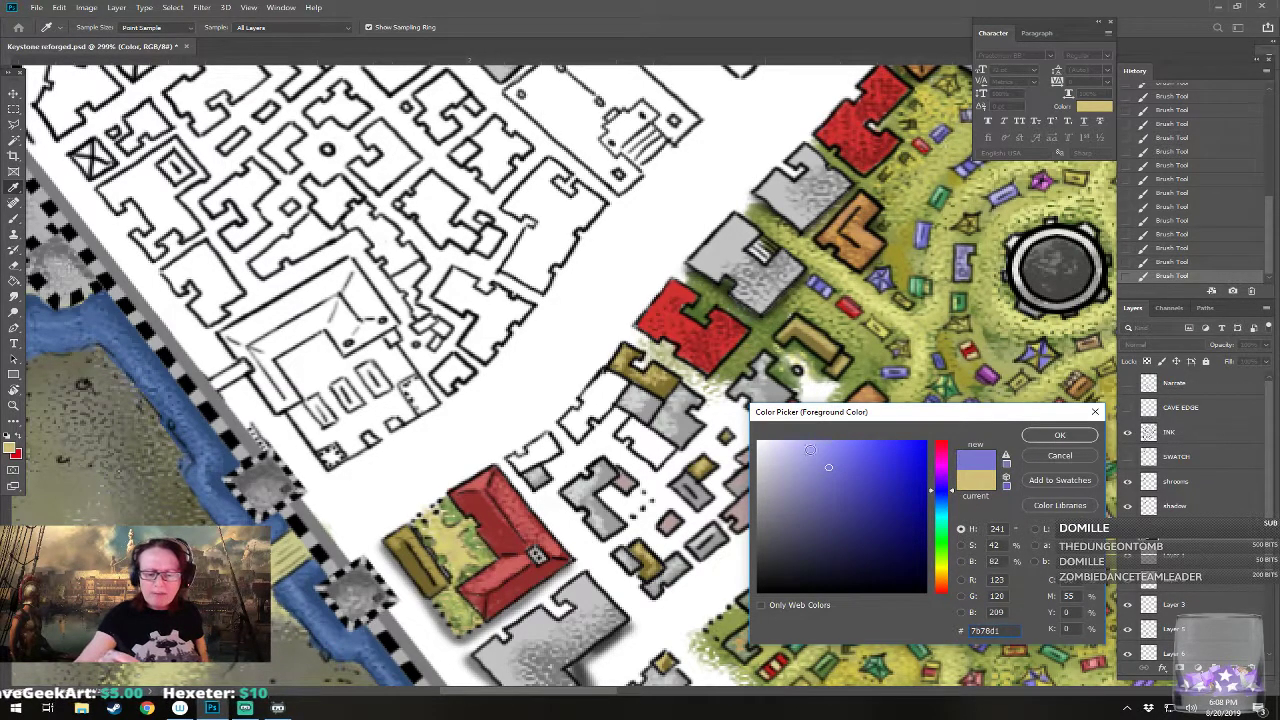
click(1044, 438)
mouse_move(512, 458)
mouse_down()
mouse_move(609, 394)
mouse_move(583, 398)
mouse_move(607, 375)
mouse_move(618, 387)
mouse_move(593, 420)
mouse_move(619, 392)
mouse_move(598, 391)
mouse_move(620, 385)
mouse_move(592, 400)
mouse_up()
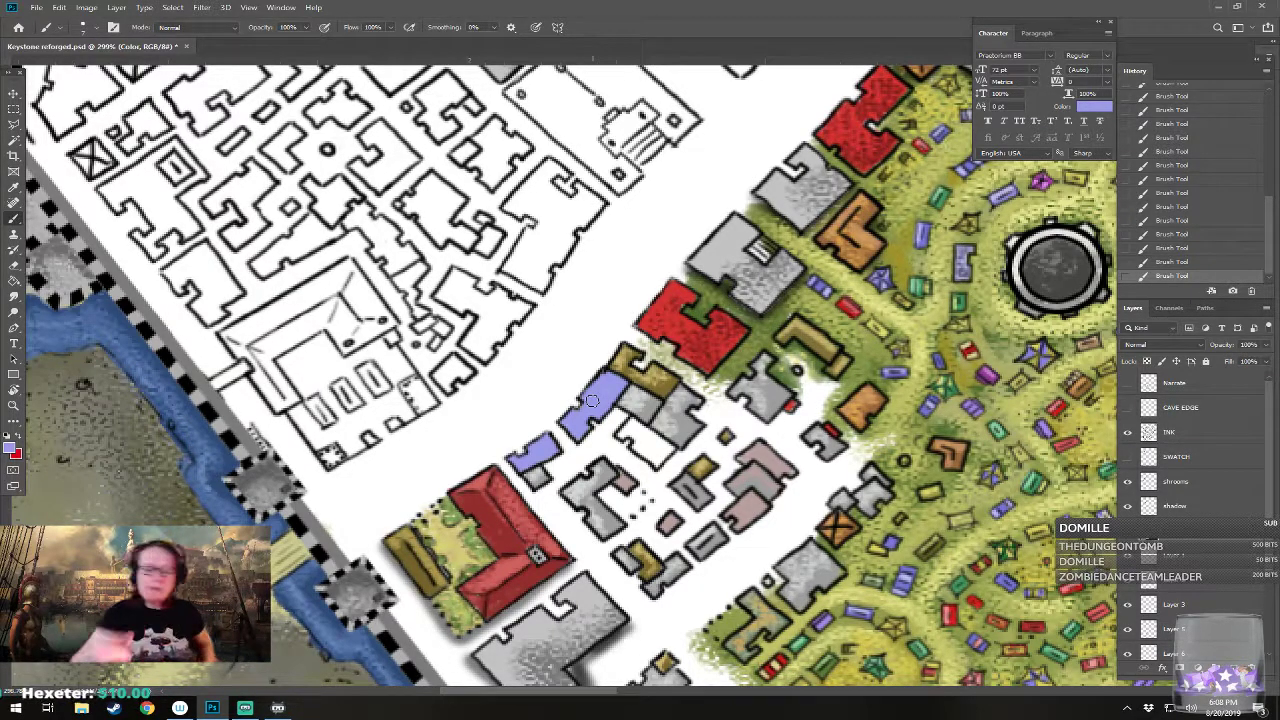
mouse_move(627, 428)
mouse_down()
mouse_move(650, 432)
mouse_move(636, 440)
mouse_move(650, 455)
mouse_move(658, 440)
mouse_move(656, 462)
mouse_move(670, 450)
mouse_up()
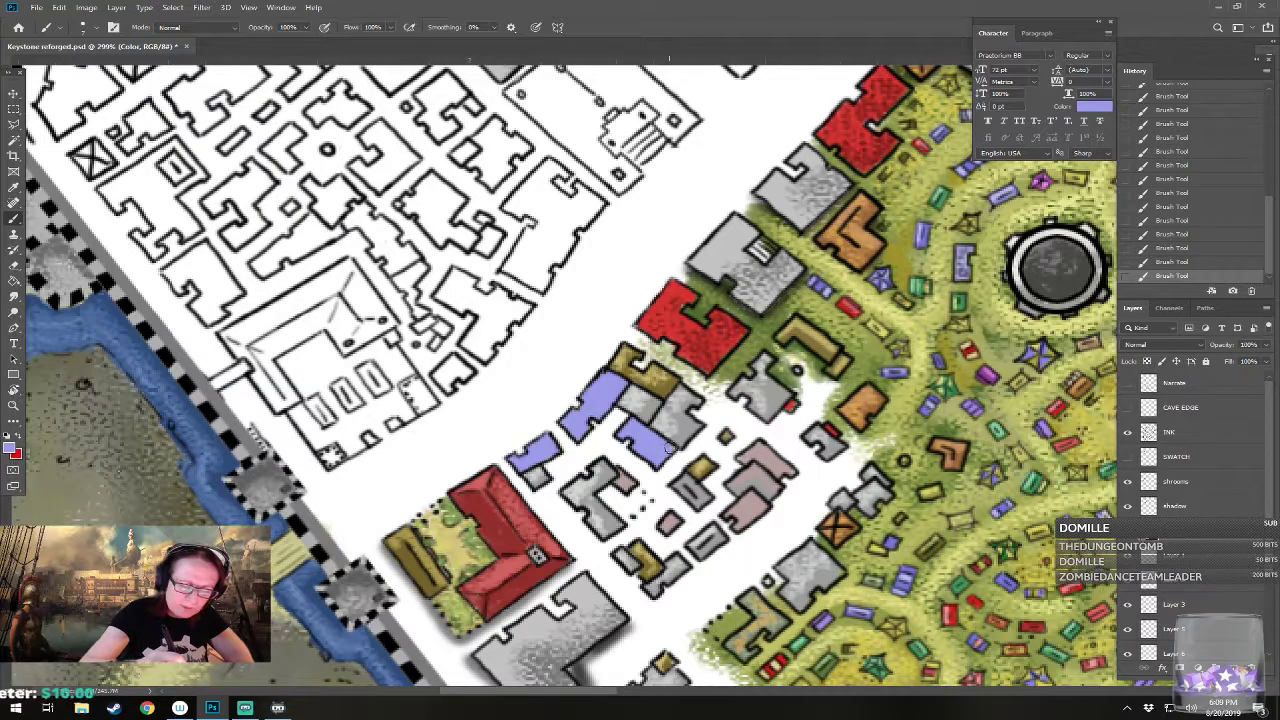
Step: Set the foreground colour to neutral grey and add shading texture to the larger purple roof along the main road
key(i)
click(10, 447)
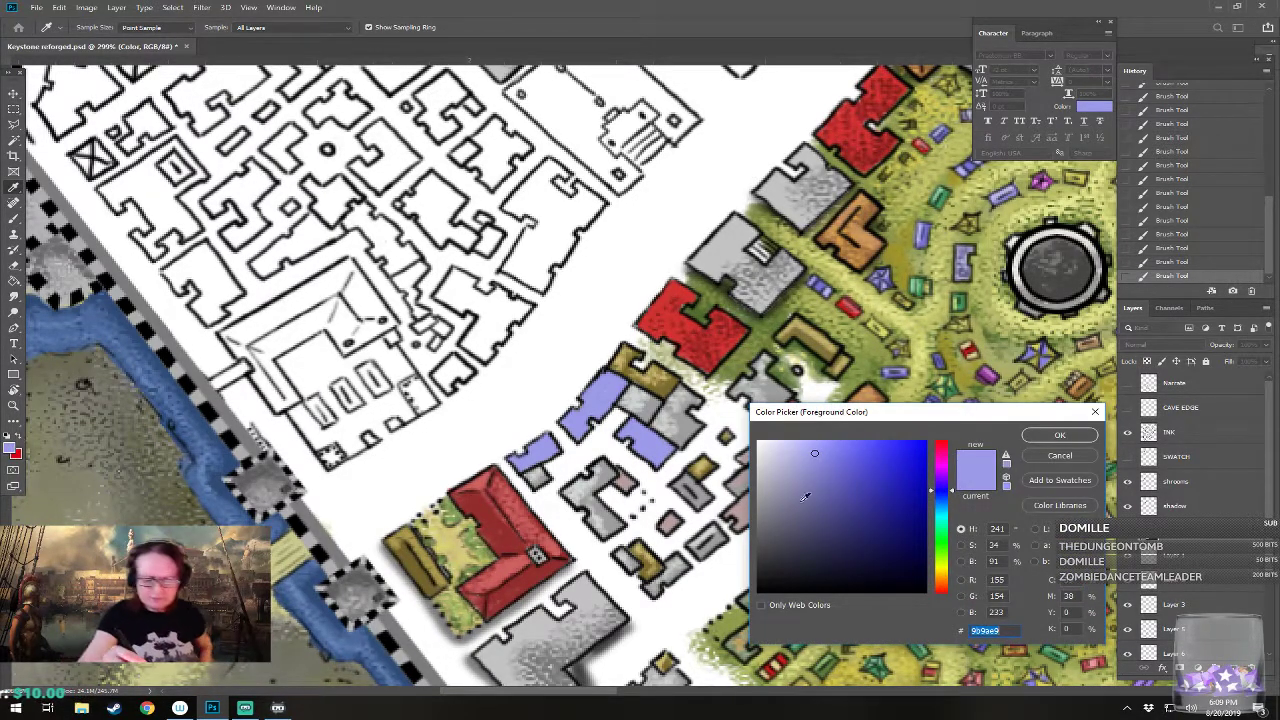
drag(783, 489, 761, 475)
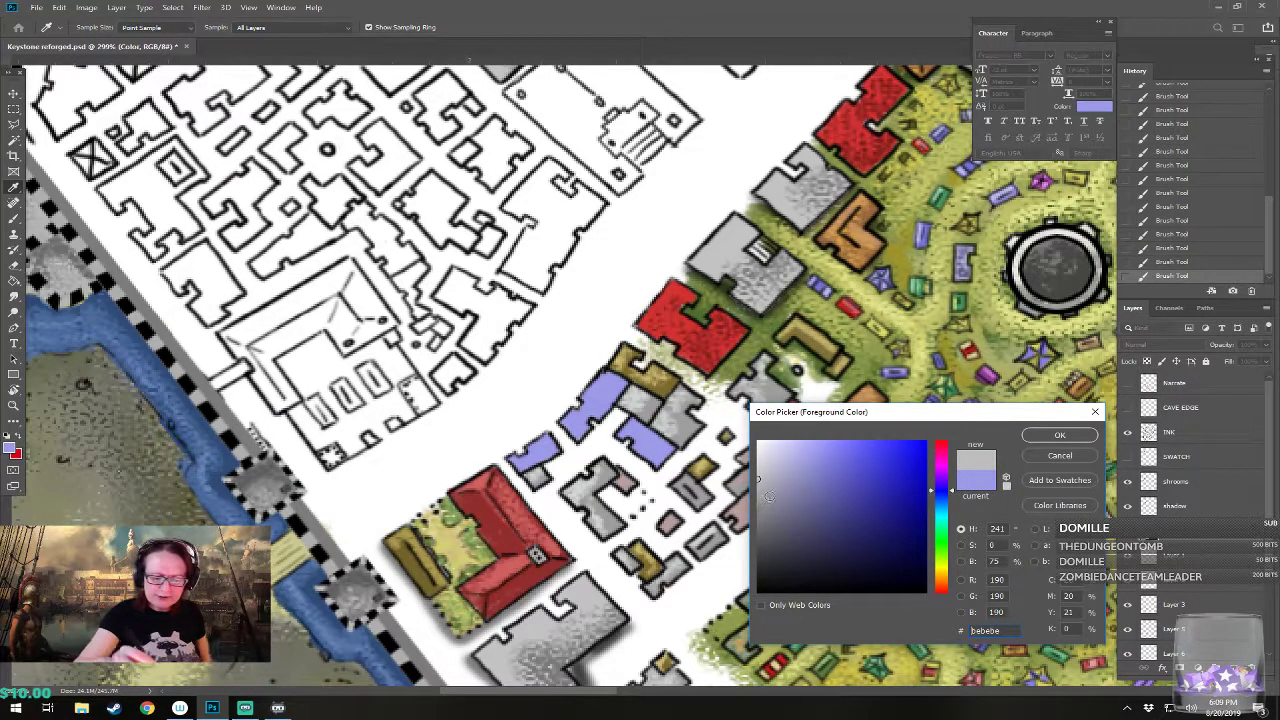
click(1060, 435)
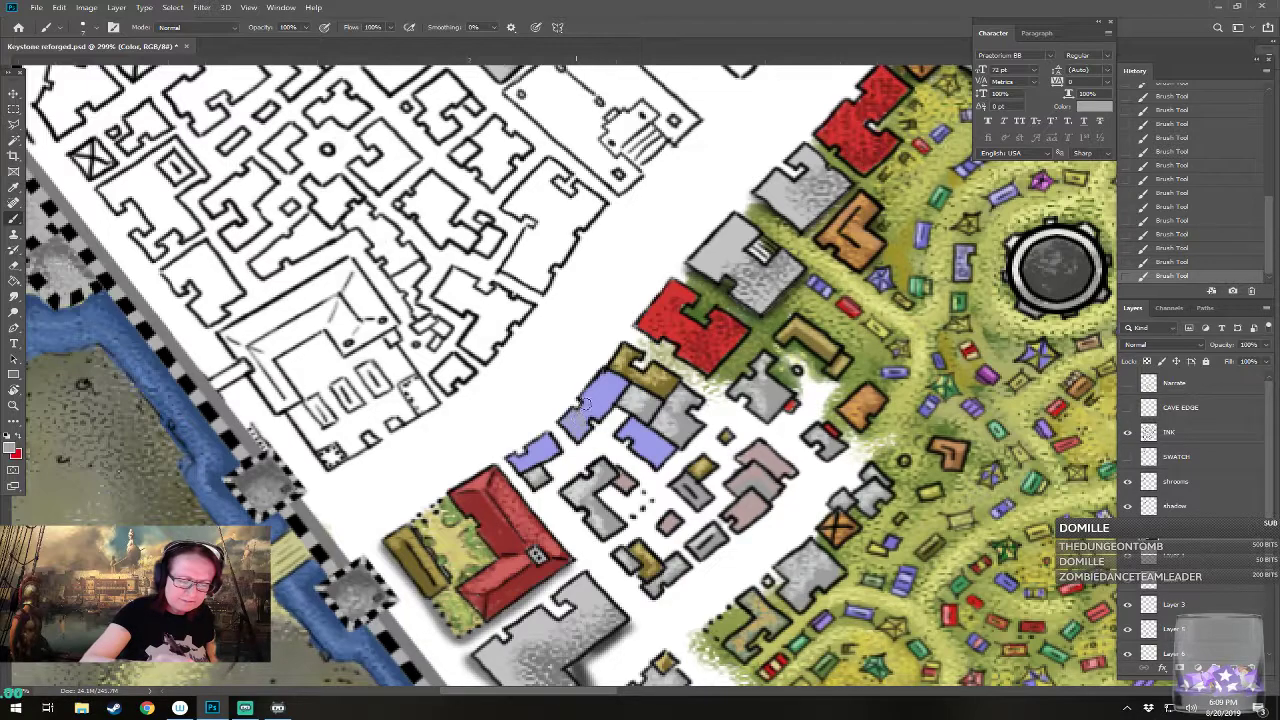
mouse_move(592, 404)
mouse_down()
mouse_move(567, 423)
mouse_move(577, 427)
mouse_move(616, 366)
mouse_up()
Step: Texture the purple roofs near the red courtyard house with light grey #c2c2c6 shading and paler #e5e5e7 highlights
click(11, 446)
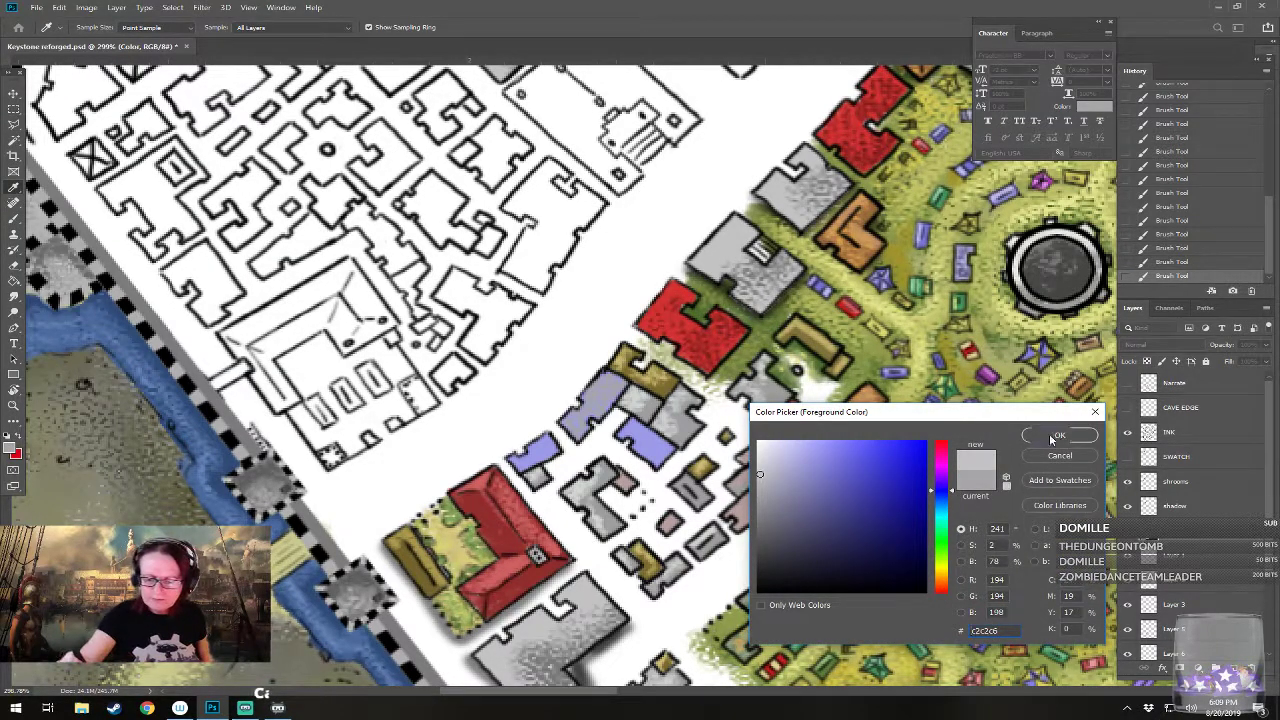
click(1057, 437)
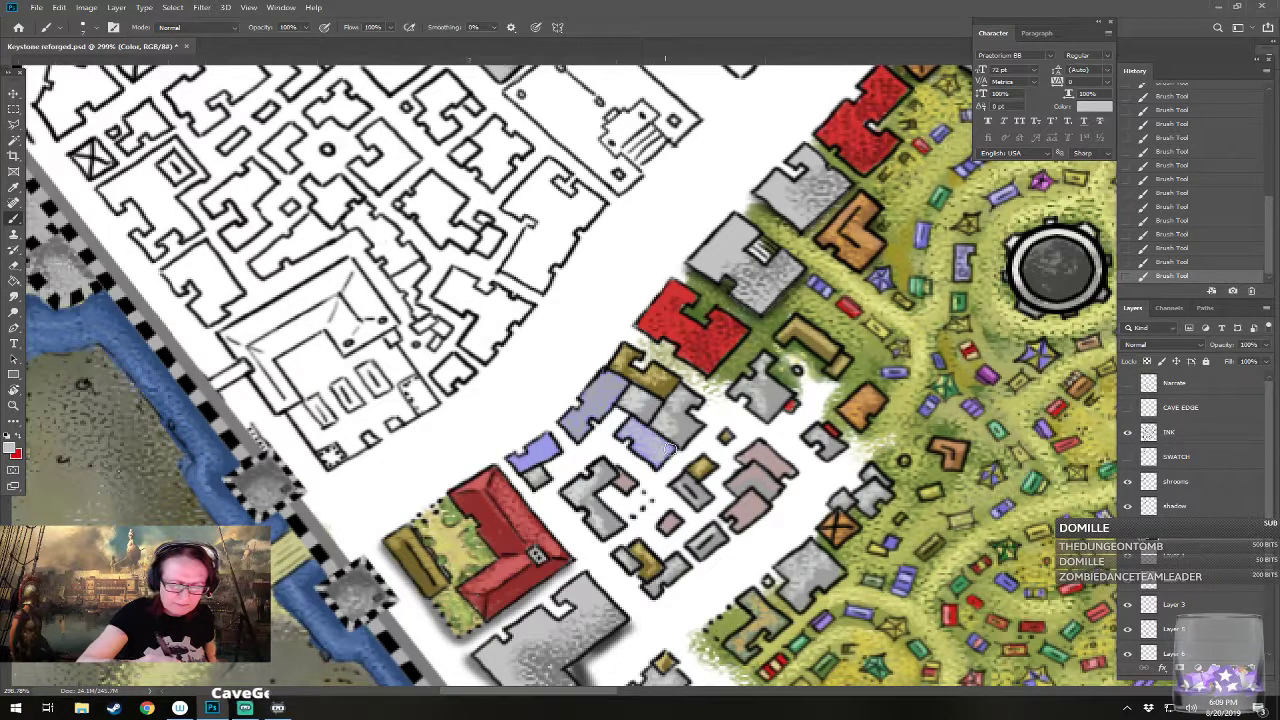
click(11, 446)
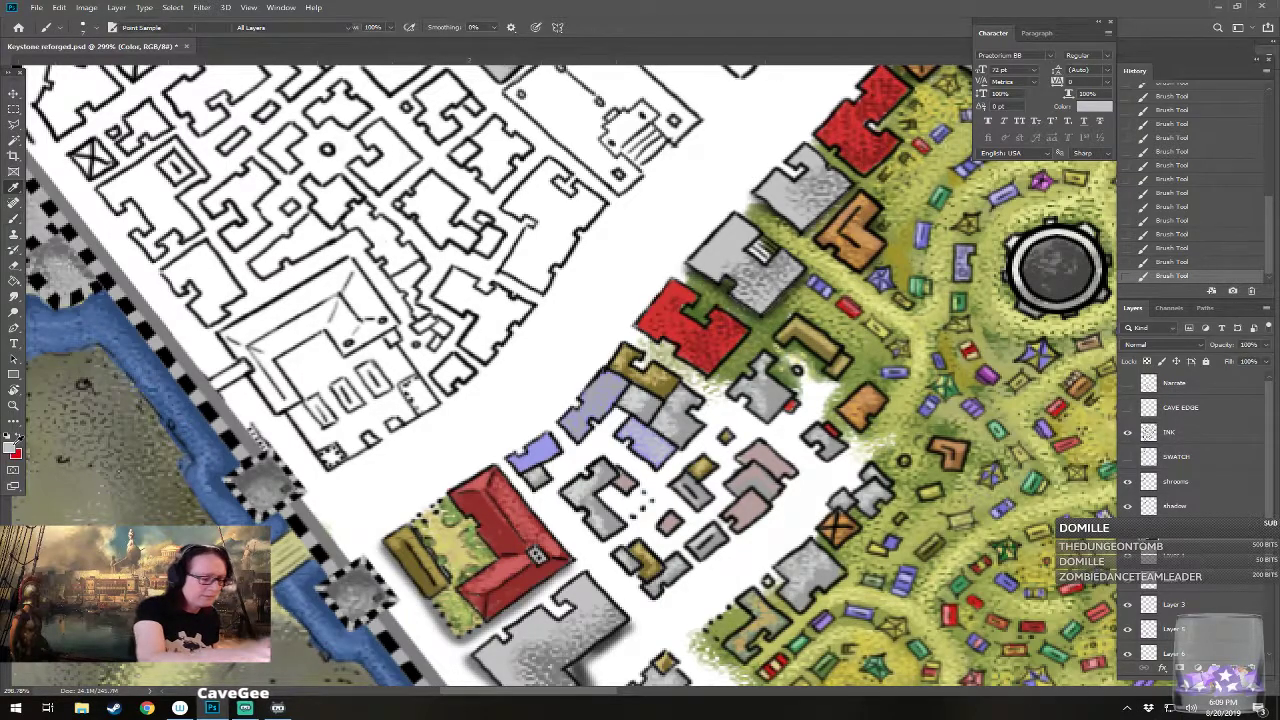
click(1057, 436)
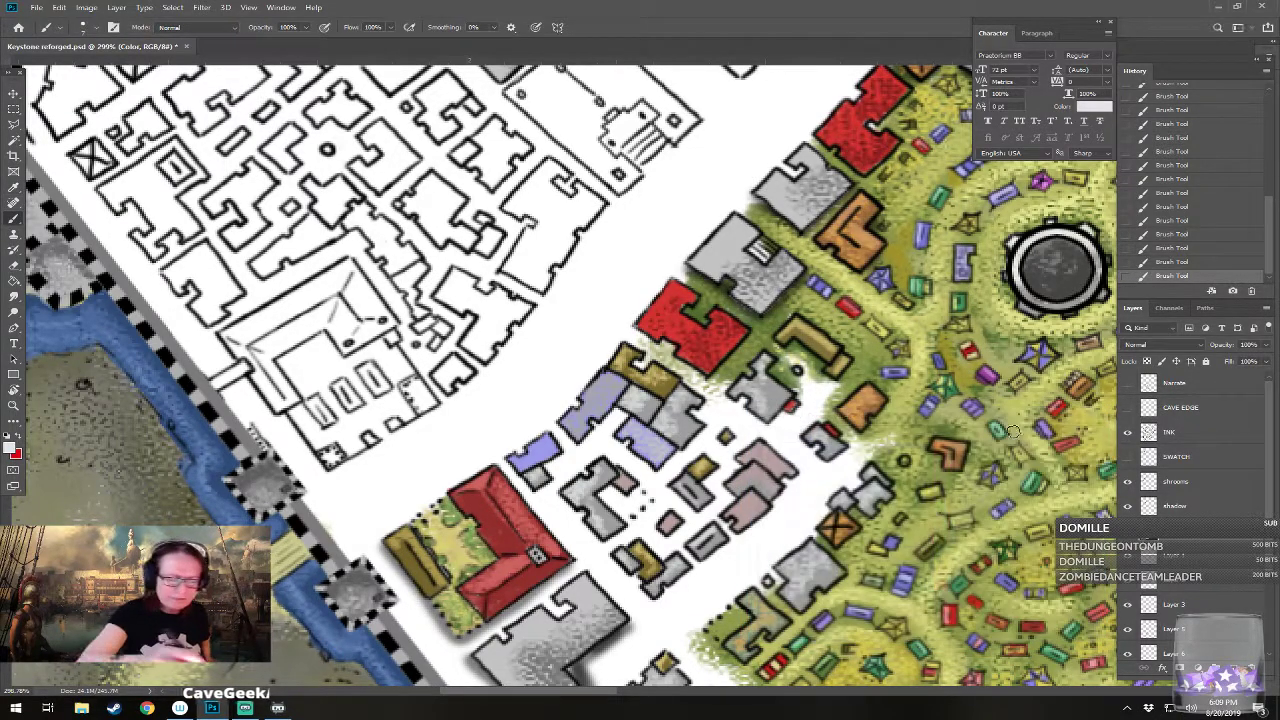
mouse_move(513, 459)
mouse_down()
mouse_move(564, 448)
mouse_move(562, 427)
mouse_move(612, 378)
mouse_up()
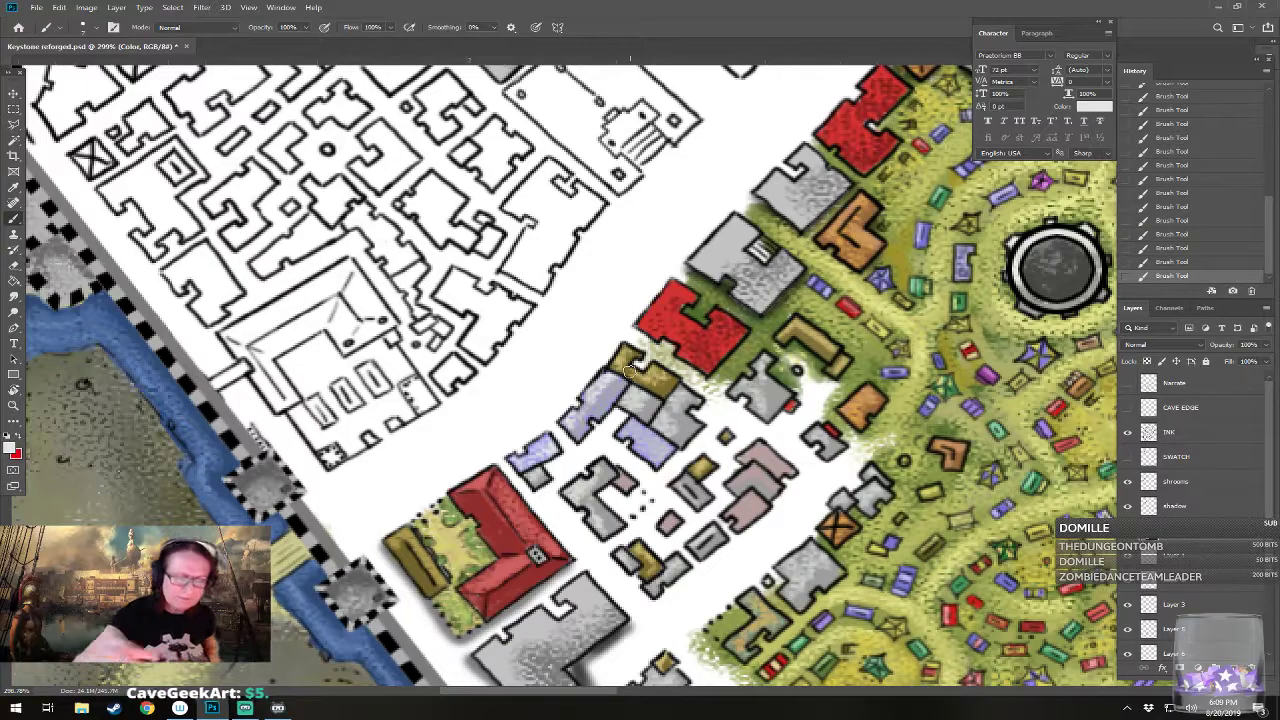
Step: Display the Narrate layer's planning marks over the whole district, and hide the layer again
scroll(631, 372, down, 5)
drag(644, 506, 585, 463)
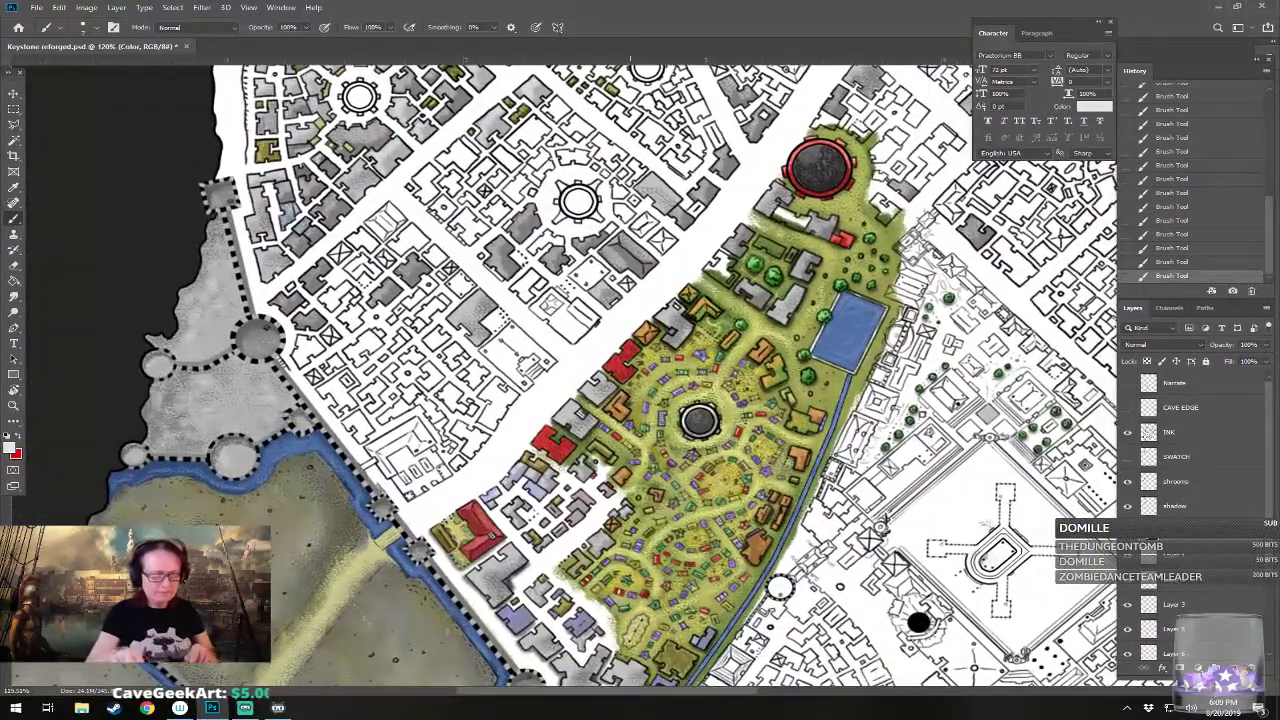
scroll(519, 628, up, 3)
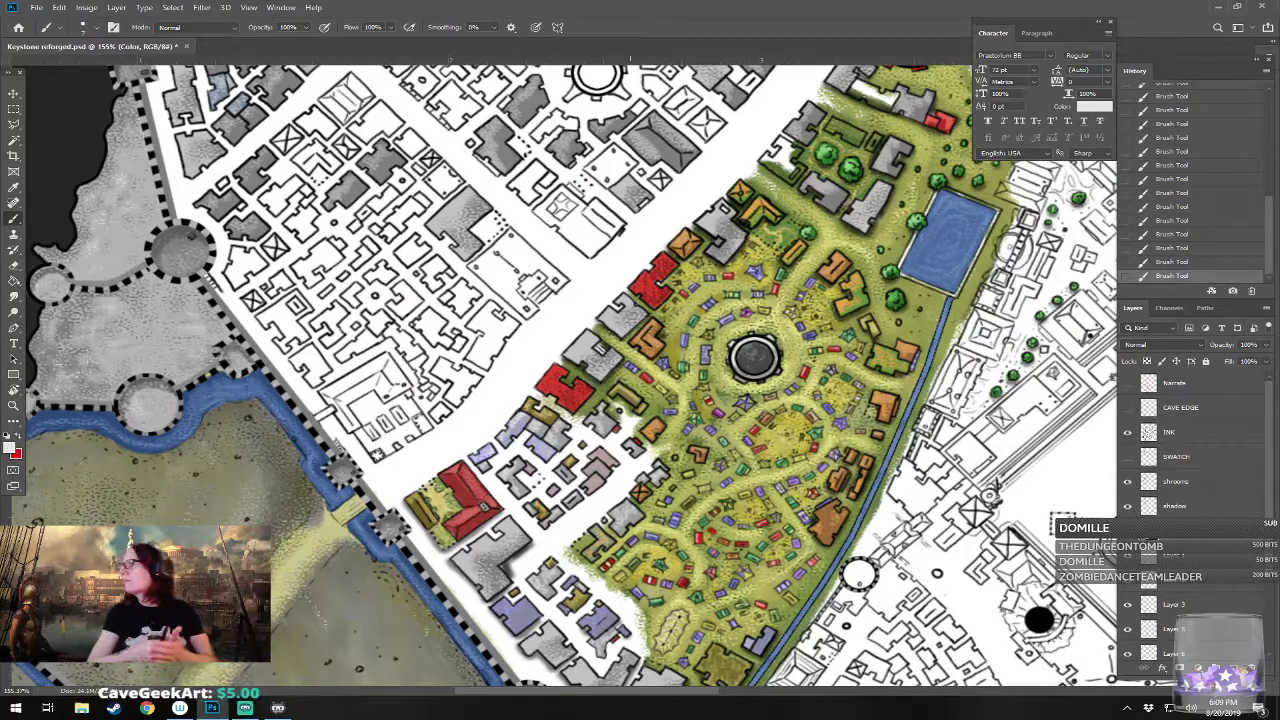
scroll(485, 510, down, 2)
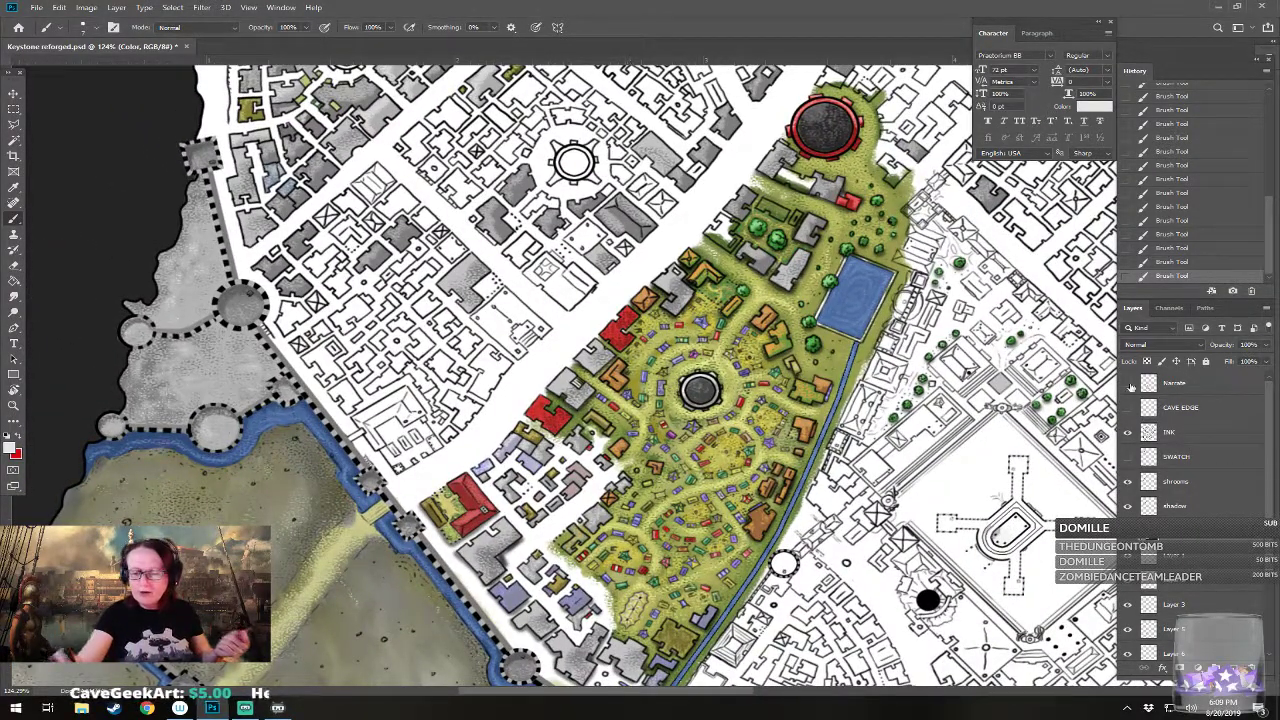
click(1128, 384)
drag(700, 390, 677, 414)
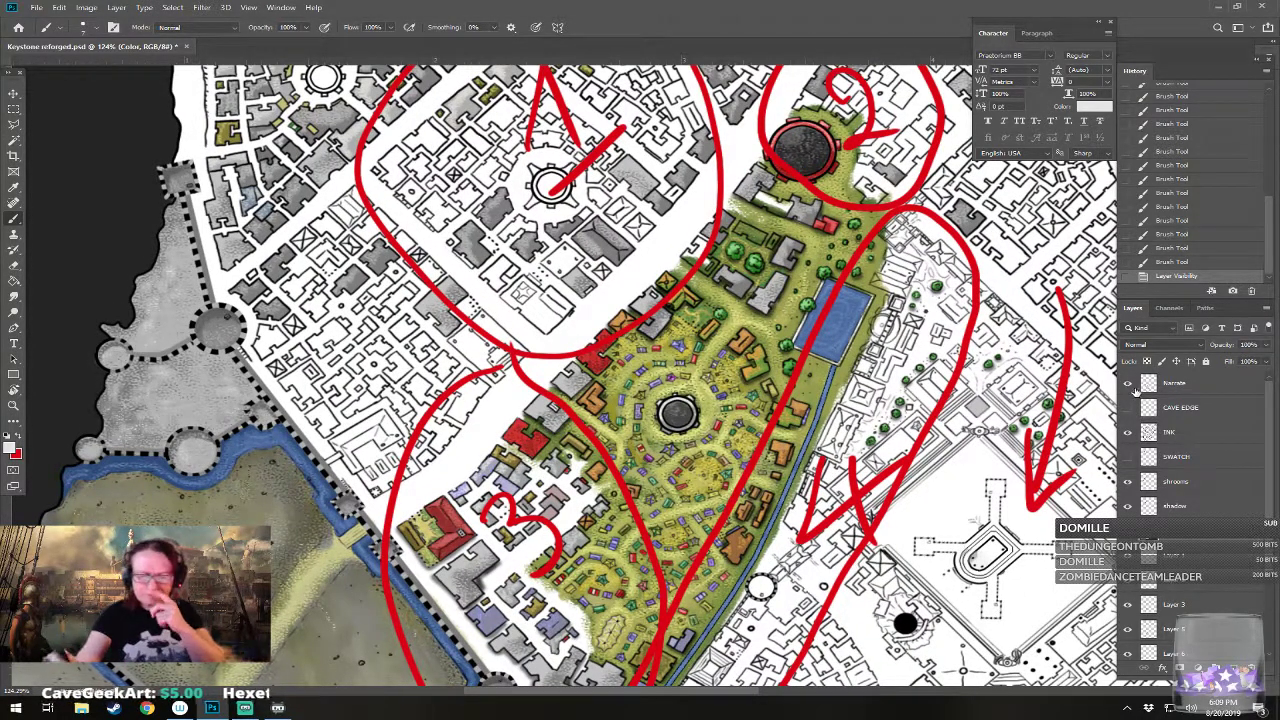
click(1128, 384)
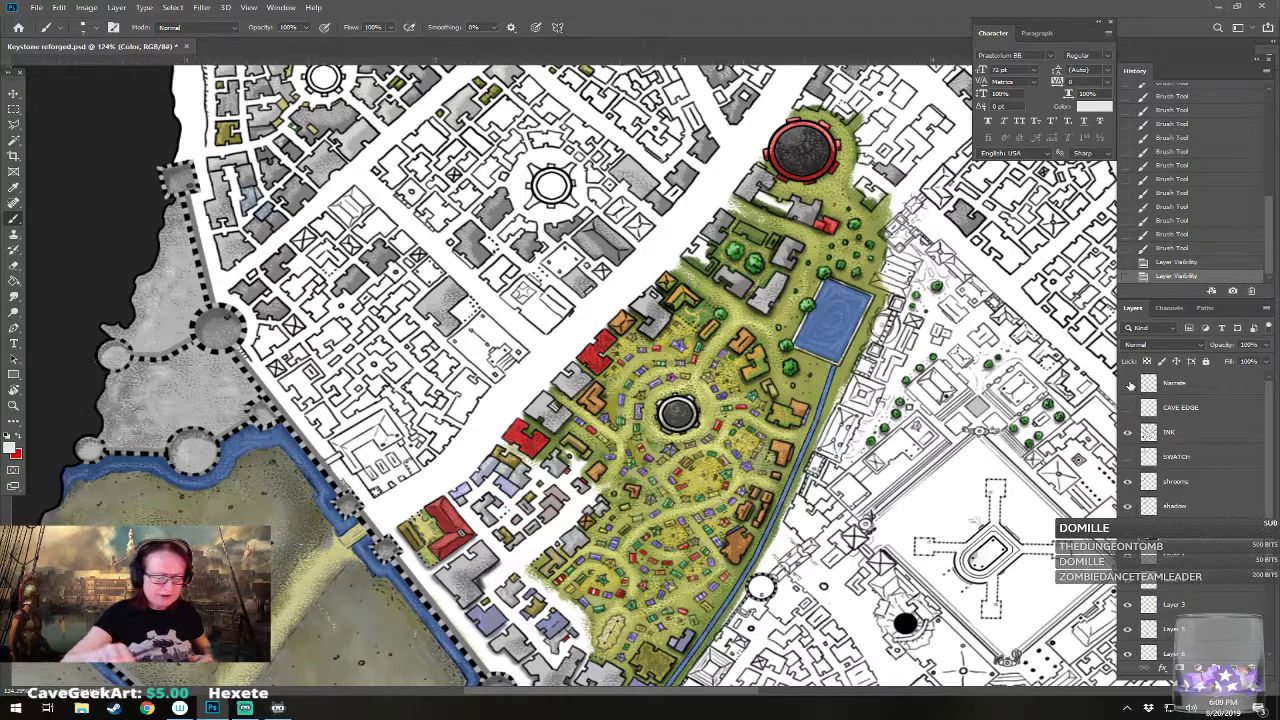
Step: Examine the garden district and its surrounding blocks, from the round red-rimmed building down to the city wall
drag(640, 400, 620, 428)
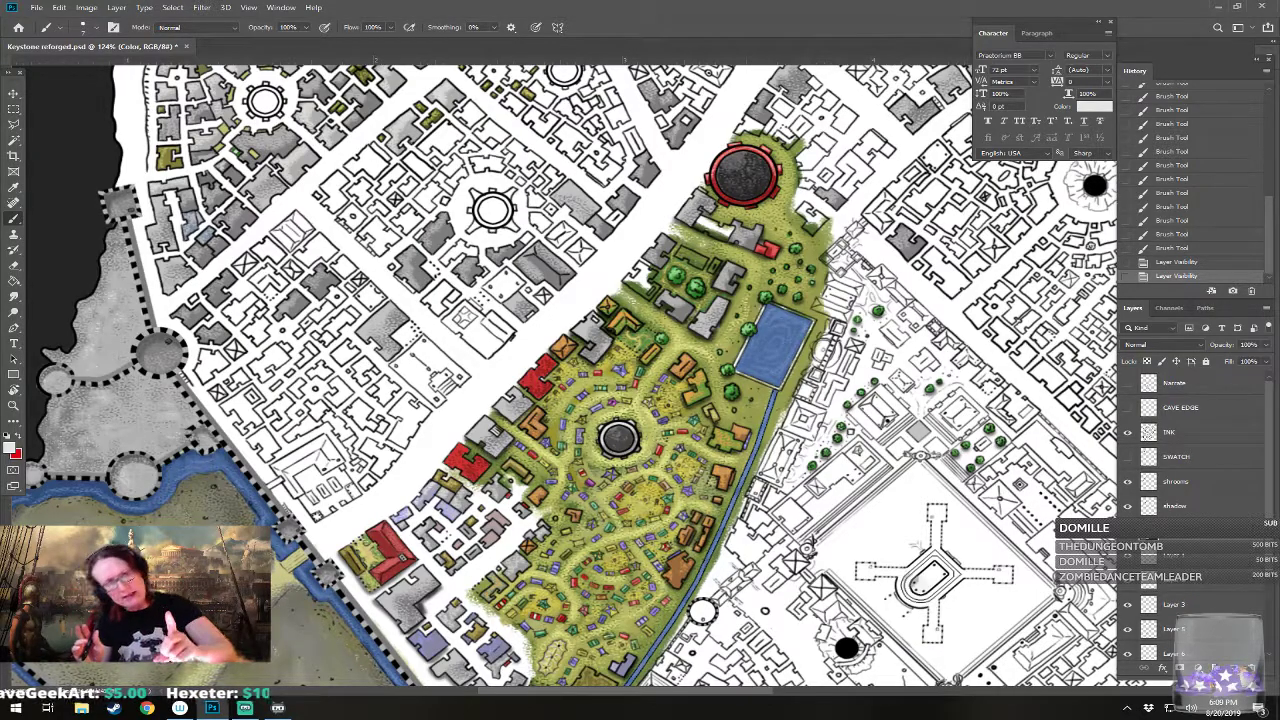
drag(640, 400, 671, 275)
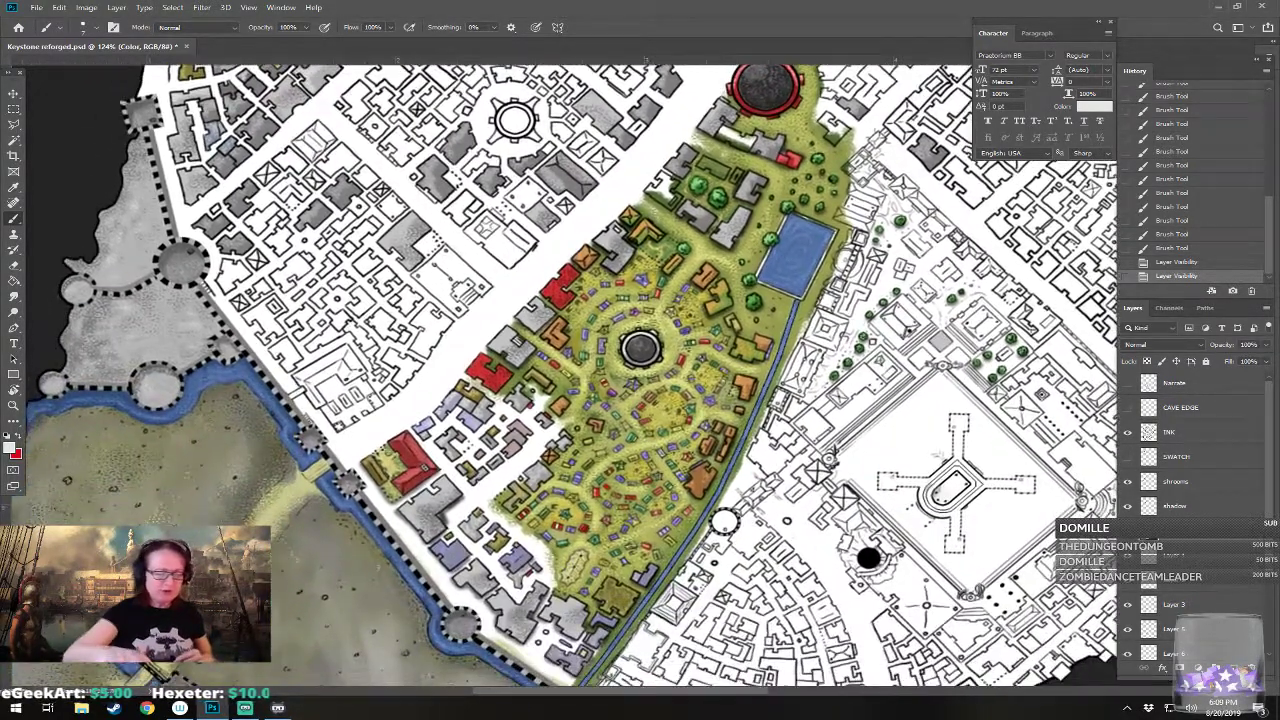
drag(640, 400, 622, 448)
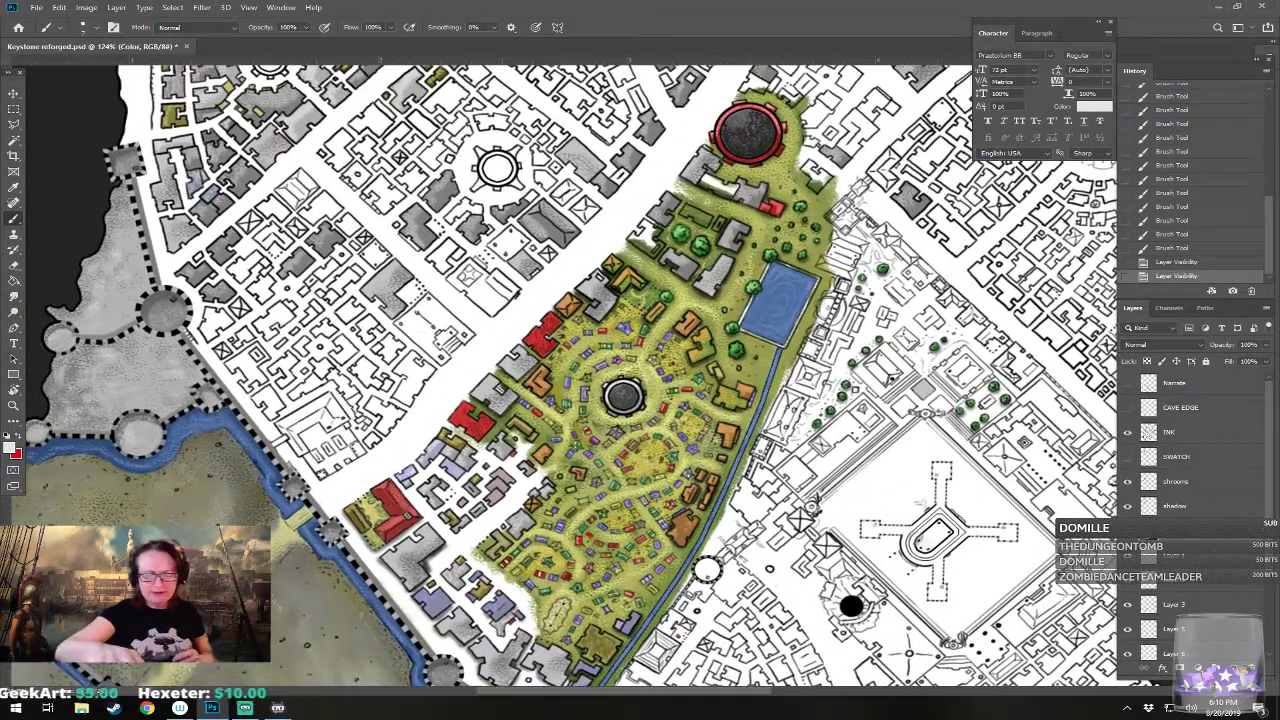
drag(743, 146, 684, 399)
scroll(684, 399, up, 10)
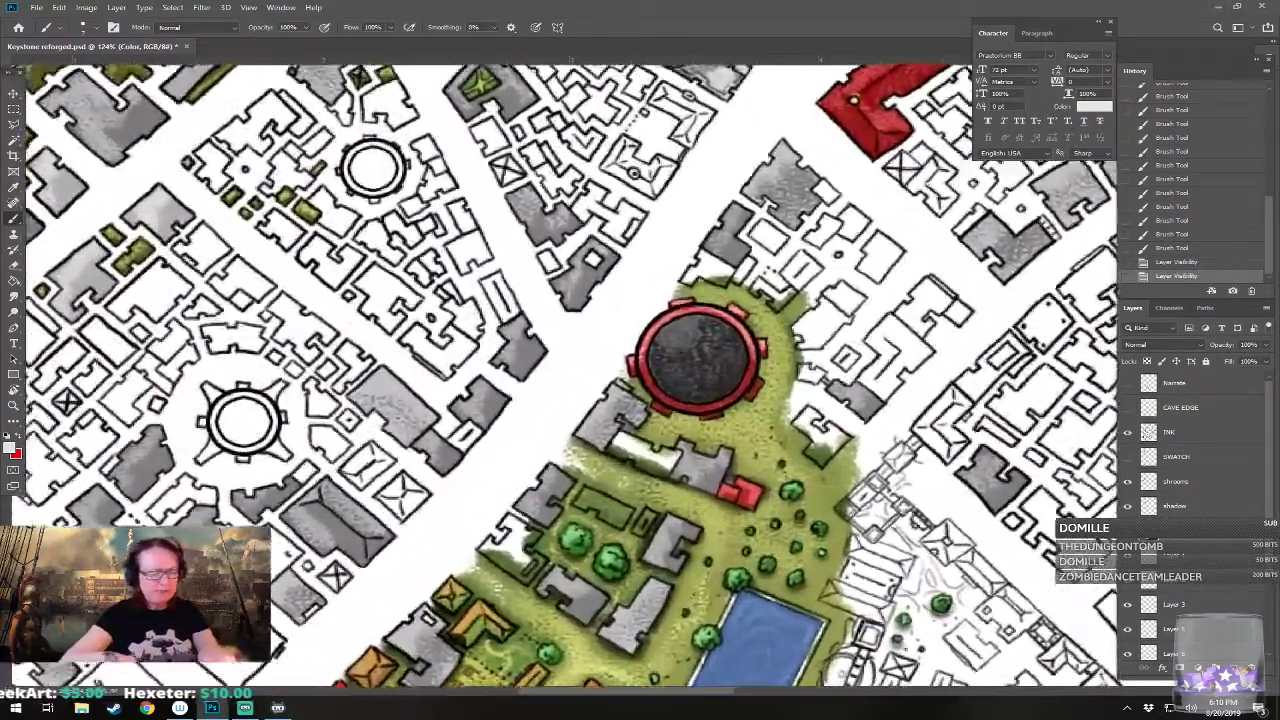
drag(826, 662, 804, 484)
scroll(804, 484, down, 3)
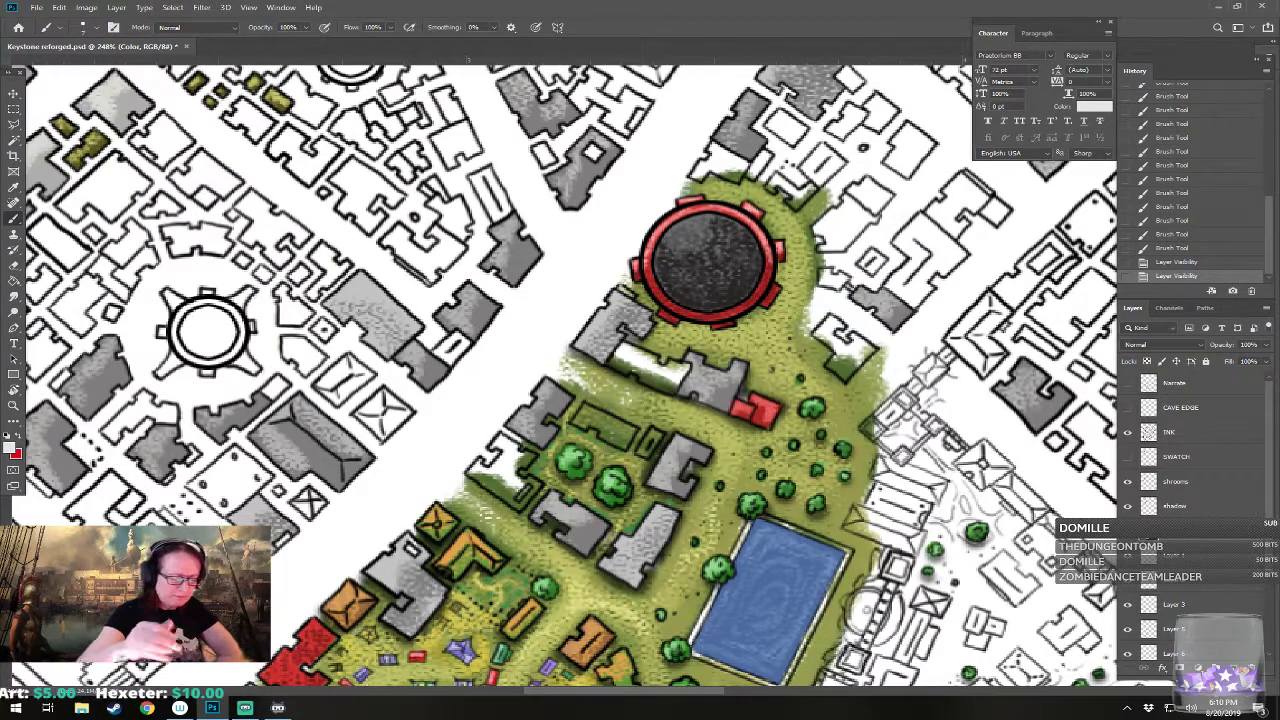
drag(495, 530, 625, 241)
scroll(625, 241, down, 8)
scroll(610, 280, up, 3)
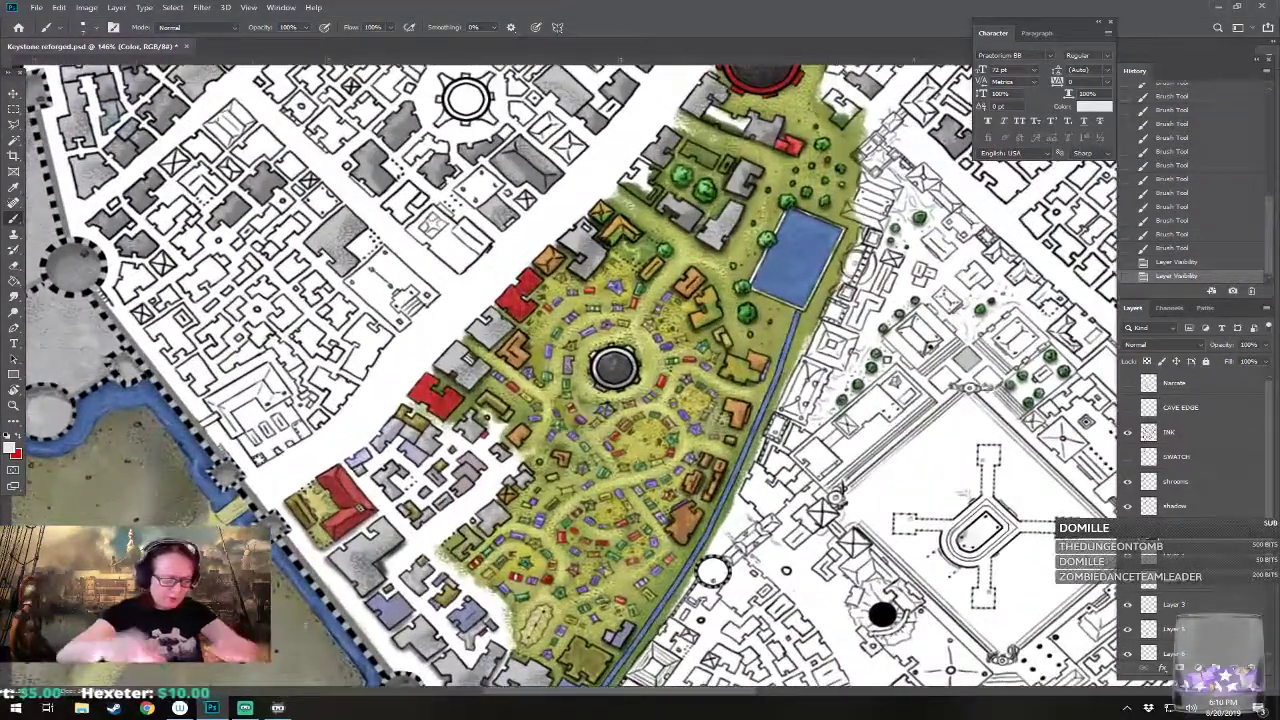
Step: Set the foreground colour to yellow #d3cc5e and paint the small roof beside the grey building at the garden's lower edge
click(11, 447)
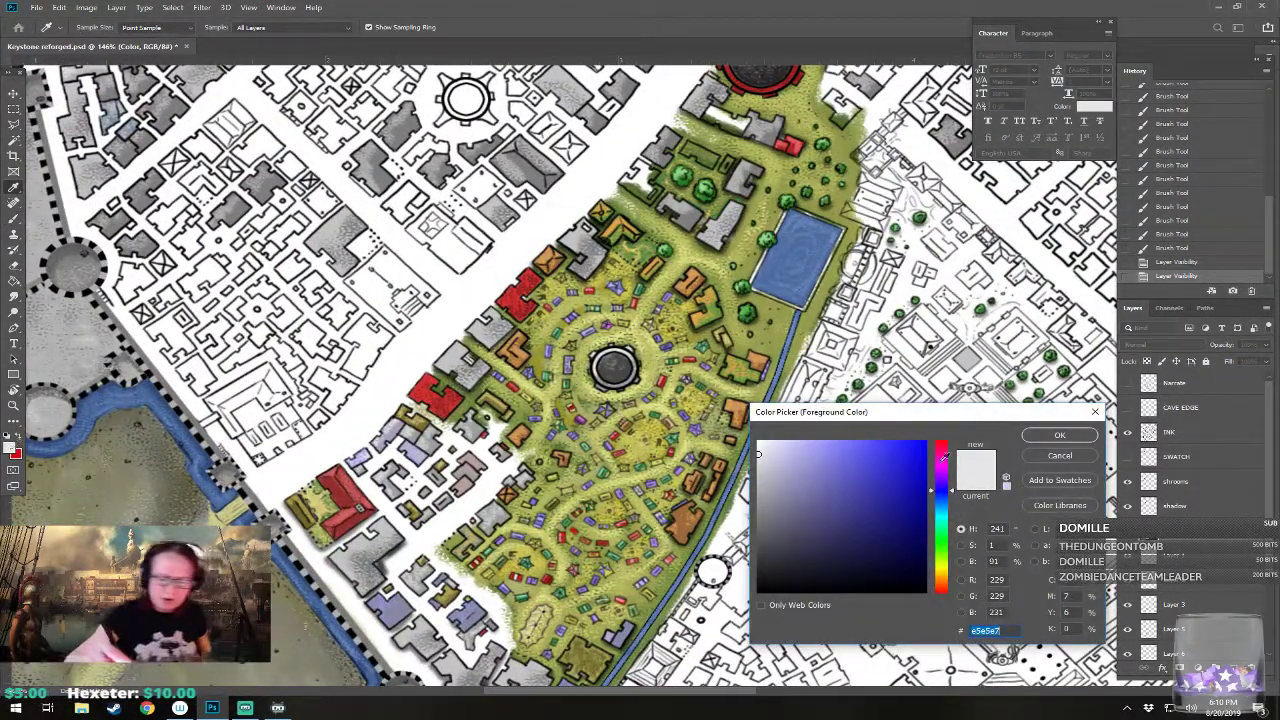
drag(944, 508, 944, 571)
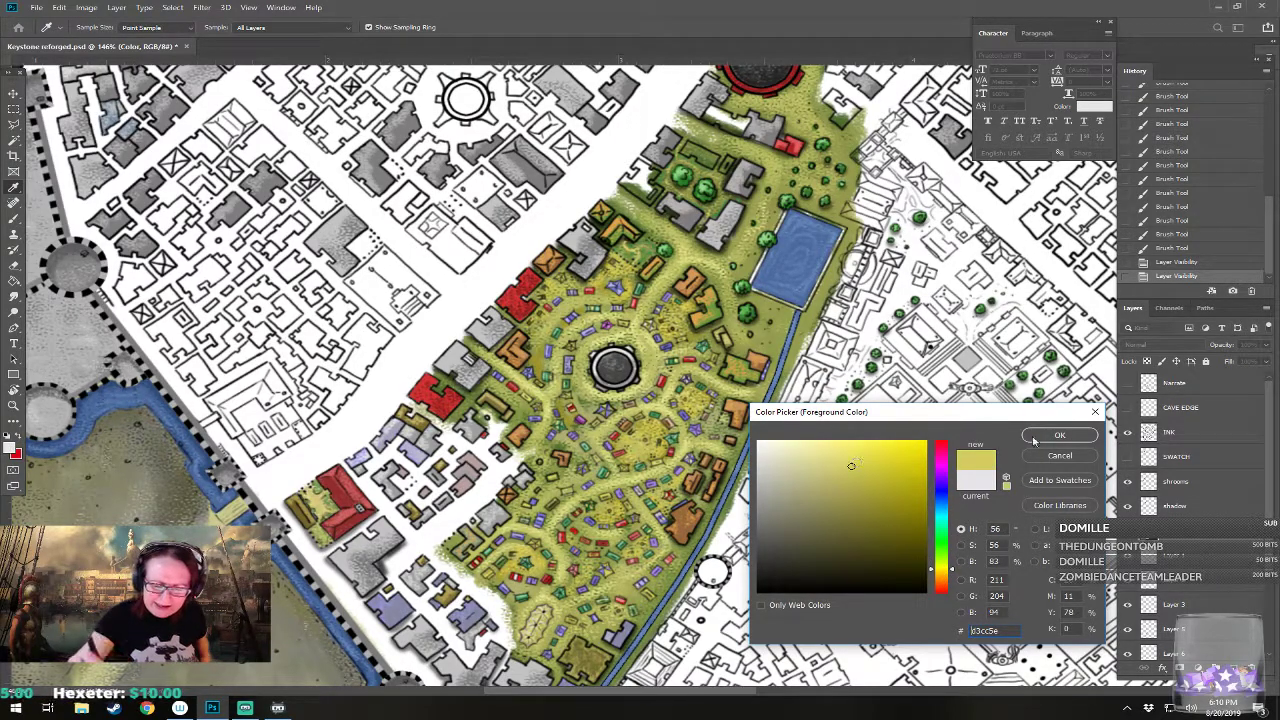
click(1033, 441)
drag(474, 591, 523, 410)
scroll(523, 410, up, 3)
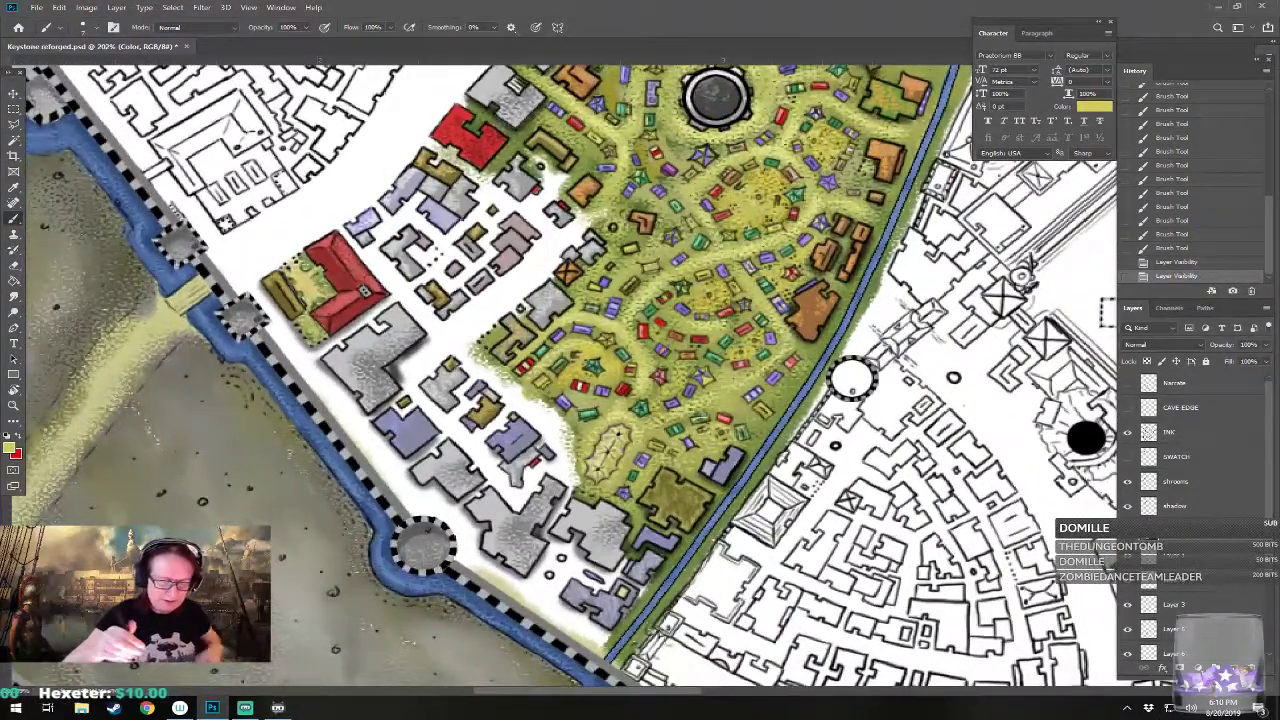
scroll(566, 375, up, 3)
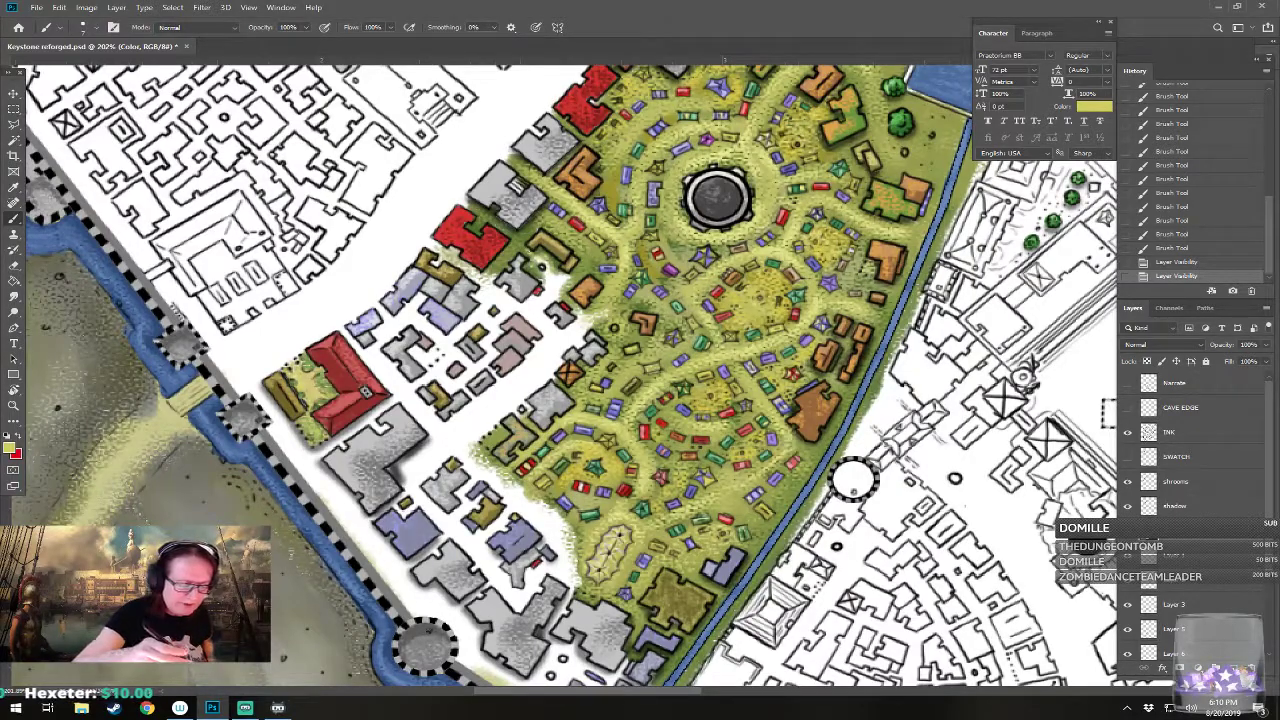
scroll(450, 409, up, 2)
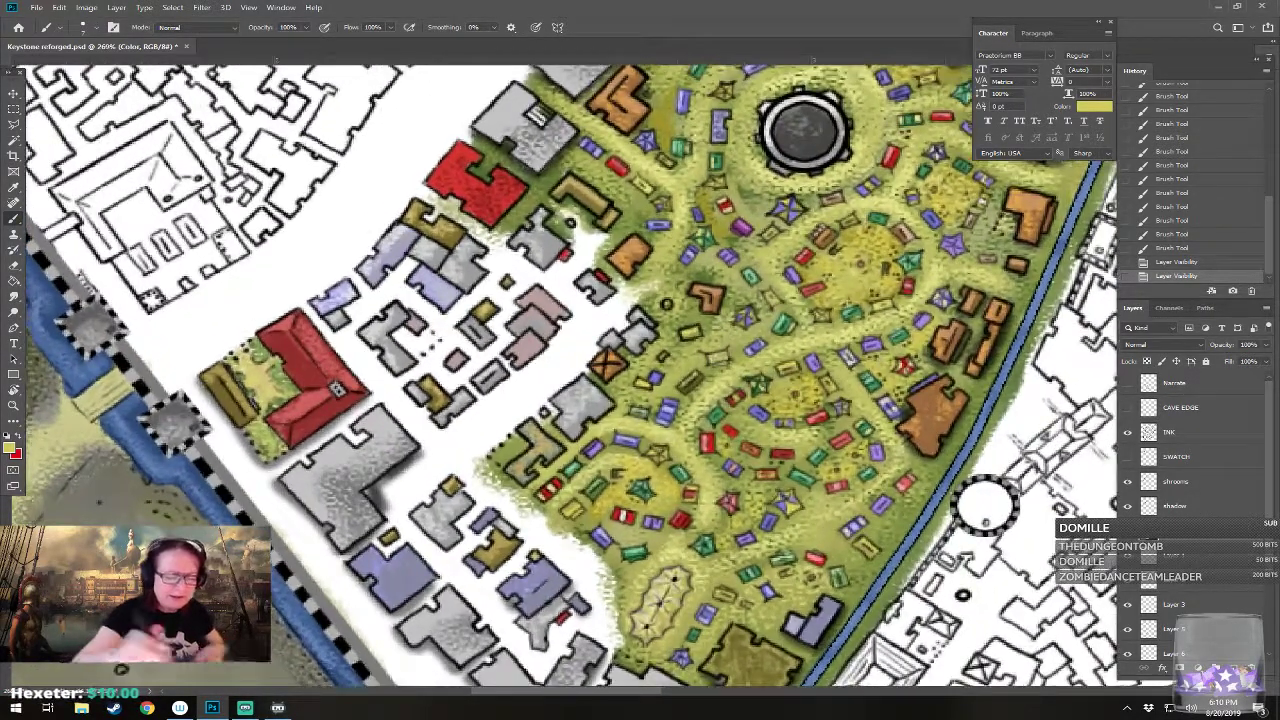
drag(543, 410, 563, 410)
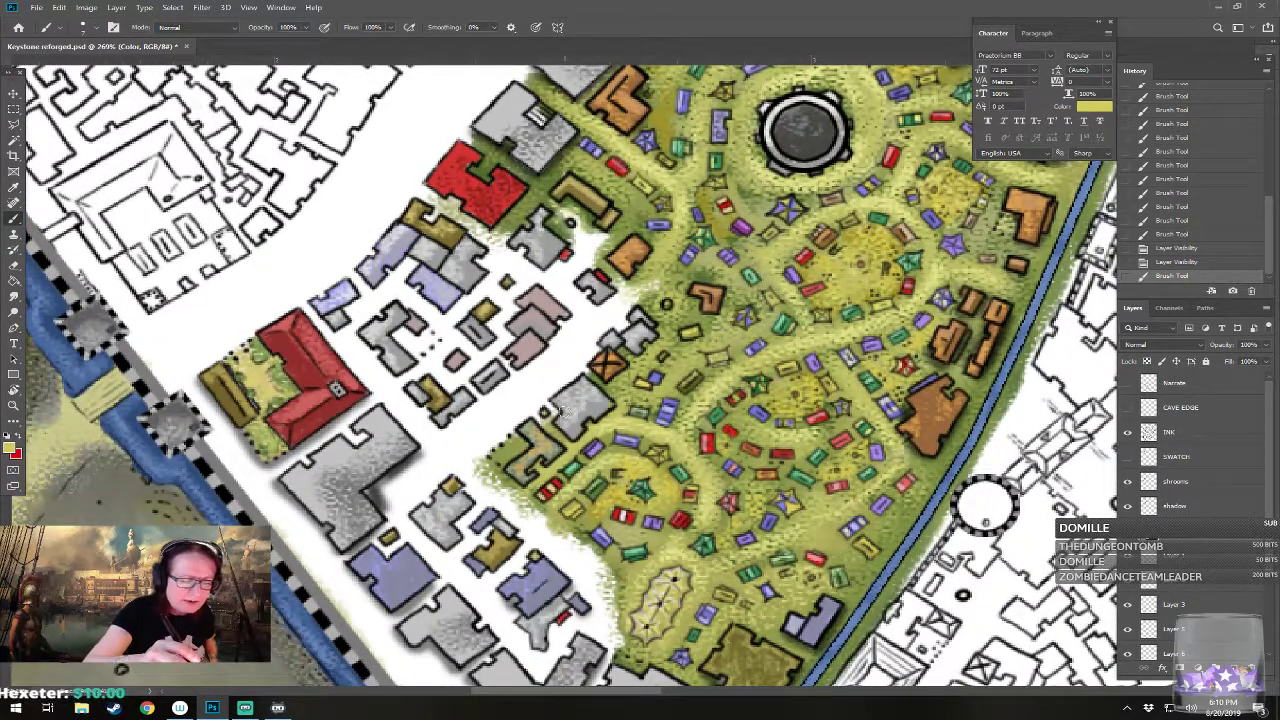
Step: Paint the small blank roofs beside the grey buildings yellow, along the main road up to the round red-rimmed building
drag(563, 410, 495, 493)
scroll(594, 375, up, 2)
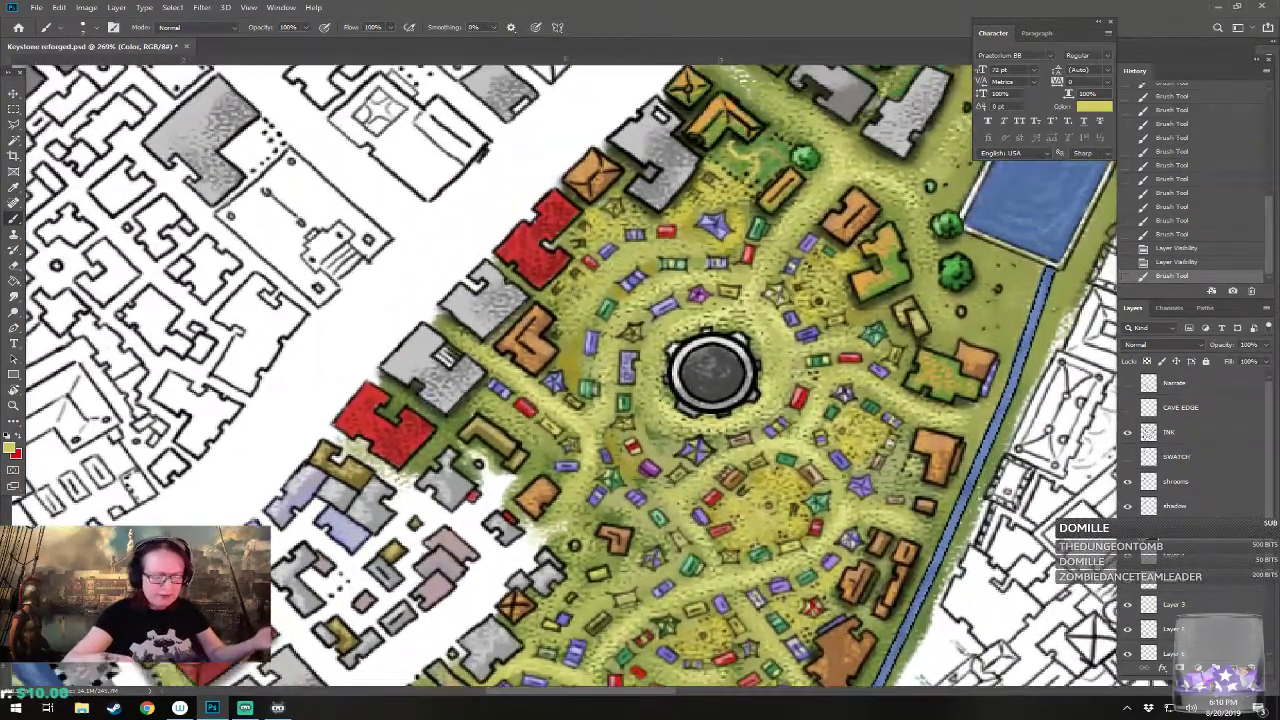
scroll(606, 386, up, 8)
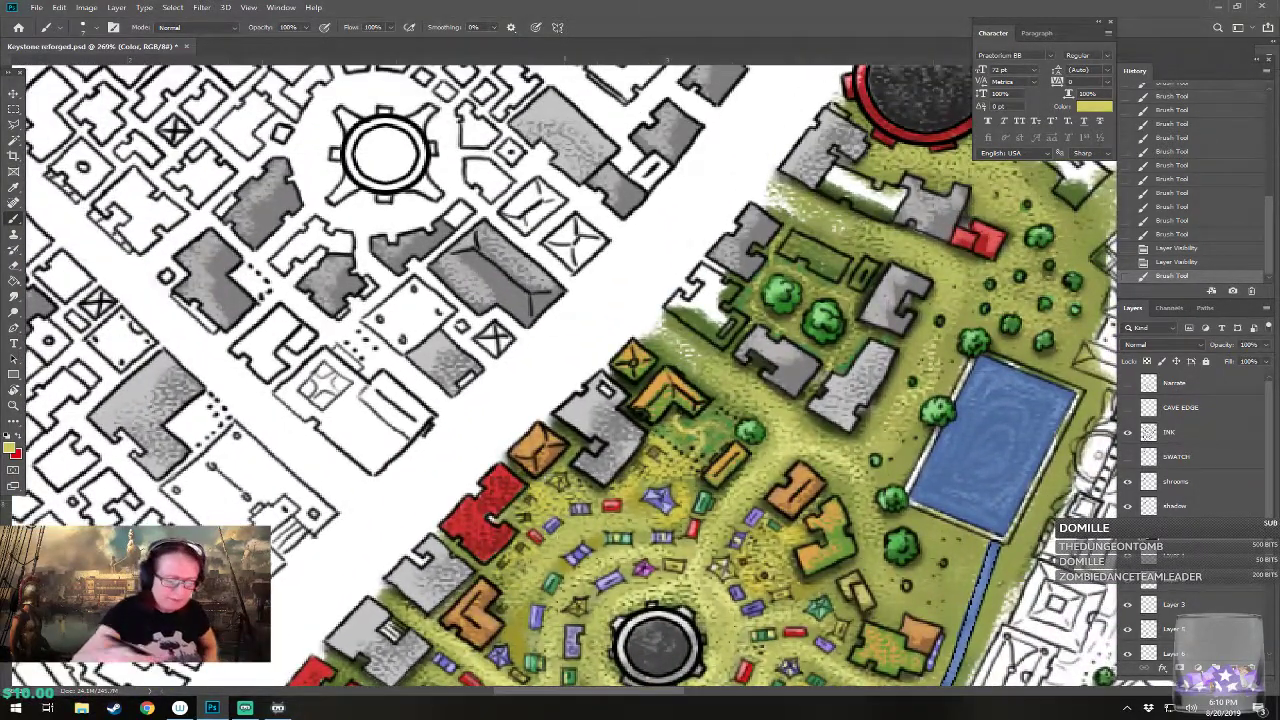
click(606, 392)
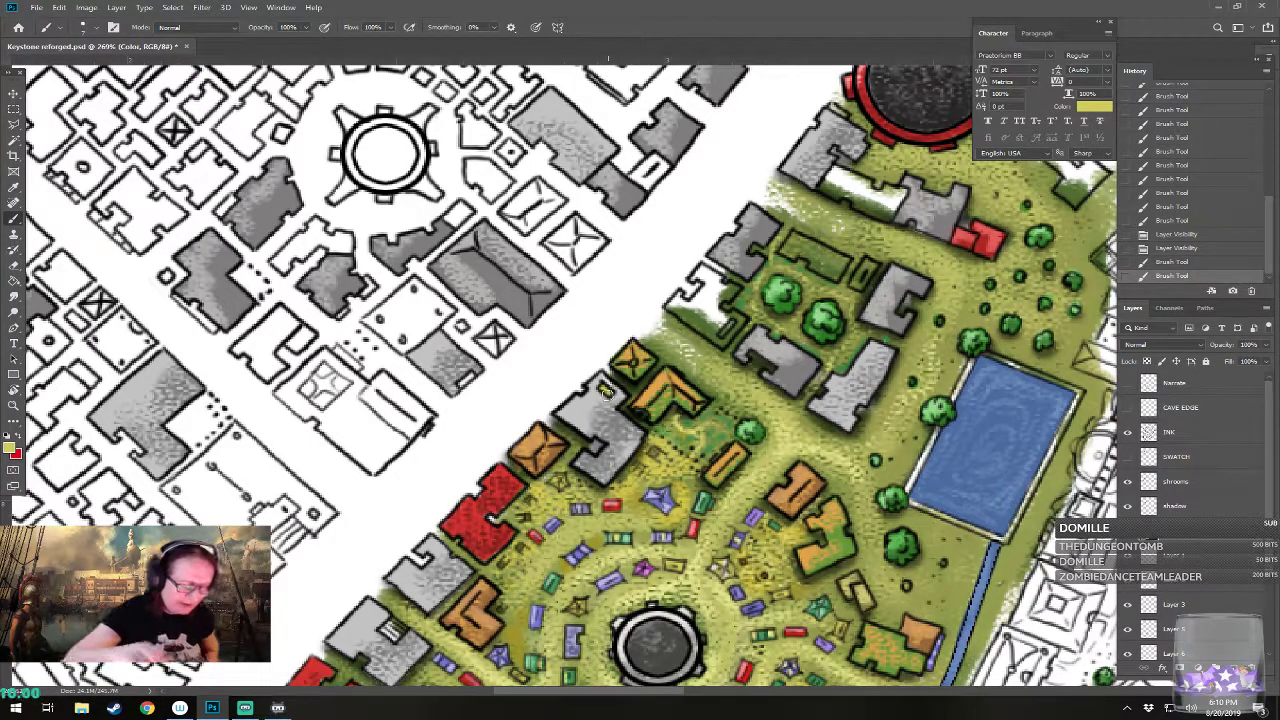
click(727, 328)
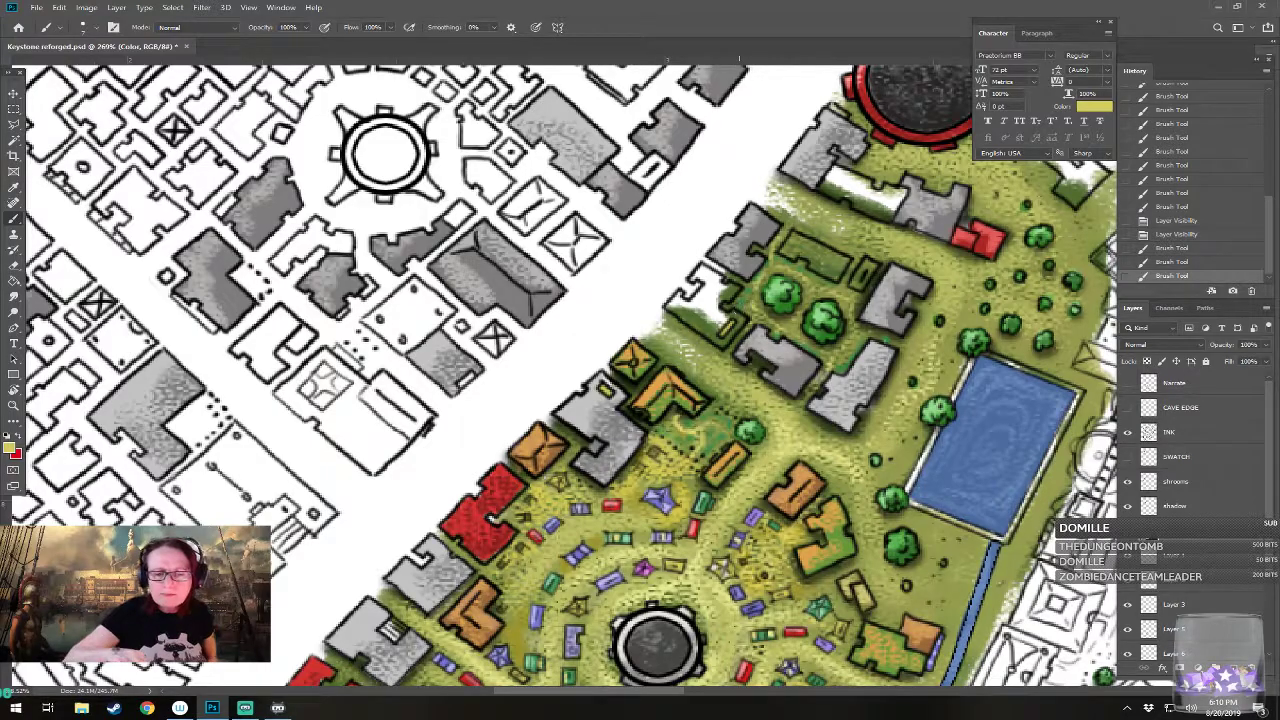
drag(737, 310, 779, 235)
drag(739, 300, 539, 590)
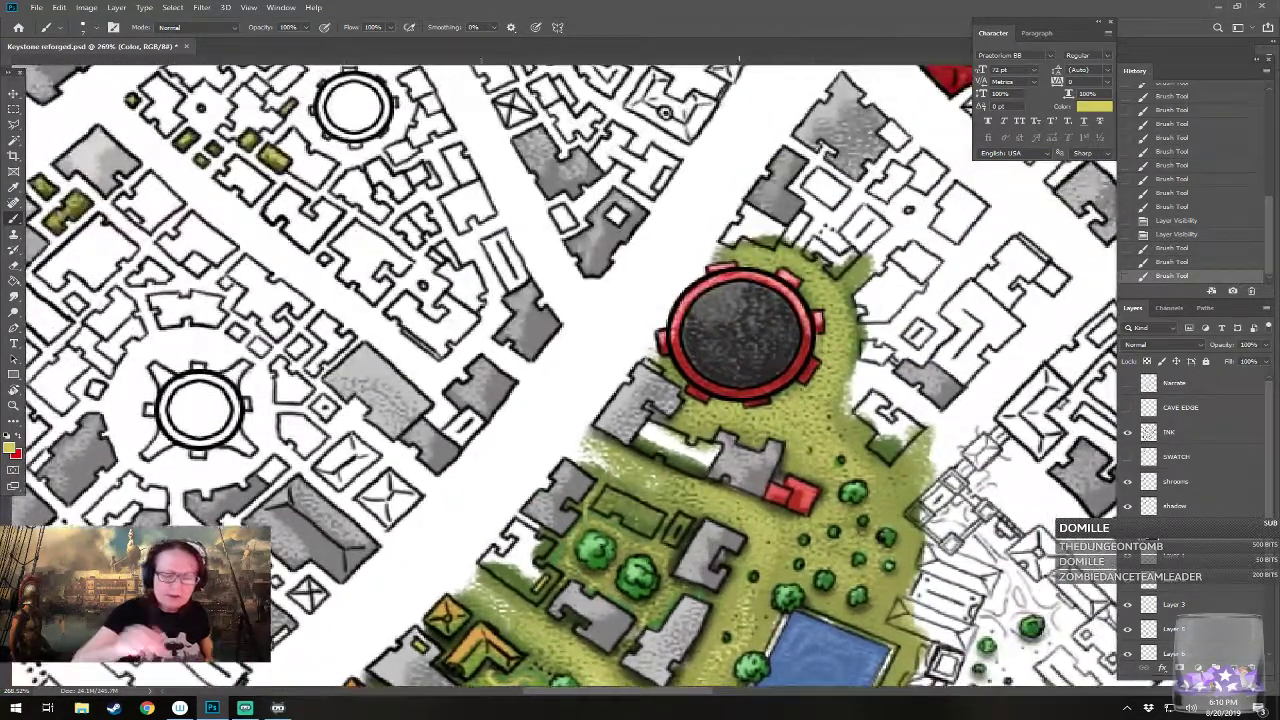
drag(645, 362, 677, 291)
Step: Set the foreground colour to light grey #d7d7d5 and paint the stairs on the grey building above the lower red roof
drag(600, 500, 880, 165)
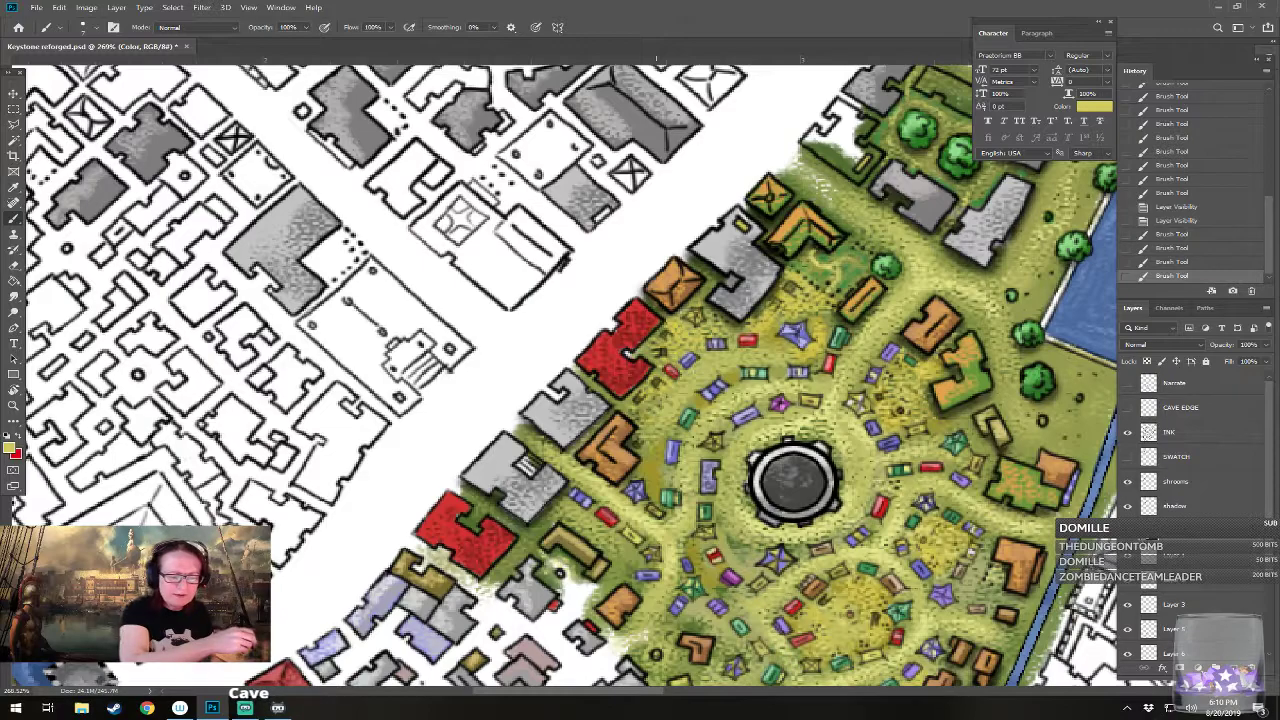
click(12, 448)
click(760, 461)
click(1060, 435)
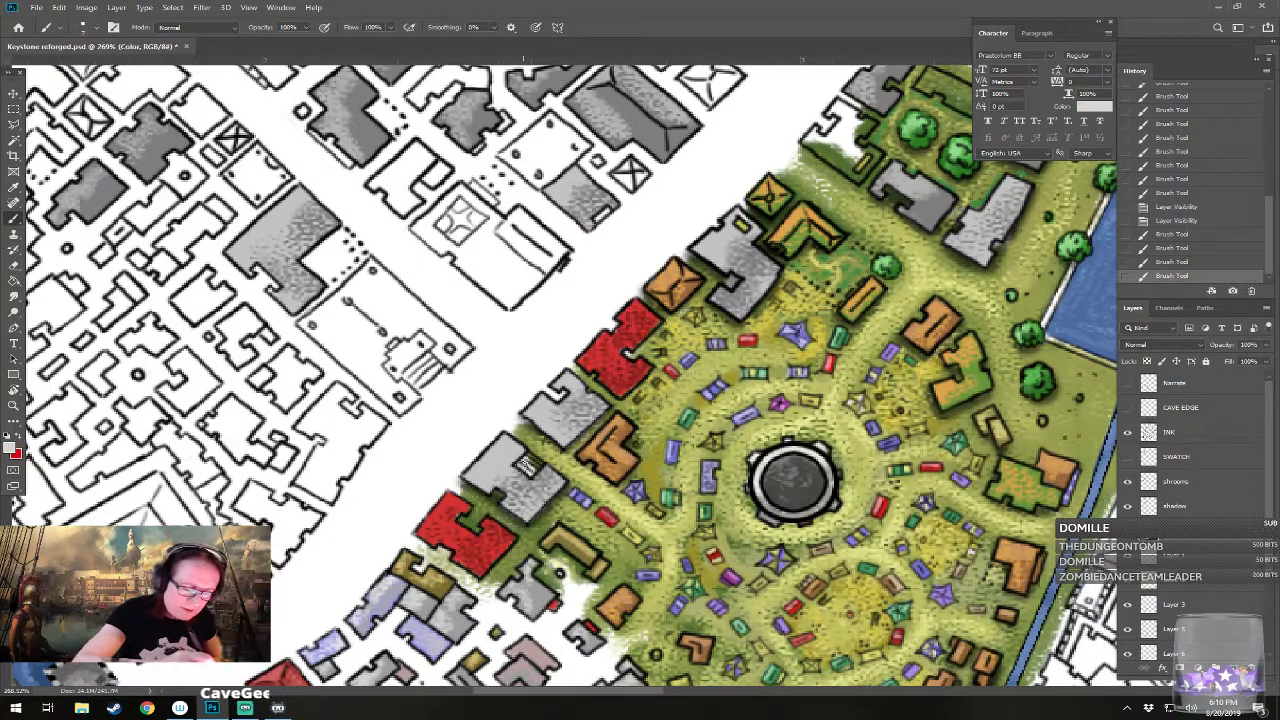
drag(527, 465, 537, 466)
Step: Set the foreground colour to a darker grey and shade the stairs on the same grey building
click(12, 448)
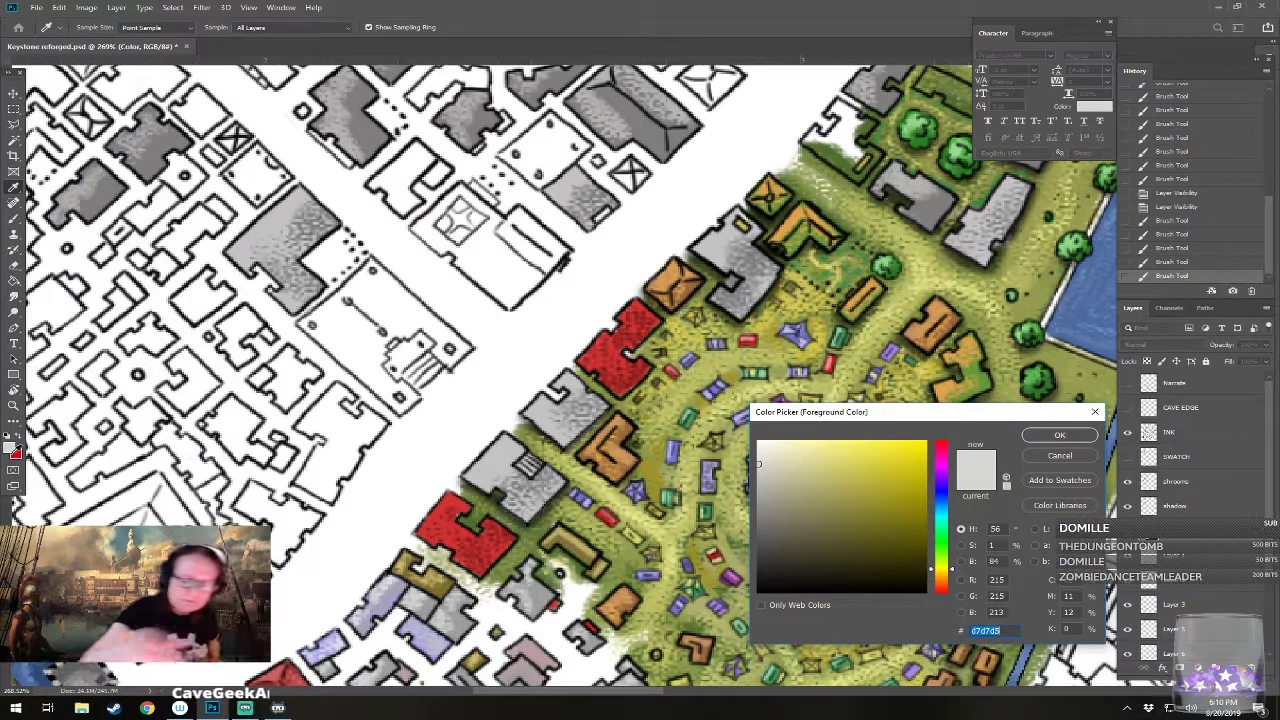
click(1060, 435)
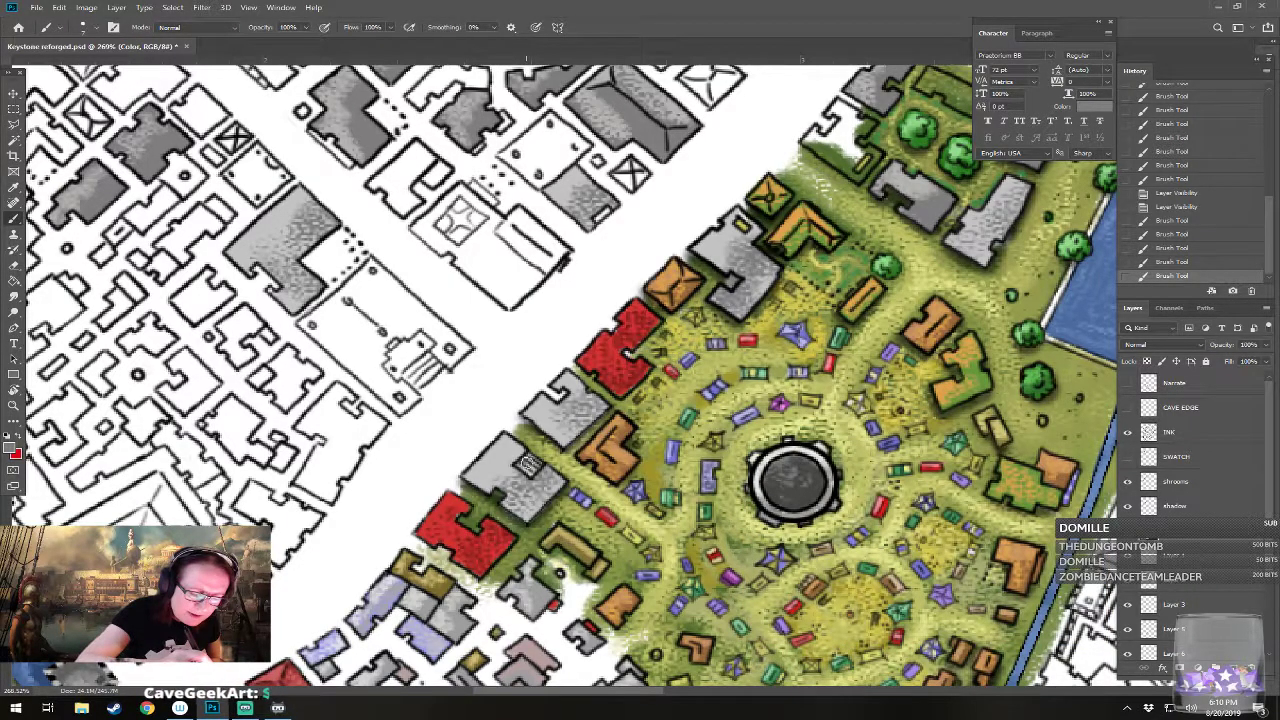
drag(533, 460, 600, 420)
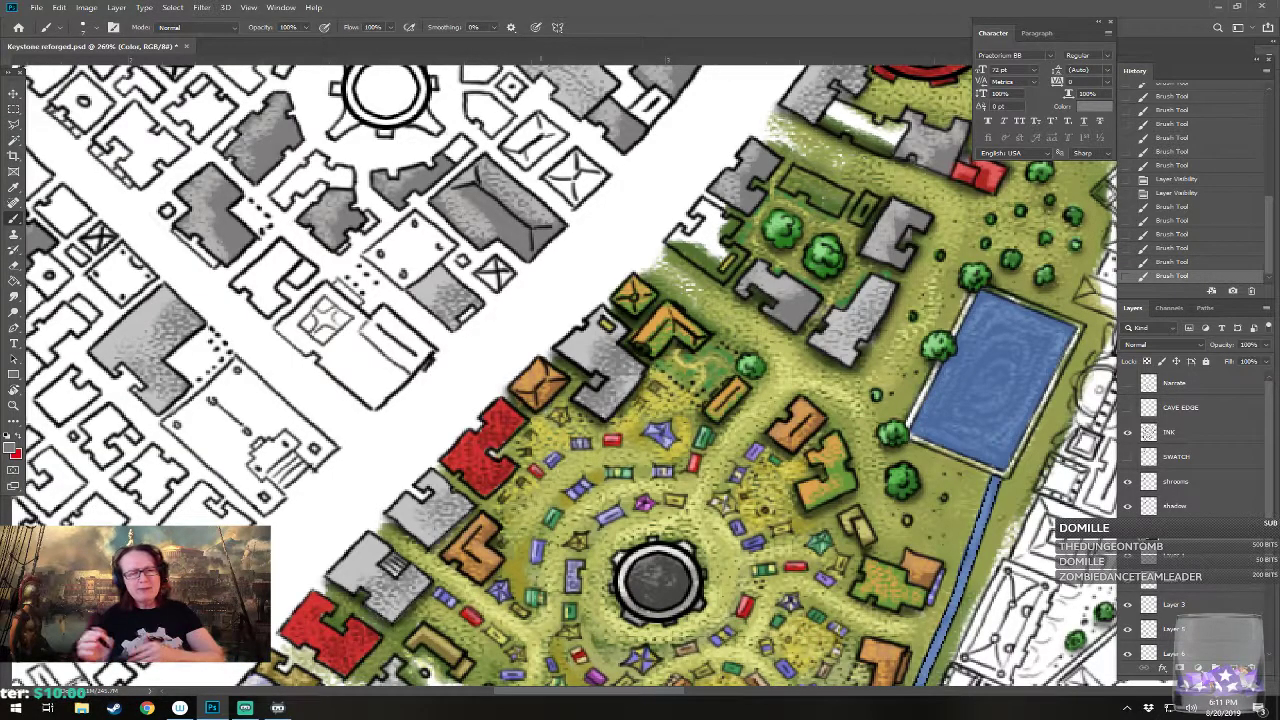
drag(640, 380, 676, 365)
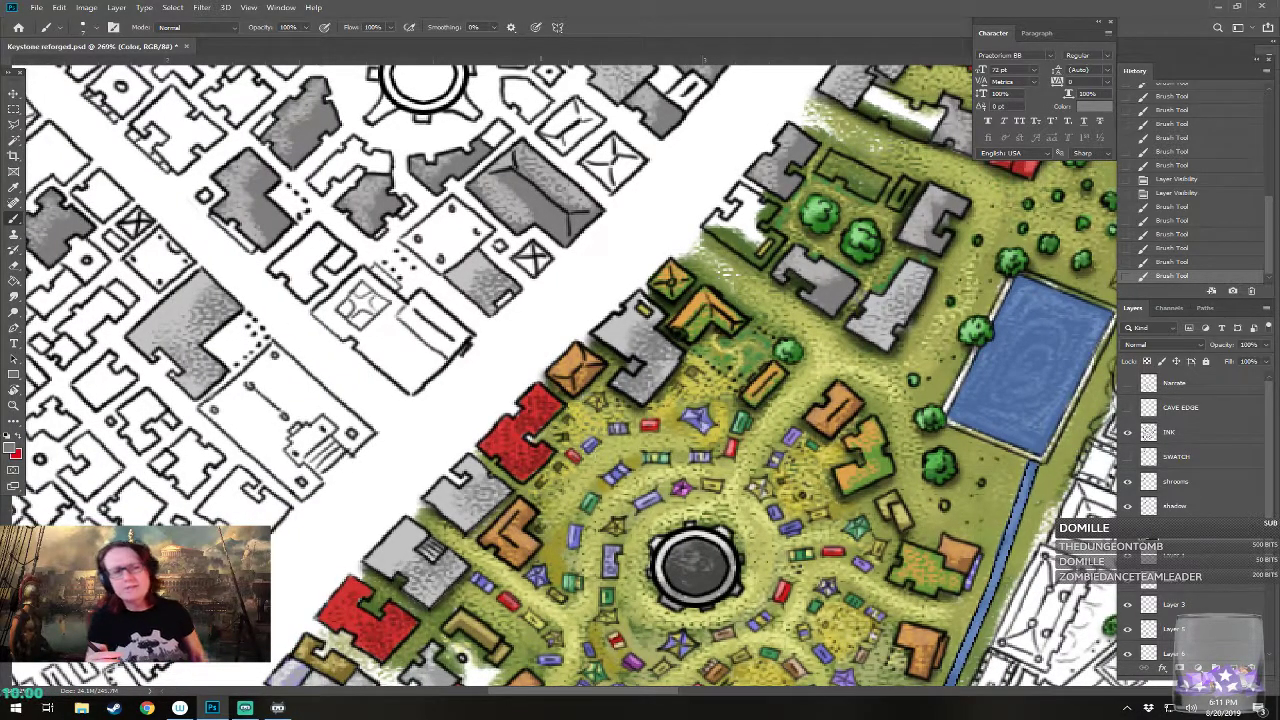
drag(676, 365, 550, 531)
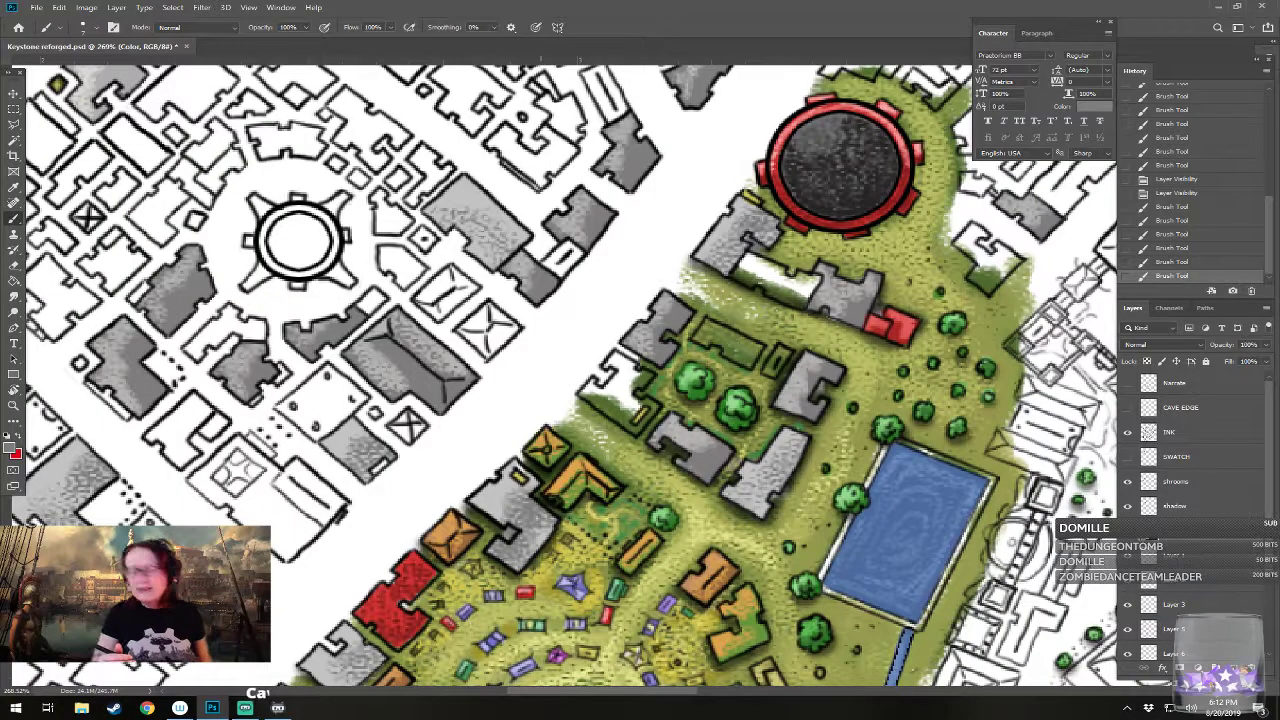
scroll(600, 374, down, 10)
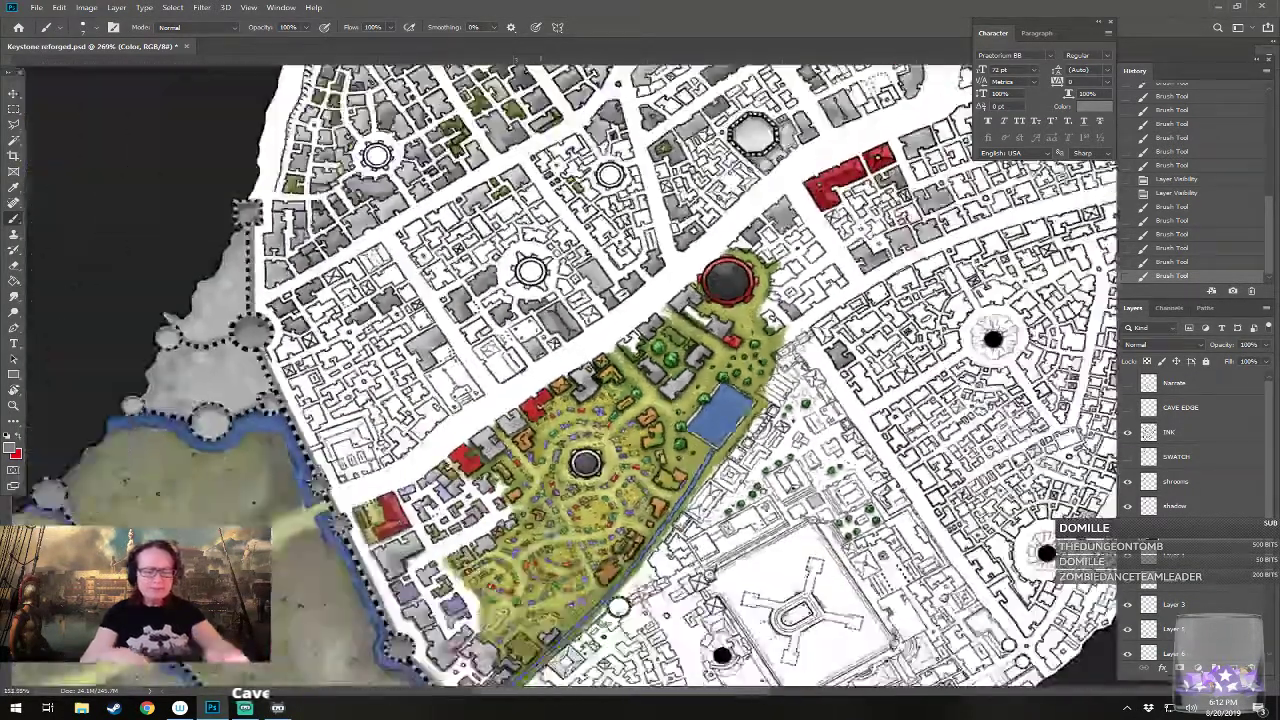
Step: Set the foreground colour to a light warm grey and fill the notched blank building along the road beside the two round trees
scroll(650, 375, up, 5)
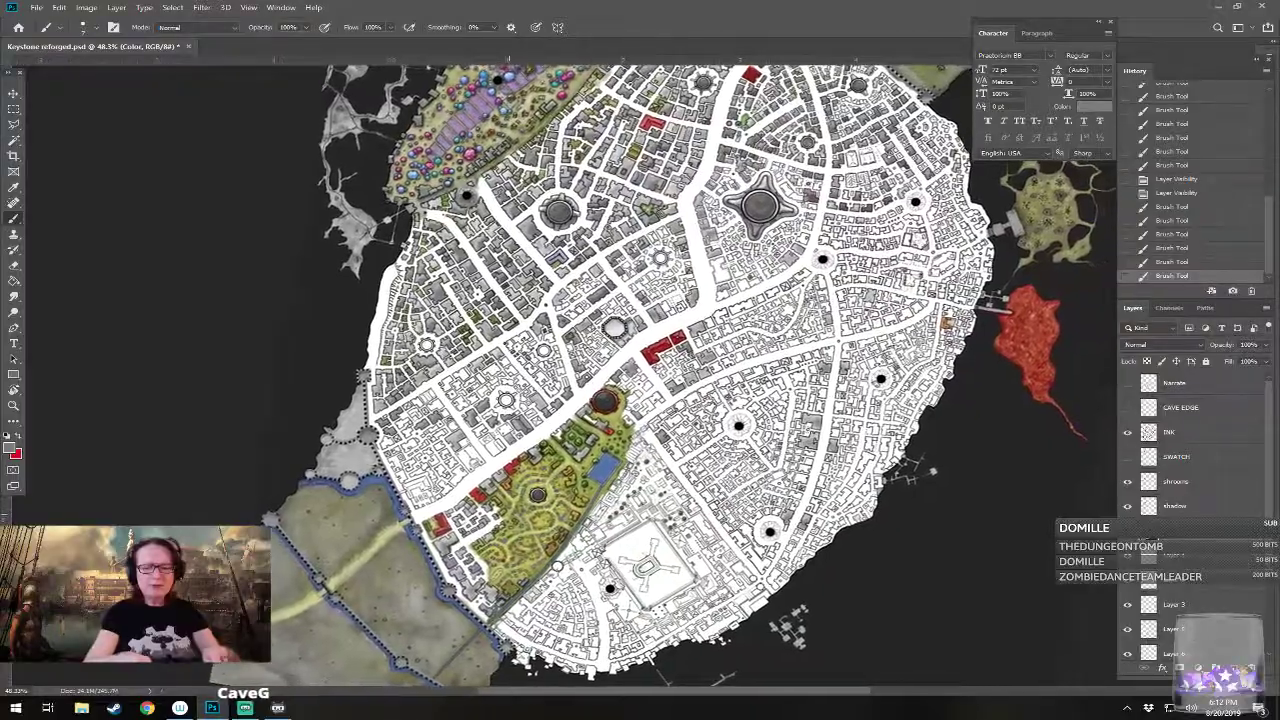
scroll(520, 444, up, 8)
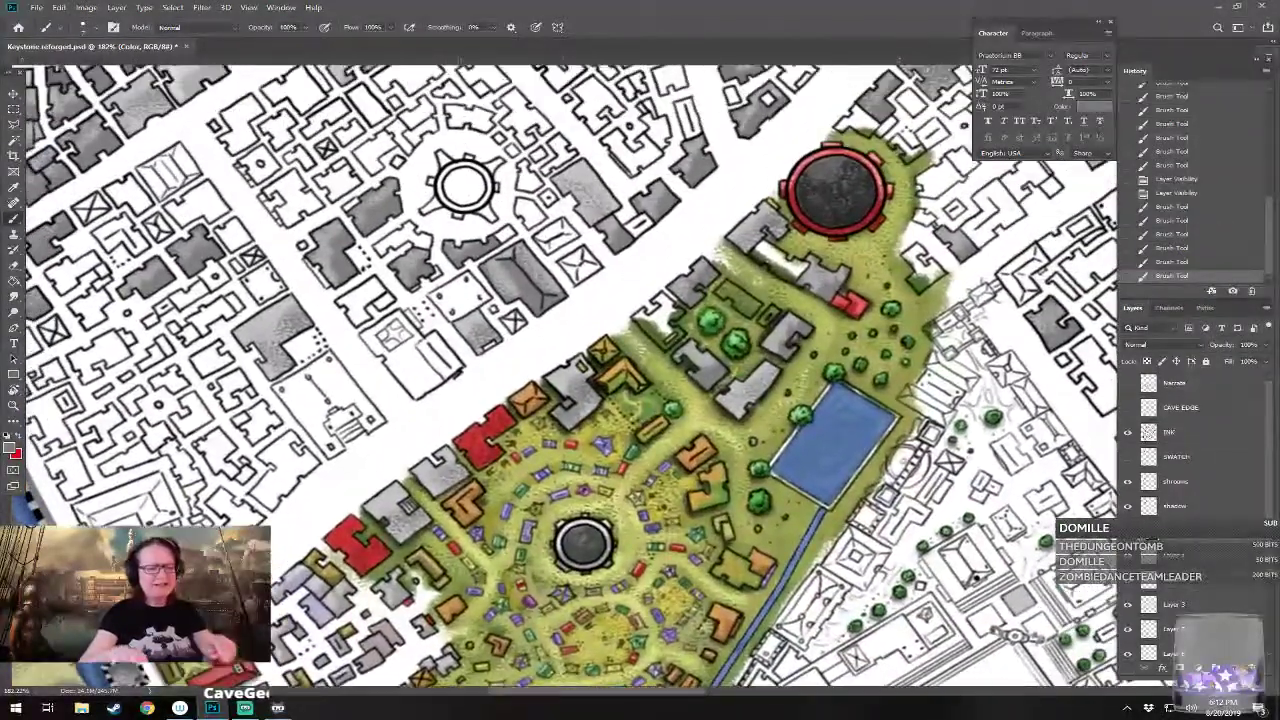
scroll(800, 290, up, 2)
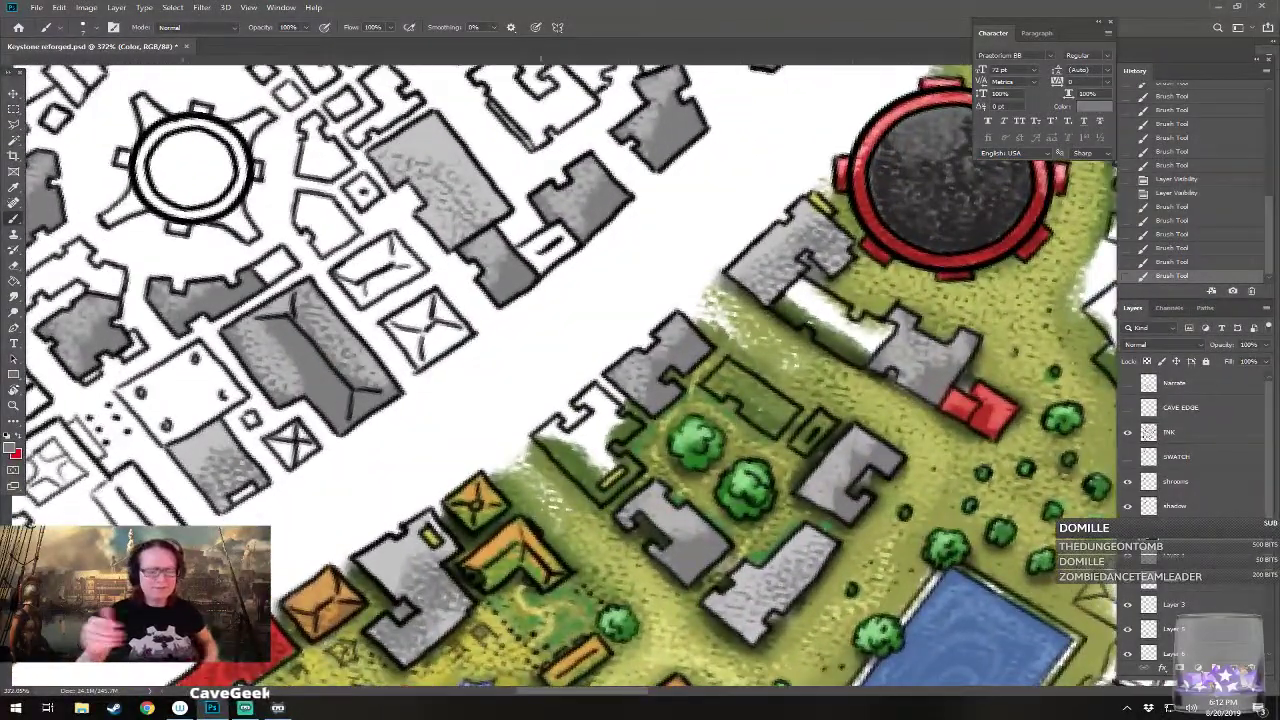
key(x)
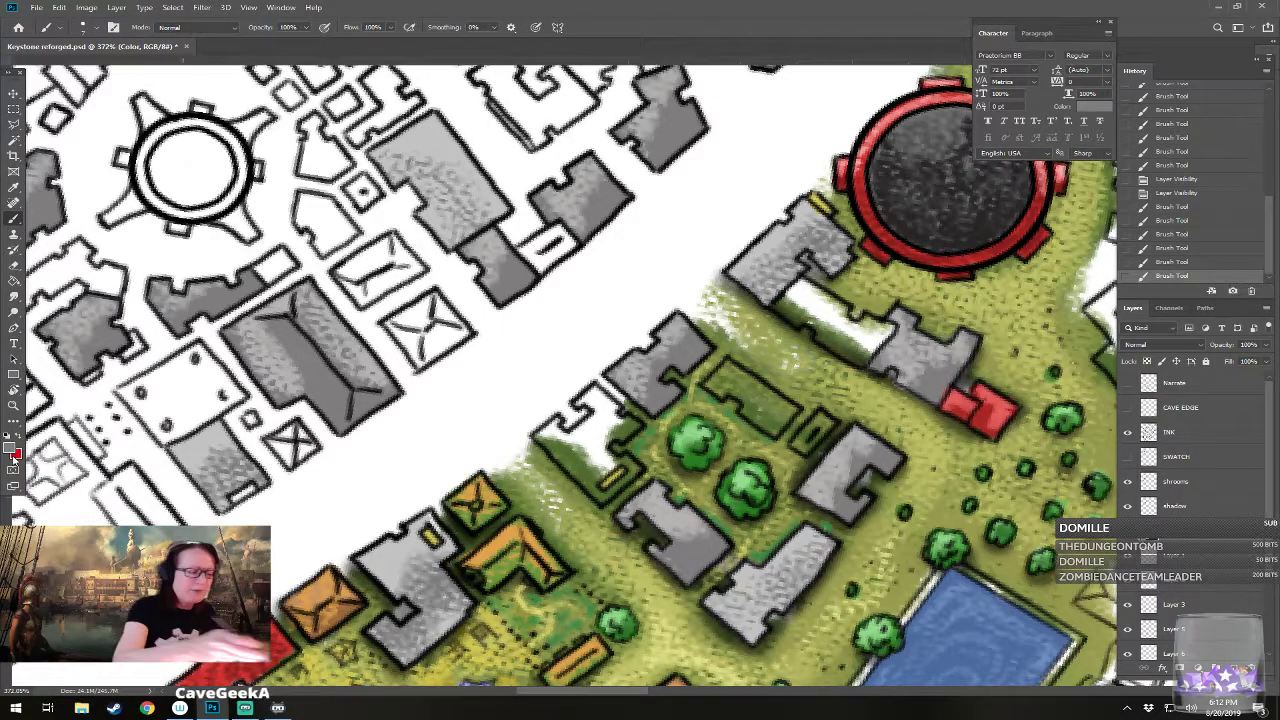
click(11, 449)
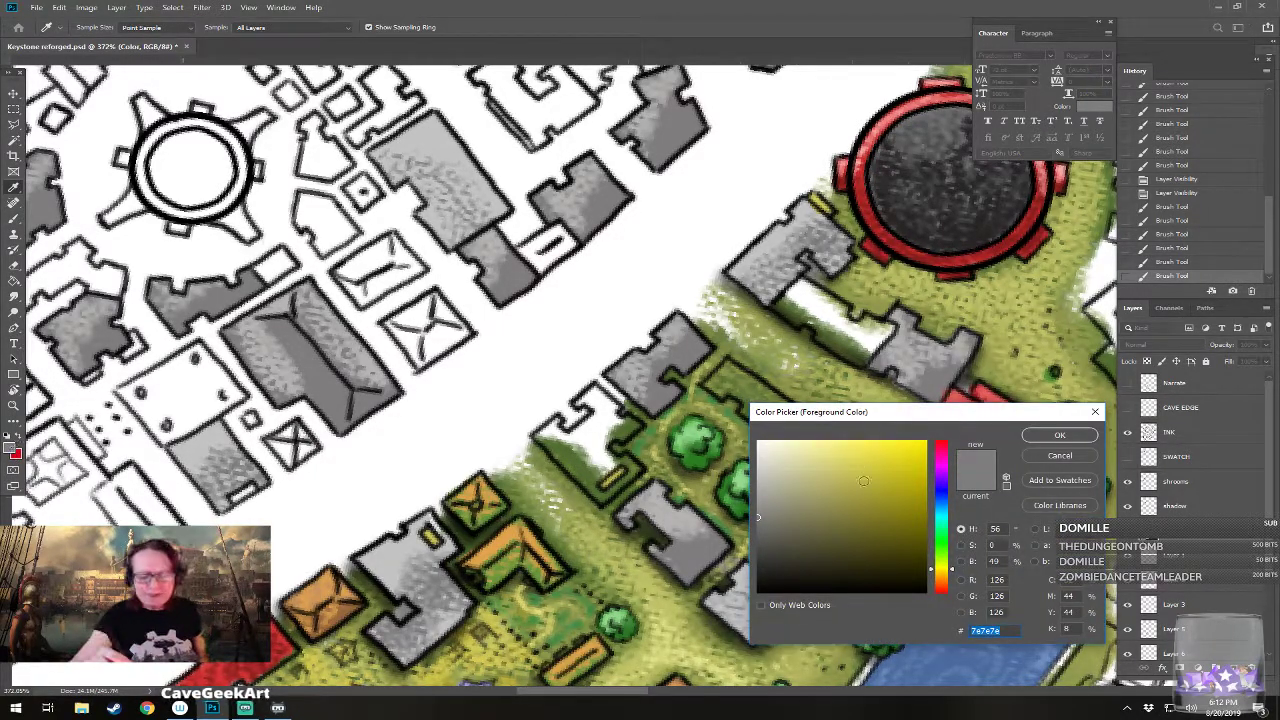
click(770, 490)
click(1042, 437)
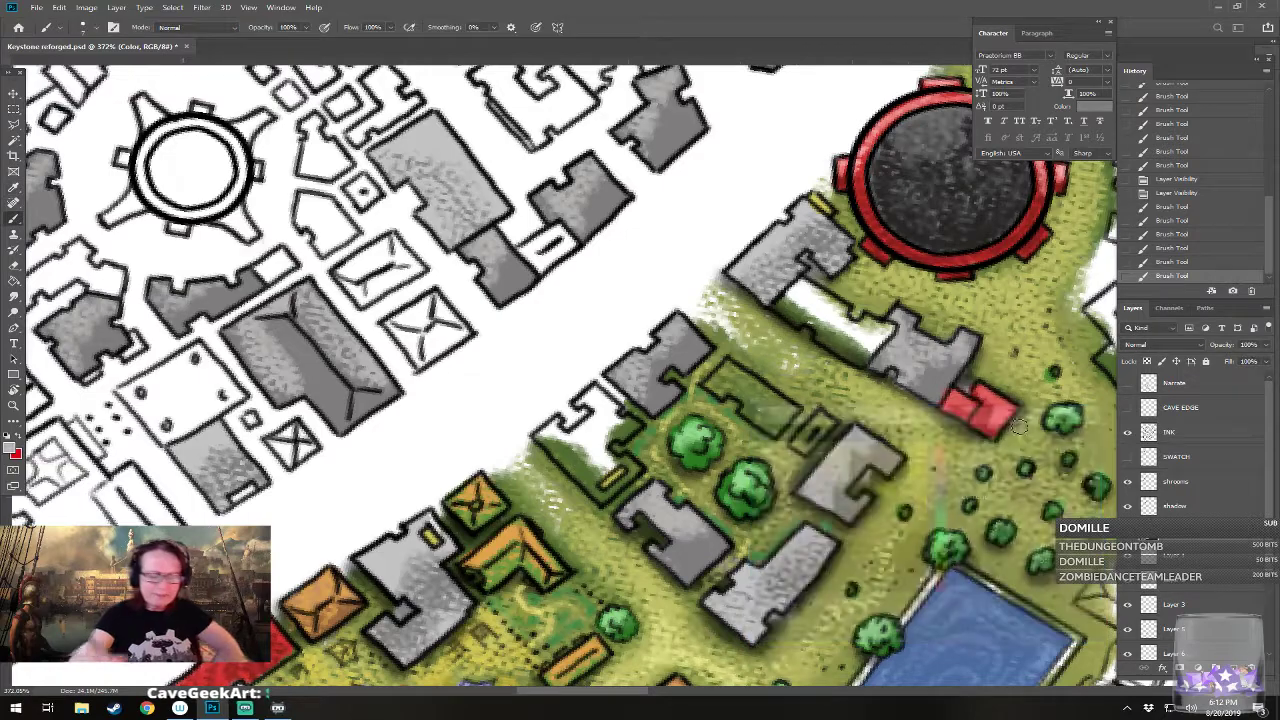
mouse_move(540, 433)
mouse_down()
mouse_move(555, 450)
mouse_move(565, 440)
mouse_move(550, 432)
mouse_move(602, 498)
mouse_move(626, 461)
mouse_move(637, 469)
mouse_move(580, 465)
mouse_move(606, 455)
mouse_move(565, 437)
mouse_move(590, 420)
mouse_move(612, 440)
mouse_move(630, 424)
mouse_move(620, 418)
mouse_up()
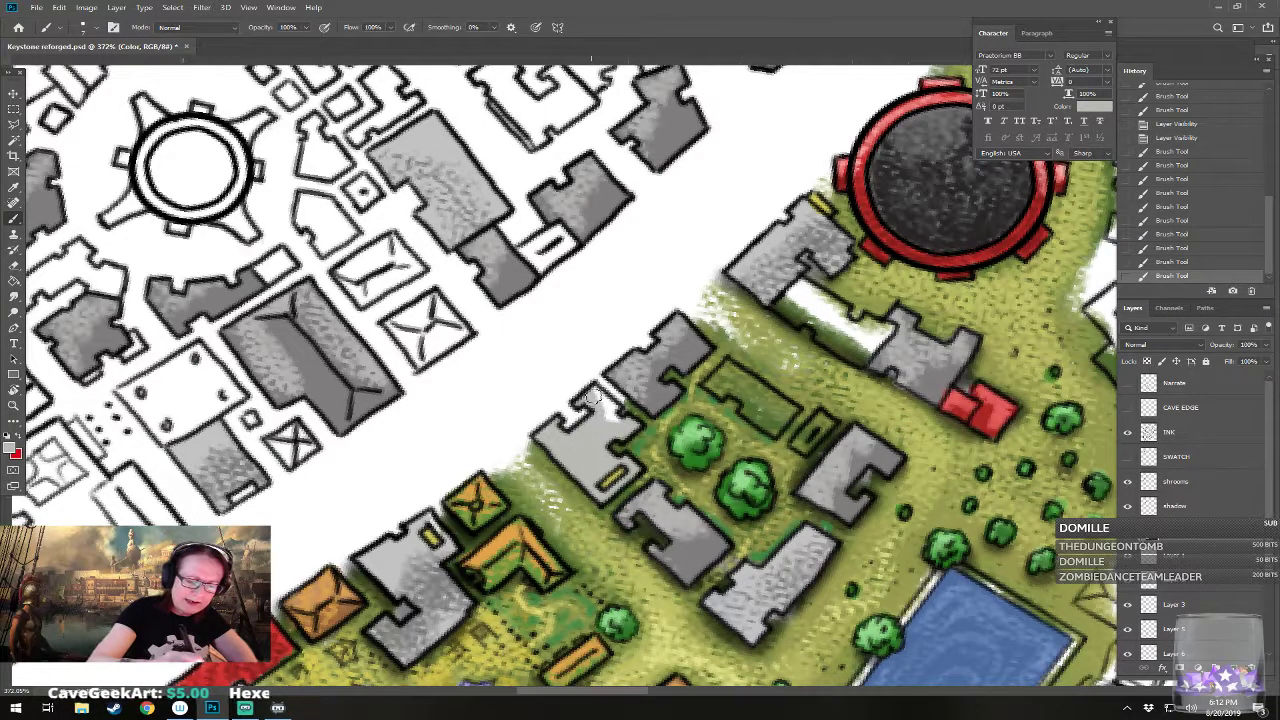
click(617, 405)
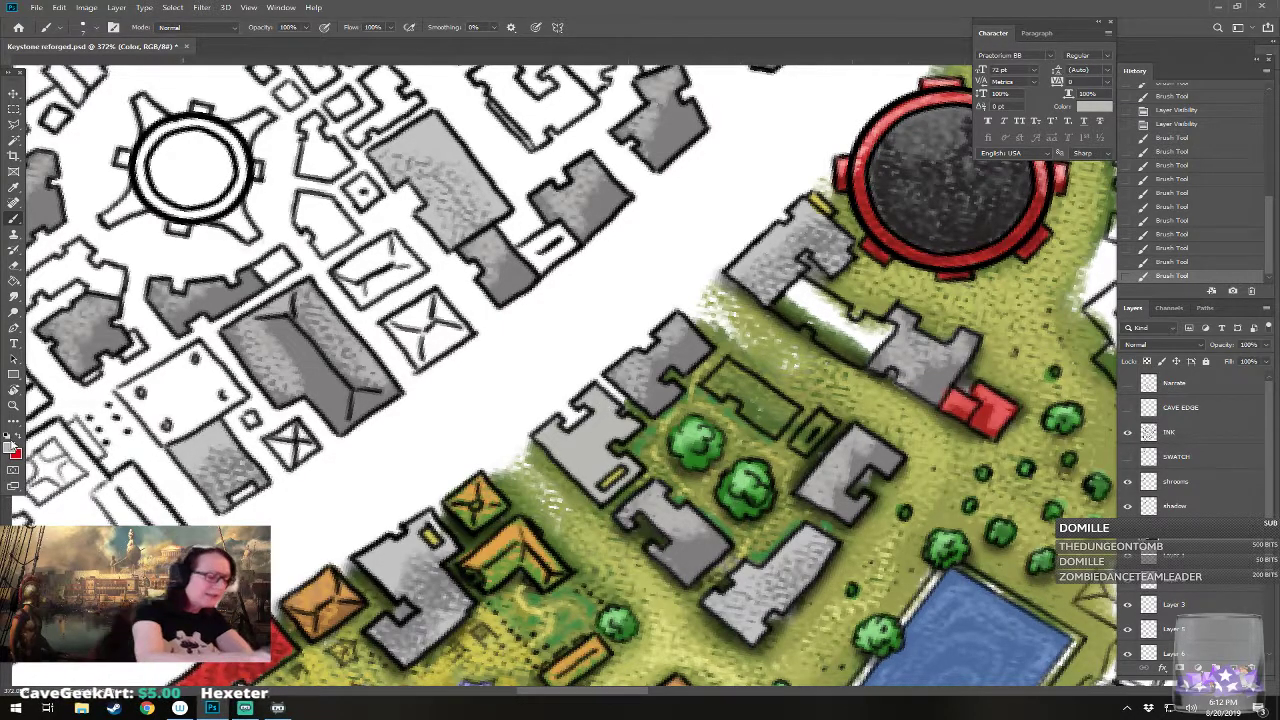
Step: Set the foreground colour to off-white #edece4 and brush highlight texture onto the same light grey roof
click(13, 446)
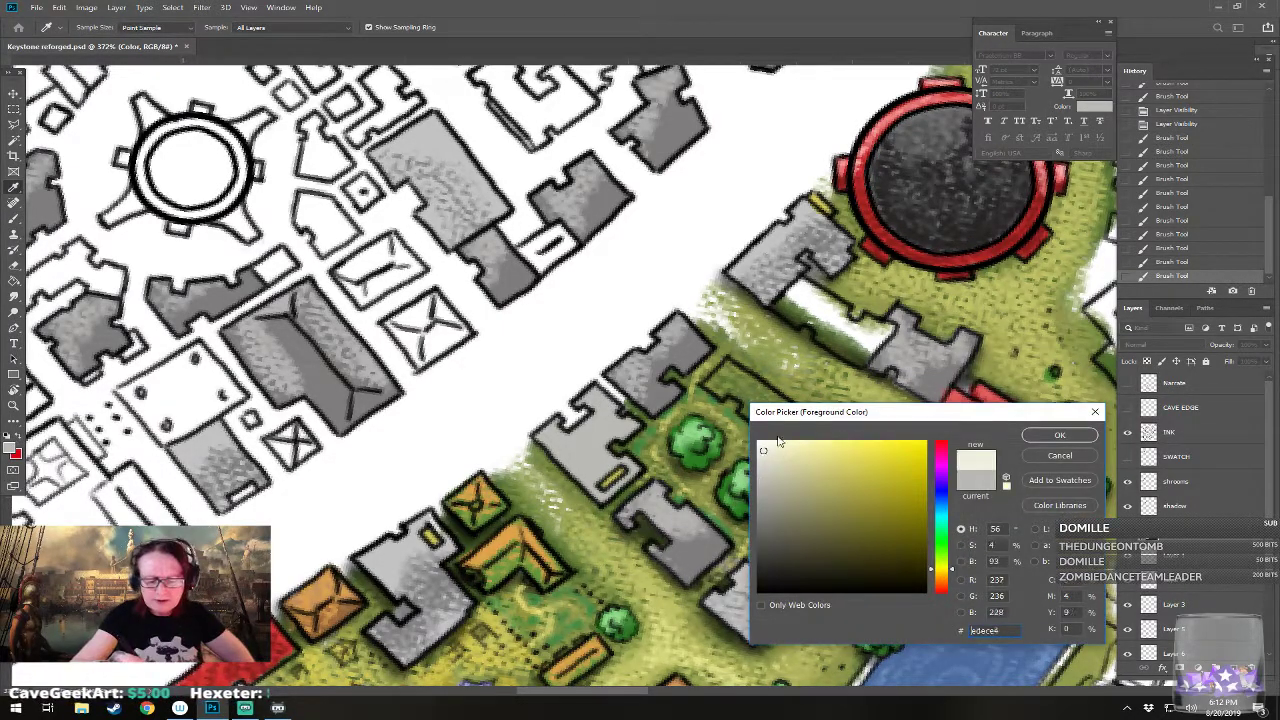
click(1040, 438)
mouse_move(560, 450)
mouse_down()
mouse_move(572, 462)
mouse_move(588, 440)
mouse_move(584, 404)
mouse_move(595, 428)
mouse_move(624, 424)
mouse_up()
drag(588, 455, 584, 484)
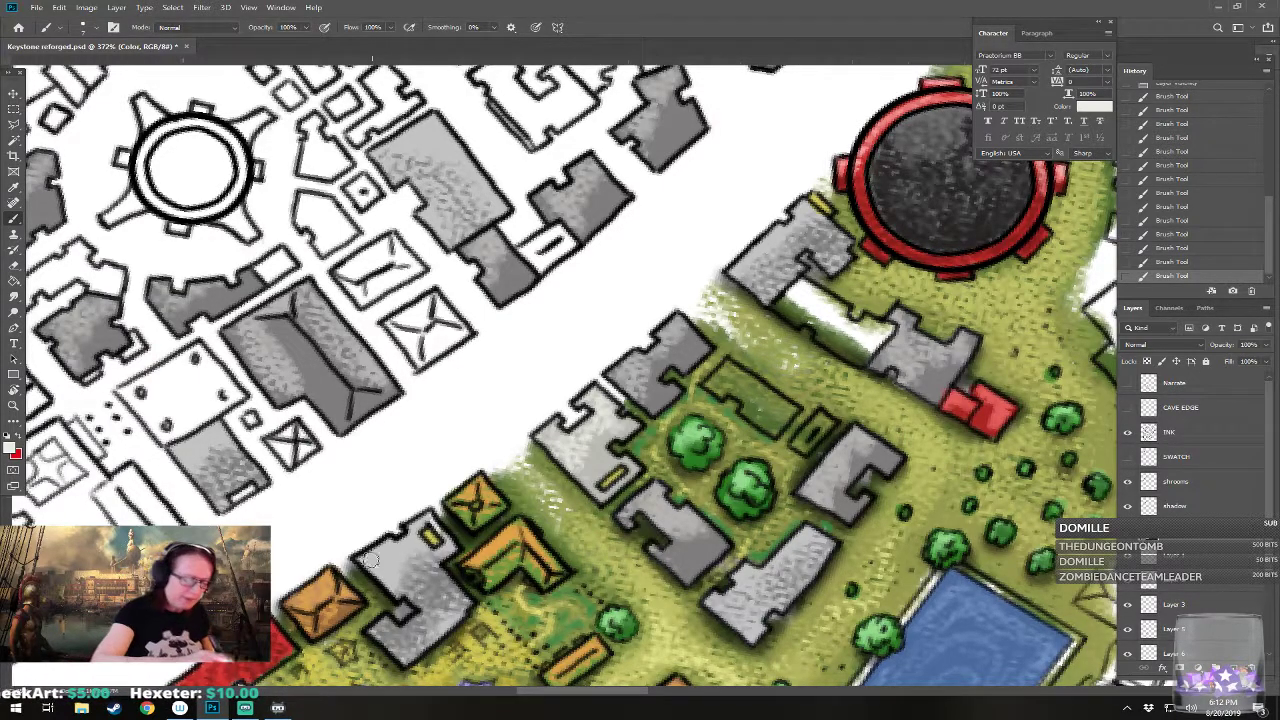
mouse_move(381, 559)
mouse_down()
mouse_move(450, 508)
mouse_move(270, 504)
mouse_move(253, 522)
mouse_up()
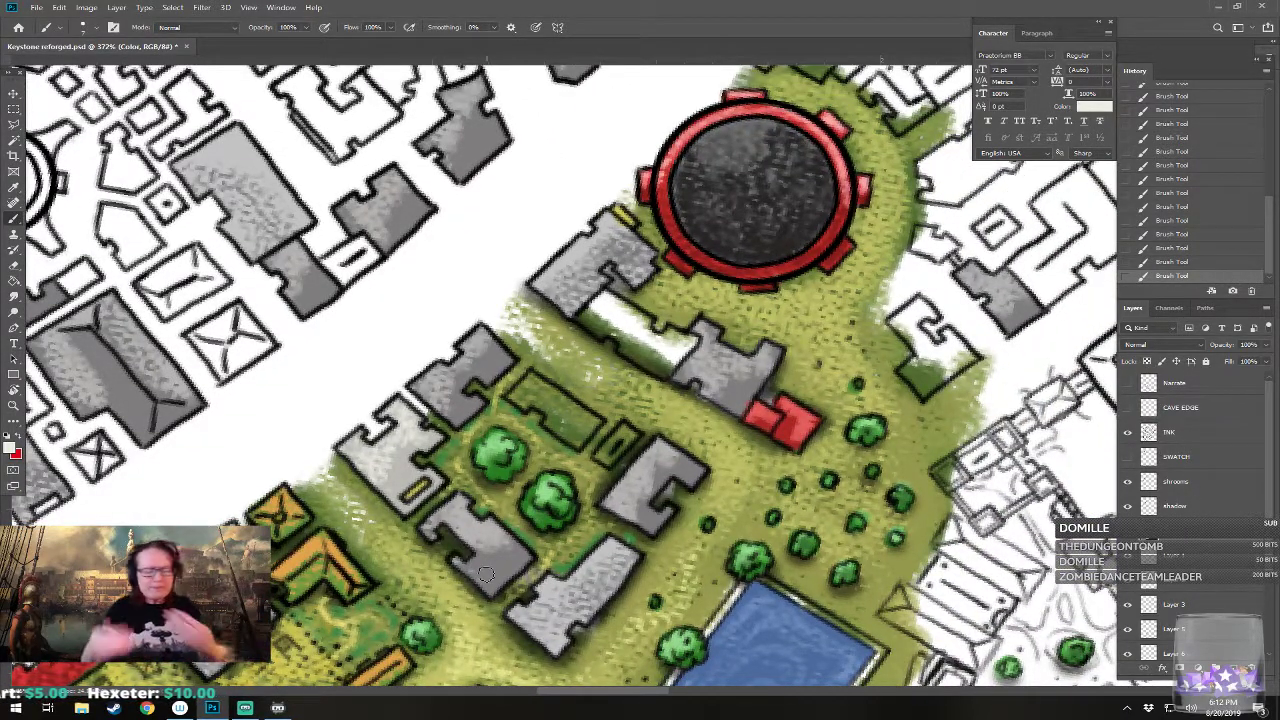
Step: Paint the small rectangular building beside the two round trees off-white and shade it with grey #9f9f9f
drag(606, 454, 622, 436)
click(14, 450)
click(758, 497)
click(1030, 440)
drag(620, 446, 622, 438)
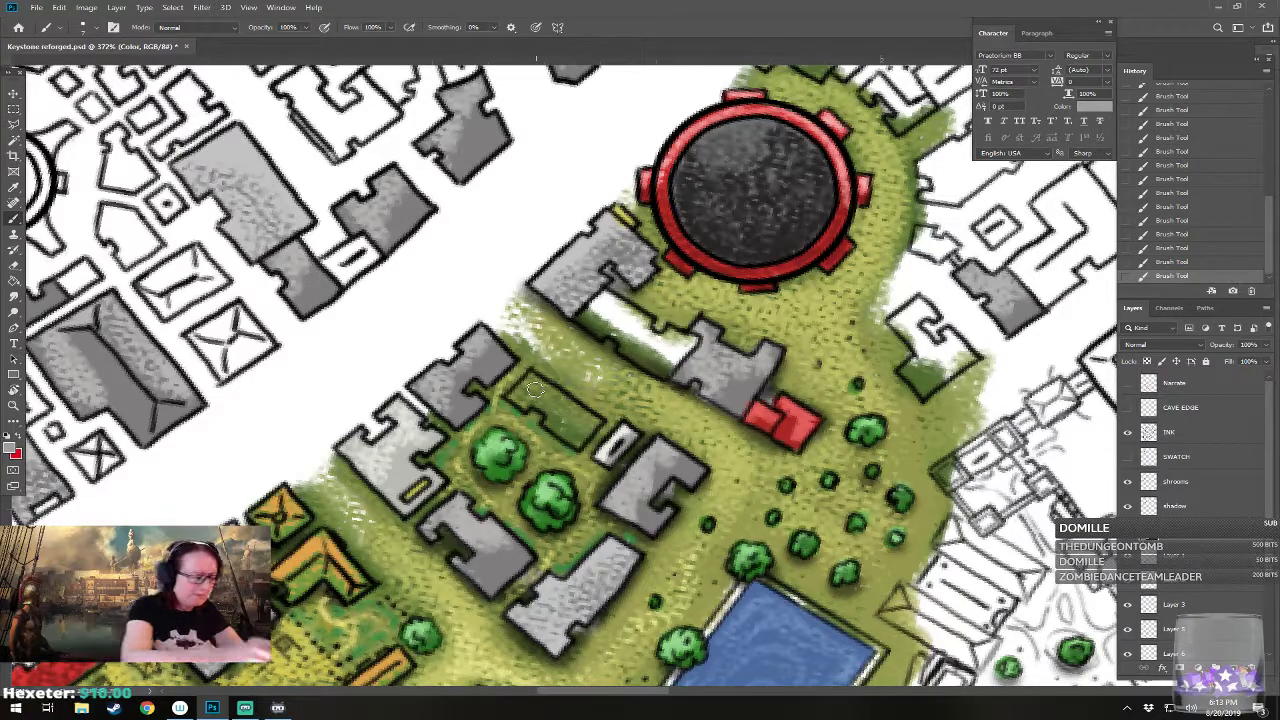
Step: Set the foreground colour to muted purple #9890c4 and fill the long green-covered building above the two round trees
click(14, 450)
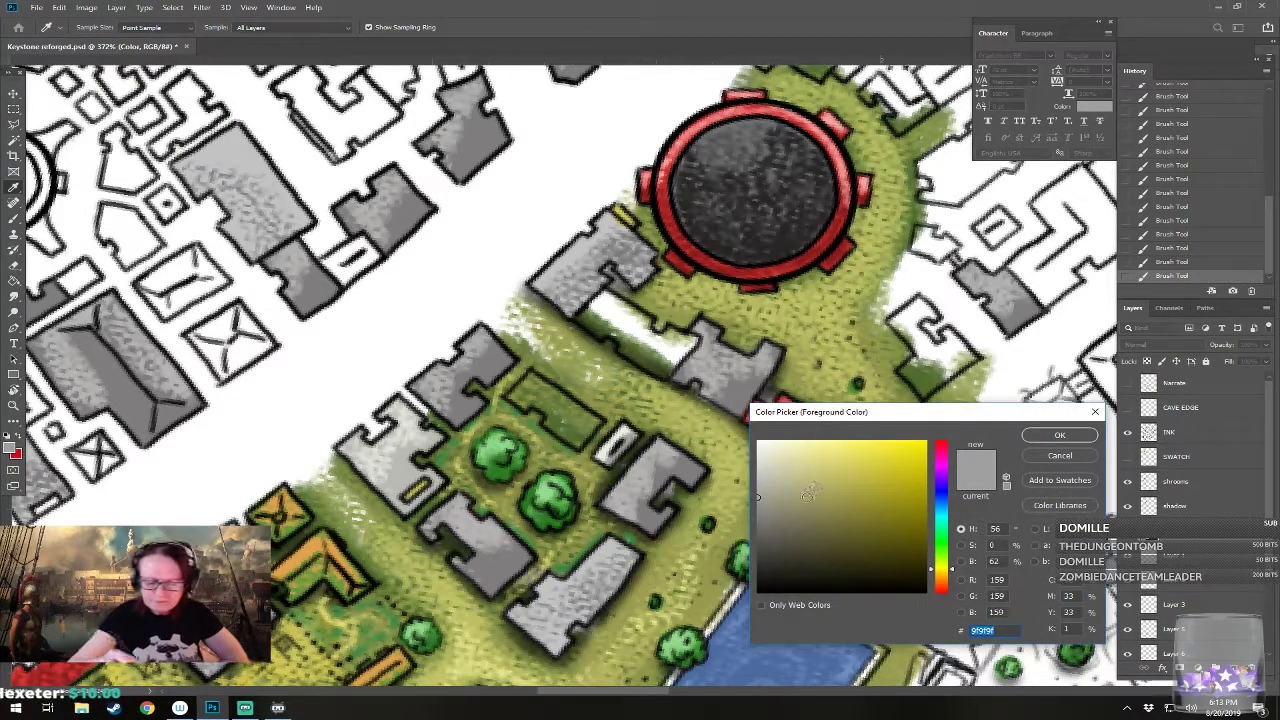
click(941, 487)
click(792, 466)
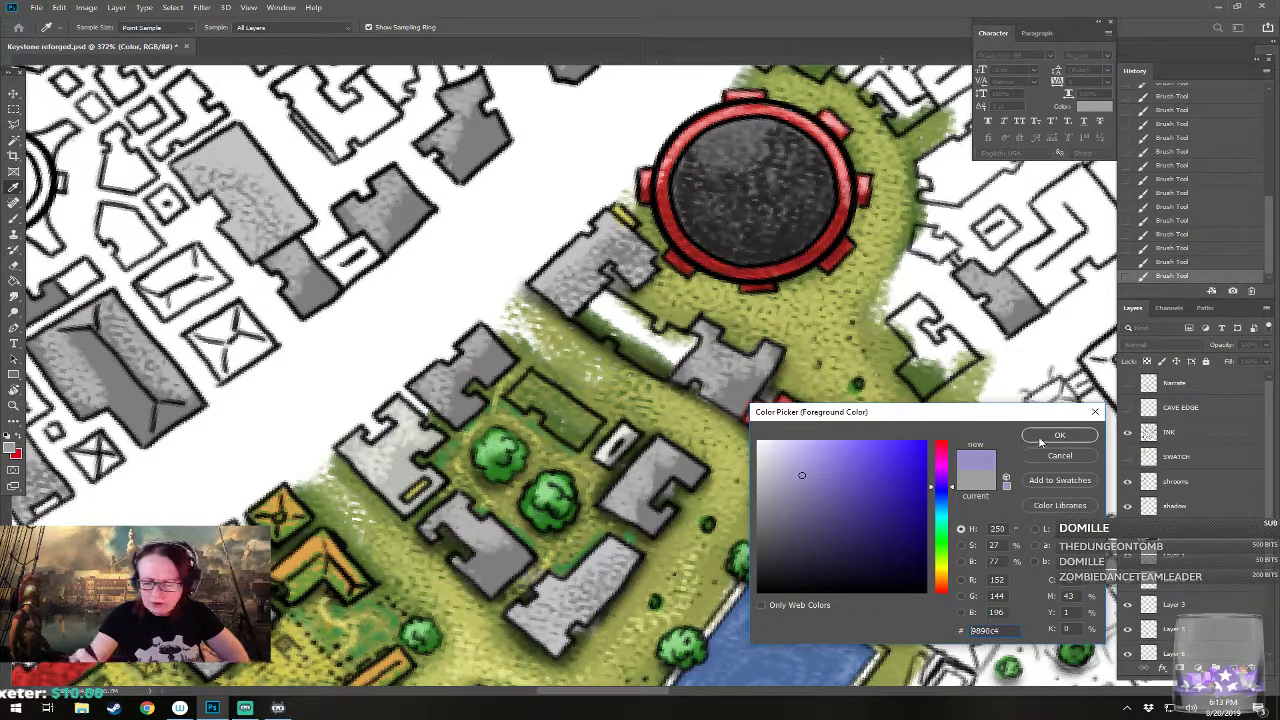
click(1059, 435)
mouse_move(518, 396)
mouse_down()
mouse_move(561, 411)
mouse_move(534, 383)
mouse_move(567, 421)
mouse_move(553, 423)
mouse_move(580, 440)
mouse_move(552, 427)
mouse_move(585, 434)
mouse_move(581, 421)
mouse_move(576, 440)
mouse_move(593, 422)
mouse_move(567, 400)
mouse_up()
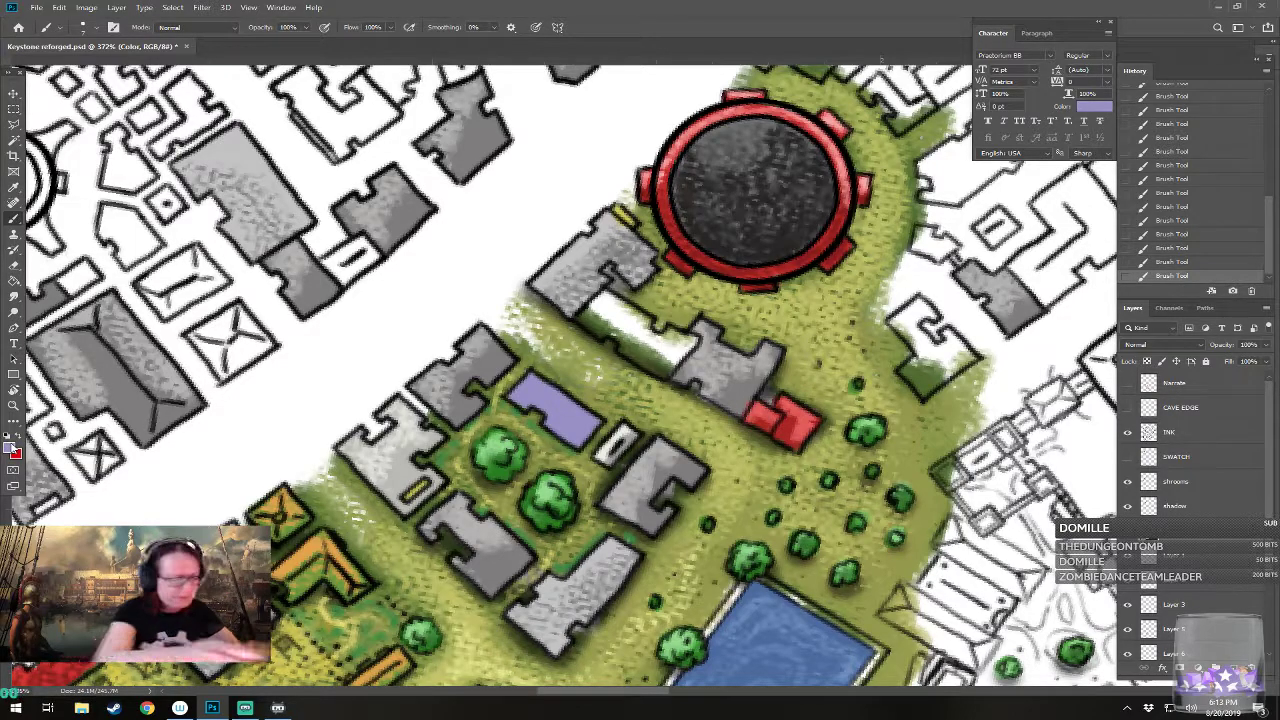
Step: Set the foreground colour to pale lavender #dddbe8 and brush highlight texture onto the purple roof
click(14, 450)
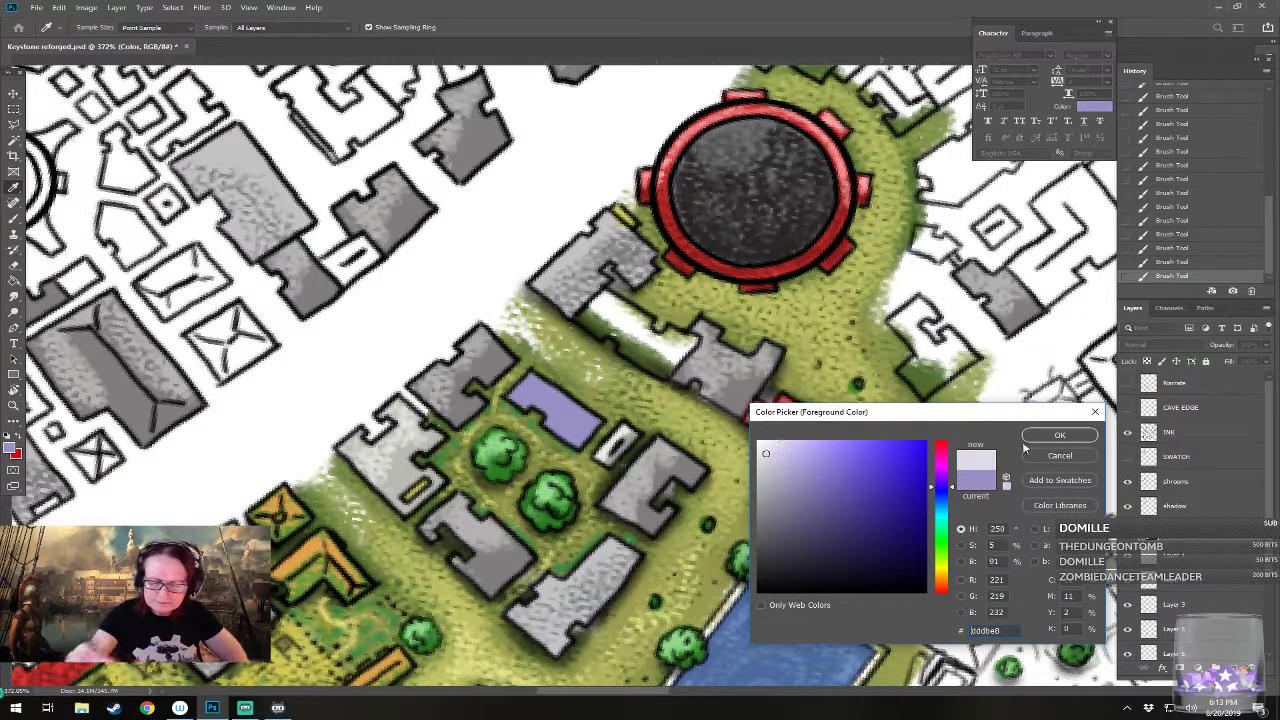
click(1040, 437)
drag(540, 398, 588, 420)
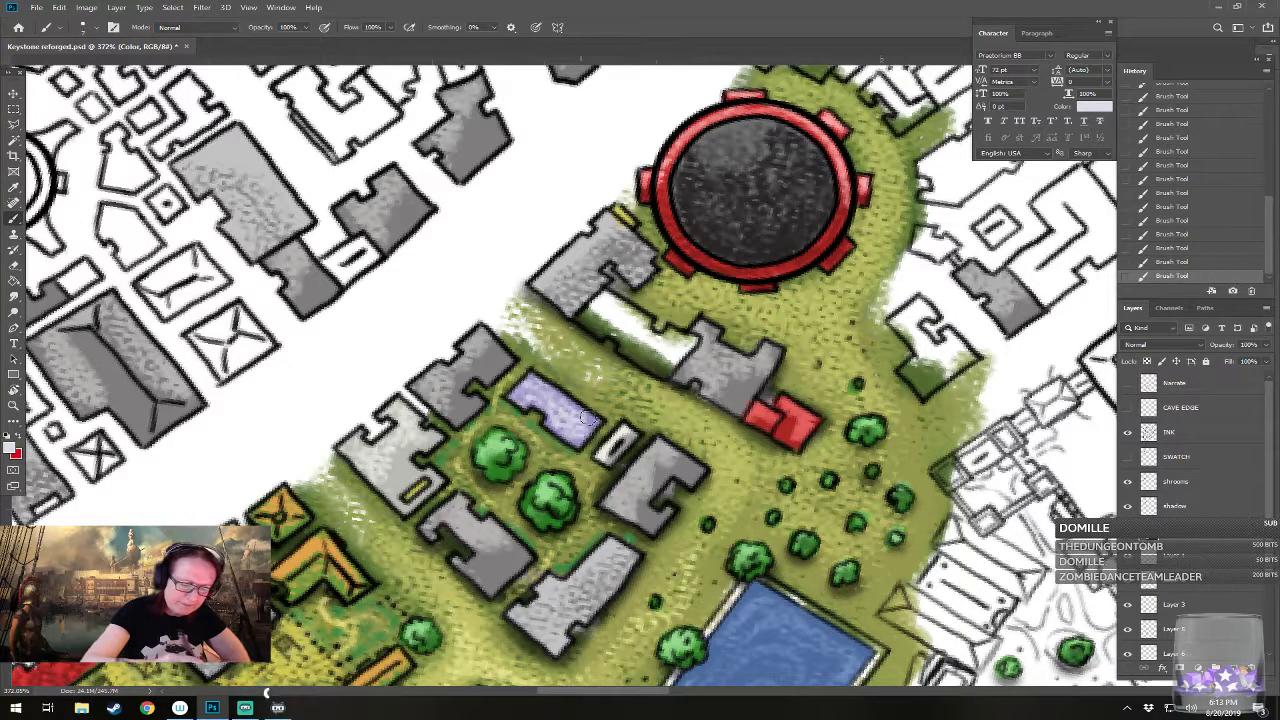
Step: Fill the blank building between the two grey buildings below the round red-rimmed building with the same pale lavender
scroll(581, 432, down, 5)
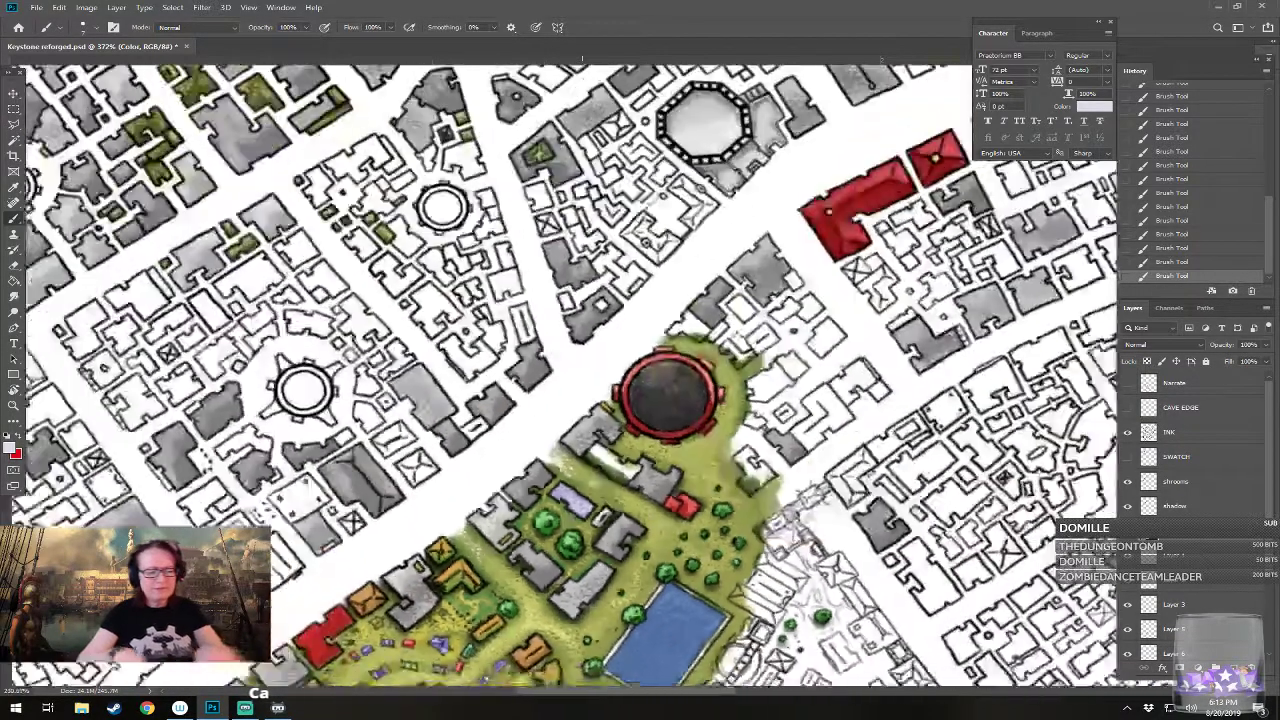
scroll(581, 432, up, 1)
scroll(553, 358, up, 5)
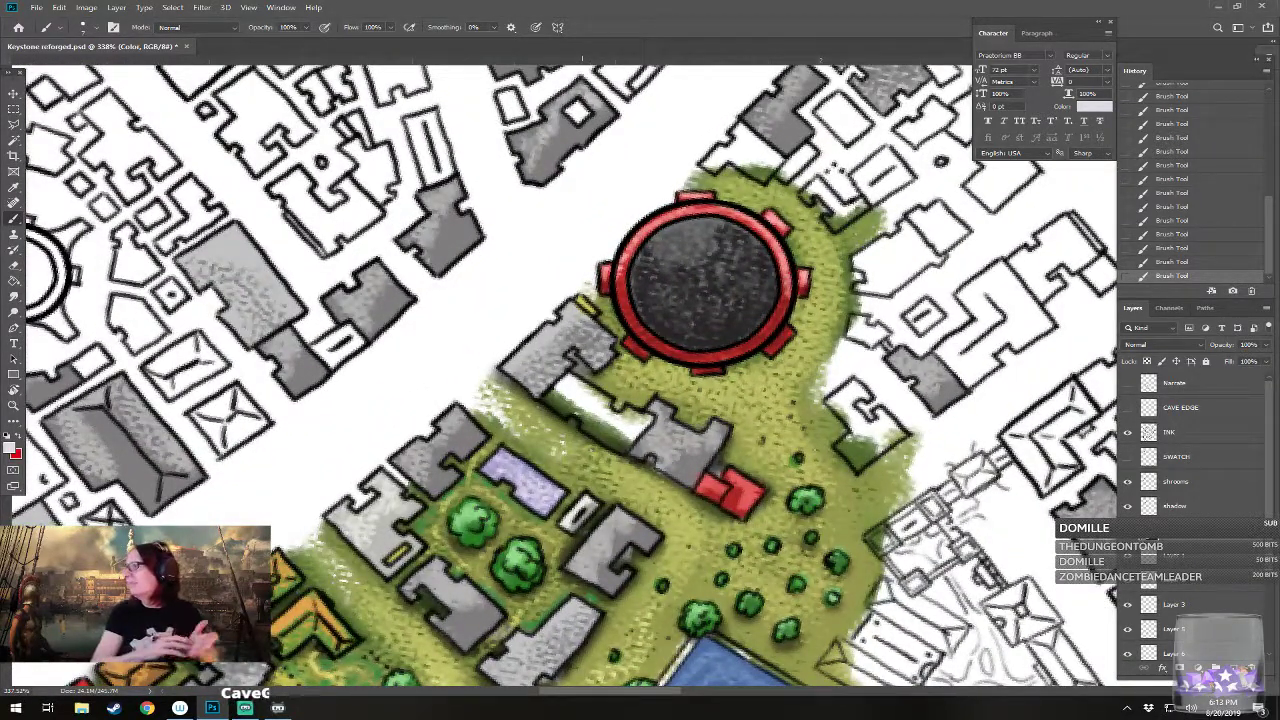
scroll(573, 285, up, 2)
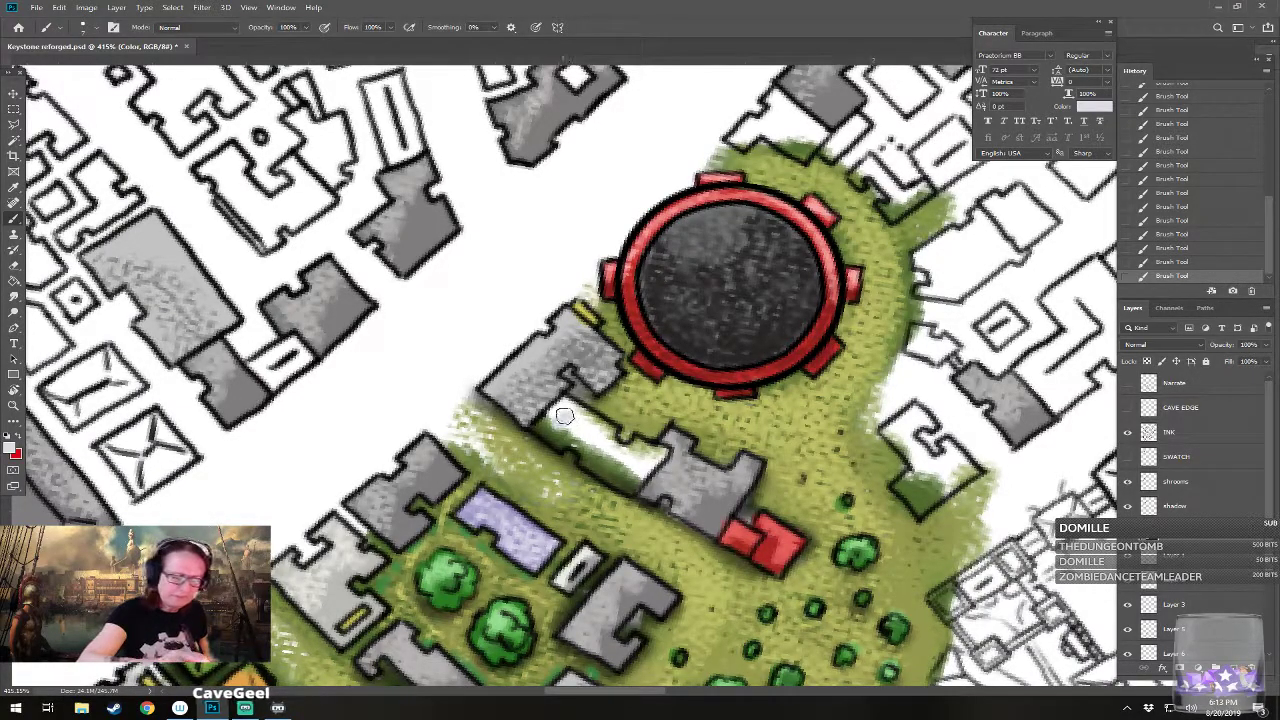
mouse_move(562, 445)
mouse_down()
mouse_move(597, 462)
mouse_move(555, 421)
mouse_move(563, 407)
mouse_move(610, 432)
mouse_move(587, 417)
mouse_move(580, 438)
mouse_move(547, 427)
mouse_move(620, 468)
mouse_up()
mouse_move(627, 486)
mouse_down()
mouse_move(648, 474)
mouse_move(623, 455)
mouse_move(642, 466)
mouse_move(630, 451)
mouse_move(660, 453)
mouse_move(640, 444)
mouse_up()
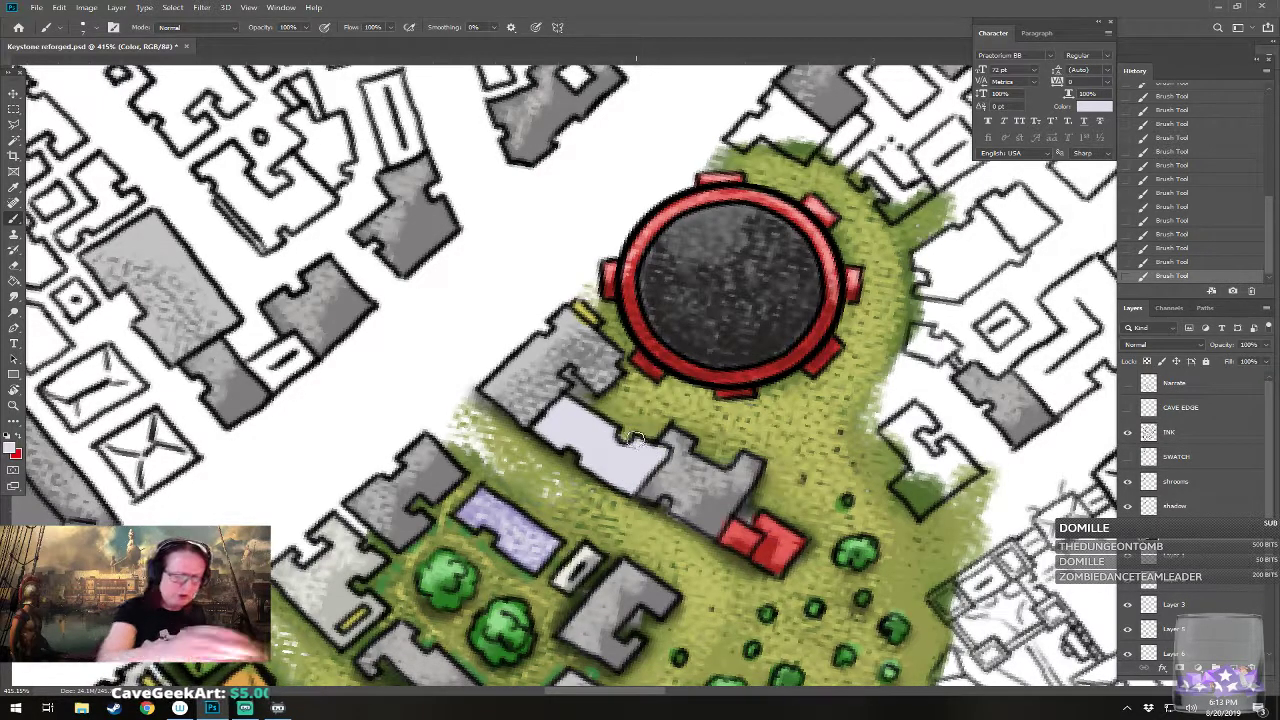
Step: Set the foreground colour to lavender #c6bef2 and brush texture onto the pale lavender roof below the round building
click(11, 449)
click(814, 466)
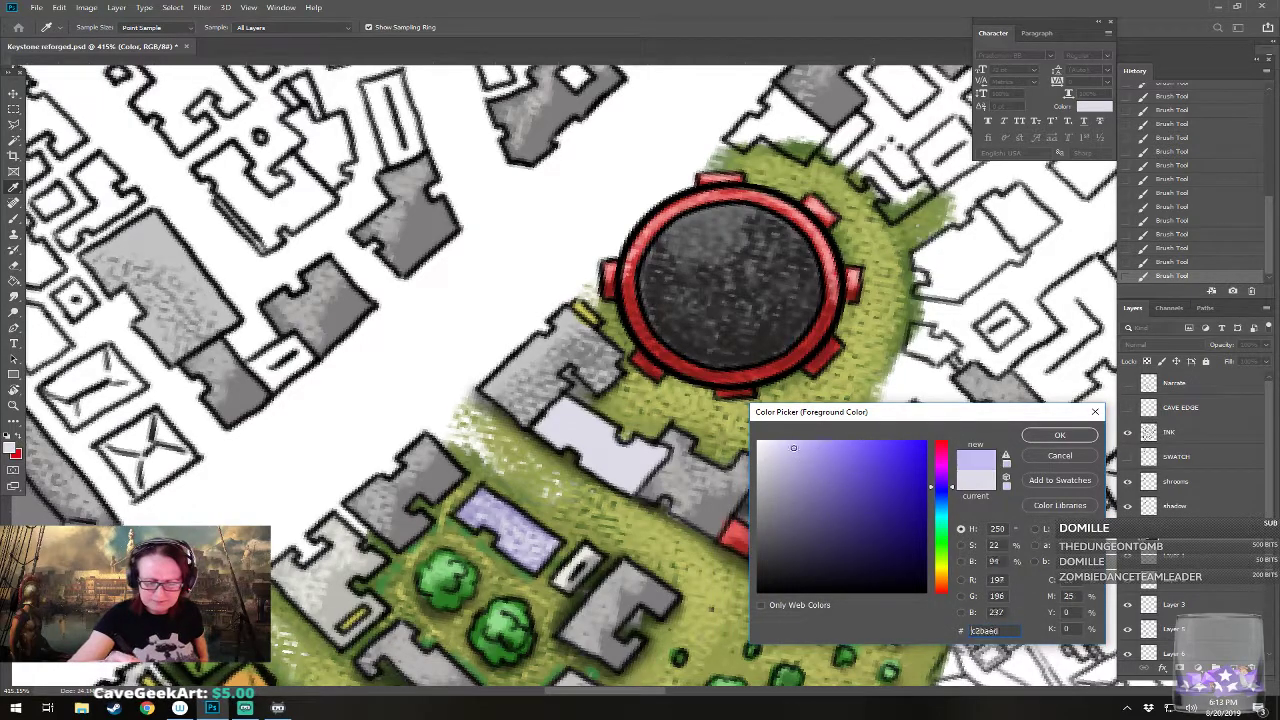
click(1056, 440)
mouse_move(555, 435)
mouse_down()
mouse_move(563, 404)
mouse_move(575, 427)
mouse_move(577, 414)
mouse_move(608, 474)
mouse_move(627, 452)
mouse_move(640, 479)
mouse_move(658, 445)
mouse_up()
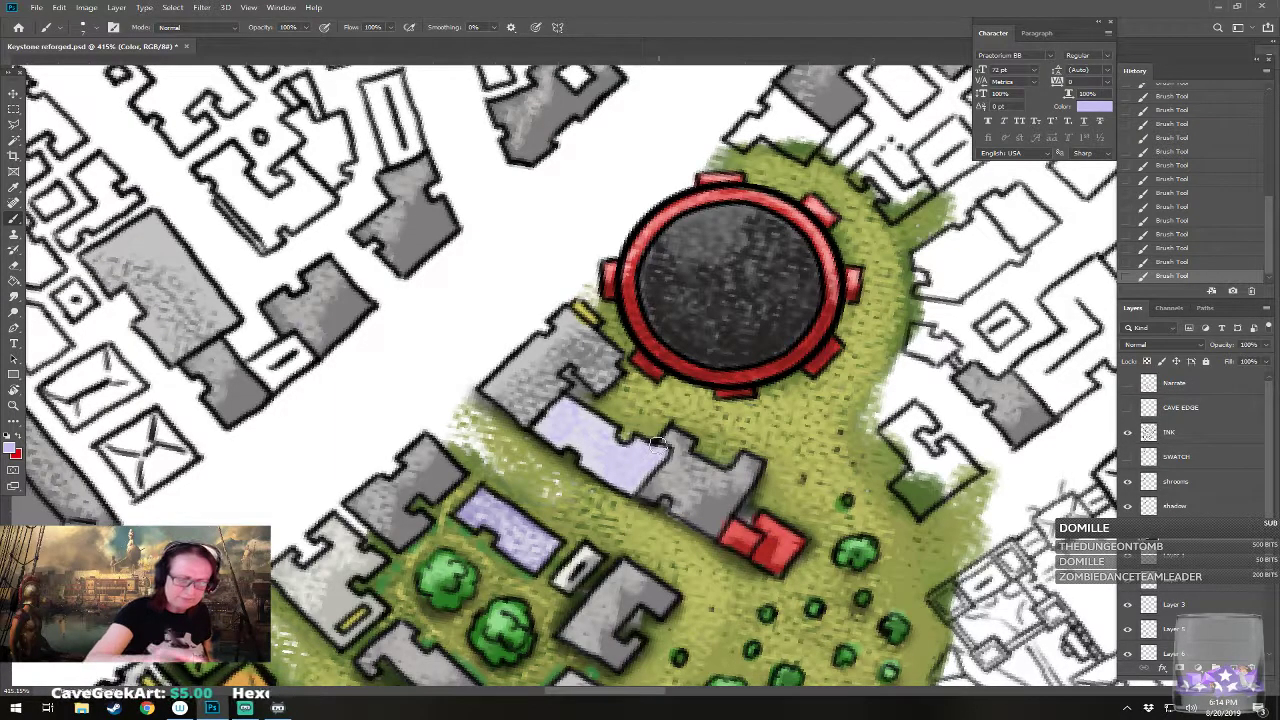
Step: Set the foreground colour to a bluish grey and shade the edge of the same lavender roof beside the grey building
click(12, 447)
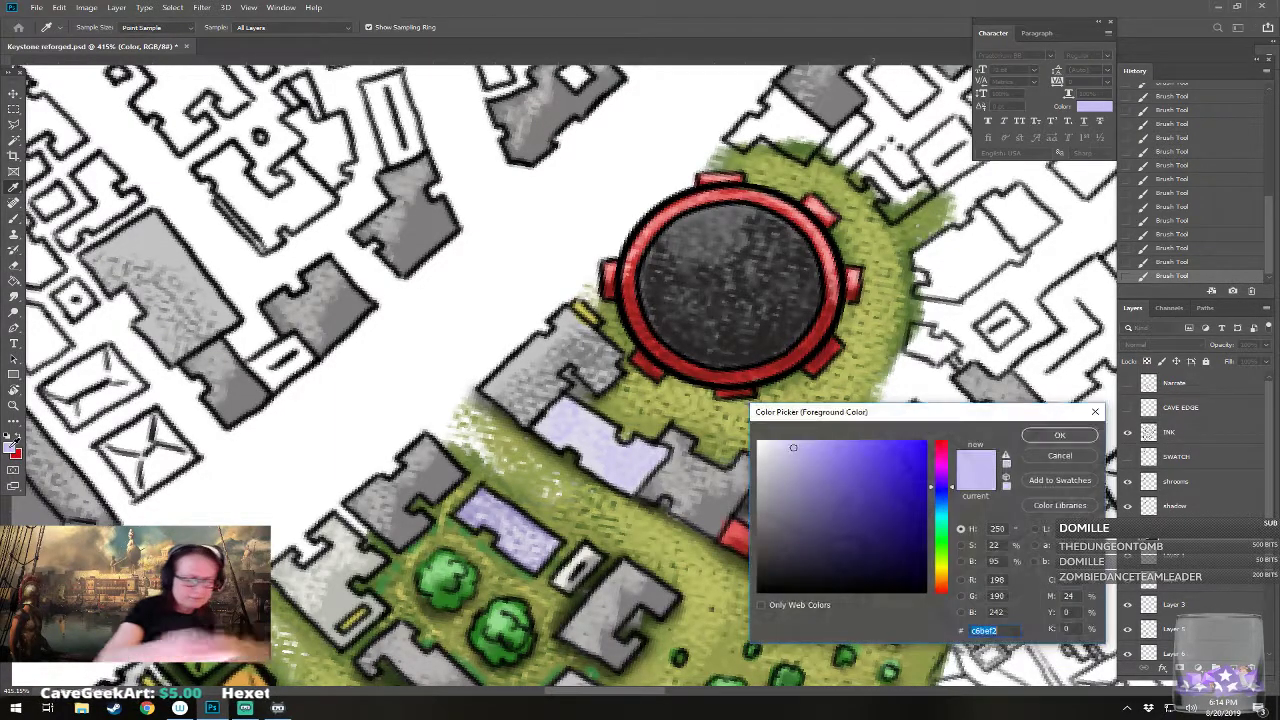
click(766, 499)
click(1021, 437)
drag(535, 432, 558, 413)
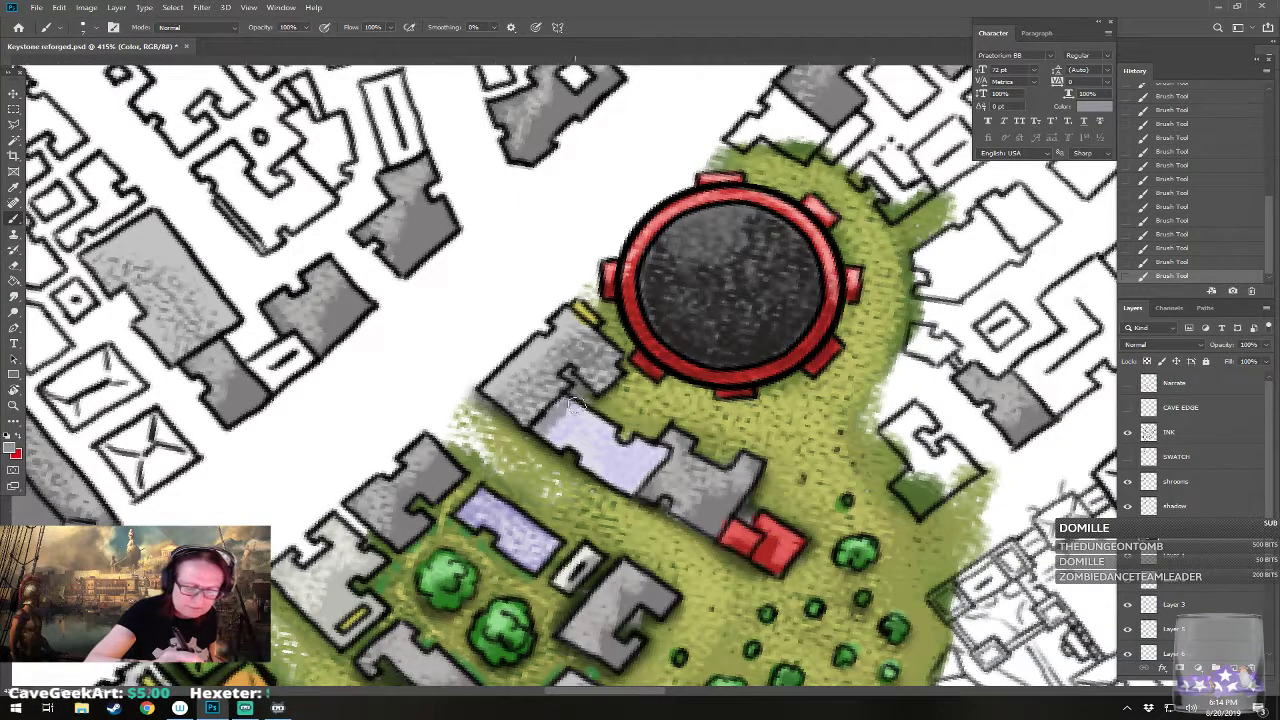
Step: Check the numbered district markings by briefly showing the Narrate layer and hiding it again
scroll(659, 522, down, 5)
drag(1028, 514, 1042, 356)
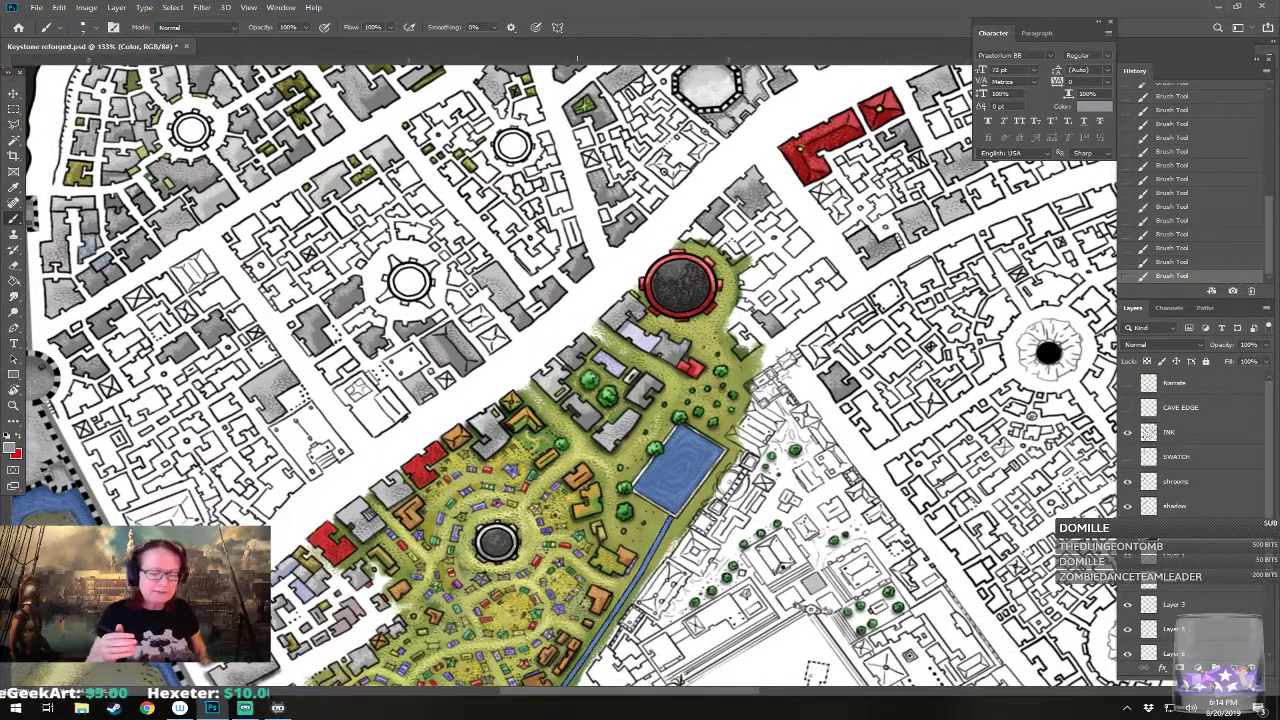
drag(1042, 356, 960, 479)
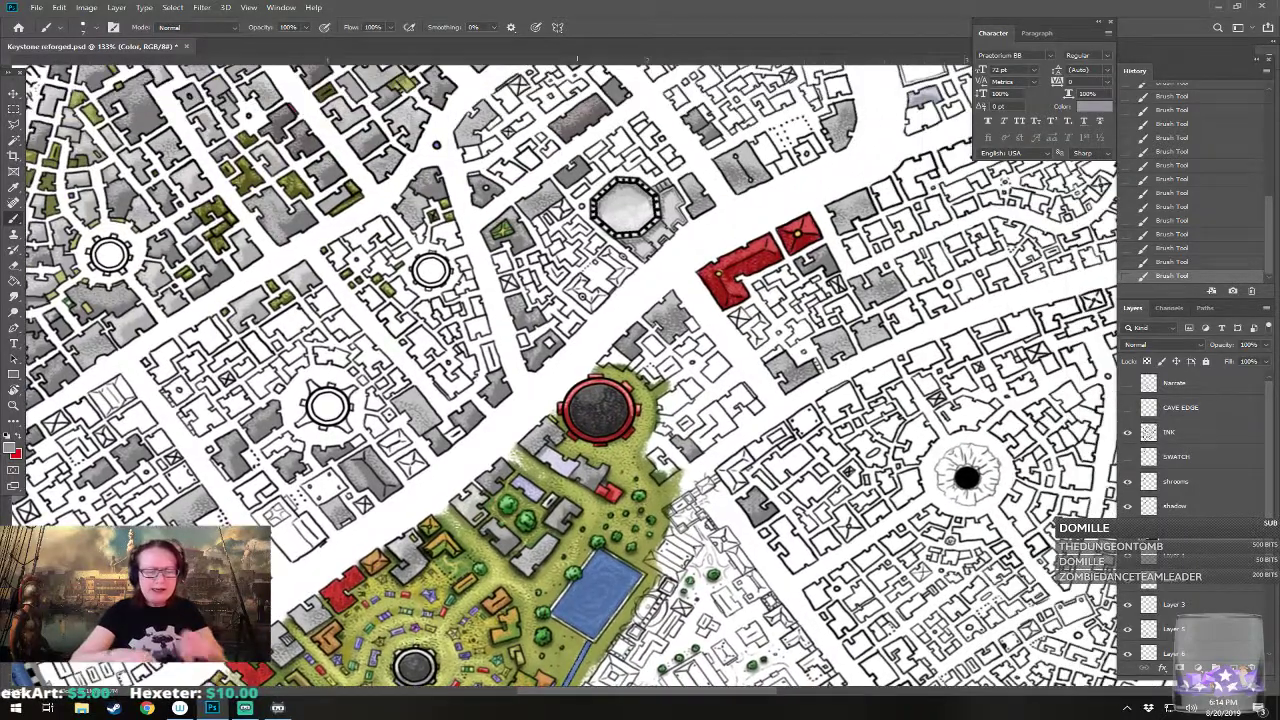
click(1129, 384)
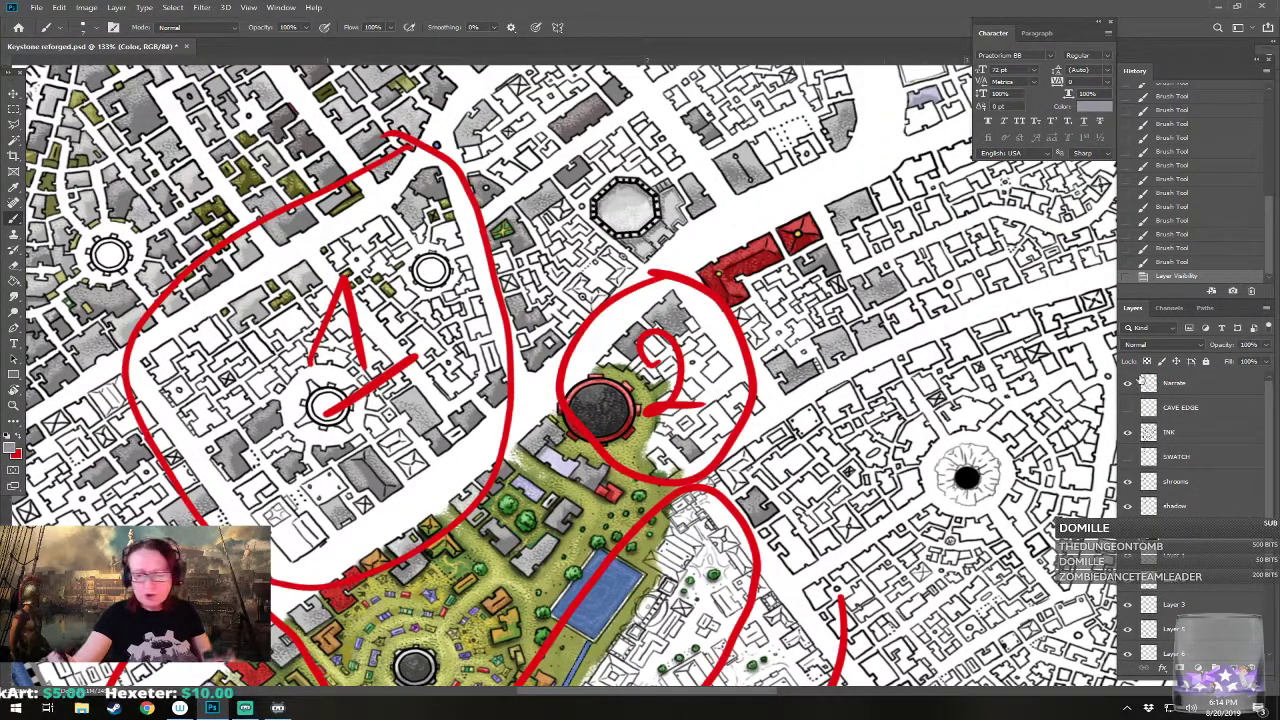
click(1129, 384)
Step: Fill the blank building at the garden's outer edge and the notched one near the road corner with bluish grey
scroll(752, 398, up, 8)
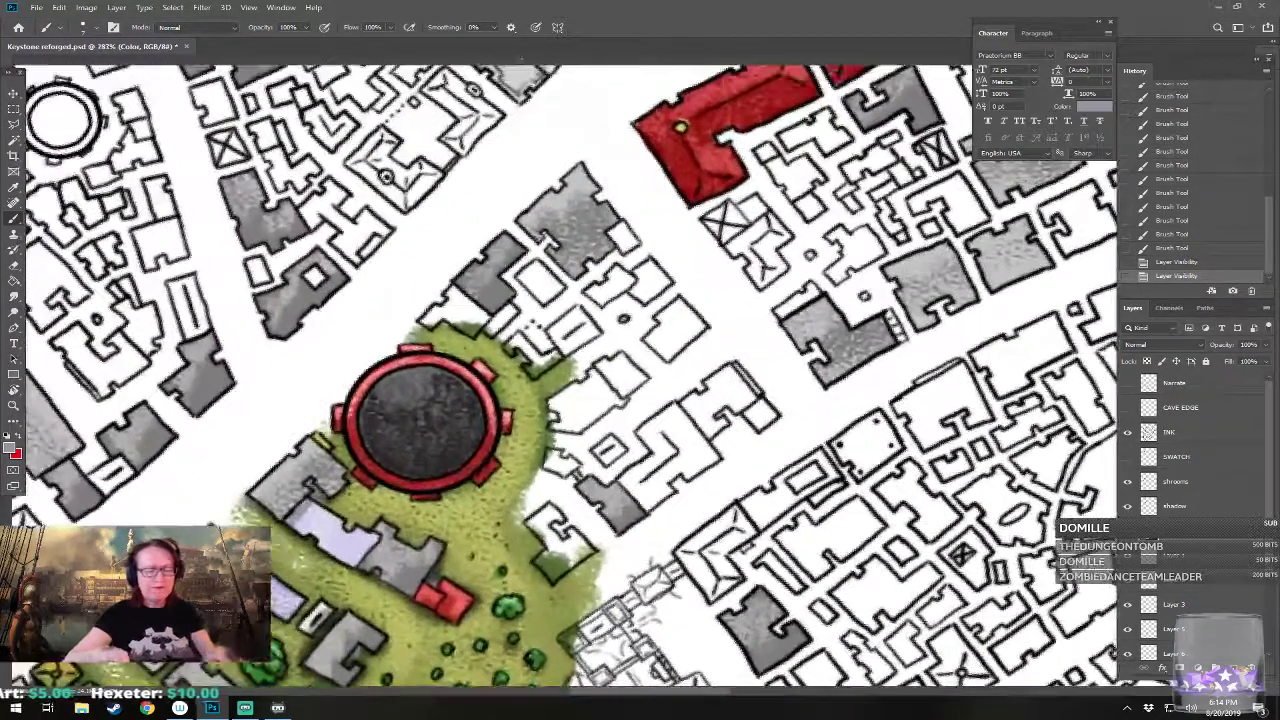
drag(752, 398, 832, 363)
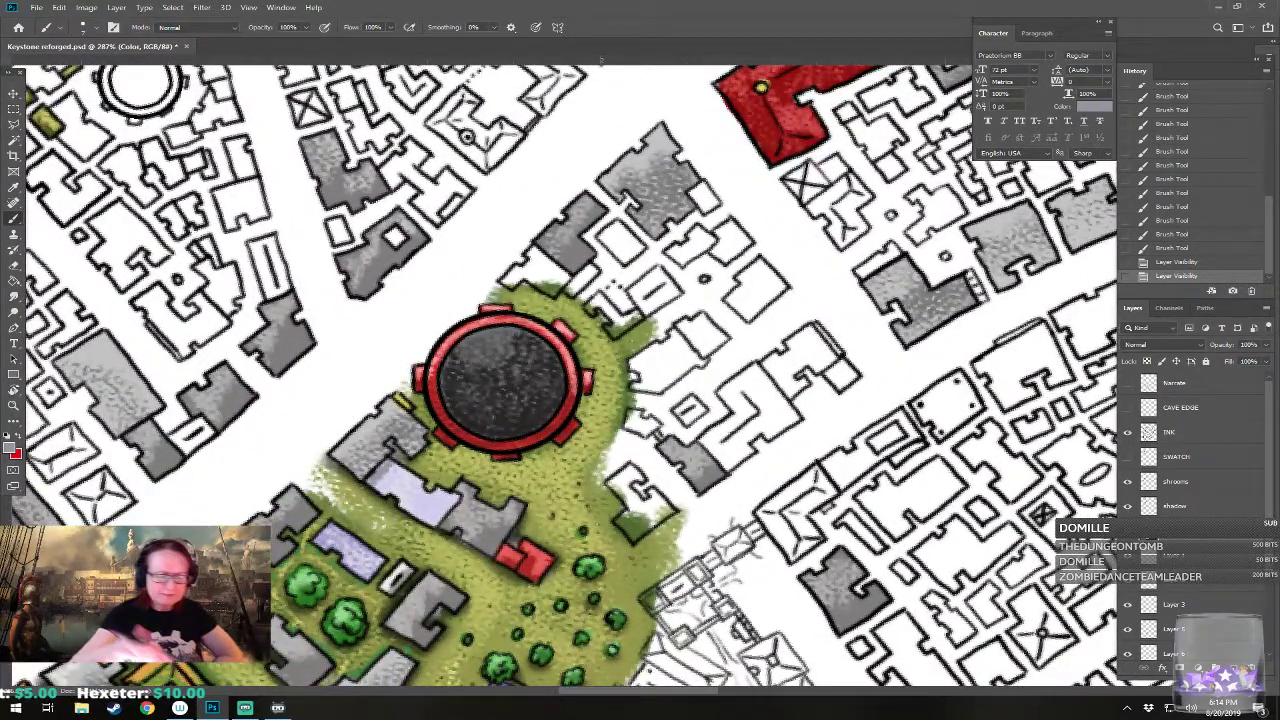
mouse_move(612, 480)
mouse_down()
mouse_move(638, 476)
mouse_move(618, 495)
mouse_move(640, 507)
mouse_move(635, 536)
mouse_move(673, 512)
mouse_up()
mouse_move(773, 365)
mouse_down()
mouse_move(728, 425)
mouse_move(742, 456)
mouse_move(744, 410)
mouse_move(751, 421)
mouse_move(774, 410)
mouse_move(760, 428)
mouse_move(775, 427)
mouse_move(728, 432)
mouse_move(741, 444)
mouse_up()
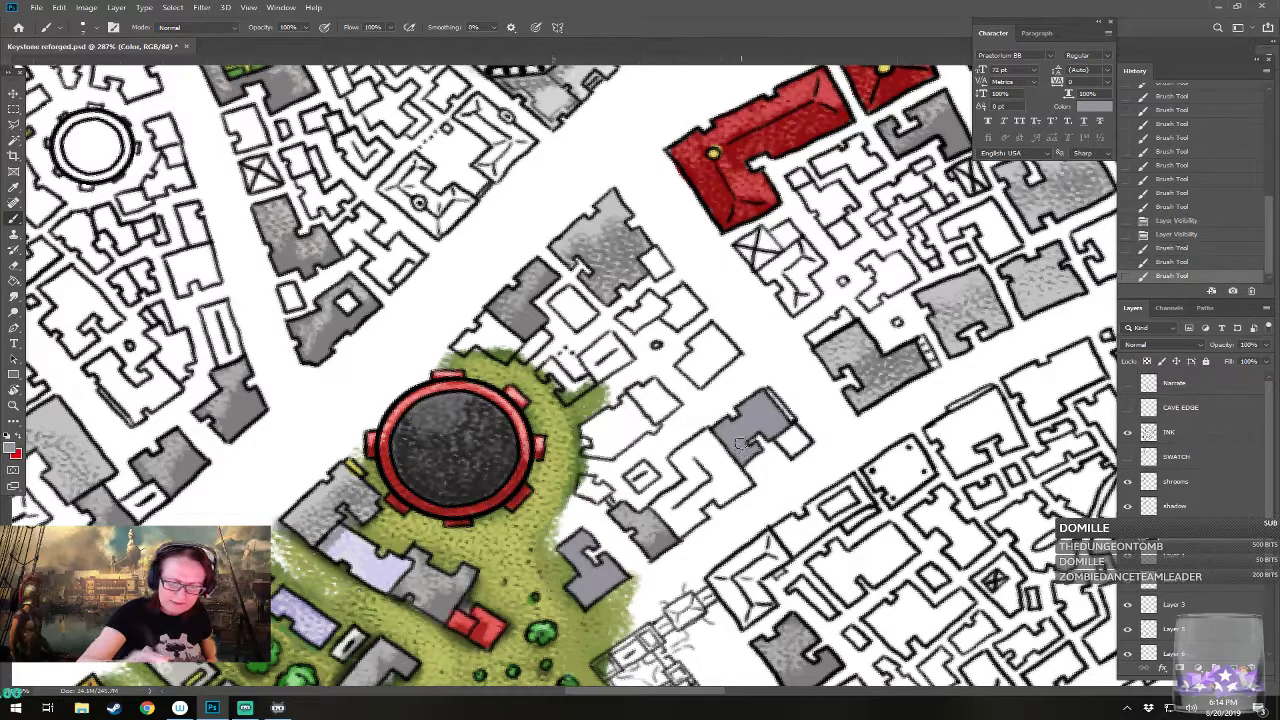
Step: Shrink the eraser and erase a small spot inside the bluish grey building near the road corner
key(e)
click(851, 443)
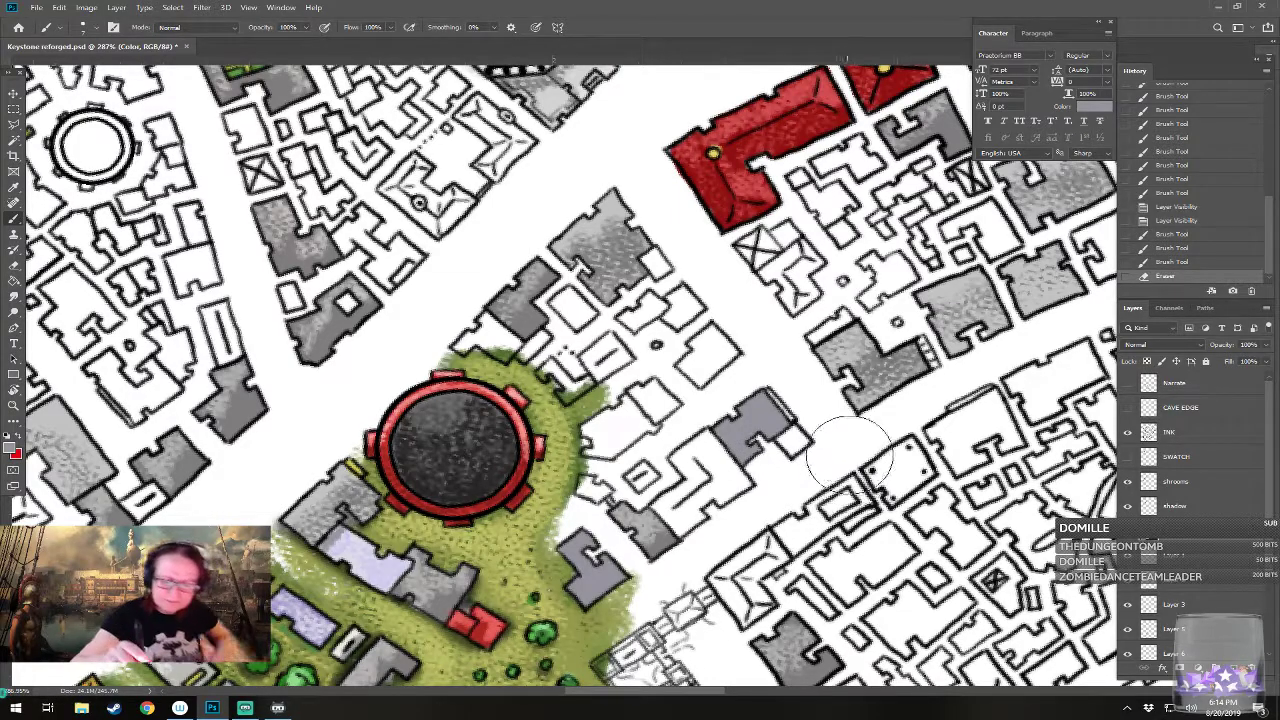
drag(837, 443, 857, 457)
key(bracketleft)
key(bracketleft)
key(bracketleft)
key(bracketleft)
key(bracketleft)
key(bracketleft)
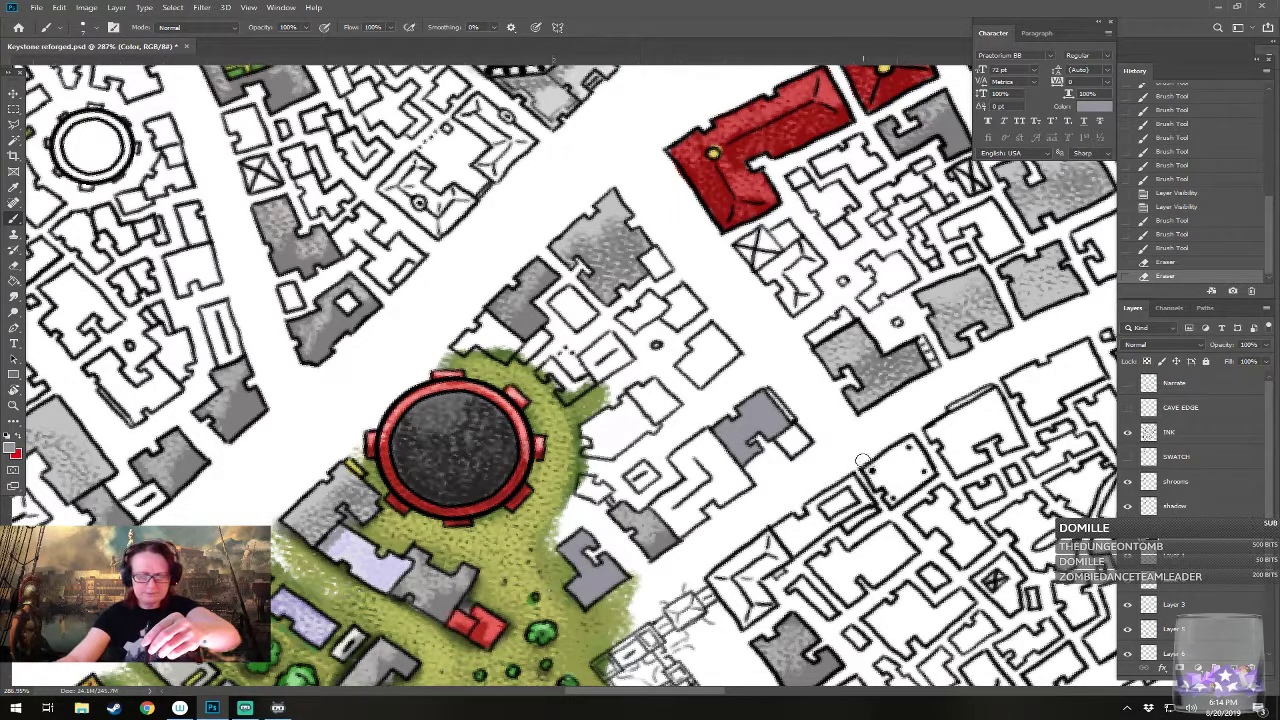
click(754, 438)
click(755, 438)
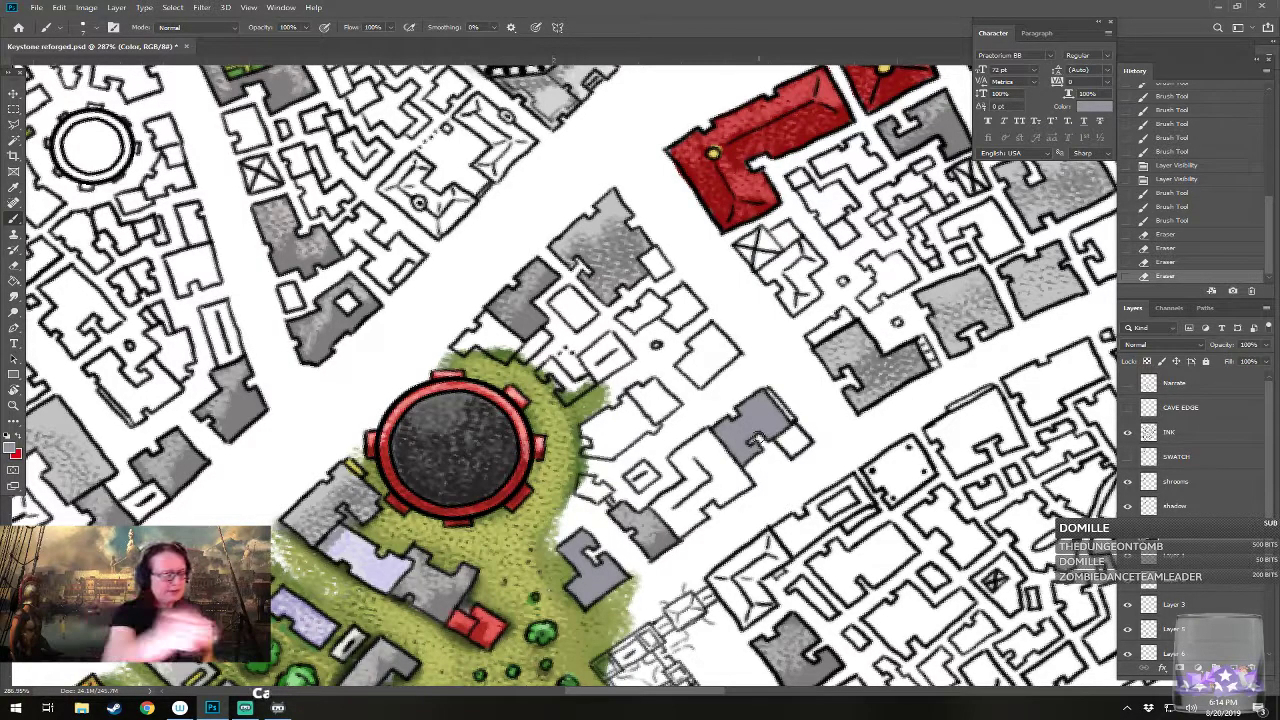
Step: Set the foreground colour to pale lavender and brush textured highlights onto the bluish grey roofs near the road corner and garden edge
key(i)
click(757, 438)
click(13, 450)
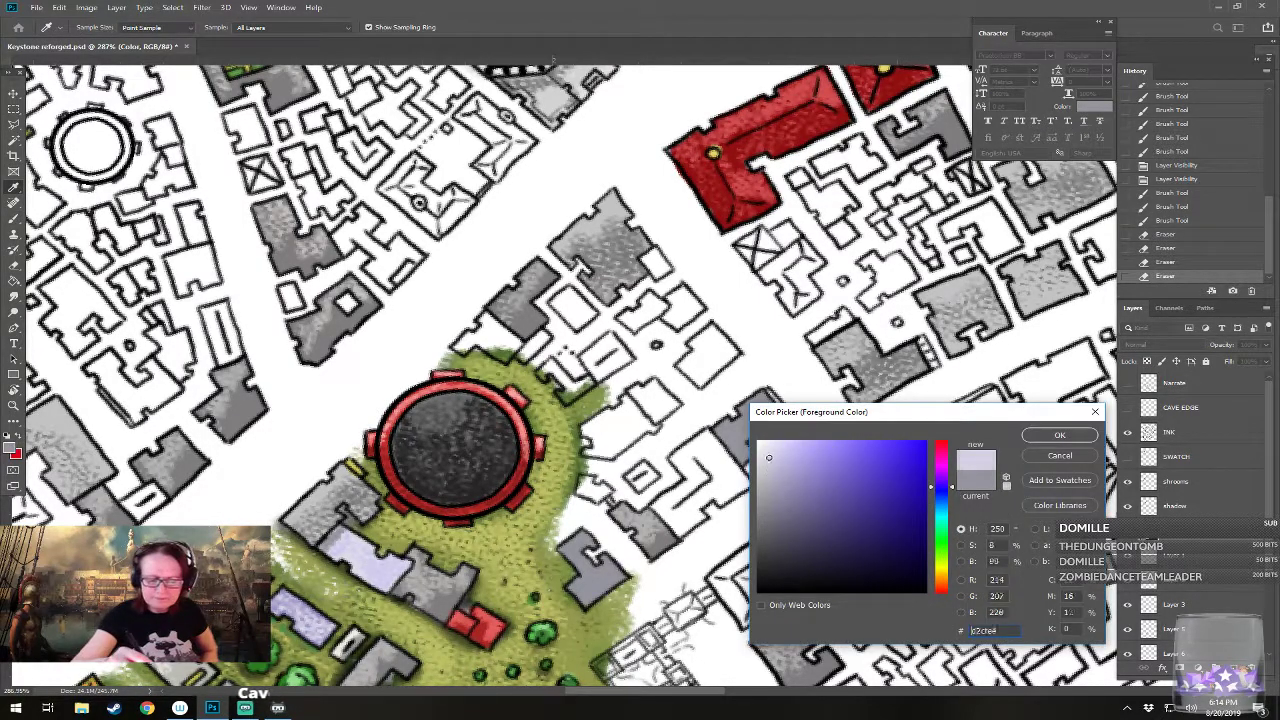
click(1047, 437)
key(b)
drag(718, 437, 779, 412)
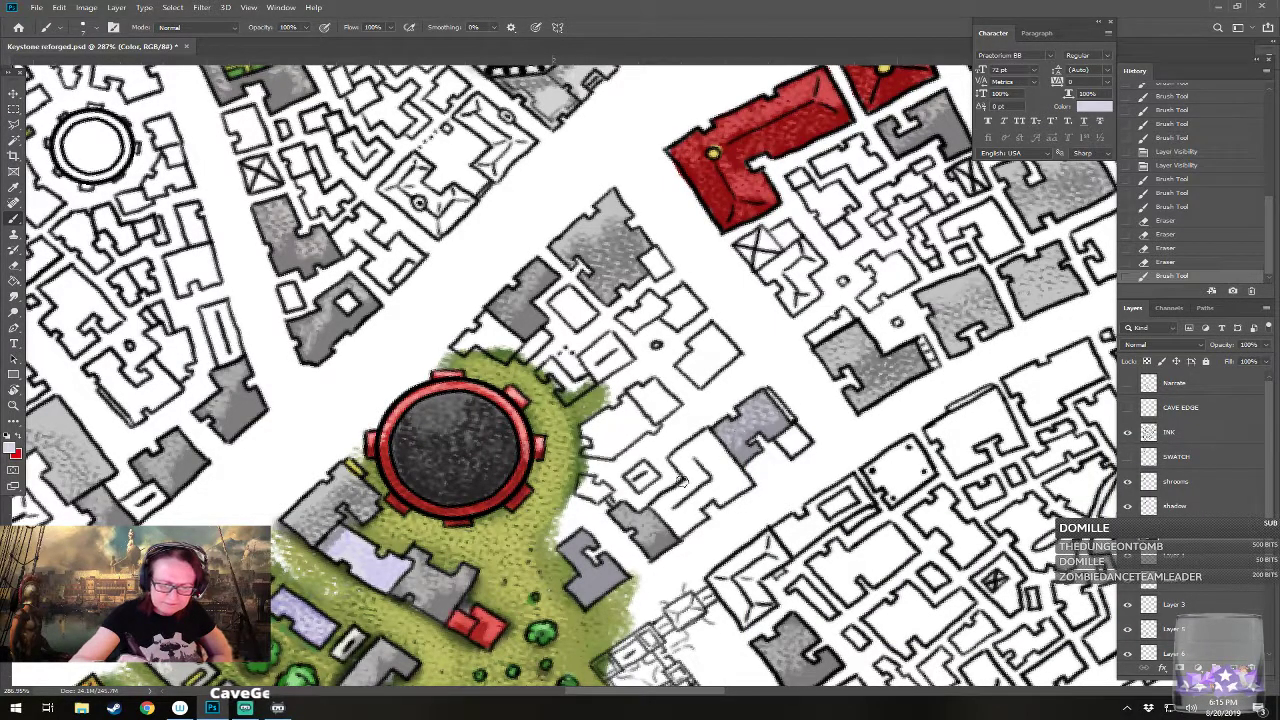
mouse_move(632, 515)
mouse_down()
mouse_move(648, 540)
mouse_move(662, 520)
mouse_up()
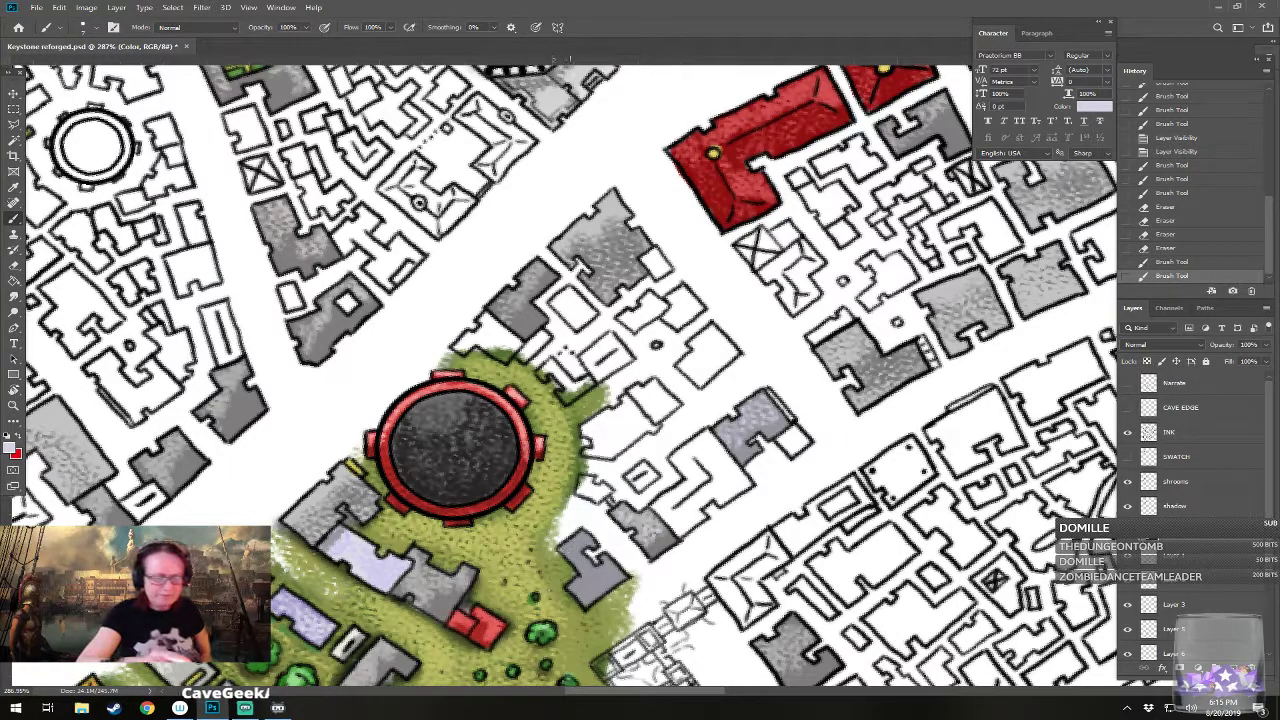
mouse_move(572, 550)
mouse_down()
mouse_move(582, 558)
mouse_move(580, 537)
mouse_move(600, 565)
mouse_move(575, 591)
mouse_move(613, 568)
mouse_up()
Step: Switch to the Magic Wand, make the INK layer active and clear the selection made on the Color layer
scroll(610, 480, down, 5)
scroll(635, 441, up, 3)
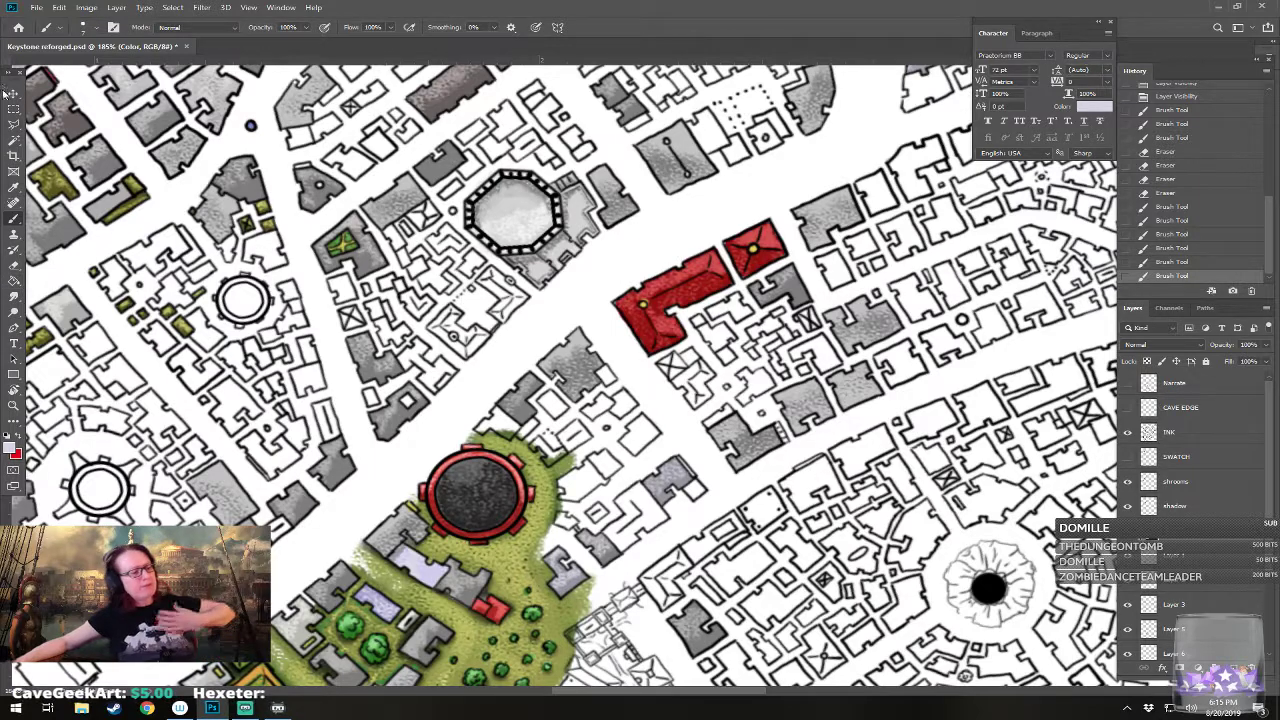
click(14, 140)
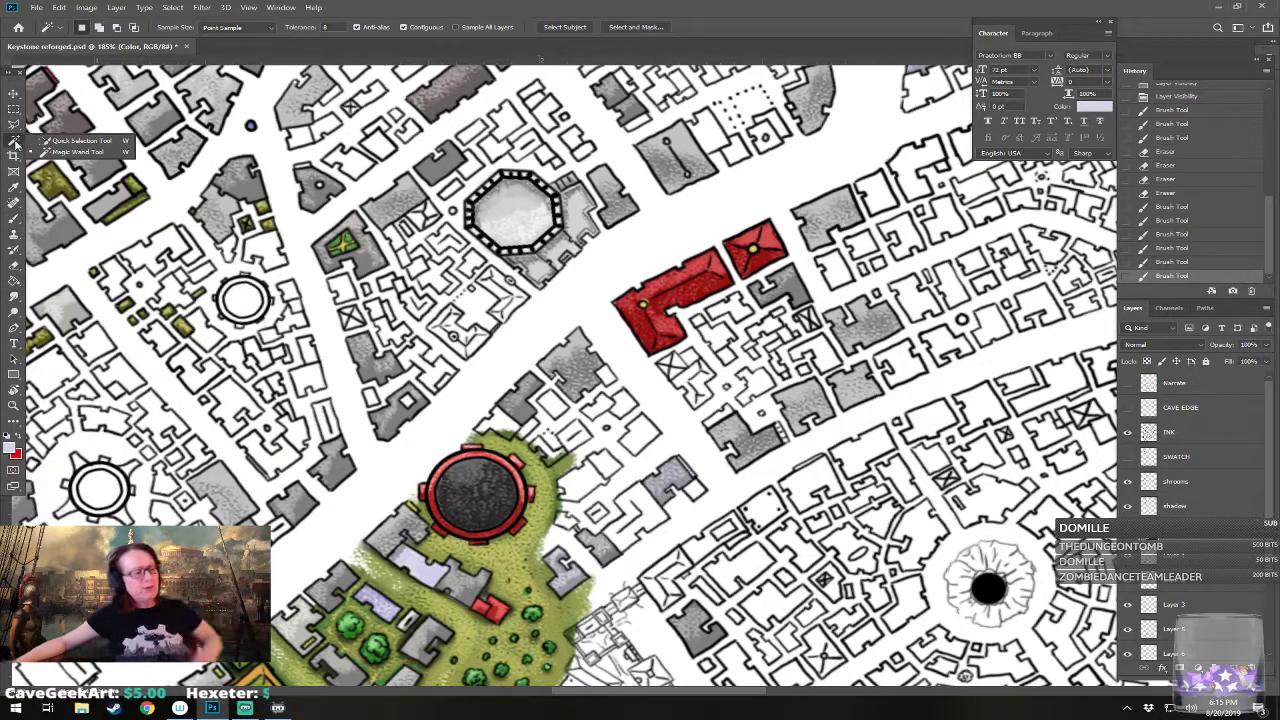
click(90, 152)
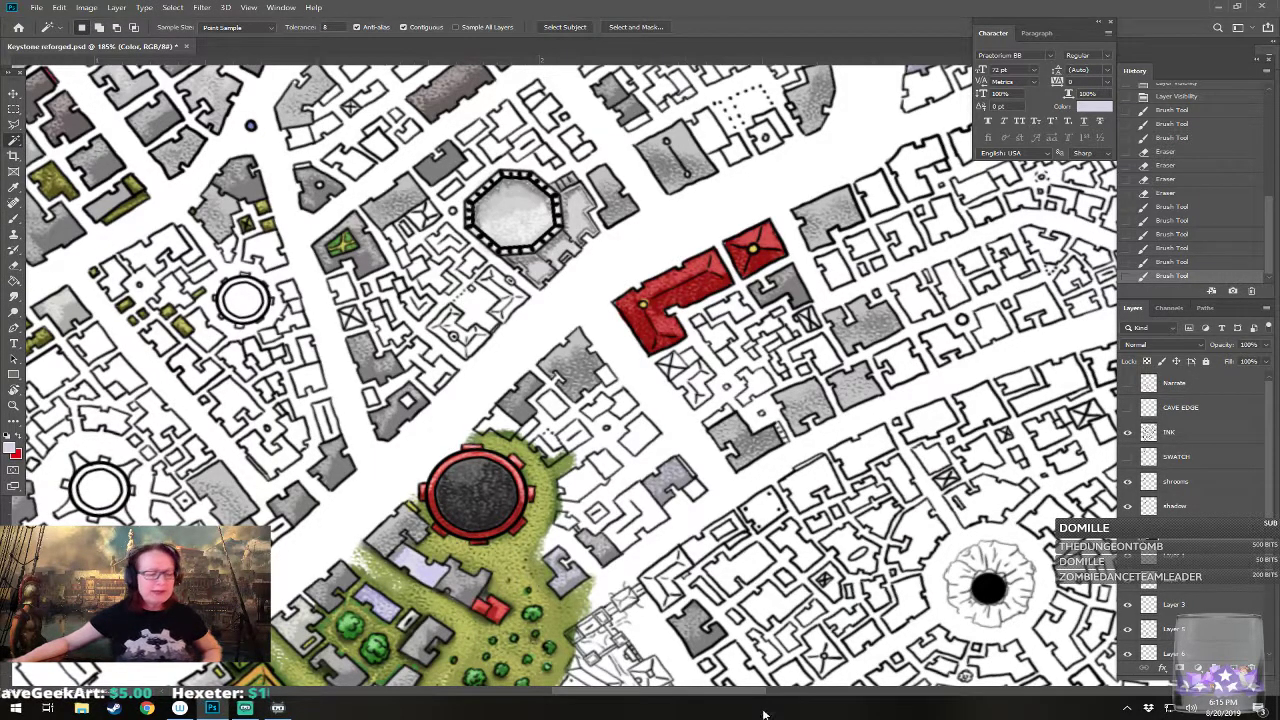
click(640, 497)
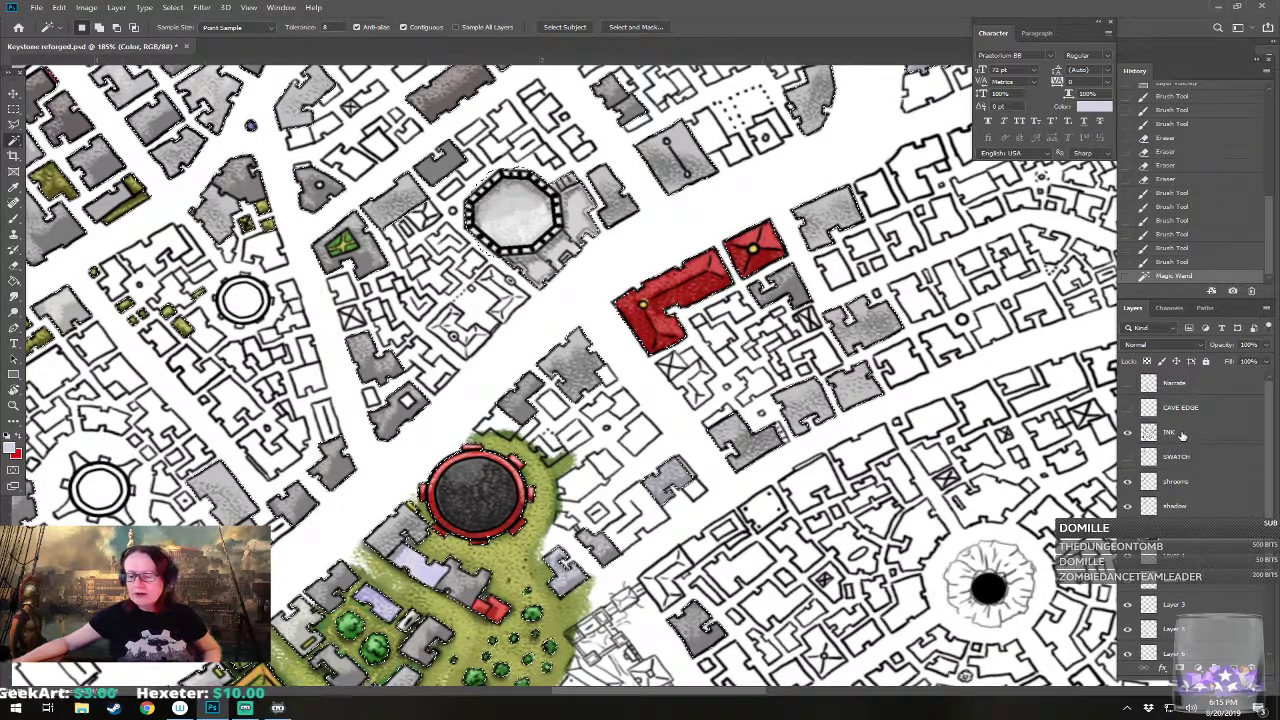
ctrl+click(755, 459)
key(ctrl+d)
Step: Select several blank buildings in the block beside the garden and its round dark-roofed tower
click(650, 512)
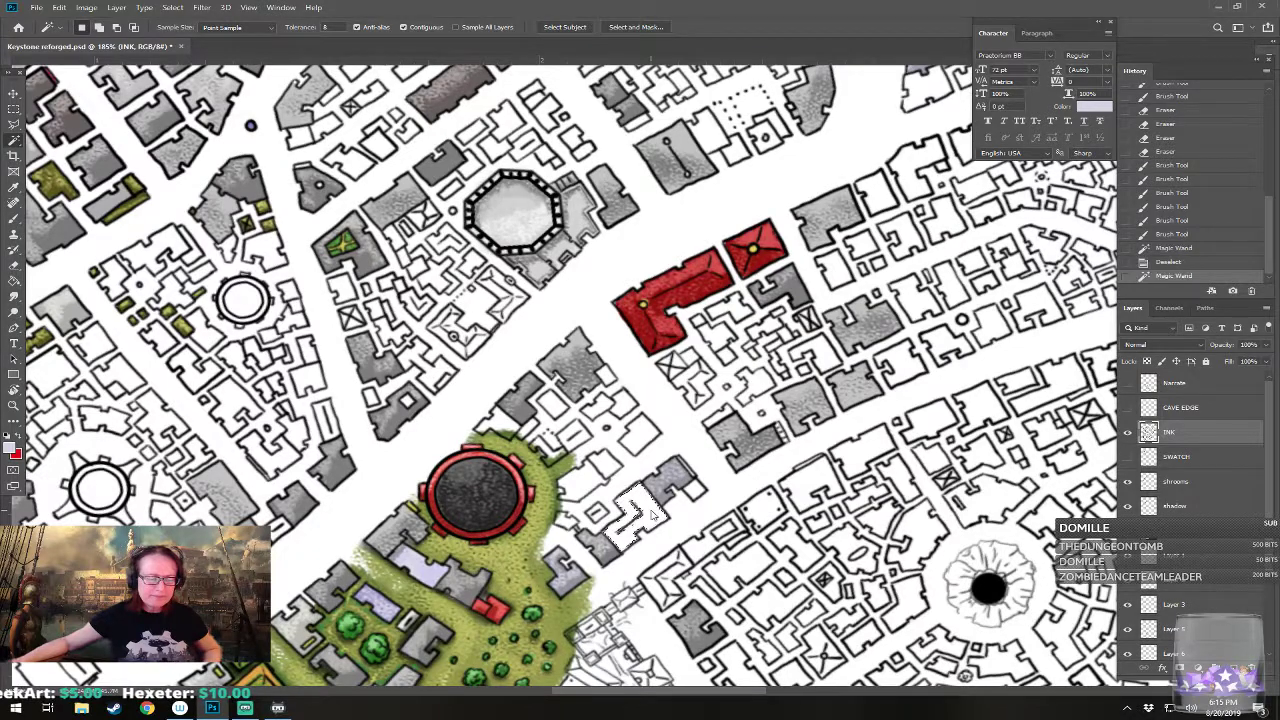
shift+click(600, 462)
shift+click(643, 440)
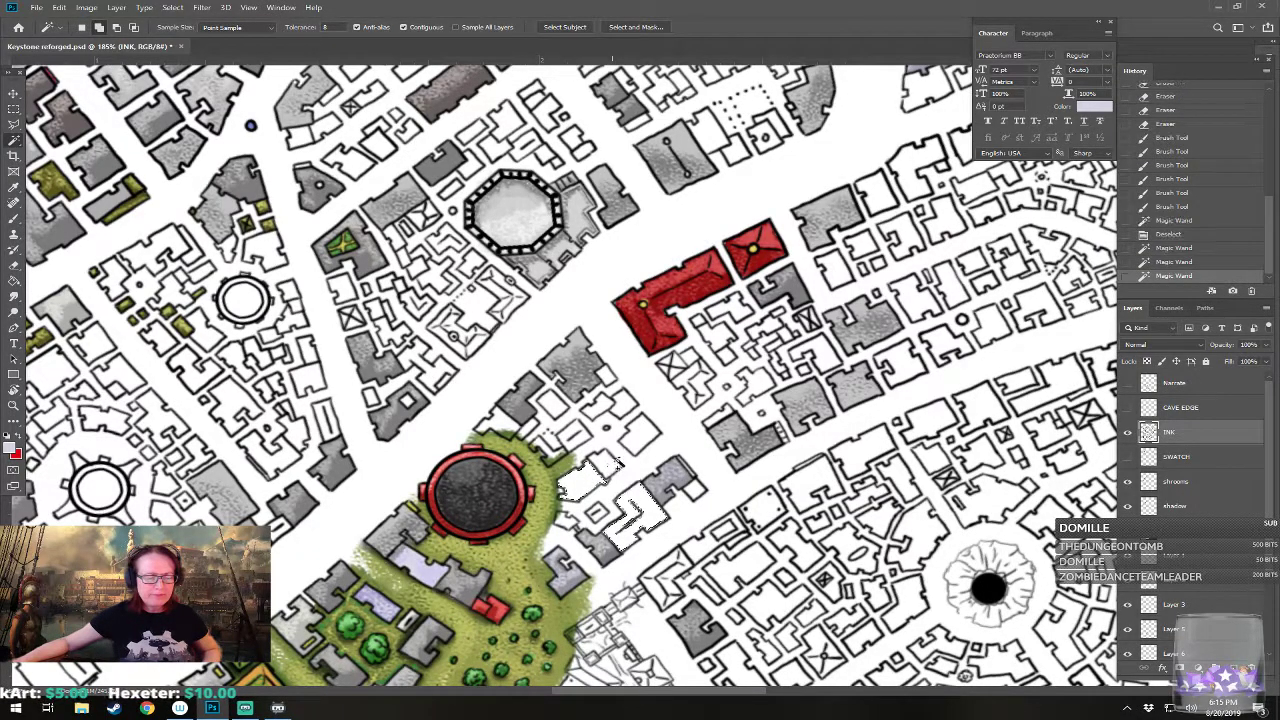
shift+click(624, 405)
shift+click(547, 394)
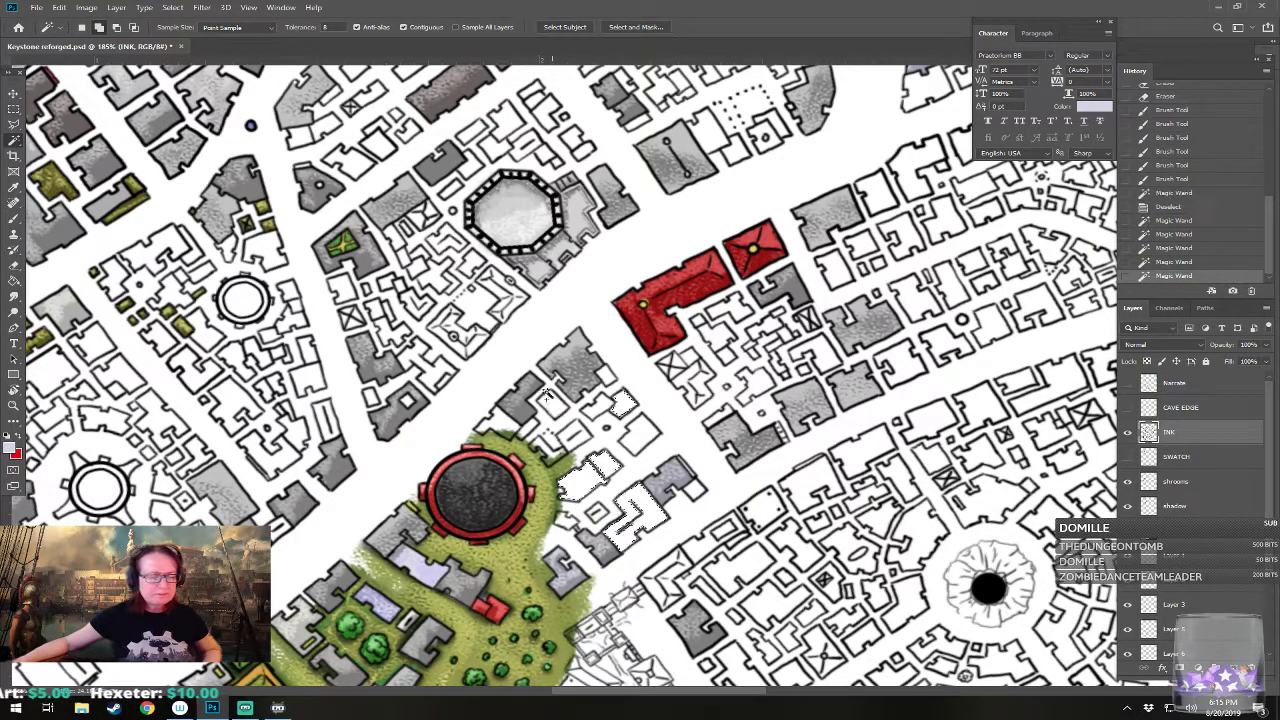
Step: Add scattered blank buildings to the selection, in the blocks around the ringed plazas and around the crater with the black hole
shift+click(424, 358)
shift+click(258, 440)
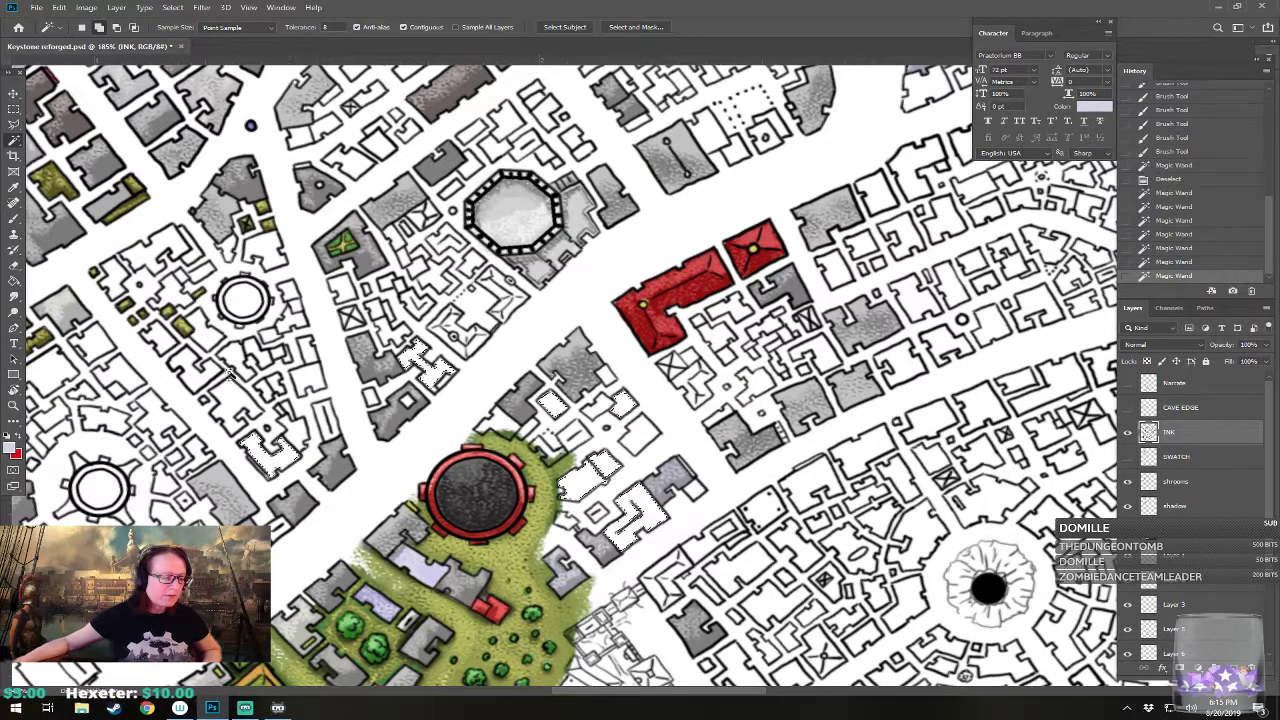
shift+click(230, 385)
shift+click(157, 420)
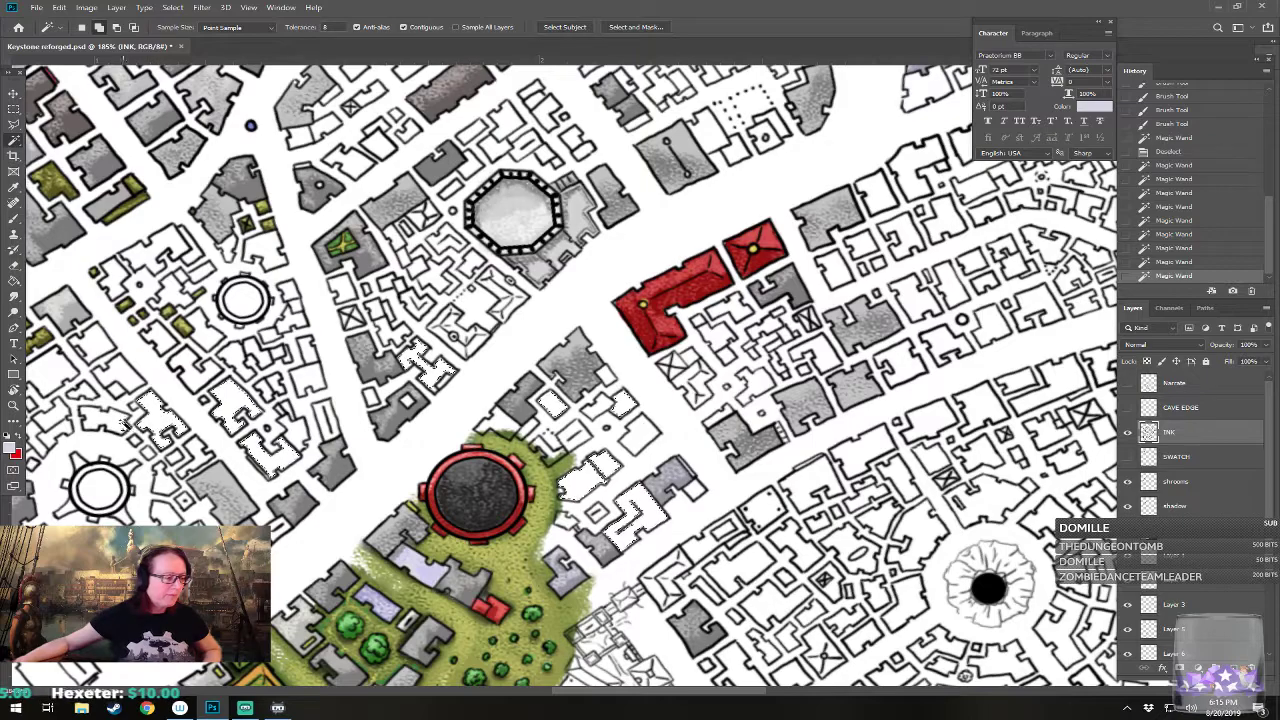
shift+click(62, 372)
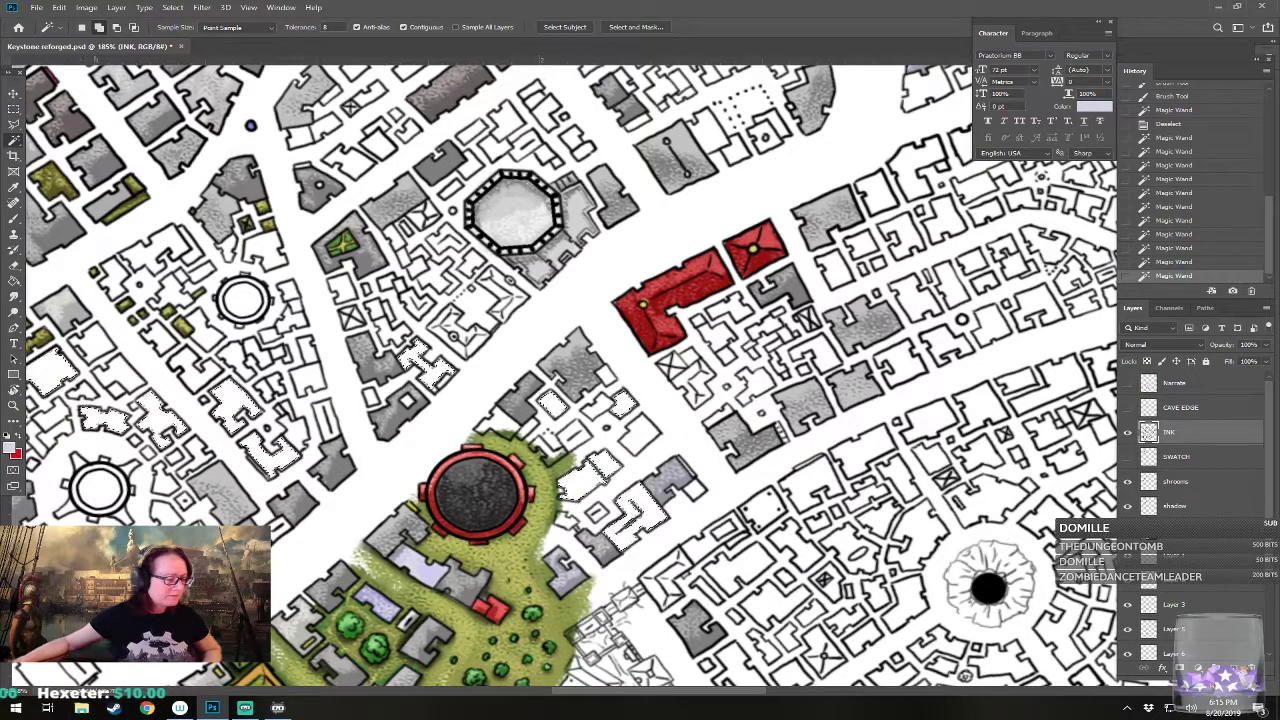
shift+click(98, 417)
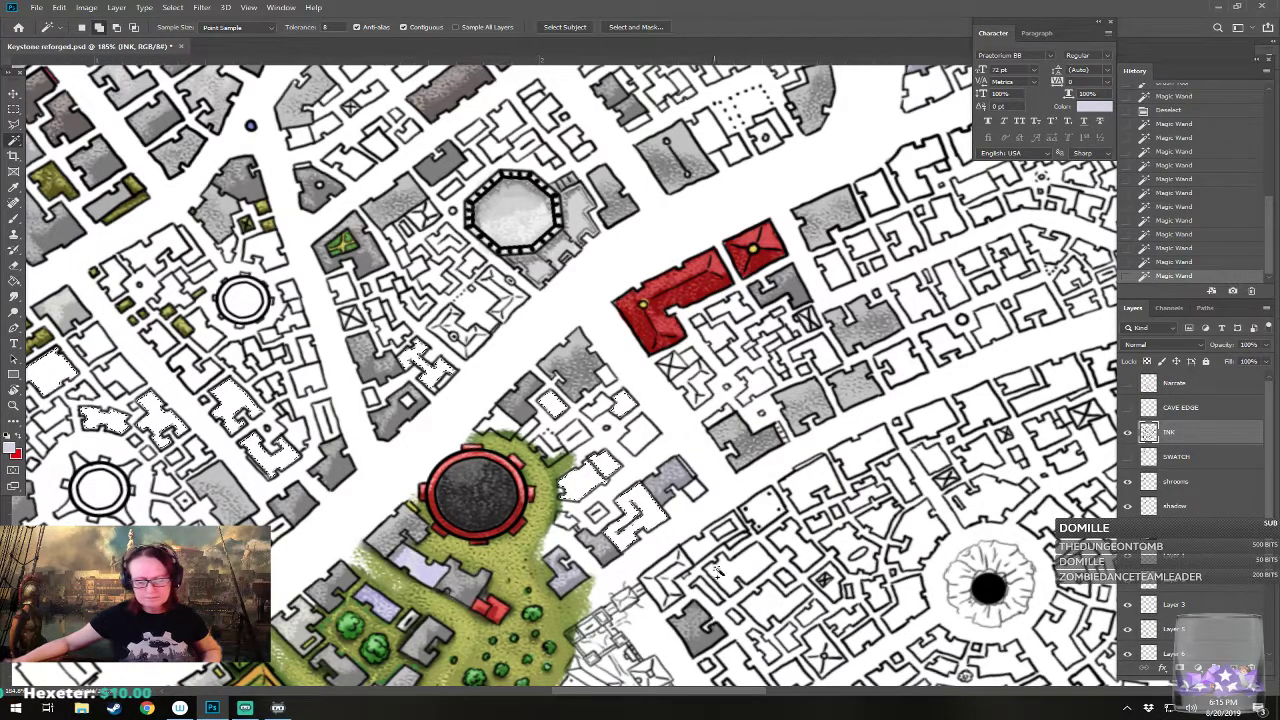
shift+click(760, 567)
shift+click(776, 603)
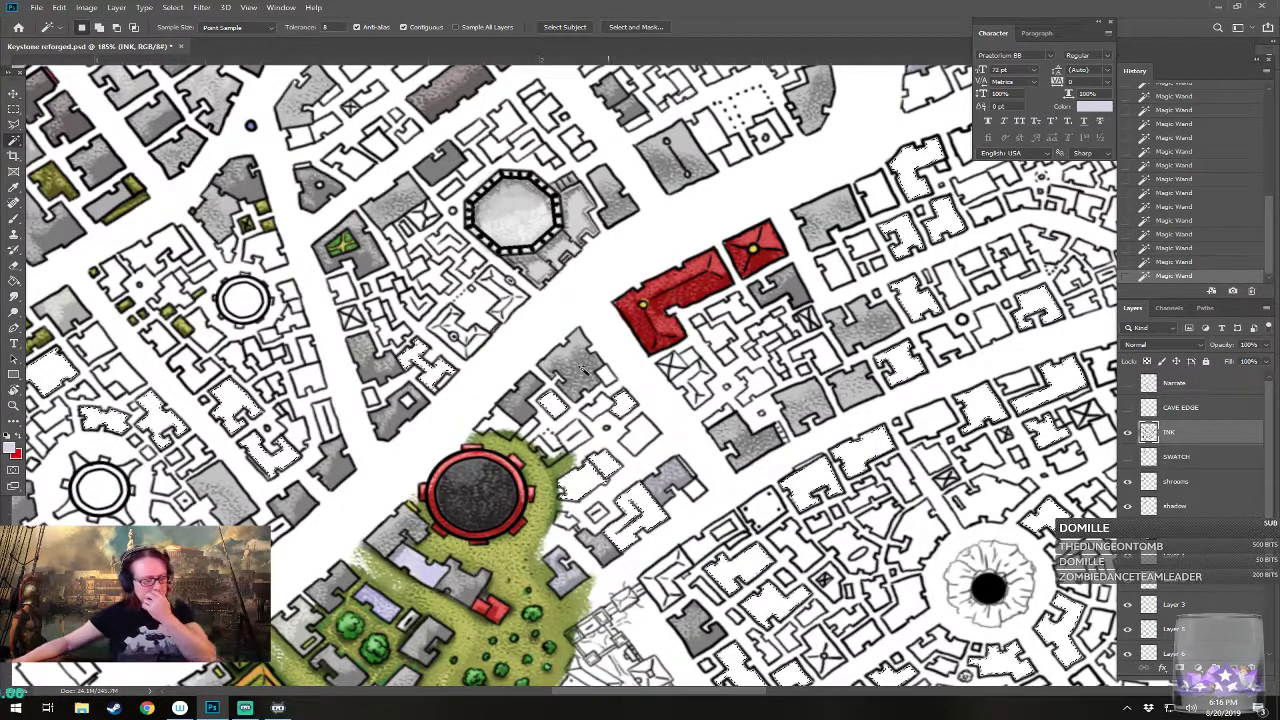
Step: Expand the selection of blank buildings so it reaches under the ink outlines
click(172, 7)
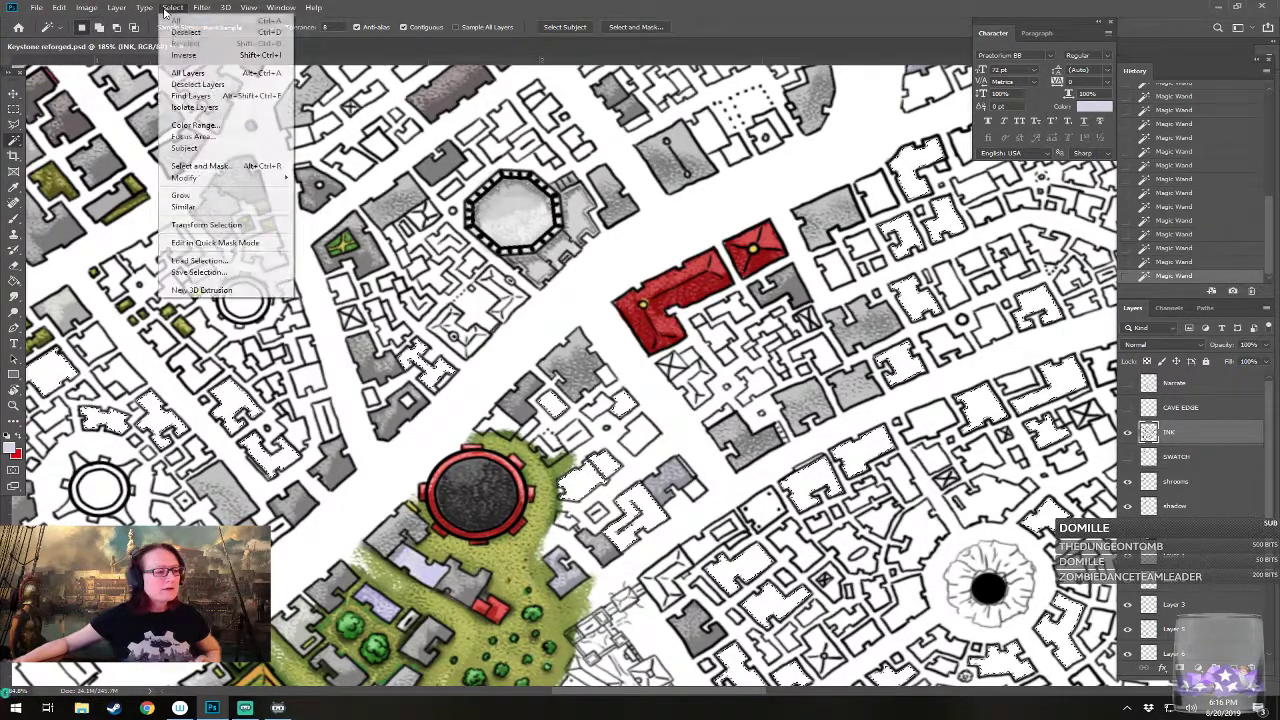
mouse_move(225, 184)
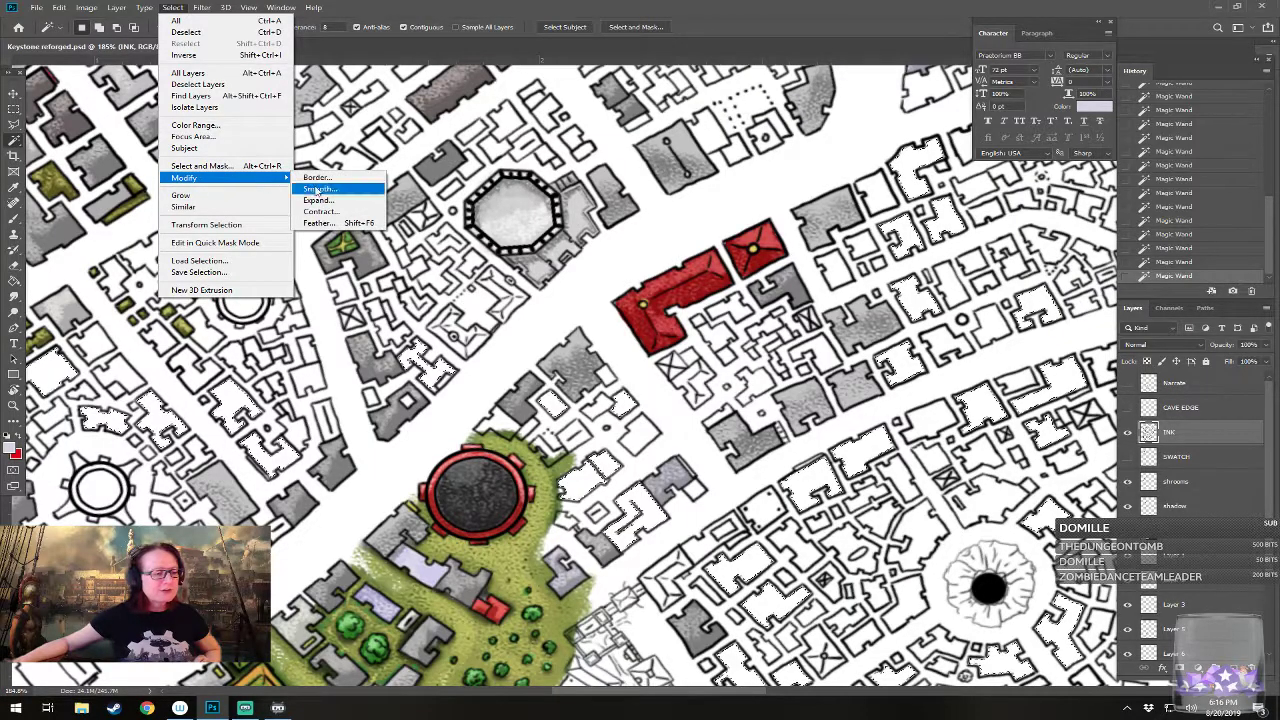
click(340, 203)
click(706, 222)
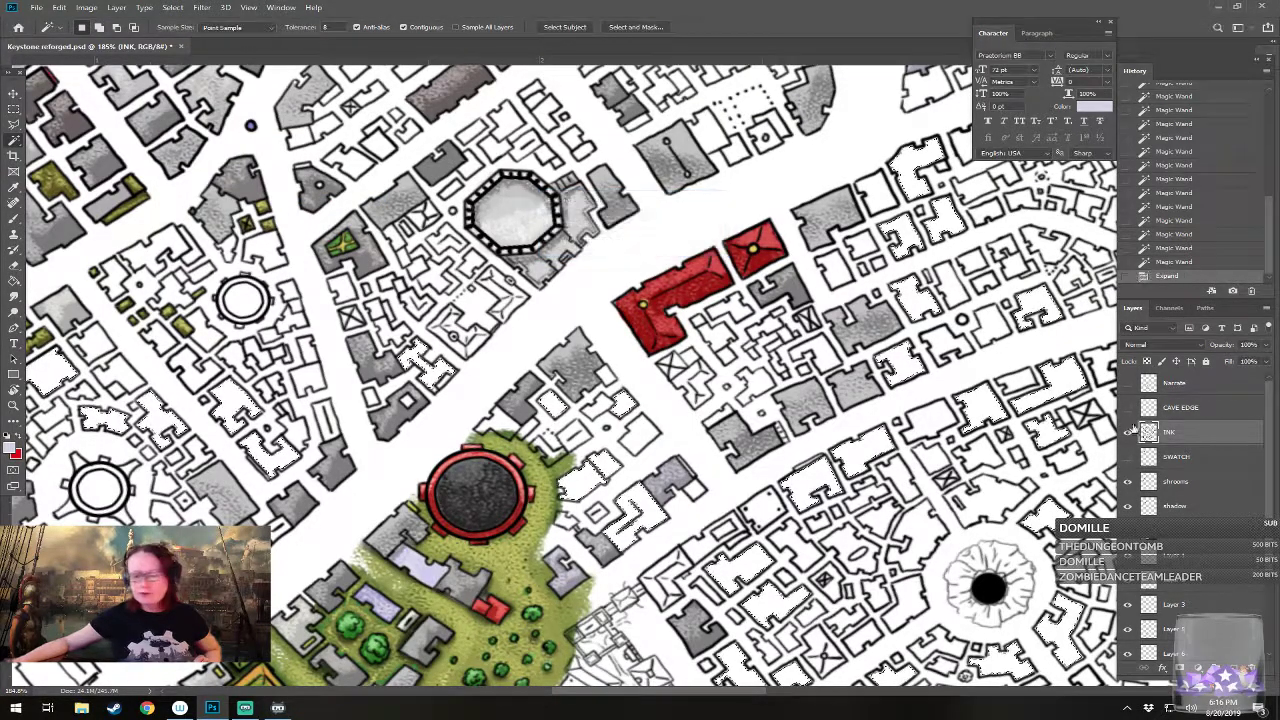
Step: Activate the Color layer and fill all the selected buildings with pale lavender
ctrl+click(536, 505)
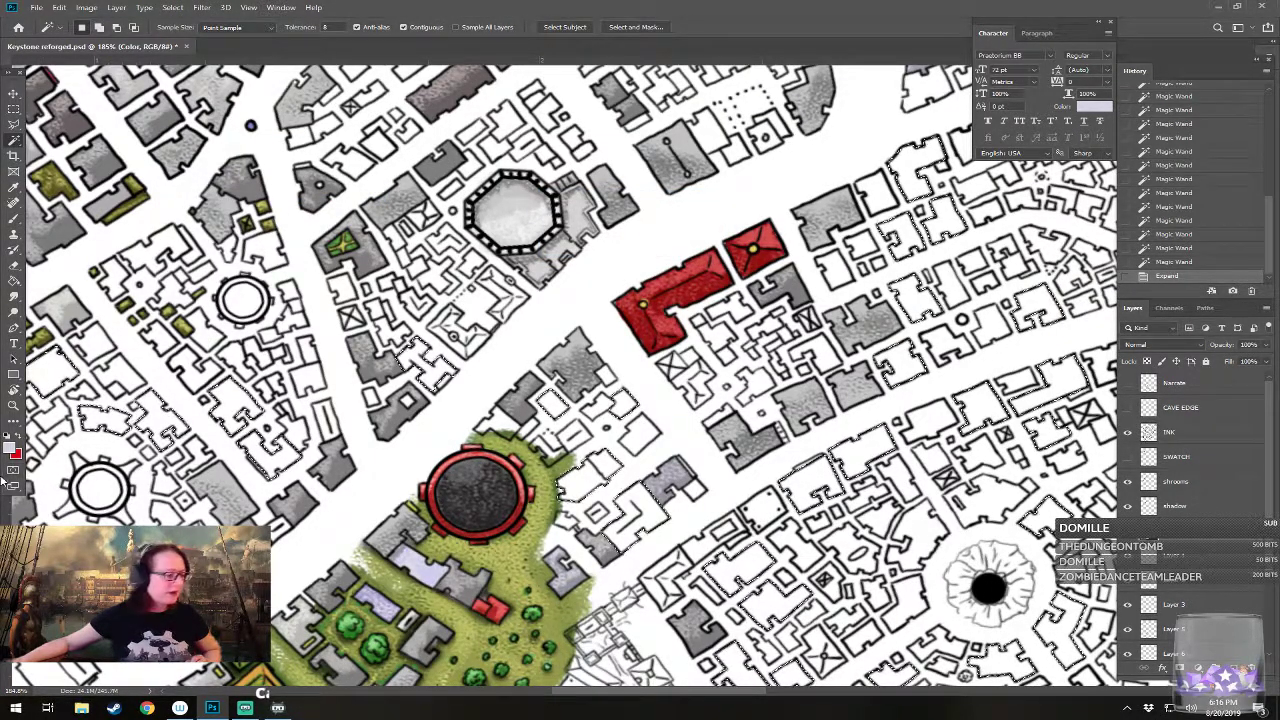
key(g)
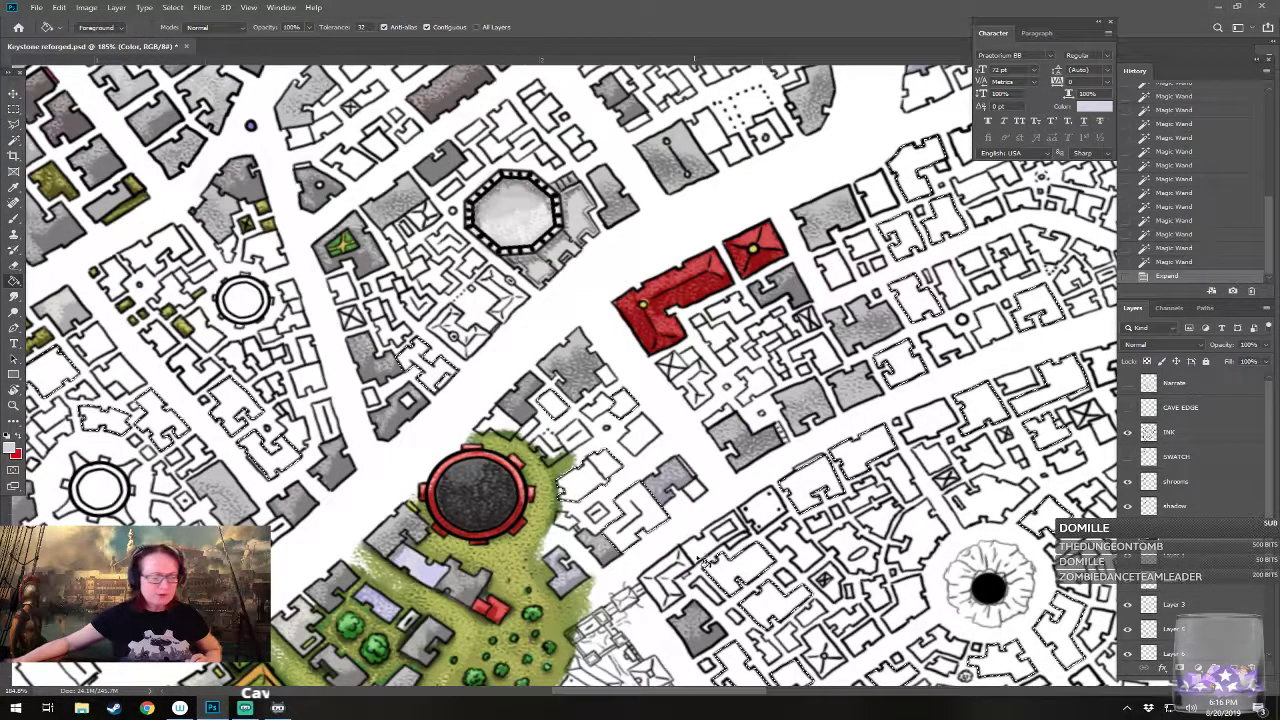
click(662, 522)
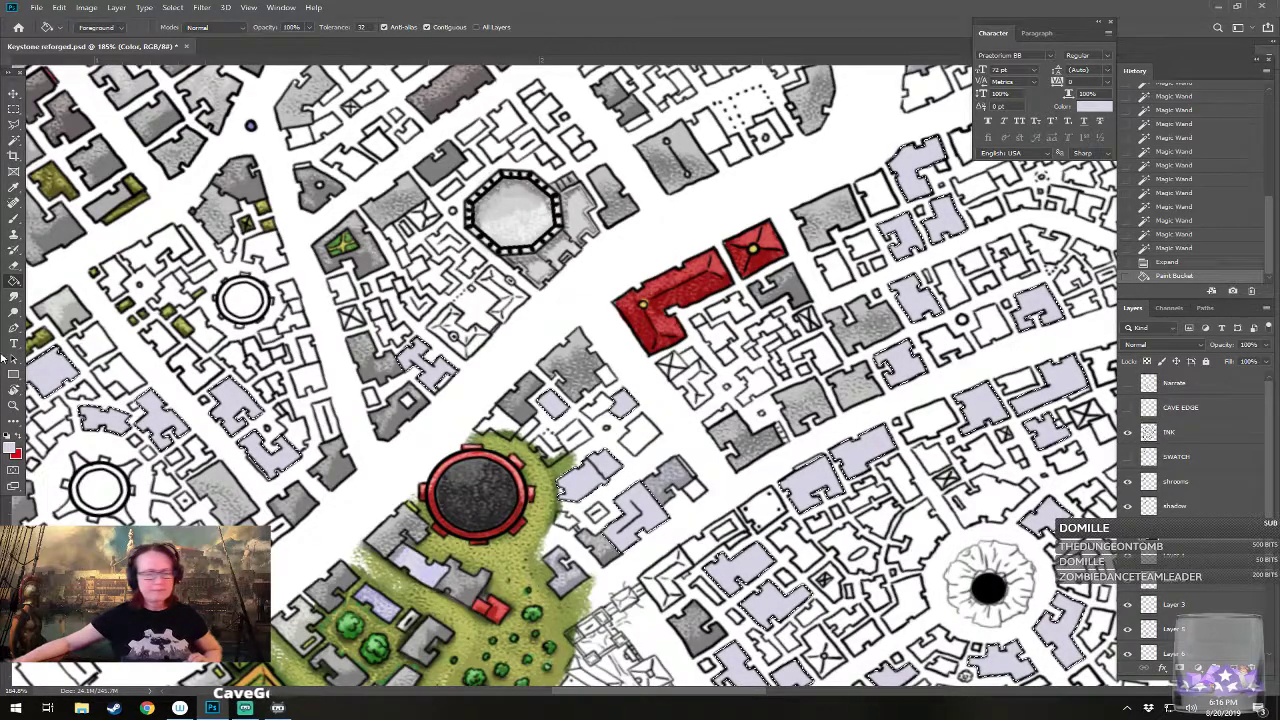
Step: Set the foreground colour to medium lavender and brush texture onto the selected roofs in the blocks around the crater
click(11, 451)
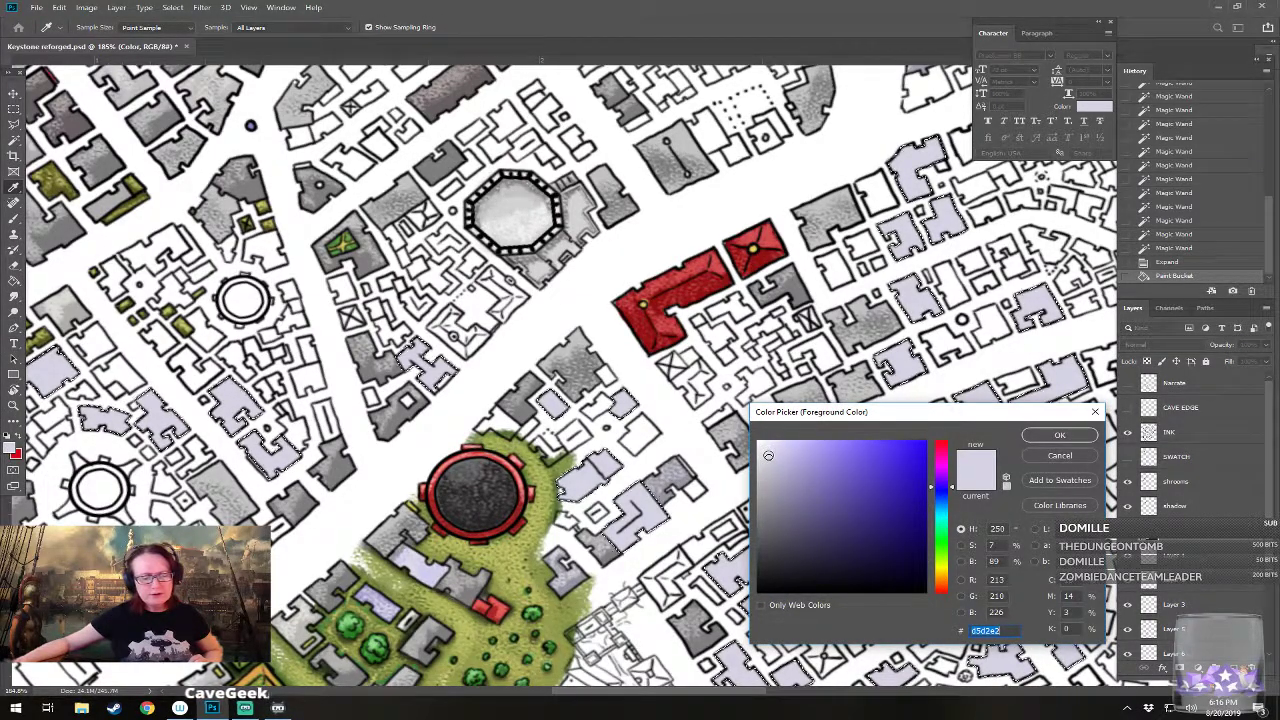
click(1059, 435)
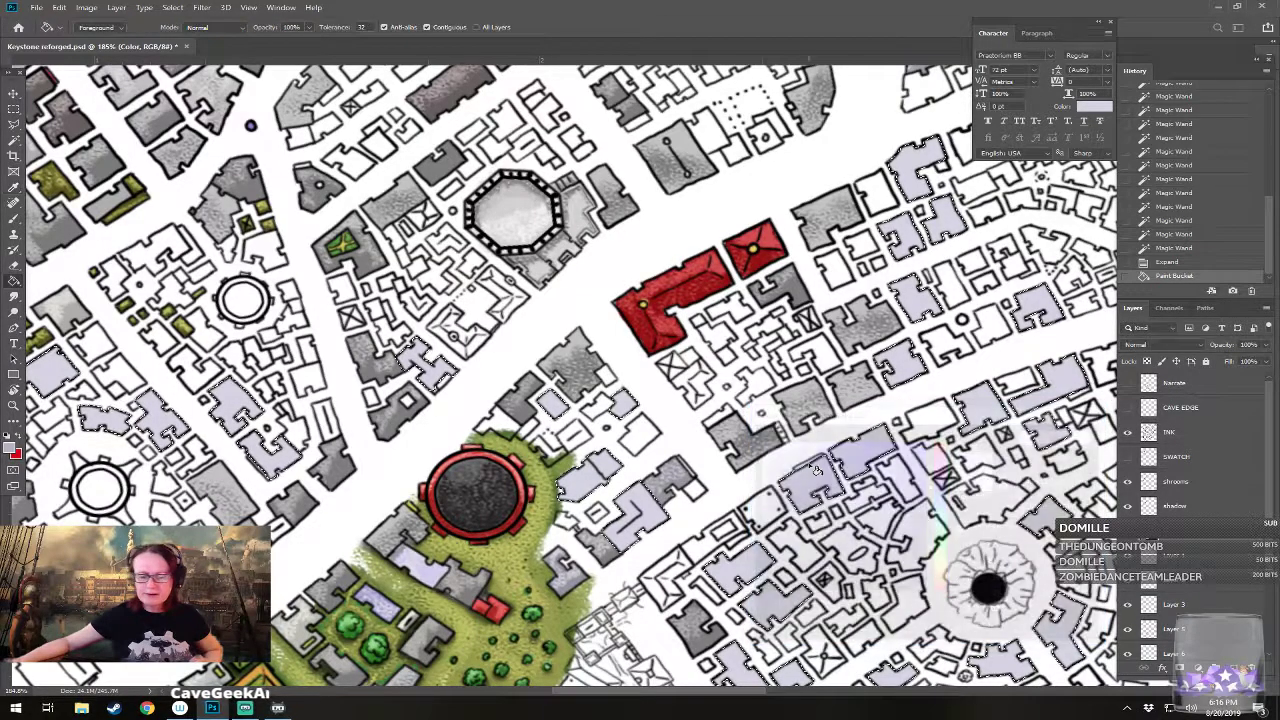
key(b)
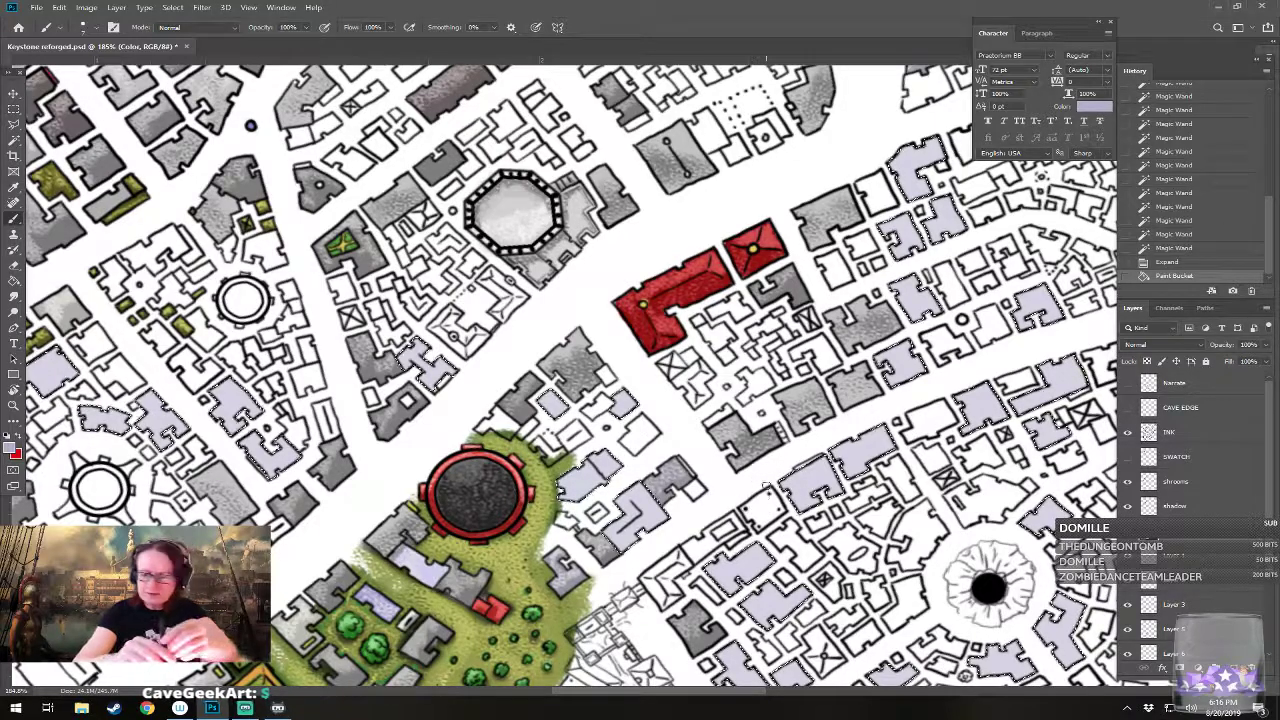
drag(834, 452, 747, 337)
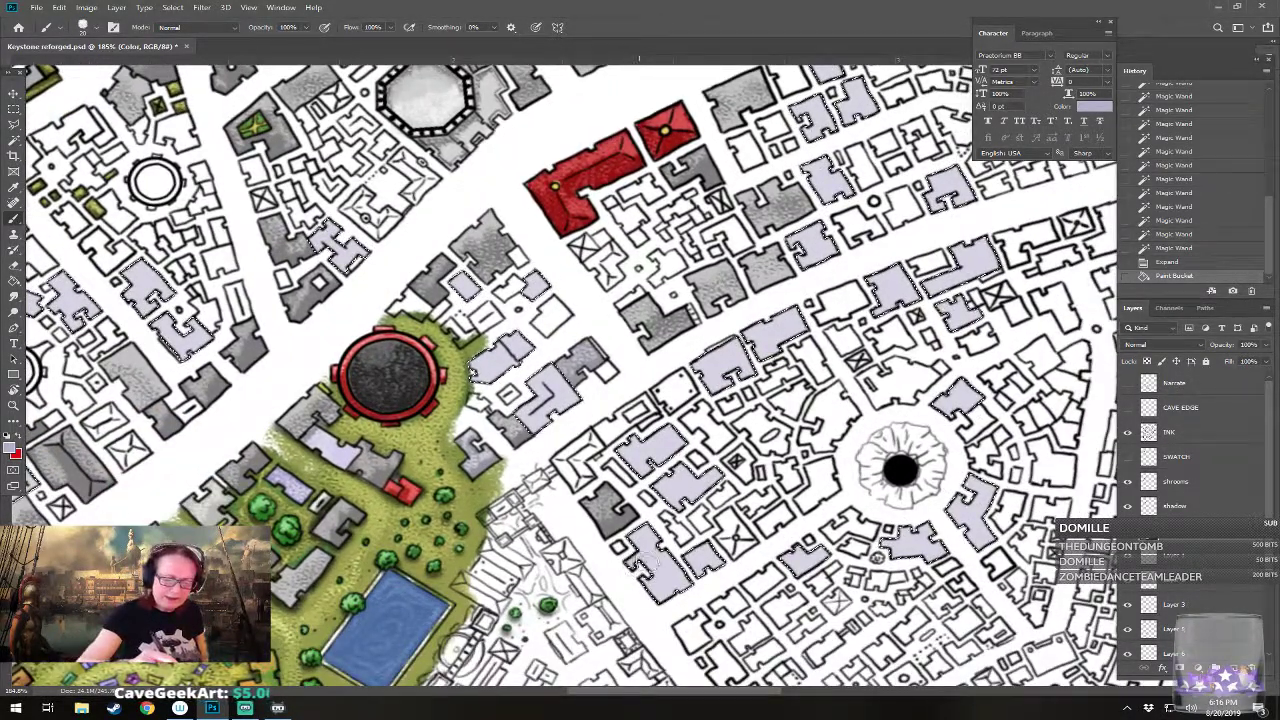
mouse_move(672, 580)
mouse_down()
mouse_move(686, 585)
mouse_move(712, 556)
mouse_up()
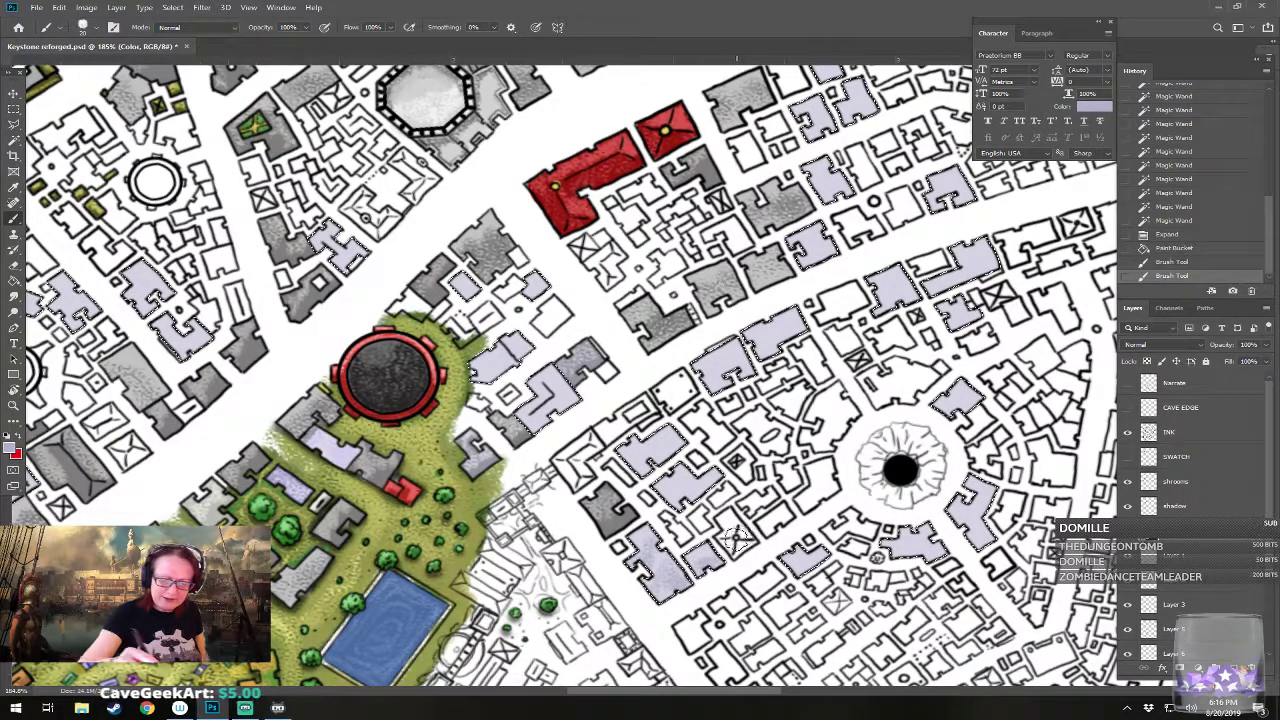
mouse_move(898, 530)
mouse_down()
mouse_move(953, 547)
mouse_move(956, 516)
mouse_move(981, 526)
mouse_move(984, 492)
mouse_up()
drag(940, 402, 972, 400)
mouse_move(706, 376)
mouse_down()
mouse_move(725, 352)
mouse_move(798, 328)
mouse_up()
mouse_move(644, 456)
mouse_down()
mouse_move(674, 442)
mouse_move(666, 458)
mouse_move(712, 482)
mouse_up()
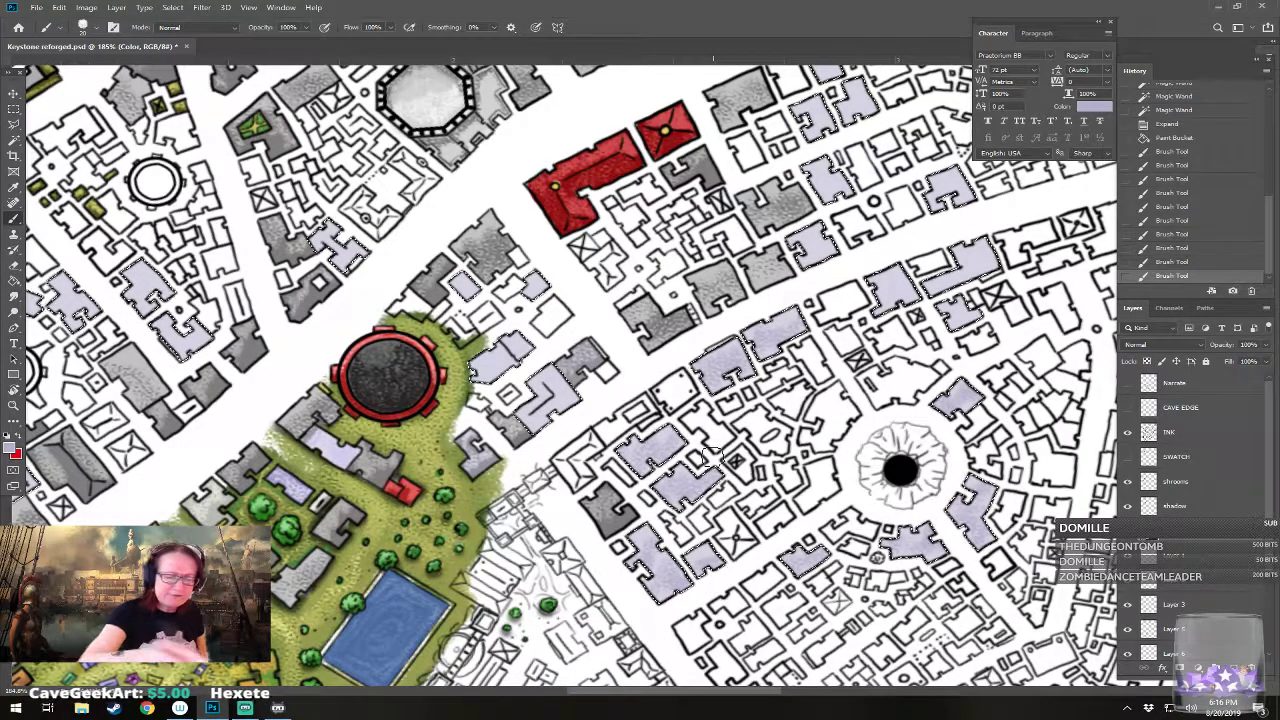
Step: Brush medium lavender texture onto the selected roofs beside the garden and in the blocks beyond the red buildings
mouse_move(528, 428)
mouse_down()
mouse_move(570, 398)
mouse_move(554, 373)
mouse_move(577, 401)
mouse_move(592, 490)
mouse_up()
drag(505, 490, 590, 440)
drag(482, 405, 518, 402)
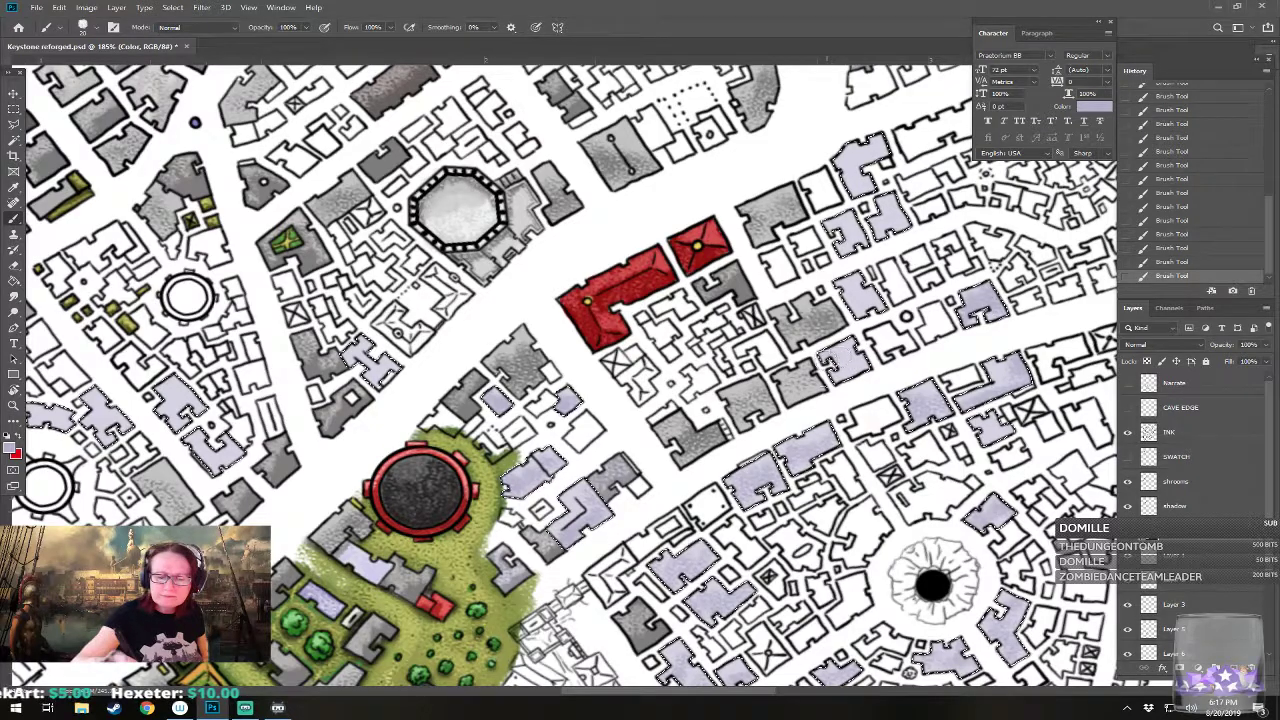
mouse_move(876, 300)
mouse_down()
mouse_move(860, 245)
mouse_move(835, 225)
mouse_move(905, 215)
mouse_move(913, 282)
mouse_move(800, 382)
mouse_up()
drag(738, 352, 792, 336)
Step: Brush medium lavender texture onto the selected roofs in the blocks around the ringed plazas across the road from the garden
mouse_move(866, 616)
mouse_down()
mouse_move(992, 619)
mouse_move(1086, 576)
mouse_up()
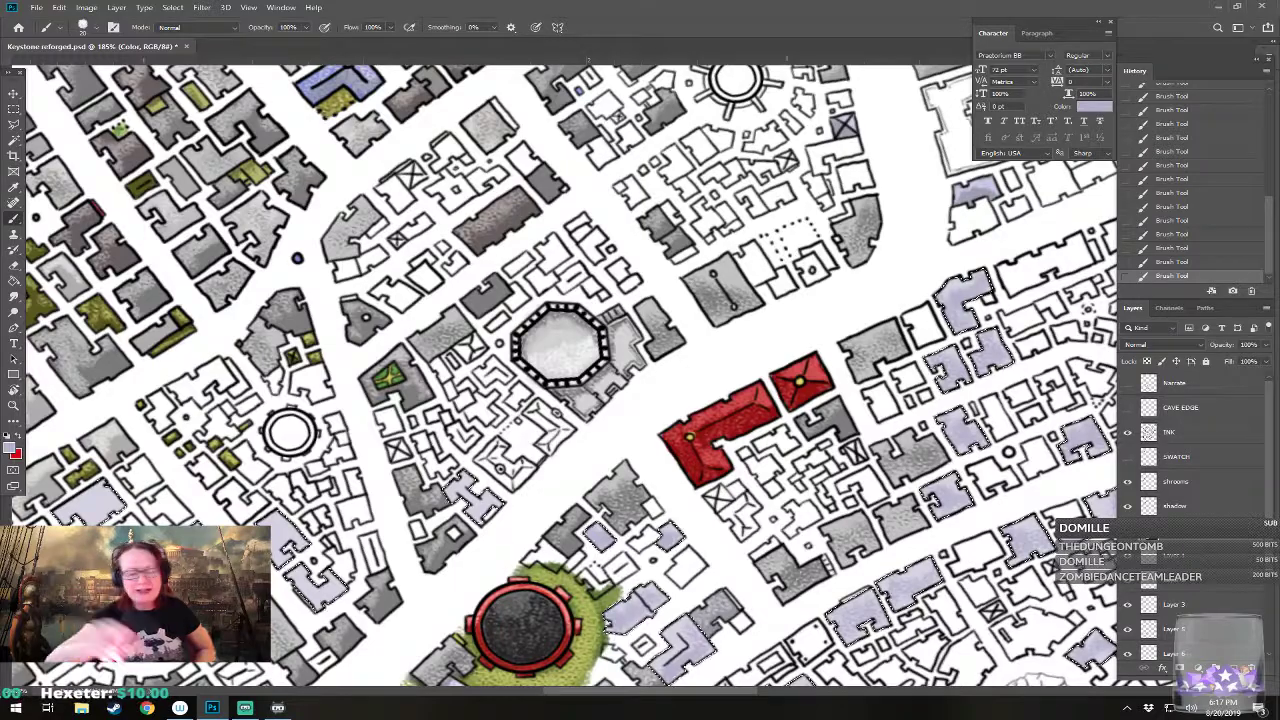
drag(600, 400, 715, 315)
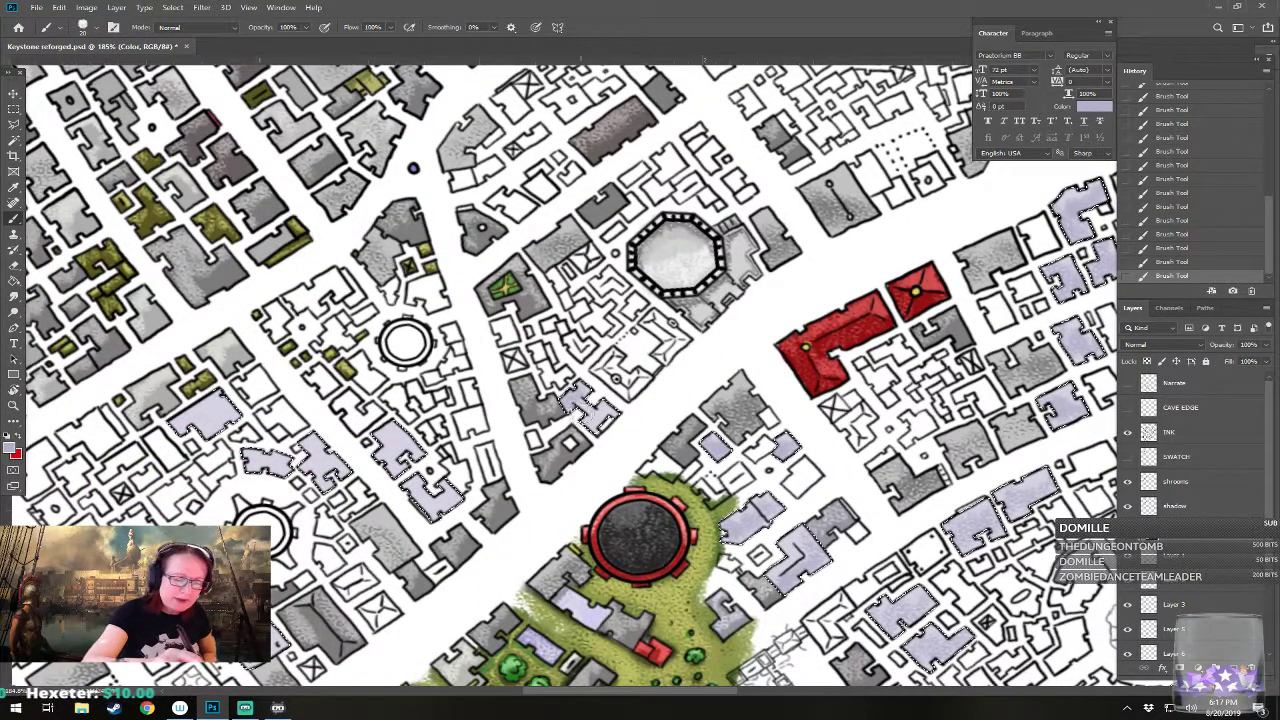
mouse_move(405, 470)
mouse_down()
mouse_move(440, 505)
mouse_move(452, 500)
mouse_move(395, 438)
mouse_move(390, 455)
mouse_move(425, 456)
mouse_move(655, 361)
mouse_up()
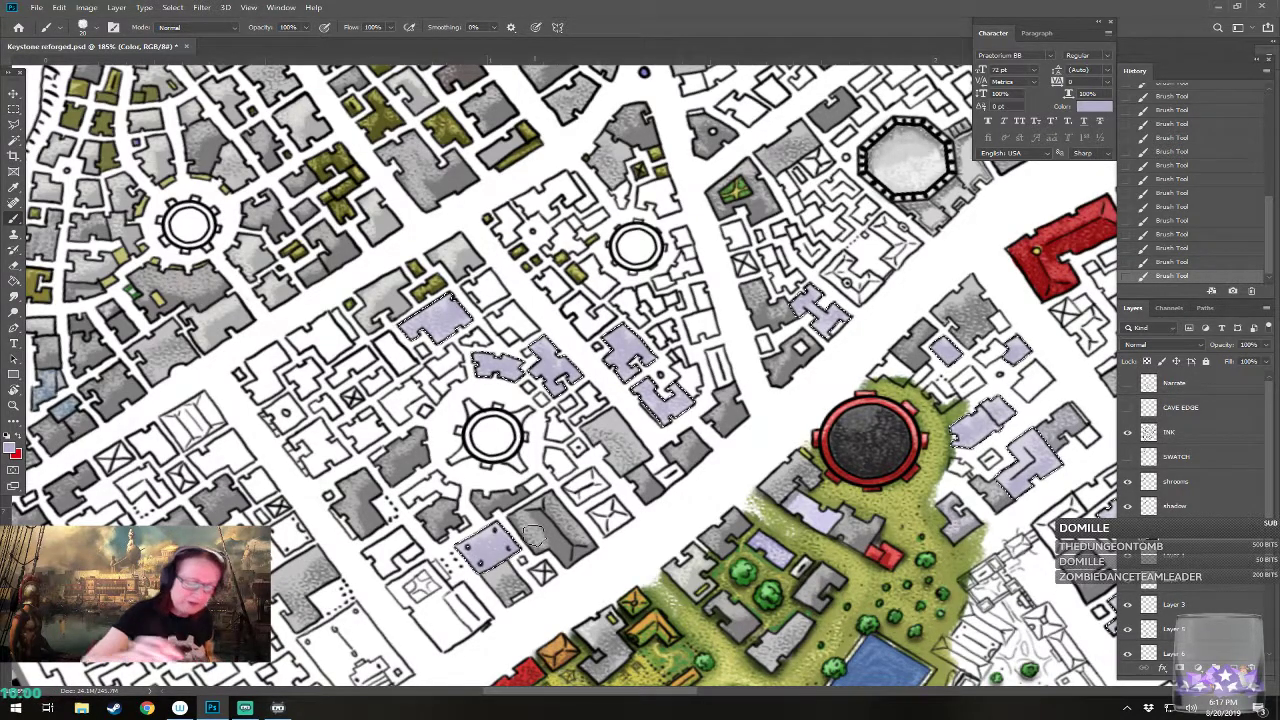
Step: Set the foreground colour to a darker greyish purple and shade the edges of the selected lavender roofs
click(13, 450)
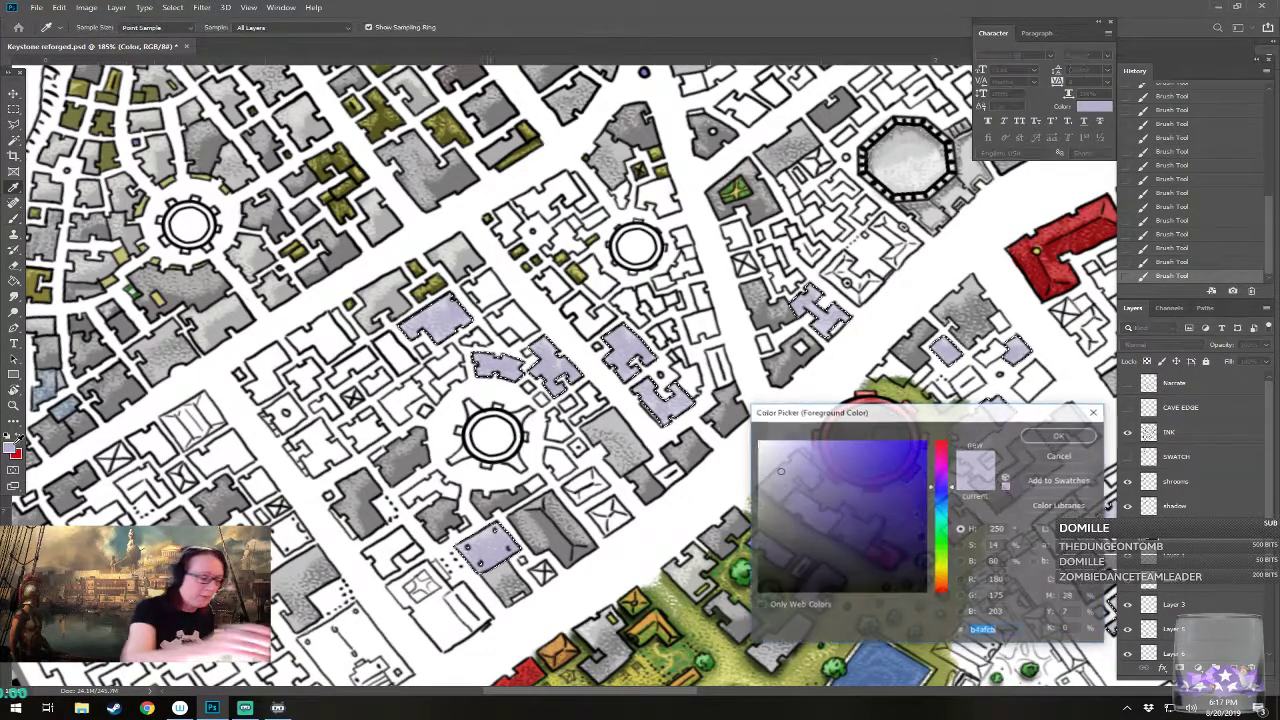
click(1057, 436)
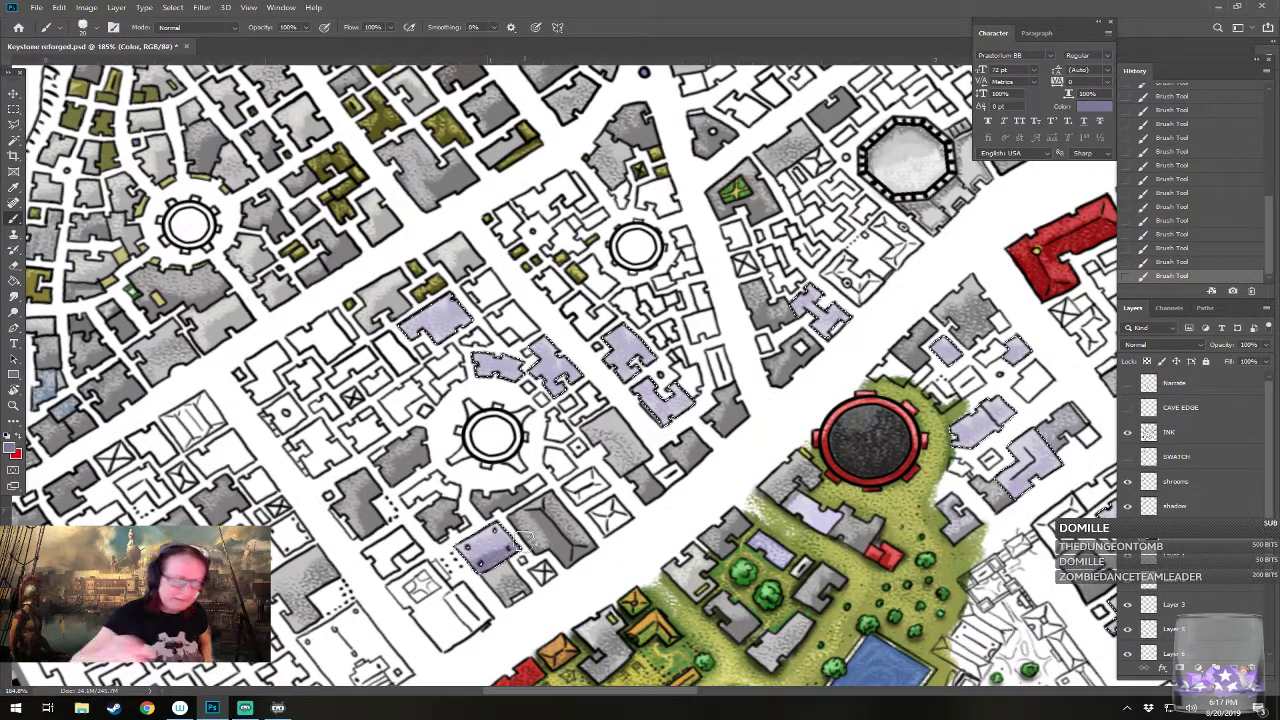
drag(521, 540, 273, 445)
drag(400, 300, 275, 445)
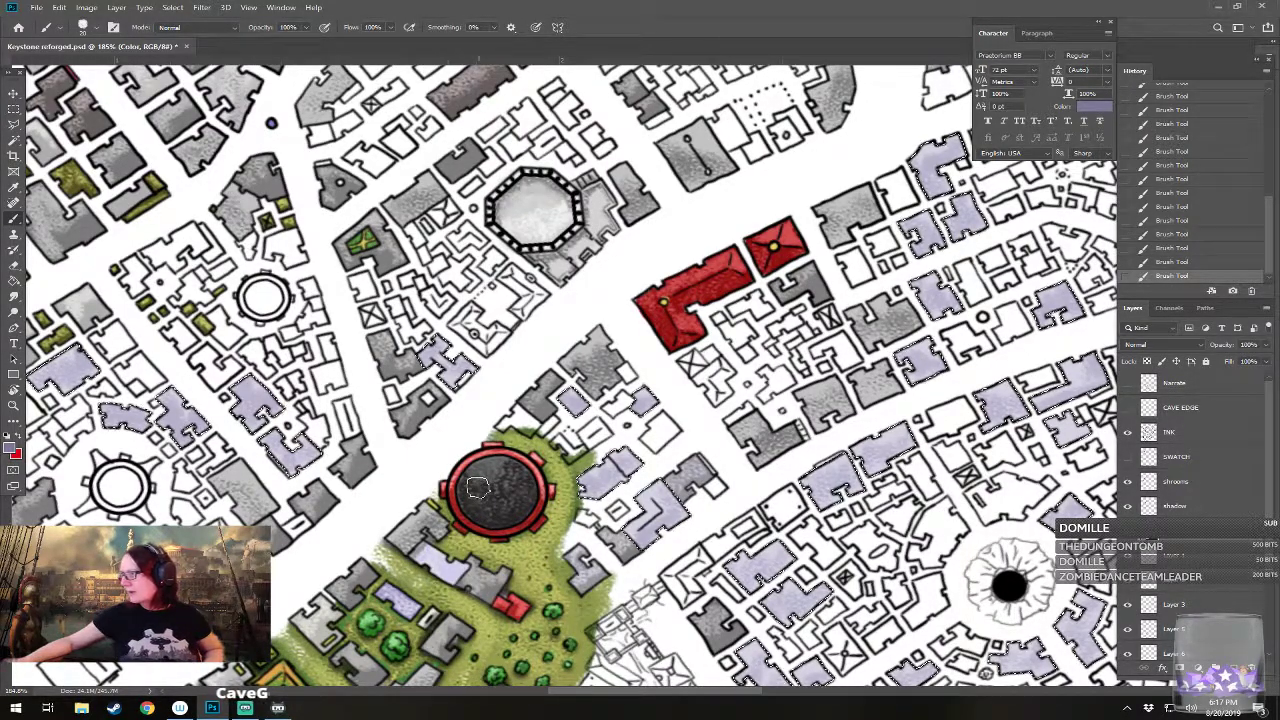
Step: Switch to the Rectangular Marquee tool and deselect the lavender buildings
right_click(13, 108)
click(70, 109)
key(ctrl+d)
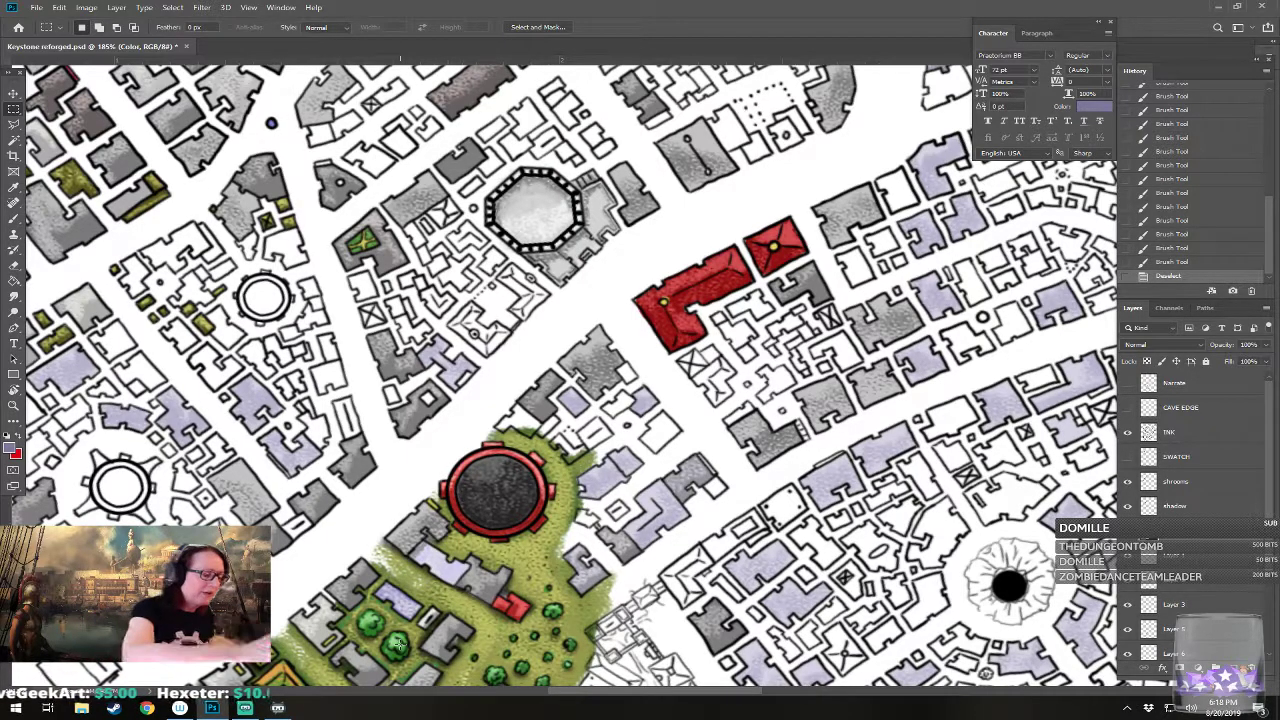
Step: Try the paler lavender foreground colours #b4afcd and #d7d4e5
click(12, 448)
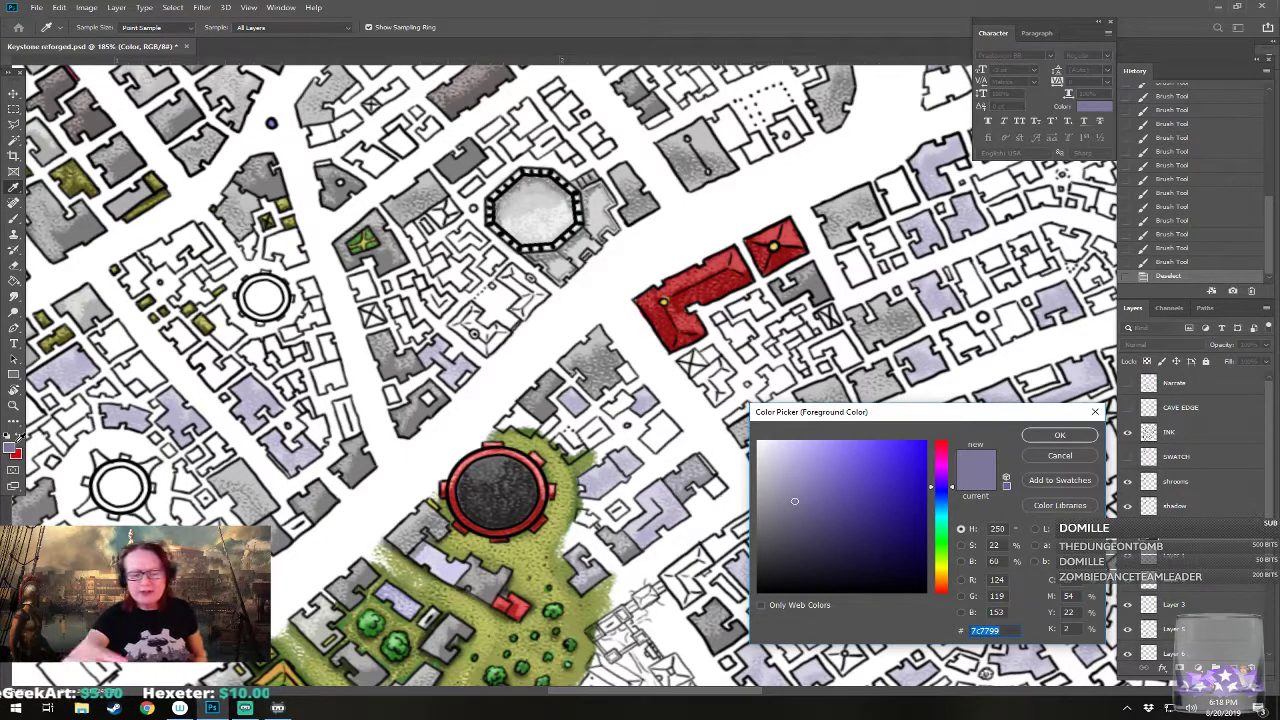
click(779, 468)
click(1060, 435)
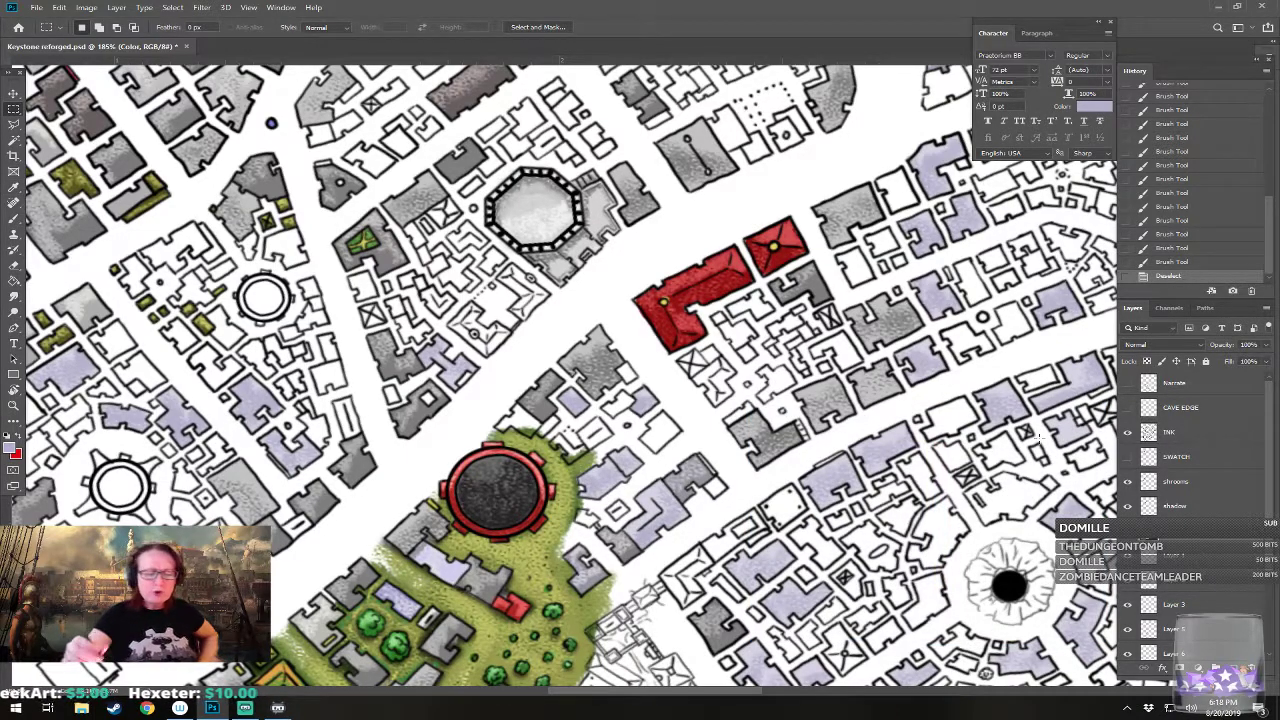
click(14, 450)
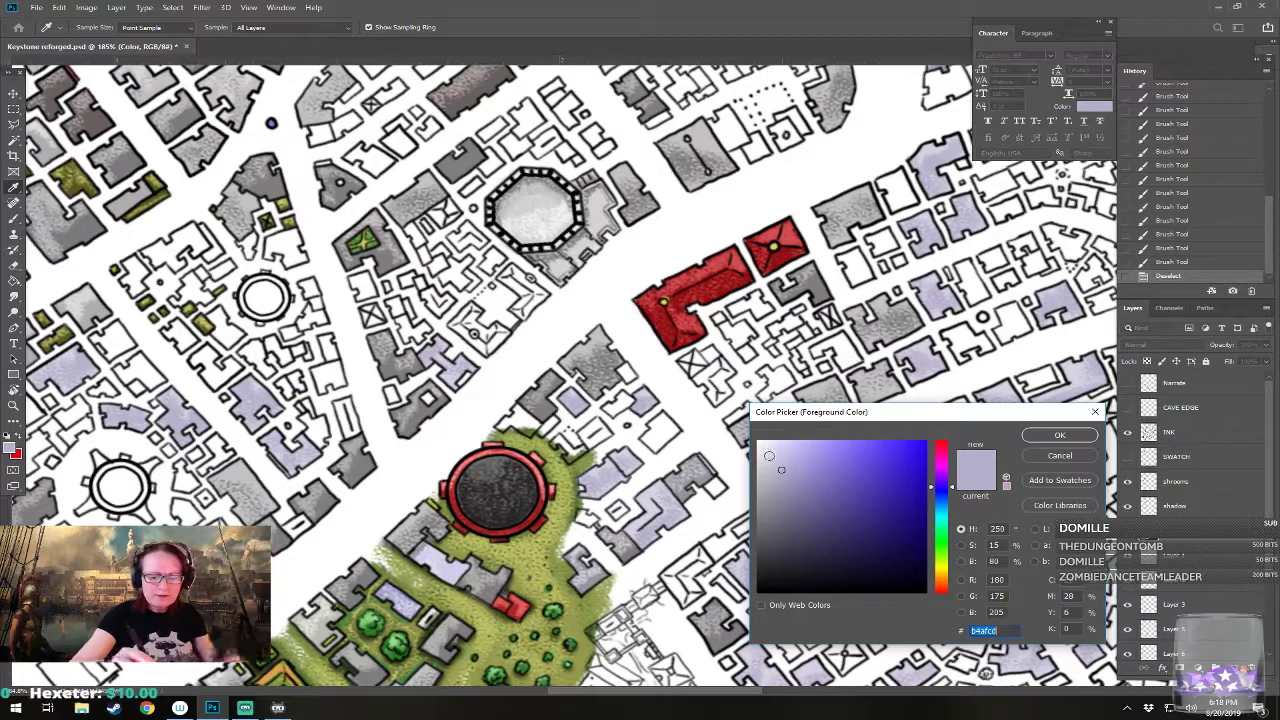
click(1054, 438)
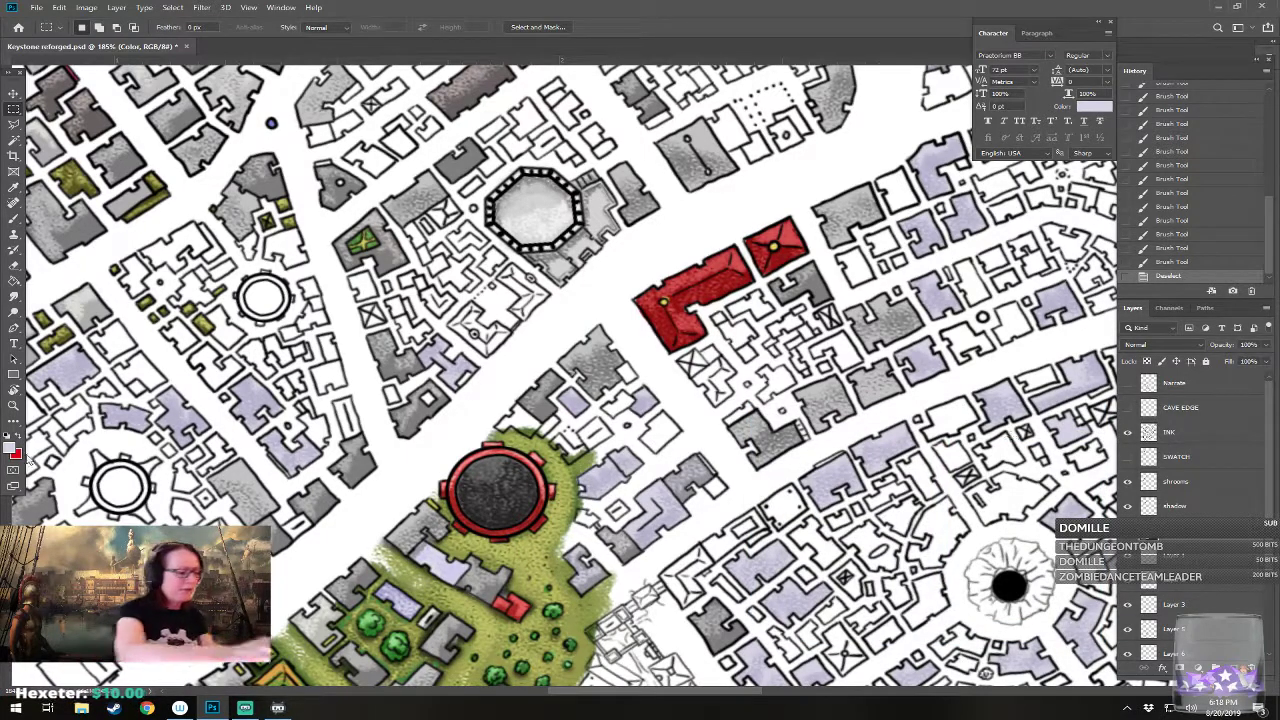
Step: Set the foreground colour to light grey and brush it onto the small white roofs among the lavender and grey buildings beside the red-ringed dome
click(10, 450)
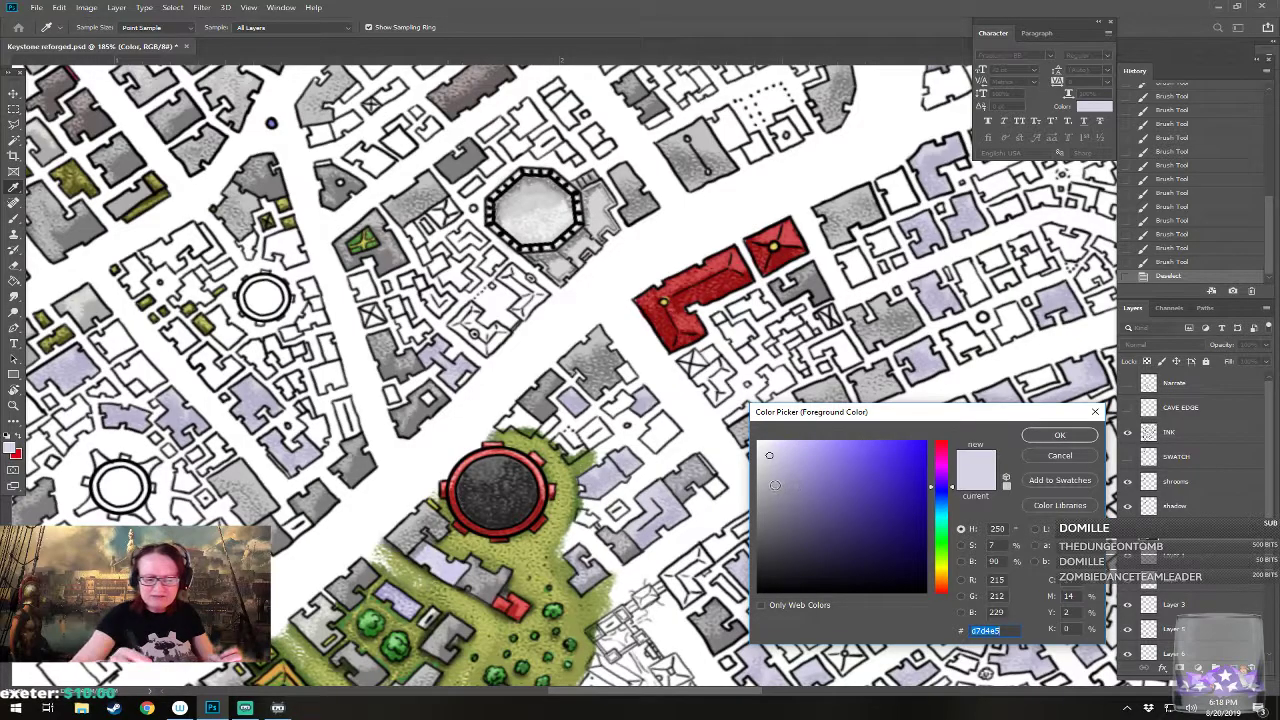
click(1059, 435)
scroll(593, 379, up, 2)
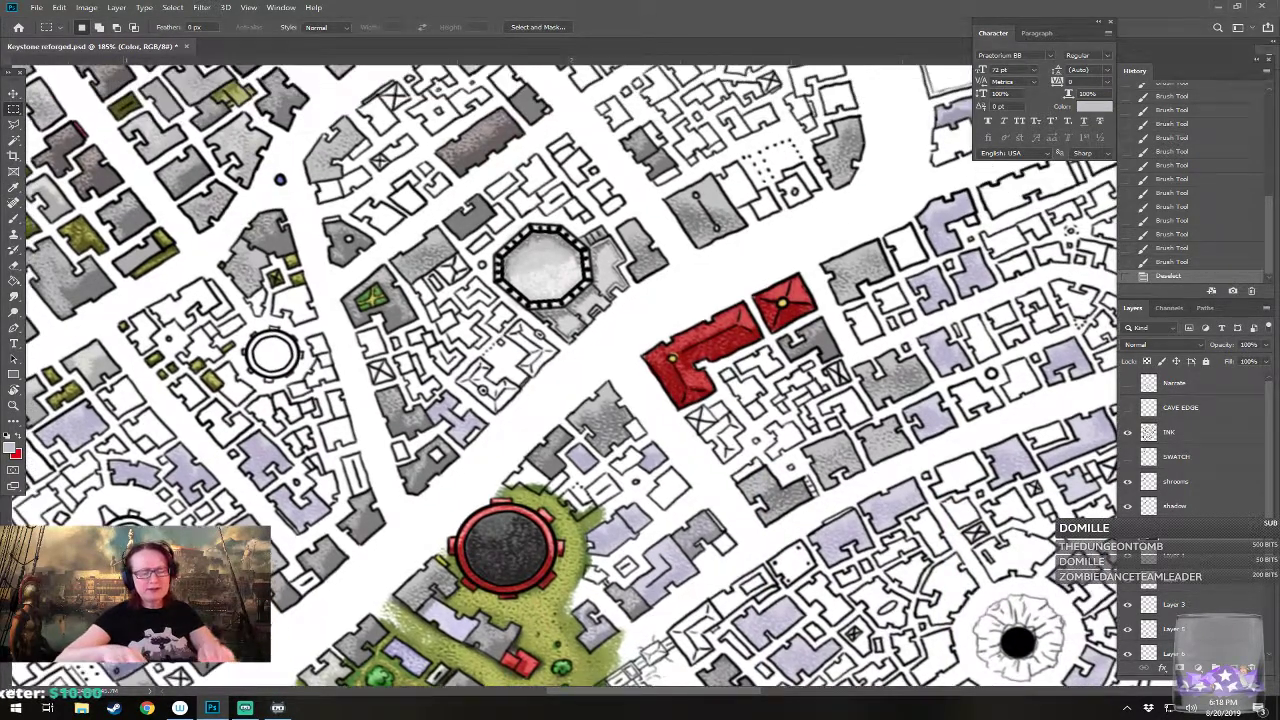
scroll(627, 680, up, 3)
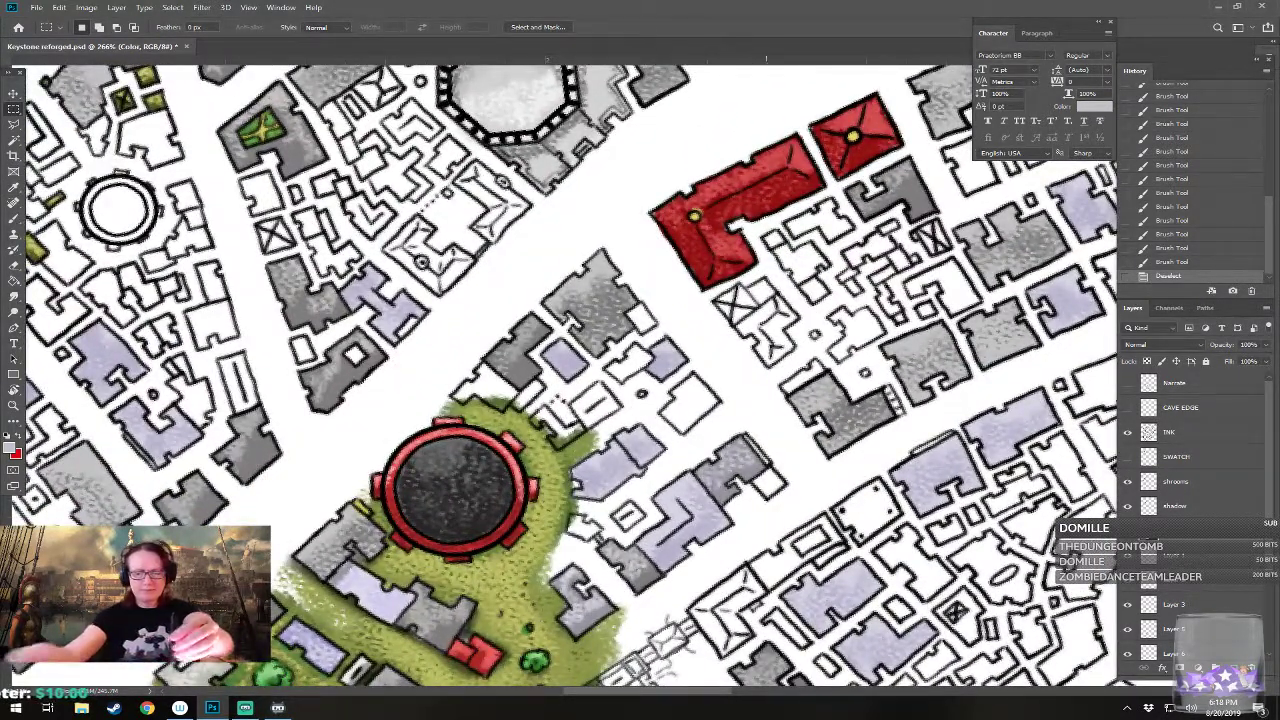
key(b)
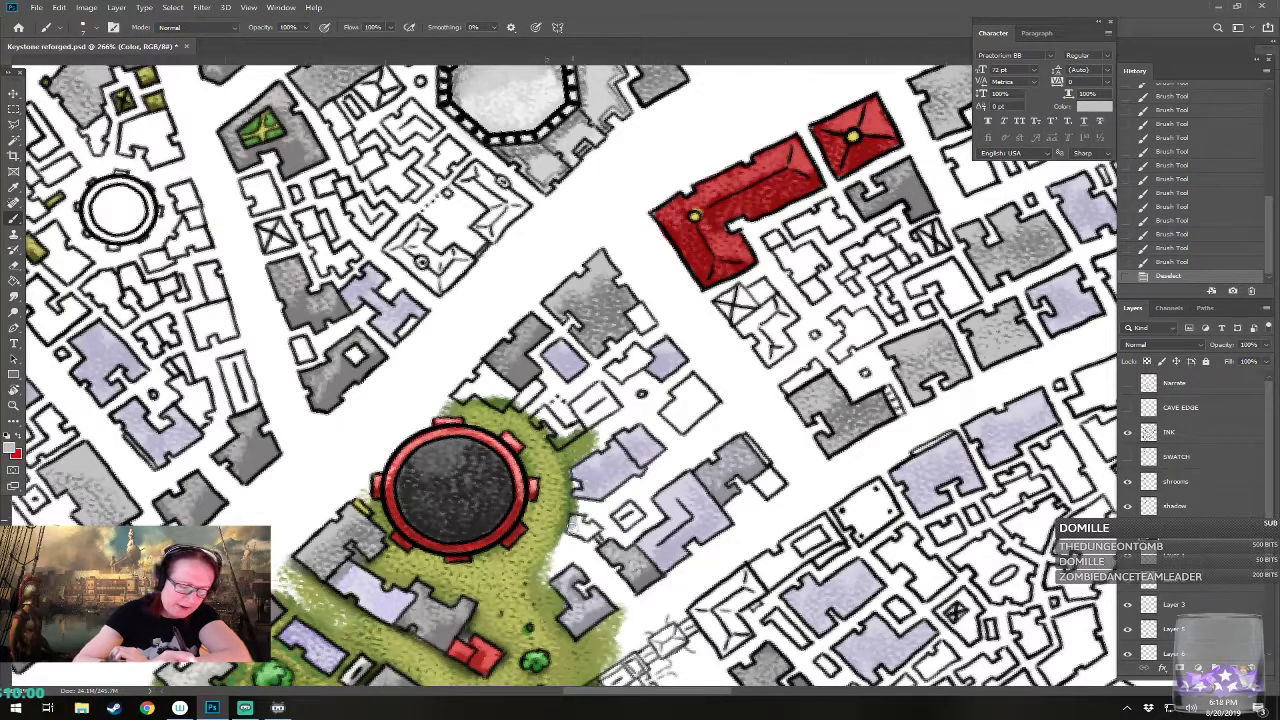
drag(572, 522, 576, 524)
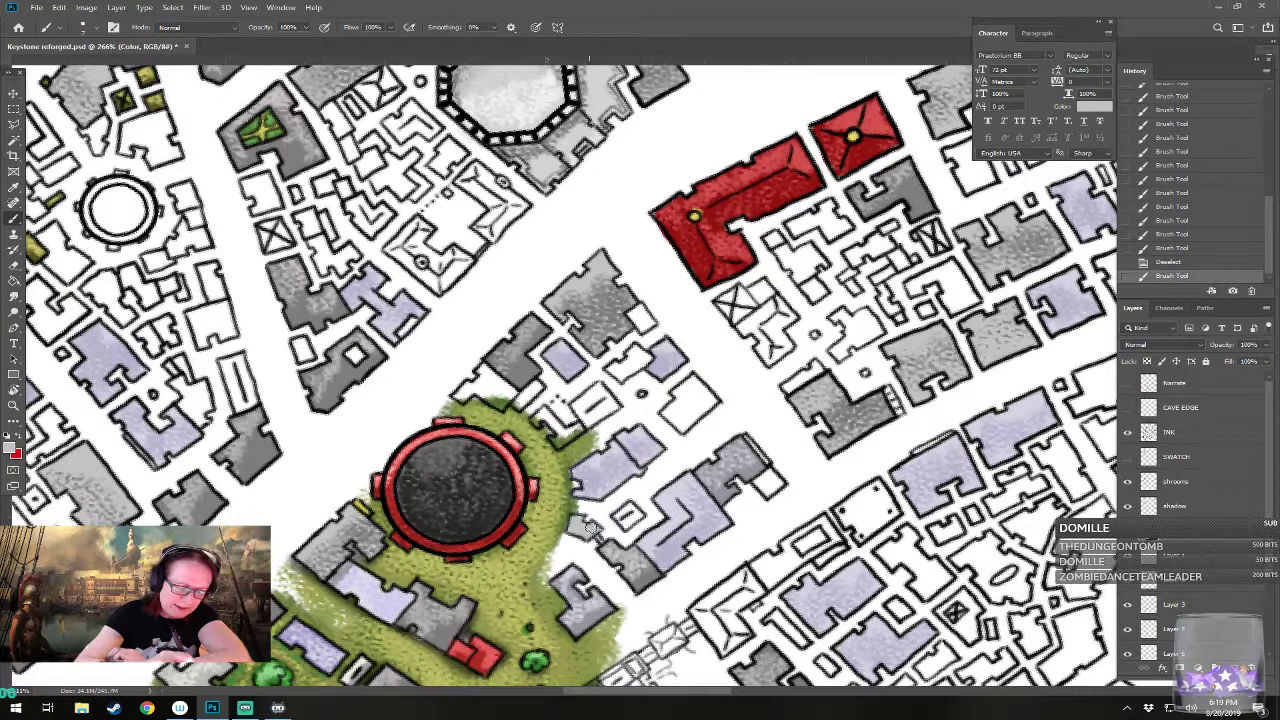
drag(578, 524, 637, 507)
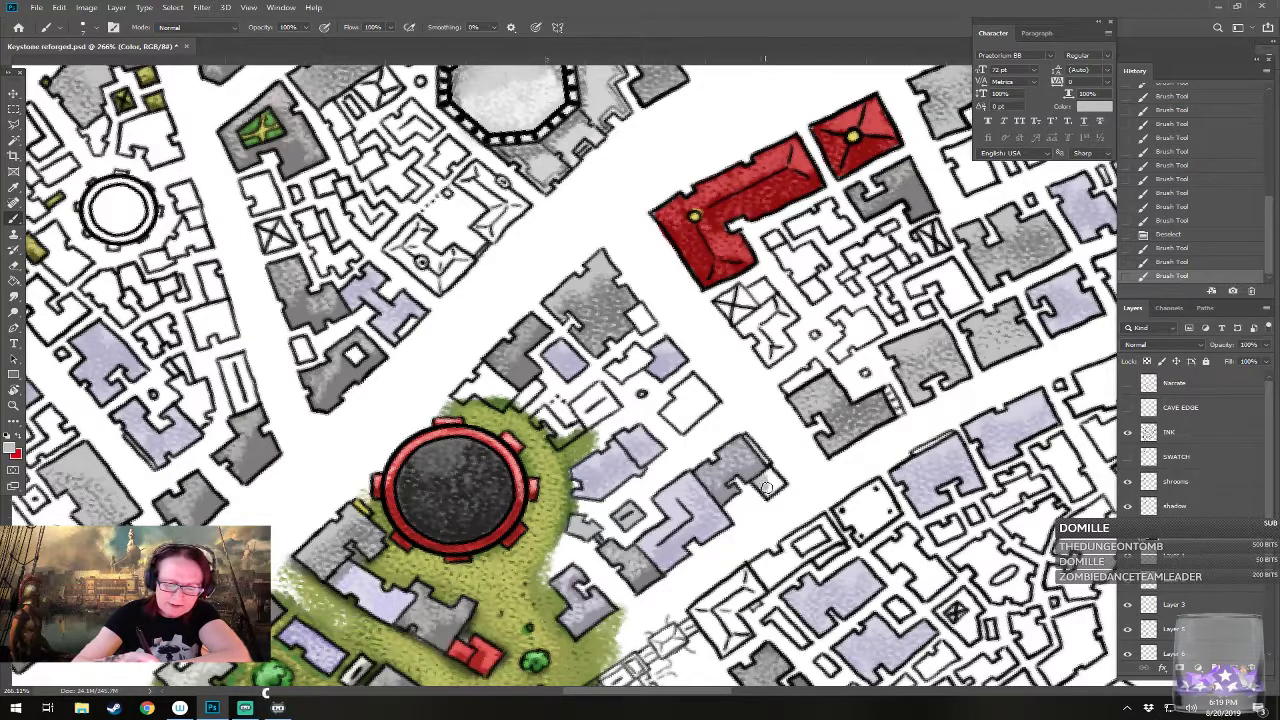
drag(776, 484, 766, 466)
Step: Brush the same light grey onto the small roofs at the garden's upper edge and around the large grey building beyond it
drag(536, 421, 580, 429)
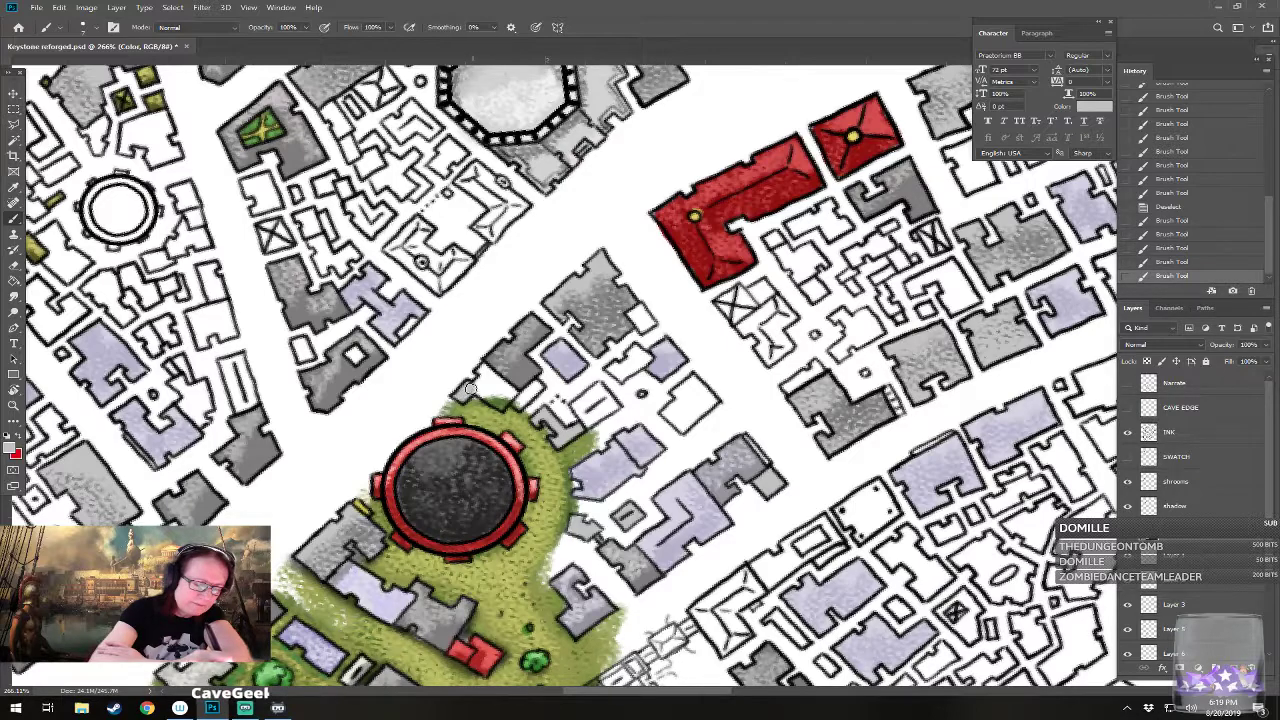
mouse_move(482, 378)
mouse_down()
mouse_move(497, 380)
mouse_move(484, 400)
mouse_move(508, 386)
mouse_move(509, 398)
mouse_move(519, 378)
mouse_up()
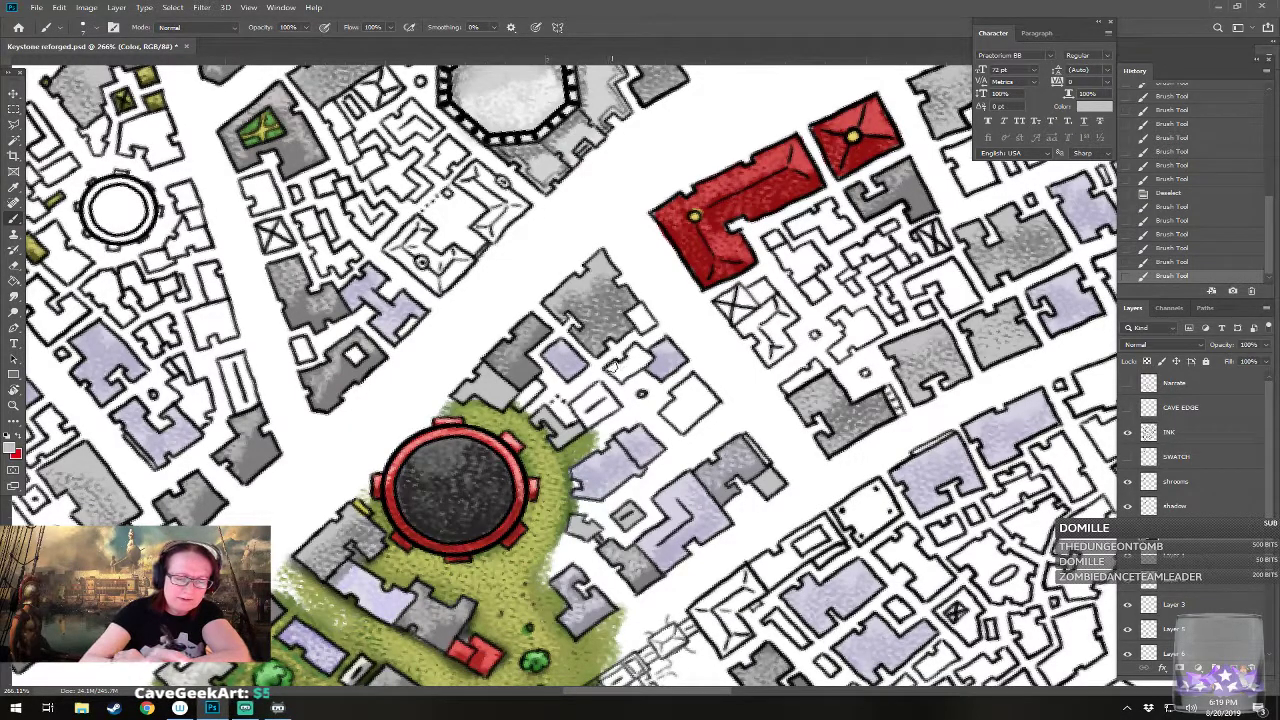
mouse_move(614, 372)
mouse_down()
mouse_move(647, 361)
mouse_move(622, 376)
mouse_move(659, 351)
mouse_move(646, 312)
mouse_up()
Step: Set the foreground colour to very pale lavender #e4e3ec and brush highlights onto the light grey roofs near the red-ringed dome
click(13, 452)
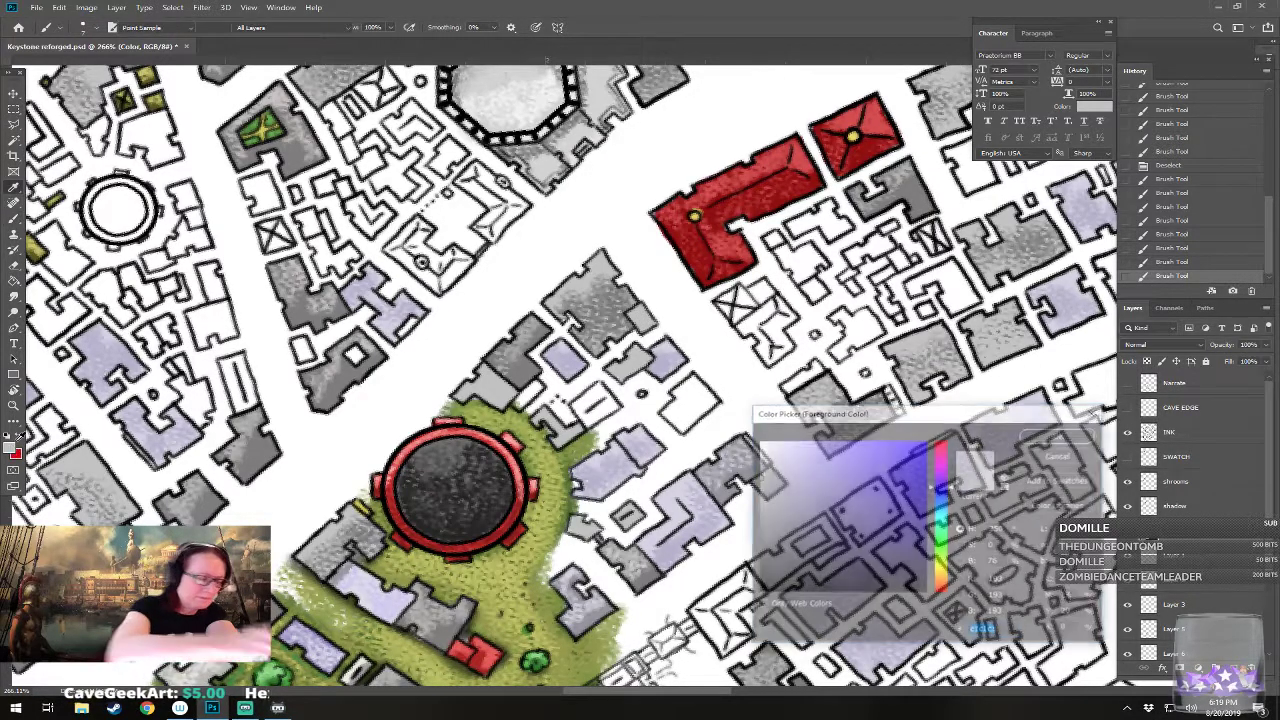
click(1050, 437)
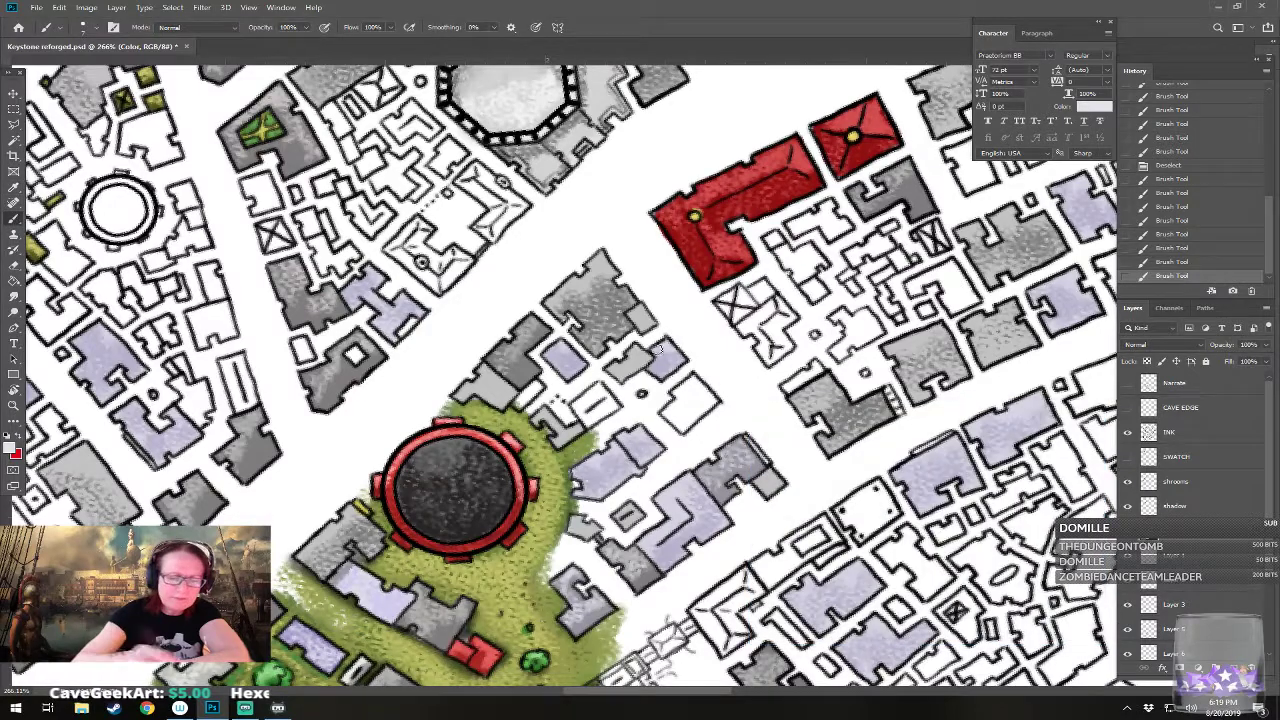
drag(635, 312, 640, 309)
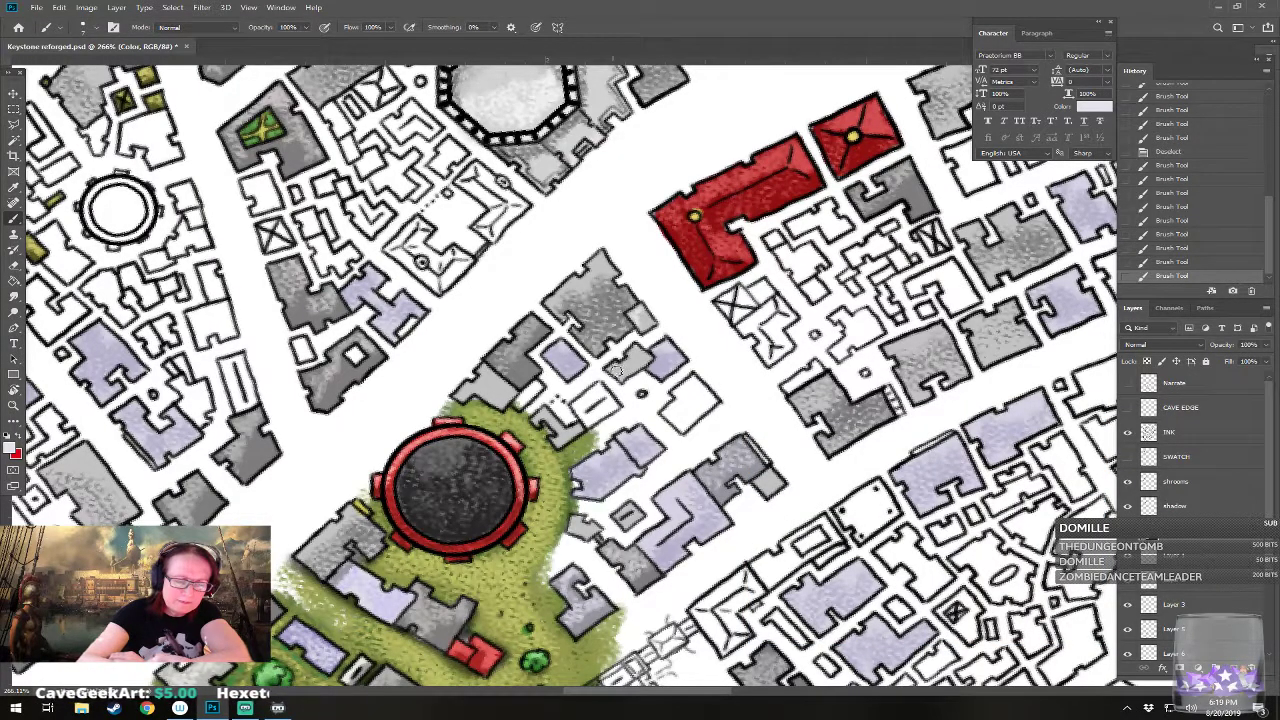
drag(625, 368, 634, 357)
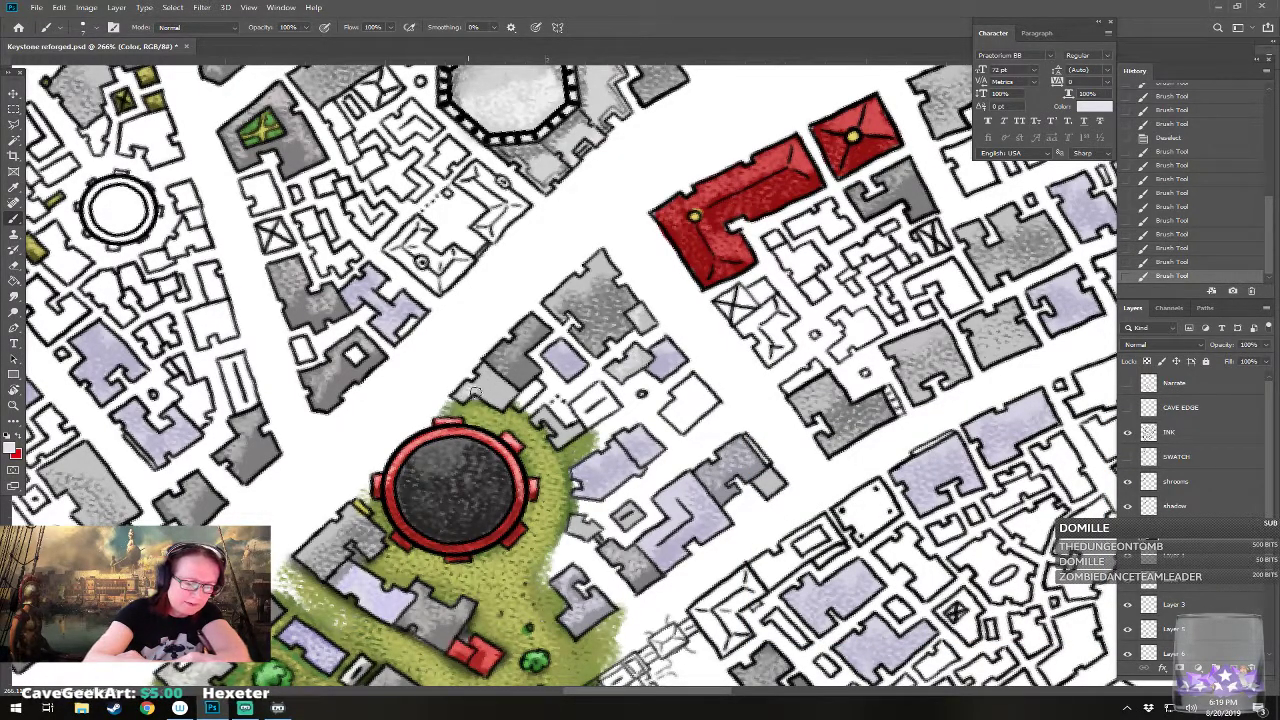
click(508, 393)
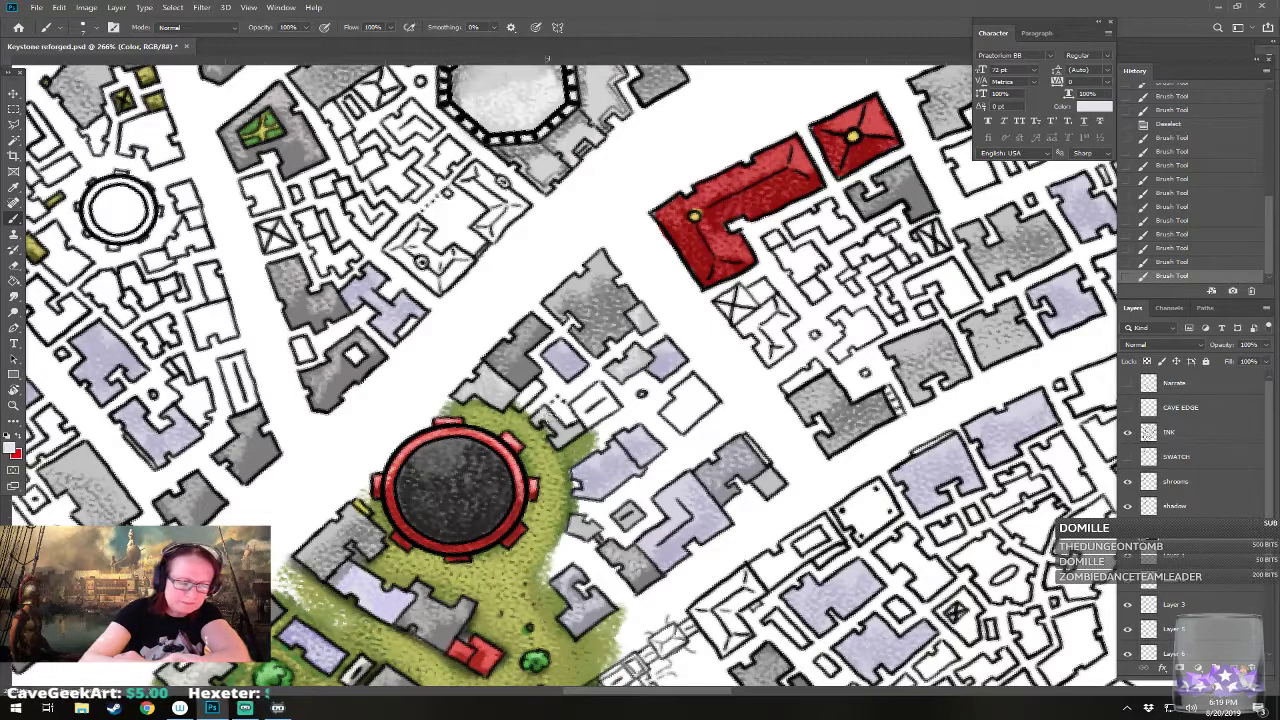
click(616, 496)
click(624, 506)
click(567, 526)
click(730, 473)
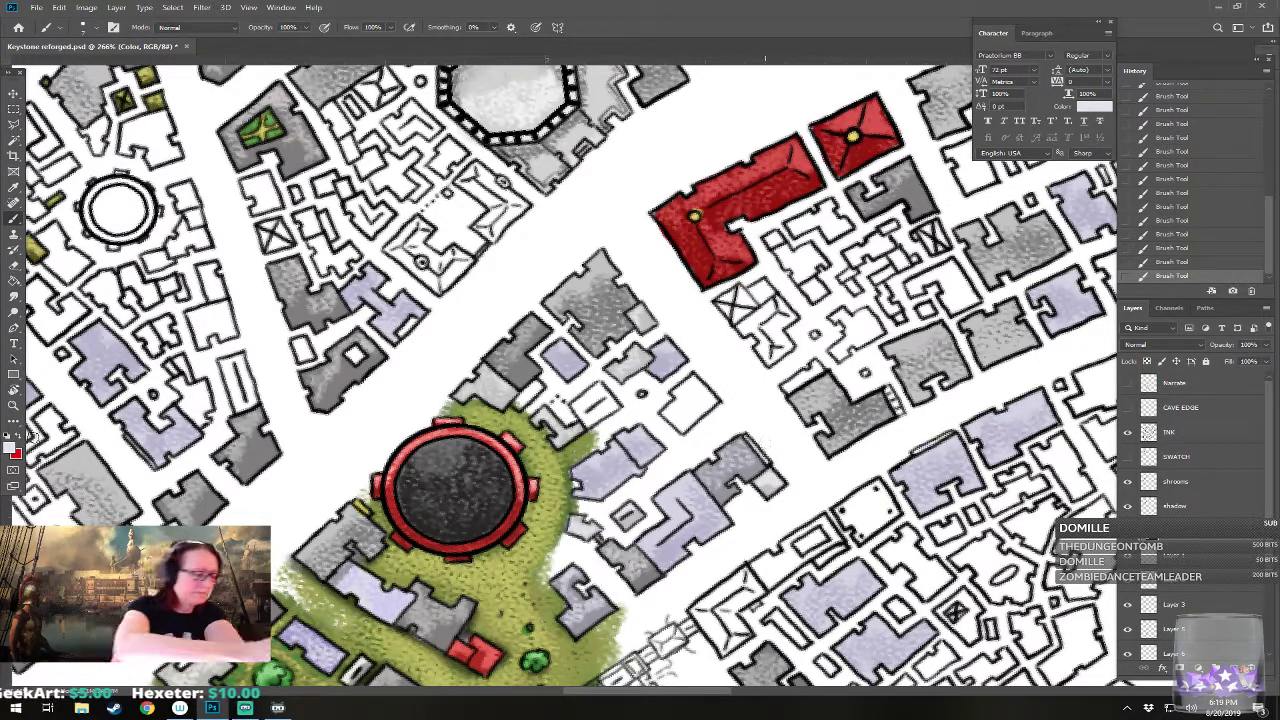
Step: Swap the foreground and background colours and brush a red strip along the outer edge of the grey roof across from the dome
click(13, 451)
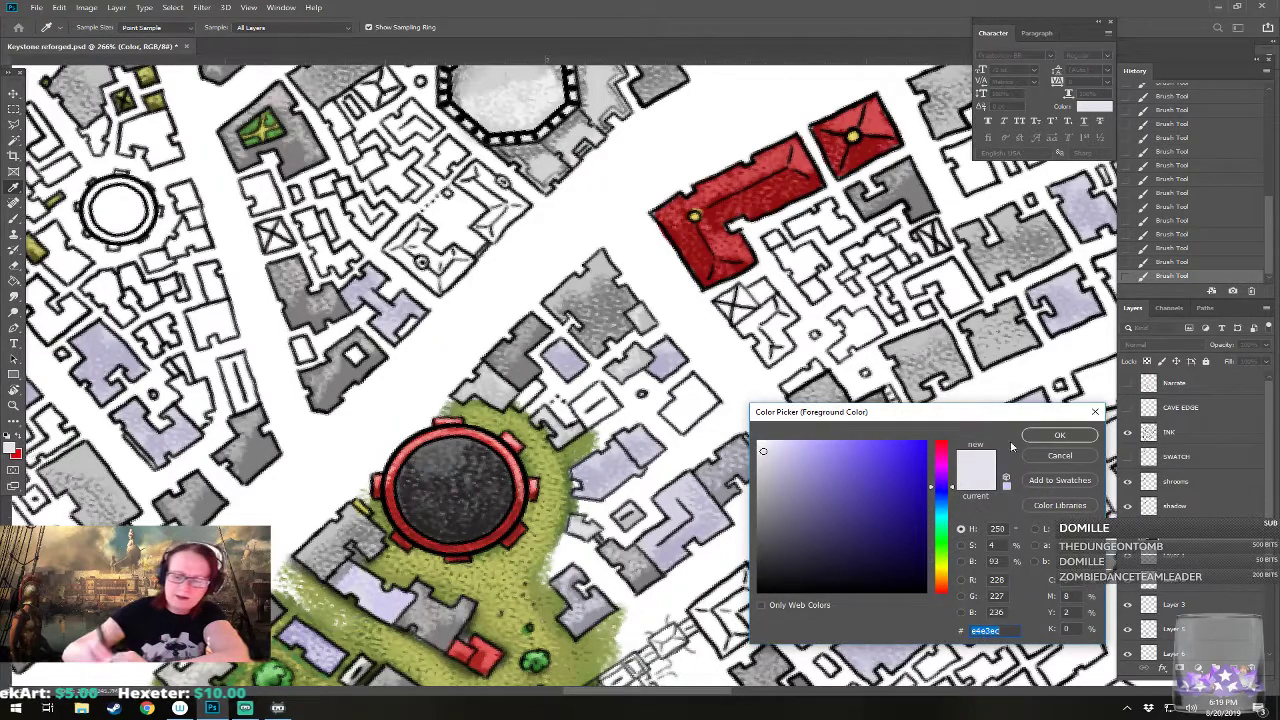
click(1041, 456)
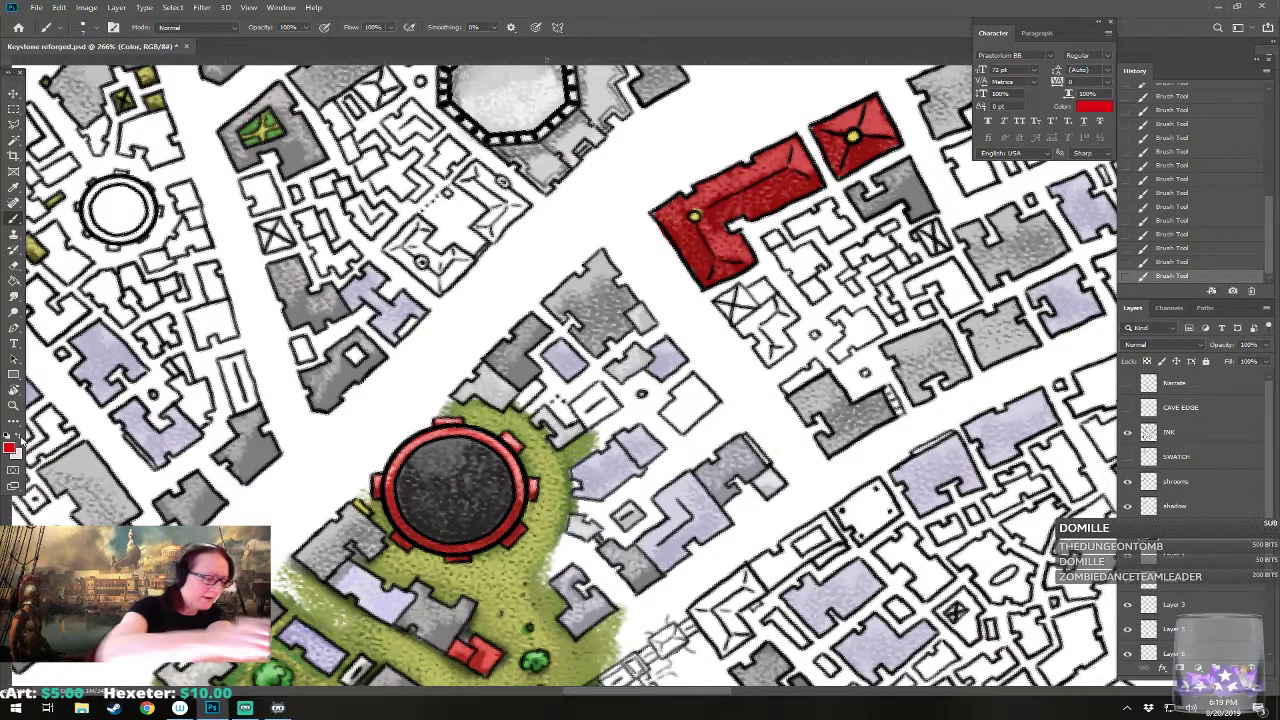
drag(744, 436, 768, 460)
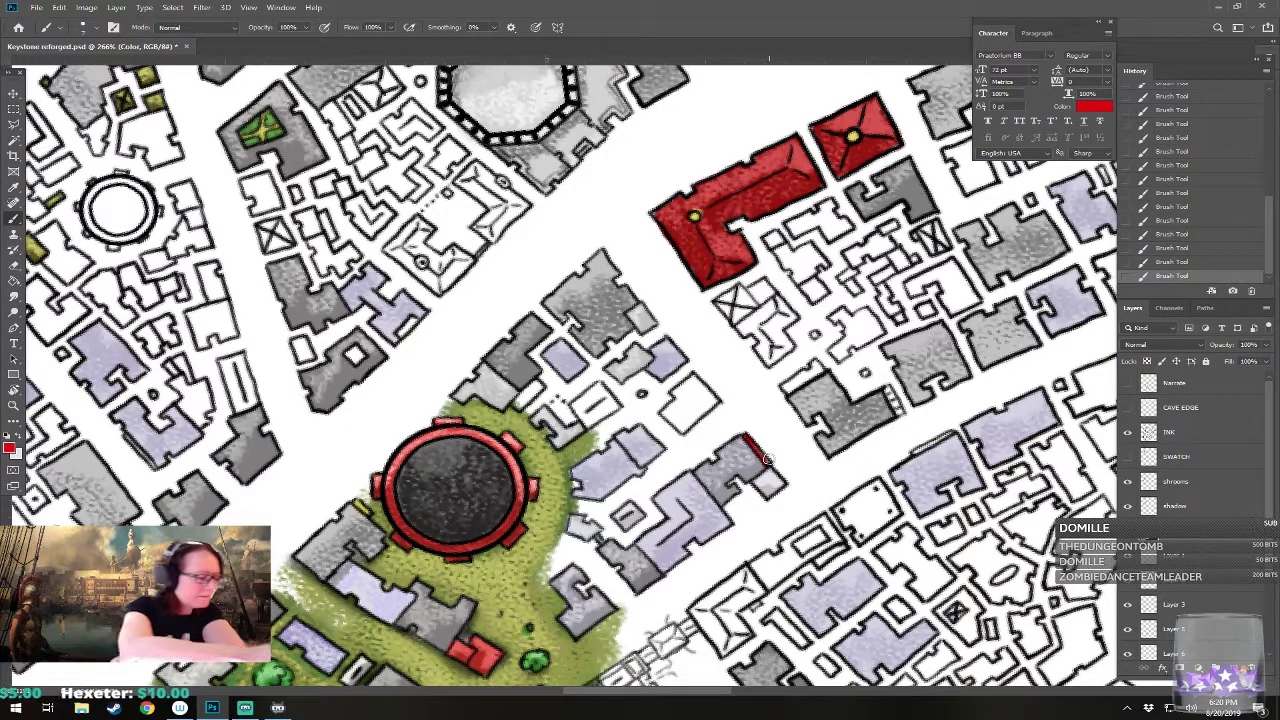
Step: Reset the default colours, set the foreground colour to light blue and paint the small round structures in the blocks near the red buildings
key(d)
click(13, 447)
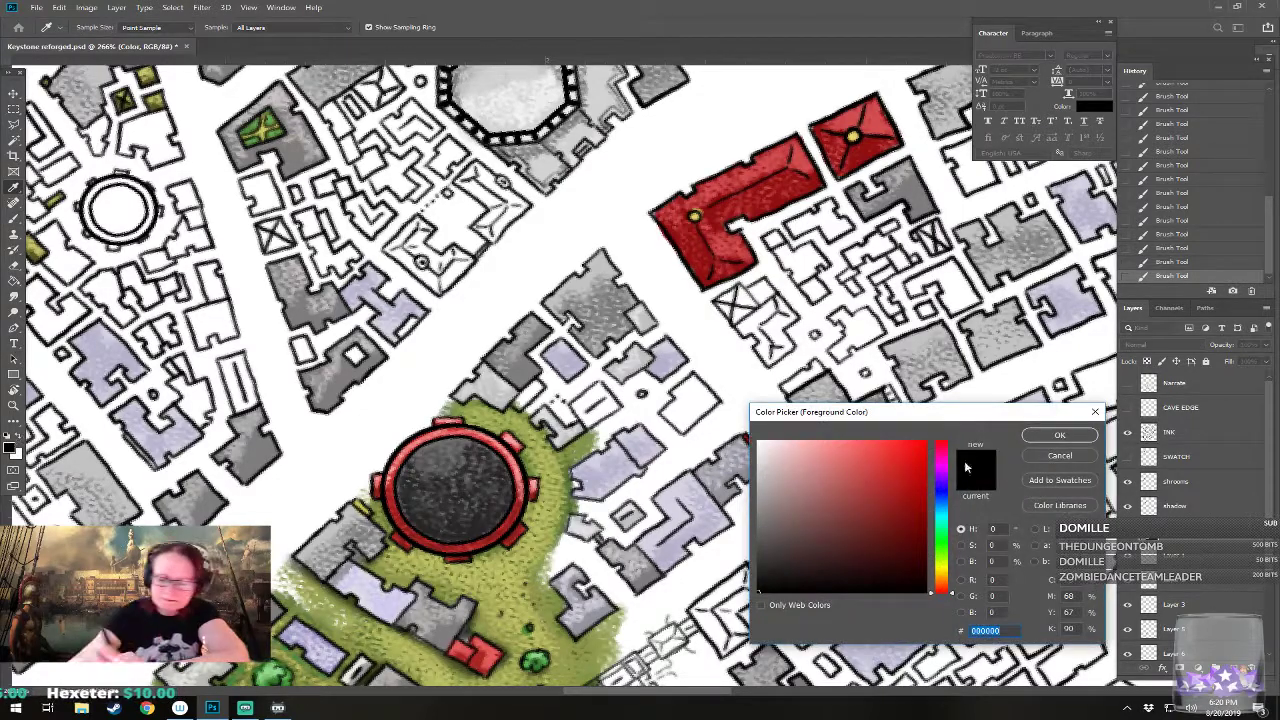
click(941, 485)
click(840, 470)
drag(940, 488, 940, 496)
click(816, 455)
click(1056, 436)
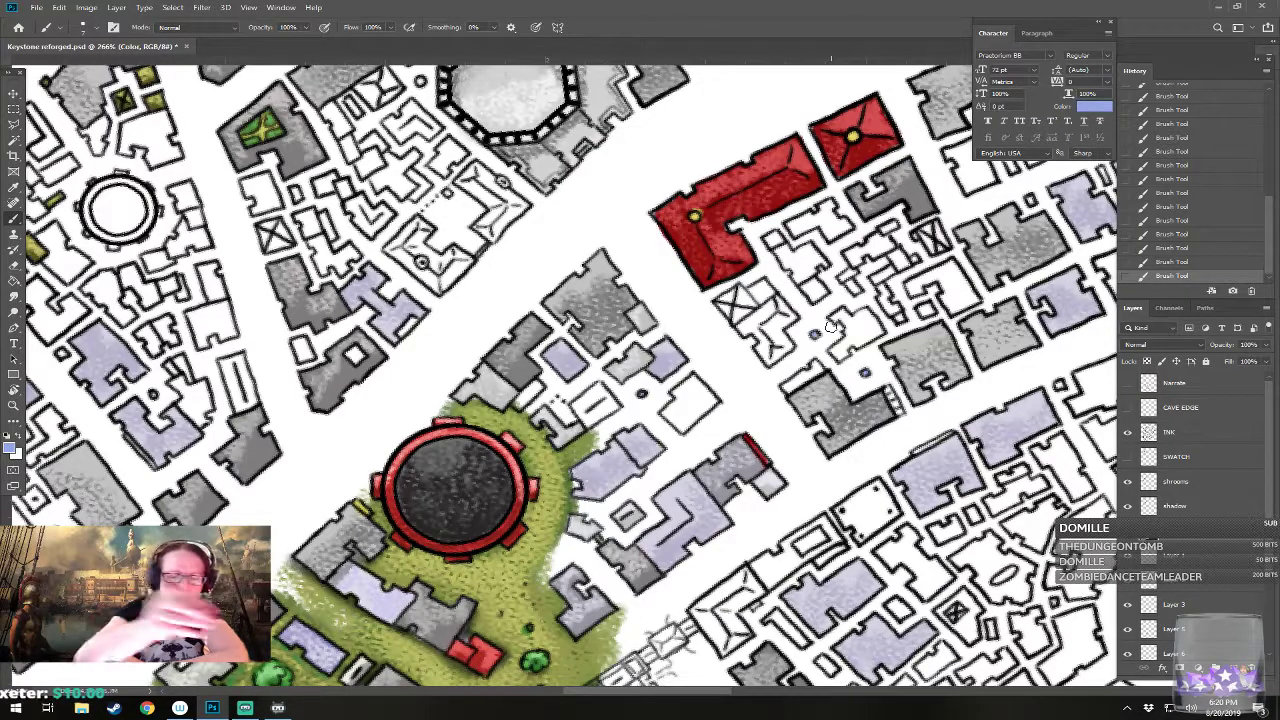
Step: Set the foreground colour to grey #9c9da2 for shading the small blue round structures
click(12, 449)
click(764, 496)
click(1056, 436)
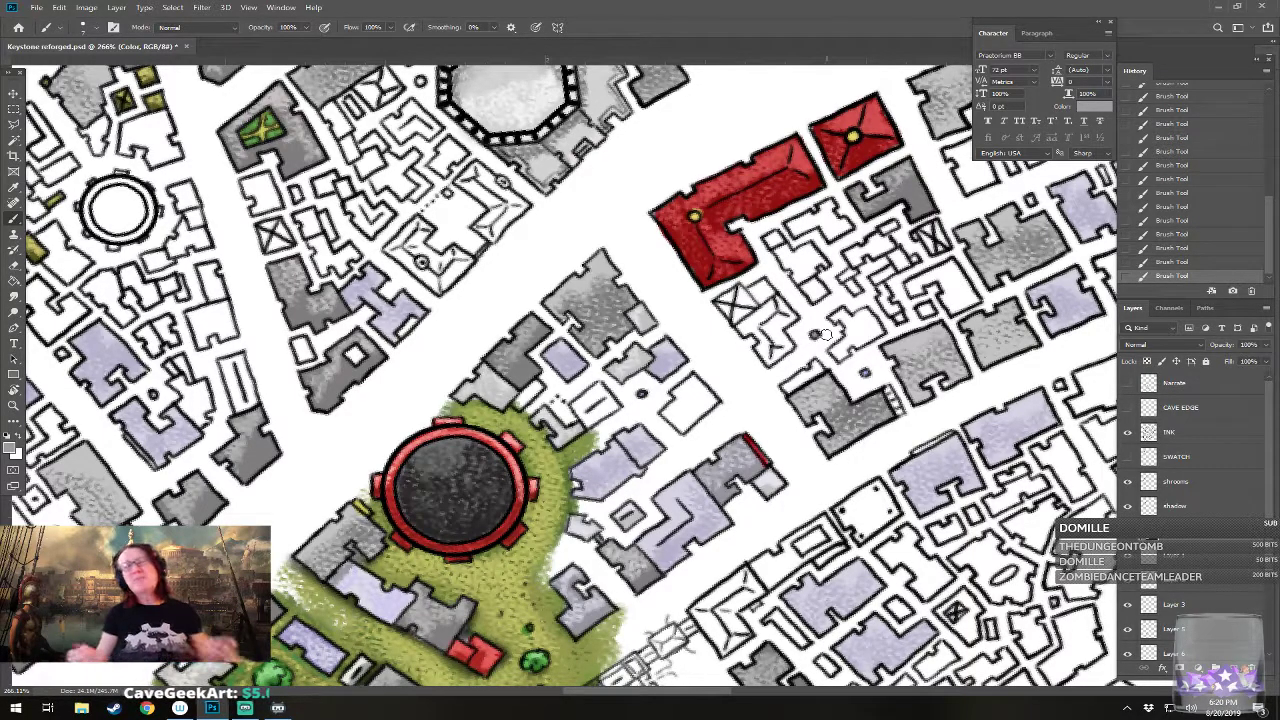
drag(826, 334, 902, 346)
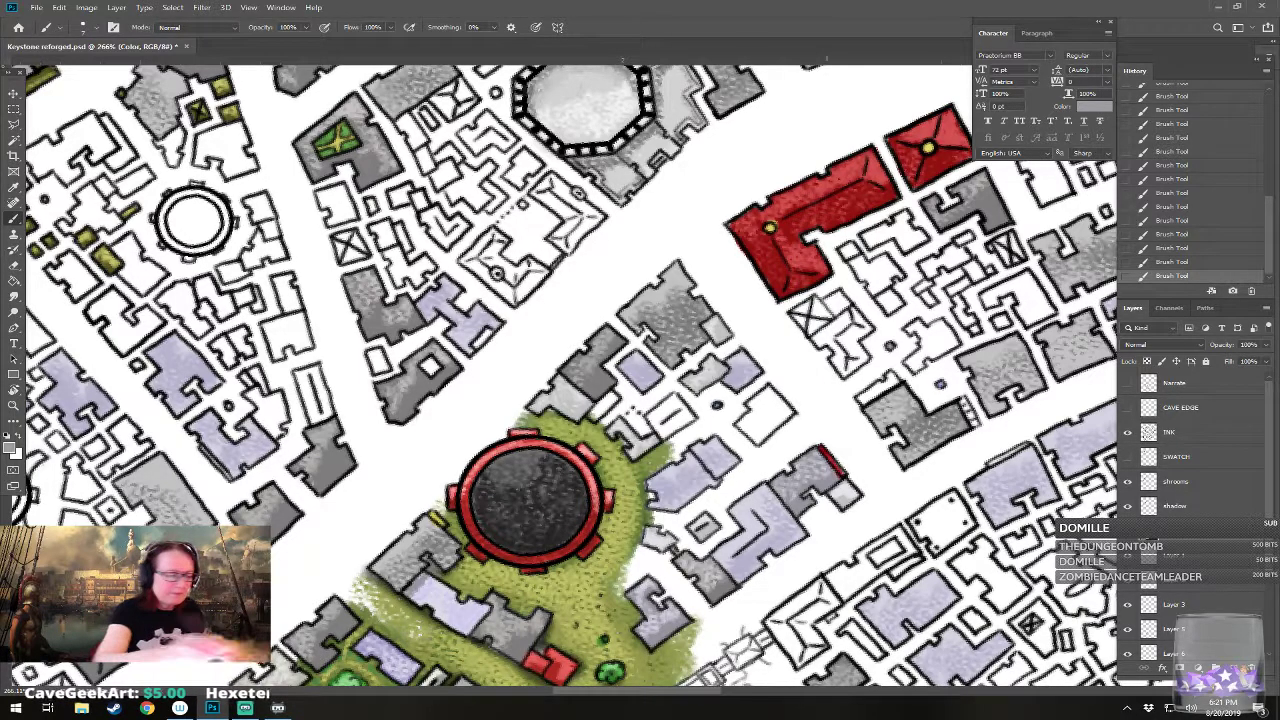
Step: Set the foreground colour to muted yellow #ccc575 and paint the grey building's square courtyard and the small annex of the neighbouring lavender building
click(13, 451)
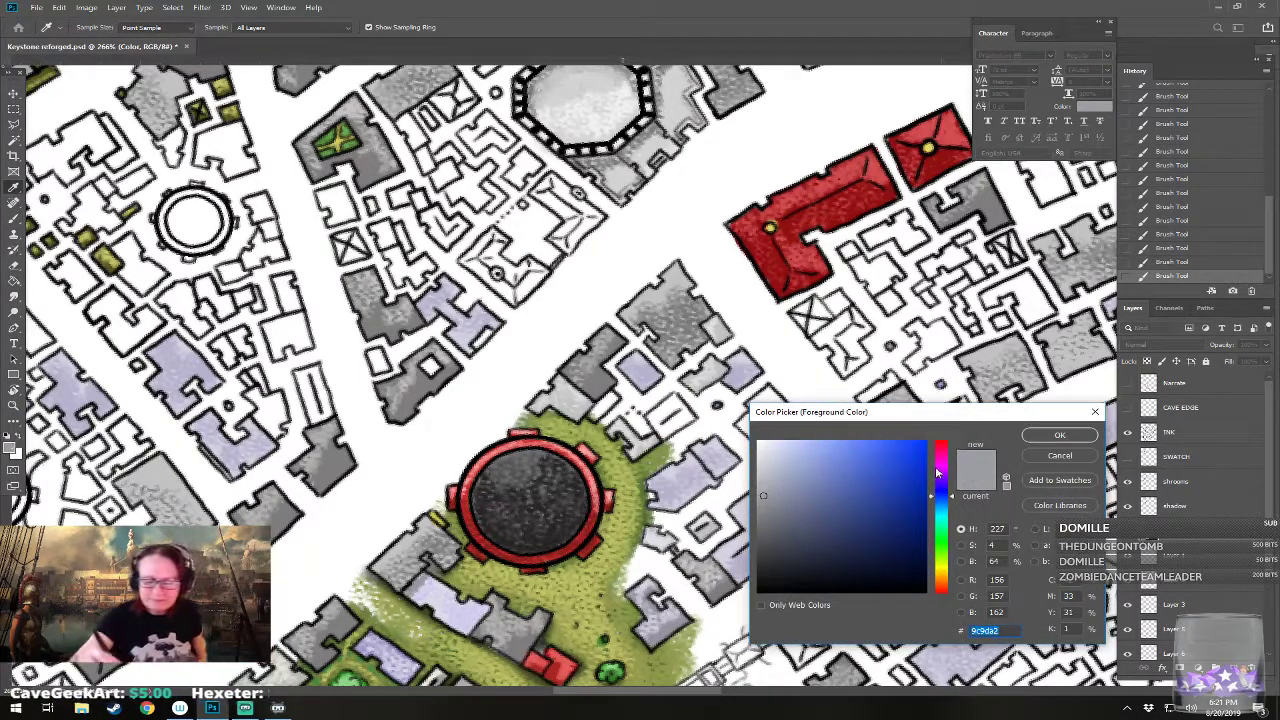
drag(945, 525, 944, 569)
click(829, 470)
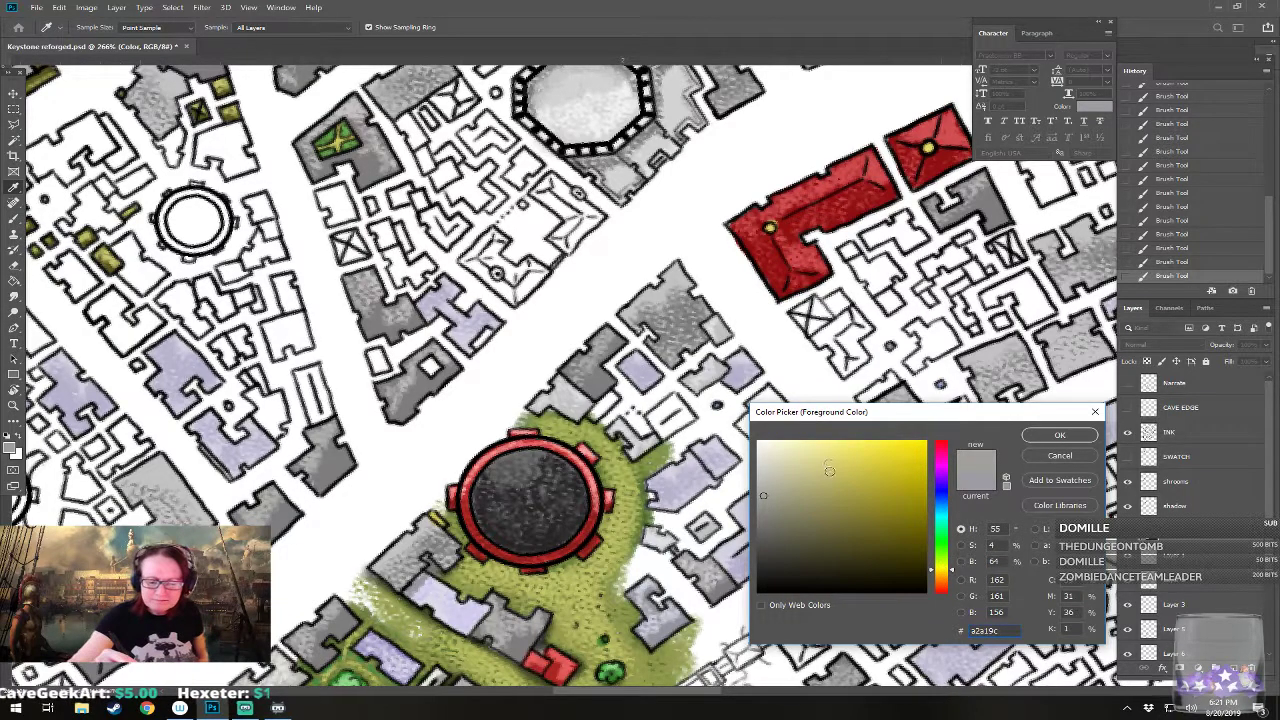
click(1036, 439)
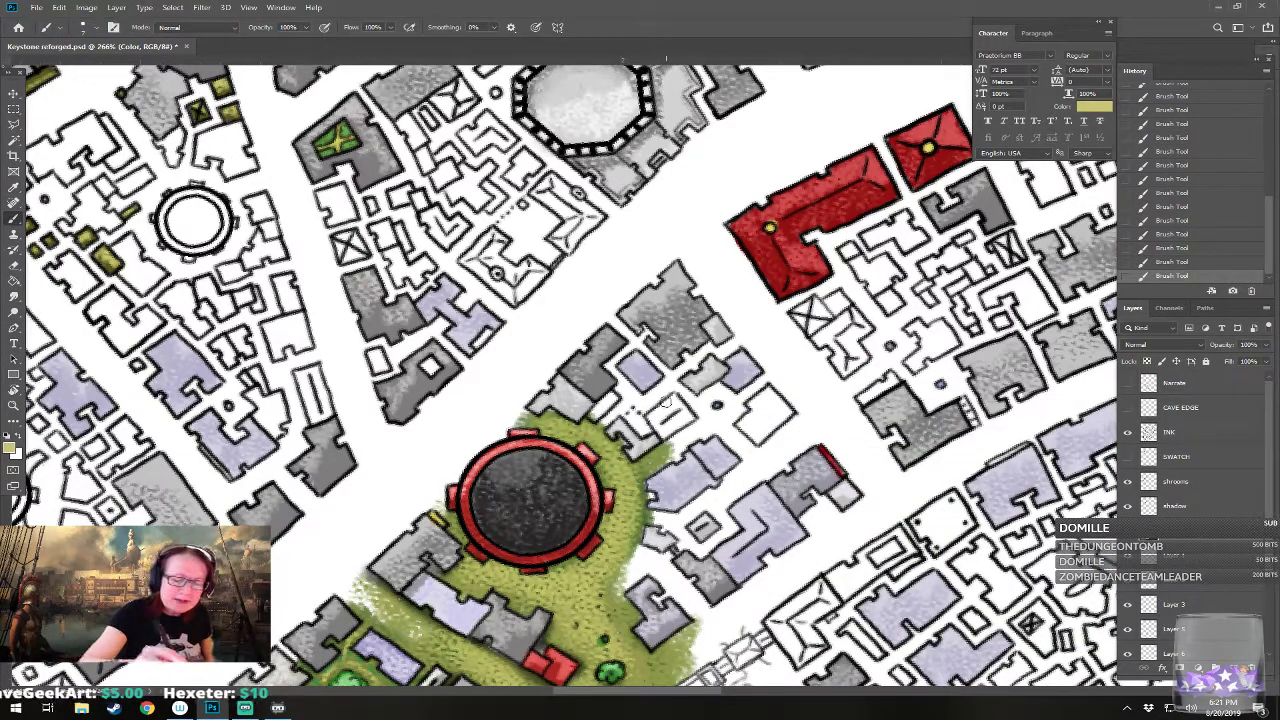
drag(424, 372, 488, 335)
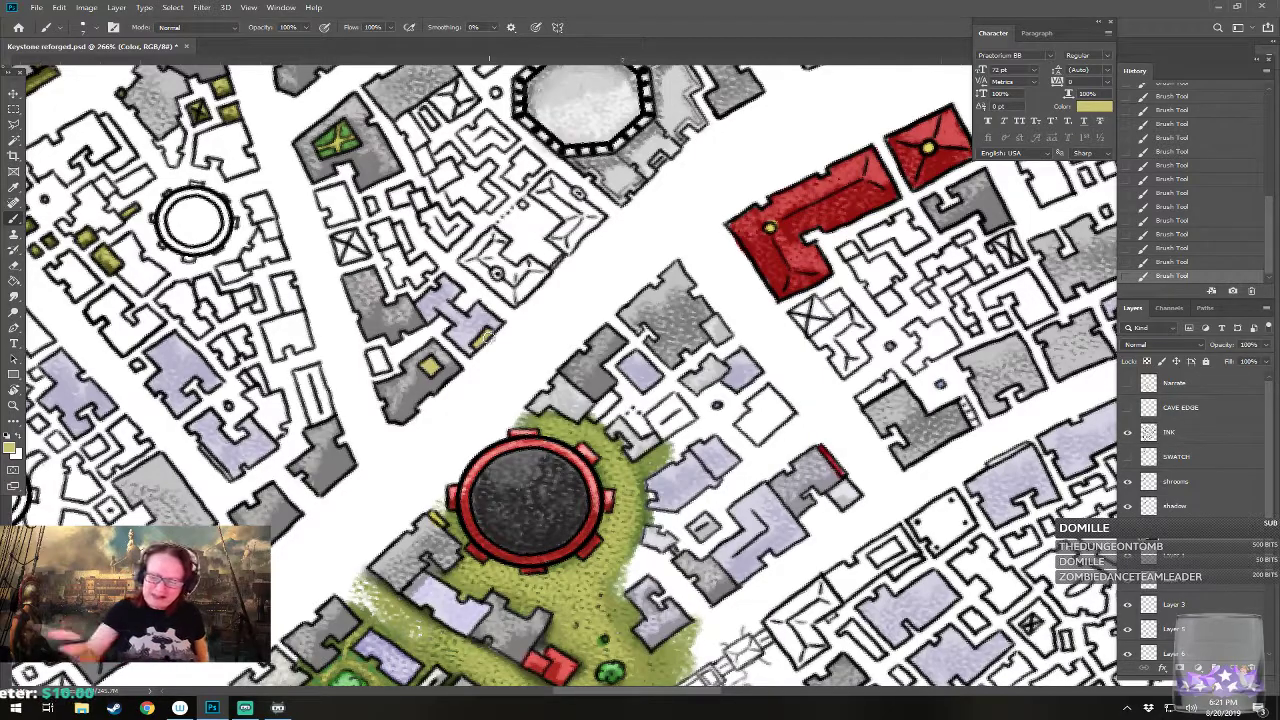
drag(600, 400, 586, 362)
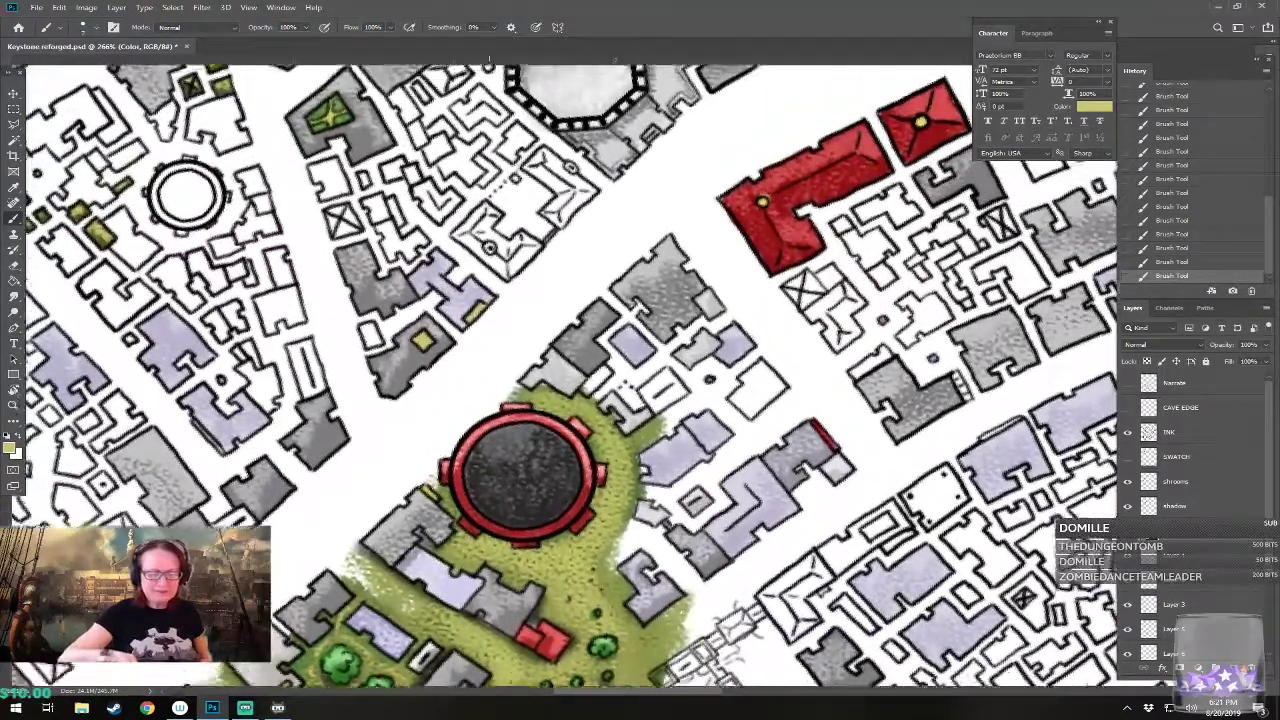
Step: Set the foreground colour to light blue #adb7f0 and paint the remaining white roofs in the block above the garden
scroll(650, 380, up, 1)
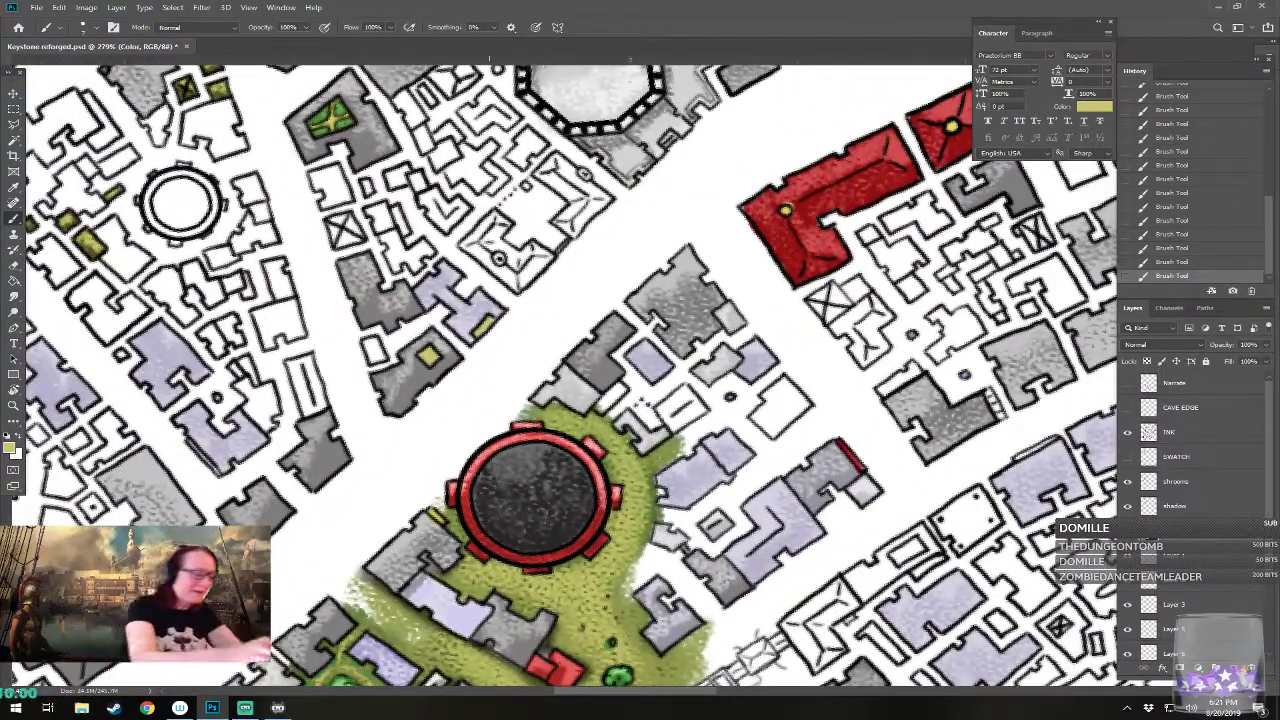
click(12, 449)
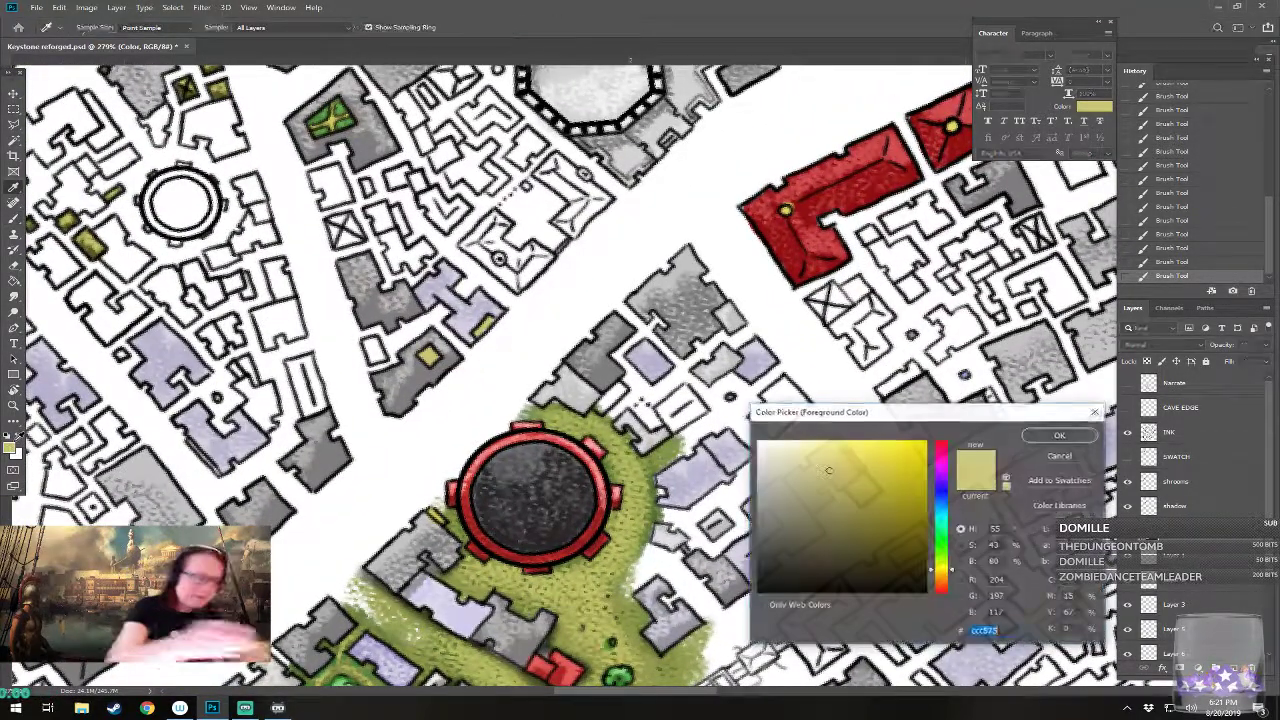
click(950, 496)
click(804, 449)
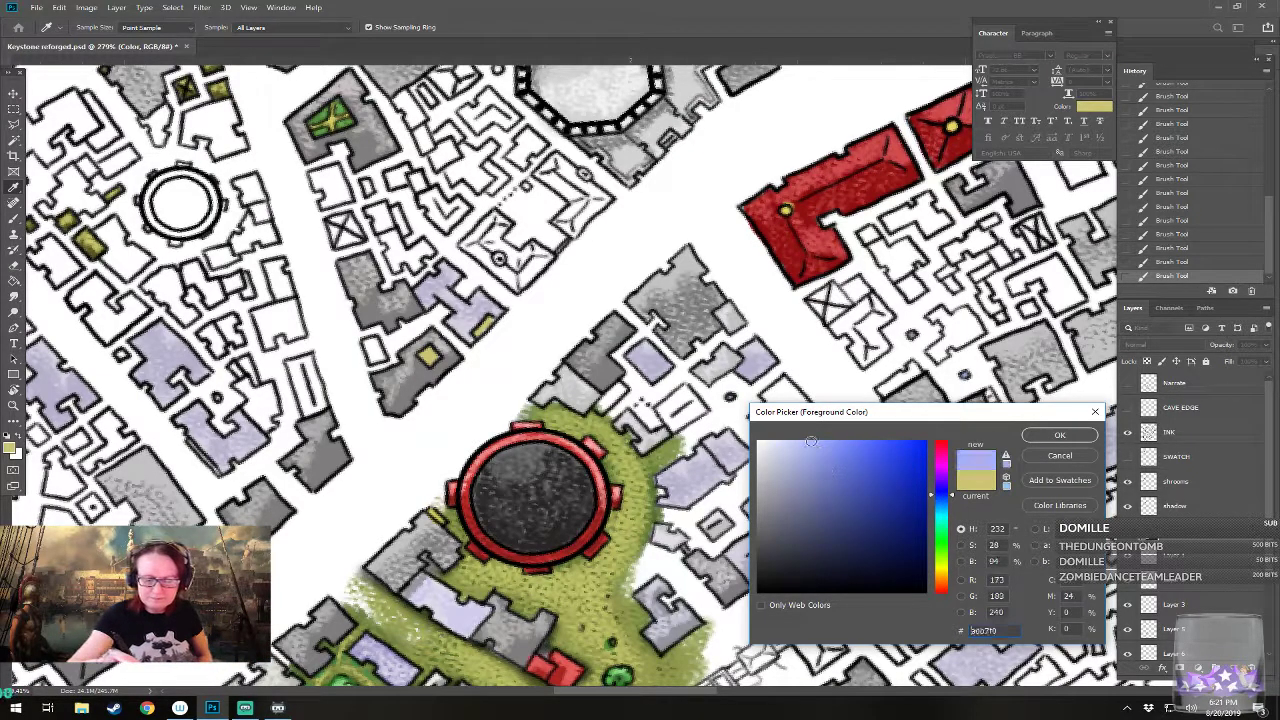
click(1052, 440)
mouse_move(605, 401)
mouse_down()
mouse_move(670, 400)
mouse_move(670, 415)
mouse_move(677, 400)
mouse_move(685, 412)
mouse_move(682, 389)
mouse_move(695, 407)
mouse_move(683, 387)
mouse_move(697, 407)
mouse_move(668, 412)
mouse_move(772, 398)
mouse_move(779, 408)
mouse_move(782, 386)
mouse_move(799, 403)
mouse_move(788, 386)
mouse_move(755, 416)
mouse_move(765, 429)
mouse_move(776, 412)
mouse_move(772, 432)
mouse_move(796, 390)
mouse_up()
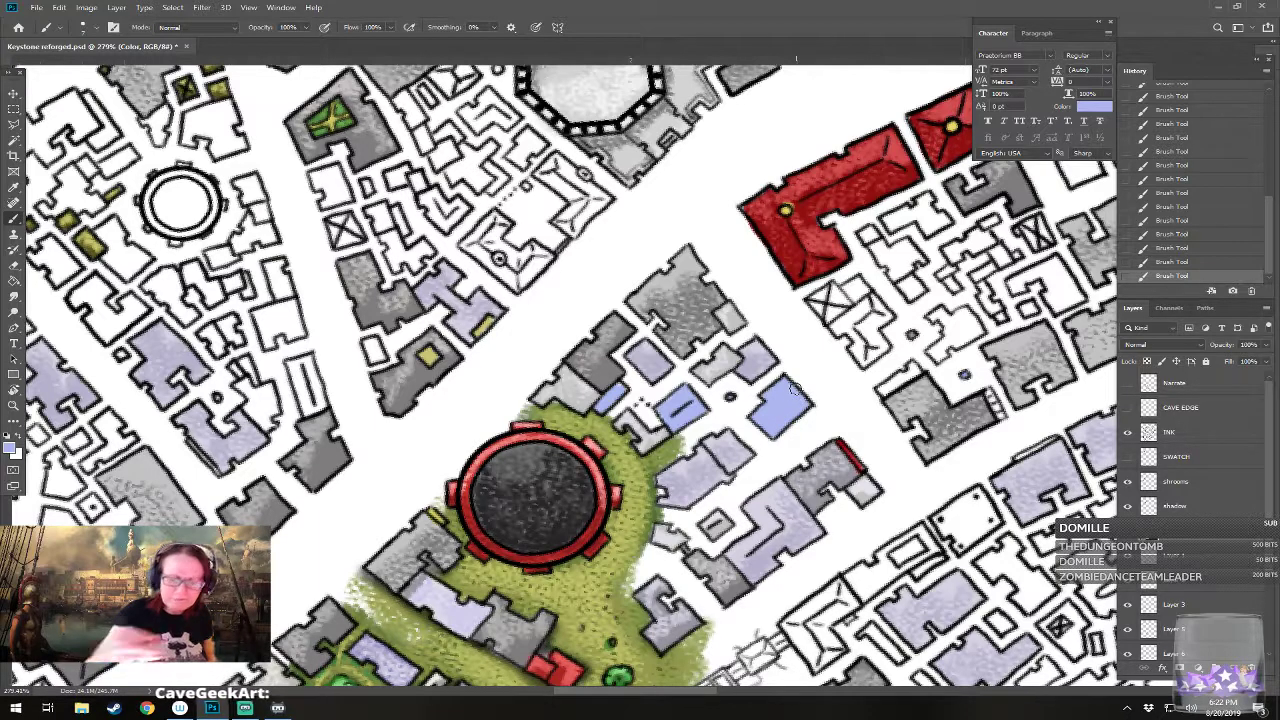
Step: Set the foreground colour to light grey and shade over the light blue roofs in the block above the garden
click(12, 450)
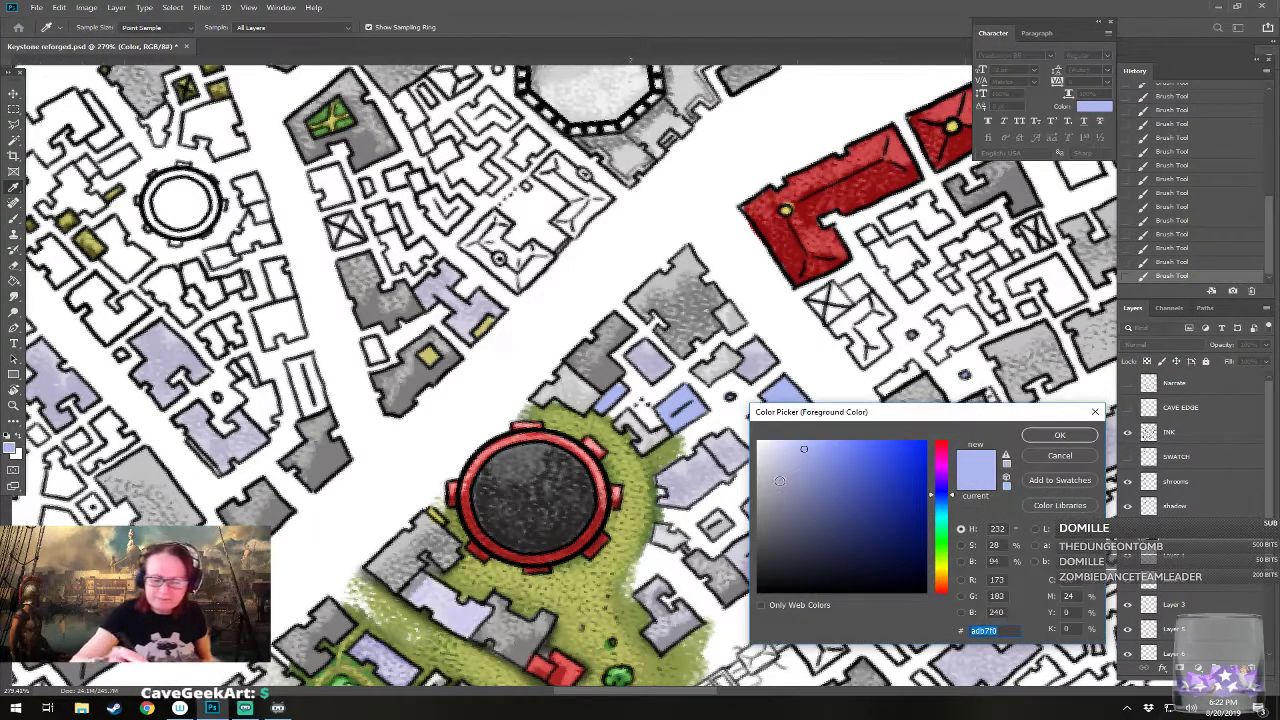
click(1050, 437)
mouse_move(664, 413)
mouse_down()
mouse_move(673, 398)
mouse_move(678, 419)
mouse_move(688, 392)
mouse_move(688, 403)
mouse_up()
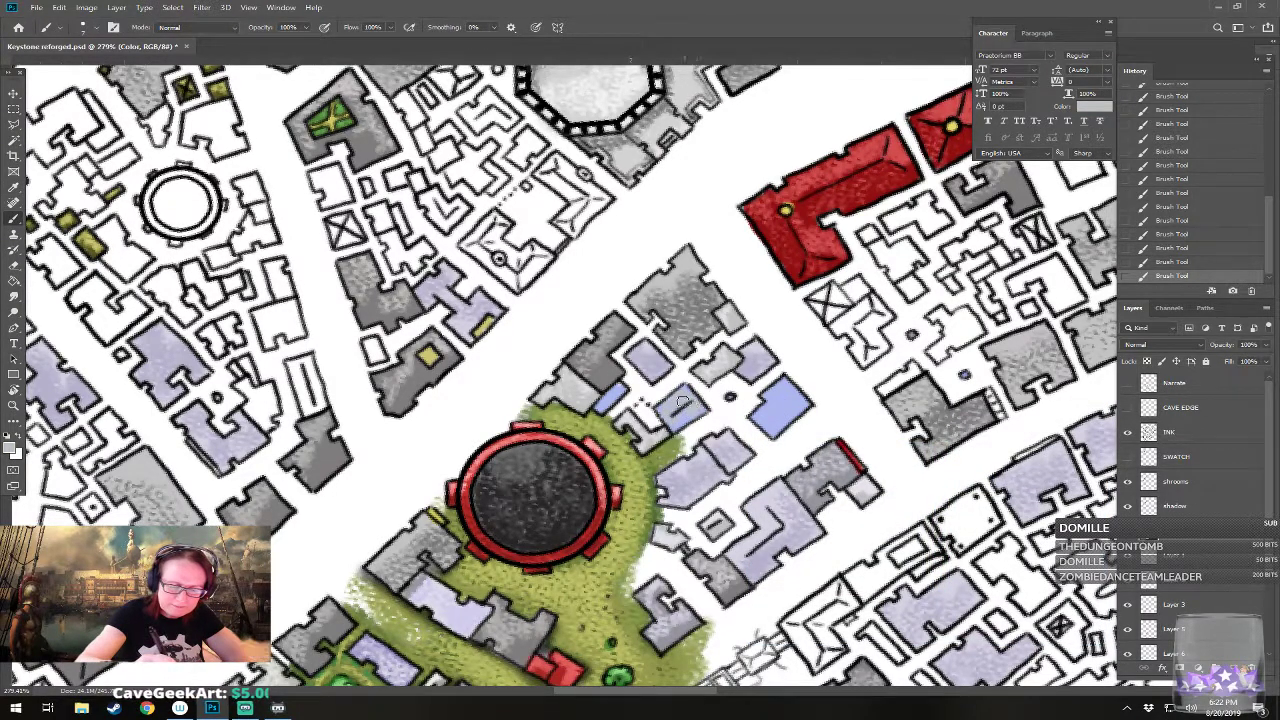
drag(610, 407, 615, 396)
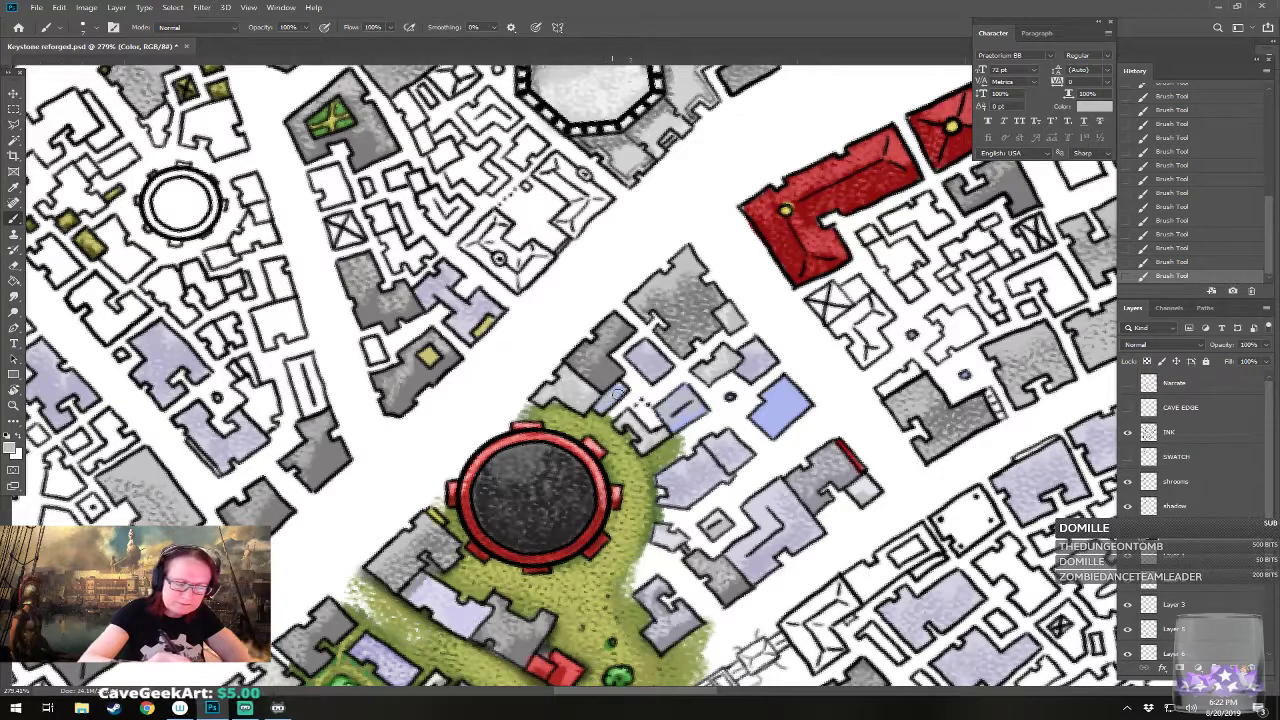
mouse_move(768, 423)
mouse_down()
mouse_move(770, 398)
mouse_move(788, 390)
mouse_move(802, 405)
mouse_move(775, 431)
mouse_move(756, 413)
mouse_up()
drag(752, 362, 753, 347)
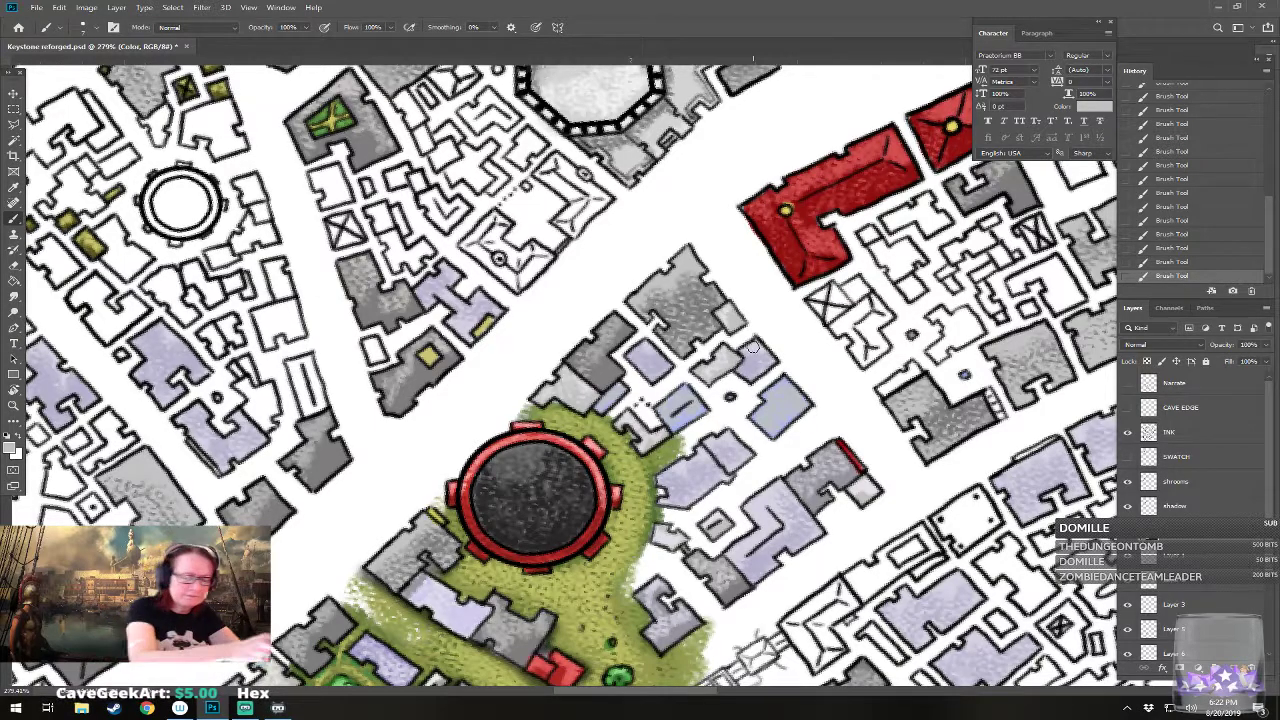
Step: Set the foreground colour to near-white #ededed, highlight the blue roofs above the garden and save the map
click(14, 451)
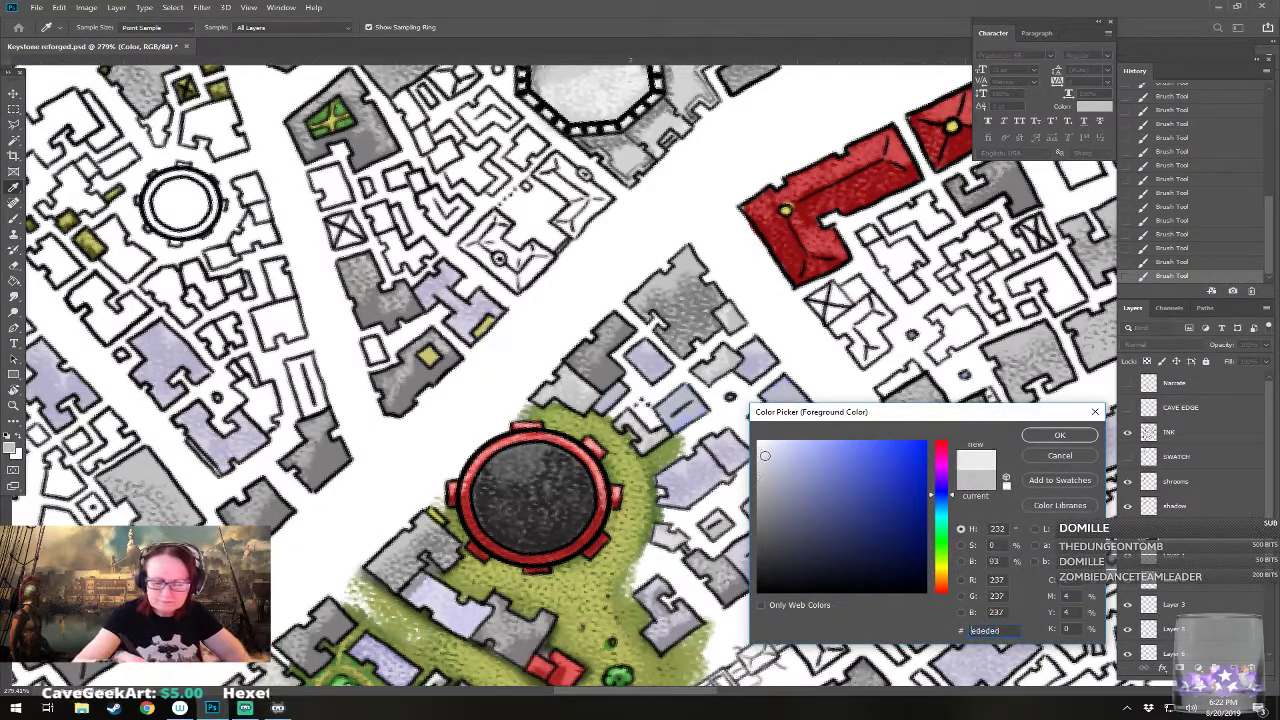
click(1045, 438)
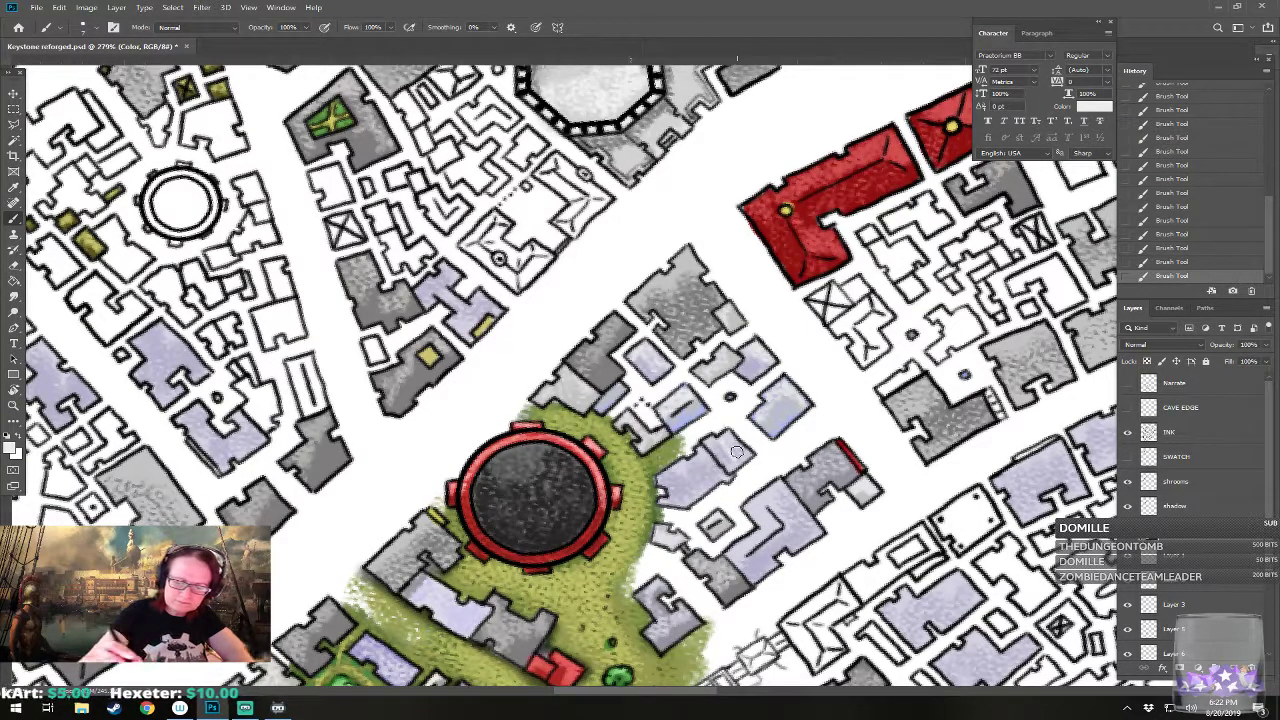
scroll(736, 452, down, 10)
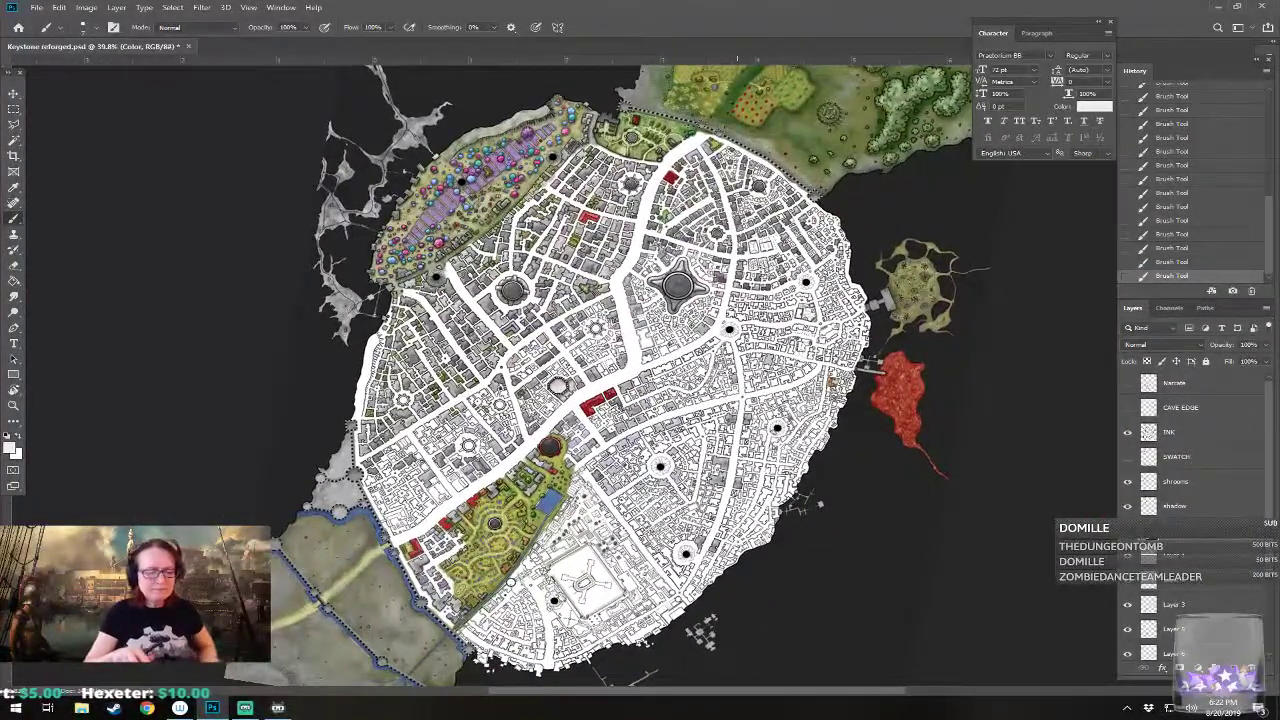
key(ctrl+s)
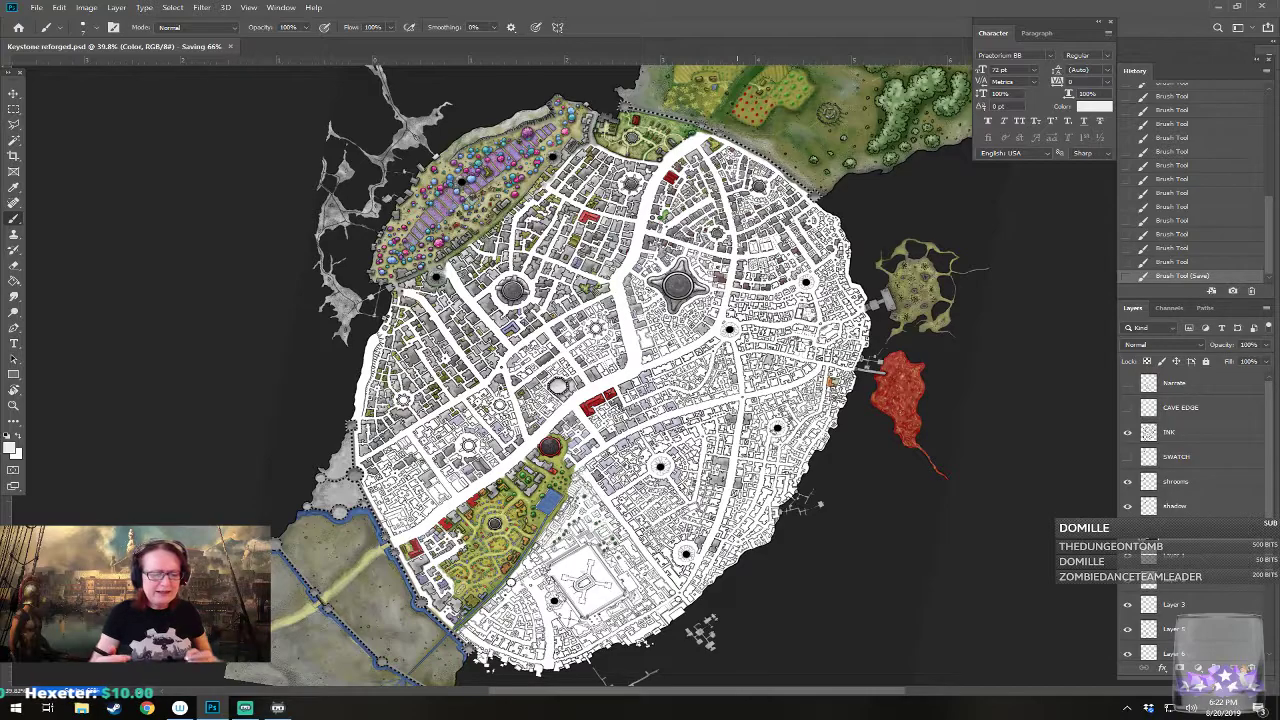
Step: Set the foreground colour to greyish blue #a6abcb and paint the small cross-roofed building and tiny structures in the block beside the red buildings
scroll(470, 615, up, 2)
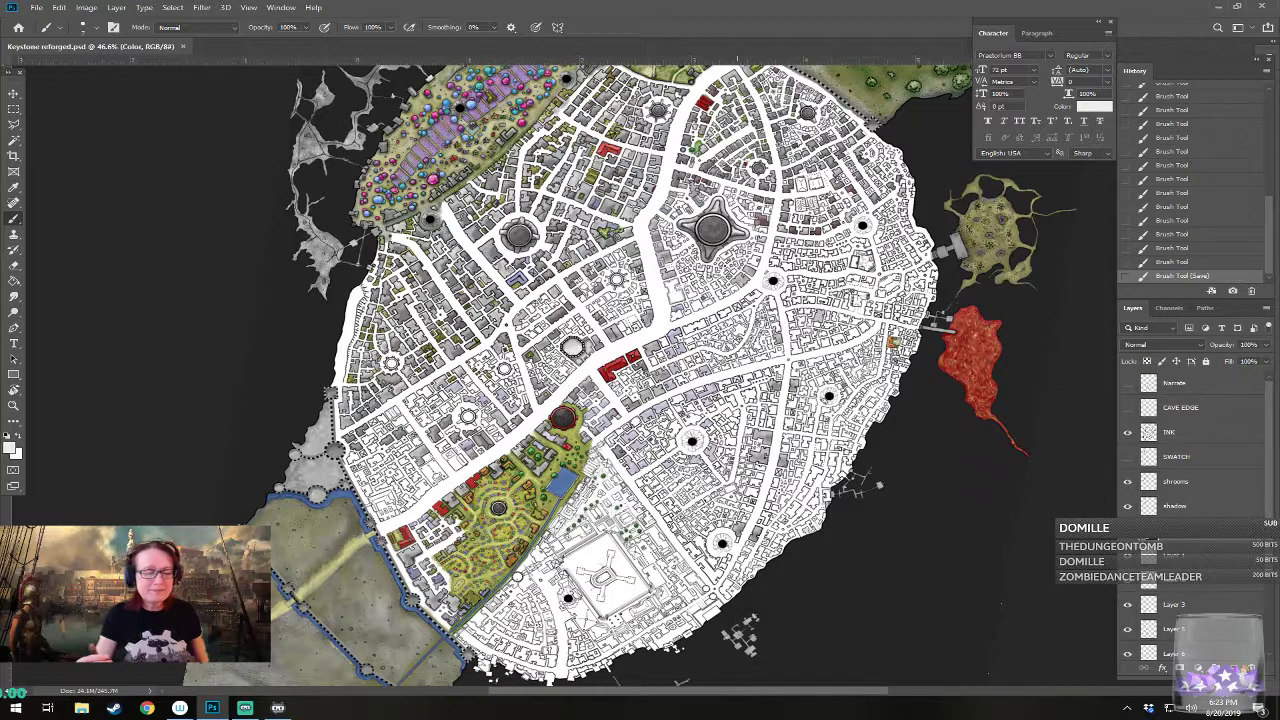
scroll(480, 470, up, 3)
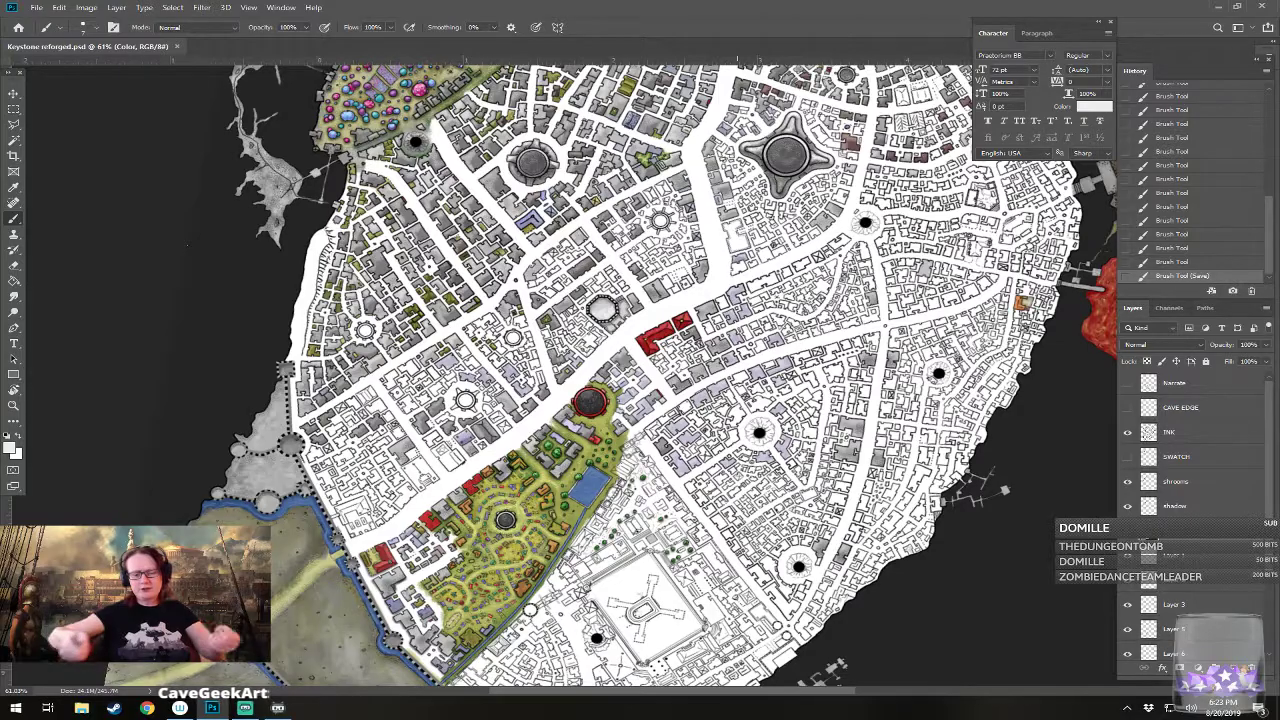
drag(738, 360, 776, 375)
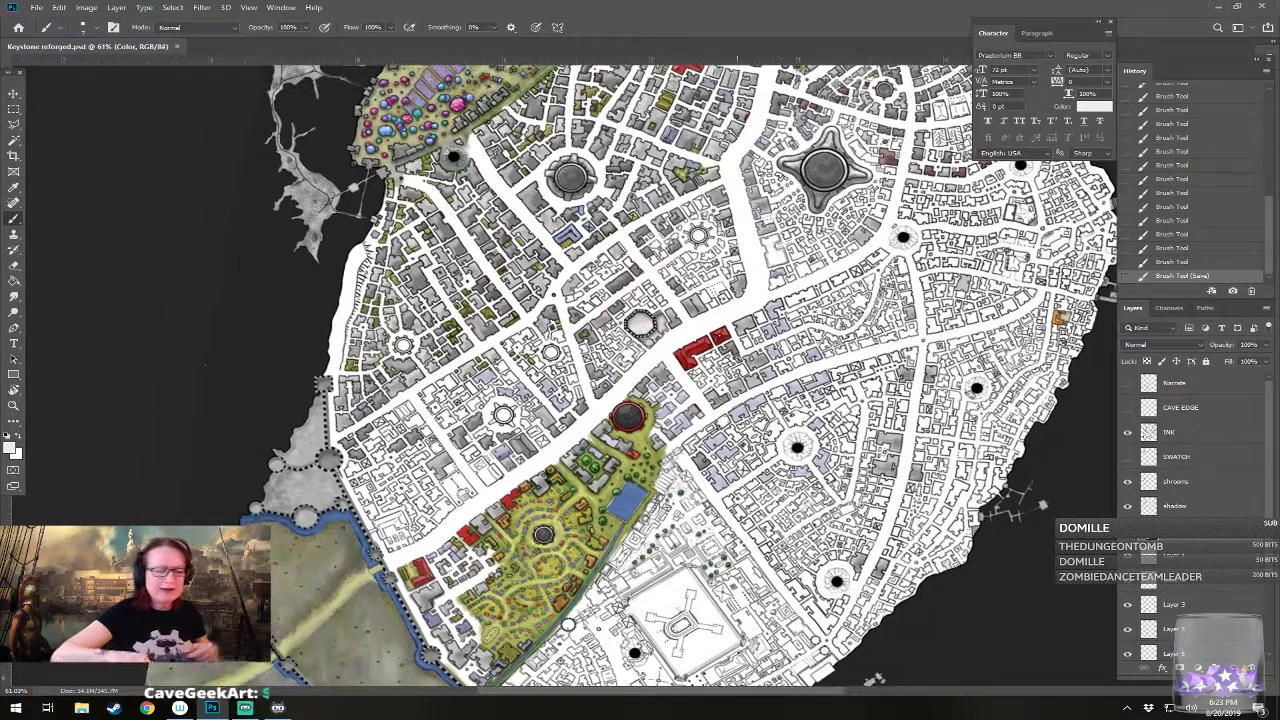
scroll(752, 348, up, 5)
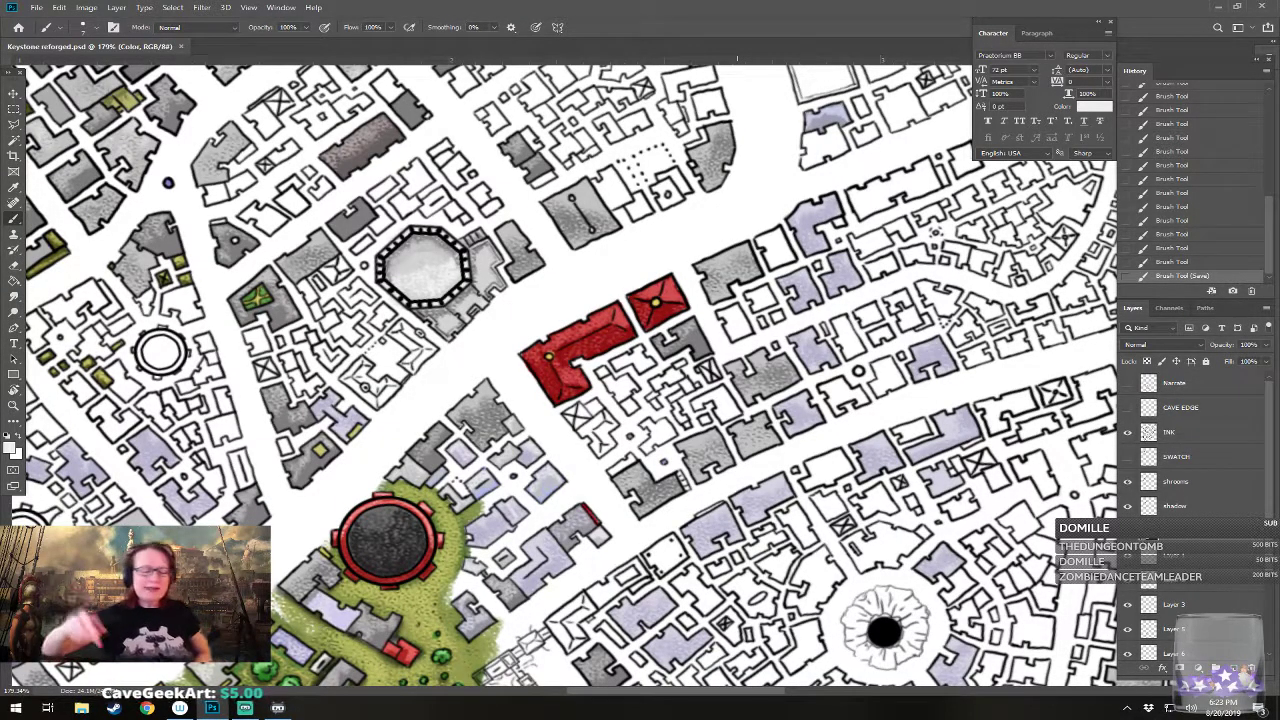
scroll(650, 270, up, 2)
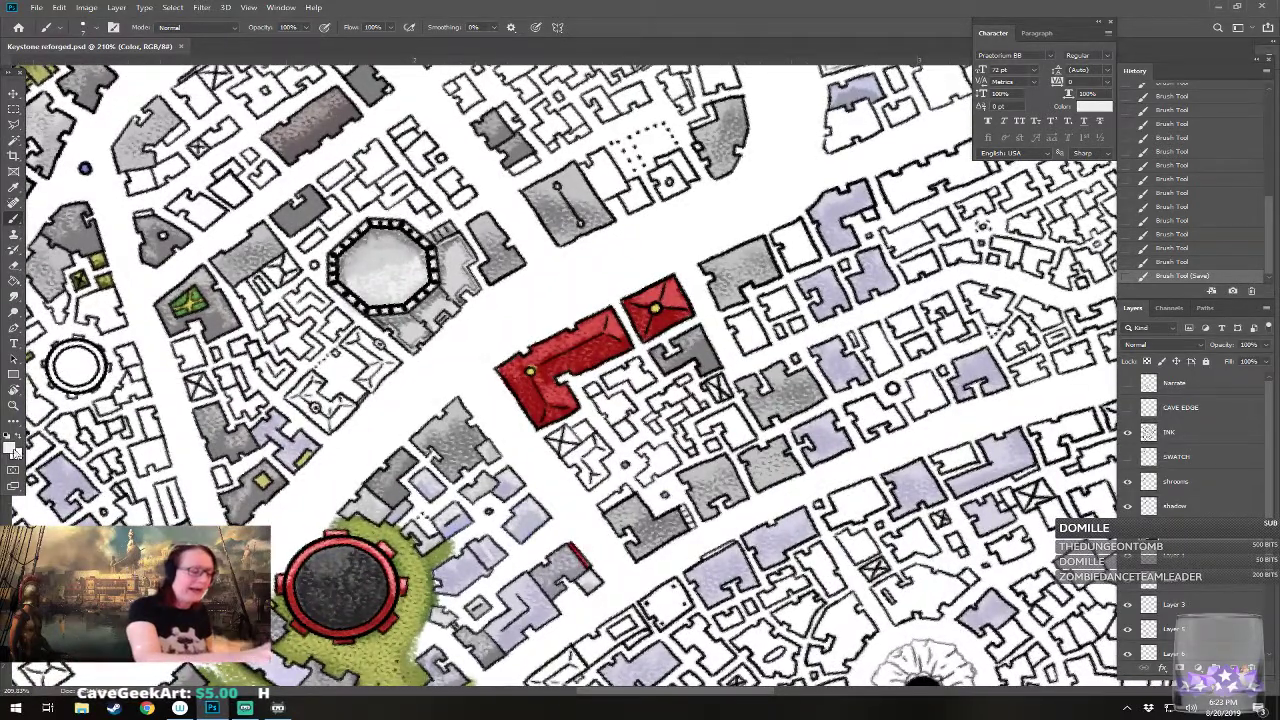
click(12, 448)
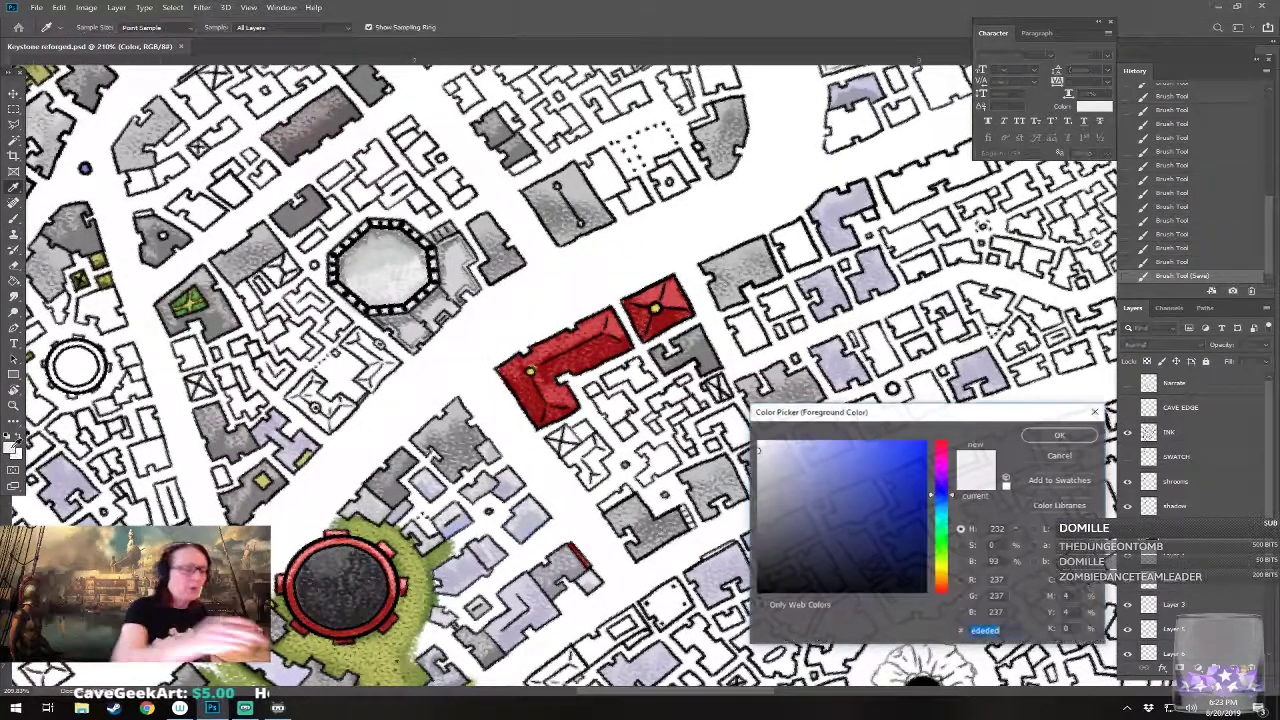
click(783, 472)
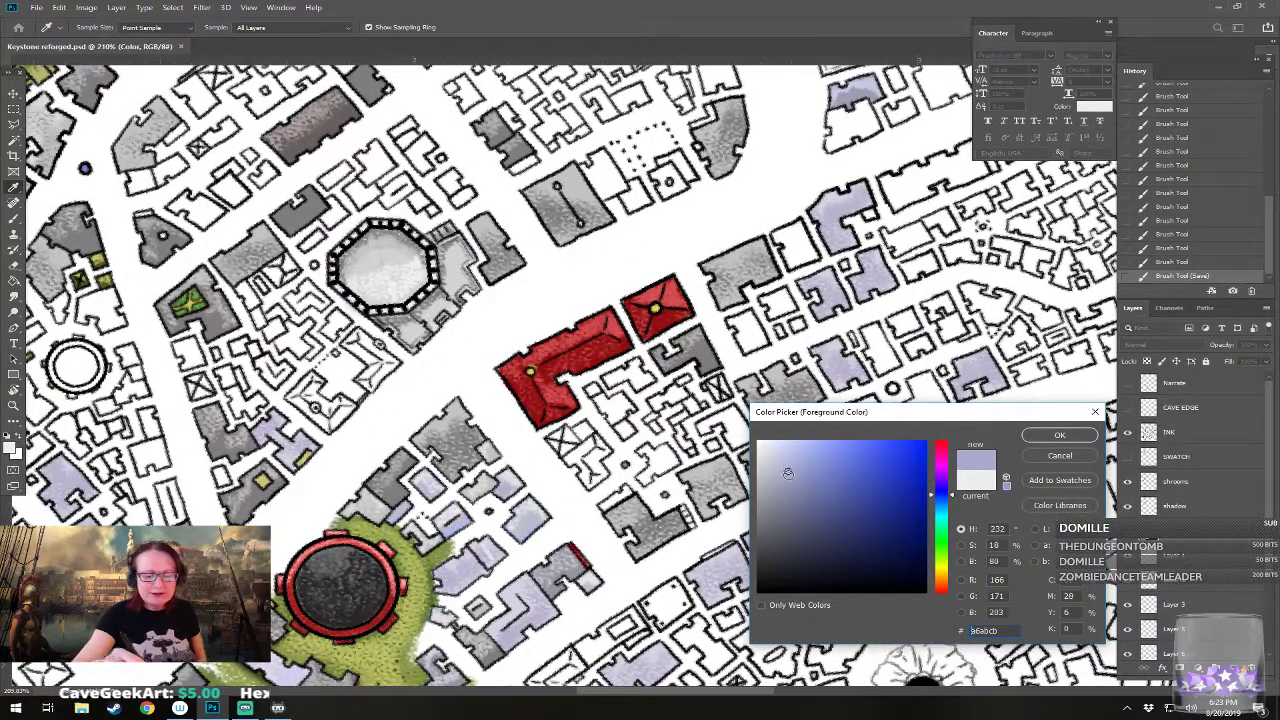
click(1058, 435)
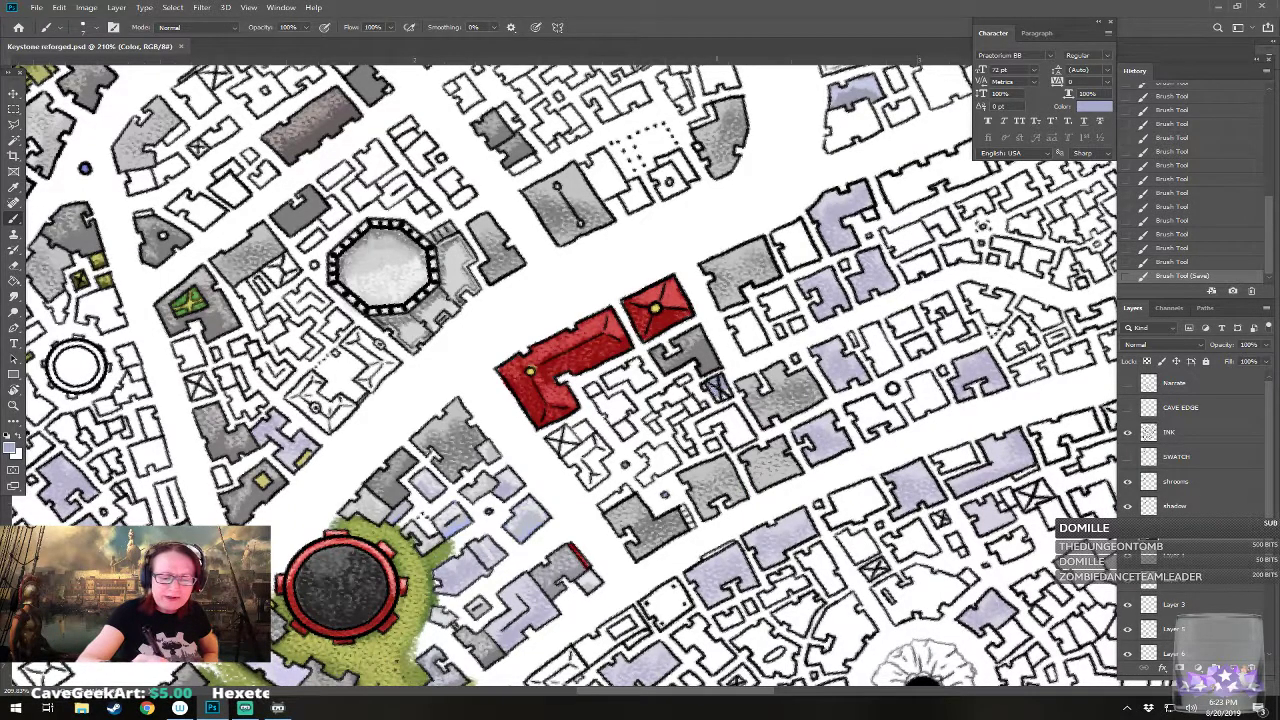
click(726, 390)
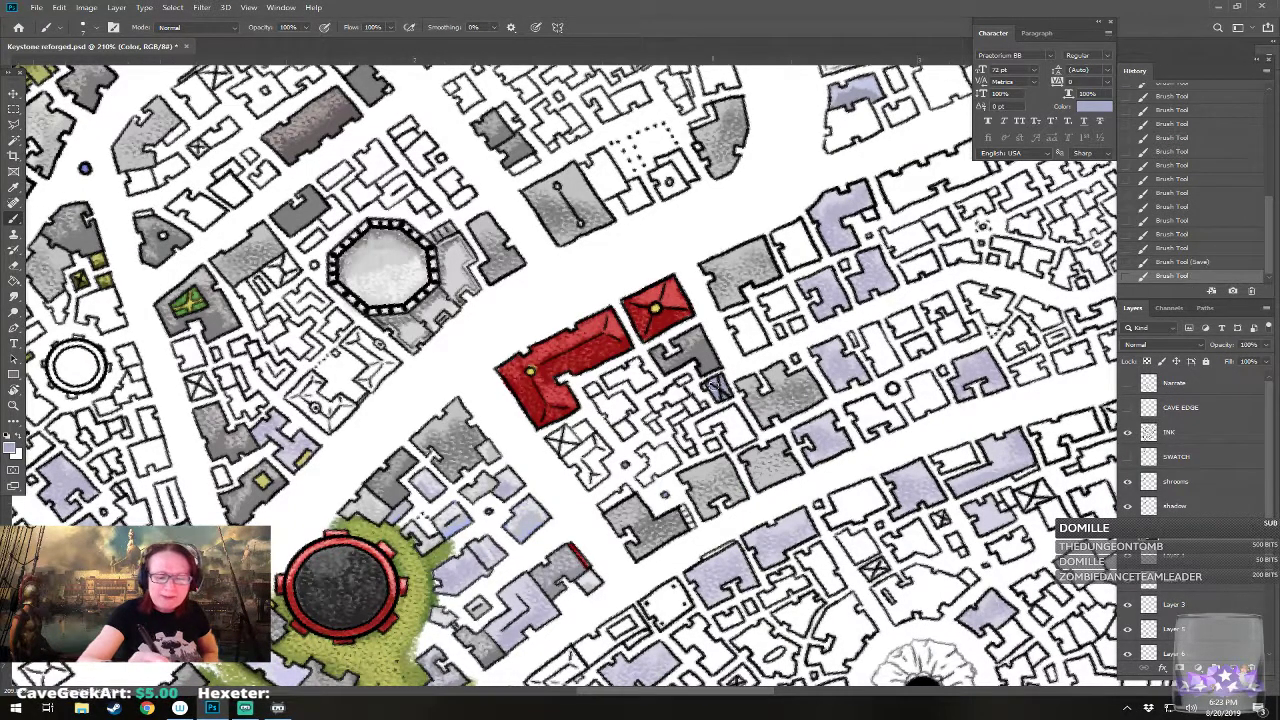
click(716, 445)
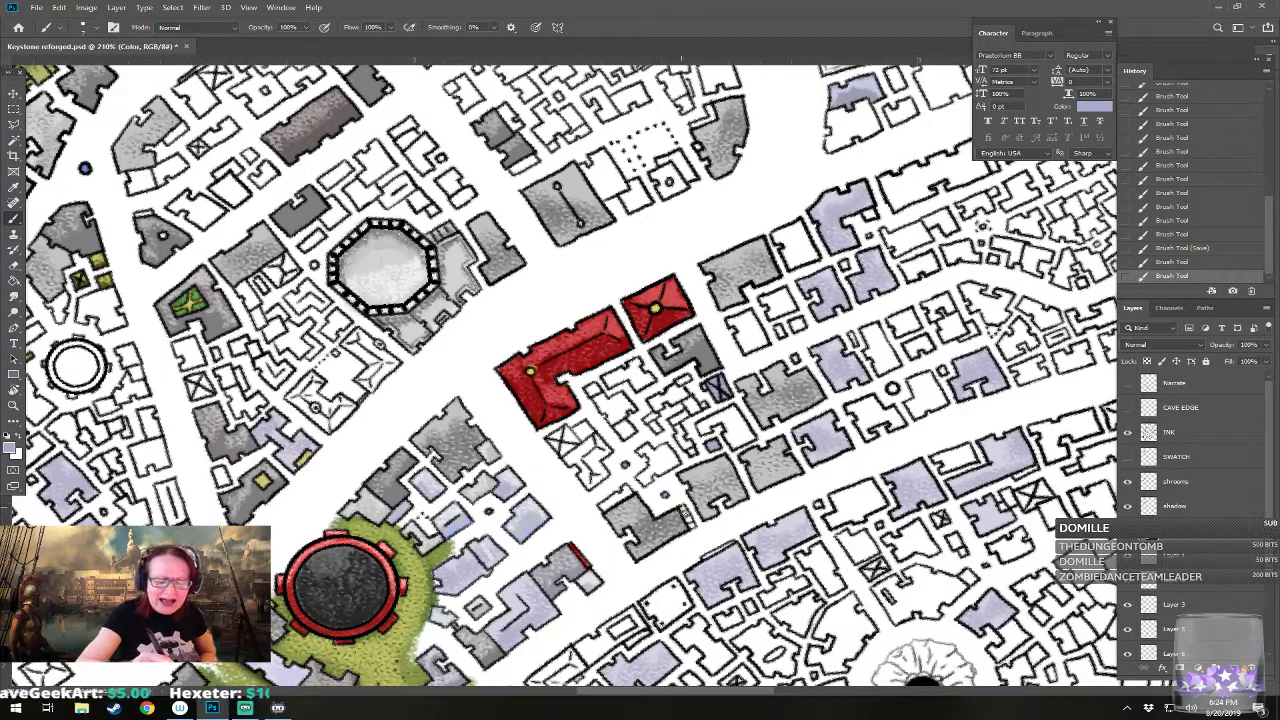
click(679, 516)
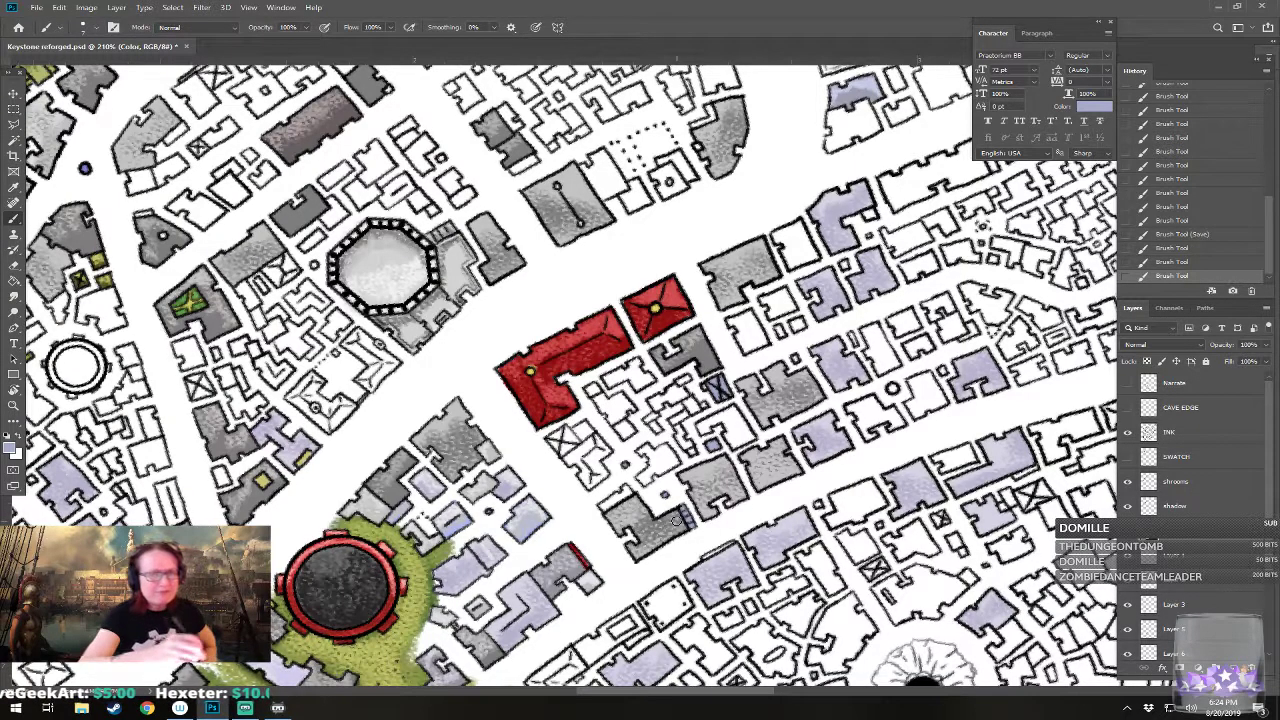
Step: Set the foreground colour to light grey #d4d4d4 and highlight the small blue annex and cross-roofed building in the block beside the red buildings
click(12, 447)
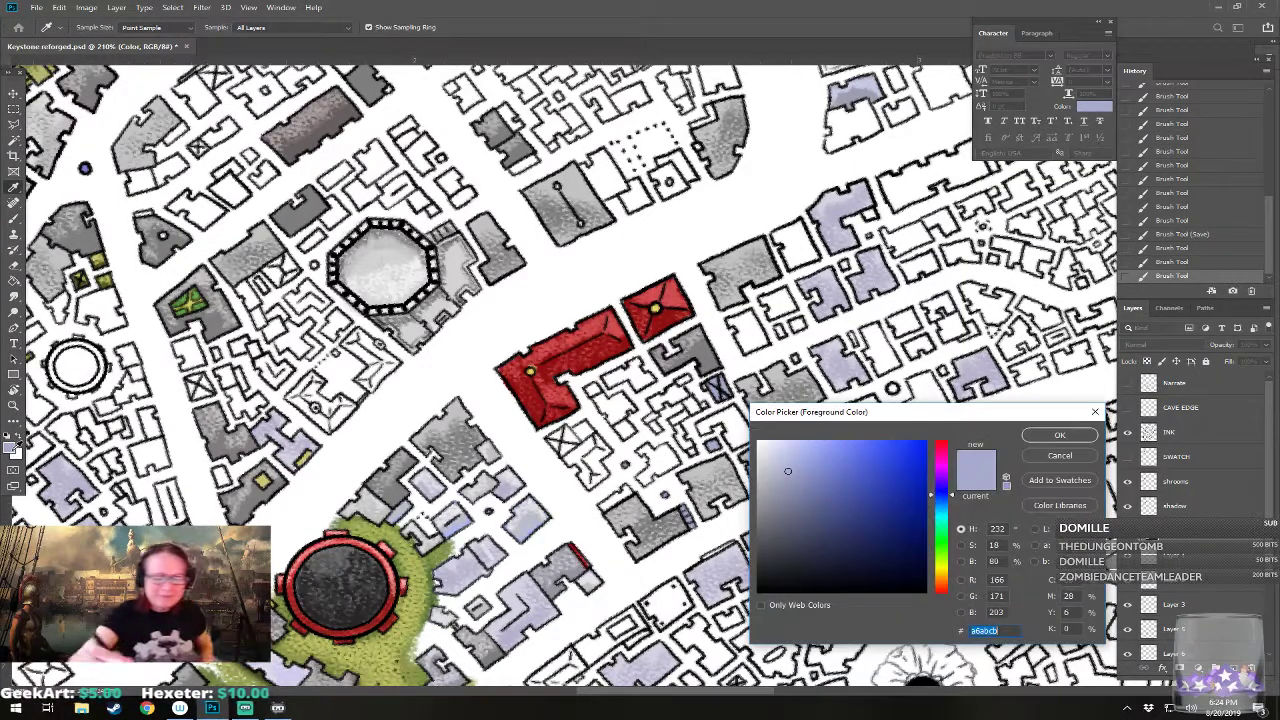
click(759, 467)
click(1058, 436)
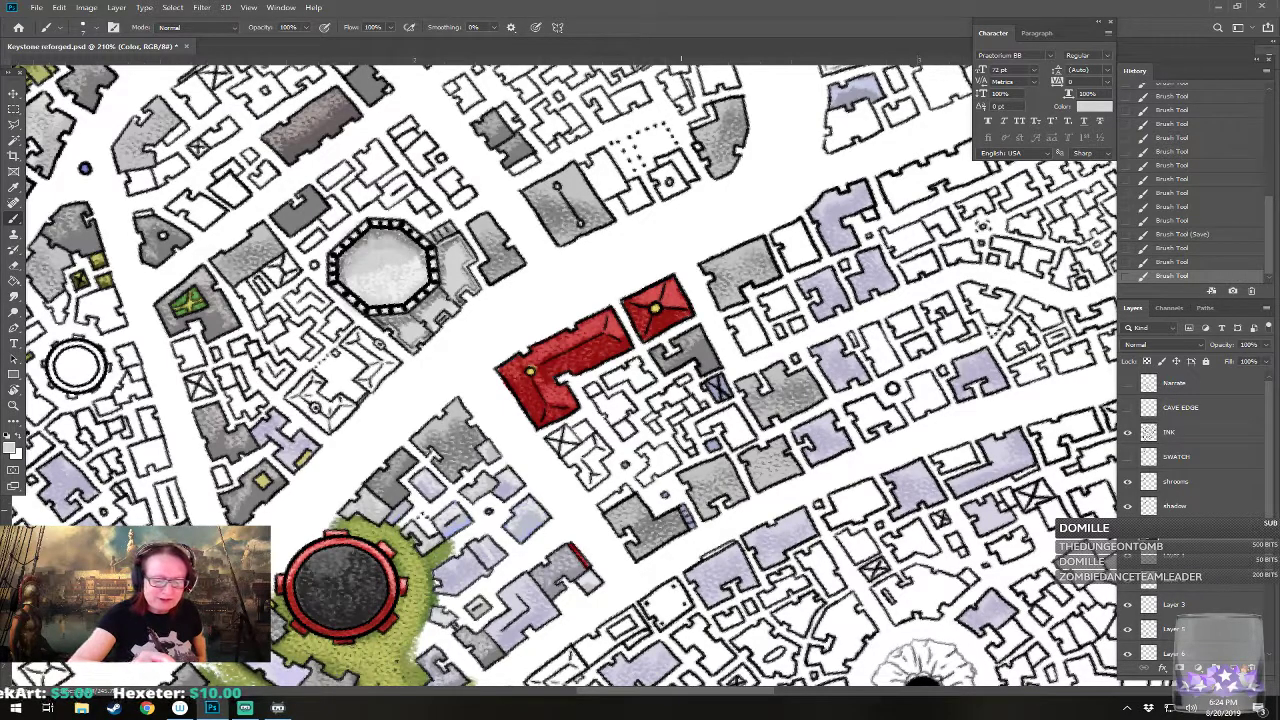
click(686, 514)
click(691, 514)
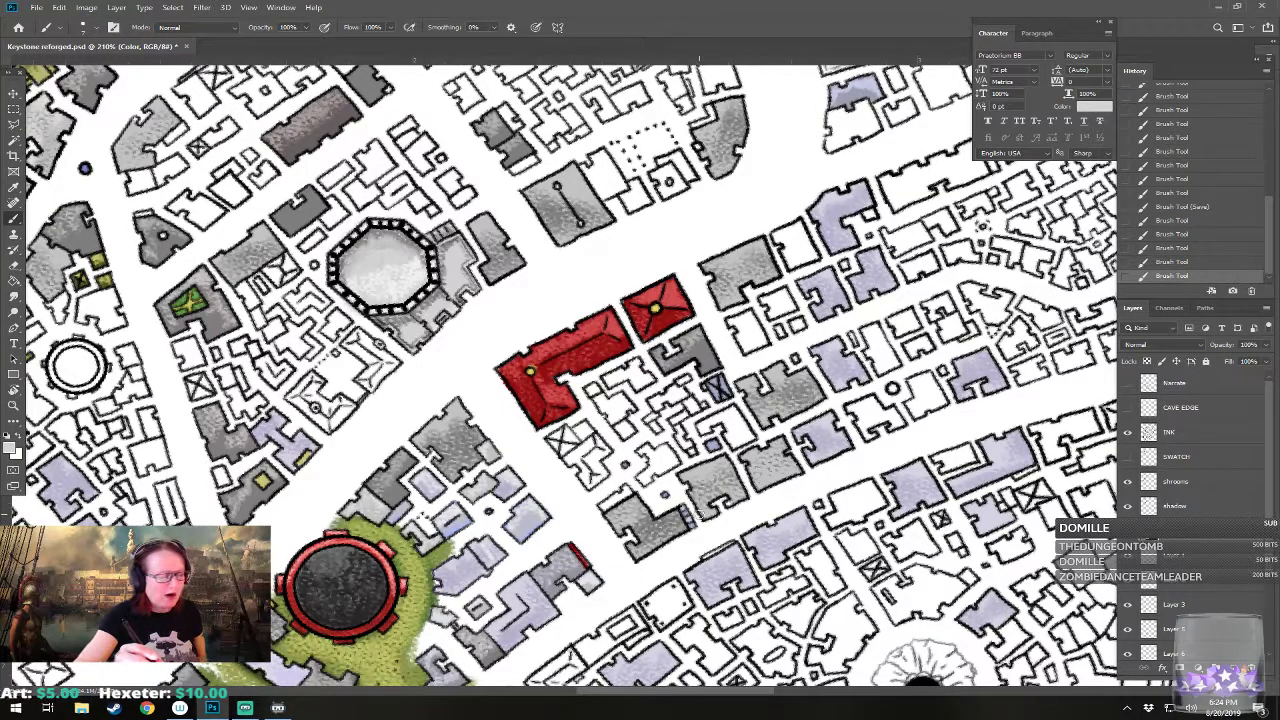
click(714, 385)
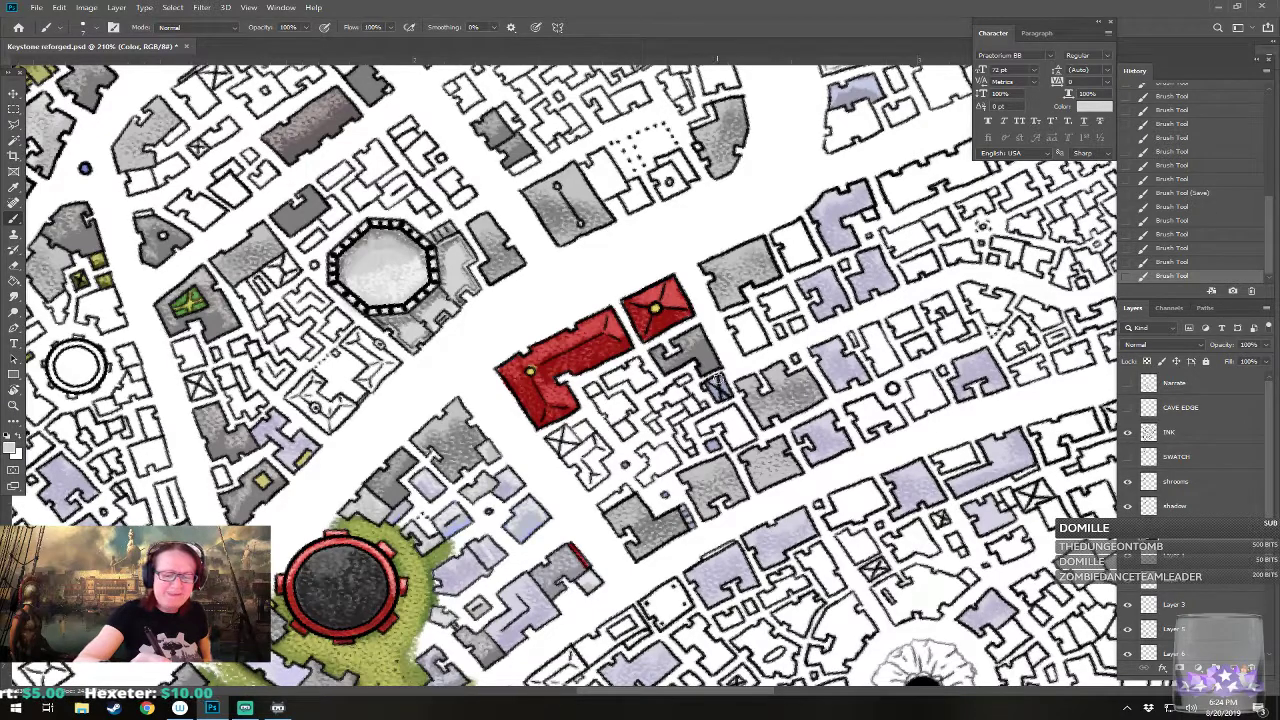
click(716, 386)
click(718, 388)
click(730, 396)
Step: Set the foreground colour to slate blue #8b91b3 and paint the cross-roofed corner building, small inner roofs and grey building's edge strip below the red building
click(12, 446)
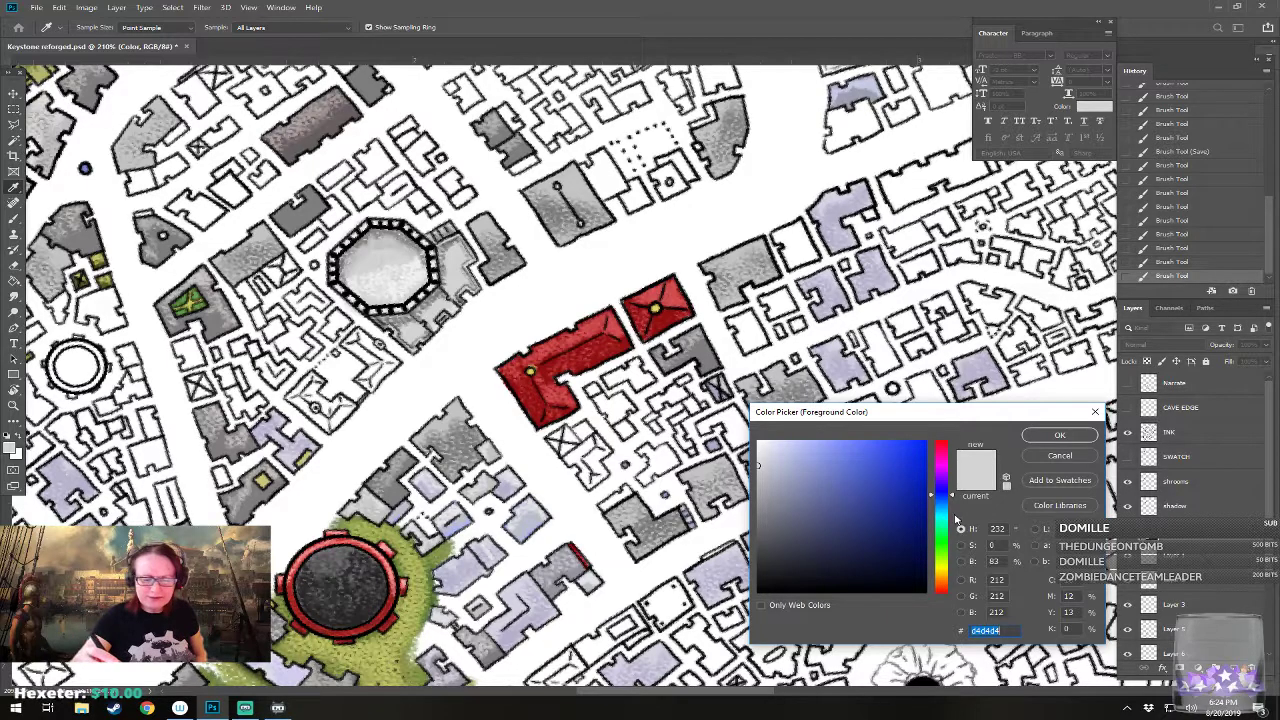
click(794, 485)
click(1058, 436)
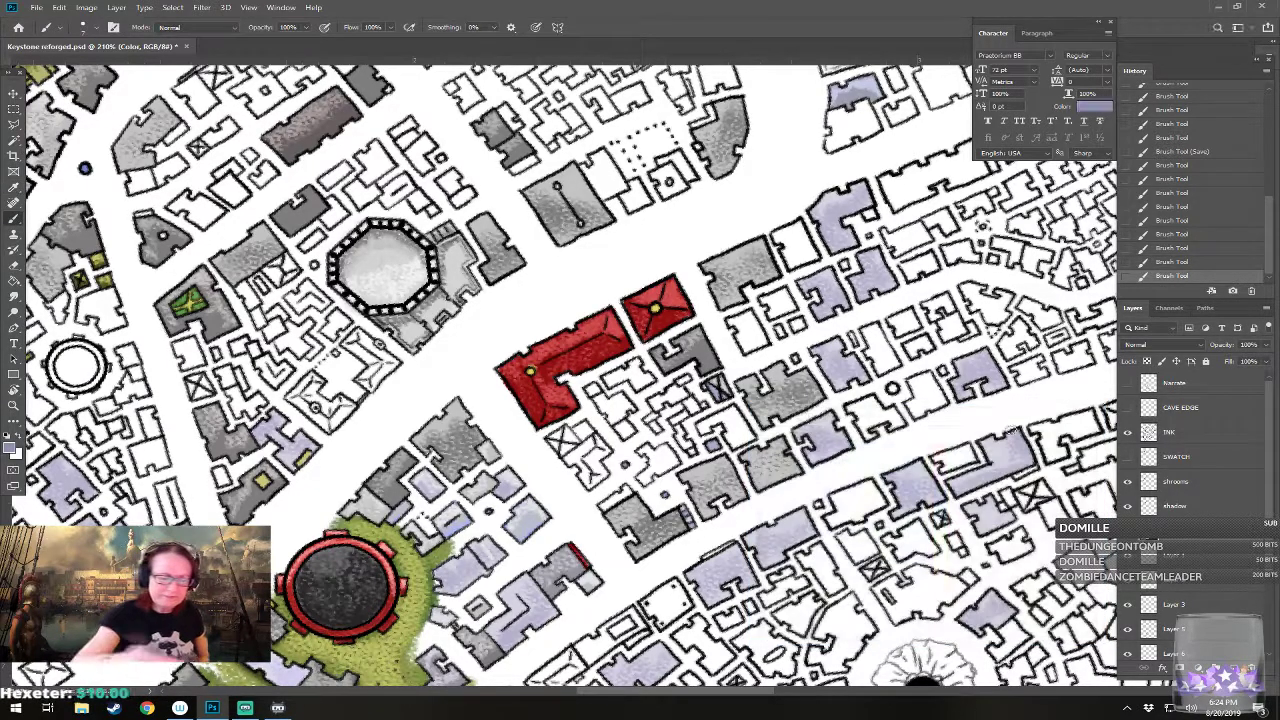
mouse_move(560, 447)
mouse_down()
mouse_move(570, 432)
mouse_move(578, 440)
mouse_up()
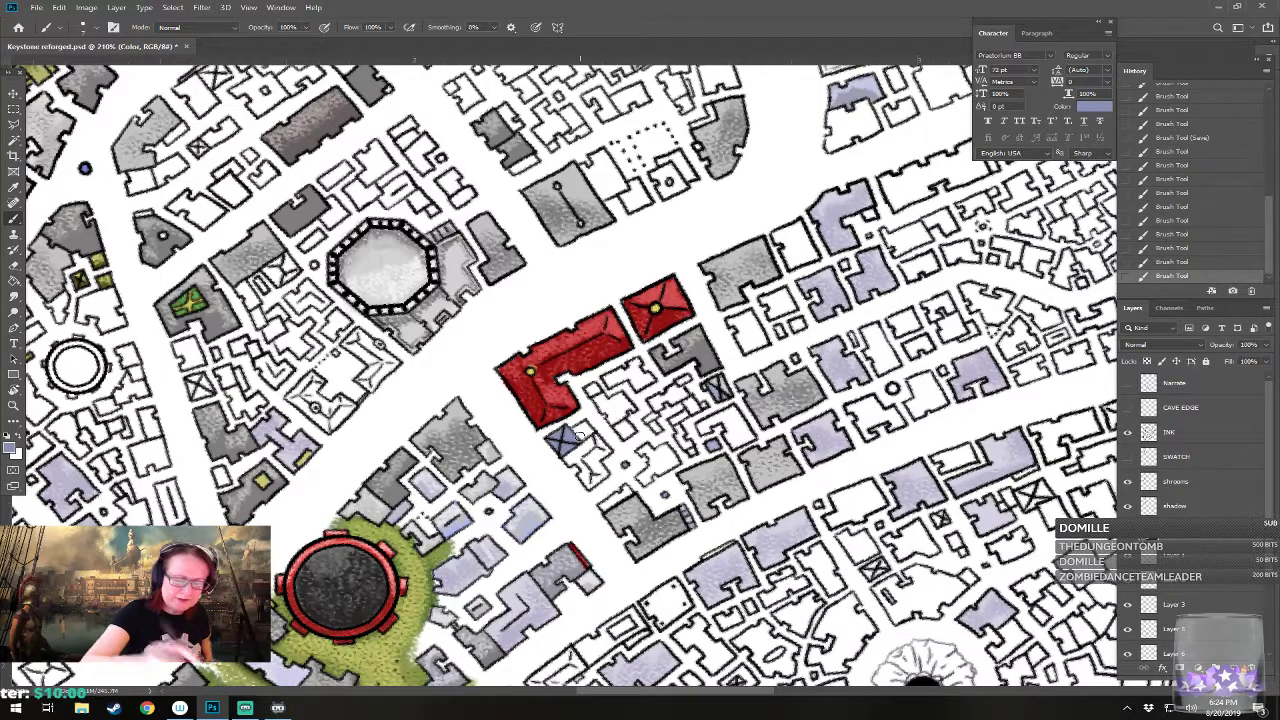
drag(657, 415, 669, 411)
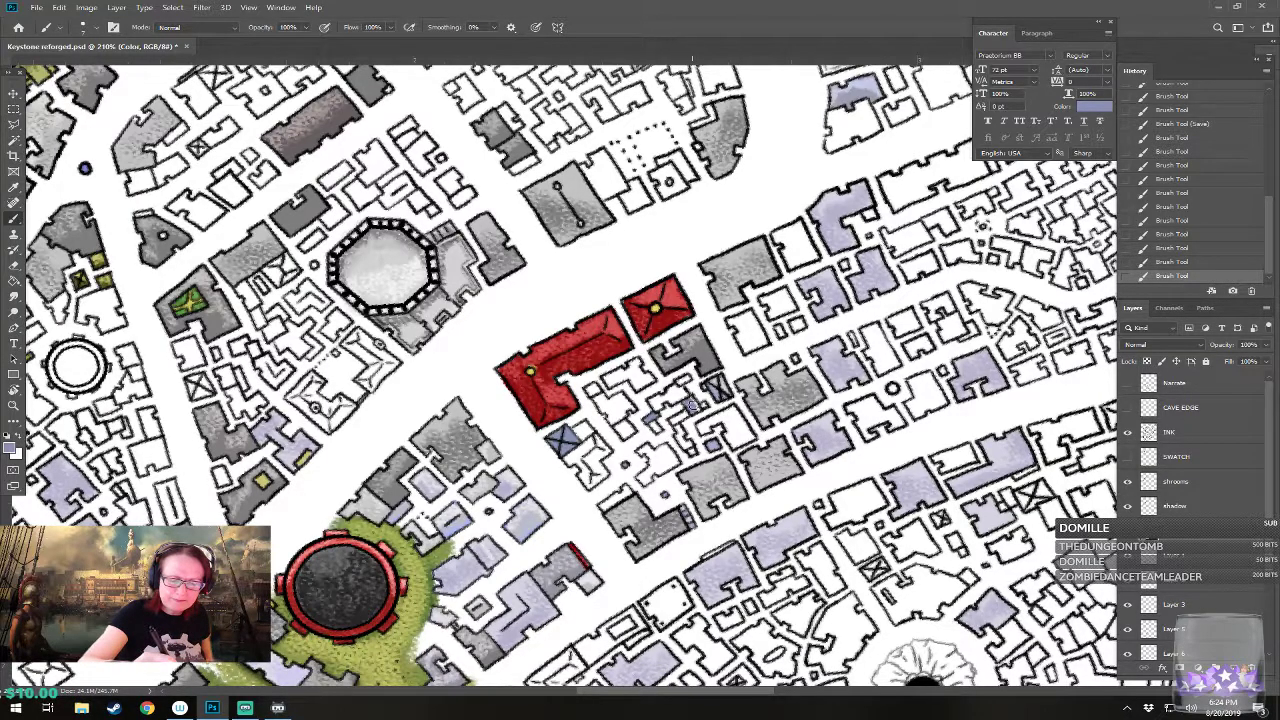
drag(697, 404, 701, 400)
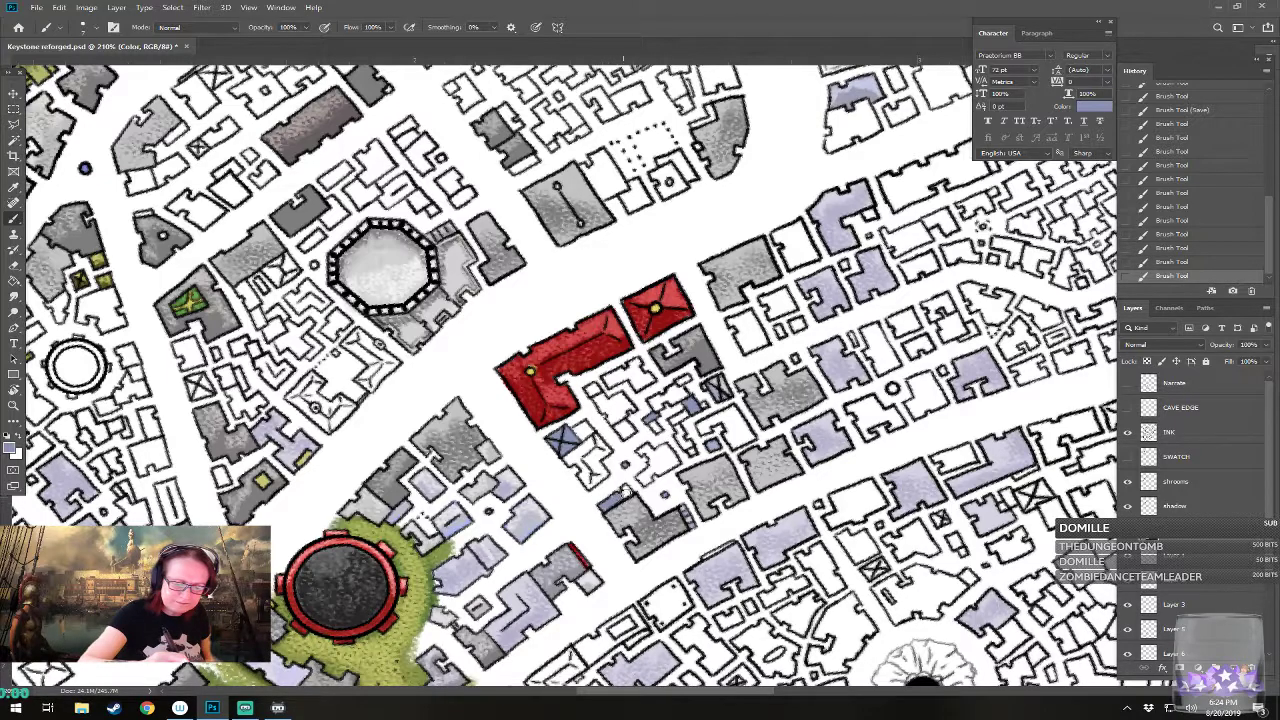
click(612, 496)
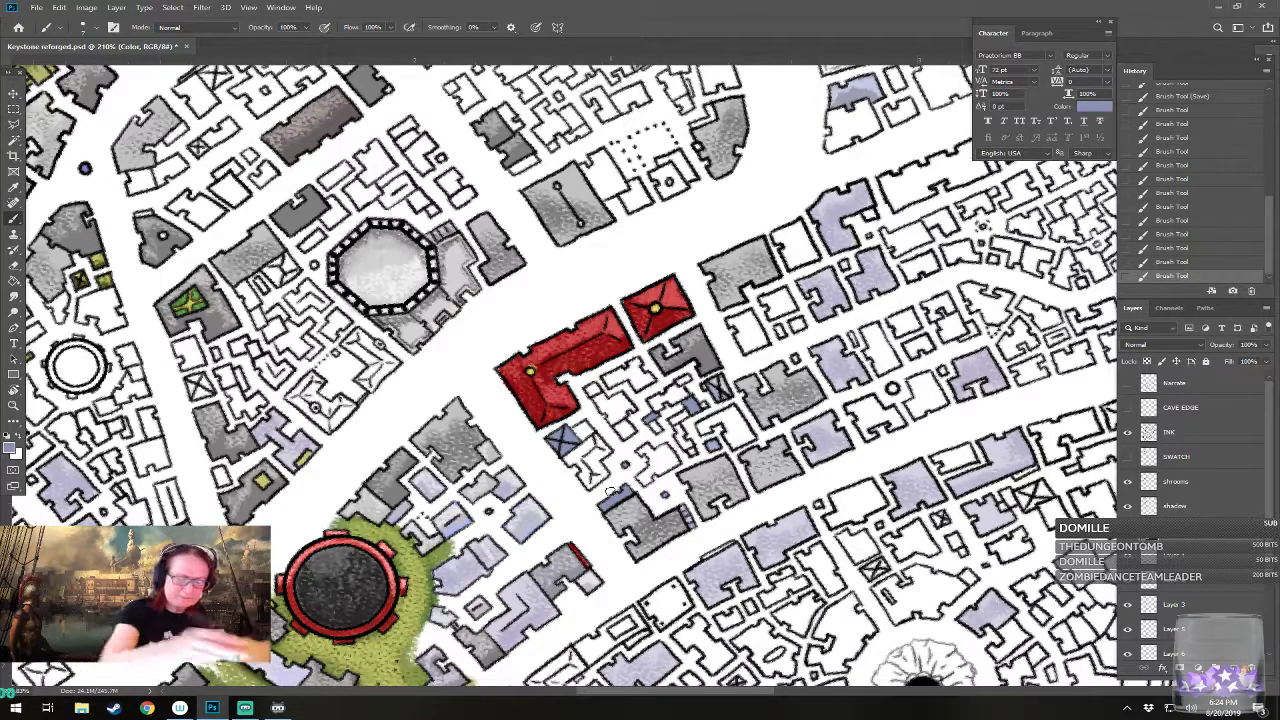
Step: Set the foreground colour to pale lavender and highlight the slate blue roofs in the block below the red building
click(12, 448)
click(785, 462)
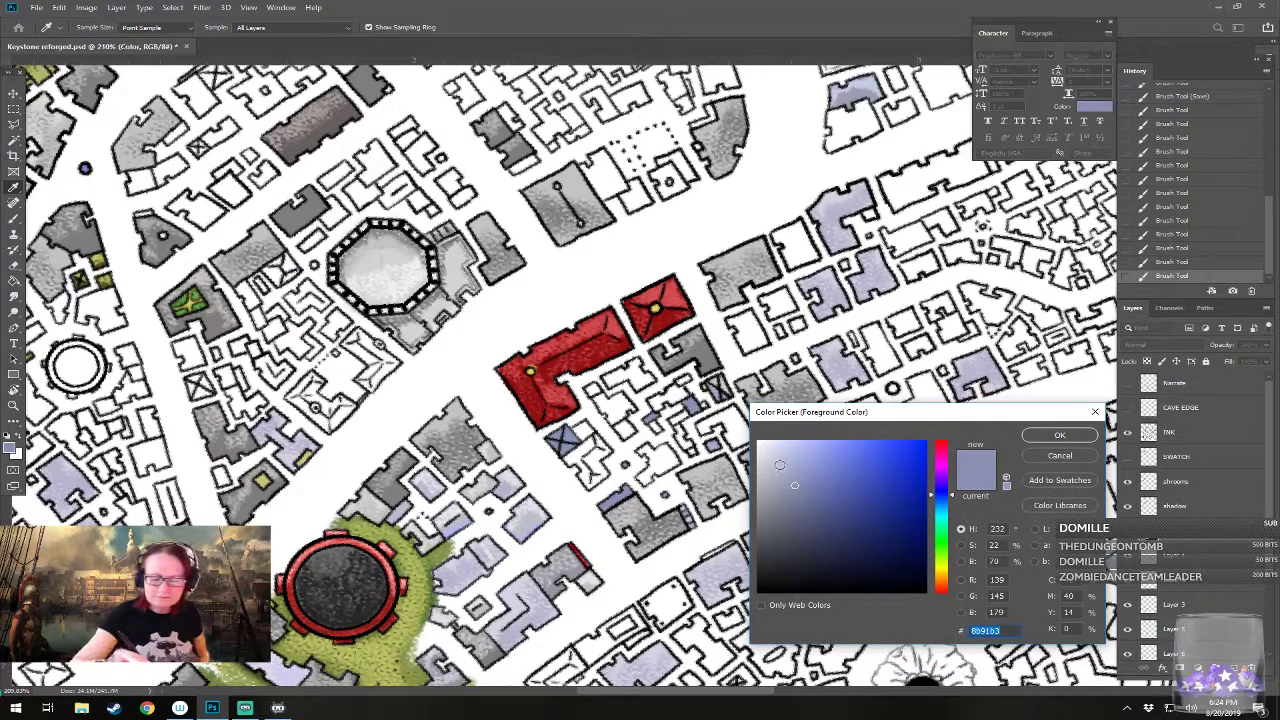
key(Return)
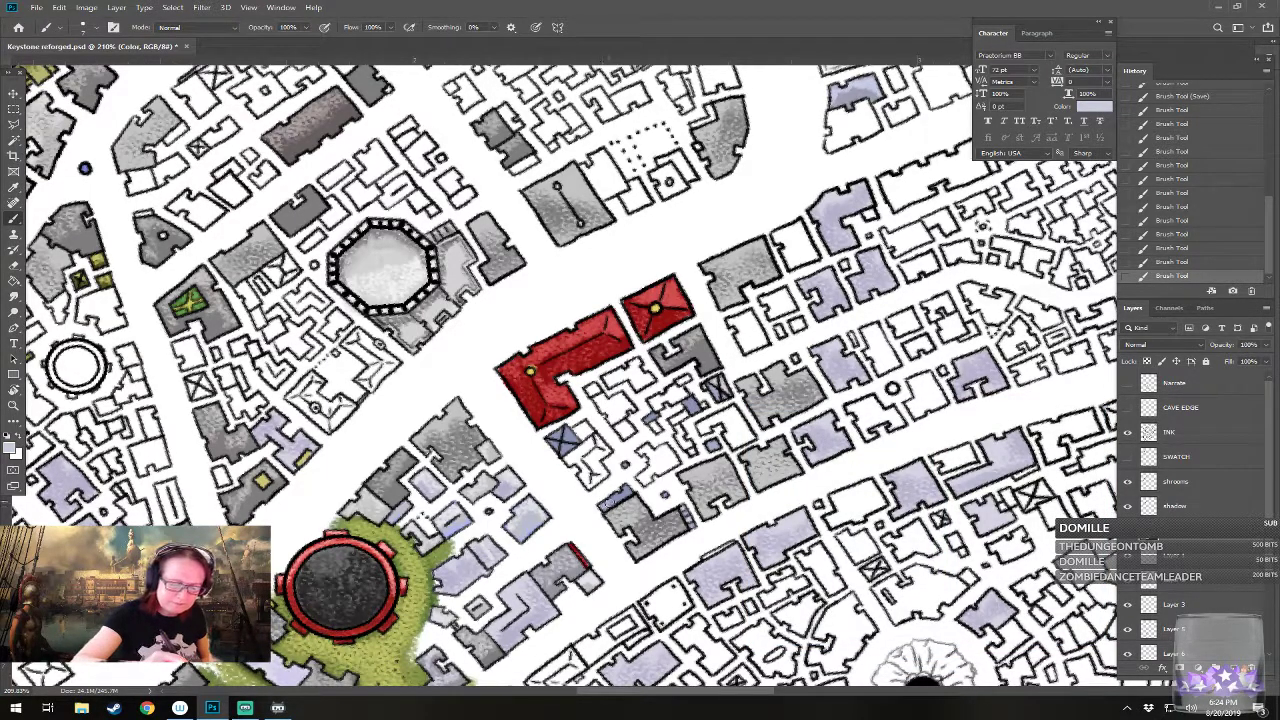
click(609, 483)
click(567, 439)
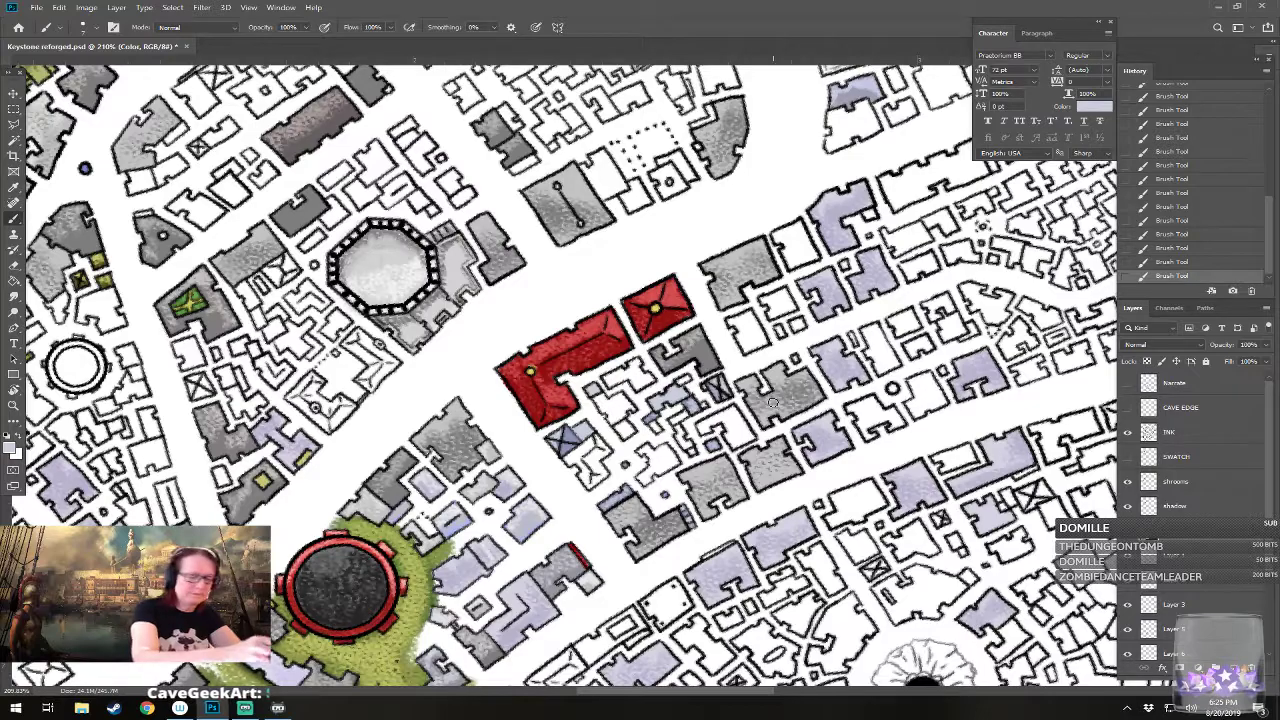
Step: Set the foreground colour to olive green #767733
click(14, 450)
drag(946, 531, 946, 568)
click(852, 515)
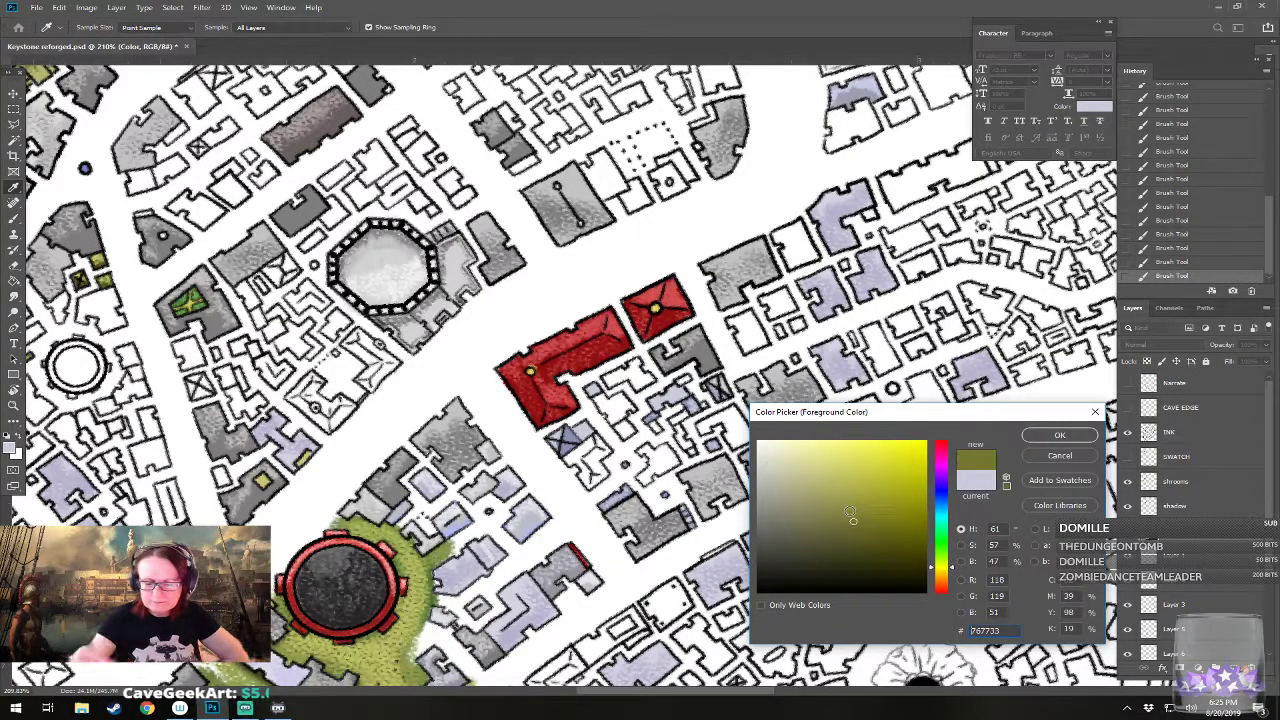
click(1058, 436)
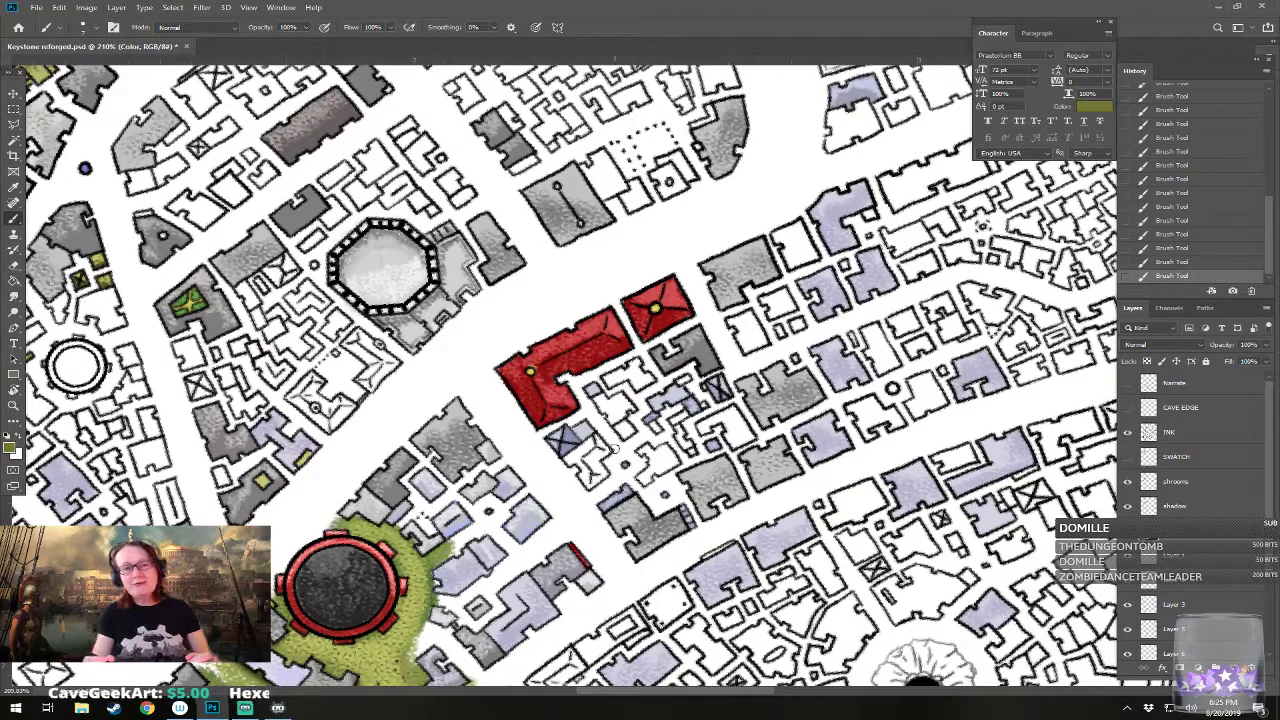
scroll(625, 445, down, 8)
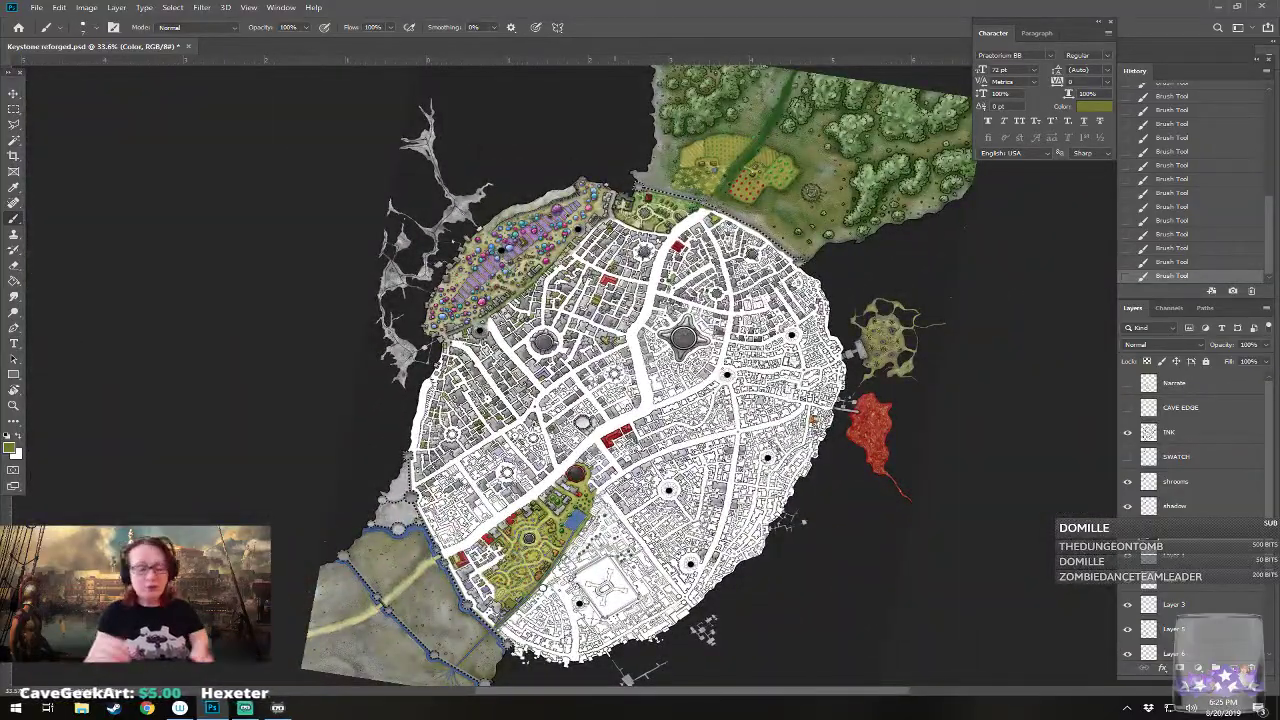
Step: Paint small inner roofs and annexes olive green in the block below the red buildings
scroll(620, 475, up, 6)
scroll(600, 340, up, 2)
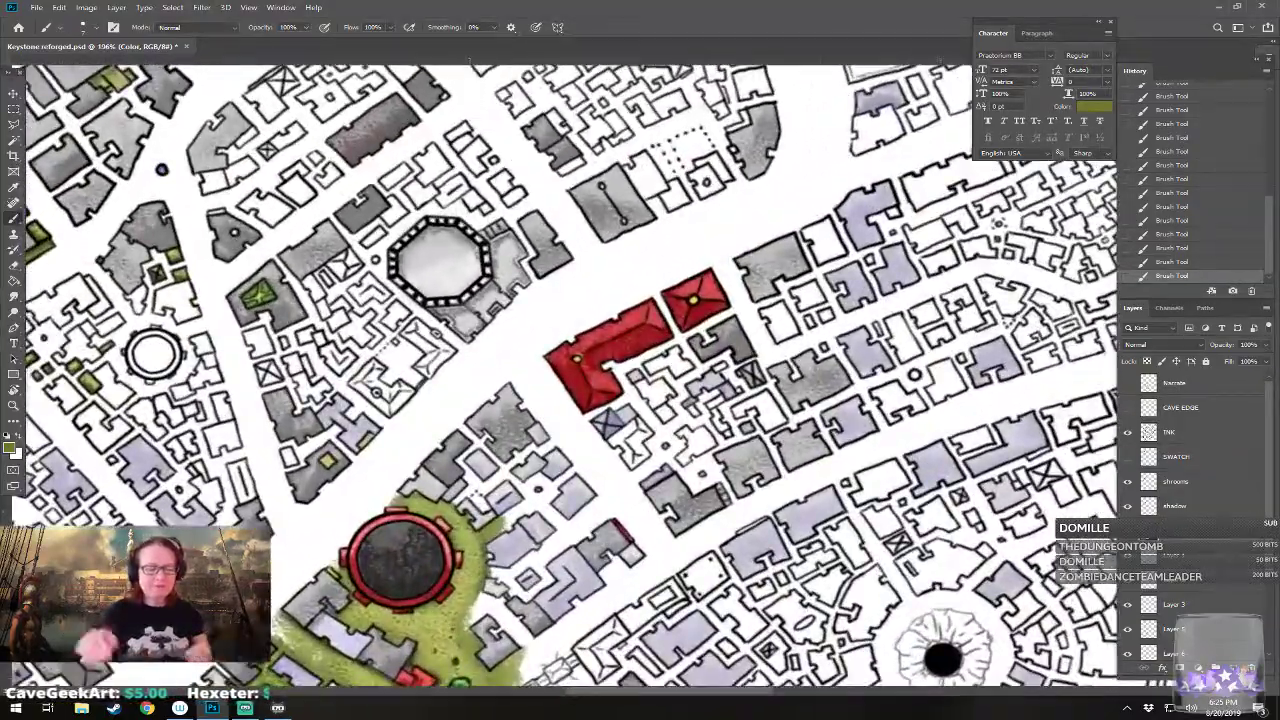
scroll(600, 340, up, 2)
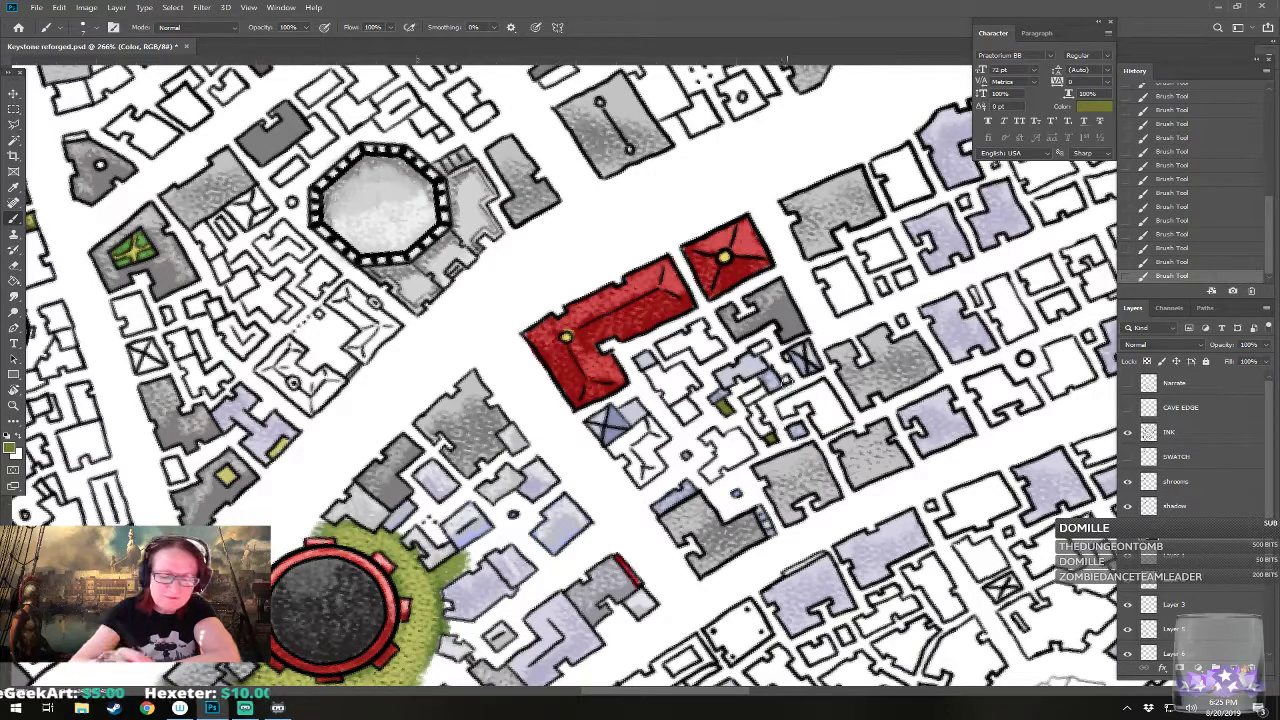
drag(760, 345, 765, 347)
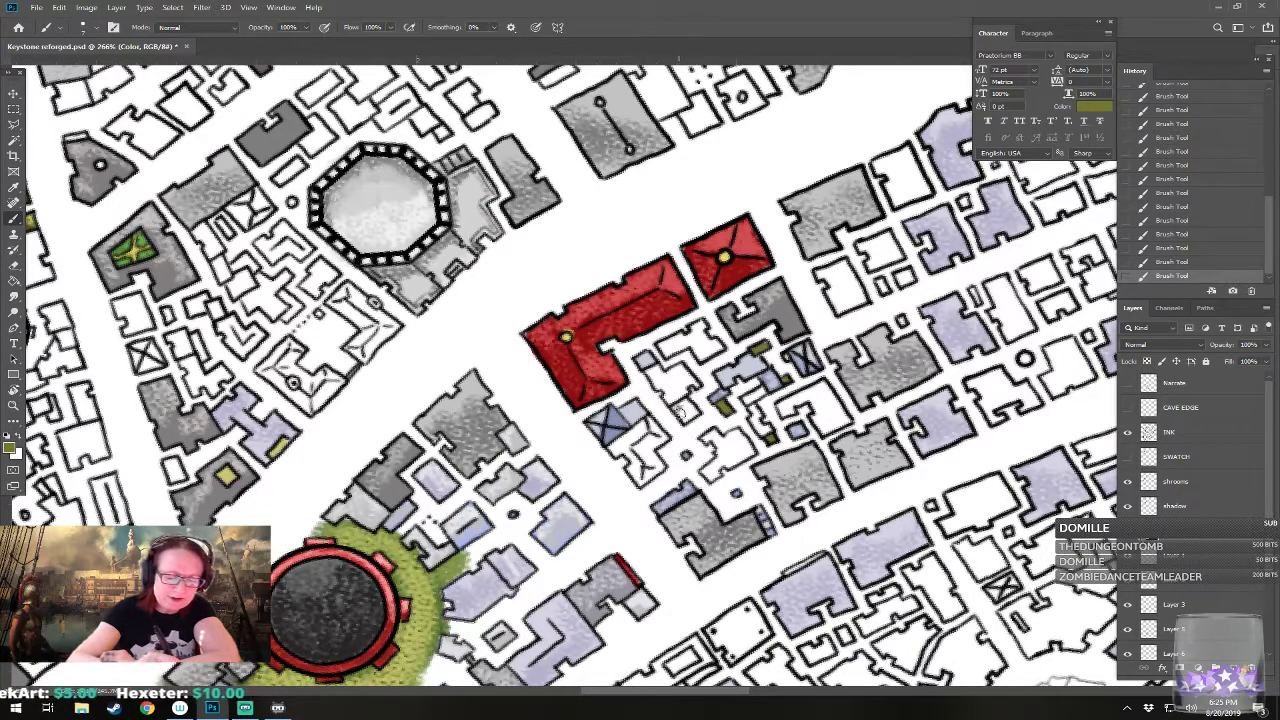
drag(684, 411, 694, 410)
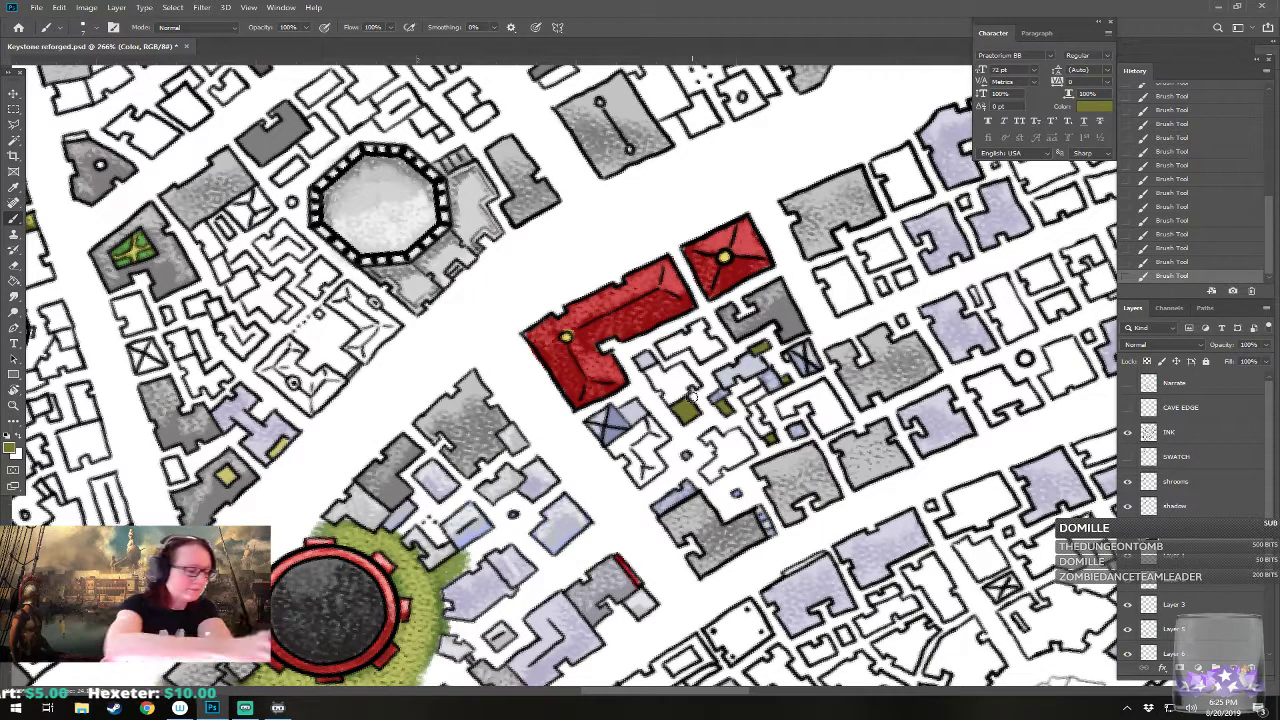
Step: Set the foreground colour to light yellow-green #c9ca6a and highlight the olive roofs in the block below the red buildings
click(12, 449)
click(842, 468)
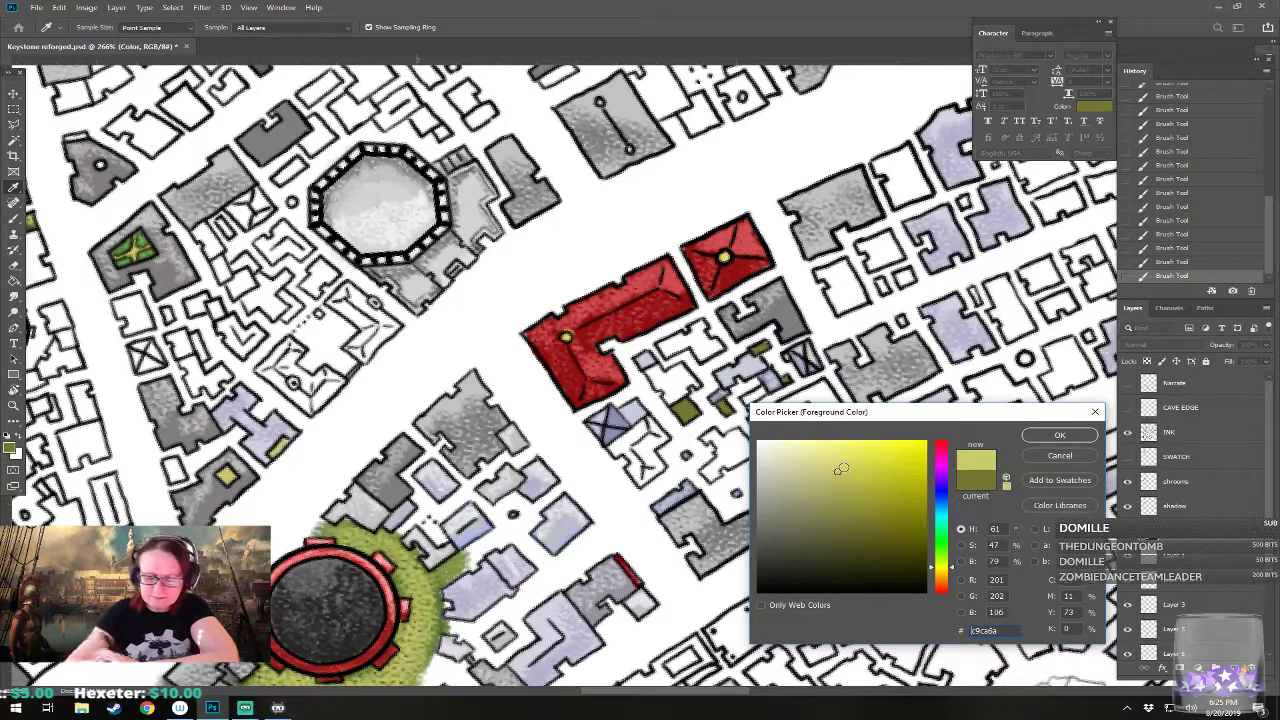
click(1059, 435)
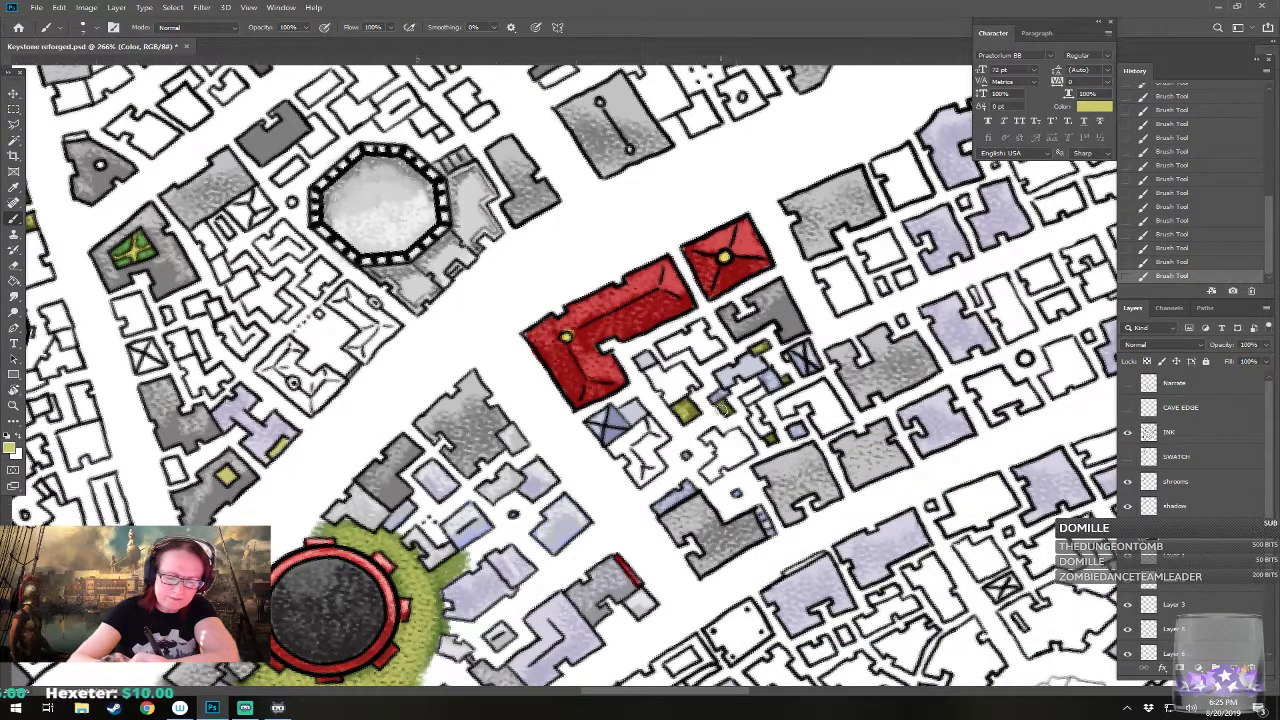
drag(768, 437, 612, 500)
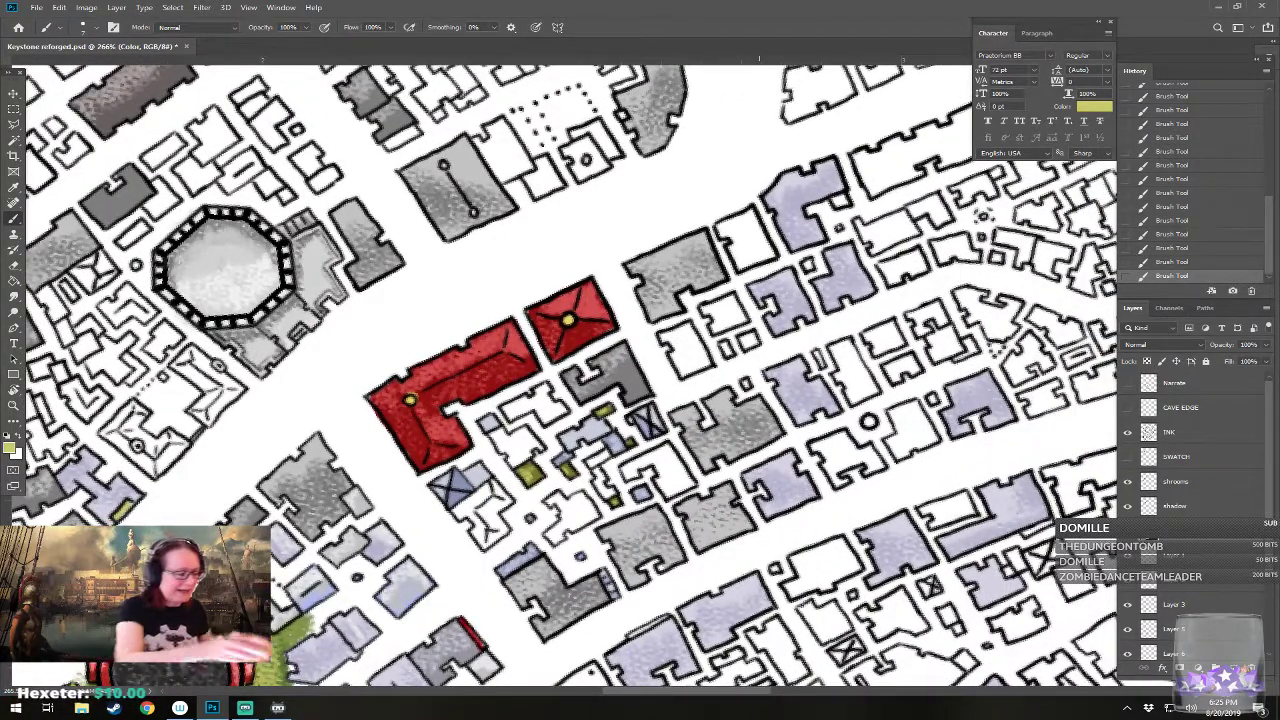
Step: Set the foreground colour to light purple and paint the small round structure between the buildings in the neighbouring block
click(15, 452)
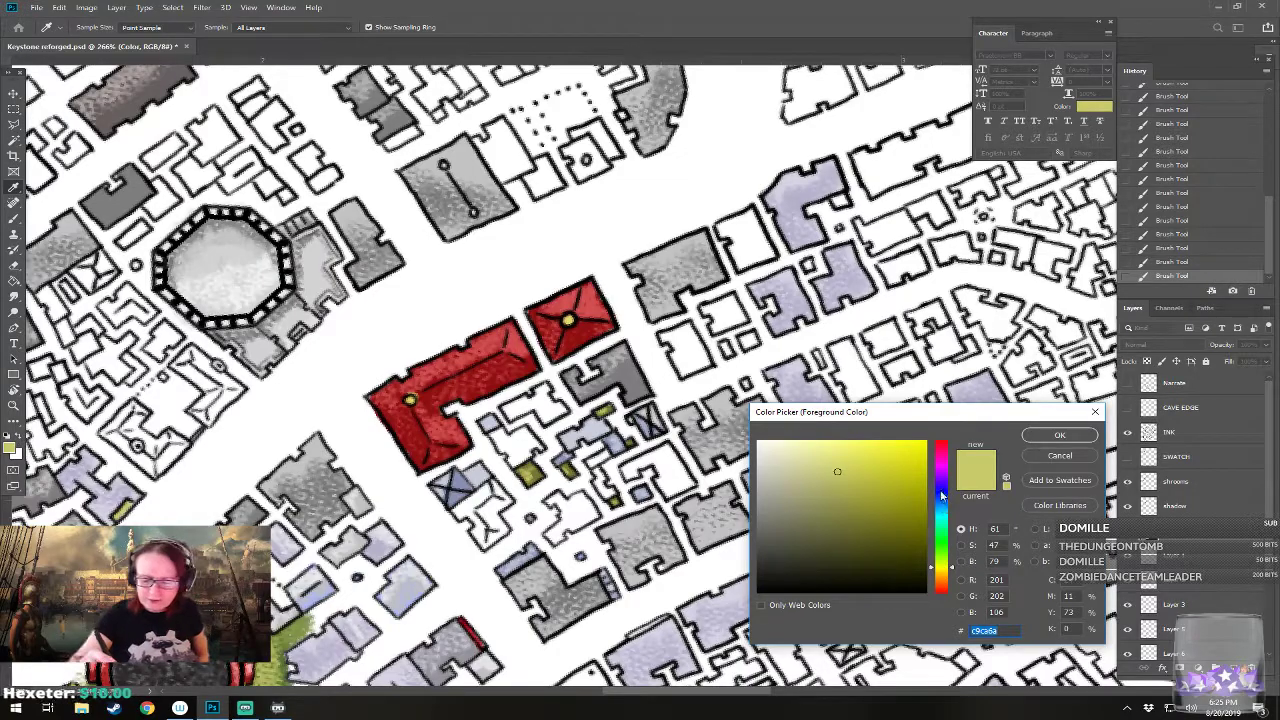
click(941, 489)
click(814, 451)
click(1059, 435)
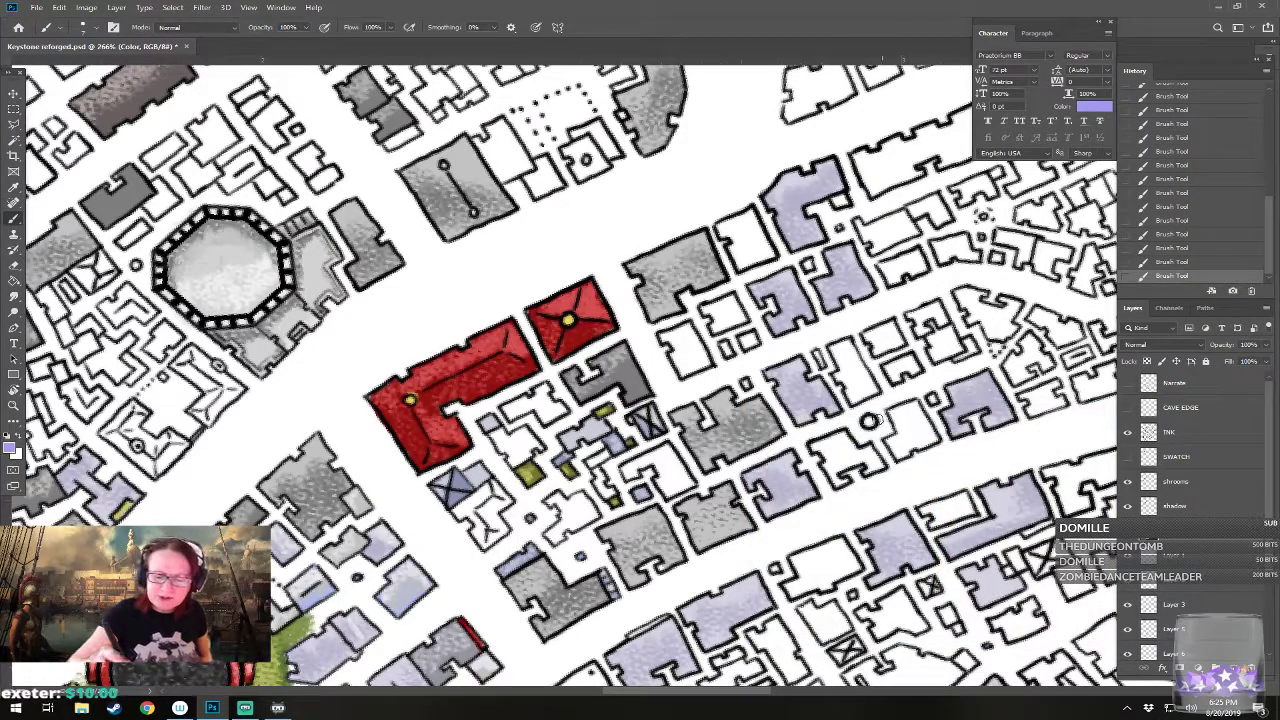
click(869, 421)
drag(869, 421, 762, 390)
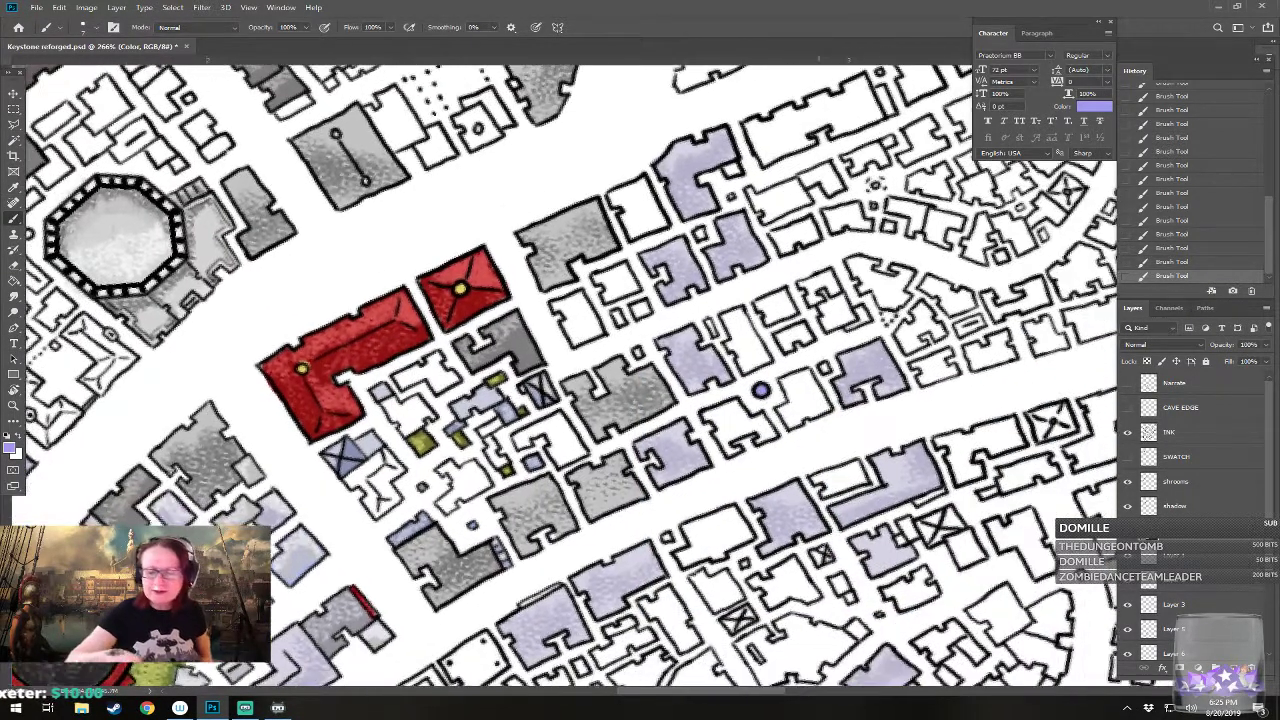
Step: Show the Narrate layer to check the numbered district markings over the whole city, and hide it again
scroll(933, 291, down, 4)
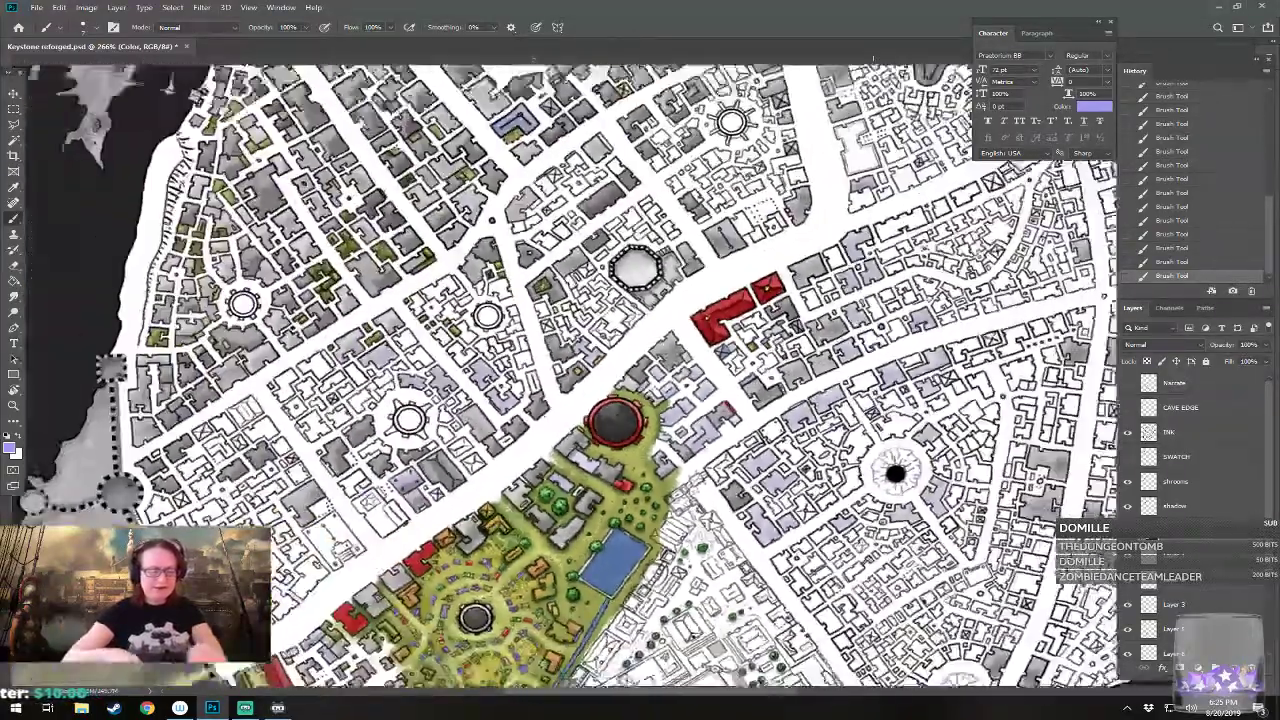
drag(700, 440, 771, 275)
scroll(640, 420, down, 3)
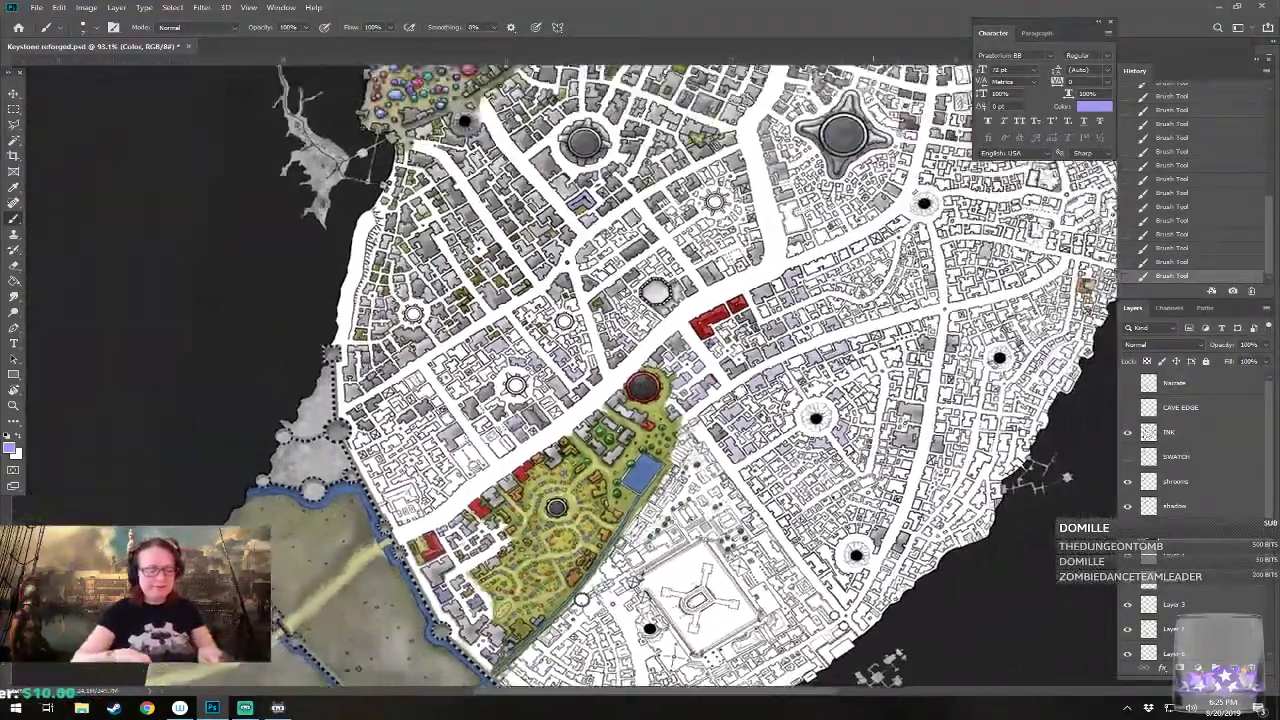
click(1129, 385)
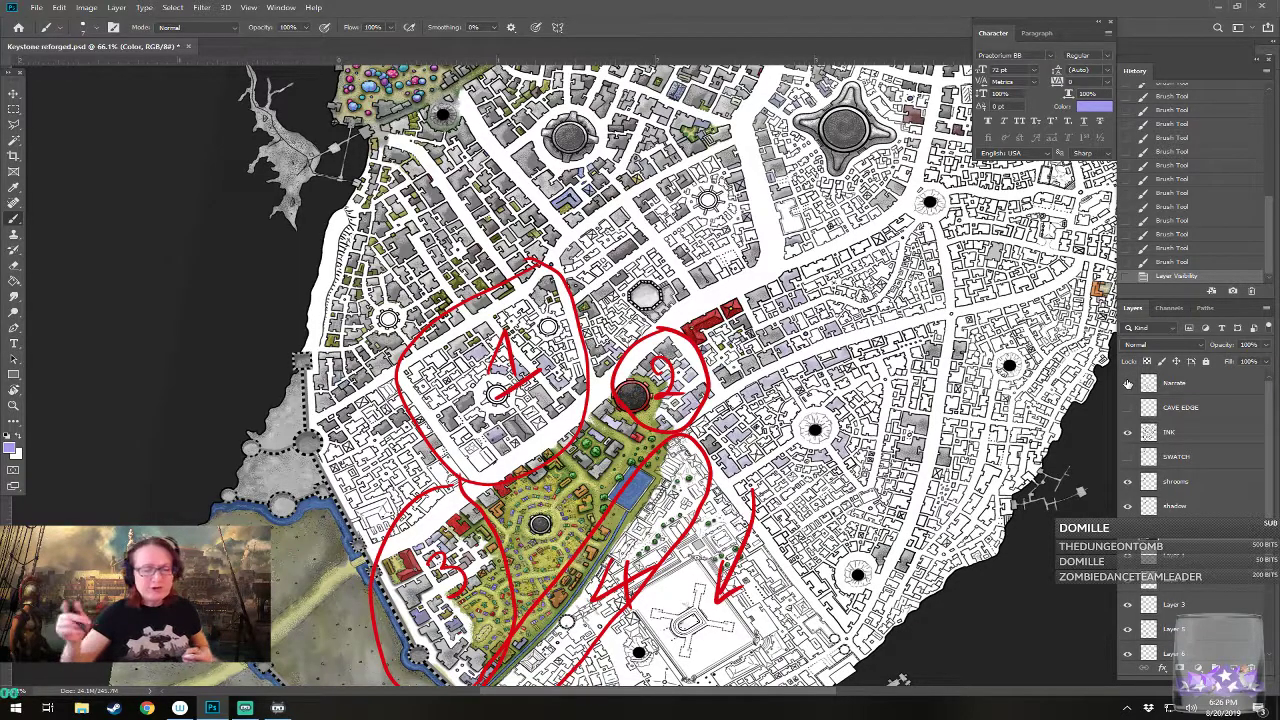
click(1129, 385)
scroll(767, 392, up, 3)
scroll(560, 380, up, 3)
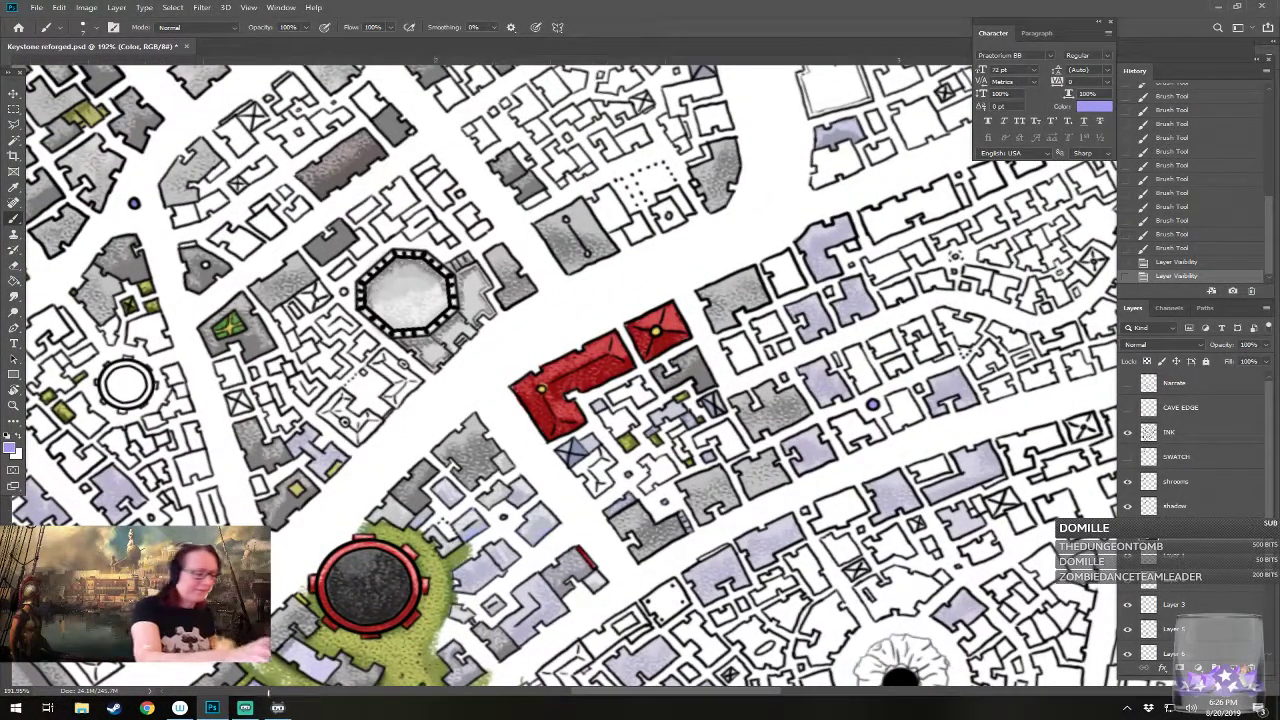
Step: Set the foreground colour to medium grey and paint the remaining white roofs inside the block below the red buildings
click(12, 448)
click(1058, 436)
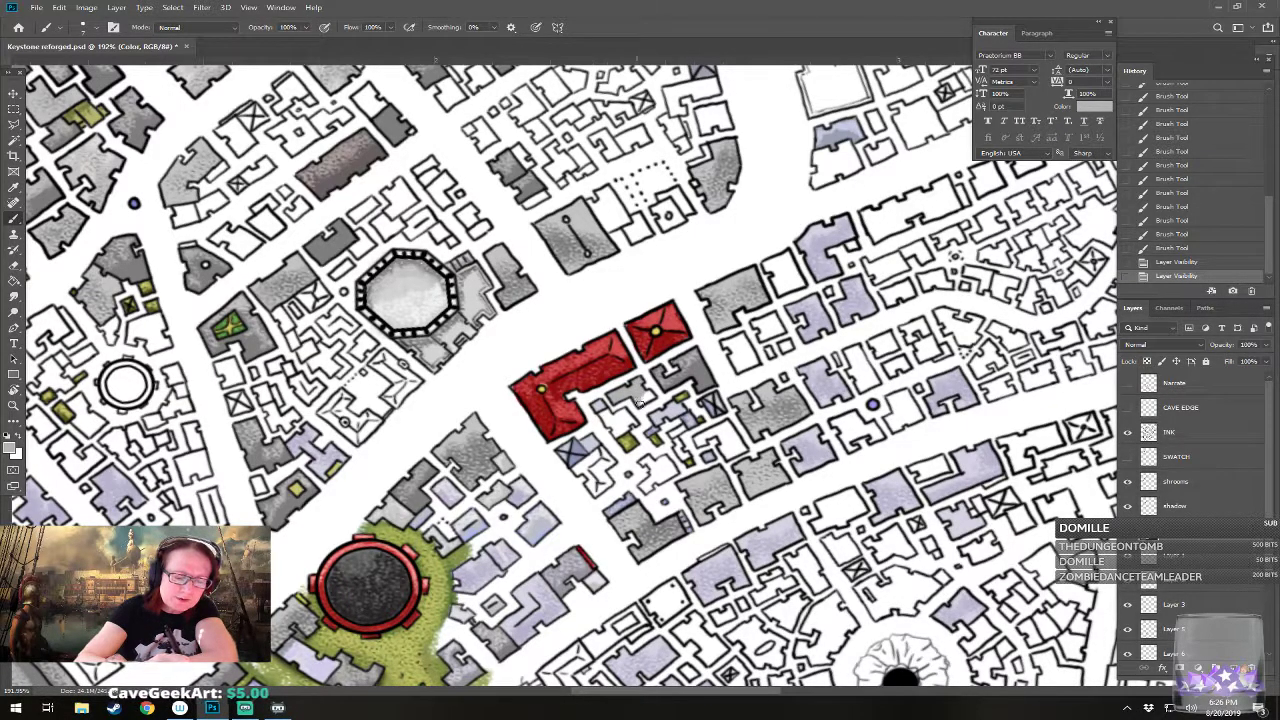
drag(644, 399, 648, 398)
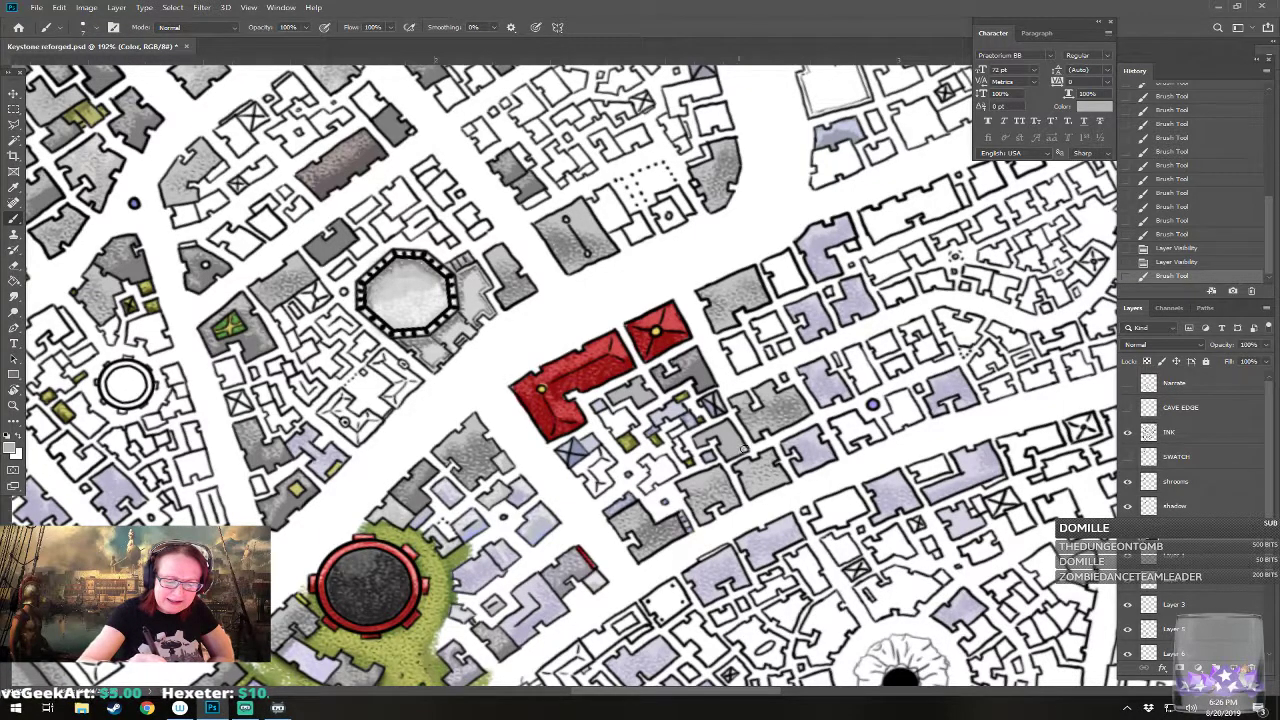
drag(742, 449, 738, 431)
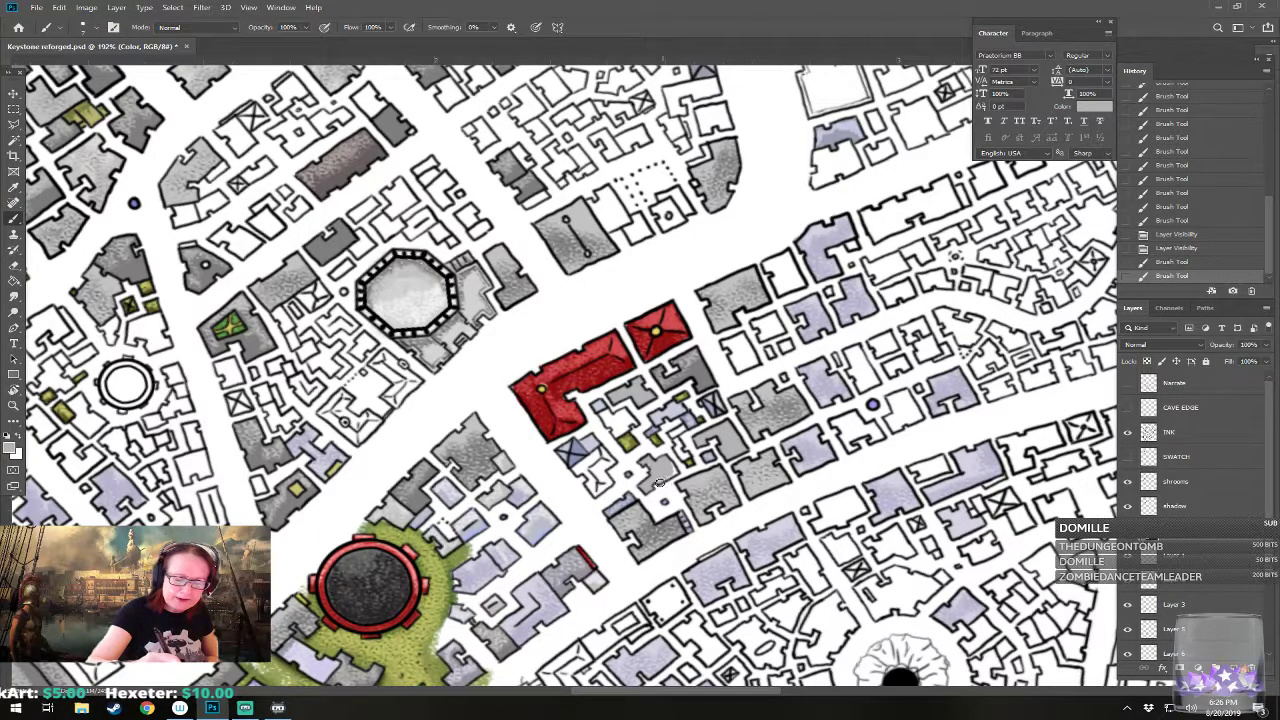
click(680, 462)
click(678, 428)
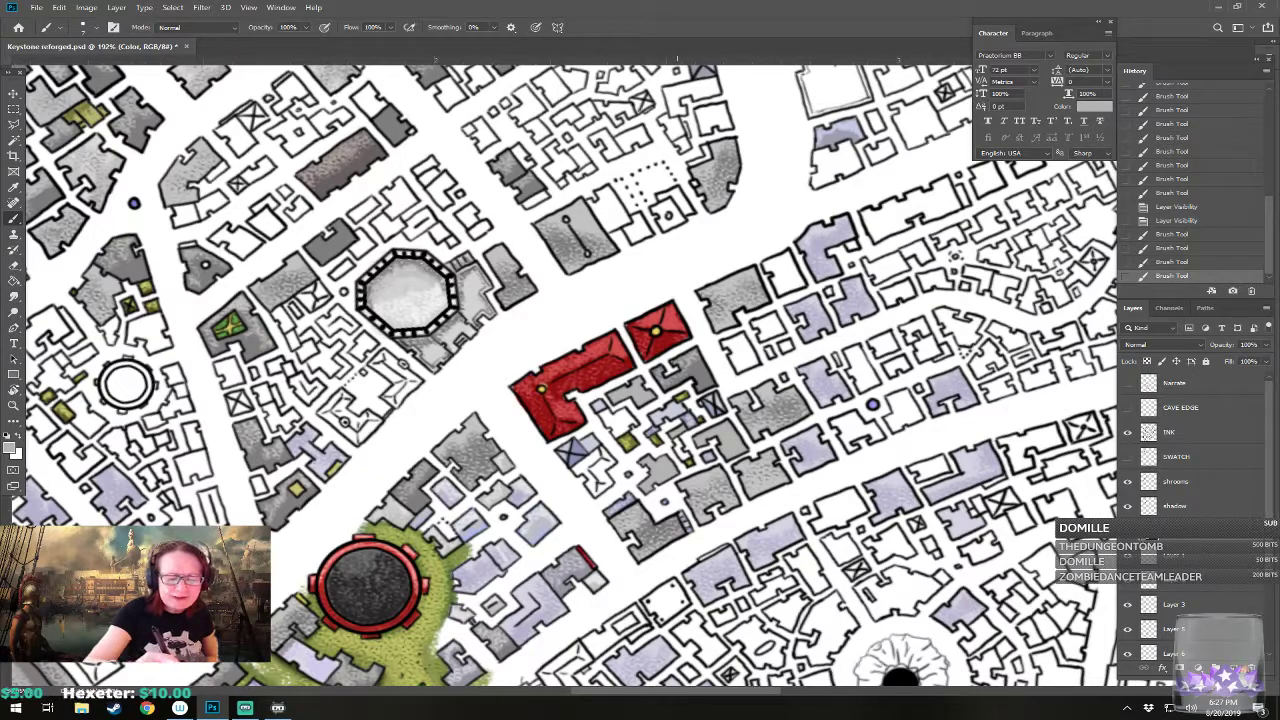
click(681, 447)
click(642, 425)
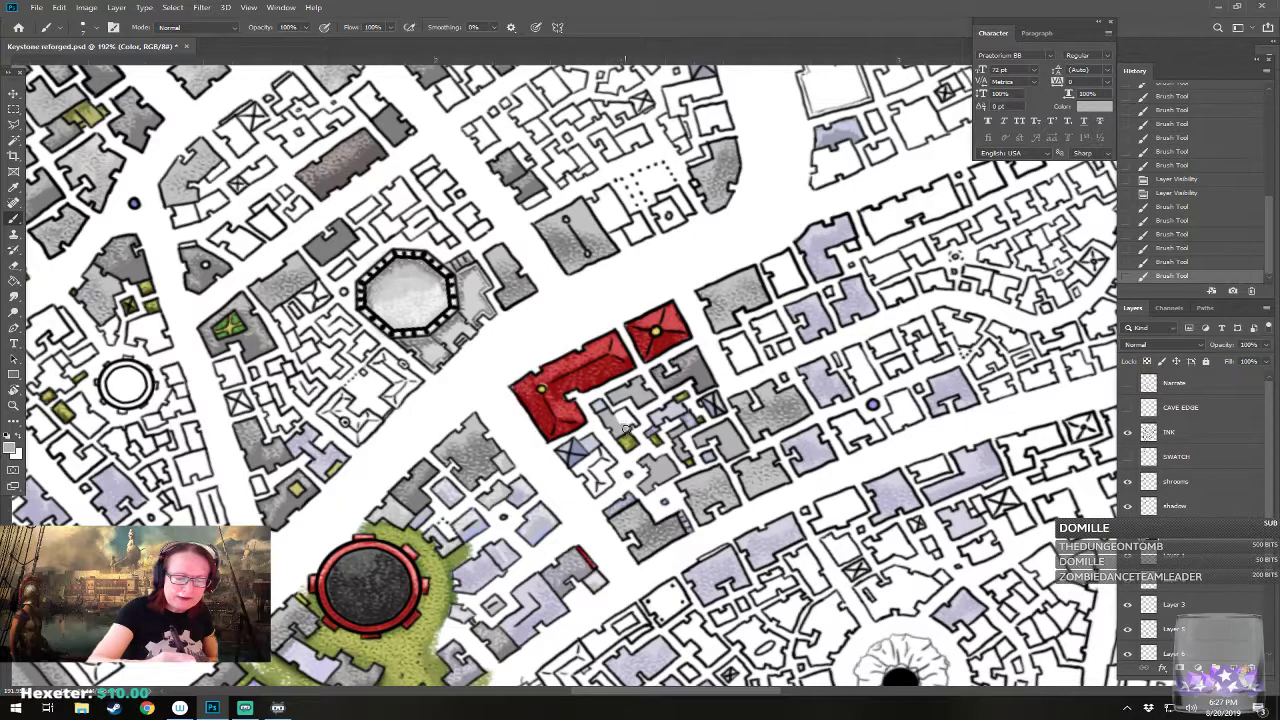
click(631, 420)
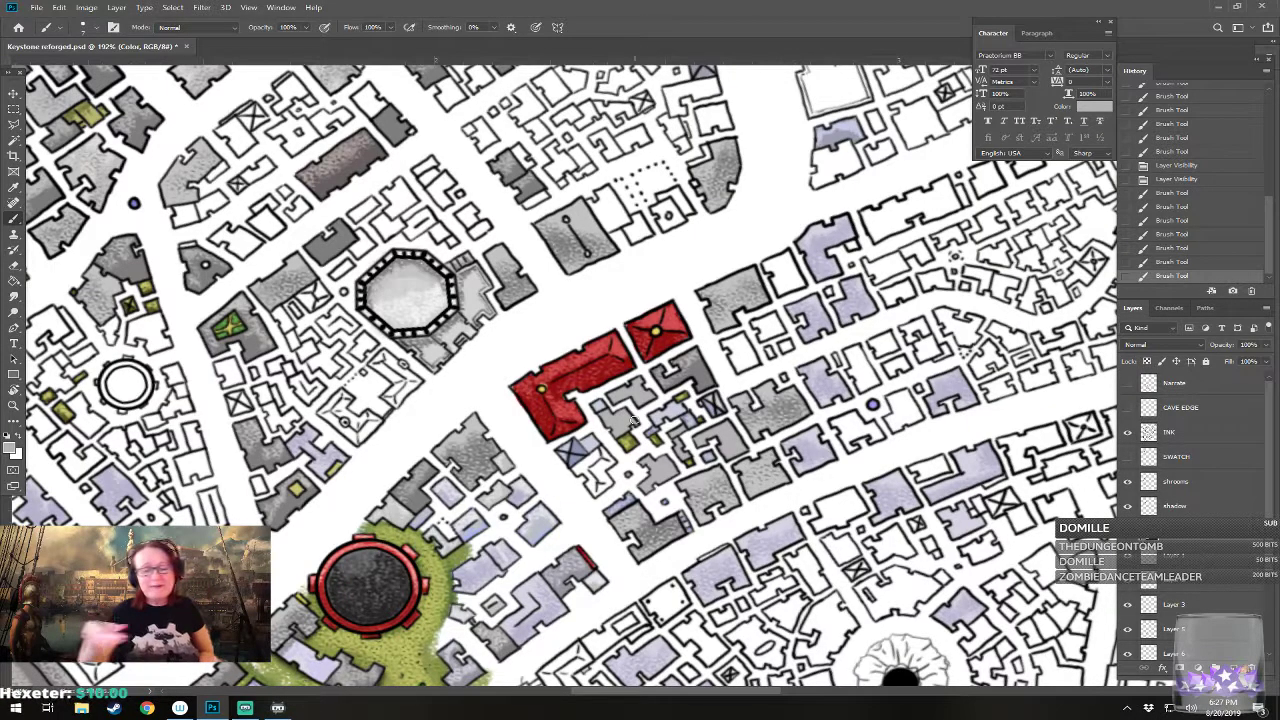
Step: Set the foreground colour to pale grey #dedee3 and highlight the newly greyed roofs in the block below the red buildings
click(13, 449)
click(770, 467)
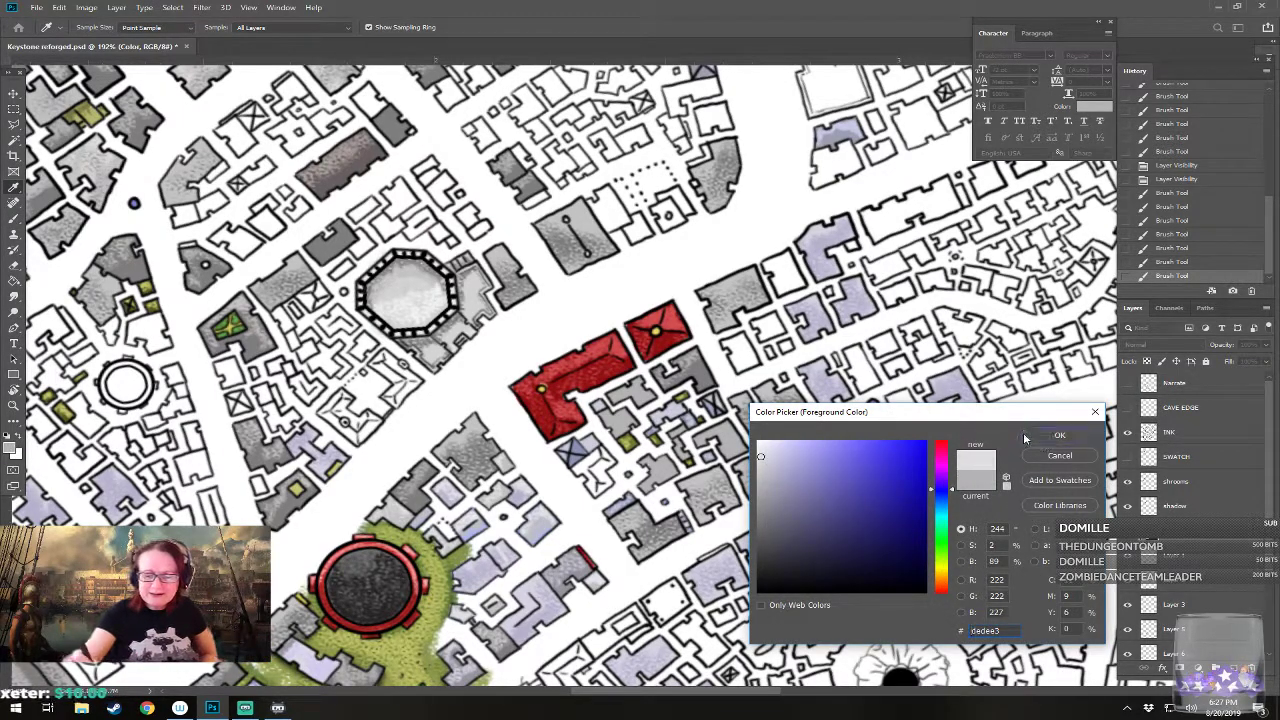
click(1059, 435)
click(620, 410)
click(634, 386)
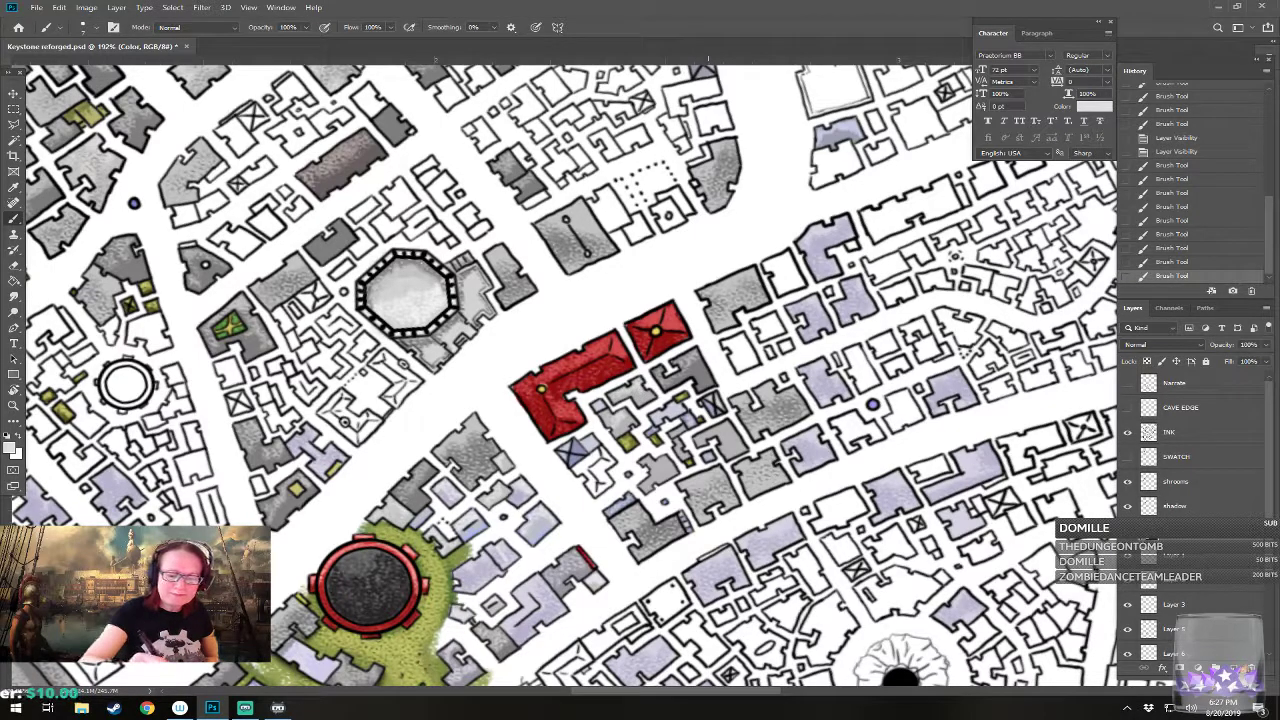
click(737, 440)
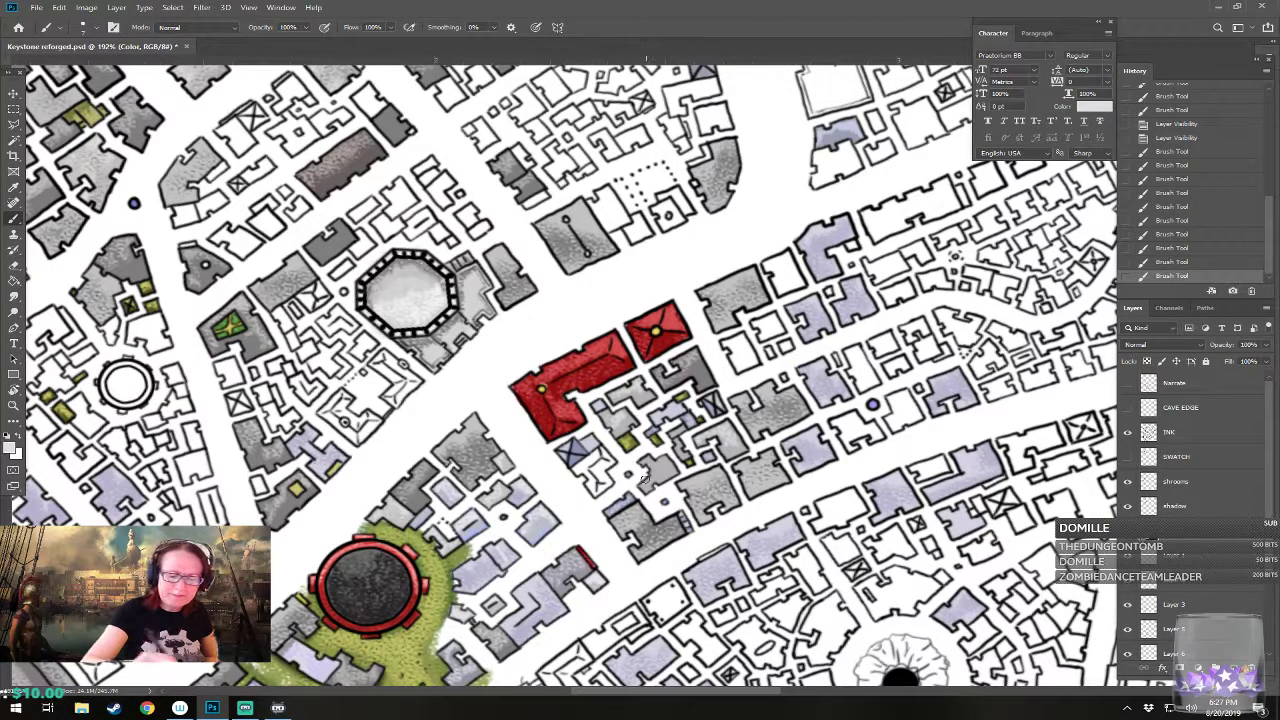
click(648, 484)
click(670, 463)
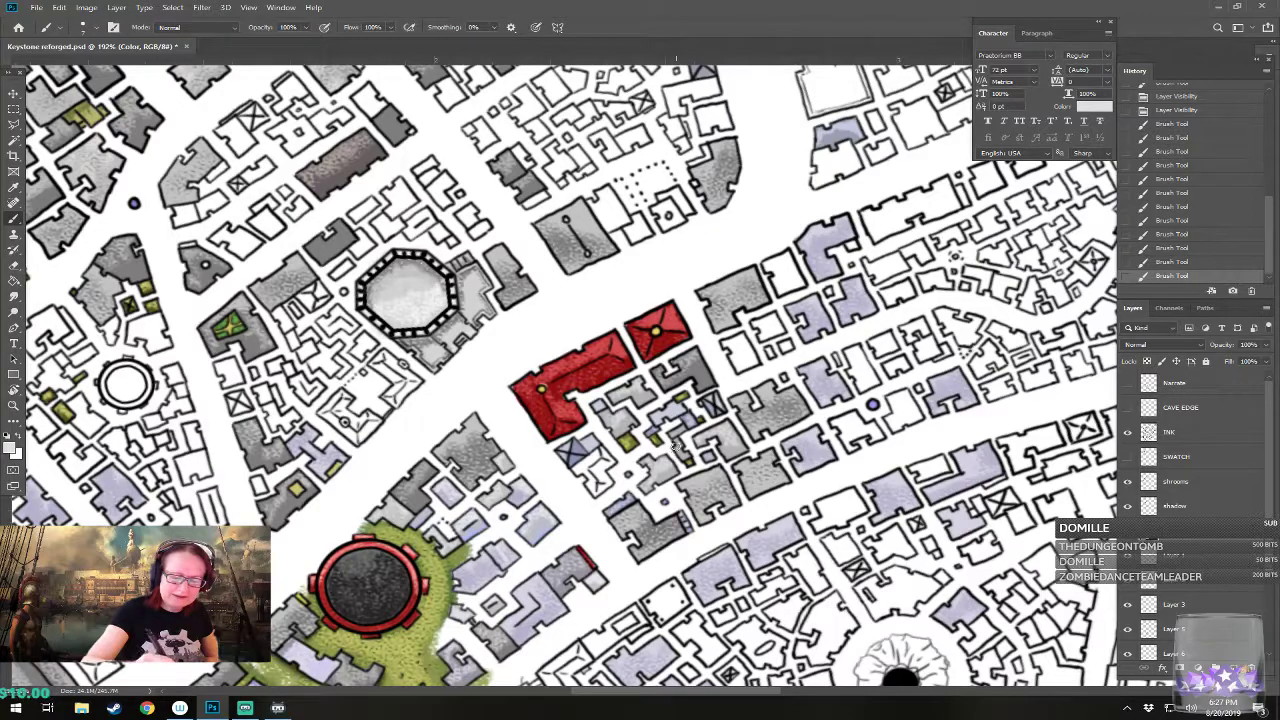
click(676, 437)
click(710, 406)
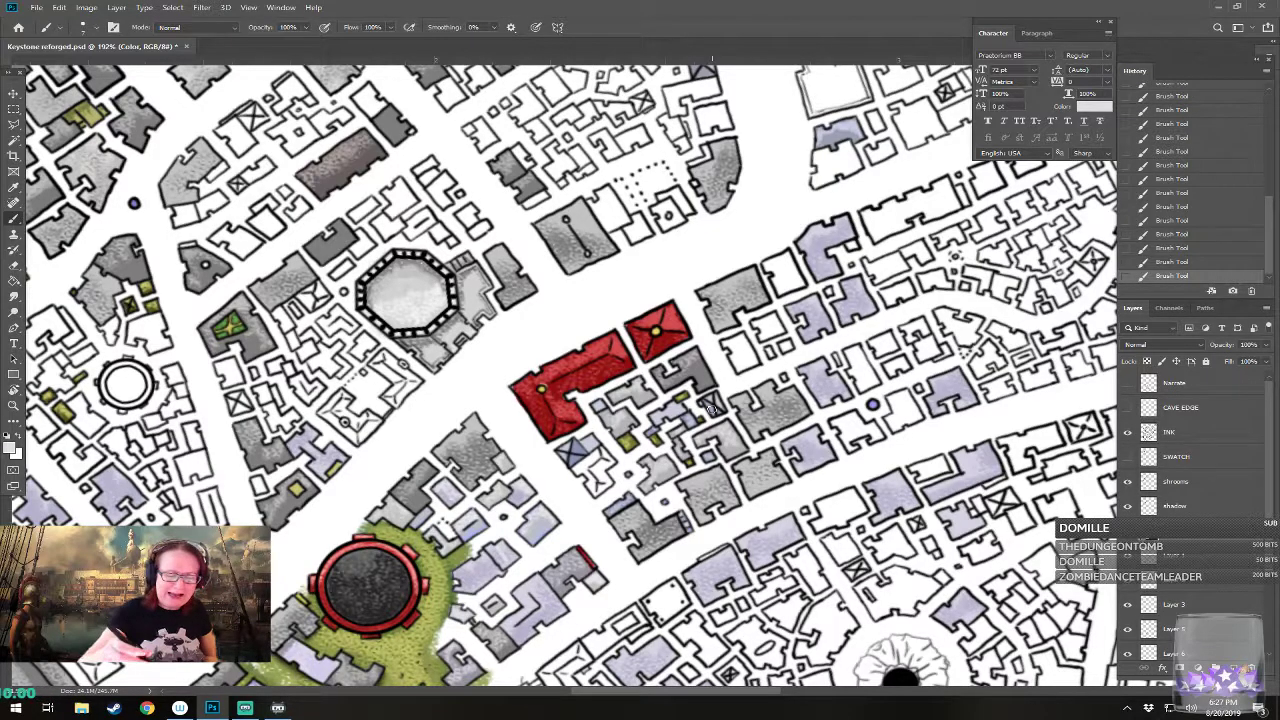
Step: Set the foreground colour to crimson #b11f42 and paint the irregular building beside the blue cross-roofed corner building
click(12, 450)
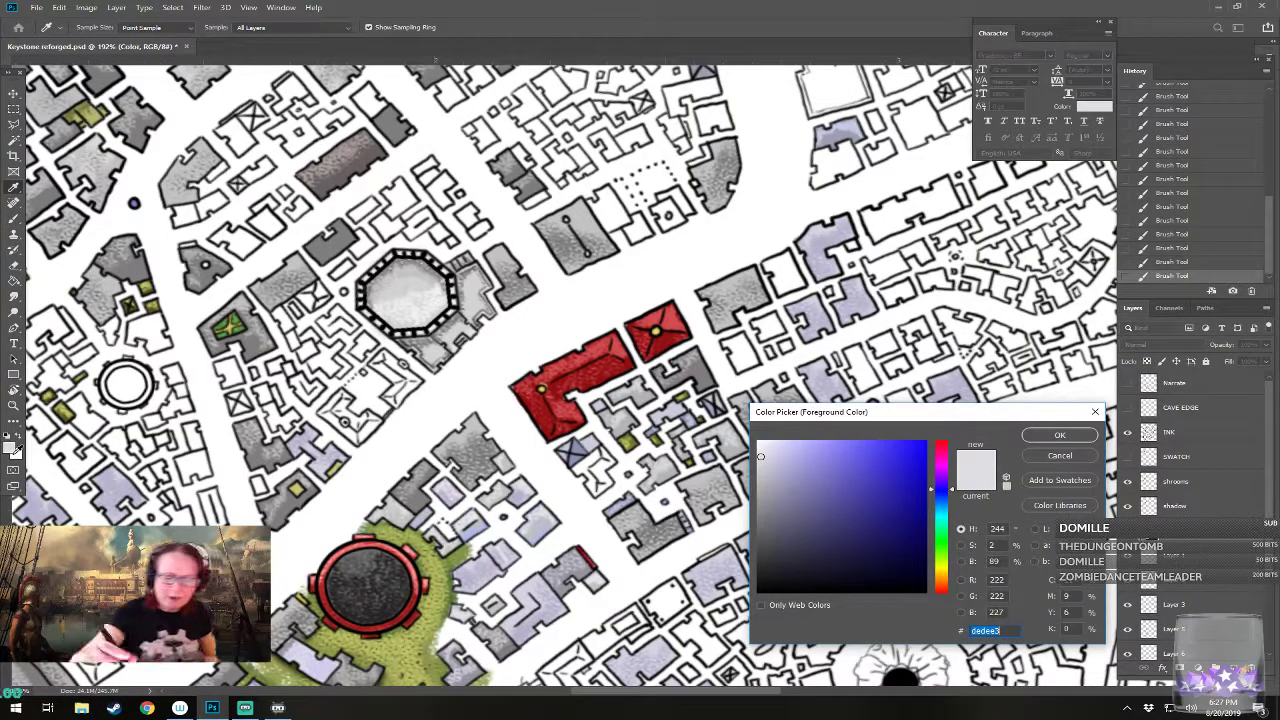
drag(945, 466, 945, 446)
click(896, 486)
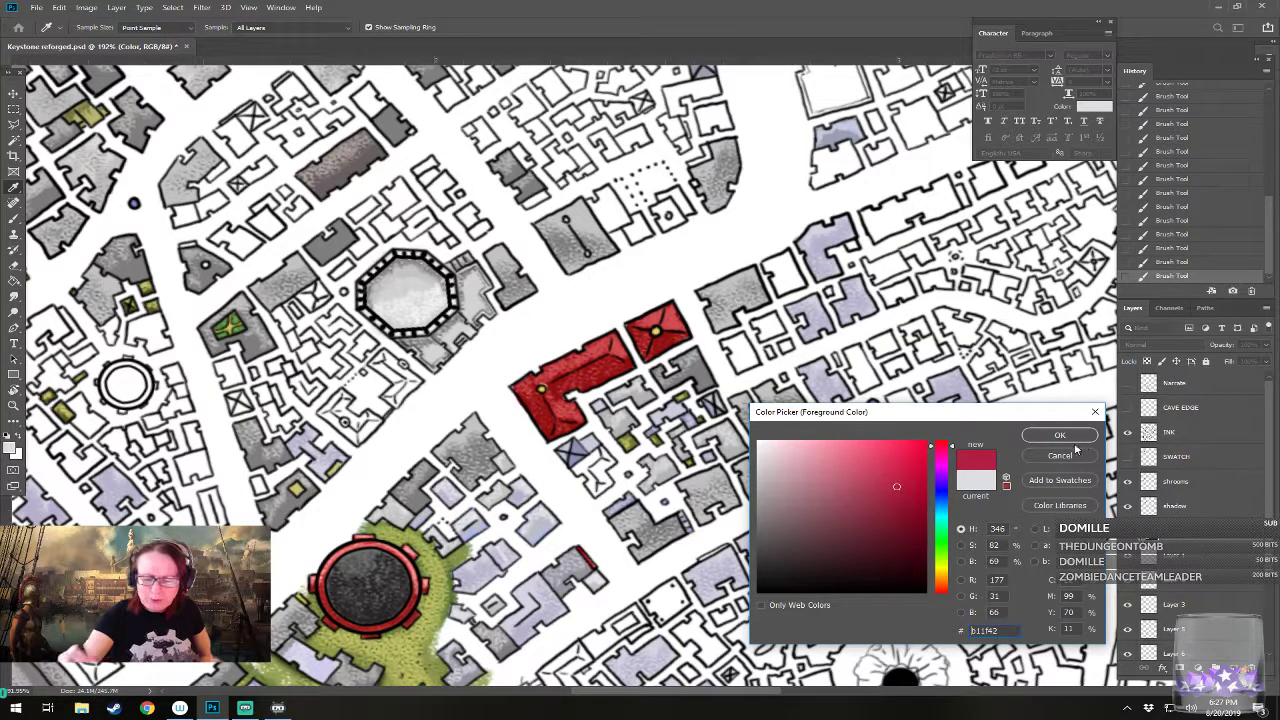
click(1062, 436)
mouse_move(592, 457)
mouse_down()
mouse_move(576, 472)
mouse_move(602, 458)
mouse_move(588, 480)
mouse_move(610, 452)
mouse_move(594, 490)
mouse_move(610, 476)
mouse_up()
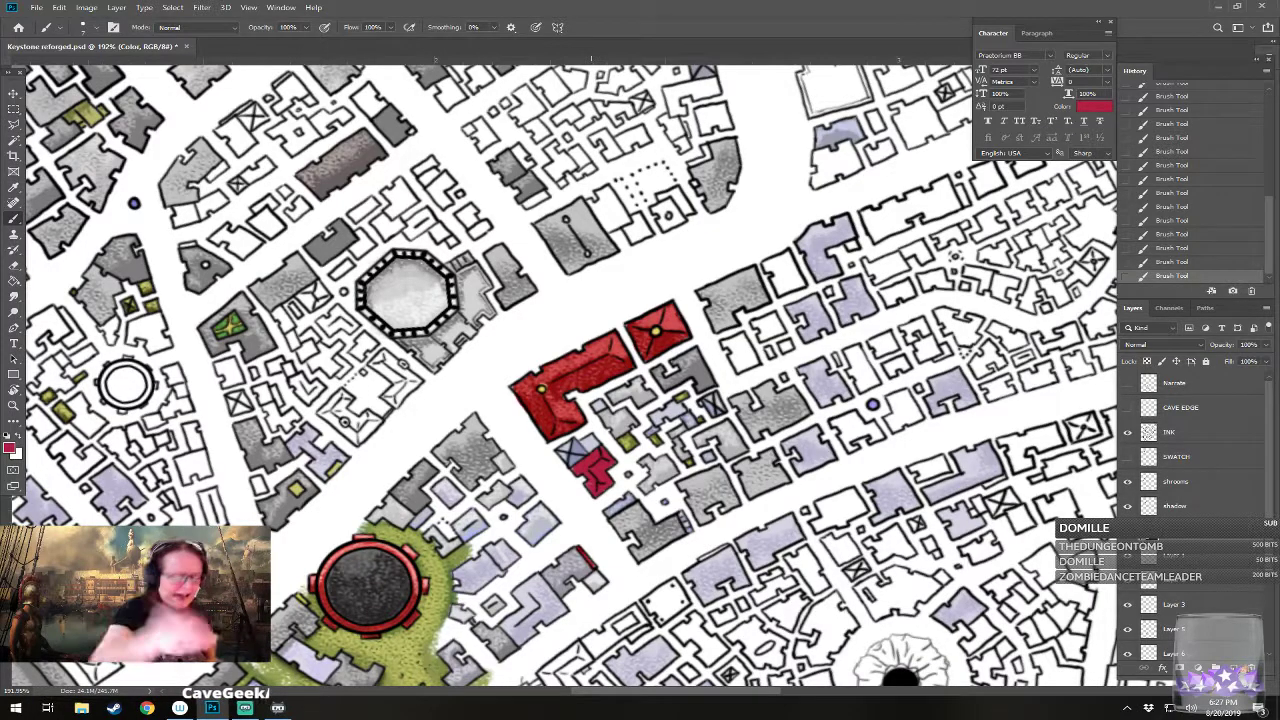
Step: Highlight the crimson building's roof in light pink and shade it in dark crimson
click(11, 450)
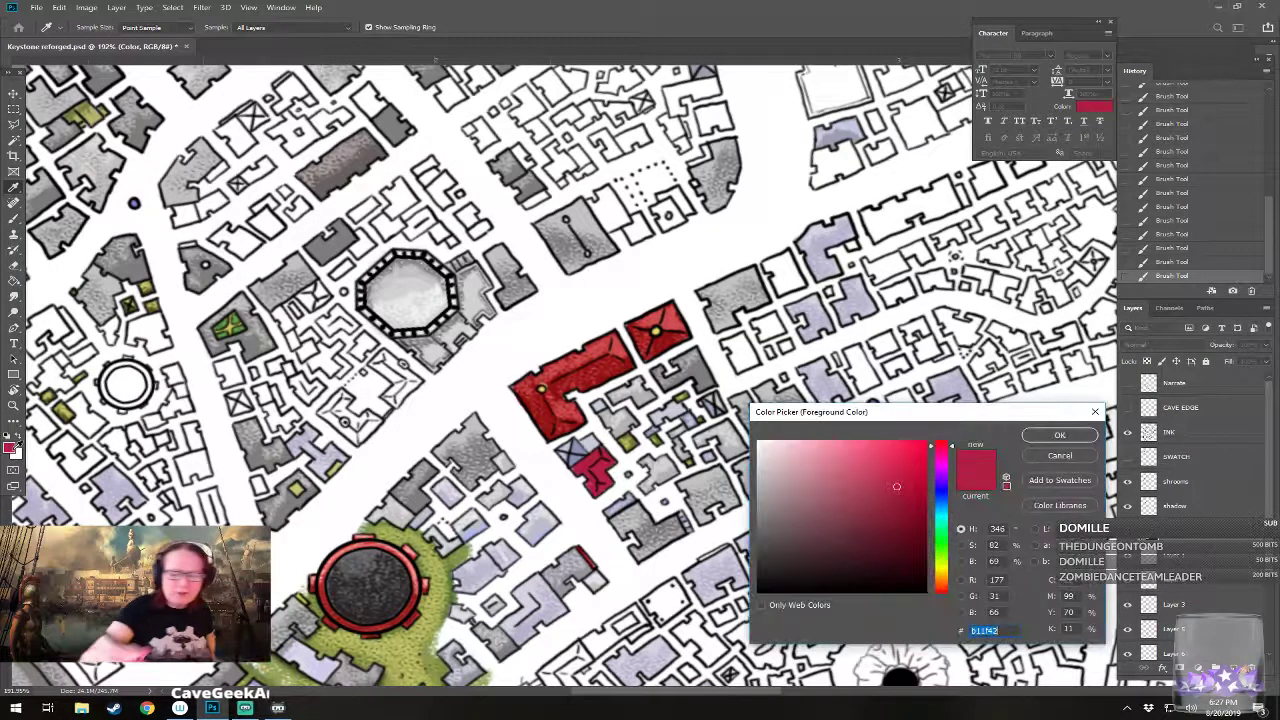
click(845, 456)
click(1059, 435)
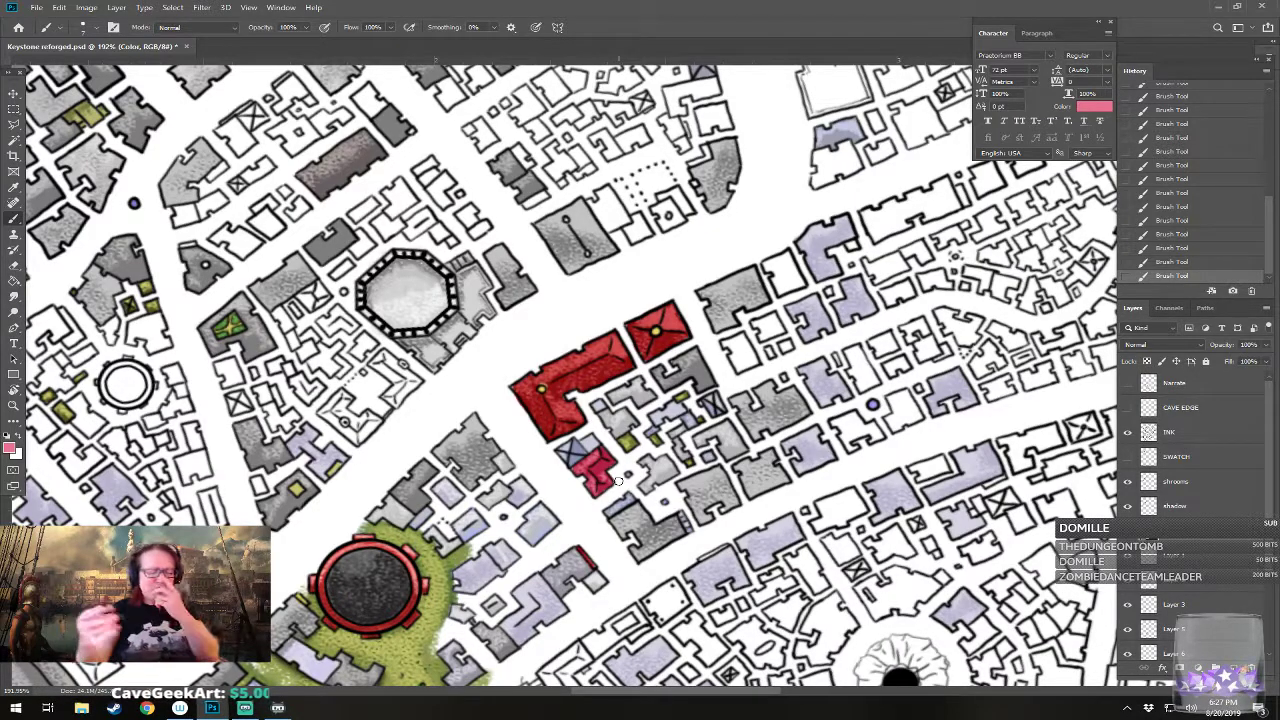
click(10, 449)
click(876, 507)
click(1059, 435)
drag(596, 473, 607, 474)
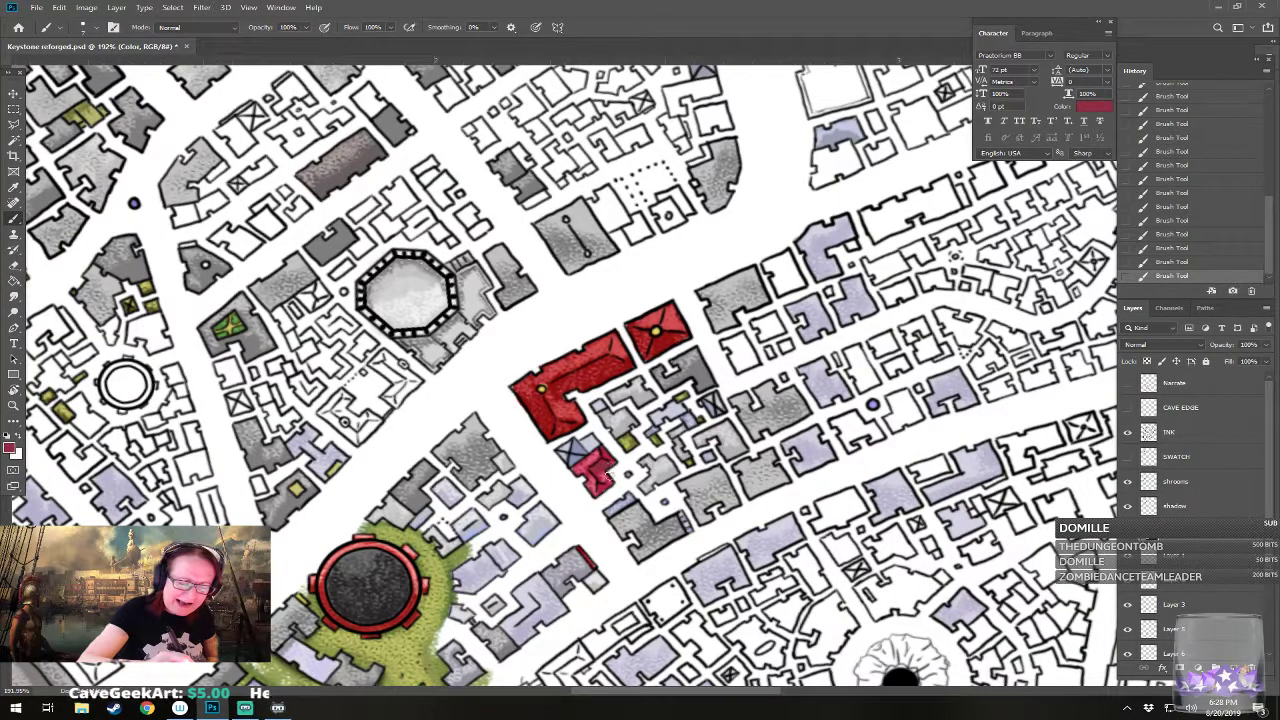
Step: Save the city map document
scroll(628, 481, down, 2)
scroll(663, 498, down, 4)
drag(660, 496, 733, 348)
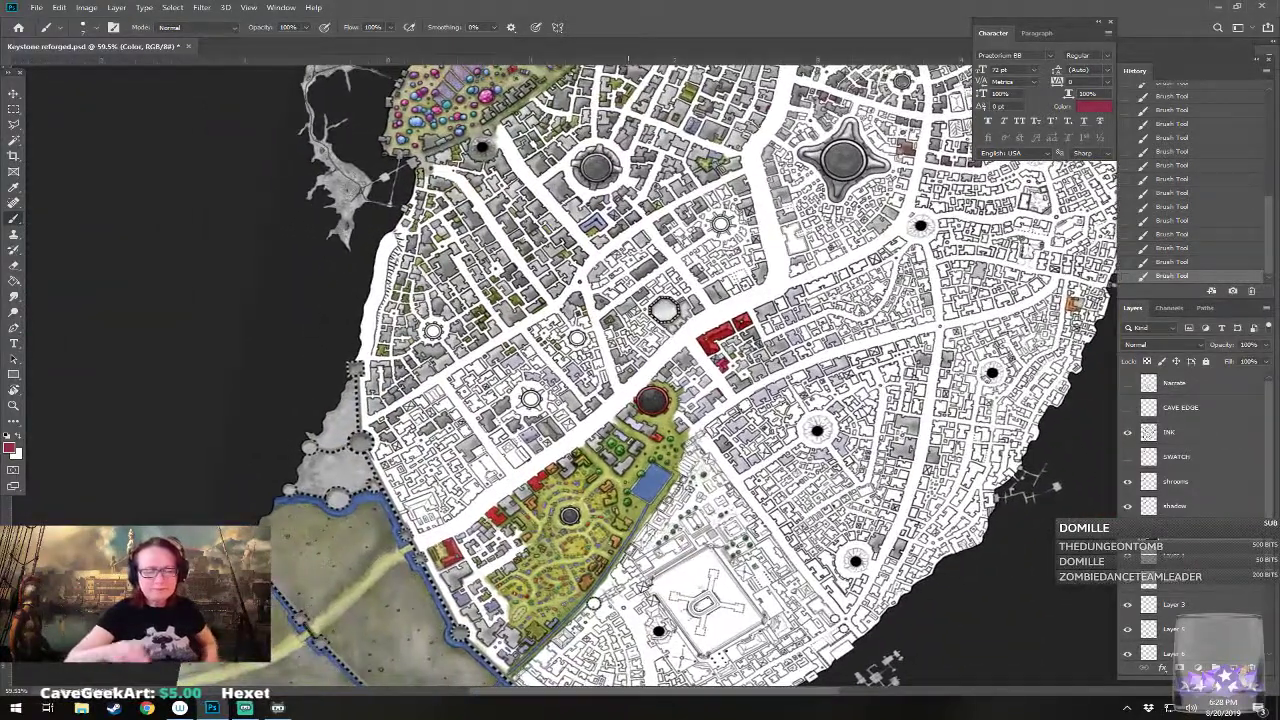
key(ctrl+s)
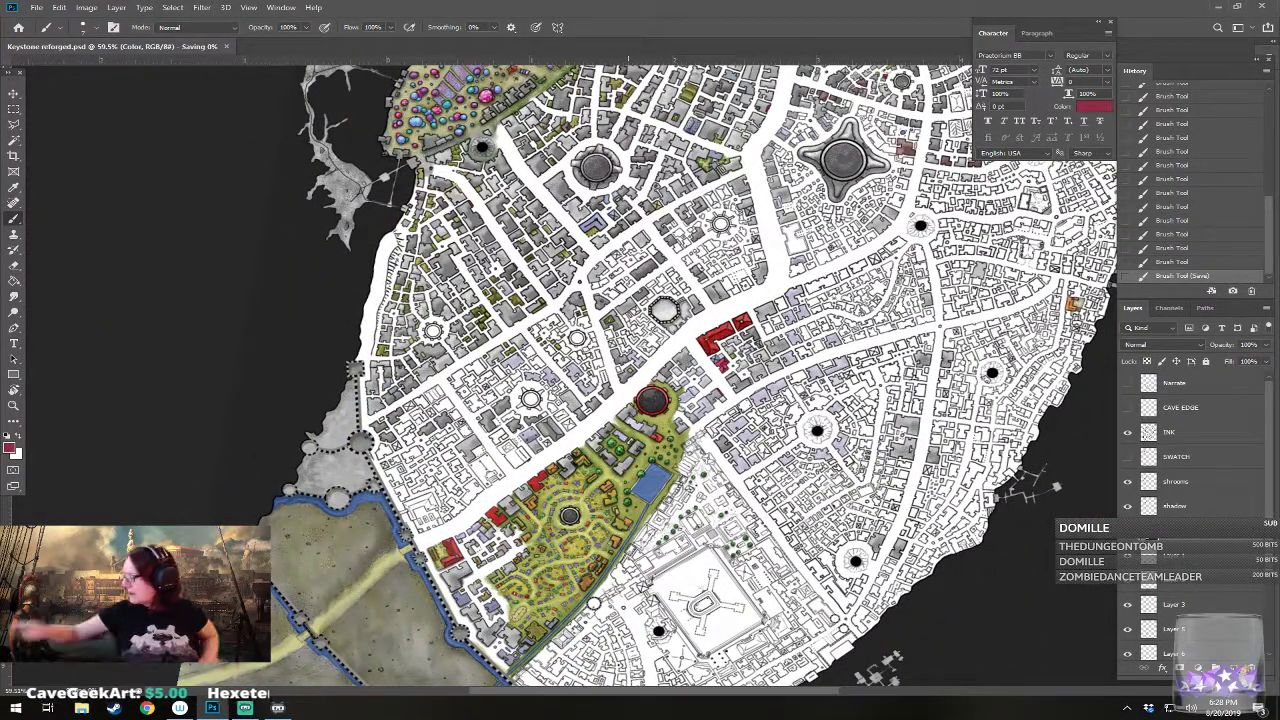
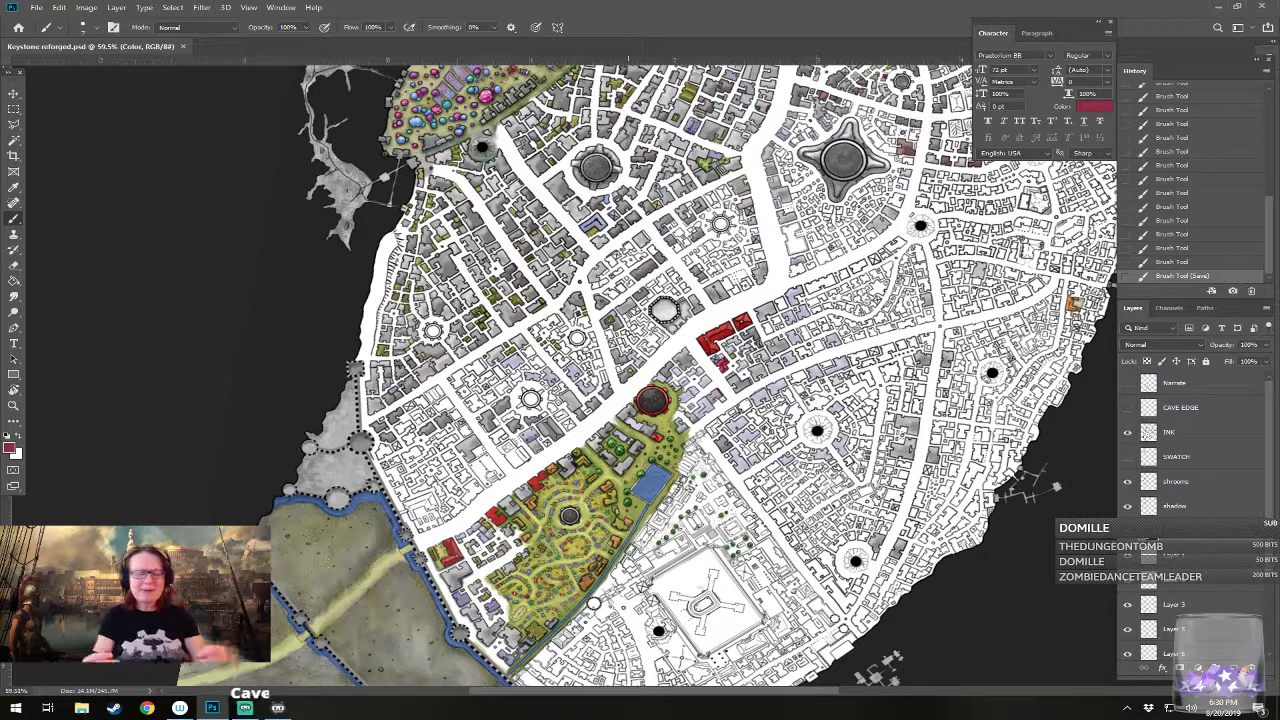
scroll(762, 350, up, 3)
drag(209, 213, 154, 331)
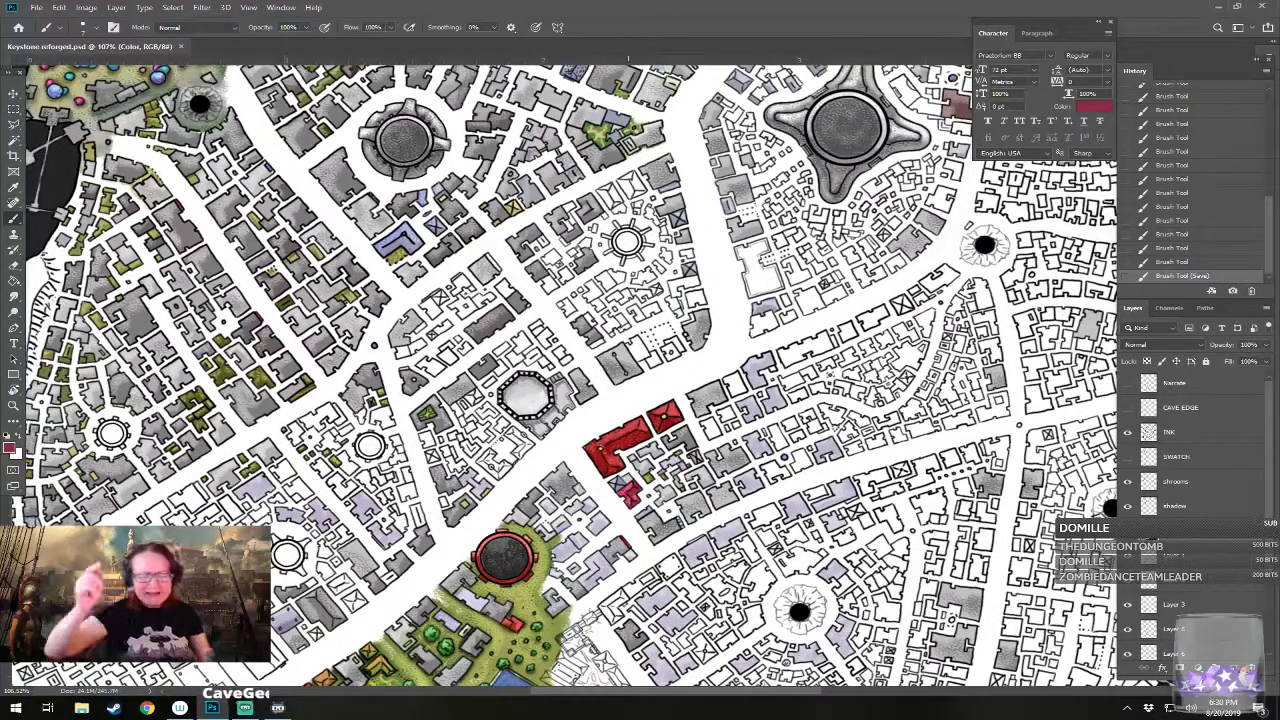
scroll(1070, 330, up, 3)
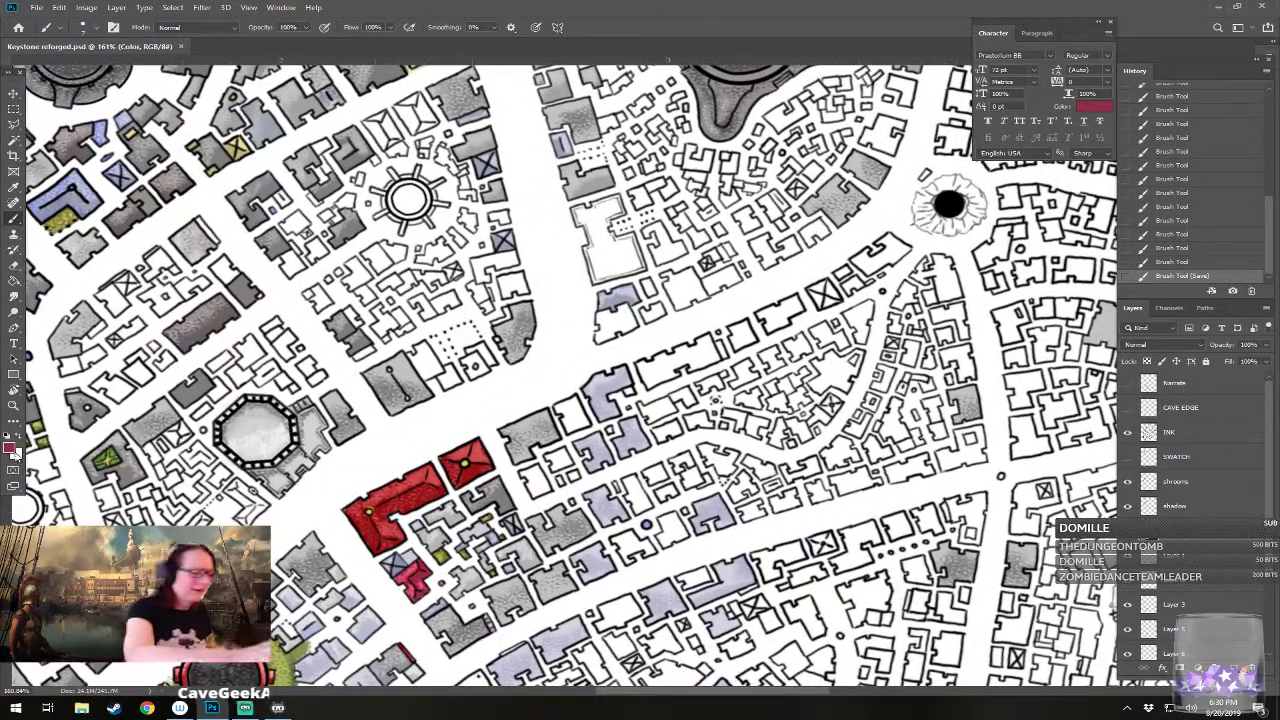
click(11, 449)
click(778, 471)
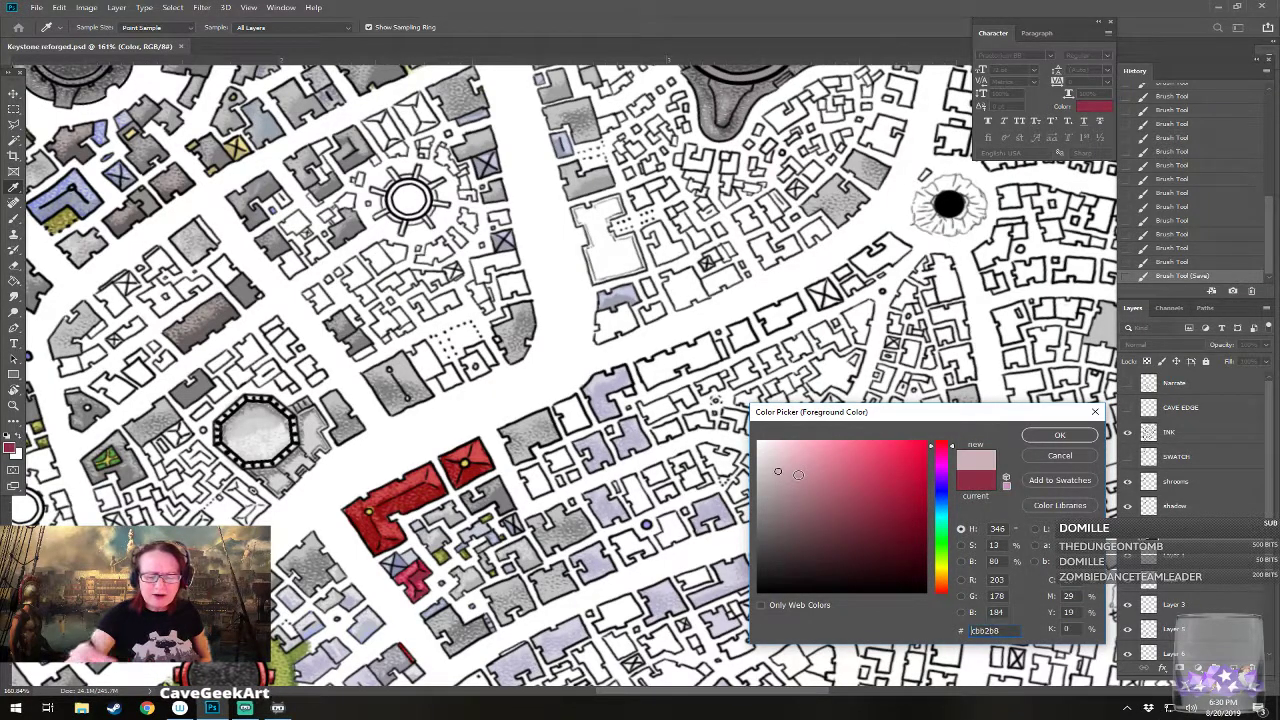
click(941, 484)
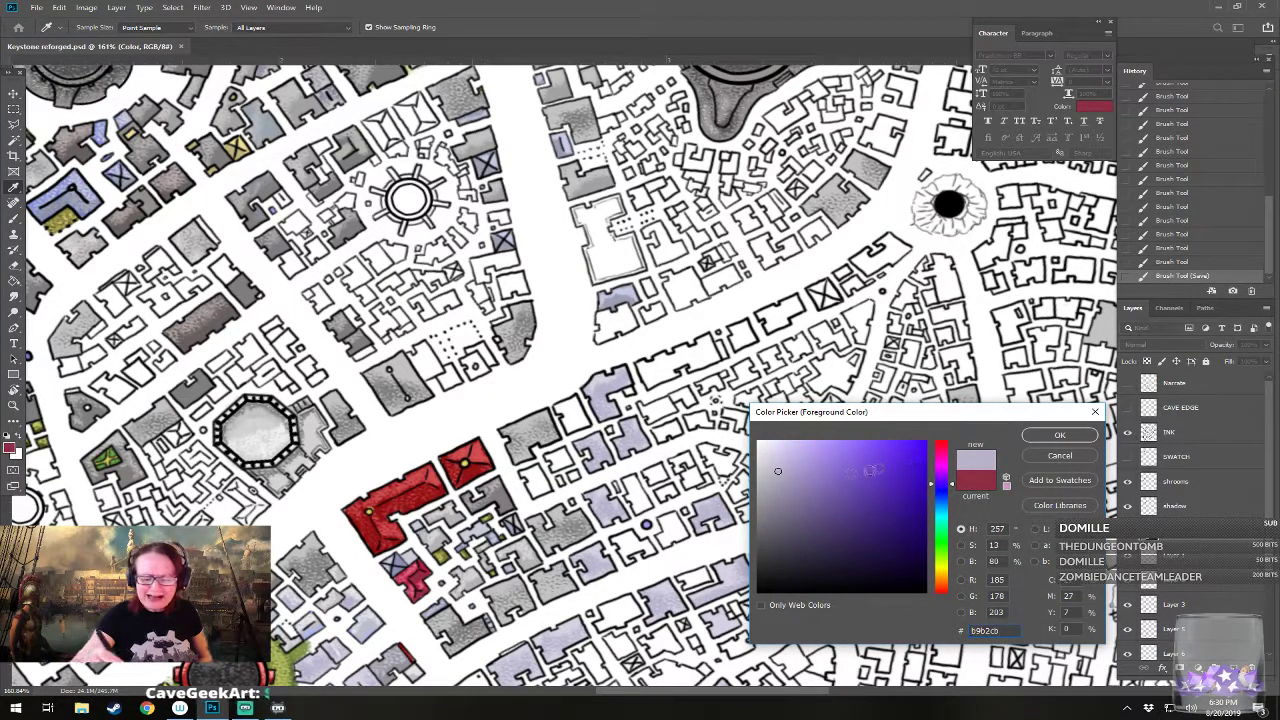
click(1040, 434)
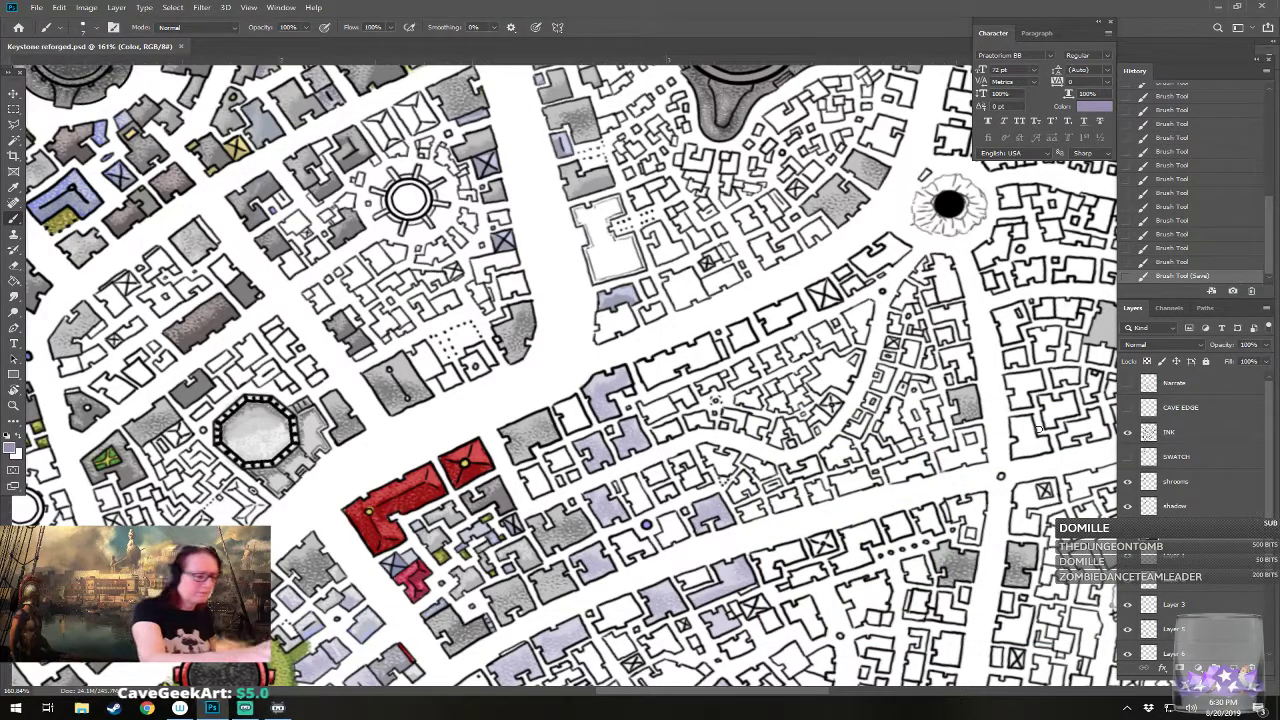
Step: Set the foreground colour to grey #bbbbbb and paint small uncoloured roofs in the blocks just east of the red buildings
click(12, 446)
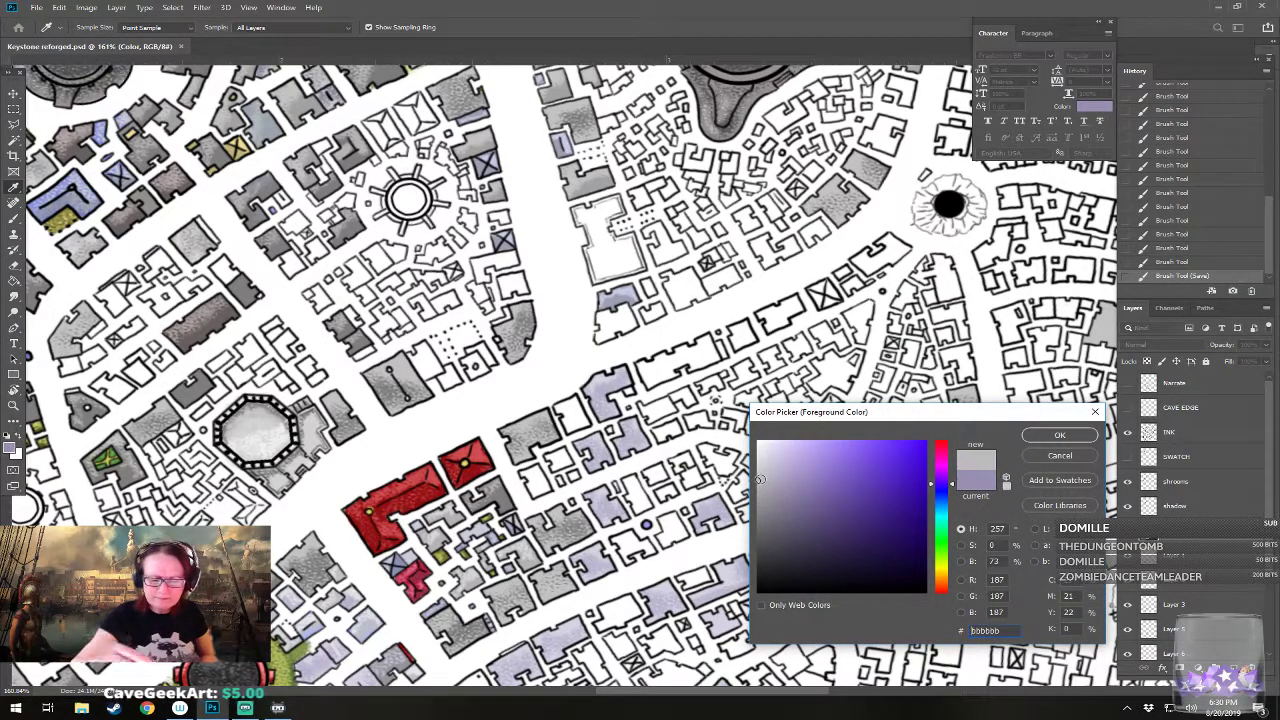
click(1047, 435)
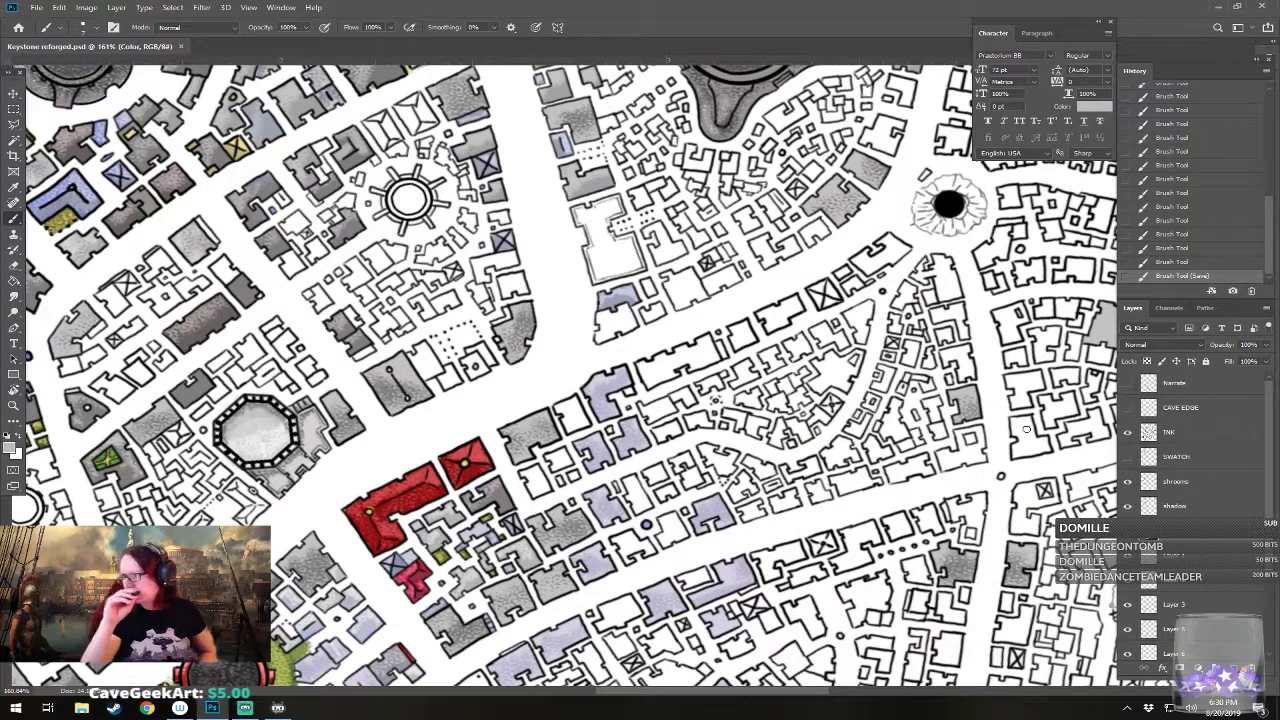
drag(1026, 429, 1050, 426)
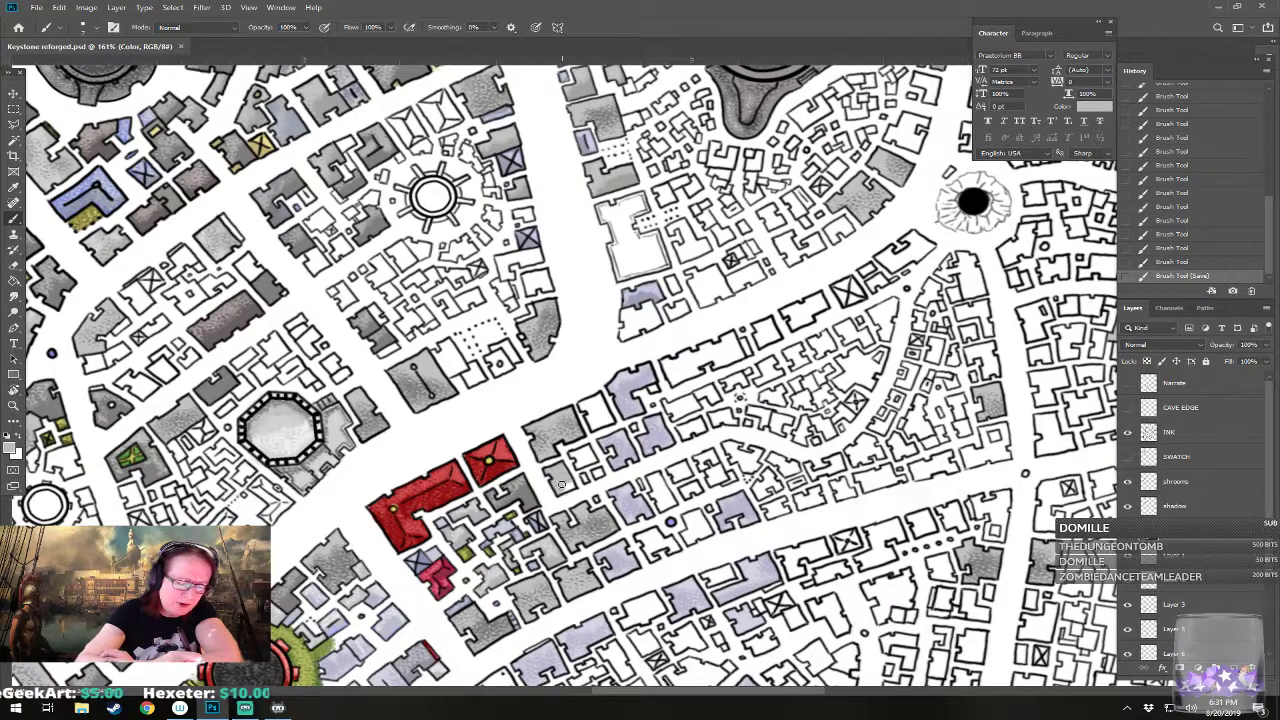
drag(570, 485, 587, 477)
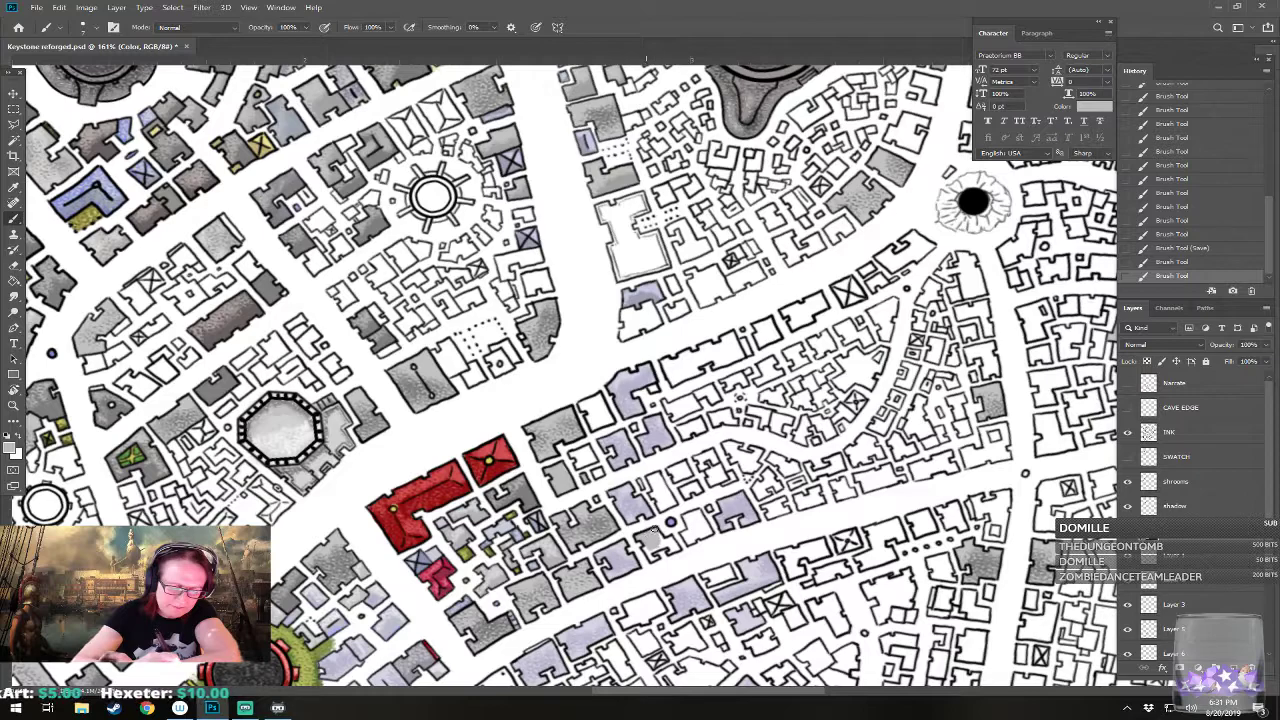
drag(655, 558, 677, 545)
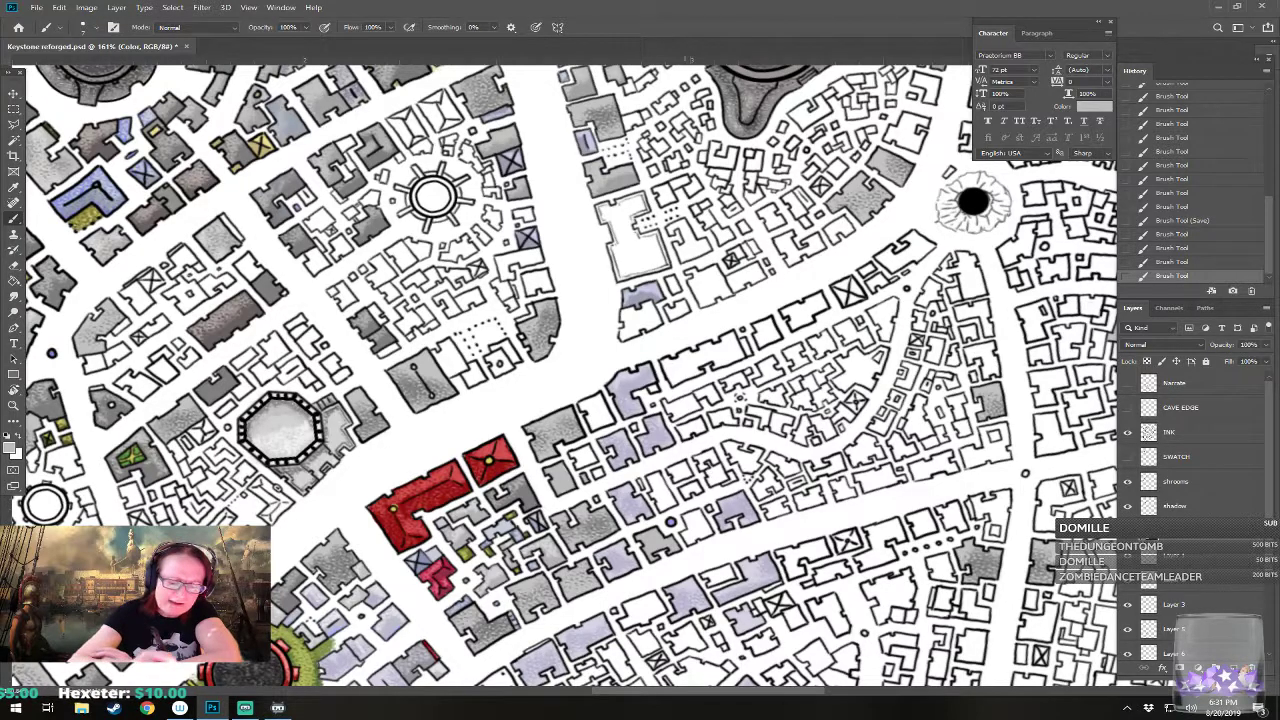
Step: Paint the irregular building at the bend of the curved street and its small neighbouring roofs grey
drag(687, 492, 734, 467)
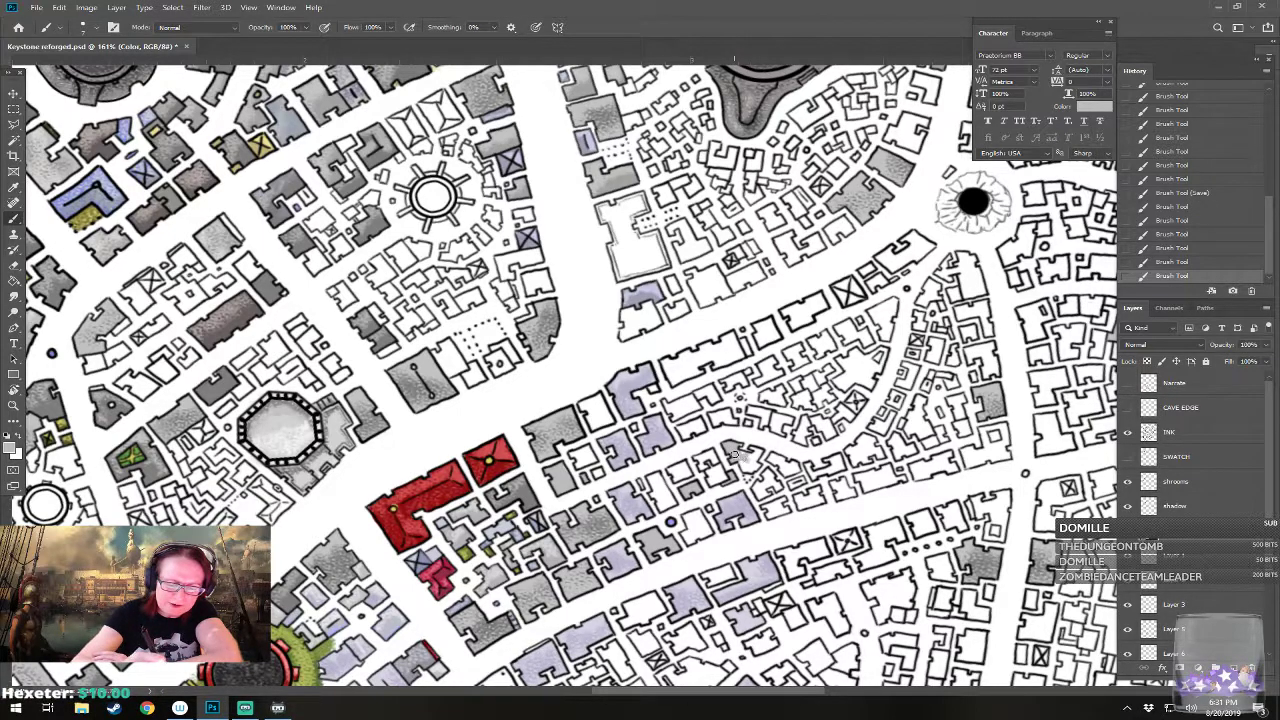
click(756, 458)
click(740, 448)
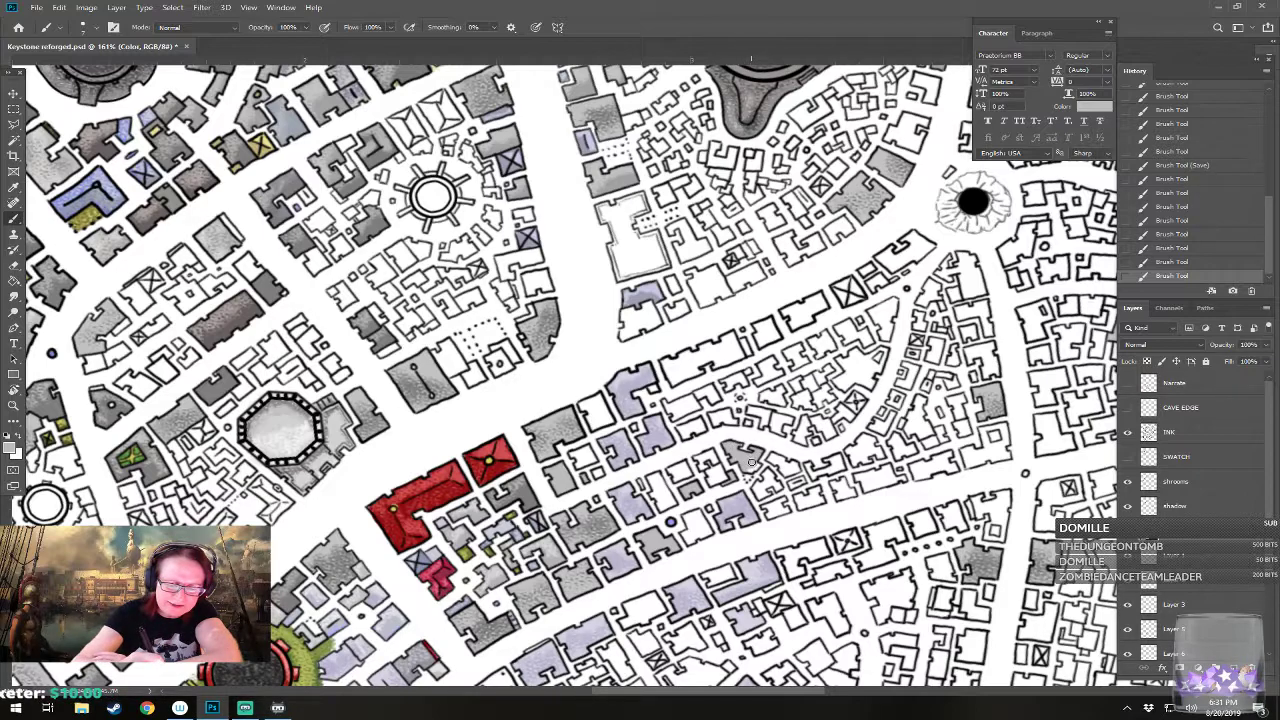
click(758, 456)
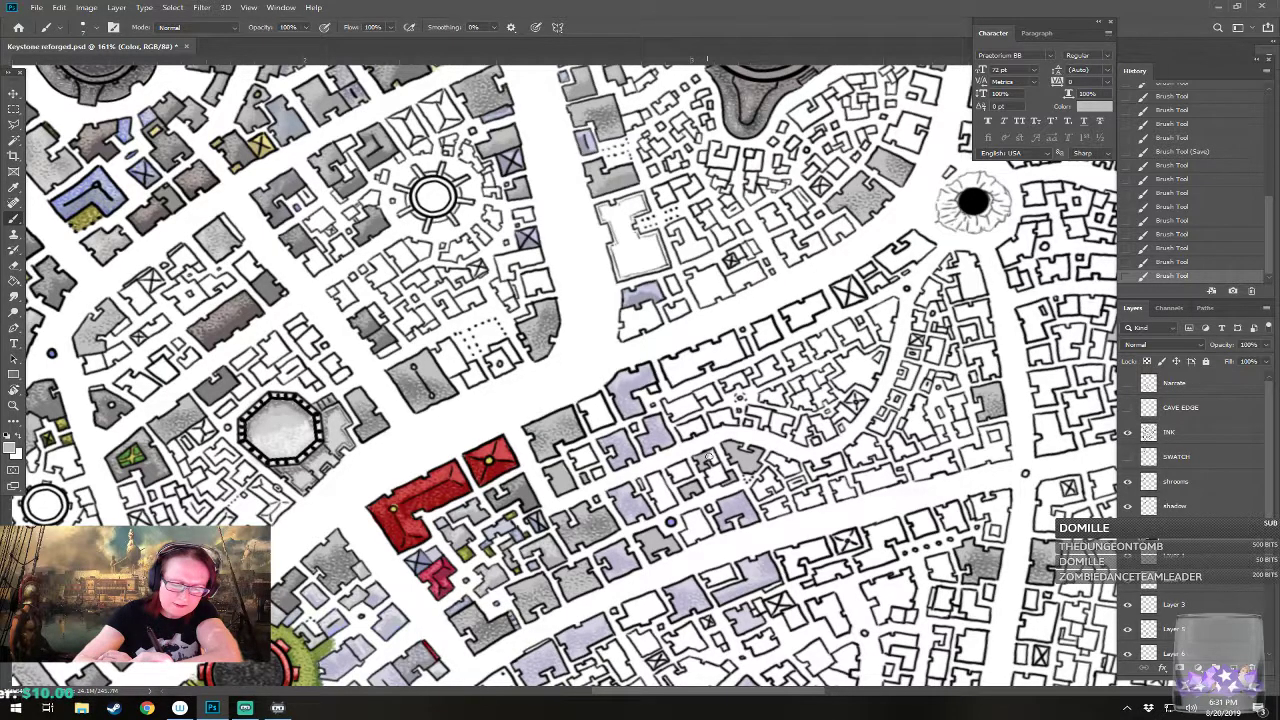
click(712, 457)
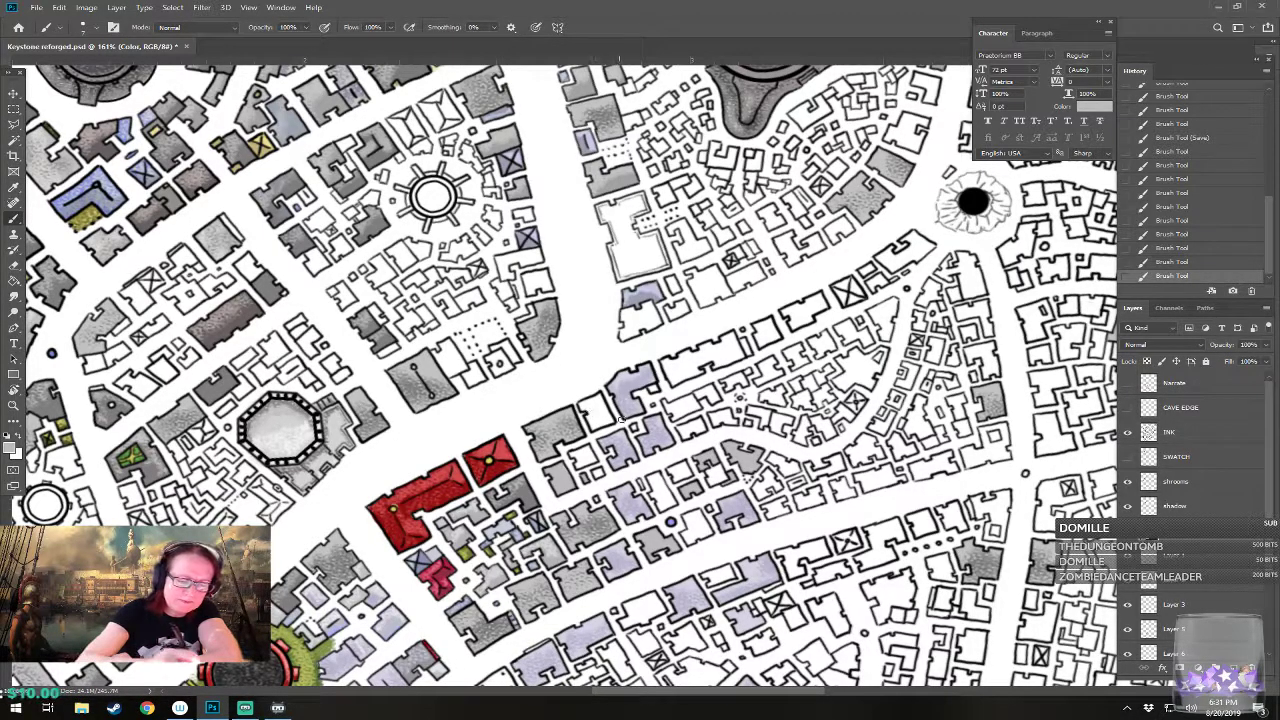
Step: Fill the street-front roof between the large grey building and the lavender roofs with grey
click(628, 424)
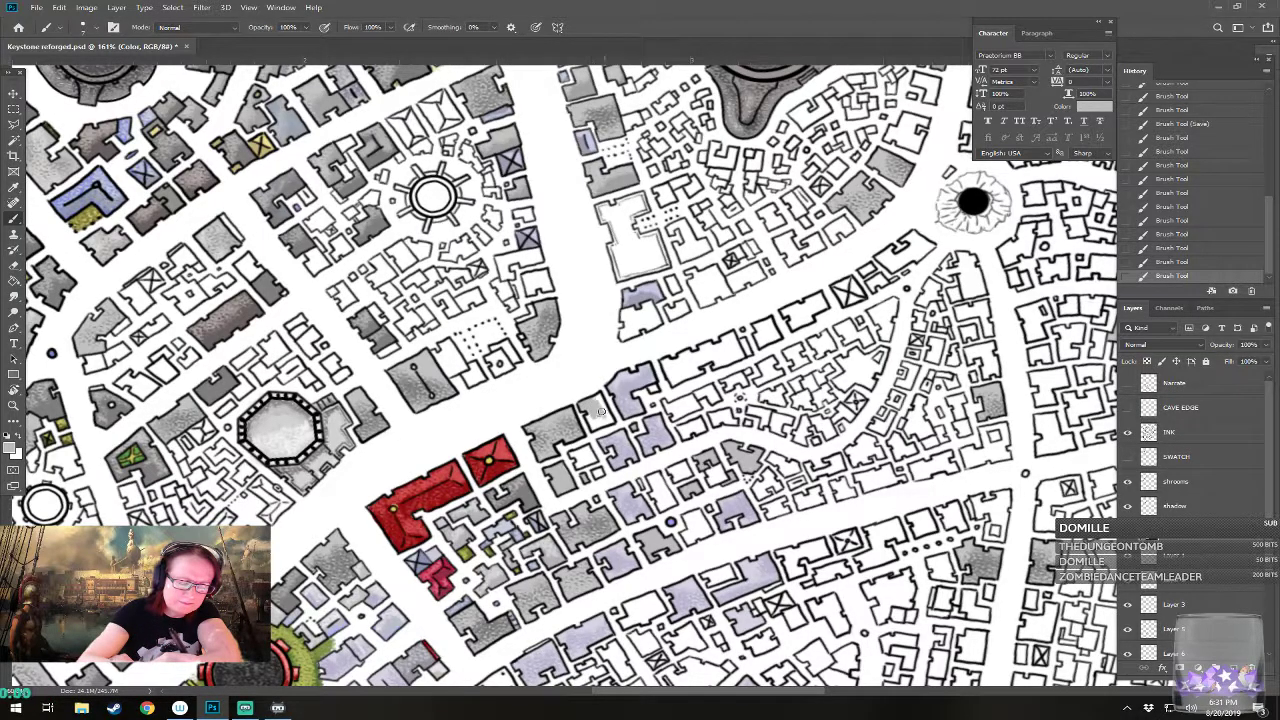
click(596, 418)
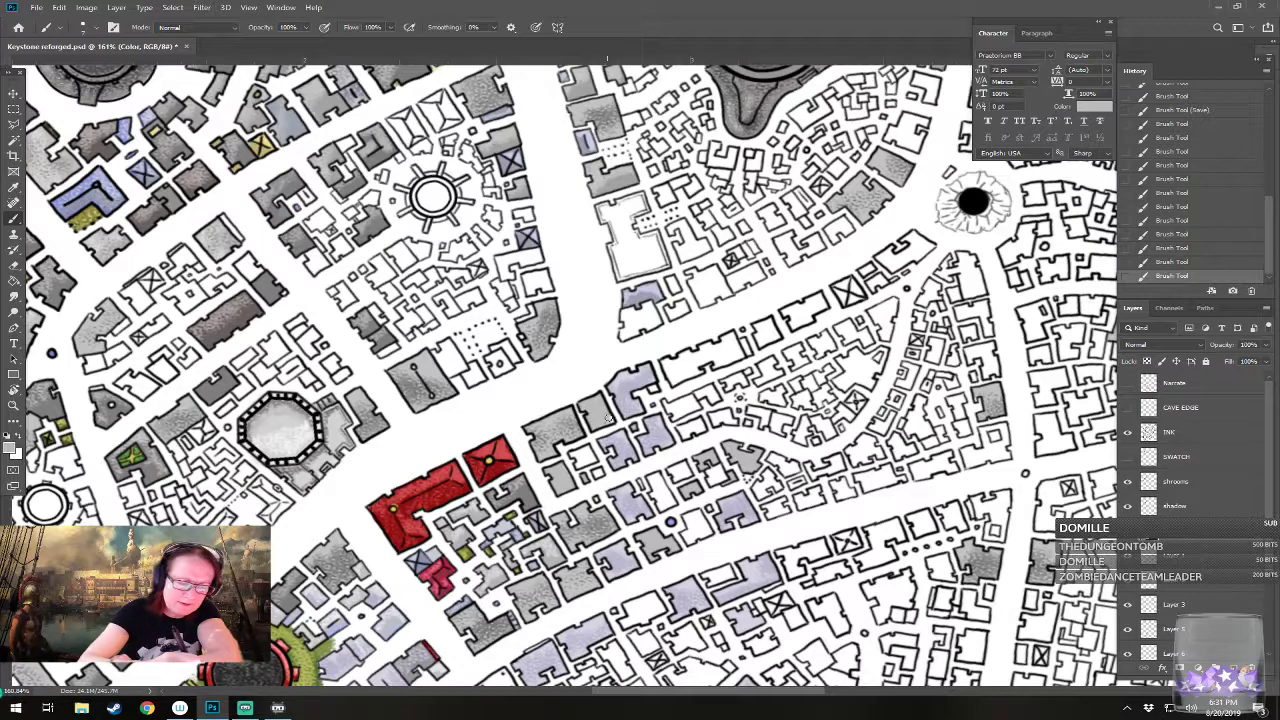
click(594, 405)
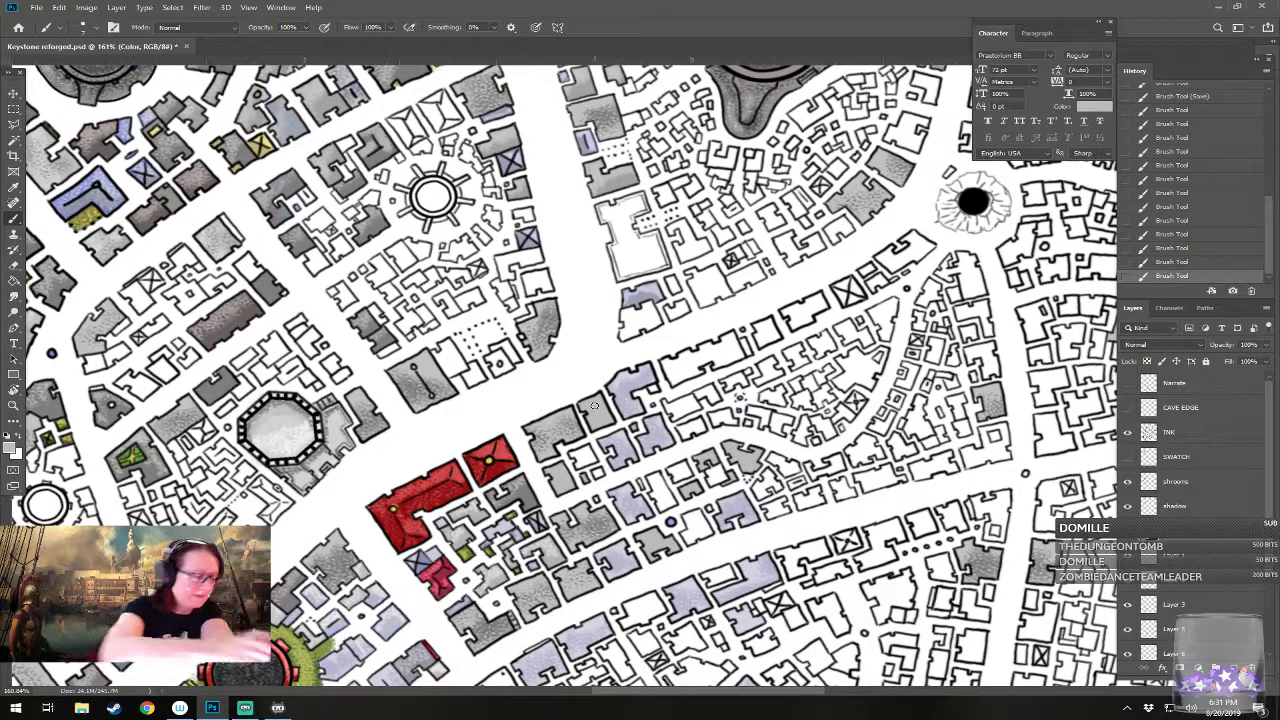
Step: Set the foreground colour to pale grey #e5e3e8 and highlight the newly greyed roofs east of the red buildings
click(12, 446)
click(764, 448)
click(1059, 435)
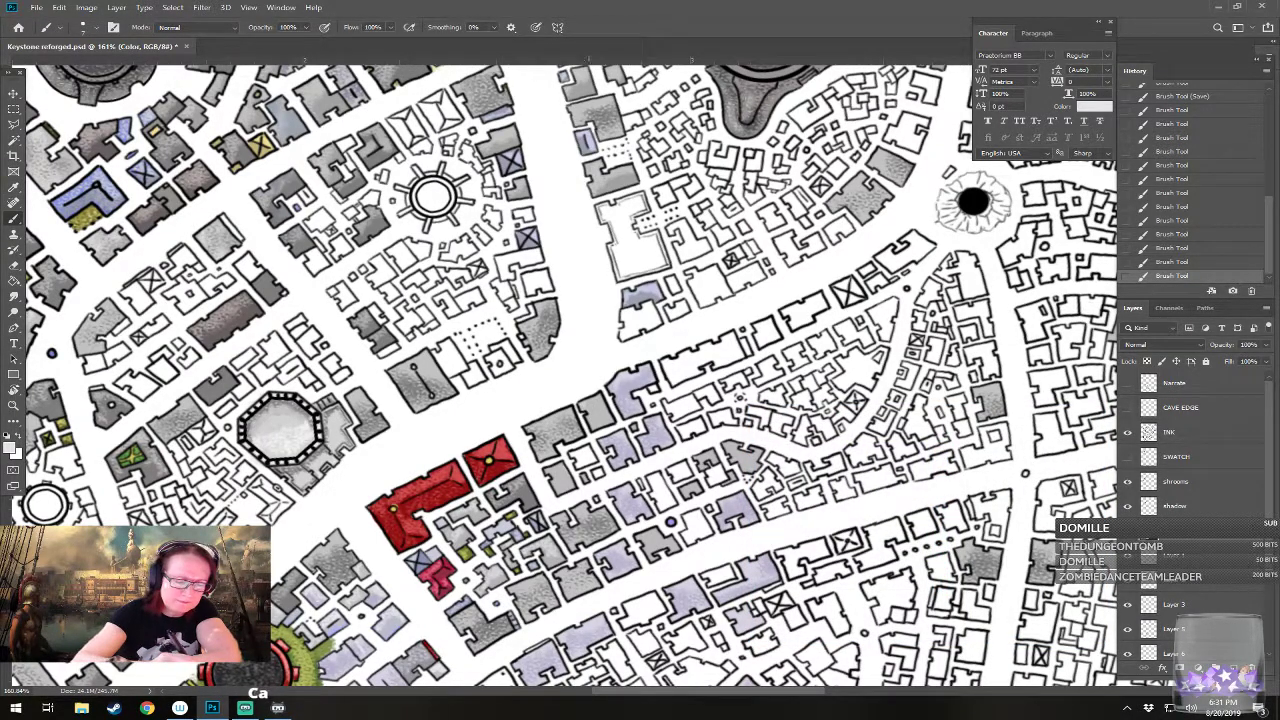
click(740, 398)
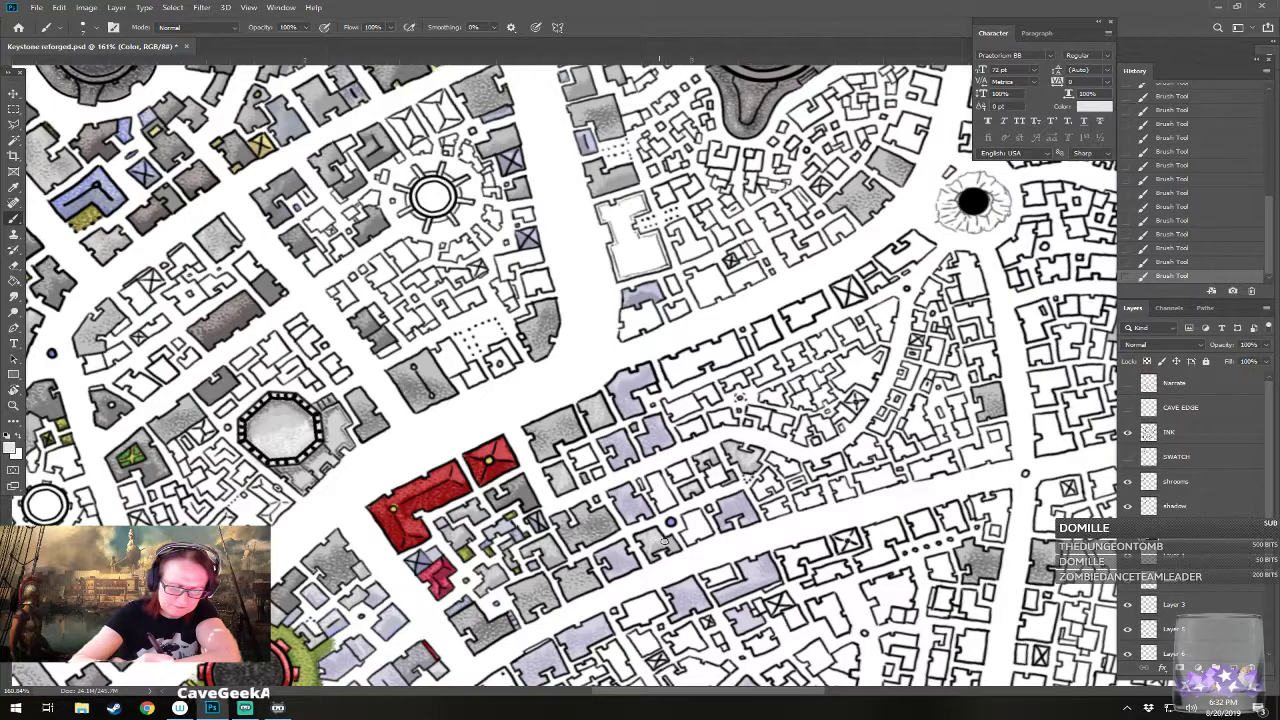
Step: Set the foreground colour to olive brown #86763d and paint the two small buildings behind the large grey building east of the red ones
drag(674, 380, 750, 352)
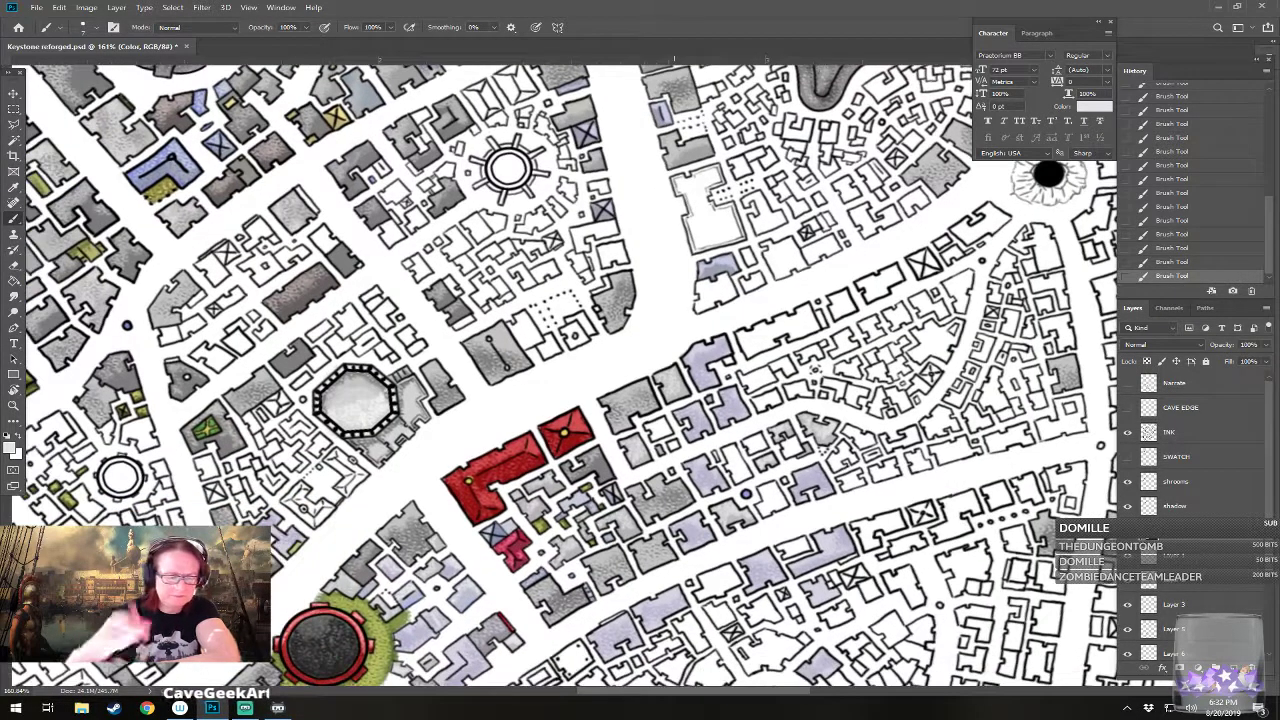
click(12, 449)
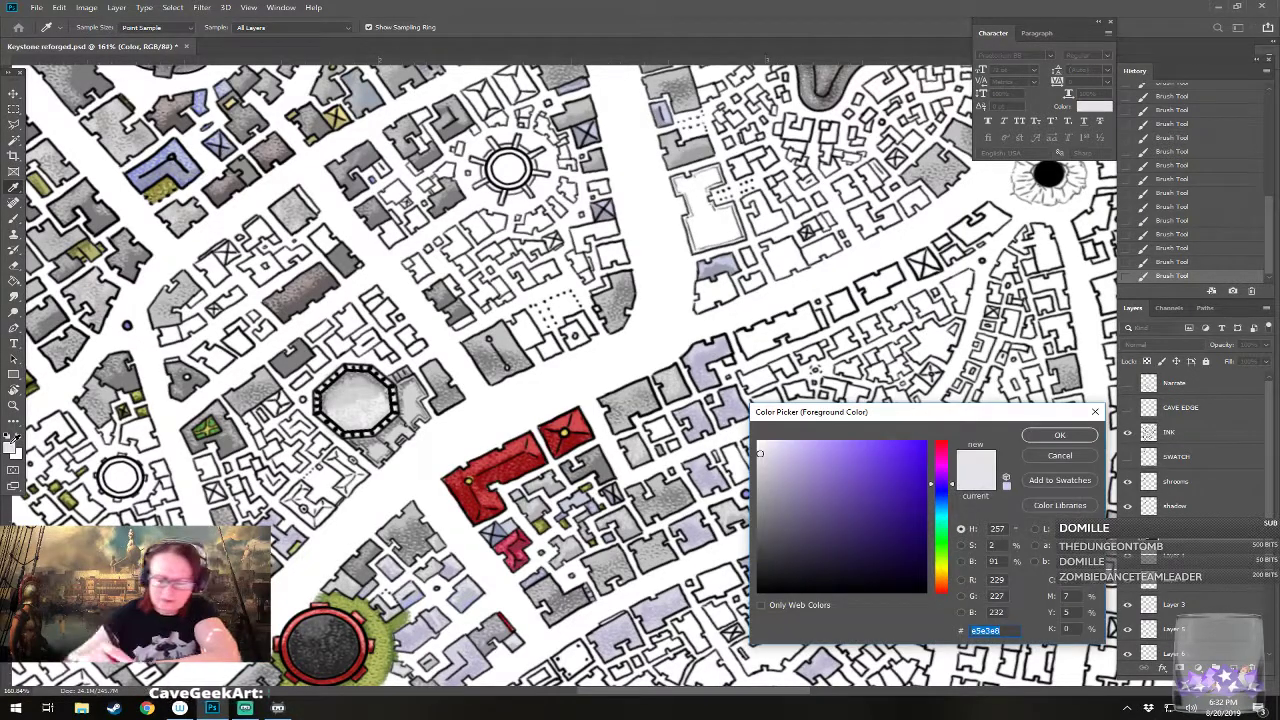
drag(943, 548, 941, 572)
click(909, 537)
click(846, 509)
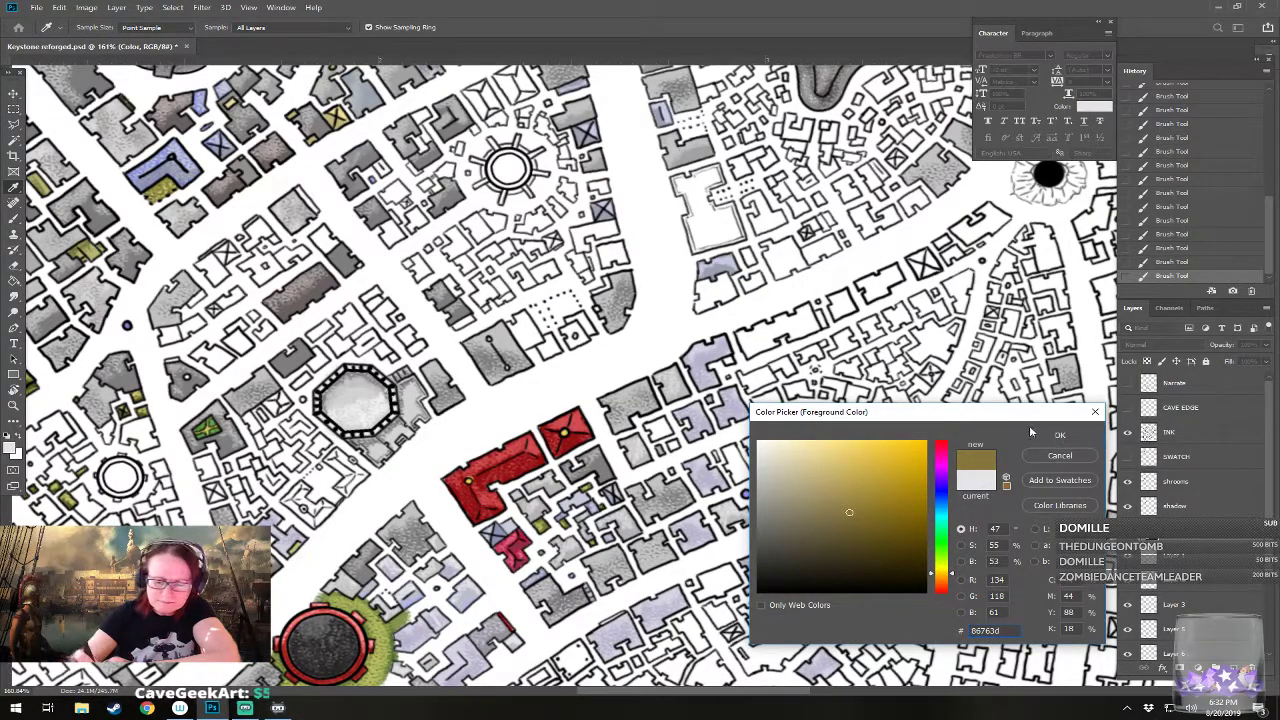
click(1060, 435)
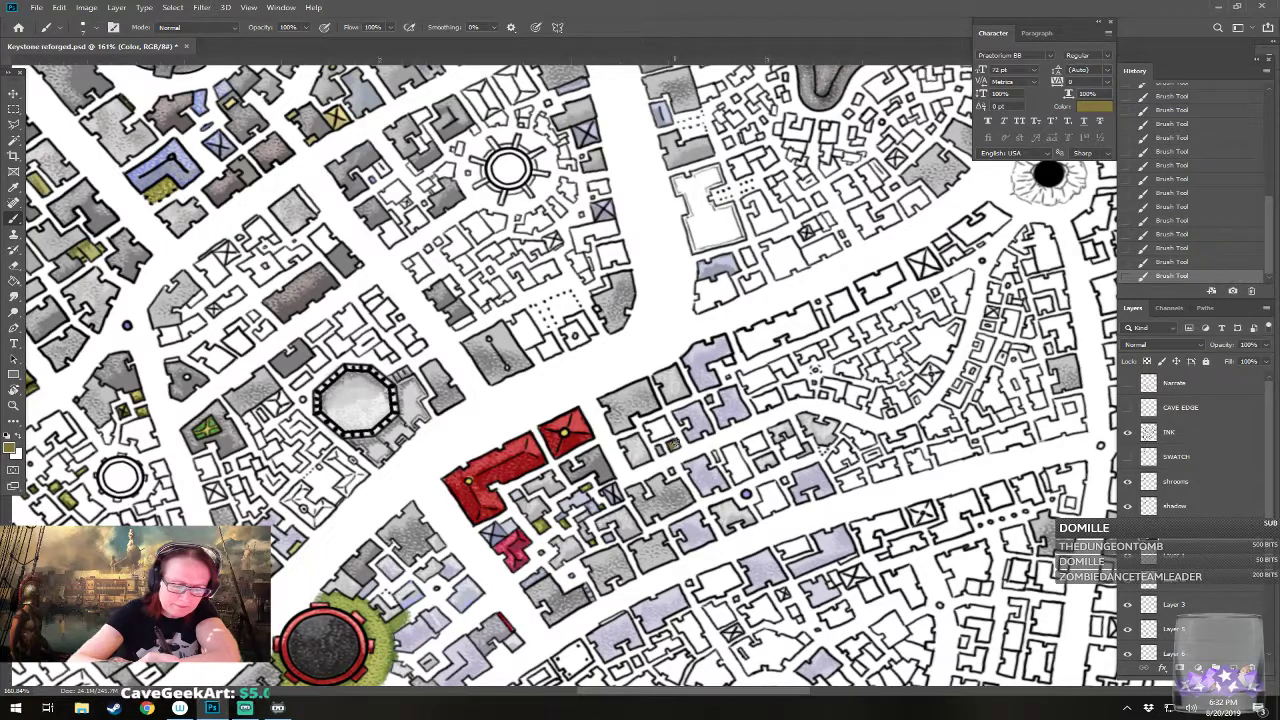
drag(651, 429, 664, 434)
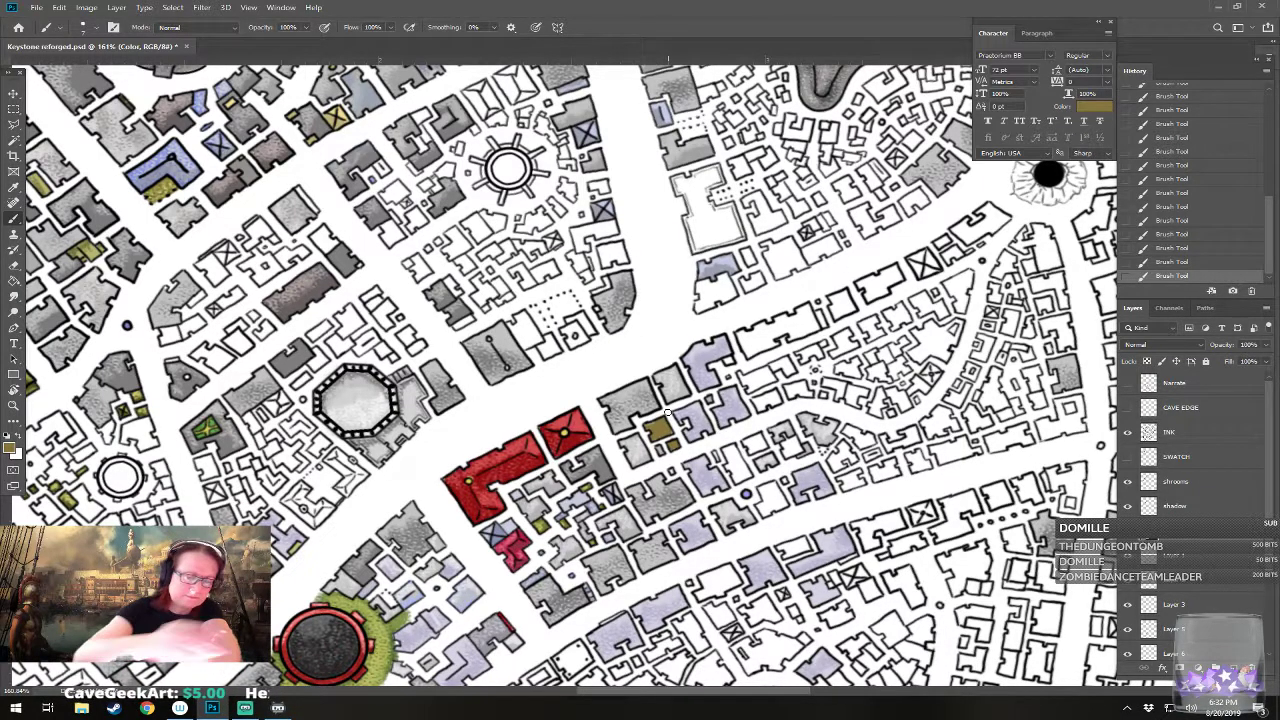
Step: Set the foreground colour to light tan and highlight the two olive-brown roofs
click(11, 448)
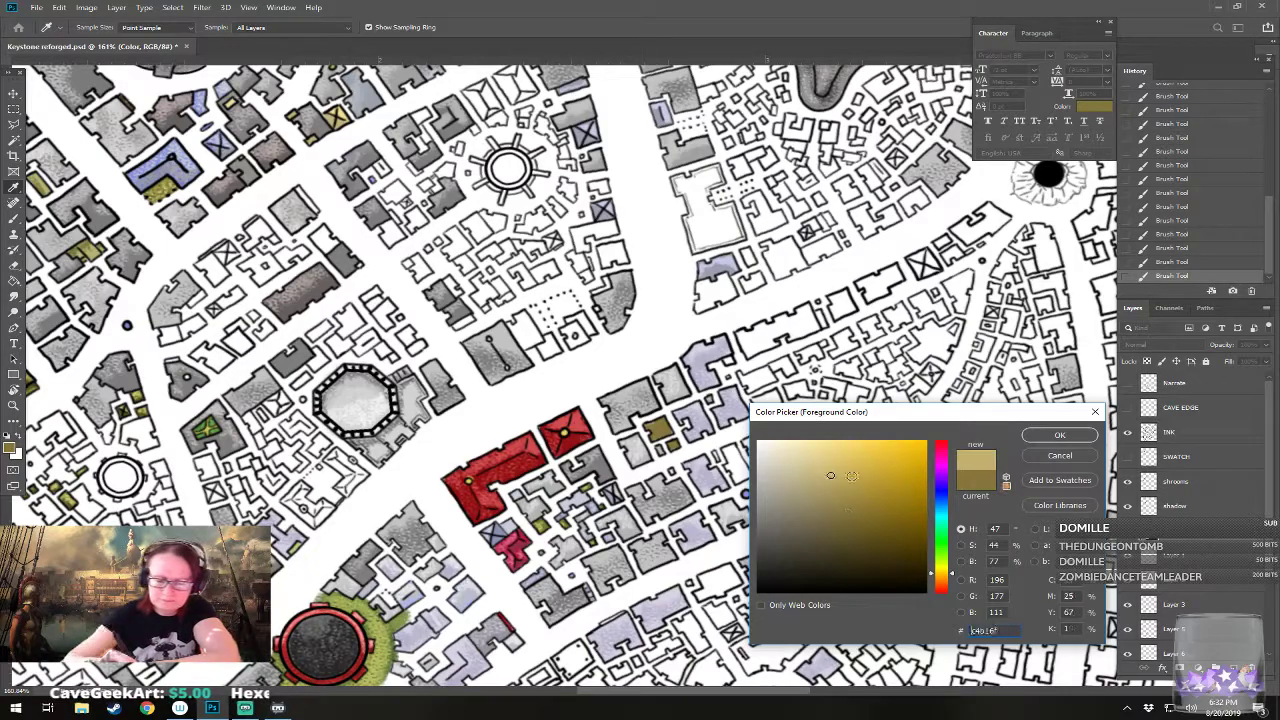
click(1040, 436)
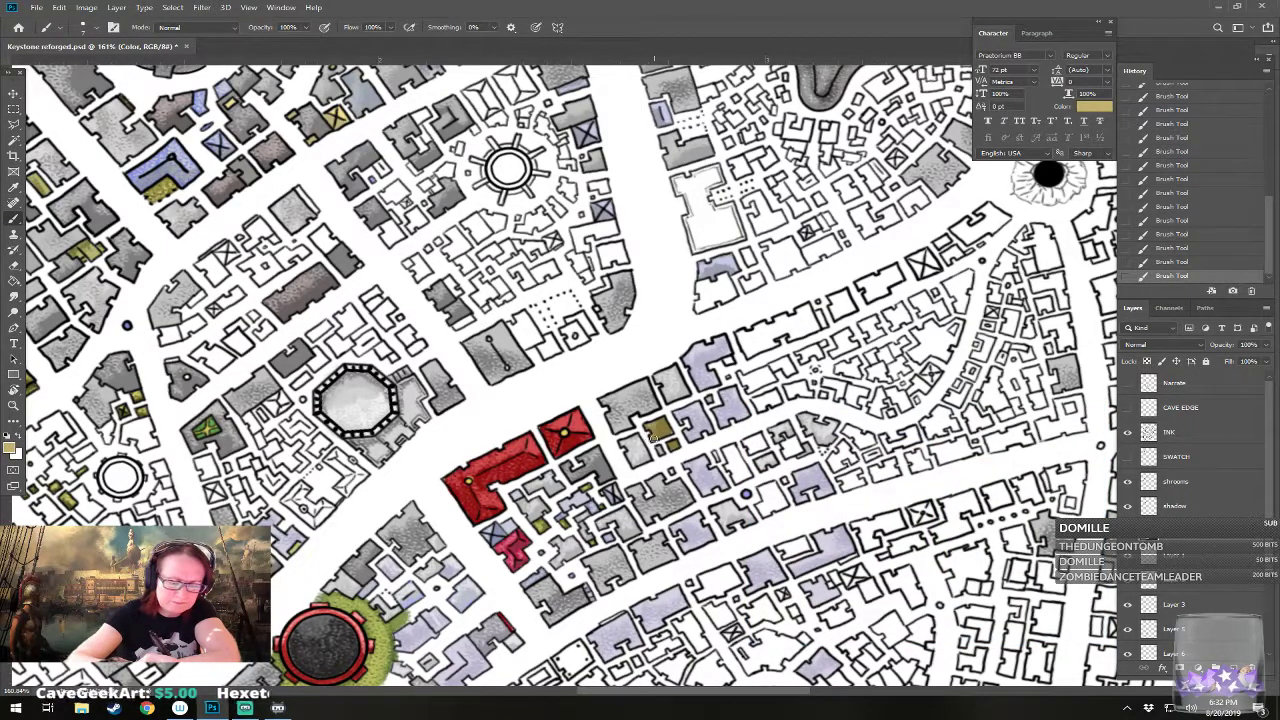
drag(671, 446, 675, 446)
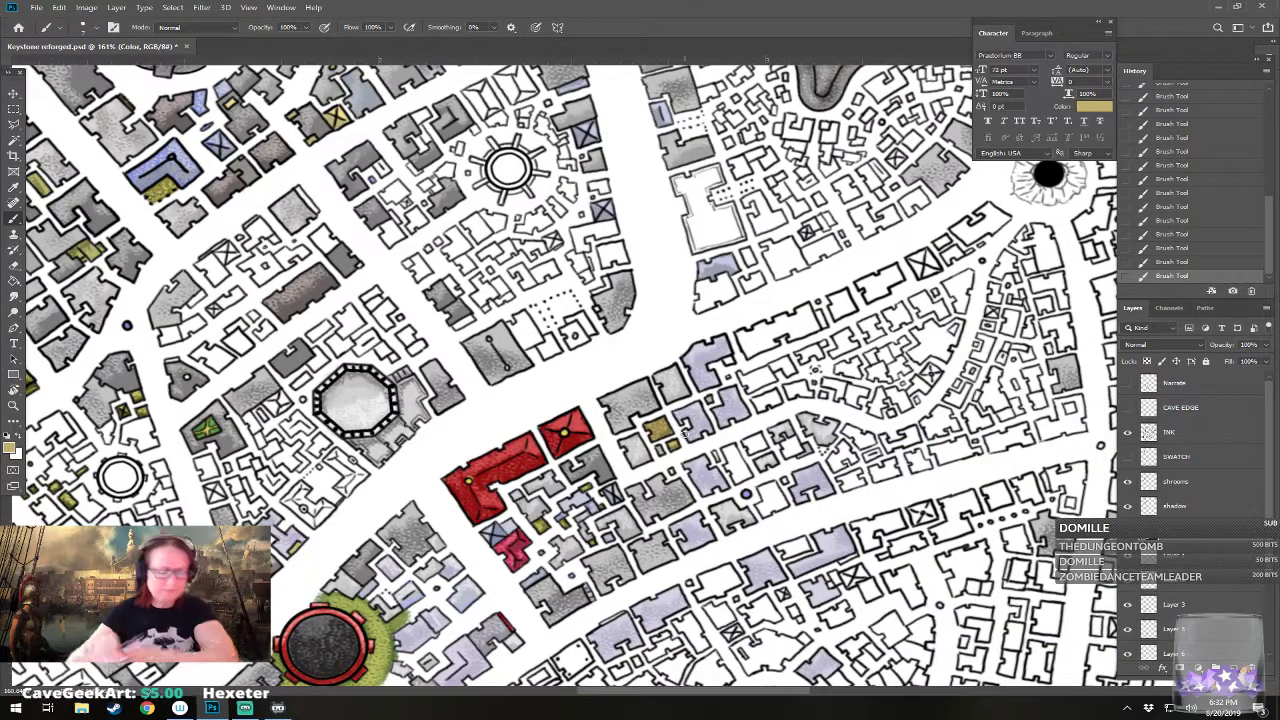
Step: Show the Narrate layer and sketch trial strokes across the blocks east of the red buildings, reverting them and hiding the layer
scroll(684, 434, down, 6)
drag(643, 540, 679, 438)
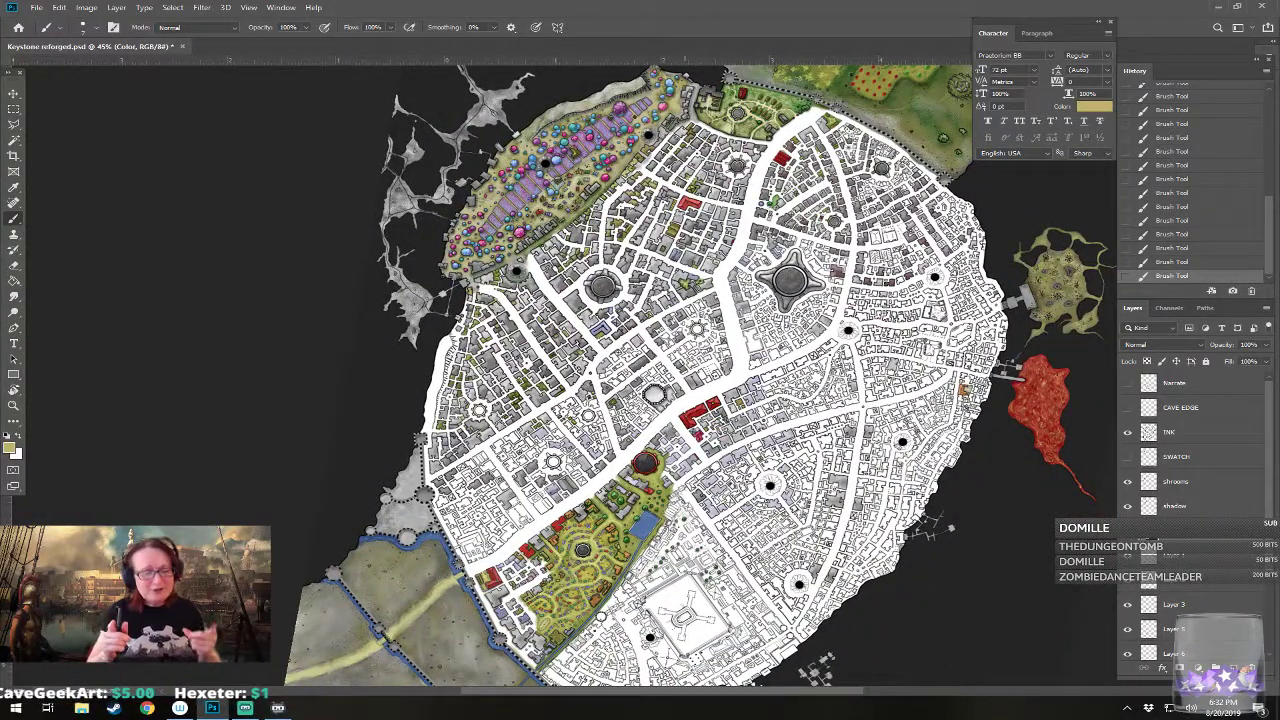
scroll(737, 404, up, 3)
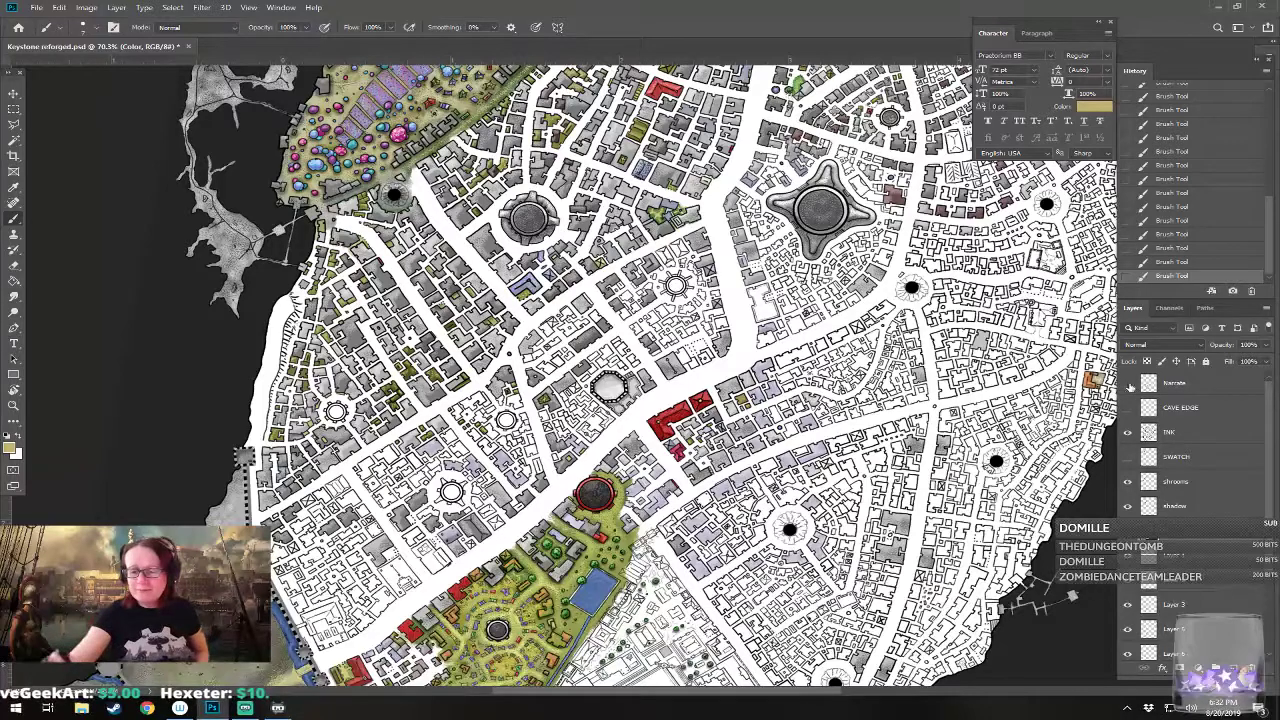
click(1128, 384)
drag(758, 318, 792, 364)
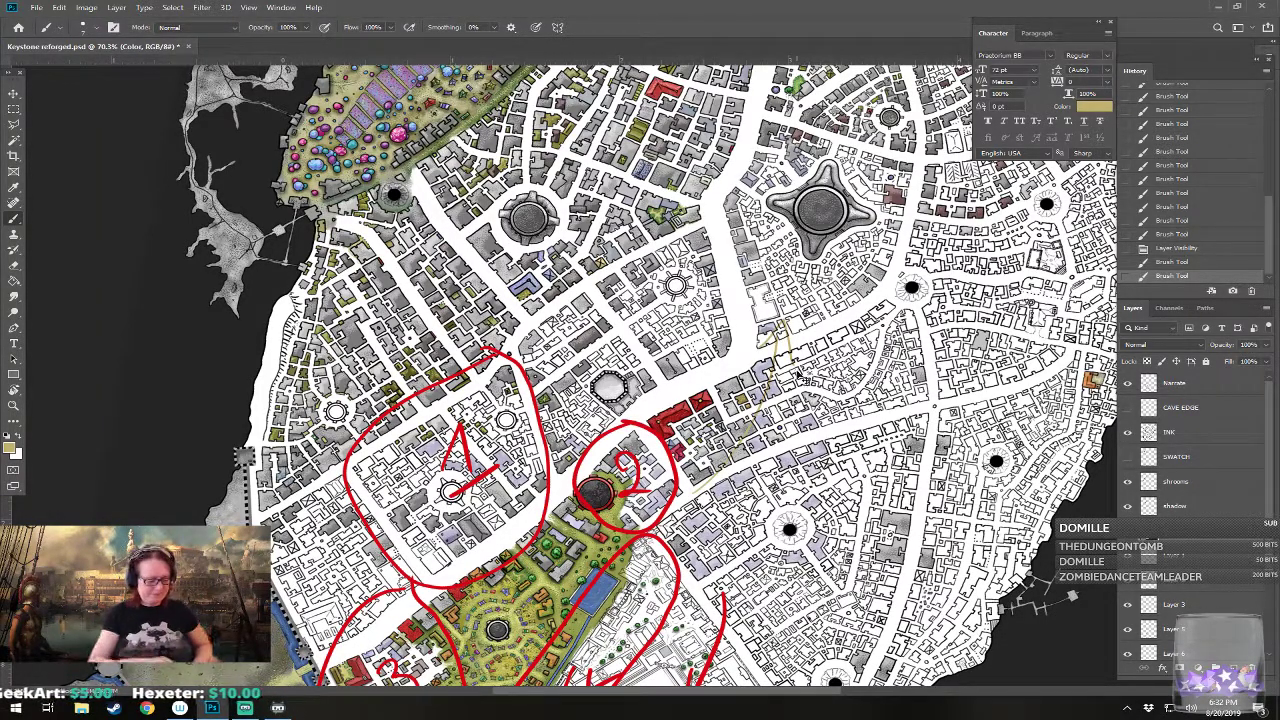
click(1163, 248)
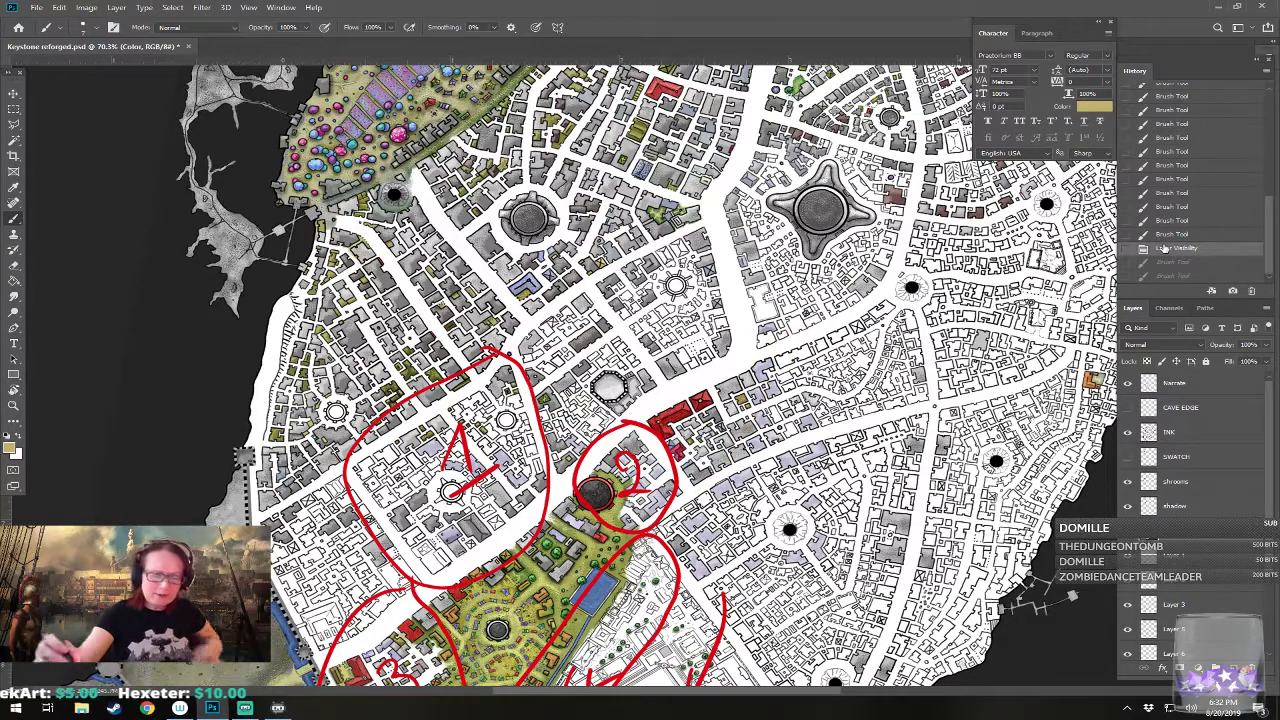
click(1128, 384)
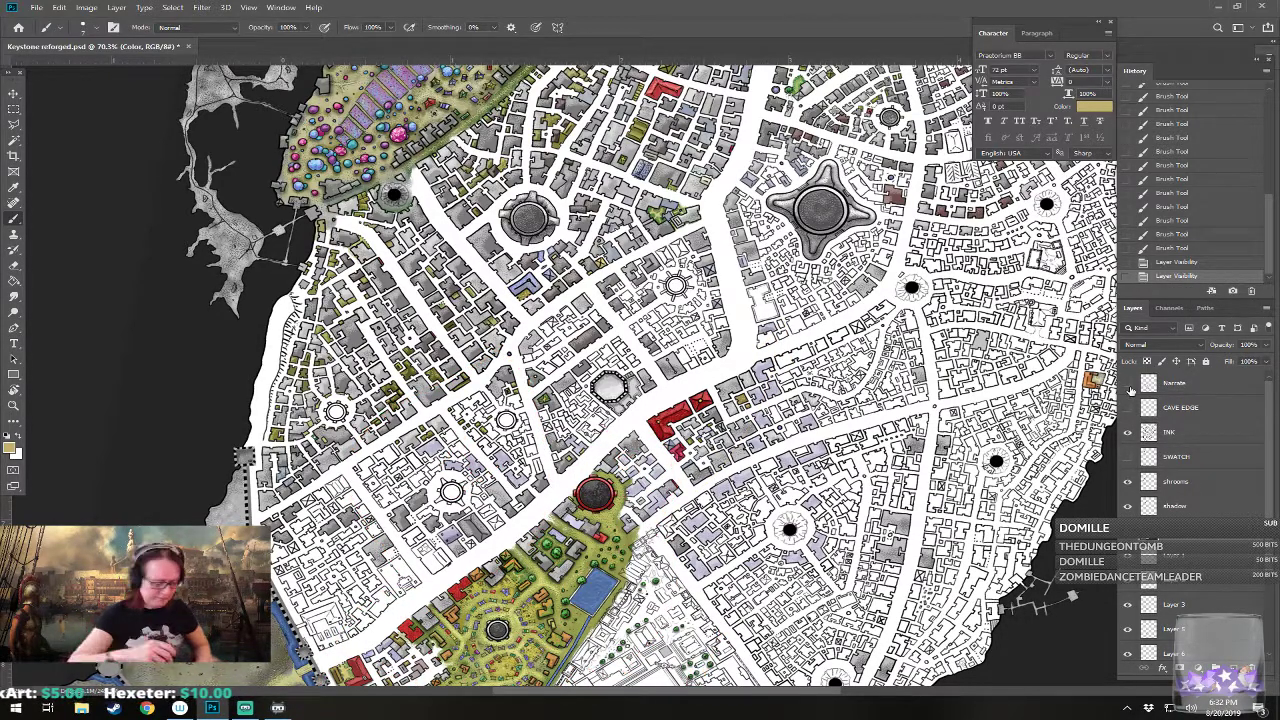
Step: Save the city map document
key(ctrl+s)
scroll(713, 344, up, 5)
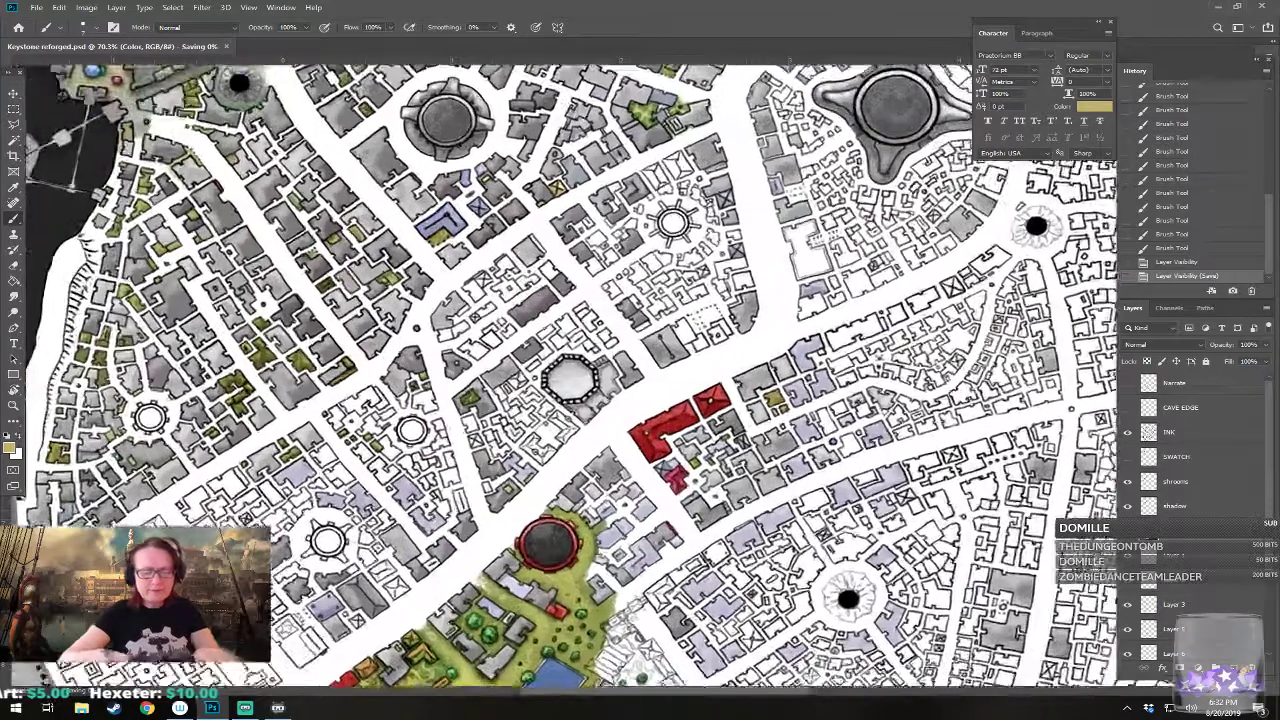
drag(713, 344, 697, 319)
scroll(687, 375, down, 8)
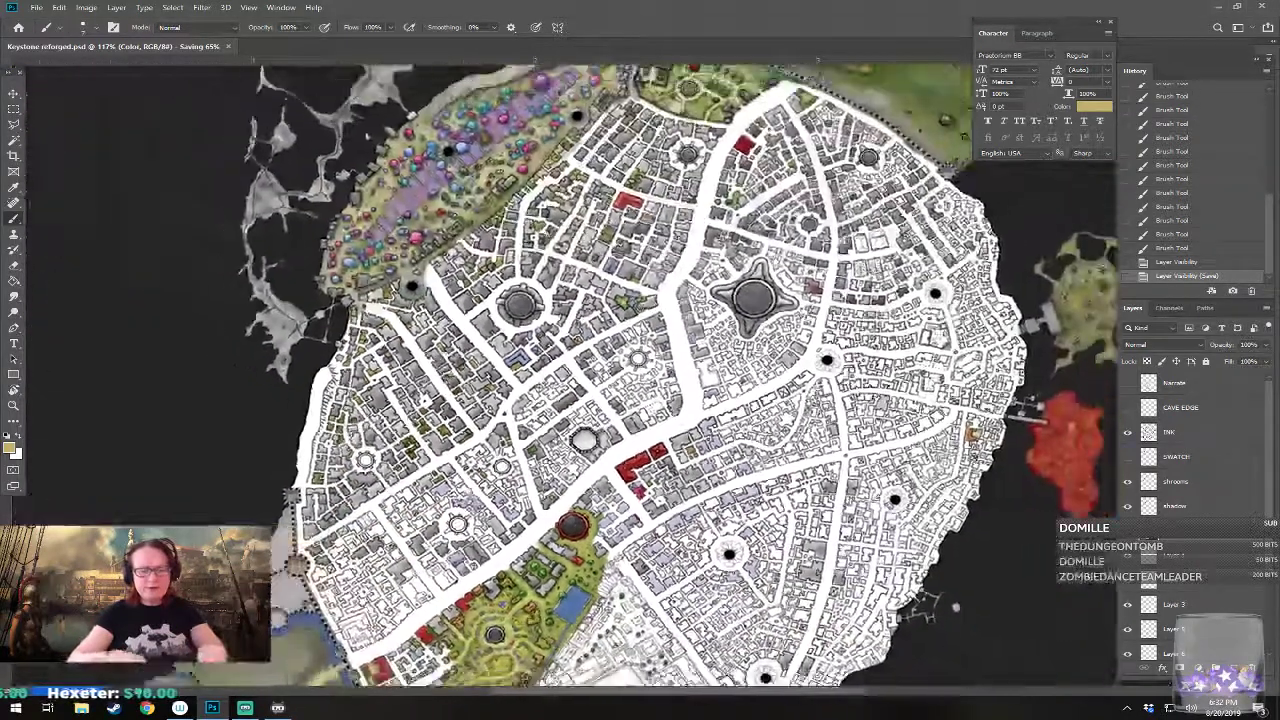
drag(647, 145, 655, 138)
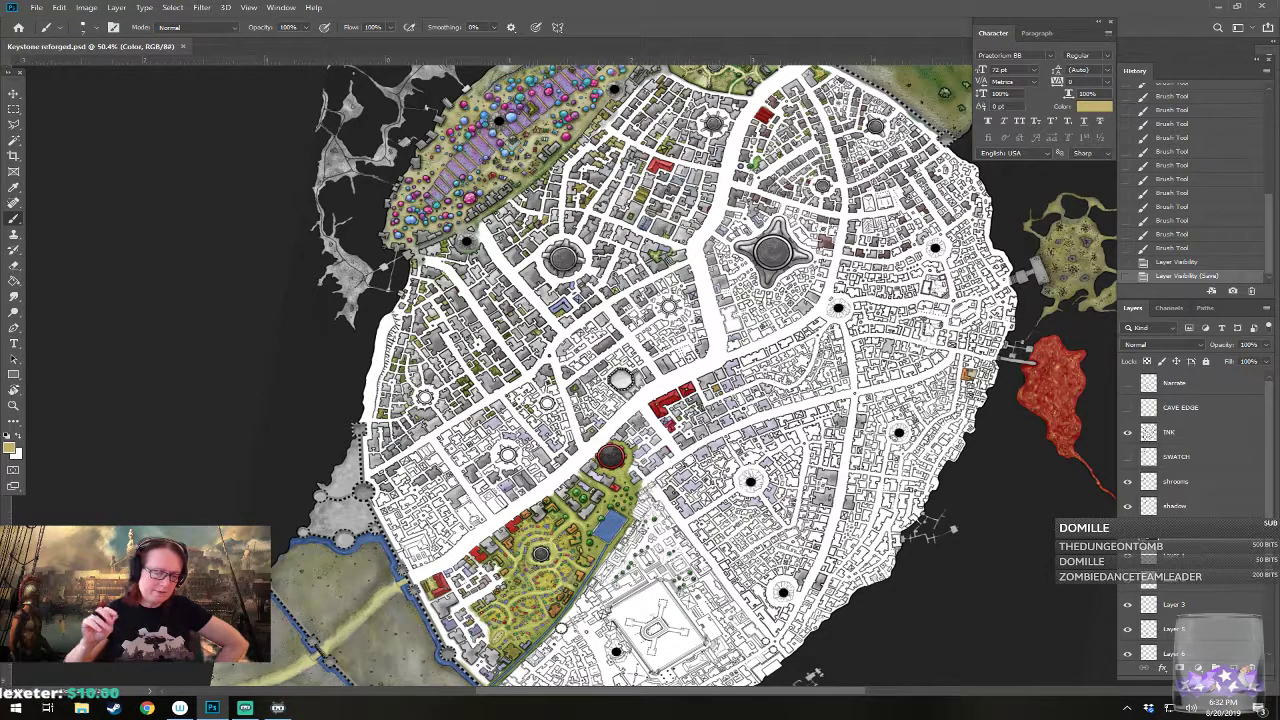
drag(640, 360, 756, 385)
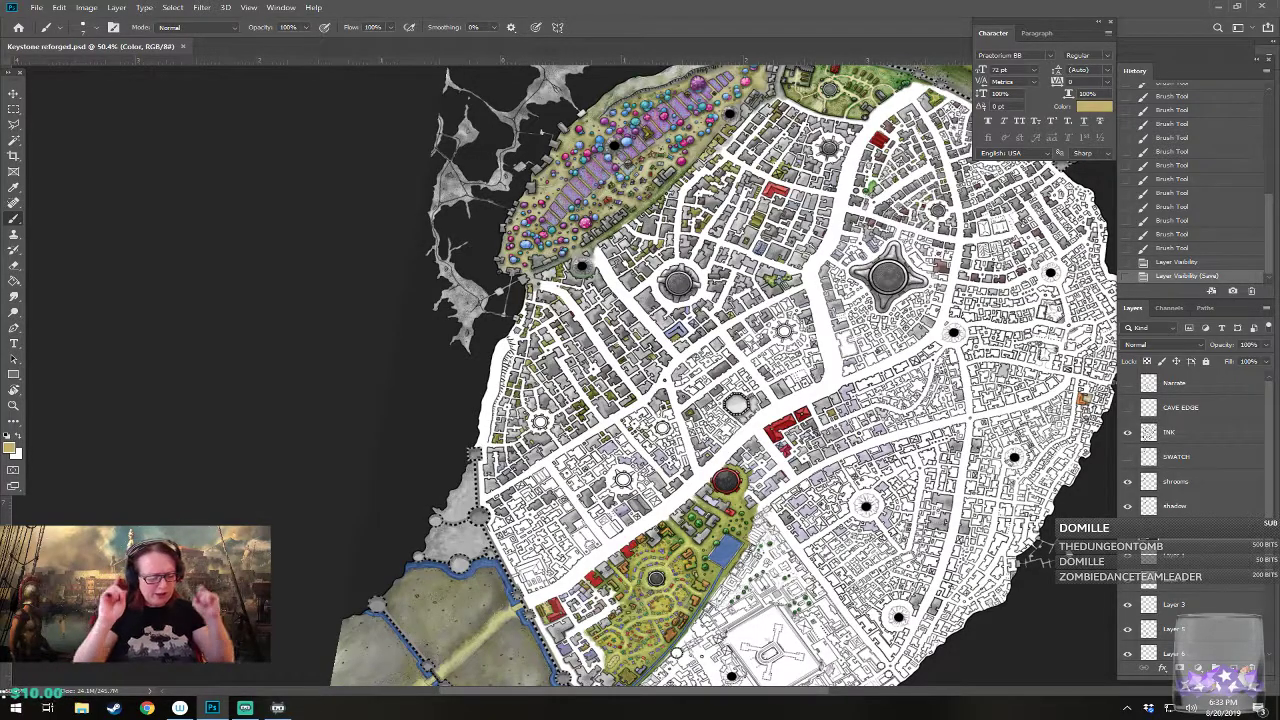
Step: Set the foreground colour to blue #6f95c4 and paint the roof of the large courtyard building inside the city wall, across the street from the red courtyard building
scroll(640, 400, up, 5)
drag(963, 151, 669, 128)
scroll(640, 400, down, 2)
scroll(640, 400, up, 5)
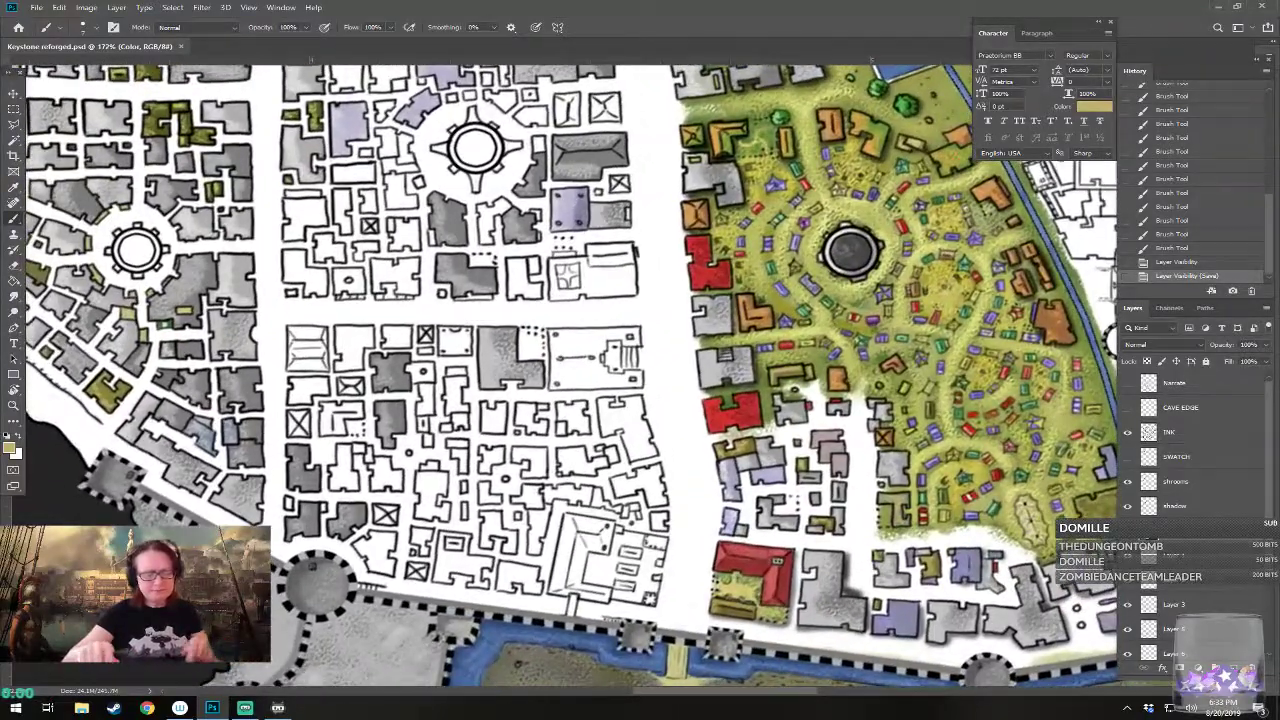
scroll(640, 400, down, 3)
scroll(640, 400, up, 2)
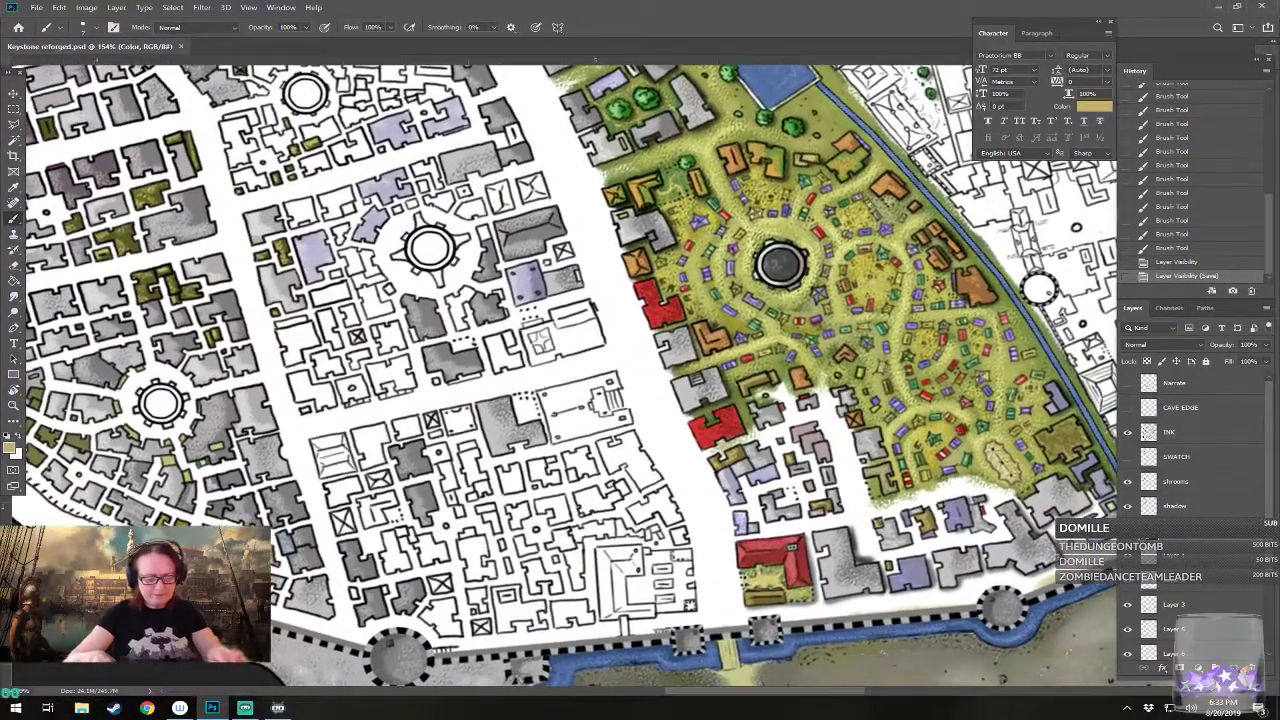
scroll(640, 400, down, 2)
scroll(640, 400, up, 3)
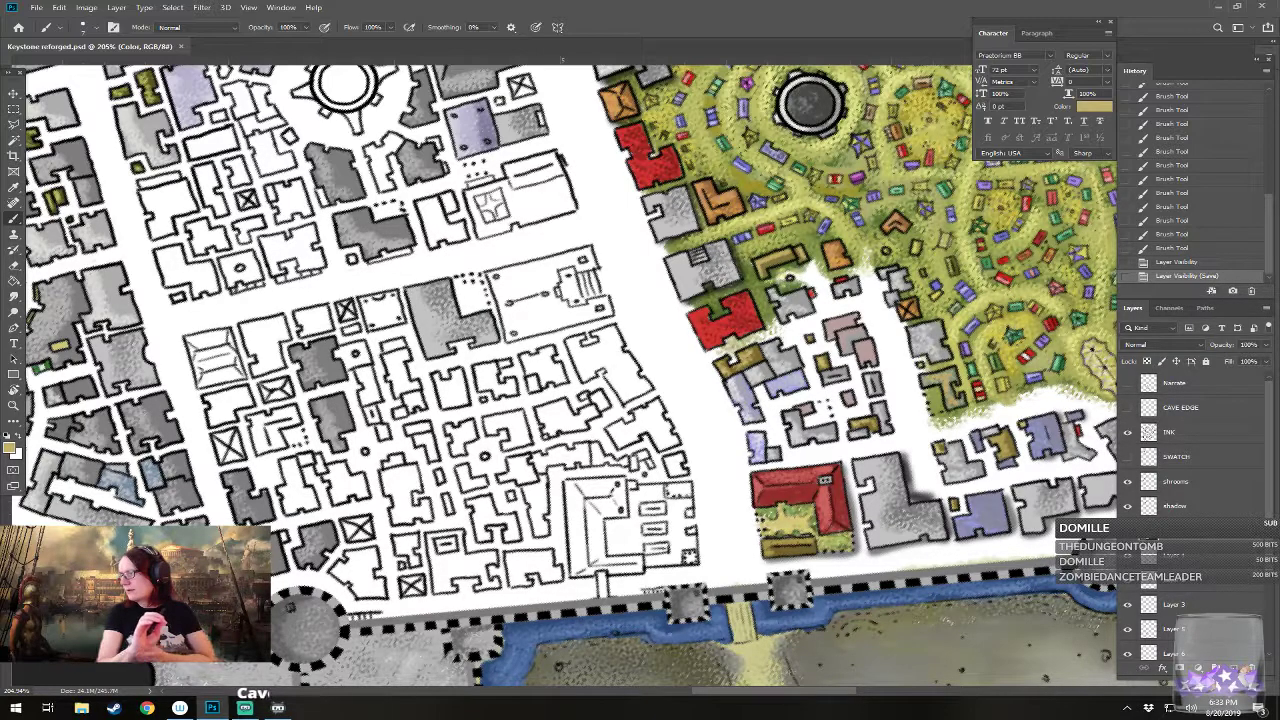
scroll(594, 373, up, 1)
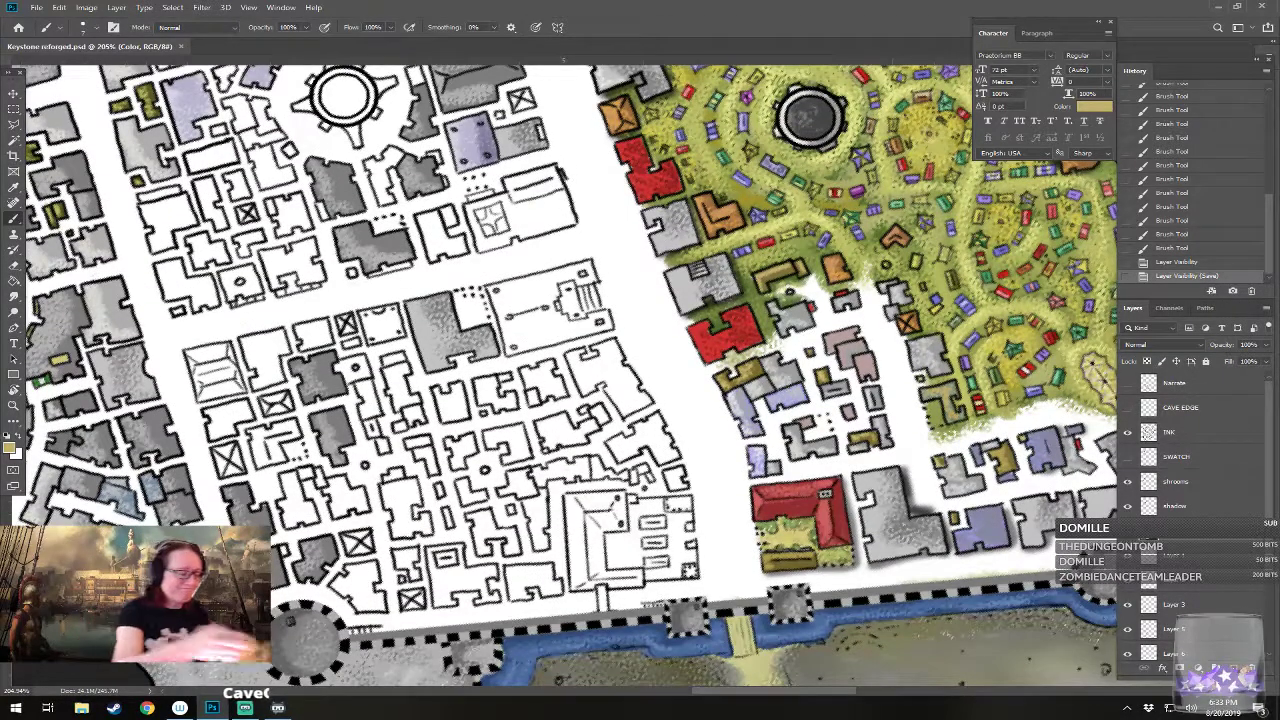
click(13, 450)
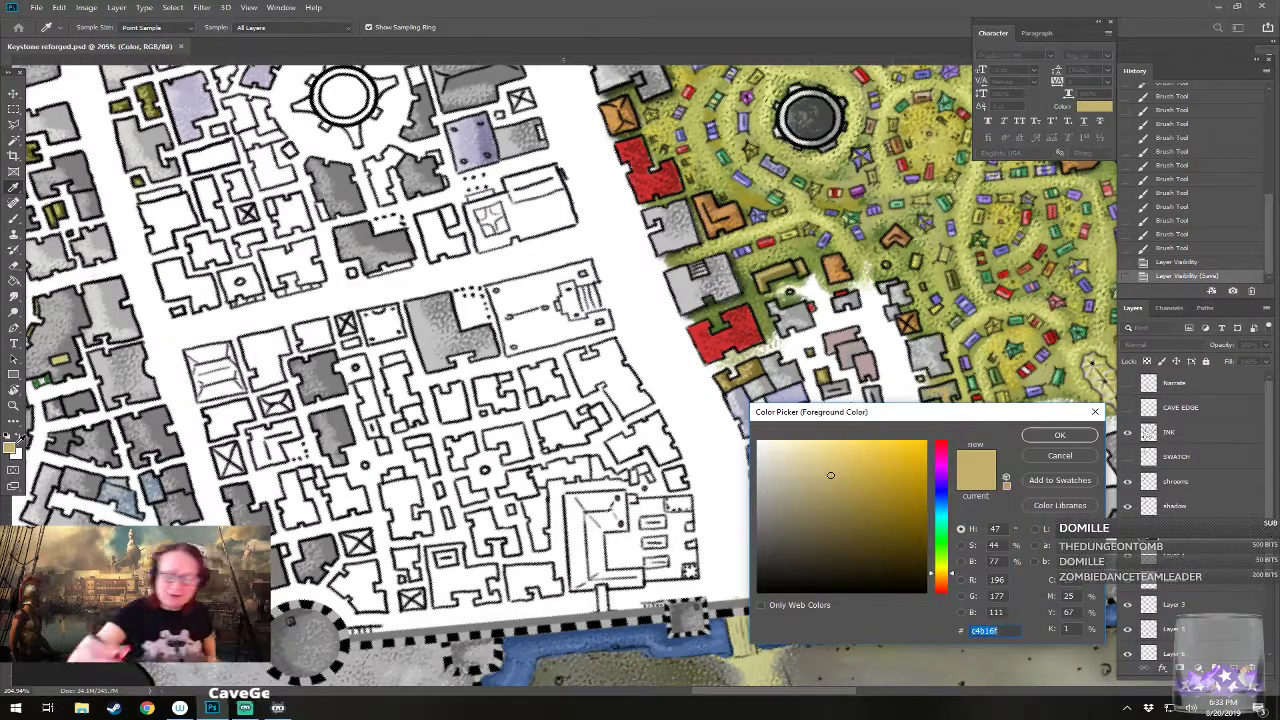
click(939, 487)
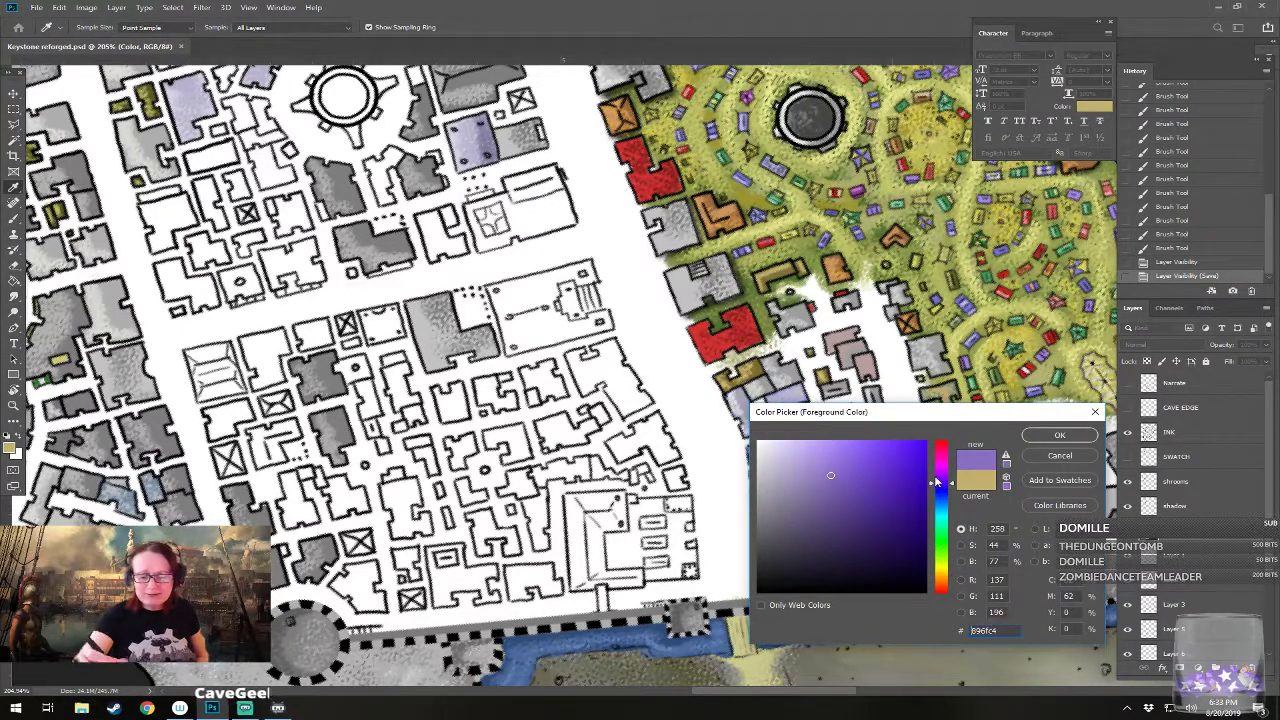
drag(939, 487, 940, 497)
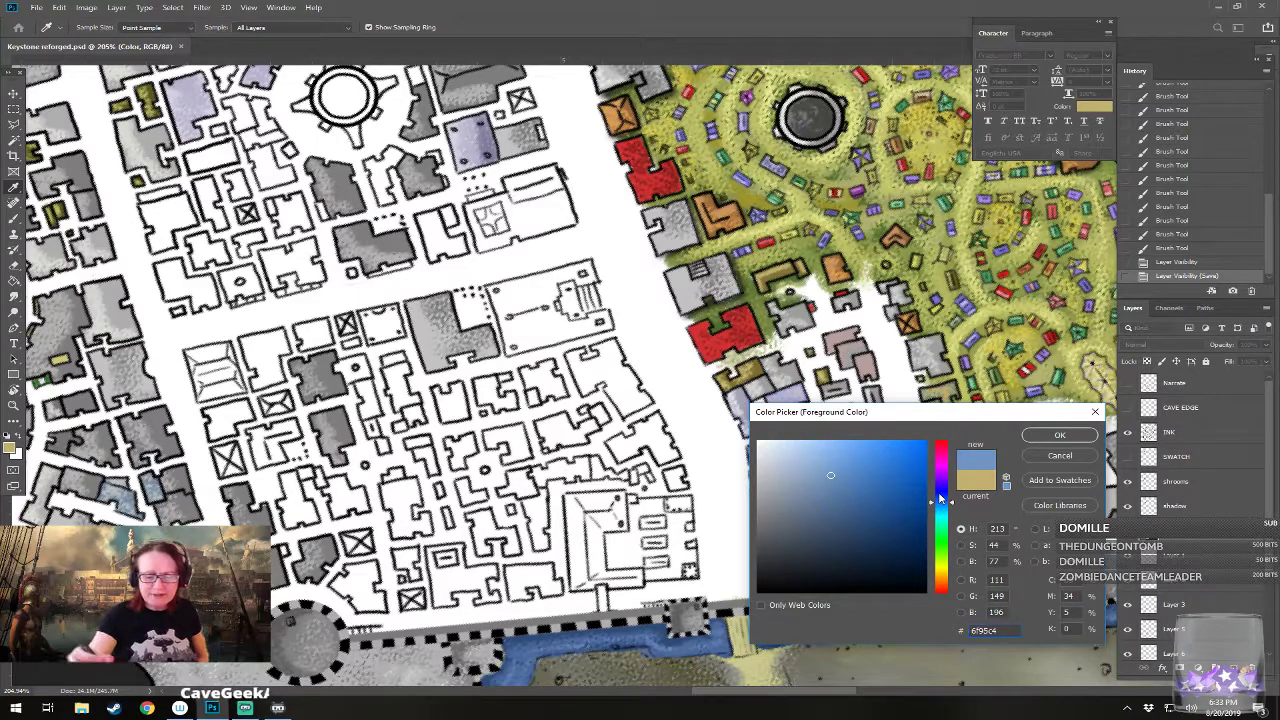
click(1046, 438)
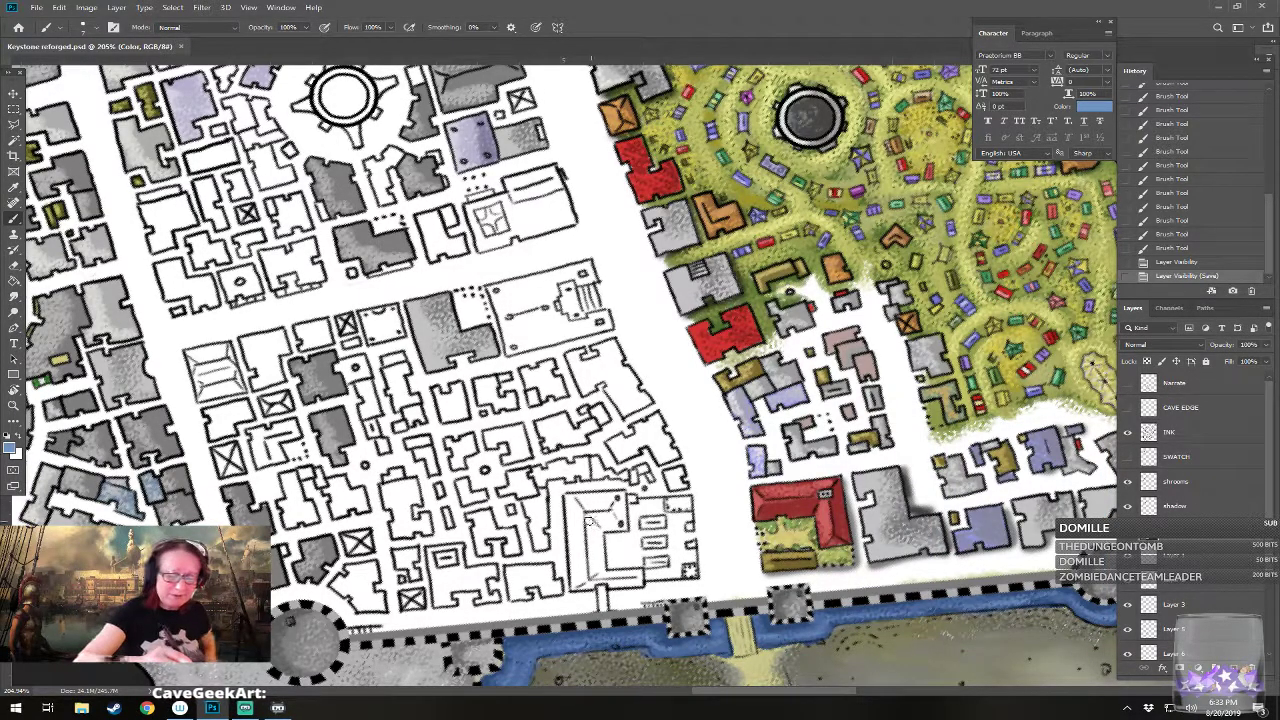
mouse_move(575, 519)
mouse_down()
mouse_move(572, 556)
mouse_move(571, 520)
mouse_move(572, 552)
mouse_move(575, 517)
mouse_move(590, 560)
mouse_move(598, 515)
mouse_move(604, 565)
mouse_move(622, 502)
mouse_move(563, 496)
mouse_move(618, 522)
mouse_move(605, 505)
mouse_move(620, 496)
mouse_up()
mouse_move(570, 560)
mouse_down()
mouse_move(586, 576)
mouse_move(602, 553)
mouse_move(579, 584)
mouse_up()
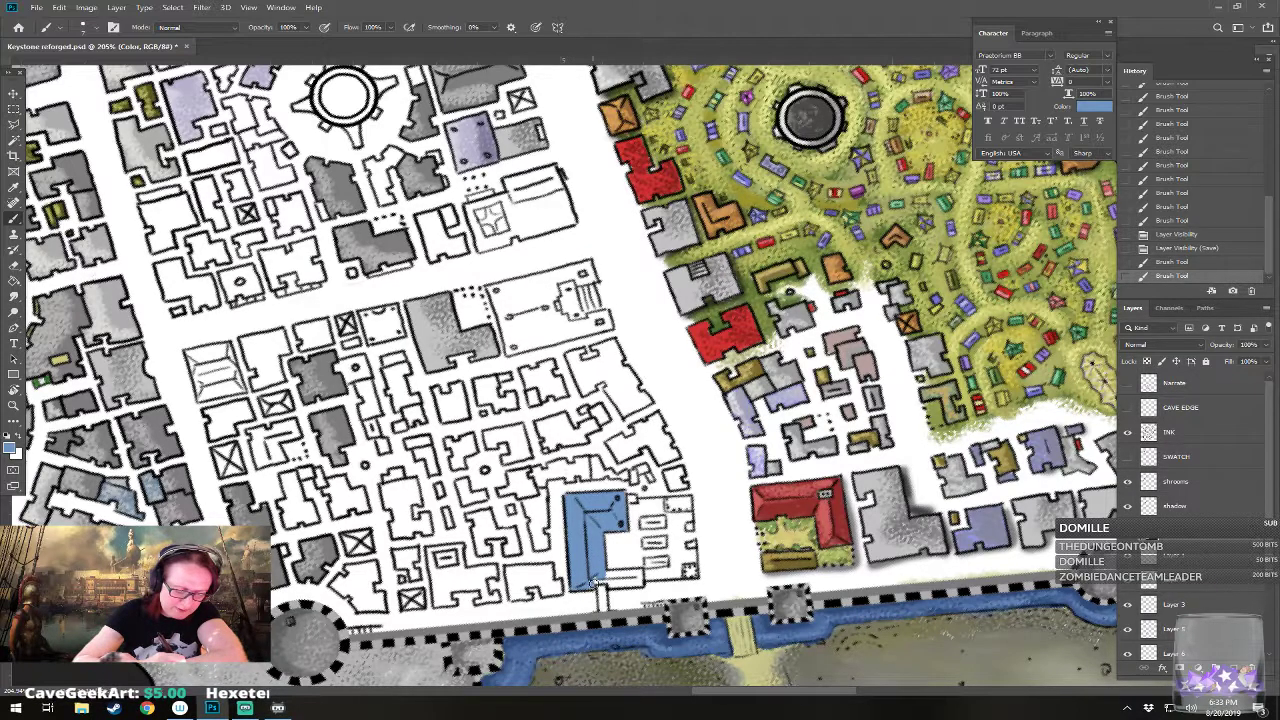
mouse_move(610, 582)
mouse_down()
mouse_move(625, 578)
mouse_move(602, 575)
mouse_move(636, 580)
mouse_up()
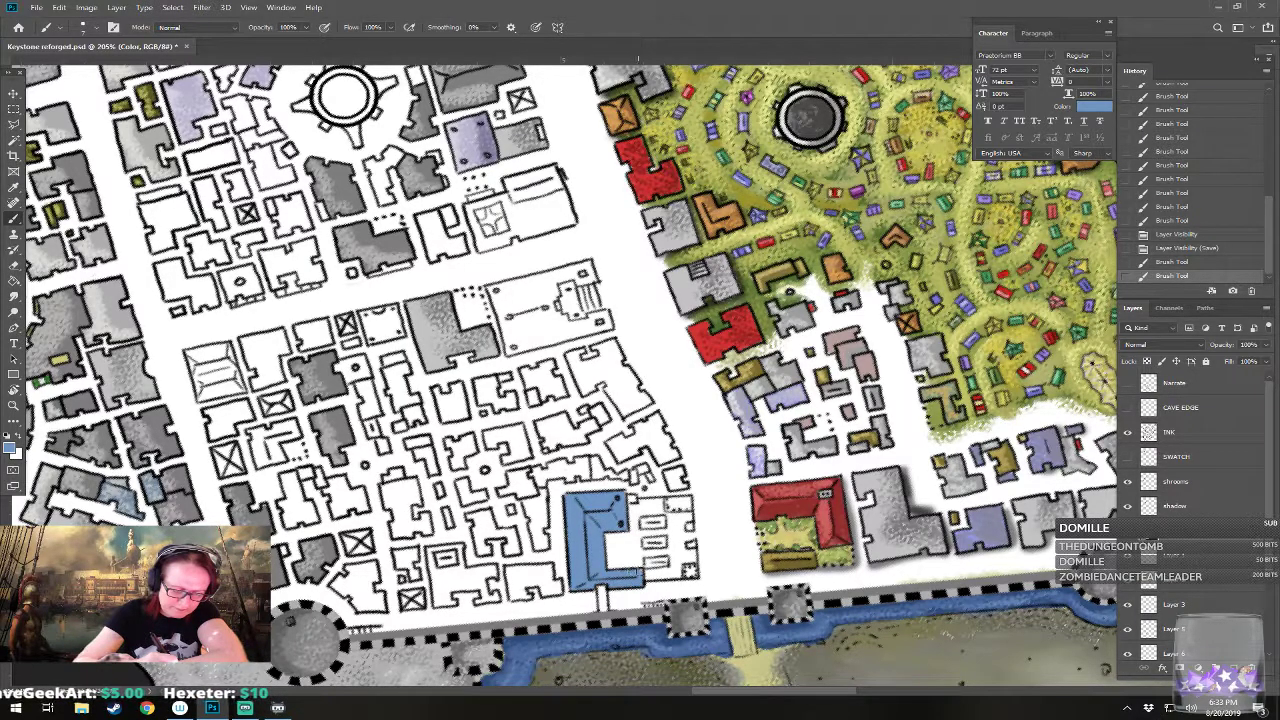
click(641, 577)
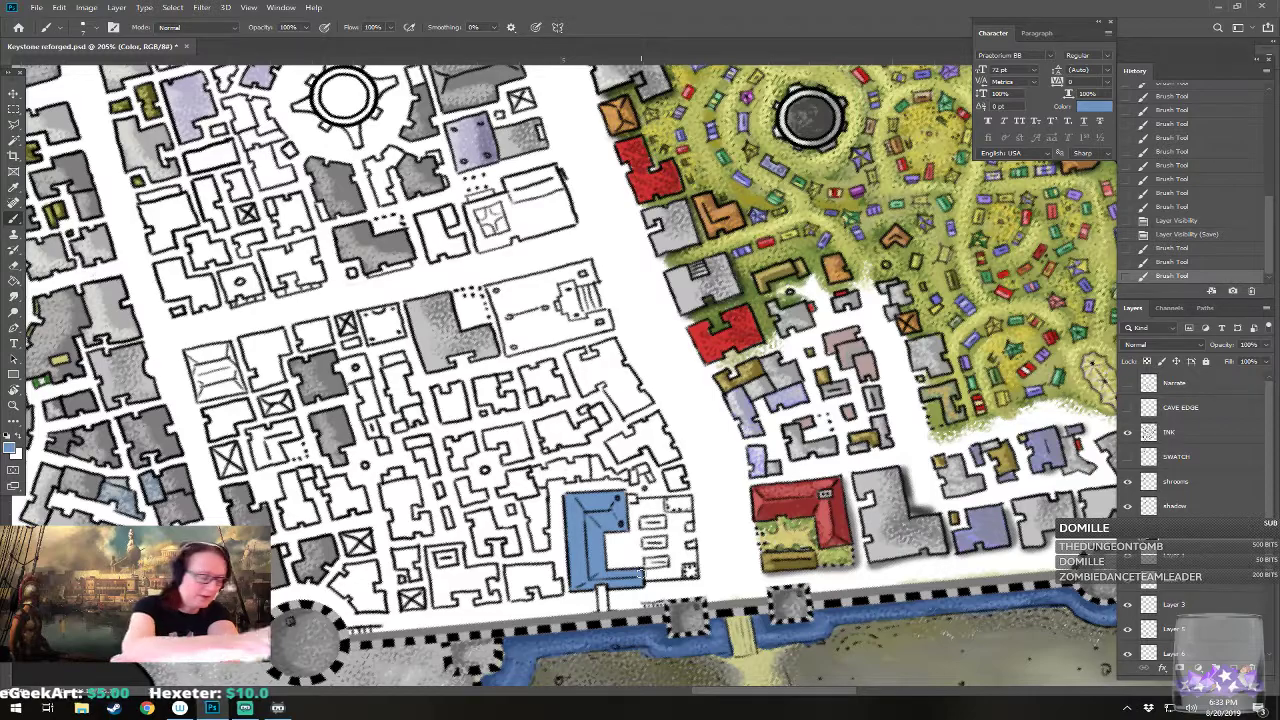
Step: Set the foreground colour to darker blue #3968a3 and shade the slopes and inner edges of the blue courtyard building's roof
click(11, 449)
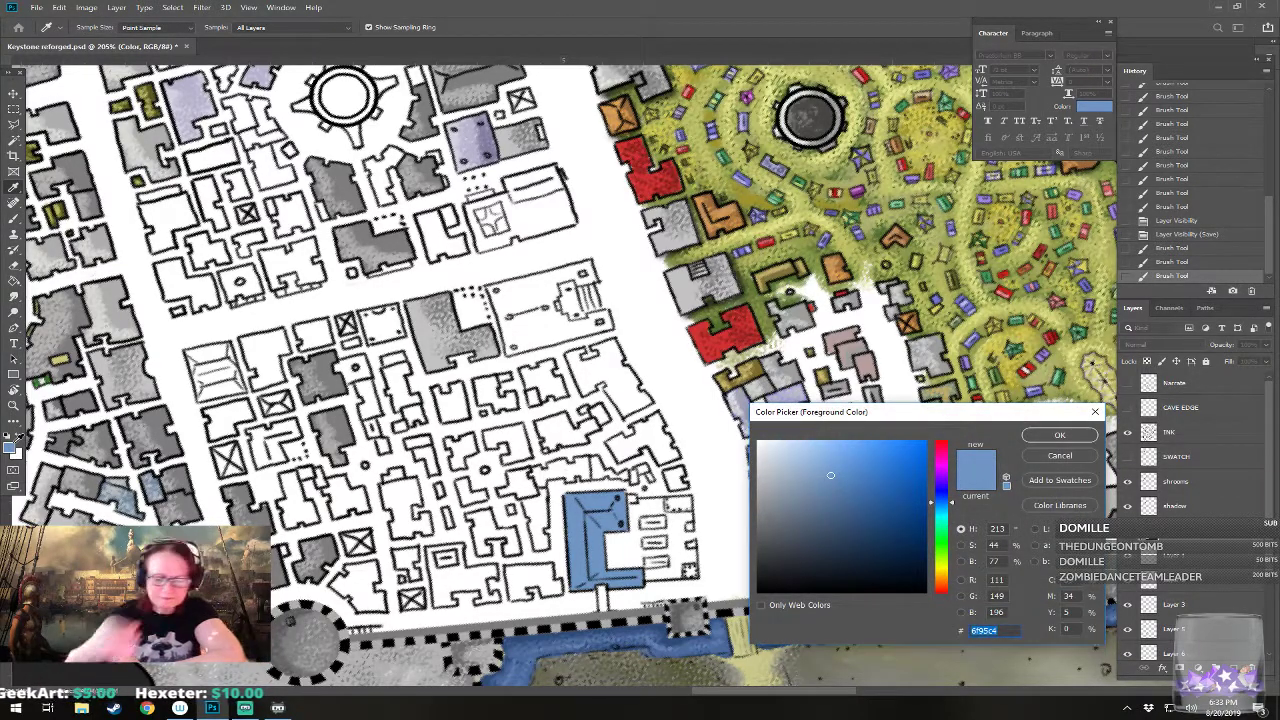
click(867, 495)
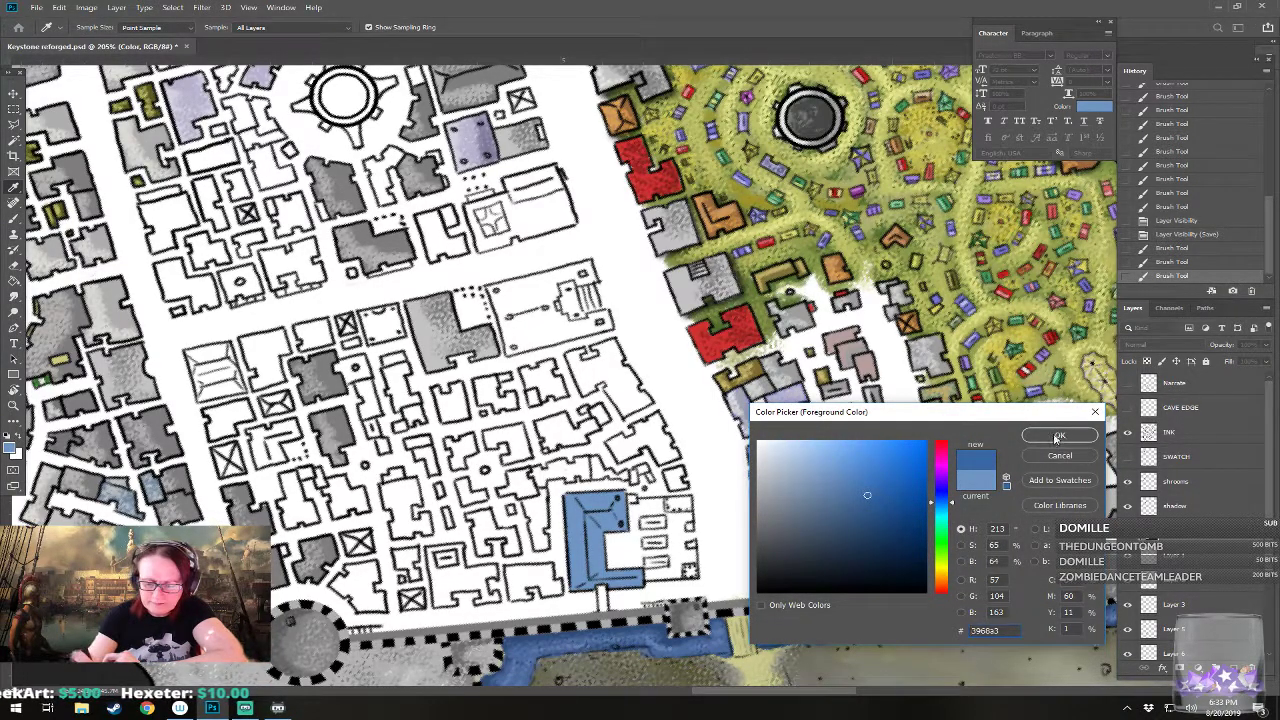
click(1059, 437)
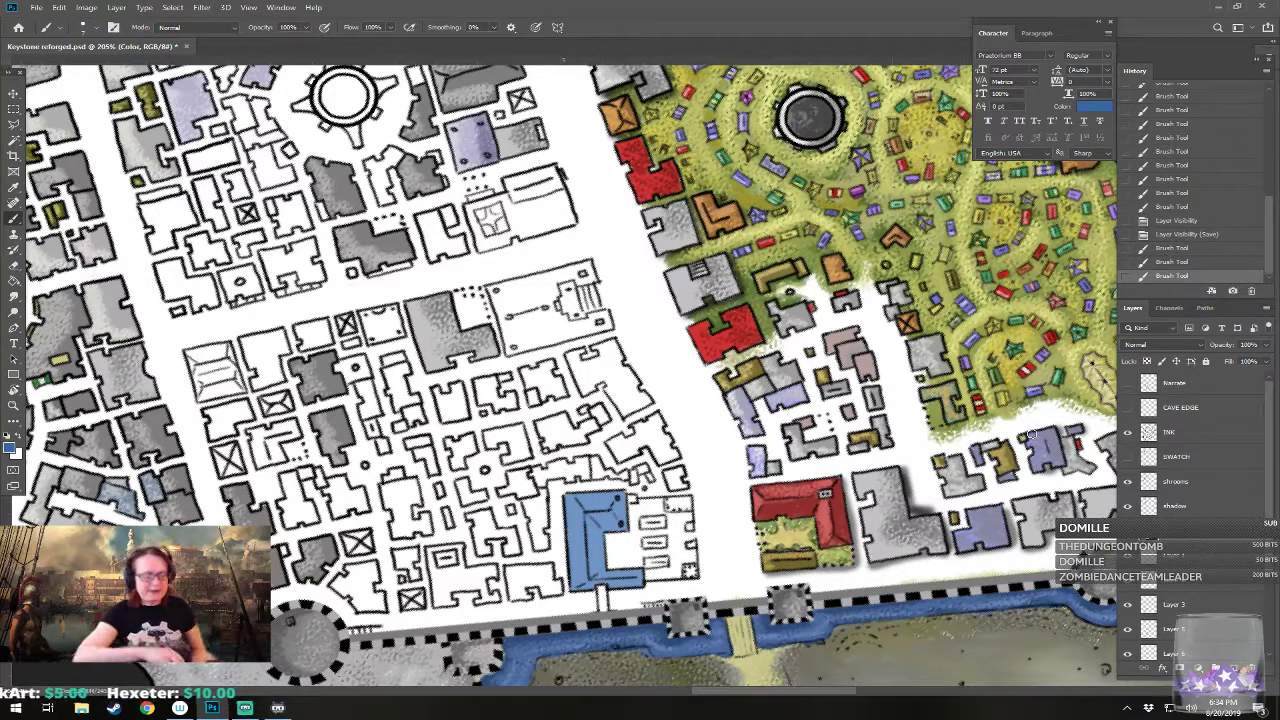
key(ctrl+alt+r)
scroll(1031, 432, up, 2)
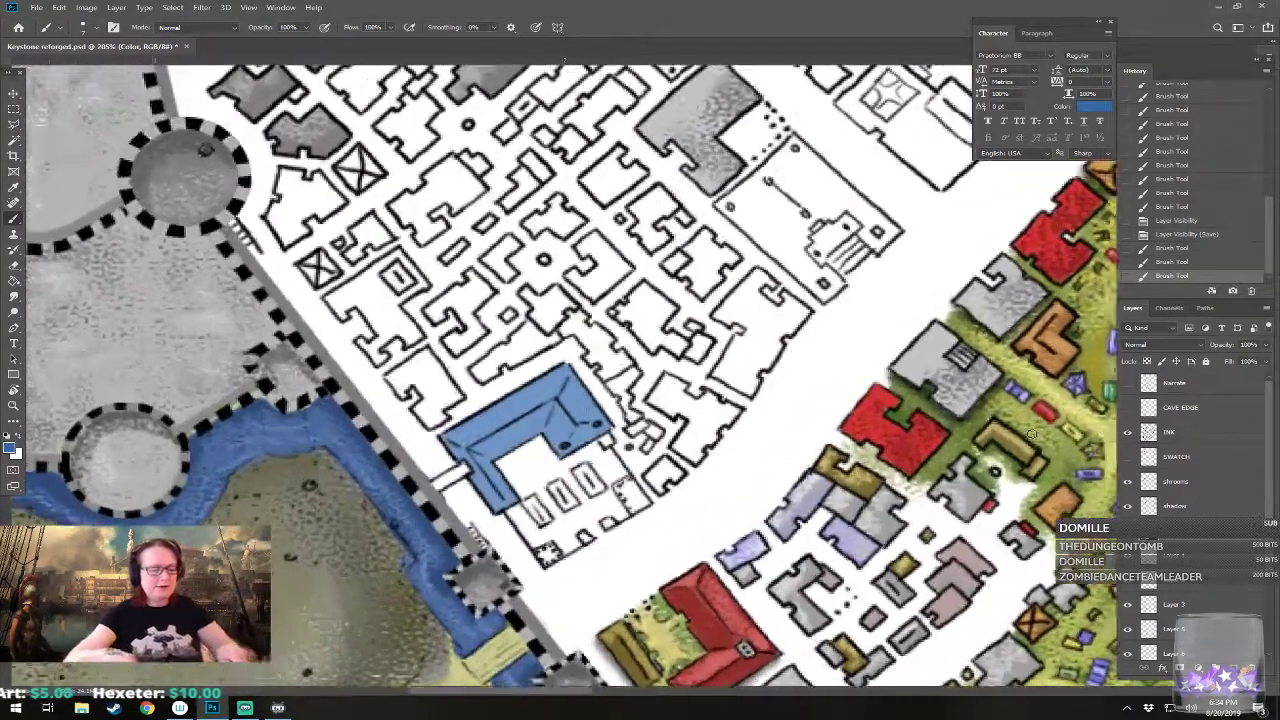
drag(448, 446, 505, 505)
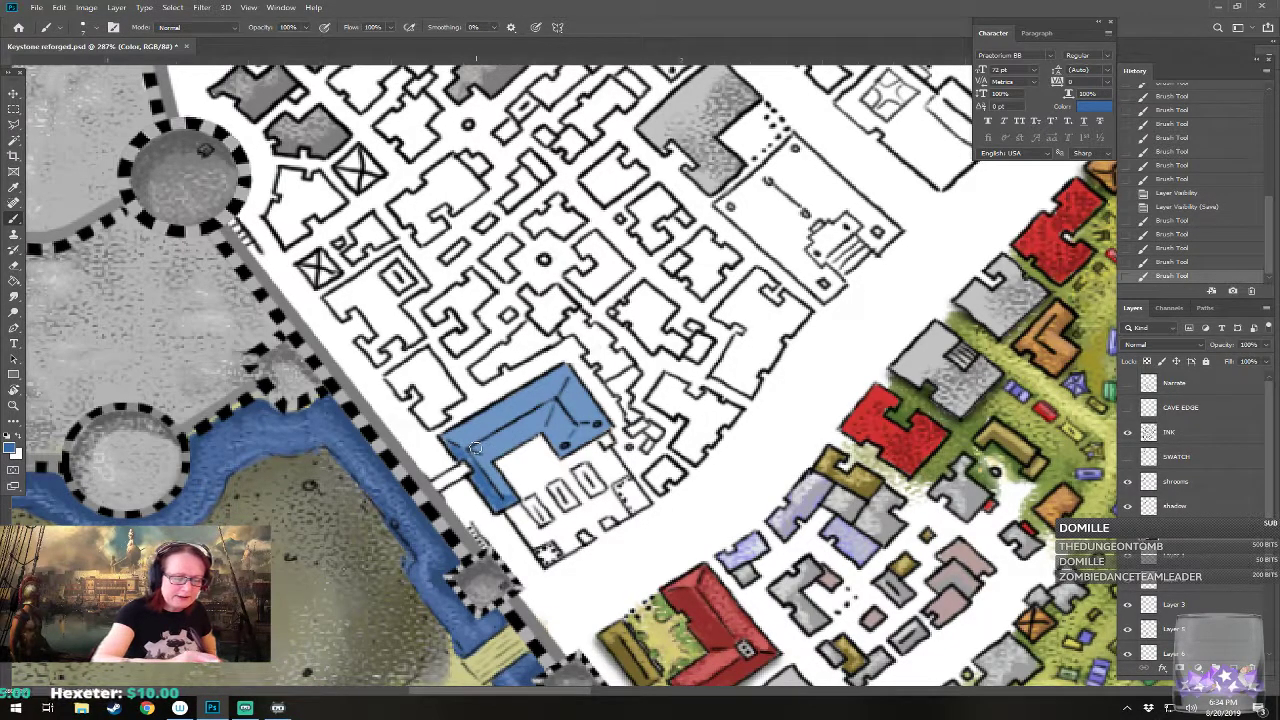
mouse_move(497, 446)
mouse_down()
mouse_move(539, 410)
mouse_move(540, 428)
mouse_move(555, 408)
mouse_move(550, 442)
mouse_move(569, 423)
mouse_move(566, 448)
mouse_move(600, 424)
mouse_up()
click(545, 430)
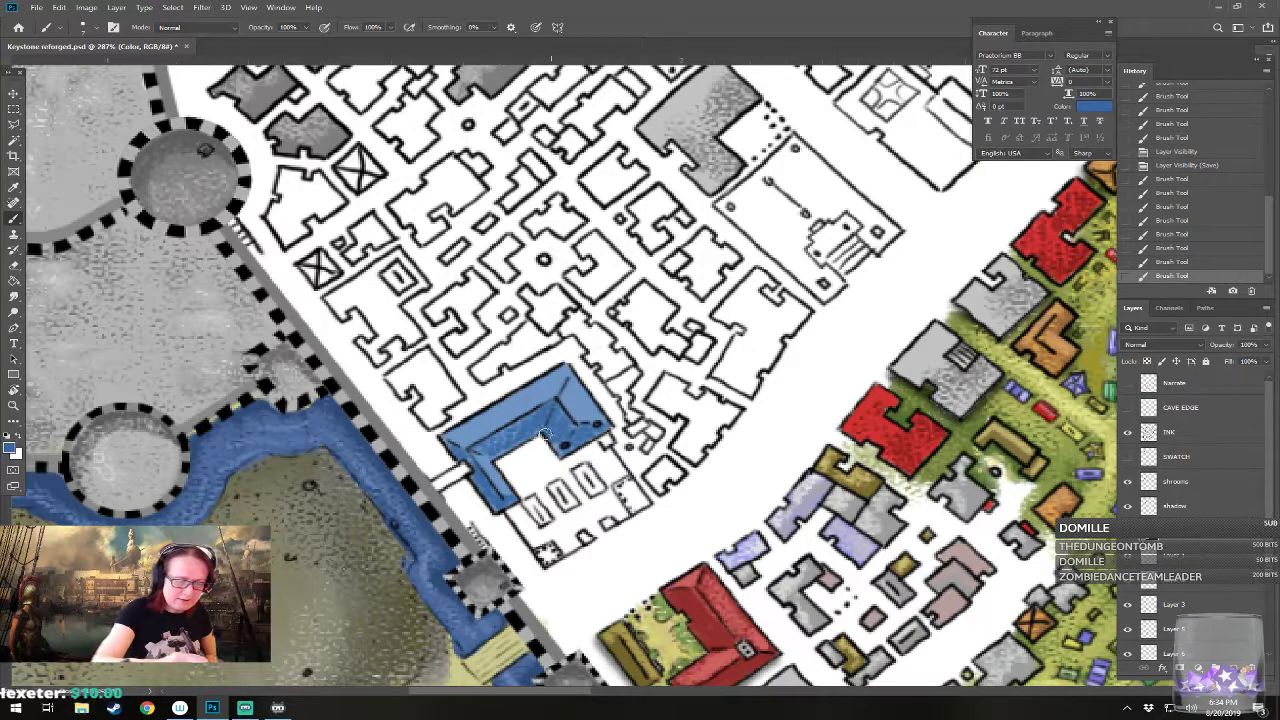
drag(509, 446, 497, 451)
click(518, 426)
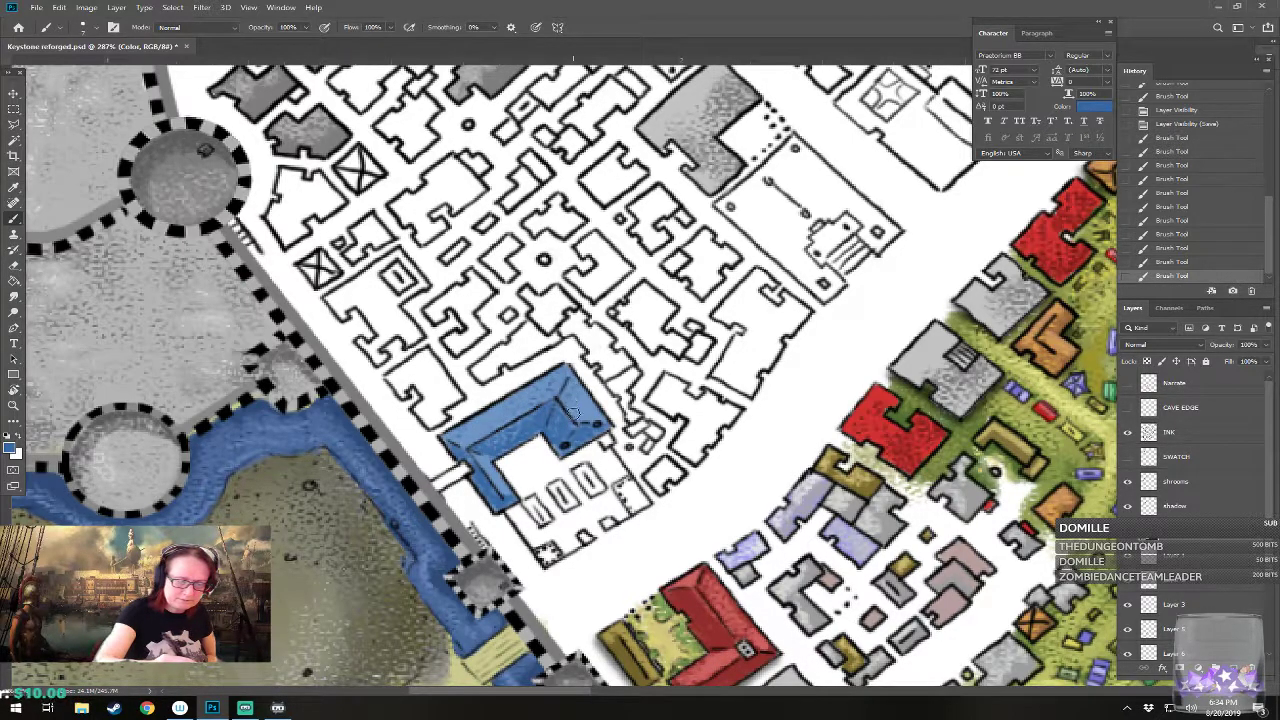
click(588, 416)
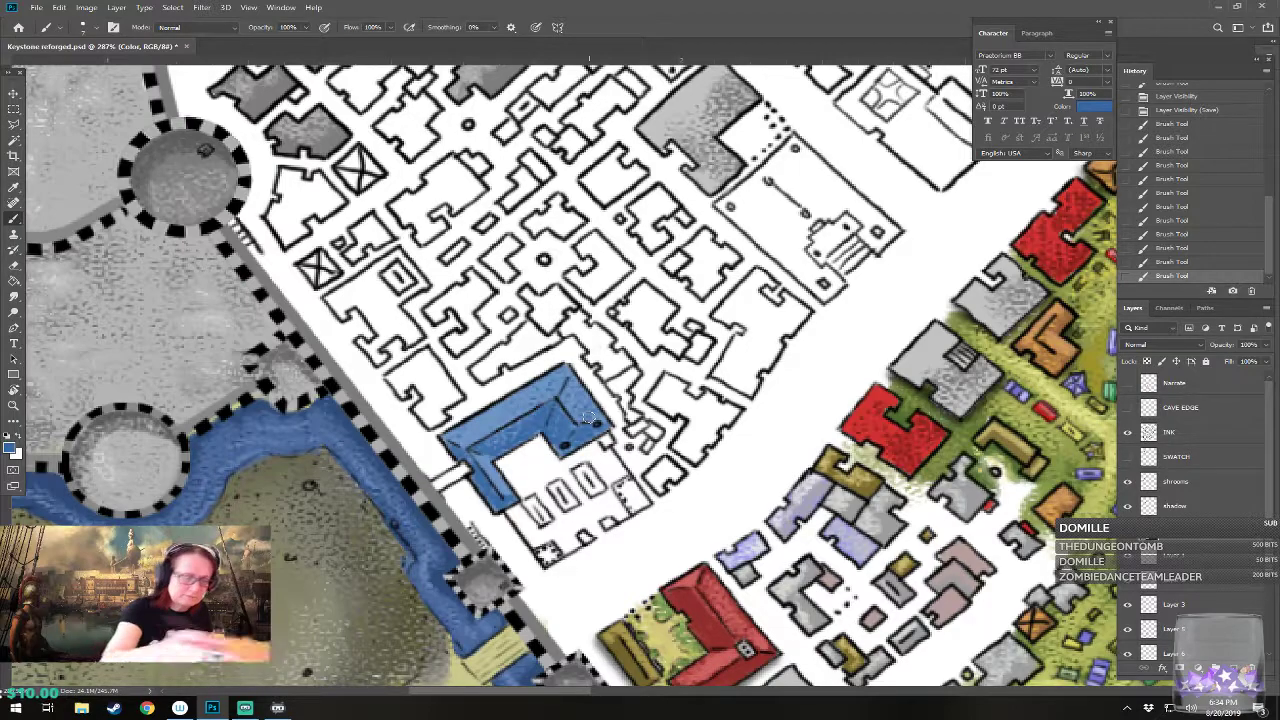
Step: Set the foreground colour to light blue #8bb8ef and highlight the outer slopes and ridges of the blue roof
click(11, 448)
click(829, 450)
click(1059, 435)
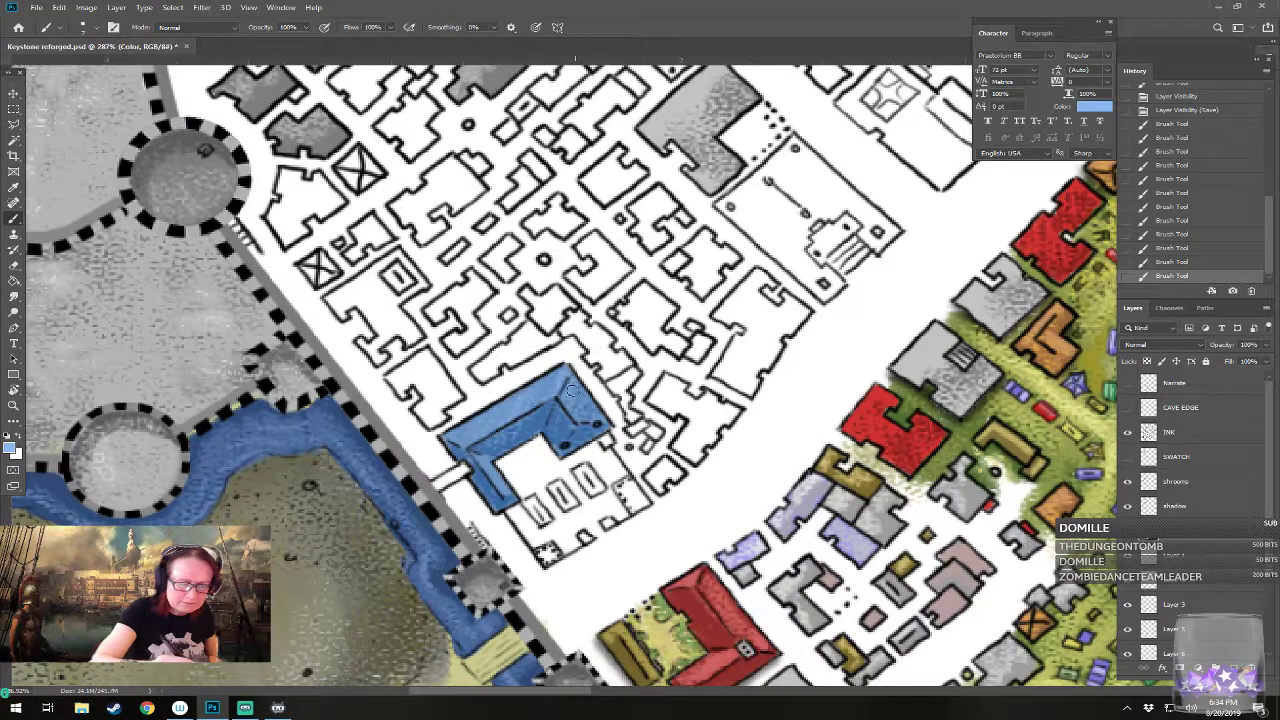
mouse_move(601, 413)
mouse_down()
mouse_move(503, 453)
mouse_move(511, 469)
mouse_up()
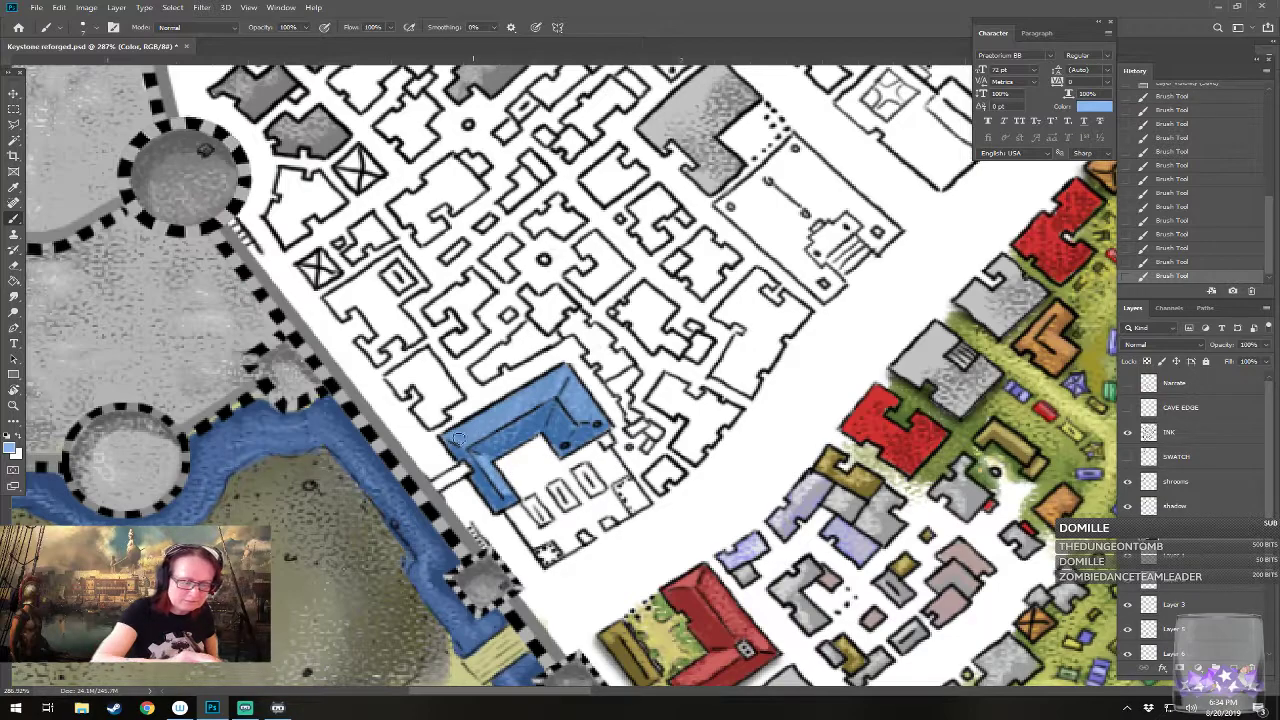
drag(476, 436, 560, 383)
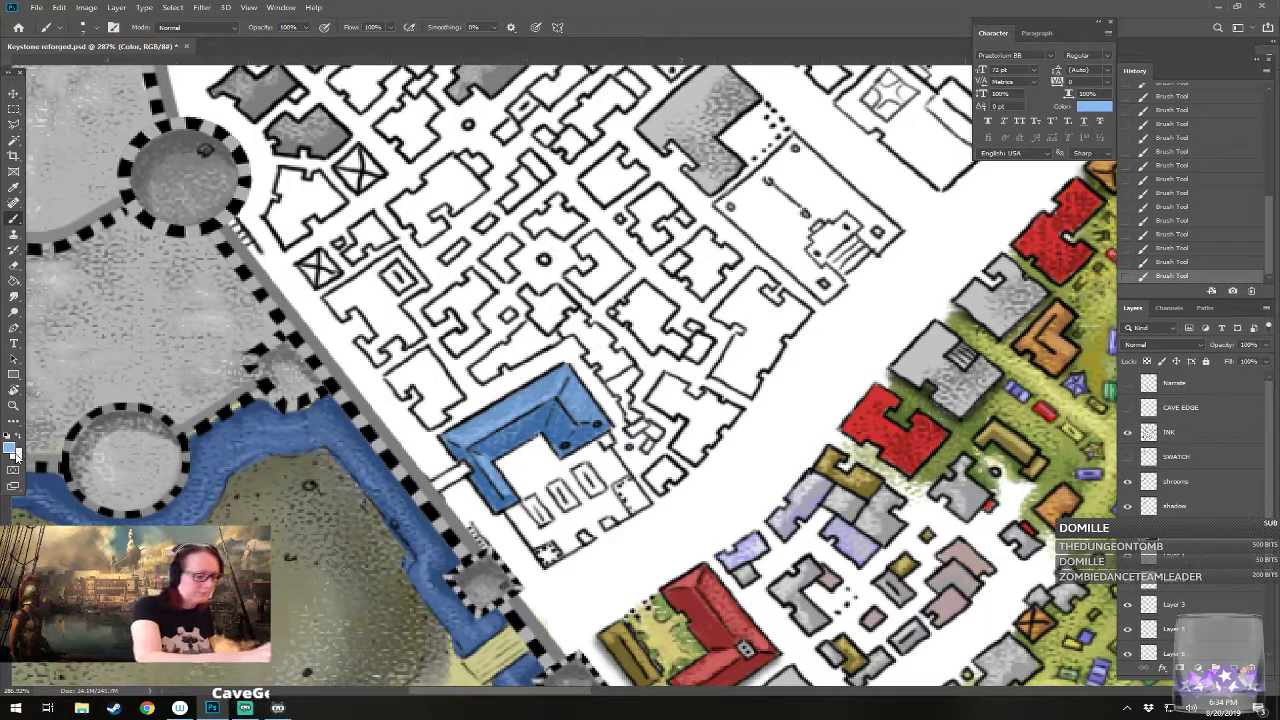
Step: Set the foreground colour to medium green and brush a green tint over the blue courtyard building's roof
scroll(543, 495, down, 6)
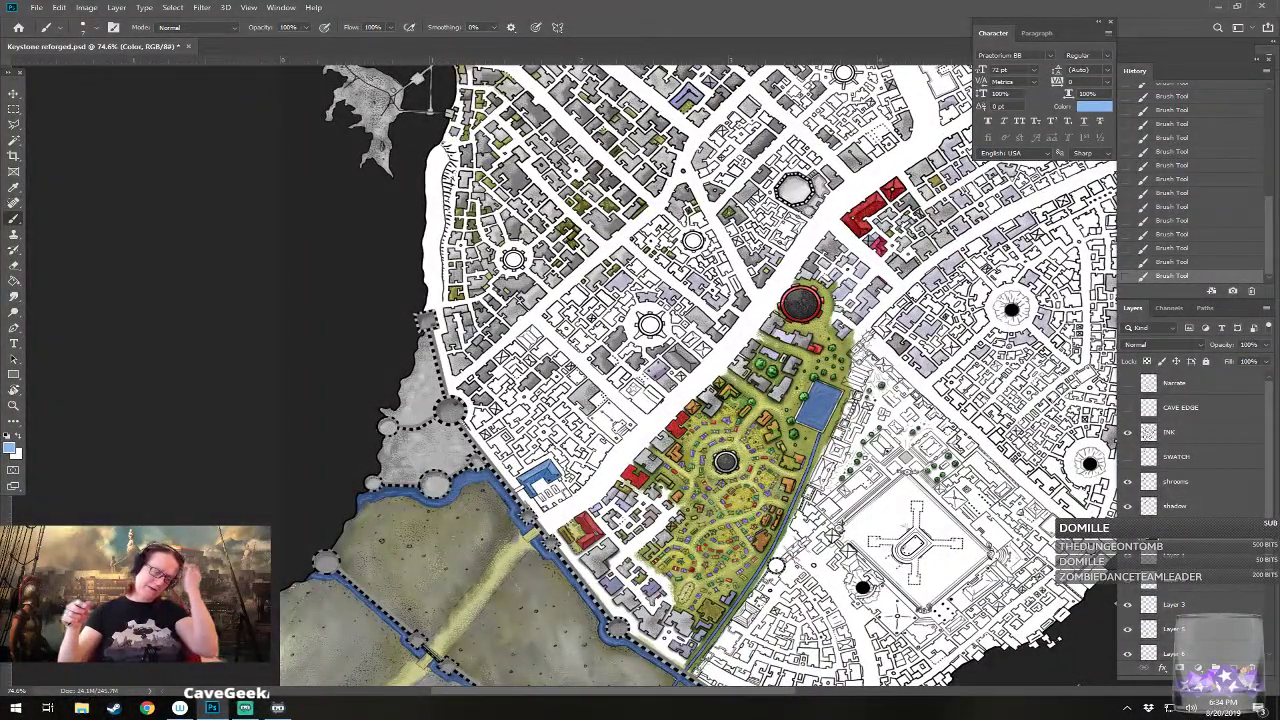
scroll(486, 516, down, 3)
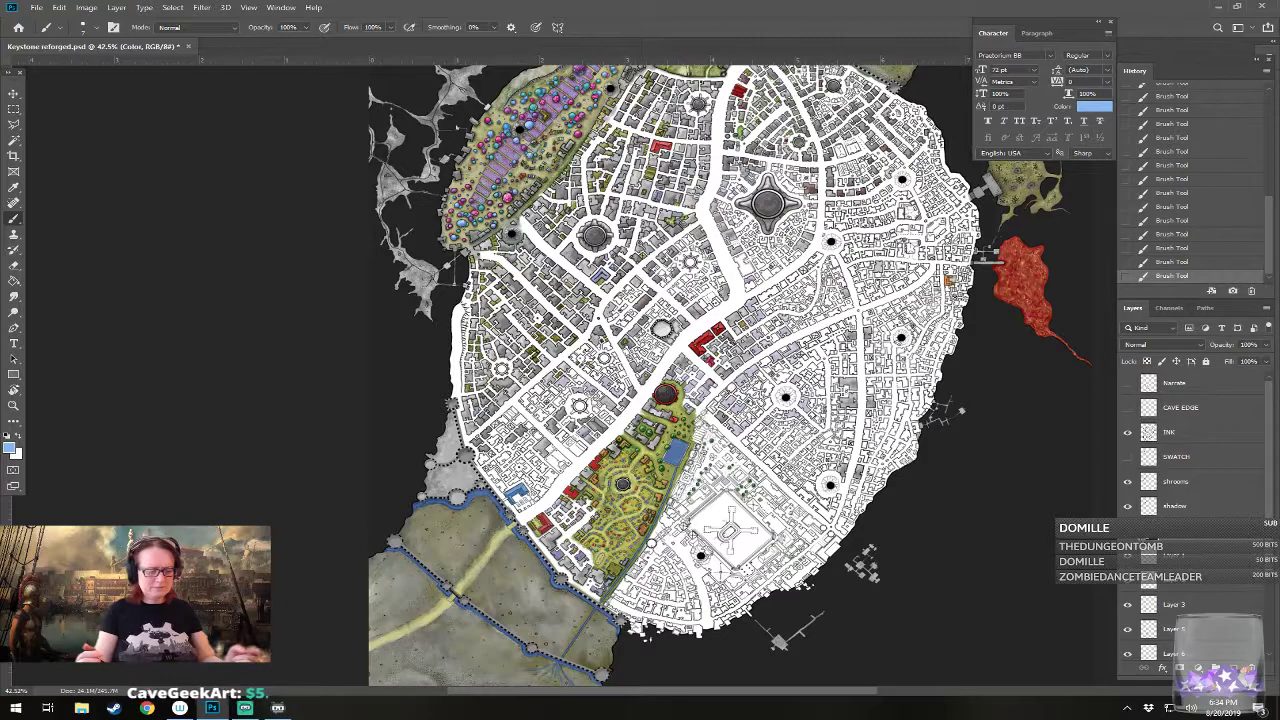
scroll(493, 502, up, 5)
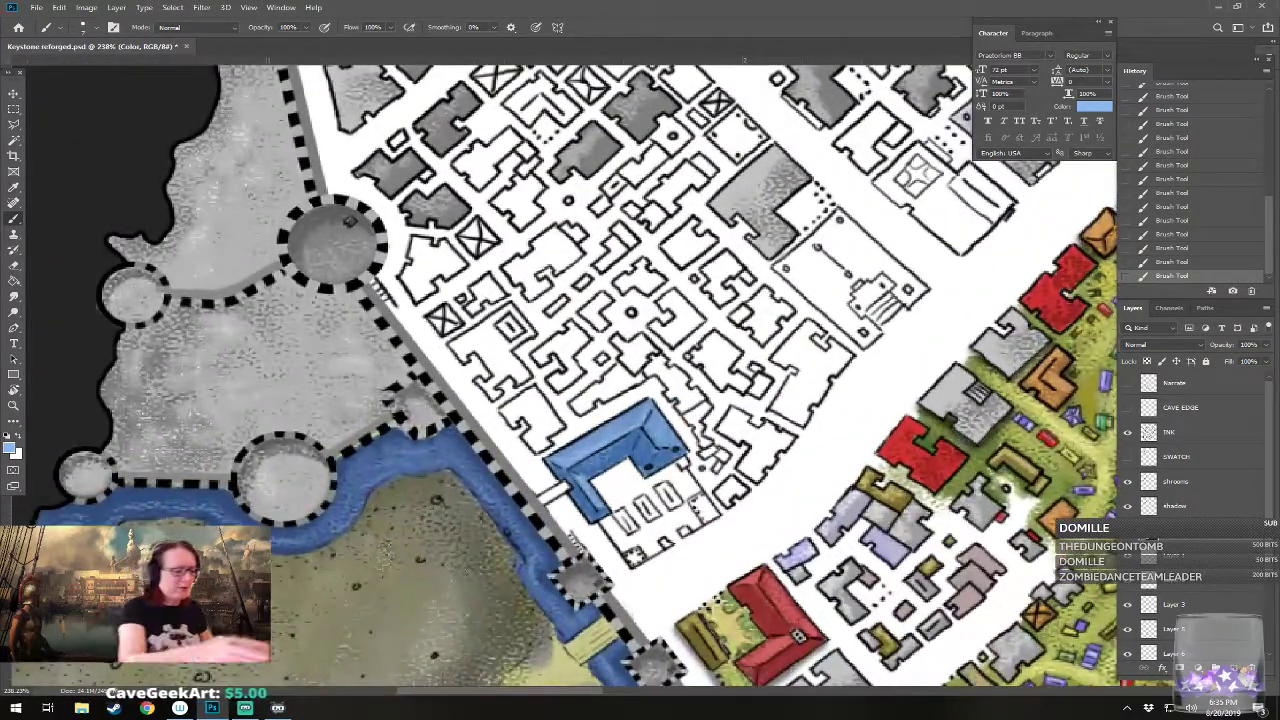
click(12, 446)
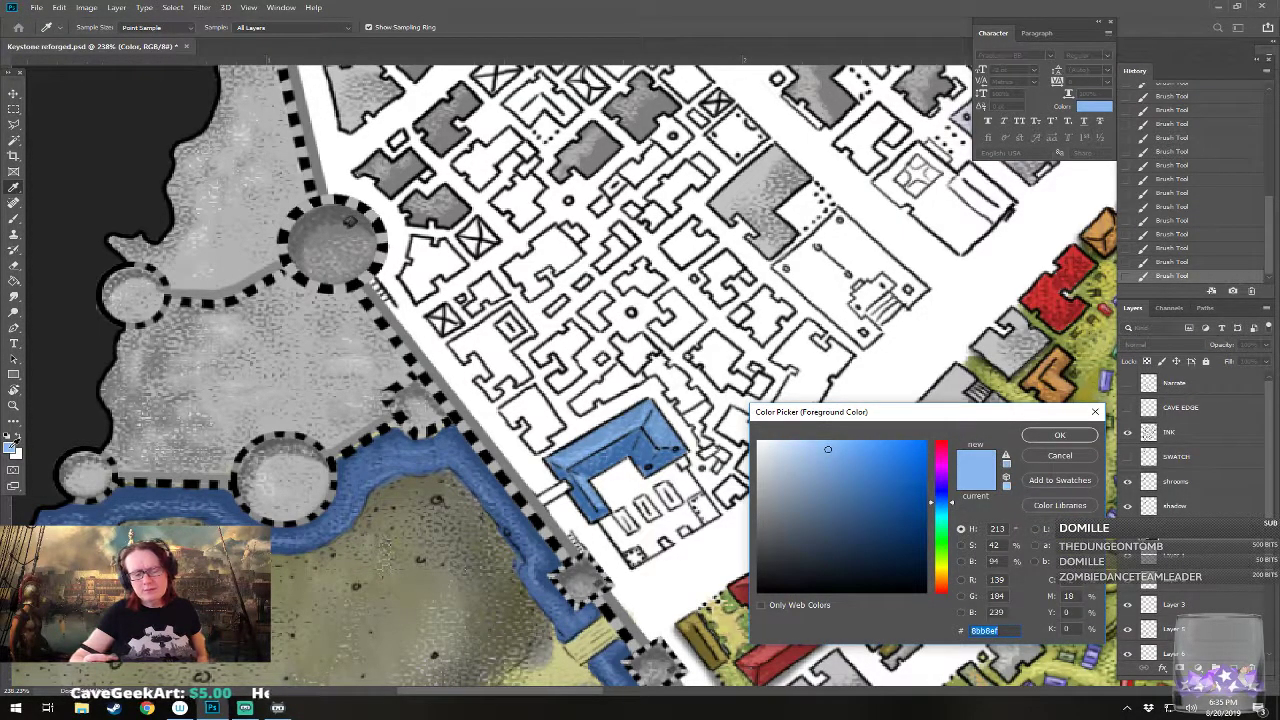
drag(940, 508, 941, 553)
click(845, 495)
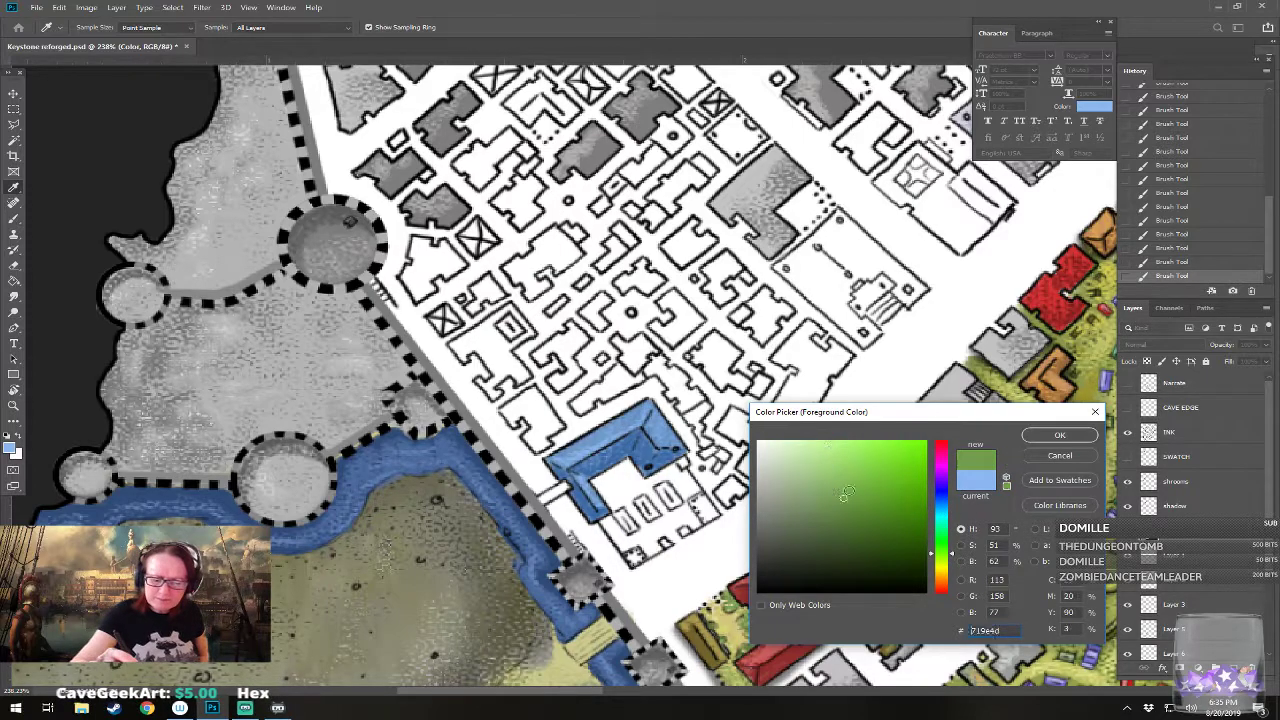
click(1057, 437)
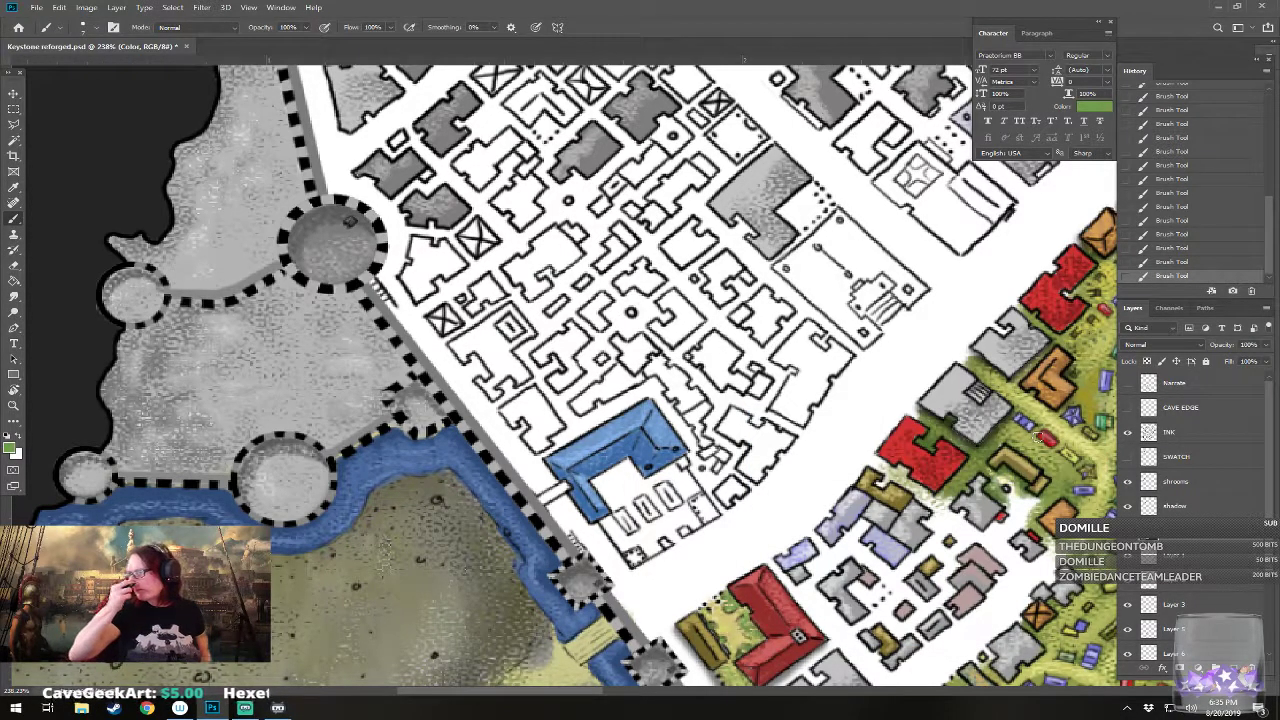
mouse_move(548, 458)
mouse_down()
mouse_move(600, 512)
mouse_move(570, 450)
mouse_move(584, 466)
mouse_up()
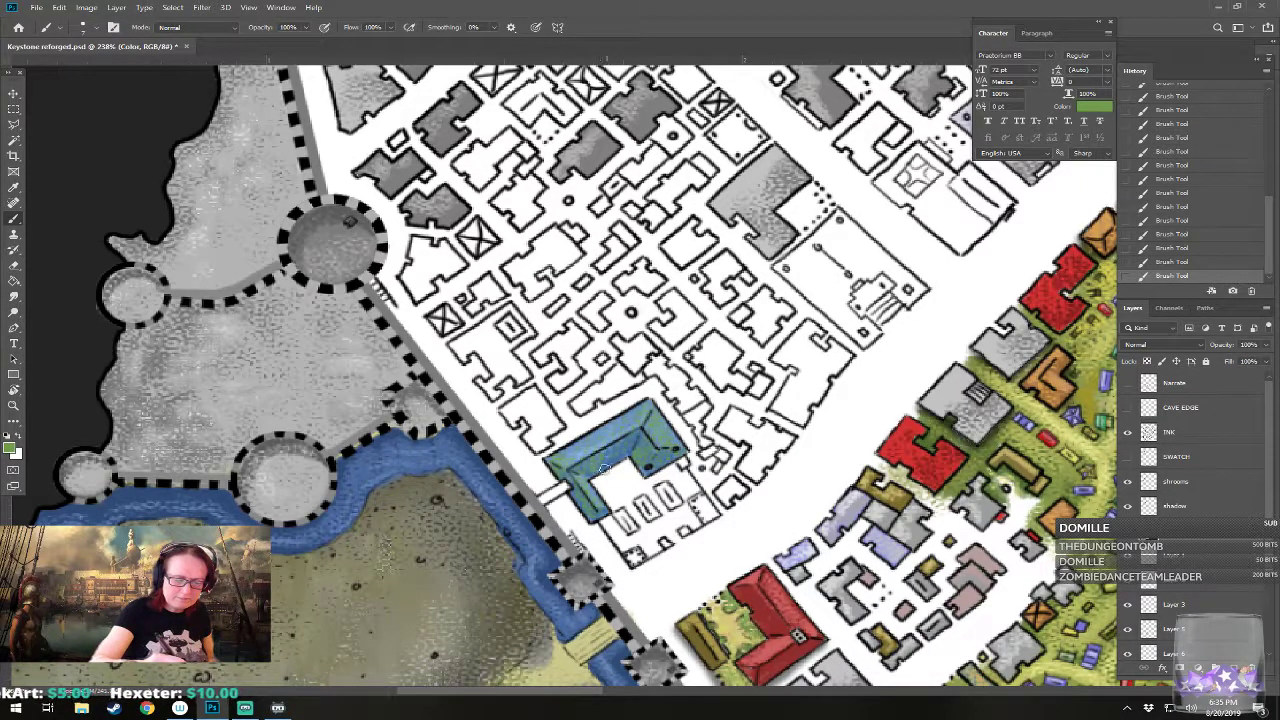
Step: Set the foreground colour to dark green #4b712b and shade the tinted roof of the courtyard building
click(13, 450)
click(861, 525)
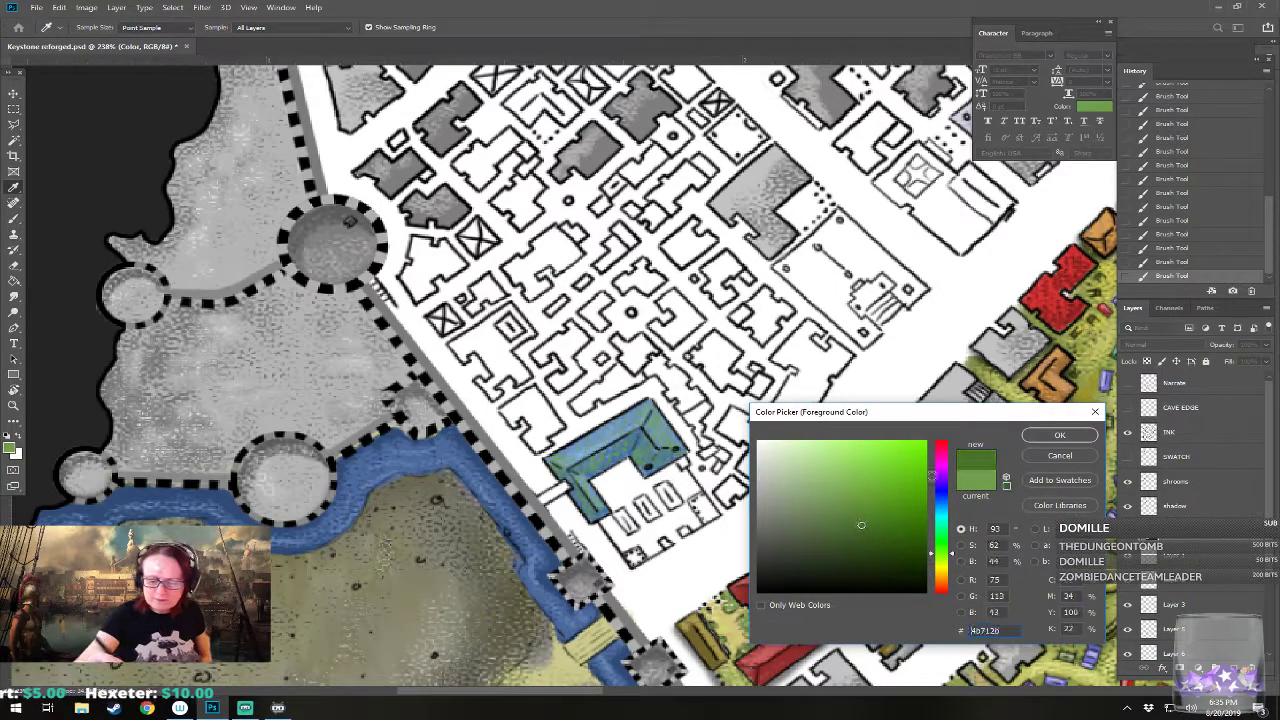
click(1057, 435)
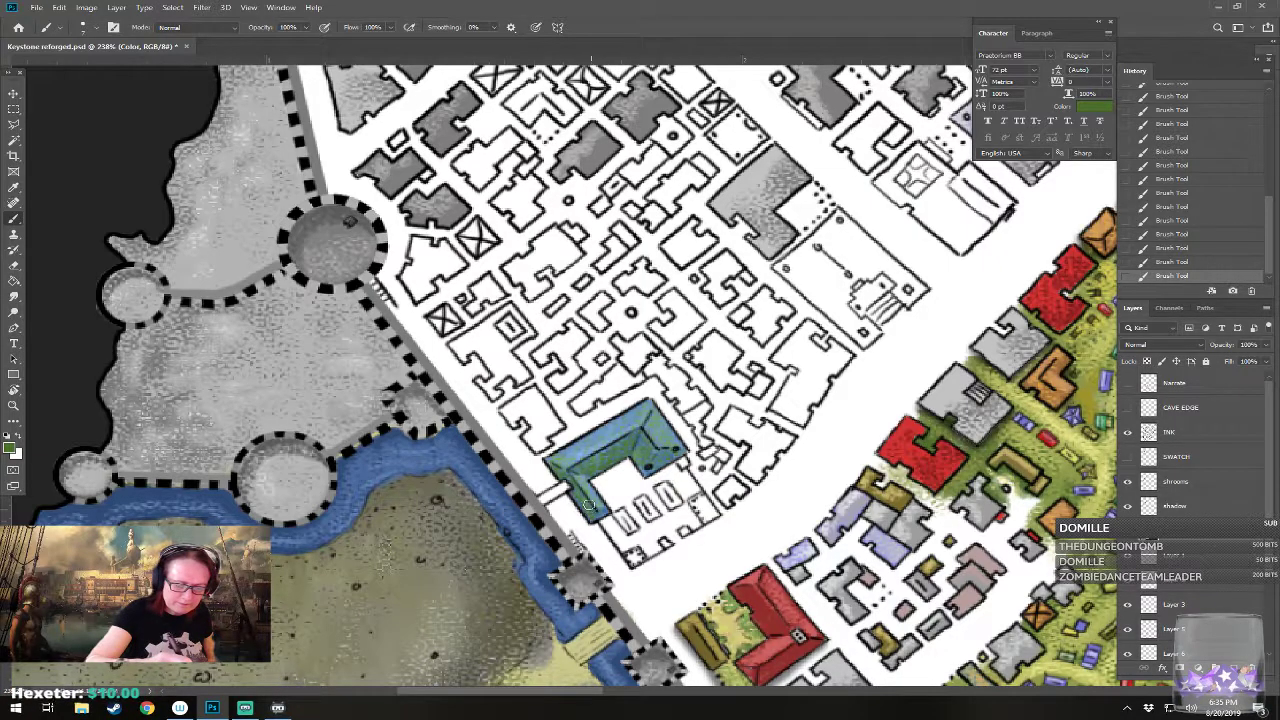
Step: Set the foreground colour to olive yellow #9f984f and paint the three small rectangular roofs inside the blue-green building's courtyard
scroll(595, 512, down, 8)
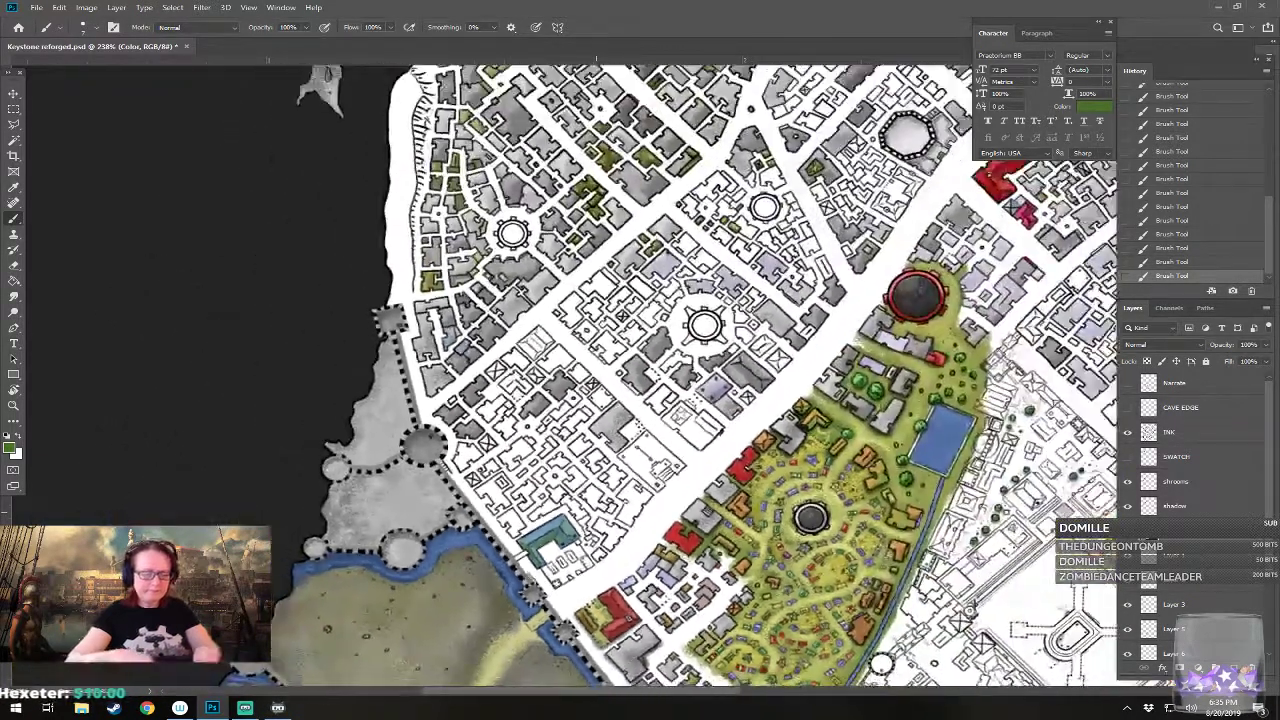
scroll(595, 512, down, 2)
scroll(595, 512, up, 1)
scroll(503, 504, up, 4)
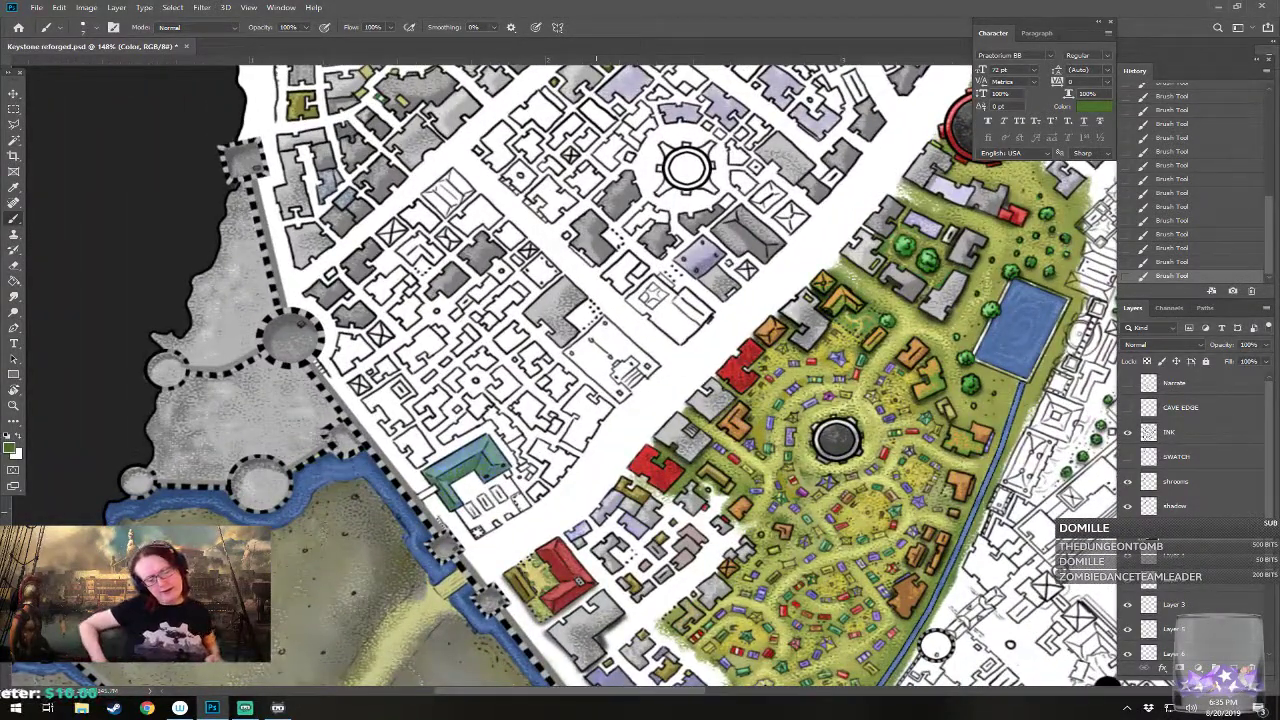
scroll(150, 465, up, 2)
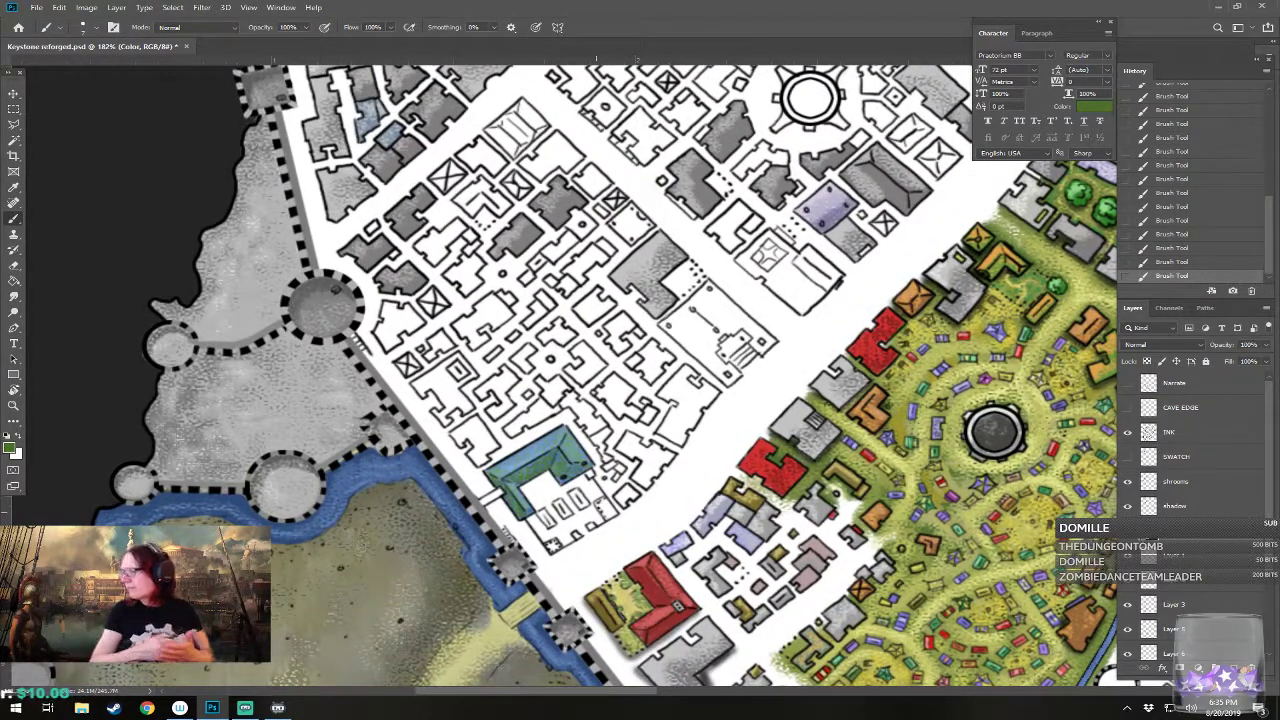
key(i)
click(11, 449)
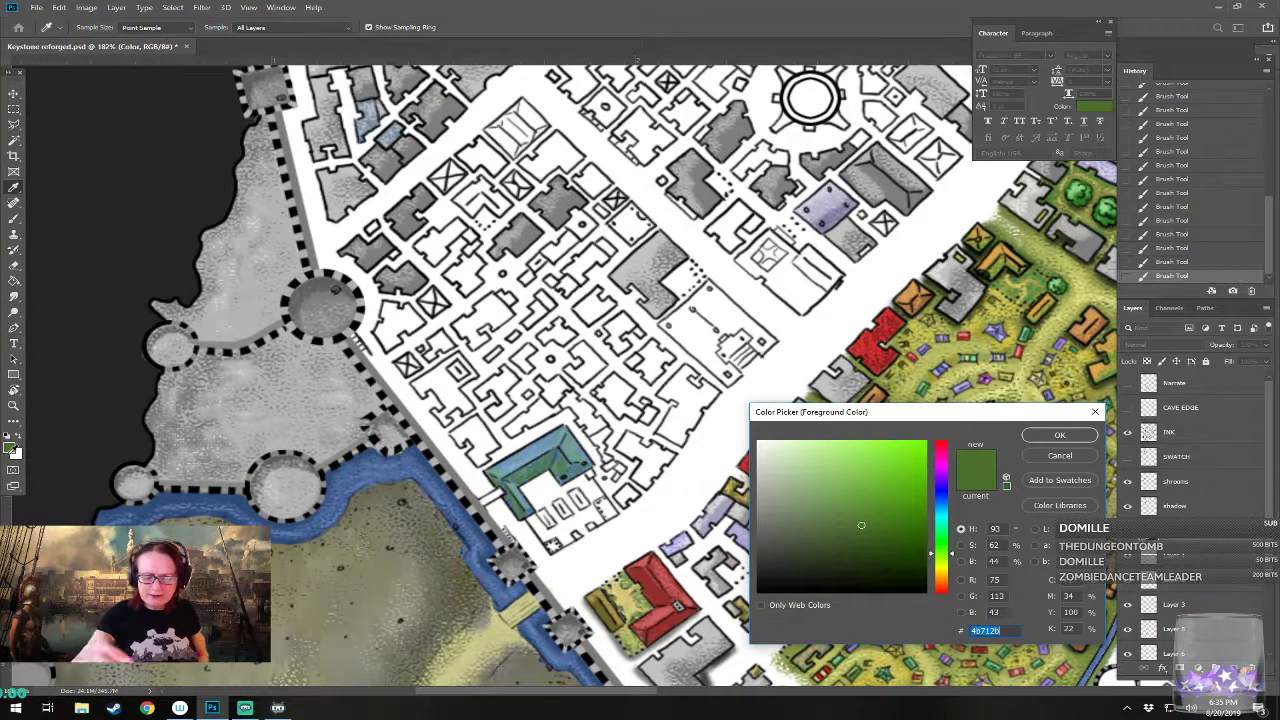
click(941, 566)
click(847, 491)
click(1059, 435)
scroll(497, 547, up, 2)
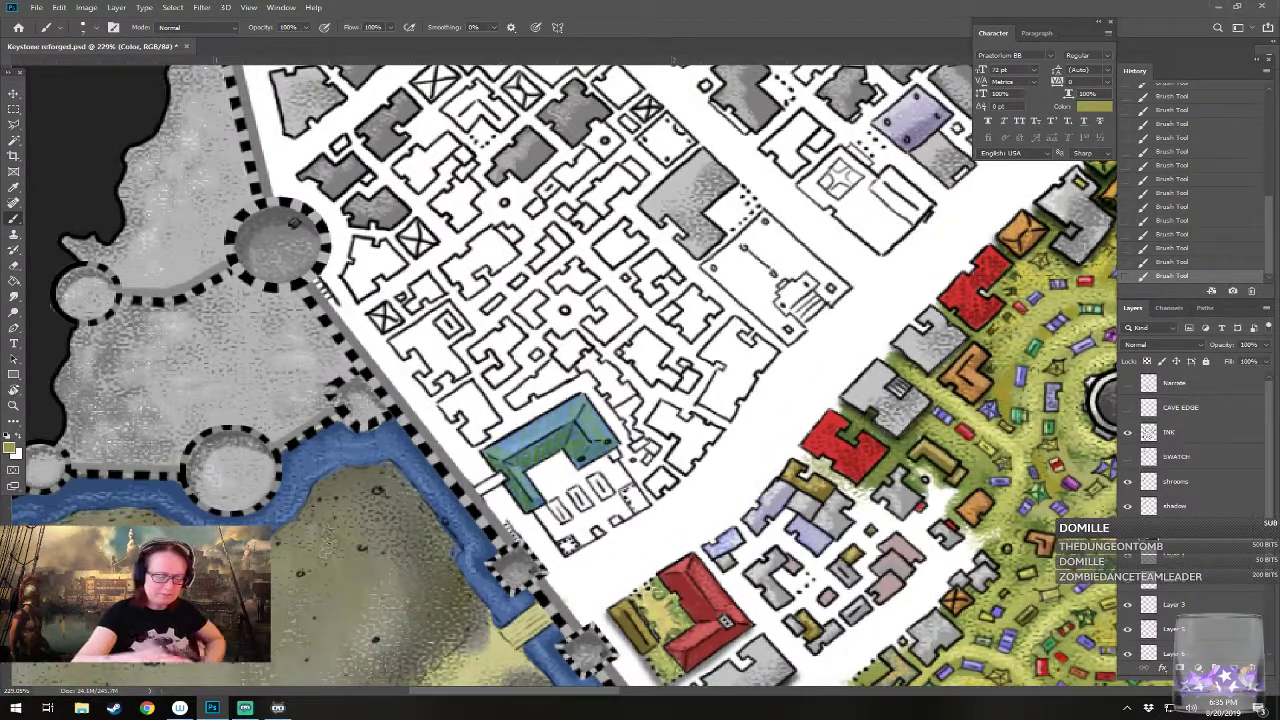
mouse_move(554, 505)
mouse_down()
mouse_move(562, 514)
mouse_move(596, 484)
mouse_move(604, 494)
mouse_move(596, 478)
mouse_up()
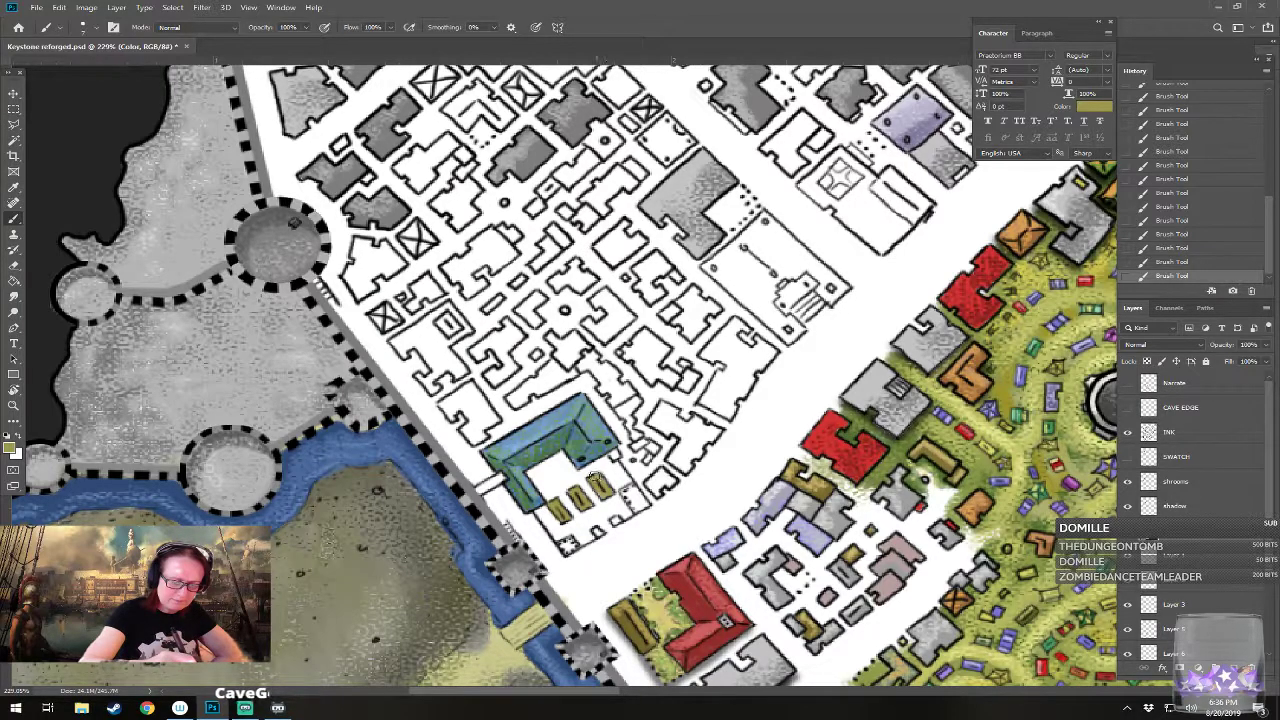
Step: Set the foreground colour to pale yellow #ddd687 and highlight the three small olive roofs in the courtyard
click(9, 448)
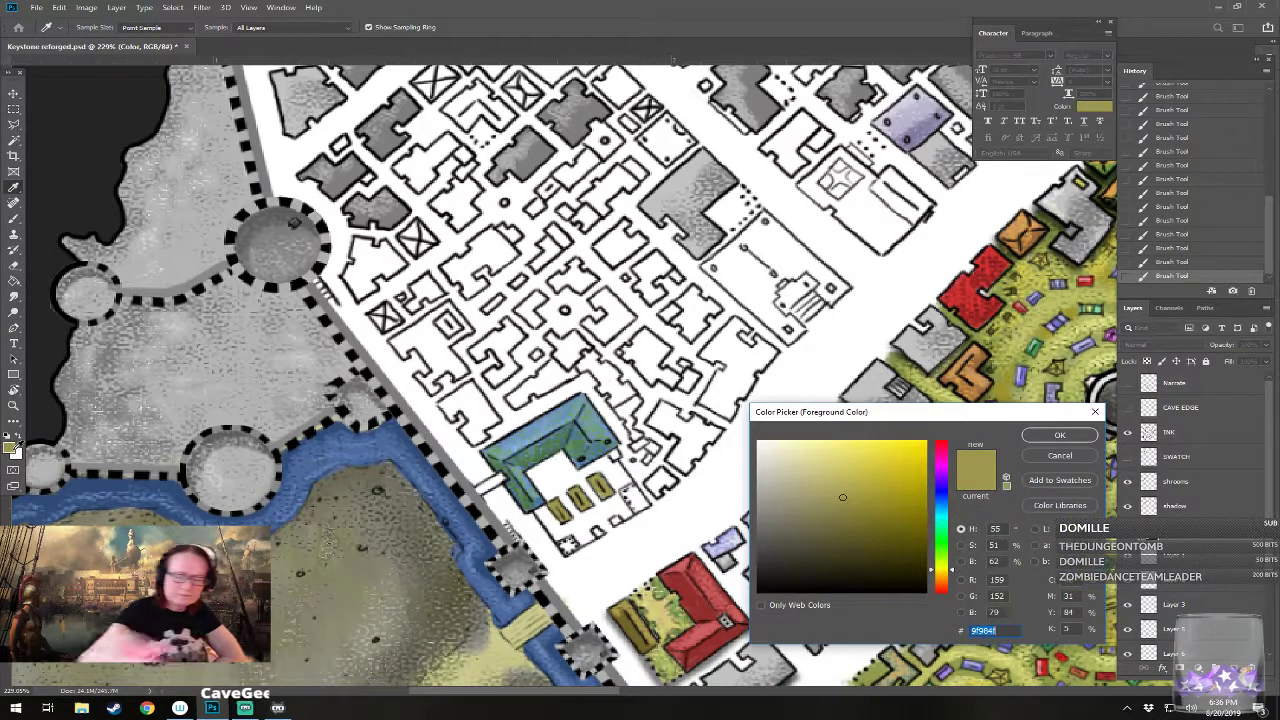
click(823, 460)
click(1041, 437)
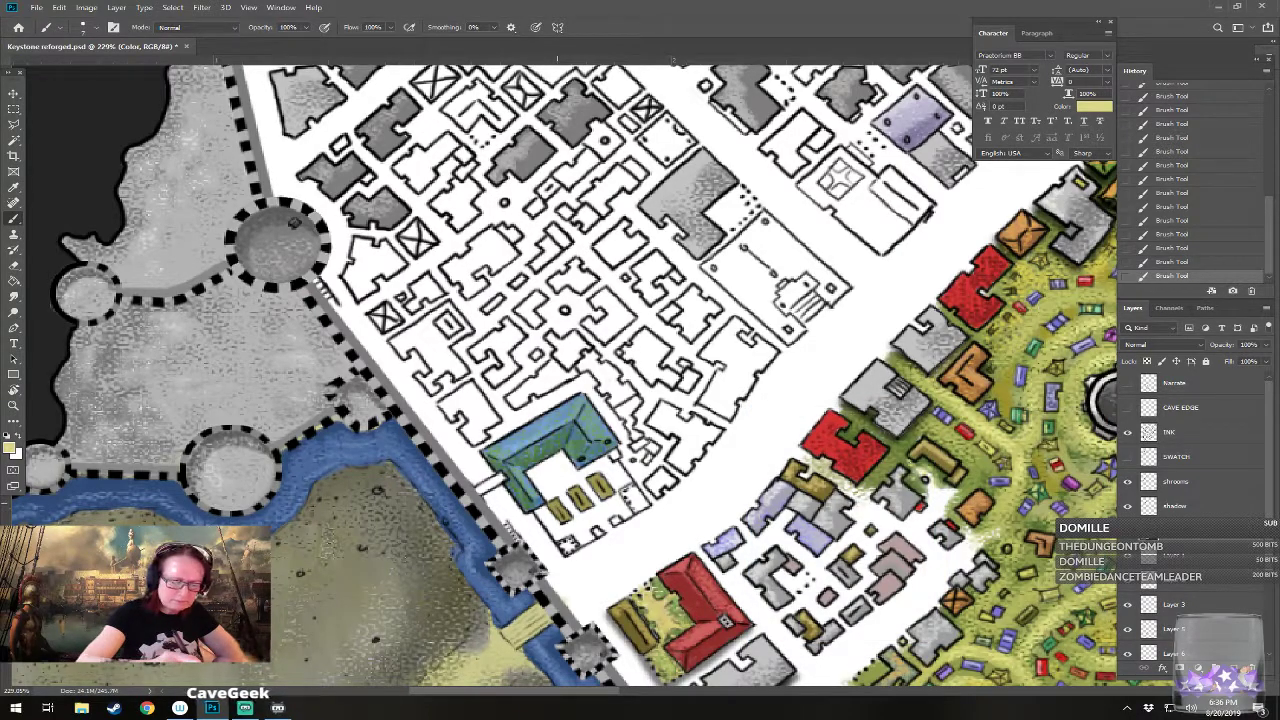
drag(585, 501, 594, 482)
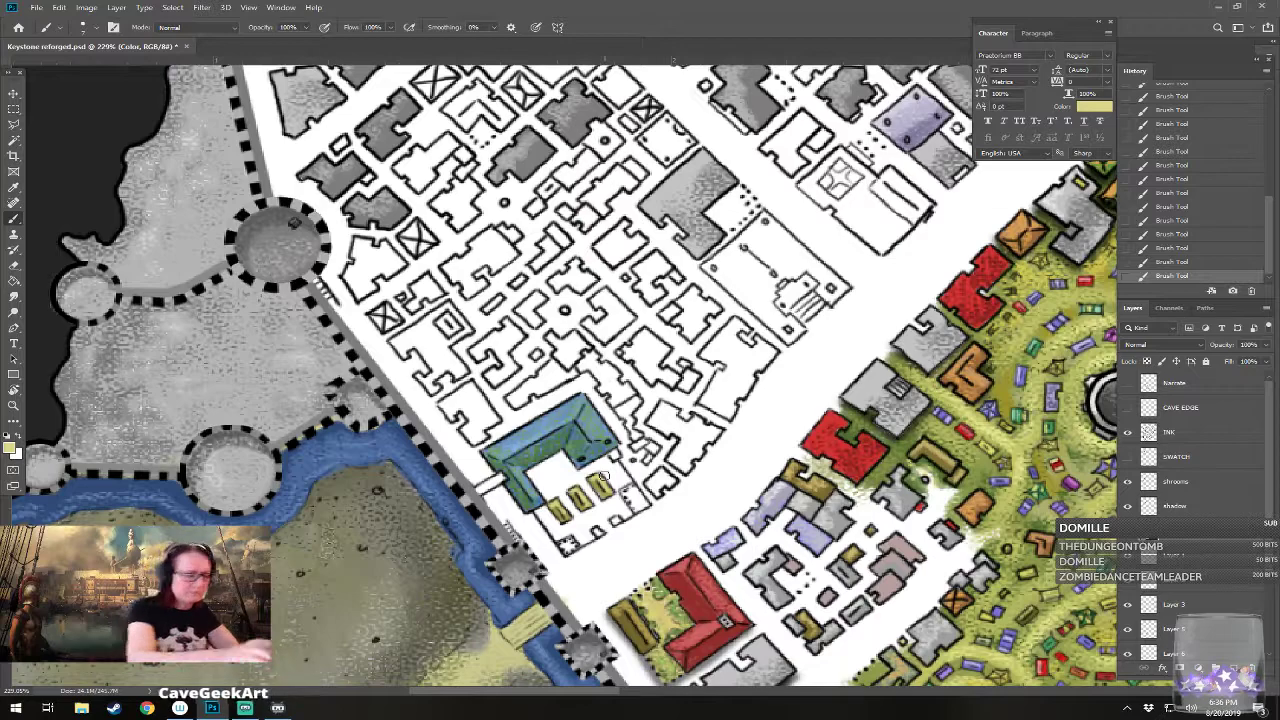
Step: Set the foreground colour to light grey #cecec8 and paint the small structures along the courtyard's lower and outer edges
click(12, 450)
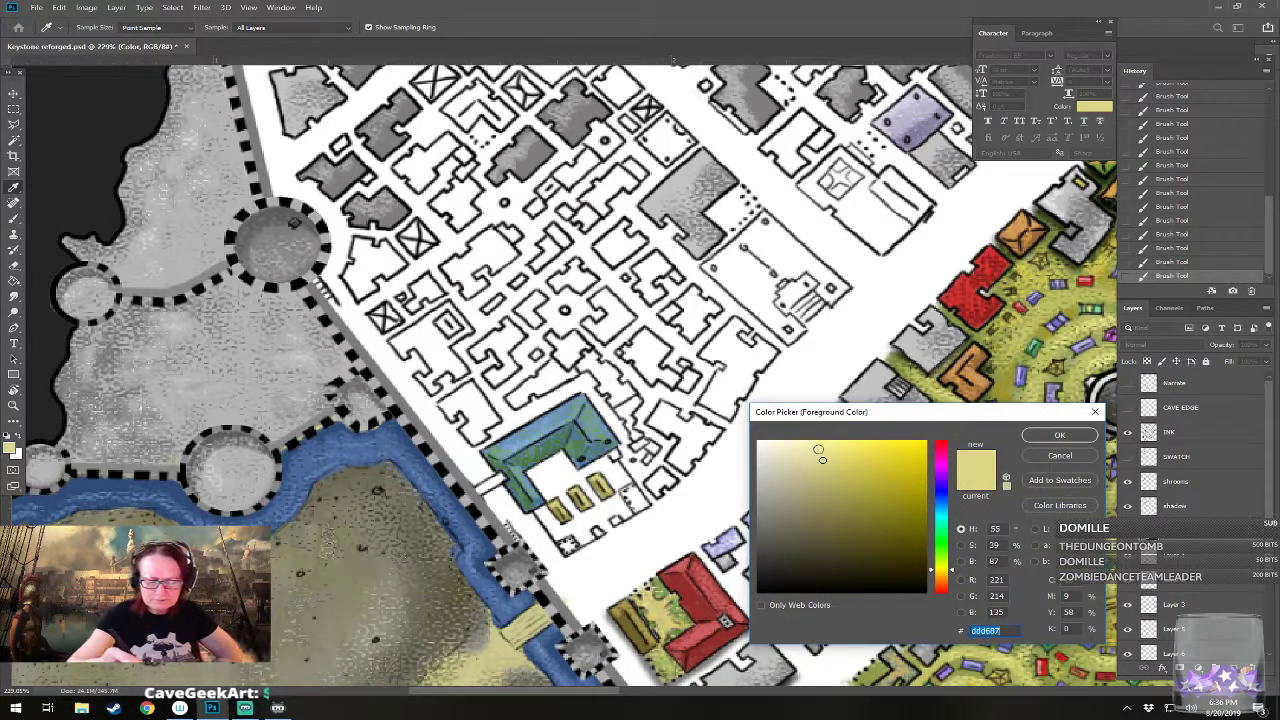
drag(822, 460, 765, 471)
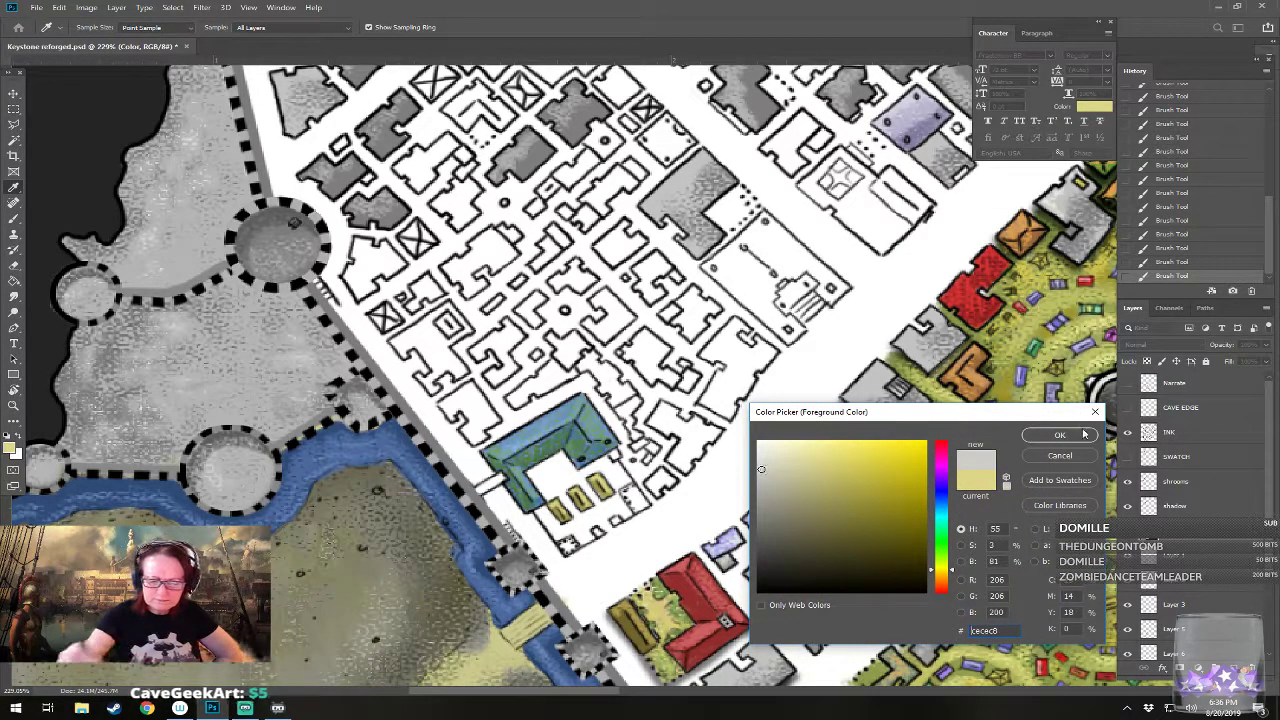
click(1060, 436)
drag(567, 545, 638, 500)
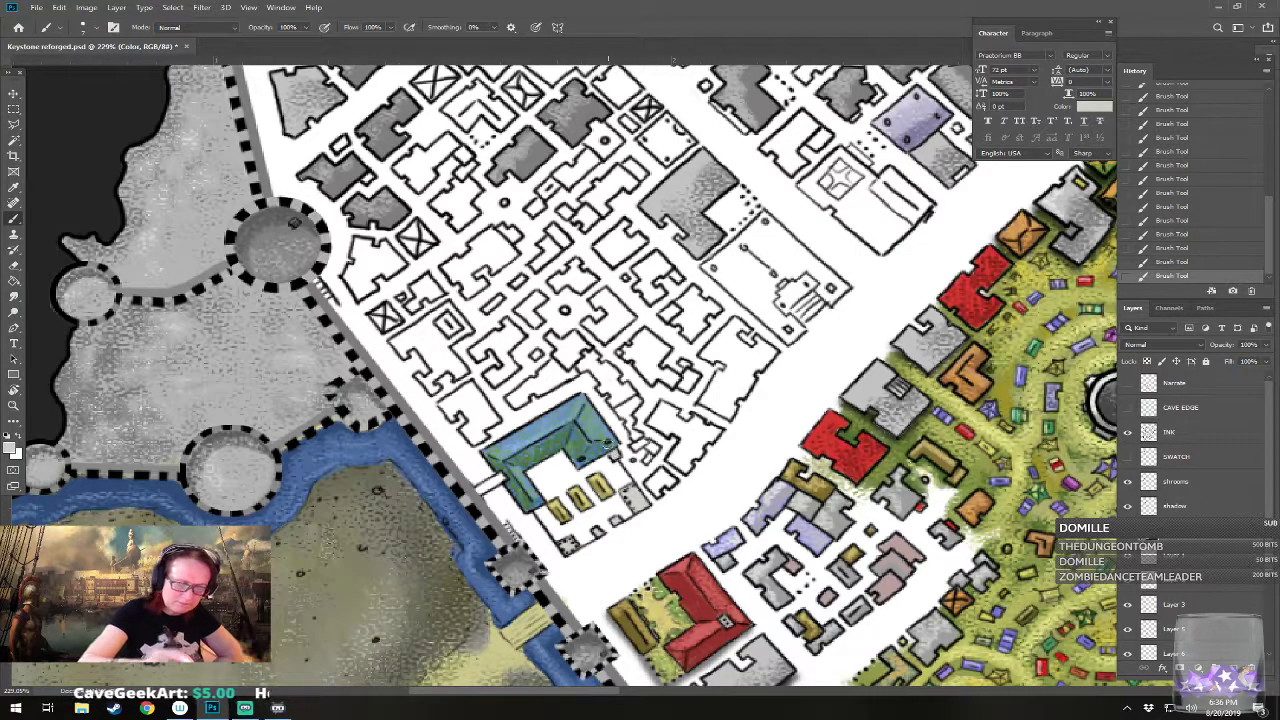
Step: Set the foreground colour to a darker grey and shade the small grey structures around the courtyard's edge
click(10, 447)
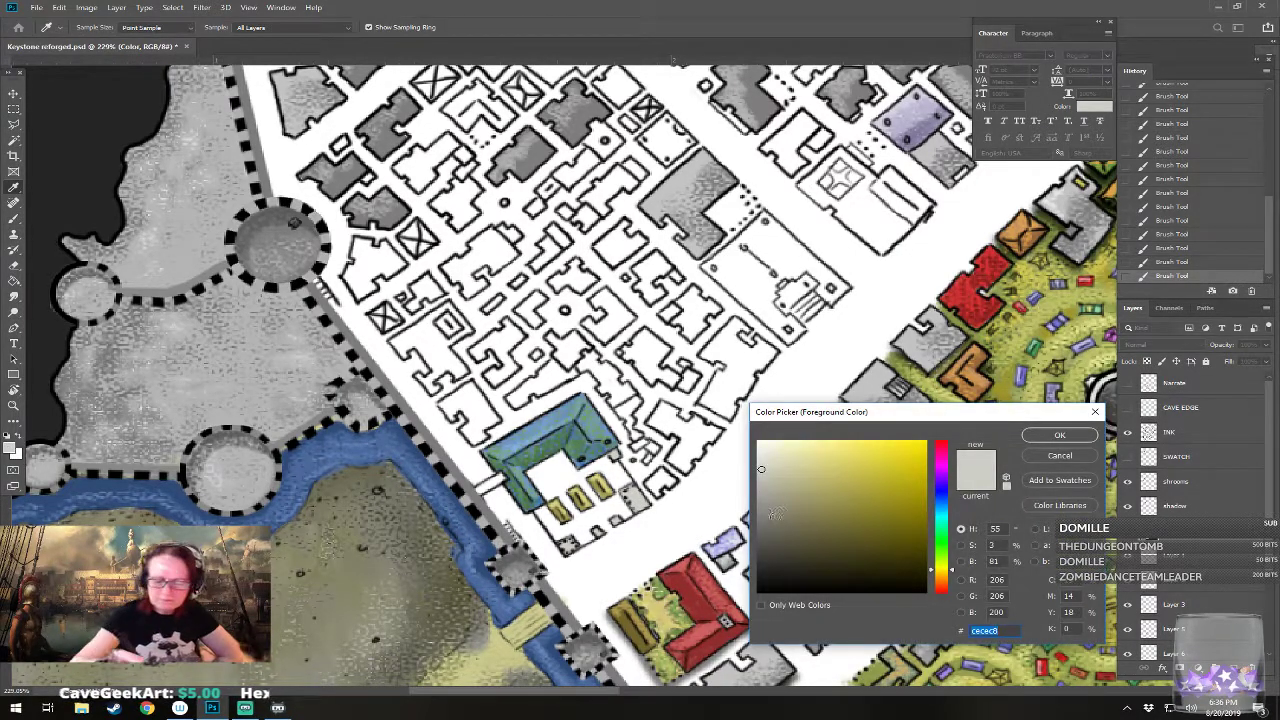
click(1045, 437)
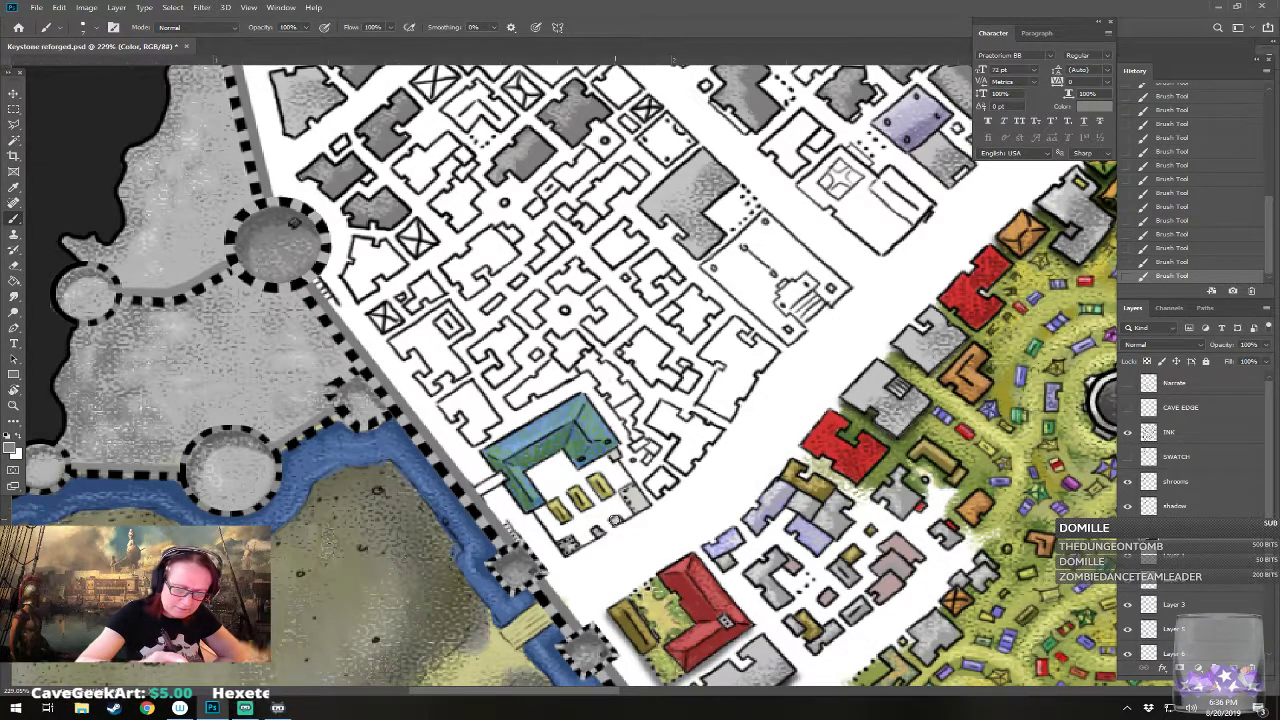
drag(629, 499, 637, 506)
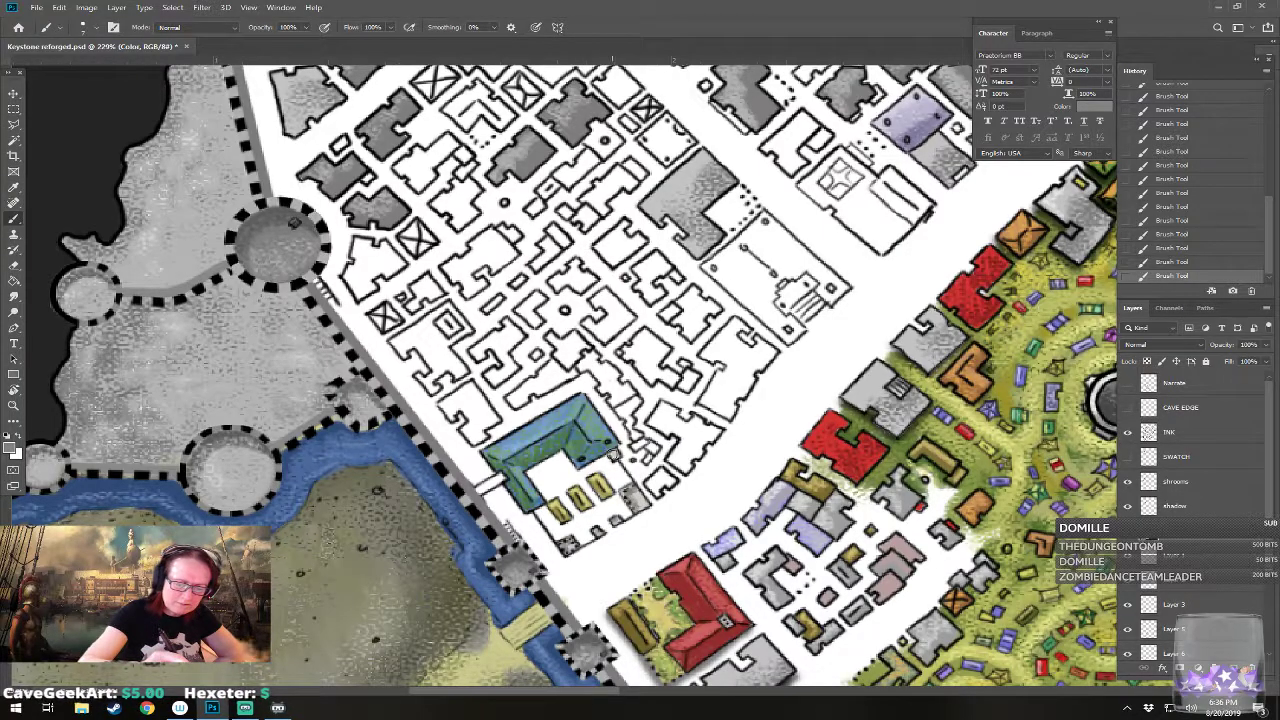
drag(613, 453, 610, 454)
Step: Make Layer 5 the active layer for painting around the courtyard building
scroll(550, 572, down, 10)
drag(550, 572, 444, 486)
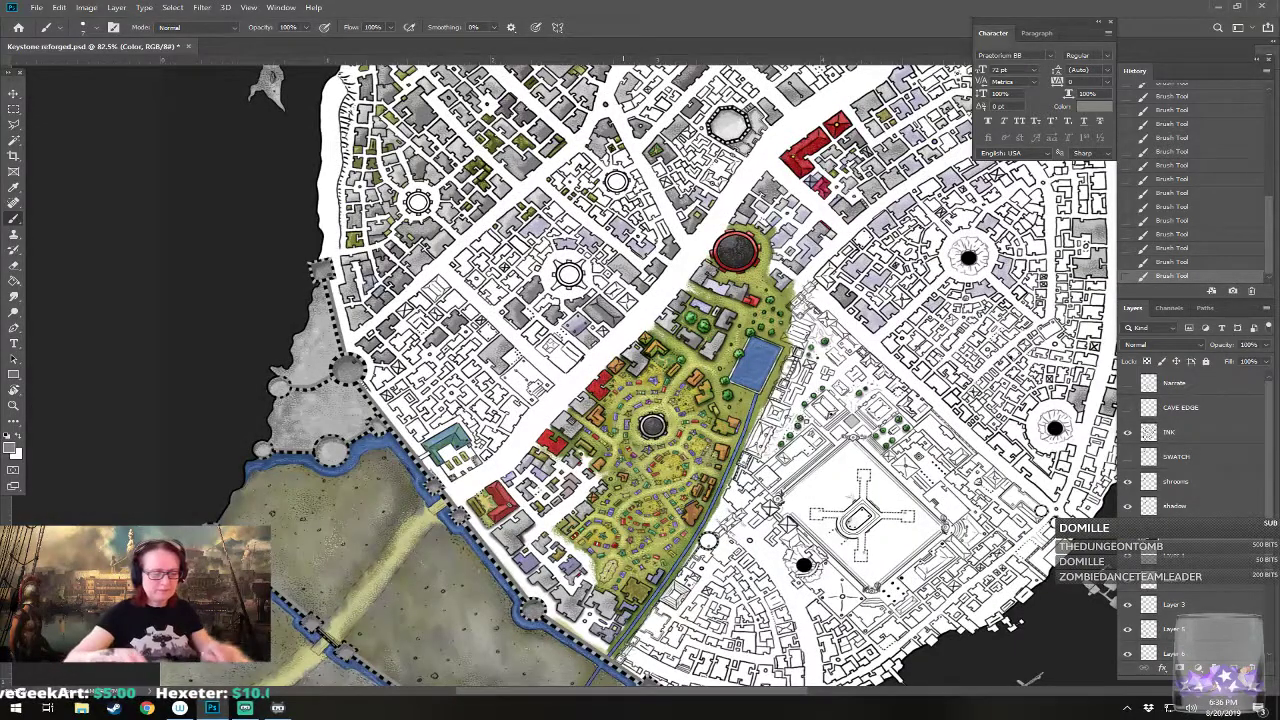
scroll(480, 476, up, 4)
scroll(415, 370, up, 4)
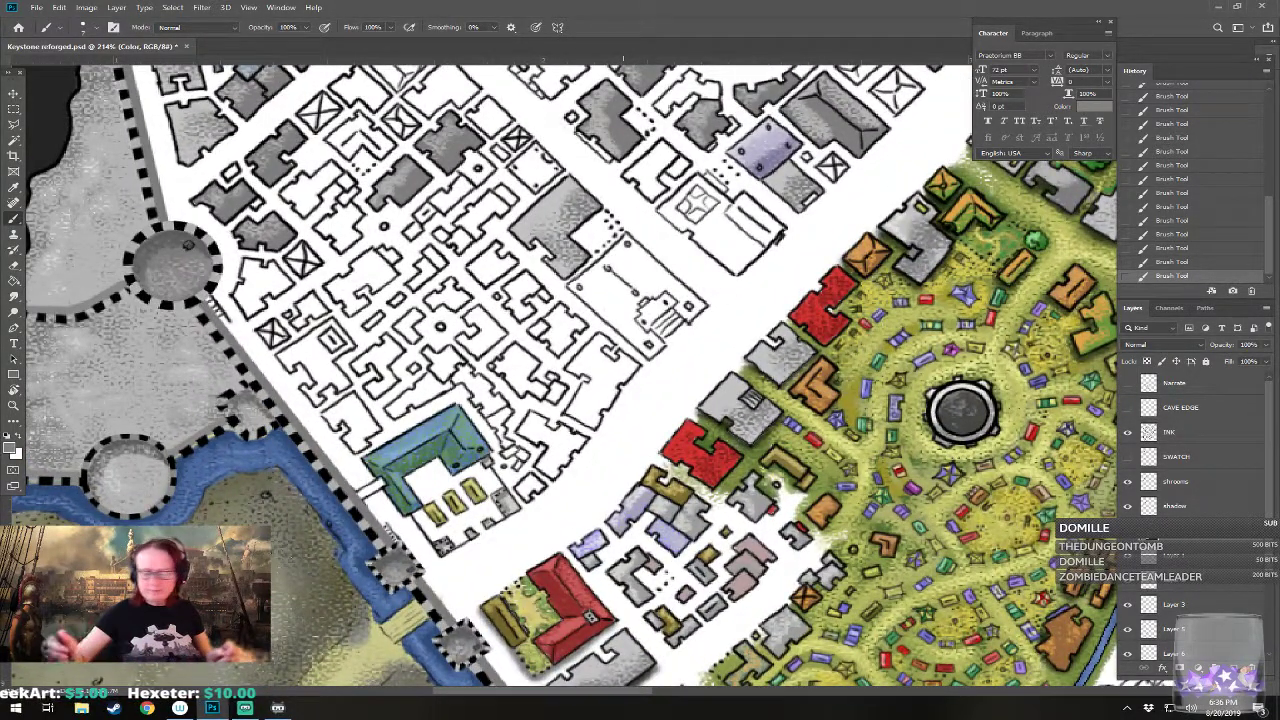
click(1177, 628)
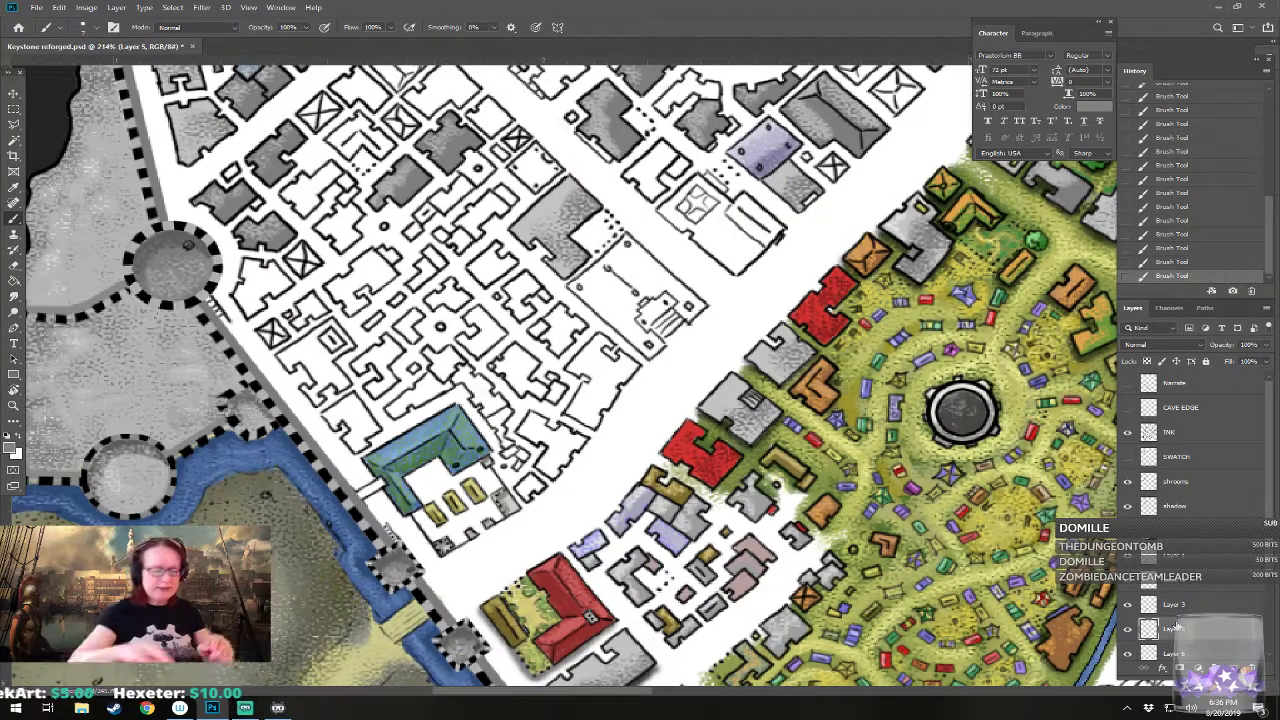
Step: Set the foreground colour to light grey #cececc and brush highlights onto the short wall stub beside the blue-roofed building
scroll(345, 545, up, 2)
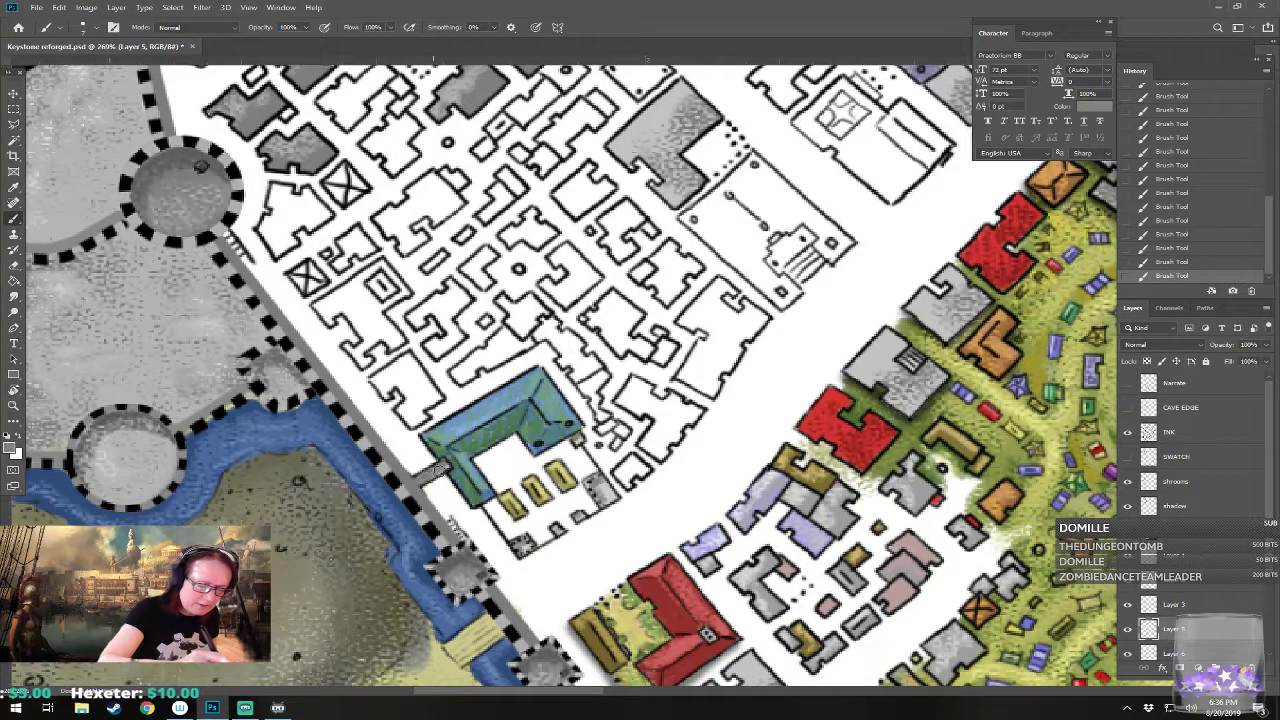
click(13, 449)
click(759, 469)
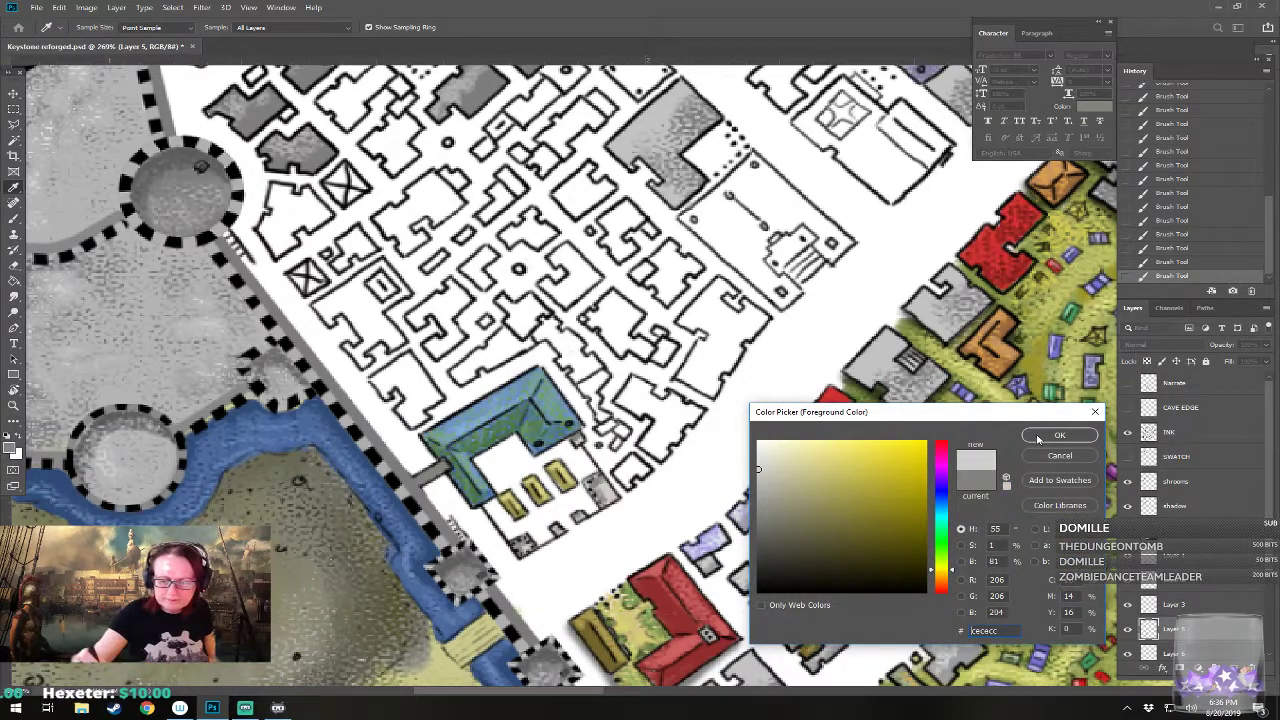
click(1055, 436)
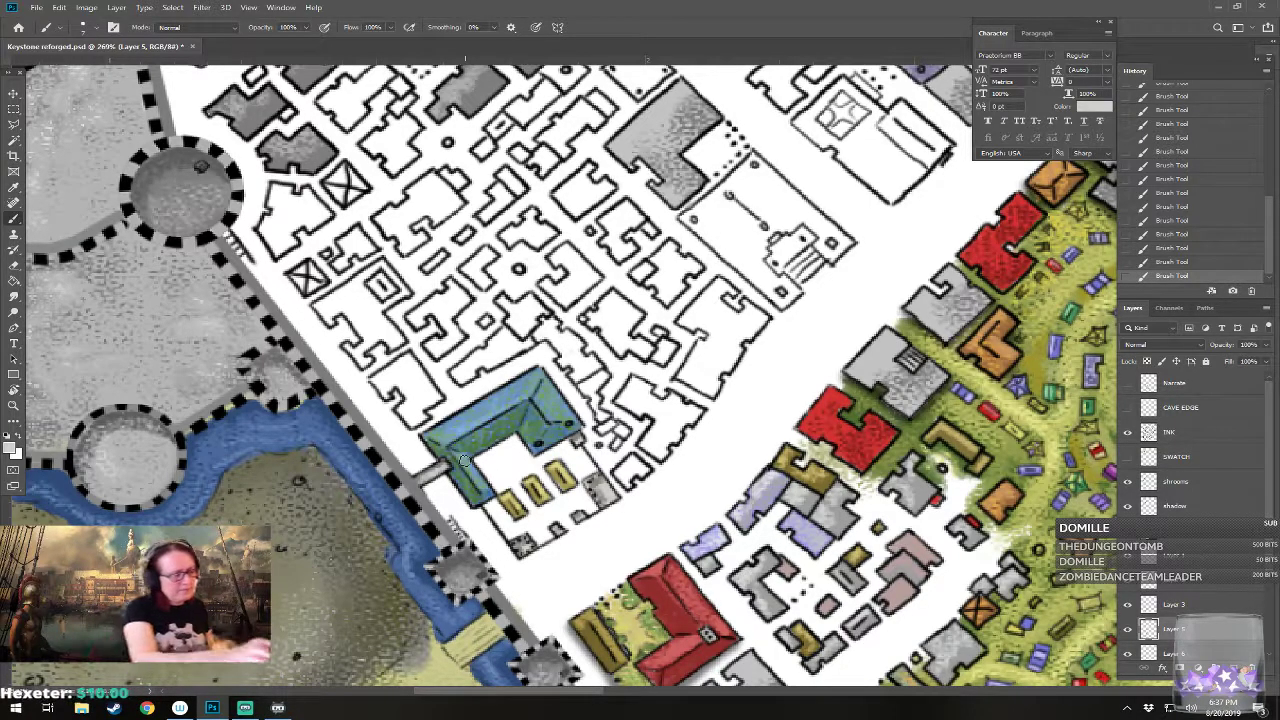
Step: Set the foreground colour to dark olive #6d6938 and brush a textured base over the blue-roofed building's courtyard
click(10, 449)
click(838, 527)
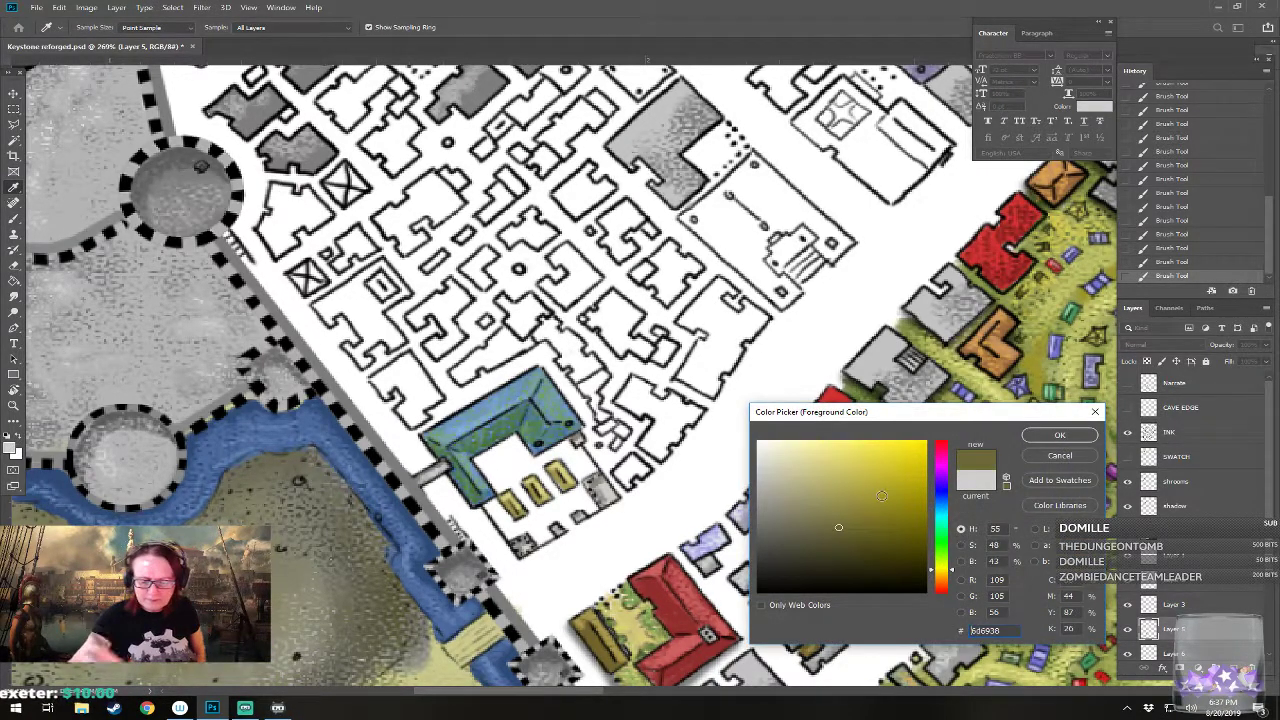
click(1045, 436)
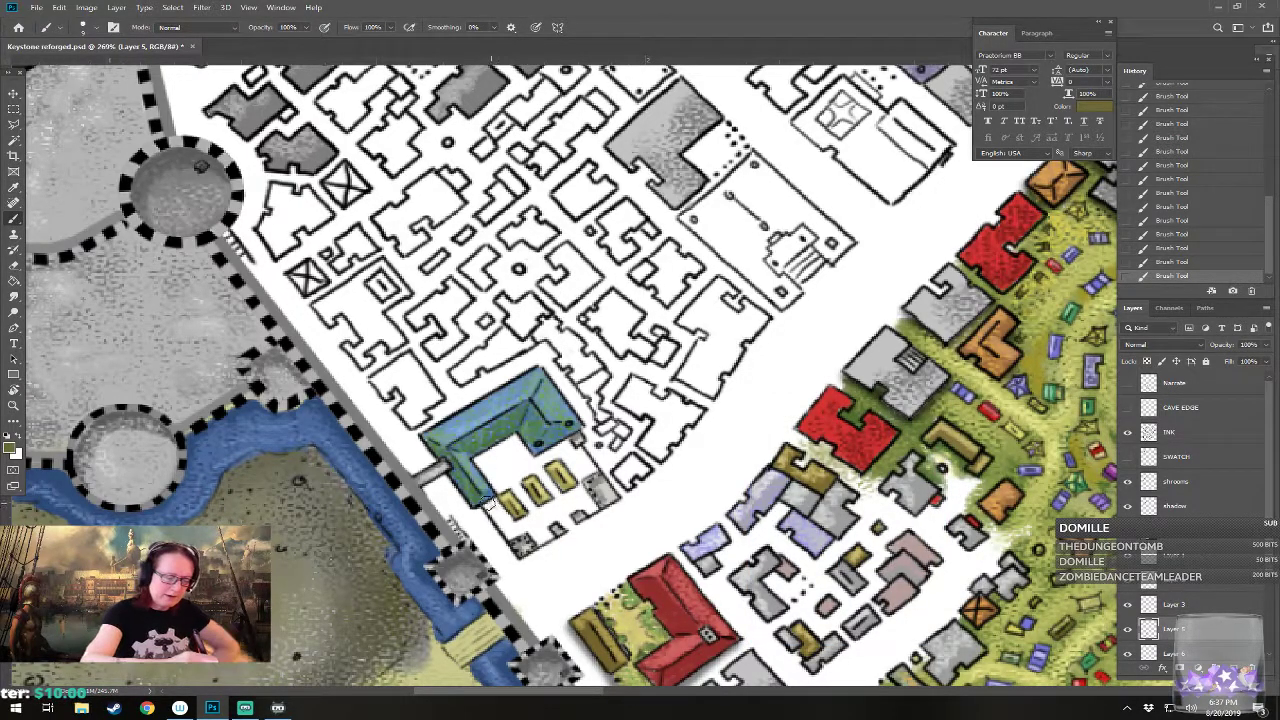
mouse_move(480, 498)
mouse_down()
mouse_move(543, 538)
mouse_move(548, 507)
mouse_move(570, 526)
mouse_move(558, 505)
mouse_move(567, 514)
mouse_move(564, 492)
mouse_move(588, 503)
mouse_move(573, 458)
mouse_move(587, 468)
mouse_move(483, 469)
mouse_move(502, 494)
mouse_move(504, 473)
mouse_move(515, 479)
mouse_move(502, 439)
mouse_move(536, 481)
mouse_move(531, 463)
mouse_move(584, 462)
mouse_up()
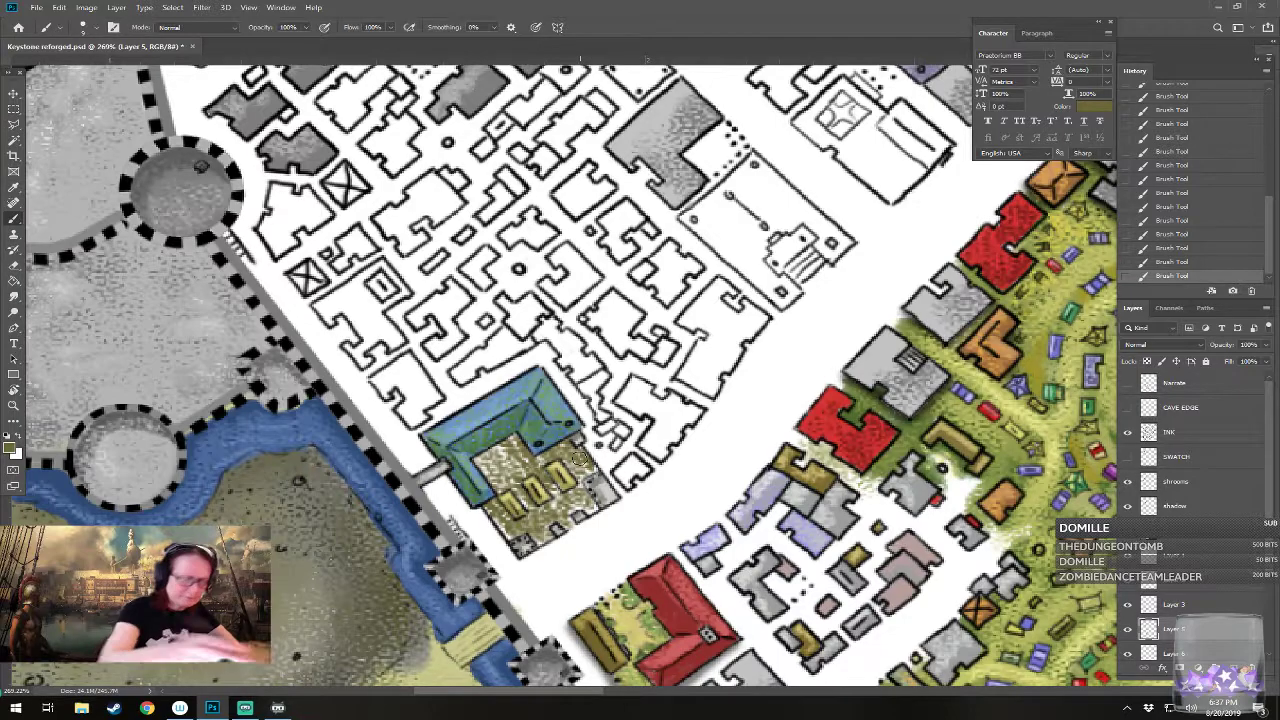
Step: Set the foreground colour to lighter olive #968f46 and brush it over the blue-roofed building's courtyard on Layer 3
click(12, 448)
click(847, 503)
click(1045, 436)
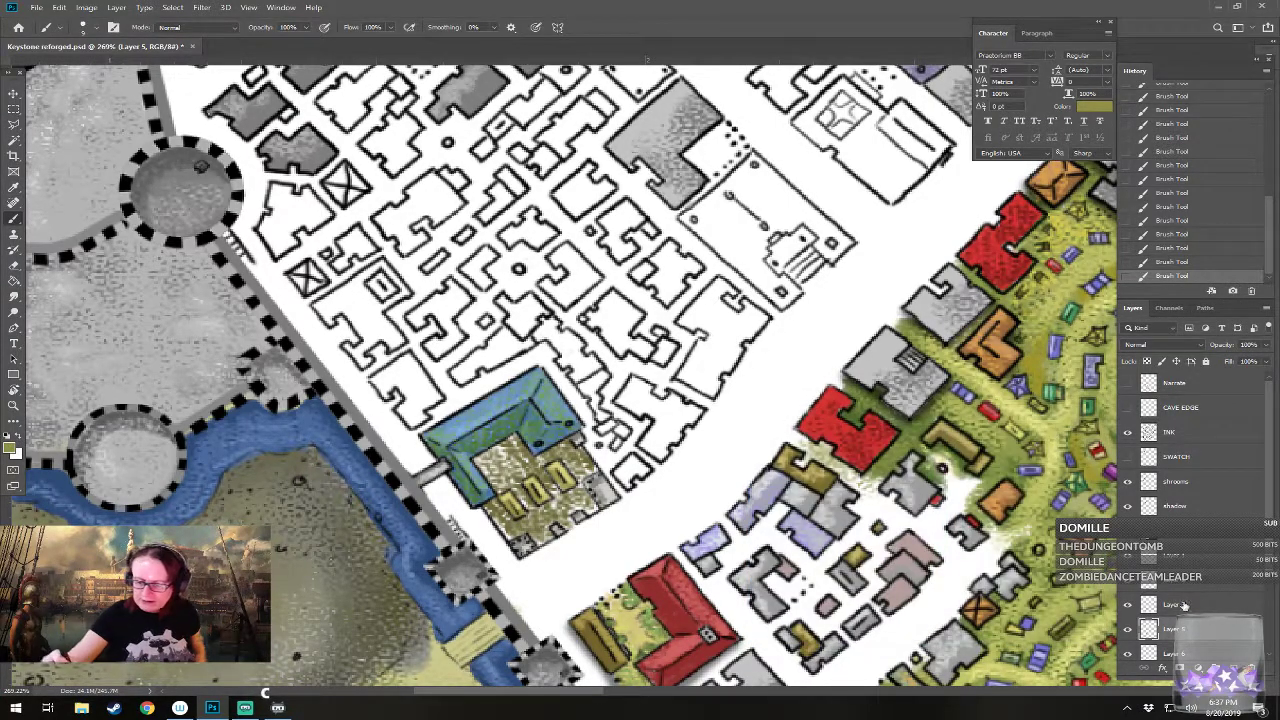
click(1187, 606)
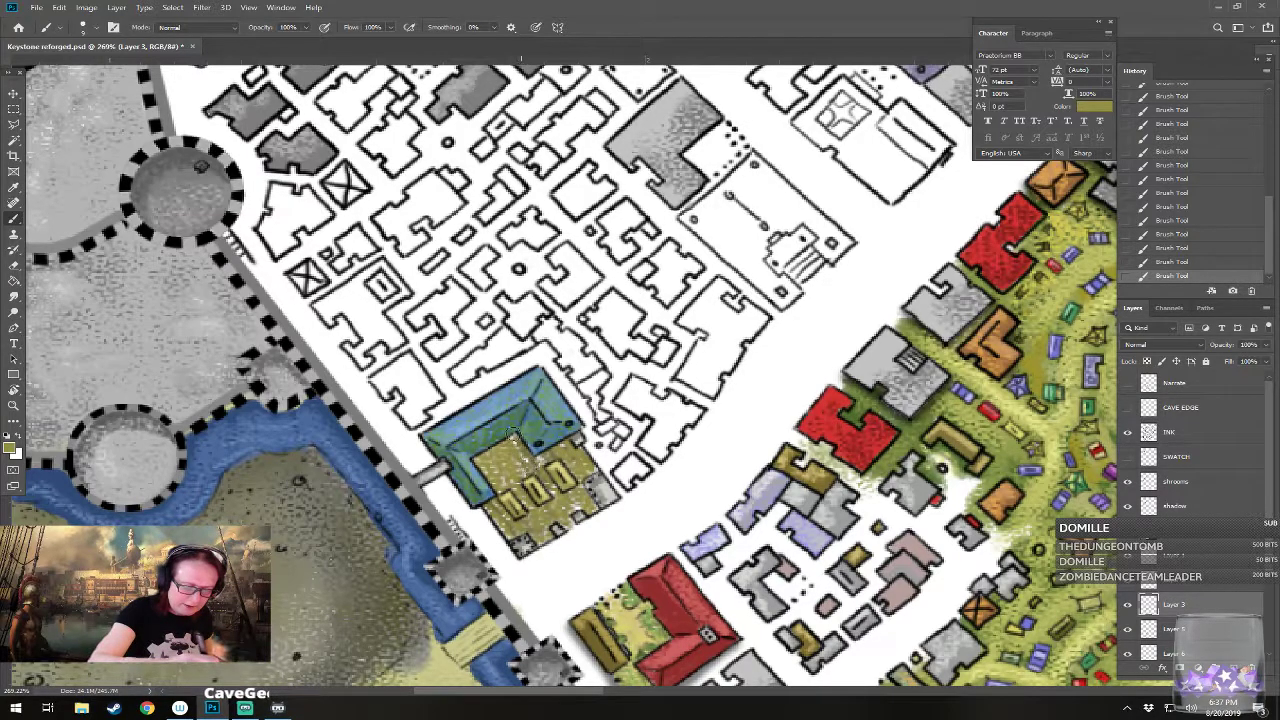
Step: On Layer 2, set the foreground colour to green #4f722a and brush grass tones around the courtyard's edges
click(1178, 579)
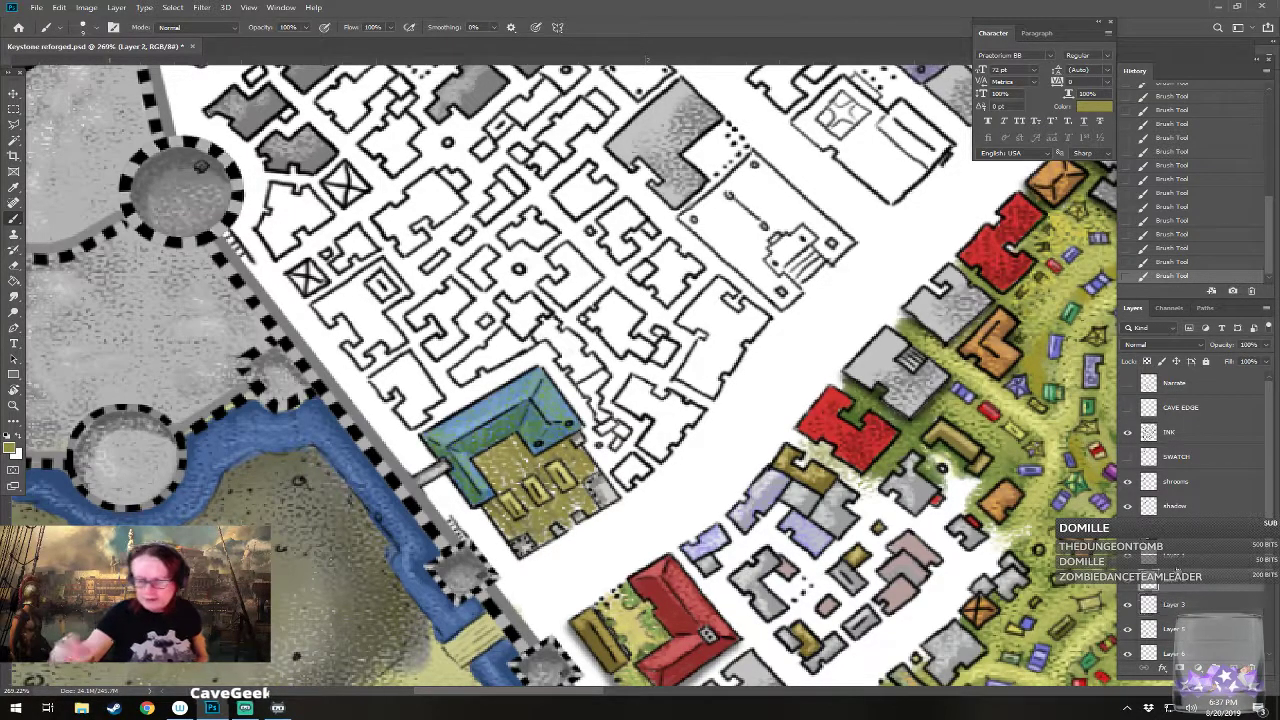
click(14, 451)
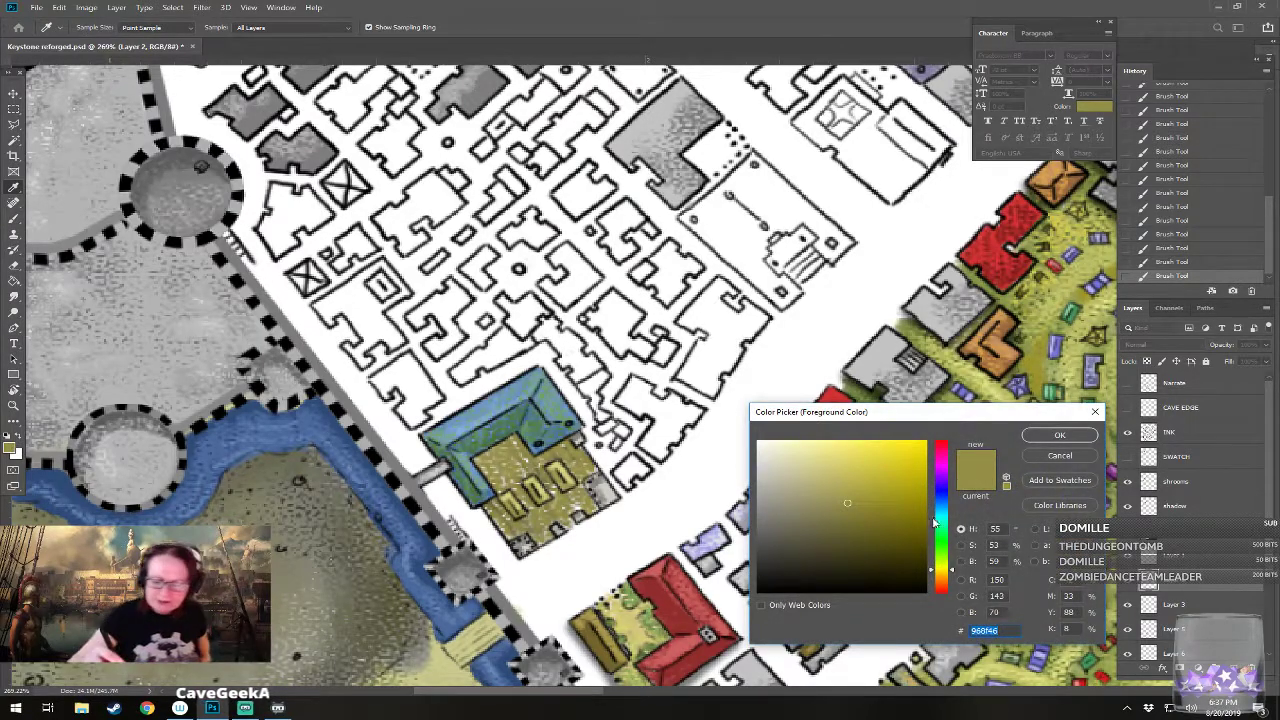
click(941, 554)
click(864, 524)
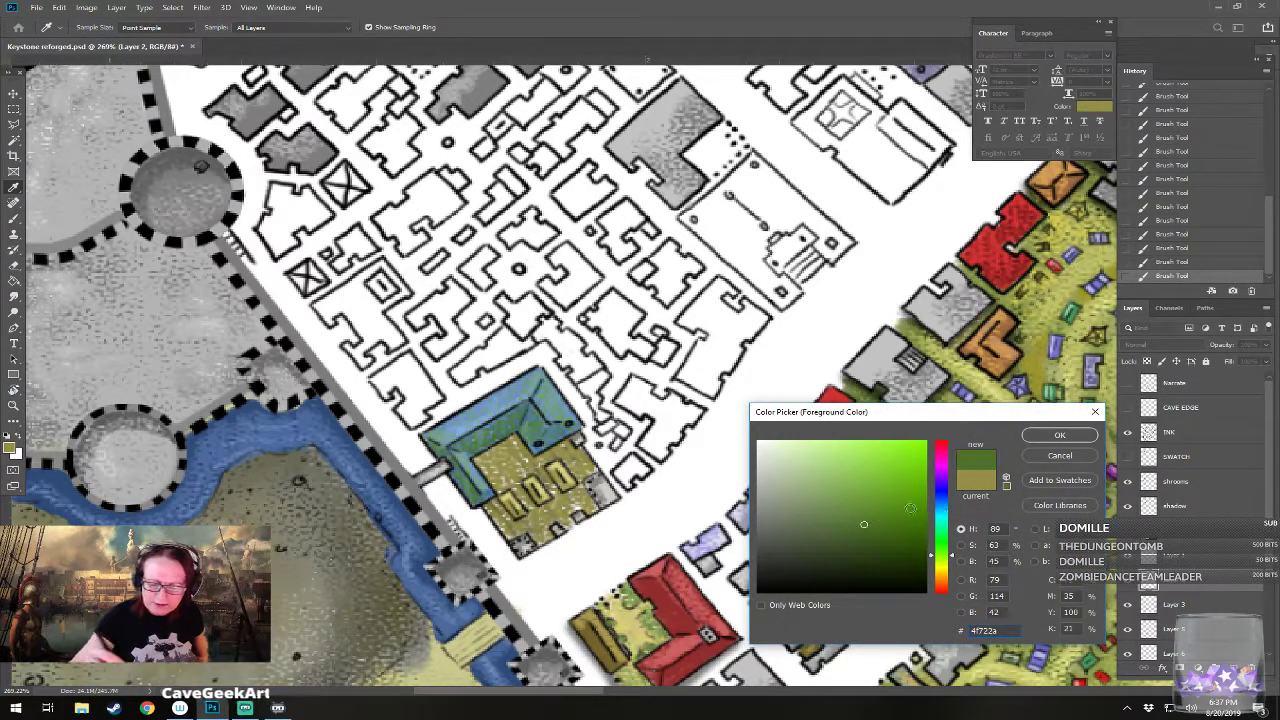
click(1059, 435)
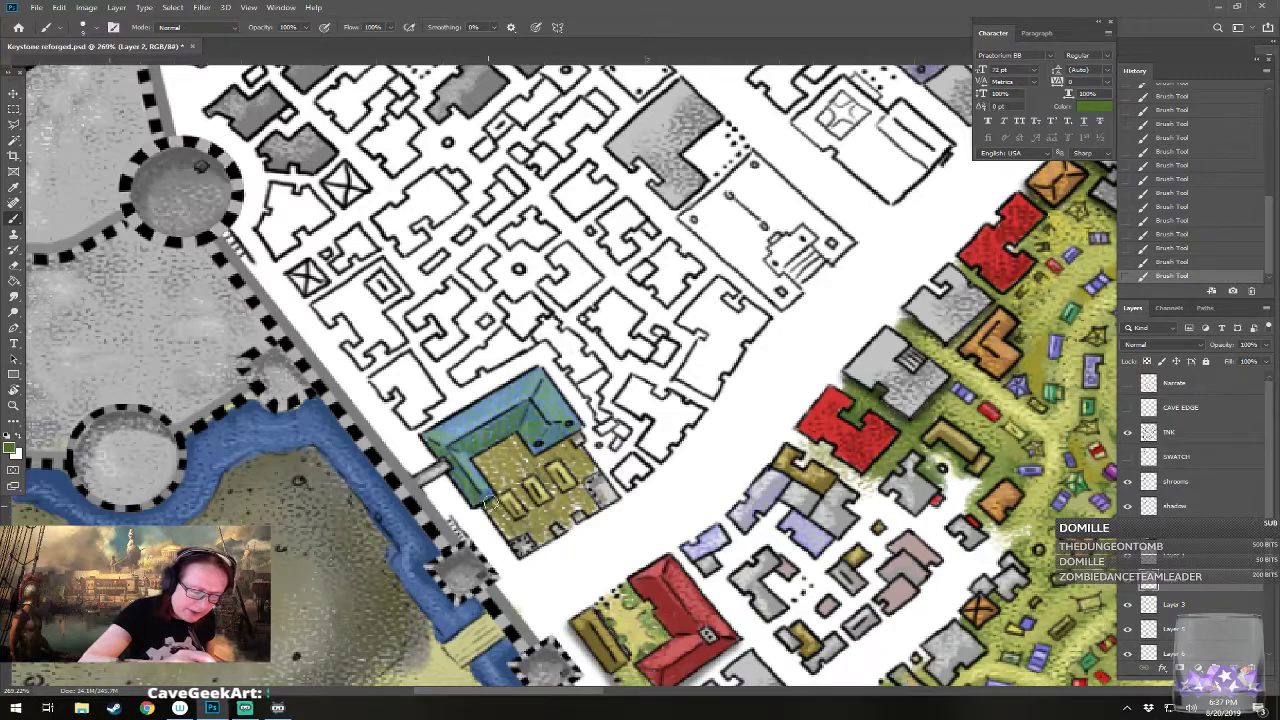
mouse_move(490, 510)
mouse_down()
mouse_move(521, 533)
mouse_move(505, 509)
mouse_move(515, 516)
mouse_move(519, 490)
mouse_move(540, 478)
mouse_move(552, 488)
mouse_move(558, 462)
mouse_move(592, 465)
mouse_move(578, 447)
mouse_move(540, 453)
mouse_move(590, 472)
mouse_move(588, 502)
mouse_move(540, 539)
mouse_move(517, 474)
mouse_move(490, 480)
mouse_move(479, 463)
mouse_move(522, 444)
mouse_move(484, 473)
mouse_up()
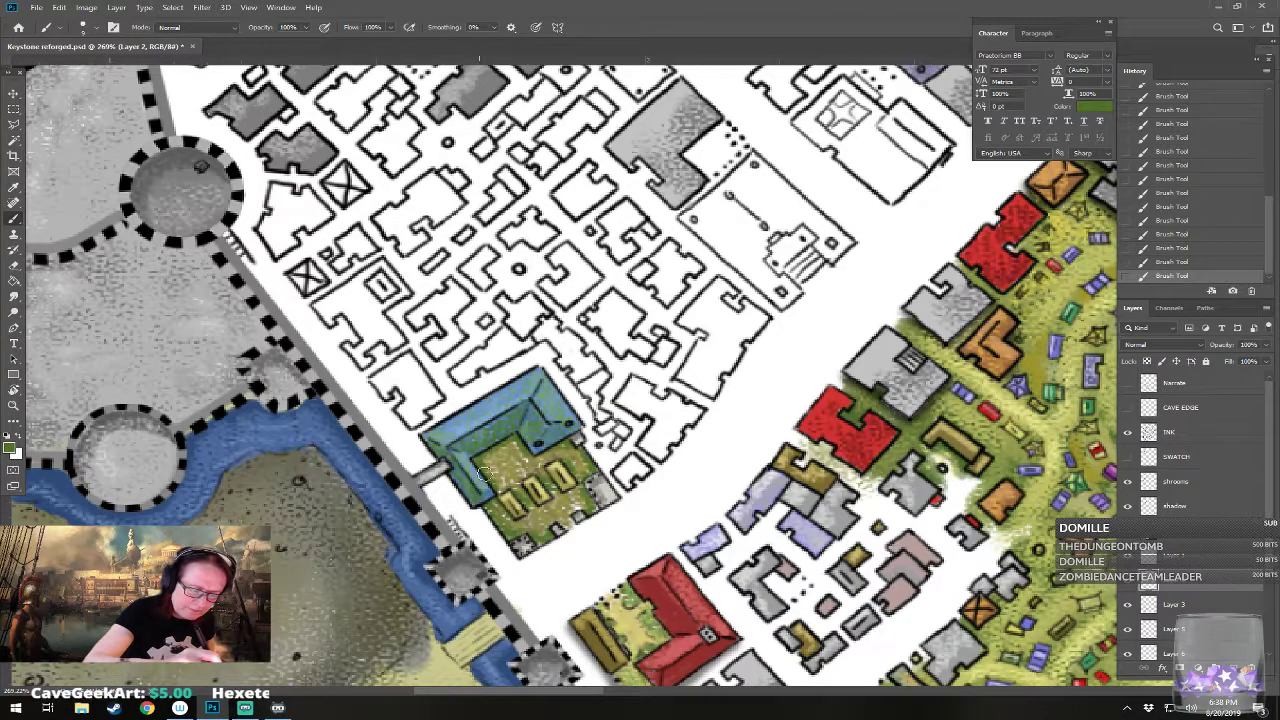
Step: Set the foreground colour to sandy yellow #d3c66b and brush light texture across the courtyard ground
click(11, 447)
drag(932, 537, 932, 572)
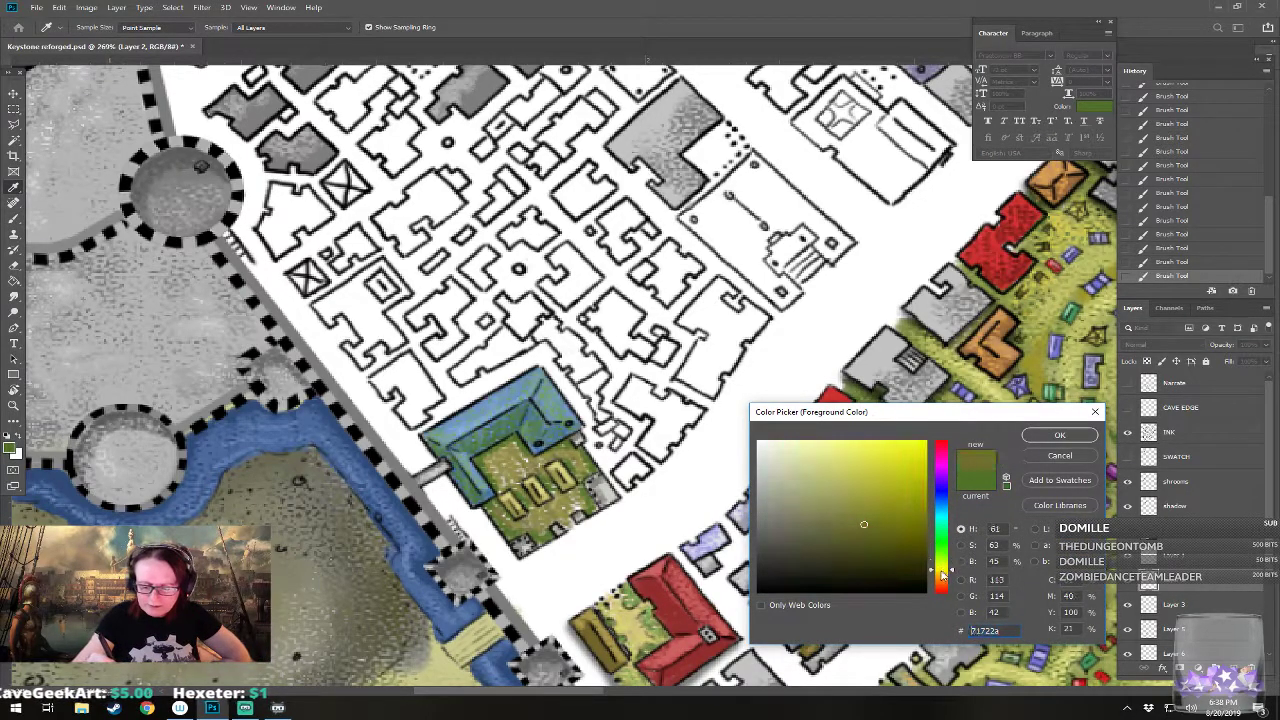
click(848, 451)
click(1032, 437)
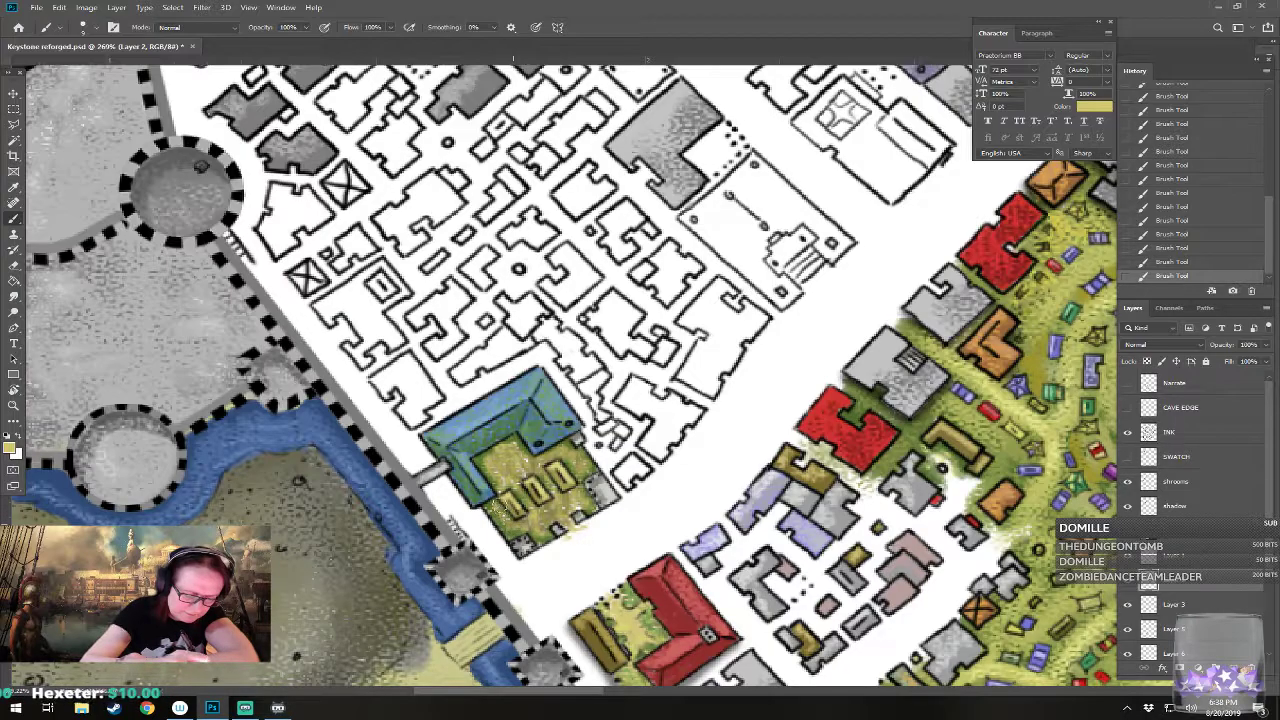
scroll(595, 492, down, 4)
scroll(595, 492, up, 5)
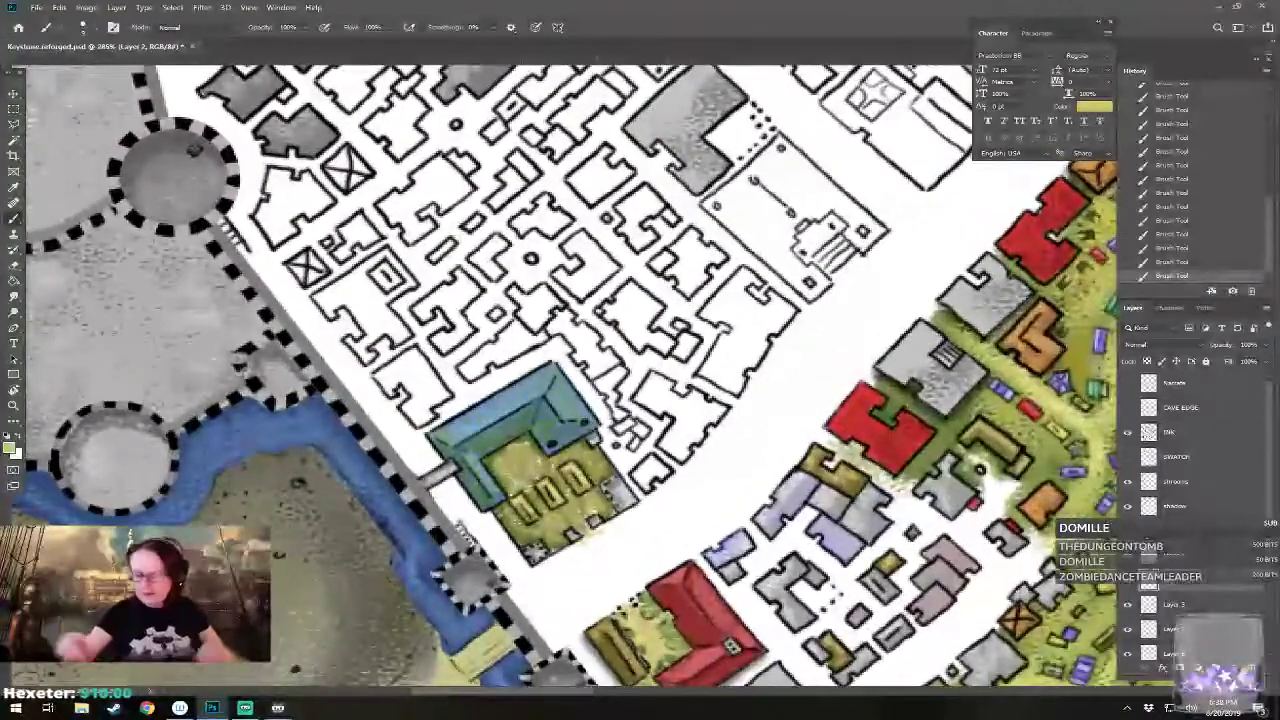
Step: On Layer 6, shade the courtyard's edges and the ground around the tables with dark green #296025
click(1188, 652)
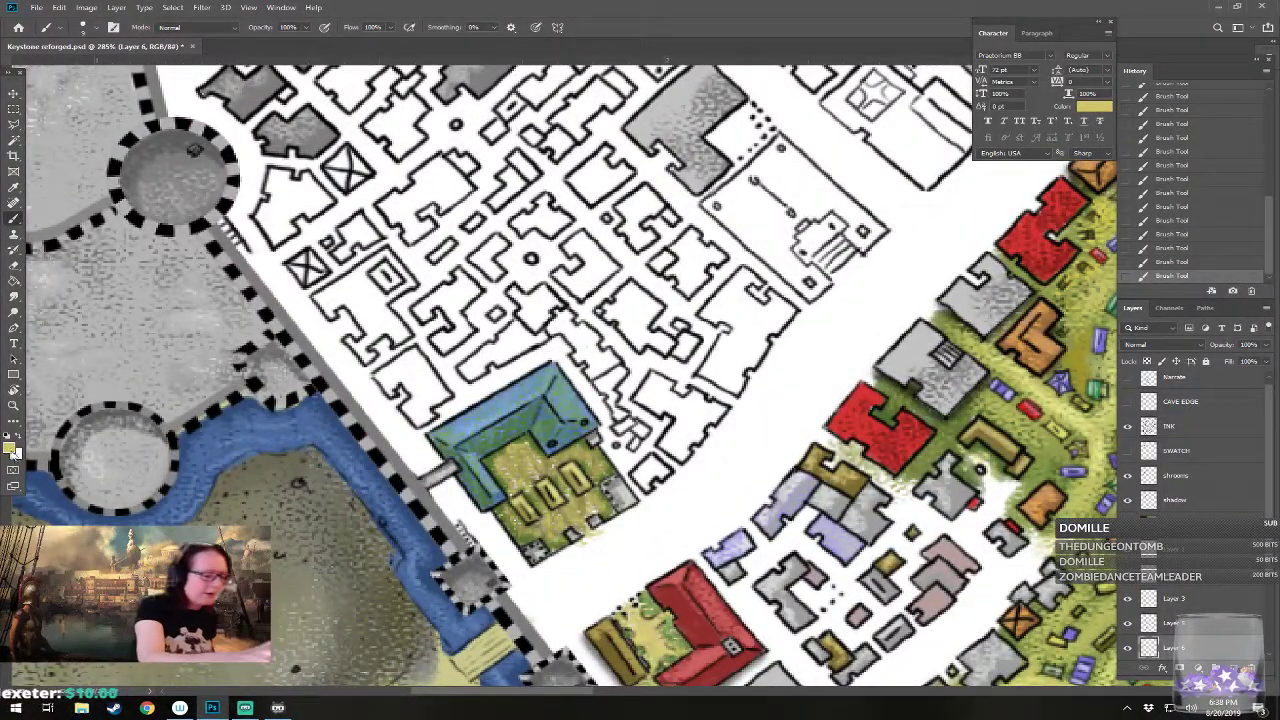
click(11, 448)
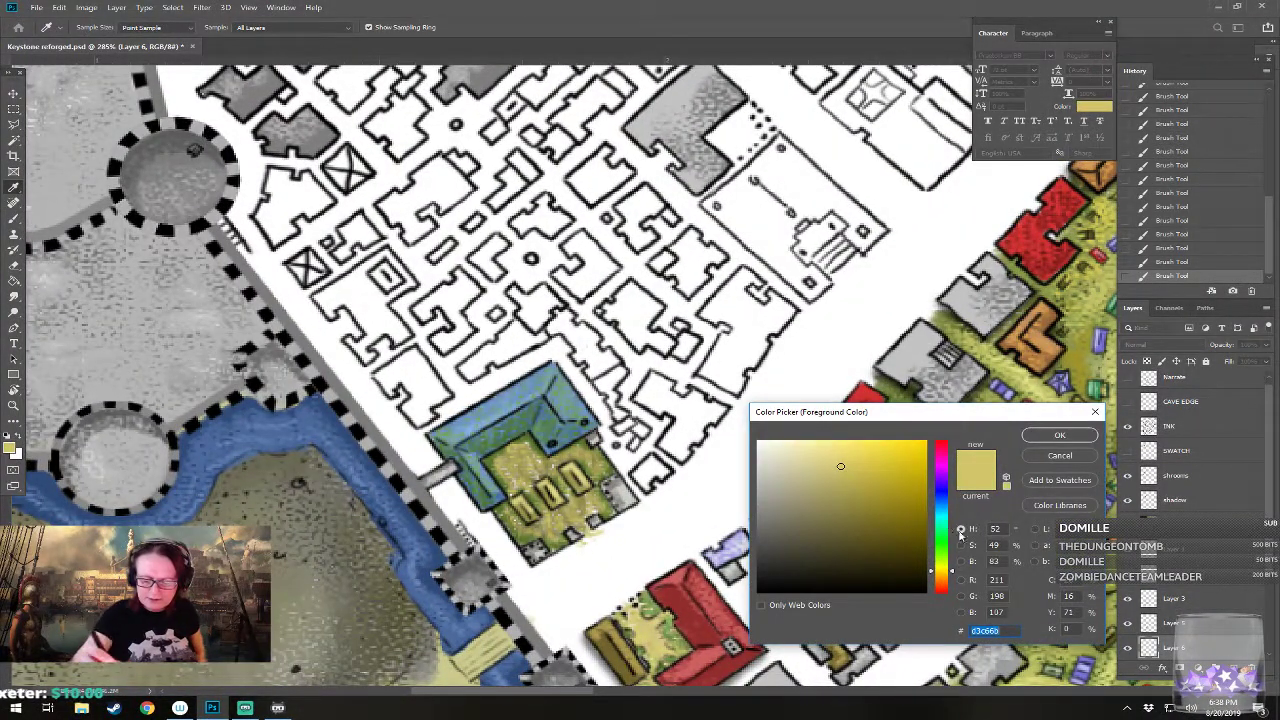
click(944, 547)
click(857, 530)
click(1062, 437)
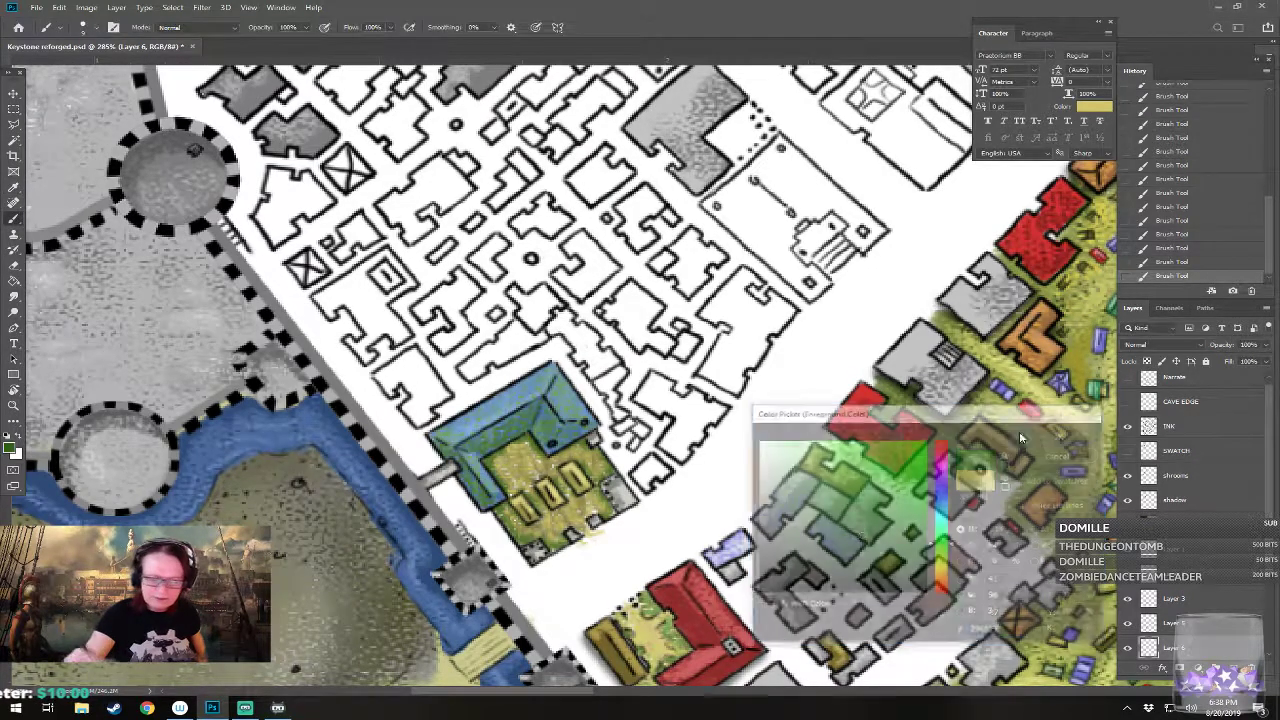
mouse_move(495, 505)
mouse_down()
mouse_move(520, 530)
mouse_move(500, 500)
mouse_move(505, 452)
mouse_up()
mouse_move(536, 500)
mouse_down()
mouse_move(527, 463)
mouse_move(540, 450)
mouse_move(575, 498)
mouse_move(594, 484)
mouse_move(590, 450)
mouse_move(598, 515)
mouse_move(578, 516)
mouse_move(582, 530)
mouse_move(603, 513)
mouse_move(594, 498)
mouse_move(553, 518)
mouse_move(541, 535)
mouse_move(552, 544)
mouse_move(558, 480)
mouse_up()
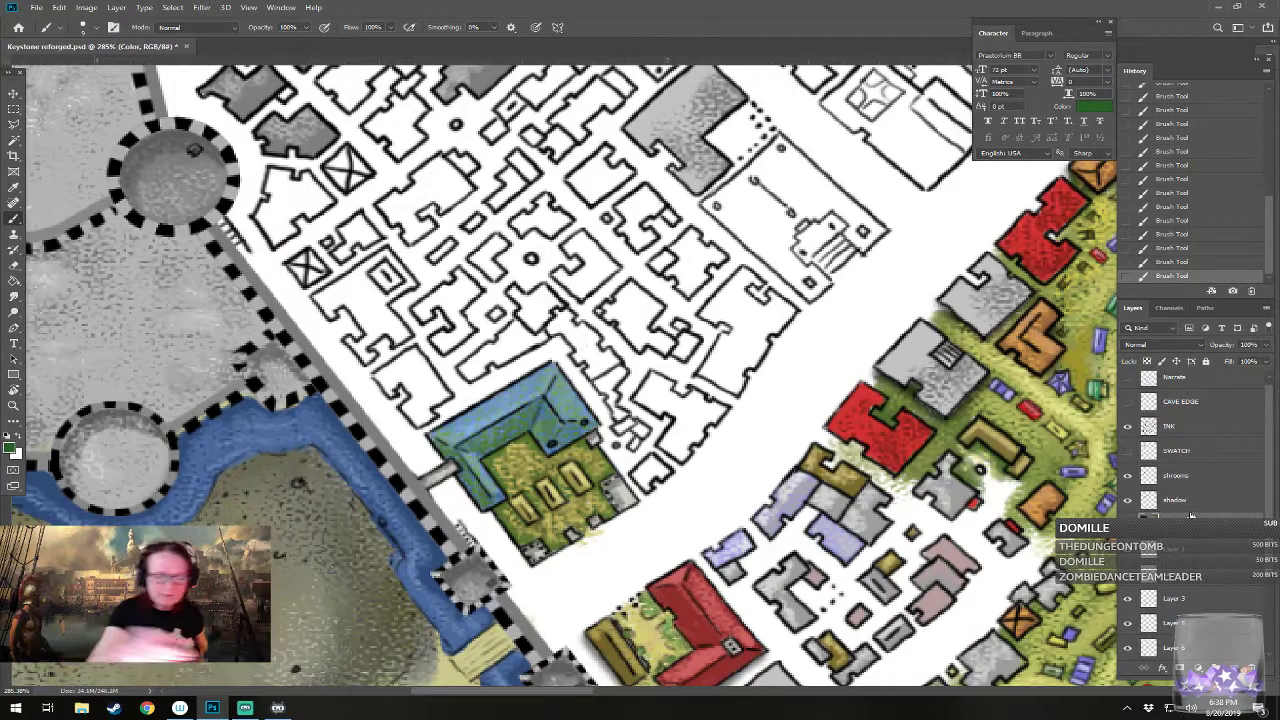
Step: On the Color layer, brush pale yellow #ecda91 highlights over the middle of the courtyard
click(12, 448)
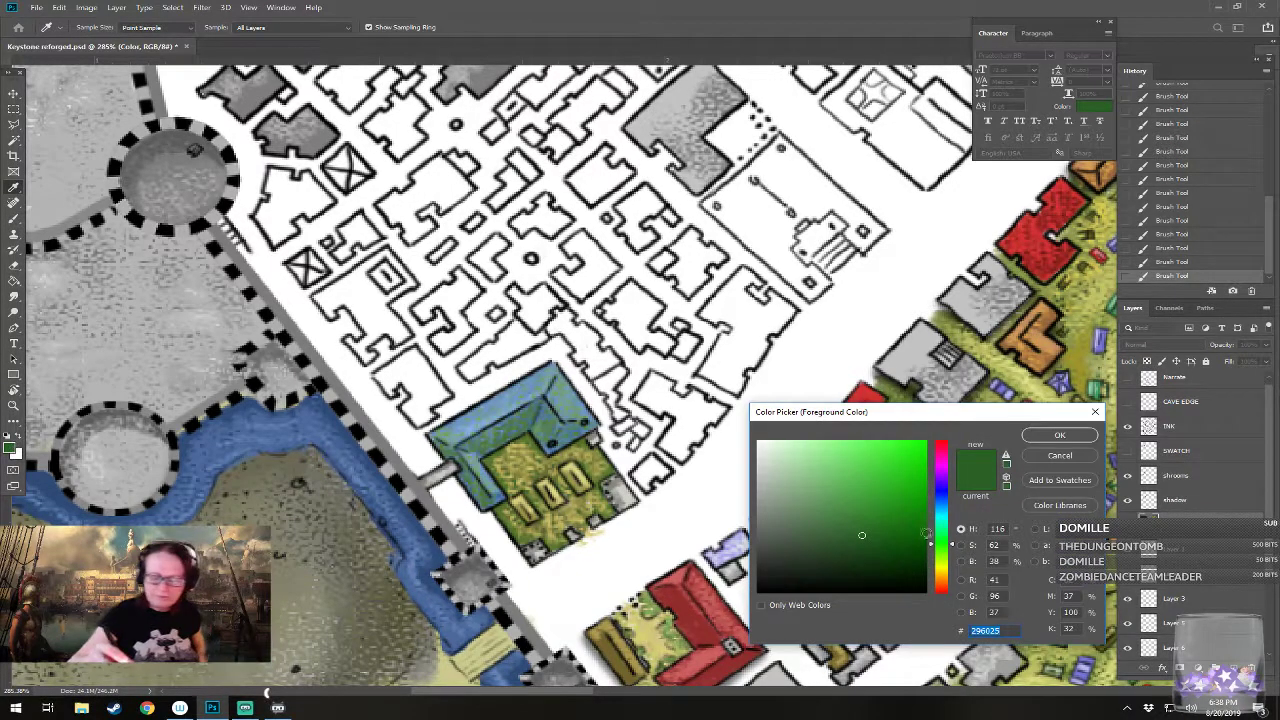
click(942, 573)
drag(822, 451, 845, 443)
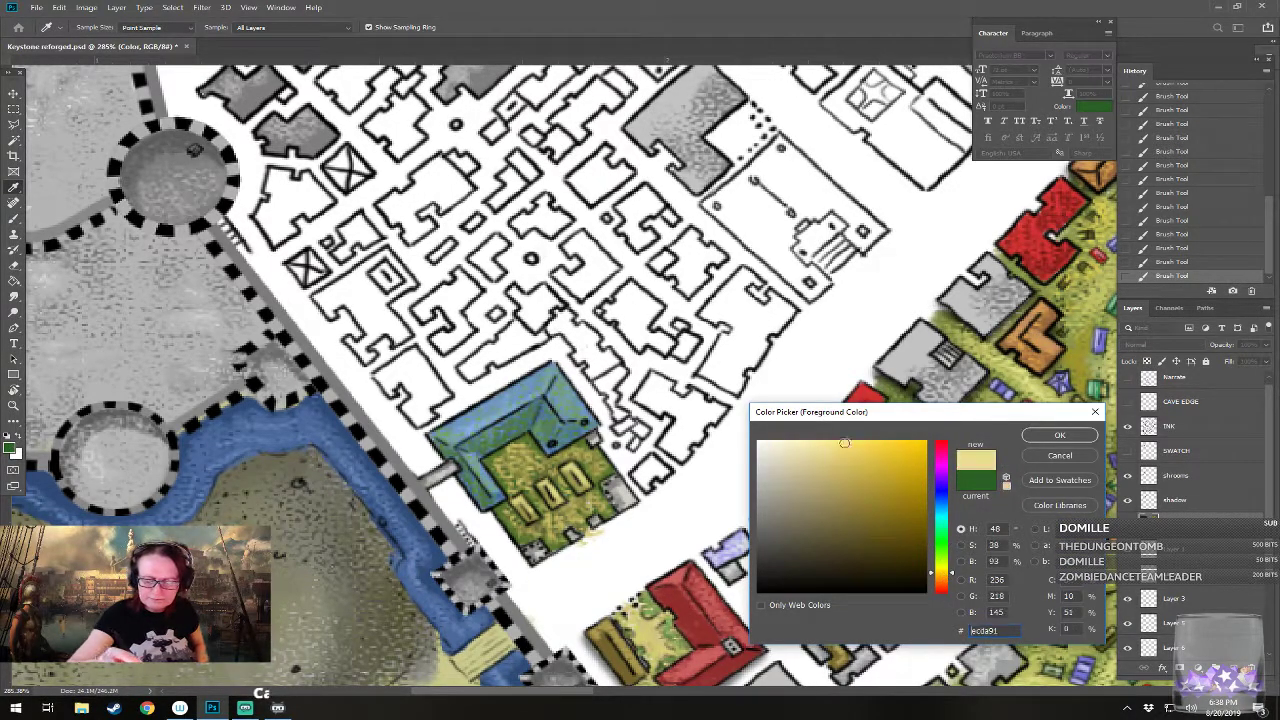
click(1033, 439)
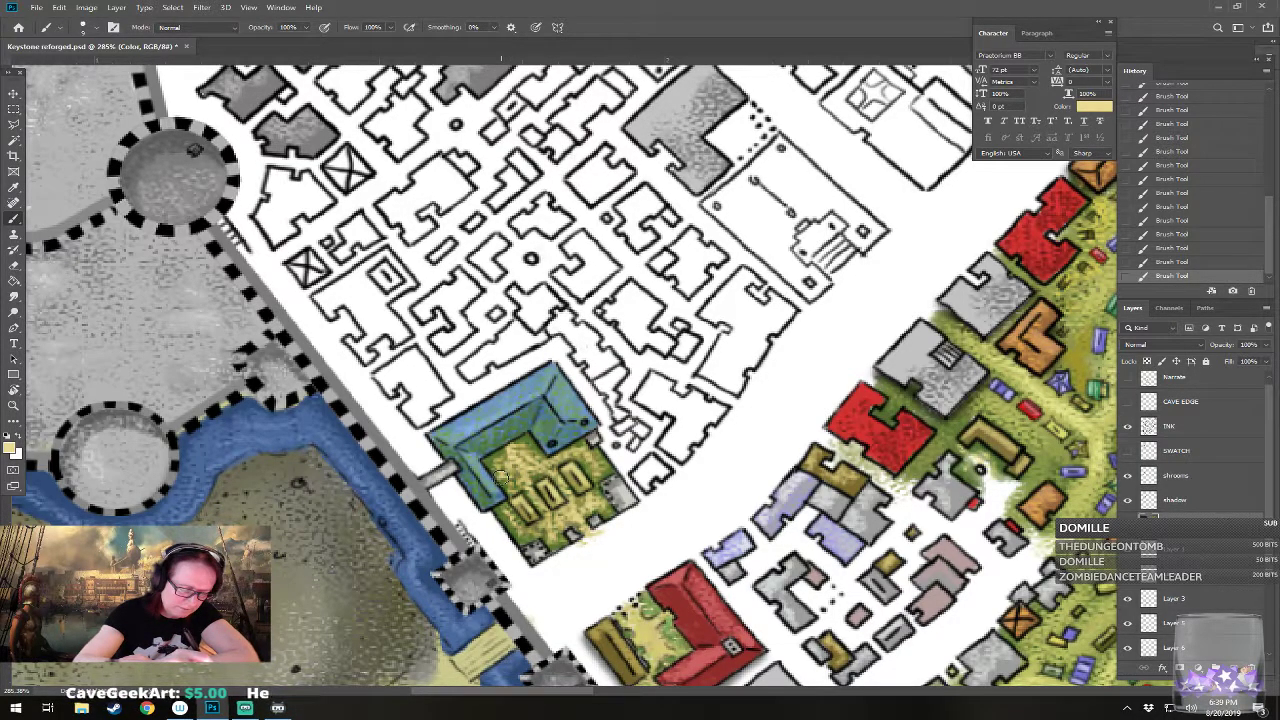
scroll(525, 470, down, 5)
scroll(525, 470, up, 5)
scroll(550, 510, up, 1)
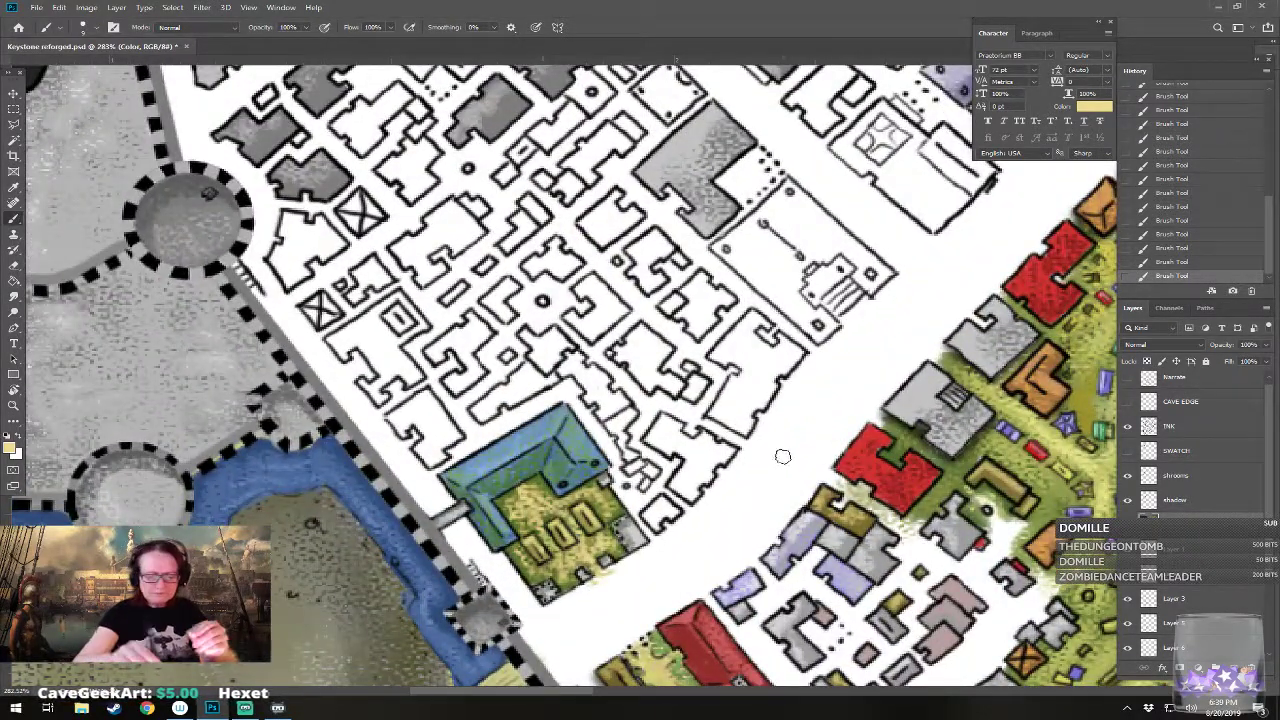
Step: Choose a paler cream foreground colour and brush fine highlights around the courtyard tables
click(10, 448)
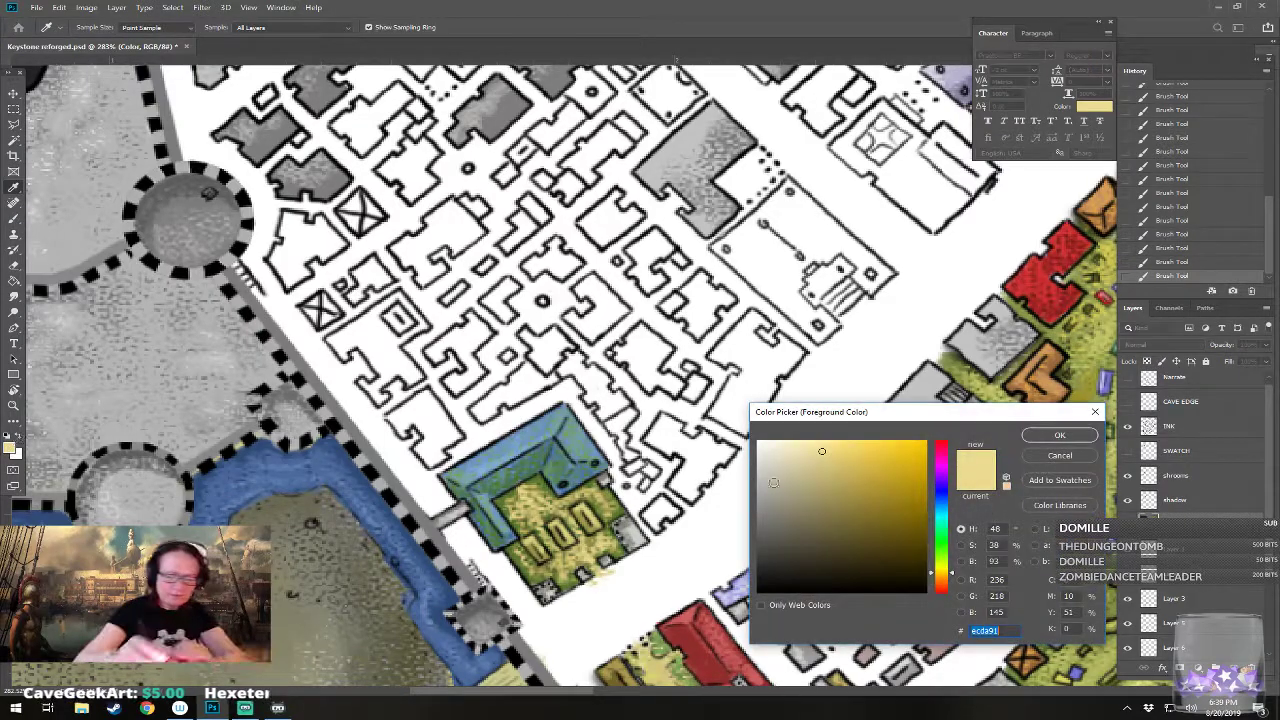
click(860, 442)
click(1055, 438)
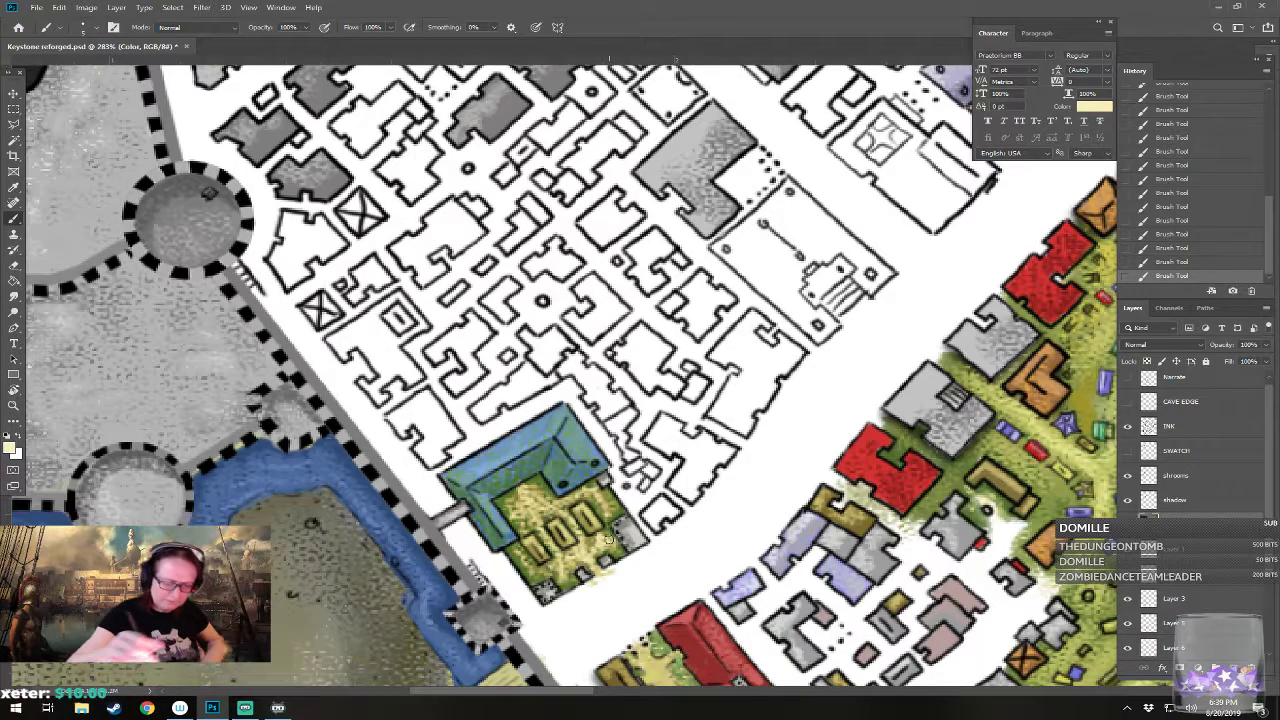
scroll(608, 539, down, 6)
scroll(724, 539, up, 2)
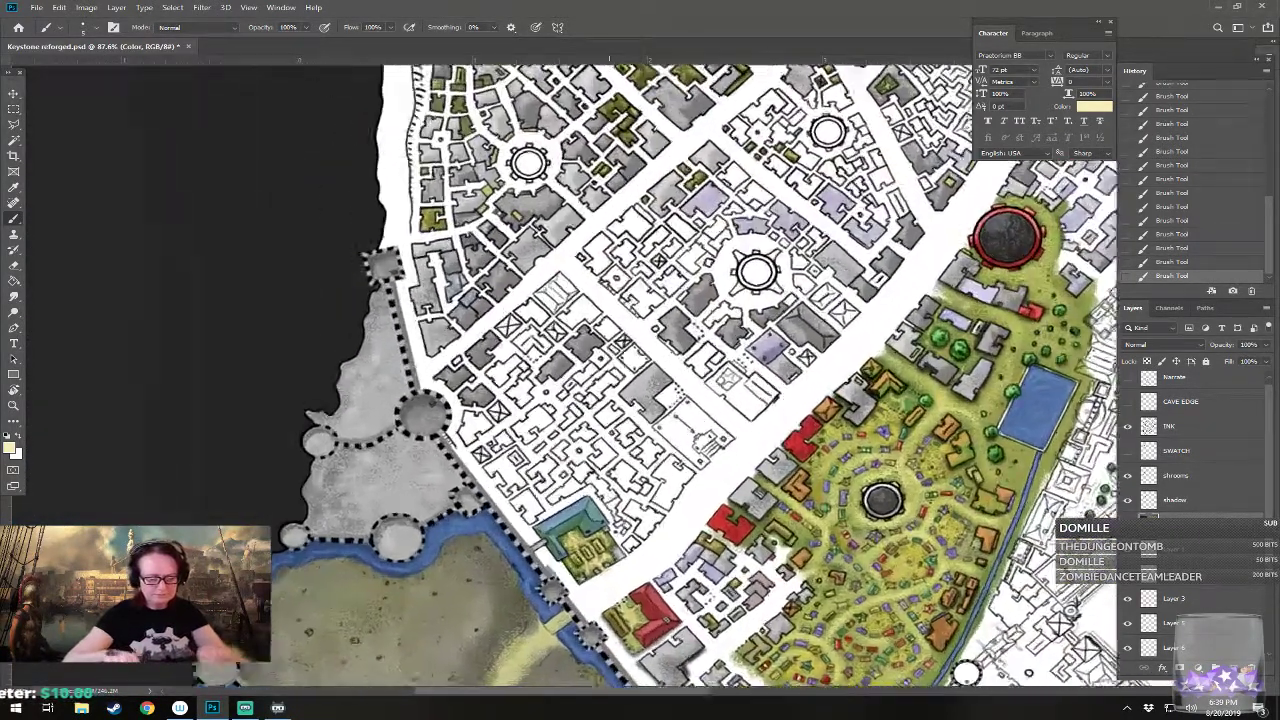
scroll(640, 530, up, 3)
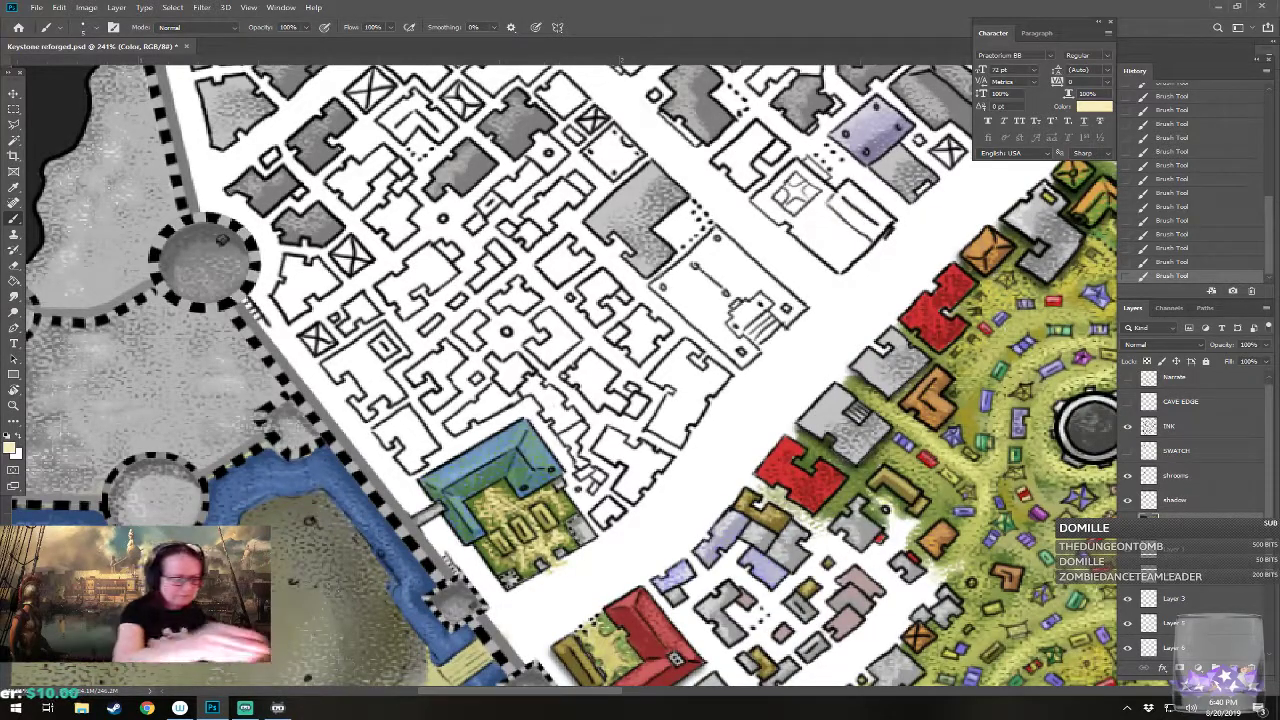
Step: Touch up the courtyard details on the Color layer with yellow #ffe98f and olive brown #847744
click(12, 448)
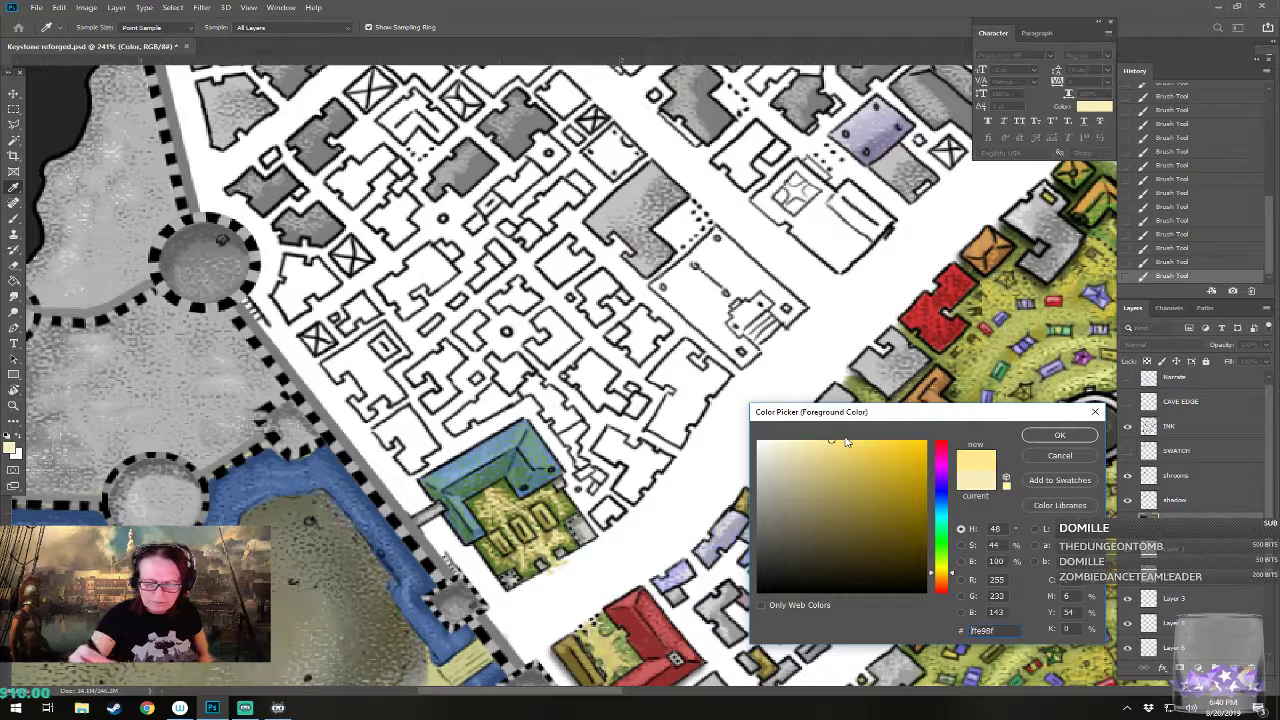
click(1059, 435)
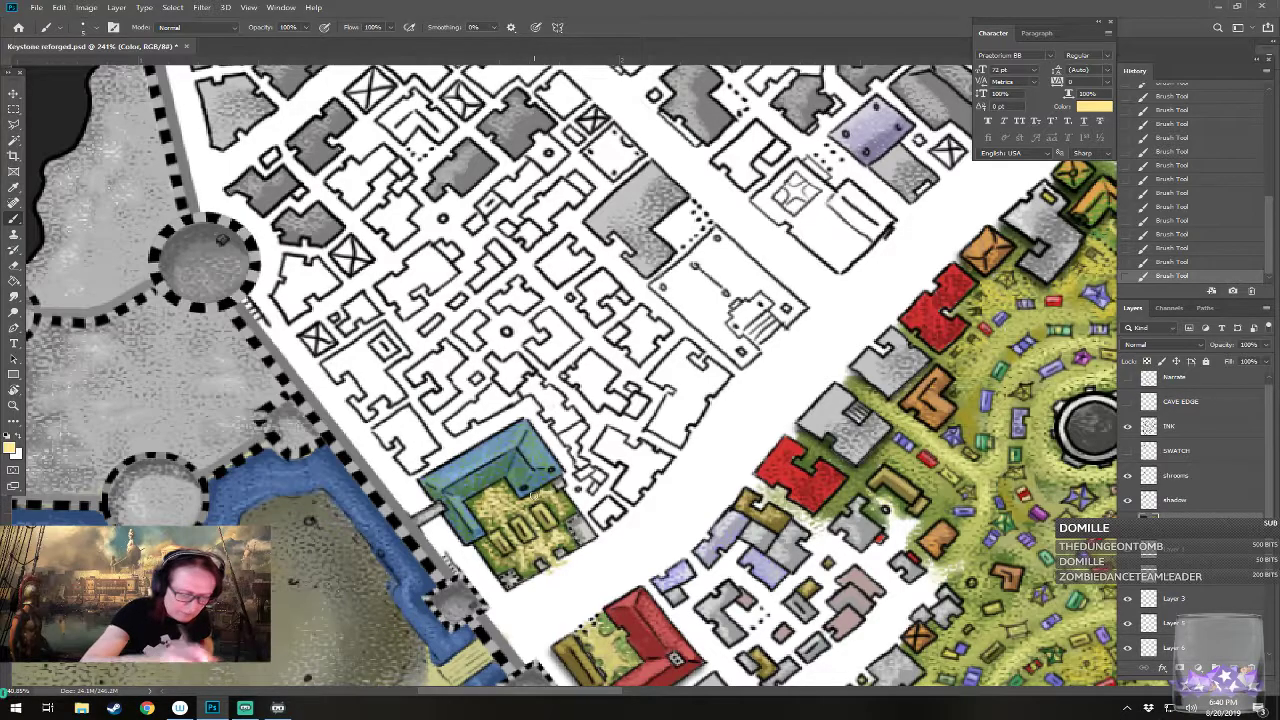
click(13, 451)
click(839, 514)
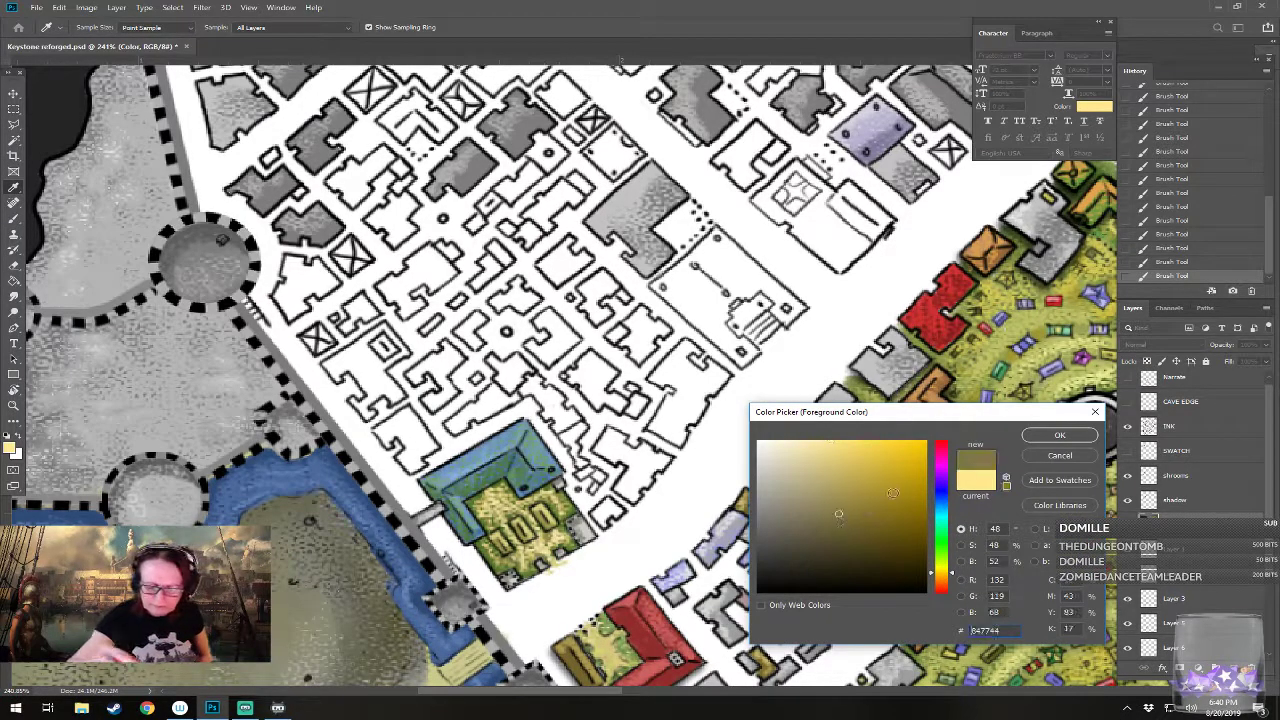
click(1059, 435)
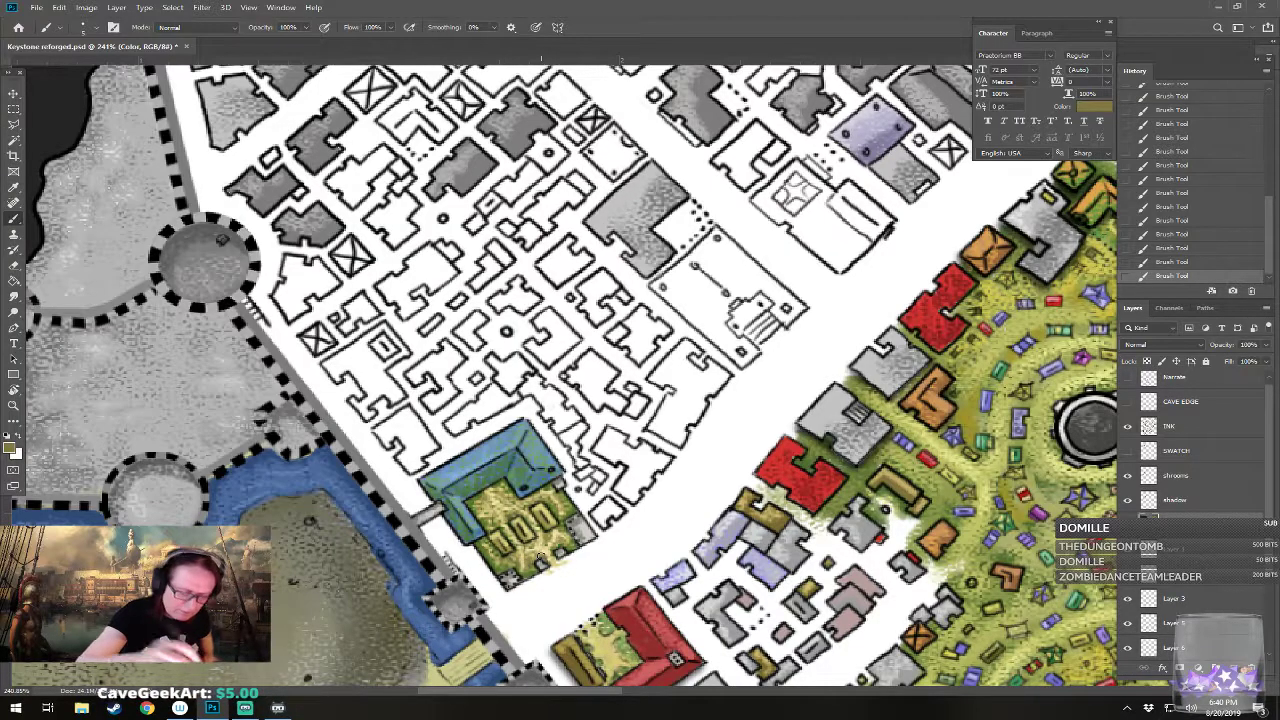
scroll(540, 555, down, 6)
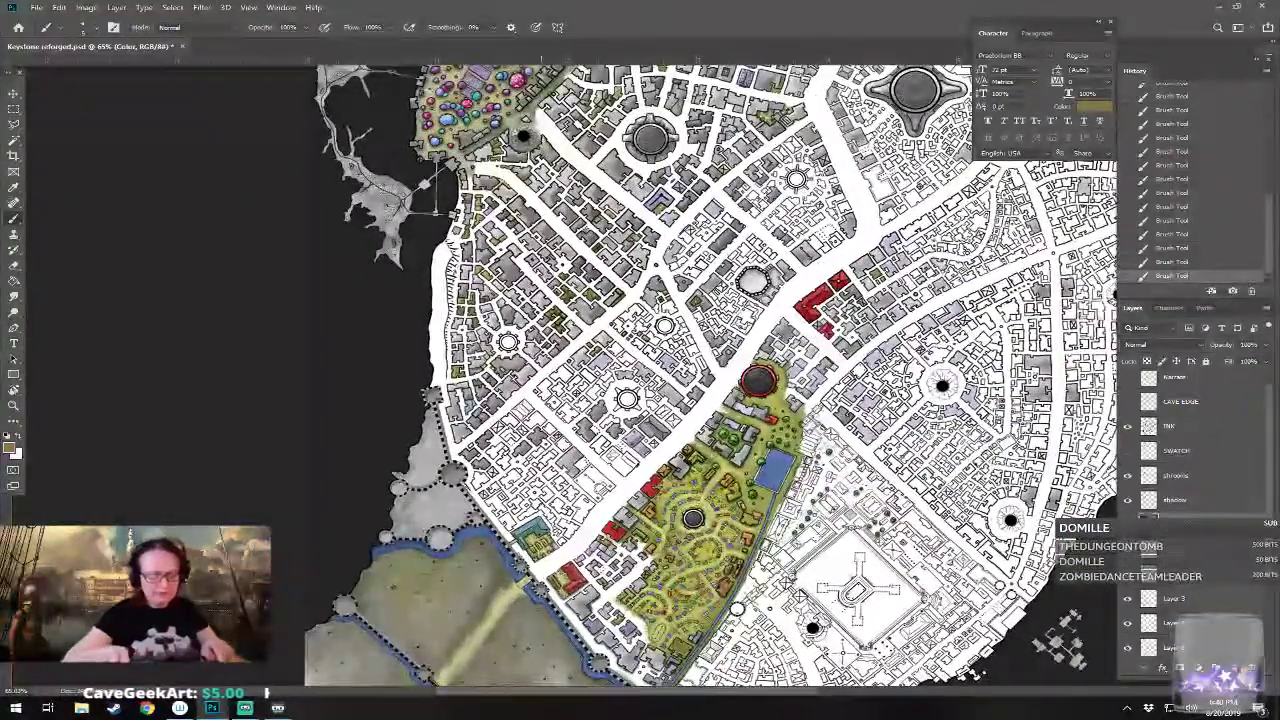
drag(747, 600, 547, 560)
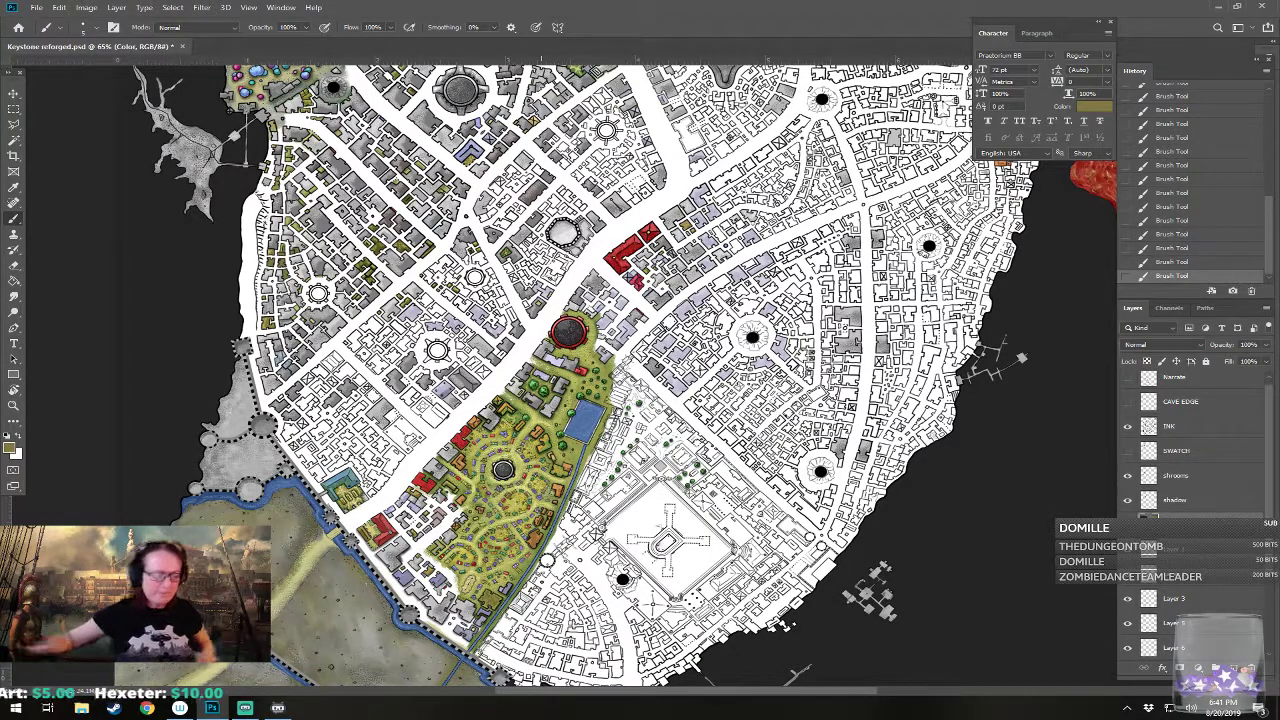
scroll(246, 441, up, 5)
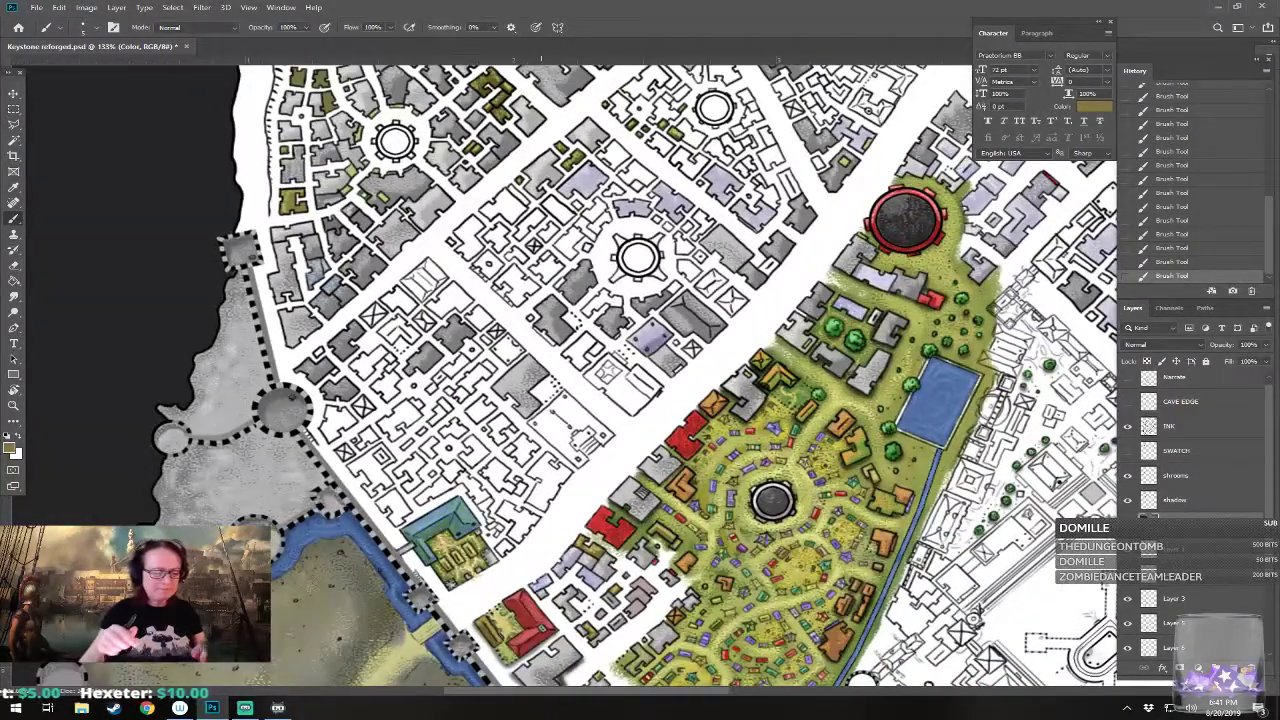
Step: Set the foreground colour to warm grey #a6a49c
scroll(715, 512, up, 3)
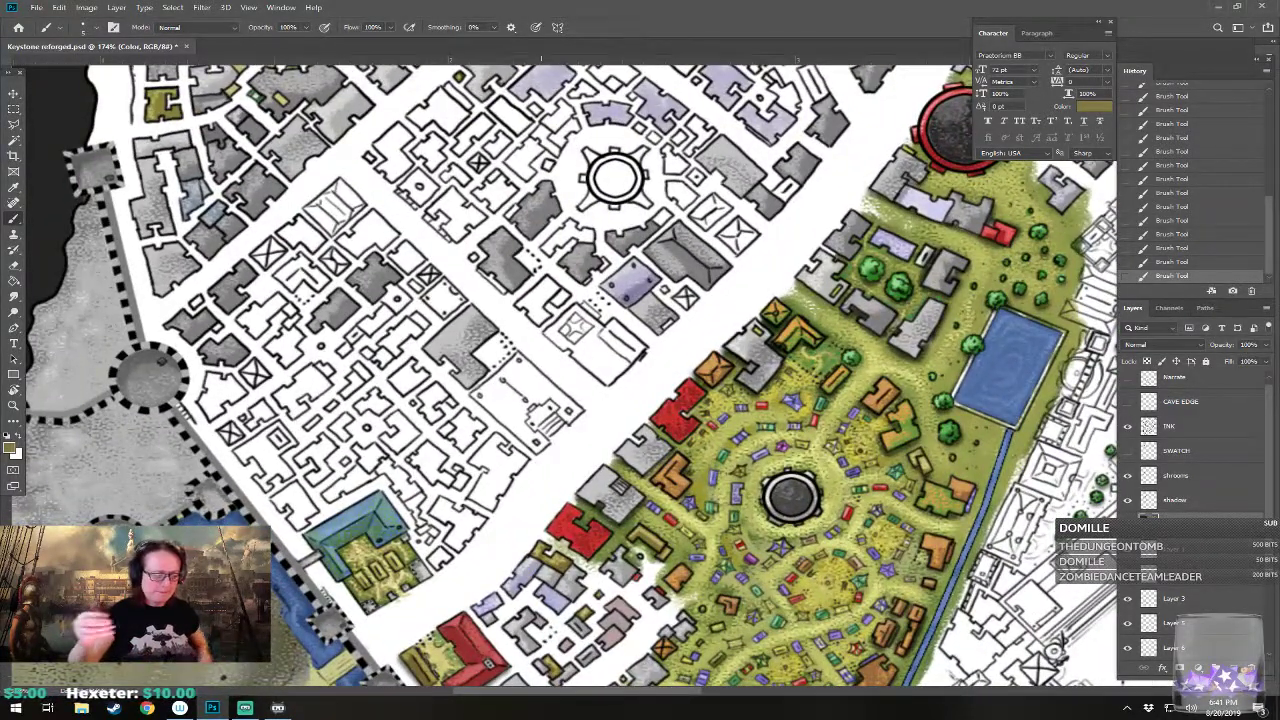
click(13, 447)
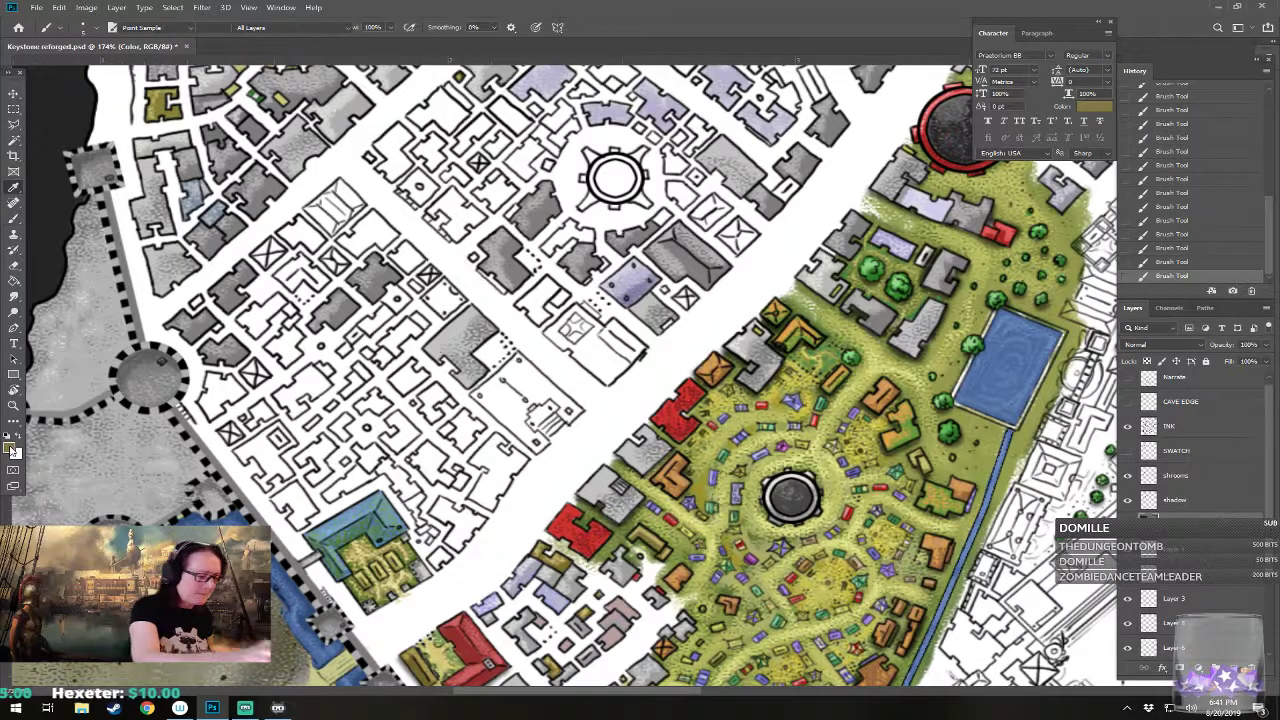
click(768, 492)
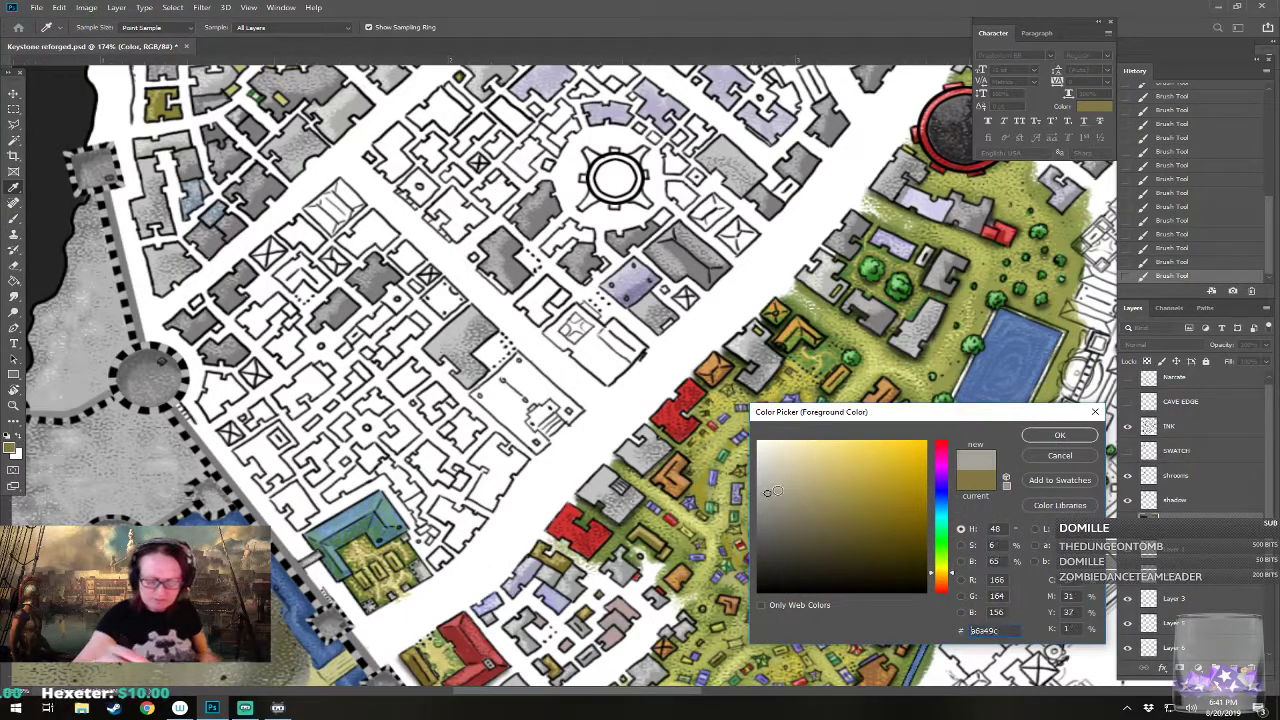
click(1059, 436)
scroll(590, 374, left, 2)
scroll(560, 493, up, 1)
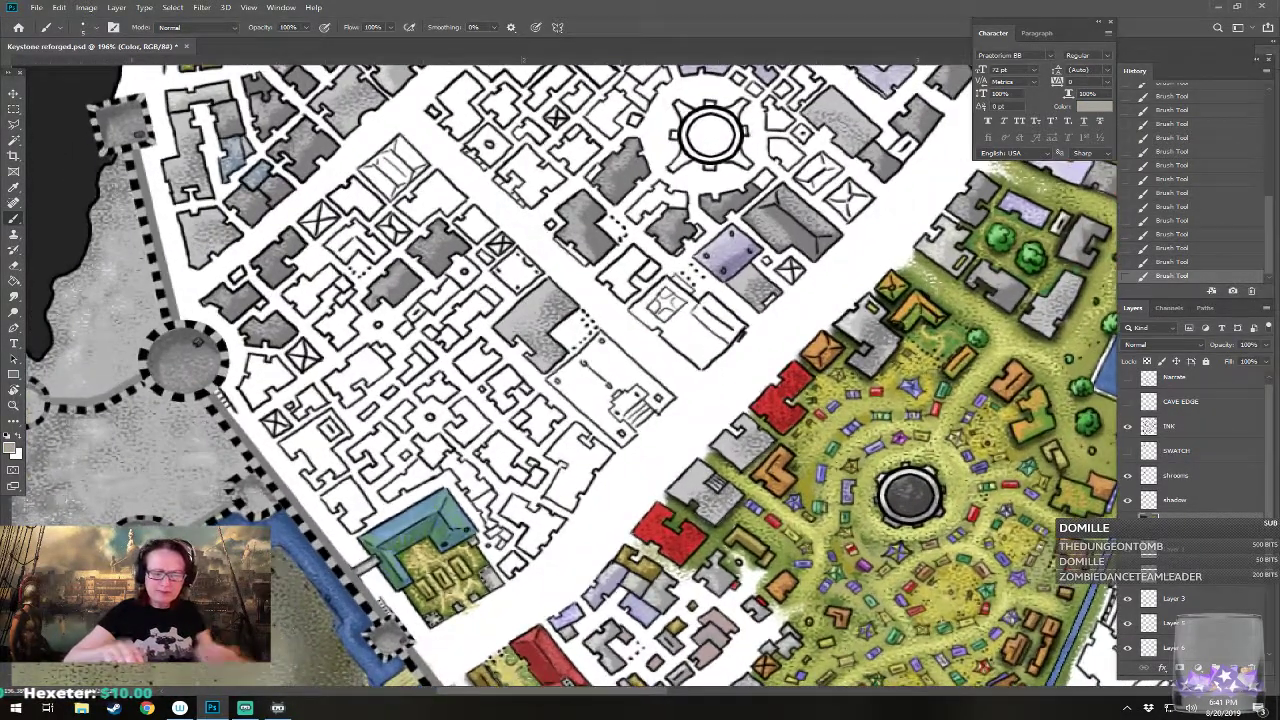
scroll(383, 564, down, 3)
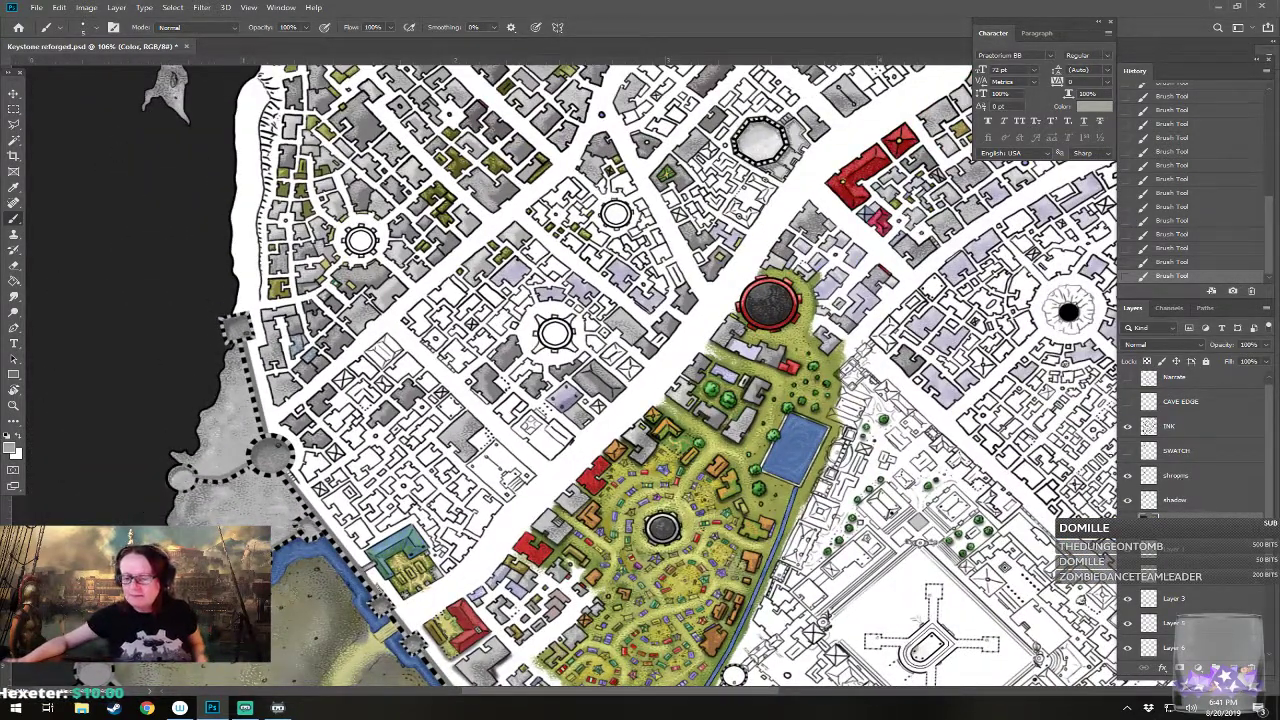
Step: On the INK layer, select several uncoloured building outlines in the block north of the blue-roofed building with the Magic Wand
click(1184, 433)
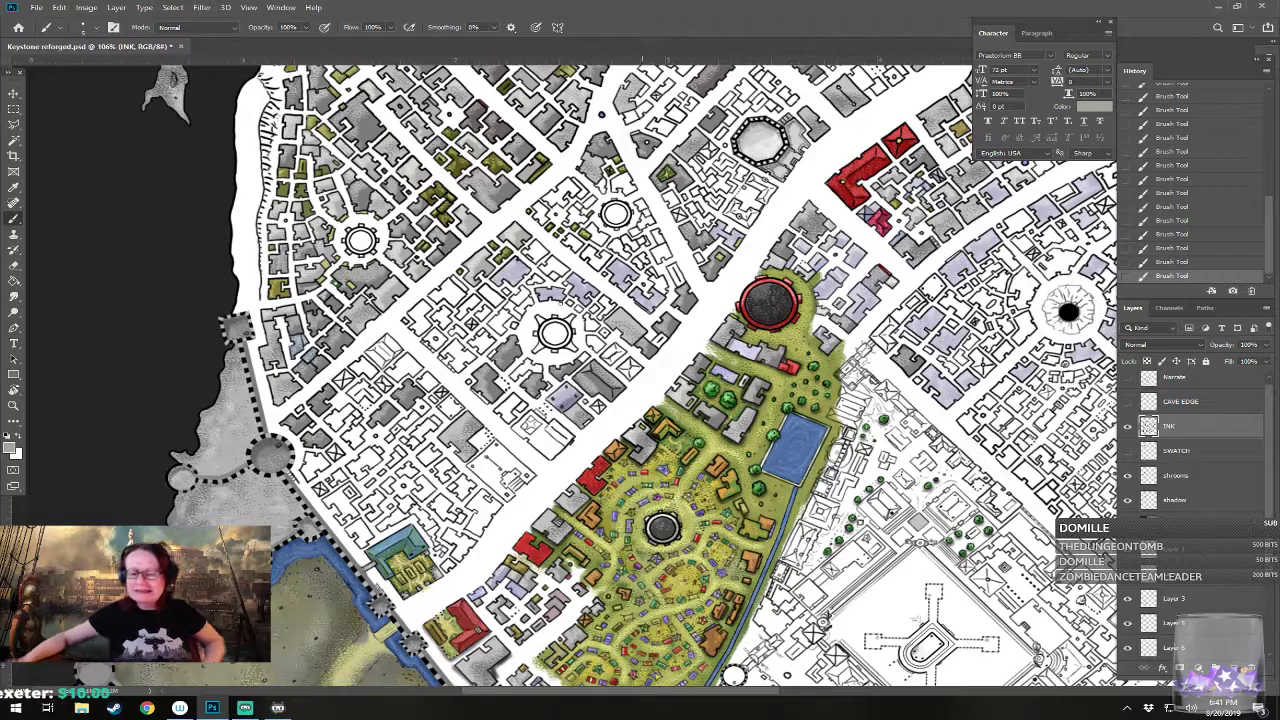
click(14, 140)
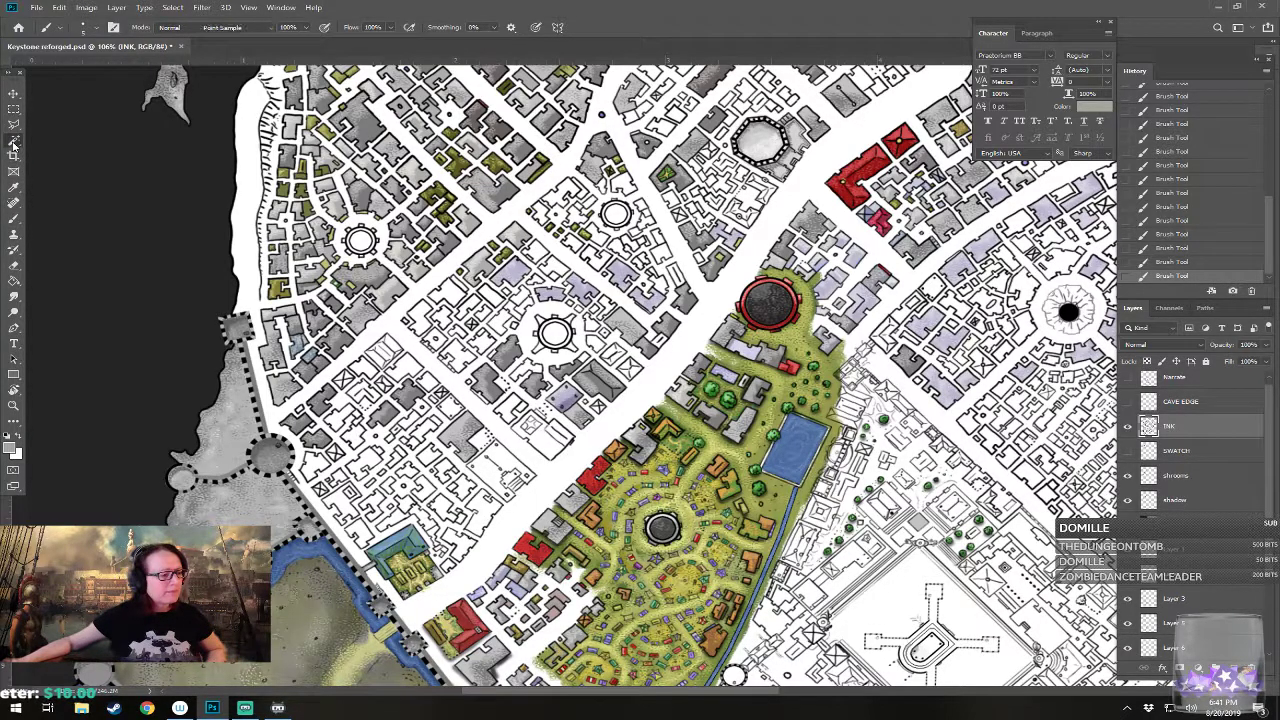
click(462, 550)
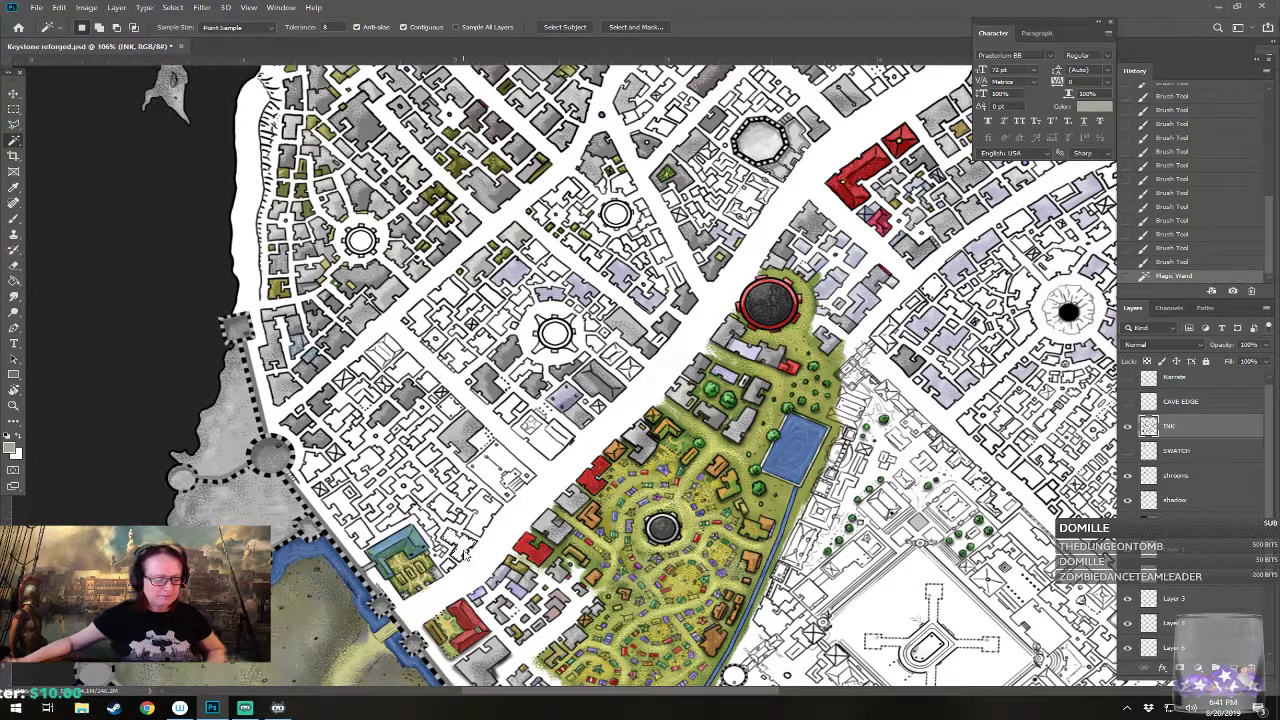
shift+click(481, 497)
click(470, 490)
click(425, 490)
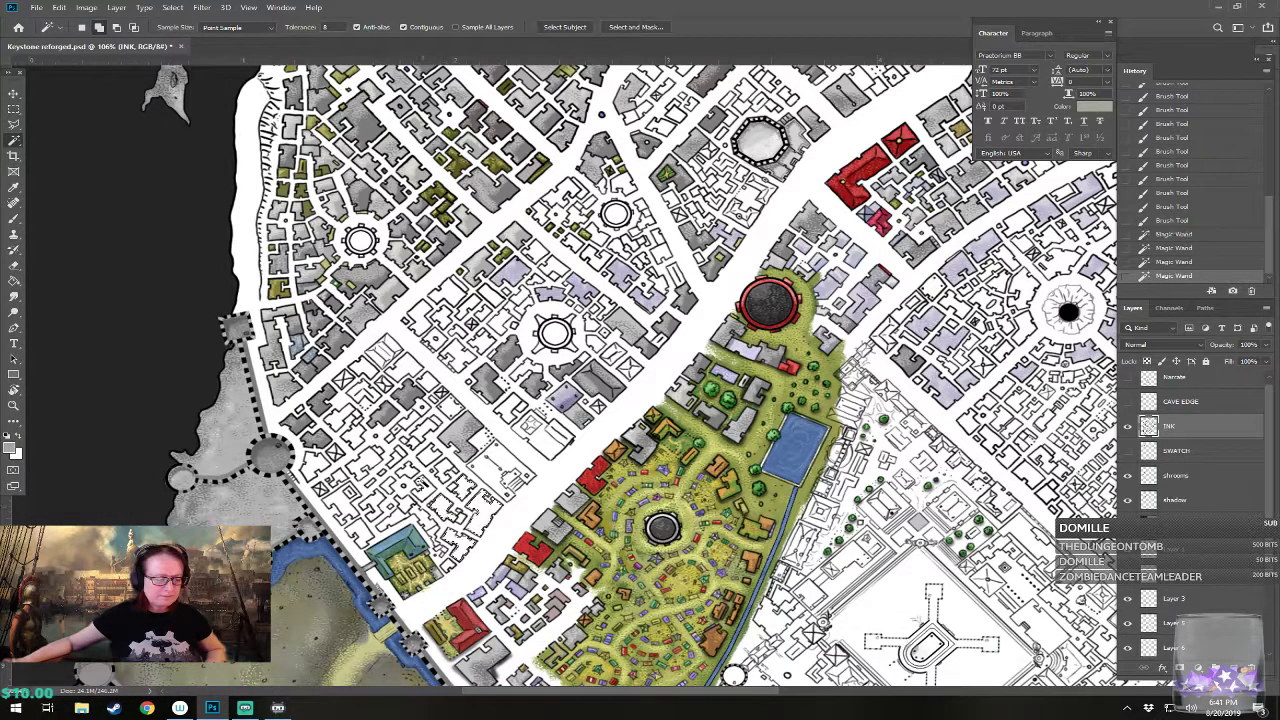
click(431, 492)
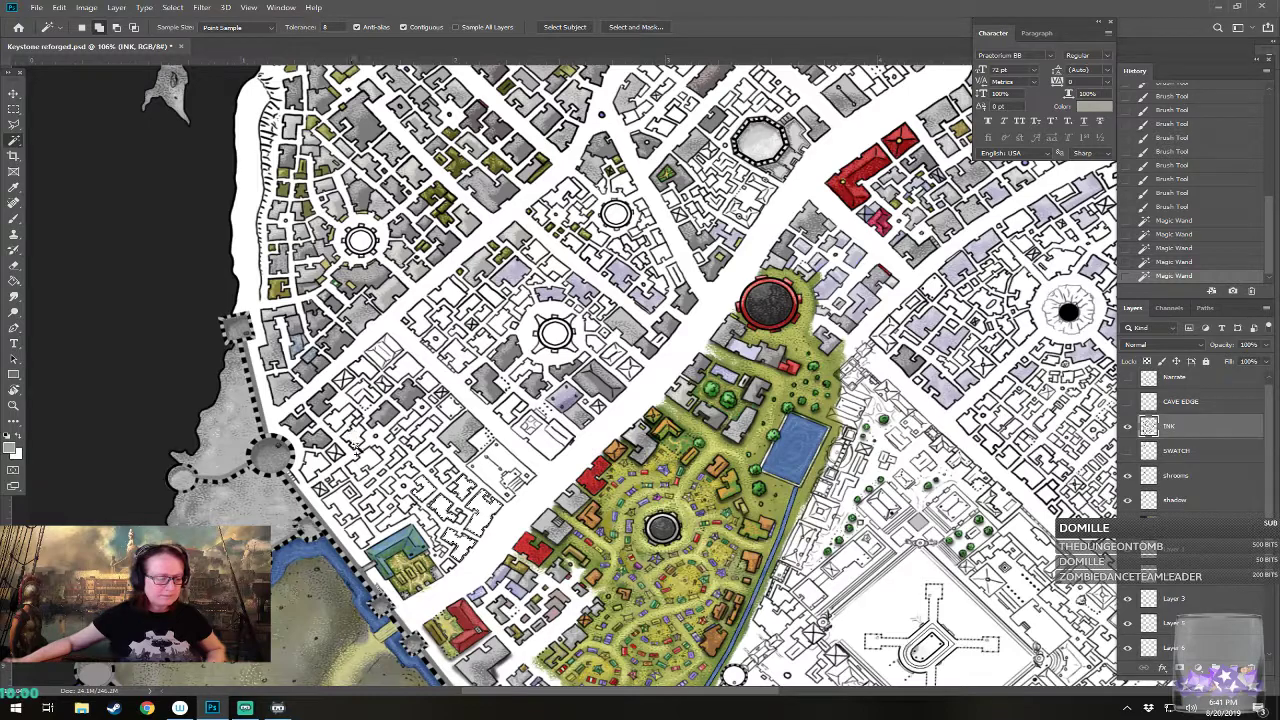
click(367, 456)
click(340, 422)
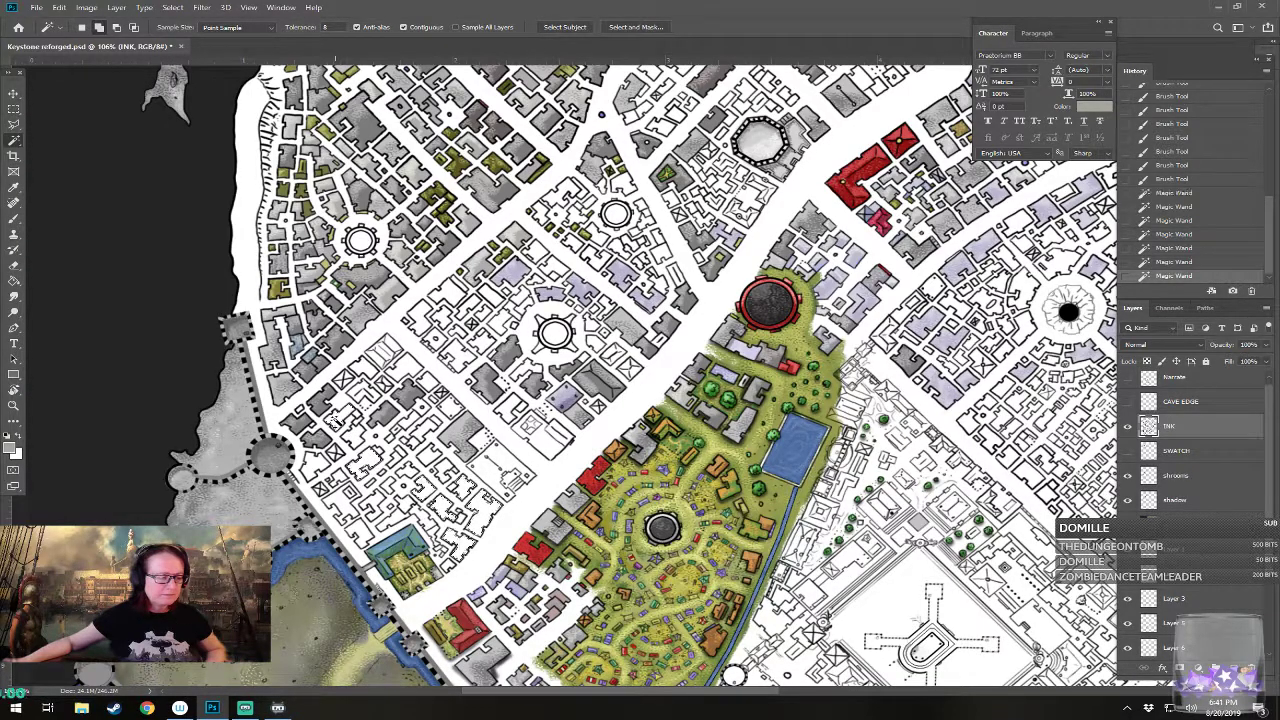
Step: Add more uncoloured buildings to the selection, in the blocks across the street around the ringed plaza
shift+click(550, 443)
key(shift)
shift+click(457, 362)
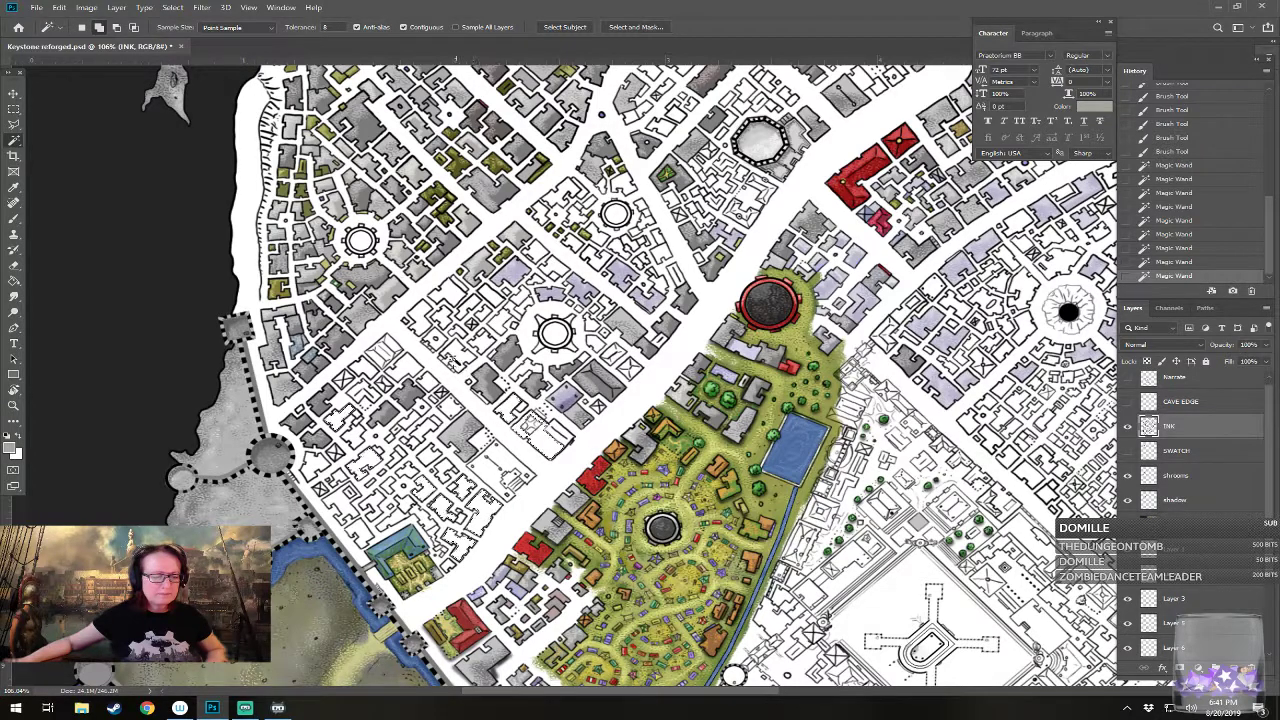
shift+click(440, 338)
shift+click(422, 313)
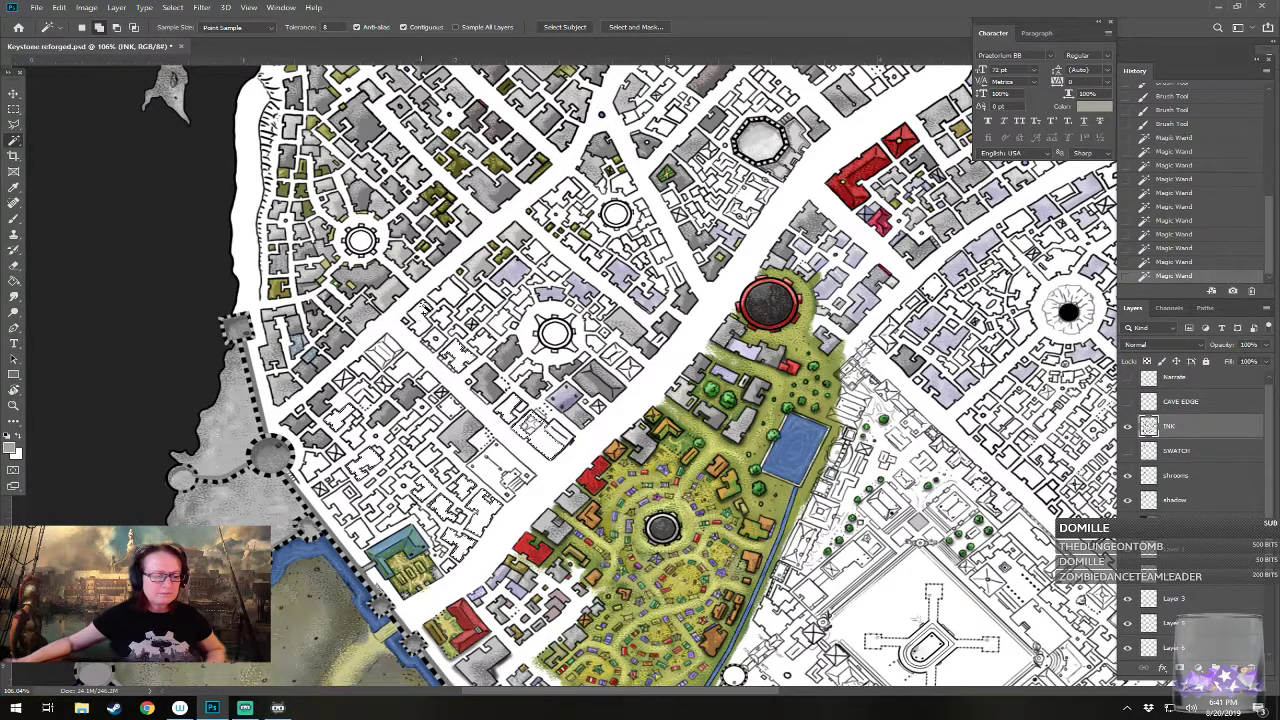
shift+click(549, 262)
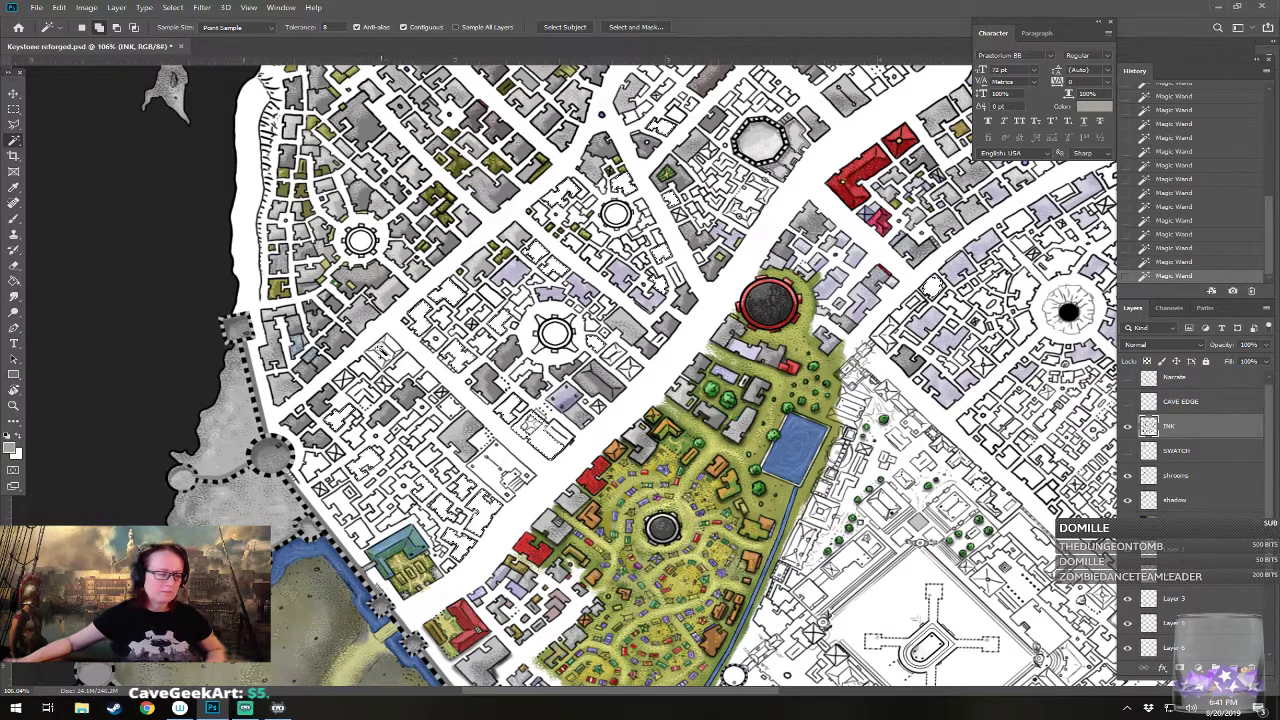
Step: Expand the selection of building outlines
click(173, 7)
mouse_move(200, 178)
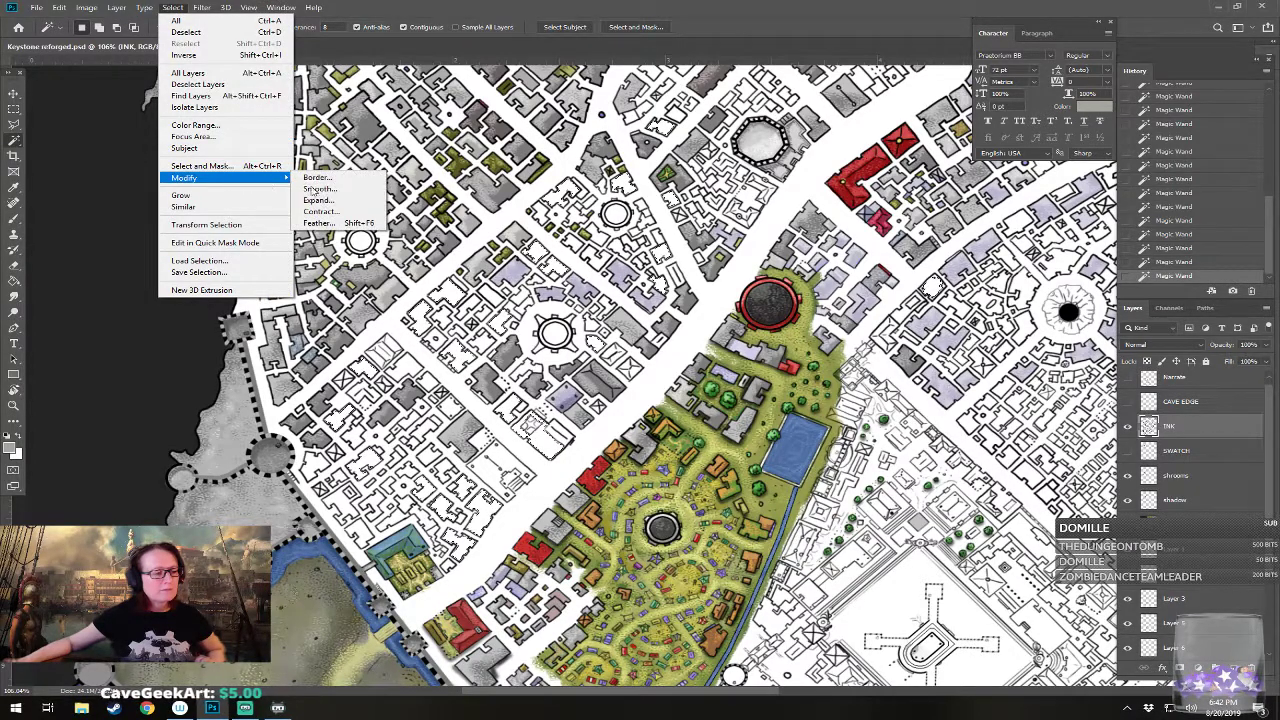
click(340, 202)
key(Return)
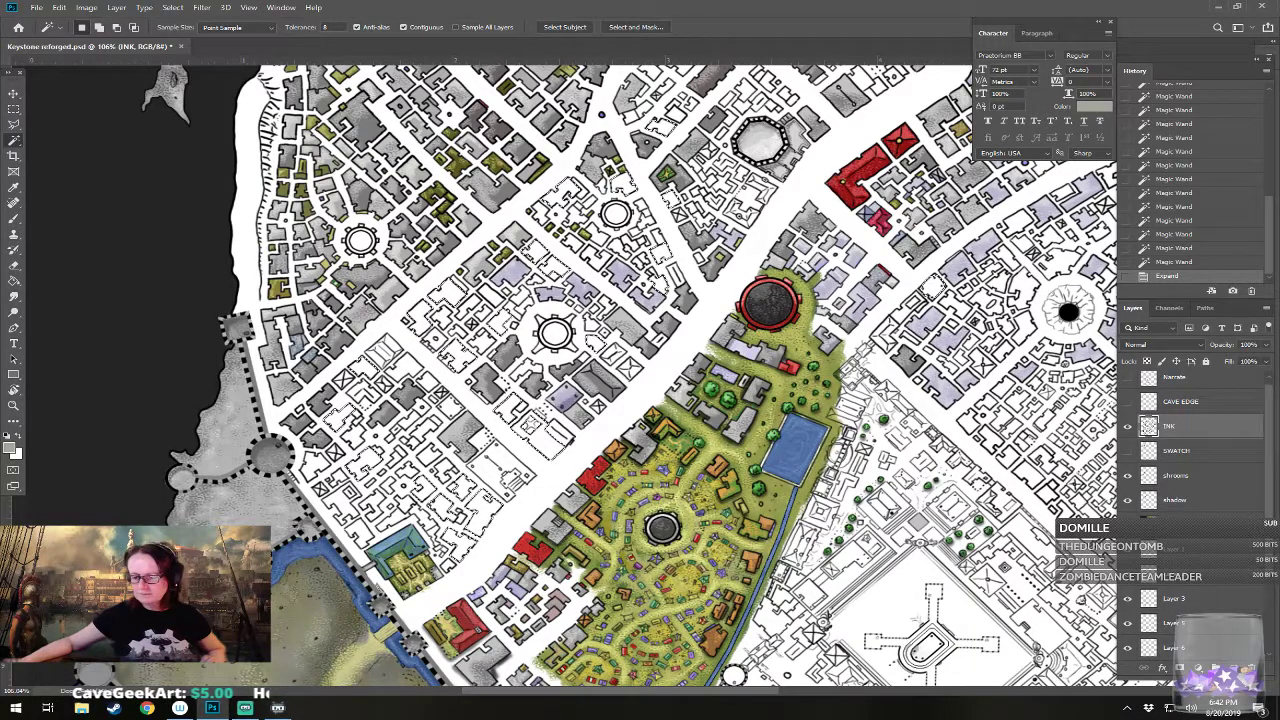
Step: Fill the selected buildings with the warm grey on the Color layer using the Paint Bucket
click(1175, 515)
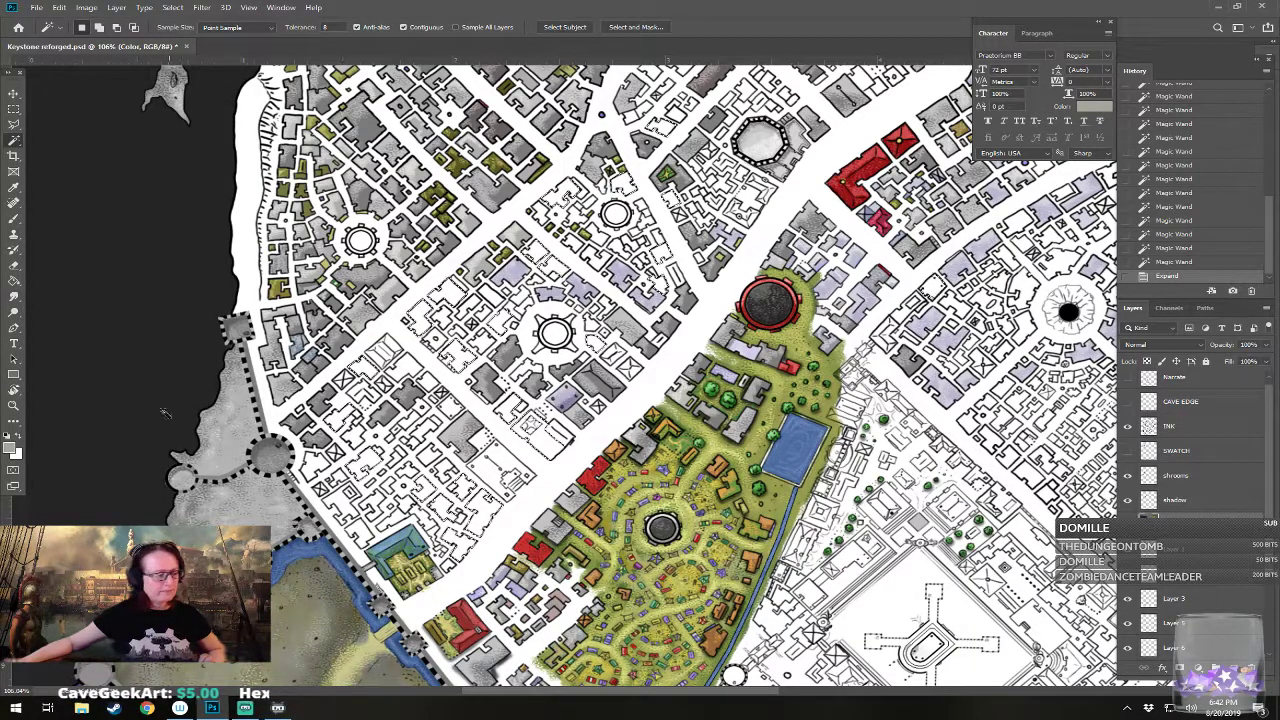
click(14, 281)
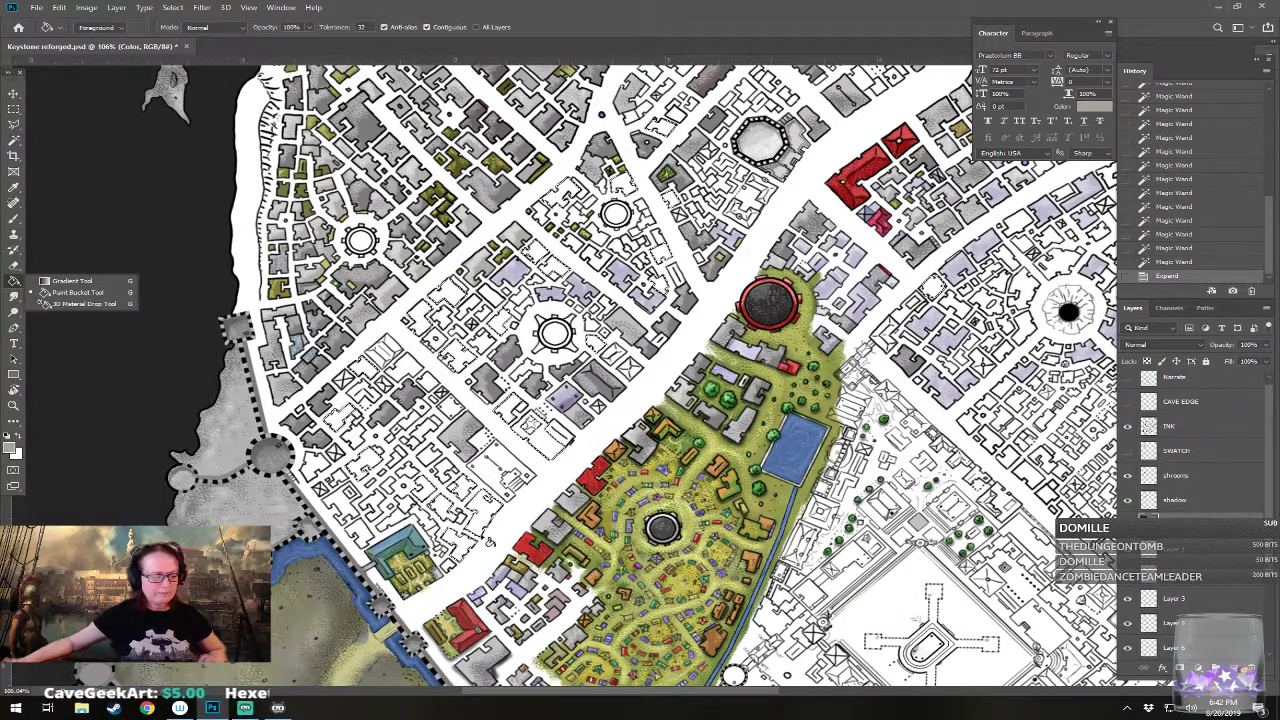
click(75, 292)
click(745, 535)
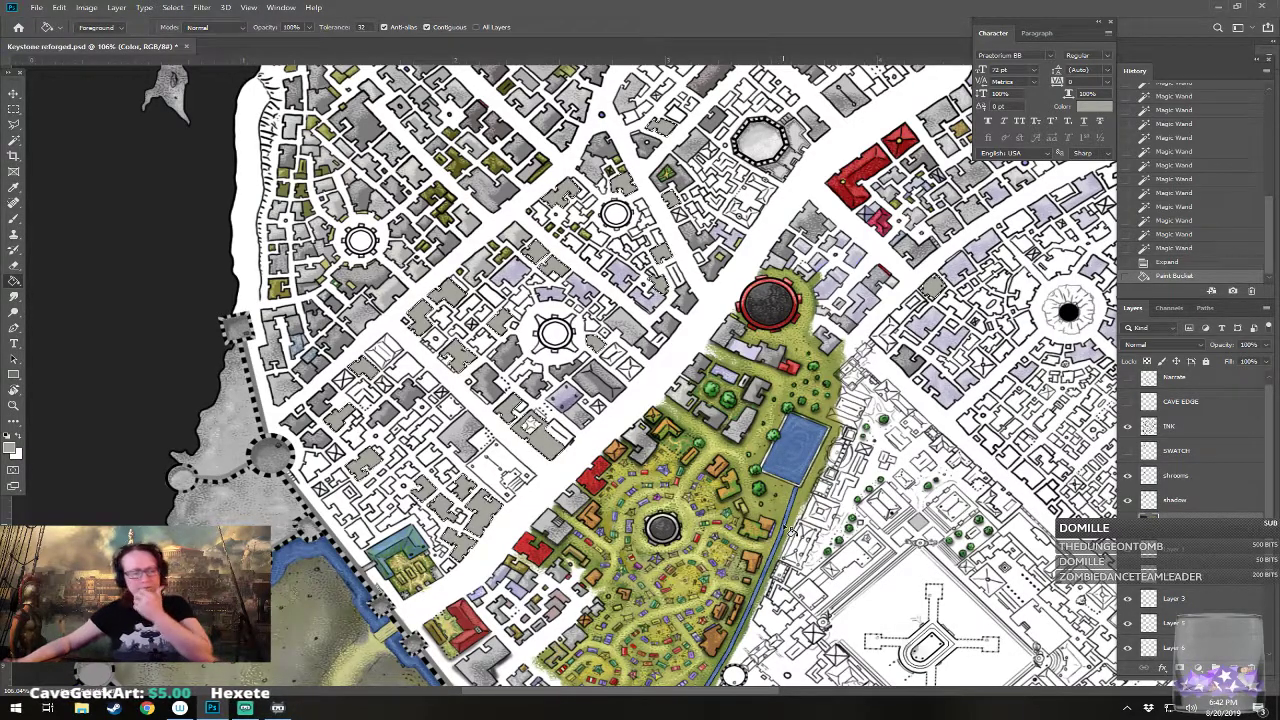
Step: Choose a lighter grey, brush highlights over the selected grey building roofs, and clear the selection
drag(650, 272, 712, 334)
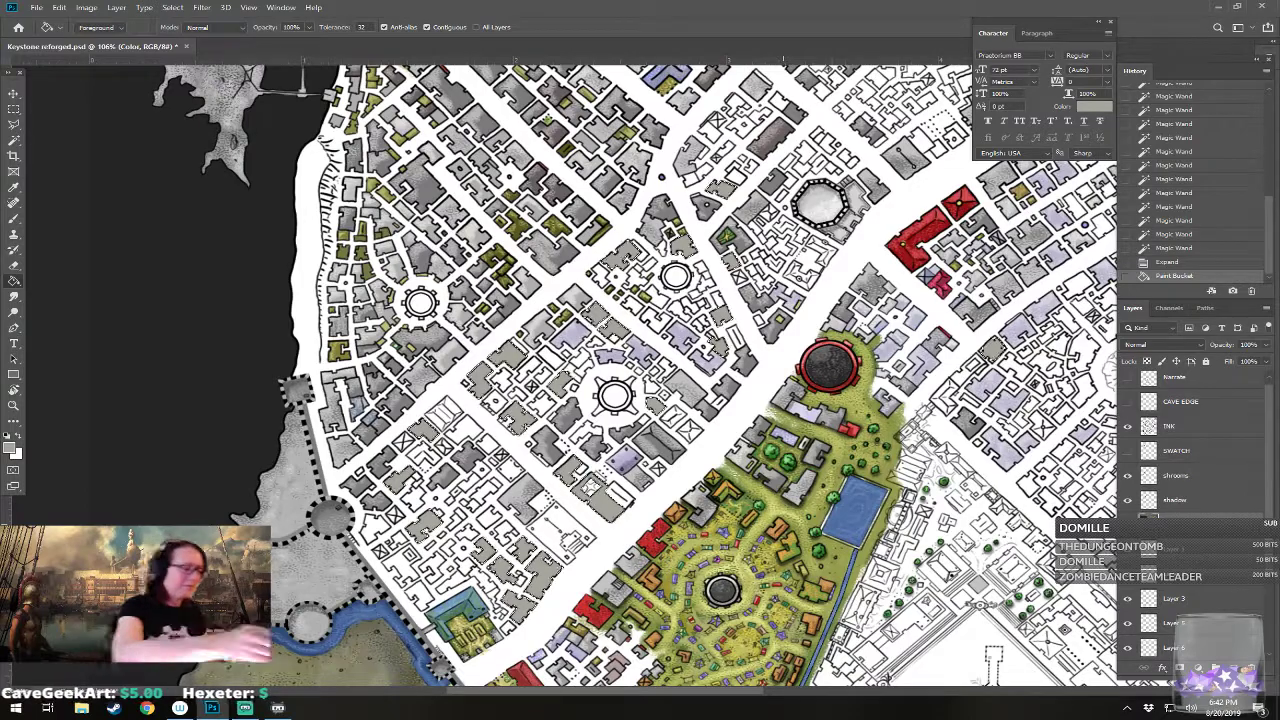
click(11, 447)
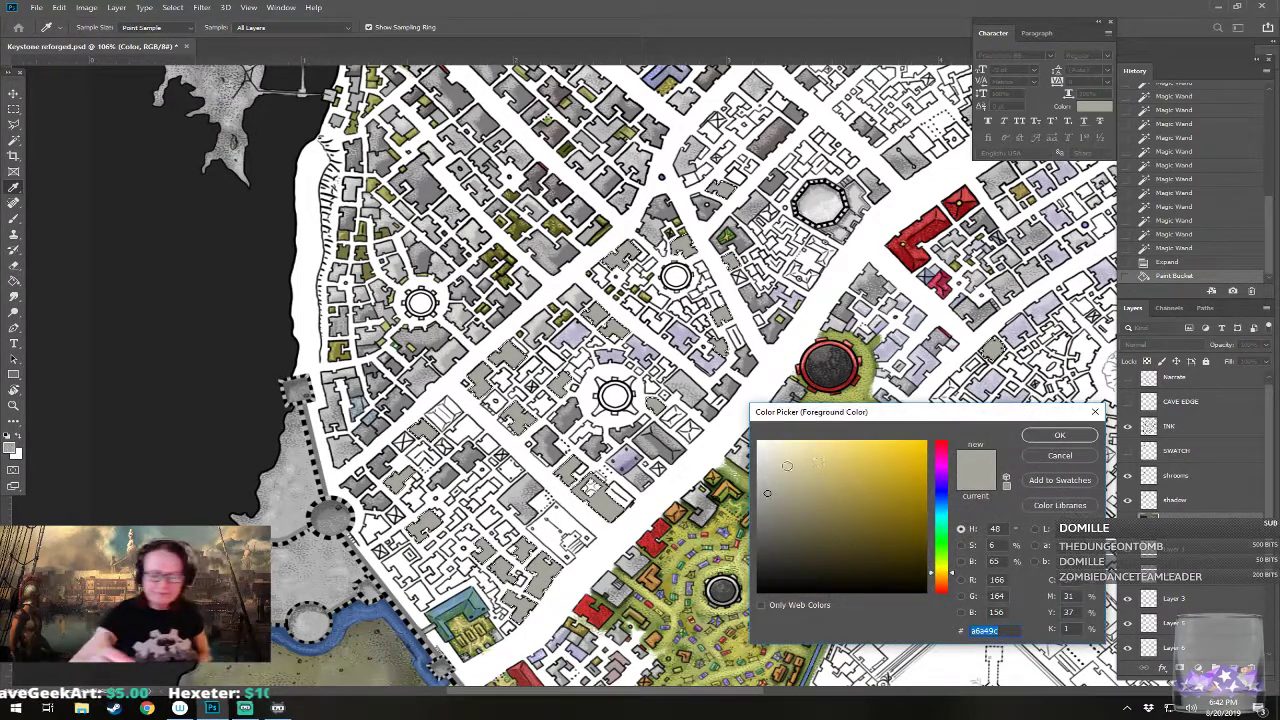
click(792, 465)
click(1059, 435)
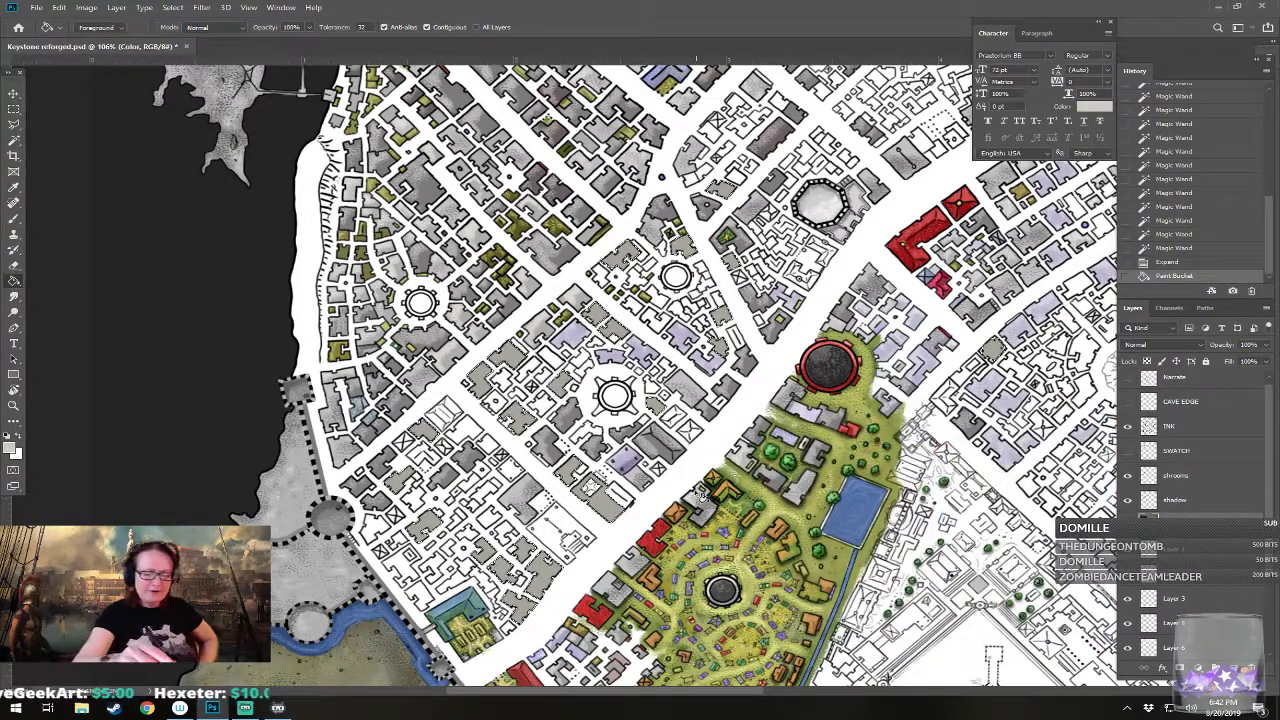
key(b)
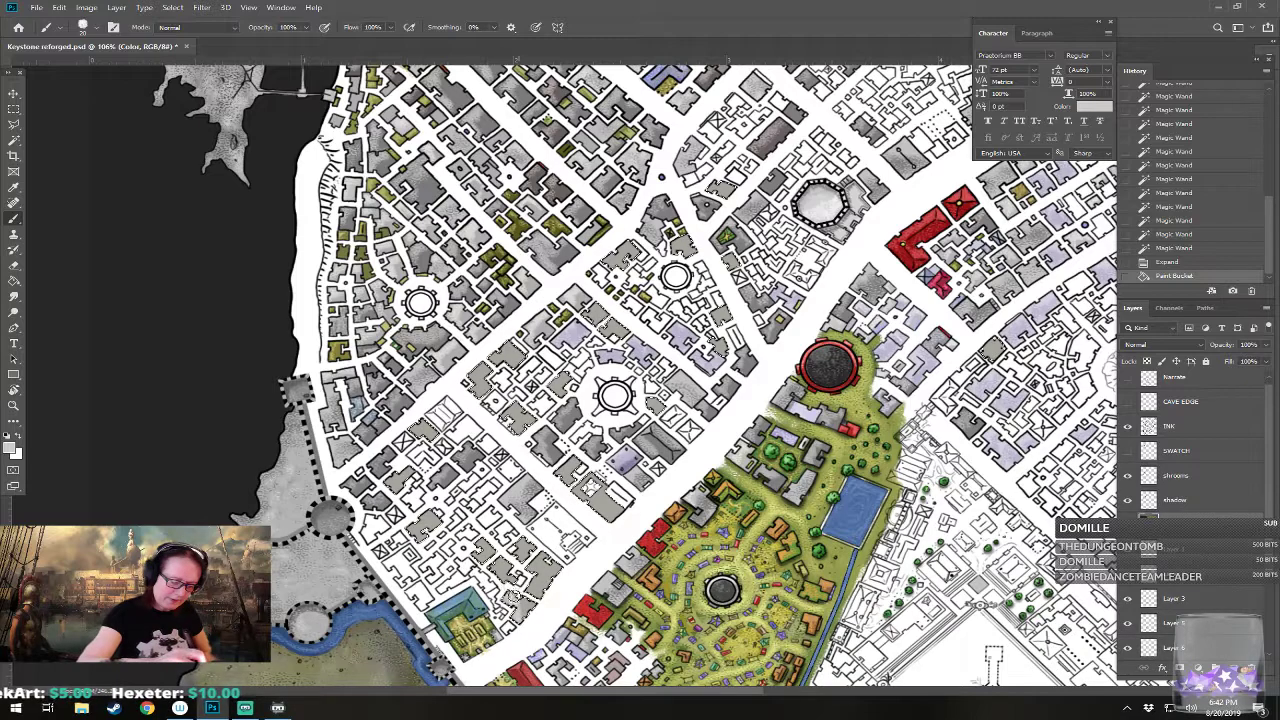
mouse_move(524, 350)
mouse_down()
mouse_move(531, 364)
mouse_move(540, 354)
mouse_up()
drag(430, 517, 400, 458)
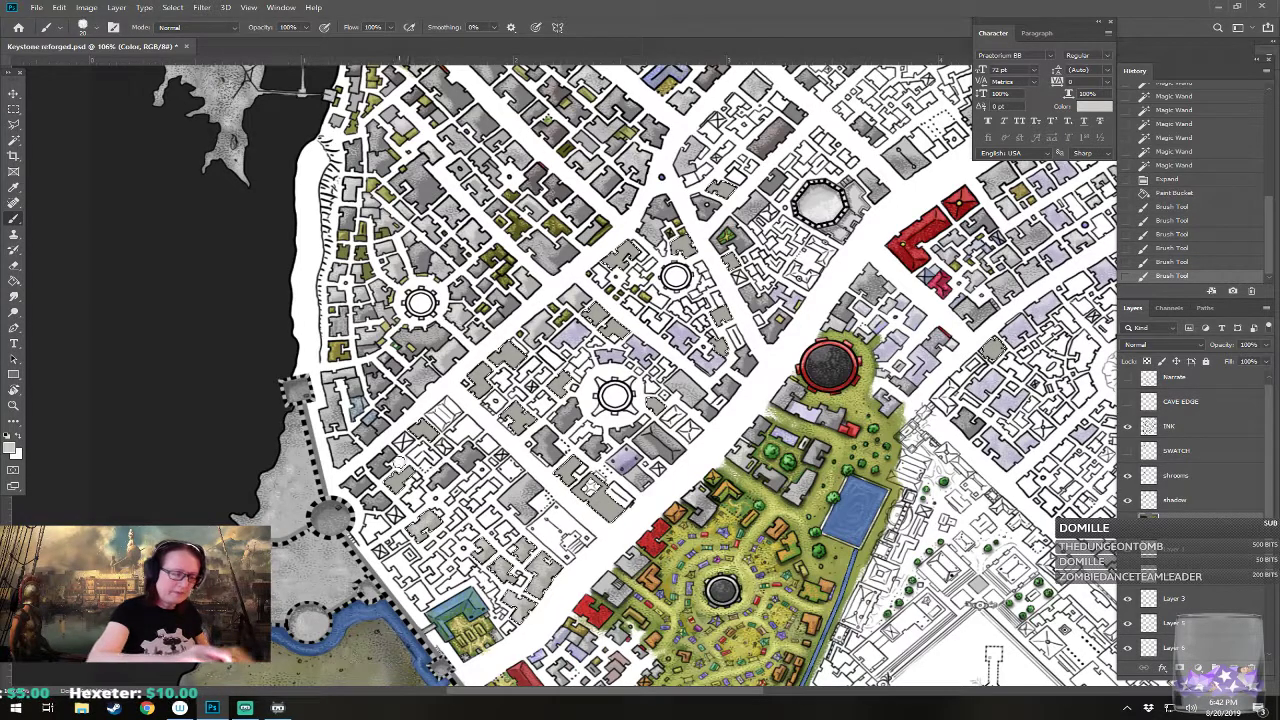
mouse_move(428, 412)
mouse_down()
mouse_move(491, 349)
mouse_move(524, 340)
mouse_move(570, 298)
mouse_move(580, 308)
mouse_up()
mouse_move(564, 480)
mouse_down()
mouse_move(566, 467)
mouse_move(609, 513)
mouse_move(450, 606)
mouse_up()
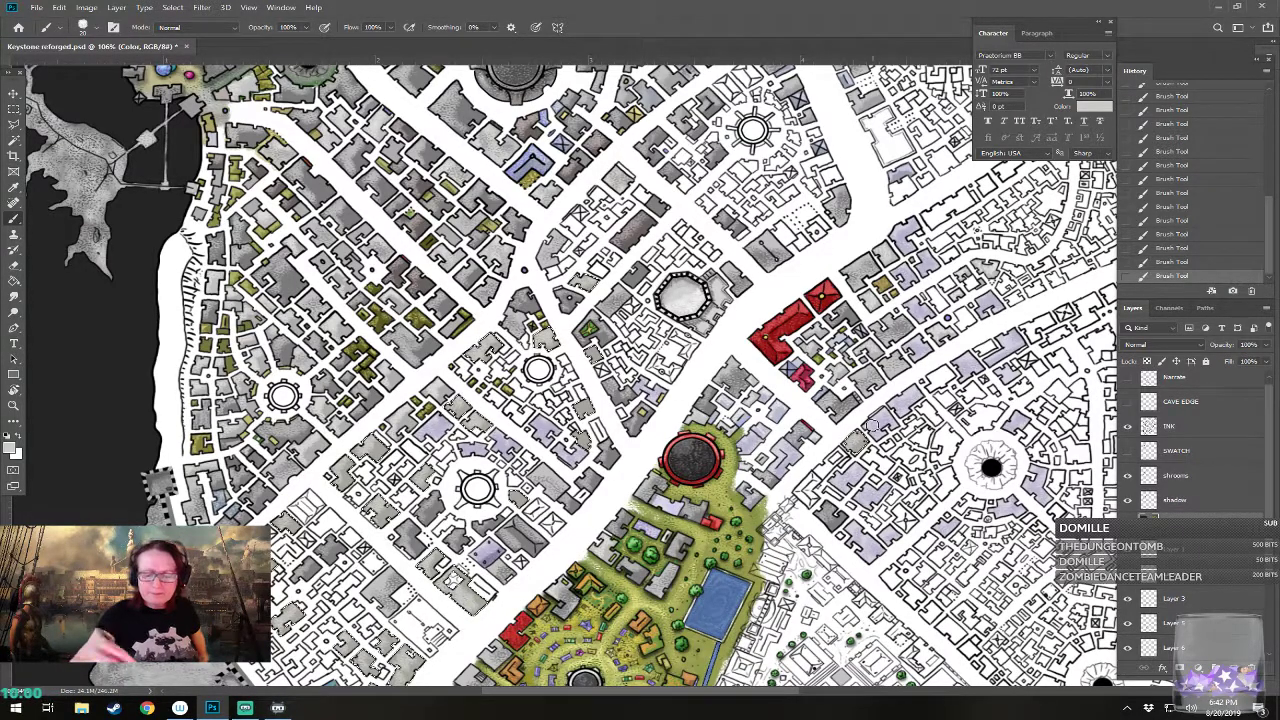
click(13, 108)
key(ctrl+d)
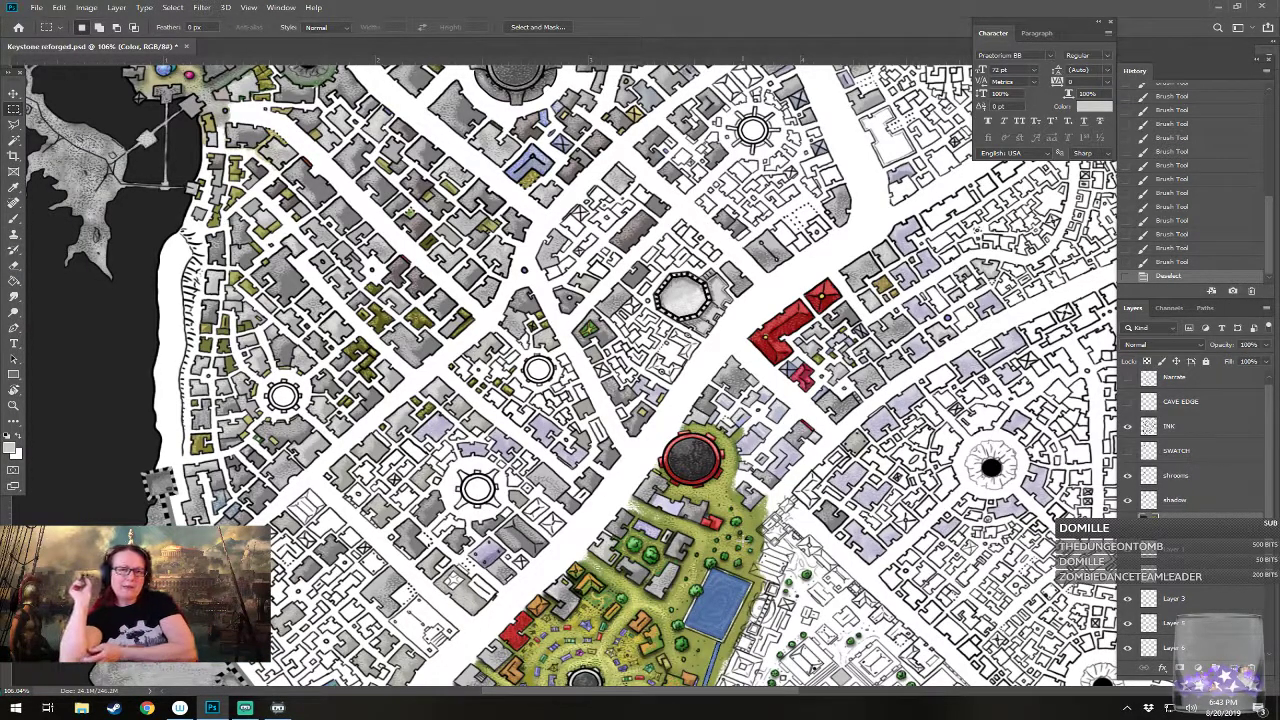
Step: Brush fine light grey highlights on the grey roof east of the red-ringed dome and on a roof along the main avenue
click(13, 221)
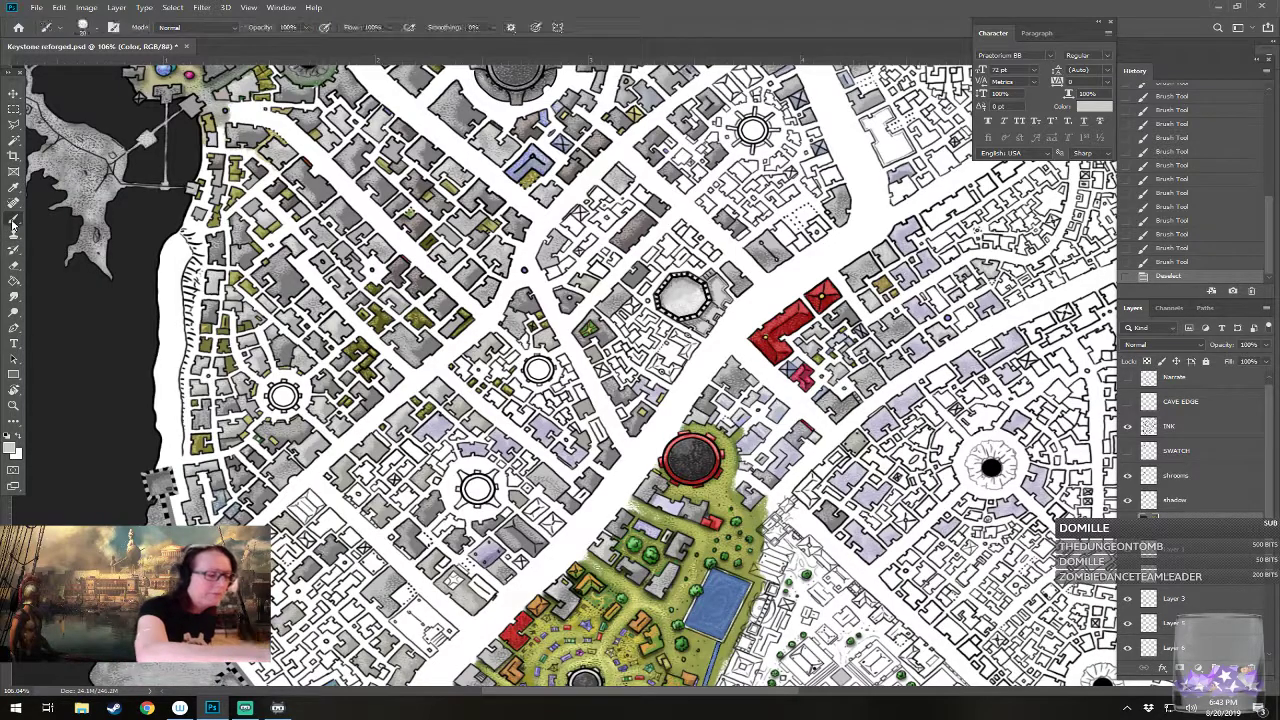
scroll(890, 491, up, 5)
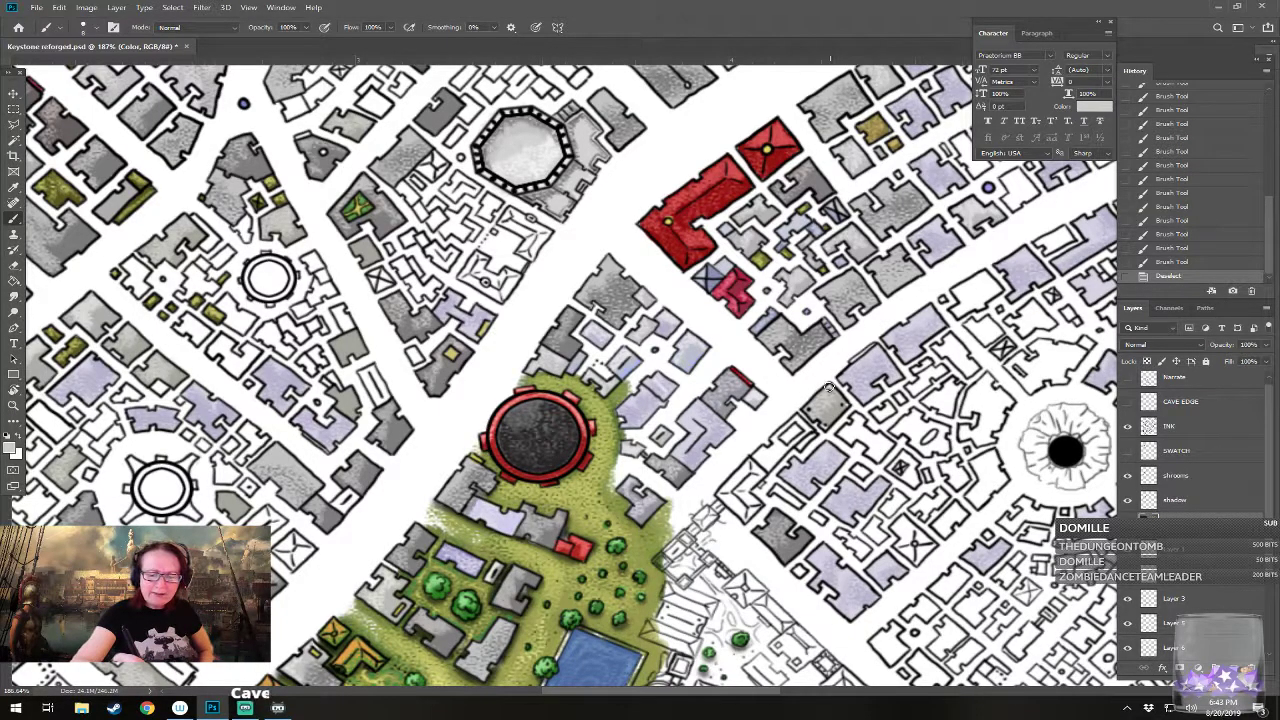
click(846, 405)
click(826, 426)
click(846, 405)
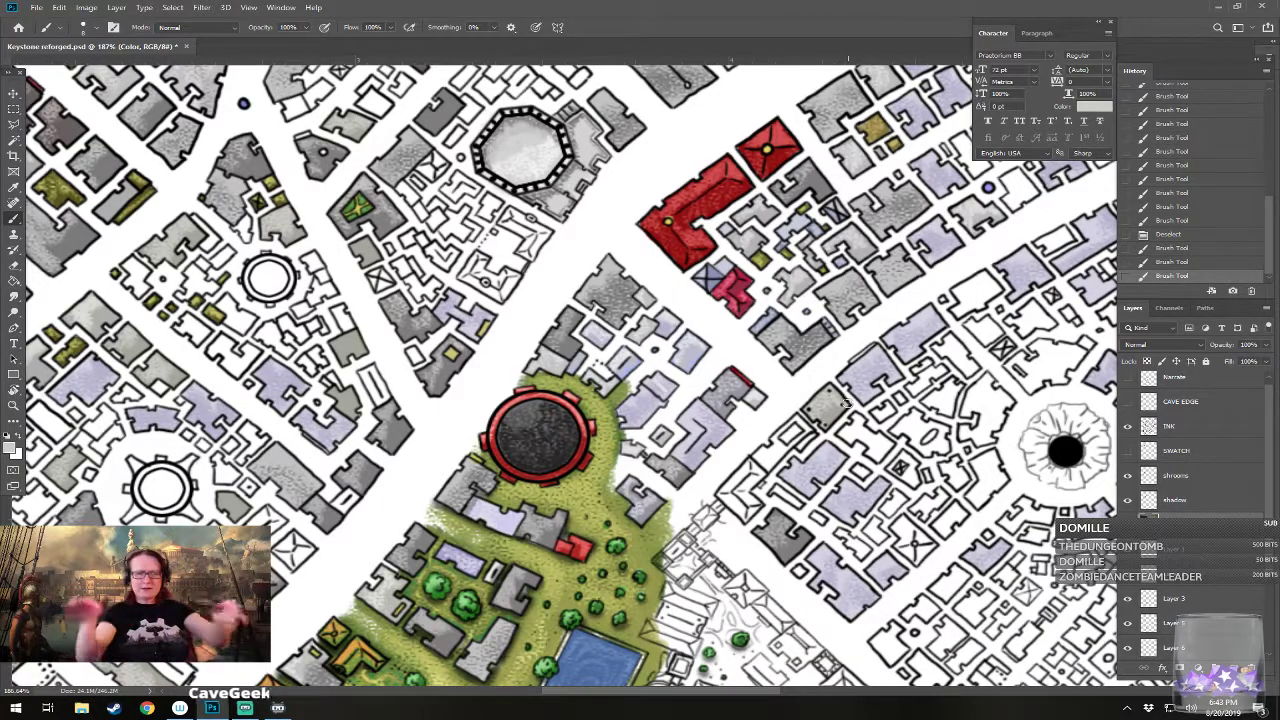
drag(846, 403, 996, 391)
drag(484, 488, 662, 518)
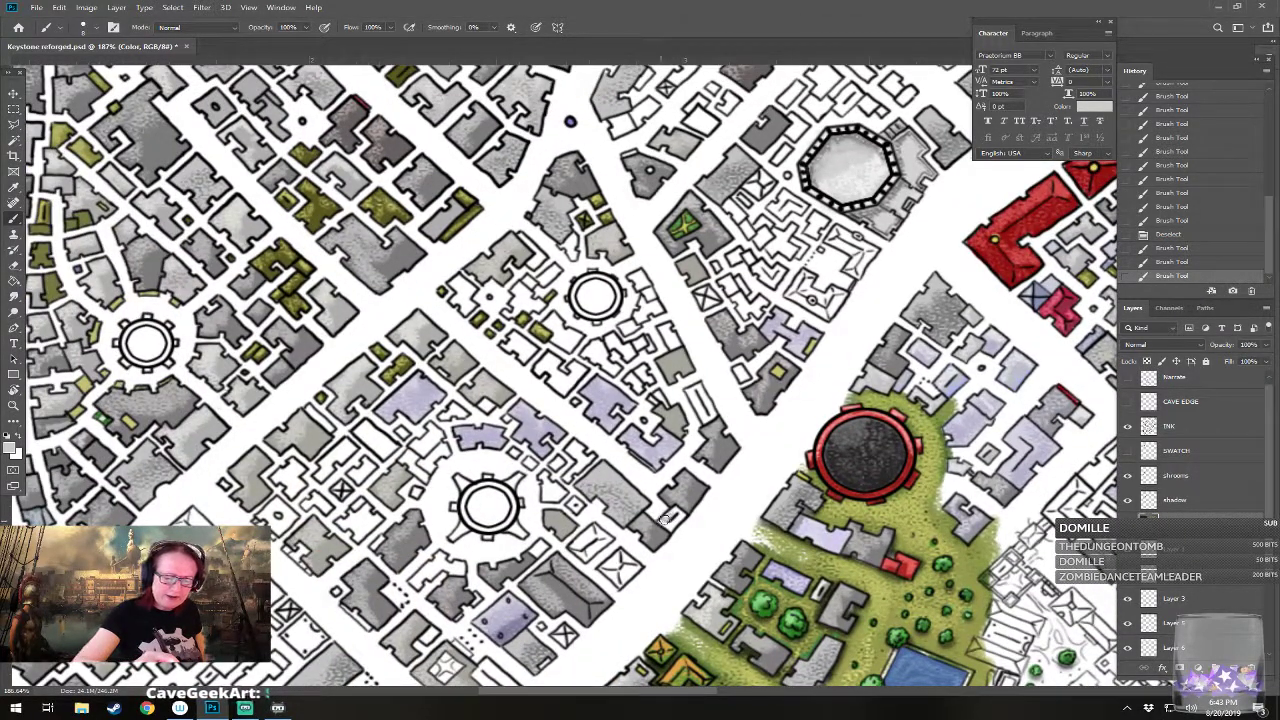
drag(672, 524, 683, 510)
Step: Choose a medium grey and brush it over the small uncoloured buildings just north-east of the teal-roofed building by the wall
click(12, 450)
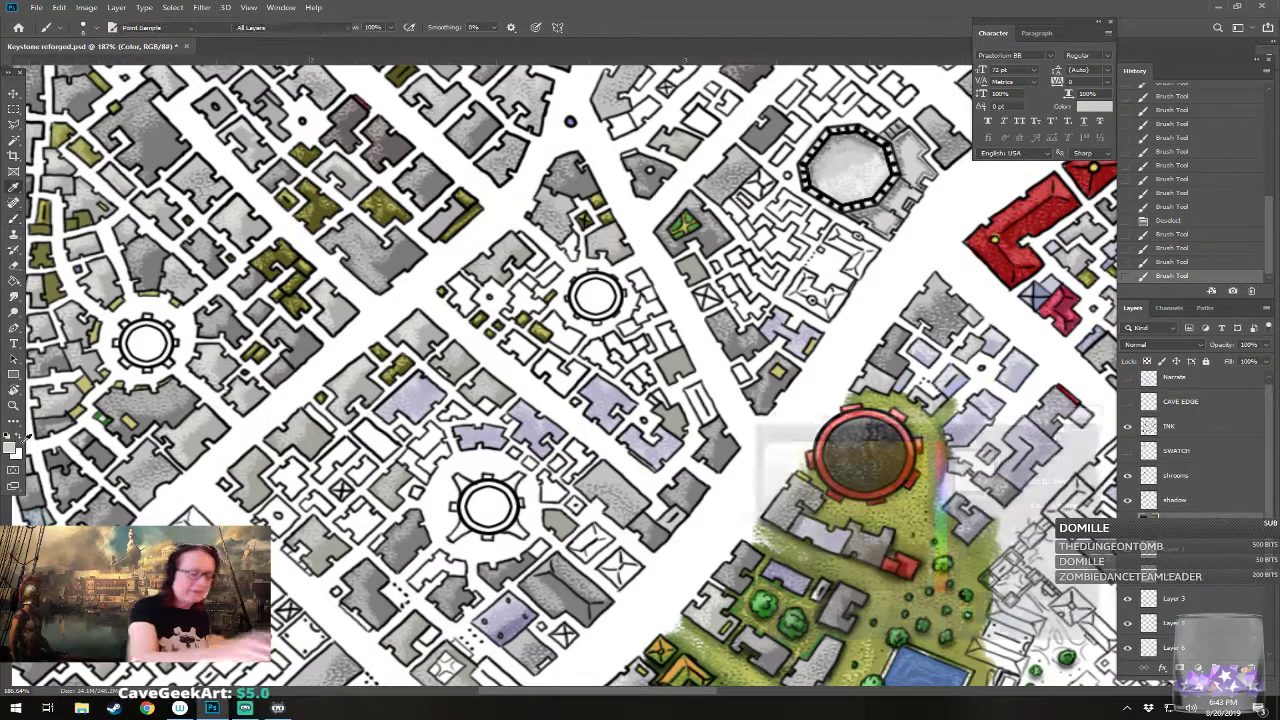
click(1060, 435)
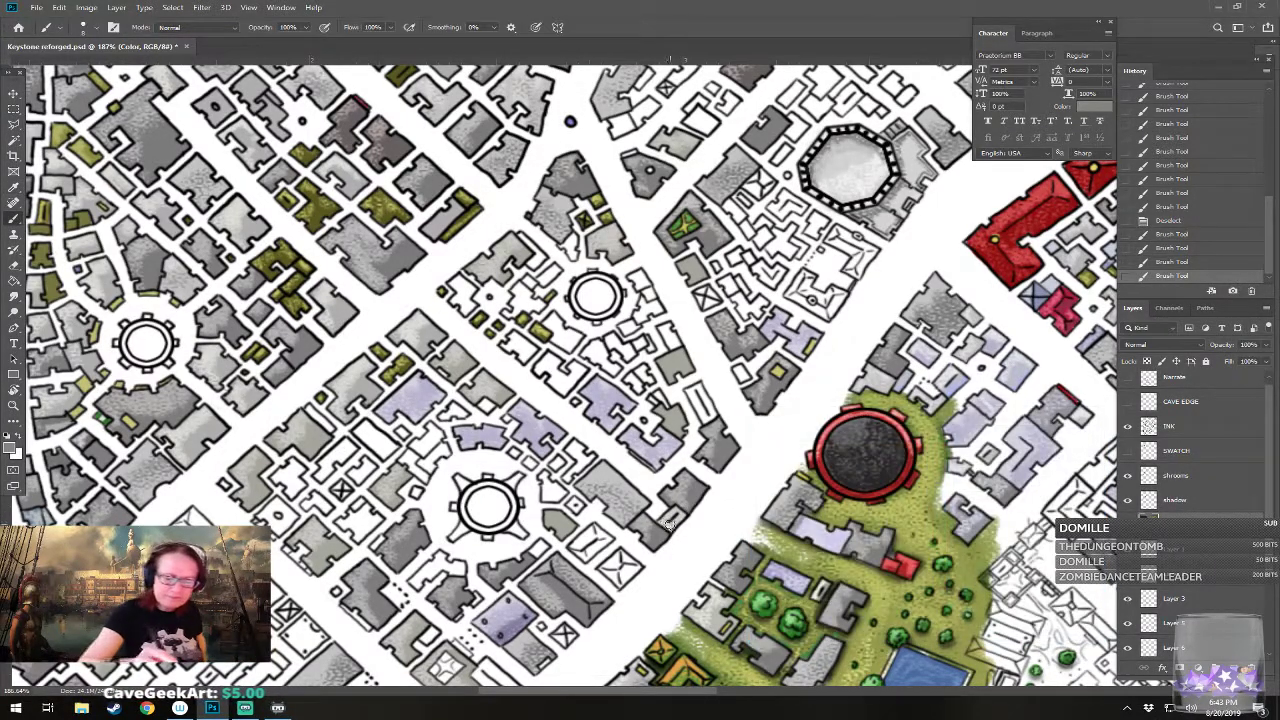
drag(673, 527, 773, 446)
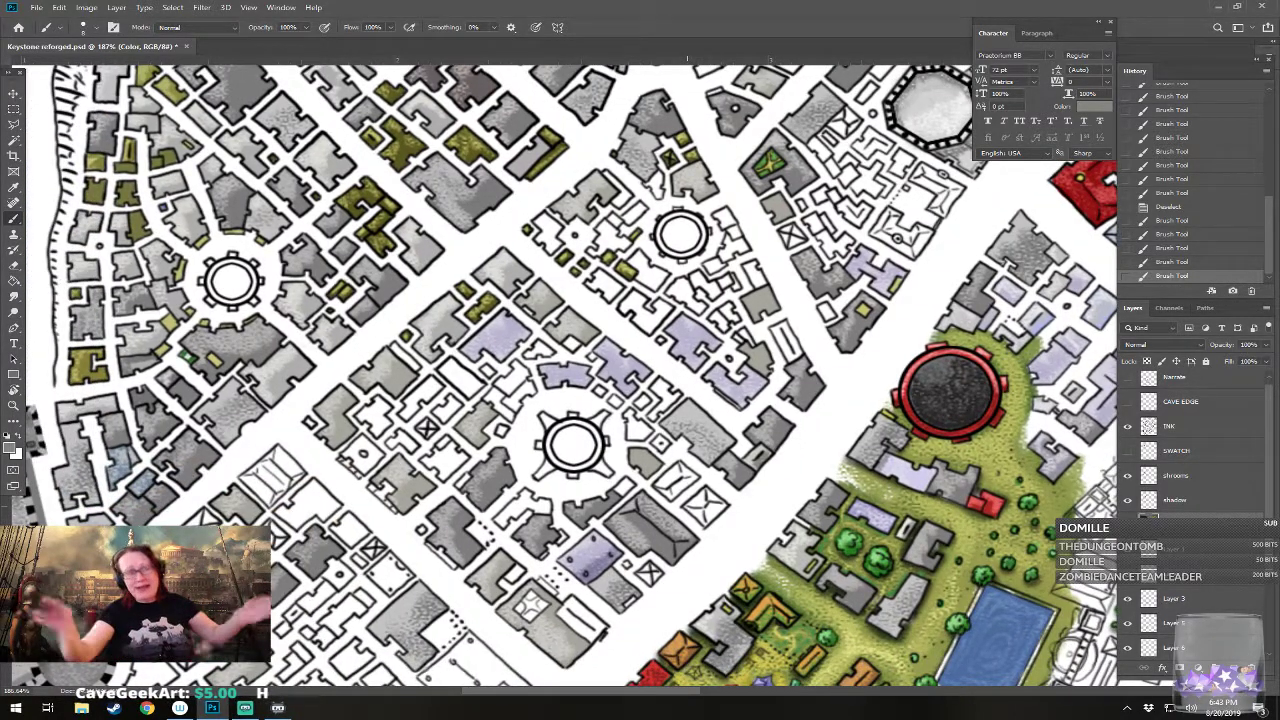
scroll(571, 375, down, 2)
drag(520, 450, 727, 225)
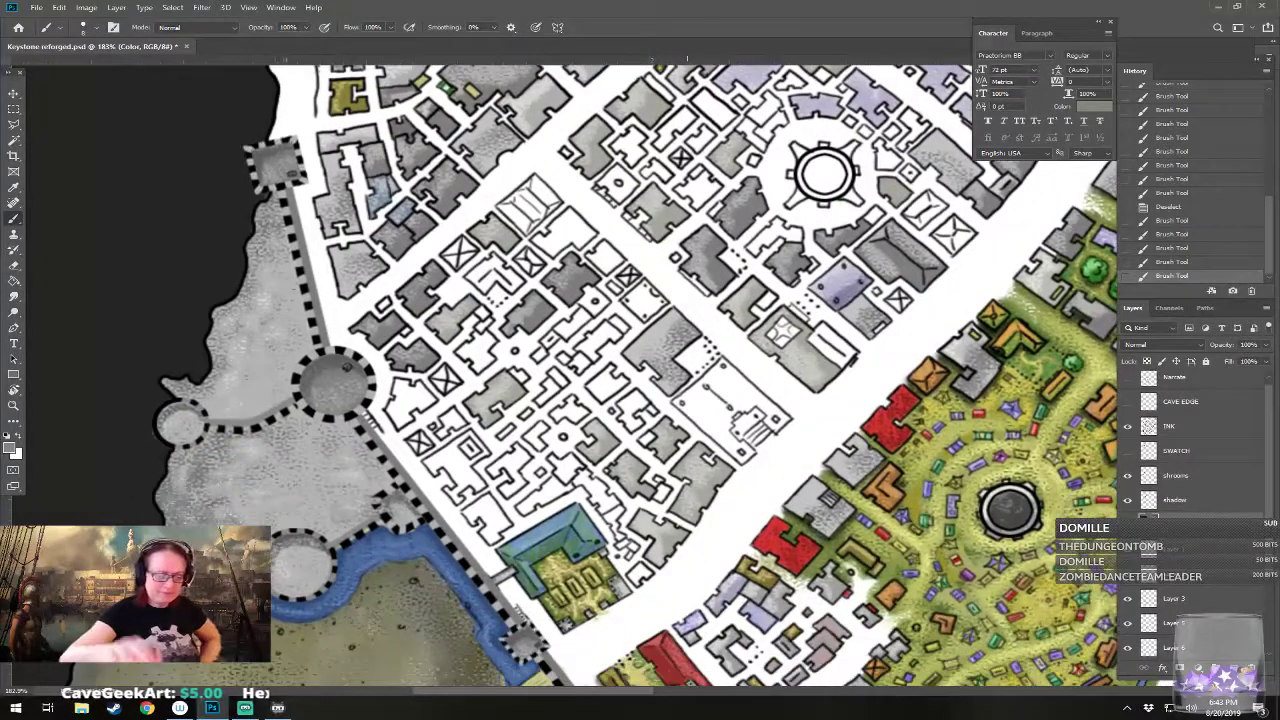
click(626, 544)
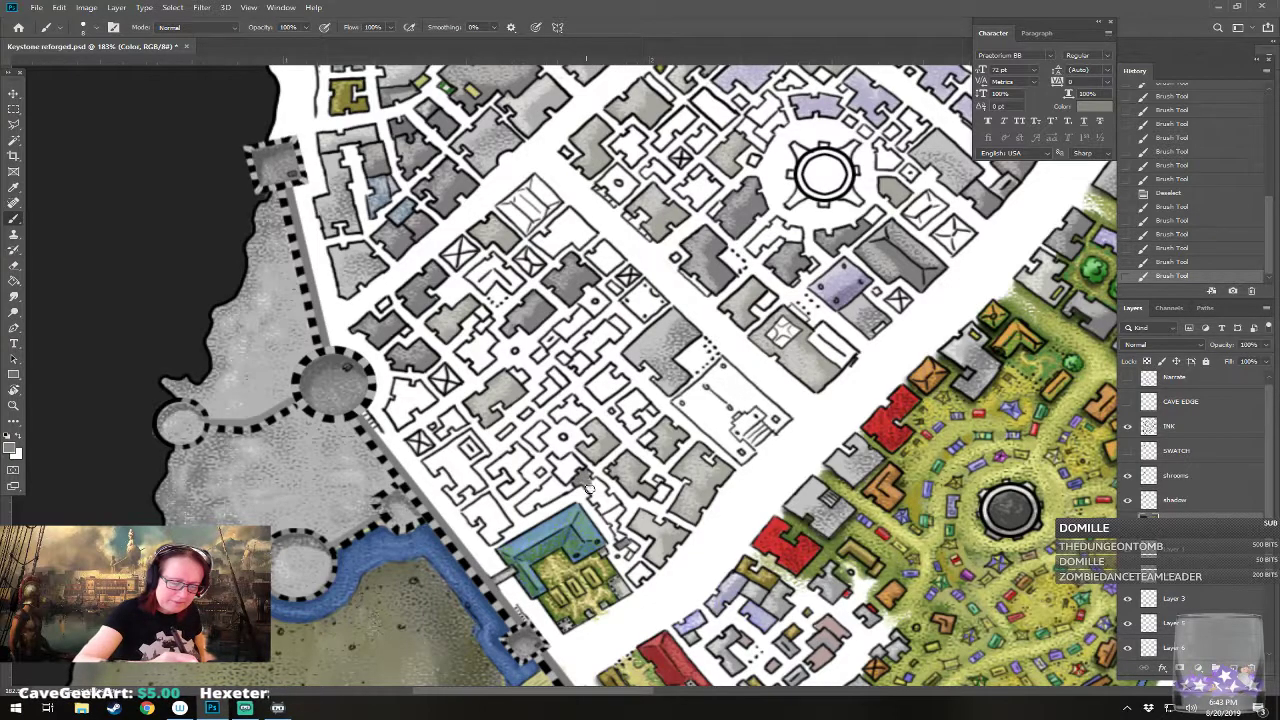
click(586, 474)
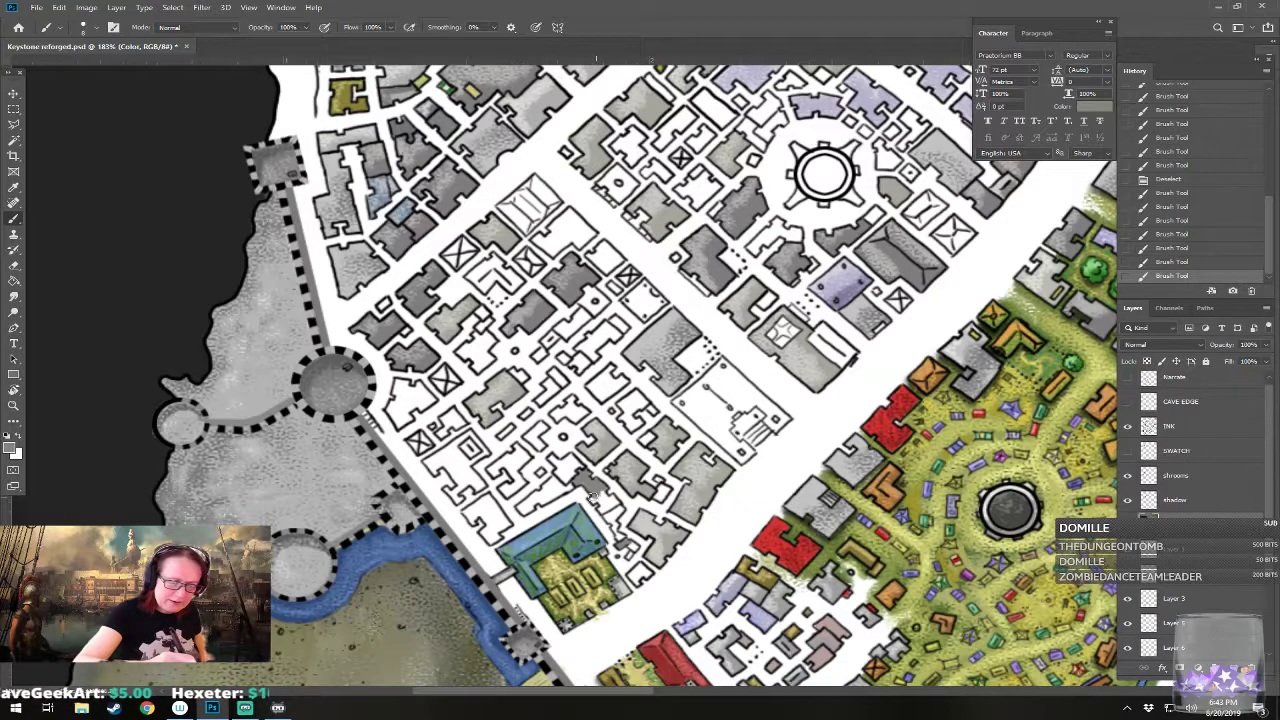
drag(586, 474, 608, 500)
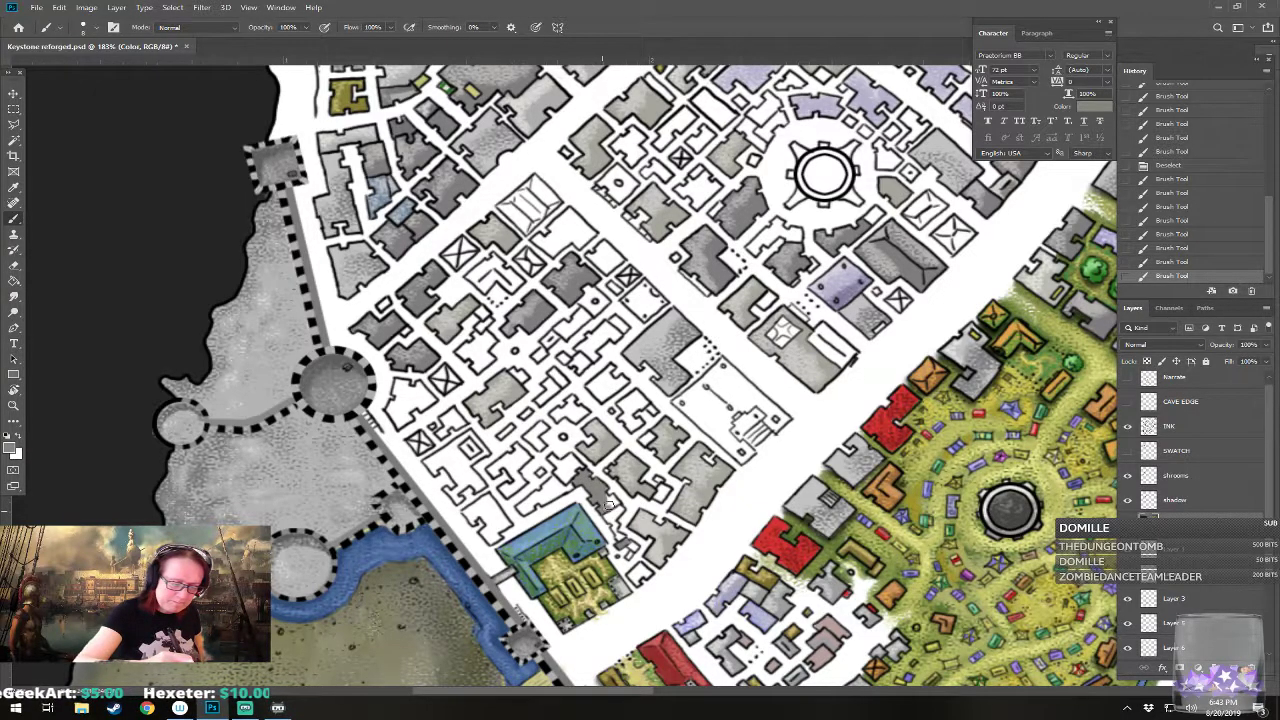
click(615, 496)
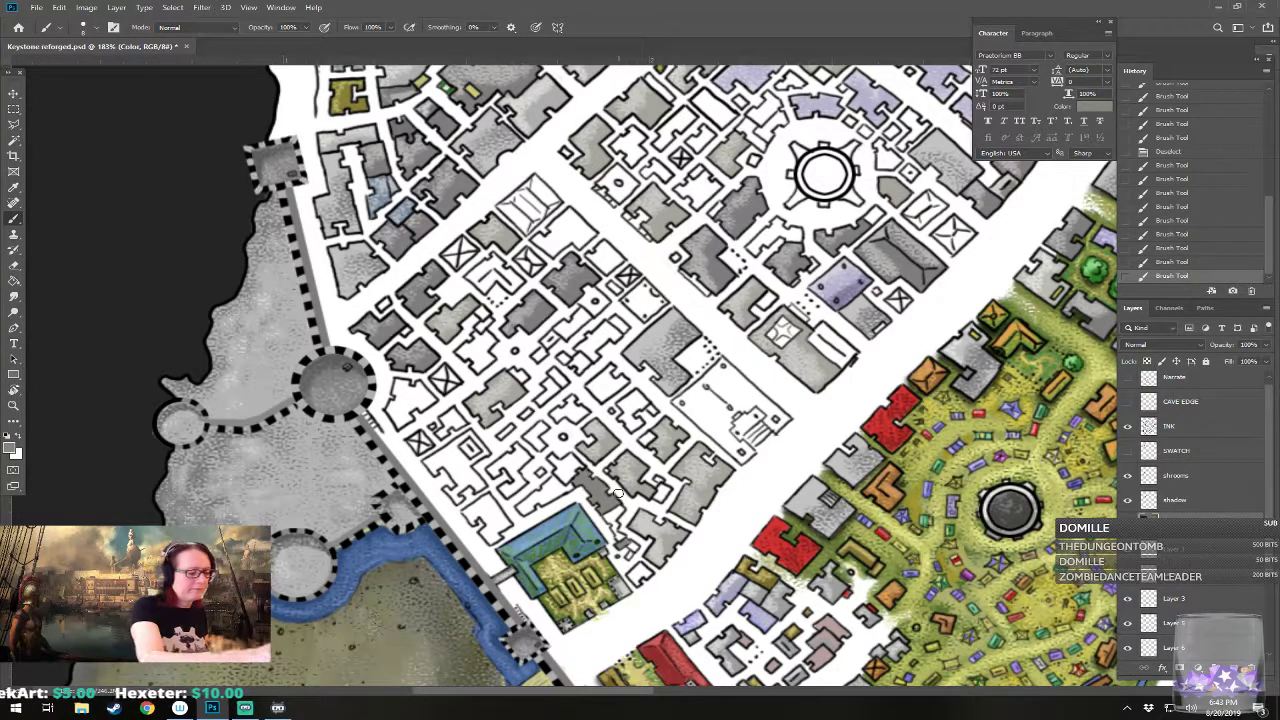
Step: Choose the very light grey #ececea and brush highlights on the grey buildings beside the teal-roofed building
click(13, 450)
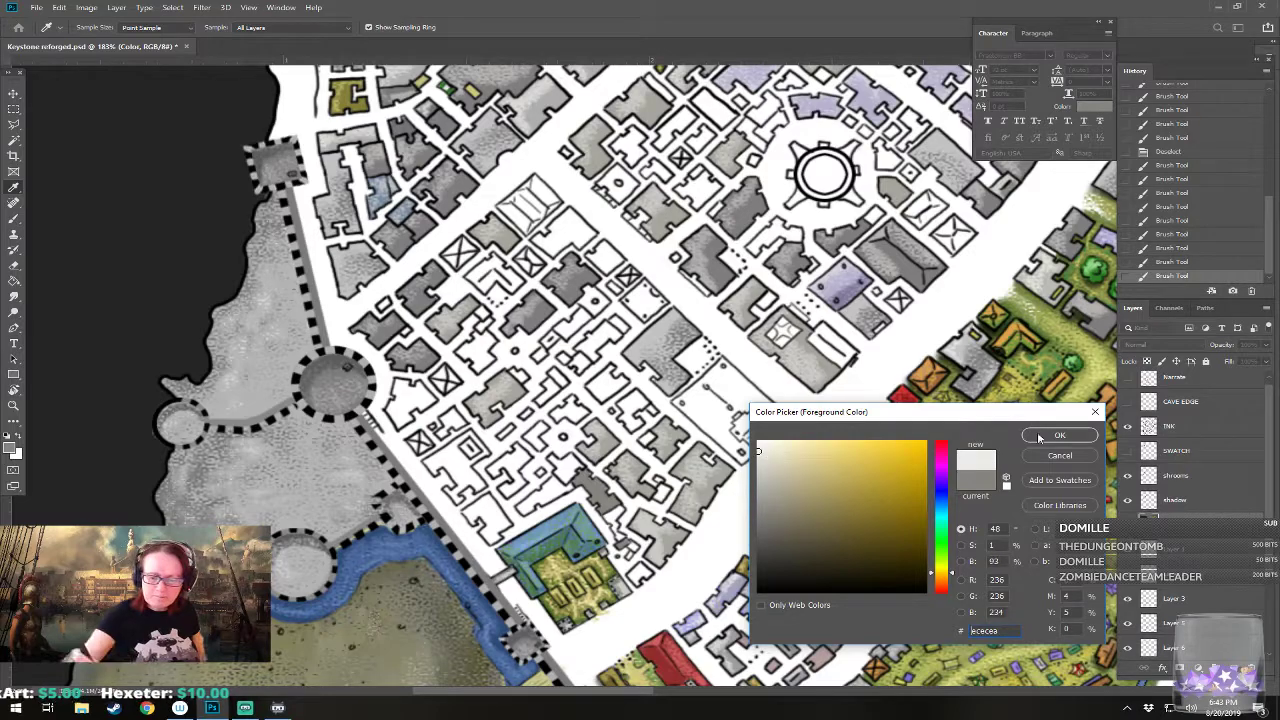
click(1060, 435)
mouse_move(585, 480)
mouse_down()
mouse_move(620, 504)
mouse_move(564, 508)
mouse_up()
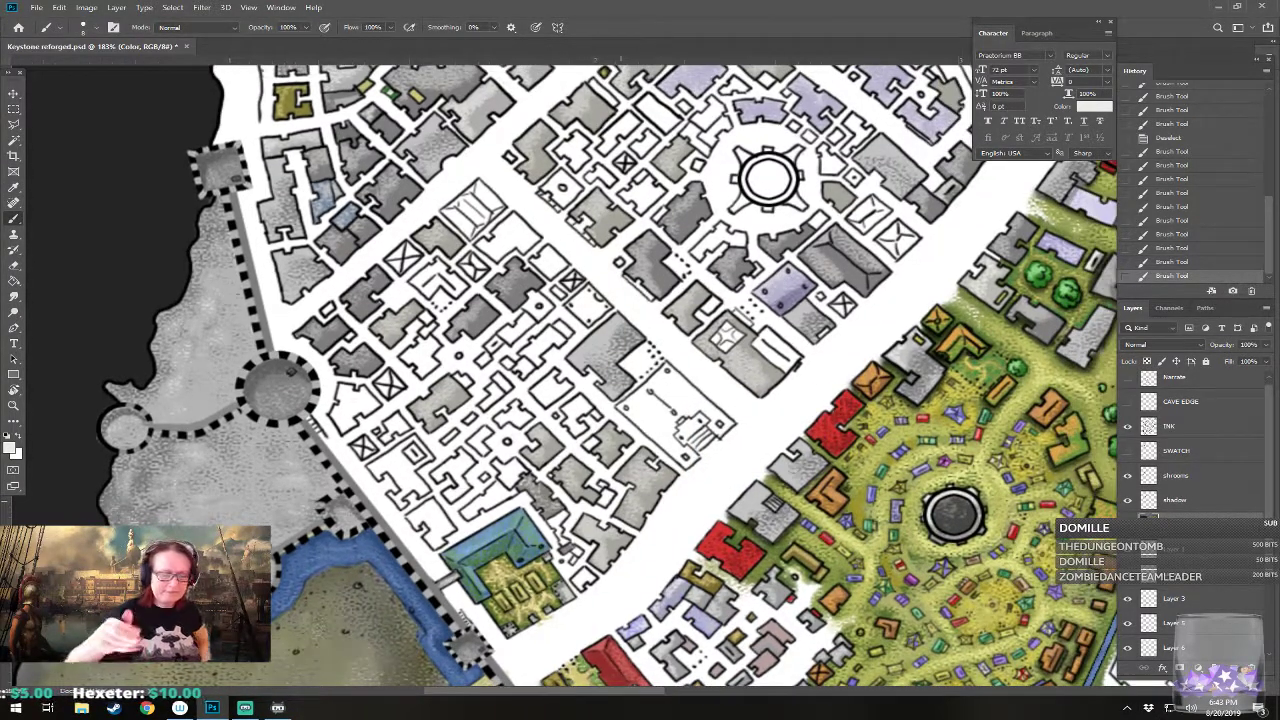
Step: Choose a dark olive-brown and paint several small buildings east of the teal-roofed building
click(13, 450)
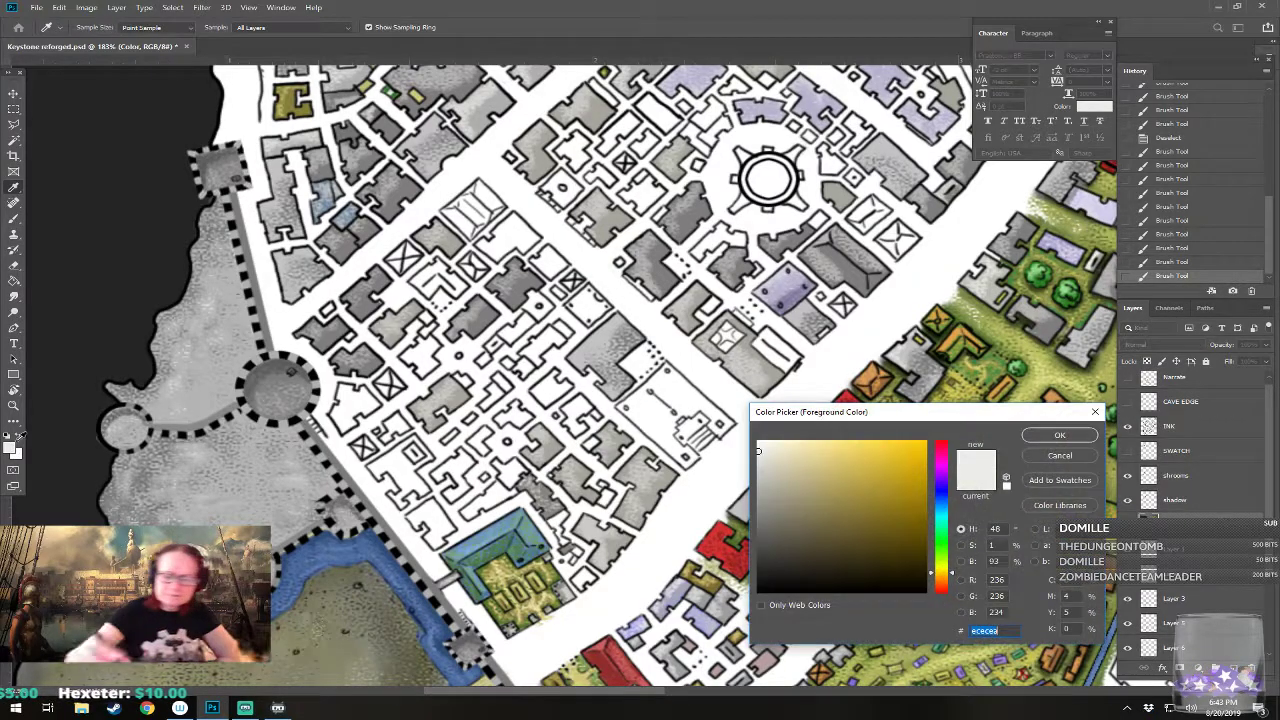
click(855, 505)
click(1060, 435)
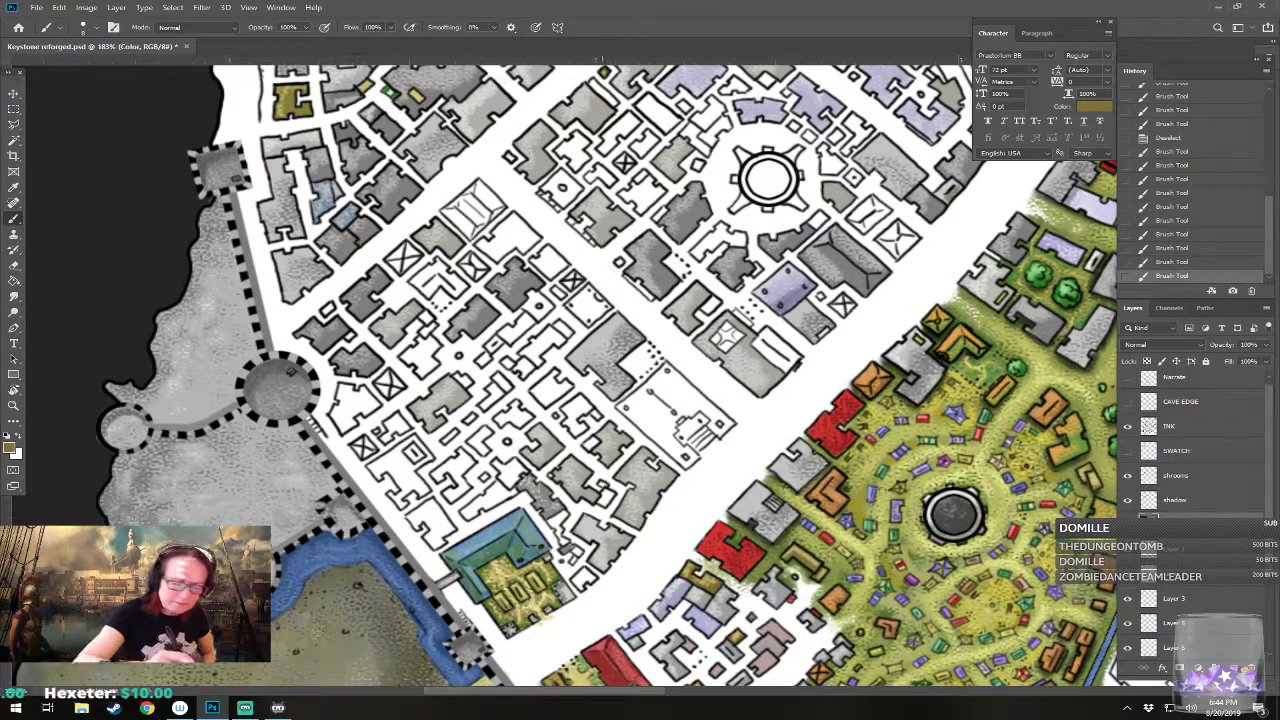
drag(602, 485, 606, 495)
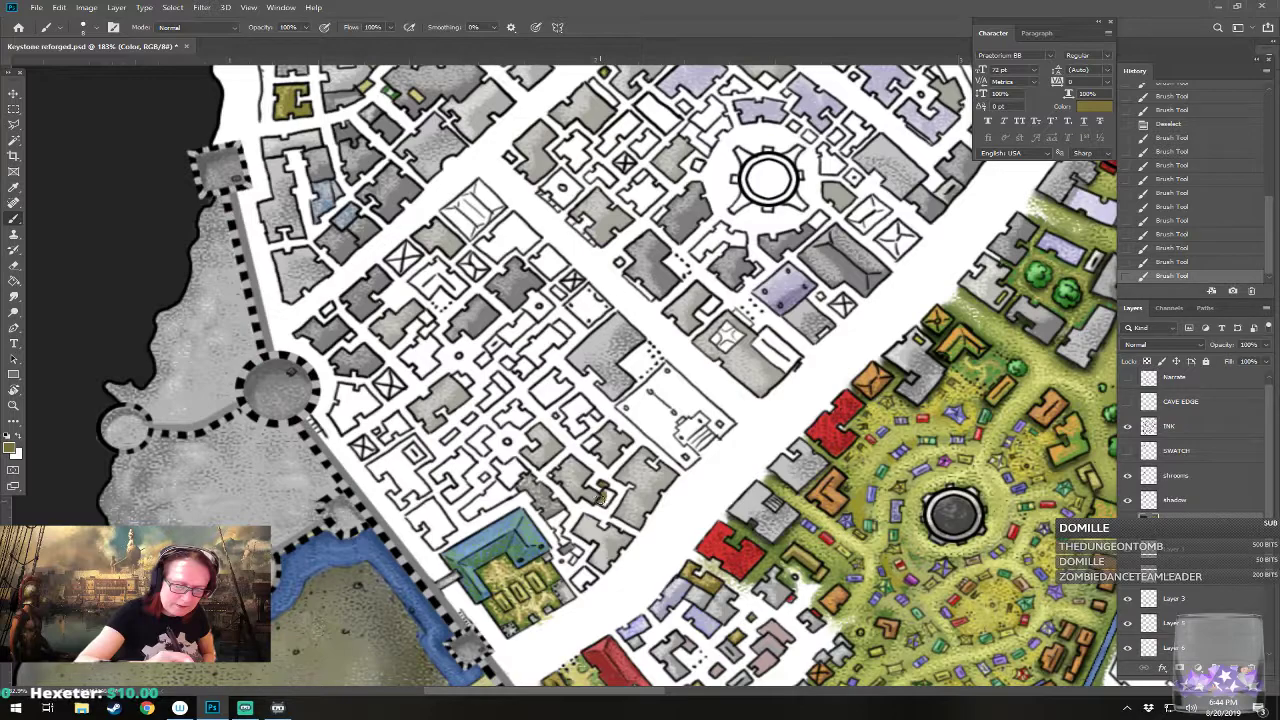
mouse_move(604, 484)
mouse_down()
mouse_move(550, 476)
mouse_move(590, 490)
mouse_up()
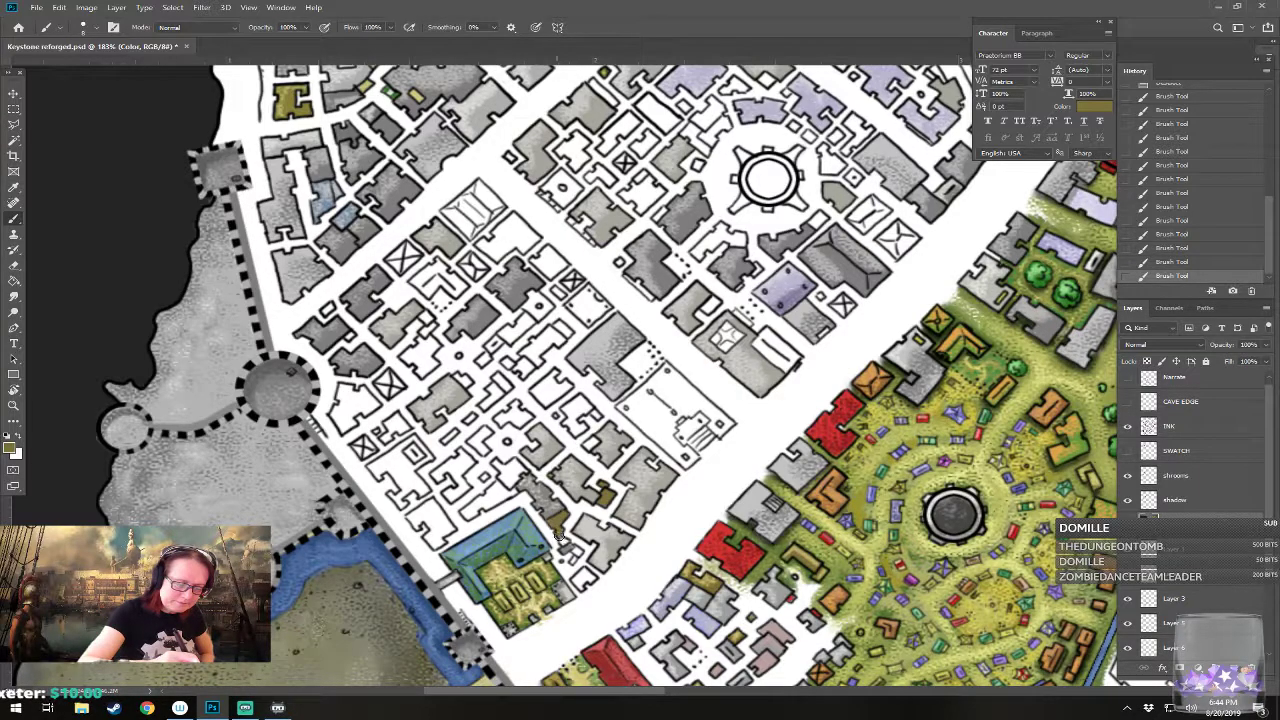
click(578, 550)
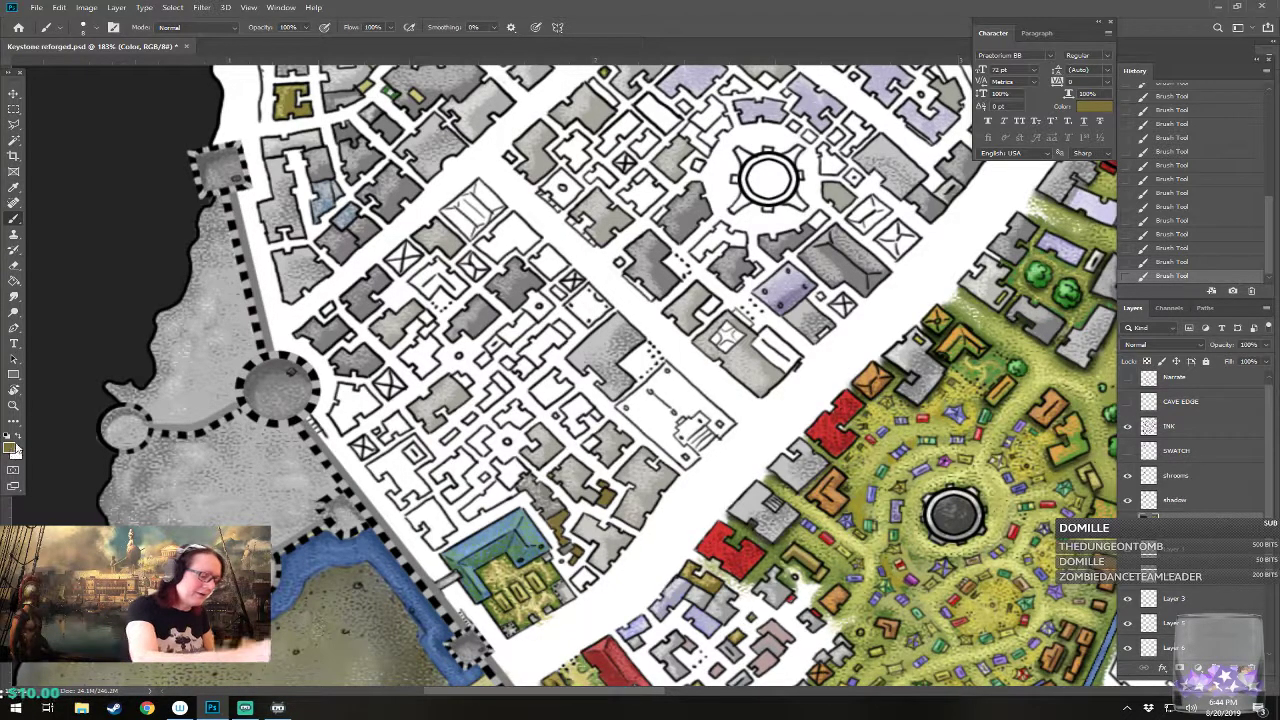
Step: Choose the tan #b9aa6f and paint small buildings scattered through the district north of the teal-roofed building
click(11, 448)
click(824, 482)
click(1056, 435)
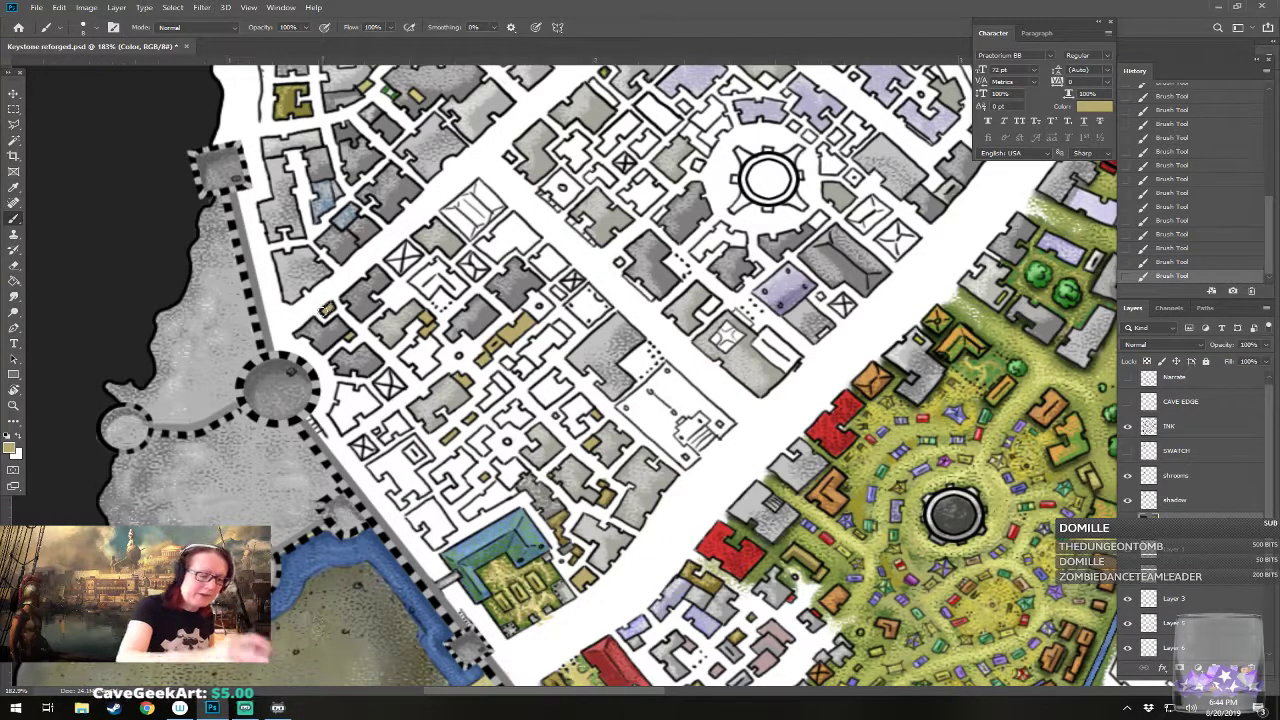
Step: Choose the pale yellow #e0d091, brush highlights on the tan buildings, and save the map
click(10, 449)
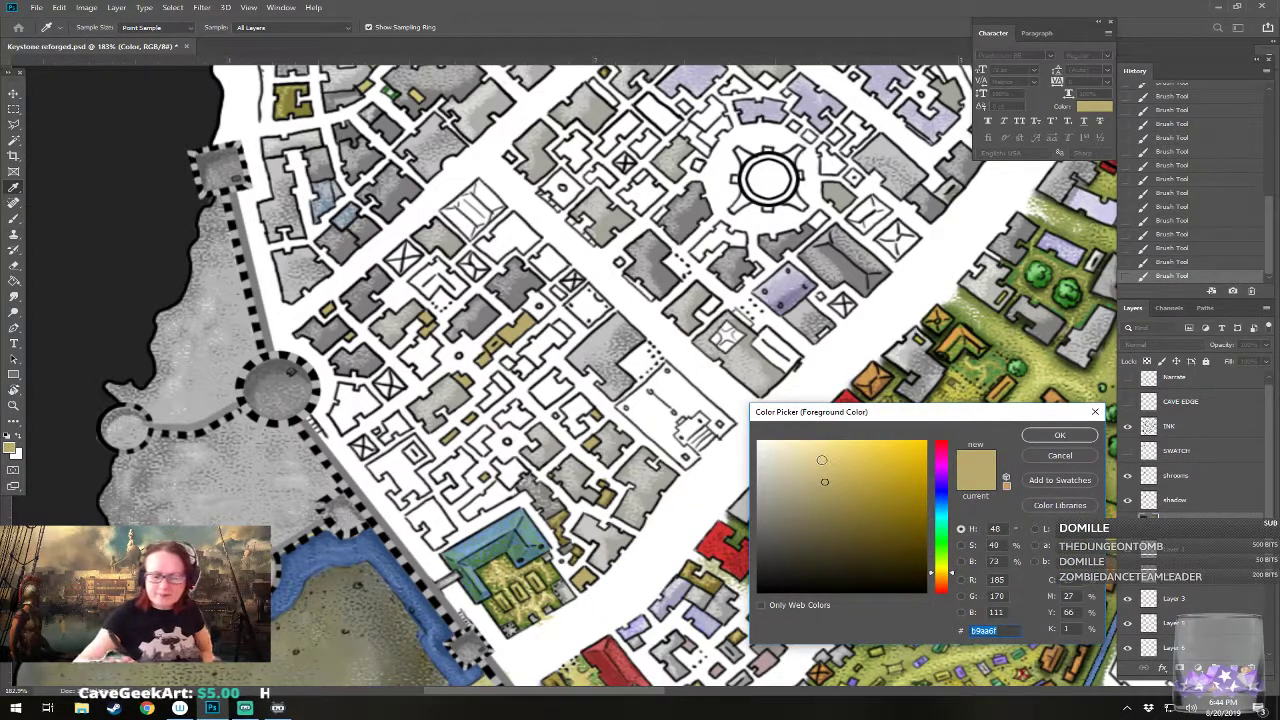
click(1060, 435)
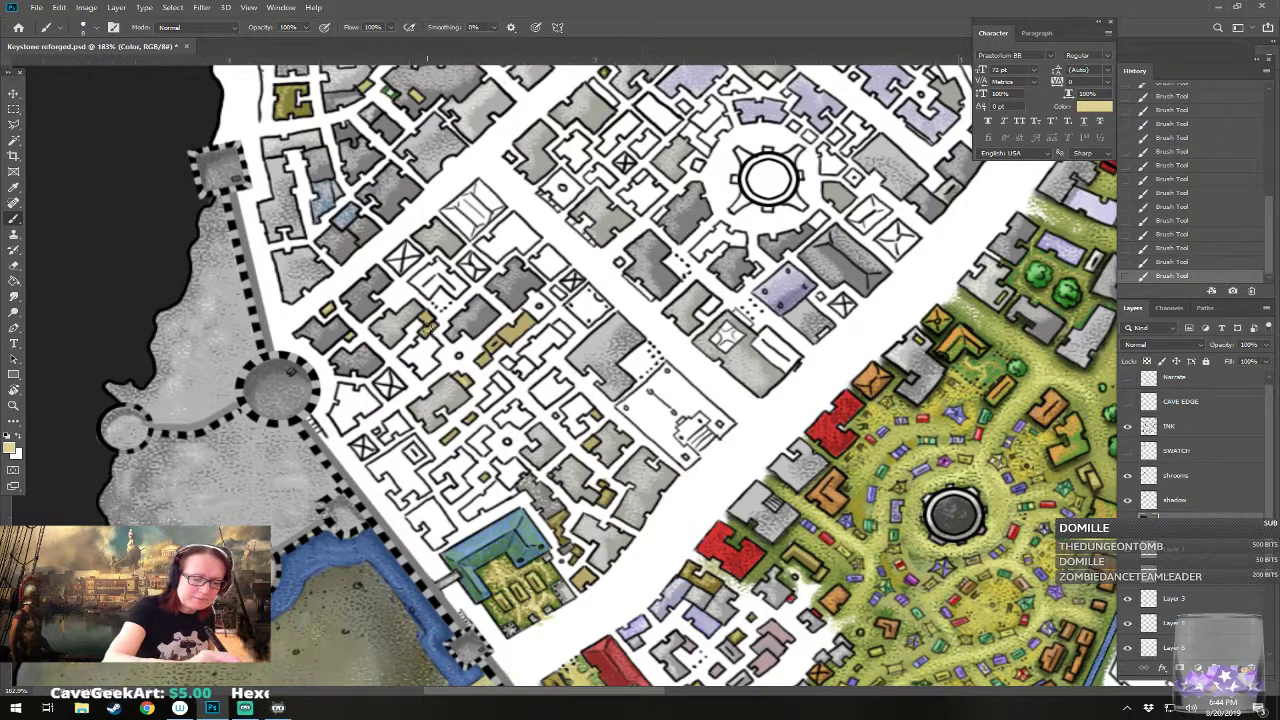
mouse_move(493, 338)
mouse_down()
mouse_move(488, 352)
mouse_move(522, 325)
mouse_move(530, 352)
mouse_up()
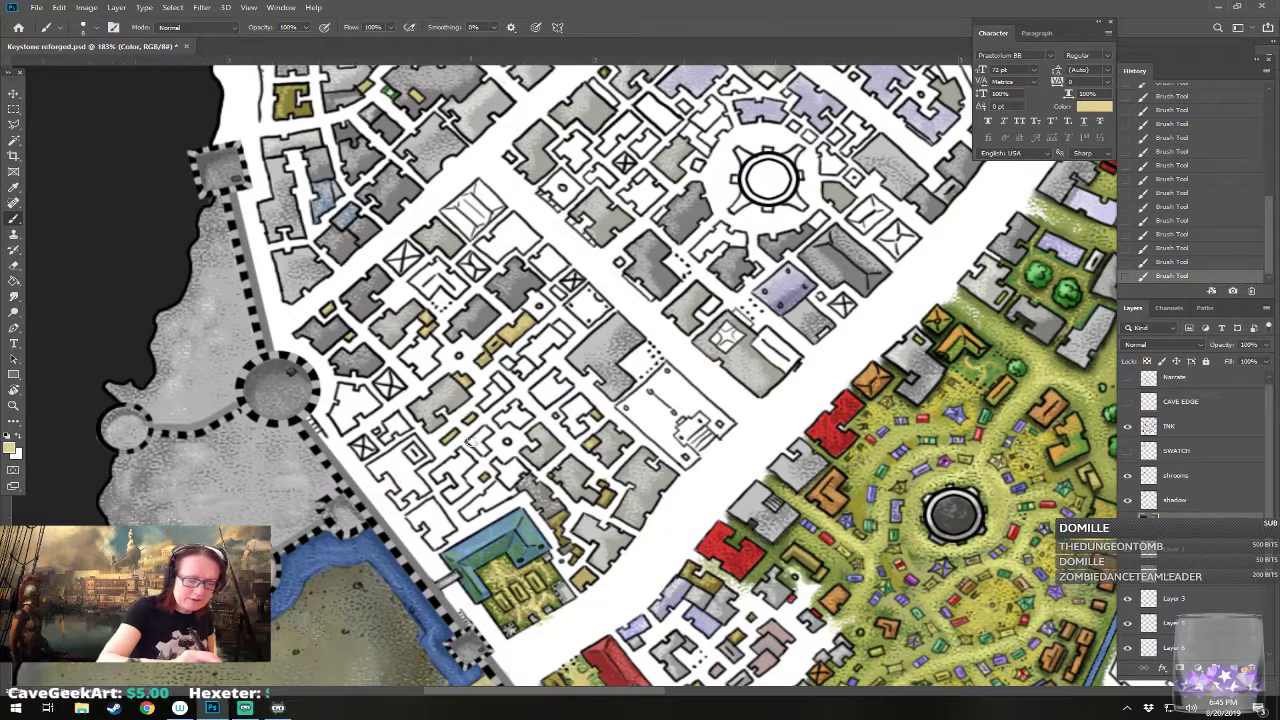
scroll(487, 477, down, 5)
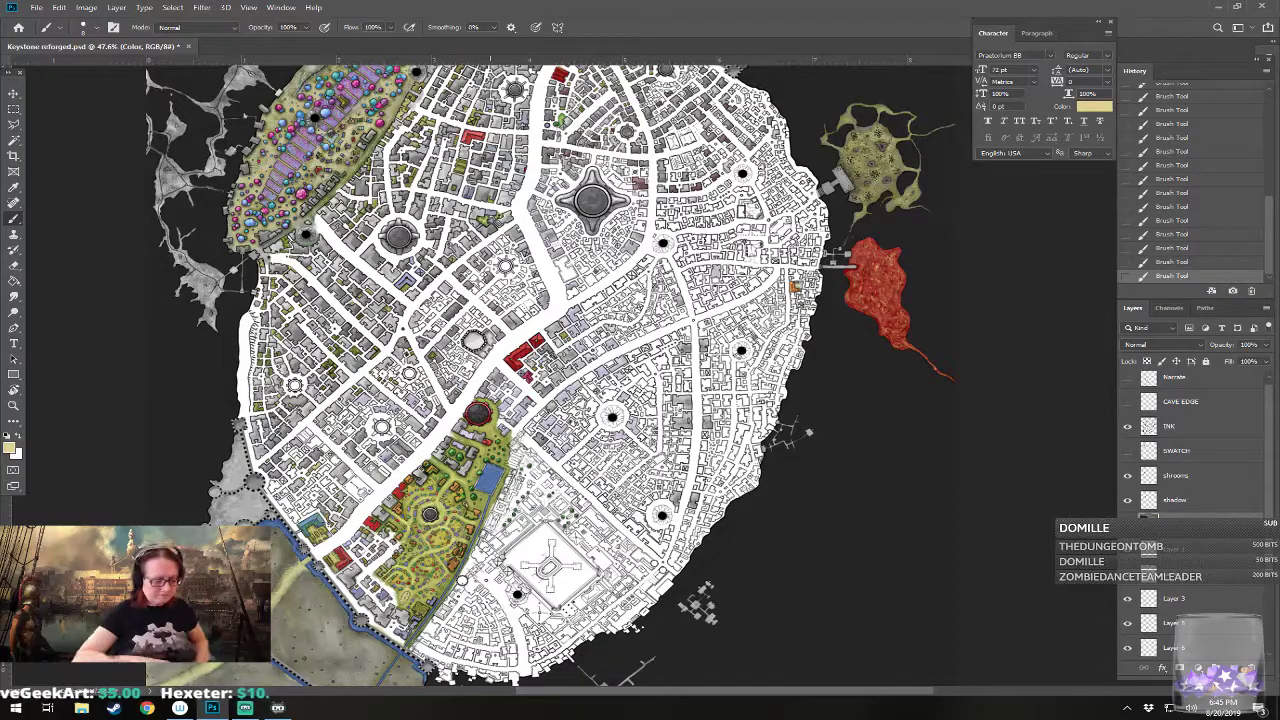
key(ctrl+s)
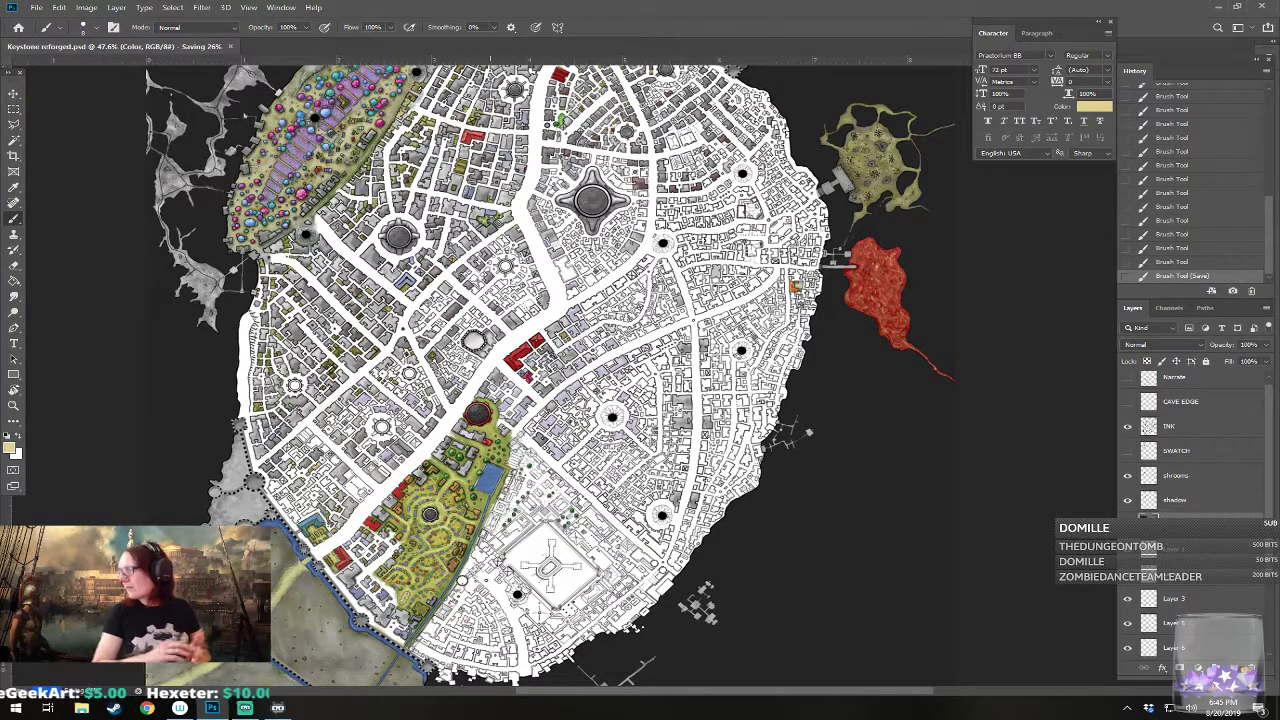
Step: Paint the large uncoloured compound with the stepped building, beside the main avenue, in flat pale yellow #e0d091
scroll(330, 515, up, 5)
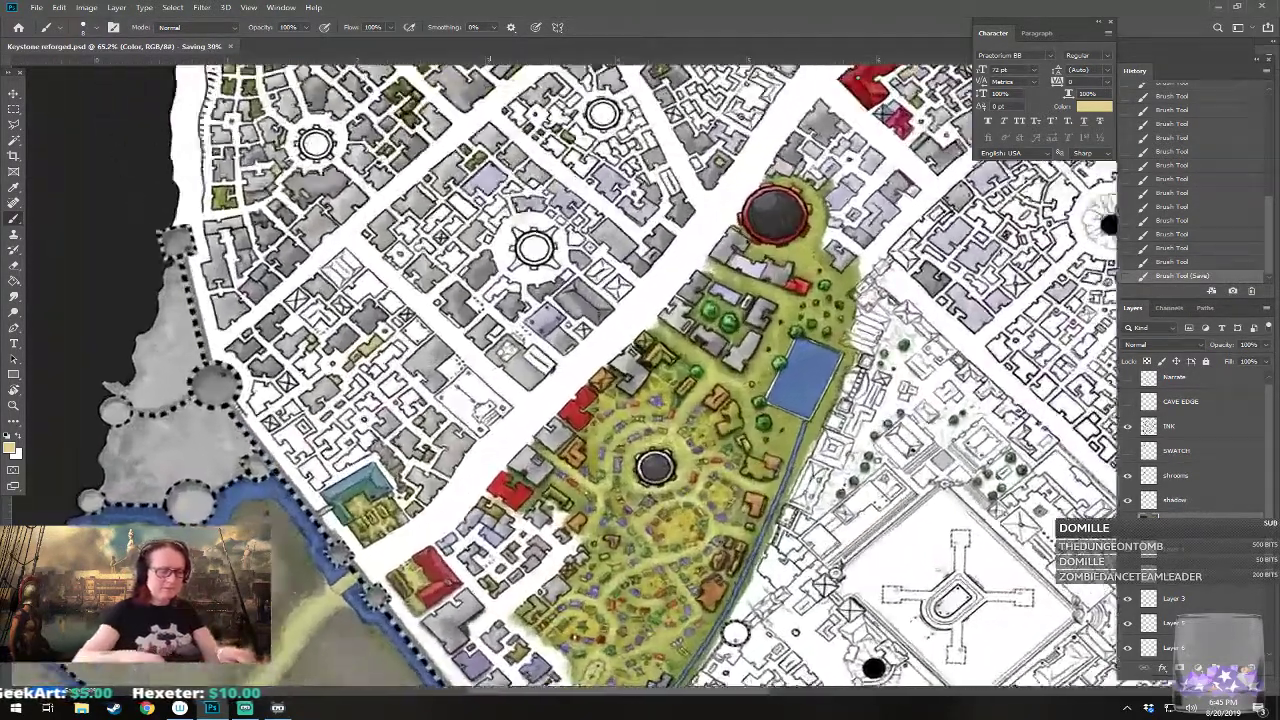
scroll(708, 108, up, 3)
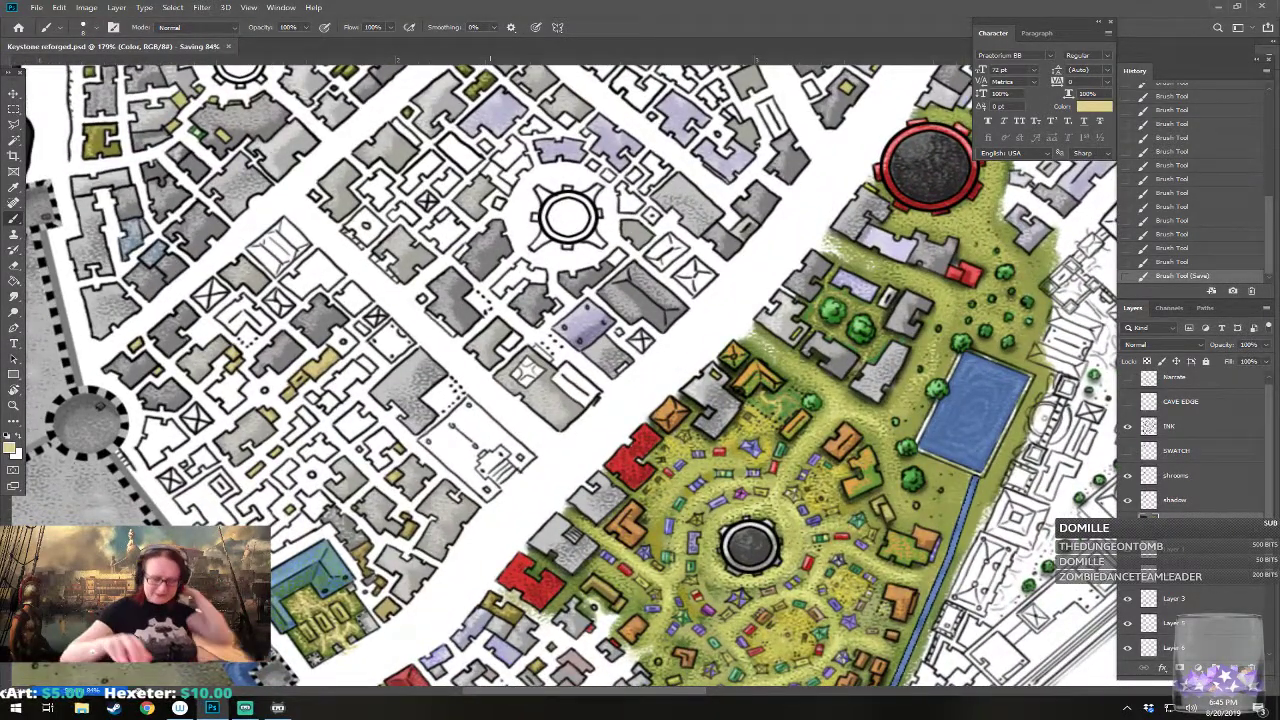
drag(708, 108, 744, 128)
scroll(328, 500, up, 2)
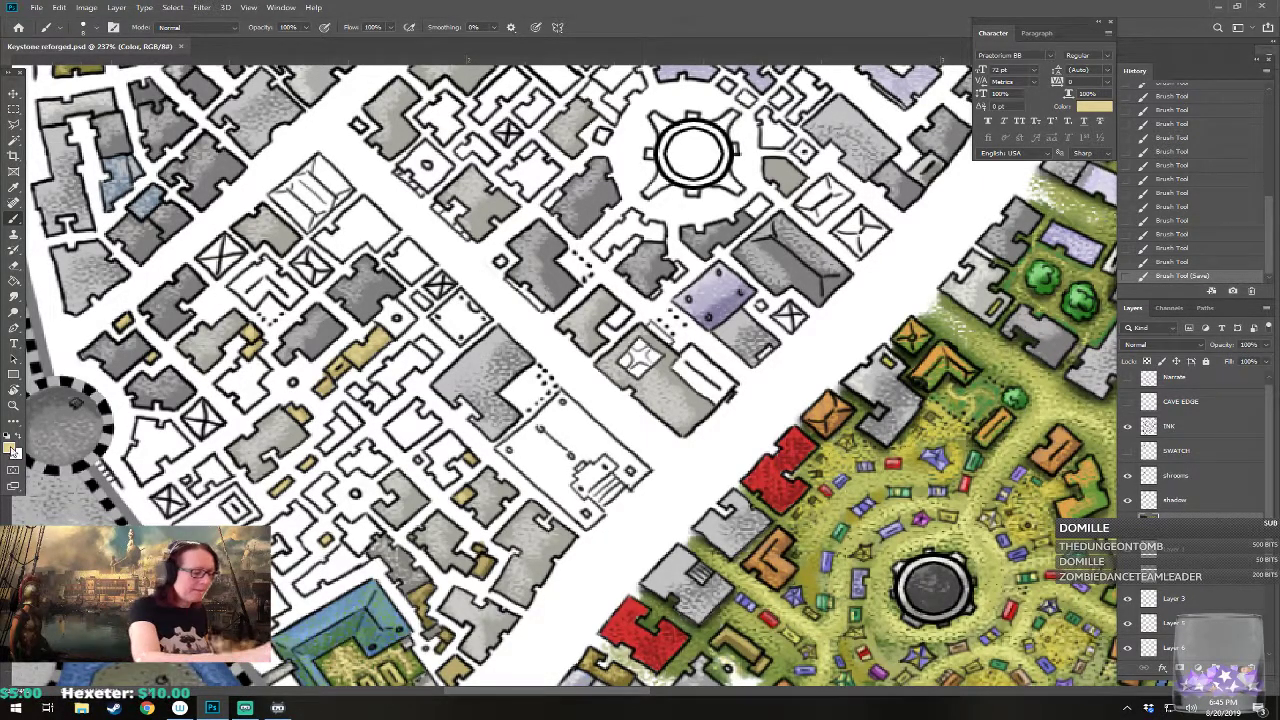
click(11, 449)
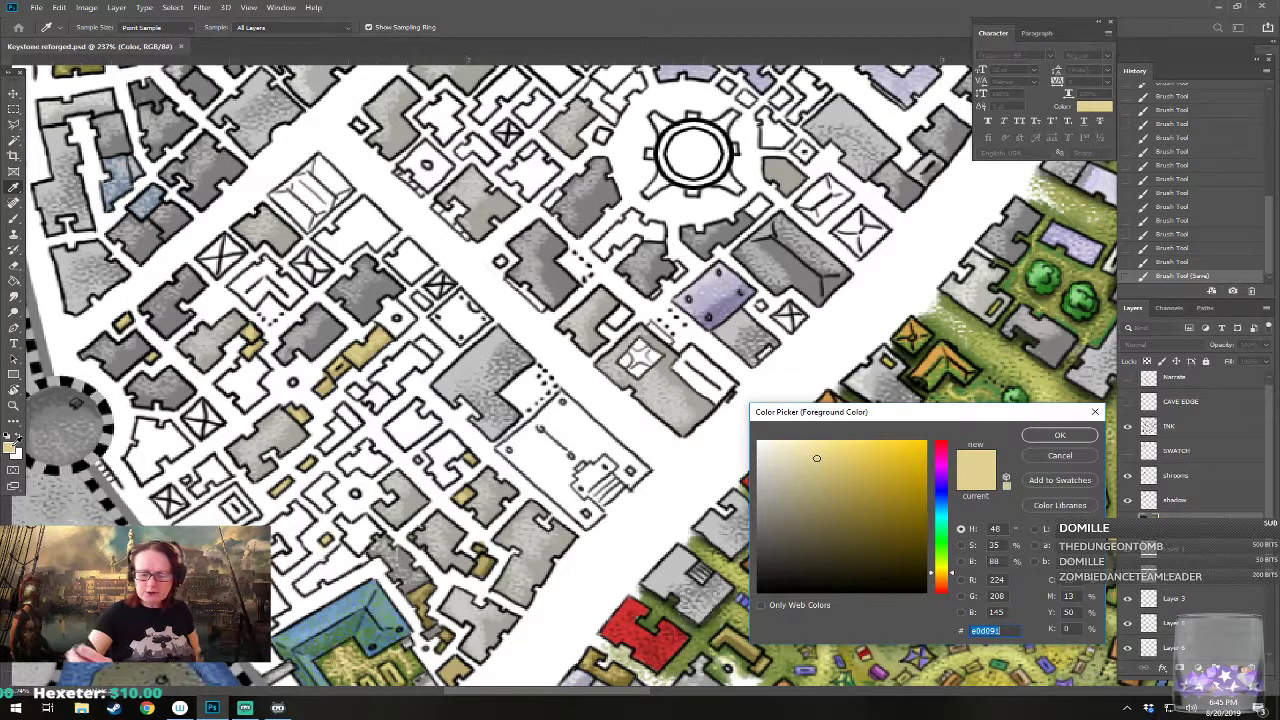
click(1040, 437)
mouse_move(560, 472)
mouse_down()
mouse_move(531, 427)
mouse_move(506, 446)
mouse_move(535, 474)
mouse_move(514, 444)
mouse_move(536, 447)
mouse_move(535, 432)
mouse_move(503, 450)
mouse_move(564, 487)
mouse_move(545, 445)
mouse_move(568, 468)
mouse_move(575, 456)
mouse_move(556, 483)
mouse_move(589, 519)
mouse_move(591, 488)
mouse_move(573, 494)
mouse_move(585, 462)
mouse_move(596, 501)
mouse_move(625, 476)
mouse_move(596, 503)
mouse_move(642, 470)
mouse_up()
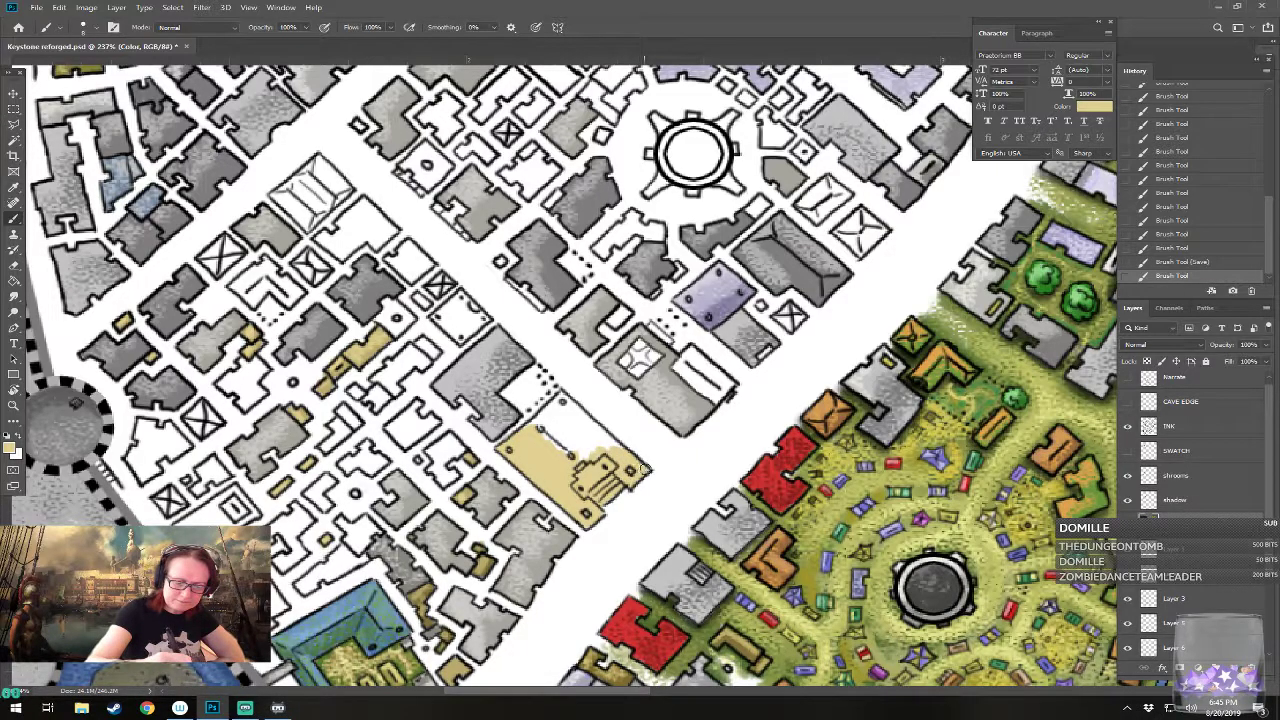
mouse_move(536, 434)
mouse_down()
mouse_move(577, 455)
mouse_move(560, 430)
mouse_move(593, 449)
mouse_move(571, 407)
mouse_move(602, 440)
mouse_move(585, 422)
mouse_move(595, 437)
mouse_move(569, 455)
mouse_move(532, 433)
mouse_move(556, 401)
mouse_up()
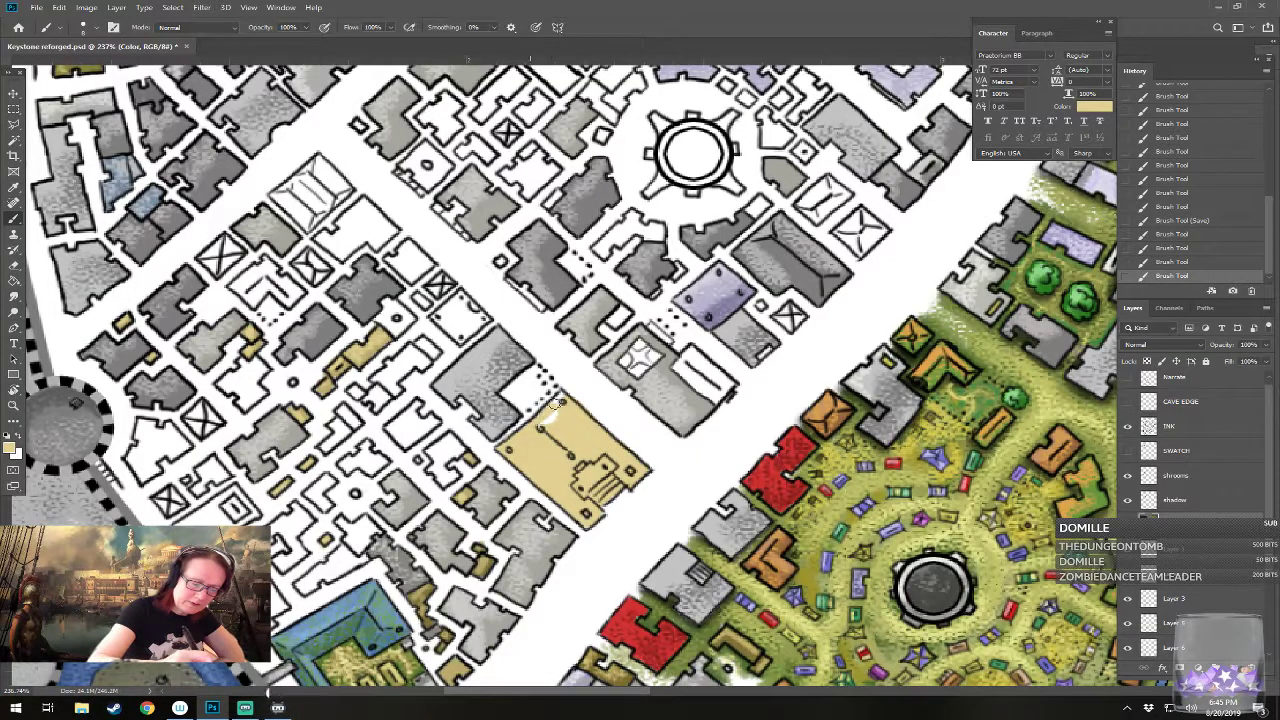
click(563, 440)
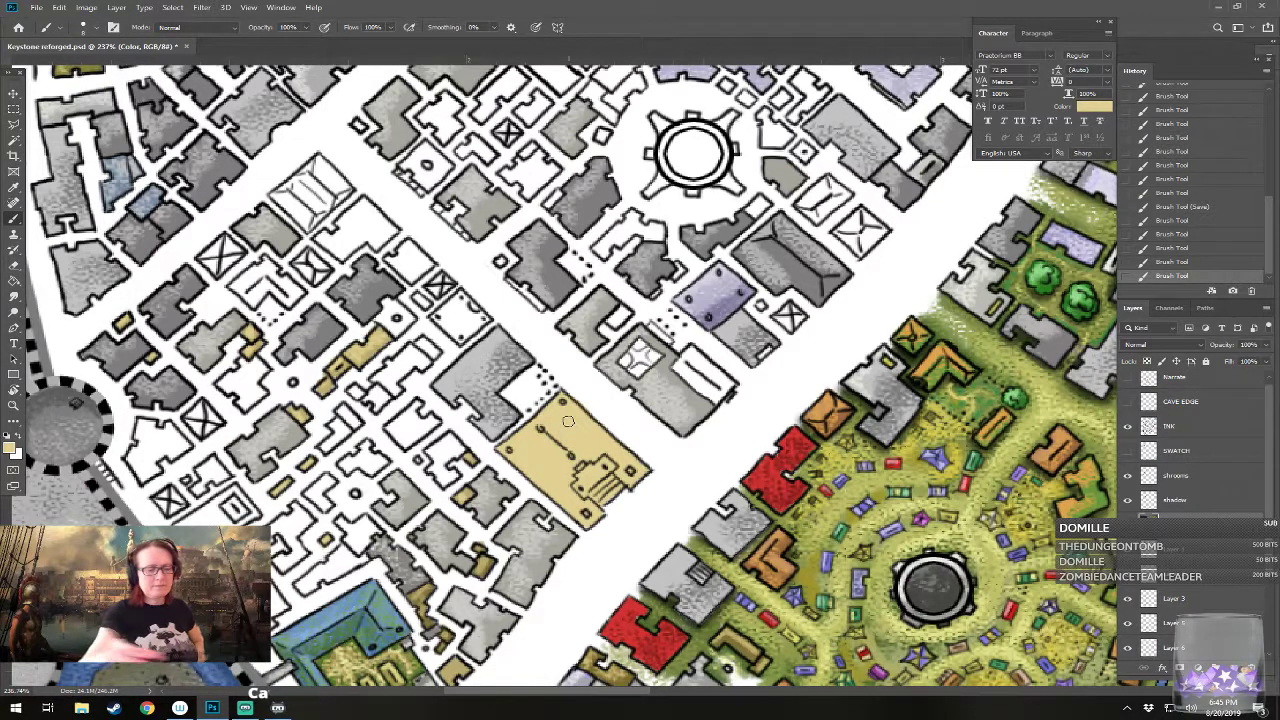
Step: Choose a darker ochre and brush textured shading over the pale yellow compound and its stepped building
click(11, 448)
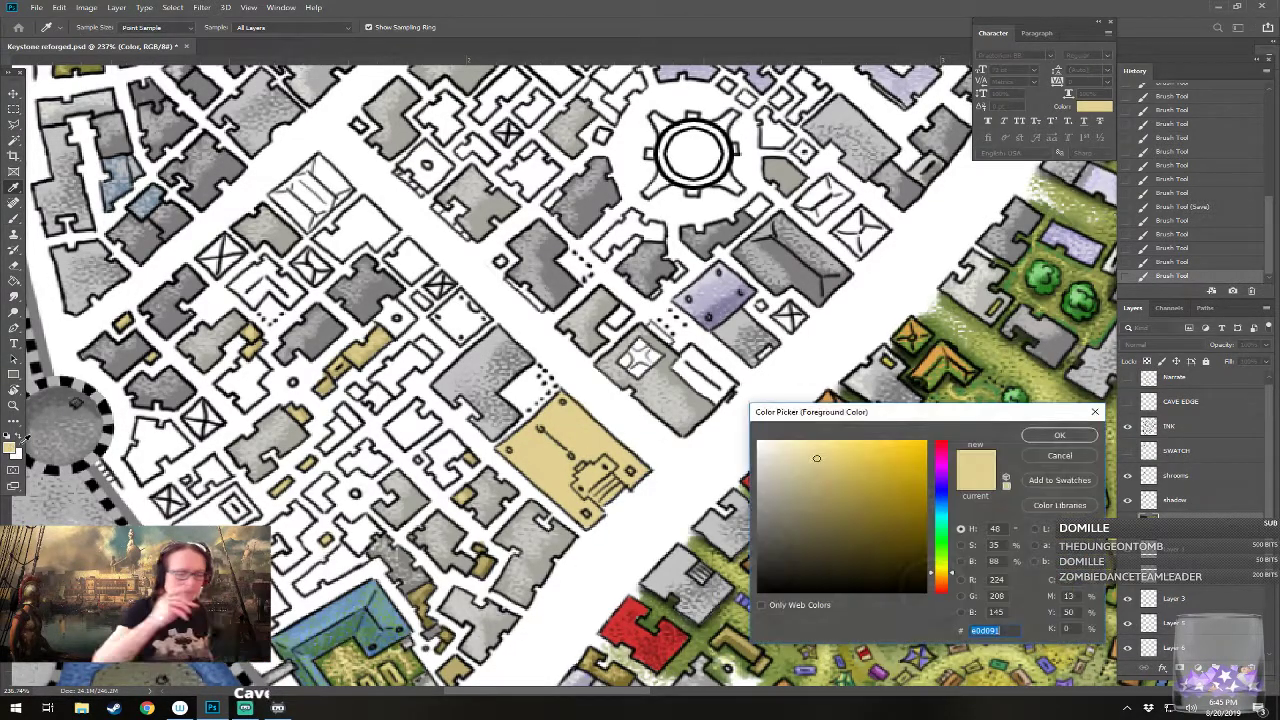
click(1040, 437)
mouse_move(505, 447)
mouse_down()
mouse_move(512, 456)
mouse_move(530, 425)
mouse_move(542, 460)
mouse_move(558, 478)
mouse_move(566, 470)
mouse_move(566, 505)
mouse_move(588, 520)
mouse_move(582, 471)
mouse_move(607, 462)
mouse_move(595, 494)
mouse_move(615, 487)
mouse_move(592, 495)
mouse_move(605, 468)
mouse_move(580, 467)
mouse_move(617, 448)
mouse_up()
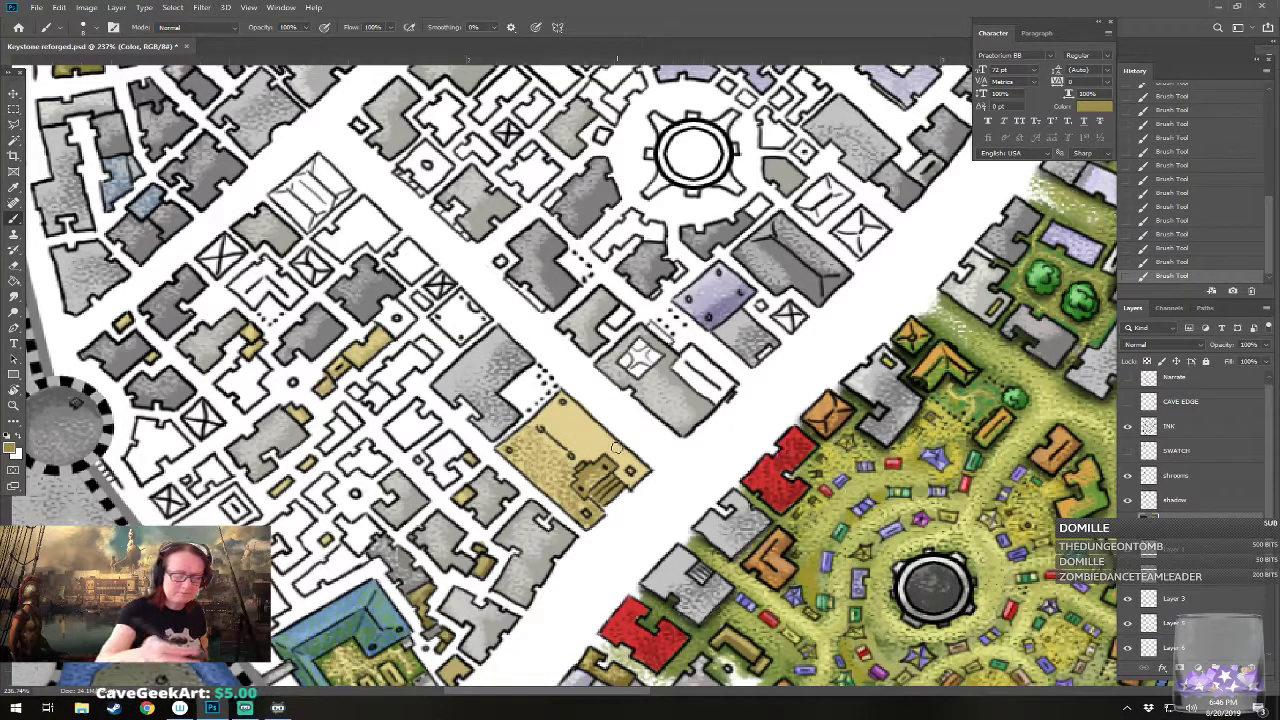
mouse_move(545, 410)
mouse_down()
mouse_move(612, 462)
mouse_move(637, 474)
mouse_move(640, 460)
mouse_up()
Step: Choose a pale cream and brush highlights across the yellow compound beside the main avenue
click(14, 450)
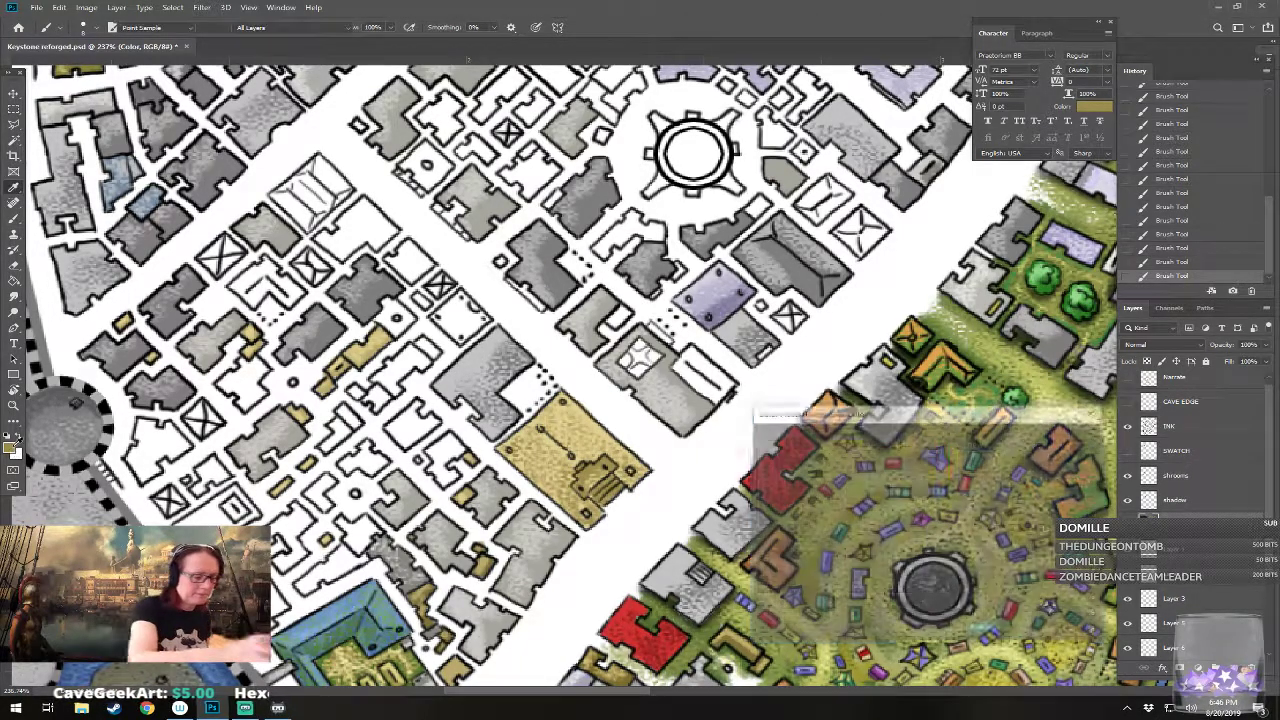
click(800, 444)
click(1058, 438)
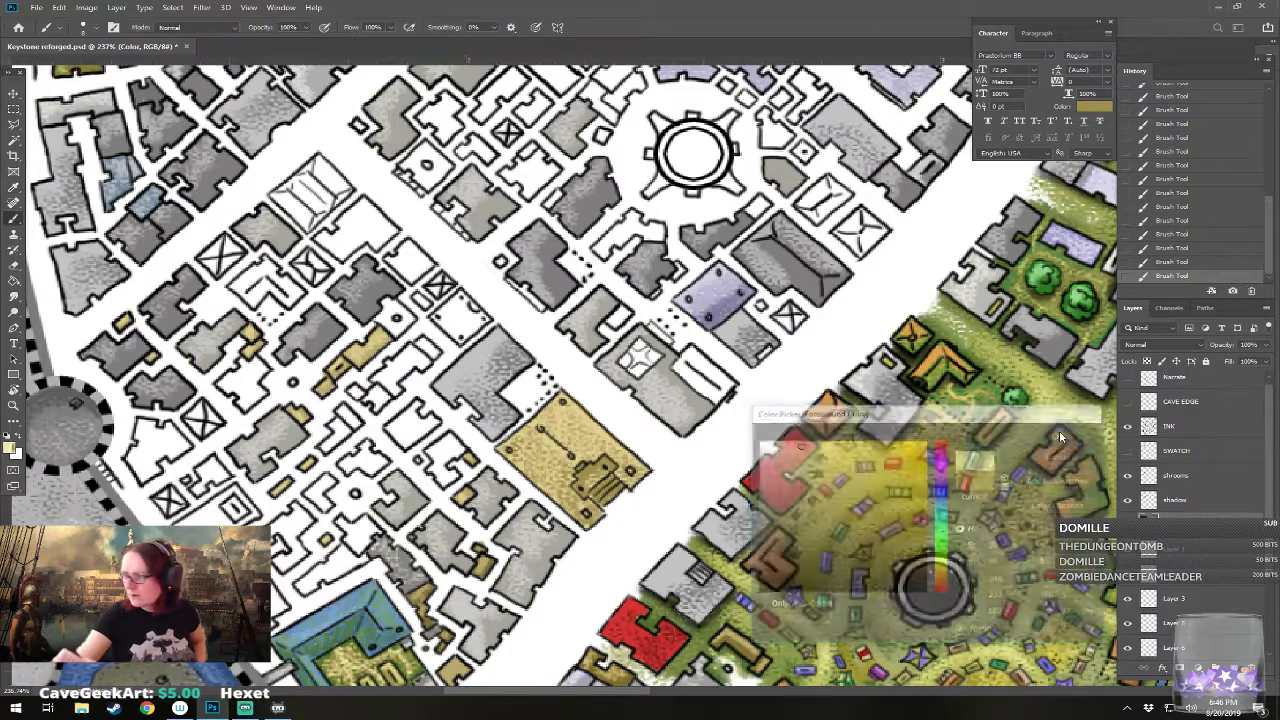
mouse_move(540, 420)
mouse_down()
mouse_move(571, 416)
mouse_move(578, 450)
mouse_move(583, 429)
mouse_move(593, 454)
mouse_move(606, 431)
mouse_move(612, 461)
mouse_move(620, 452)
mouse_move(640, 475)
mouse_up()
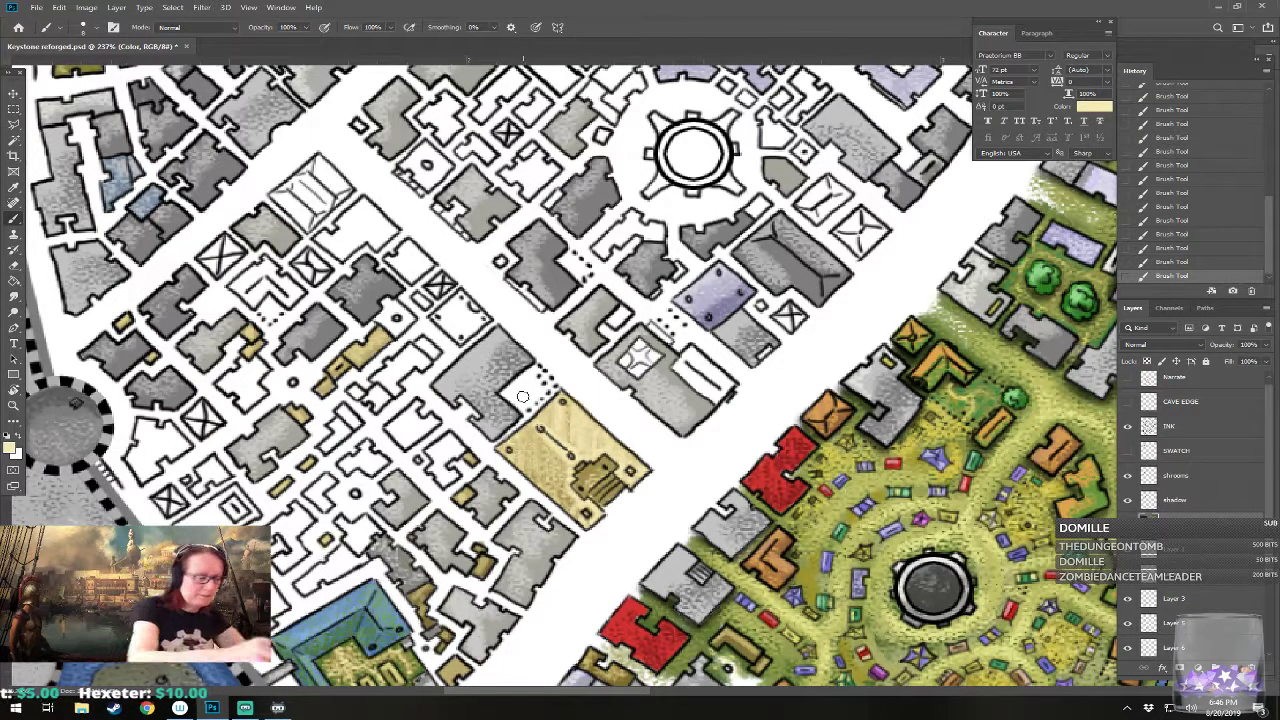
Step: Choose the off-white #fefcf3 and brush it along the narrow diagonal bar inside the yellow compound
click(9, 447)
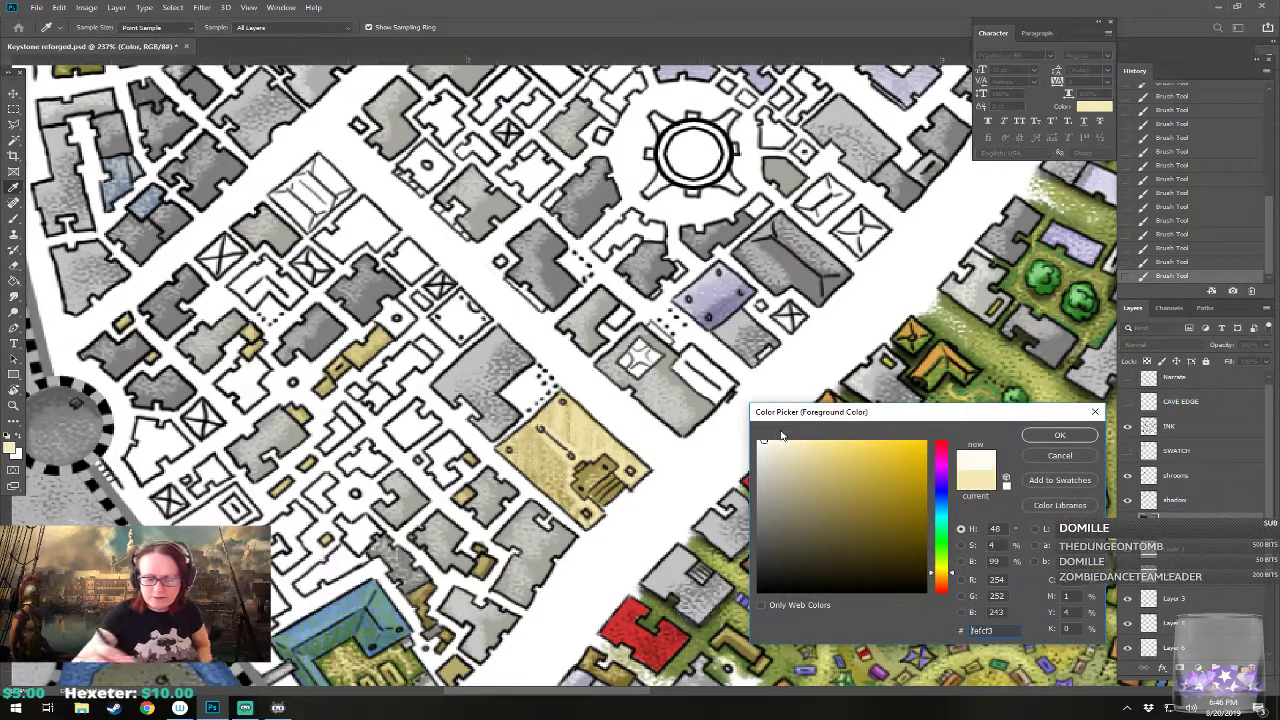
click(1047, 440)
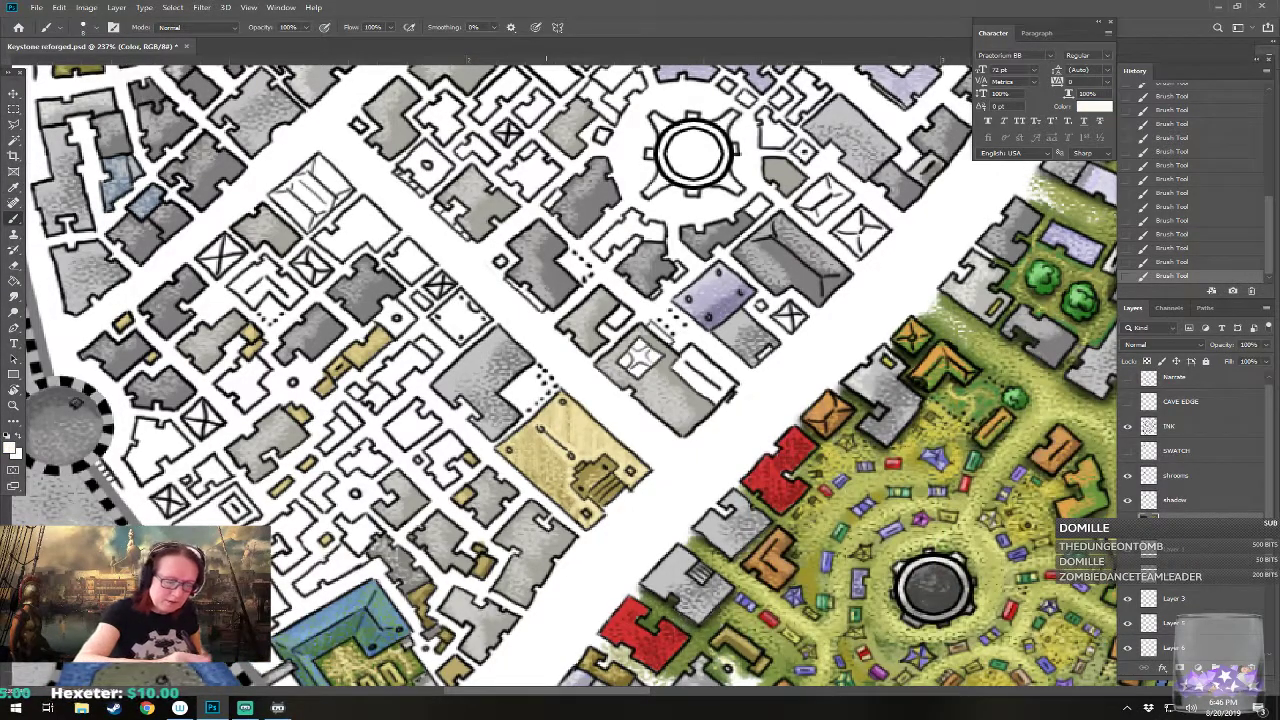
drag(539, 428, 573, 458)
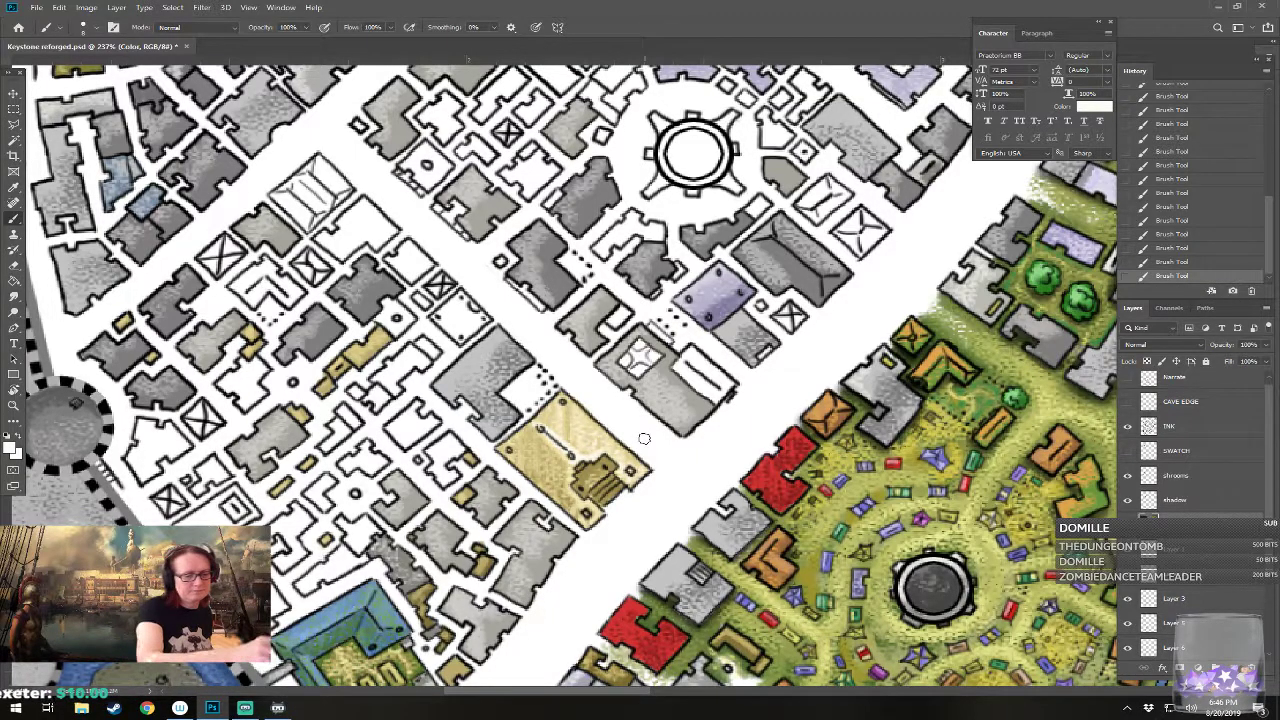
Step: Choose the red #cd2f2f and dab it onto the small round markers in the yellow compound
click(11, 449)
click(11, 447)
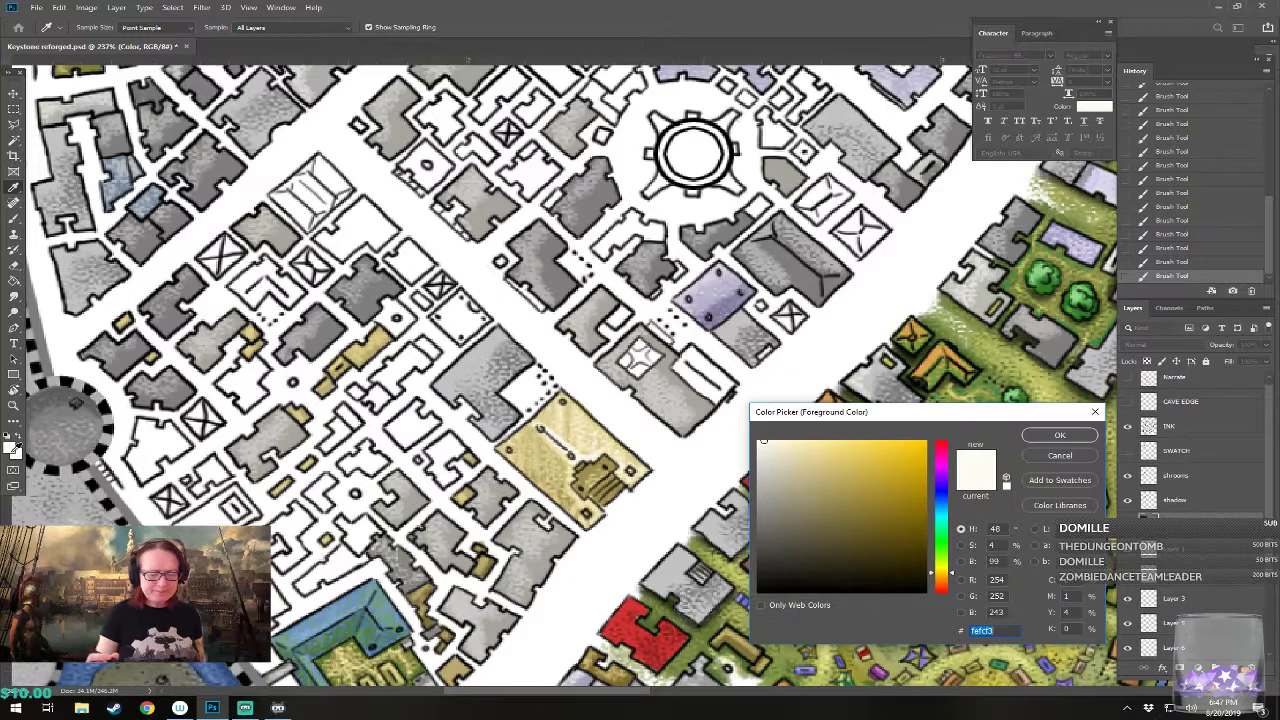
click(942, 569)
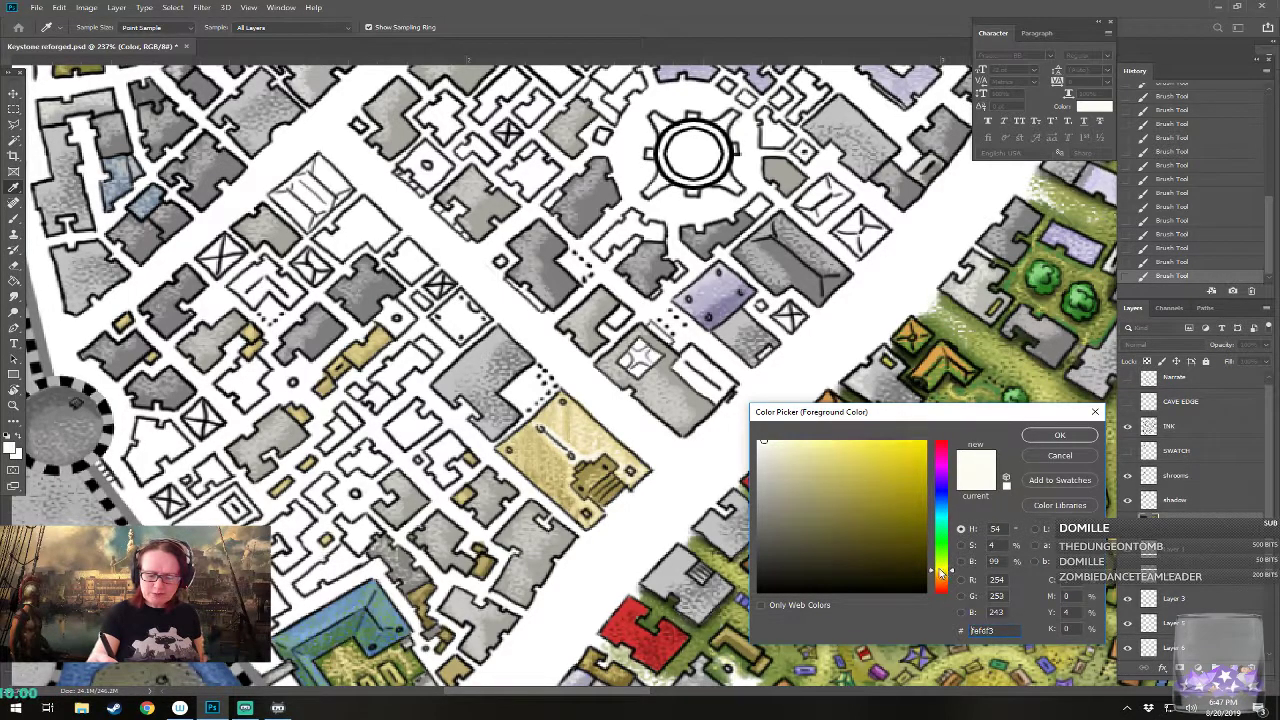
click(859, 481)
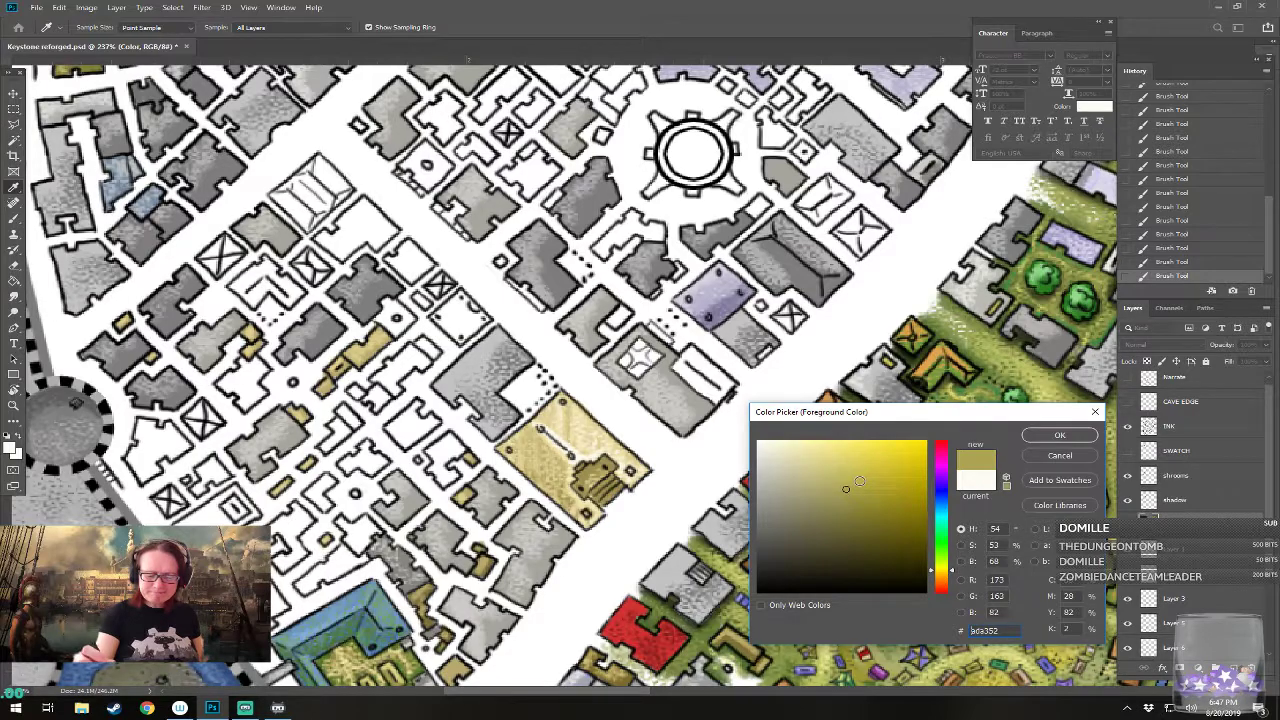
drag(943, 477, 941, 440)
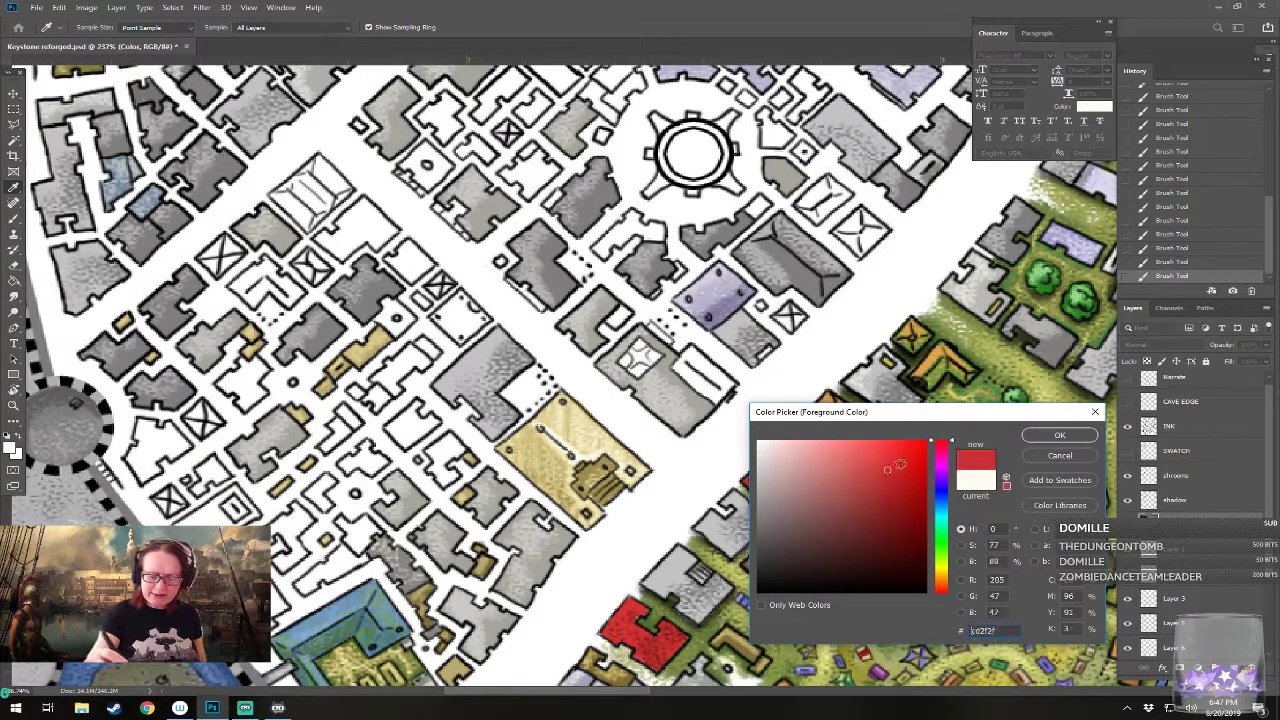
click(1060, 435)
click(585, 514)
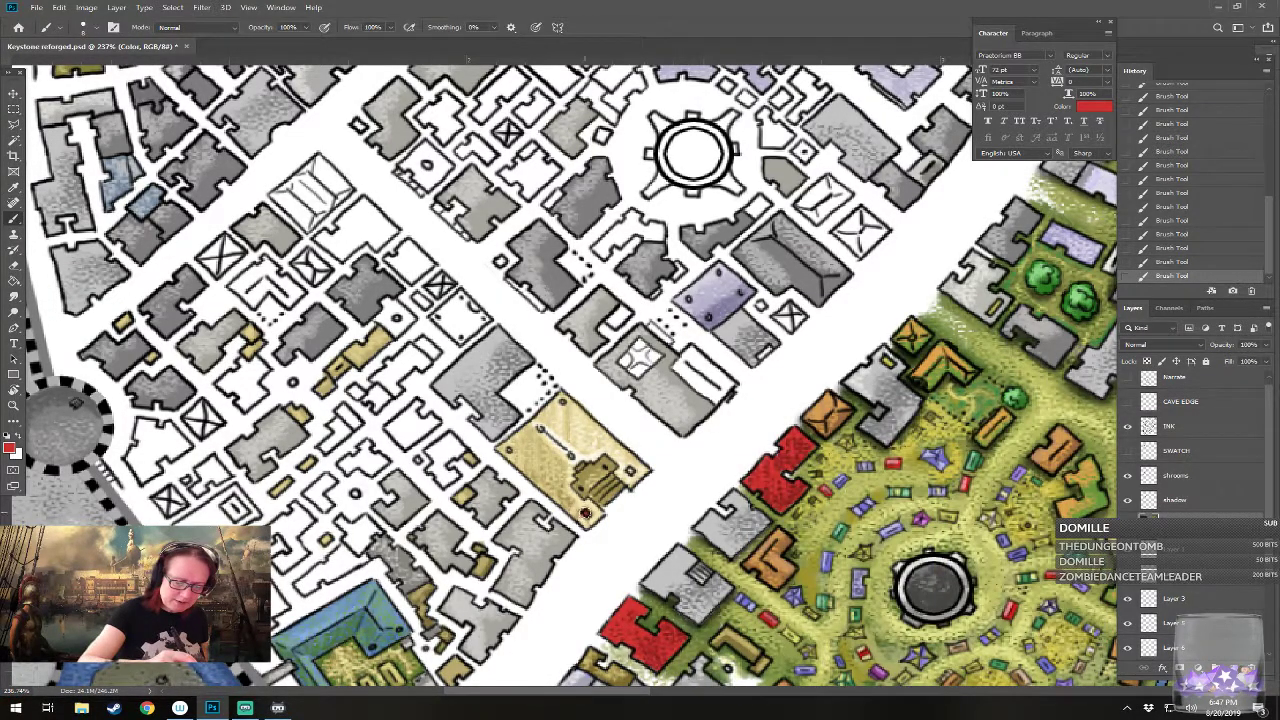
click(631, 469)
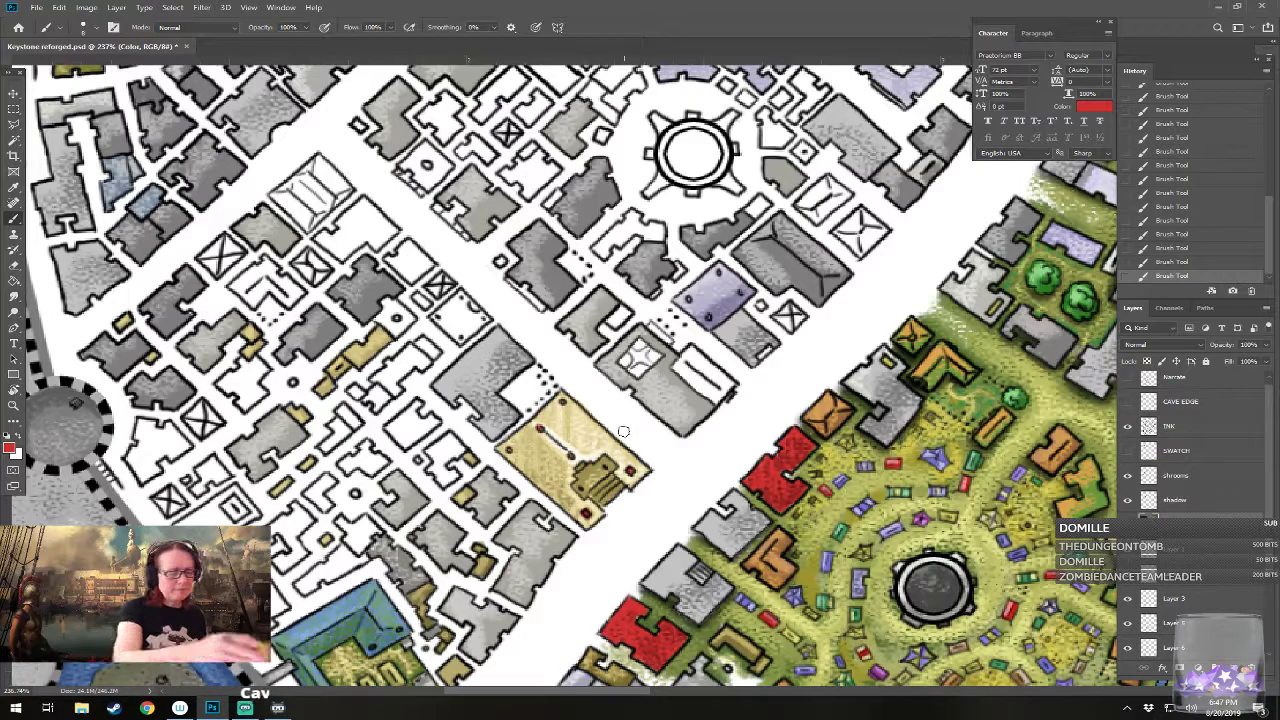
Step: Choose the tan yellow #dacb8e and brush lighter tones over the stepped building in the yellow compound
click(10, 448)
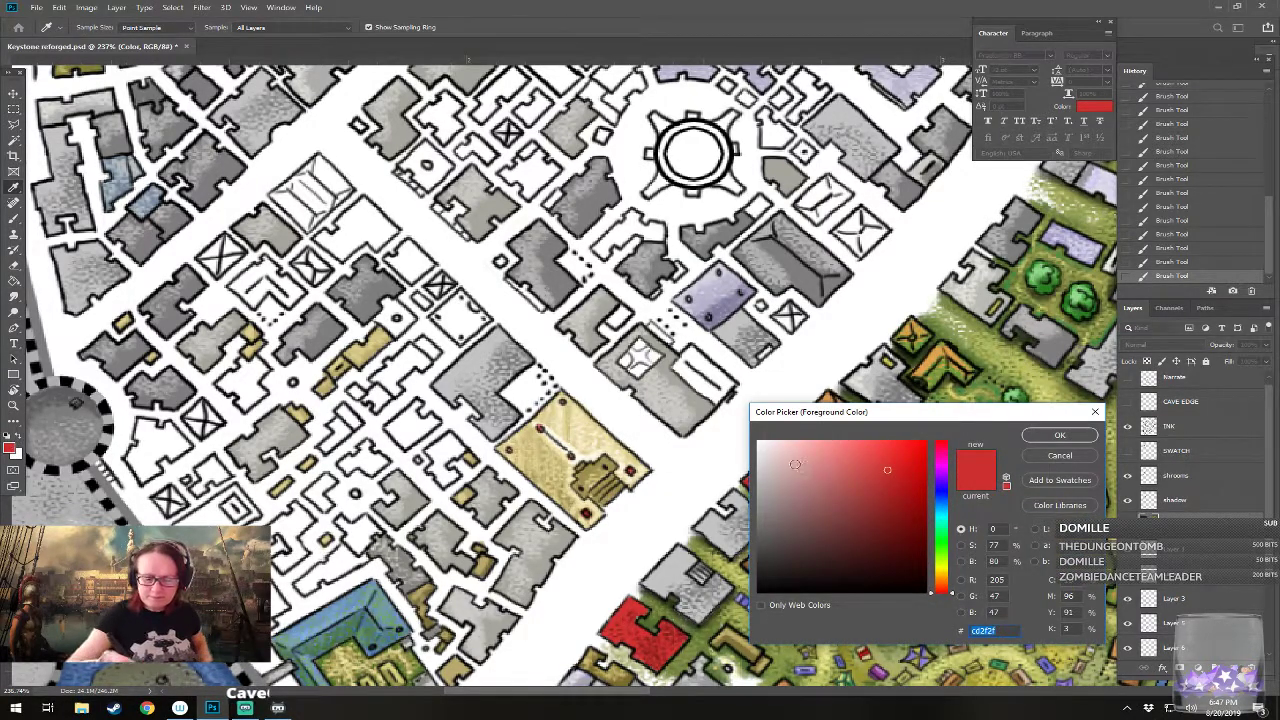
click(584, 429)
click(828, 466)
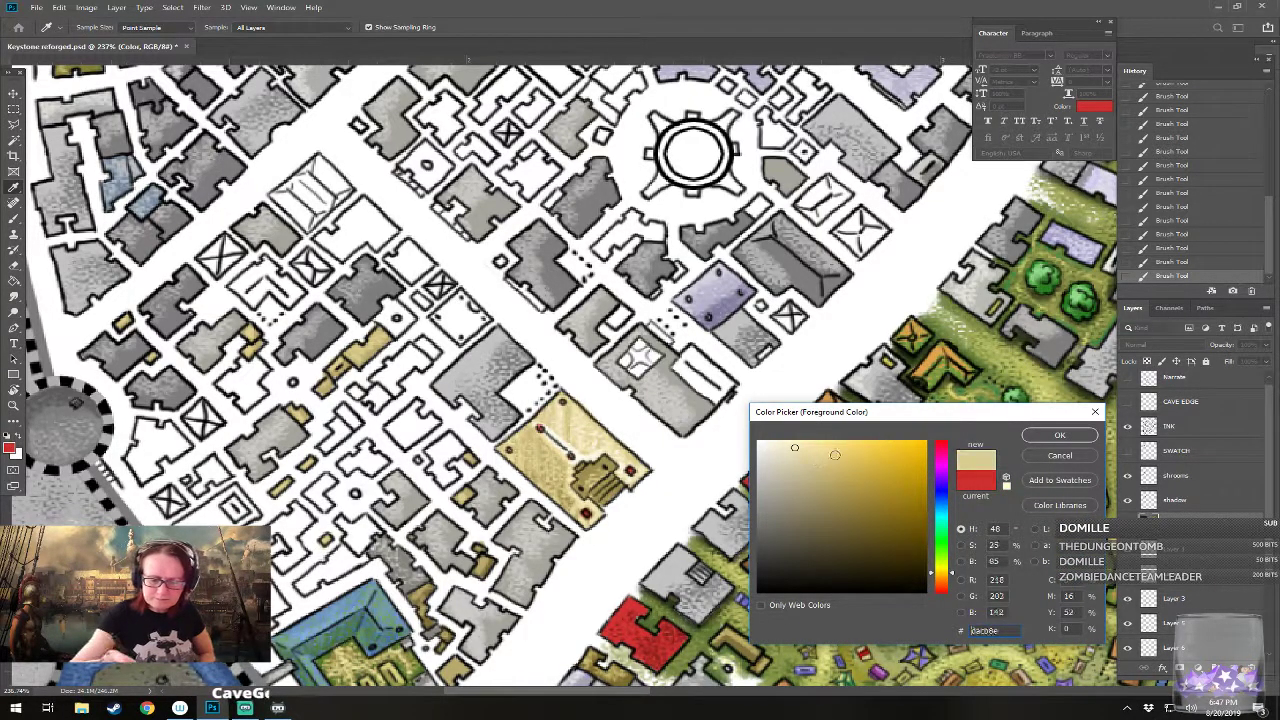
click(1058, 436)
mouse_move(578, 482)
mouse_down()
mouse_move(604, 471)
mouse_move(594, 487)
mouse_move(607, 492)
mouse_move(608, 476)
mouse_move(612, 490)
mouse_move(590, 488)
mouse_move(620, 485)
mouse_up()
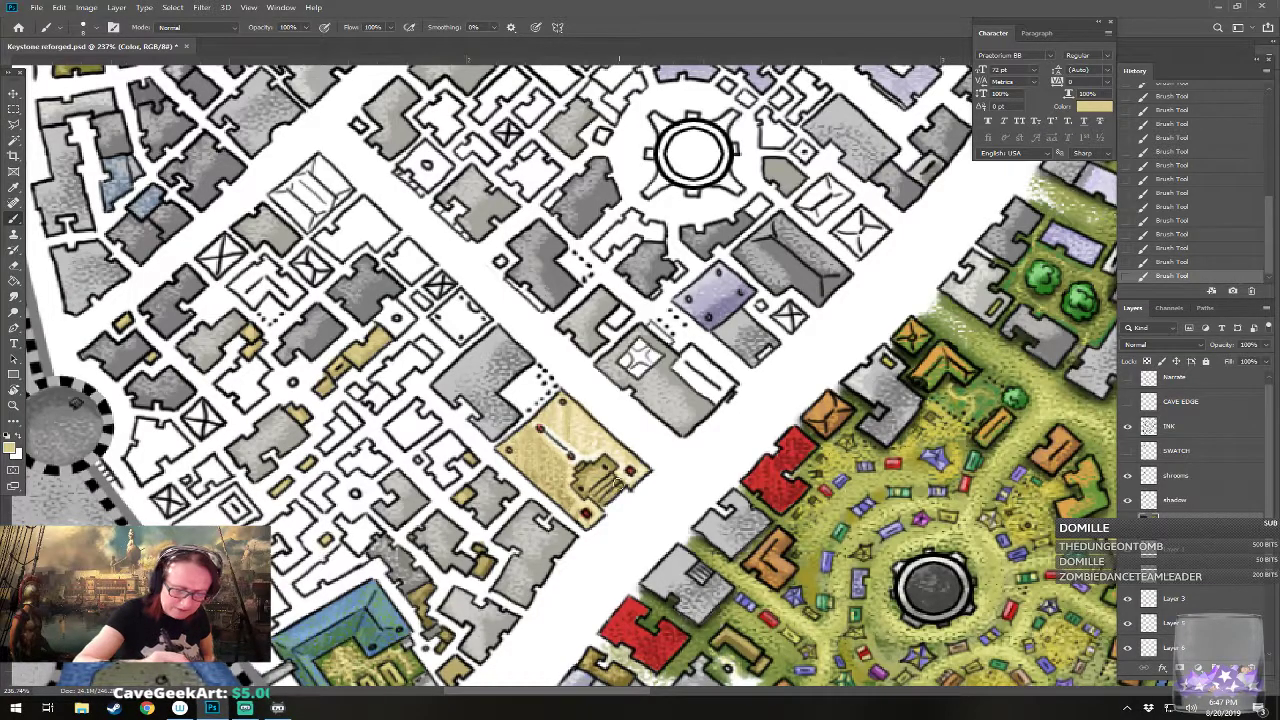
Step: Choose a paler cream and brush fine highlights on the stepped building and its compound
click(12, 450)
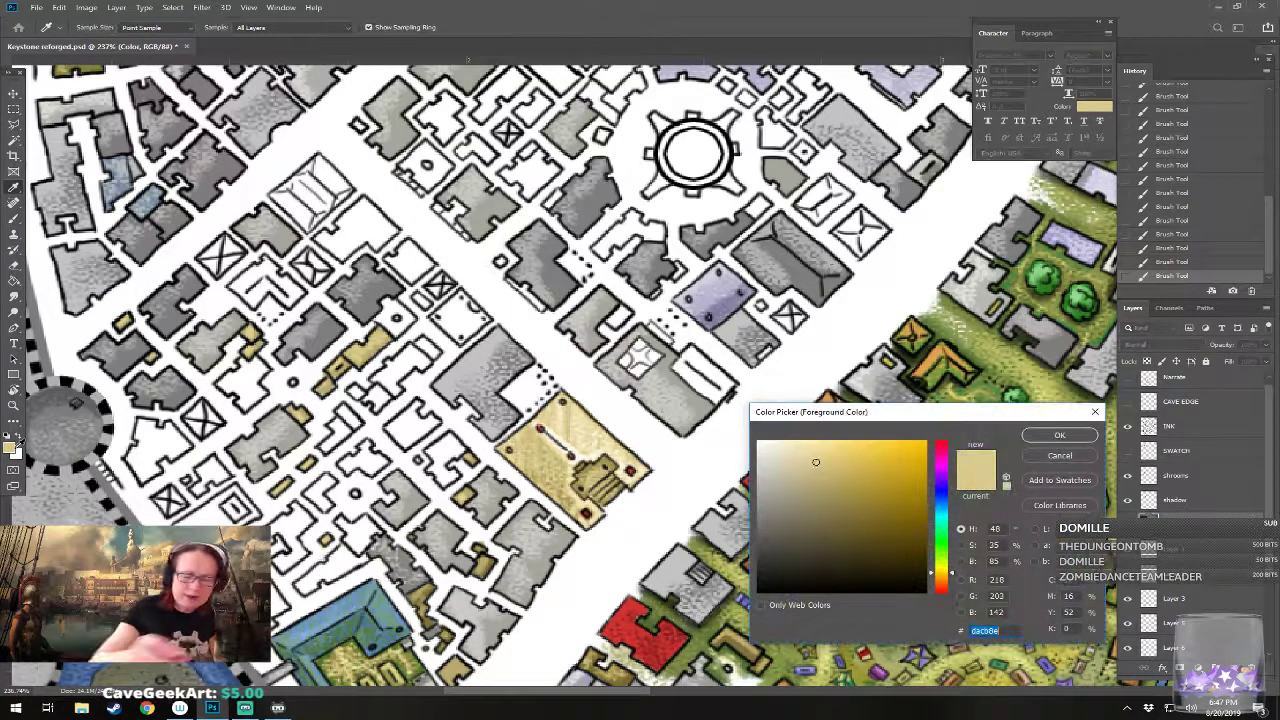
click(780, 453)
click(1059, 437)
scroll(615, 485, up, 3)
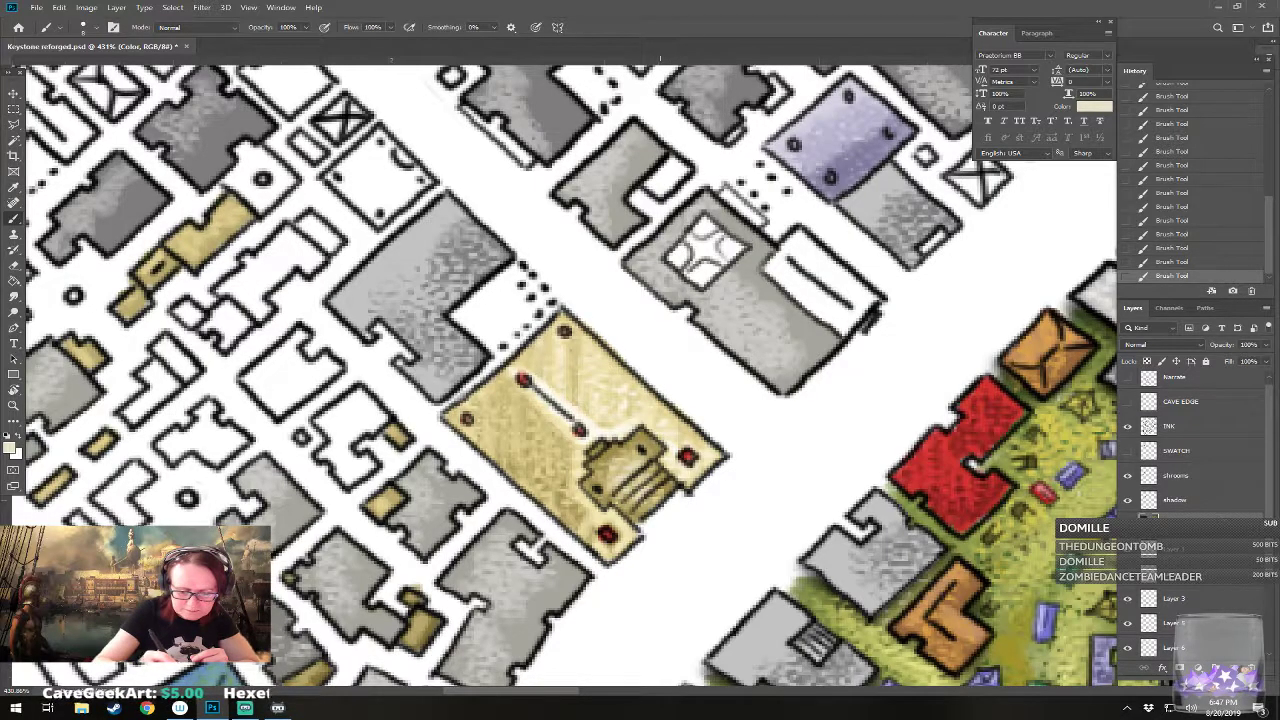
Step: Review the colouring across the whole map, briefly showing the Narrate layer to check the numbered district markings and hiding it again
scroll(532, 510, down, 5)
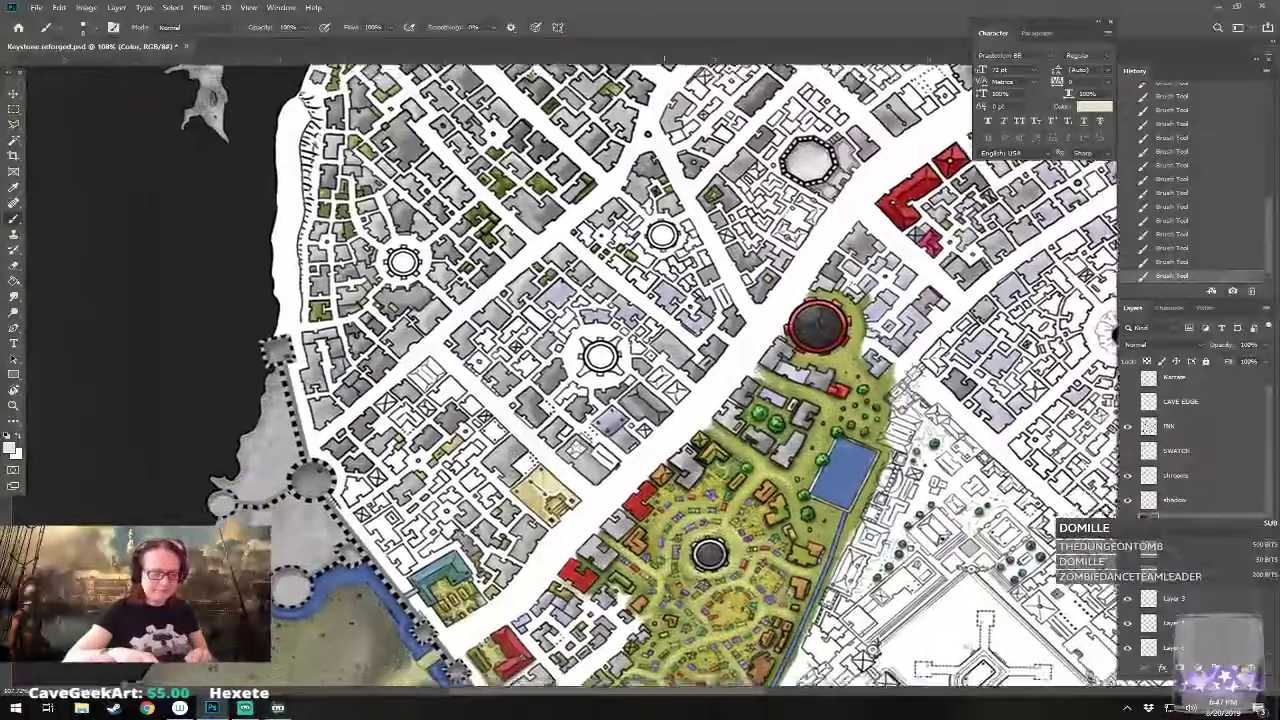
drag(780, 700, 845, 612)
scroll(635, 220, up, 3)
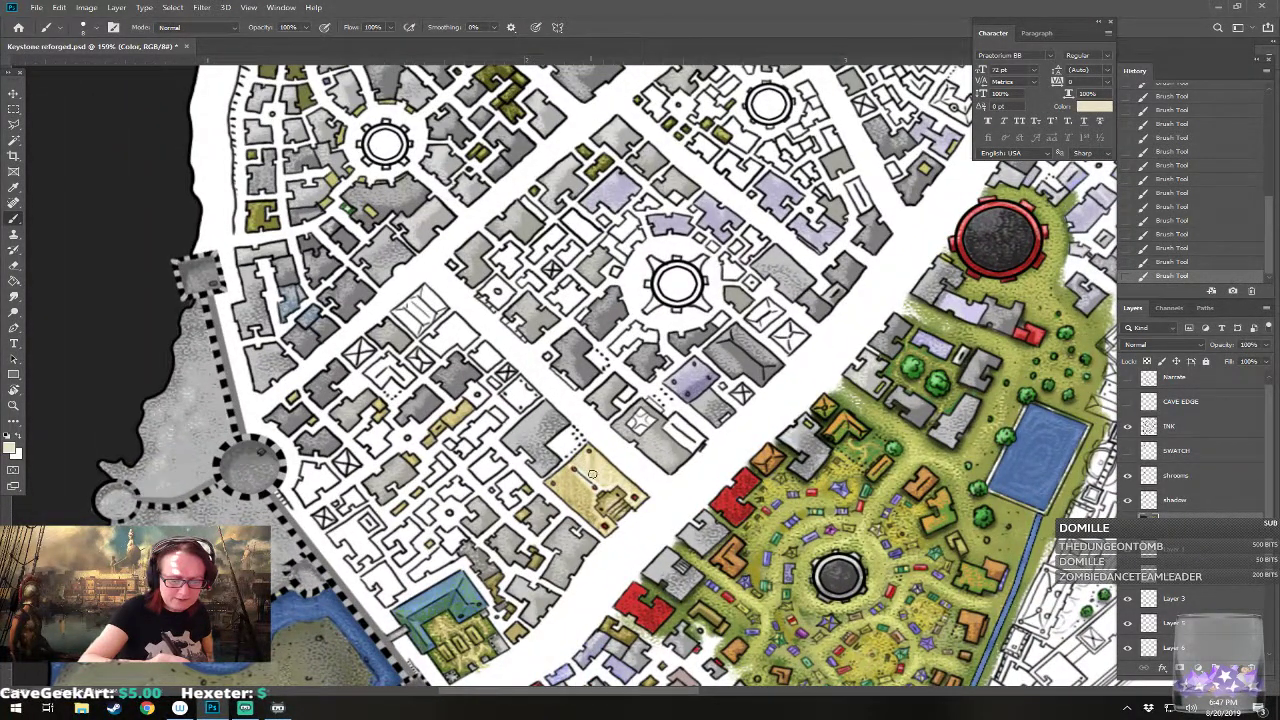
drag(623, 481, 592, 443)
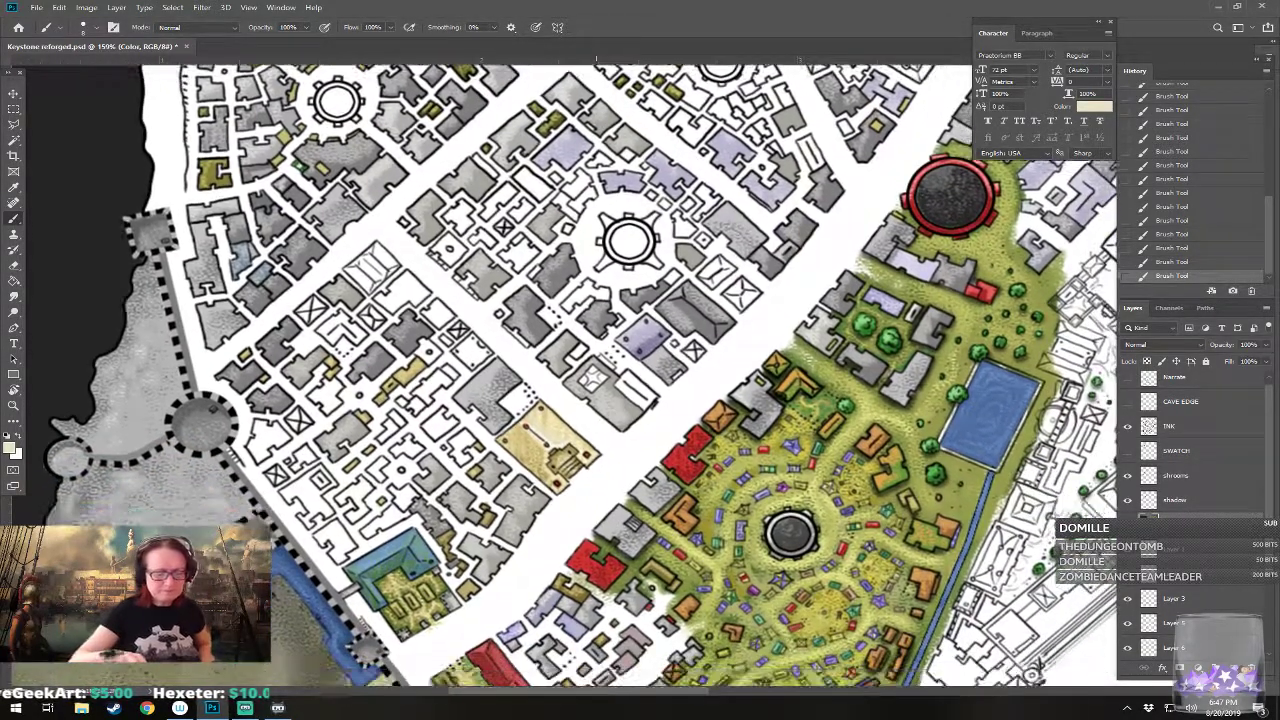
scroll(468, 555, down, 5)
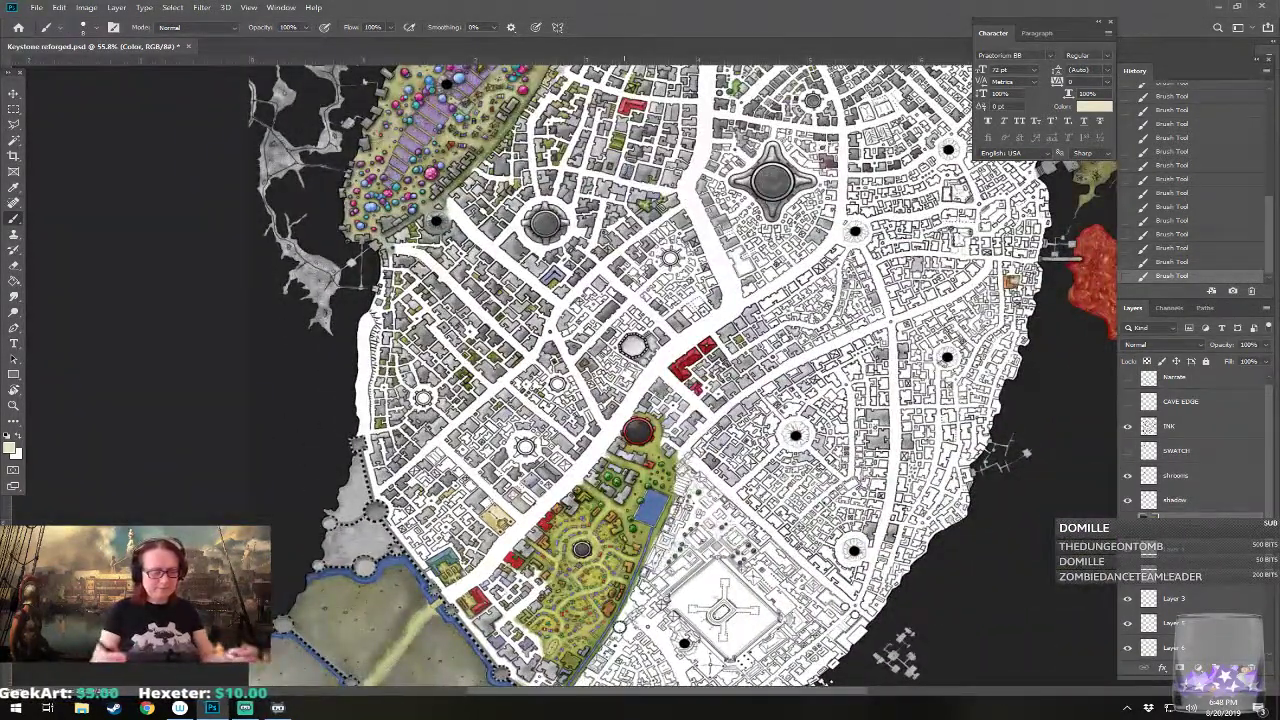
scroll(460, 517, up, 5)
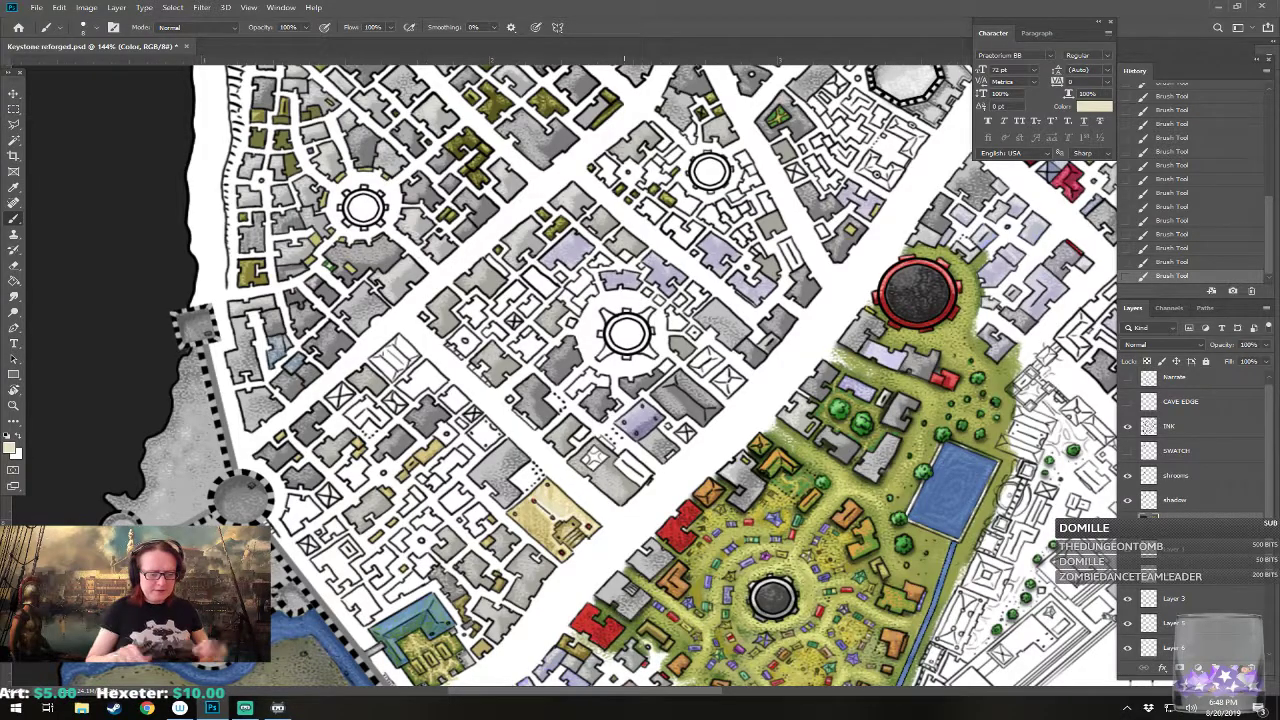
scroll(407, 510, down, 3)
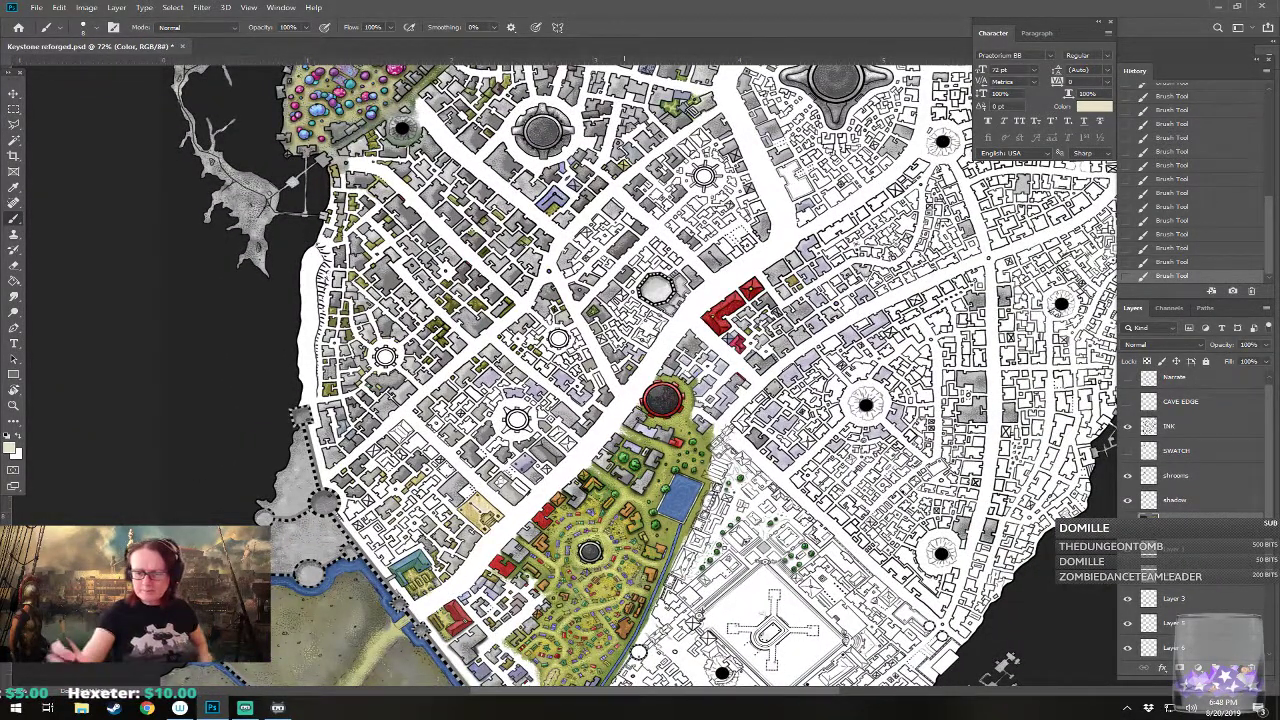
click(1127, 378)
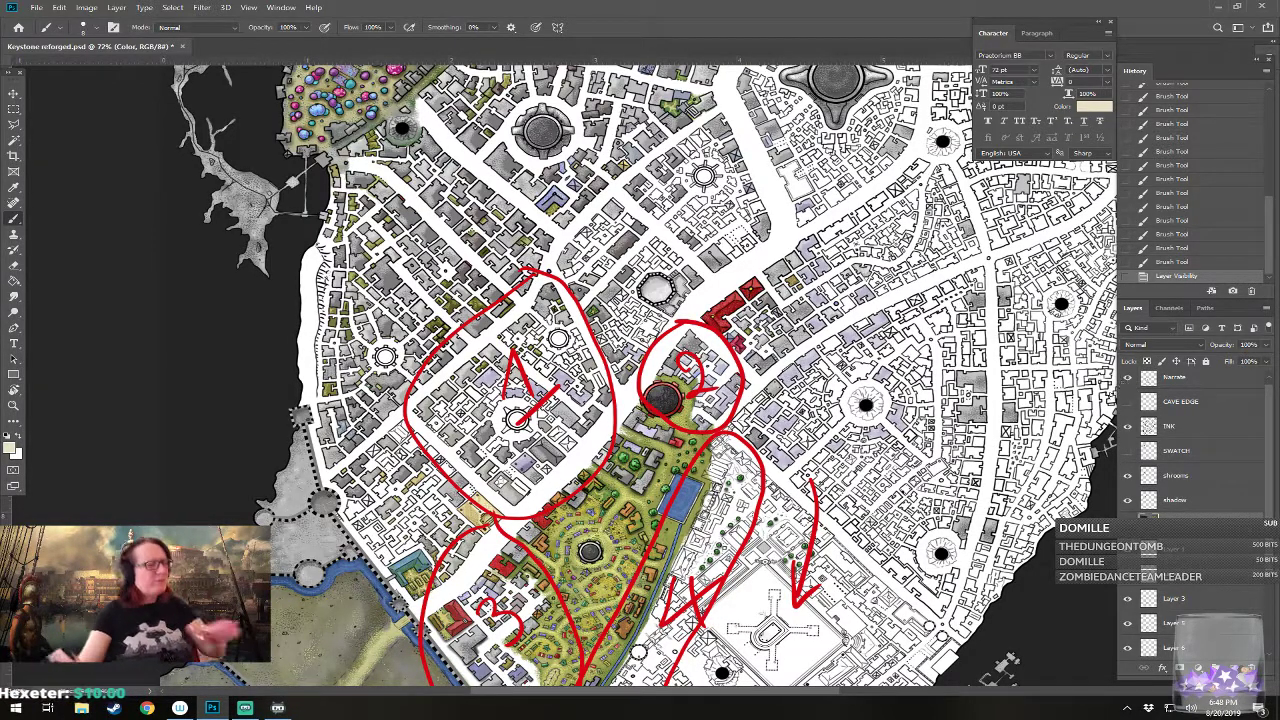
click(1128, 379)
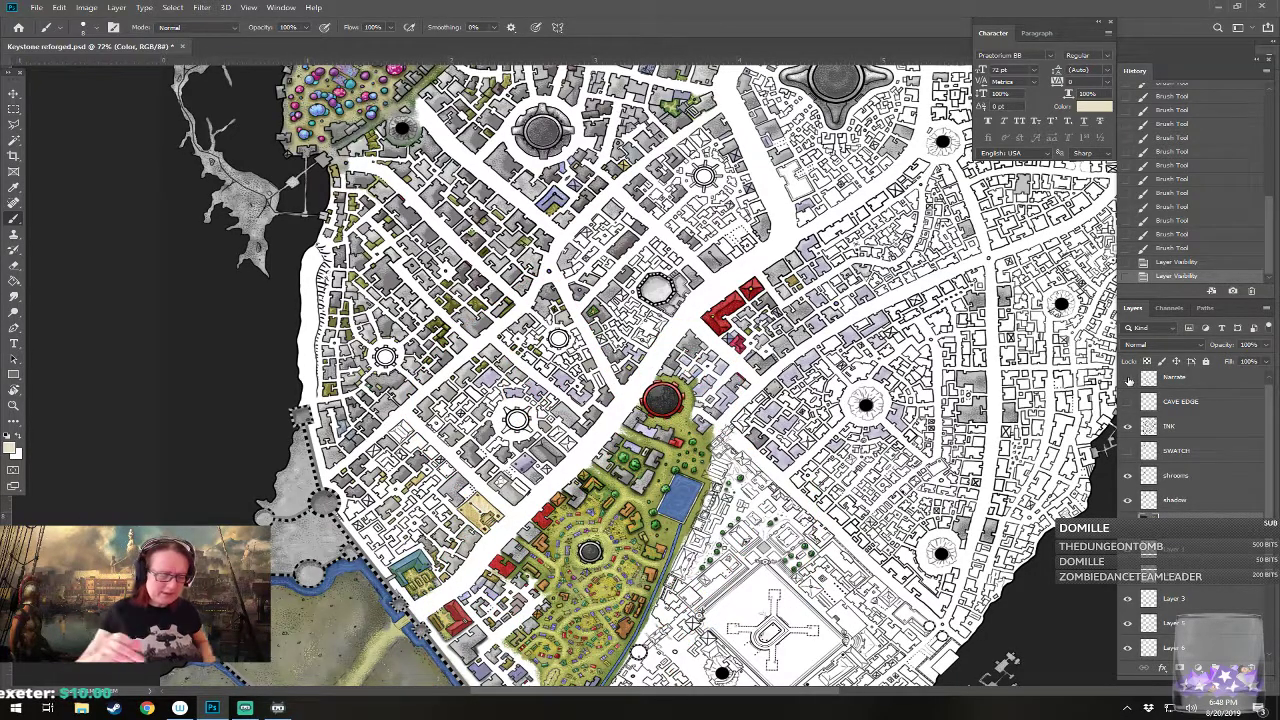
Step: Choose the dark ochre #8c7c3e and paint the small plot between the grey building and the yellow compound on Layer 5
scroll(411, 555, up, 4)
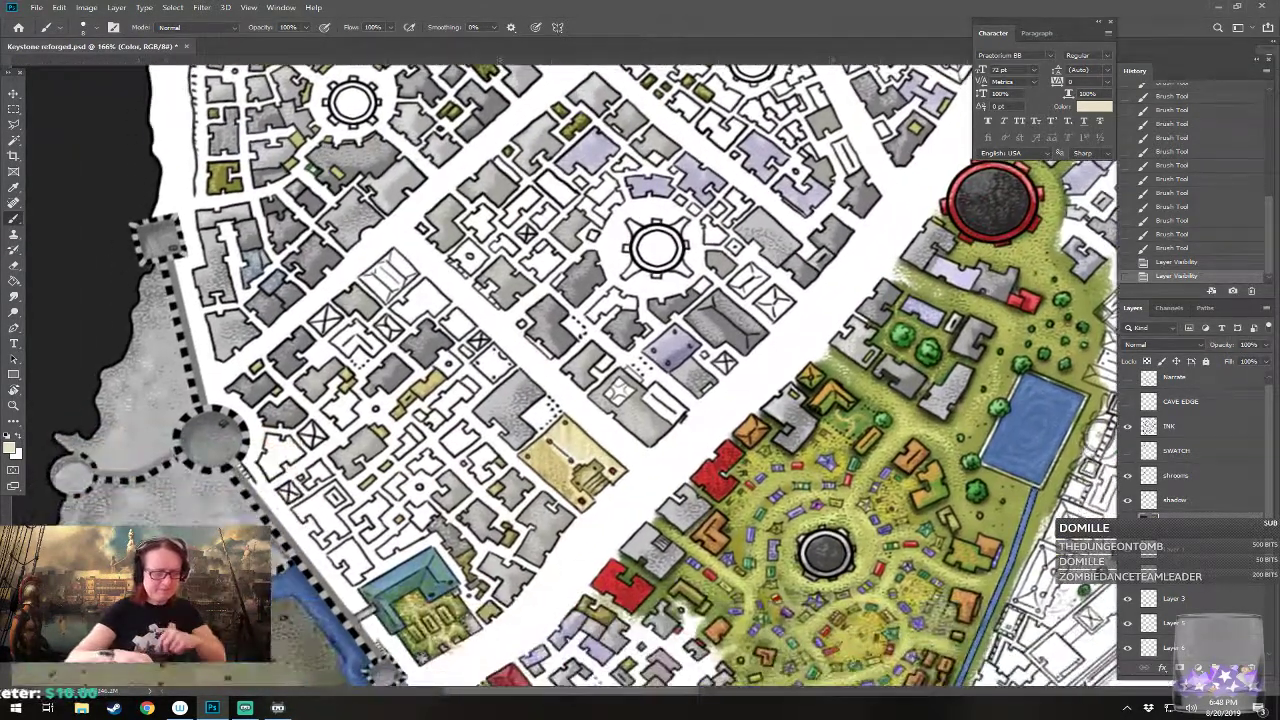
scroll(550, 335, up, 1)
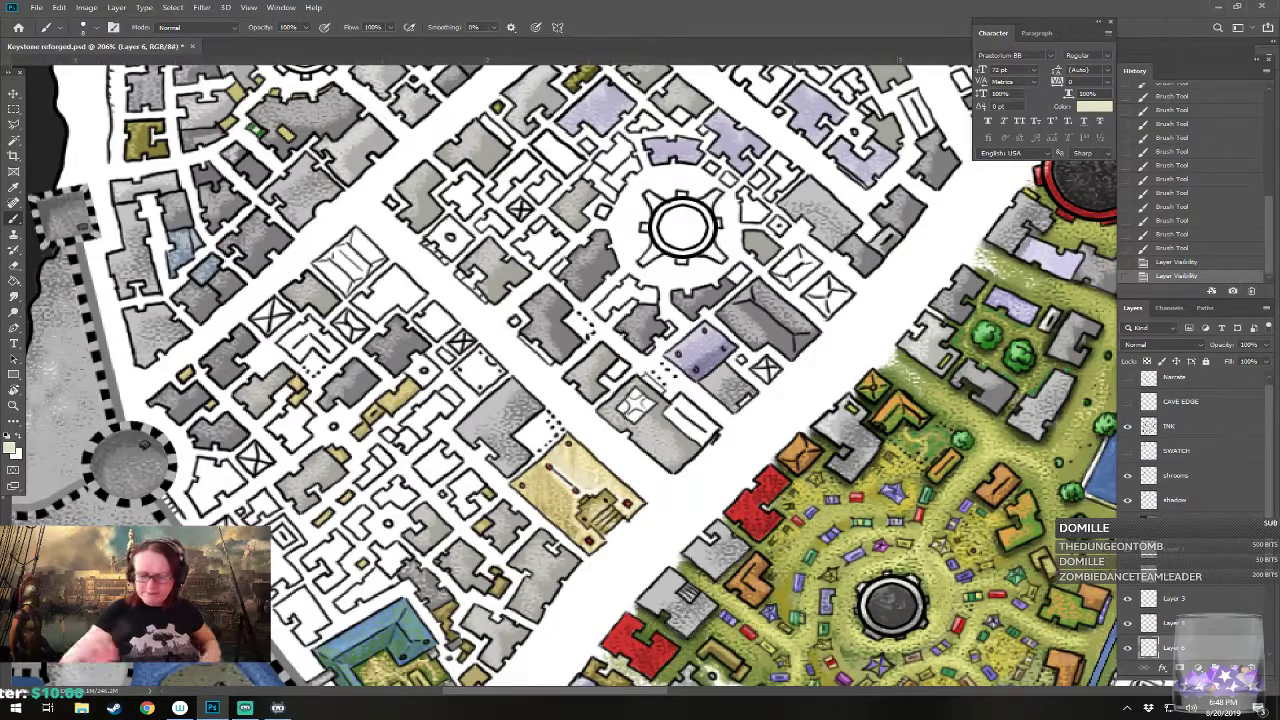
scroll(540, 430, up, 1)
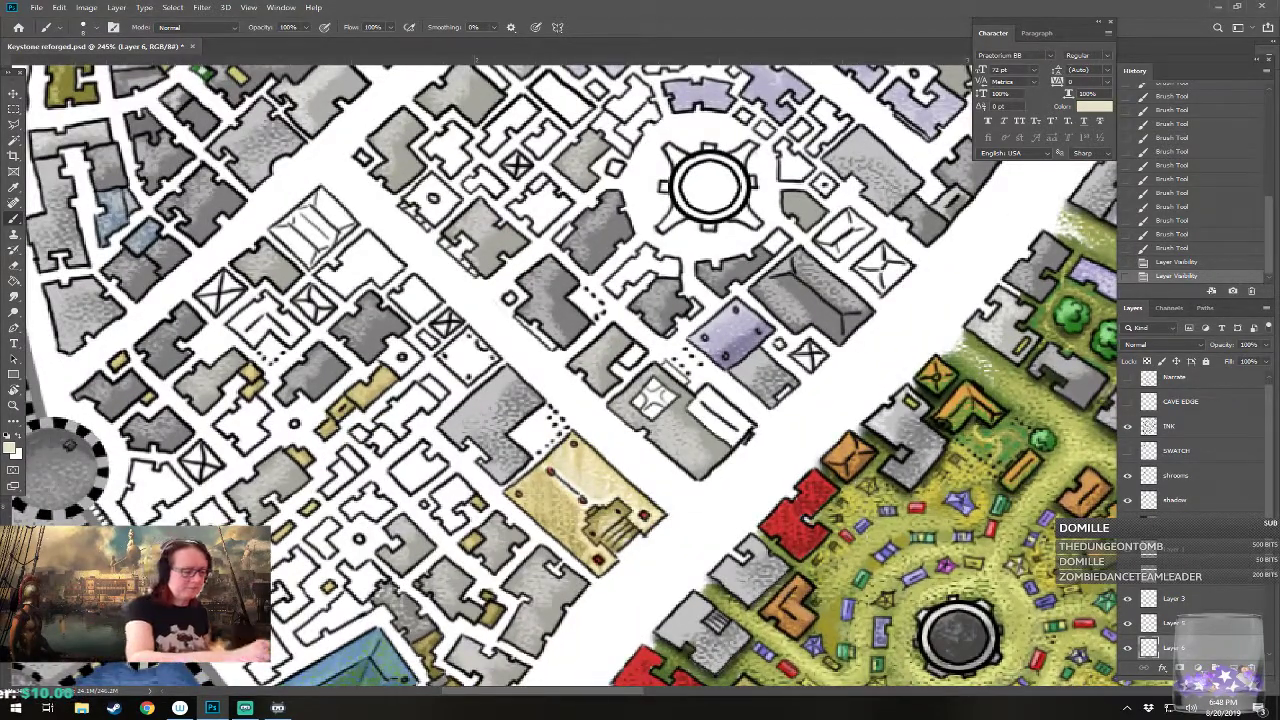
click(12, 447)
click(852, 510)
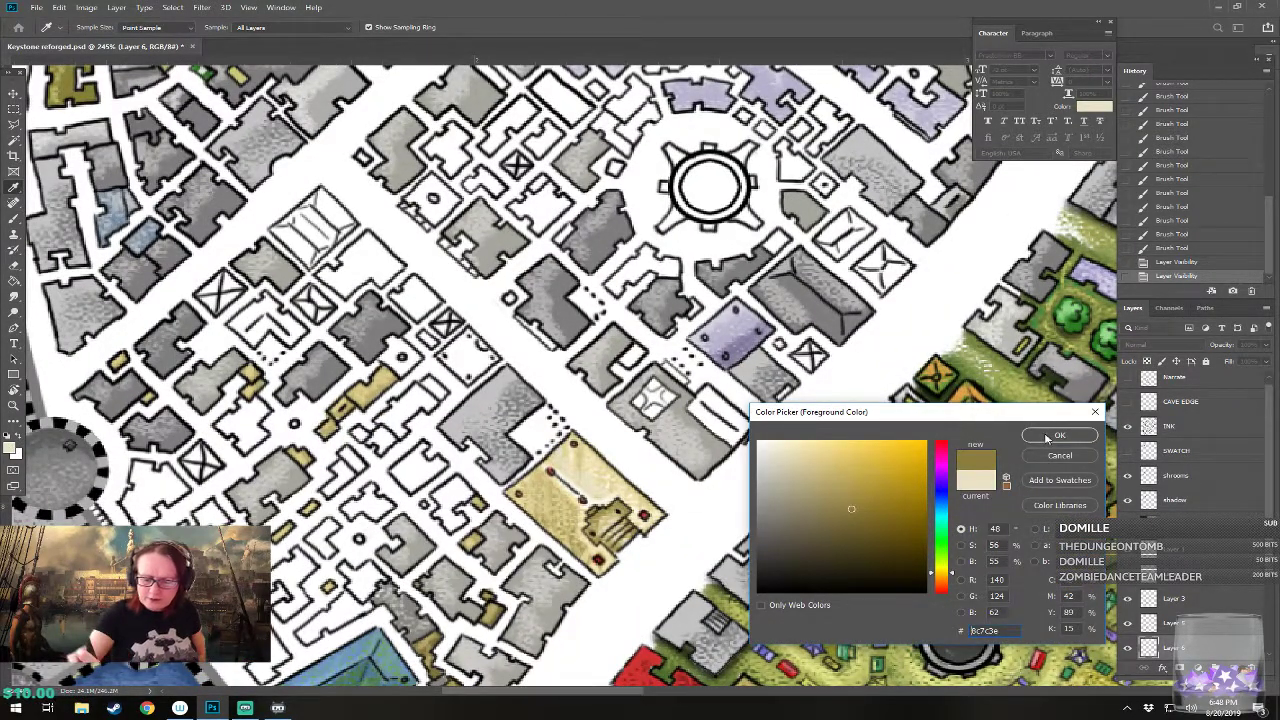
click(1059, 436)
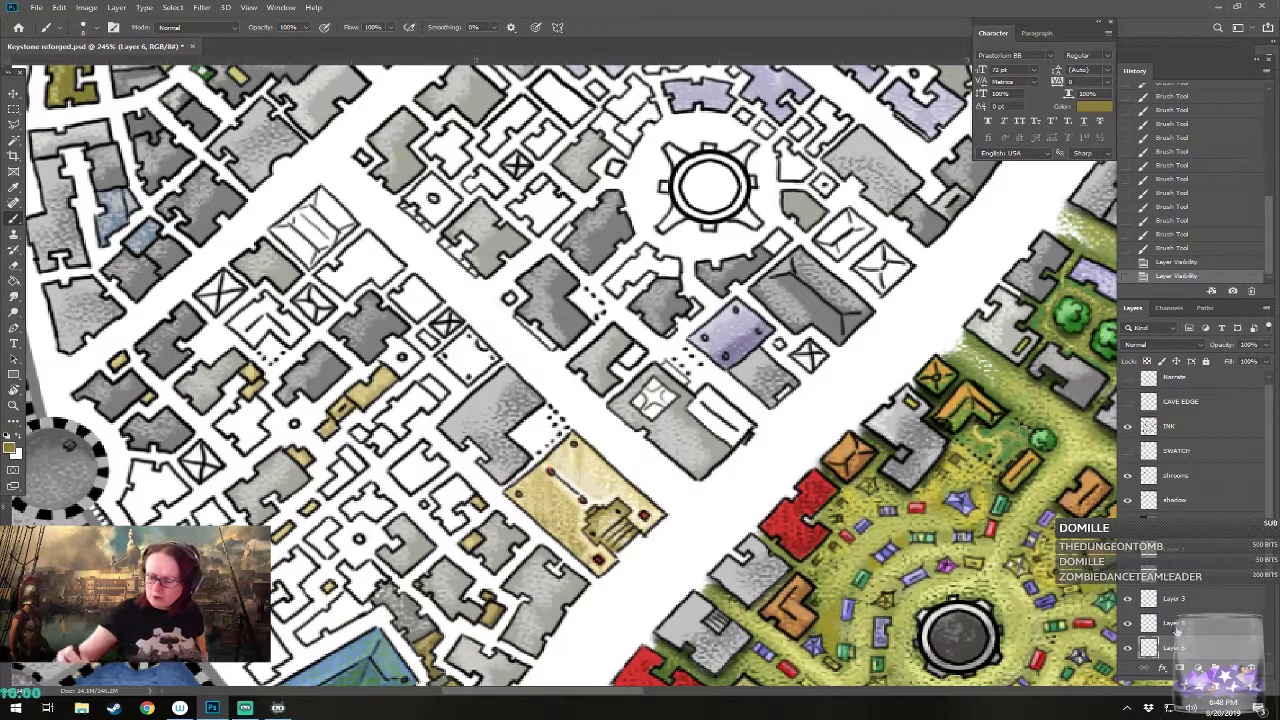
click(1175, 622)
mouse_move(522, 438)
mouse_down()
mouse_move(556, 412)
mouse_move(545, 450)
mouse_up()
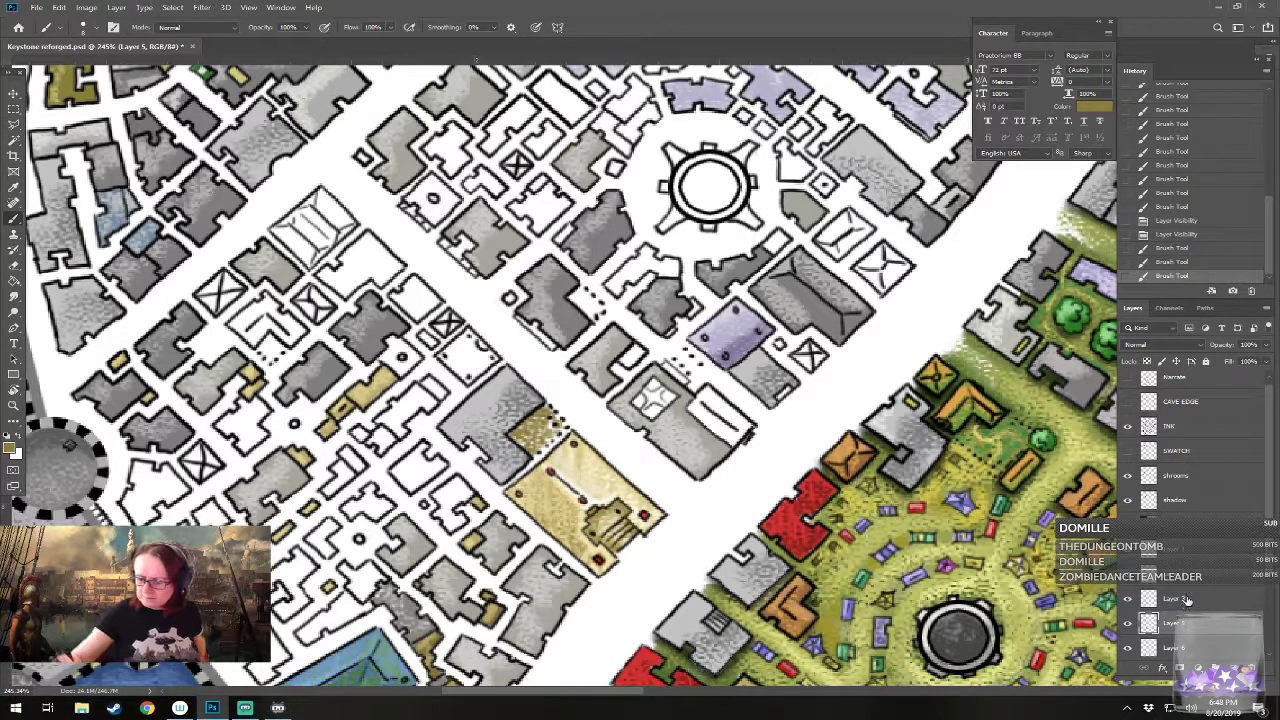
Step: On Layer 3, choose a lighter tan and brush tonal texture over the small ochre plot beside the compound
click(1187, 599)
click(12, 447)
click(826, 471)
click(1057, 437)
mouse_move(519, 436)
mouse_down()
mouse_move(555, 422)
mouse_move(542, 440)
mouse_move(556, 435)
mouse_up()
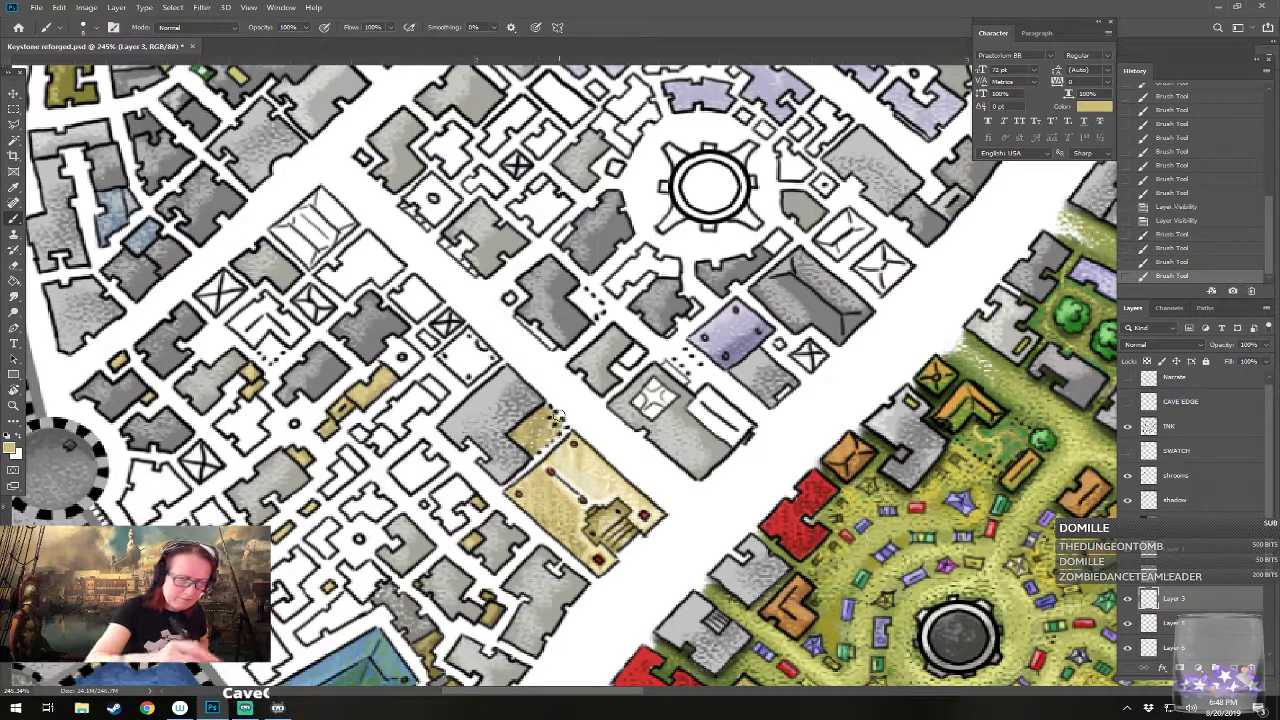
Step: Choose the pale cream #f3e6b4 and brush highlights onto the small ochre plot
click(12, 450)
click(800, 447)
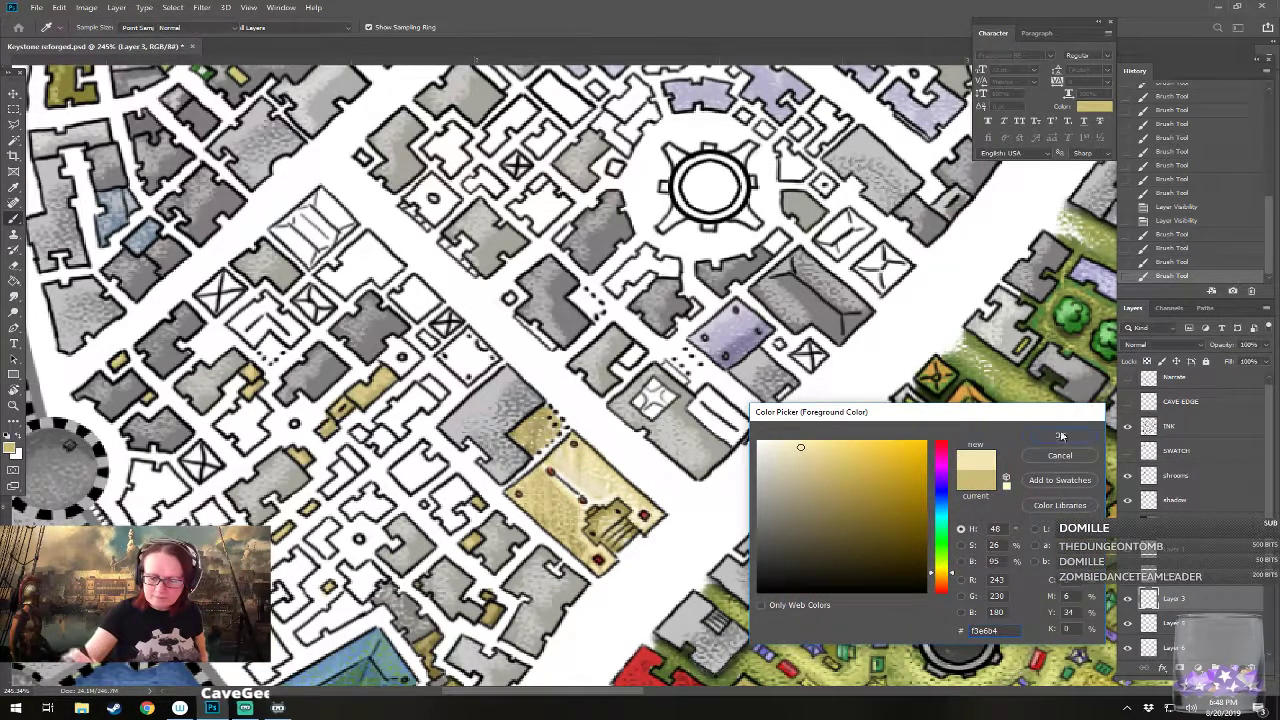
click(1057, 436)
mouse_move(532, 422)
mouse_down()
mouse_move(523, 443)
mouse_move(529, 423)
mouse_move(560, 424)
mouse_up()
Step: On Layer 1, choose a medium green and brush patches of greenery over the small ochre plot, ending with Layer 6 selected
click(1190, 550)
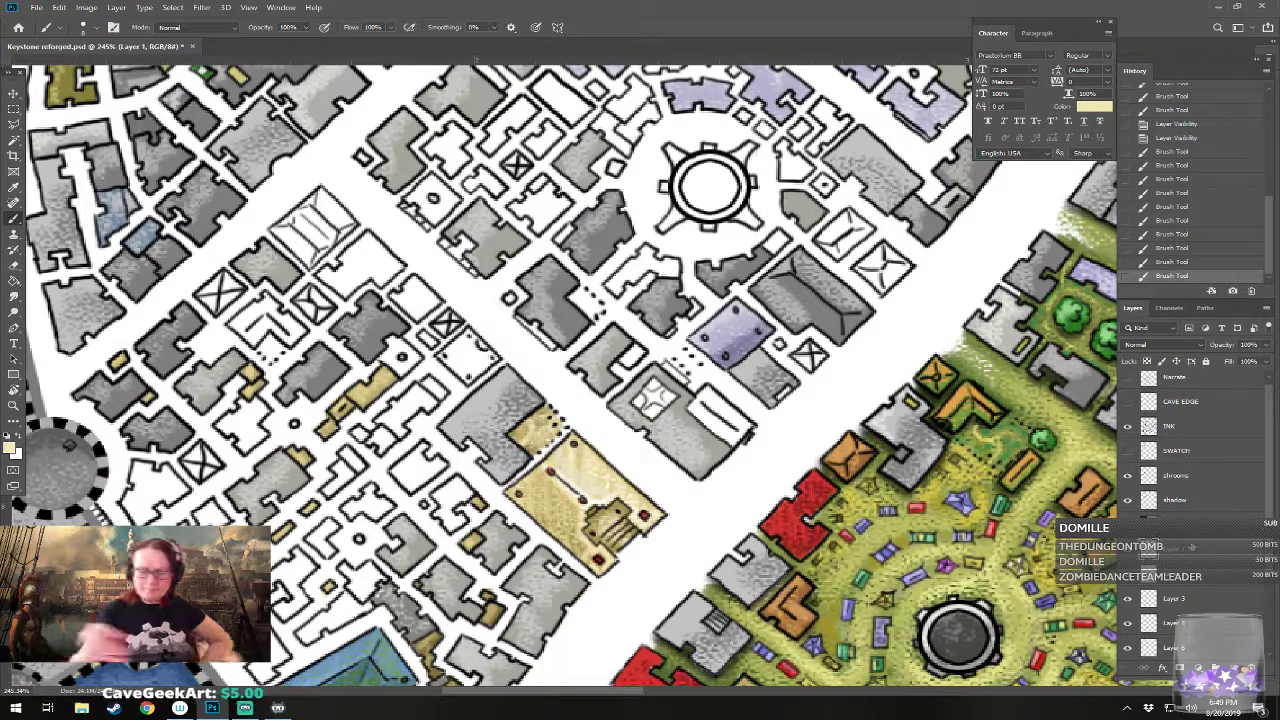
click(11, 449)
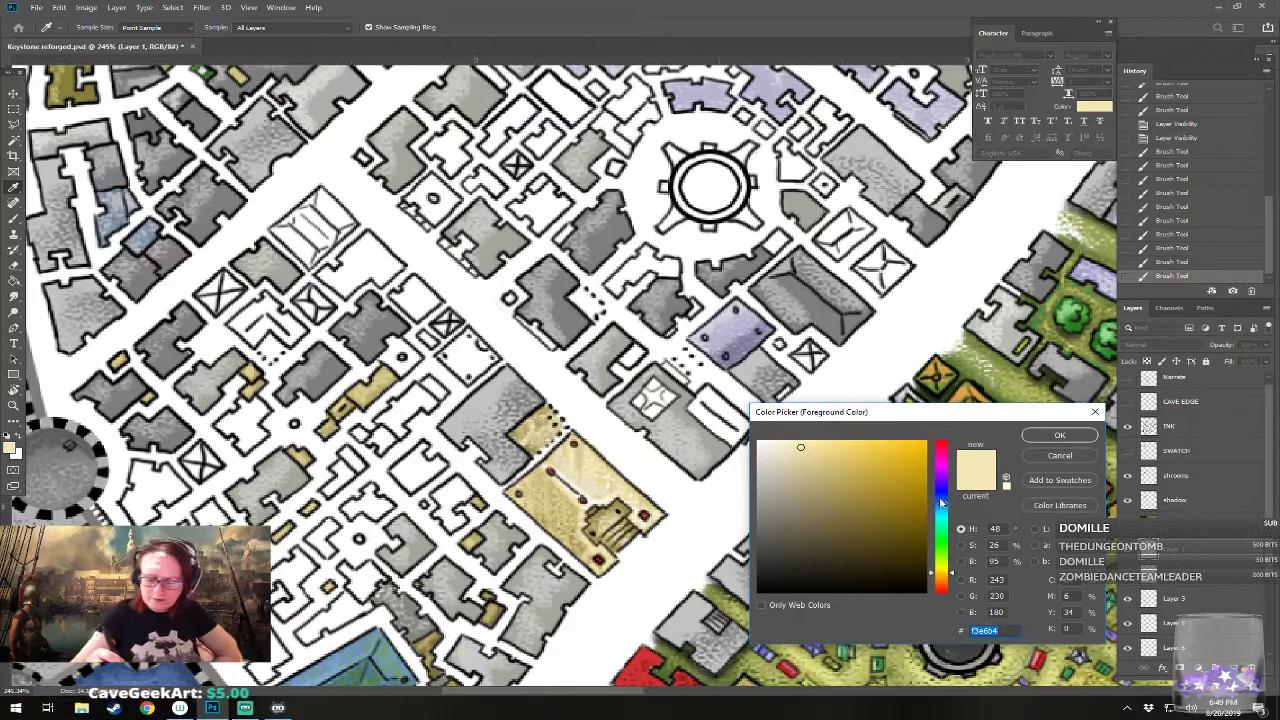
click(941, 544)
click(878, 517)
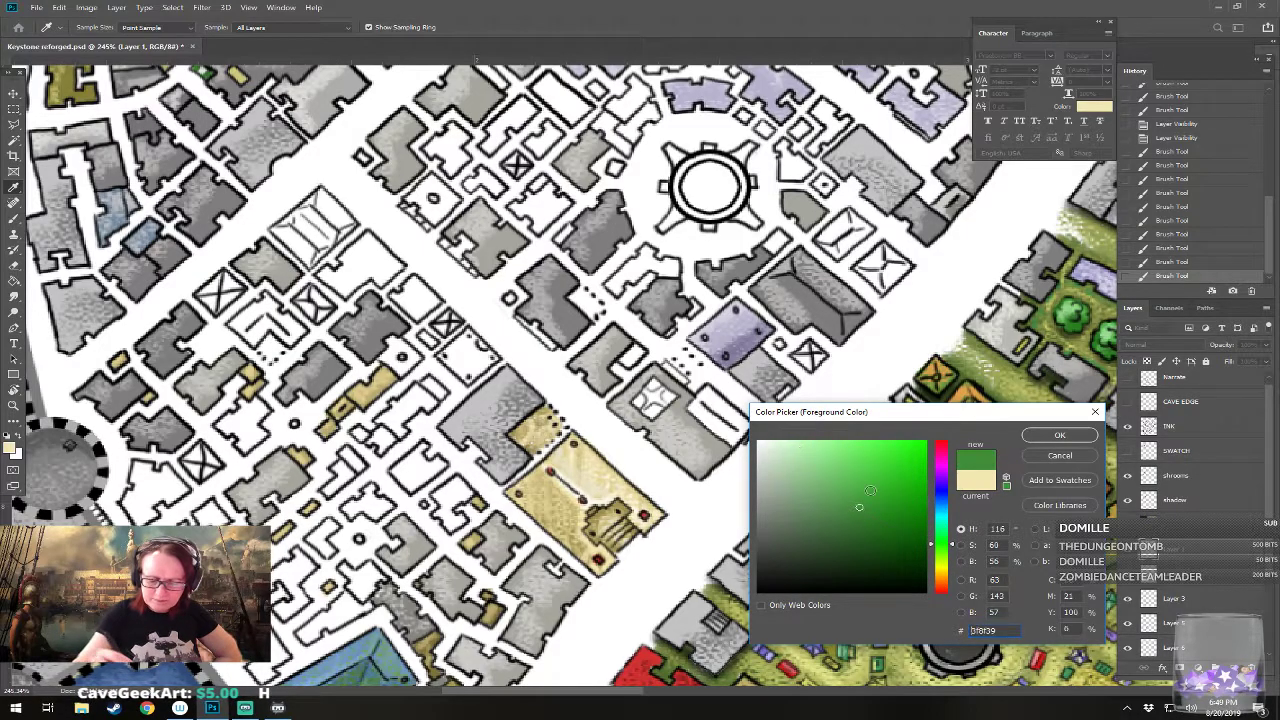
click(1055, 436)
mouse_move(524, 430)
mouse_down()
mouse_move(548, 420)
mouse_move(530, 444)
mouse_move(558, 428)
mouse_up()
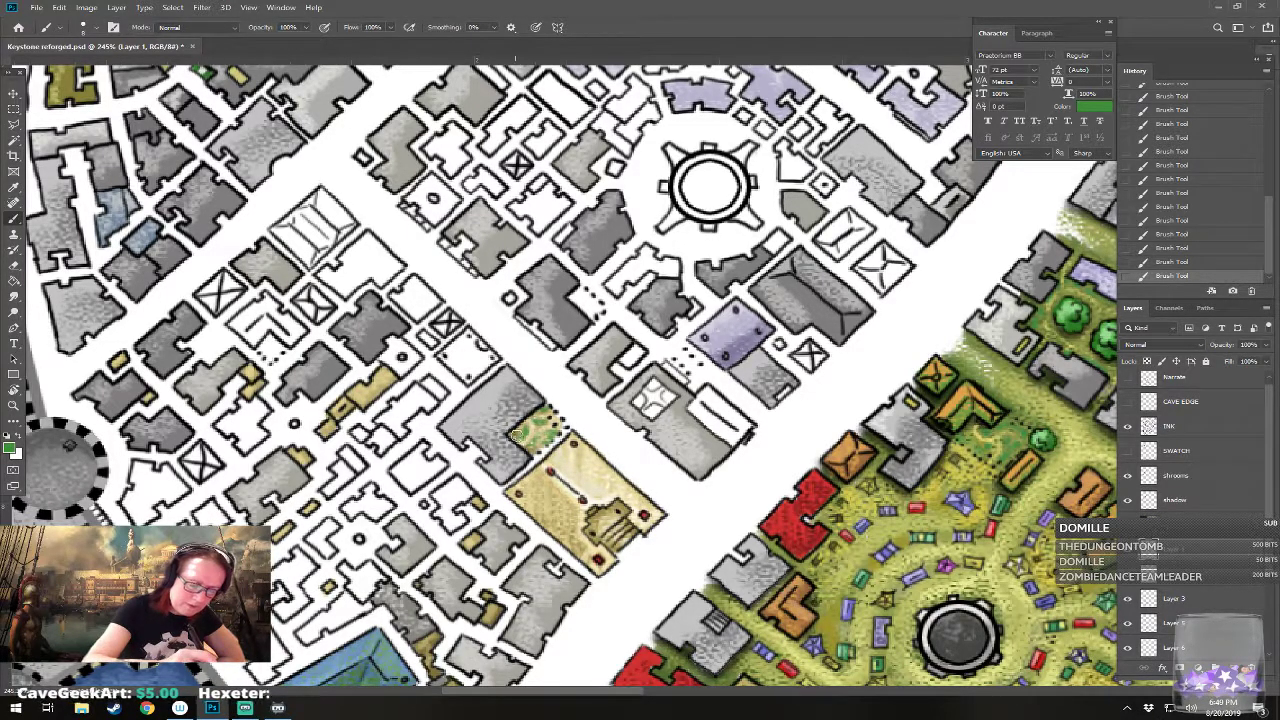
click(1195, 648)
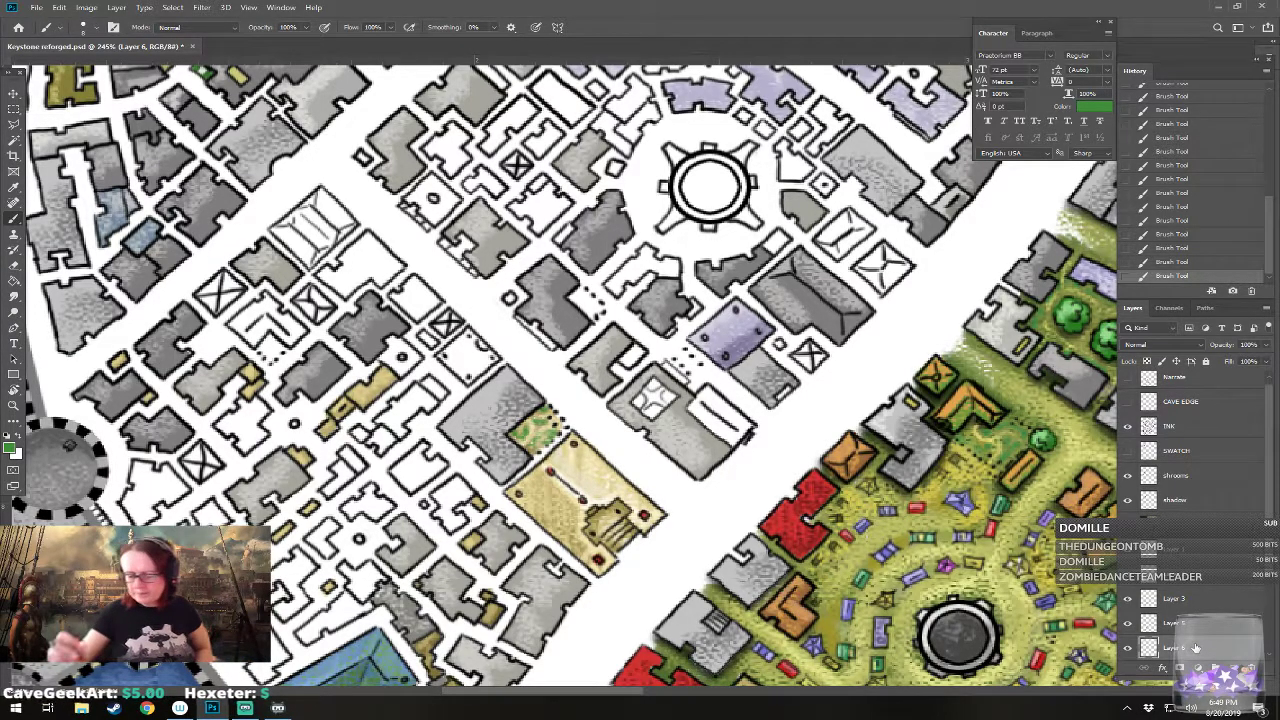
Step: Choose the dark olive #575122 and brush darker accents over the small garden plot beside the yellow compound on Layer 6
click(13, 449)
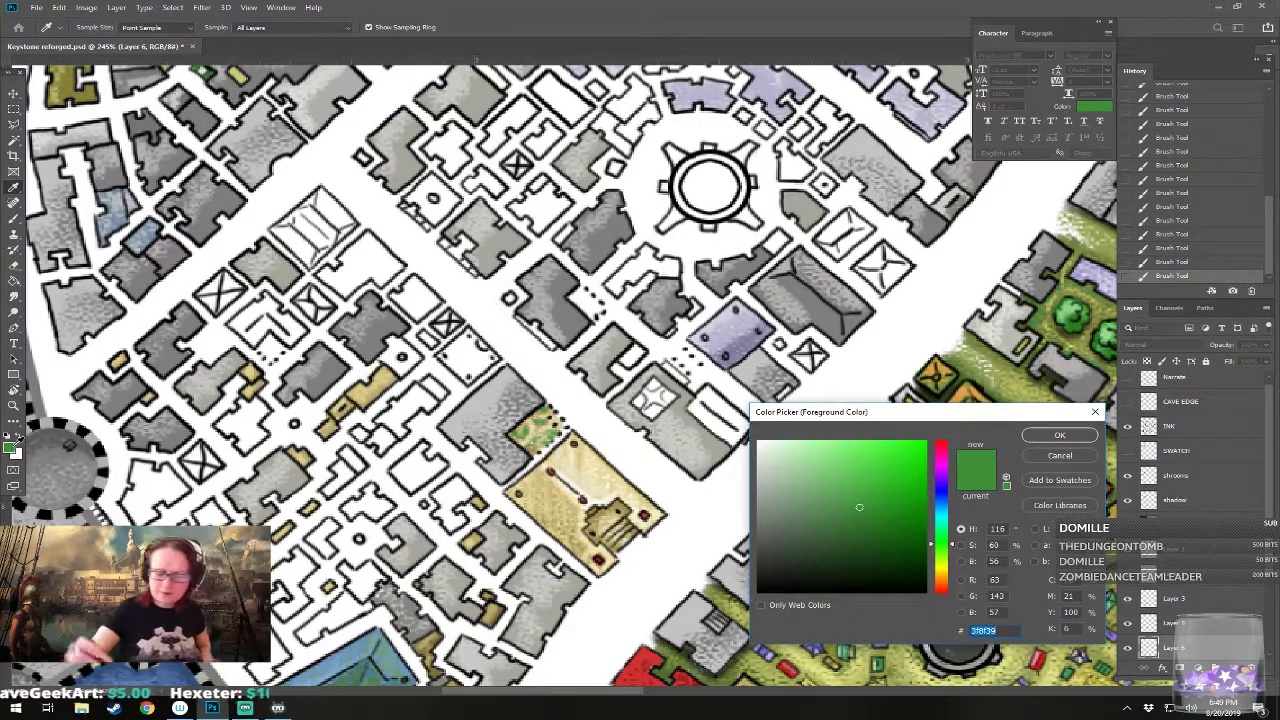
drag(937, 558, 937, 570)
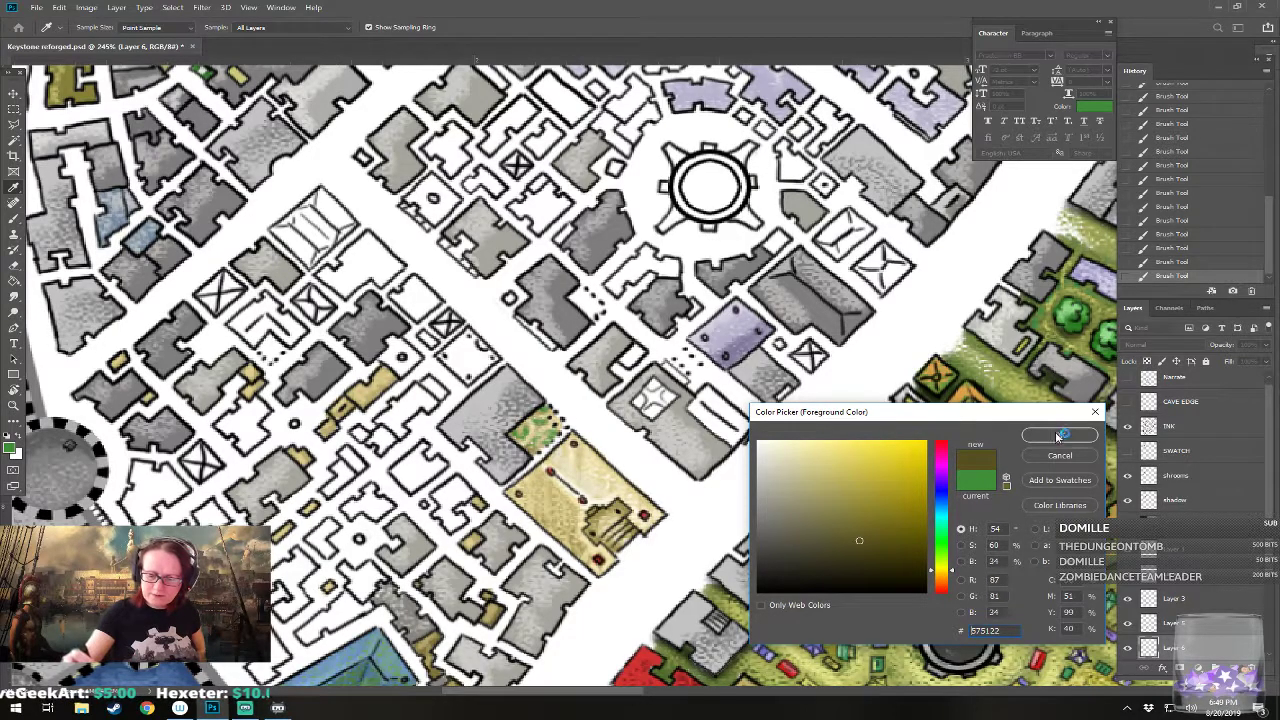
click(1059, 435)
mouse_move(531, 443)
mouse_down()
mouse_move(548, 437)
mouse_move(530, 441)
mouse_move(542, 409)
mouse_move(561, 432)
mouse_up()
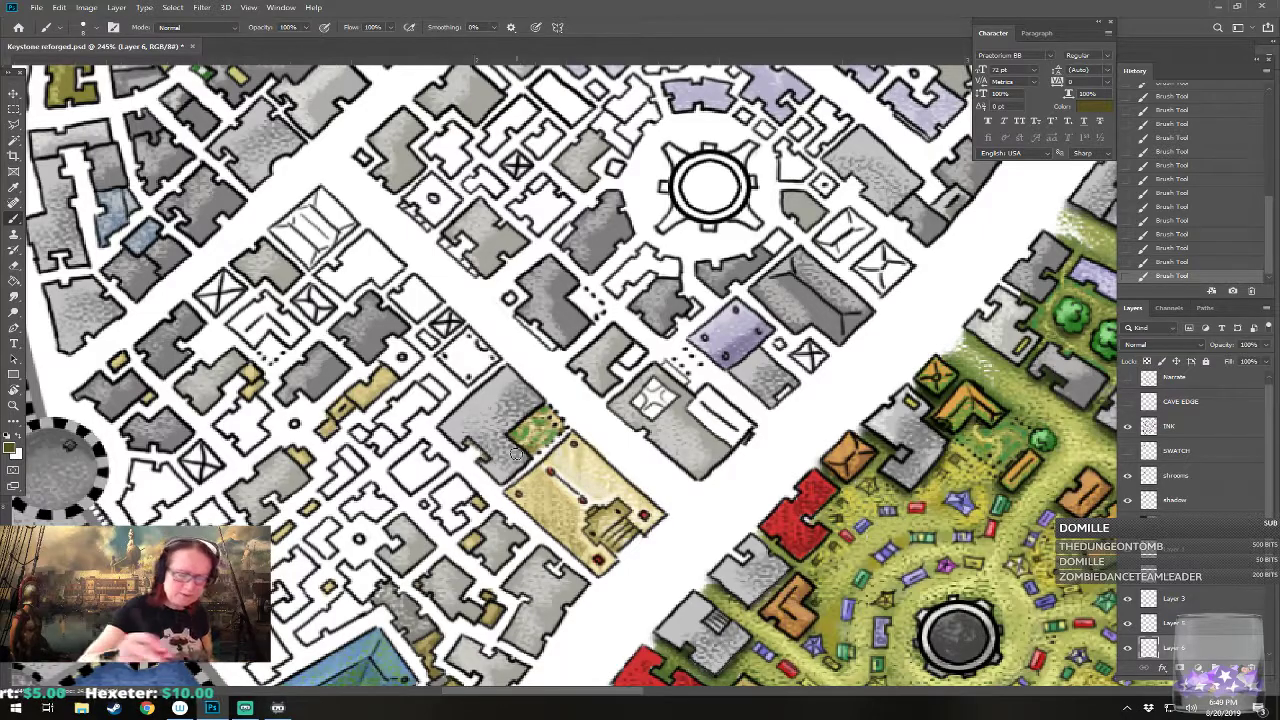
Step: On the Color layer, paint the small outbuildings scattered around the central circular plaza with the dark olive
scroll(515, 455, down, 5)
scroll(500, 460, up, 5)
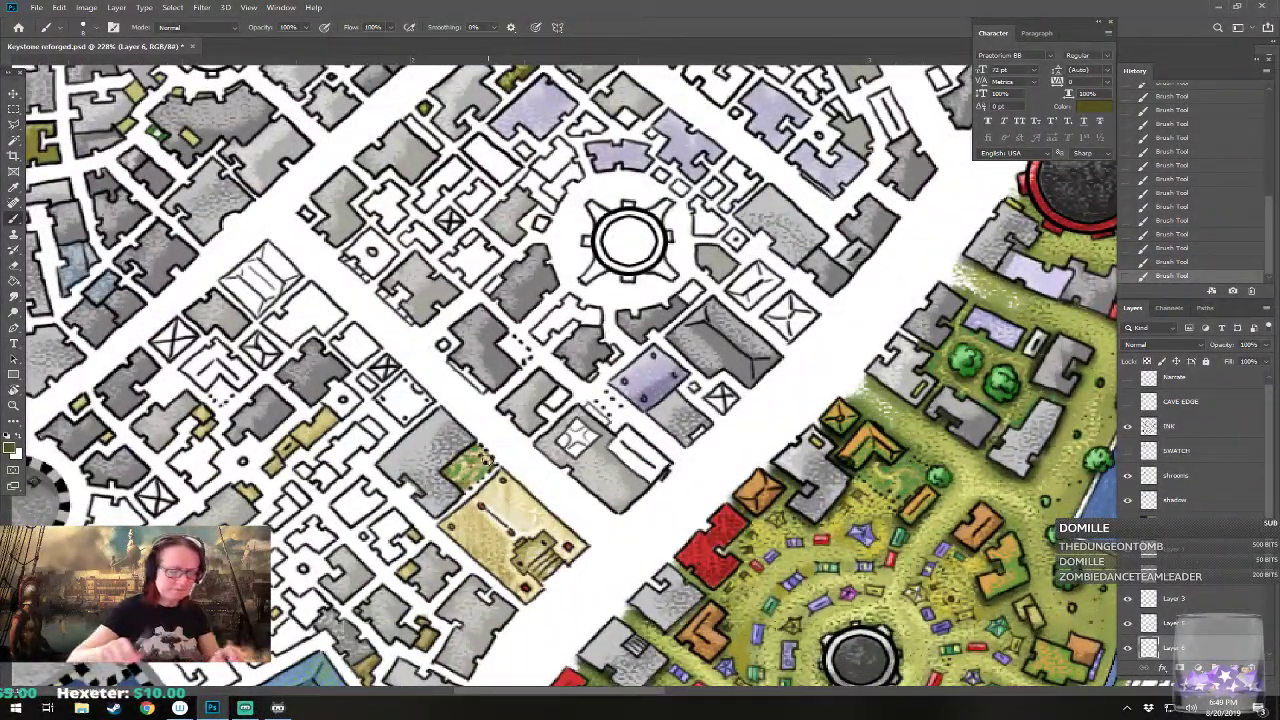
scroll(482, 462, down, 4)
drag(488, 458, 402, 492)
scroll(497, 552, up, 4)
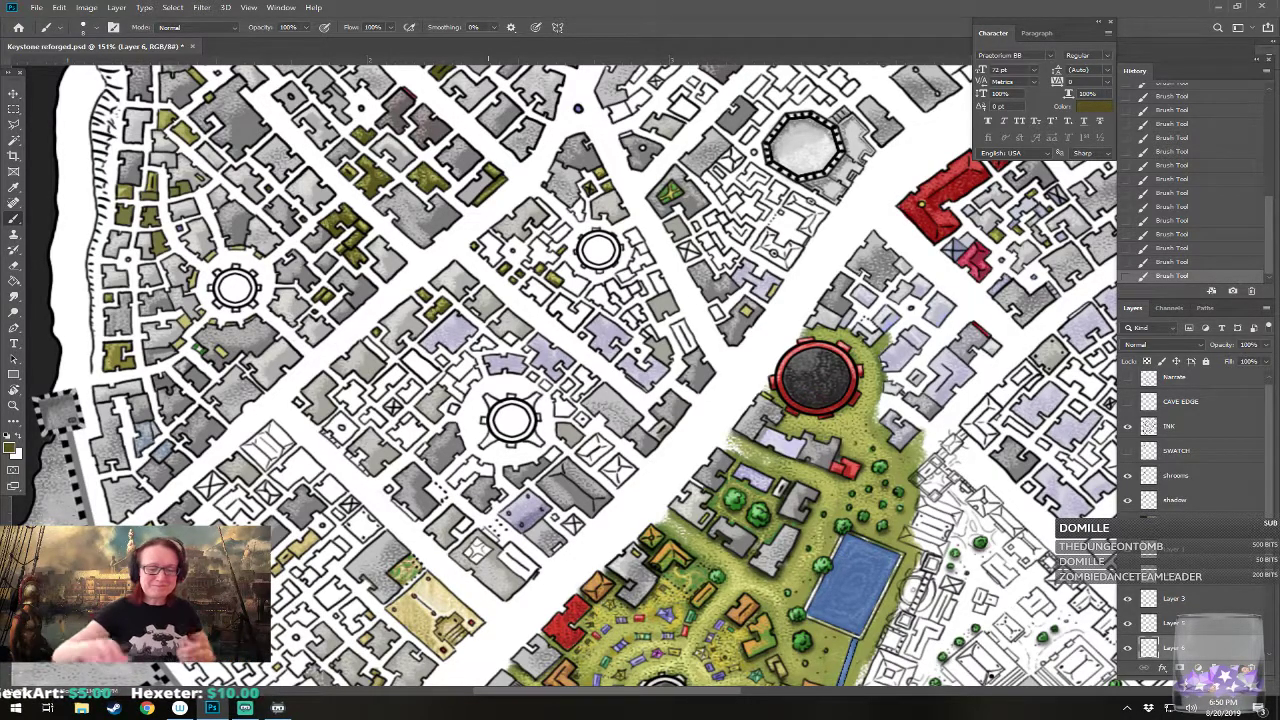
drag(586, 377, 718, 346)
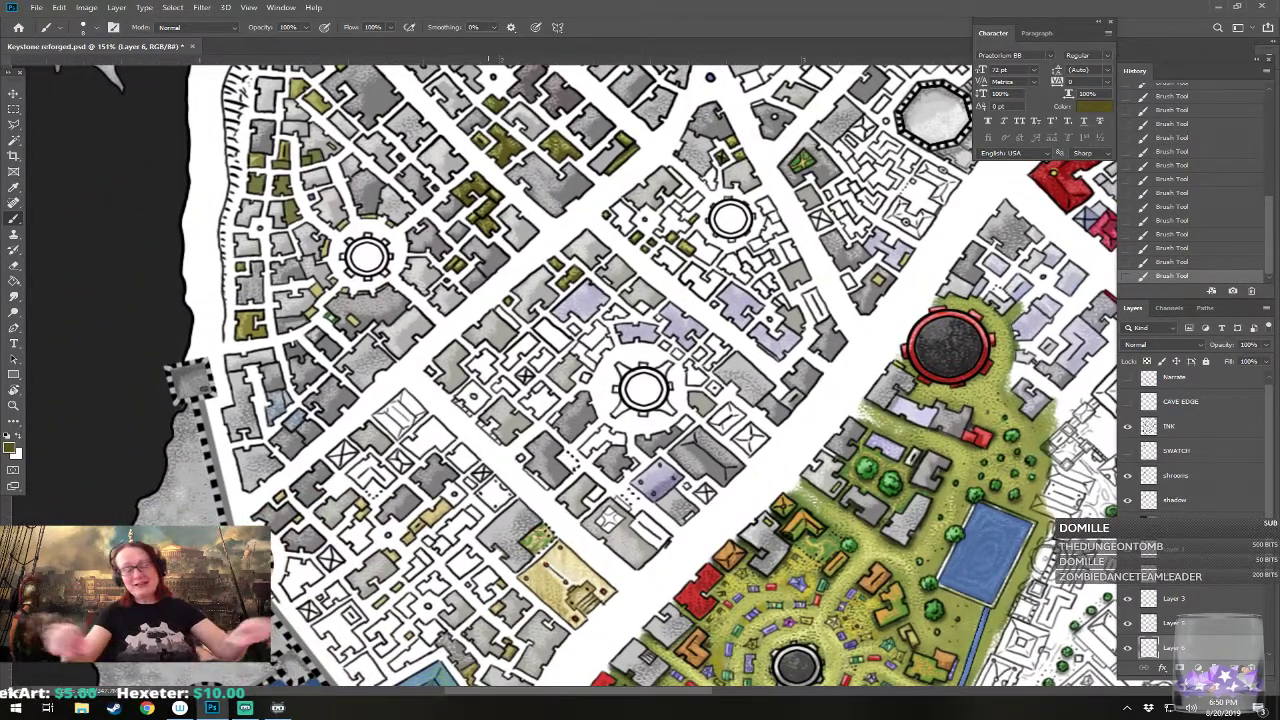
scroll(689, 382, up, 2)
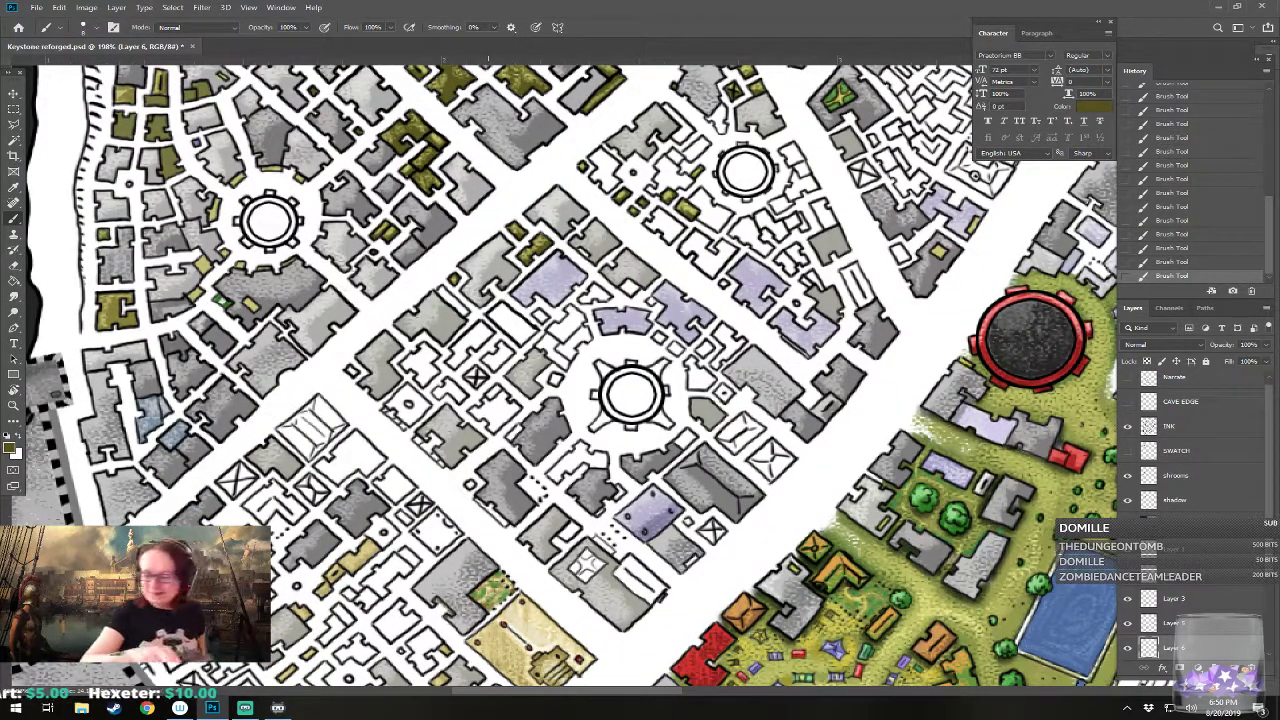
drag(600, 380, 618, 414)
click(1175, 516)
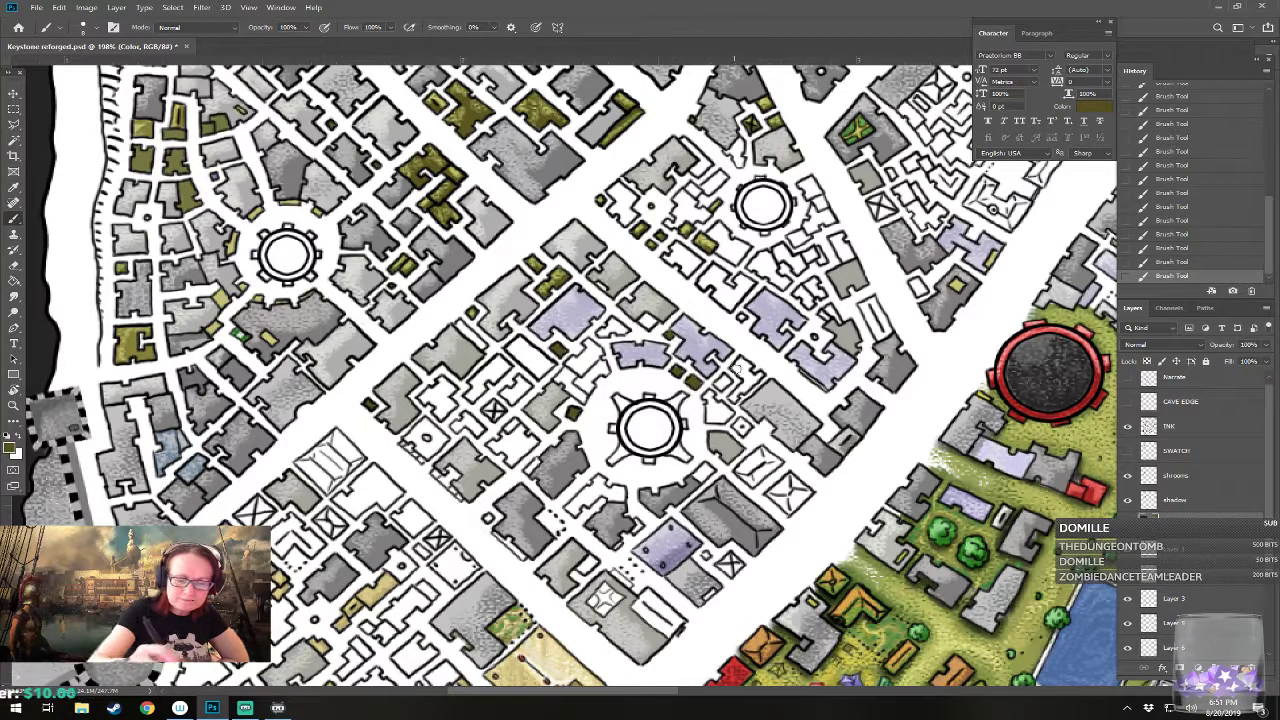
click(720, 382)
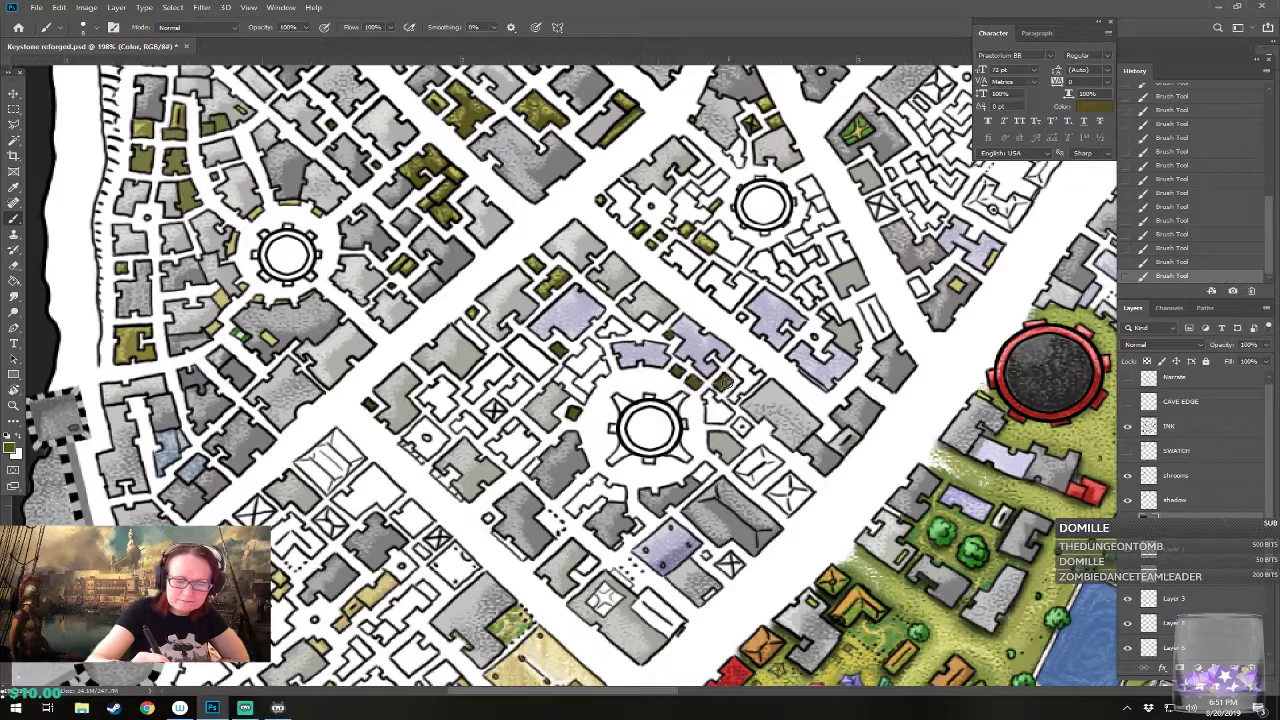
drag(736, 426, 747, 425)
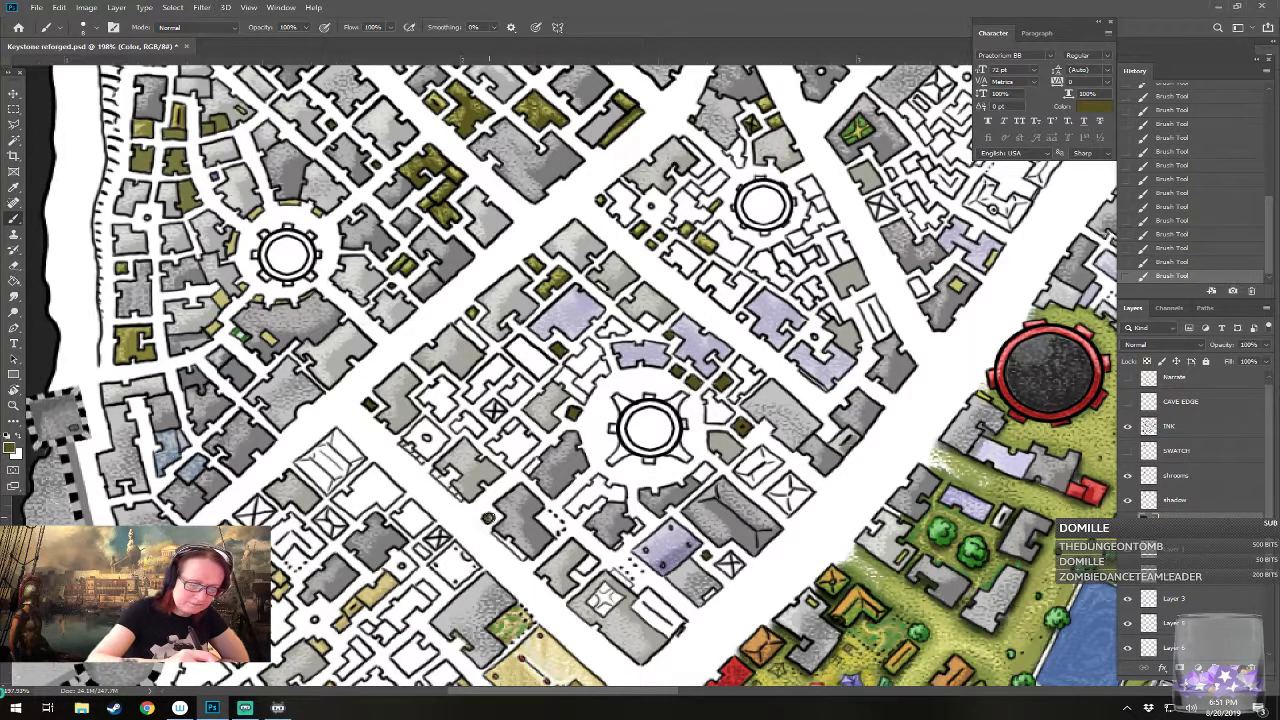
Step: Choose the light khaki yellow #c4ba63 and dab highlights onto the small olive outbuildings around the central plaza
click(14, 447)
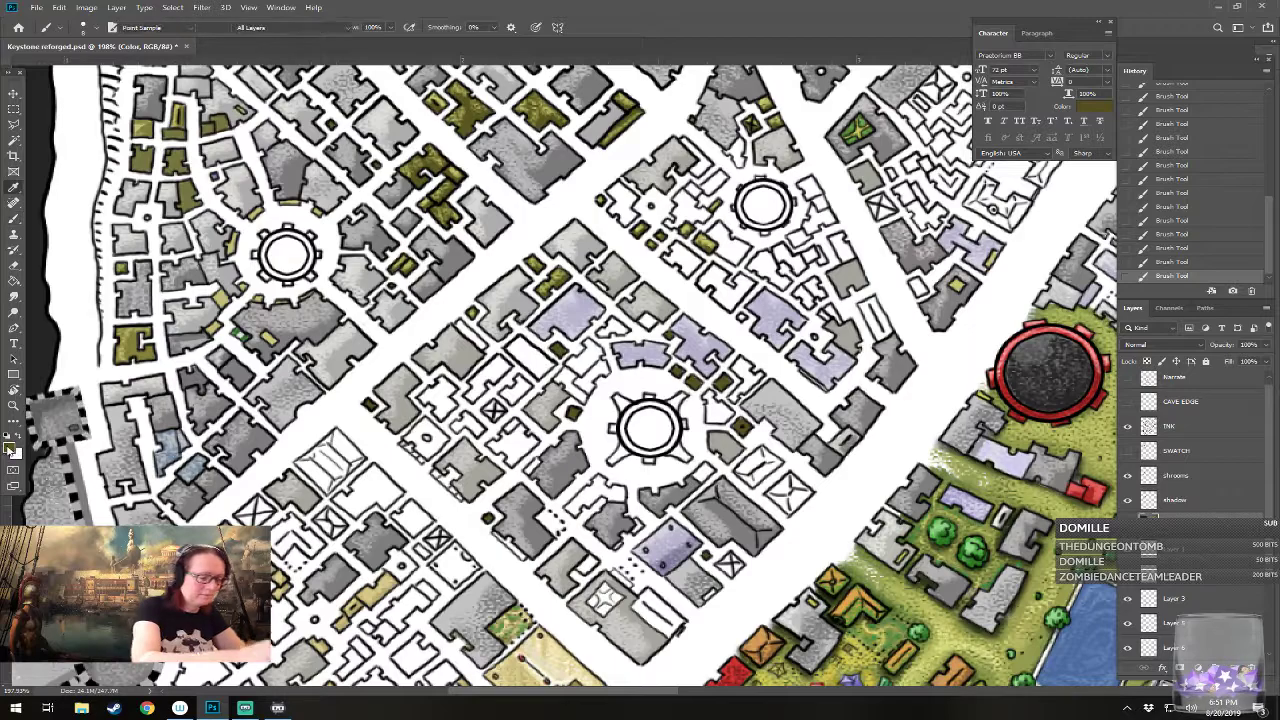
click(840, 475)
click(1040, 435)
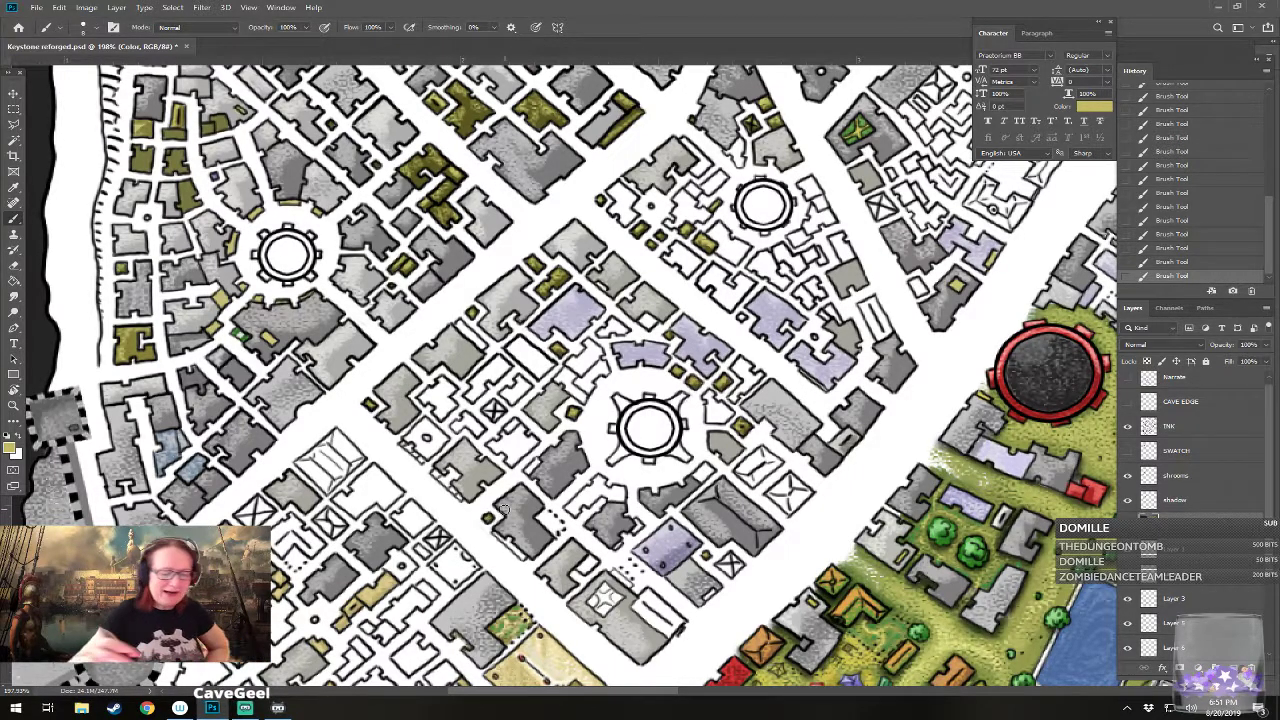
drag(490, 516, 458, 530)
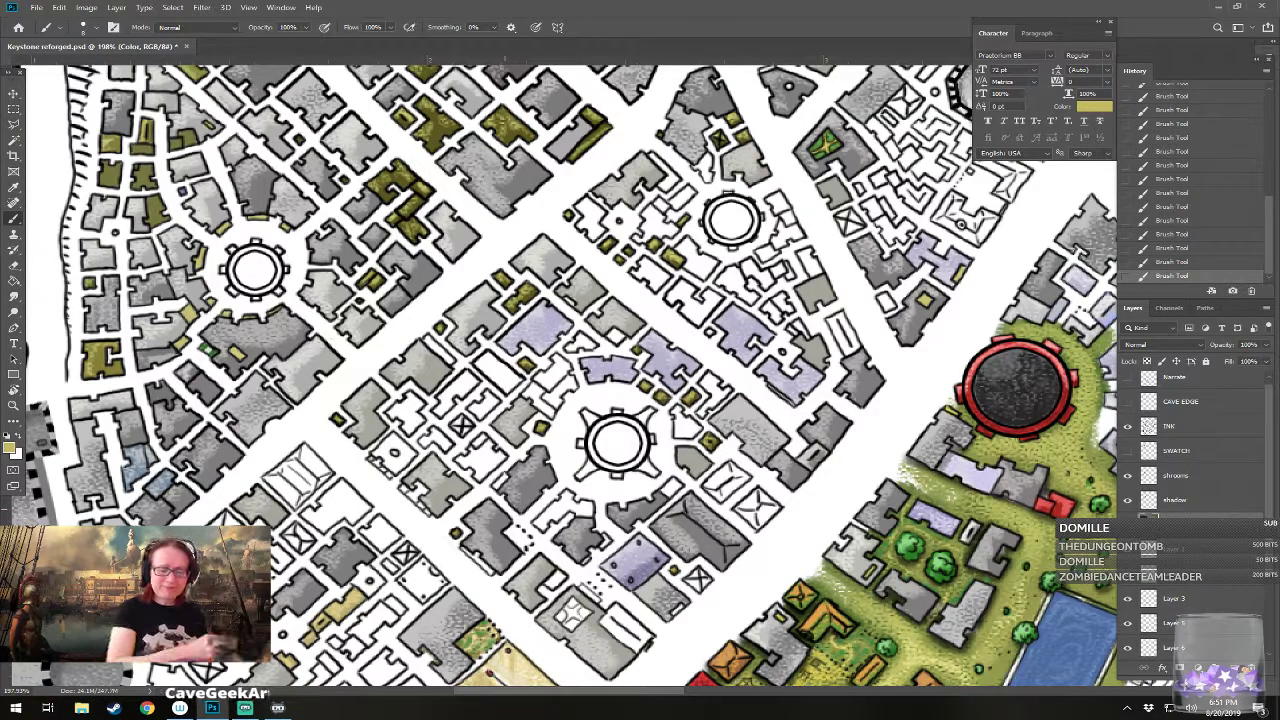
Step: Choose the deep red #a81e1e and fill the white roofs southeast of the plaza and the narrow building to the northeast
click(8, 447)
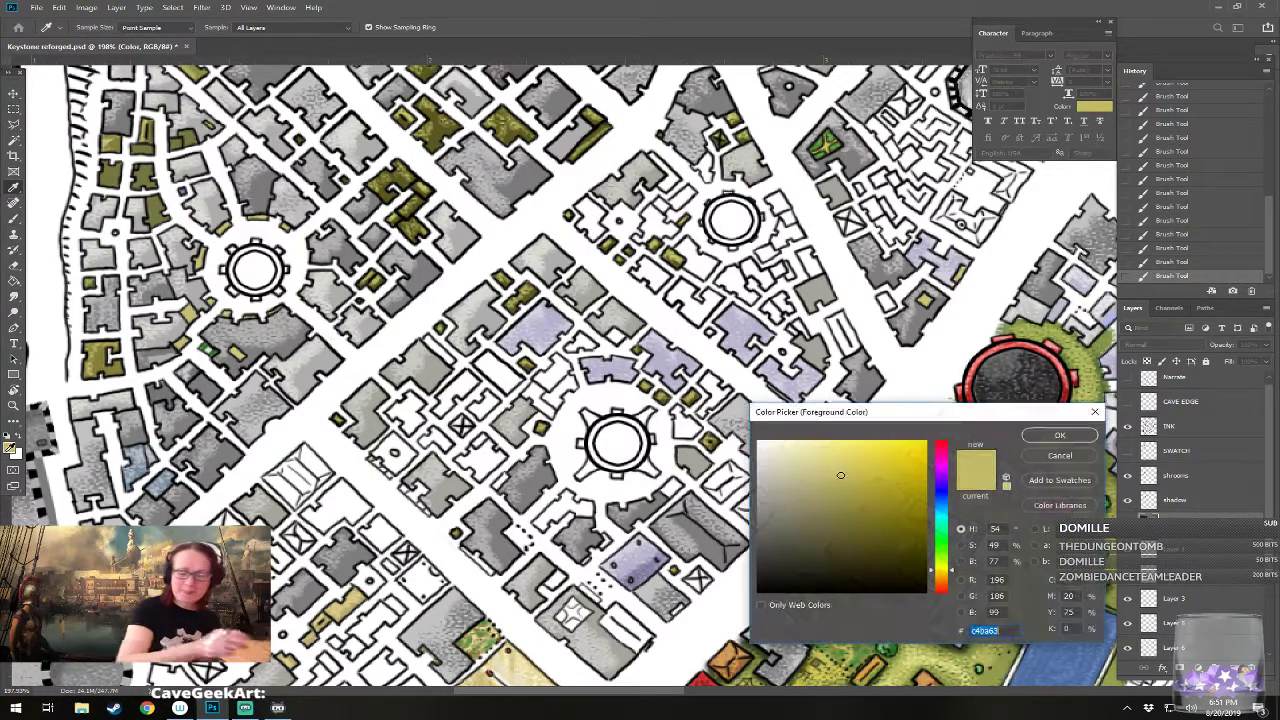
drag(917, 412, 840, 320)
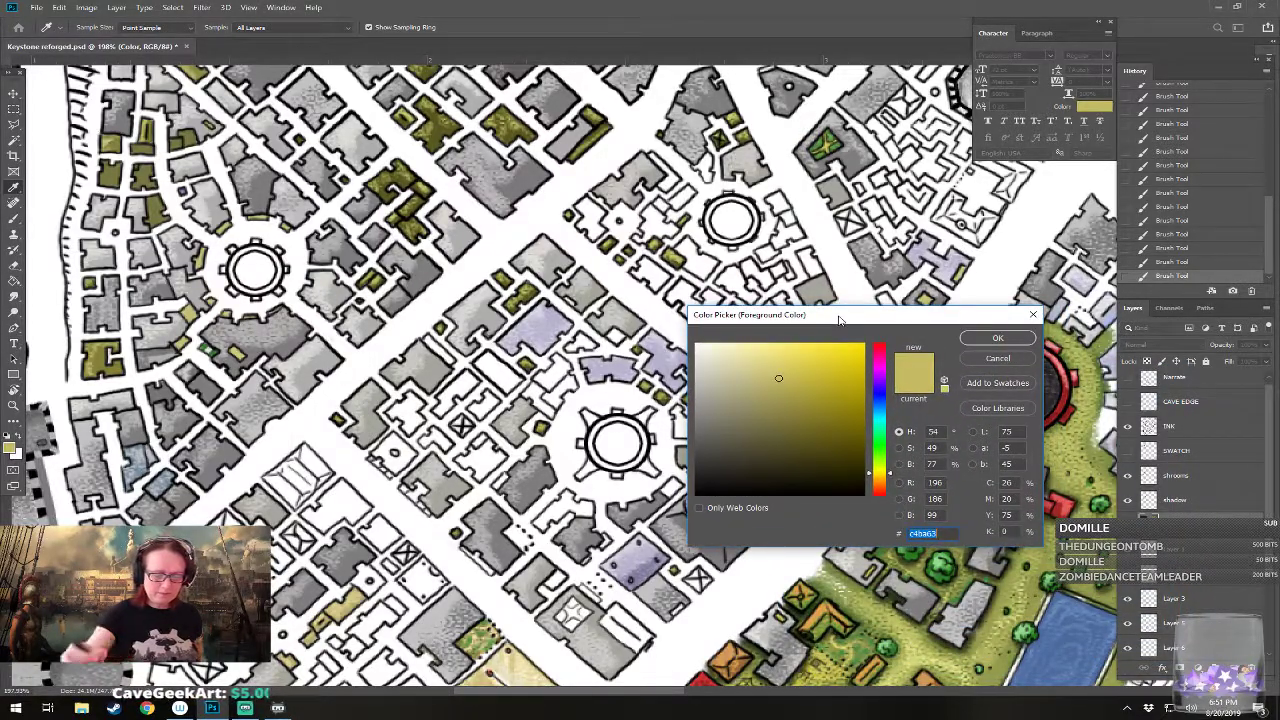
click(881, 352)
click(833, 401)
click(985, 339)
drag(973, 339, 985, 400)
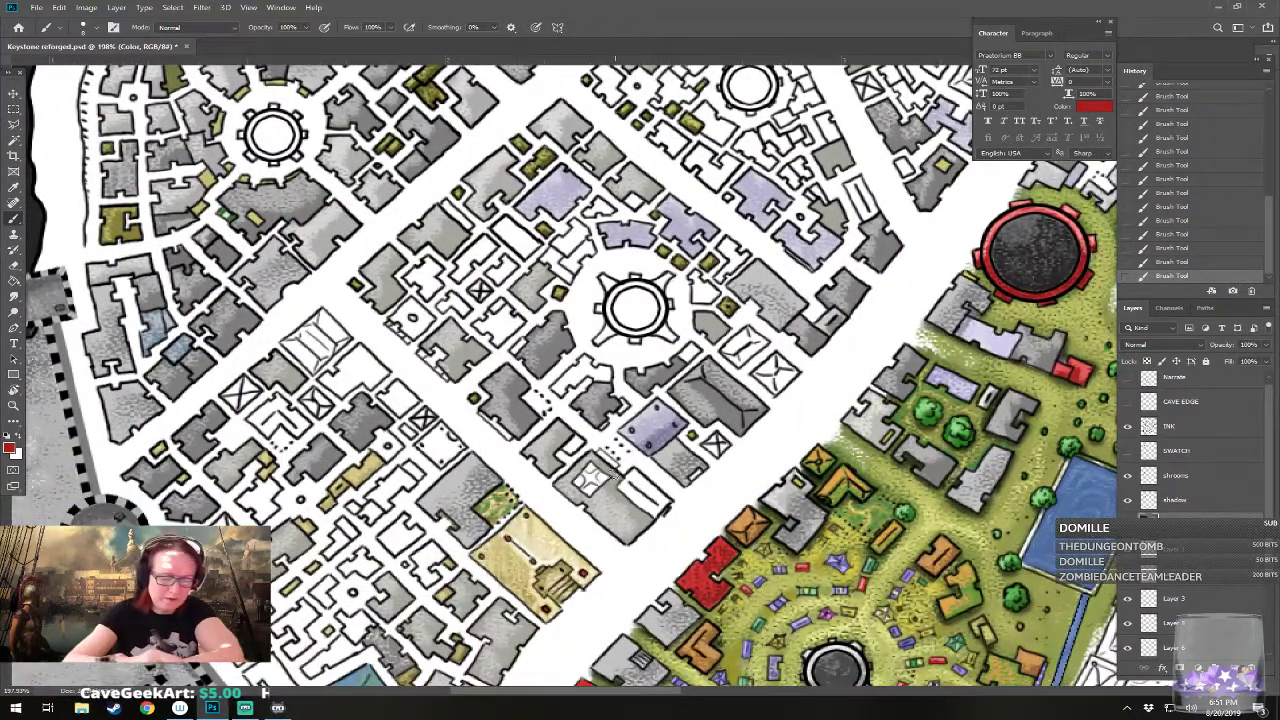
mouse_move(600, 452)
mouse_down()
mouse_move(623, 488)
mouse_move(632, 476)
mouse_move(651, 496)
mouse_move(635, 473)
mouse_move(652, 494)
mouse_move(625, 491)
mouse_move(662, 508)
mouse_up()
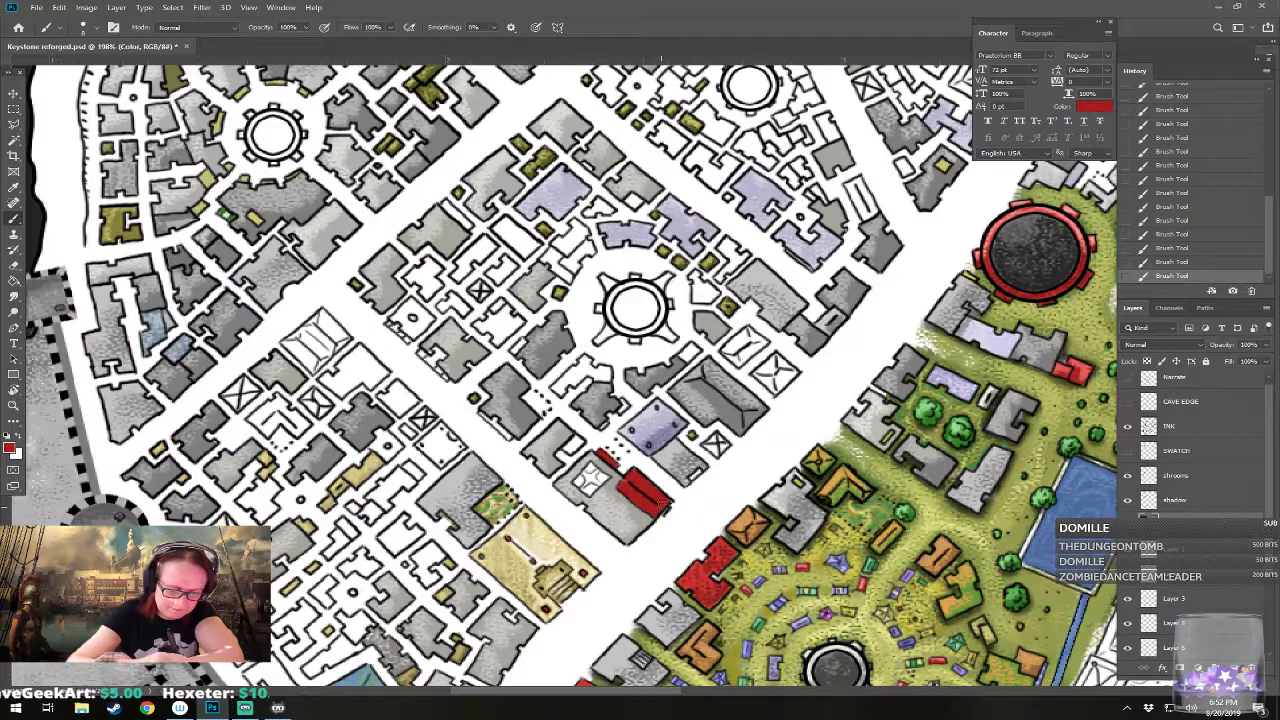
drag(714, 443, 728, 444)
mouse_move(772, 367)
mouse_down()
mouse_move(760, 371)
mouse_move(782, 364)
mouse_move(770, 390)
mouse_move(793, 372)
mouse_move(724, 350)
mouse_move(738, 358)
mouse_move(732, 346)
mouse_move(750, 334)
mouse_move(760, 344)
mouse_move(682, 376)
mouse_up()
mouse_move(774, 229)
mouse_down()
mouse_move(786, 256)
mouse_move(790, 241)
mouse_up()
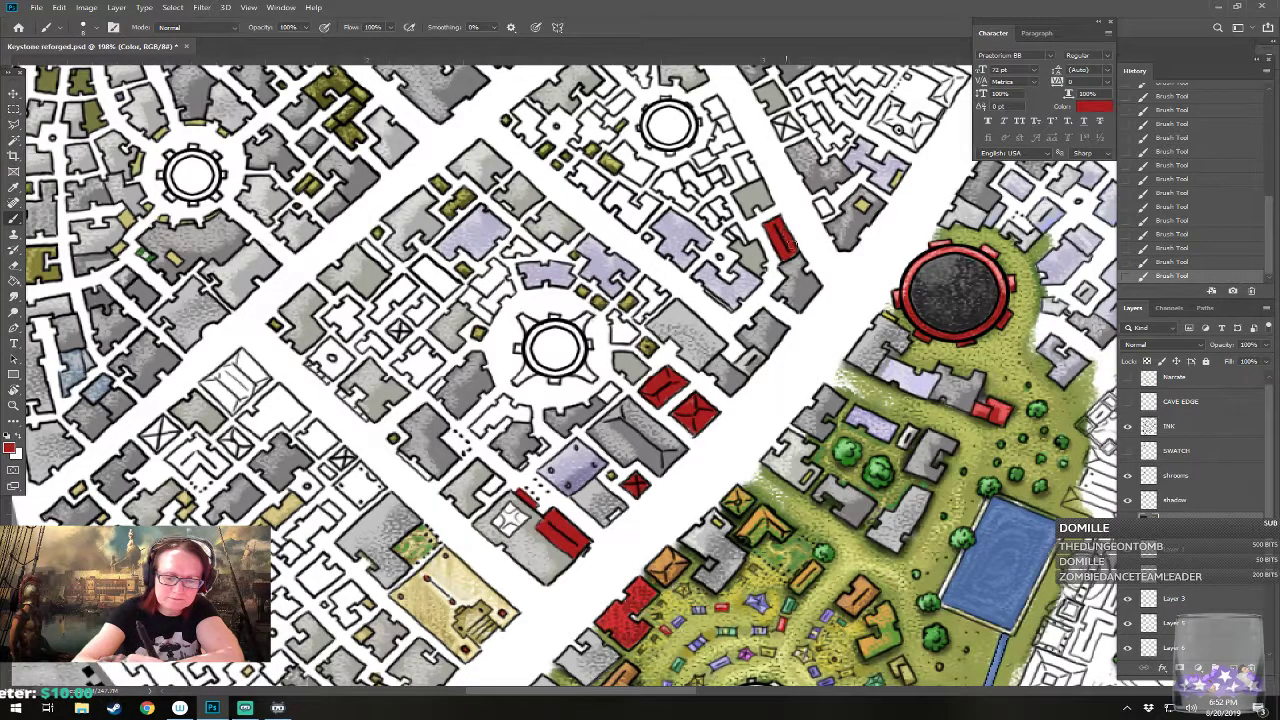
Step: Choose the light pink #e98787 and brush highlights along the roofs of the newly painted red buildings
click(10, 447)
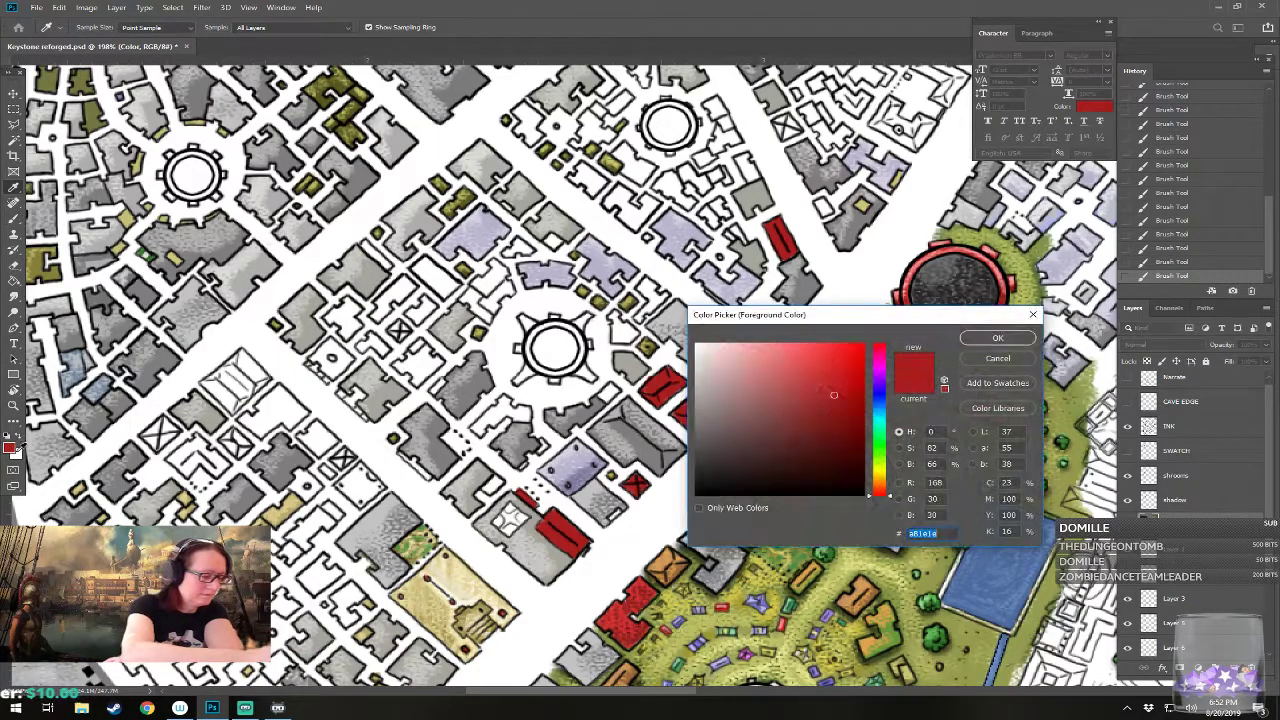
click(766, 356)
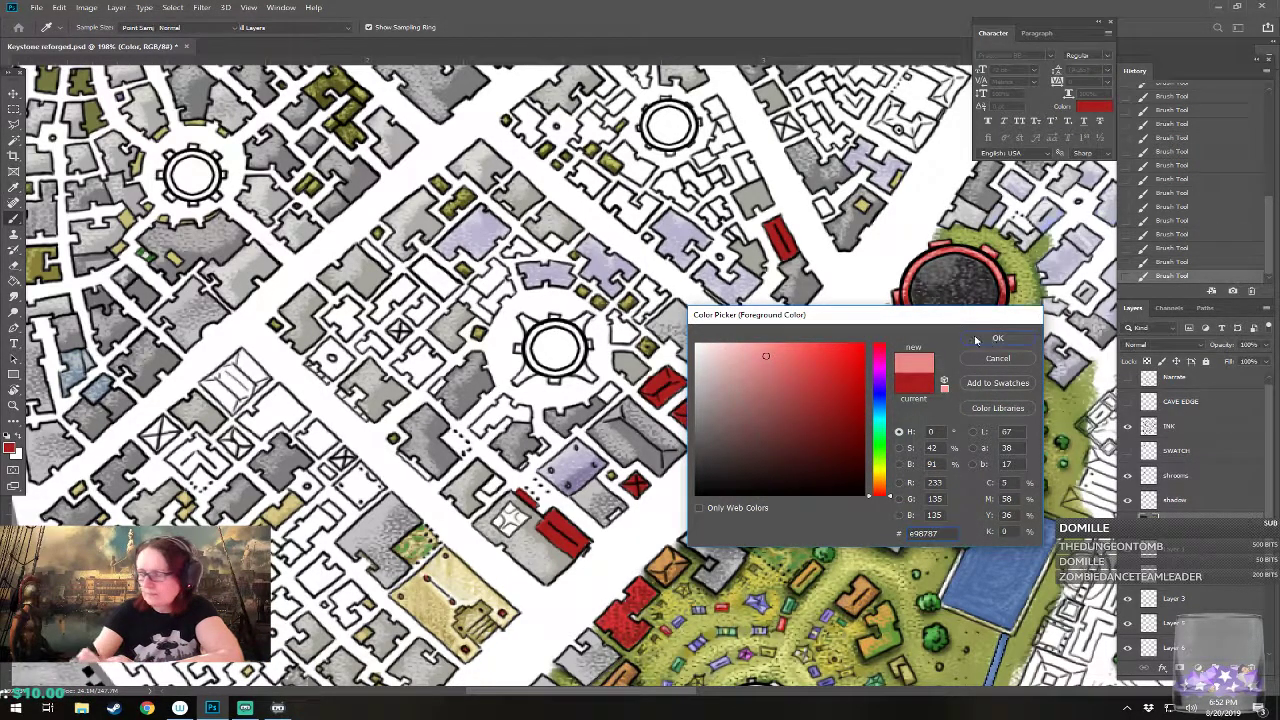
click(976, 341)
drag(976, 341, 1020, 323)
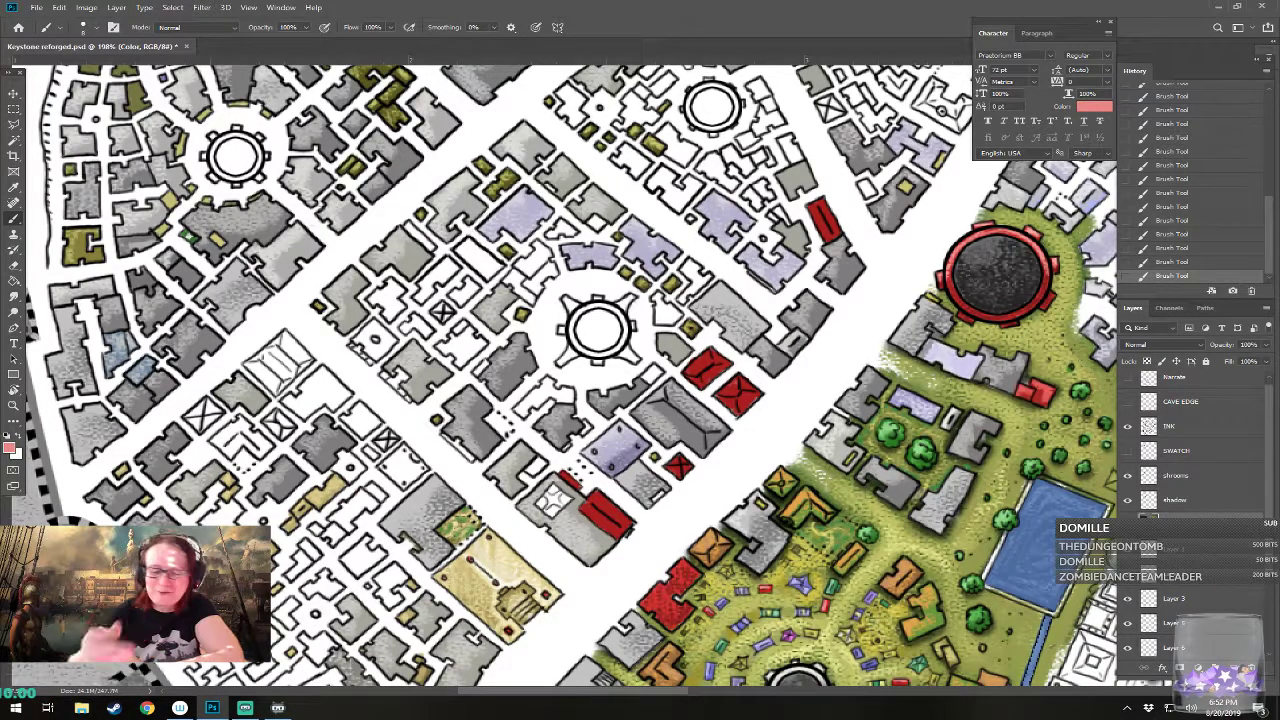
mouse_move(807, 210)
mouse_down()
mouse_move(823, 203)
mouse_move(836, 232)
mouse_move(833, 207)
mouse_up()
mouse_move(697, 373)
mouse_down()
mouse_move(722, 358)
mouse_move(722, 392)
mouse_move(745, 381)
mouse_move(756, 391)
mouse_up()
drag(673, 464, 776, 415)
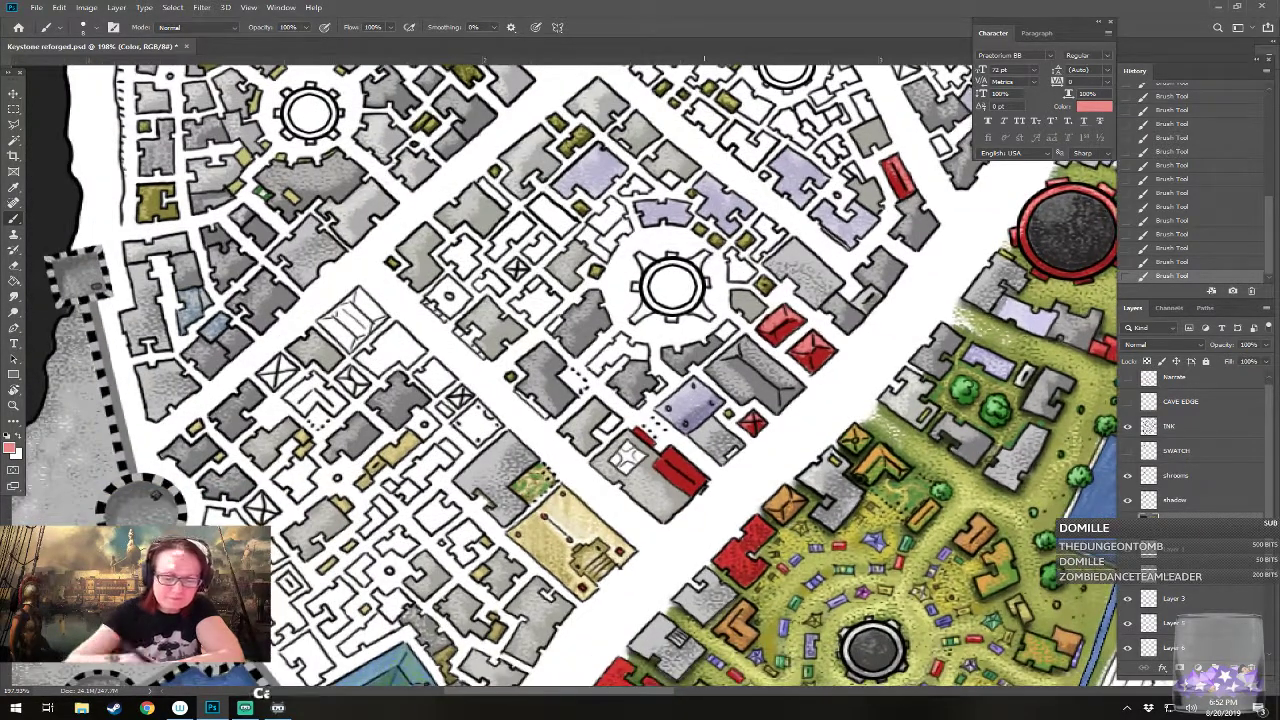
drag(672, 458, 700, 474)
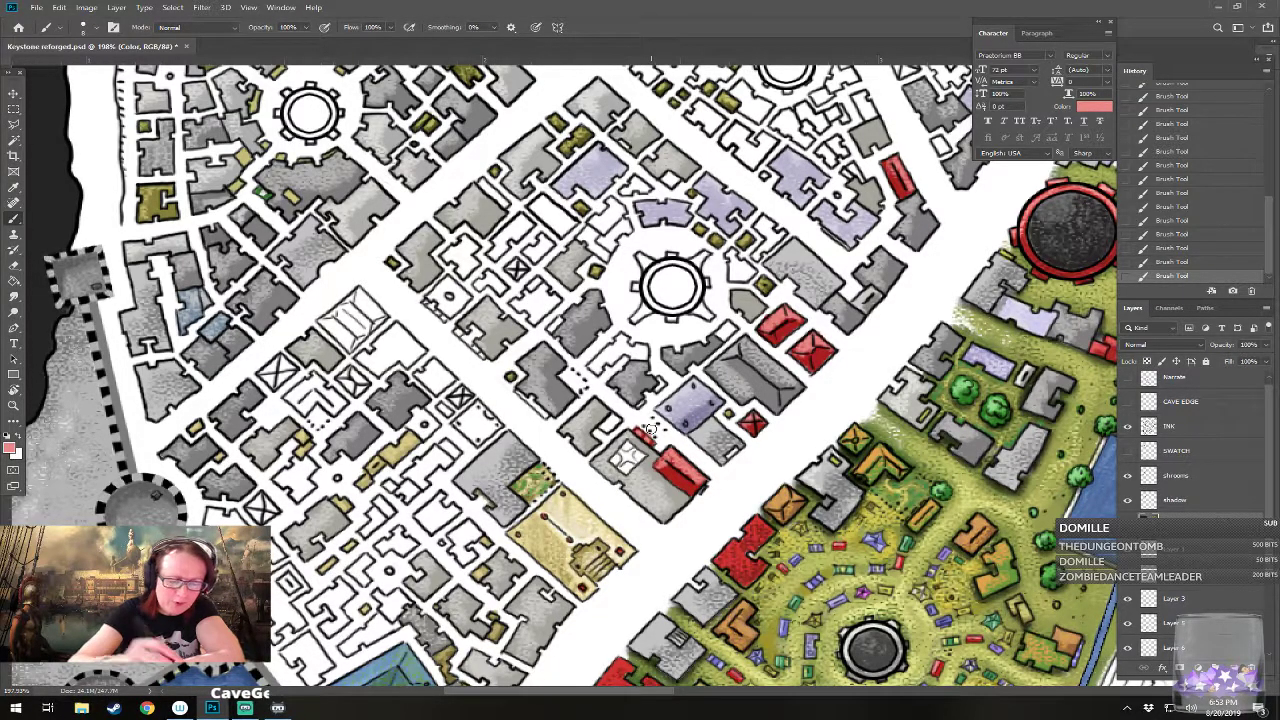
drag(650, 428, 598, 518)
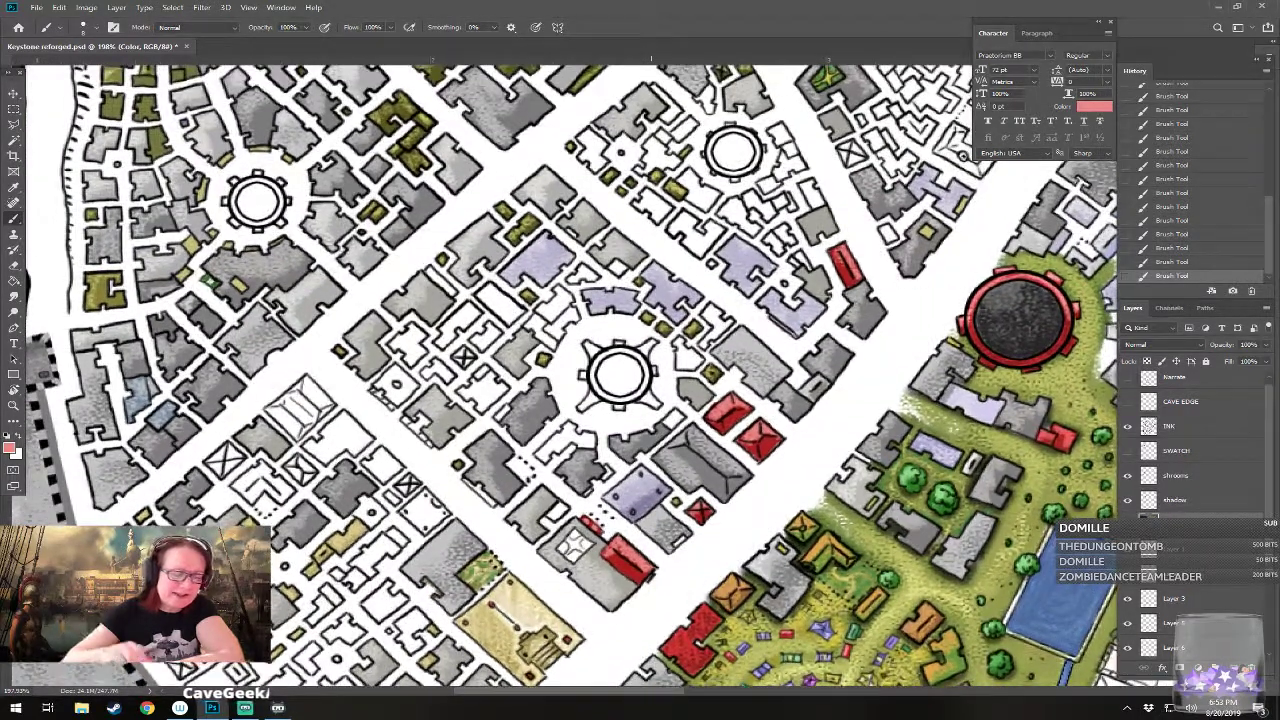
Step: Choose the green #439932 and paint the narrow strips along the avenue's gray buildings and below the lavender building
click(12, 449)
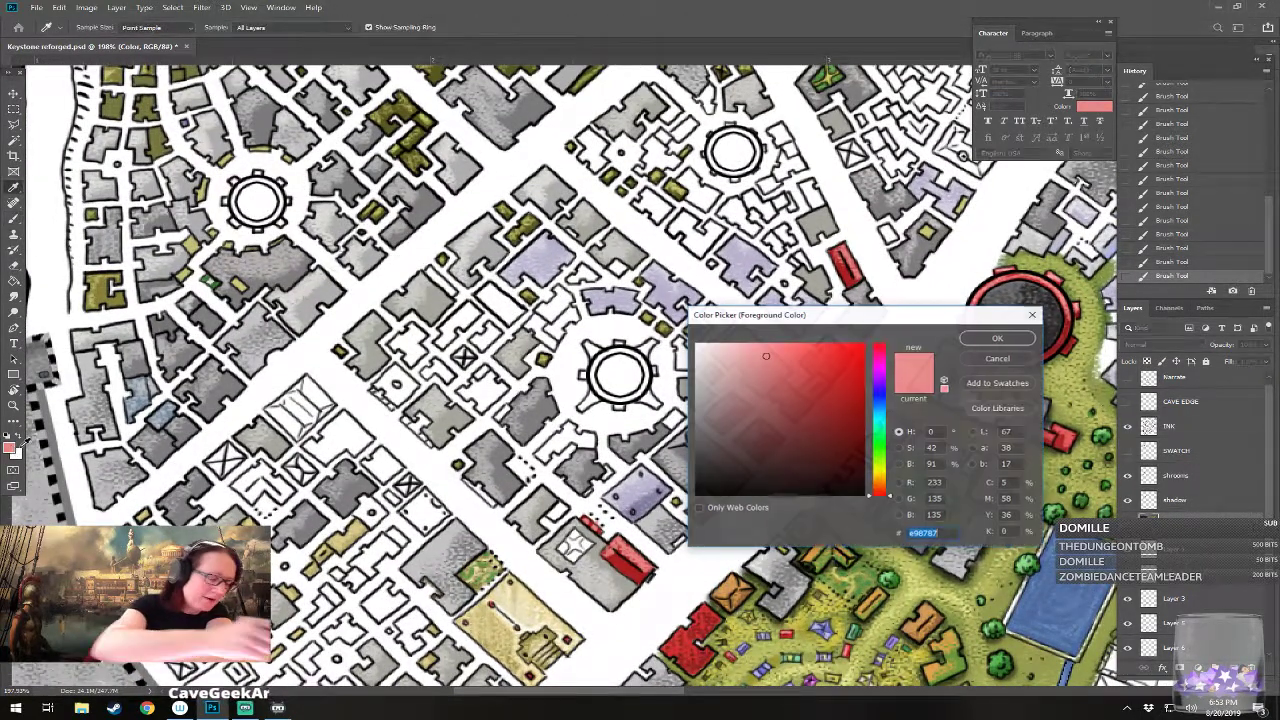
click(883, 448)
click(808, 404)
click(996, 339)
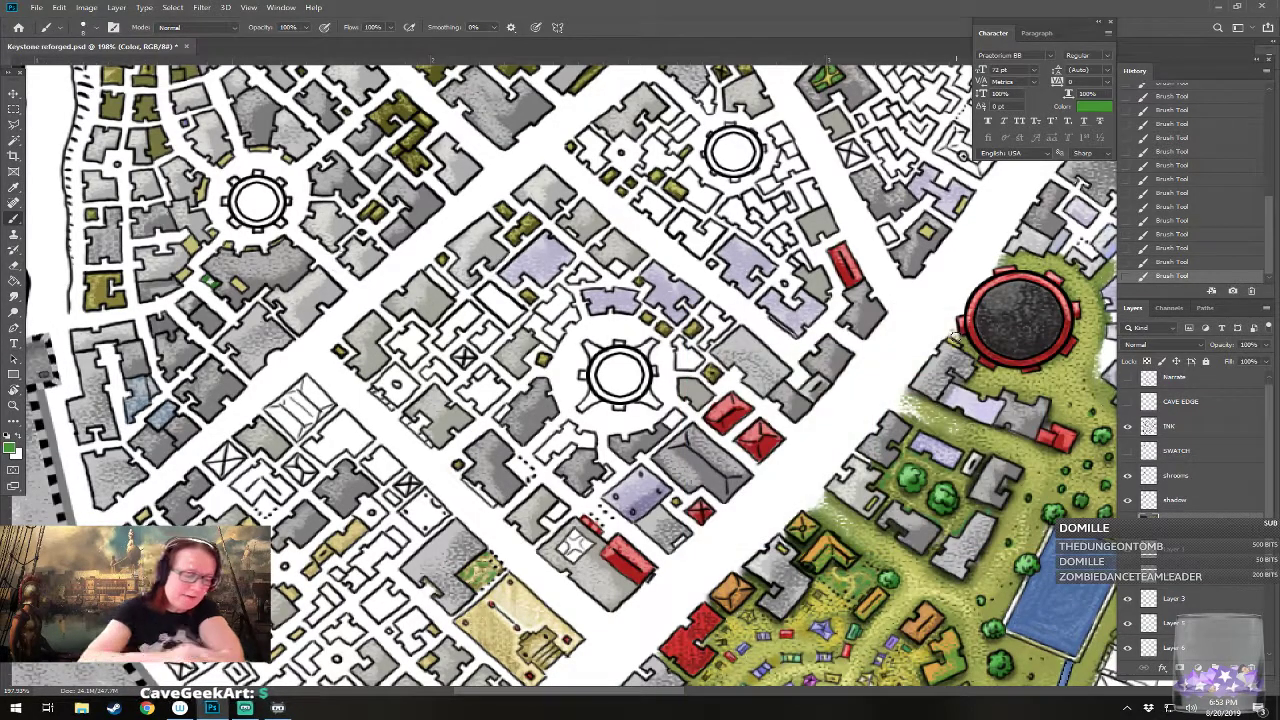
mouse_move(372, 390)
mouse_down()
mouse_move(408, 425)
mouse_move(420, 418)
mouse_move(426, 442)
mouse_move(492, 498)
mouse_up()
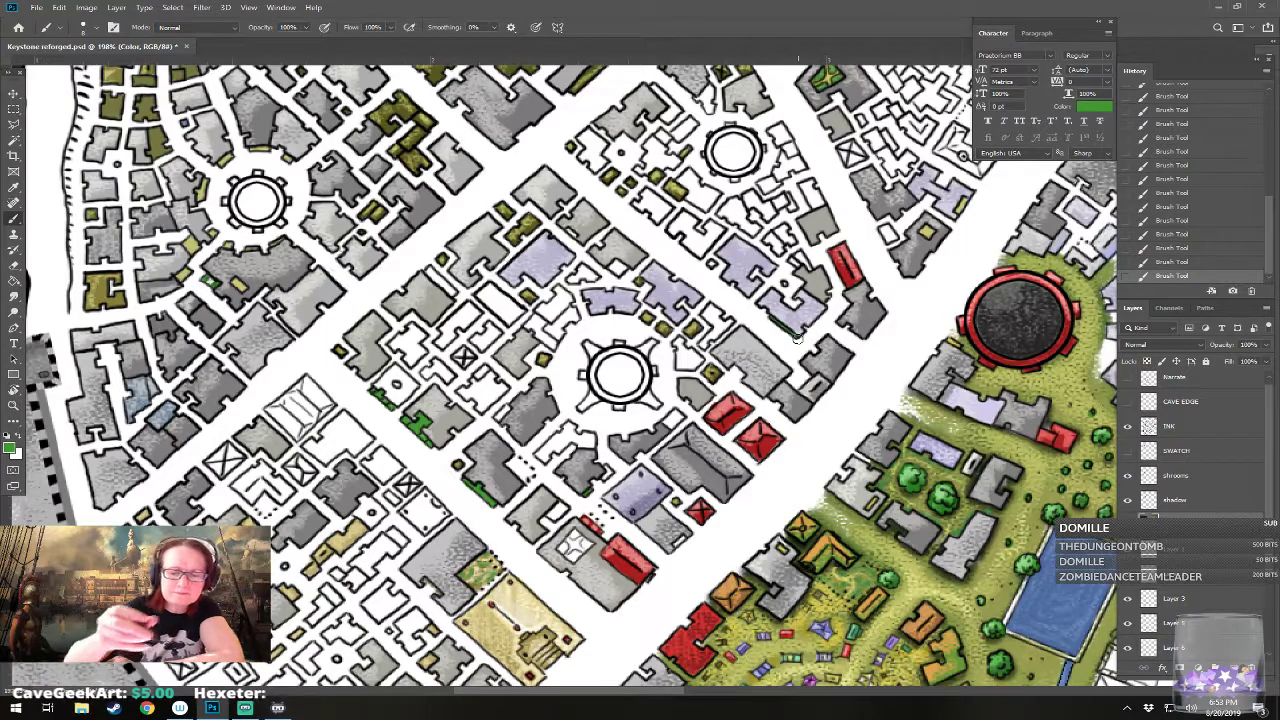
Step: Choose a pale green and brush highlights onto the green strips along the avenue
click(12, 449)
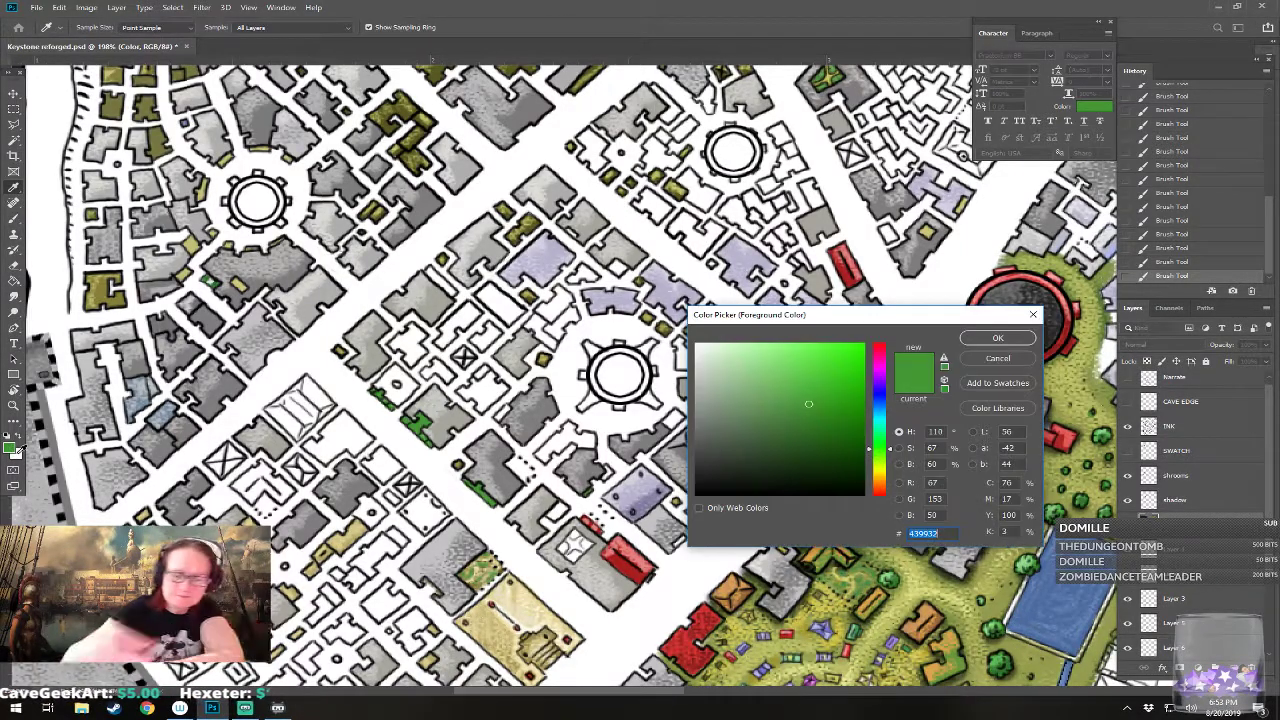
click(748, 352)
click(997, 338)
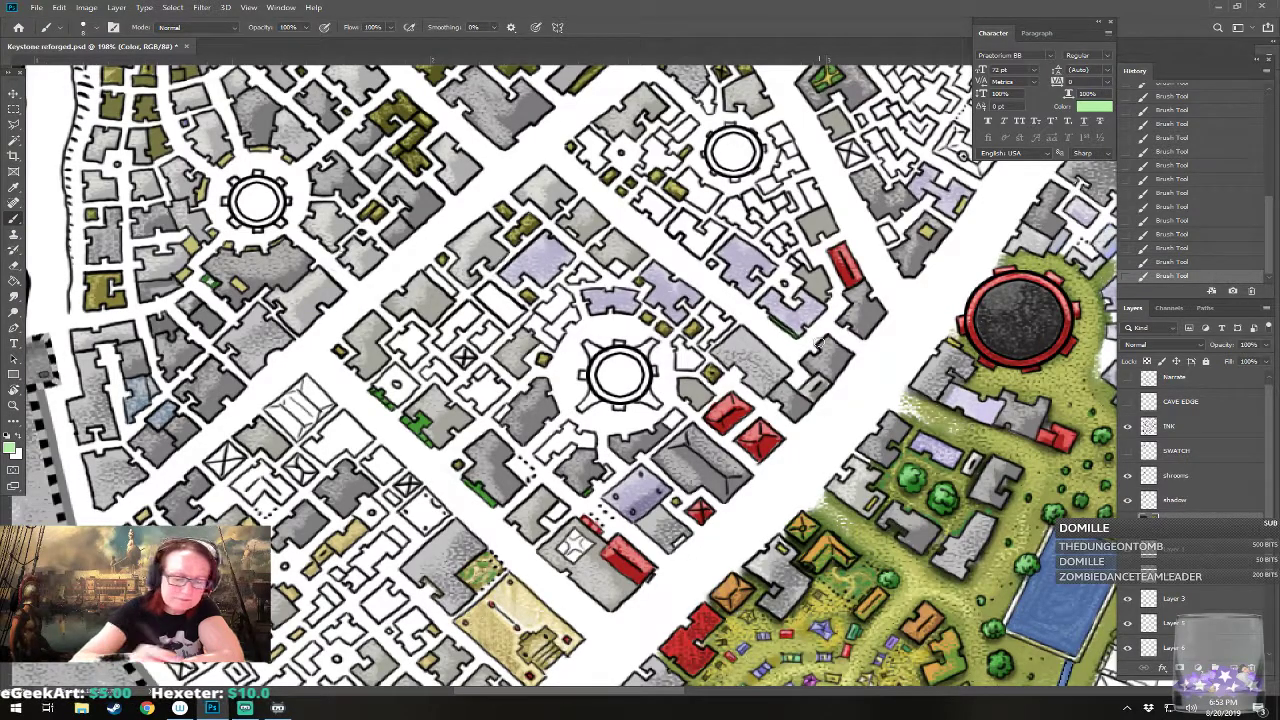
drag(470, 484, 486, 494)
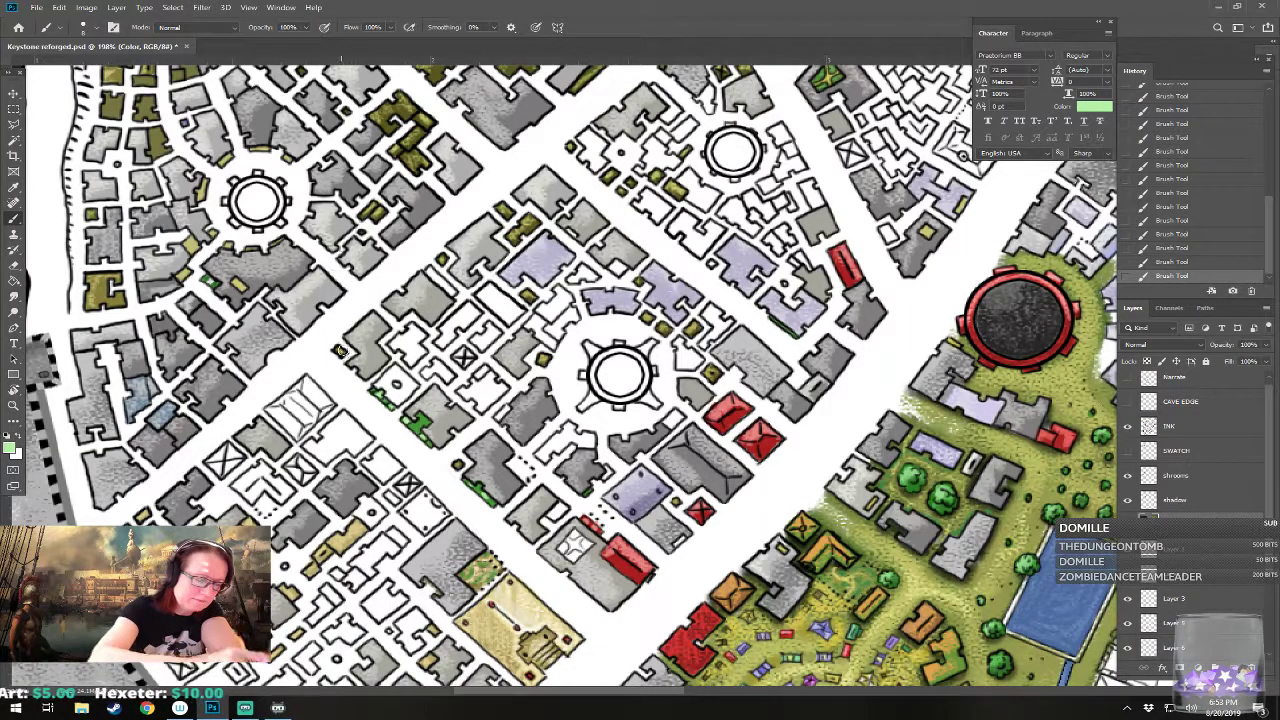
Step: Choose the muted blue-gray #93a6a8 and paint several of the white buildings surrounding the central circular plaza
drag(361, 334, 316, 381)
click(13, 448)
click(880, 416)
drag(726, 385, 716, 395)
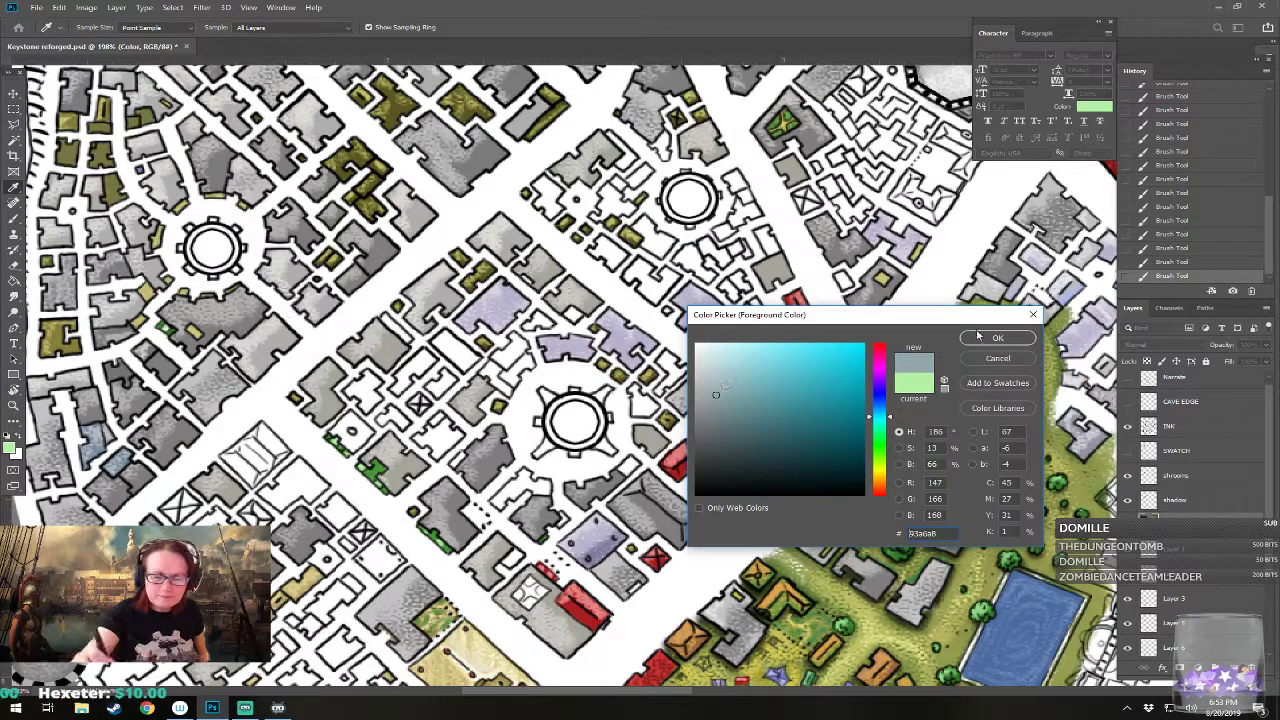
click(980, 338)
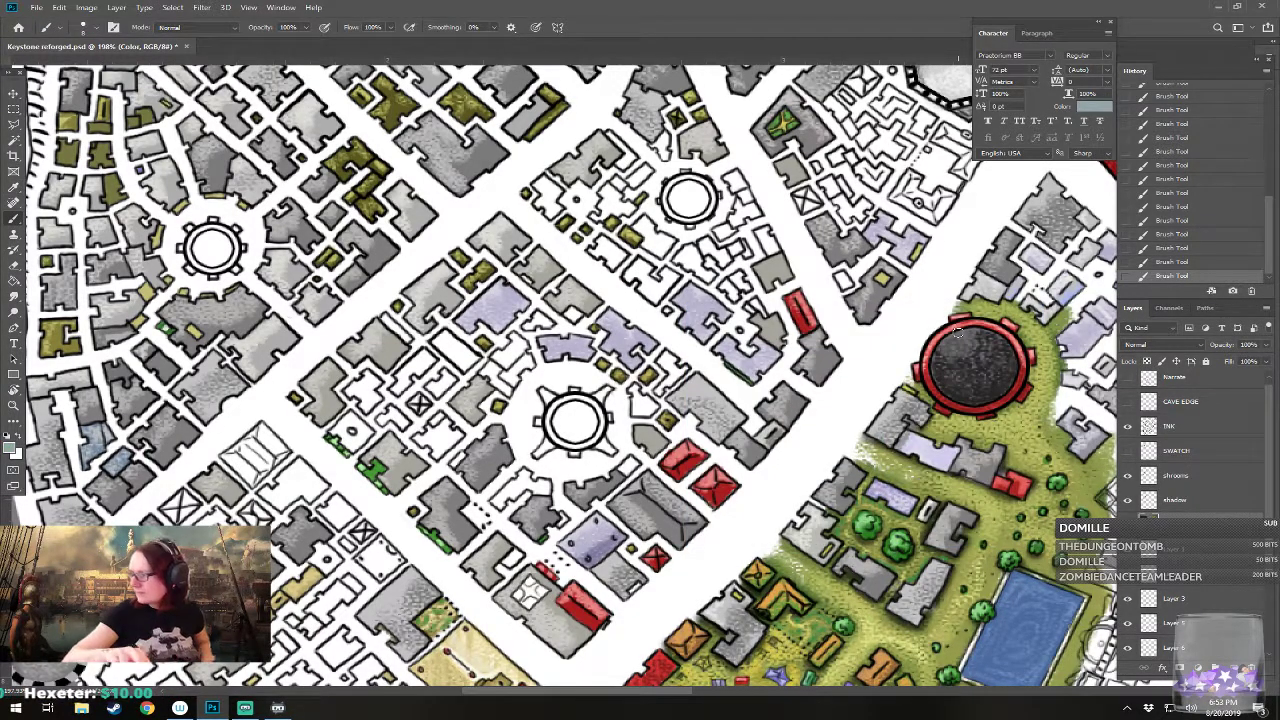
drag(958, 335, 974, 322)
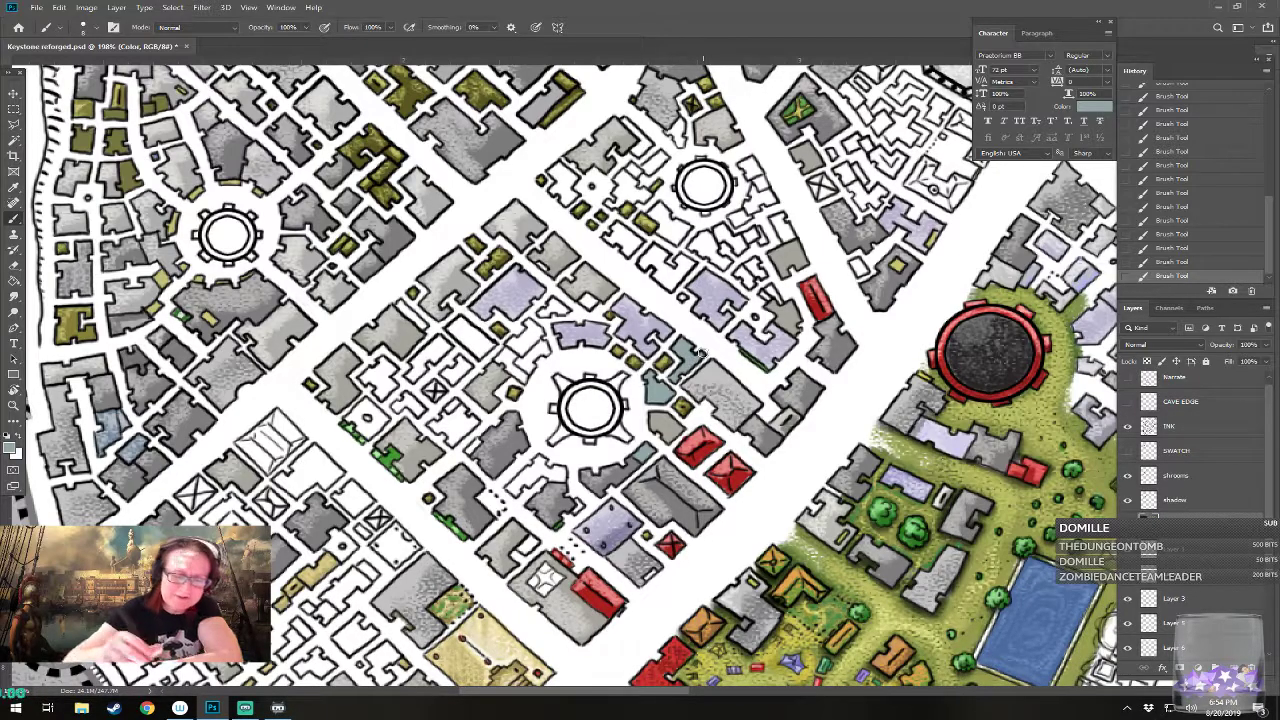
drag(703, 352, 777, 370)
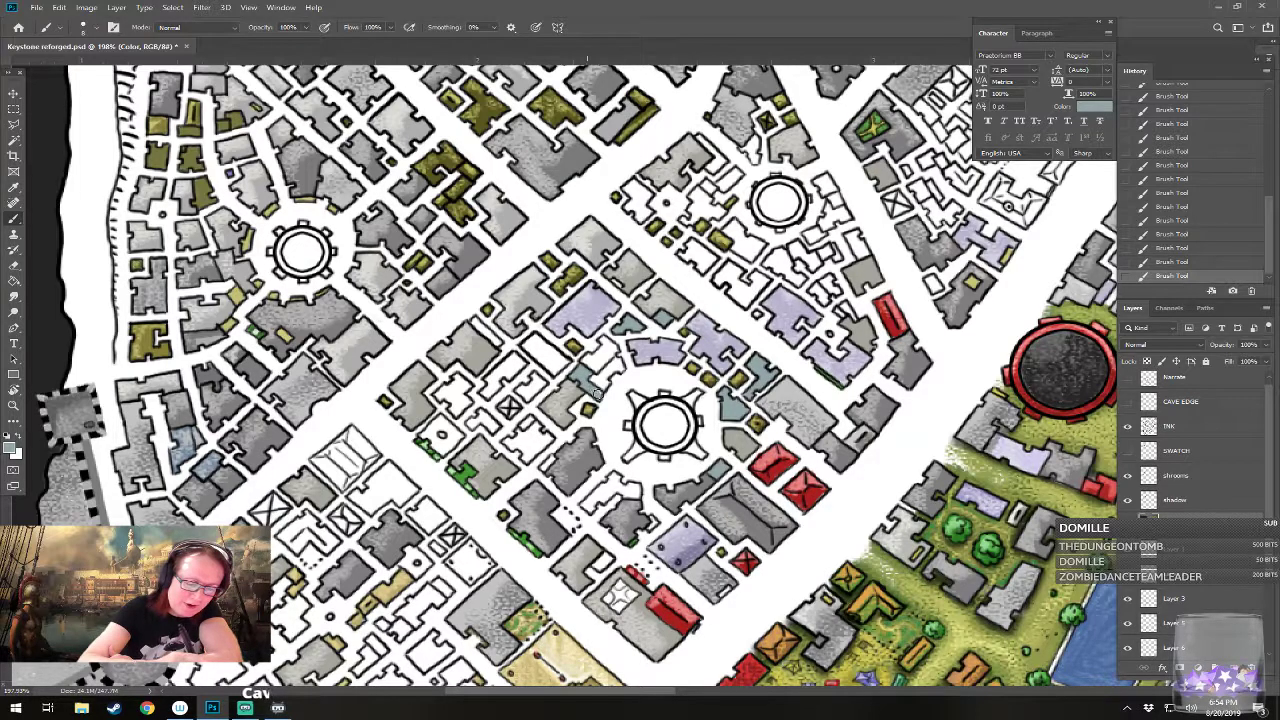
scroll(598, 392, left, 2)
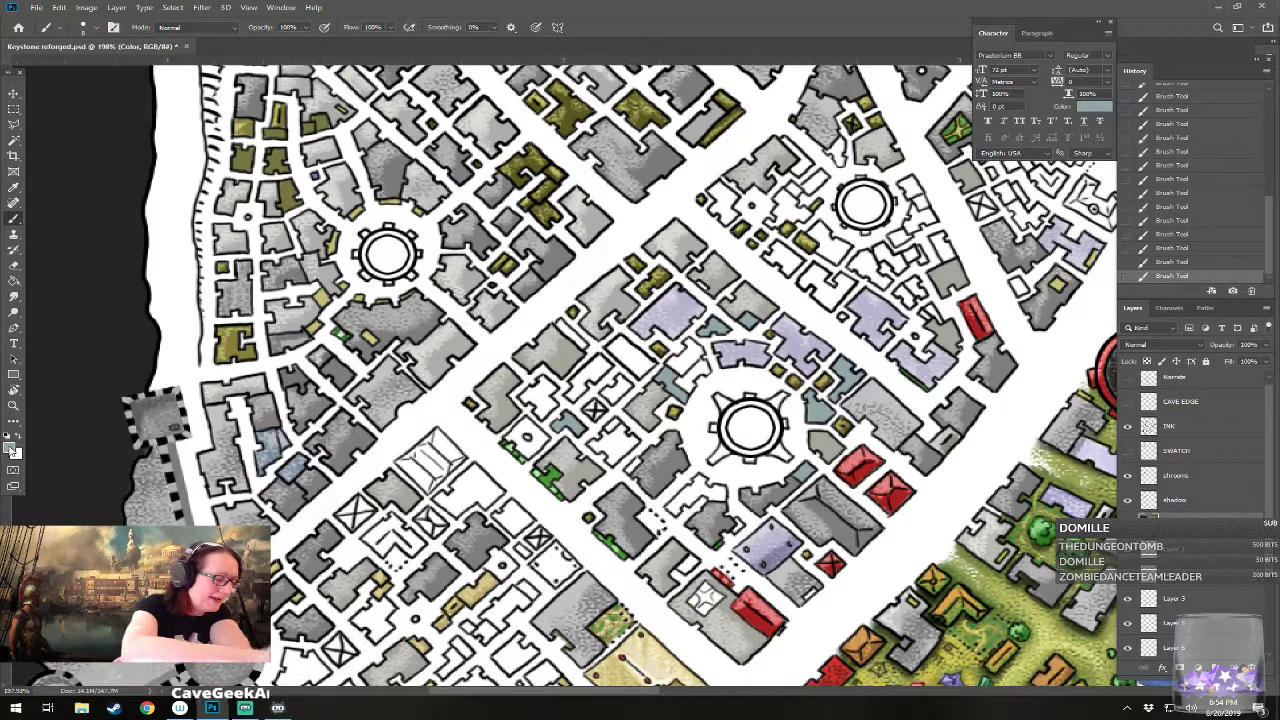
Step: Choose the pale blue-gray #b3cbce and brush highlights onto the muted blue-gray buildings around the central circular plaza
click(13, 450)
click(720, 366)
key(Return)
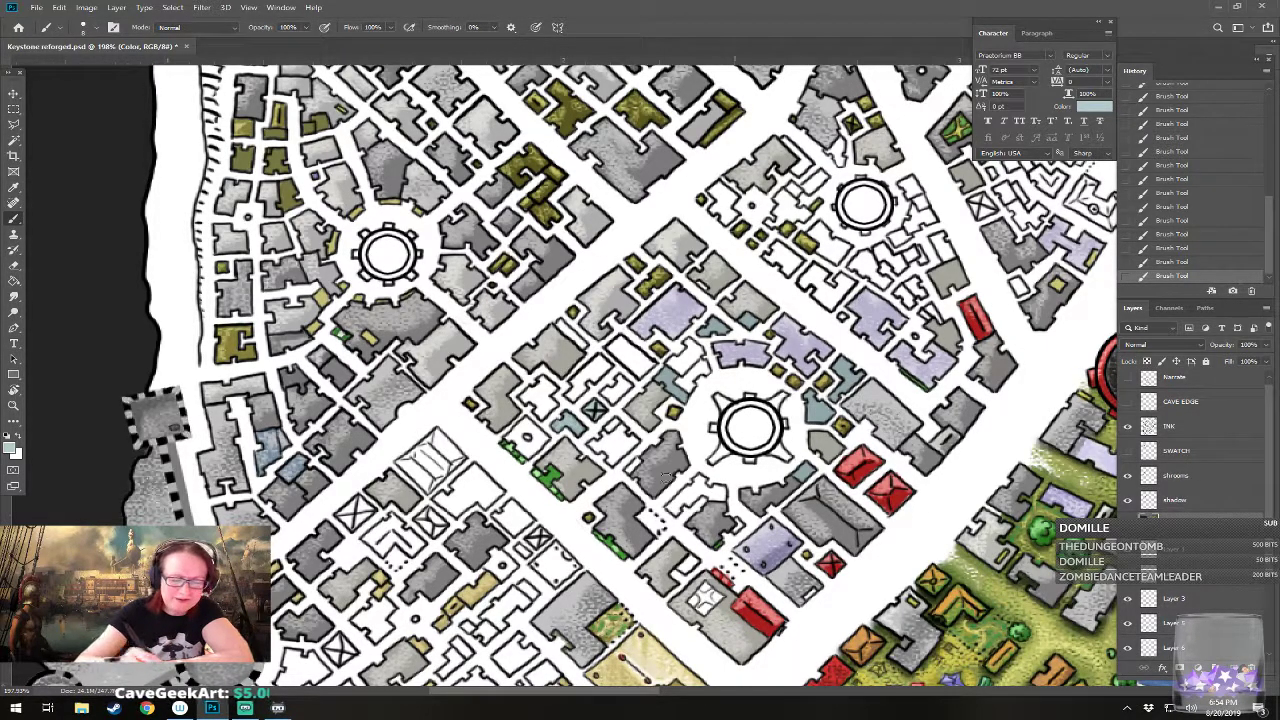
Step: Choose the light olive yellow #bdba71 and brush highlights onto the small olive outbuildings near the central plaza
click(12, 449)
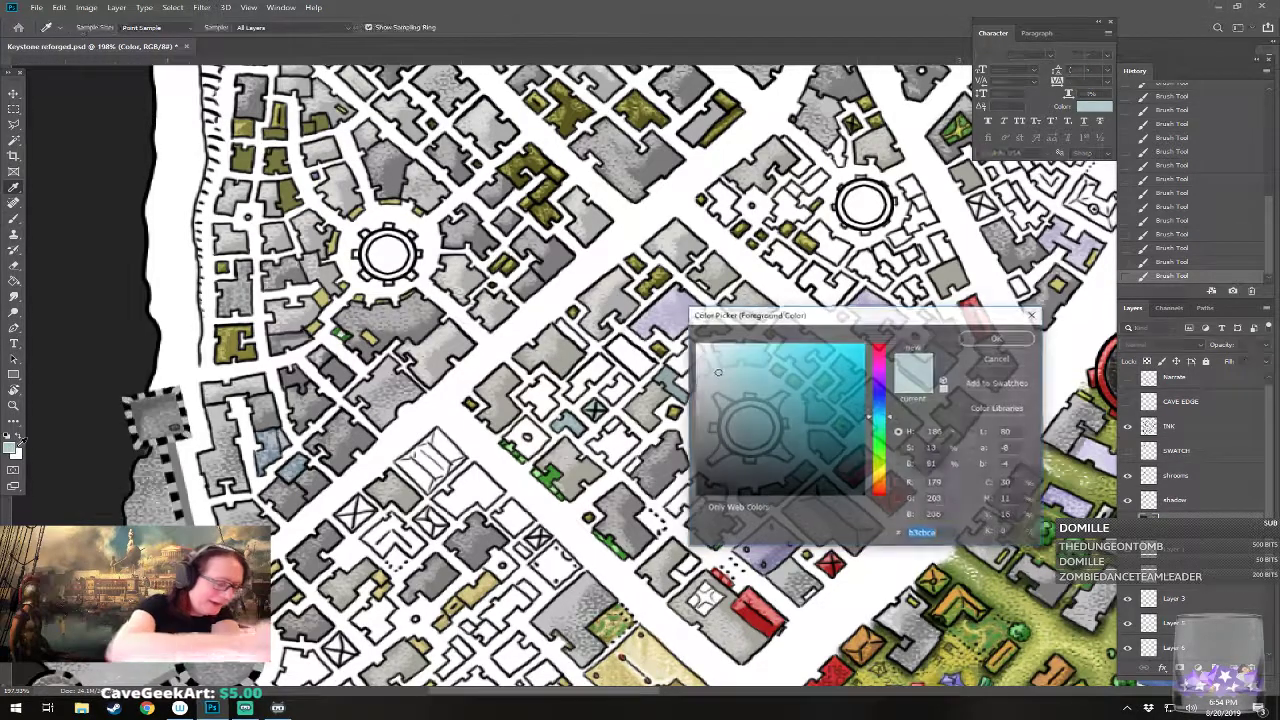
drag(884, 430, 884, 472)
click(765, 381)
click(997, 338)
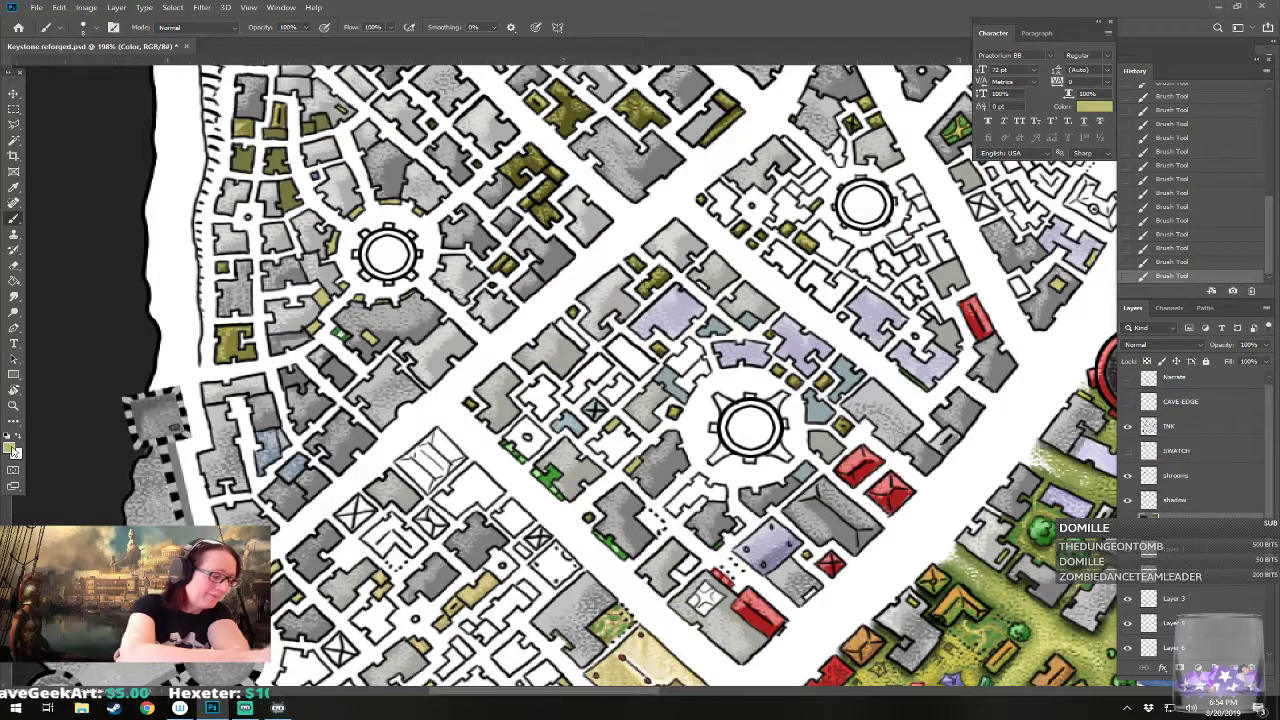
Step: Choose the light lavender #bfa8ec and brush it onto the small X-roofed building west of the central plaza
click(11, 450)
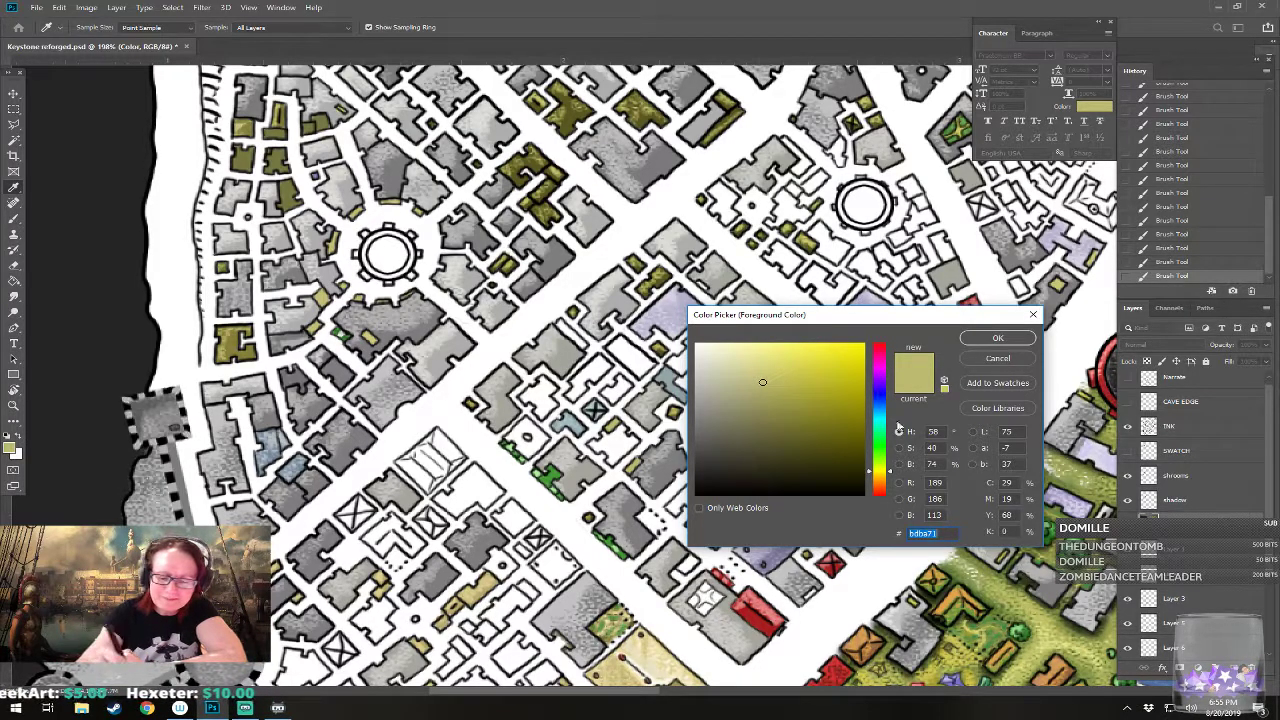
click(880, 386)
click(743, 354)
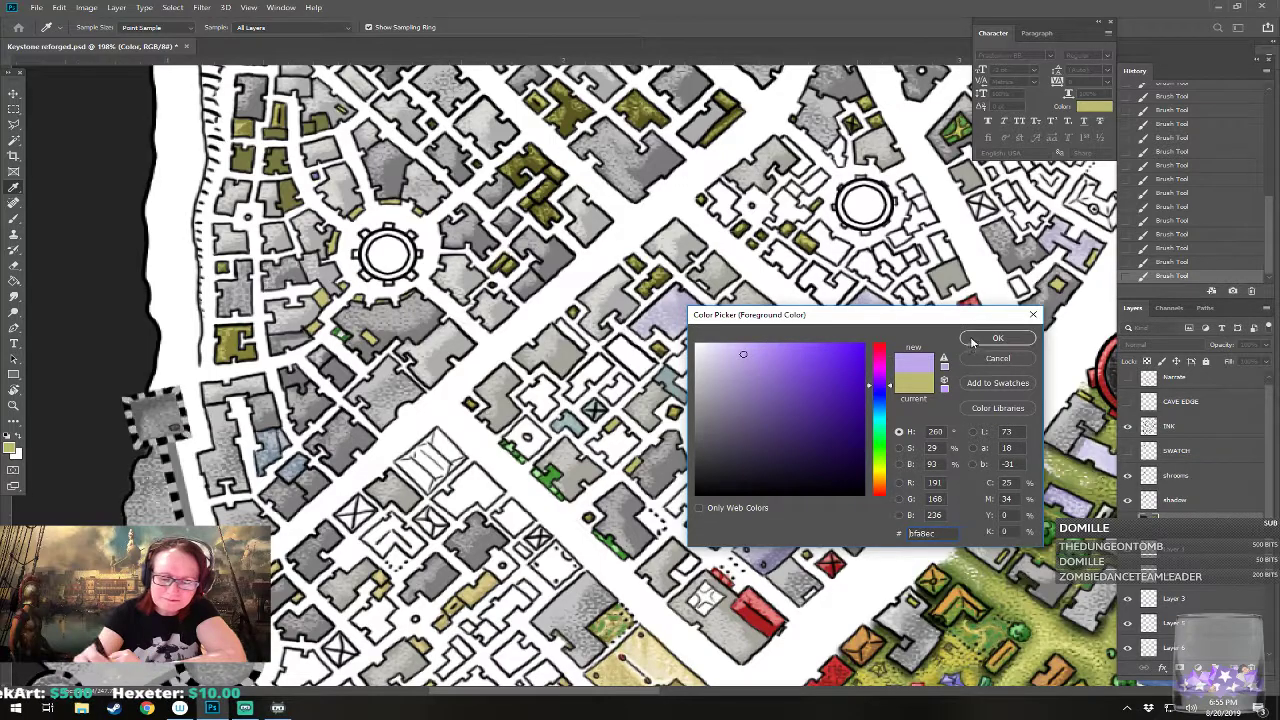
click(997, 339)
key(b)
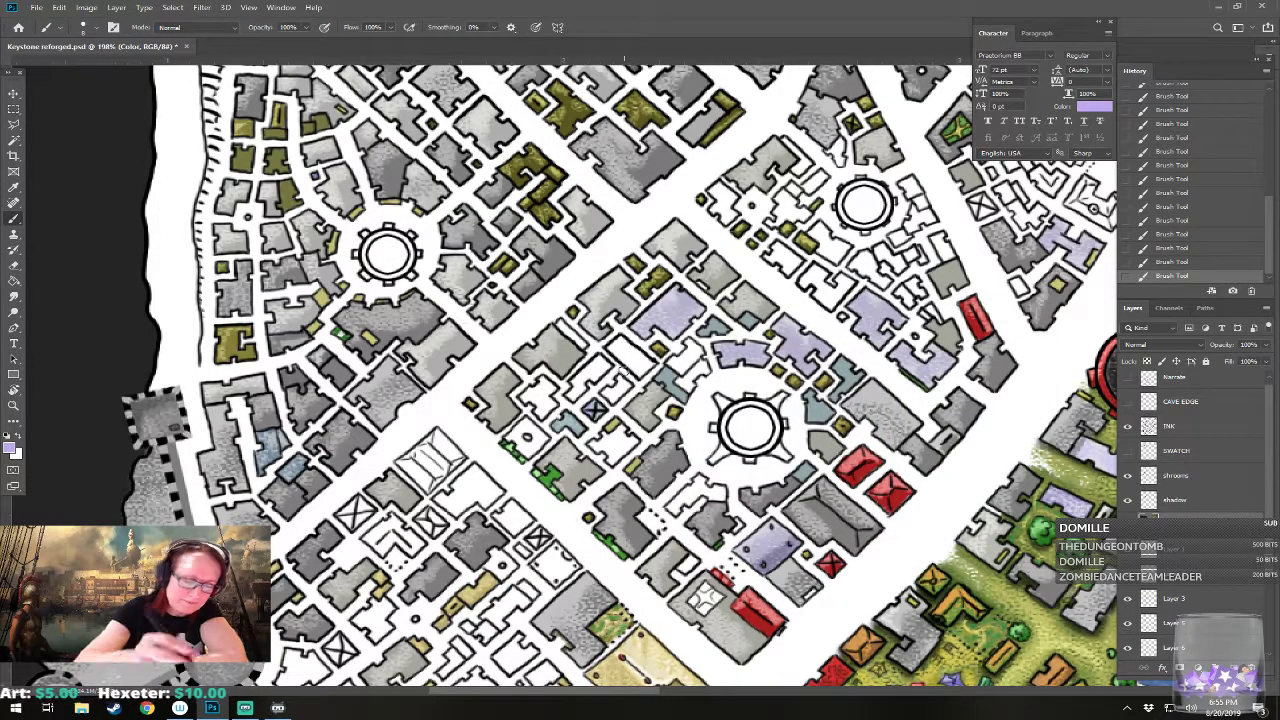
Step: Choose the light gray #c6c5c7 and shade the white buildings beside the green strips and just south of the plaza
key(i)
click(622, 370)
click(12, 448)
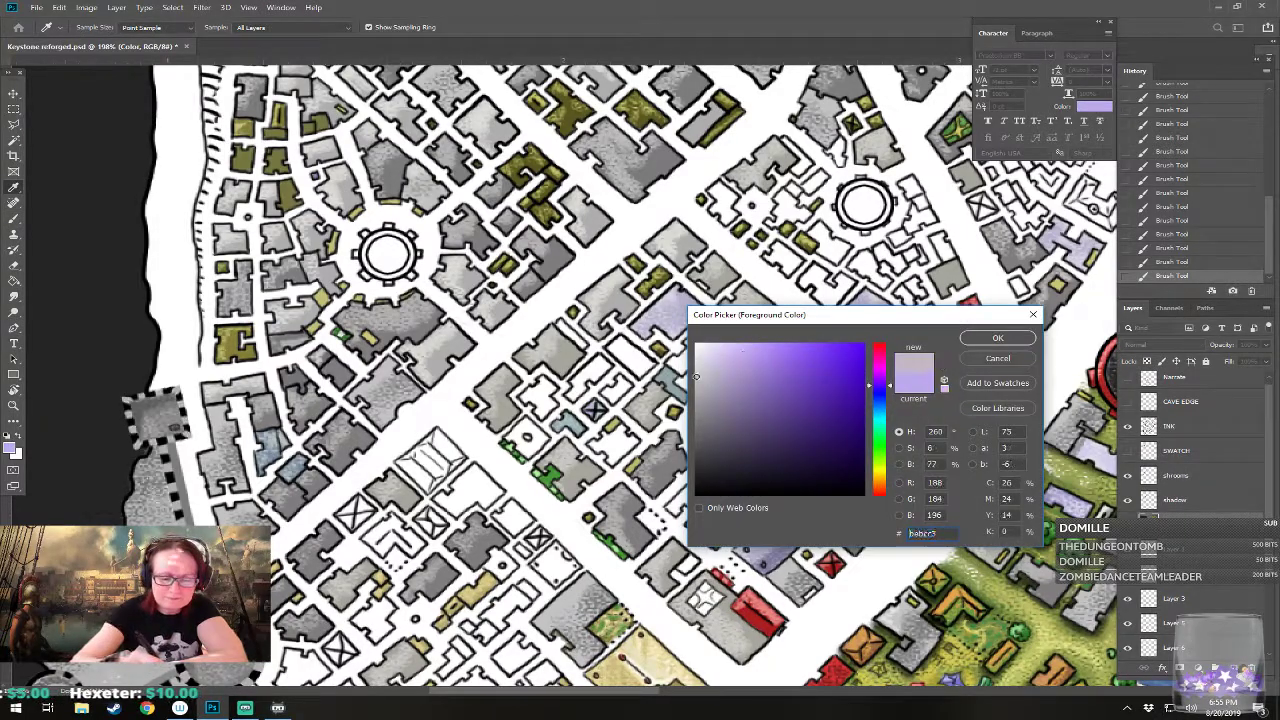
key(Return)
key(b)
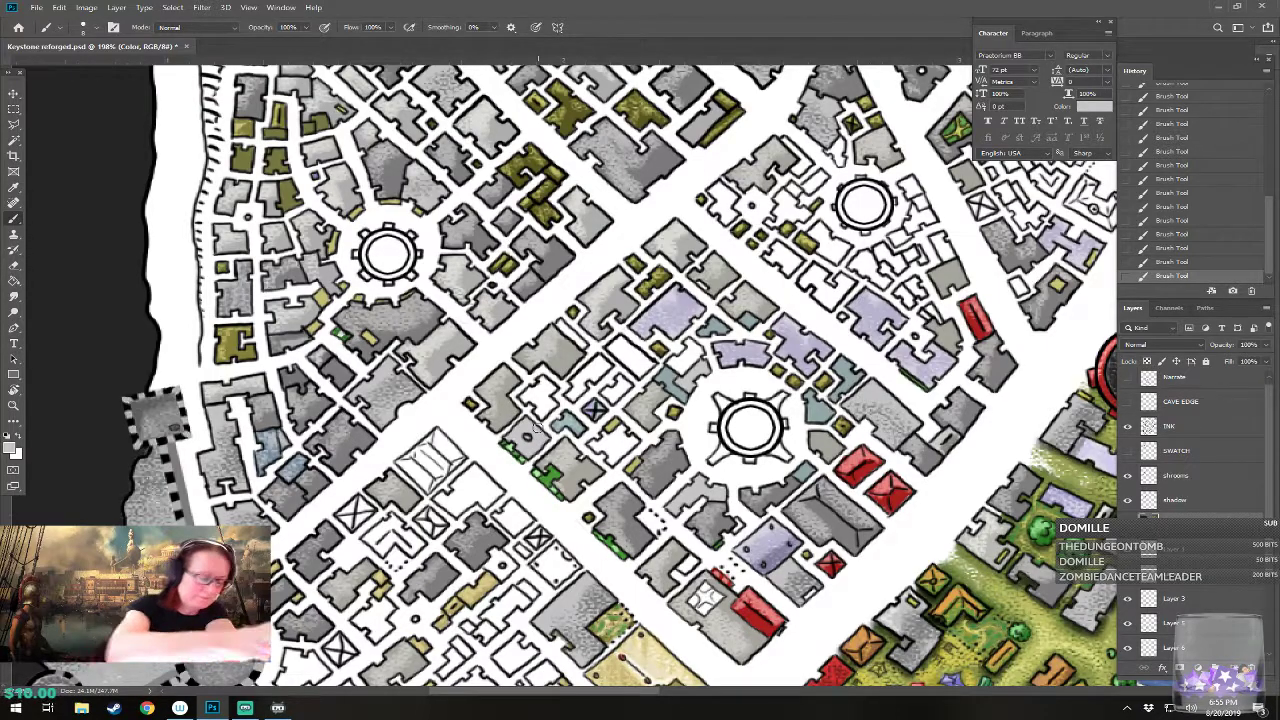
Step: Choose the yellow #e8e173 and fill the narrow strip building northwest of the central plaza
click(12, 448)
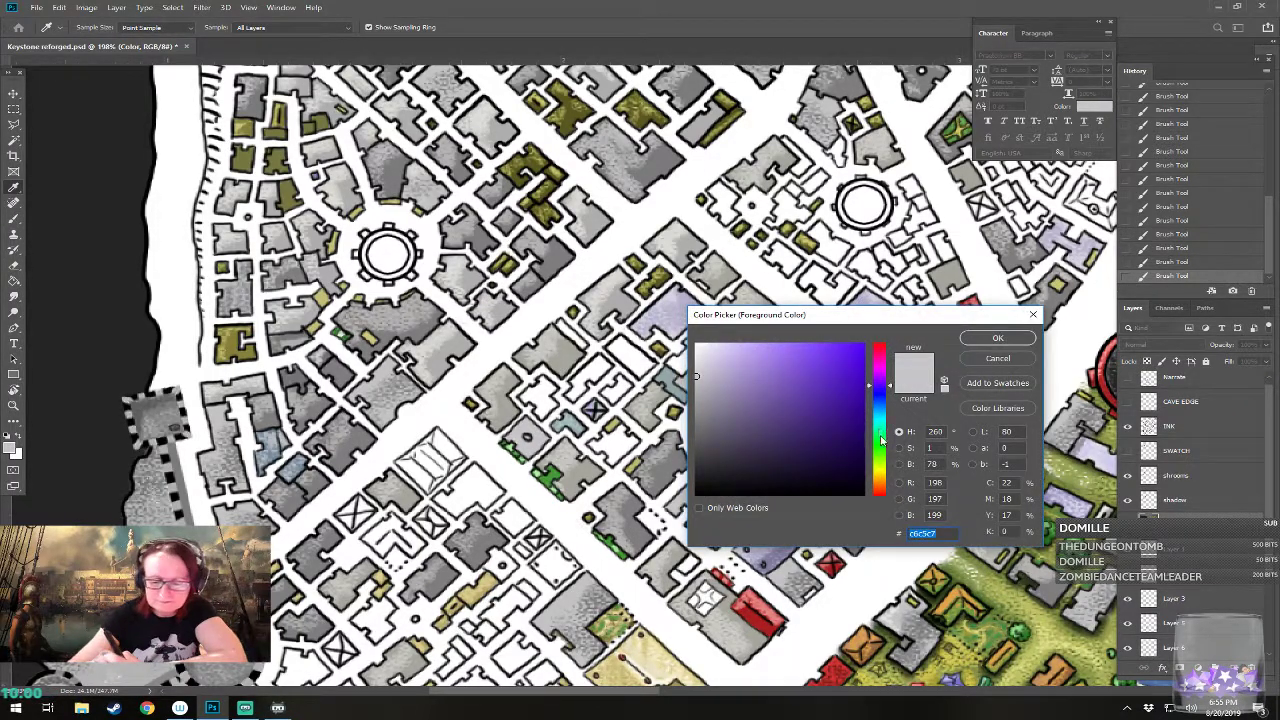
click(880, 470)
click(786, 351)
click(997, 338)
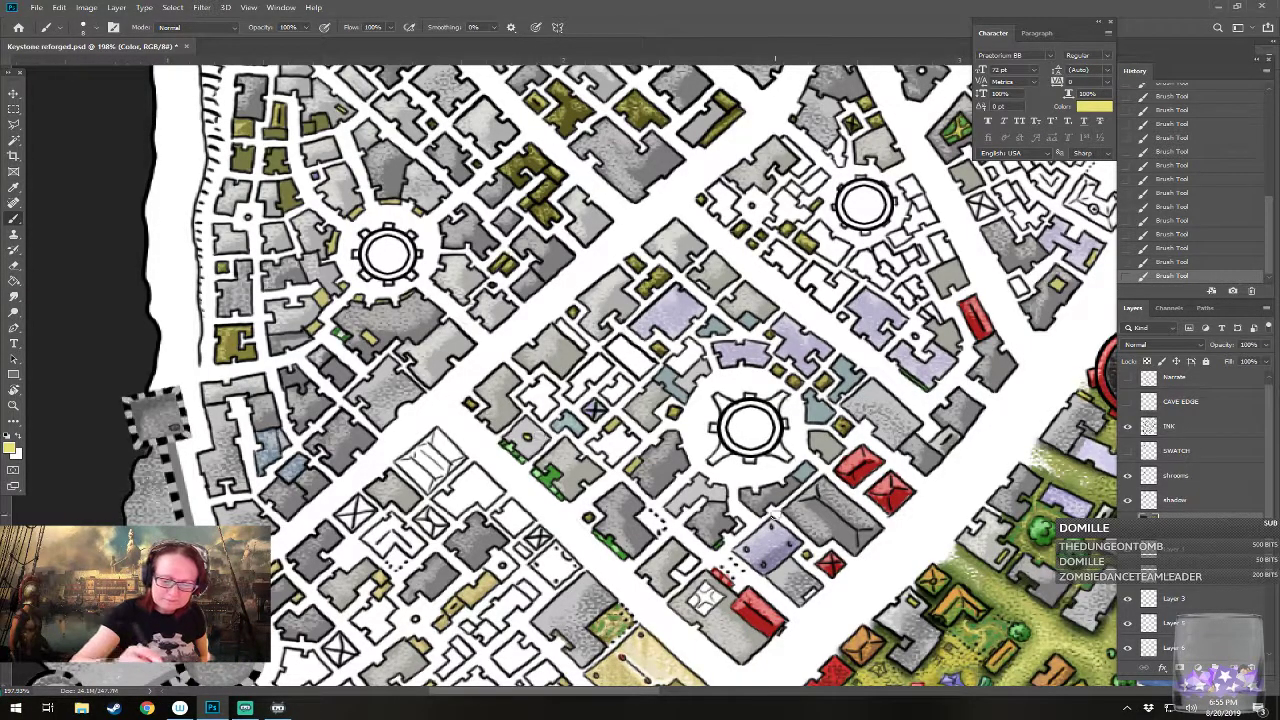
drag(600, 380, 552, 383)
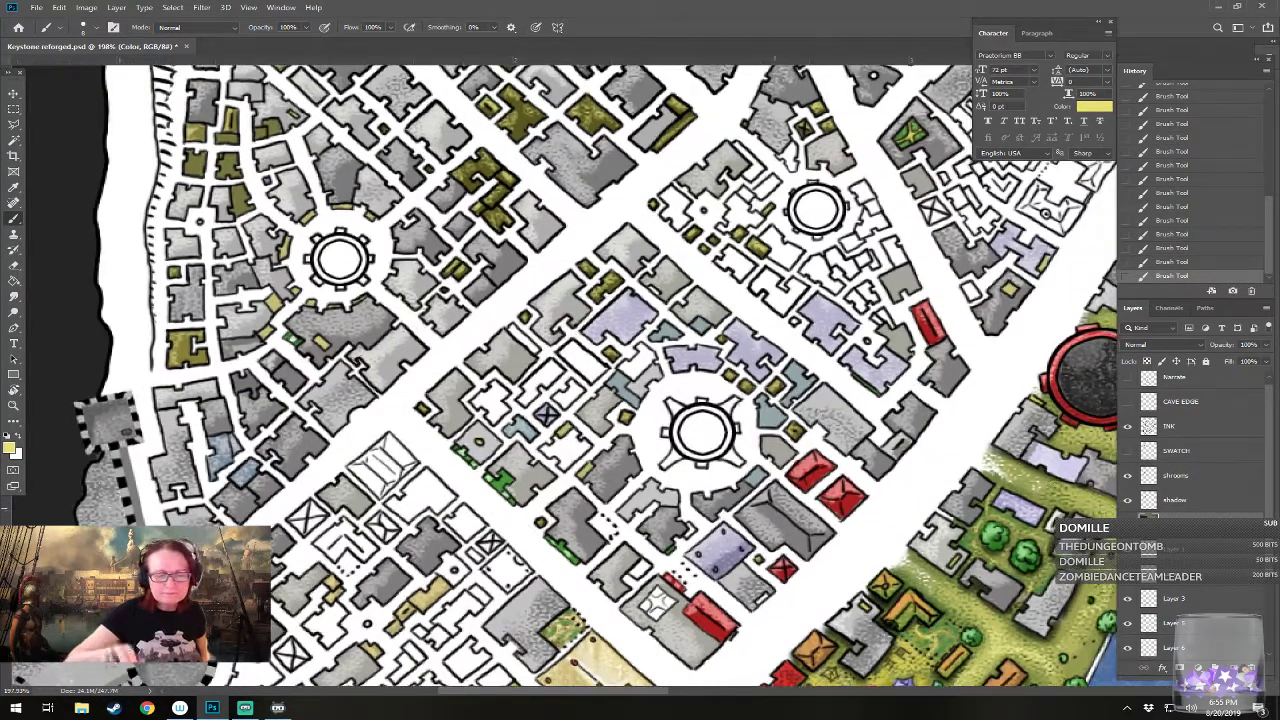
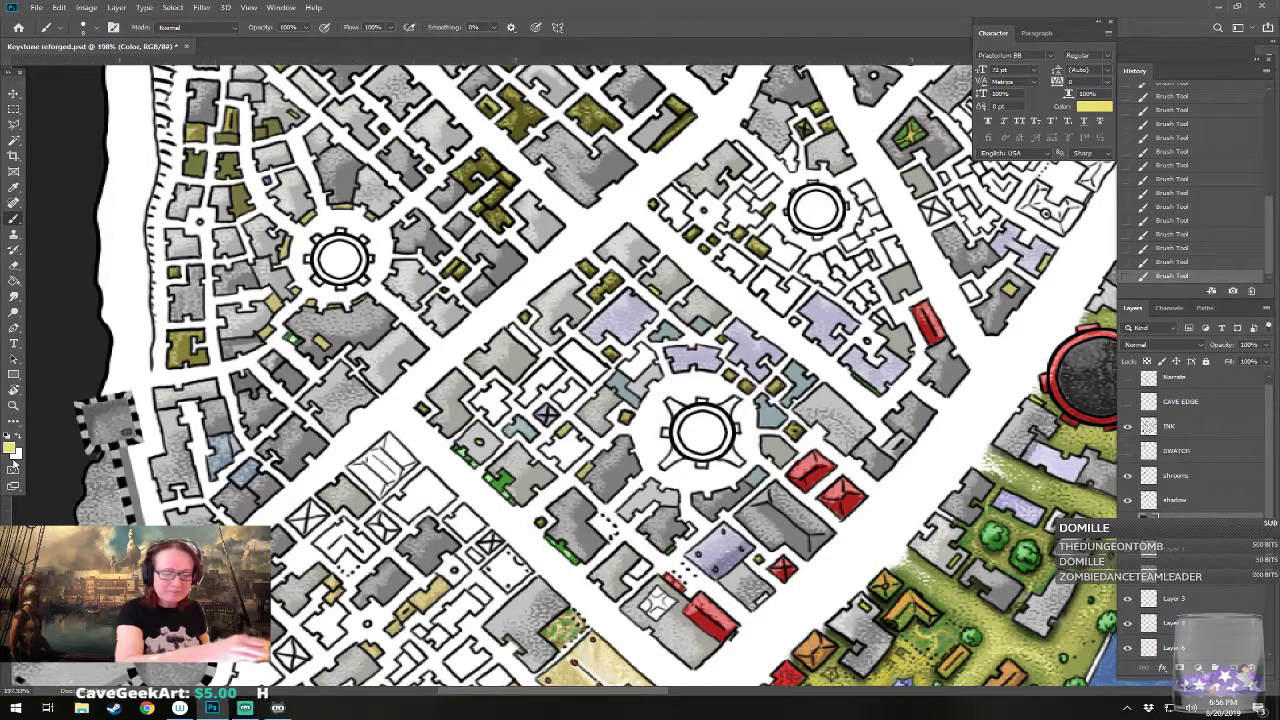
drag(517, 332, 533, 348)
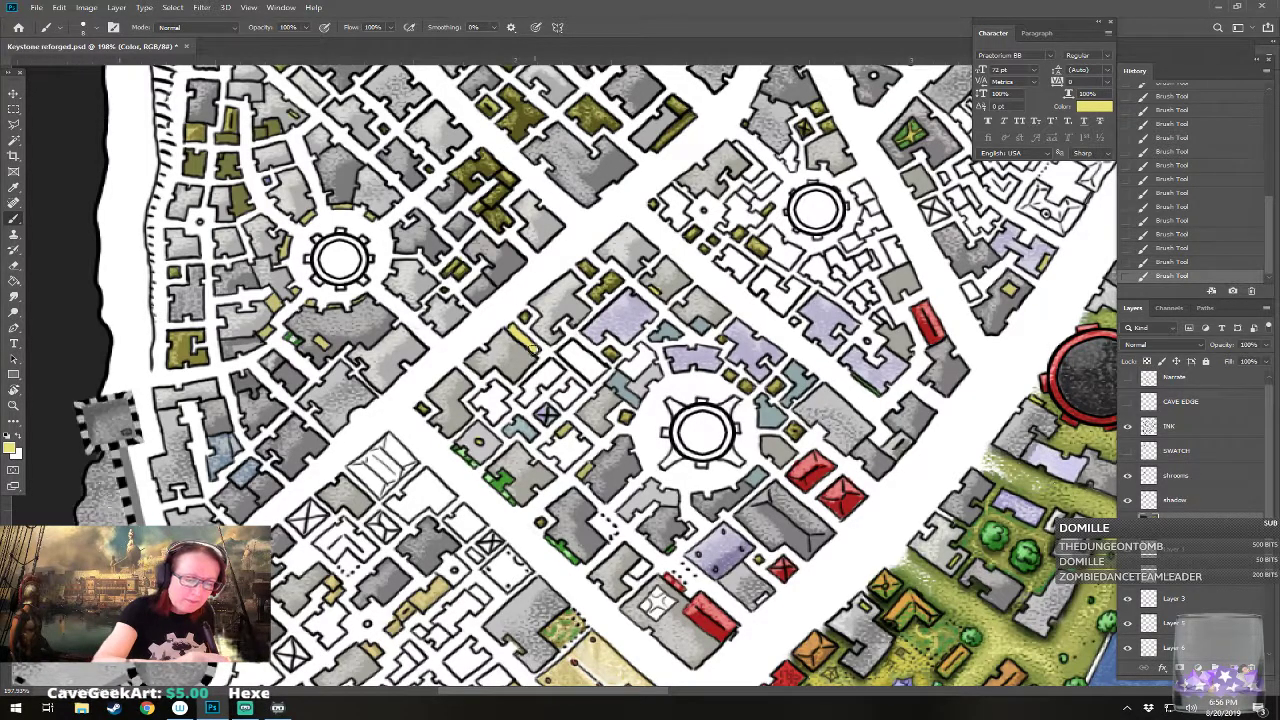
Step: Choose the blue #636ac1 and paint stripes across the yellow strip building
click(12, 450)
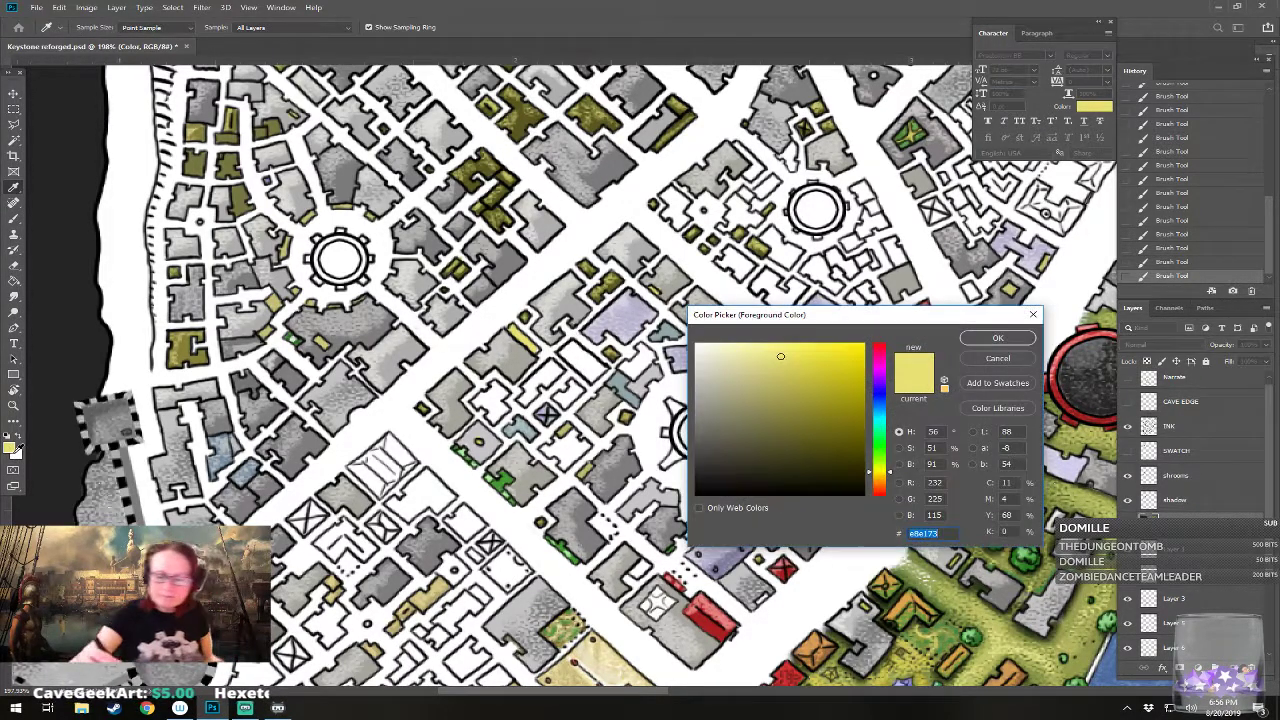
click(878, 400)
click(782, 382)
click(997, 338)
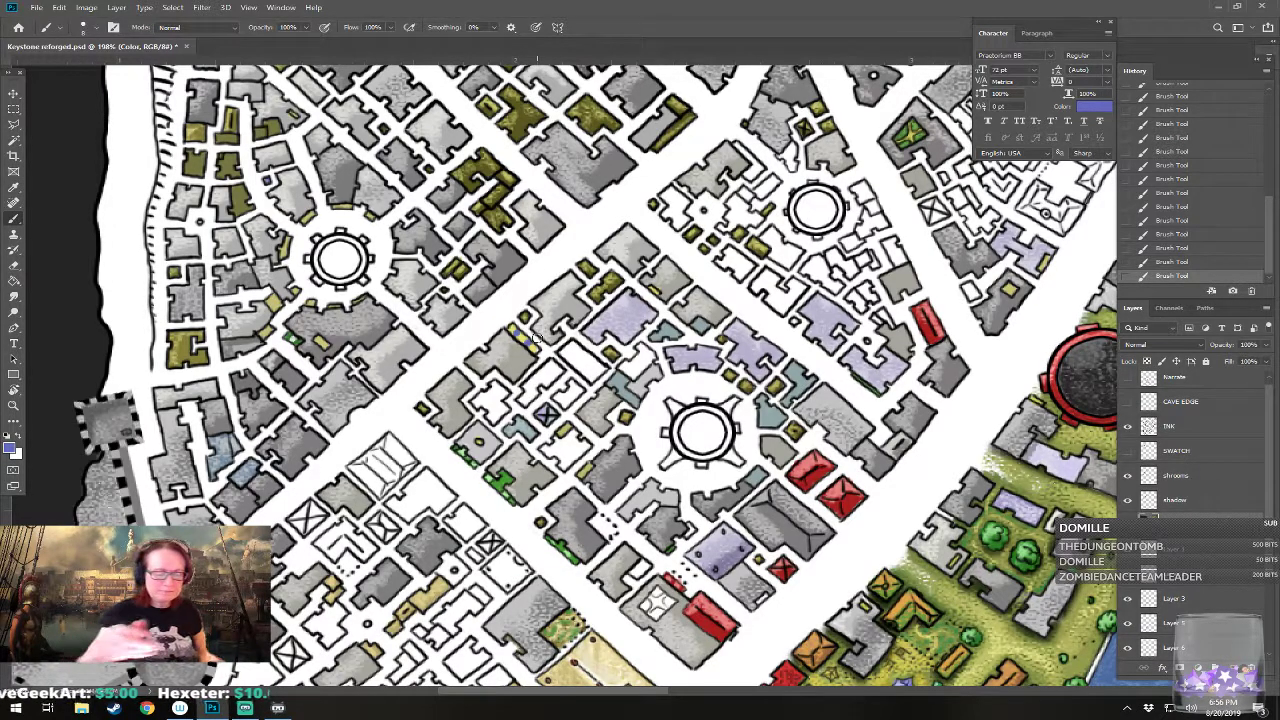
Step: Choose the pale lavender-blue #cccff3 and paint the small white building beside the star-roofed building
click(12, 450)
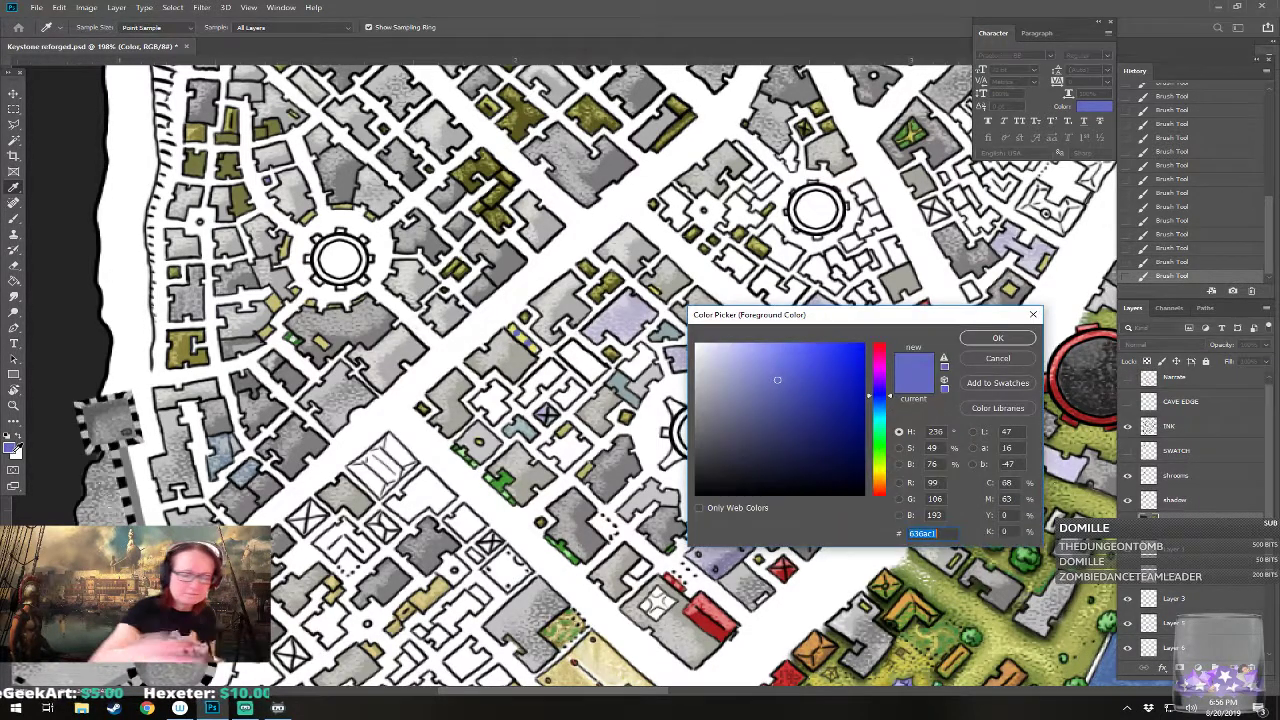
click(723, 352)
click(997, 338)
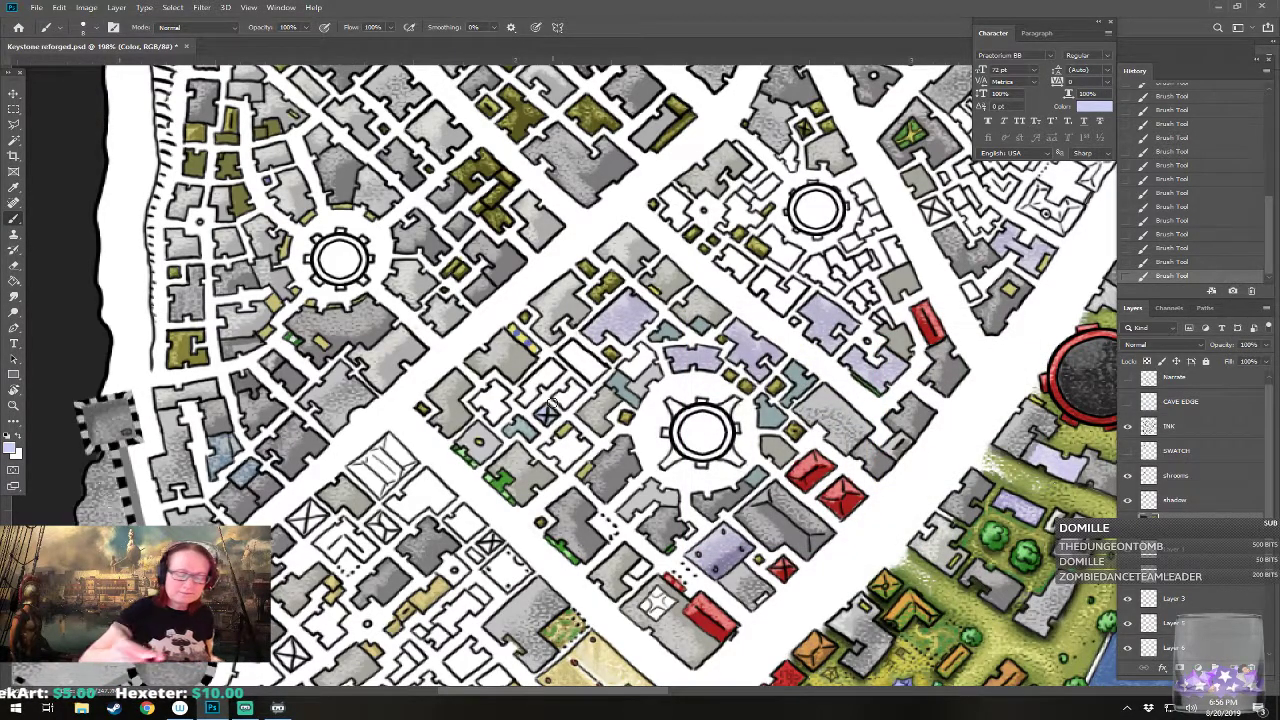
drag(636, 572, 645, 566)
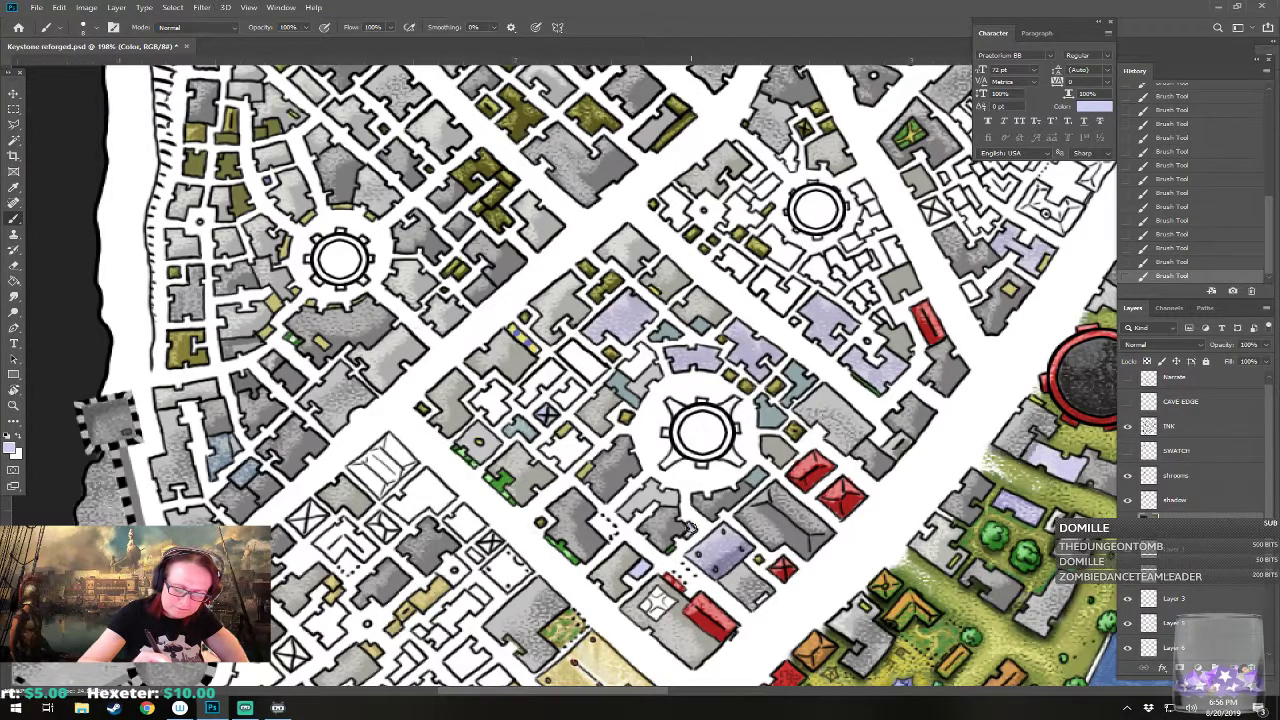
Step: Paint white buildings west of the central plaza in gray #8d8d92 and highlight them with the light gray #c3c3c6
click(14, 449)
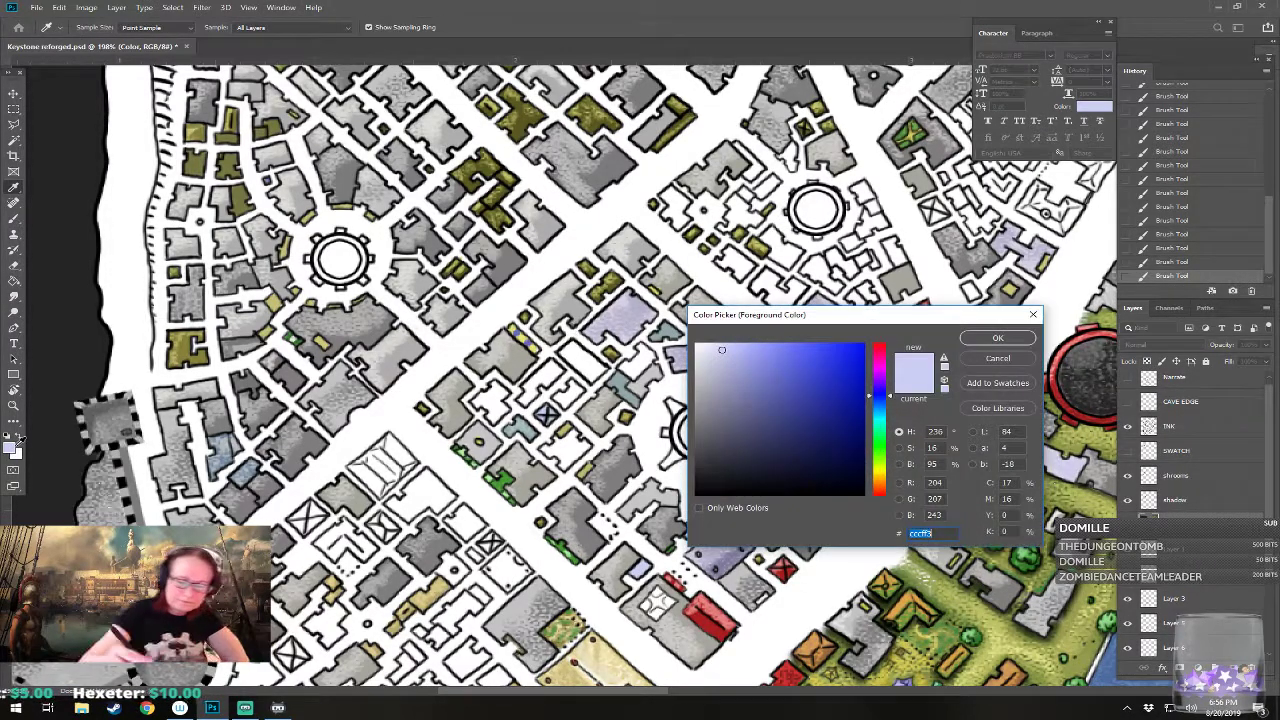
click(986, 340)
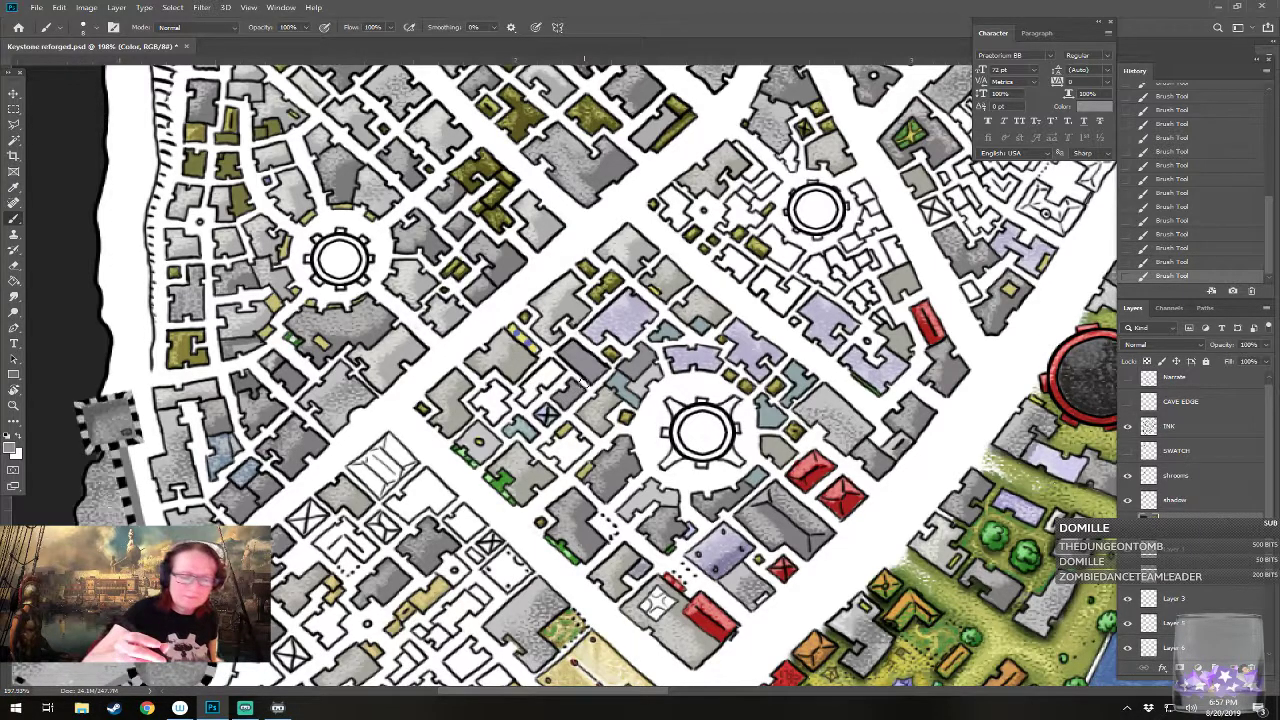
click(13, 451)
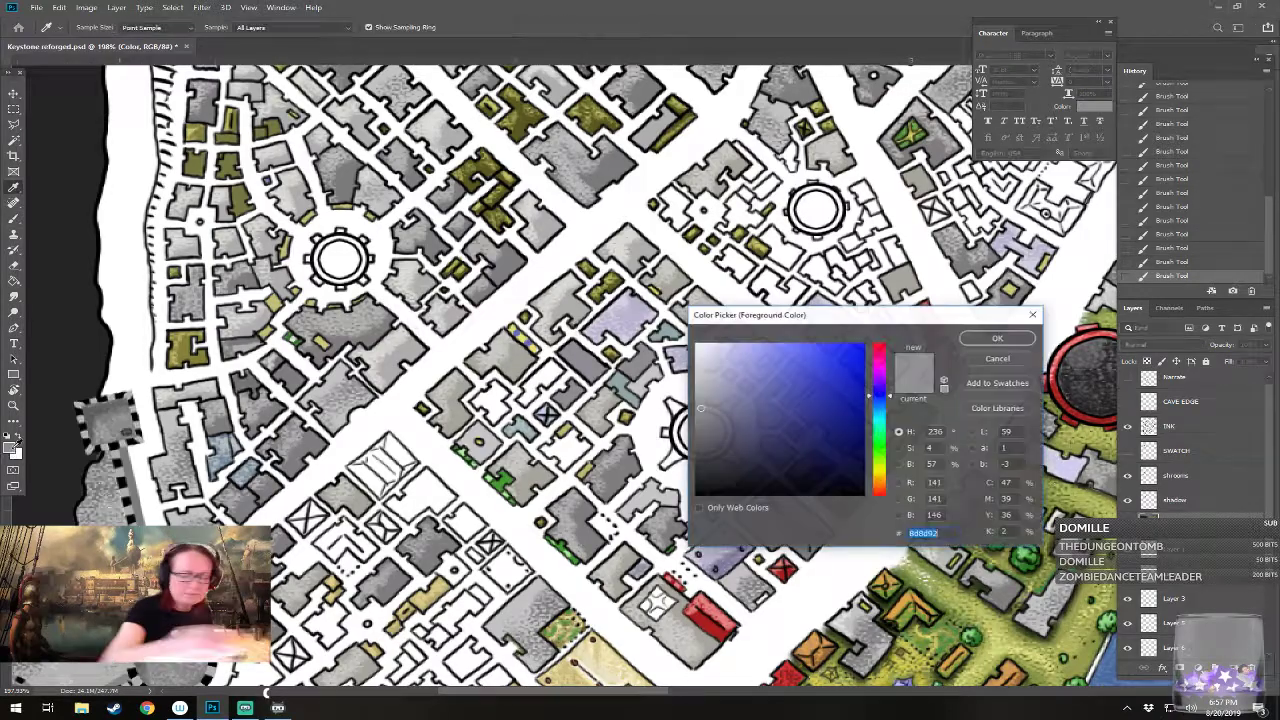
click(985, 338)
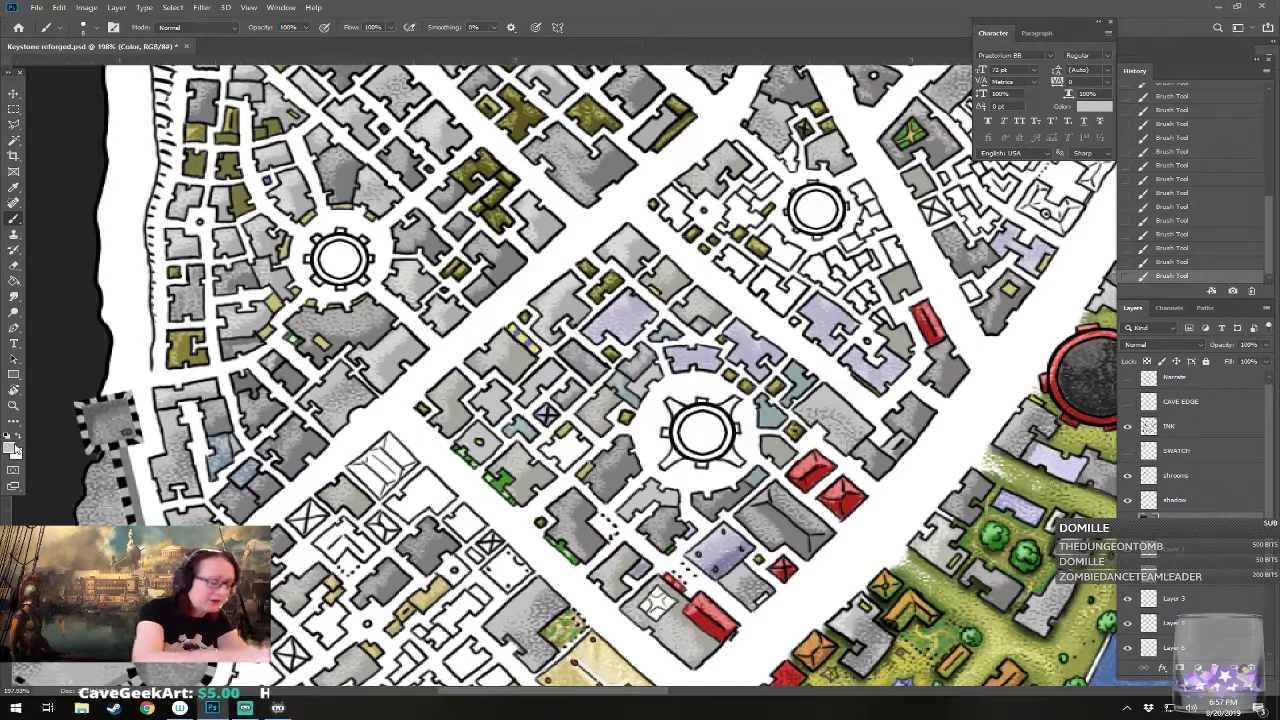
Step: Fill the remaining white building southwest of the X-roofed block with dark gray #787981 and highlight it with #ccccd3
click(11, 447)
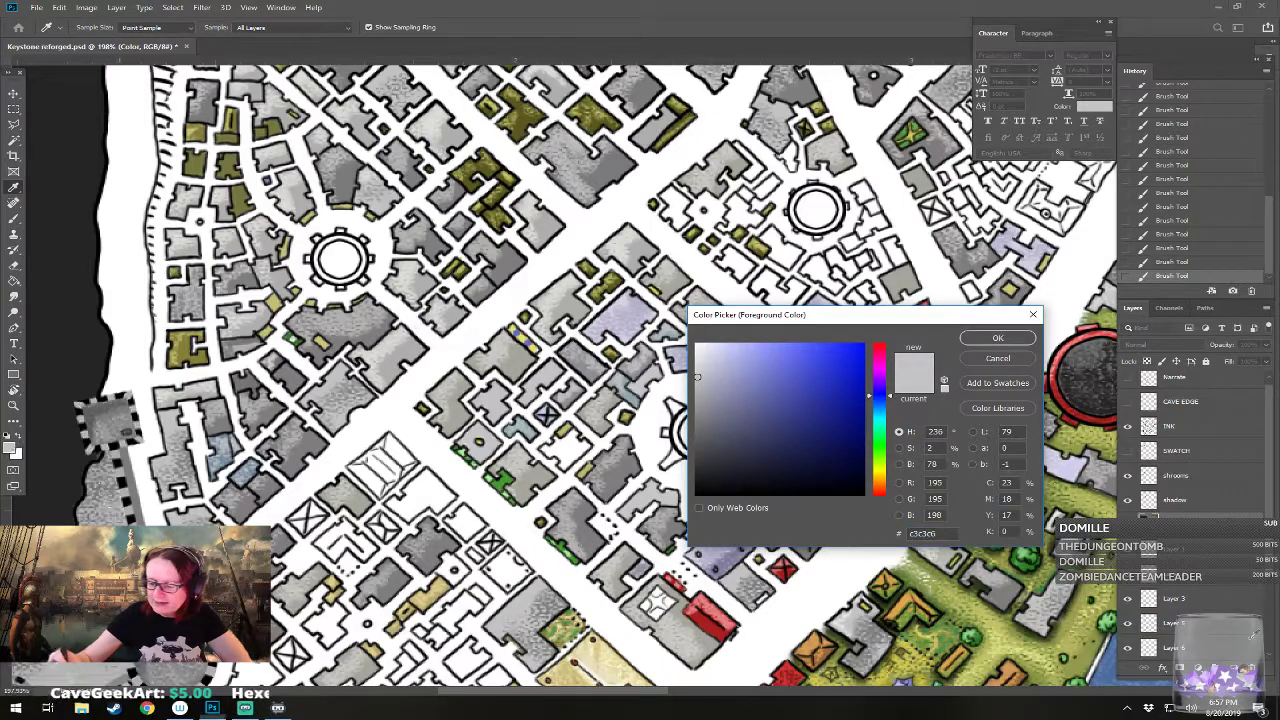
click(712, 410)
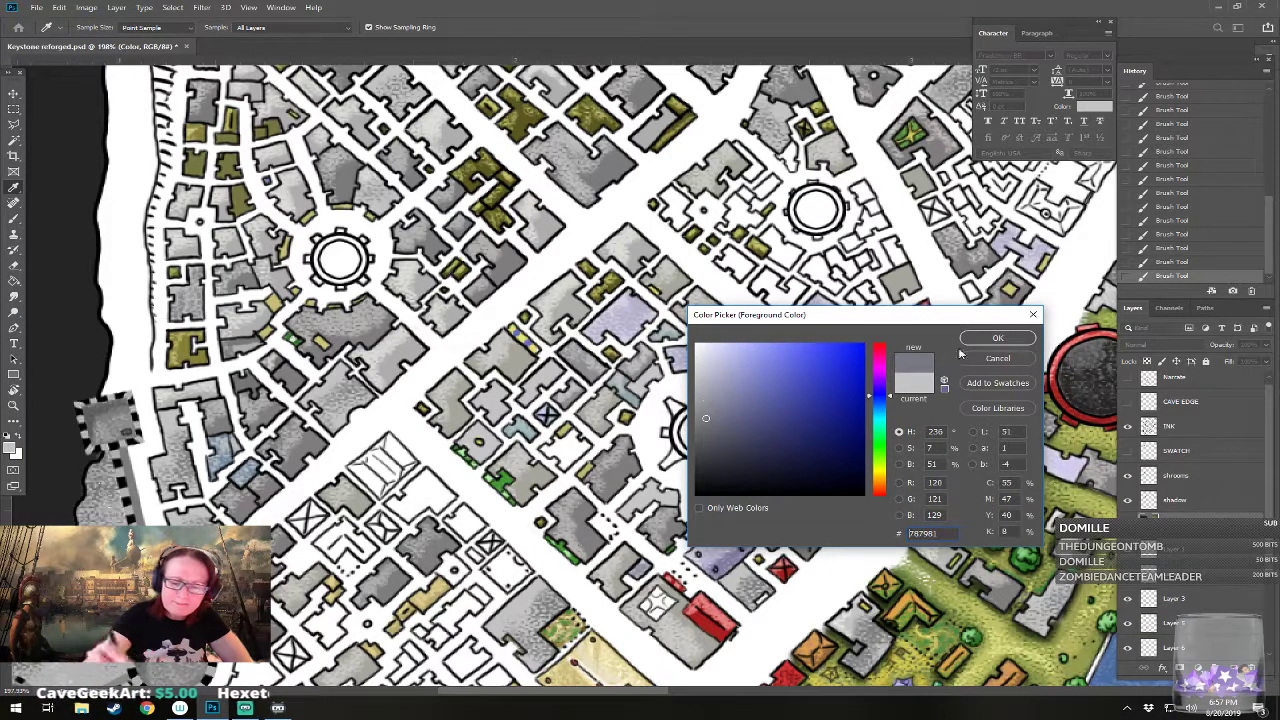
click(997, 338)
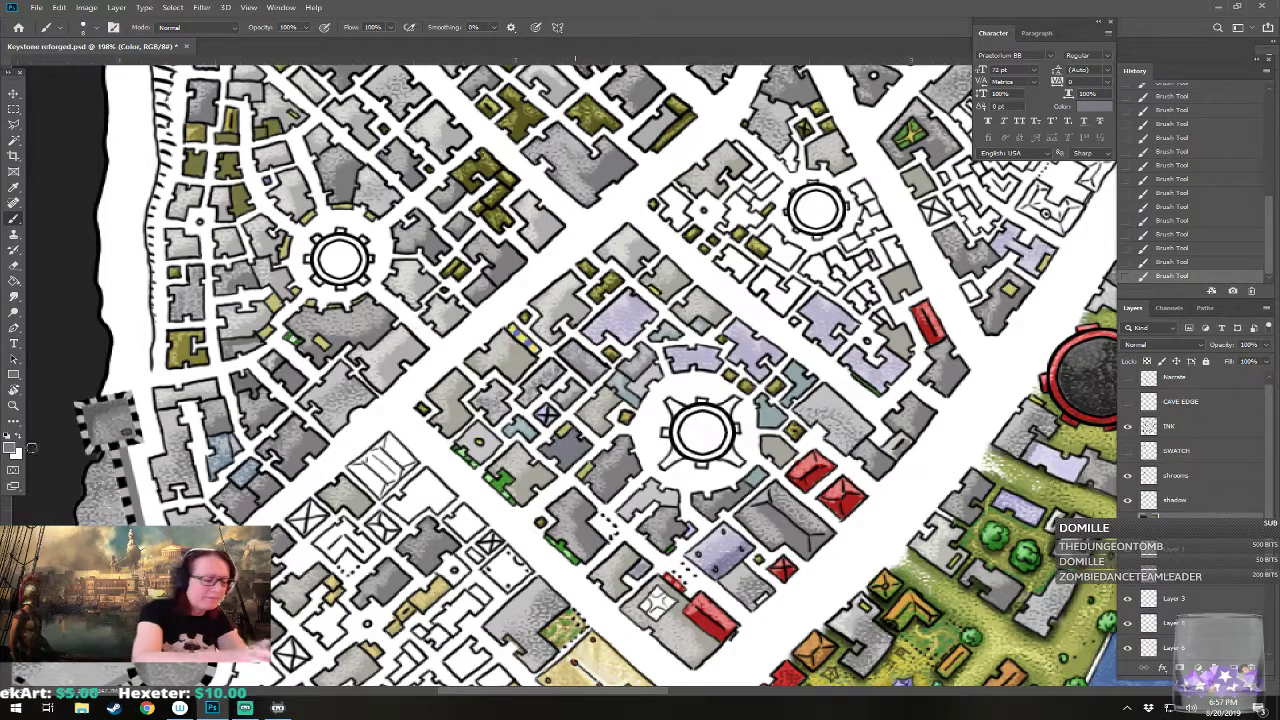
click(13, 449)
click(712, 372)
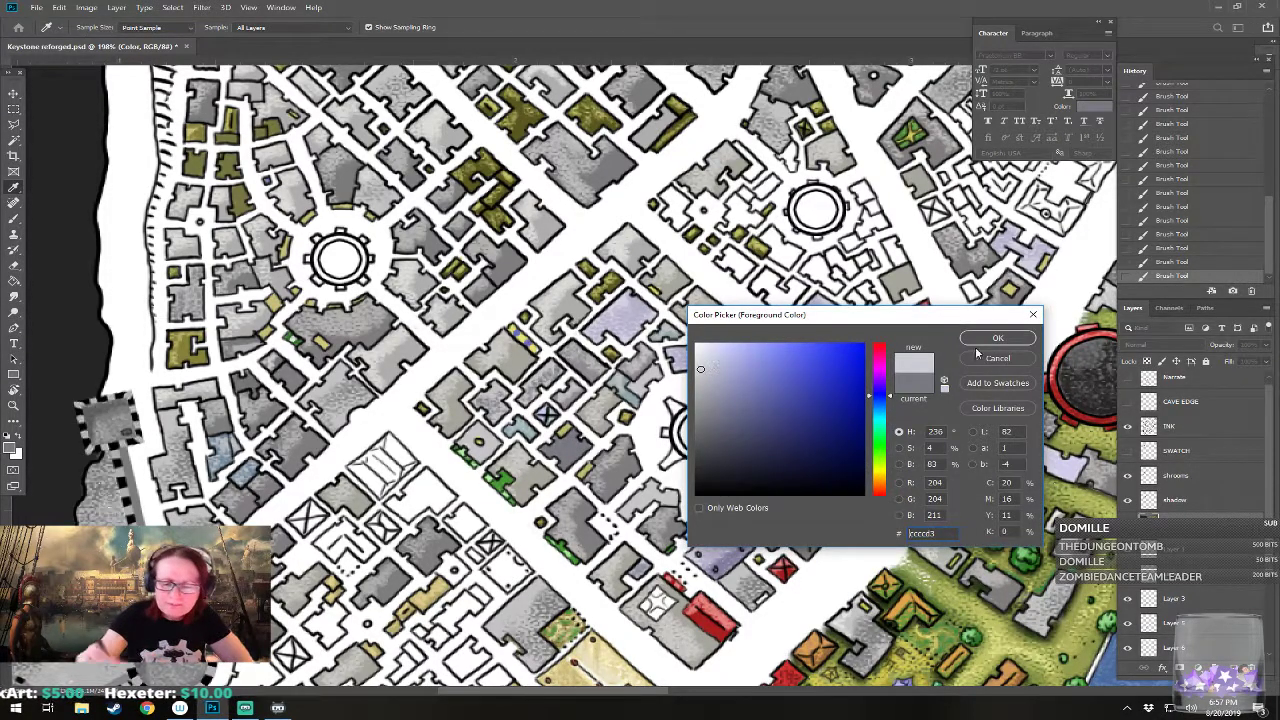
click(998, 338)
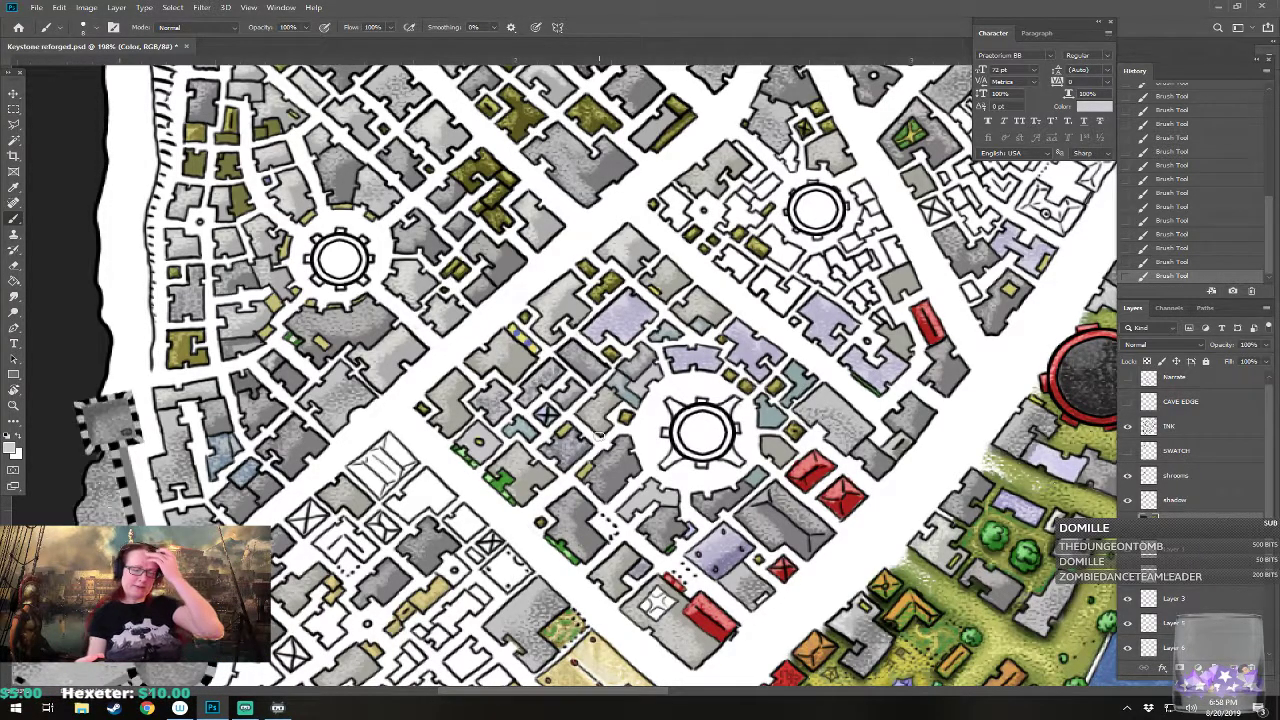
Step: Choose a medium gray and paint the pointed arms of the round monument in the central plaza
drag(600, 437, 505, 442)
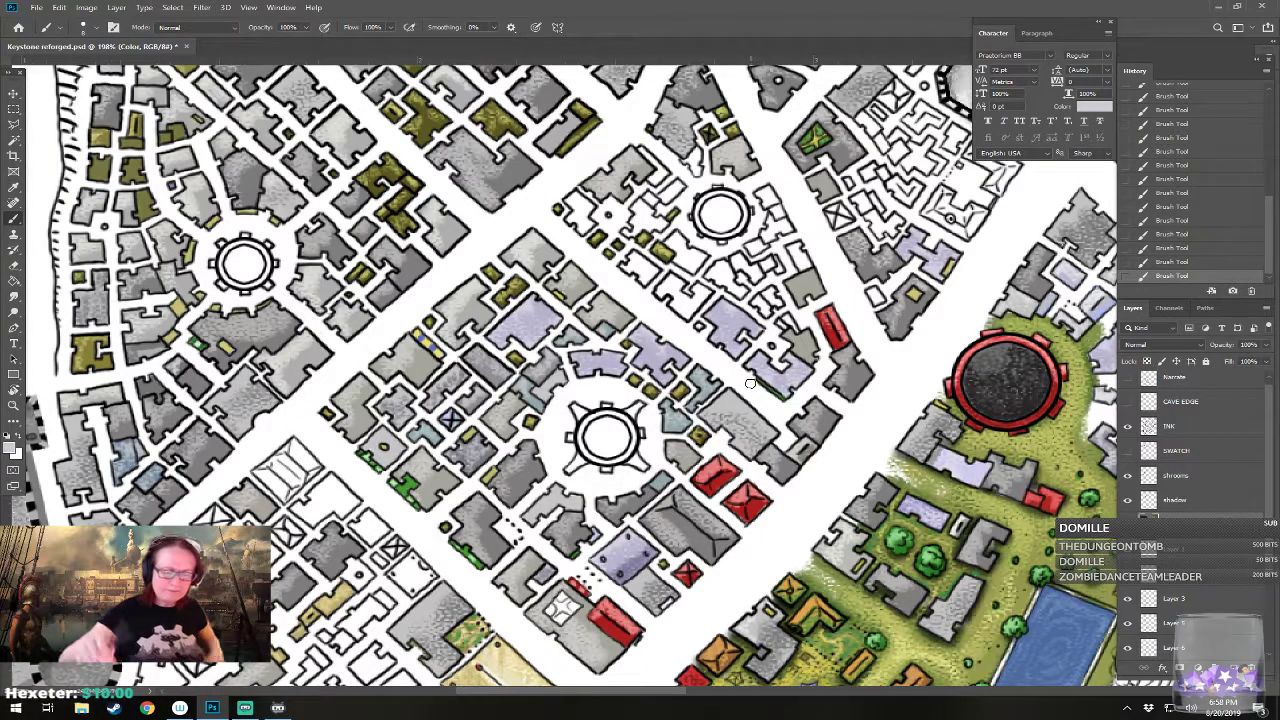
scroll(750, 385, down, 3)
scroll(742, 507, down, 5)
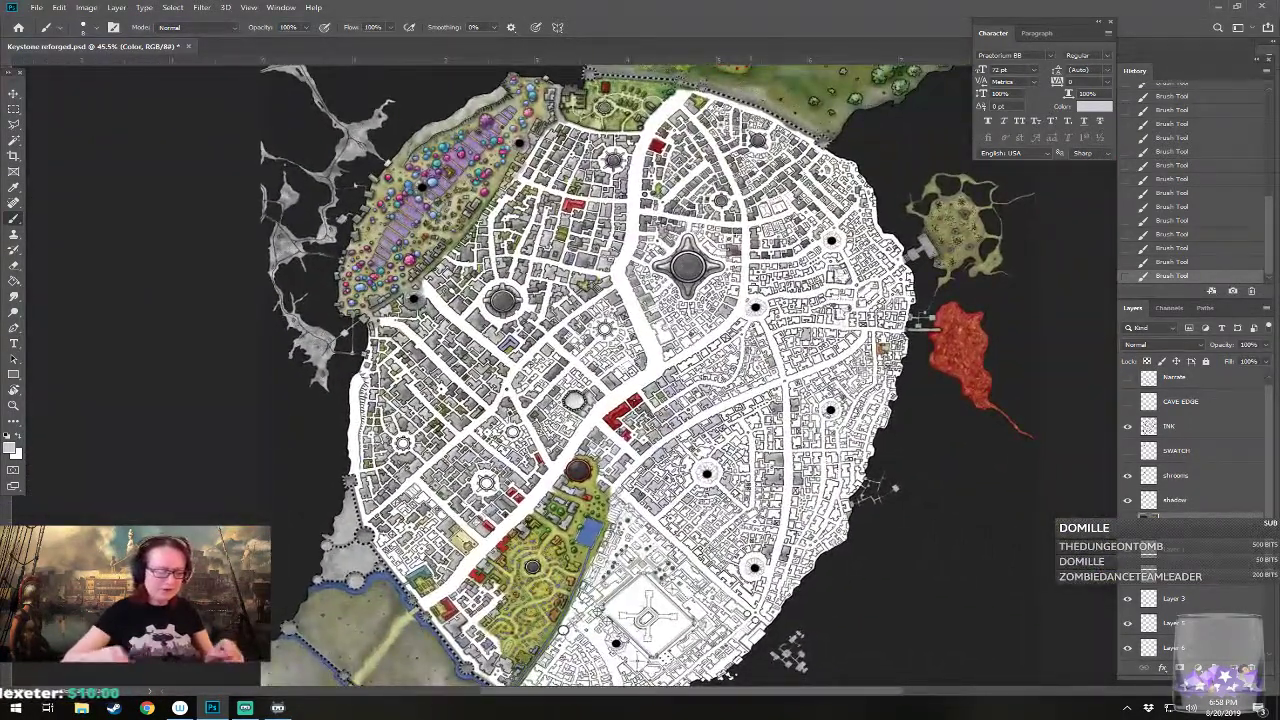
scroll(742, 507, down, 1)
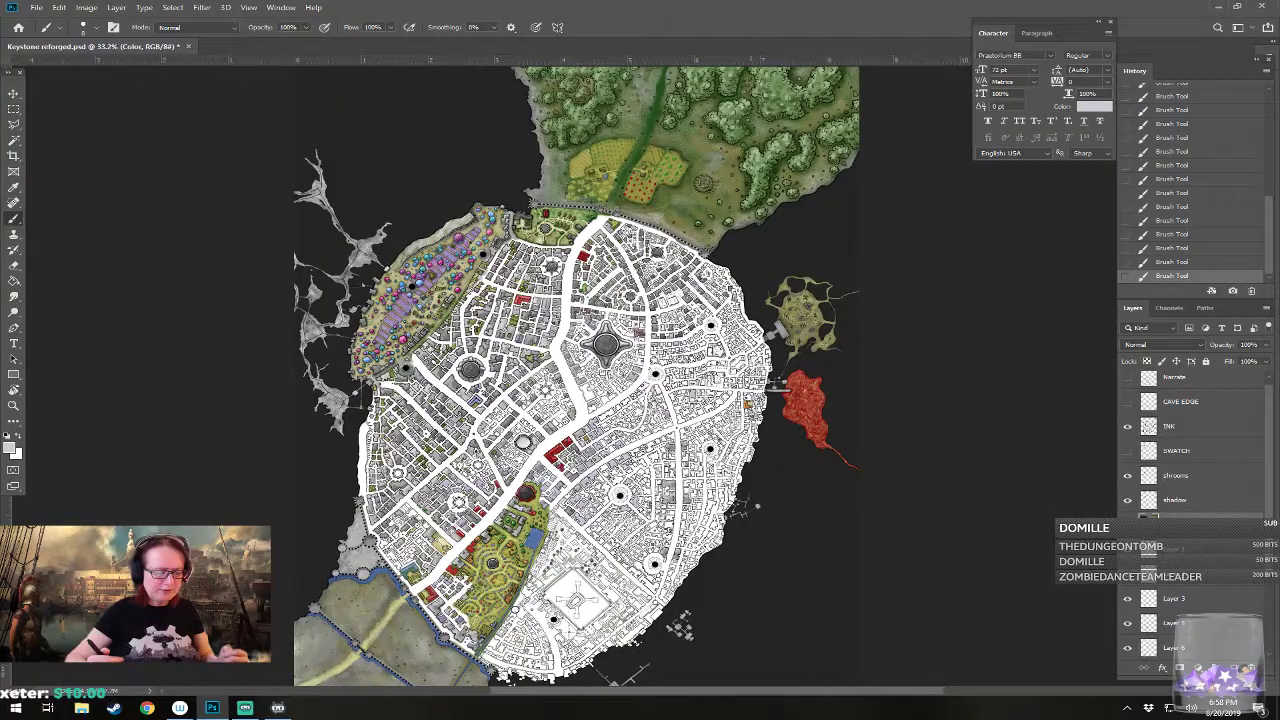
scroll(429, 537, up, 8)
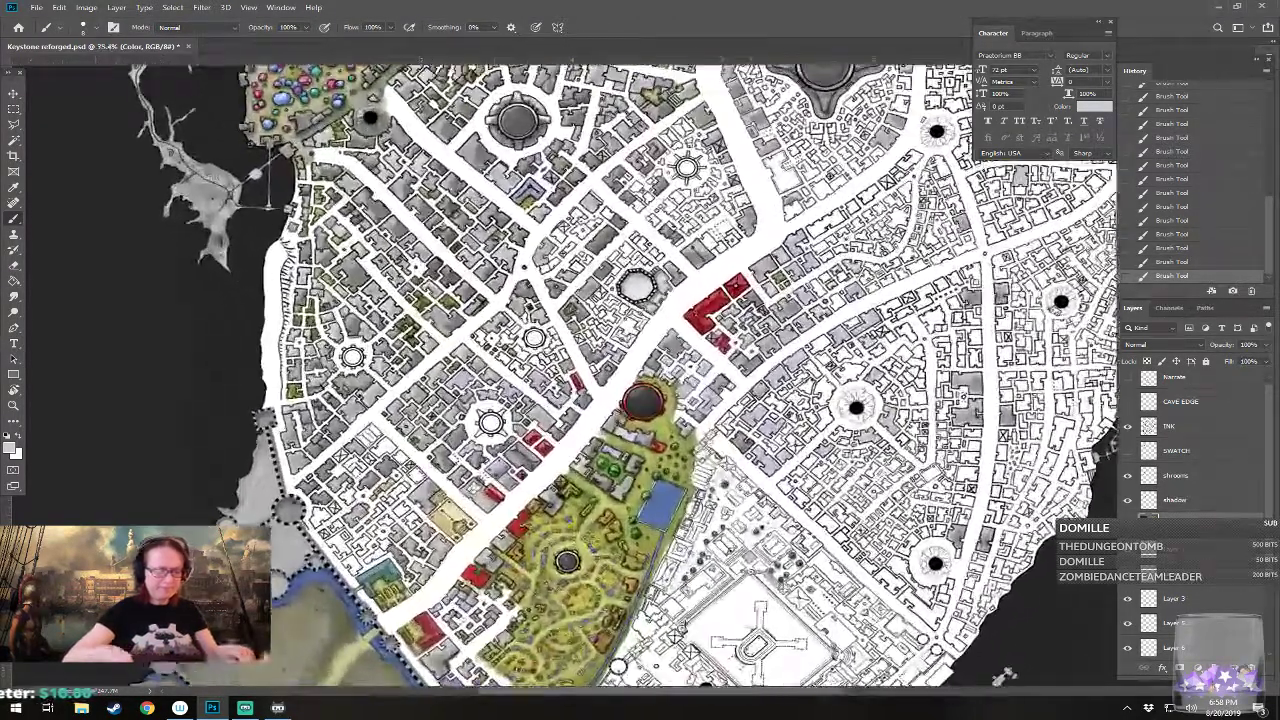
scroll(493, 318, up, 3)
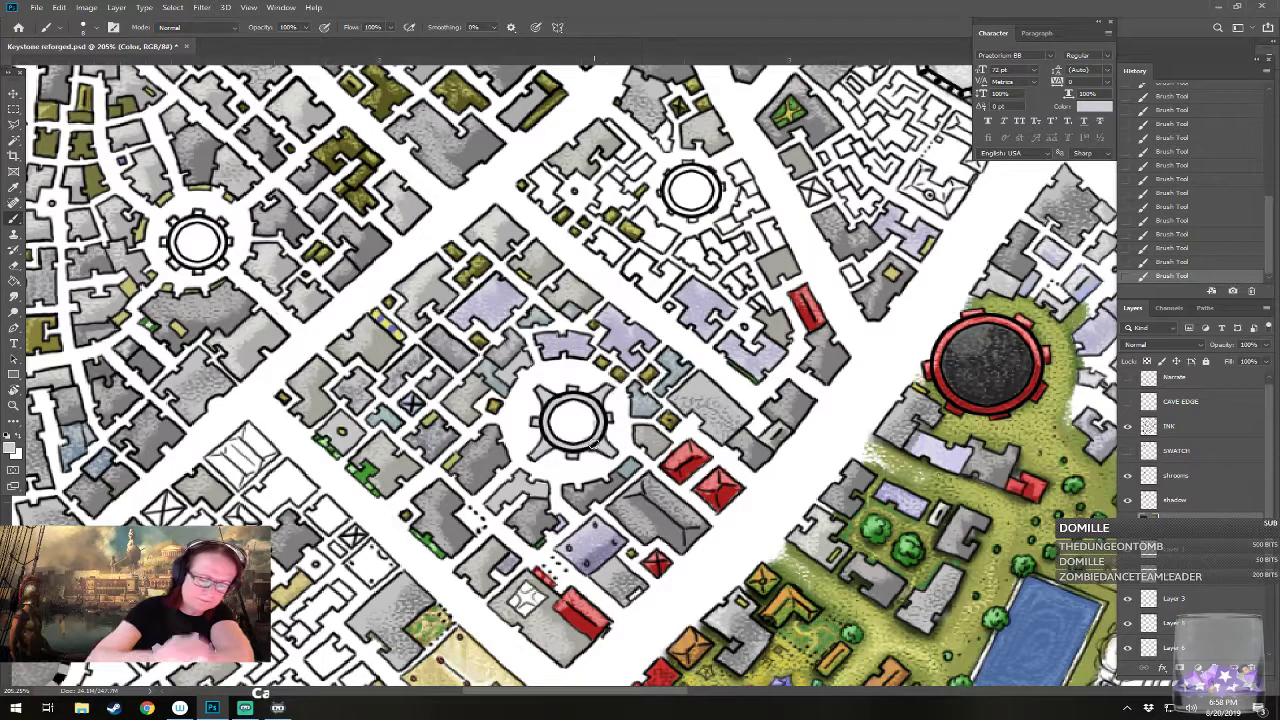
click(11, 446)
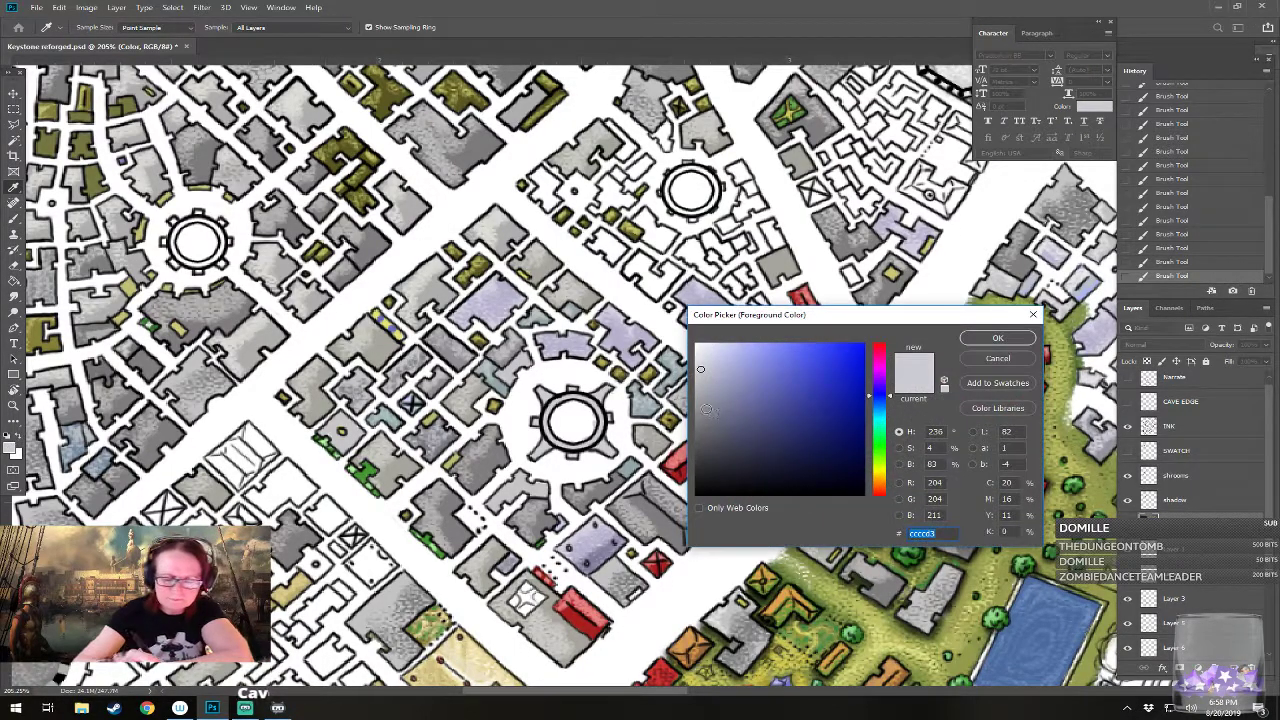
click(698, 420)
click(997, 339)
mouse_move(538, 448)
mouse_down()
mouse_move(588, 446)
mouse_move(600, 421)
mouse_move(576, 456)
mouse_move(608, 453)
mouse_up()
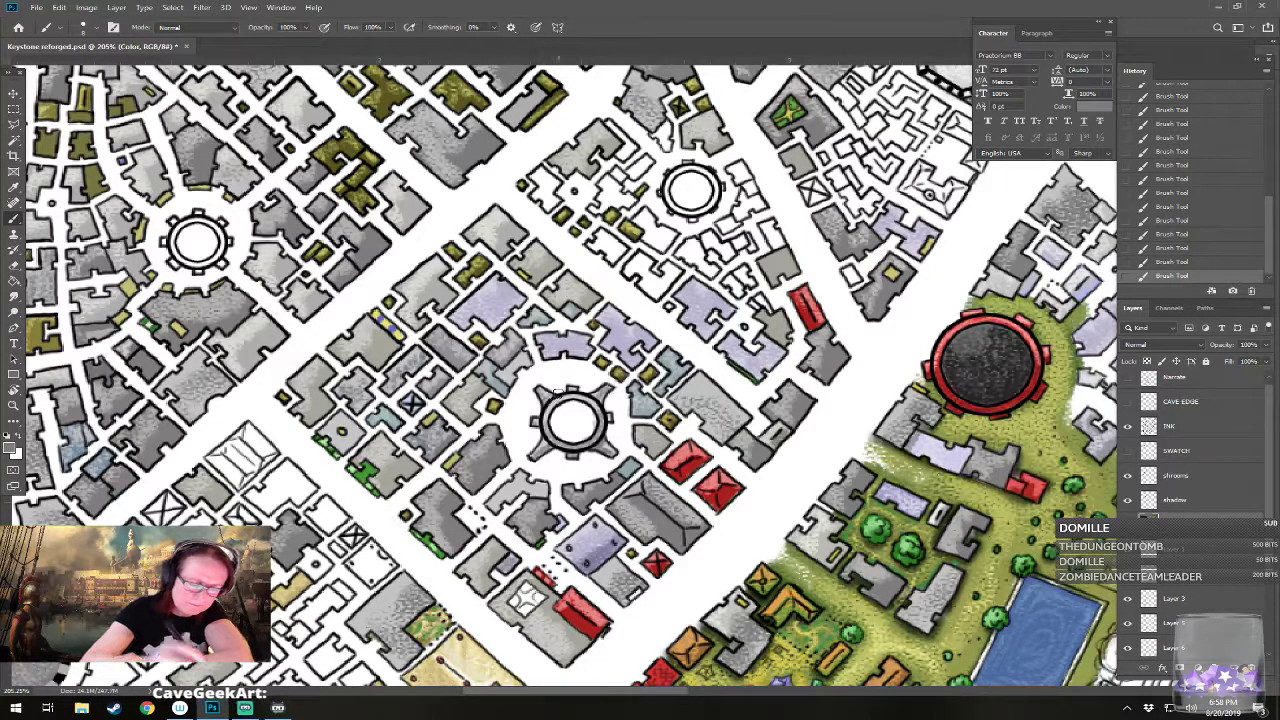
Step: Choose a light gray and brush highlights onto the gray arms of the central plaza's monument
click(13, 449)
click(697, 366)
click(996, 339)
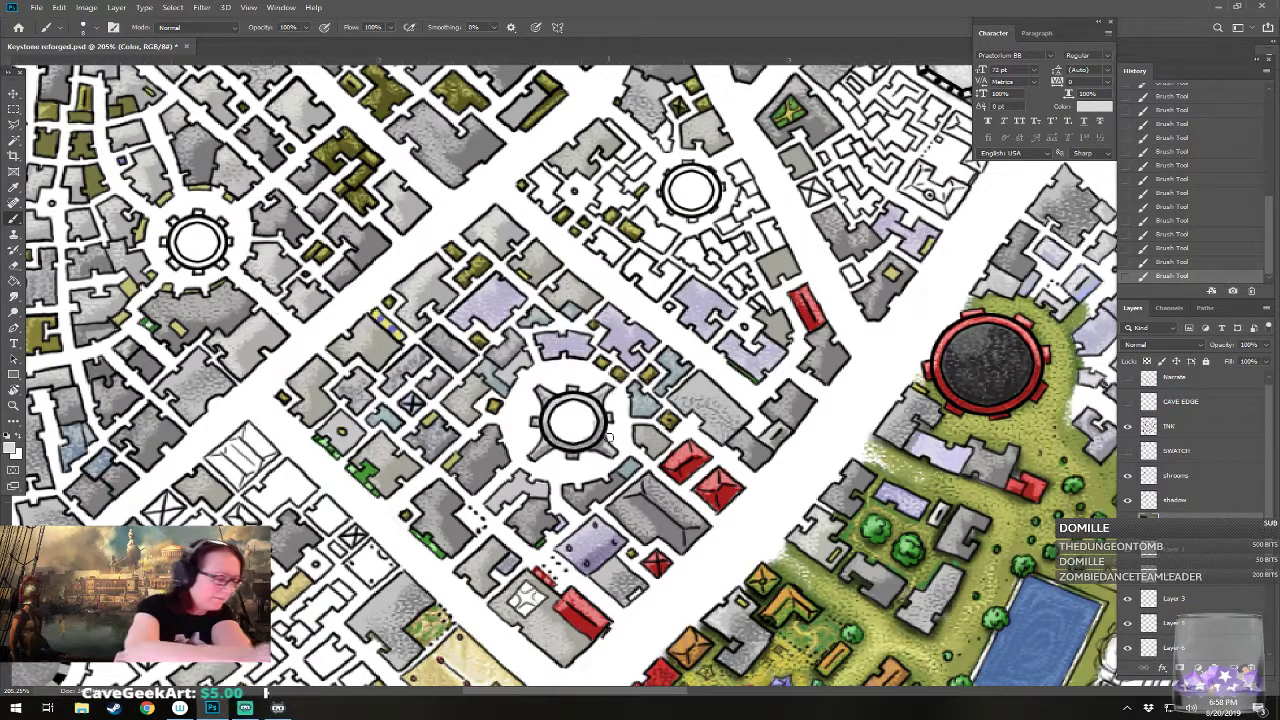
Step: Choose a medium gray and fill the round dome of the central plaza's monument with it
click(16, 443)
click(15, 446)
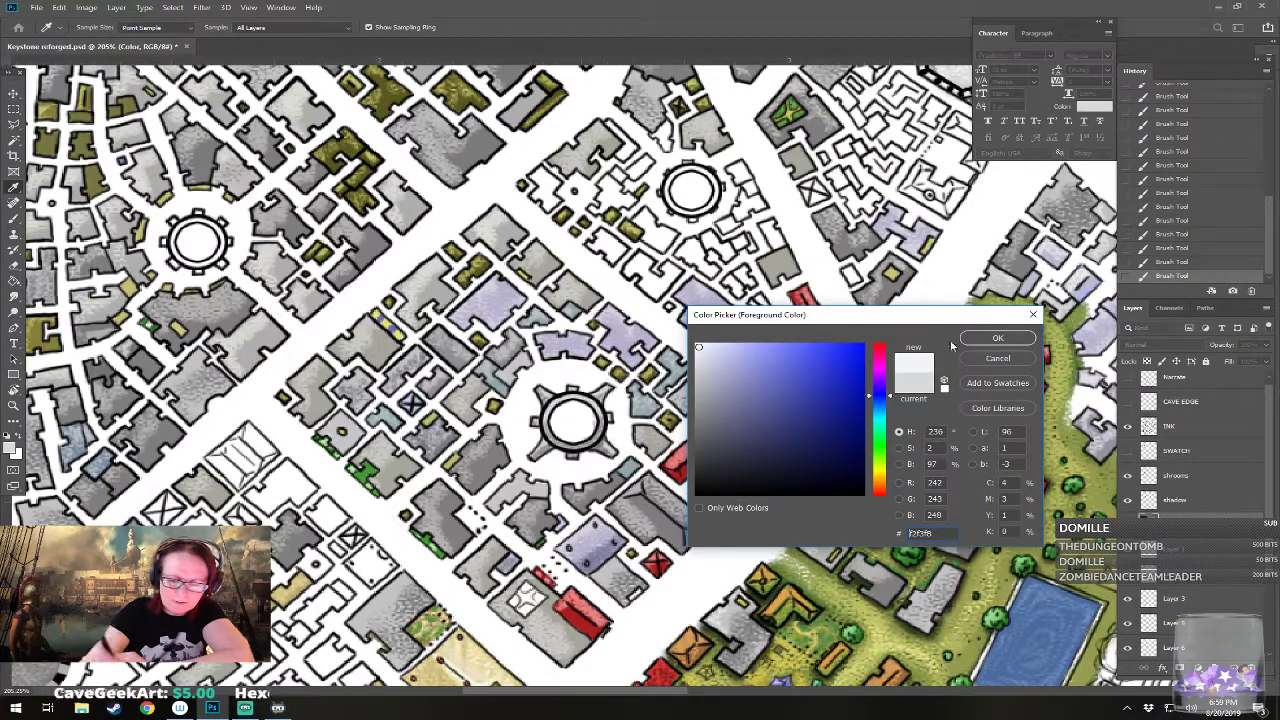
click(992, 338)
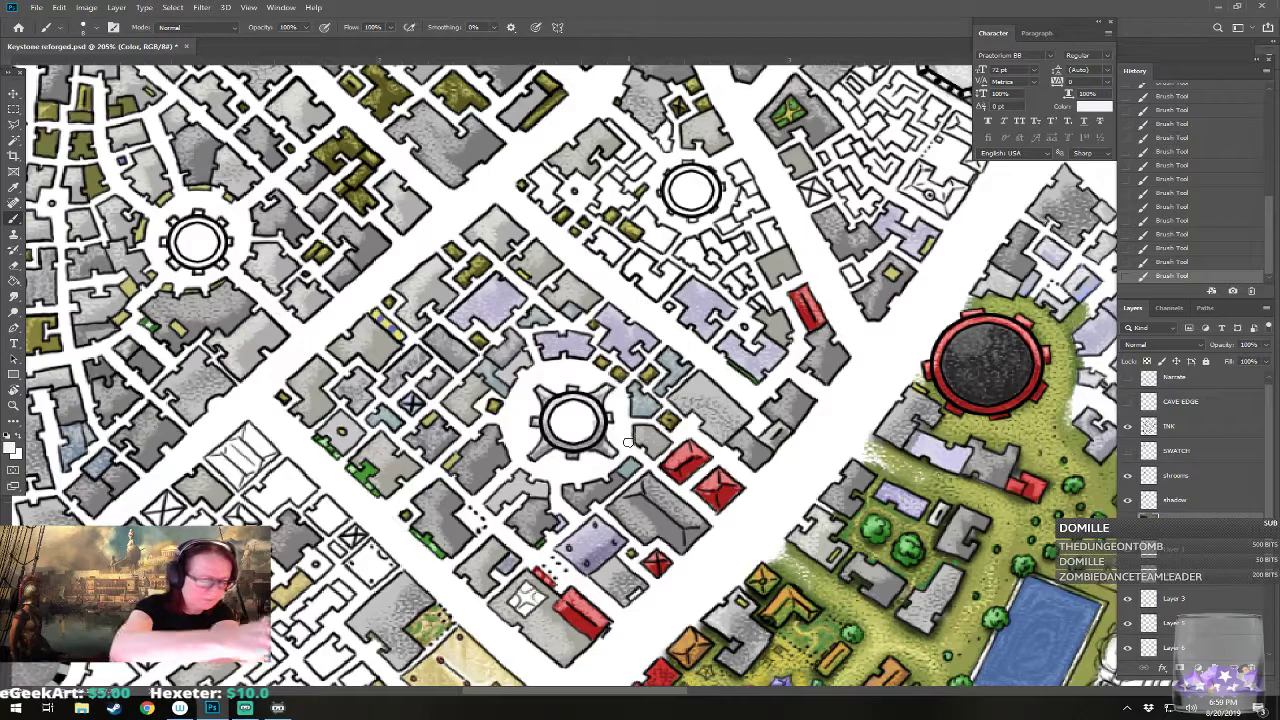
click(13, 449)
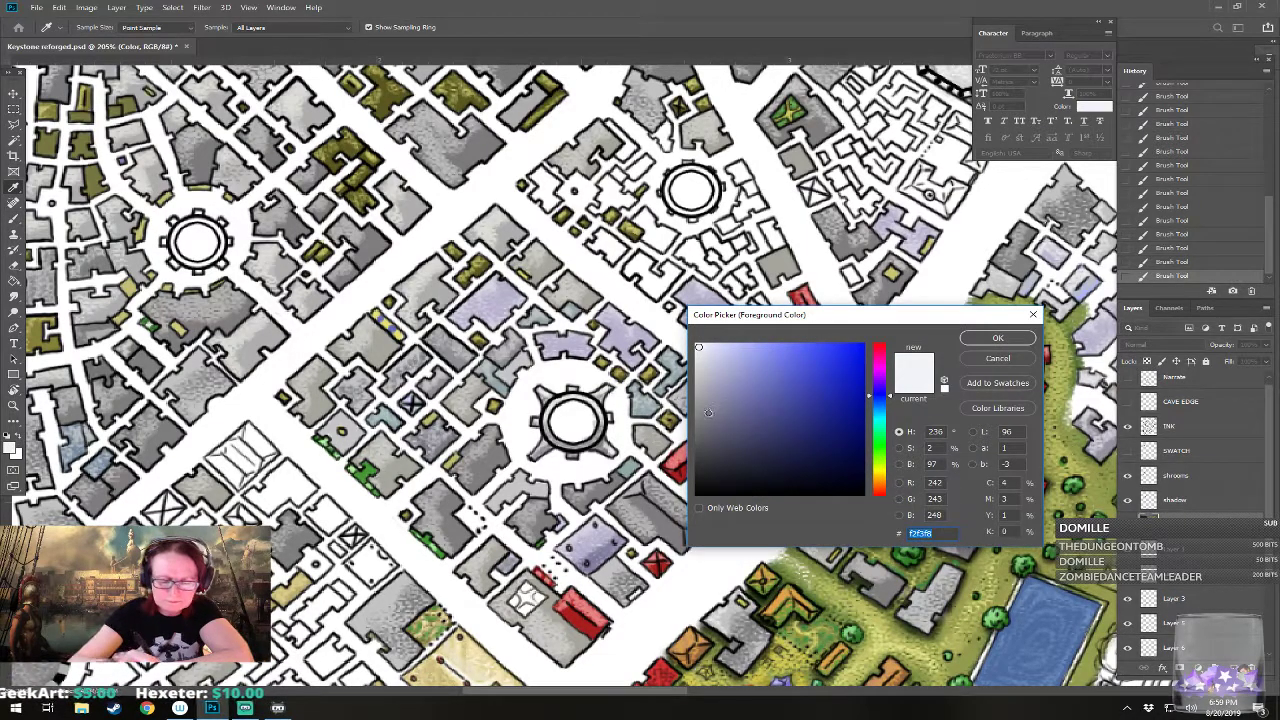
click(997, 340)
mouse_move(560, 418)
mouse_down()
mouse_move(565, 428)
mouse_move(589, 415)
mouse_move(572, 412)
mouse_move(589, 400)
mouse_move(819, 555)
mouse_move(733, 472)
mouse_move(709, 472)
mouse_move(725, 478)
mouse_move(708, 497)
mouse_move(726, 500)
mouse_up()
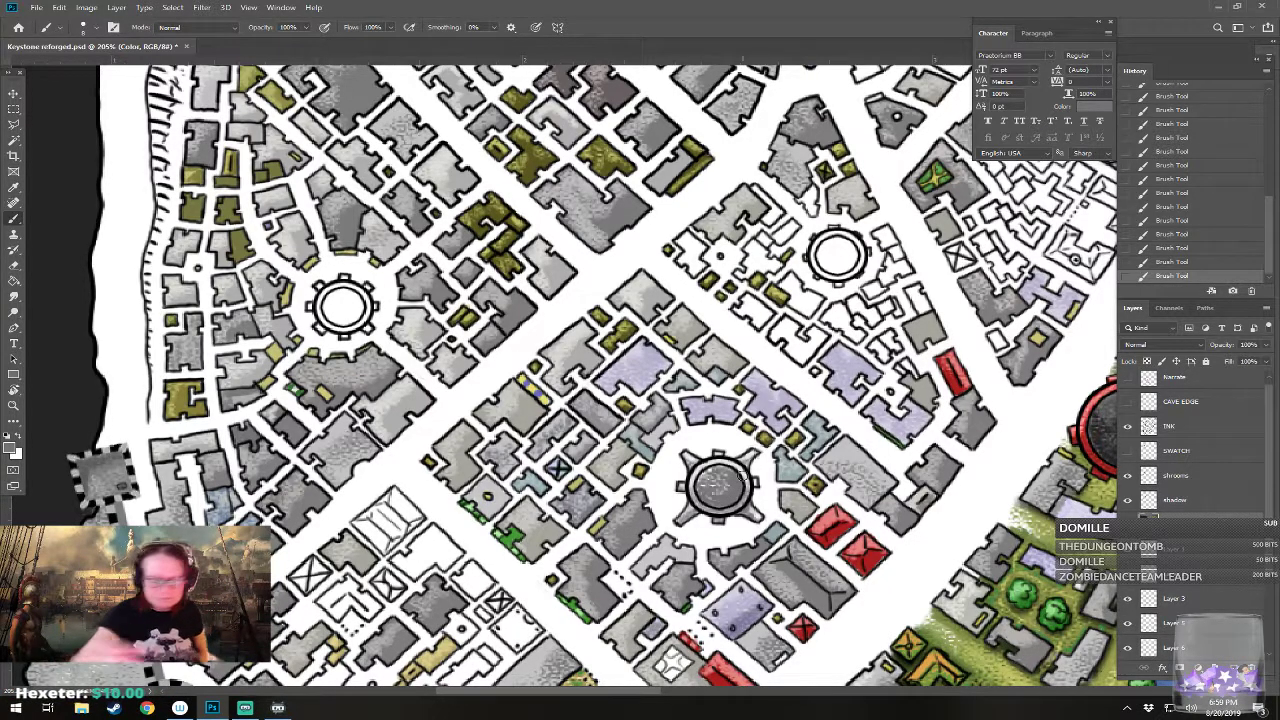
Step: Brush highlights onto the monument's gray dome with light gray #c3c4c8 and a still lighter gray
click(13, 449)
key(Return)
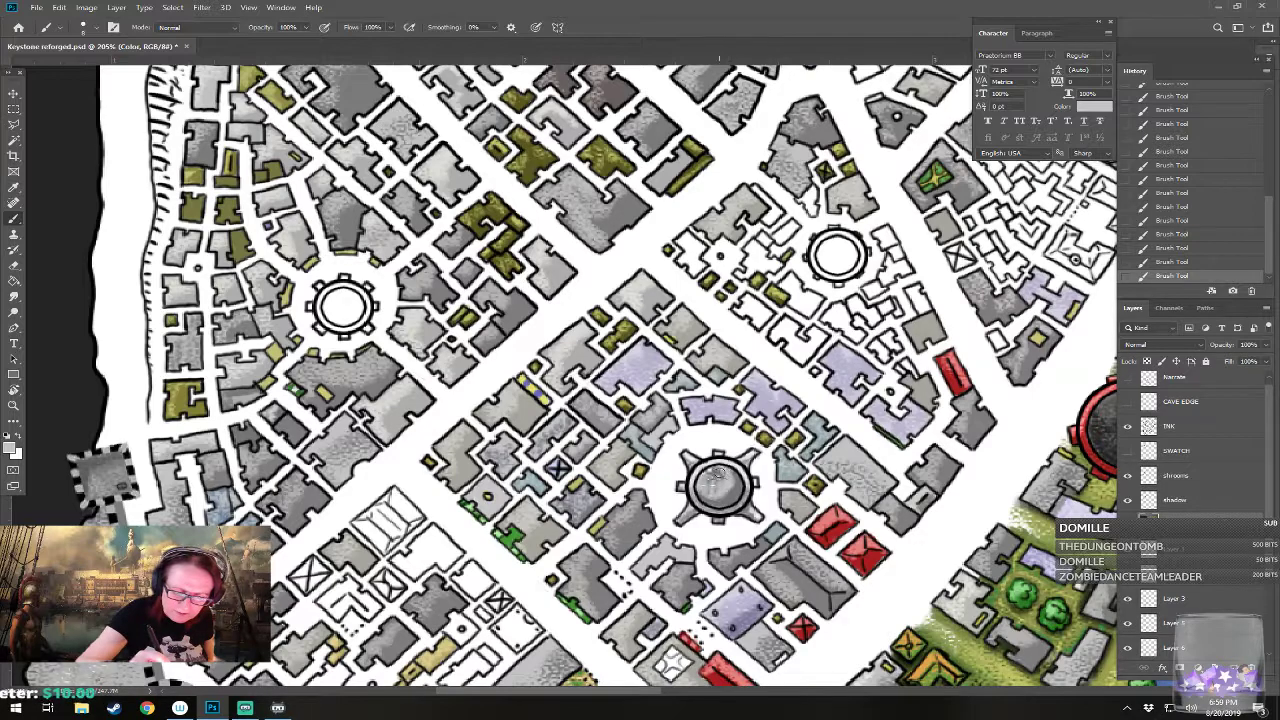
drag(706, 474, 733, 475)
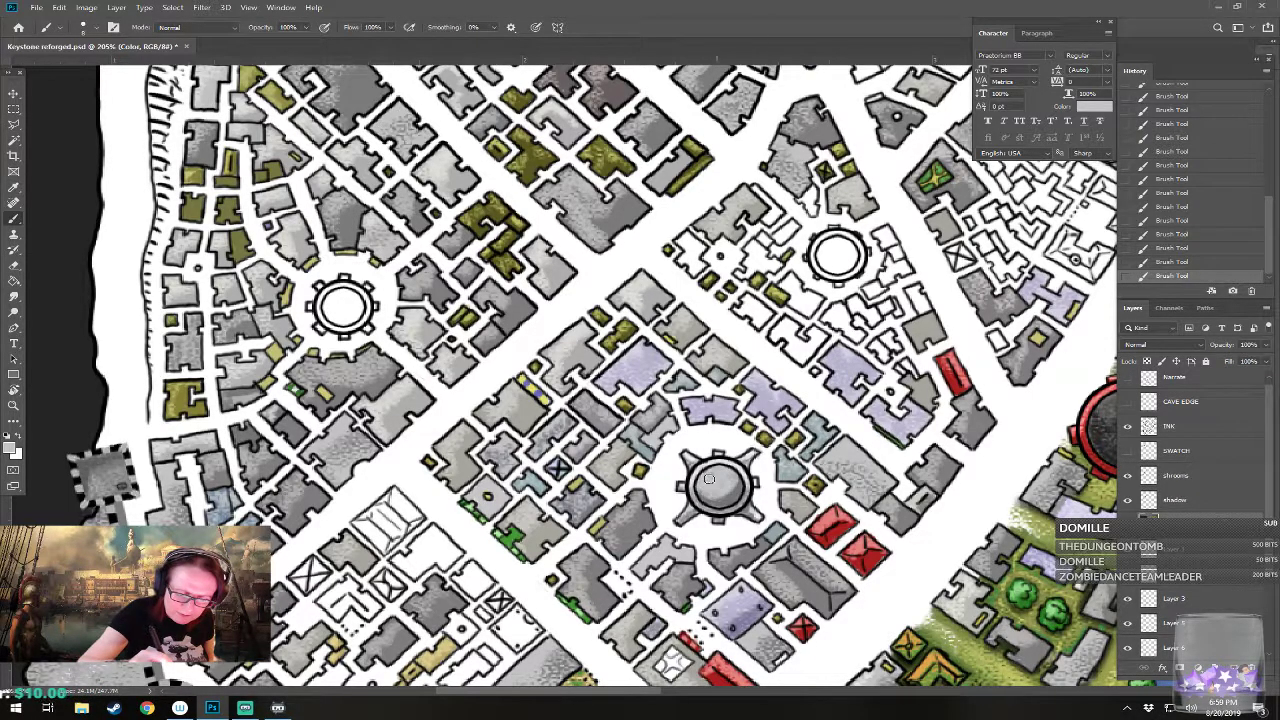
click(10, 449)
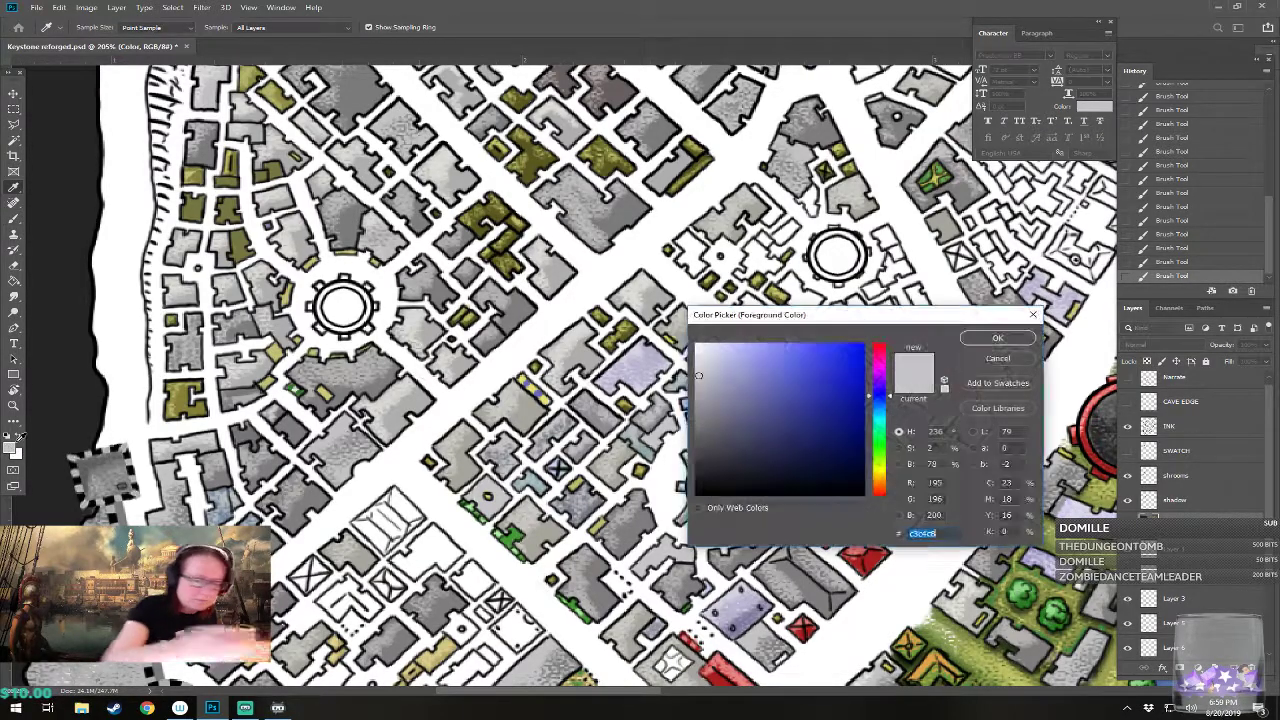
click(722, 351)
click(979, 341)
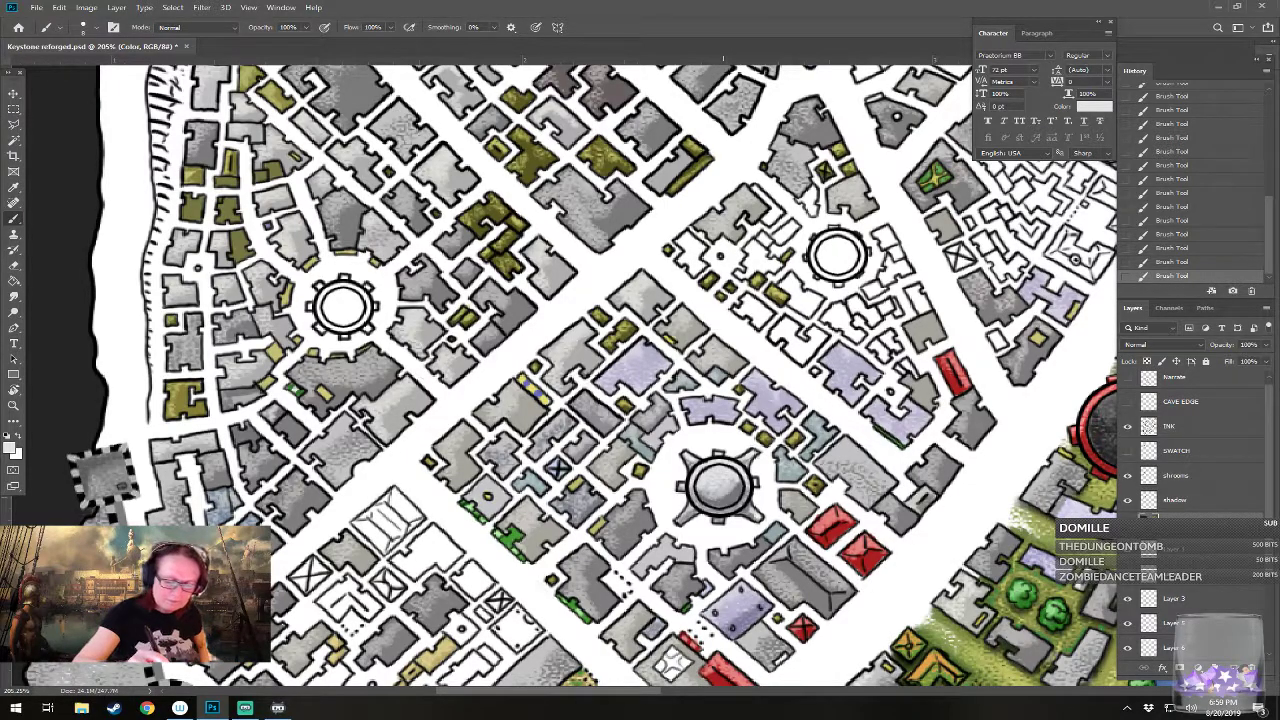
Step: Choose dark gray #4c4c50 and darken the central plaza monument's dome, leaving flecks of the lighter tones
scroll(738, 486, down, 5)
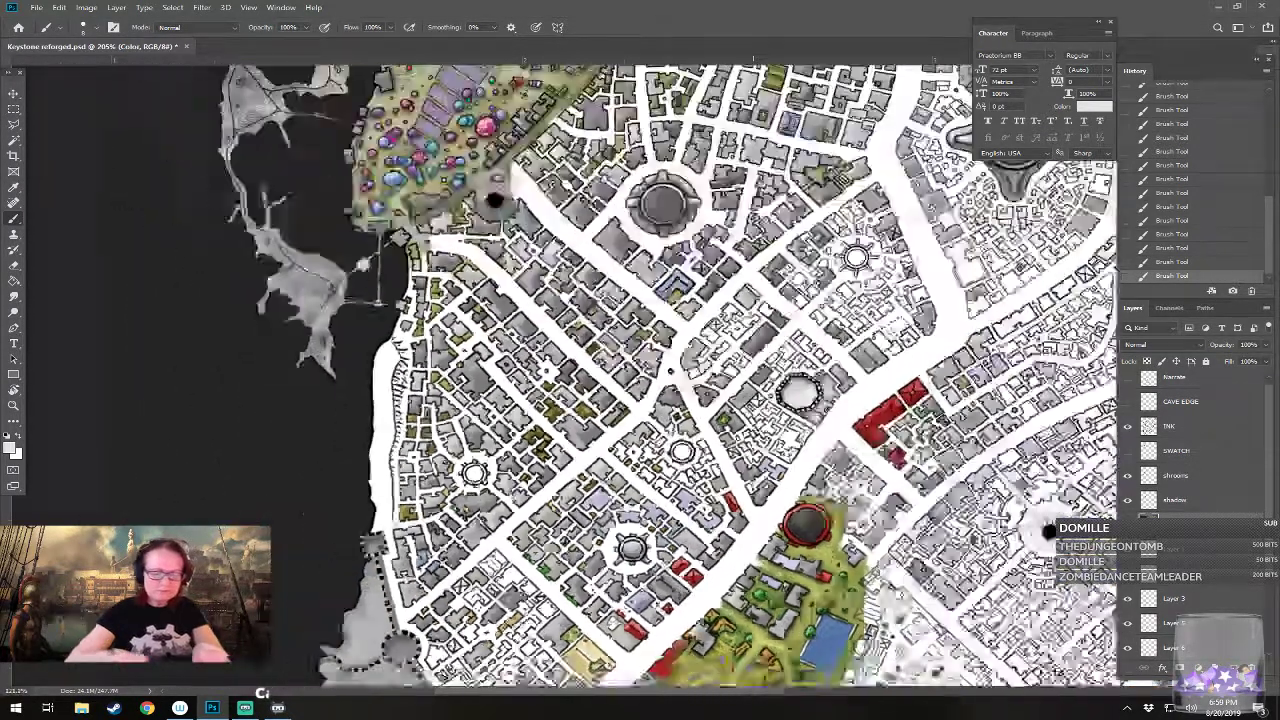
scroll(640, 400, up, 5)
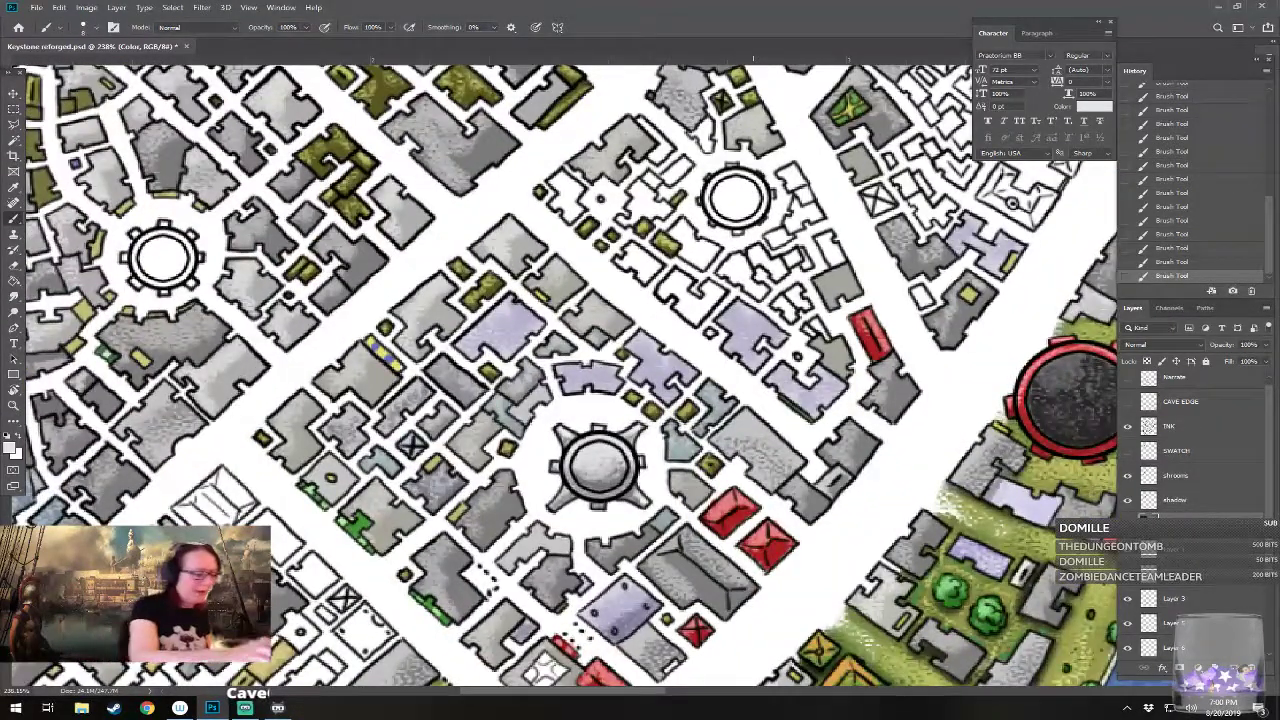
click(12, 448)
click(703, 448)
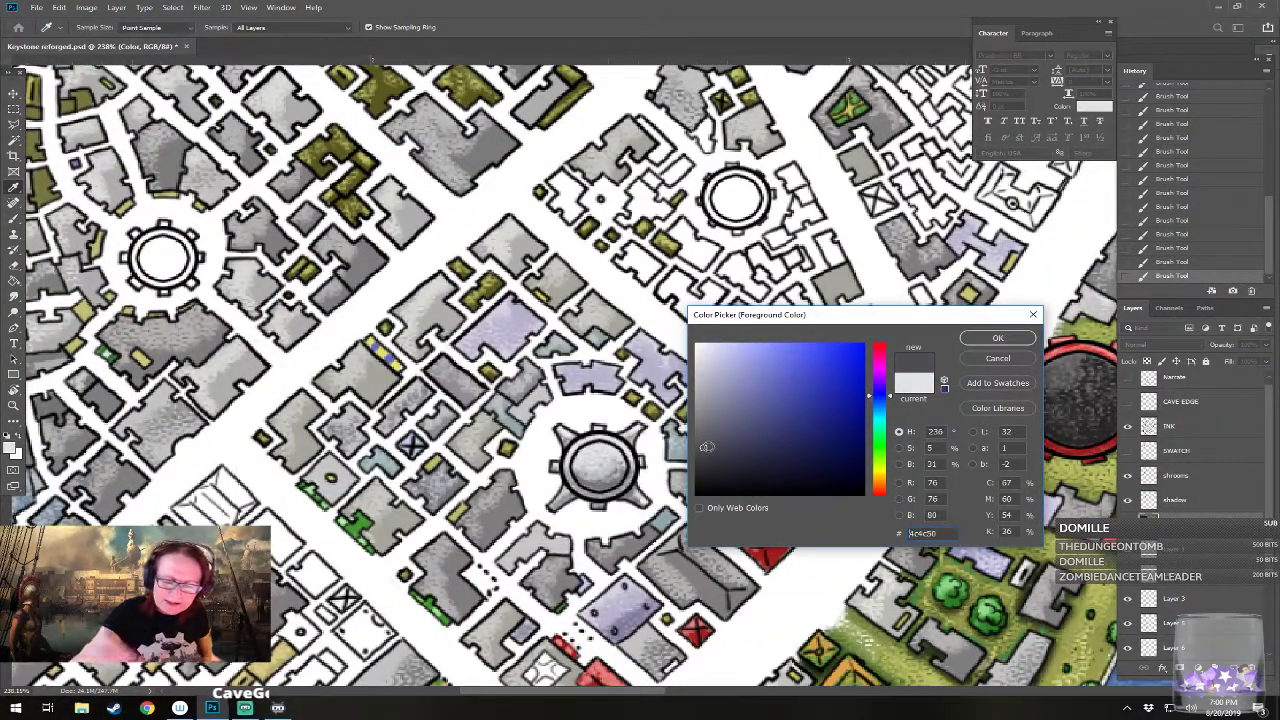
click(993, 339)
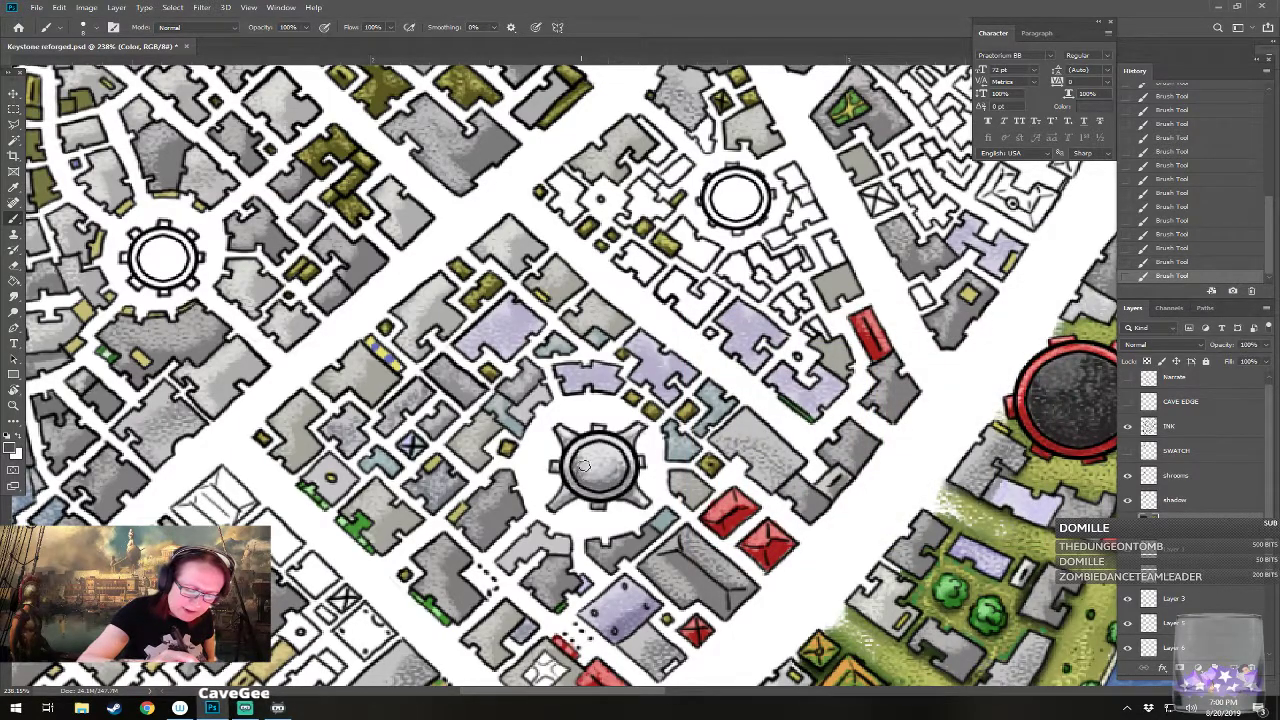
drag(606, 461, 614, 474)
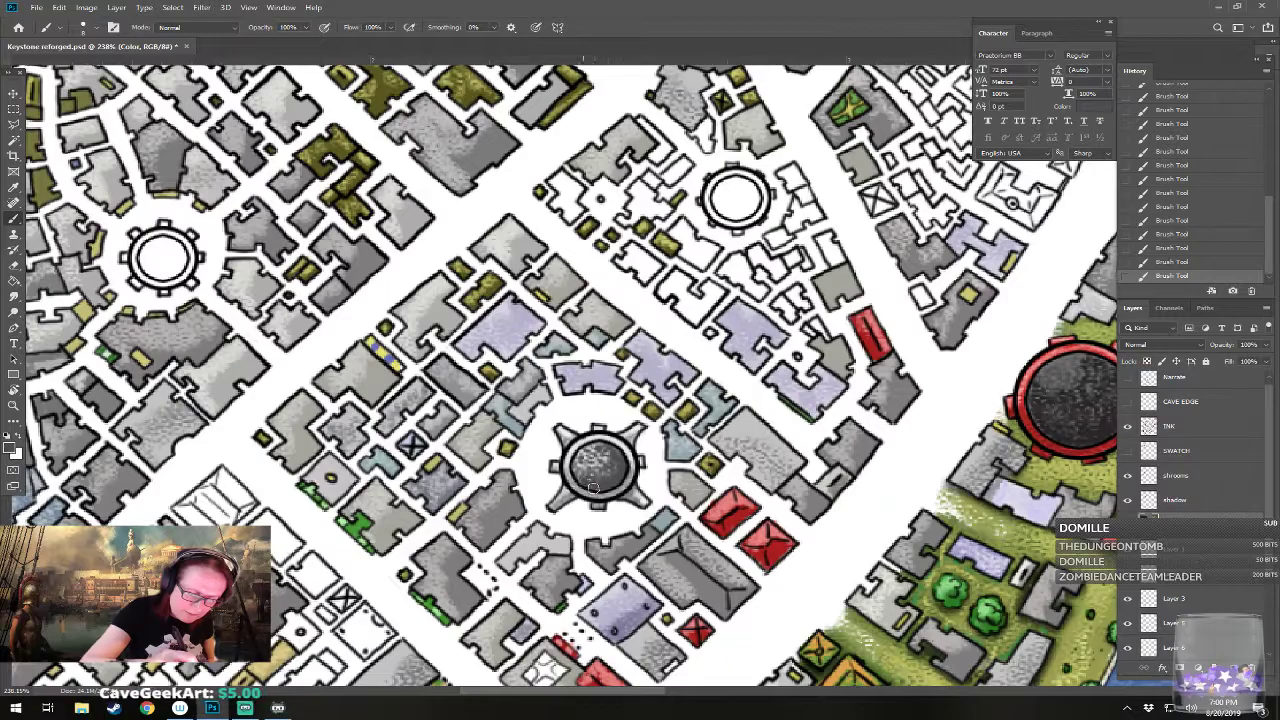
Step: Save the Keystone map document
scroll(627, 466, down, 10)
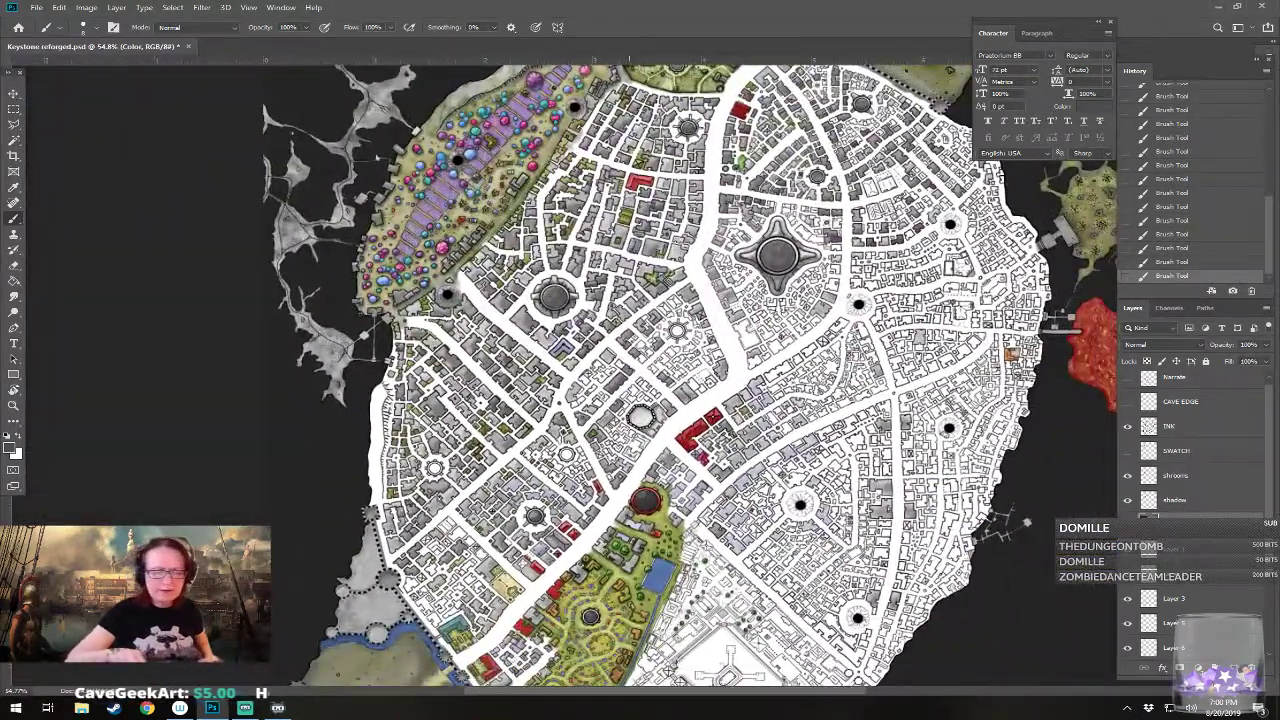
drag(1026, 521, 1014, 466)
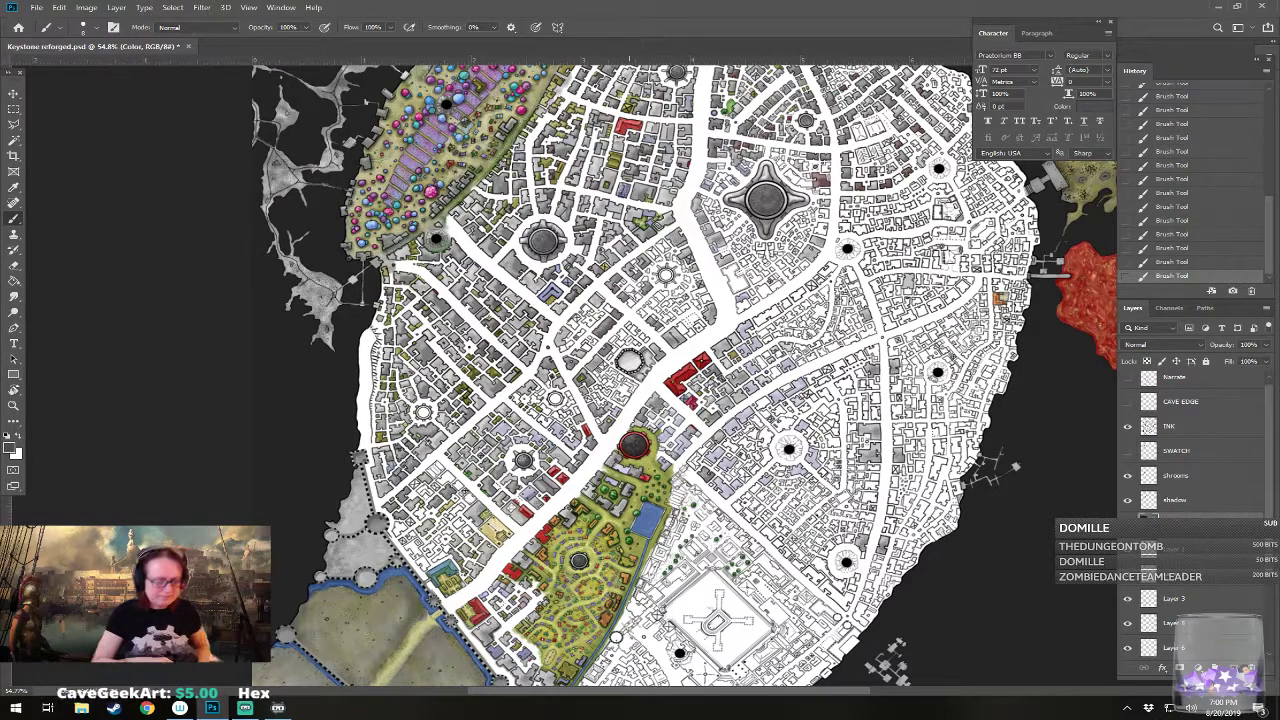
key(ctrl+s)
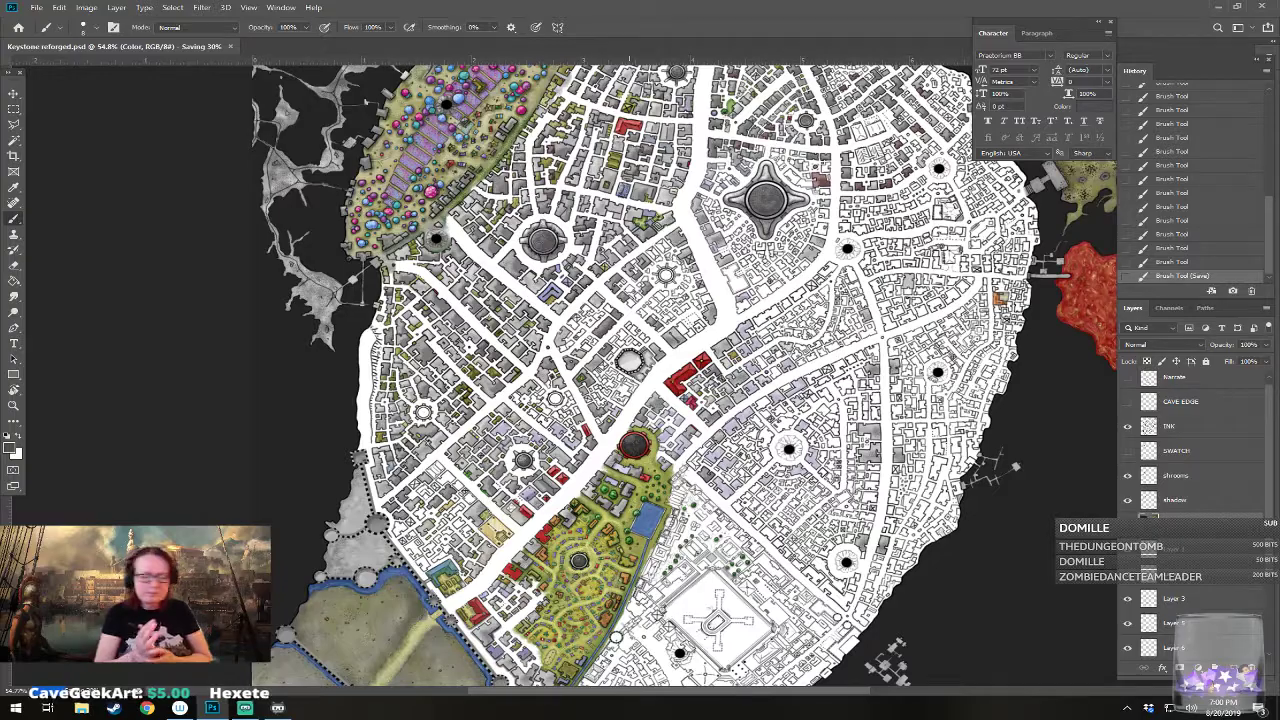
Step: Fill the round domes in the two smaller circular plazas north of the finished monument with dark gray
scroll(301, 410, up, 5)
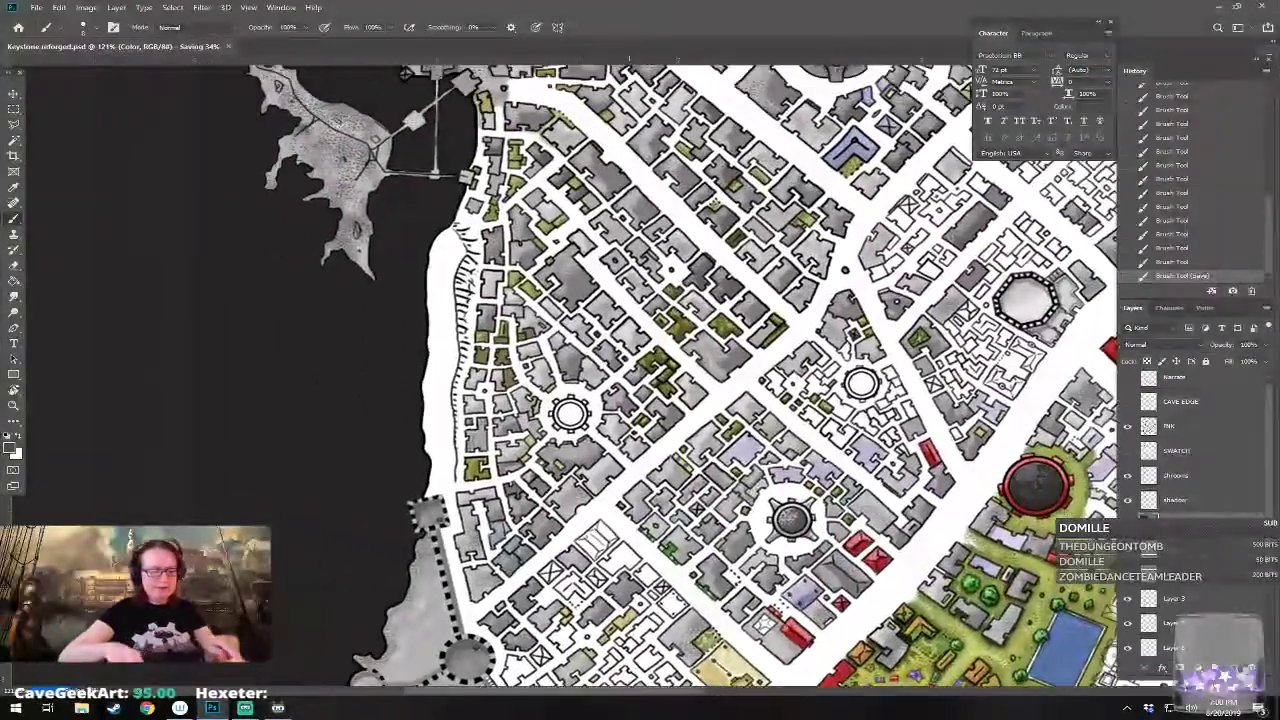
scroll(553, 316, up, 3)
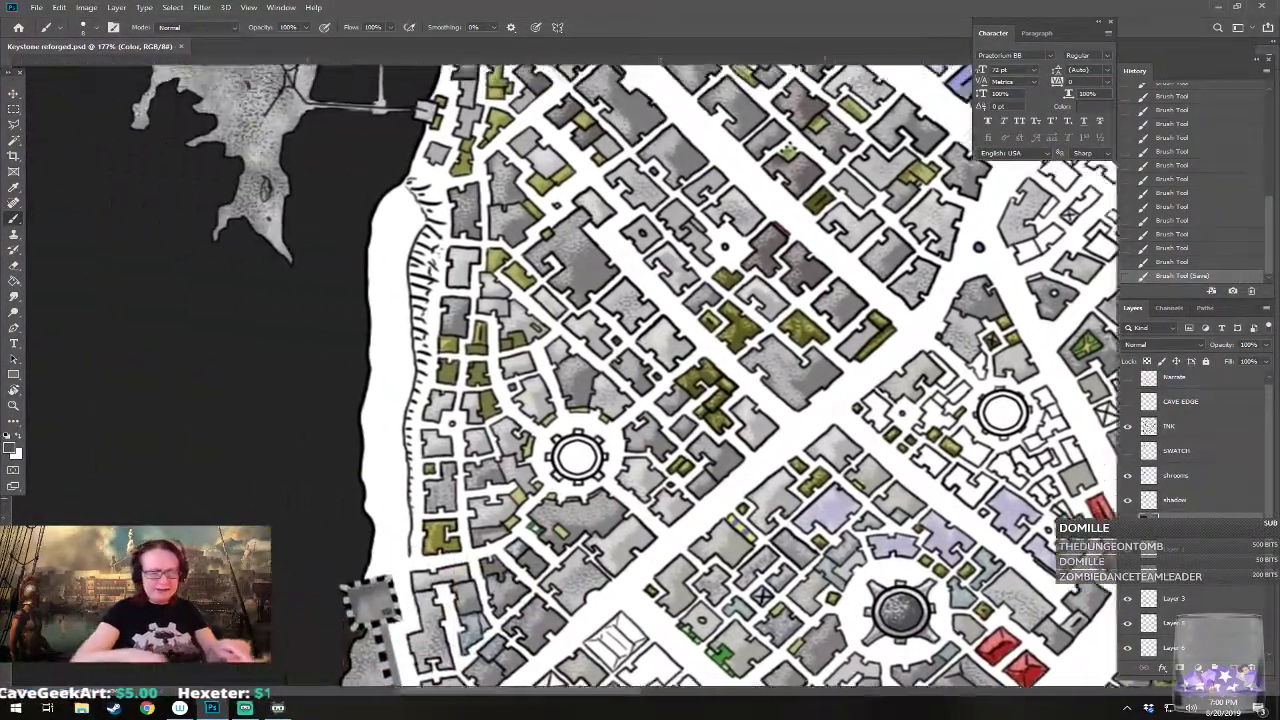
scroll(558, 508, up, 3)
mouse_move(580, 421)
mouse_down()
mouse_move(565, 405)
mouse_move(570, 430)
mouse_move(590, 420)
mouse_move(575, 425)
mouse_move(598, 432)
mouse_move(612, 428)
mouse_move(585, 395)
mouse_move(608, 386)
mouse_move(626, 400)
mouse_move(603, 392)
mouse_move(600, 430)
mouse_move(177, 480)
mouse_up()
mouse_move(968, 372)
mouse_down()
mouse_move(938, 385)
mouse_move(962, 400)
mouse_move(985, 380)
mouse_move(982, 362)
mouse_move(995, 388)
mouse_move(1000, 368)
mouse_move(993, 393)
mouse_move(944, 405)
mouse_move(990, 402)
mouse_move(989, 360)
mouse_move(964, 362)
mouse_up()
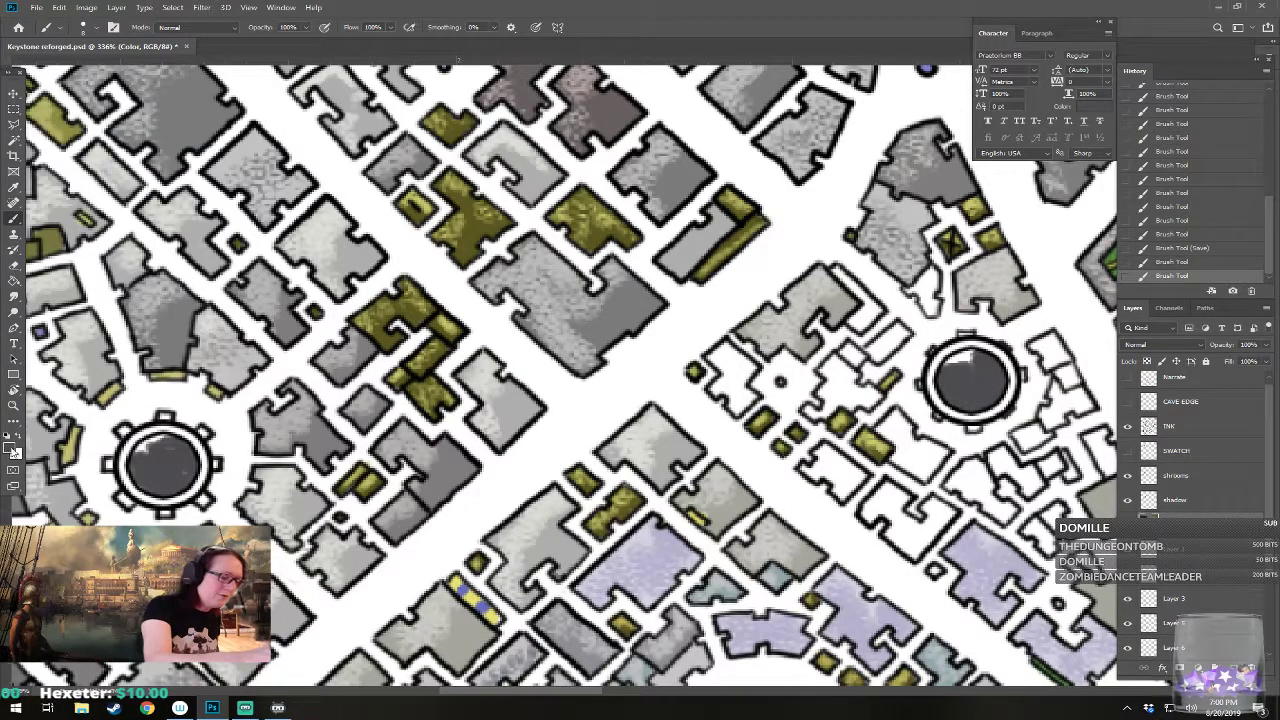
Step: Choose gray #95959a and brush highlights onto the dark domes of the two smaller circular plazas
click(13, 449)
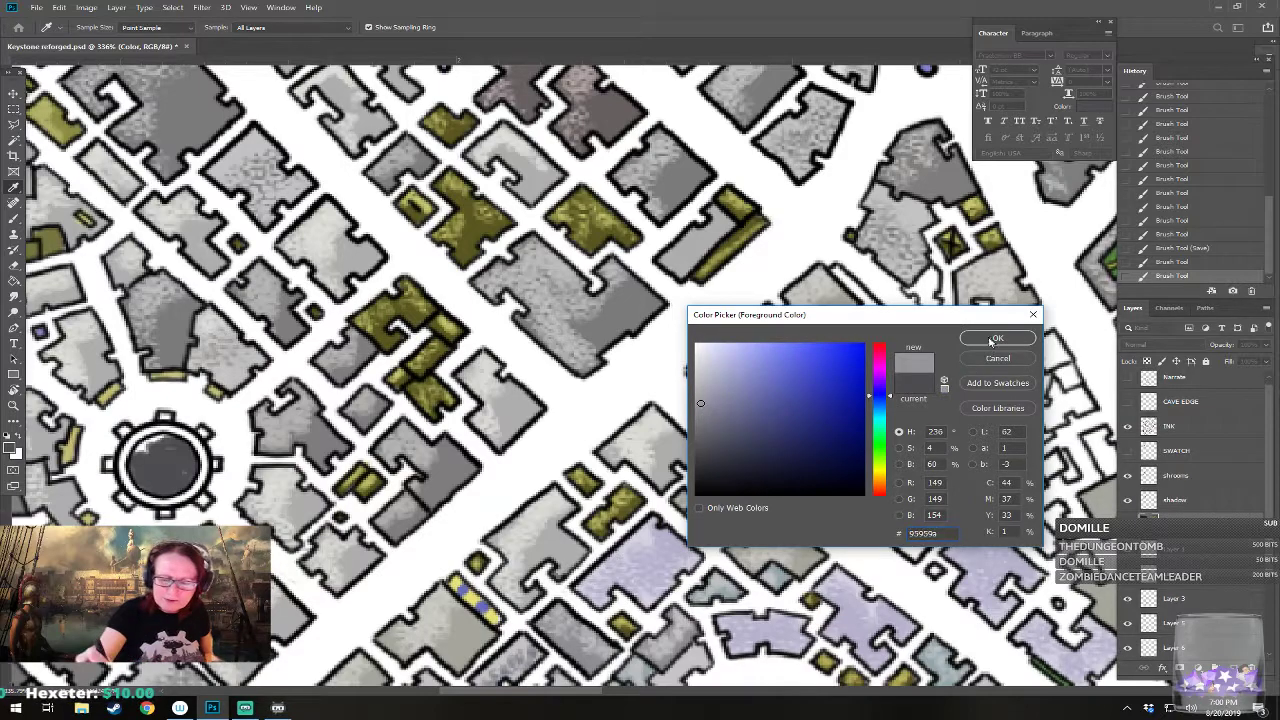
click(995, 339)
mouse_move(168, 440)
mouse_down()
mouse_move(150, 492)
mouse_move(148, 468)
mouse_move(163, 478)
mouse_move(180, 465)
mouse_move(167, 449)
mouse_move(181, 458)
mouse_move(152, 456)
mouse_move(185, 446)
mouse_move(158, 440)
mouse_move(160, 445)
mouse_up()
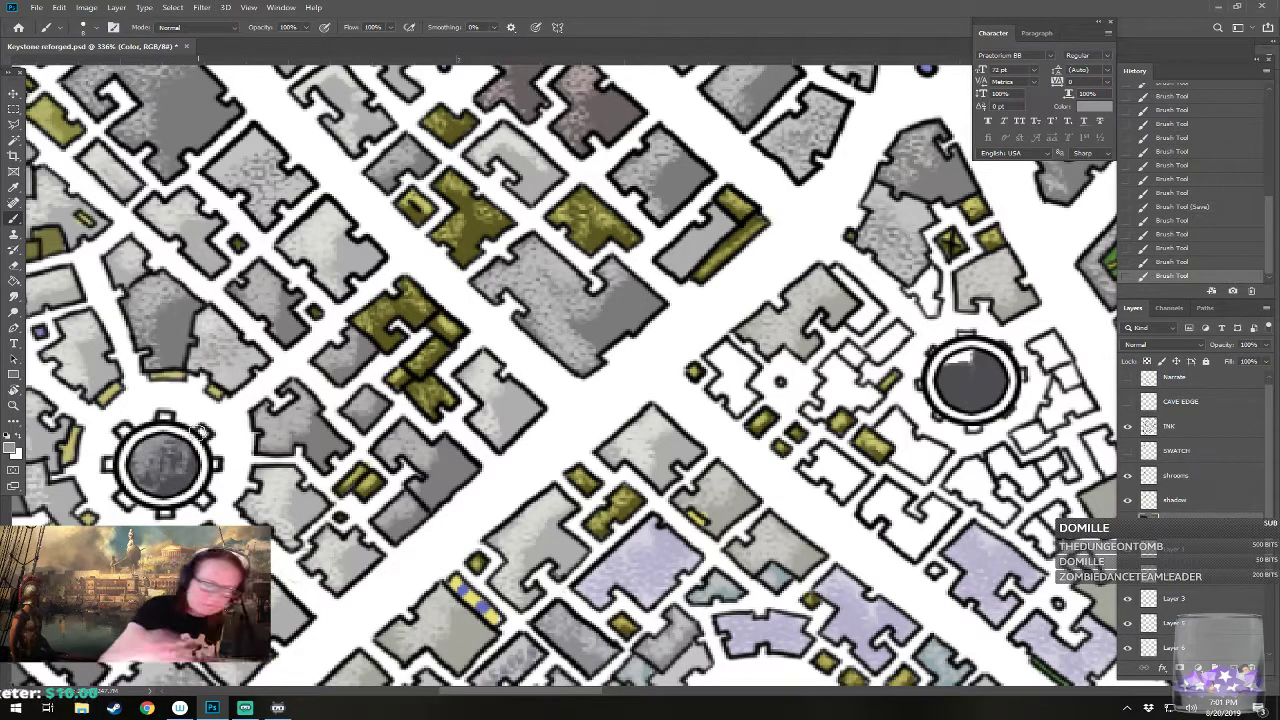
mouse_move(985, 375)
mouse_down()
mouse_move(956, 358)
mouse_move(992, 367)
mouse_up()
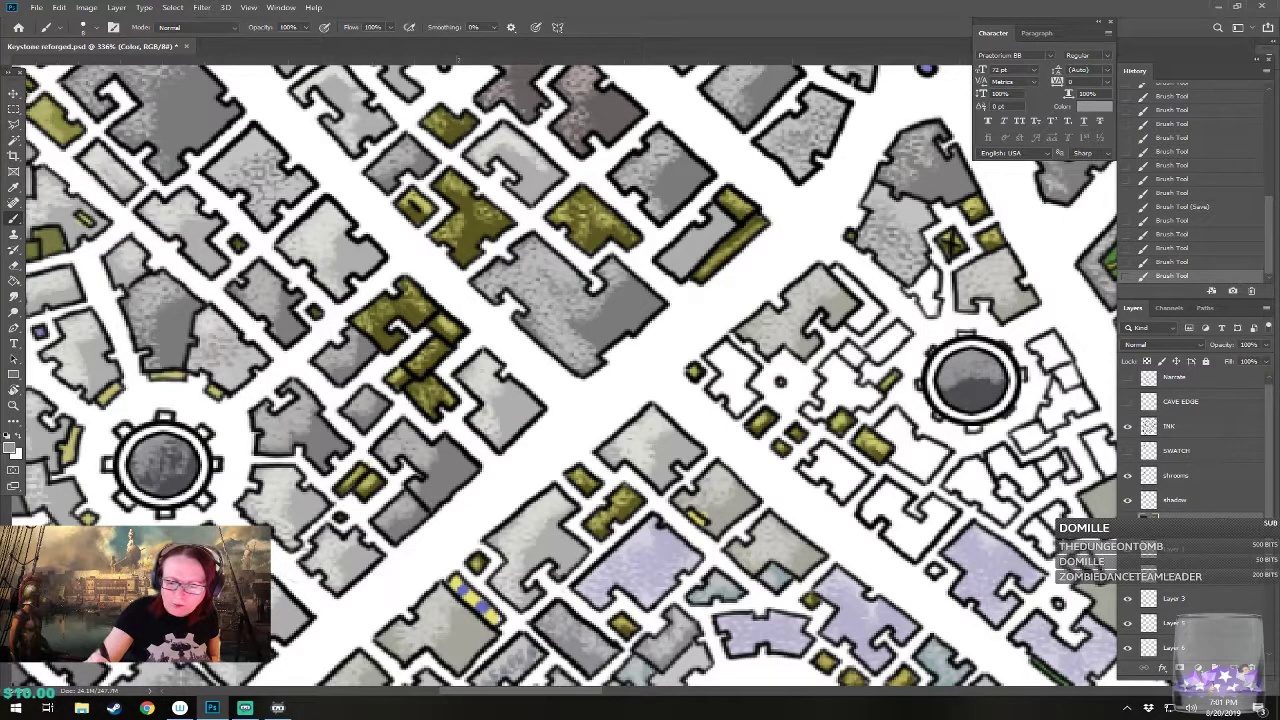
drag(992, 370, 998, 382)
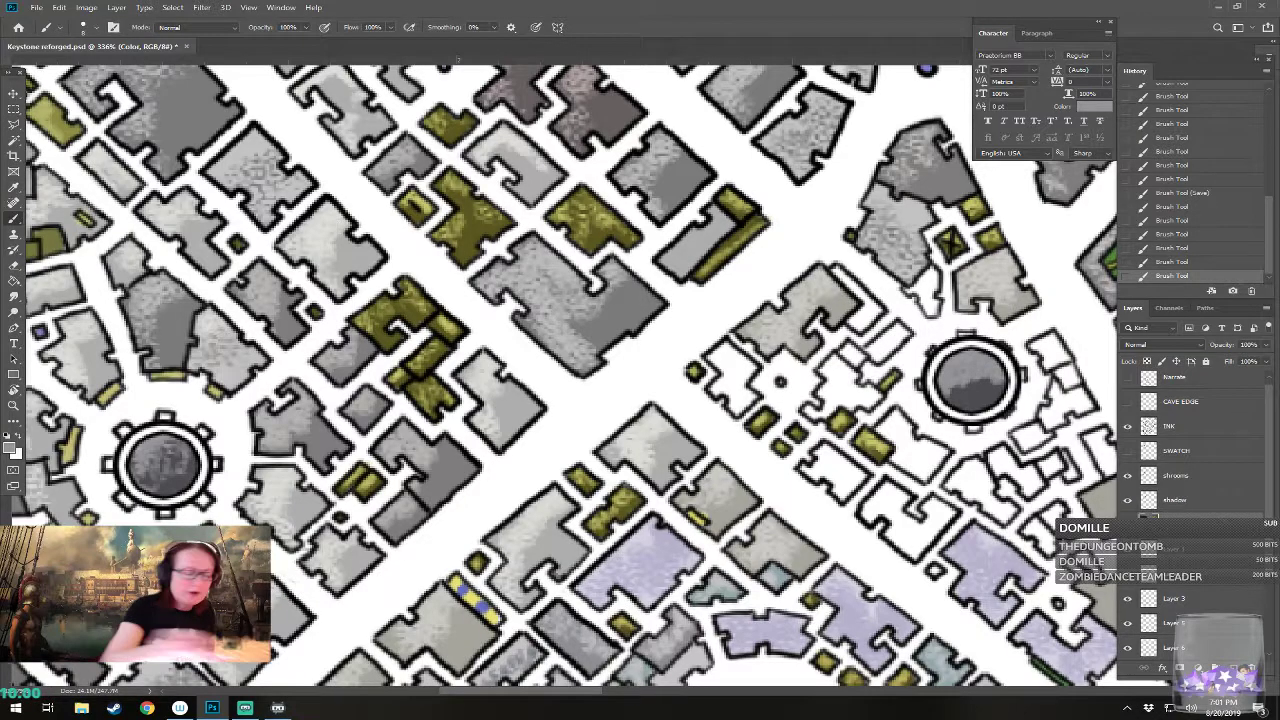
Step: Choose a darker gray and dab texture over the highlights of the two smaller plazas' domes
click(12, 447)
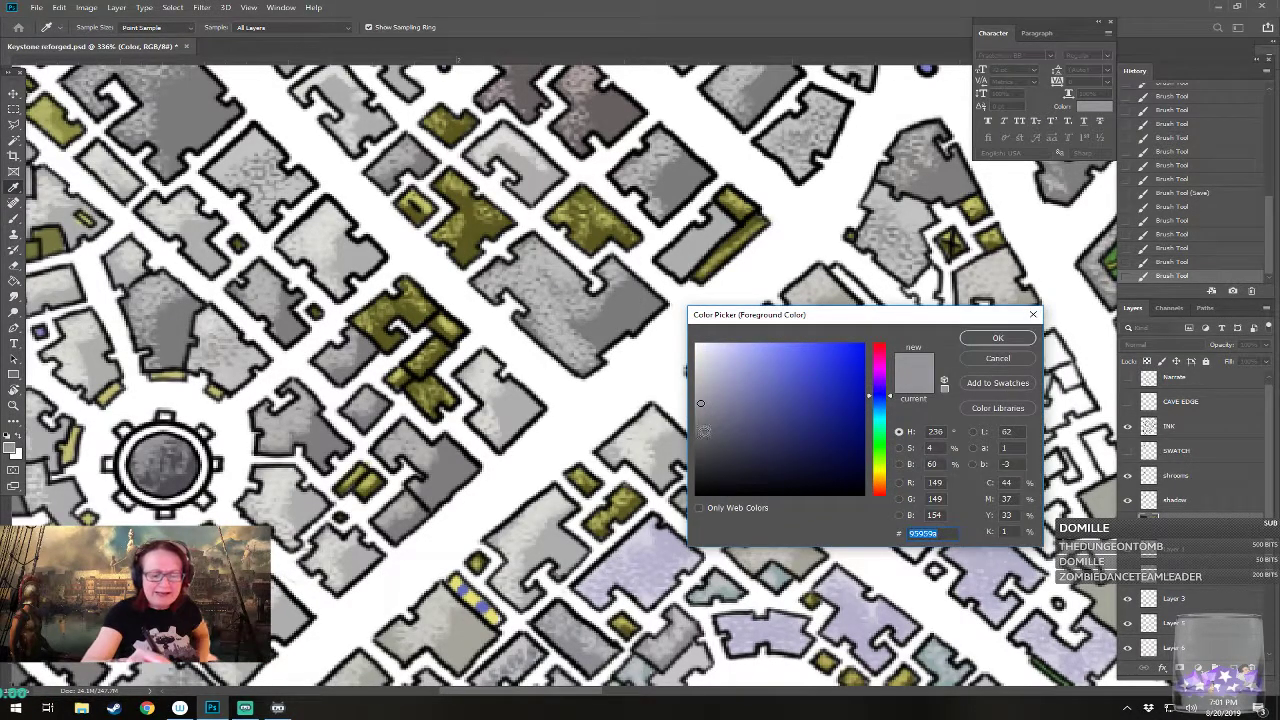
click(701, 446)
click(992, 341)
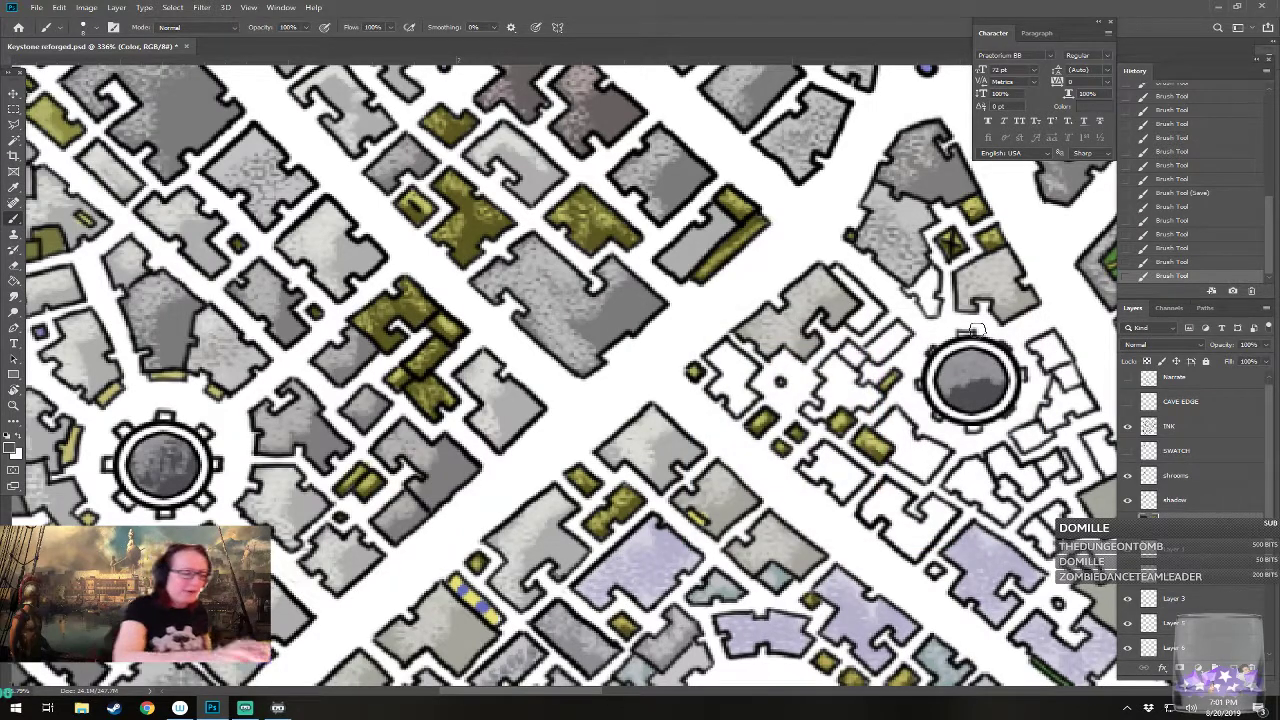
mouse_move(146, 458)
mouse_down()
mouse_move(160, 446)
mouse_move(184, 472)
mouse_move(184, 448)
mouse_move(177, 474)
mouse_move(208, 480)
mouse_up()
mouse_move(946, 380)
mouse_down()
mouse_move(982, 362)
mouse_move(997, 381)
mouse_move(992, 370)
mouse_move(954, 386)
mouse_move(962, 358)
mouse_move(982, 362)
mouse_move(985, 382)
mouse_up()
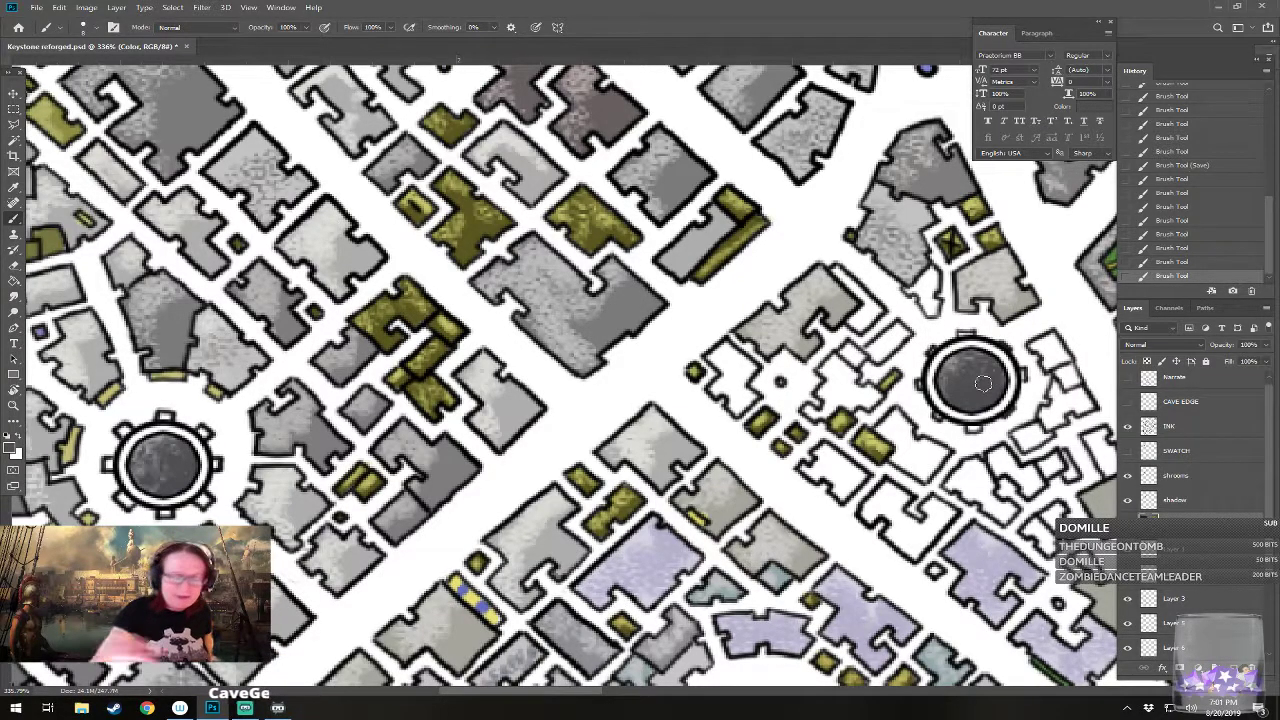
Step: Choose near-black #28282b and shade the lower parts of the domes in both smaller circular plazas
click(12, 448)
click(705, 470)
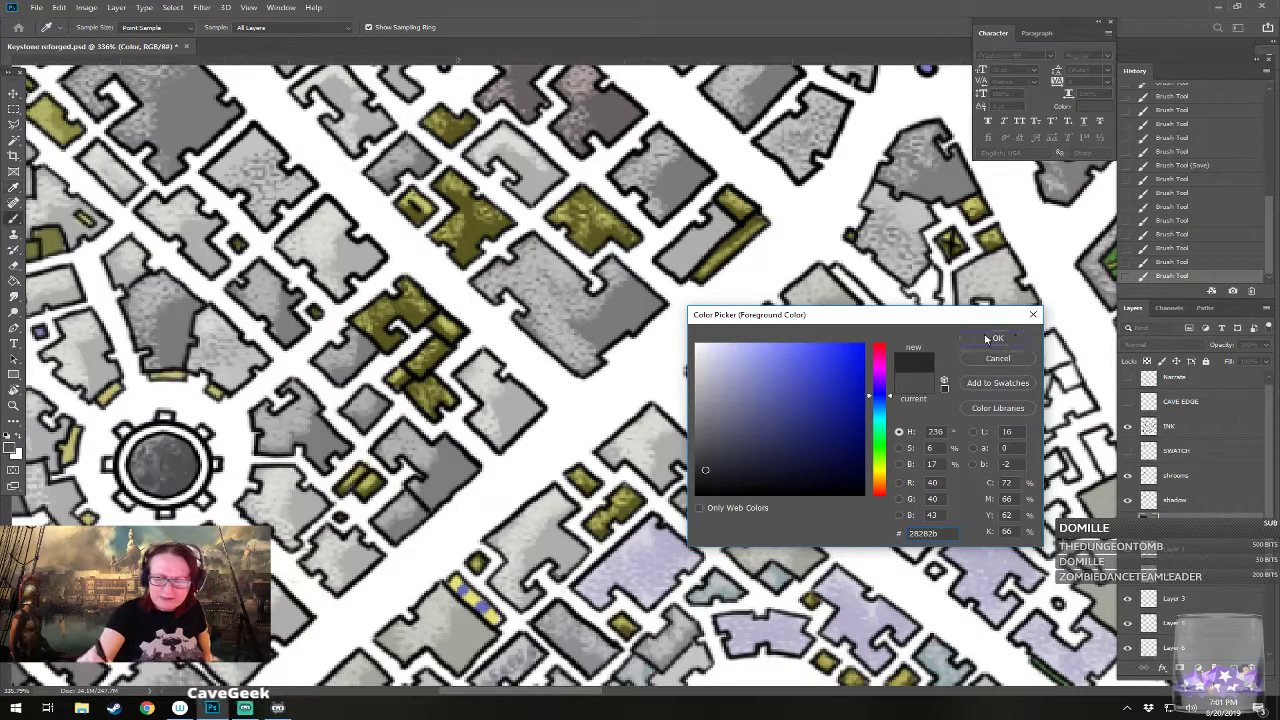
click(987, 338)
mouse_move(983, 390)
mouse_down()
mouse_move(998, 380)
mouse_move(984, 400)
mouse_move(995, 390)
mouse_up()
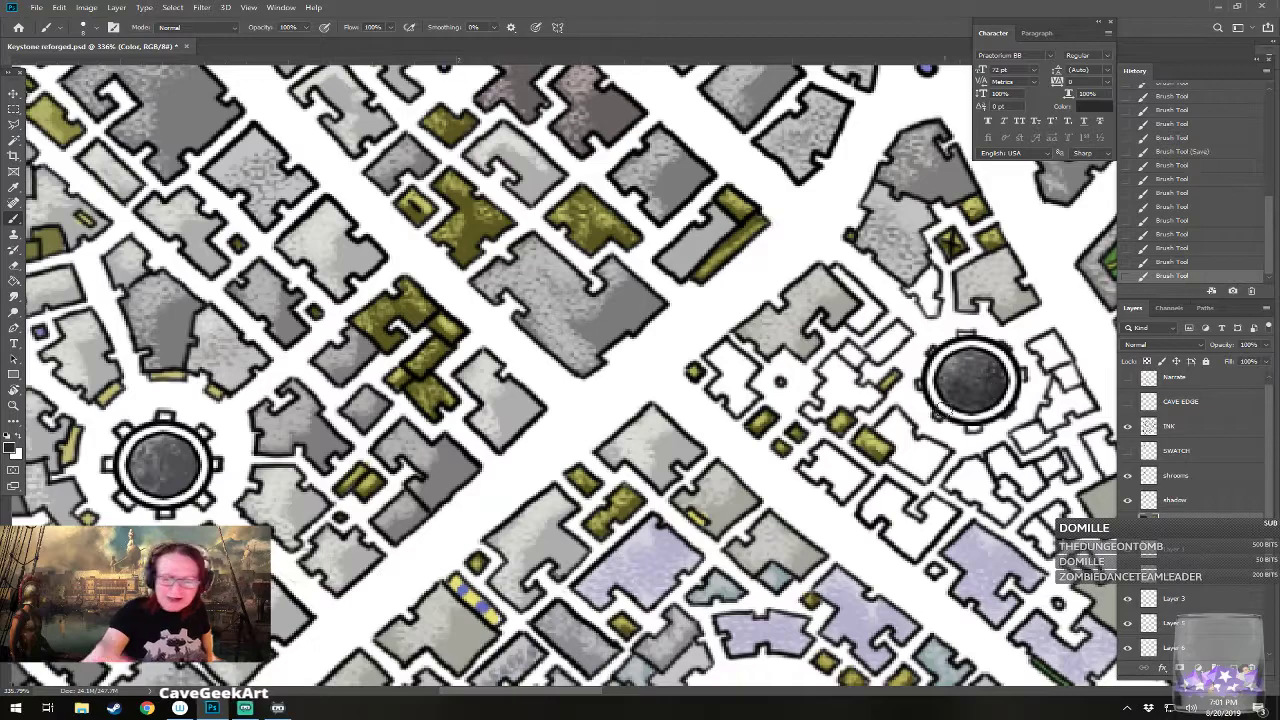
mouse_move(150, 472)
mouse_down()
mouse_move(184, 471)
mouse_move(180, 456)
mouse_move(158, 474)
mouse_up()
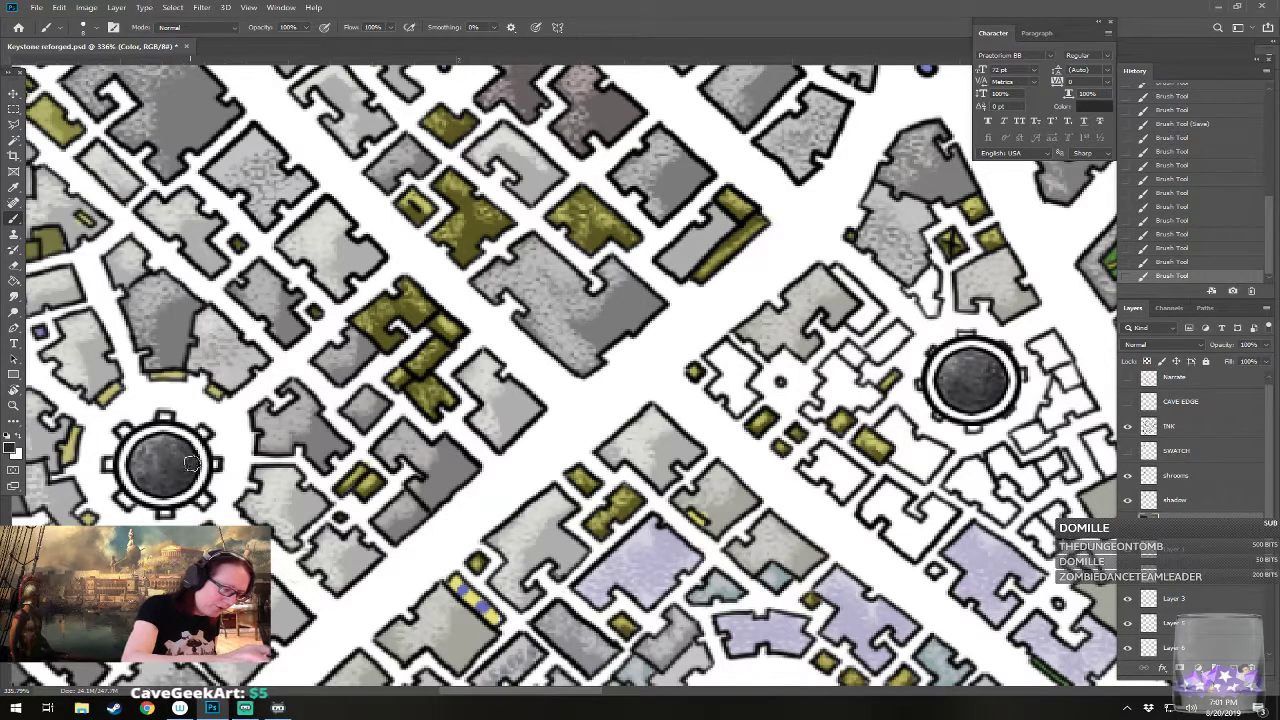
Step: Review the shaded plaza domes against the surrounding districts and the other round monuments of the map
scroll(190, 463, down, 8)
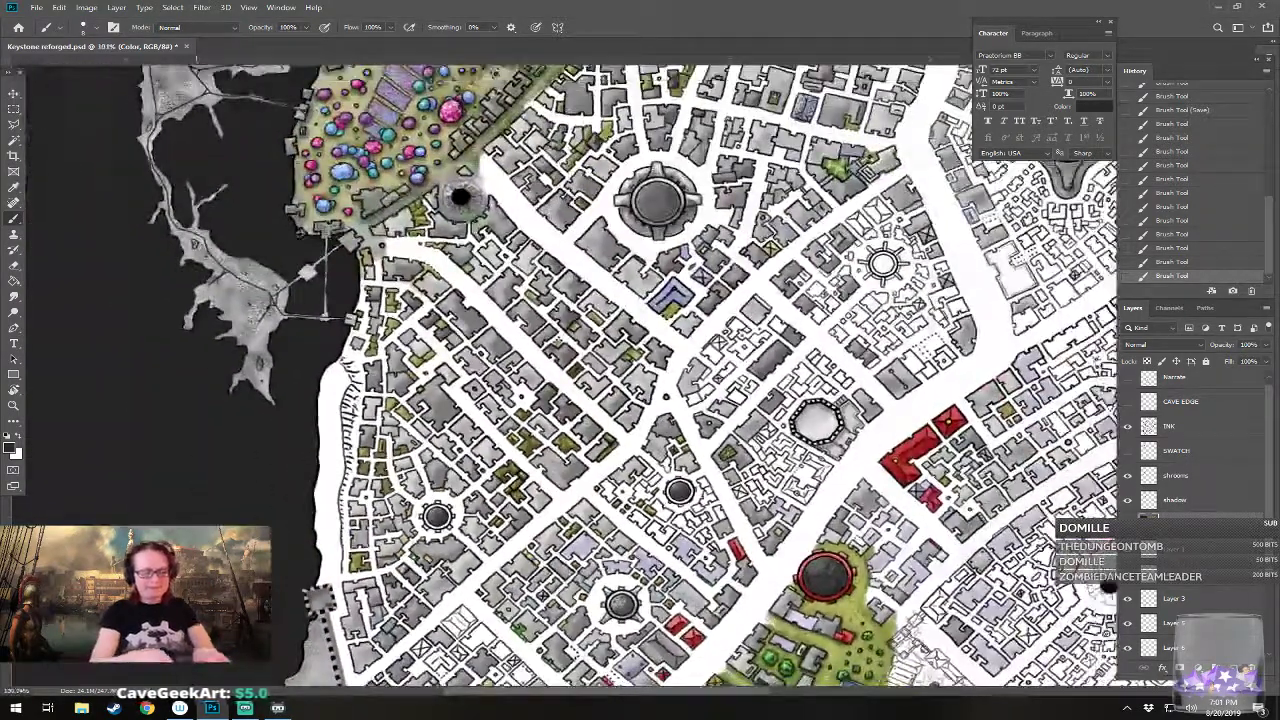
scroll(600, 375, down, 2)
scroll(600, 375, right, 4)
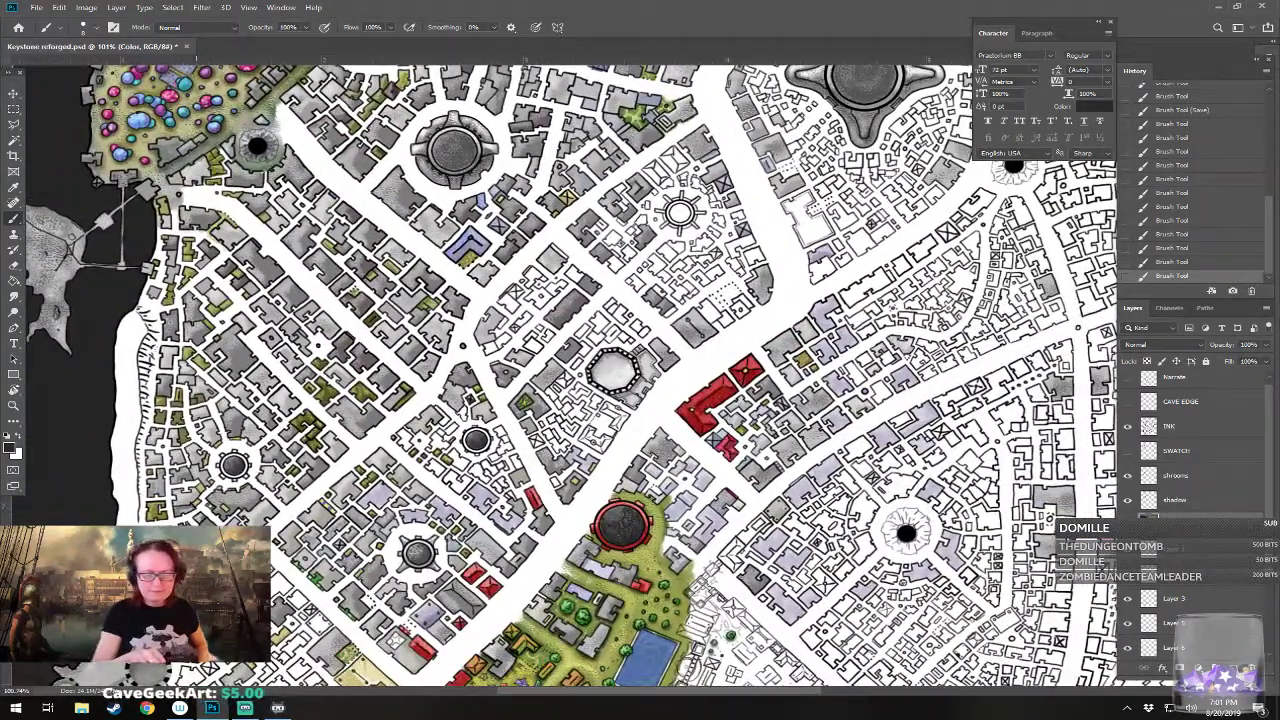
scroll(600, 375, up, 3)
scroll(600, 375, right, 1)
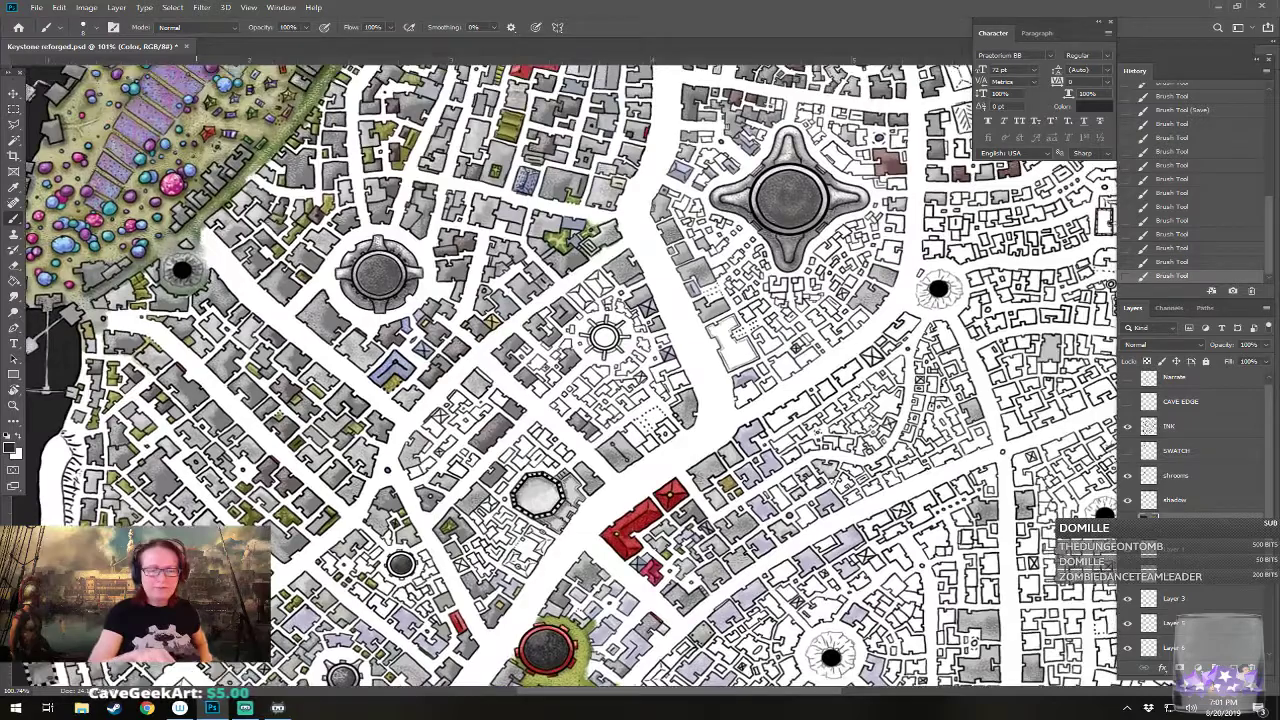
scroll(600, 375, left, 1)
scroll(570, 375, left, 5)
Step: Choose a medium gray and paint the outer ring of the western circular plaza's domed monument
scroll(570, 375, up, 4)
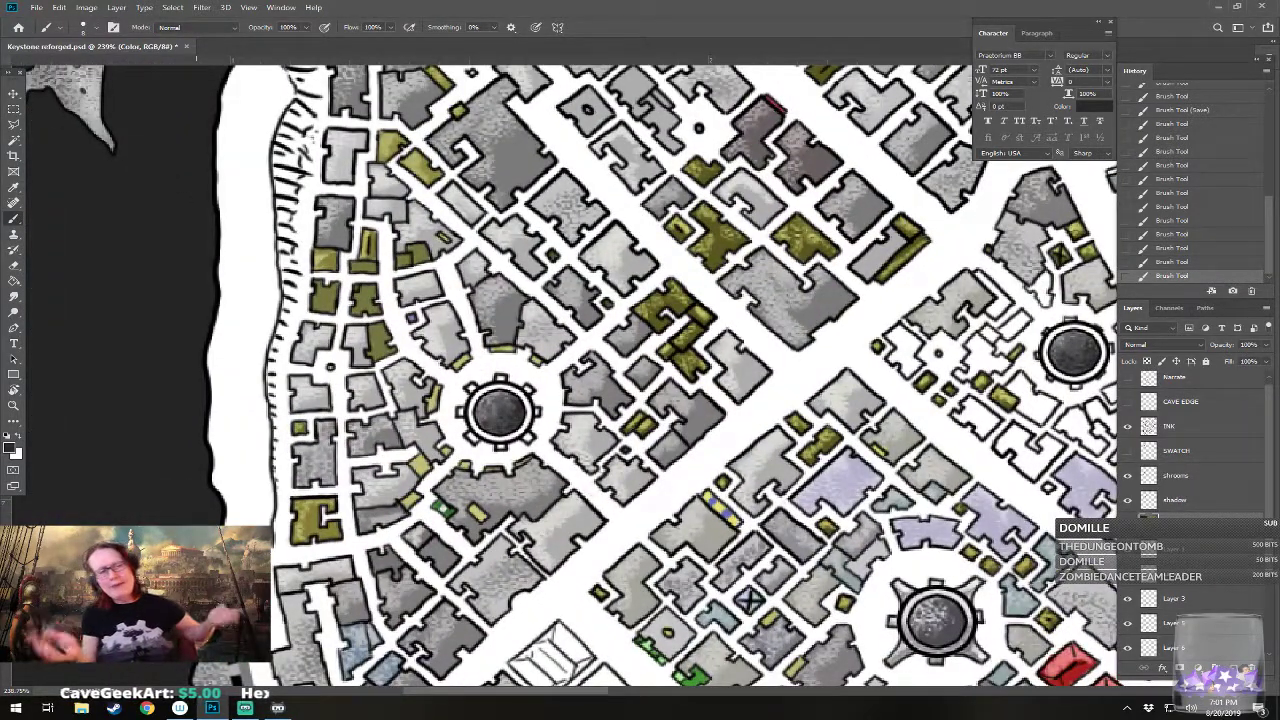
key(i)
click(12, 451)
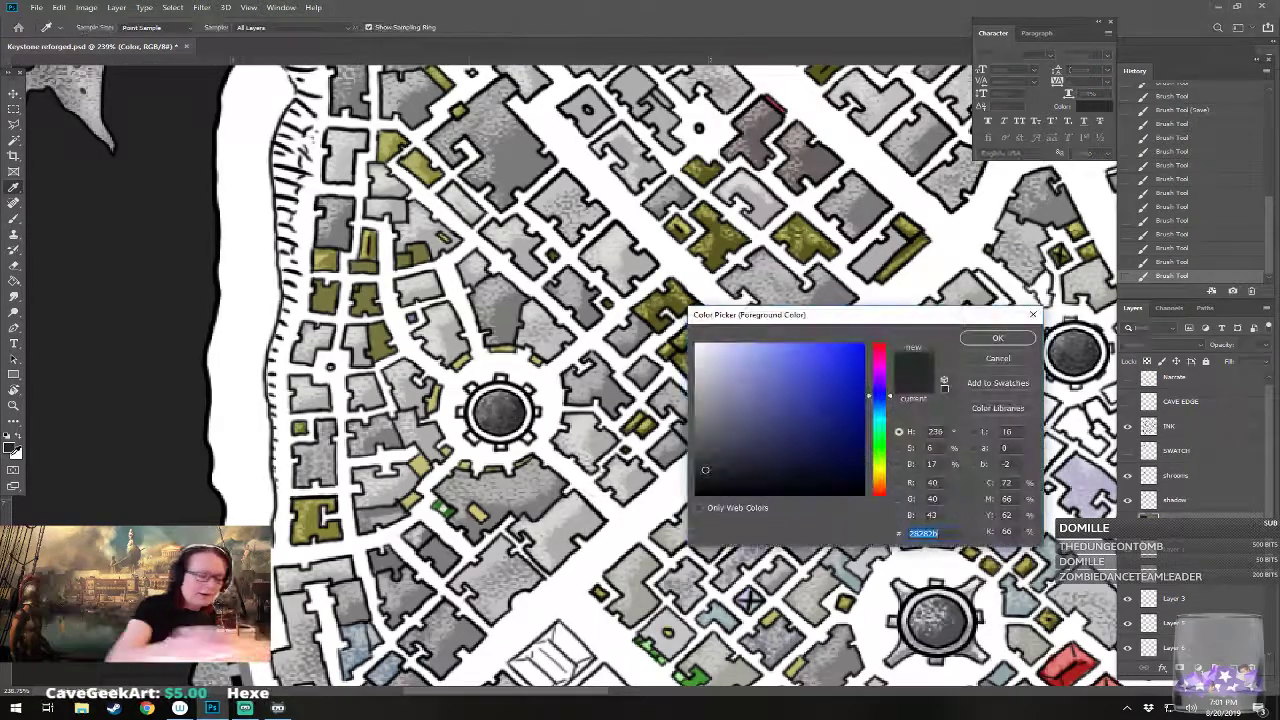
click(701, 406)
click(997, 338)
key(b)
scroll(458, 432, up, 3)
mouse_move(465, 390)
mouse_down()
mouse_move(505, 430)
mouse_move(570, 380)
mouse_move(608, 390)
mouse_move(630, 404)
mouse_move(634, 444)
mouse_move(618, 390)
mouse_move(577, 367)
mouse_move(525, 388)
mouse_up()
mouse_move(524, 446)
mouse_down()
mouse_move(530, 485)
mouse_move(560, 482)
mouse_move(583, 502)
mouse_move(630, 470)
mouse_move(658, 422)
mouse_move(163, 460)
mouse_up()
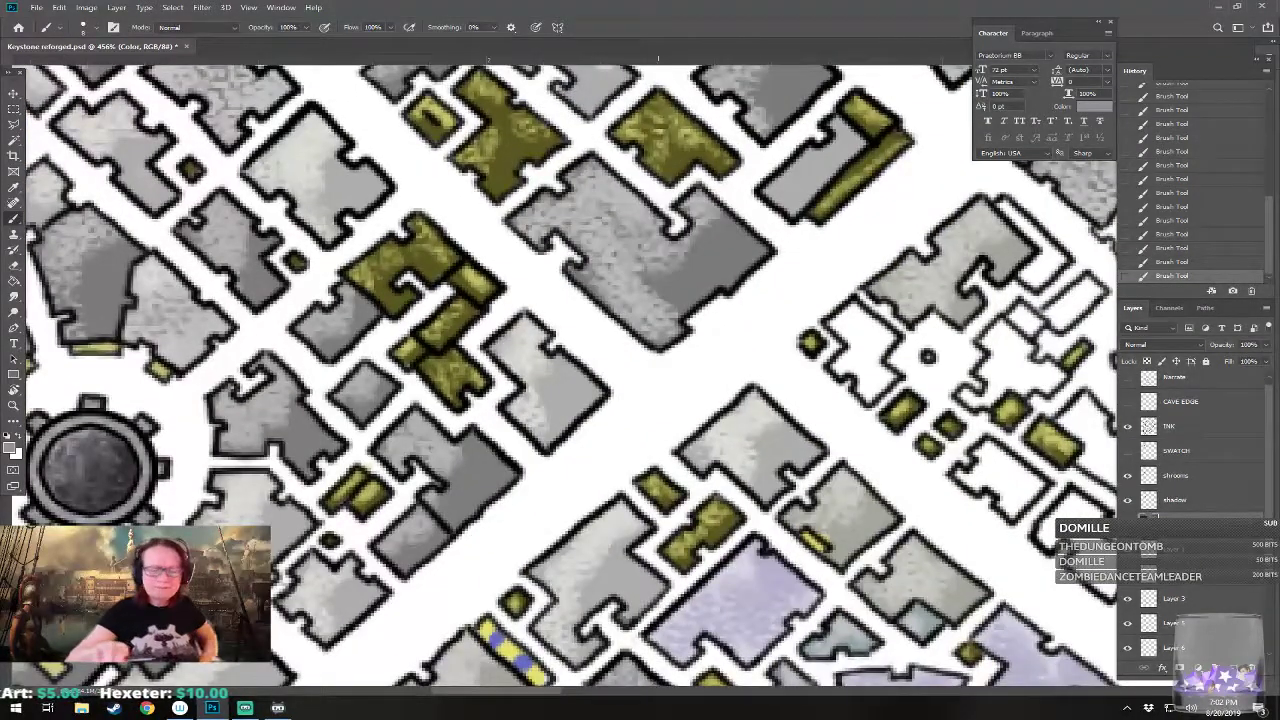
Step: Paint the outer ring of the domed monument in the small central plaza medium gray
scroll(658, 422, down, 6)
scroll(658, 422, up, 2)
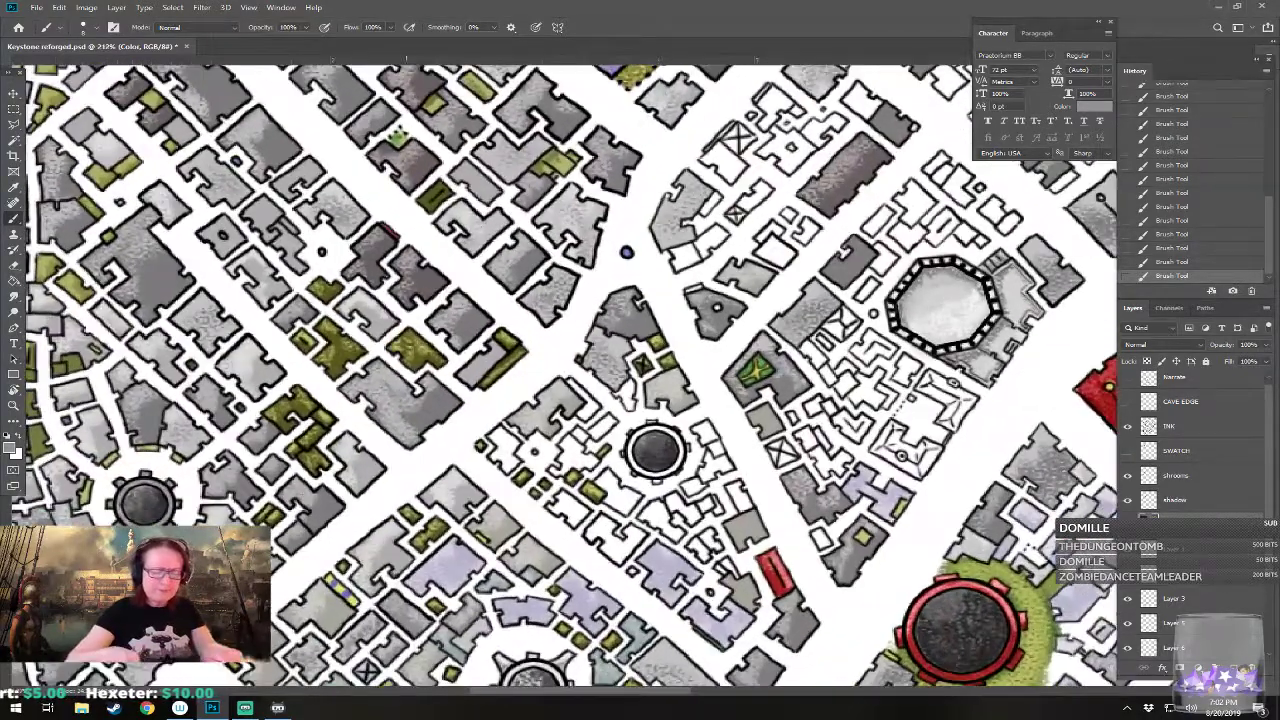
mouse_move(630, 449)
mouse_down()
mouse_move(674, 434)
mouse_move(675, 468)
mouse_move(685, 448)
mouse_move(657, 478)
mouse_move(685, 448)
mouse_move(648, 471)
mouse_up()
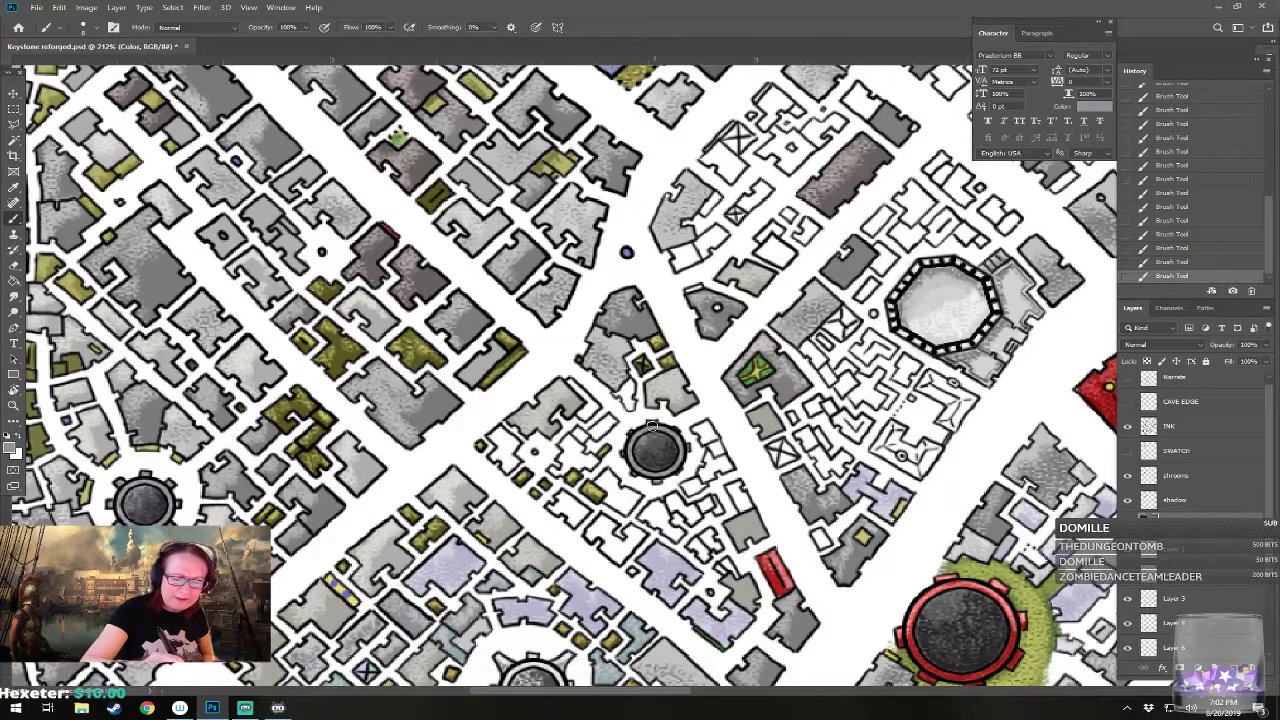
Step: Choose light gray #c5c6ca and lighten the upper rim of the central plaza monument's ring
click(12, 447)
click(700, 375)
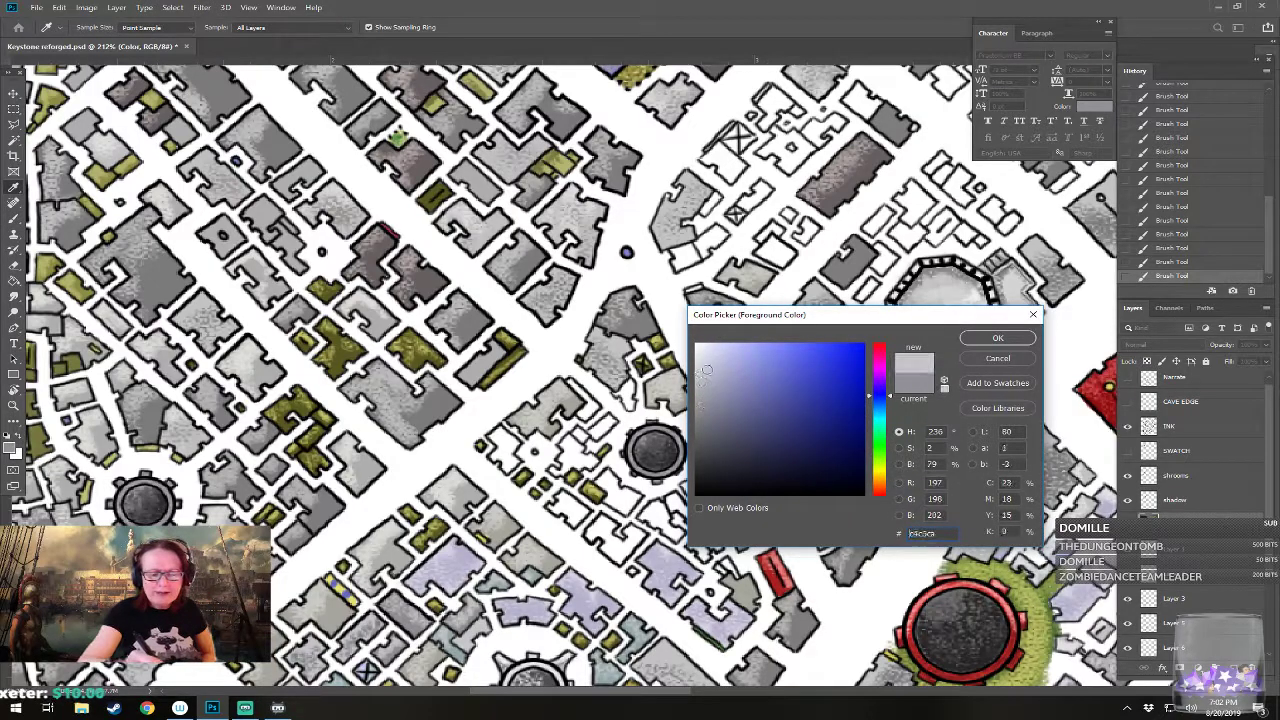
click(977, 344)
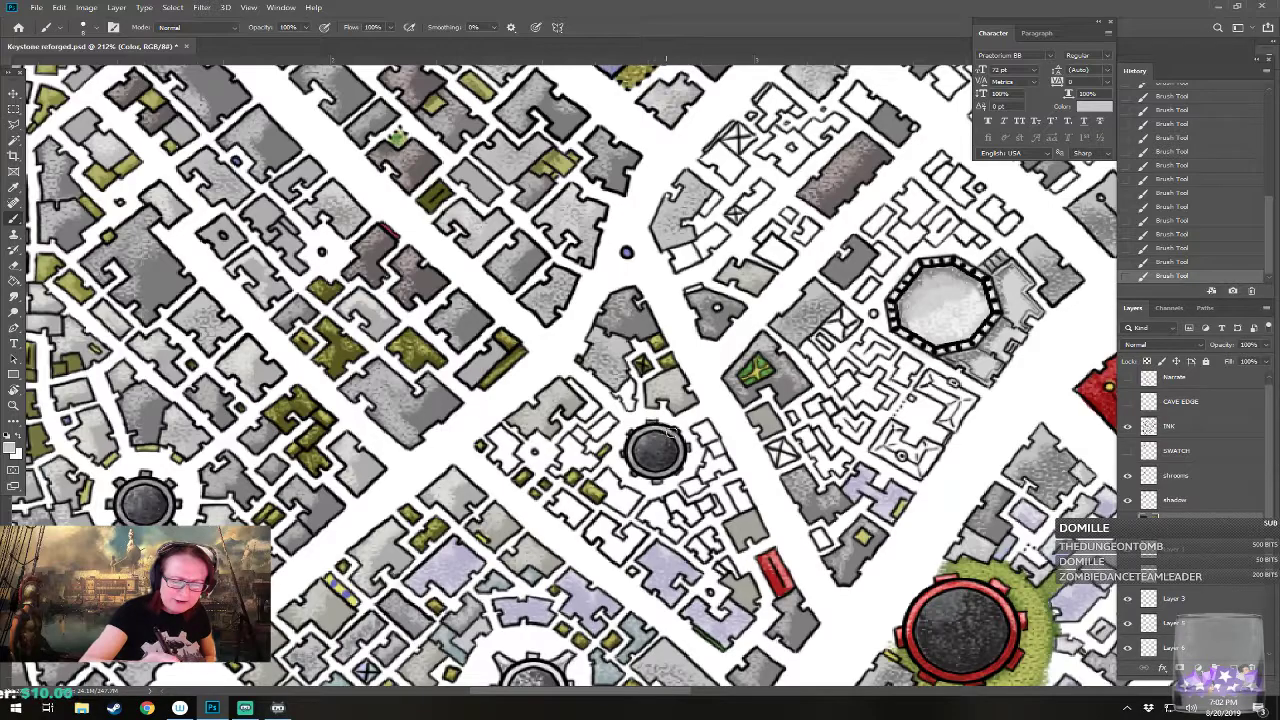
Step: Choose pale lavender #e2e3f2 and add bright highlights to the rings of the western and central plaza monuments
scroll(678, 445, left, 5)
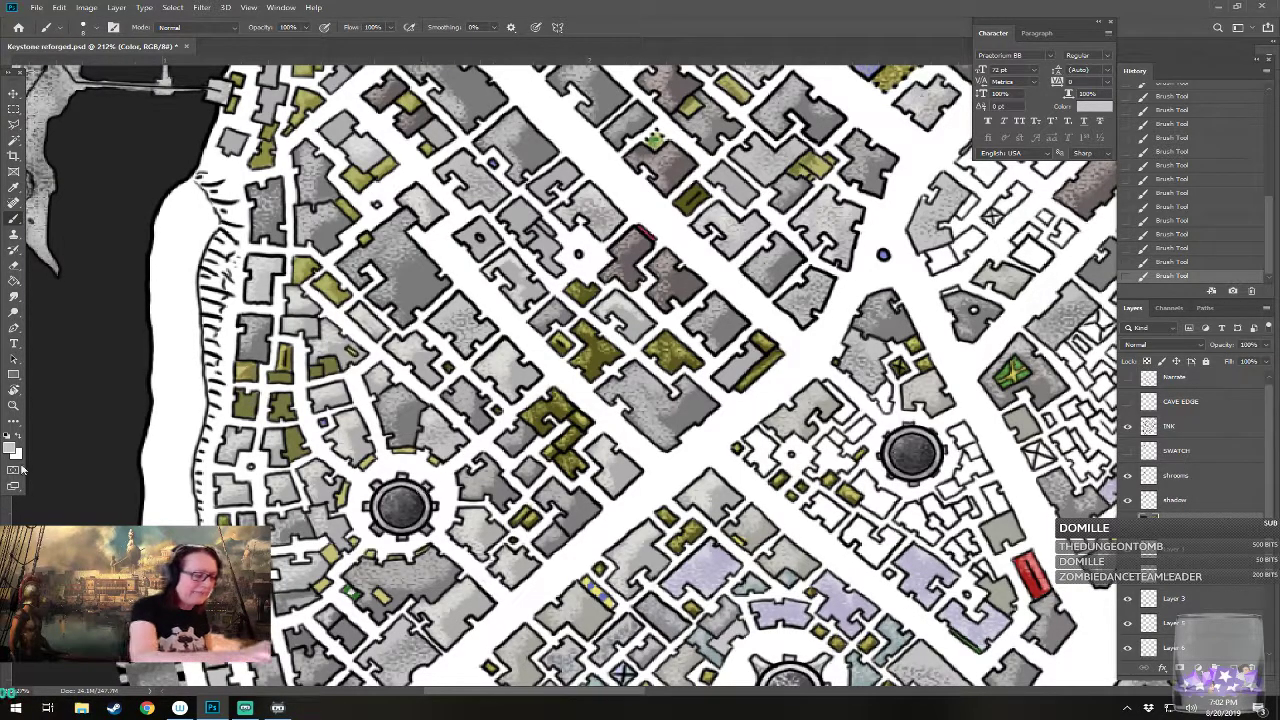
click(13, 450)
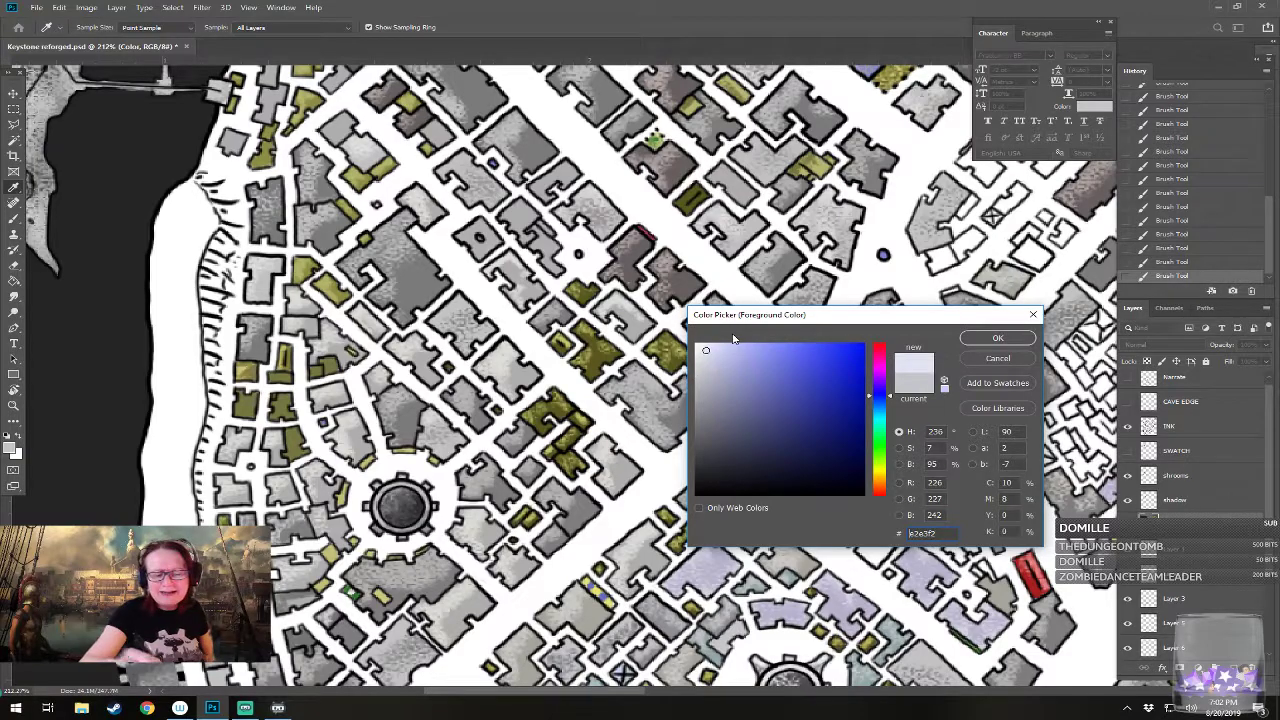
click(981, 341)
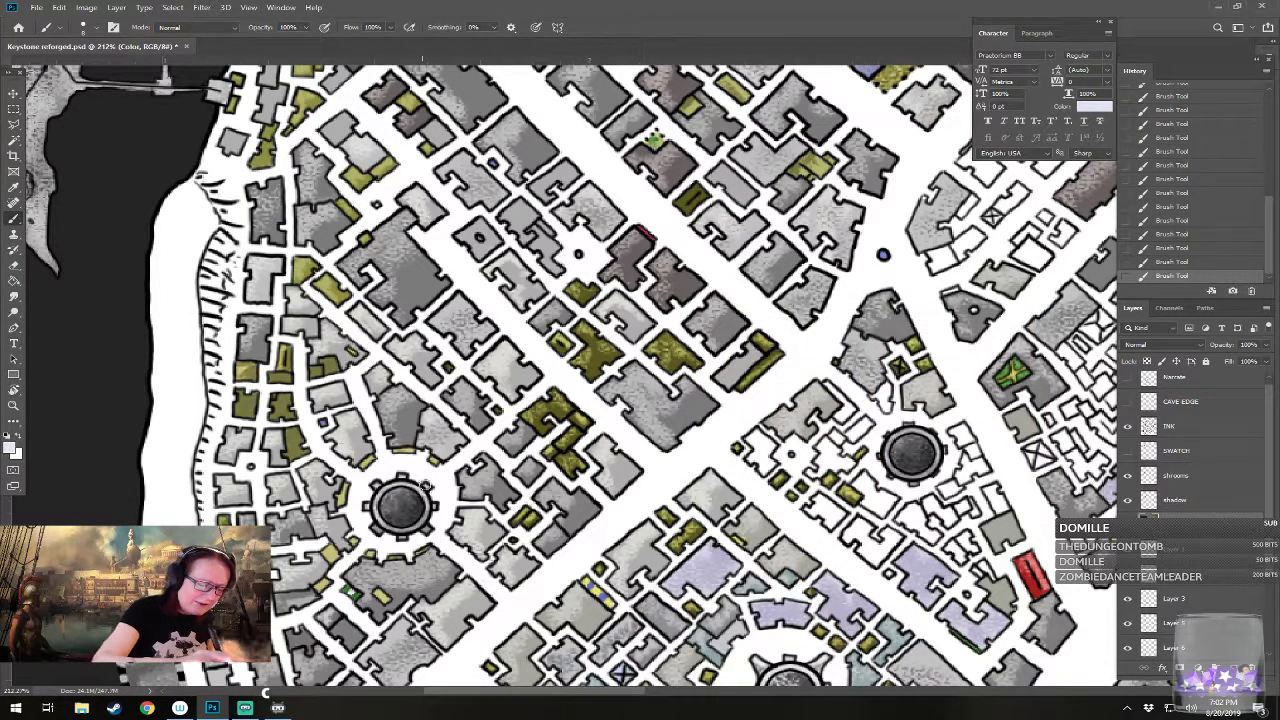
drag(862, 386, 649, 421)
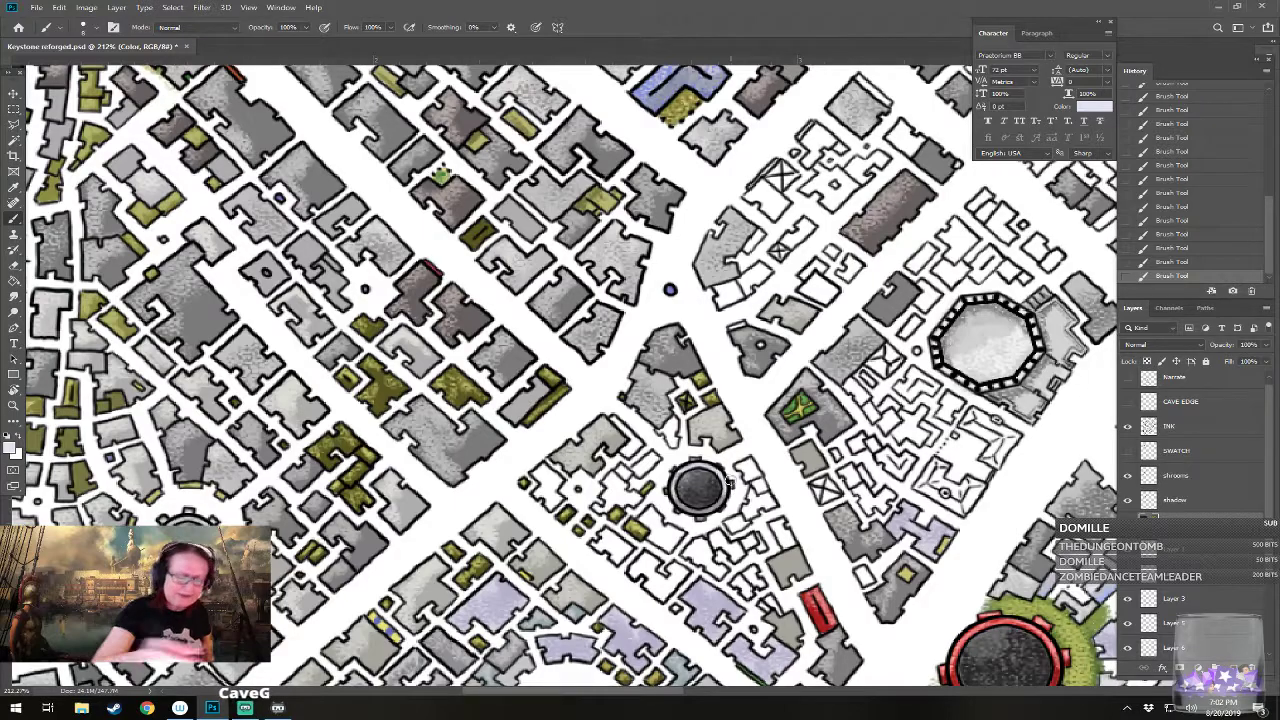
Step: Choose dark gray #434347 and shade the lower edge of the central plaza monument's ring
click(12, 447)
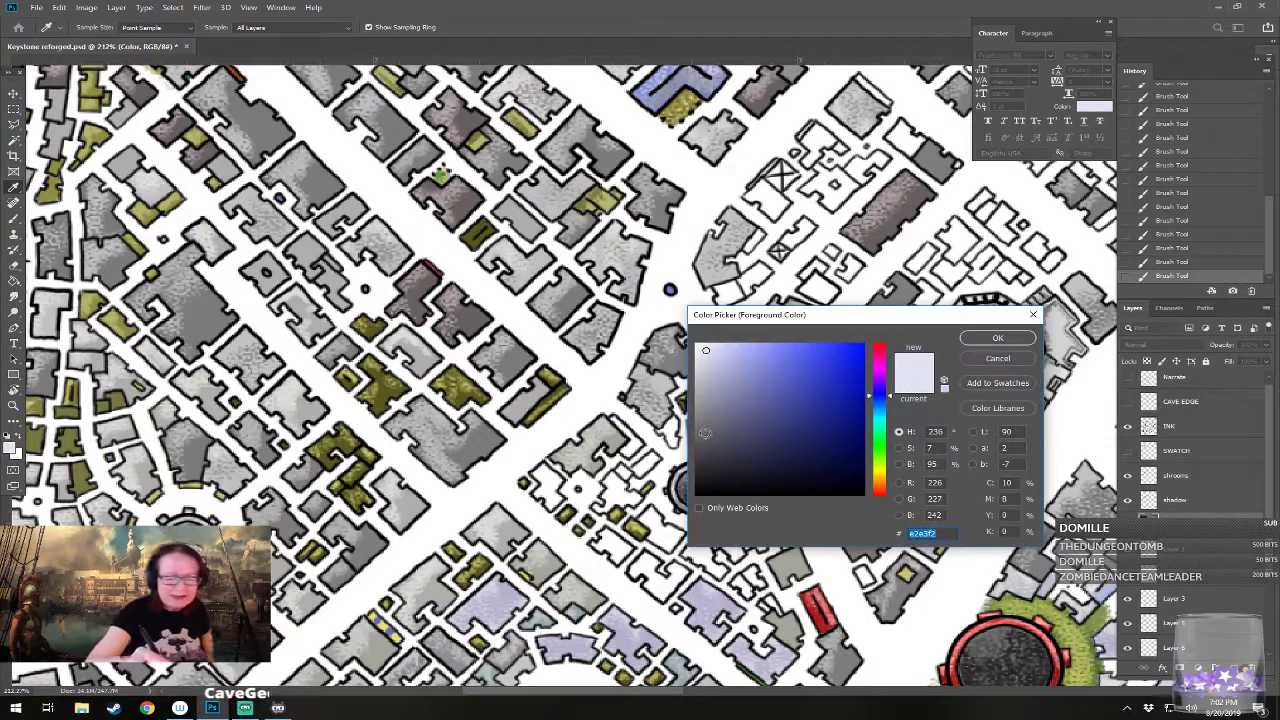
click(706, 433)
click(968, 340)
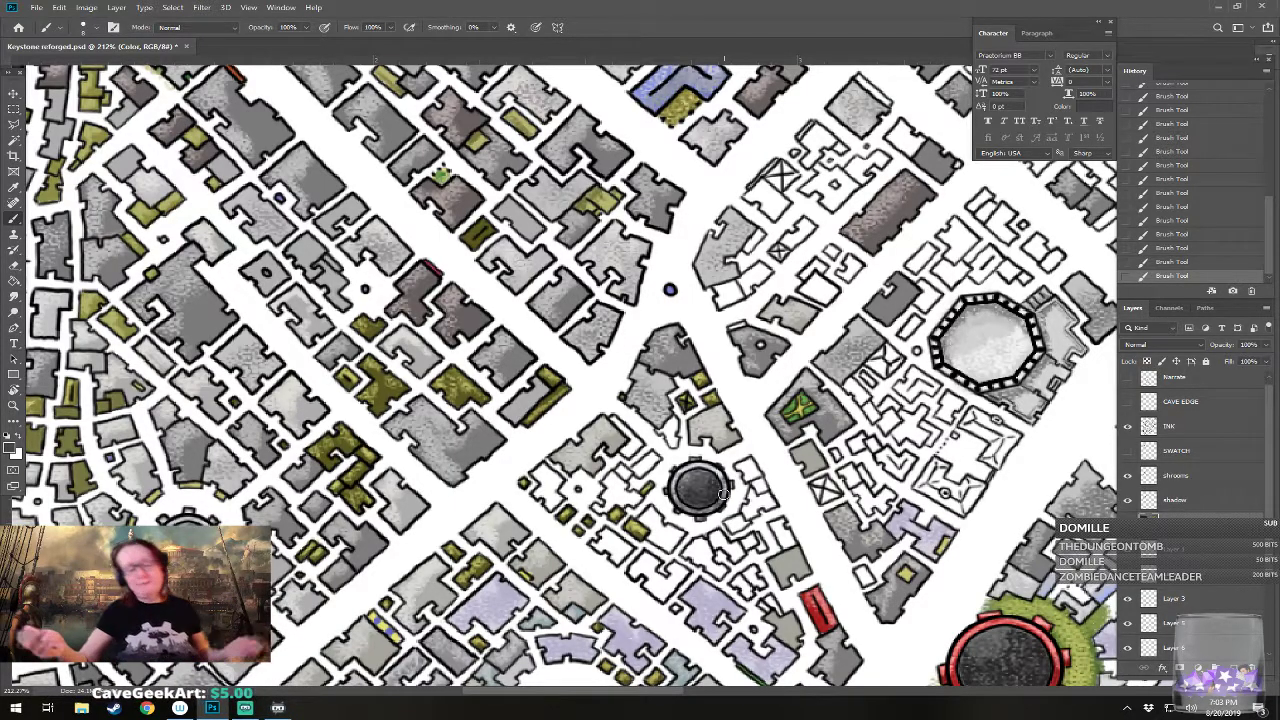
Step: Examine the shaded plaza monuments in the context of the whole city and its uncoloured districts
scroll(724, 494, down, 5)
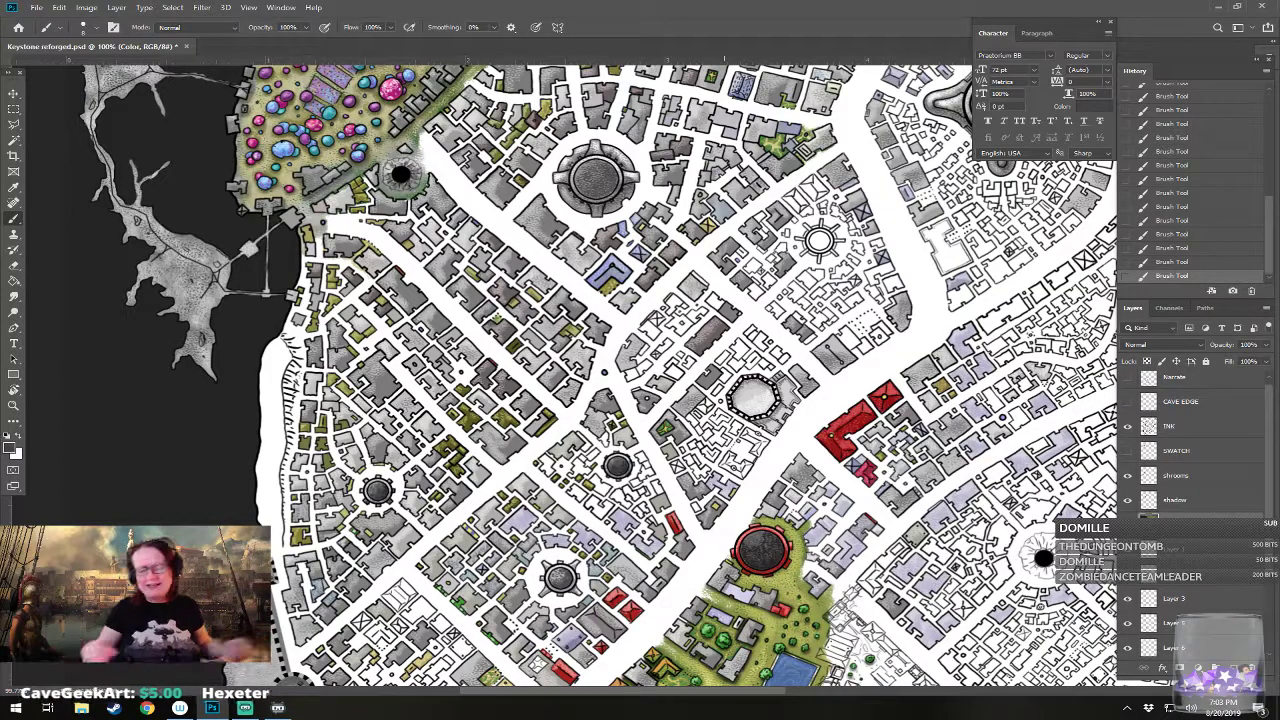
drag(724, 494, 656, 518)
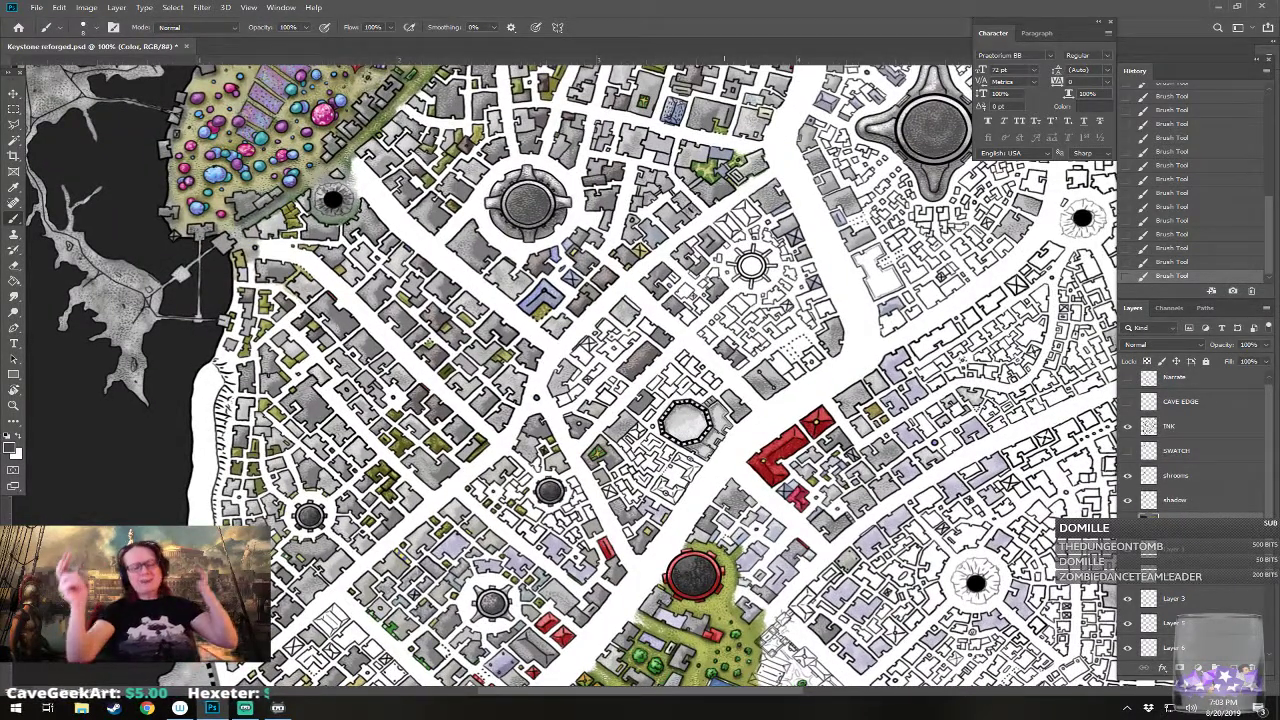
drag(786, 263, 708, 335)
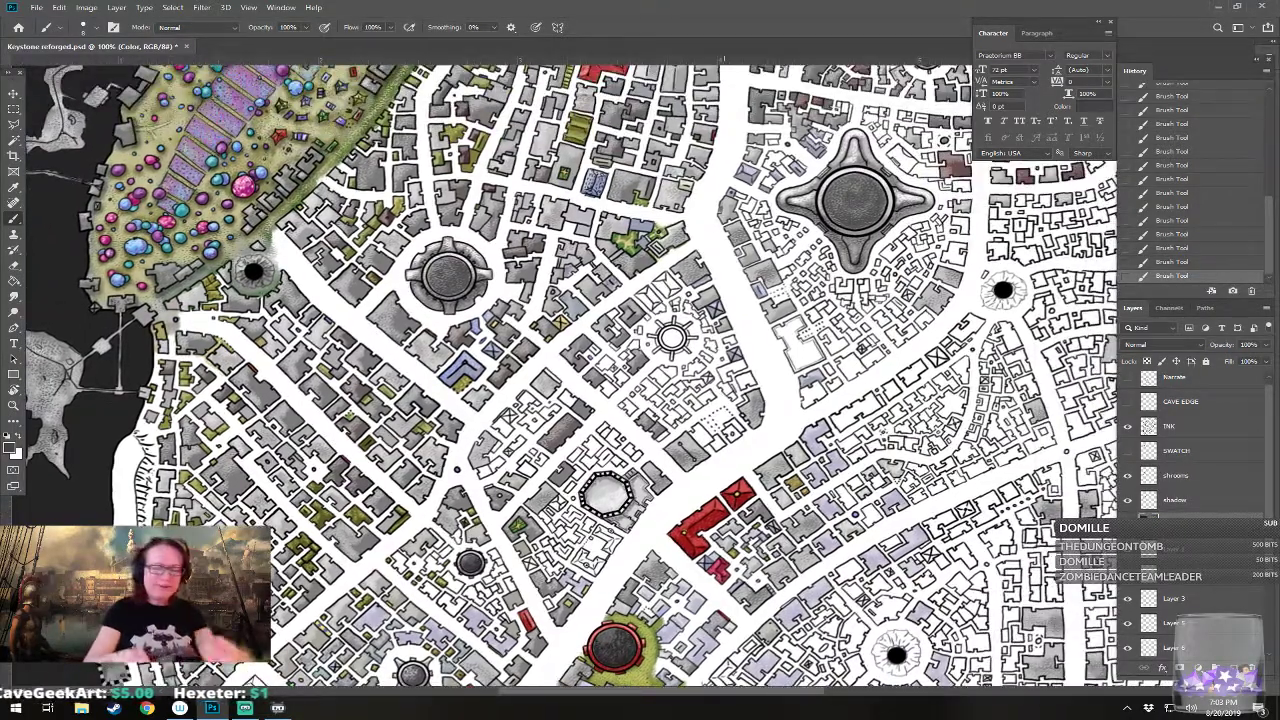
scroll(708, 335, up, 1)
scroll(610, 298, down, 5)
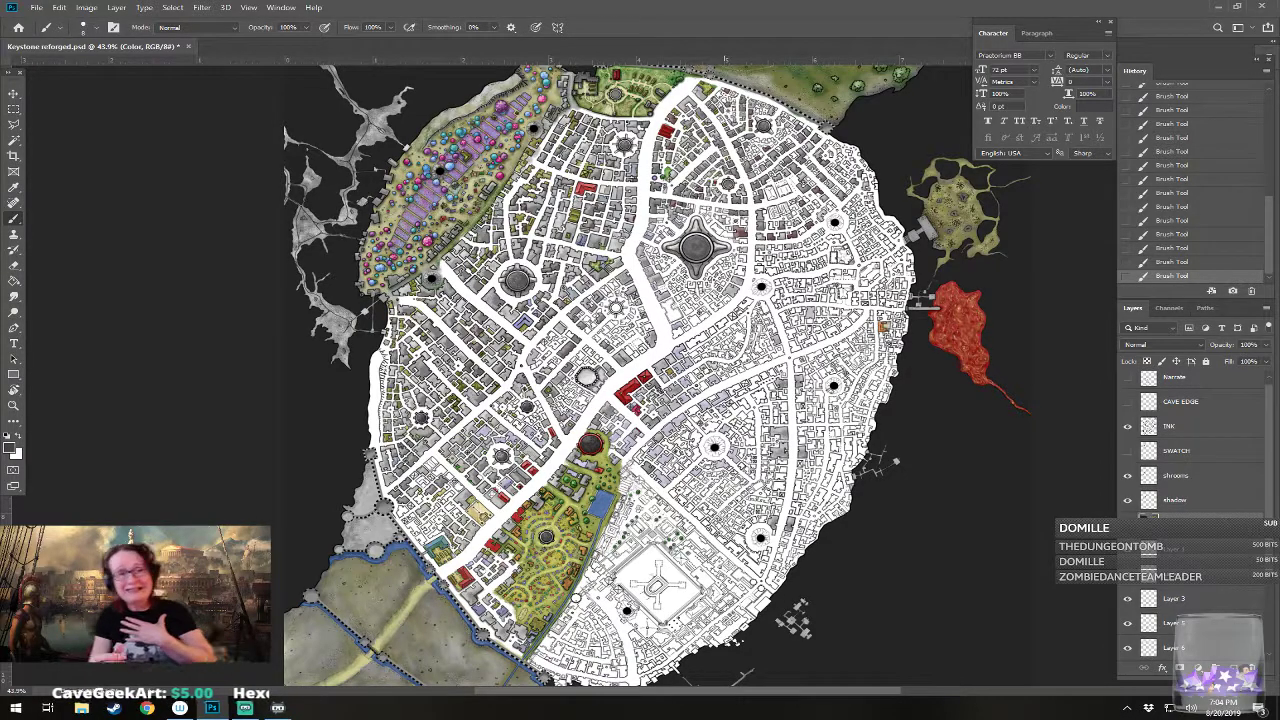
scroll(446, 527, up, 5)
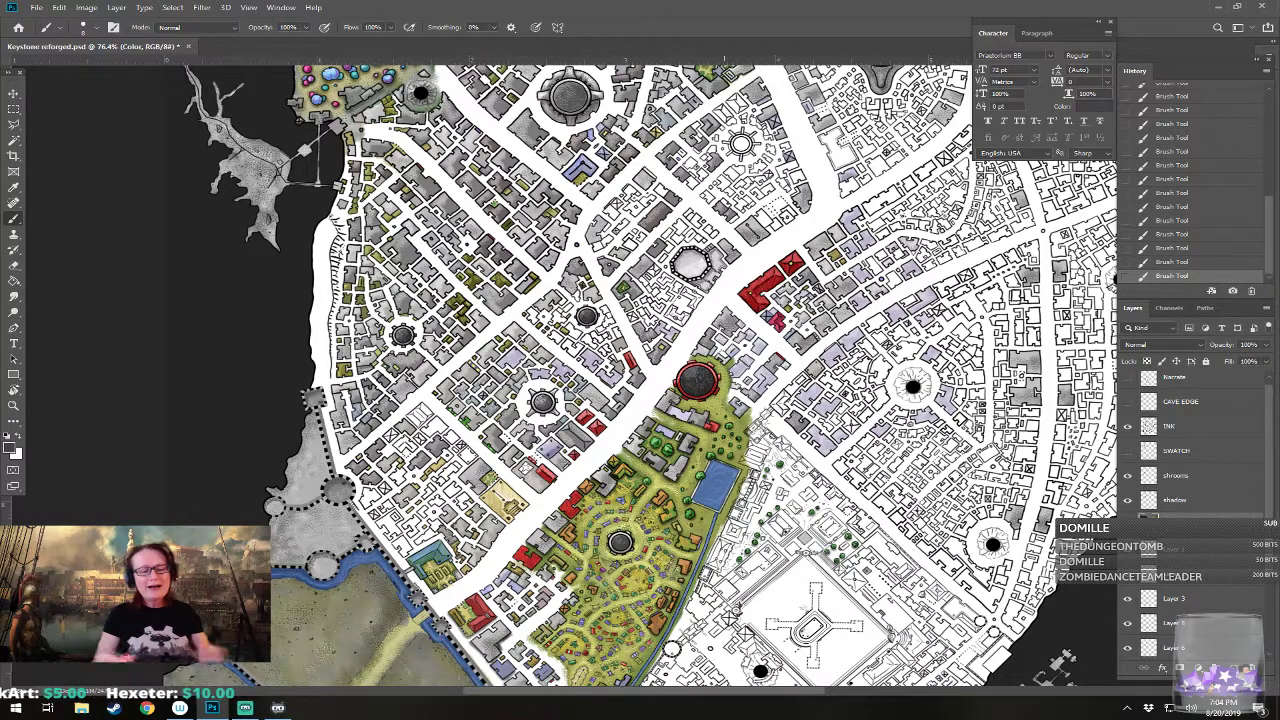
scroll(560, 376, left, 2)
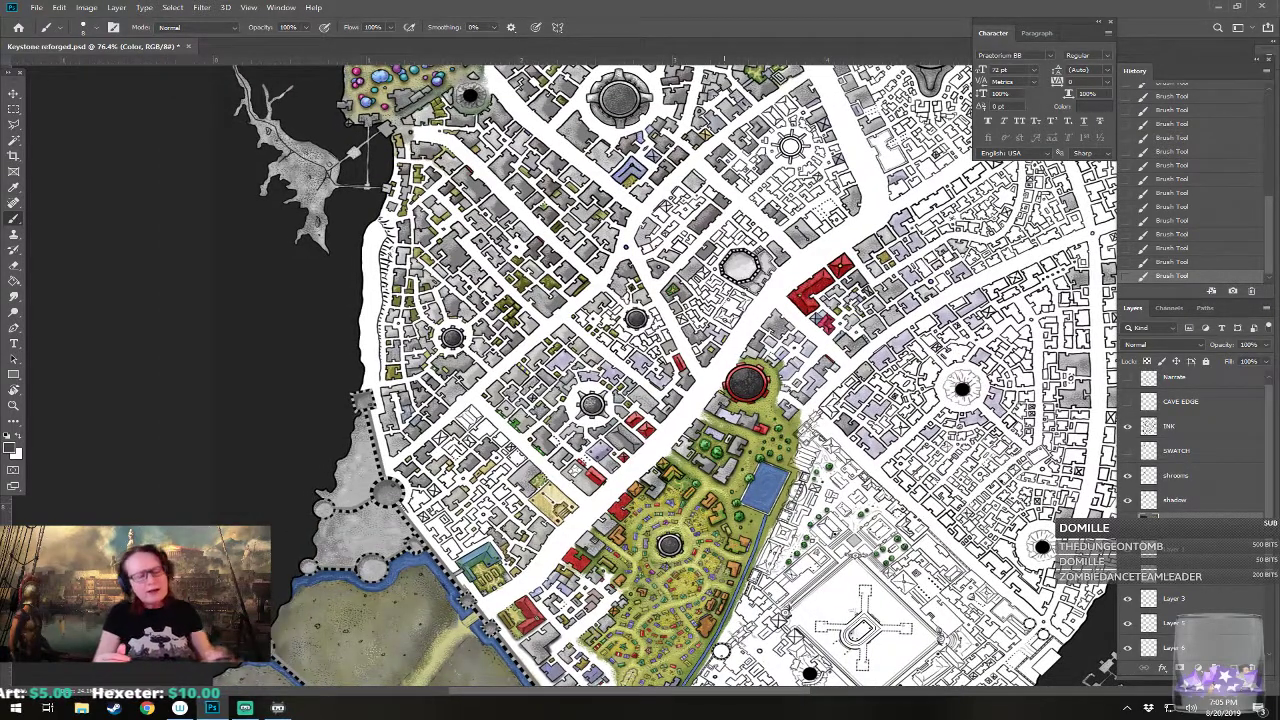
drag(1105, 665, 990, 675)
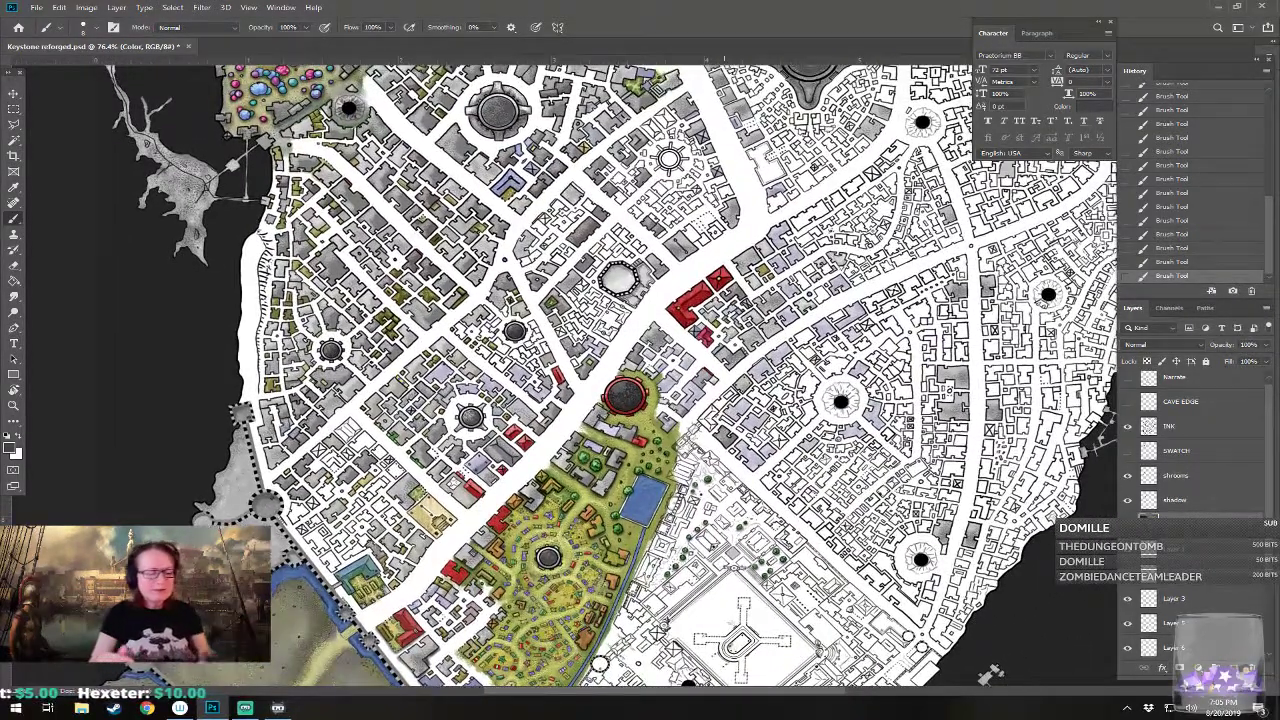
Step: Choose olive #9e9943 and paint the small annex on the gray building south of the spiked plaza monument
scroll(990, 675, up, 5)
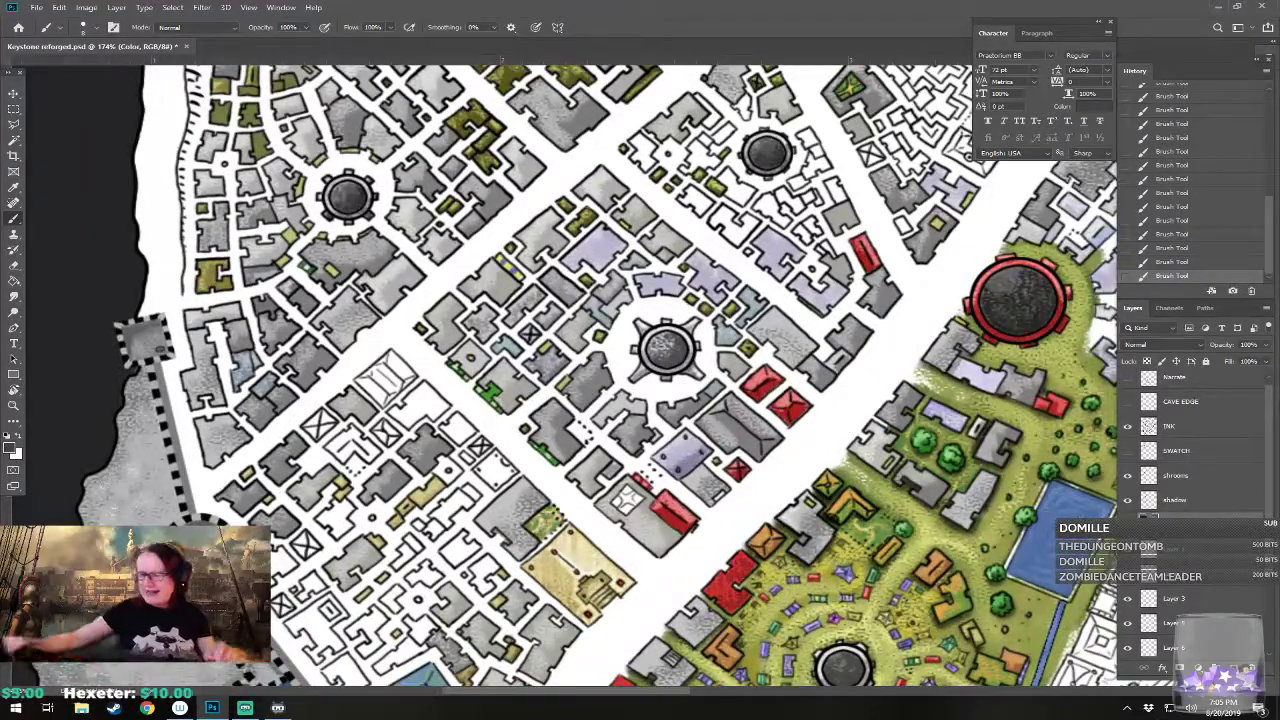
scroll(660, 575, up, 3)
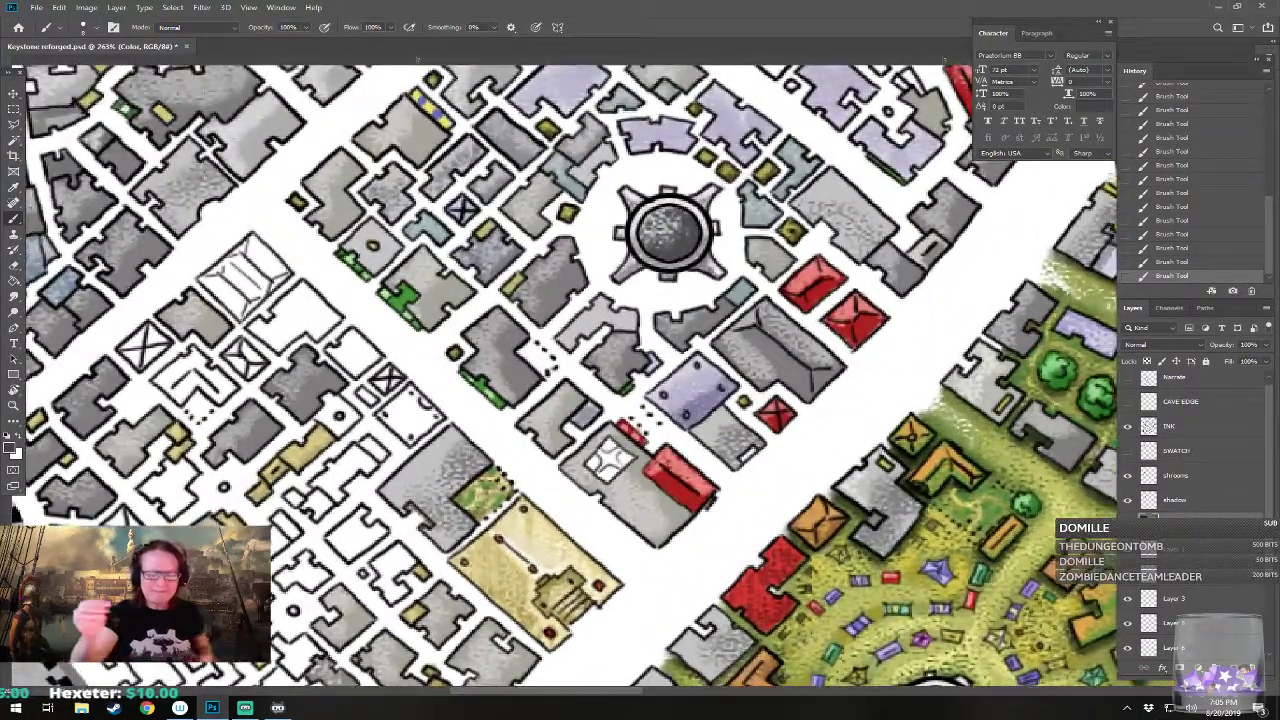
click(13, 451)
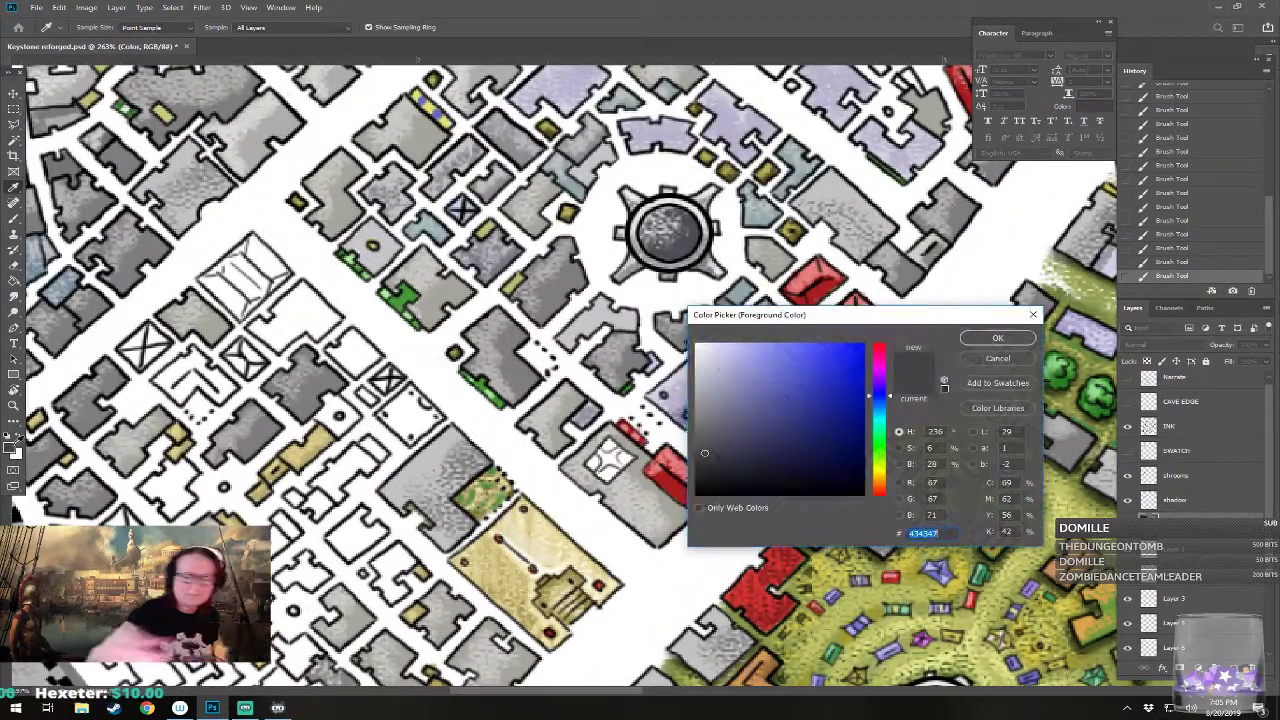
drag(880, 407, 878, 475)
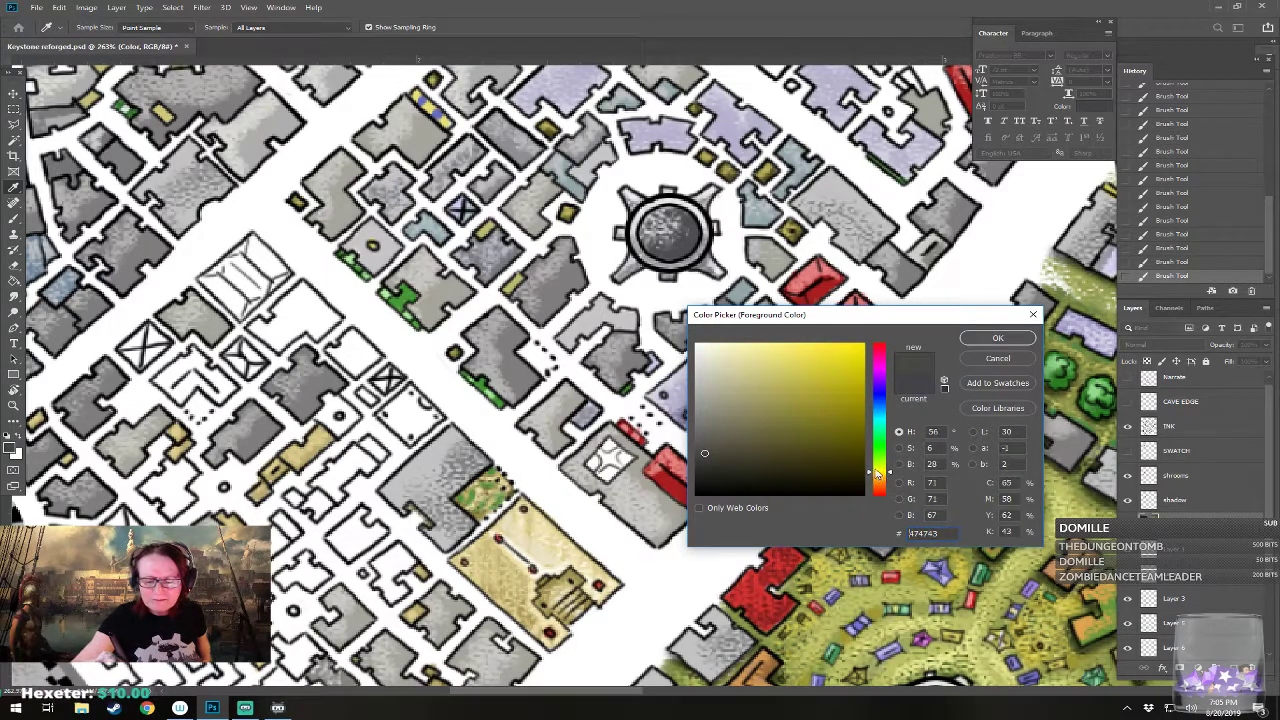
click(792, 401)
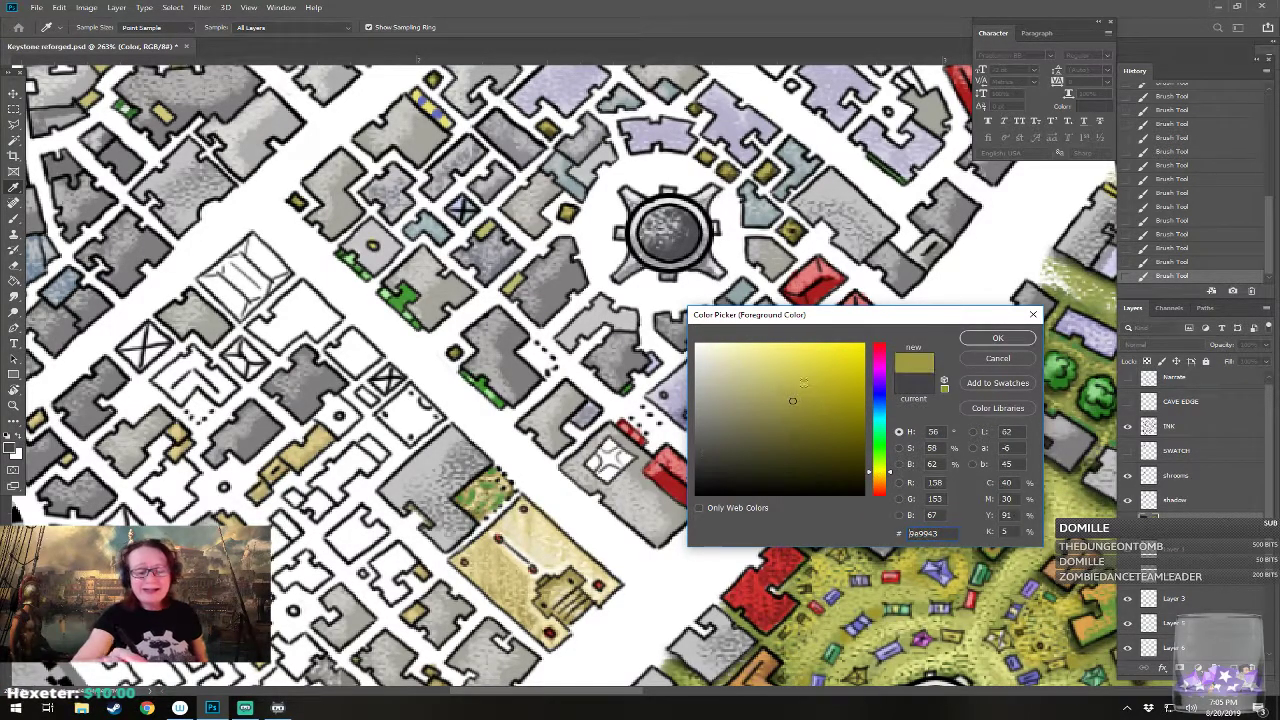
click(998, 337)
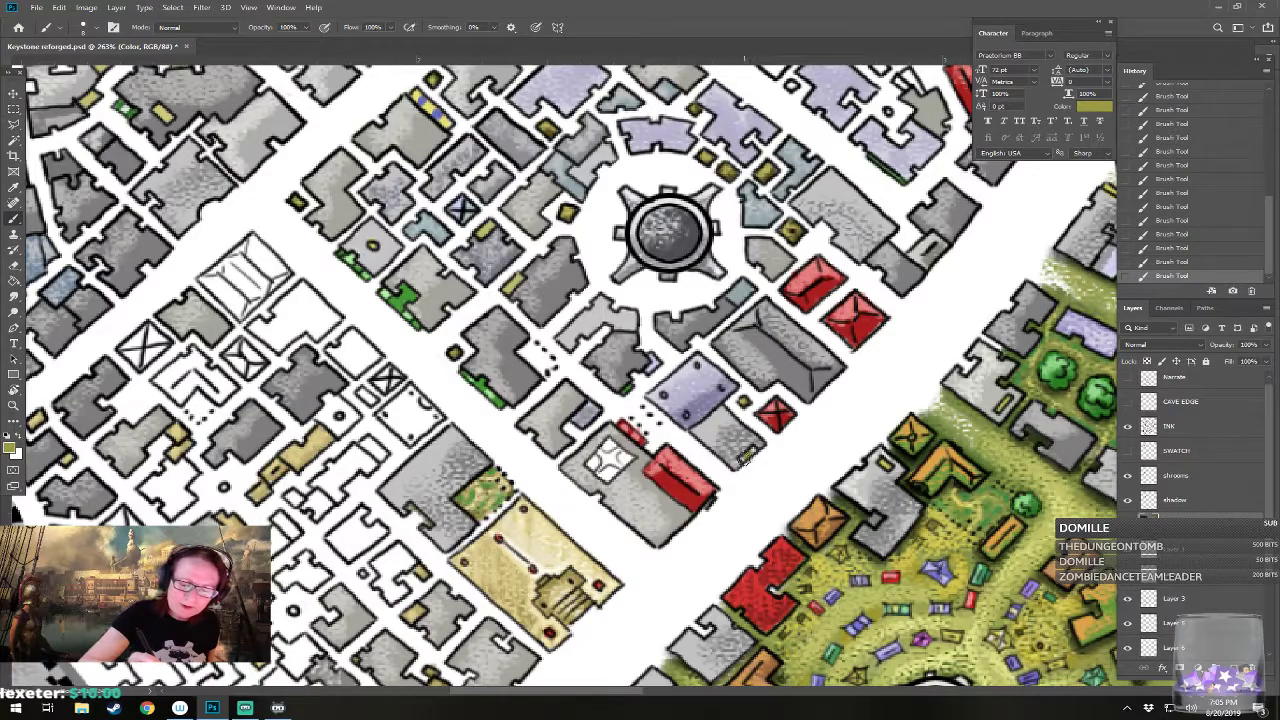
drag(754, 441, 762, 457)
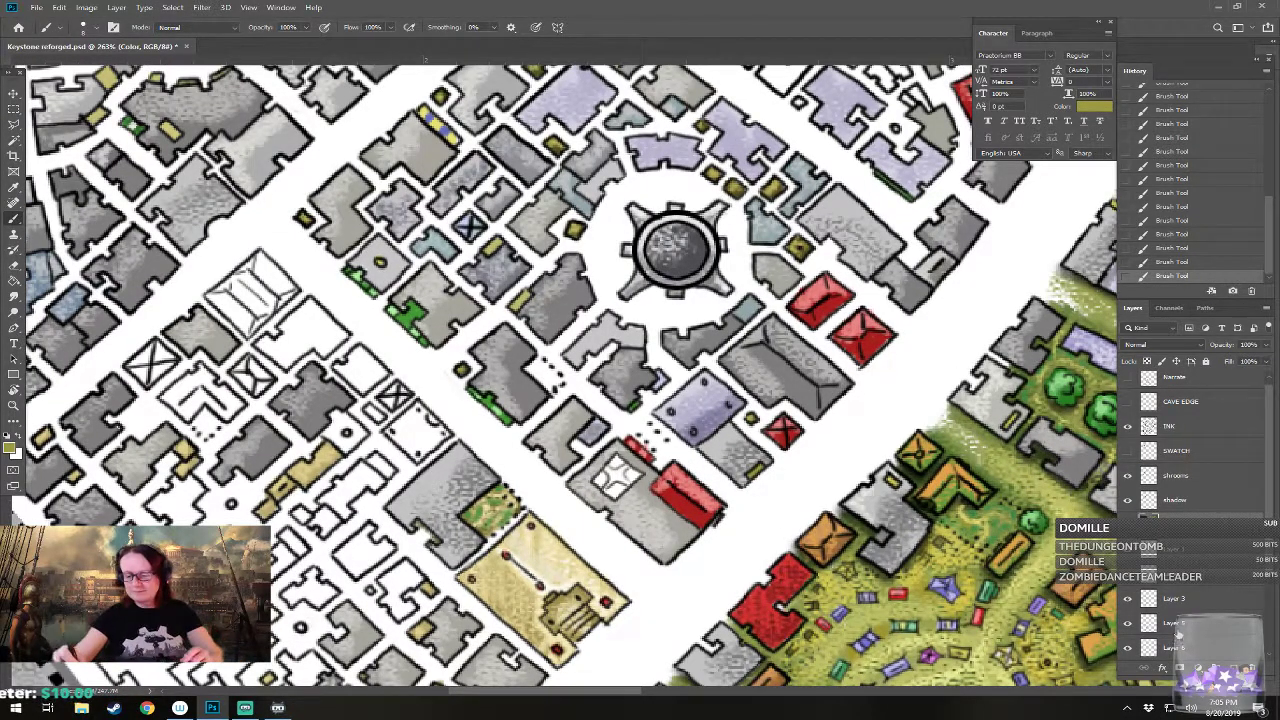
Step: On Layer 5, paint the square courtyard with the star pattern beside the long red roof olive
click(1172, 622)
key(ctrl+plus)
mouse_move(568, 474)
mouse_down()
mouse_move(618, 465)
mouse_move(598, 447)
mouse_move(618, 462)
mouse_up()
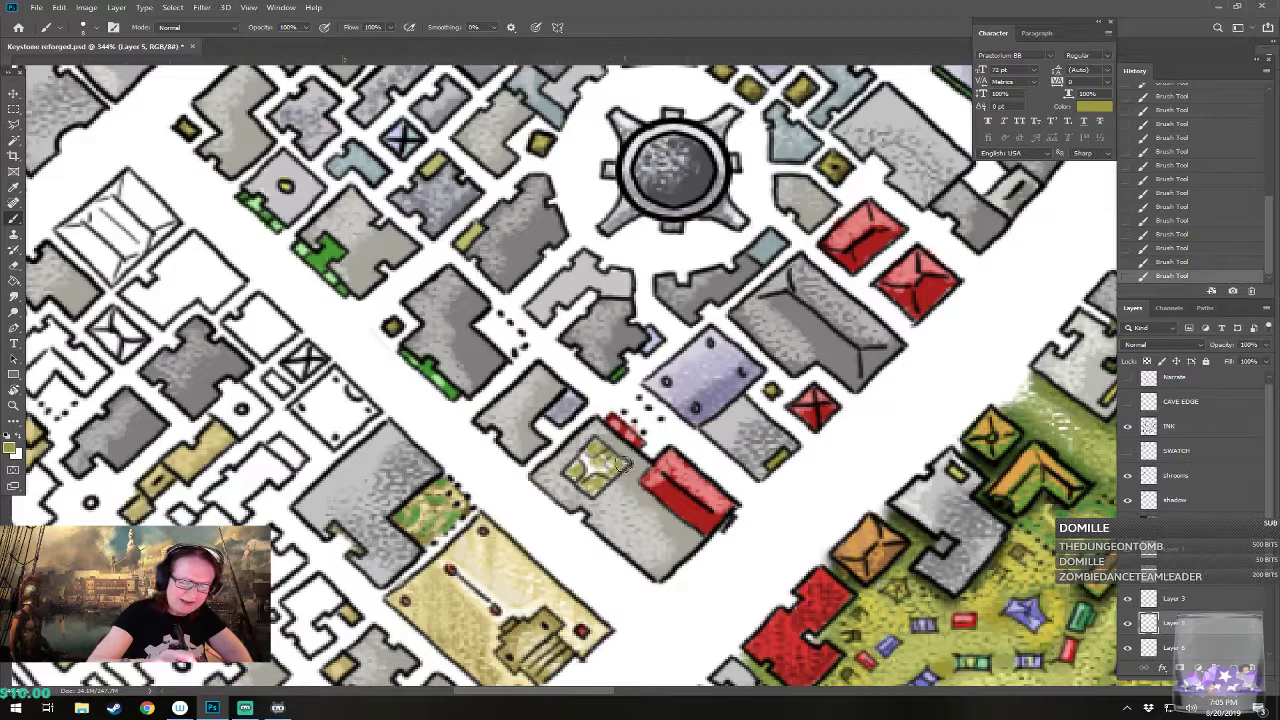
Step: Choose pale yellow and fill the star shape in the courtyard on Layer 1
click(12, 446)
click(758, 358)
click(980, 340)
key(alt+bracketleft)
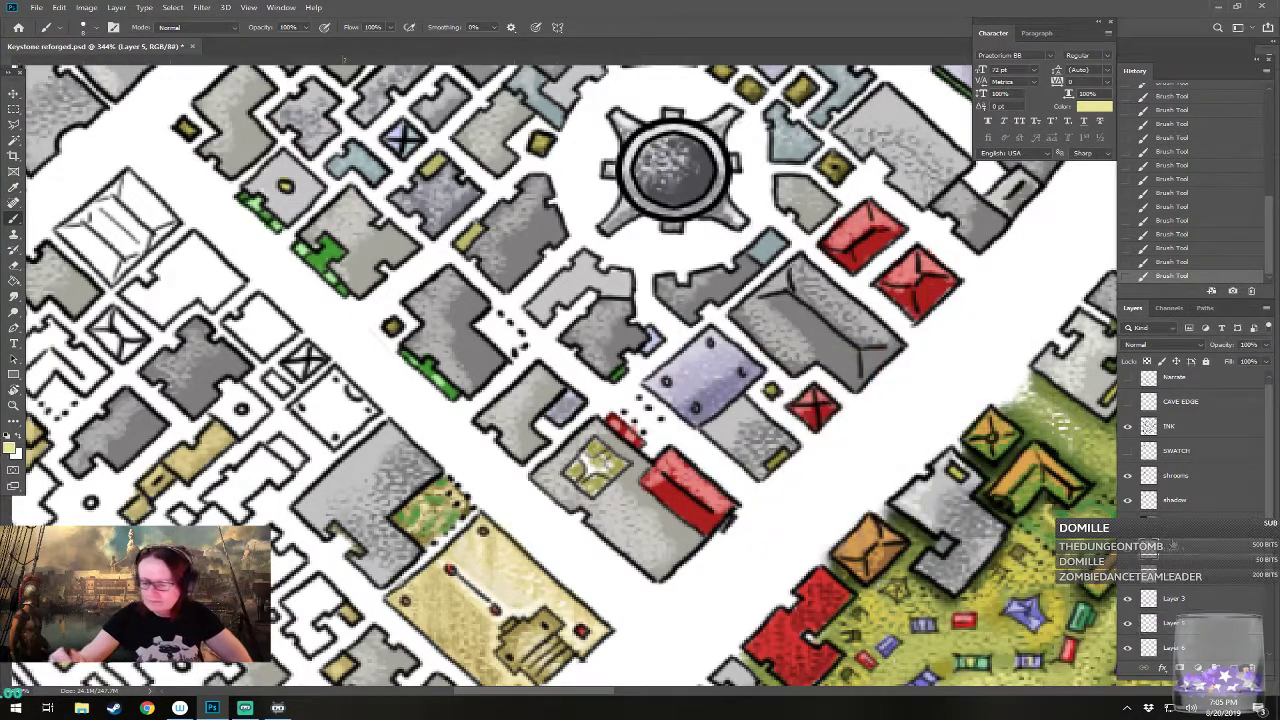
drag(590, 462, 628, 456)
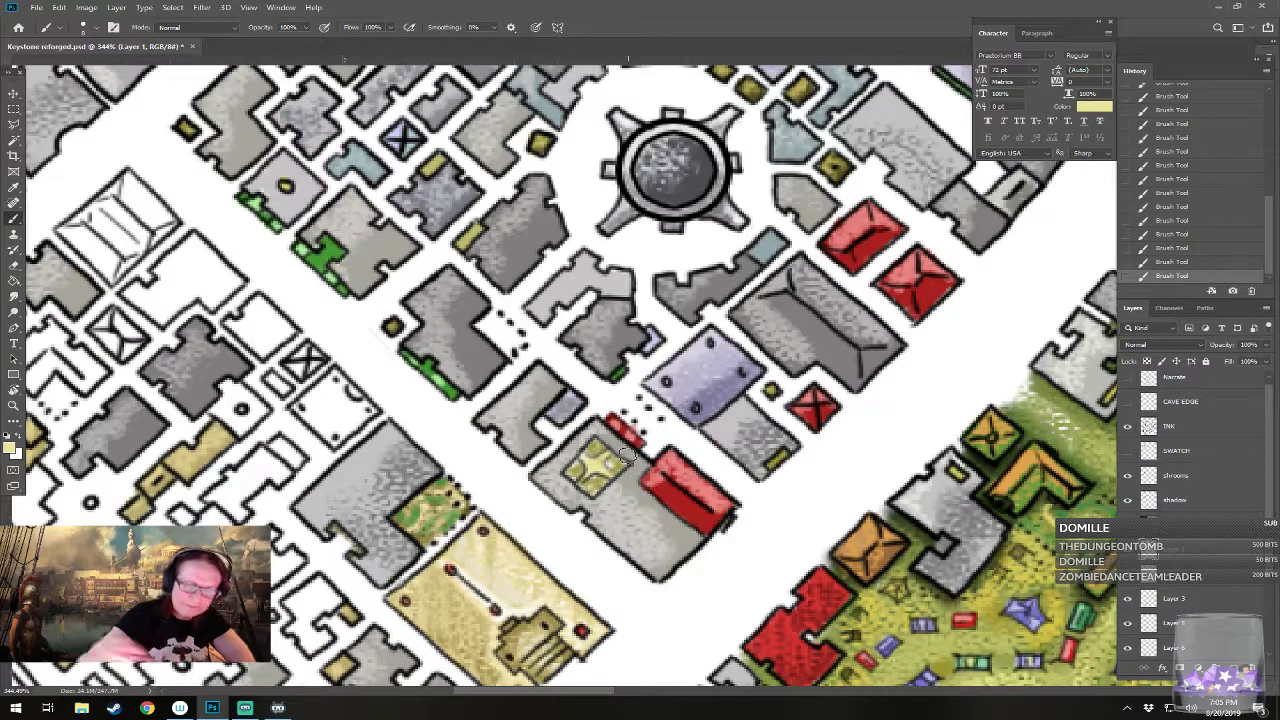
Step: On the Color layer, choose muted yellow #c0bb63 and tint the courtyard's star shape
key(alt+bracketleft)
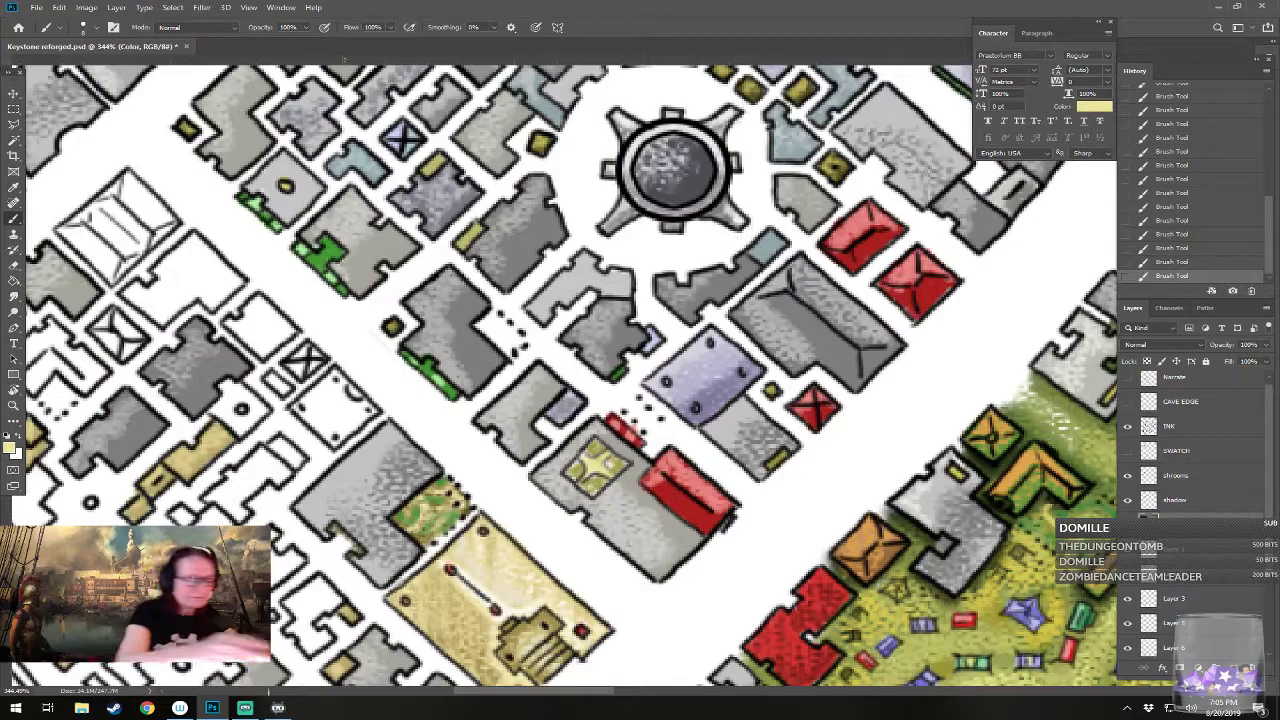
click(12, 449)
click(776, 380)
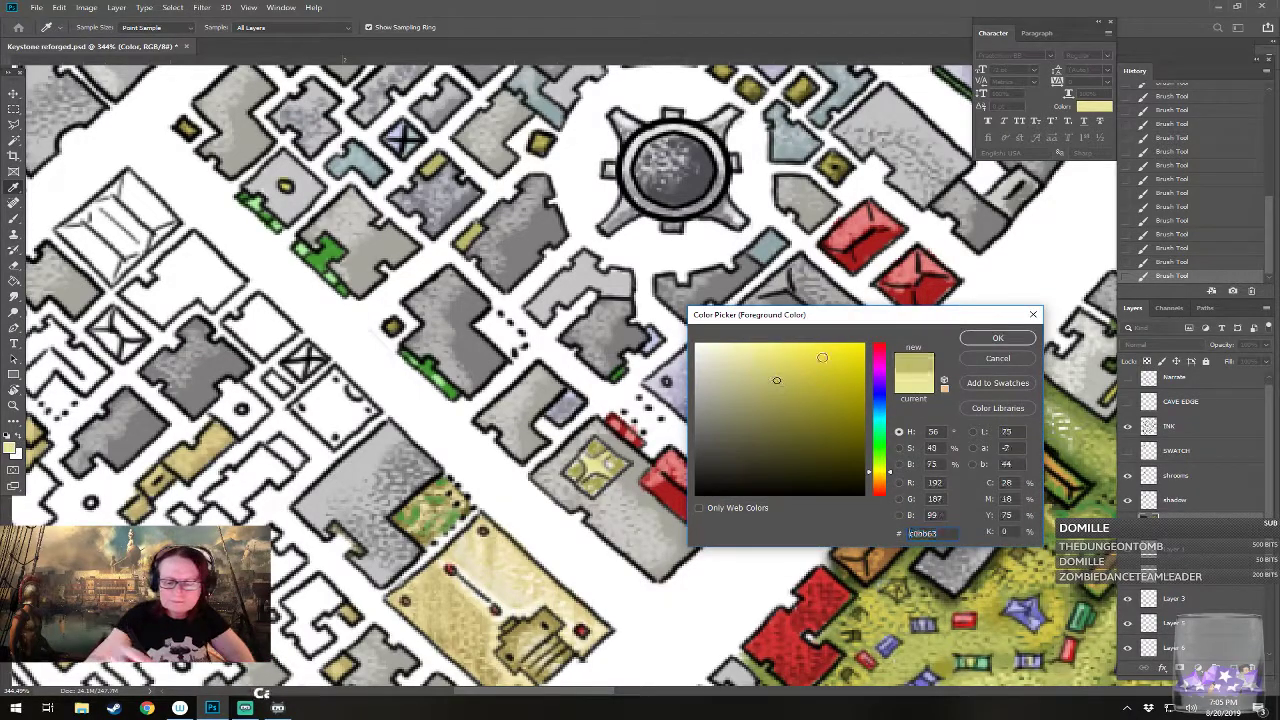
click(982, 342)
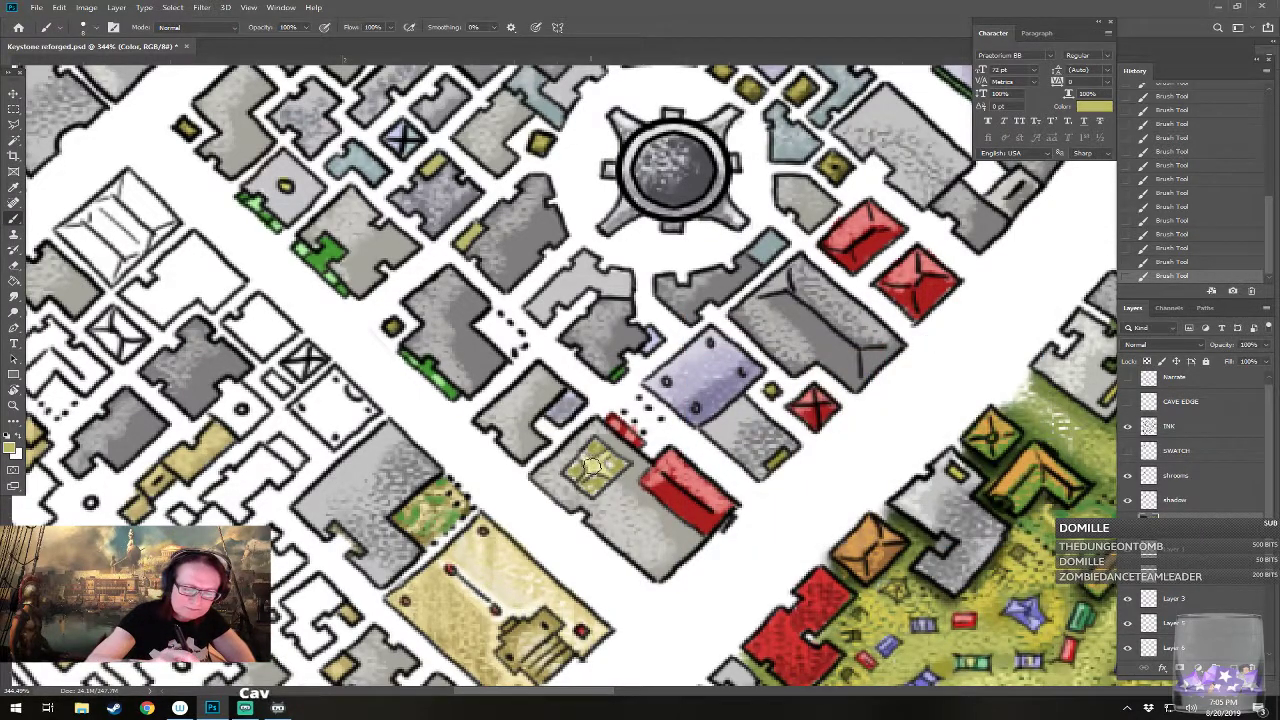
drag(600, 469, 590, 464)
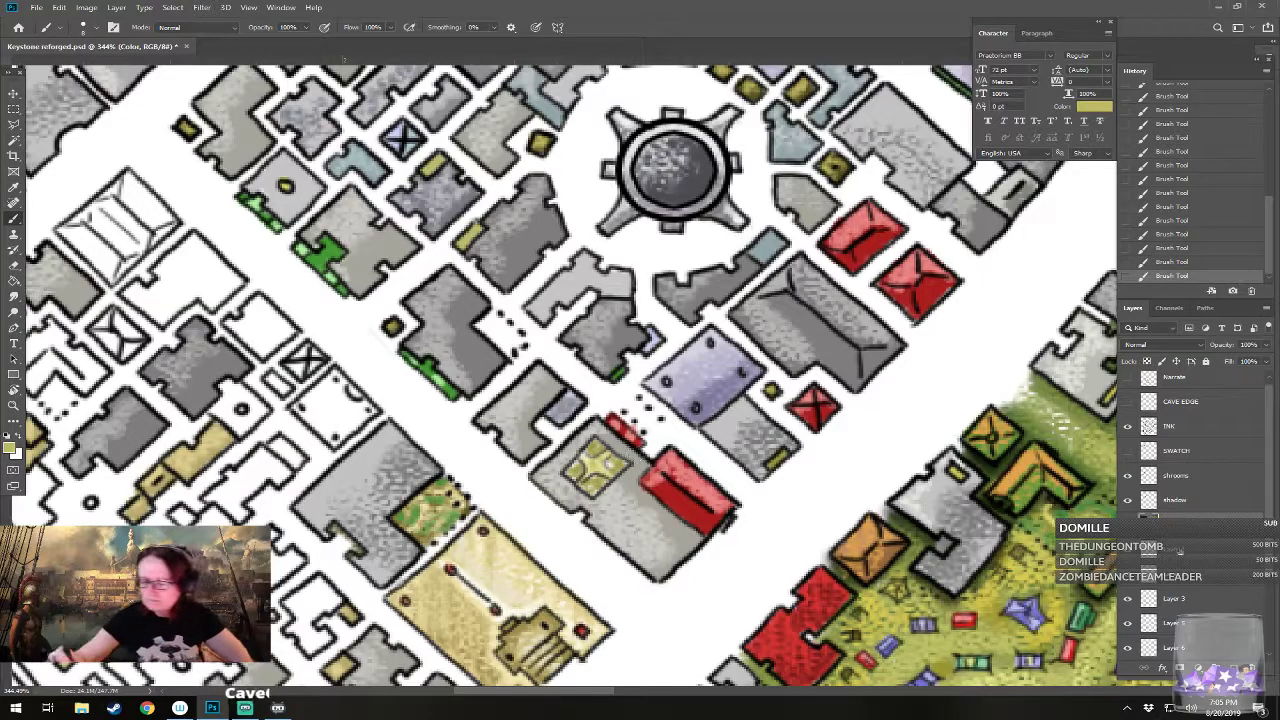
Step: Choose a medium green and paint greenery around the courtyard's star shape on Layer 2 and Layer 6
click(1186, 573)
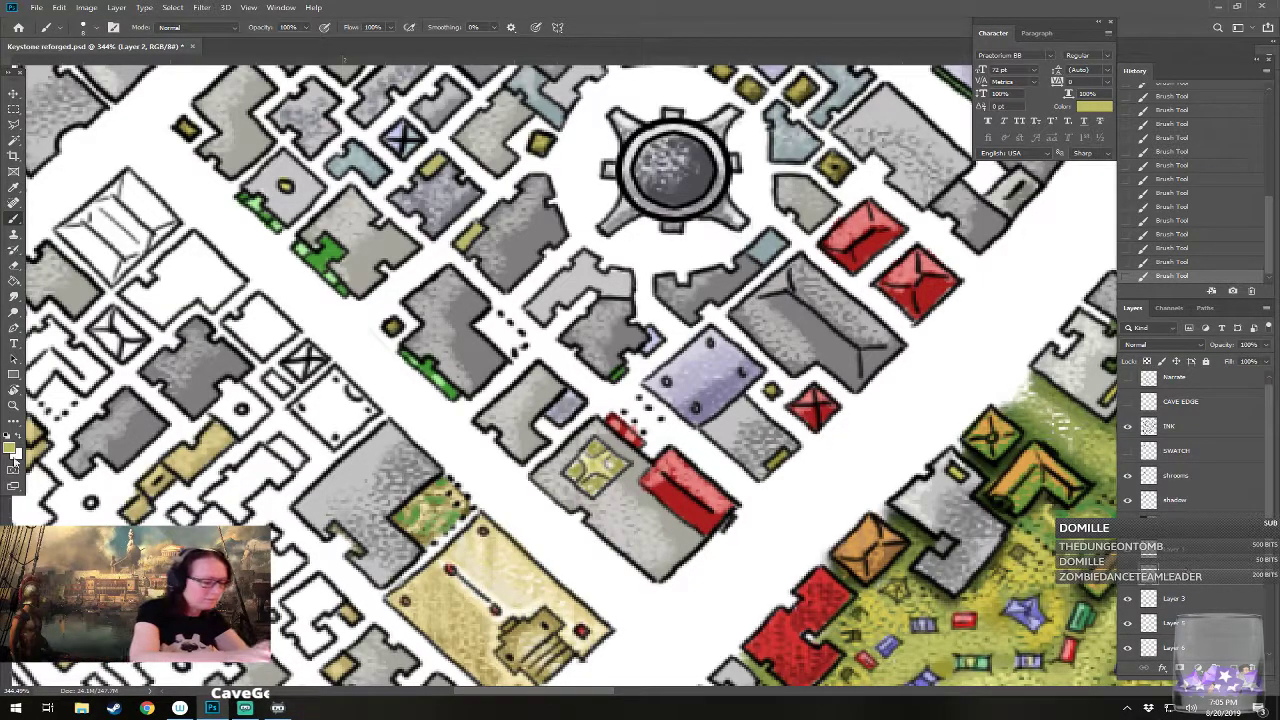
click(11, 449)
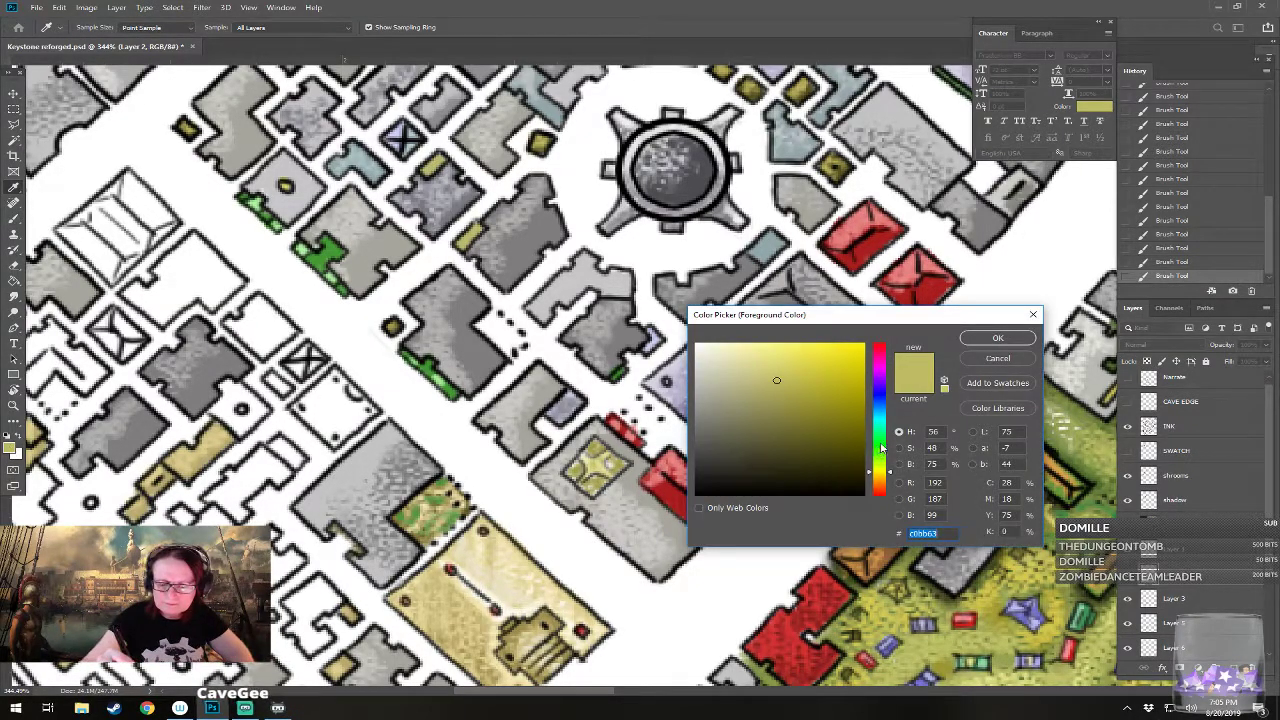
click(881, 447)
click(997, 338)
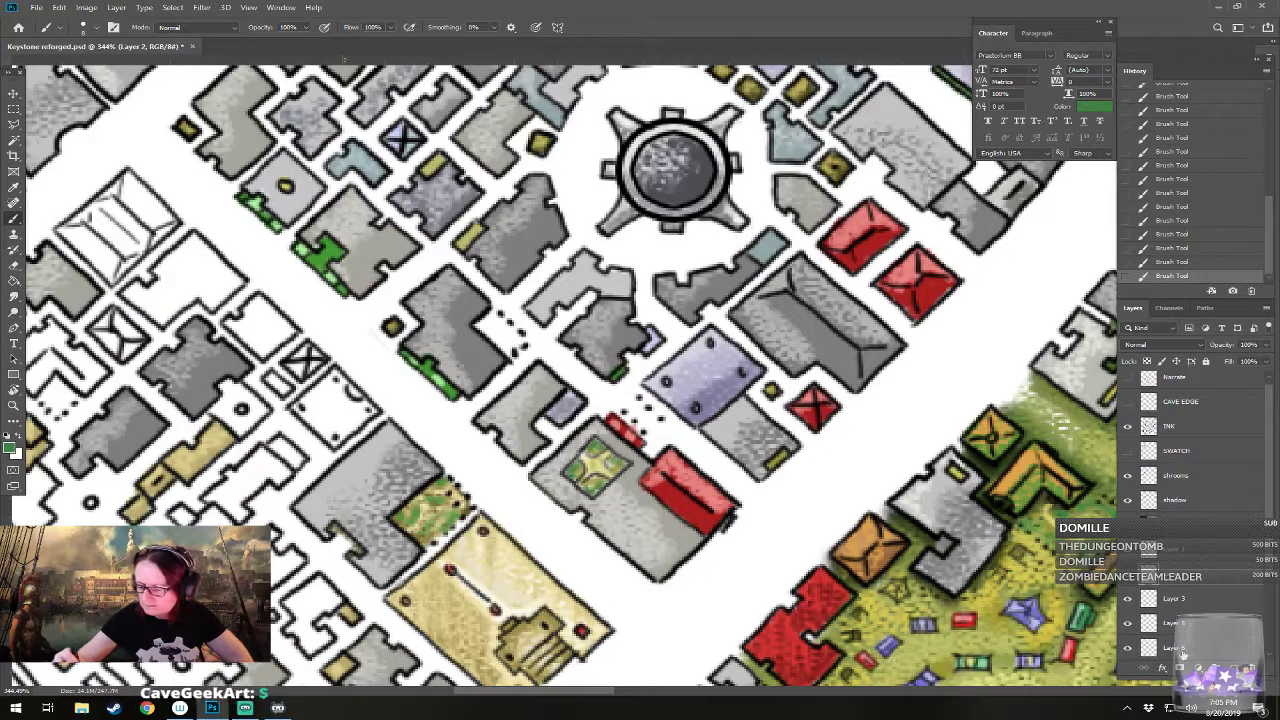
click(1167, 645)
mouse_move(567, 468)
mouse_down()
mouse_move(598, 486)
mouse_move(626, 468)
mouse_move(614, 464)
mouse_up()
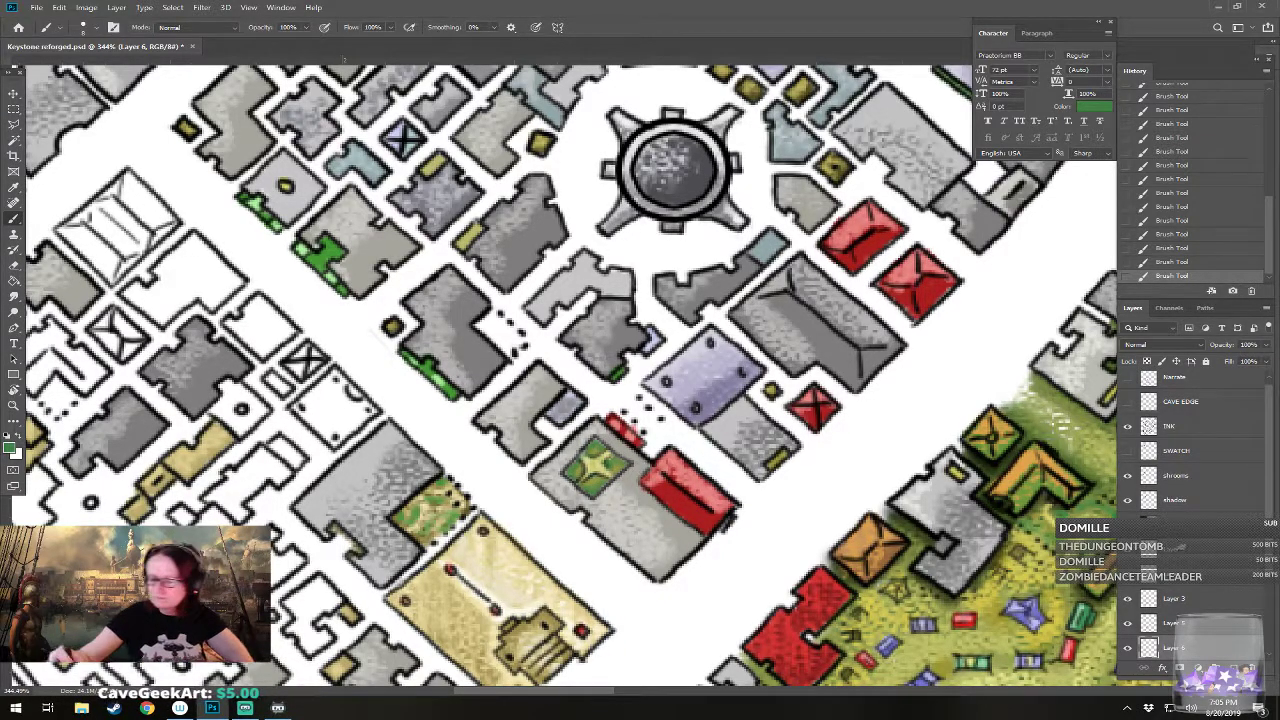
Step: On Layer 1, choose light green #84d189 and paint highlights in the greenery around the courtyard's star shape
click(1184, 551)
click(13, 448)
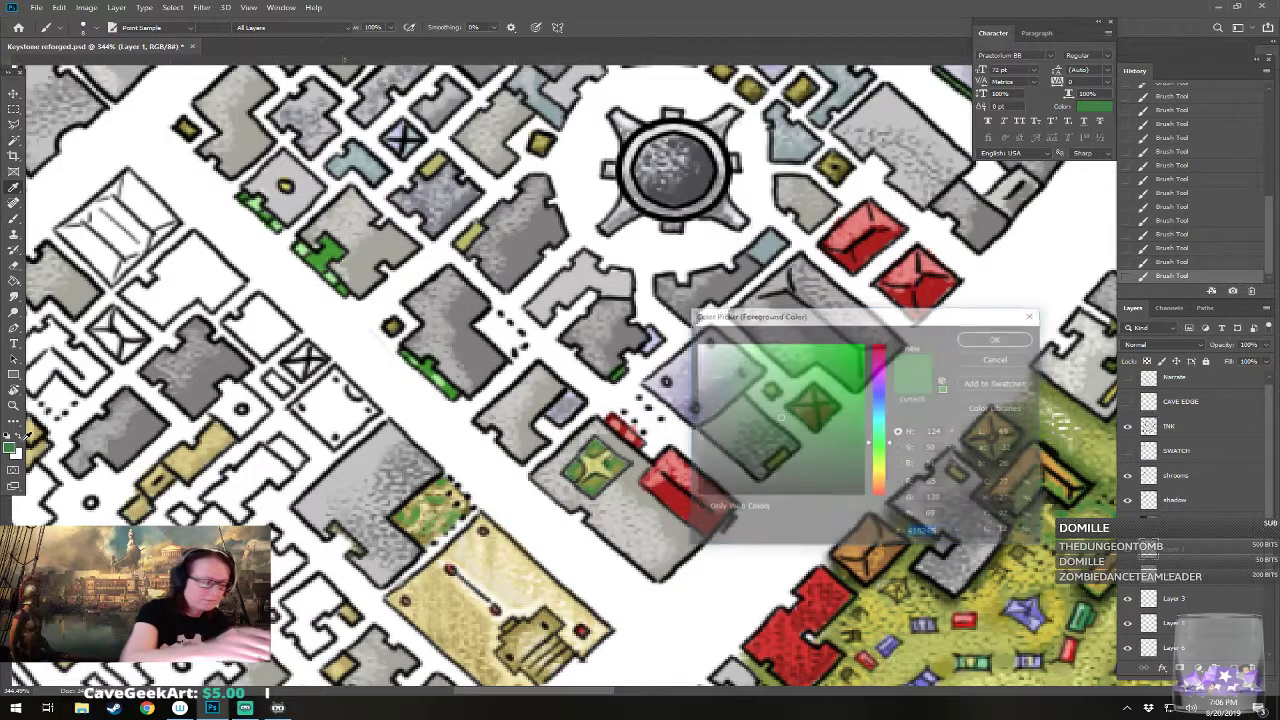
click(757, 369)
click(970, 340)
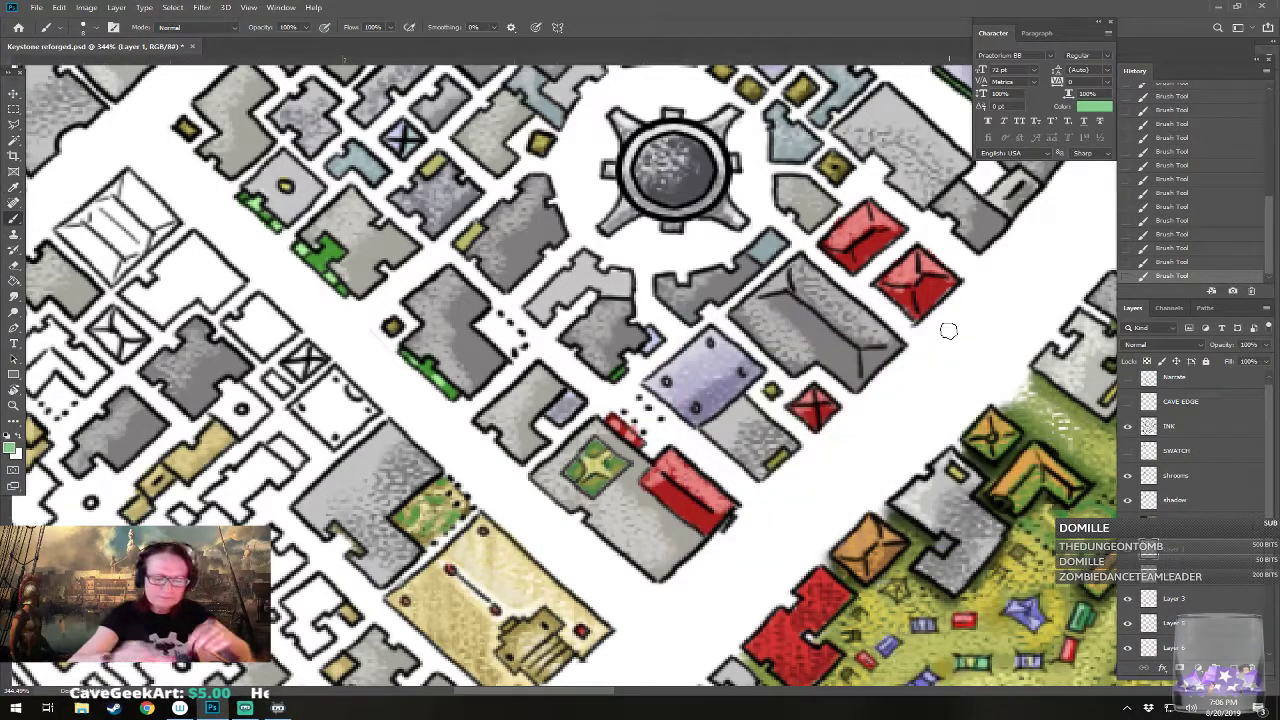
mouse_move(613, 464)
mouse_down()
mouse_move(597, 488)
mouse_move(576, 466)
mouse_up()
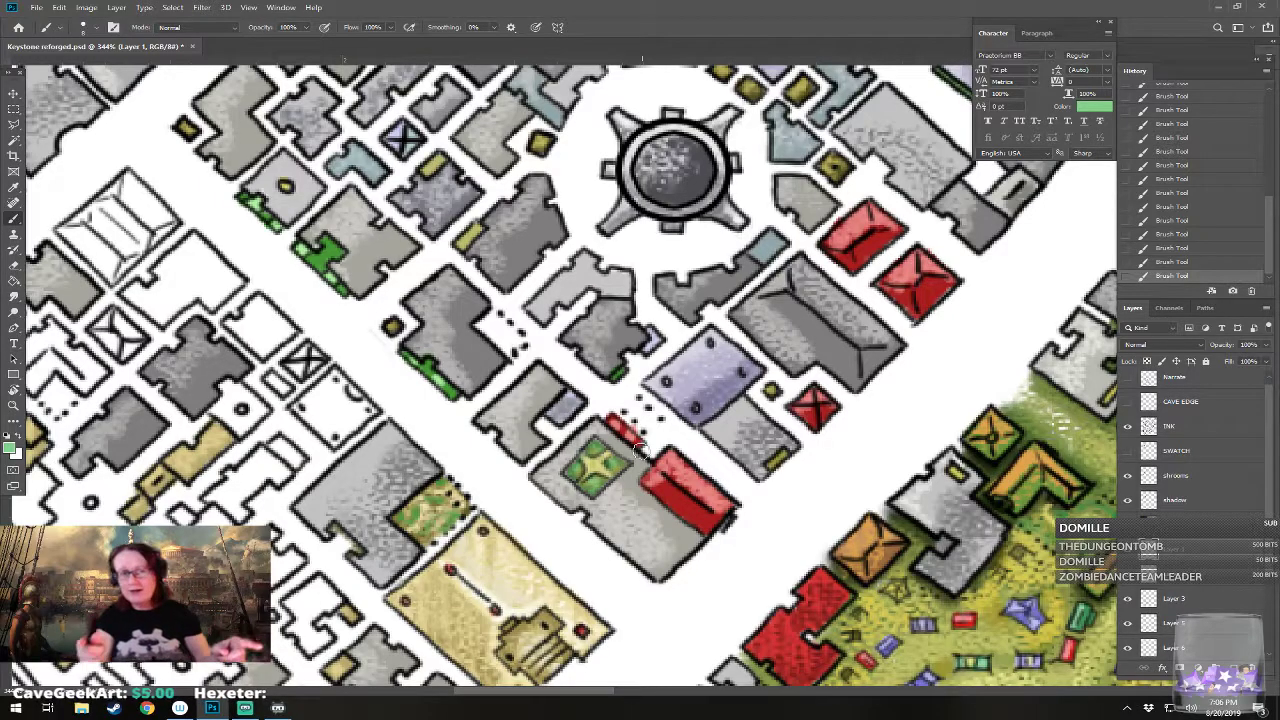
Step: Paint the dotted-edged courtyard beside the notched grey building light green on Layer 1
scroll(640, 449, down, 6)
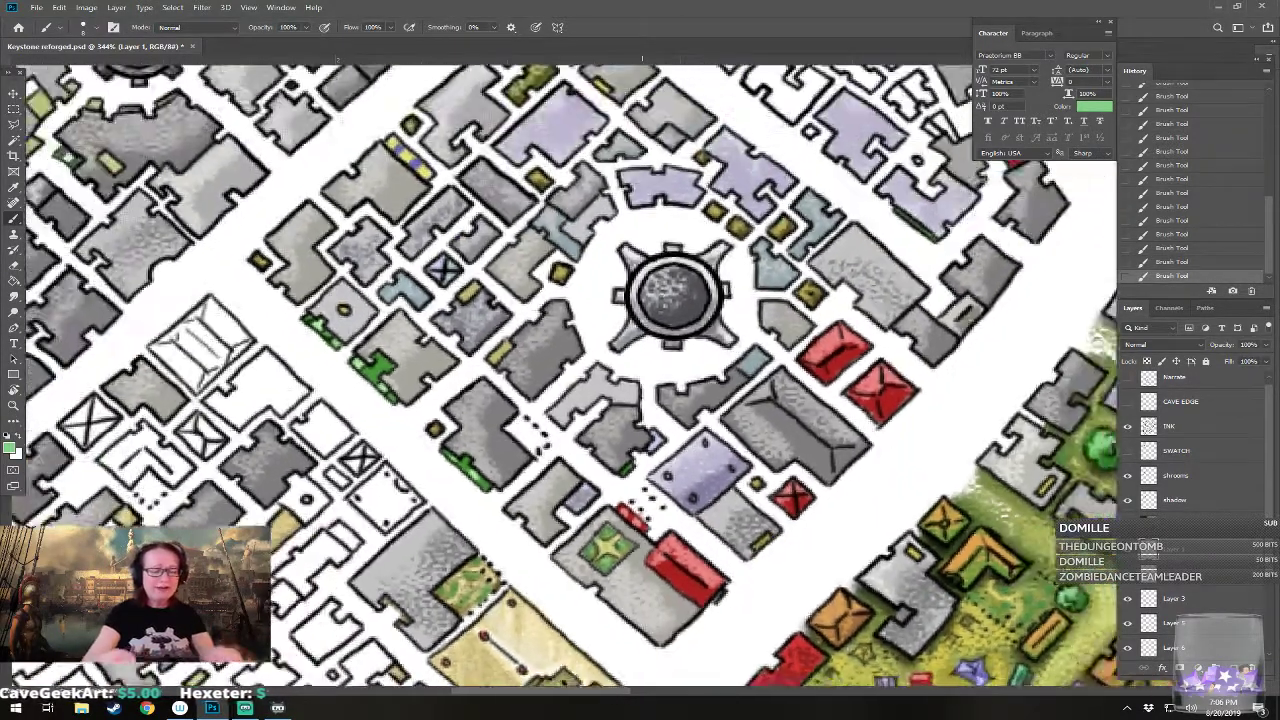
scroll(640, 545, up, 3)
scroll(553, 559, up, 1)
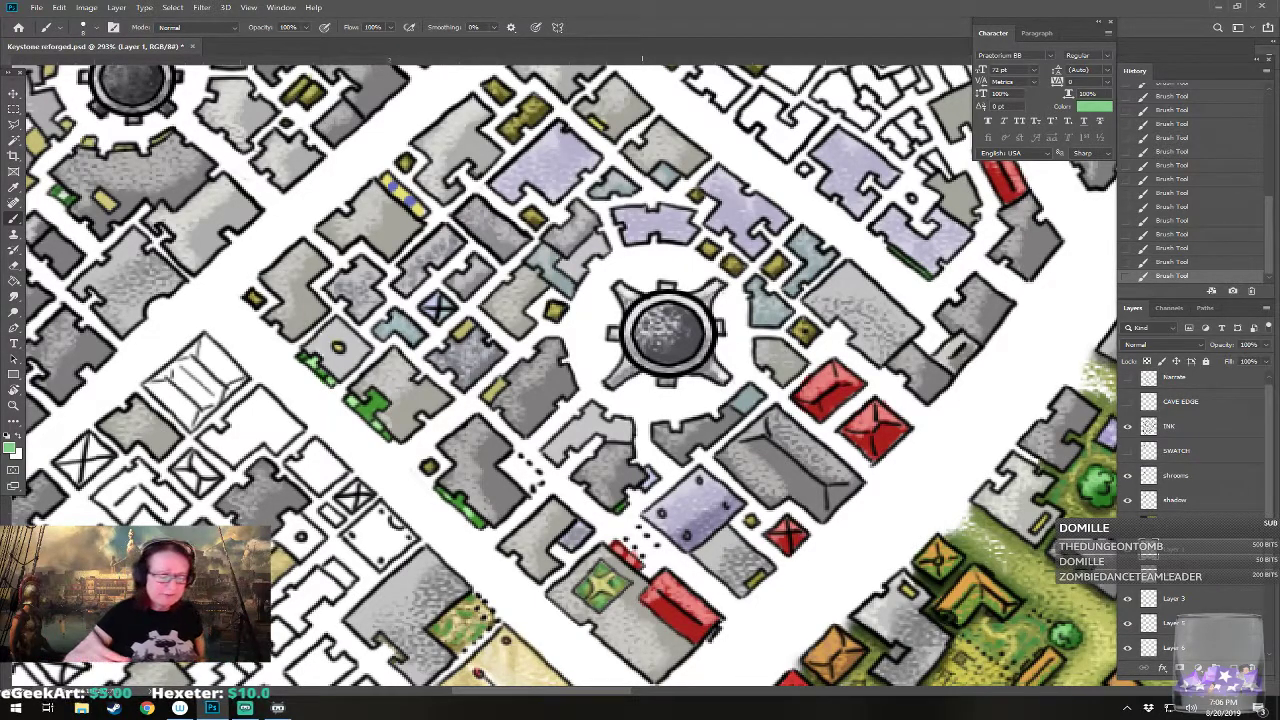
mouse_move(505, 464)
mouse_down()
mouse_move(528, 487)
mouse_move(518, 460)
mouse_move(532, 470)
mouse_up()
Step: Choose muted yellow #ada34f and tint the dotted-edged courtyard on the Color layer
click(13, 449)
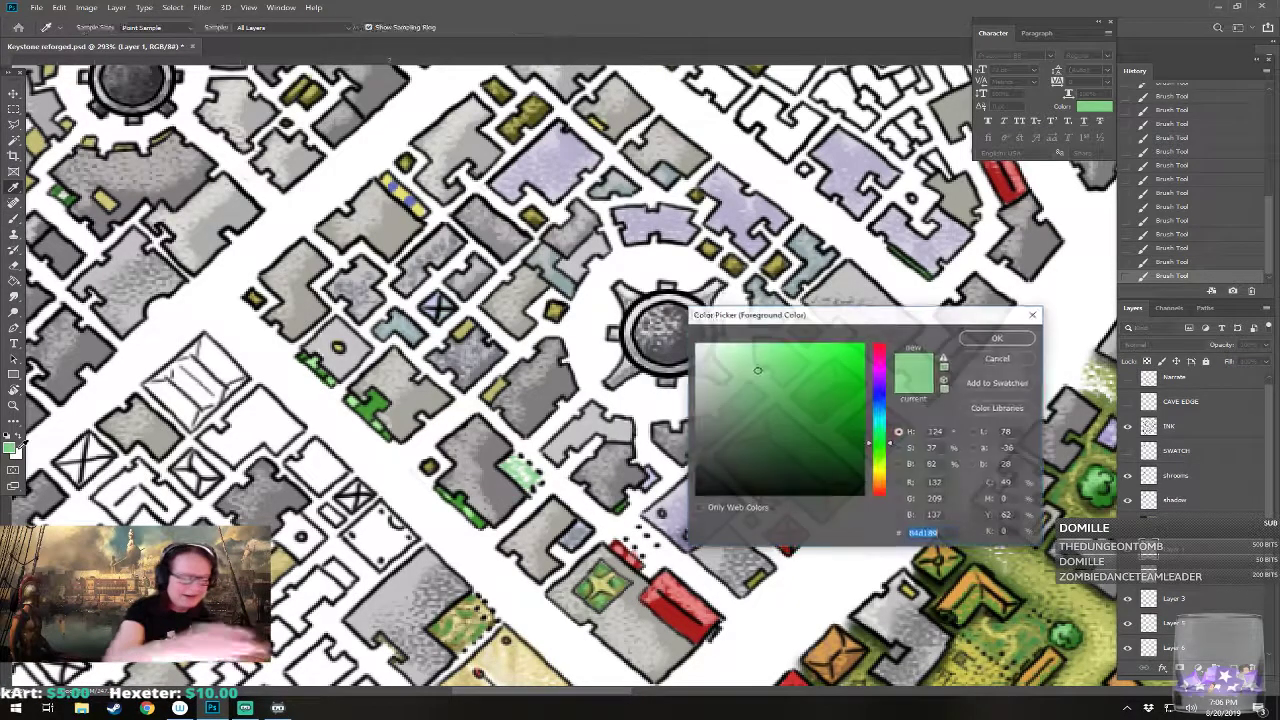
drag(878, 442, 878, 472)
click(787, 391)
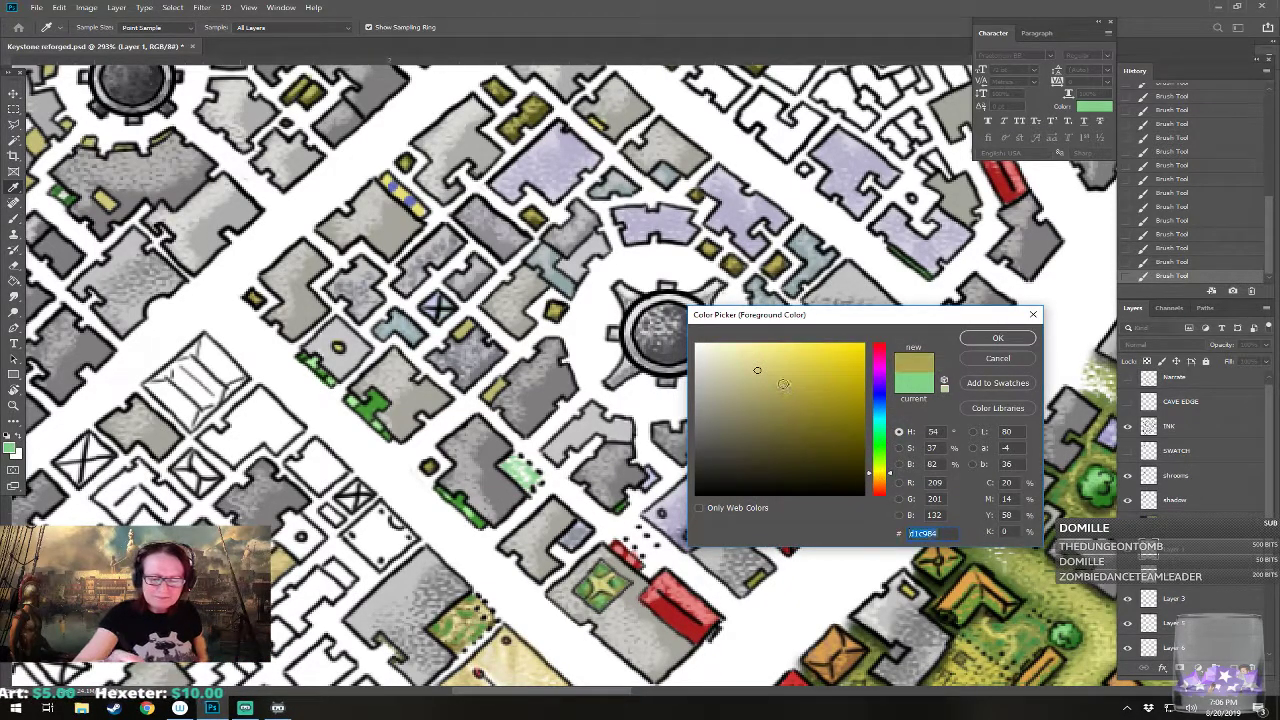
click(995, 340)
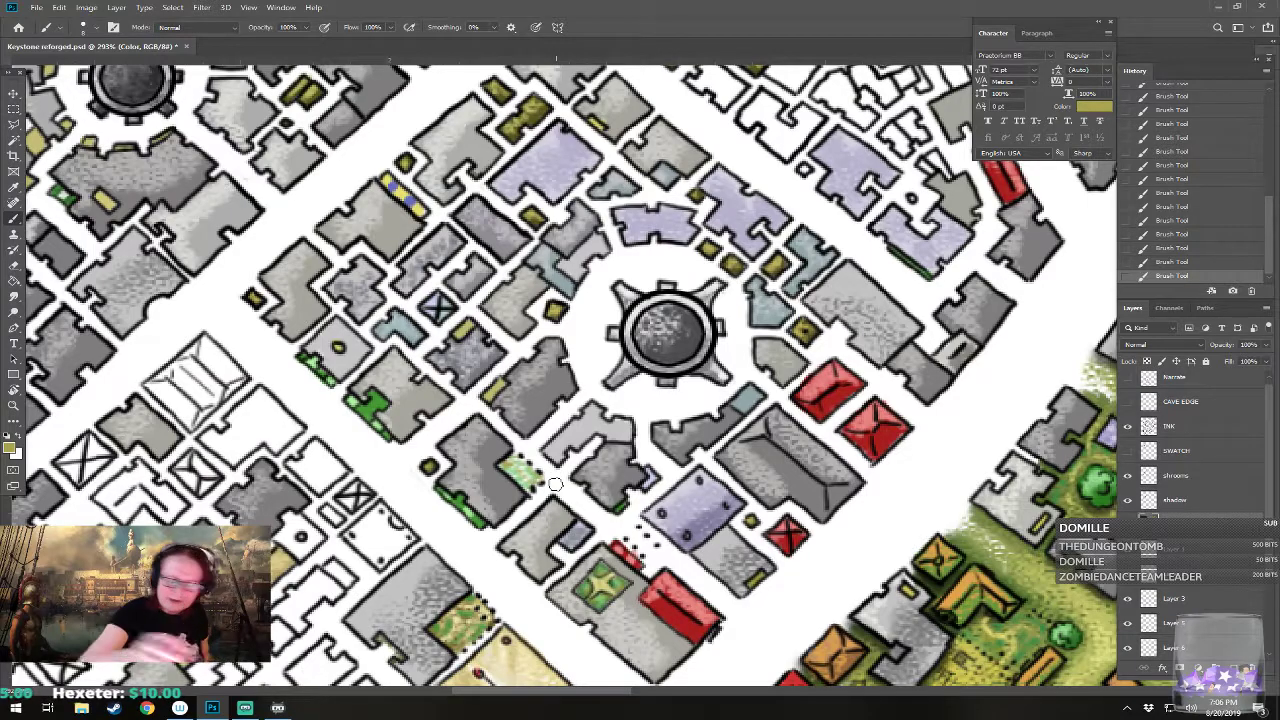
Step: On Layer 6, choose dark green #3a7c38 and paint greenery over the dotted-edged courtyard
click(1183, 650)
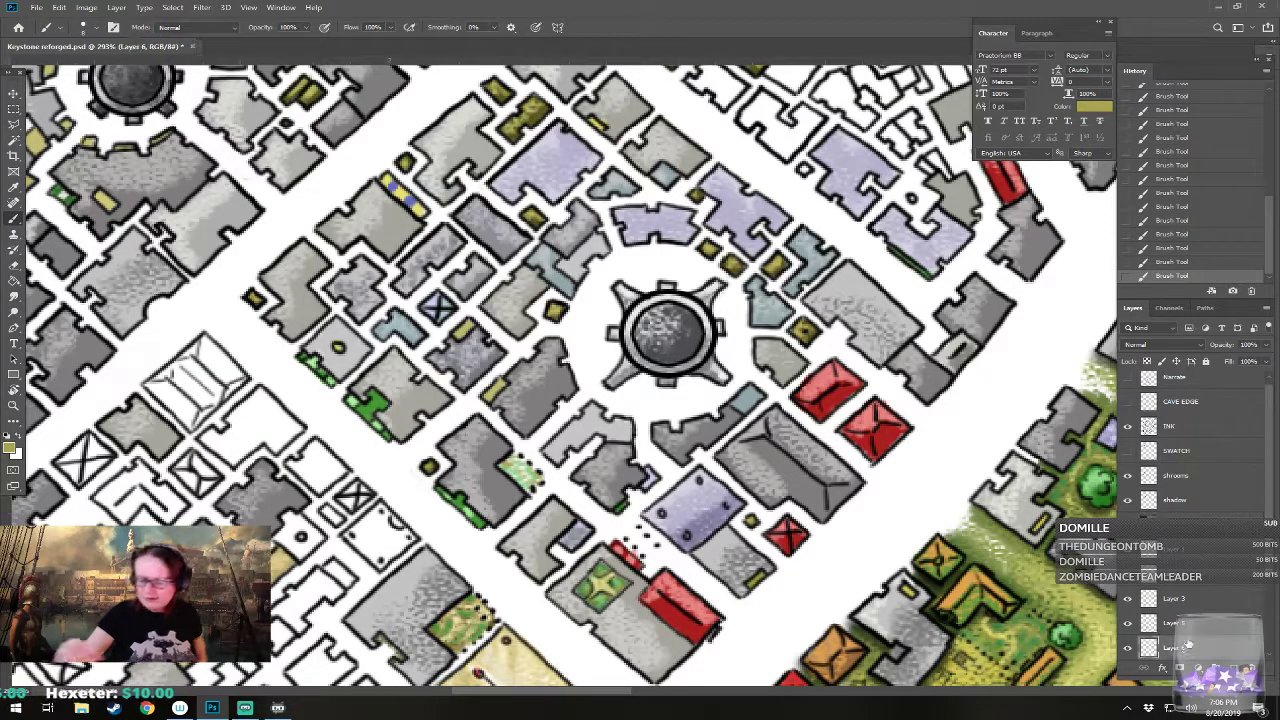
click(12, 447)
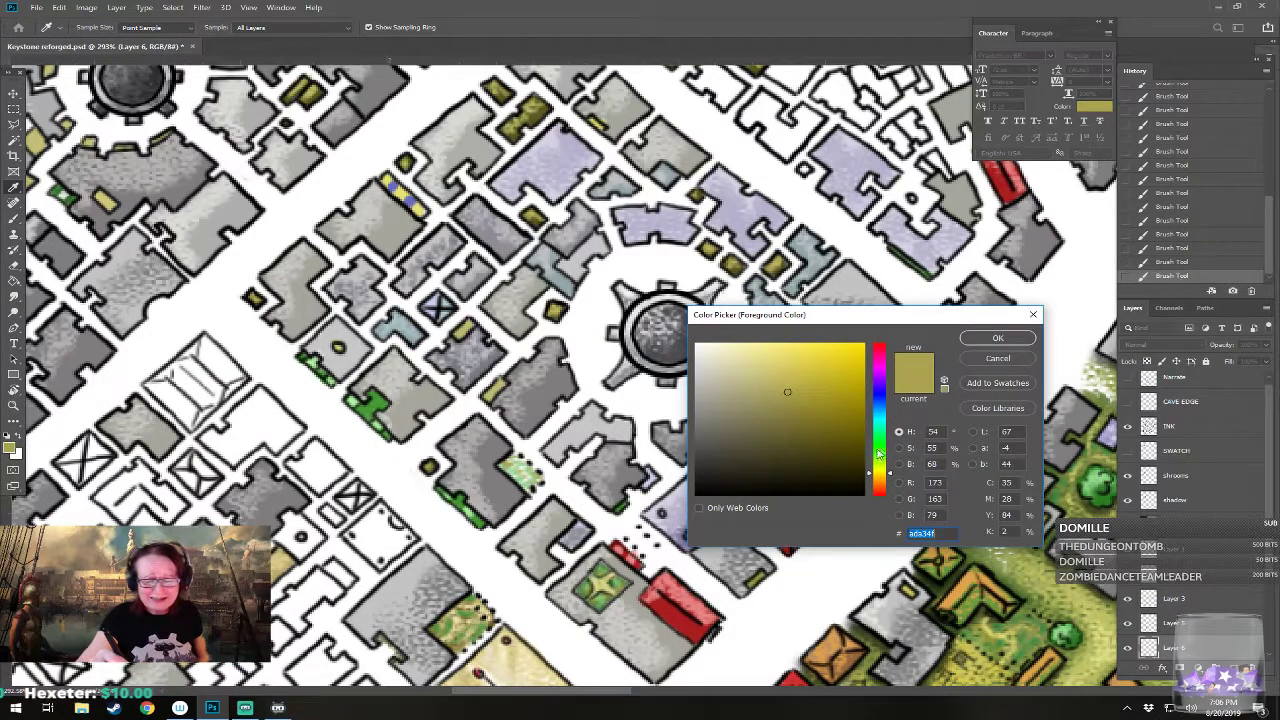
click(880, 445)
click(787, 421)
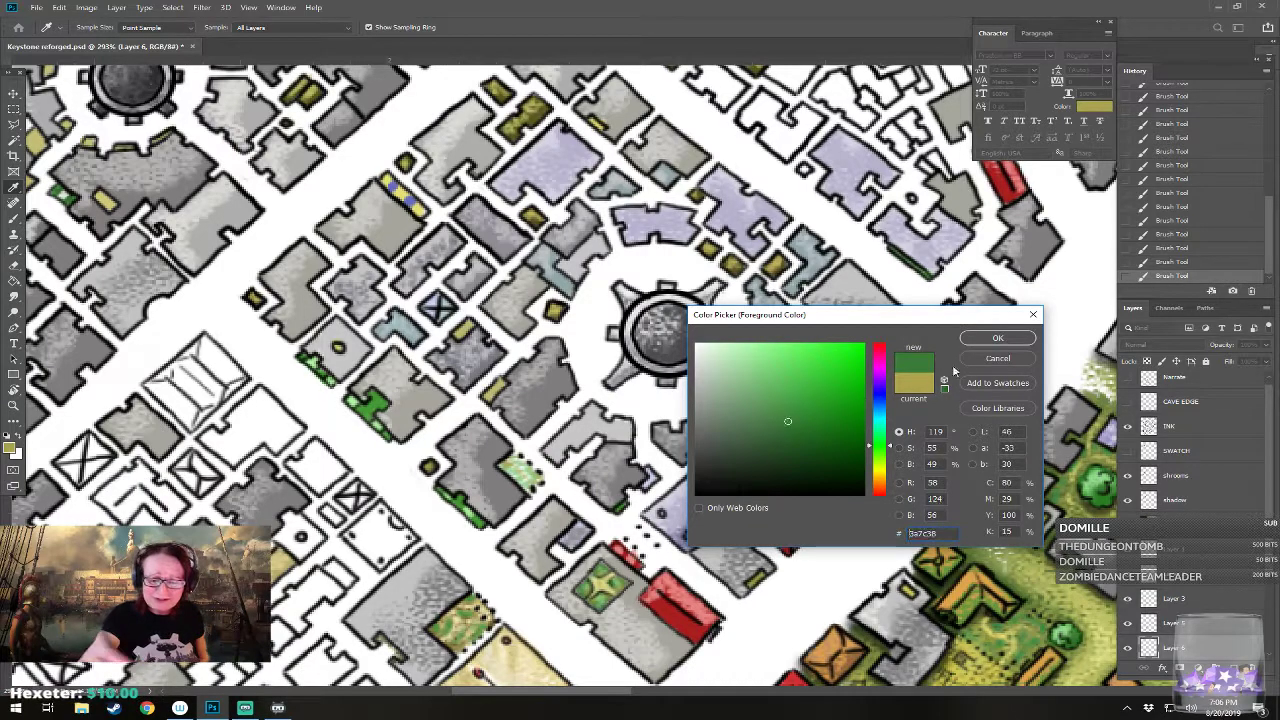
click(988, 340)
mouse_move(500, 470)
mouse_down()
mouse_move(514, 456)
mouse_move(532, 472)
mouse_move(524, 492)
mouse_move(535, 480)
mouse_move(516, 456)
mouse_move(542, 480)
mouse_up()
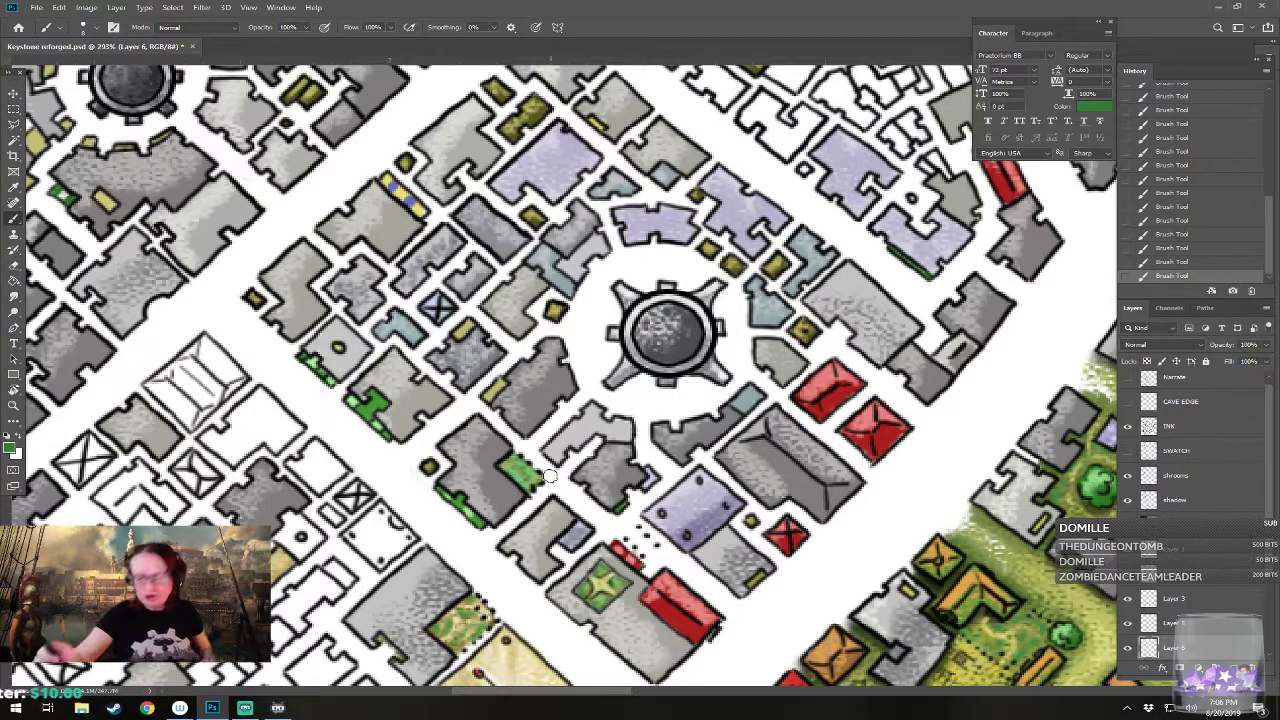
Step: On the Color layer, choose pale yellow #cdc581 and add fine yellow details to the dotted-edged courtyard
click(1176, 523)
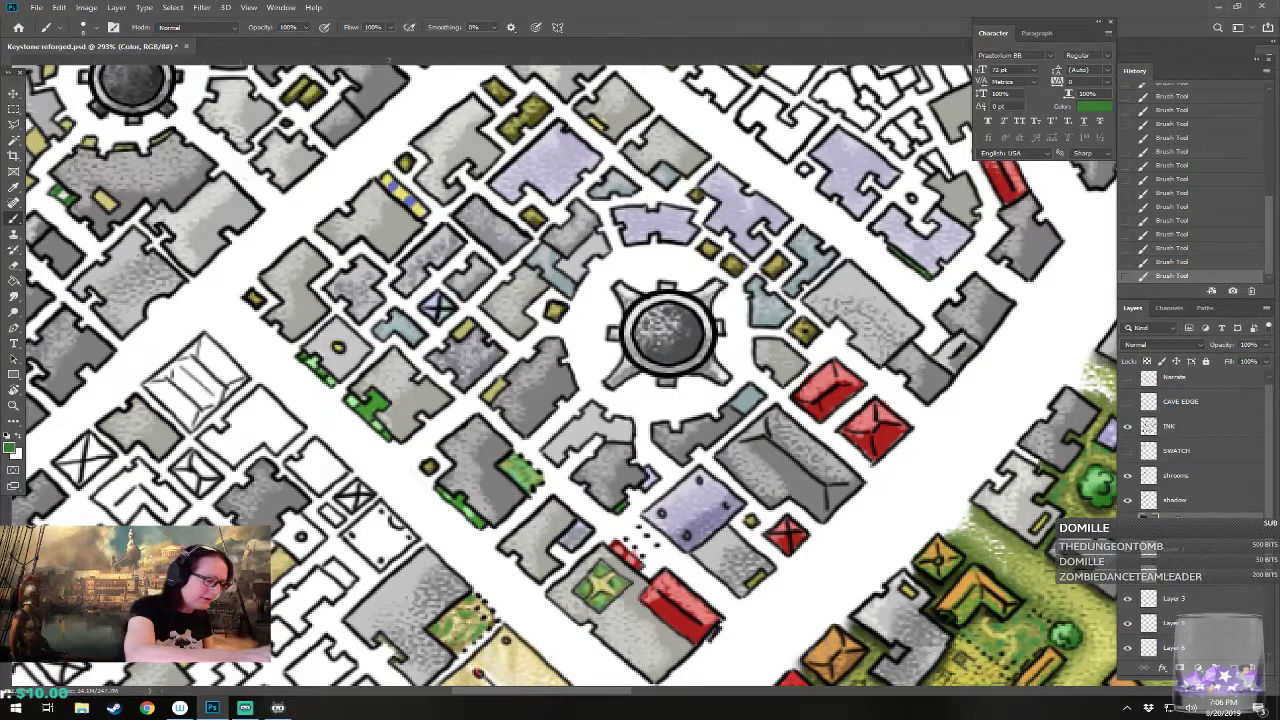
click(12, 447)
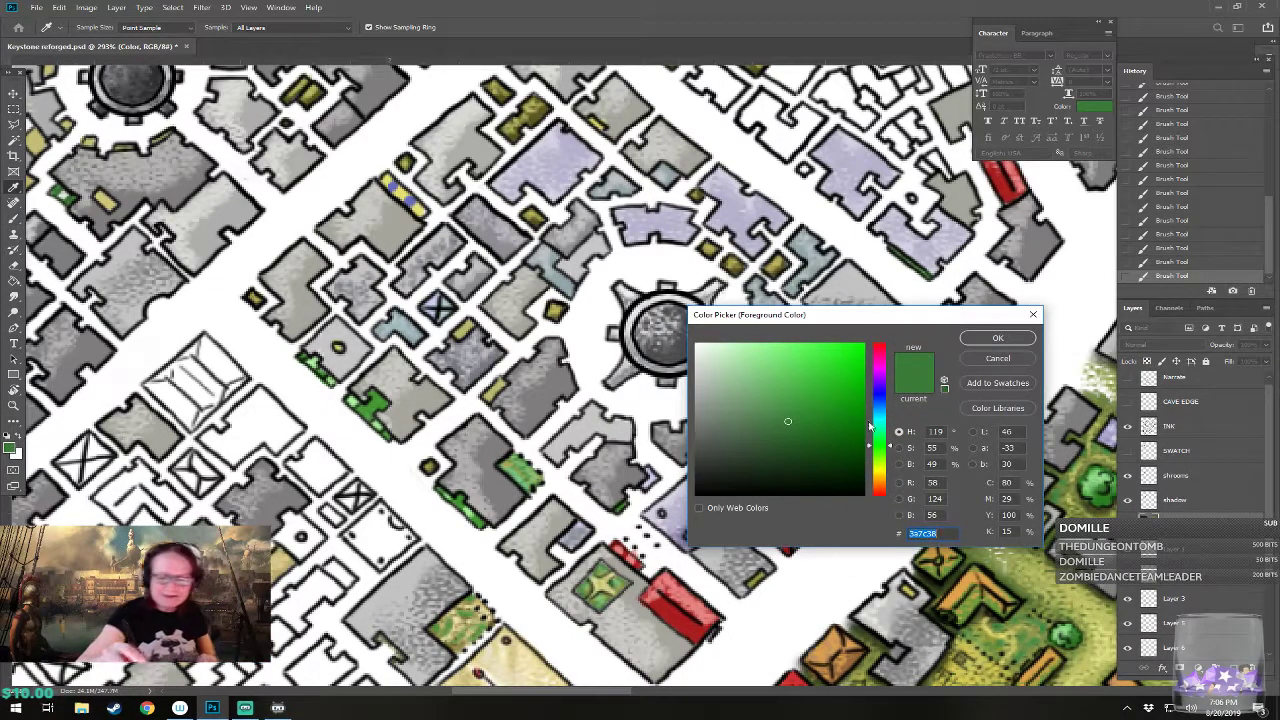
drag(880, 452, 880, 470)
click(762, 370)
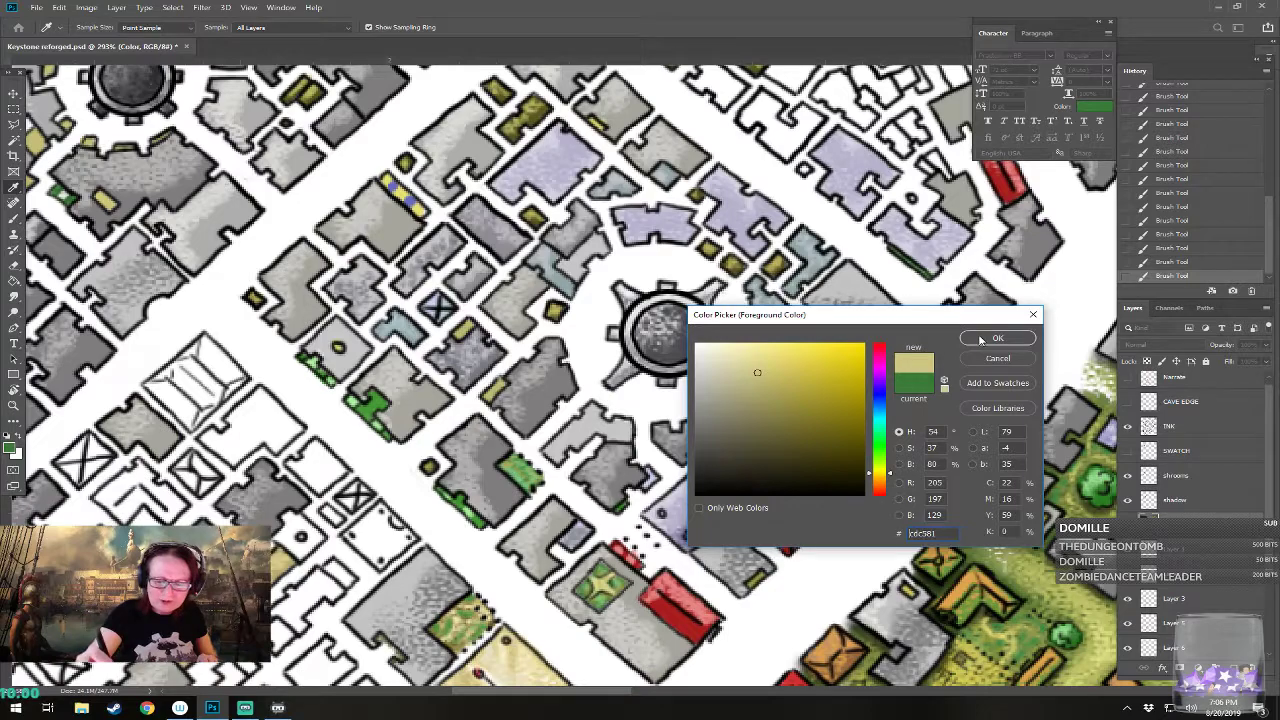
click(983, 340)
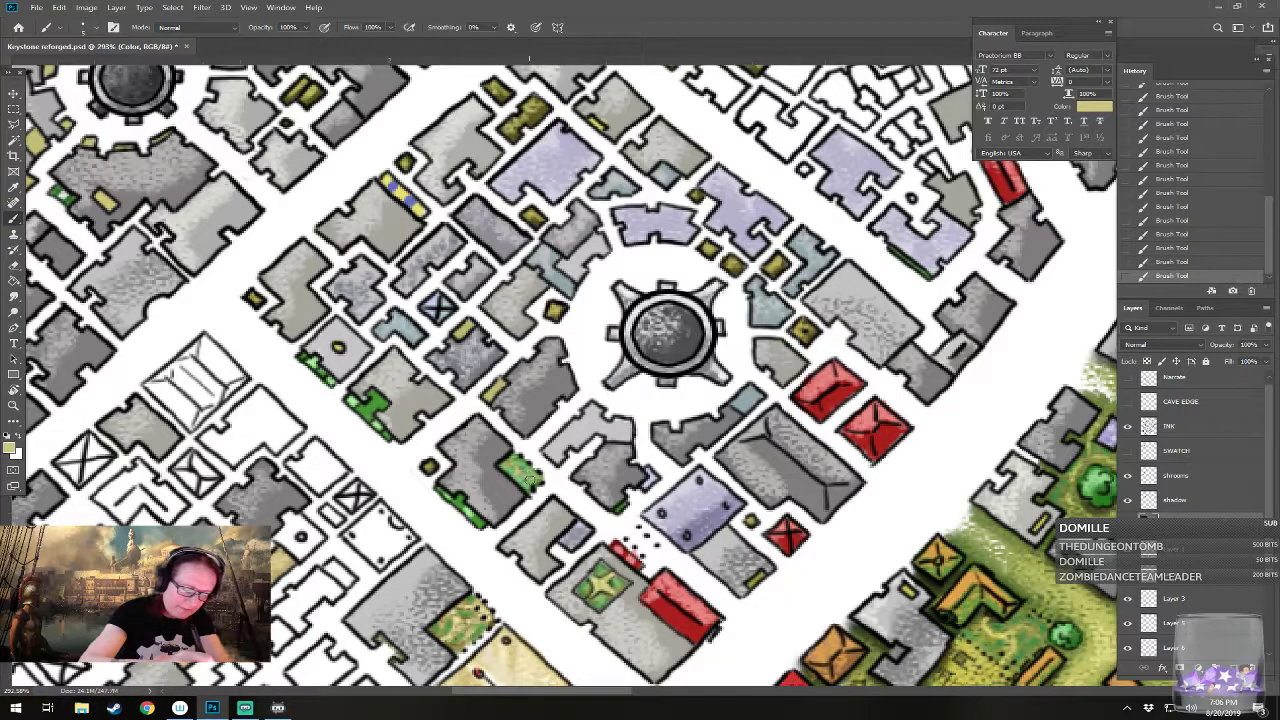
Step: Set the brush colour to dark olive grey #605f53
scroll(514, 466, down, 3)
drag(518, 466, 390, 391)
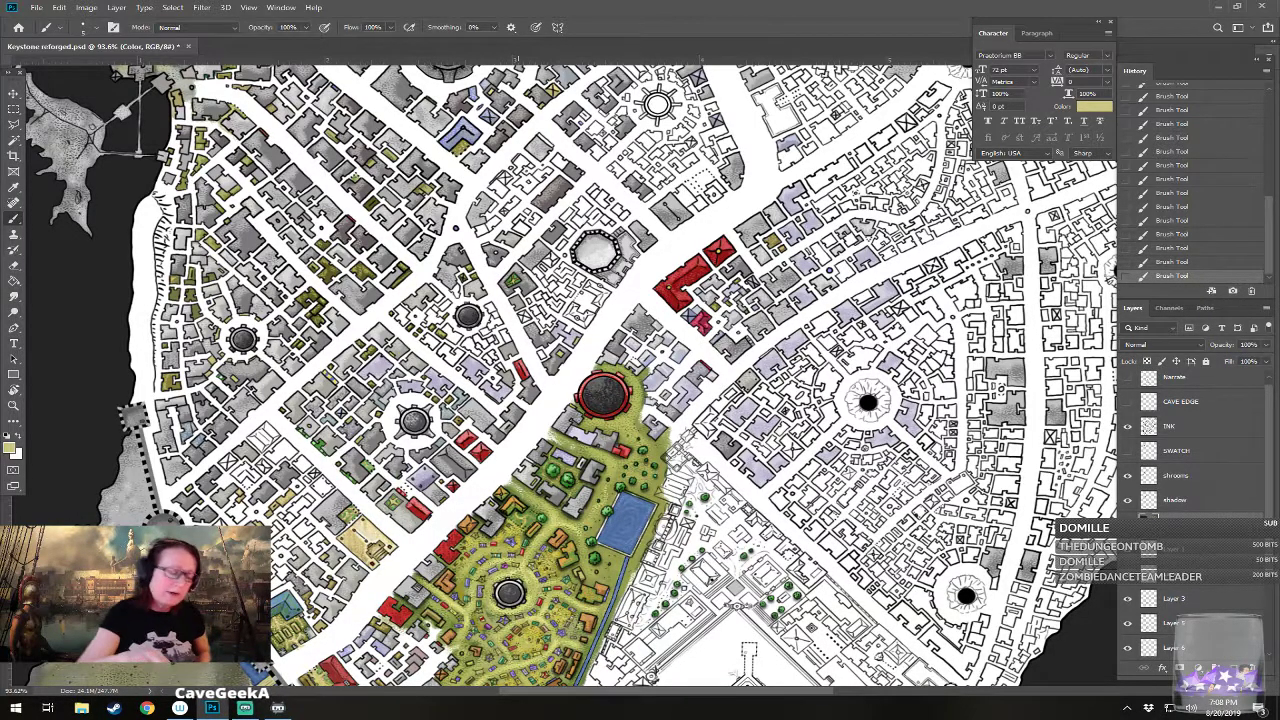
scroll(298, 252, up, 4)
scroll(572, 156, up, 3)
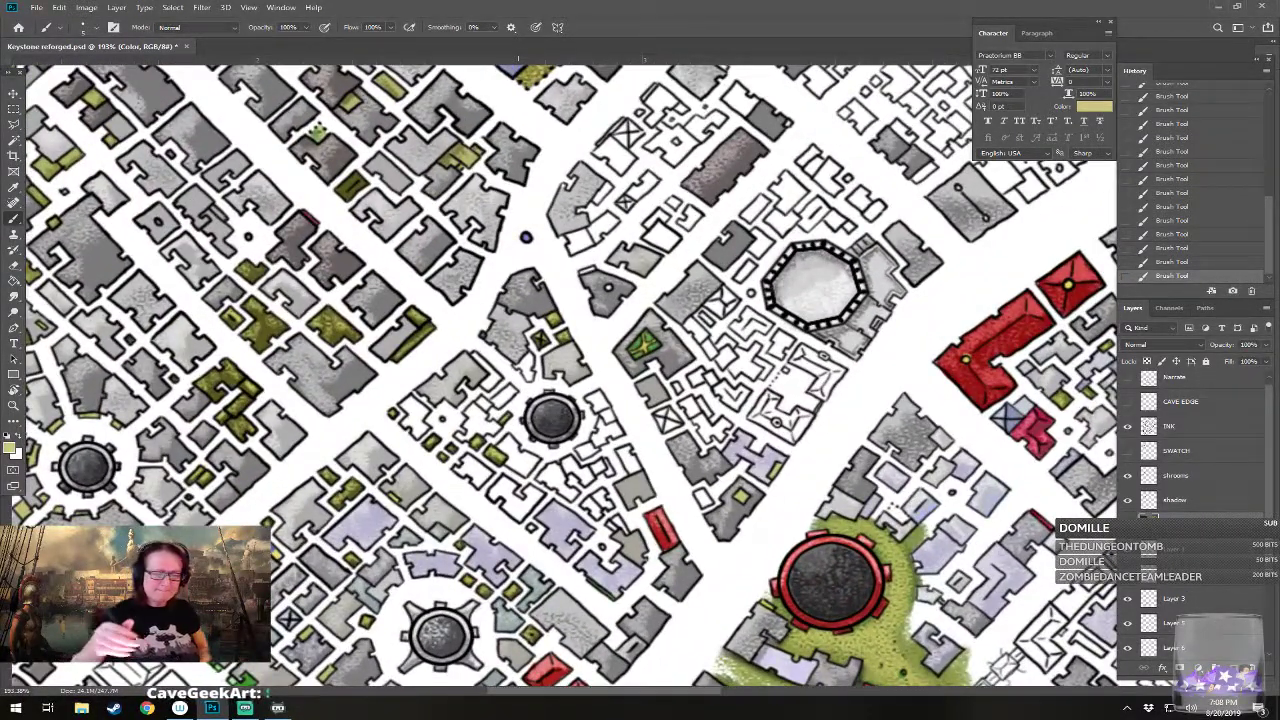
key(x)
click(11, 446)
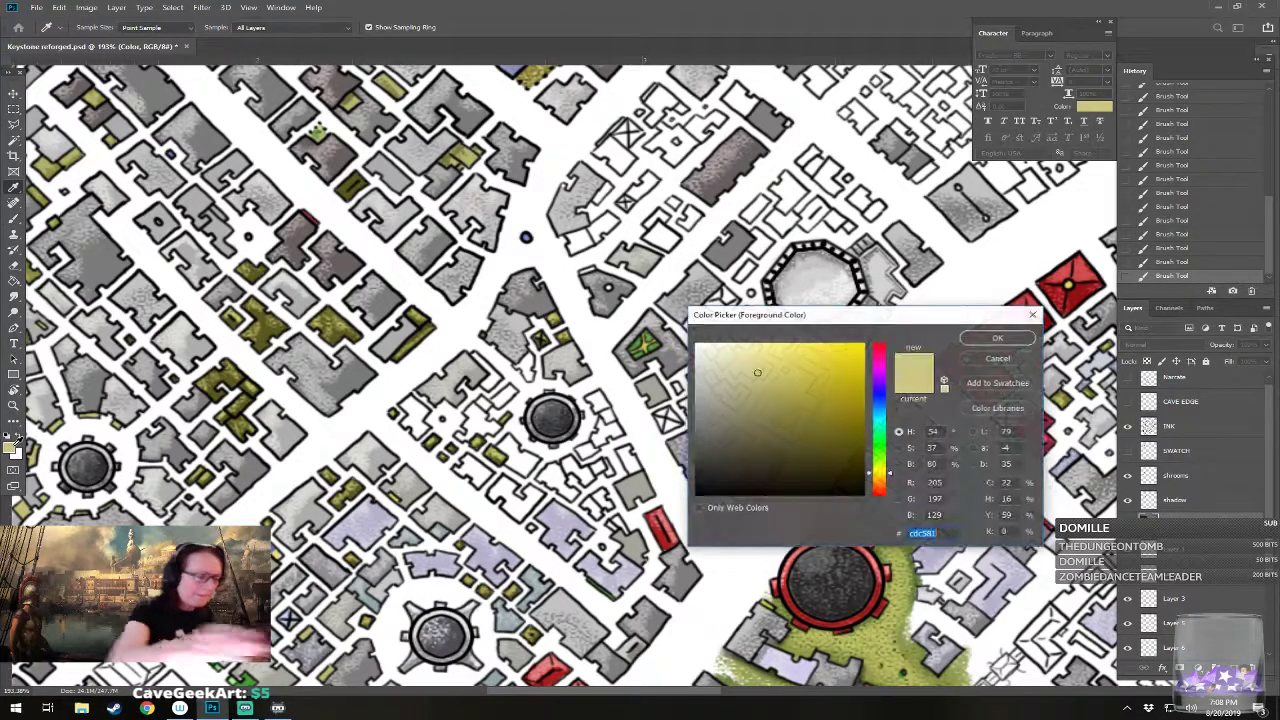
click(742, 433)
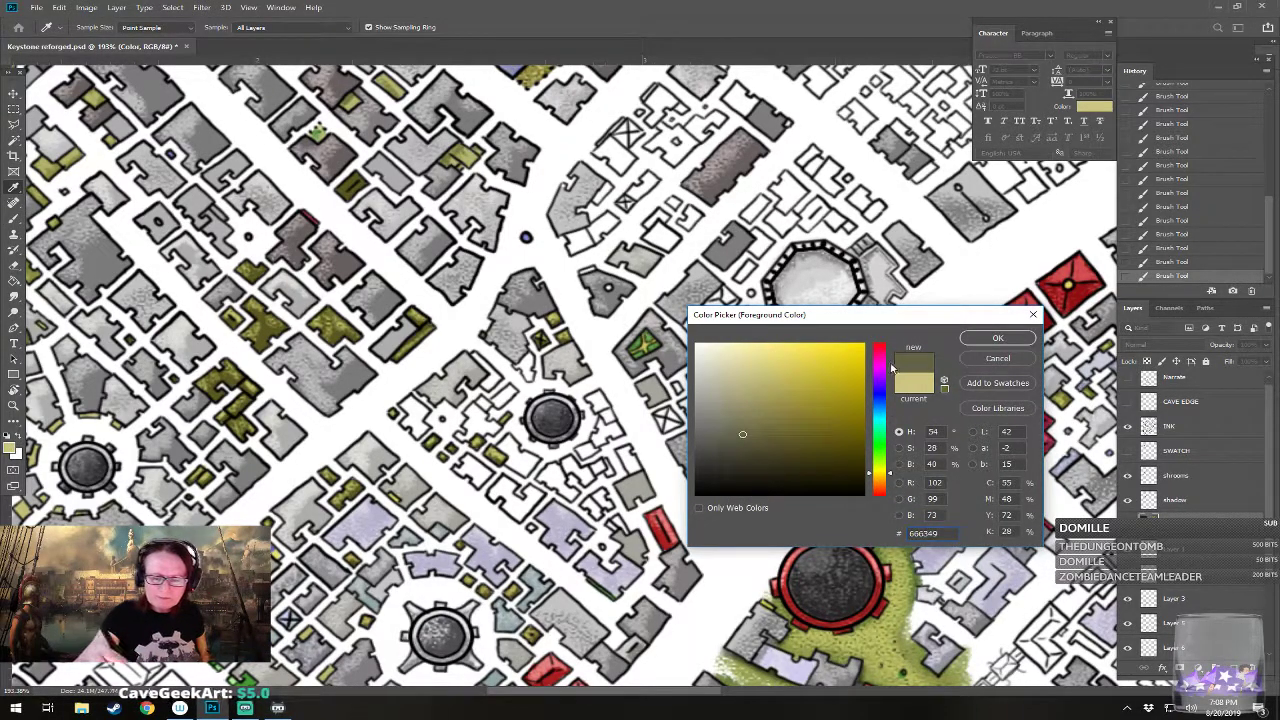
click(718, 437)
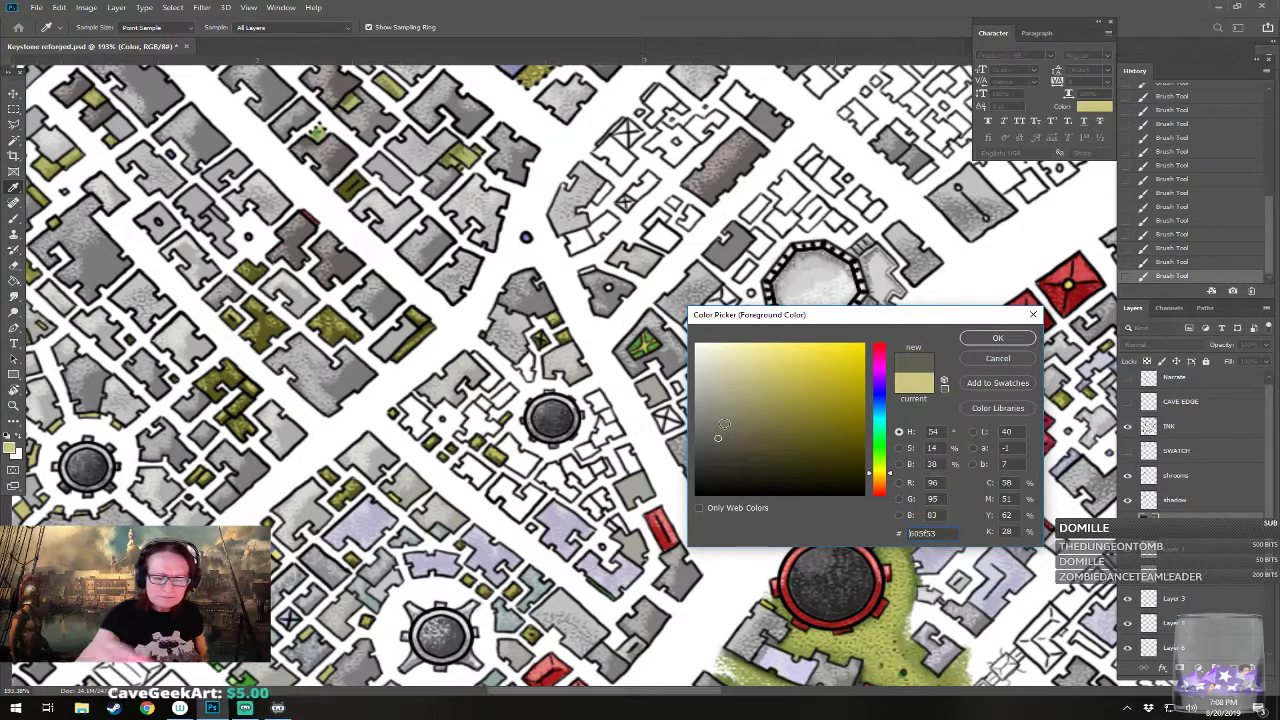
click(977, 334)
key(b)
Step: Choose a light lavender and dab it on the small building at the west corner of the small round tower's block
scroll(700, 380, down, 10)
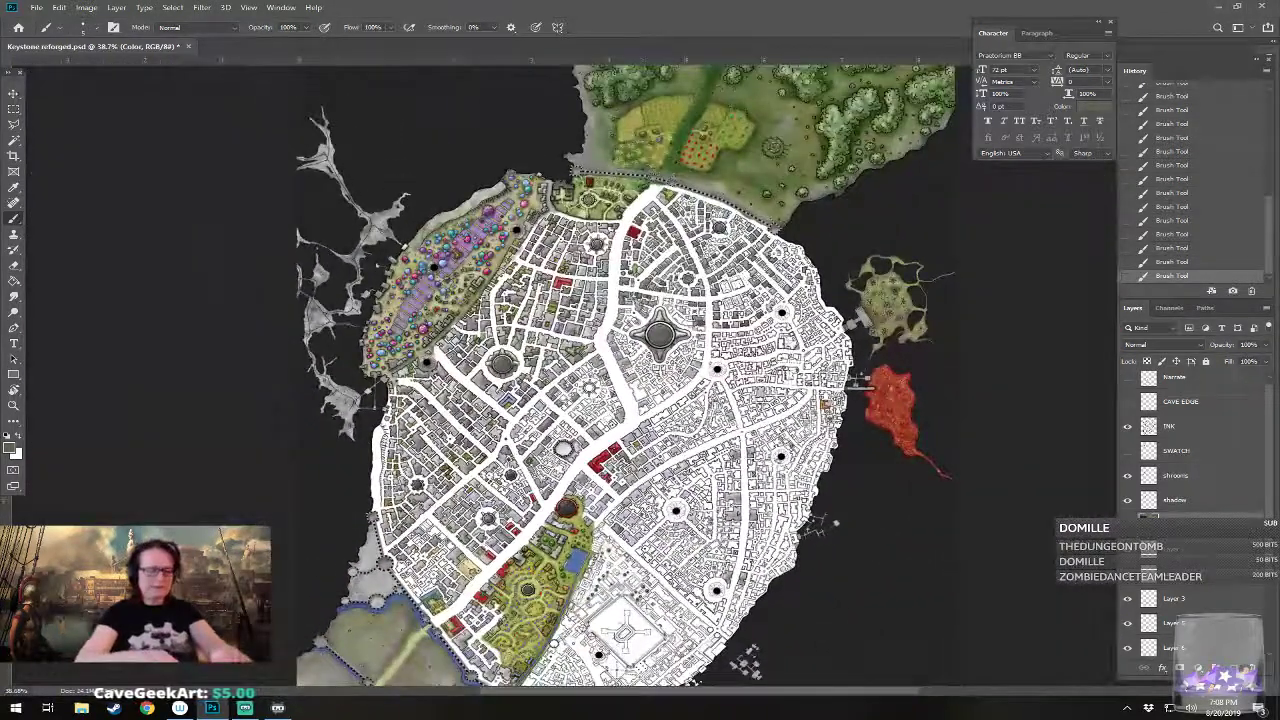
drag(700, 380, 654, 306)
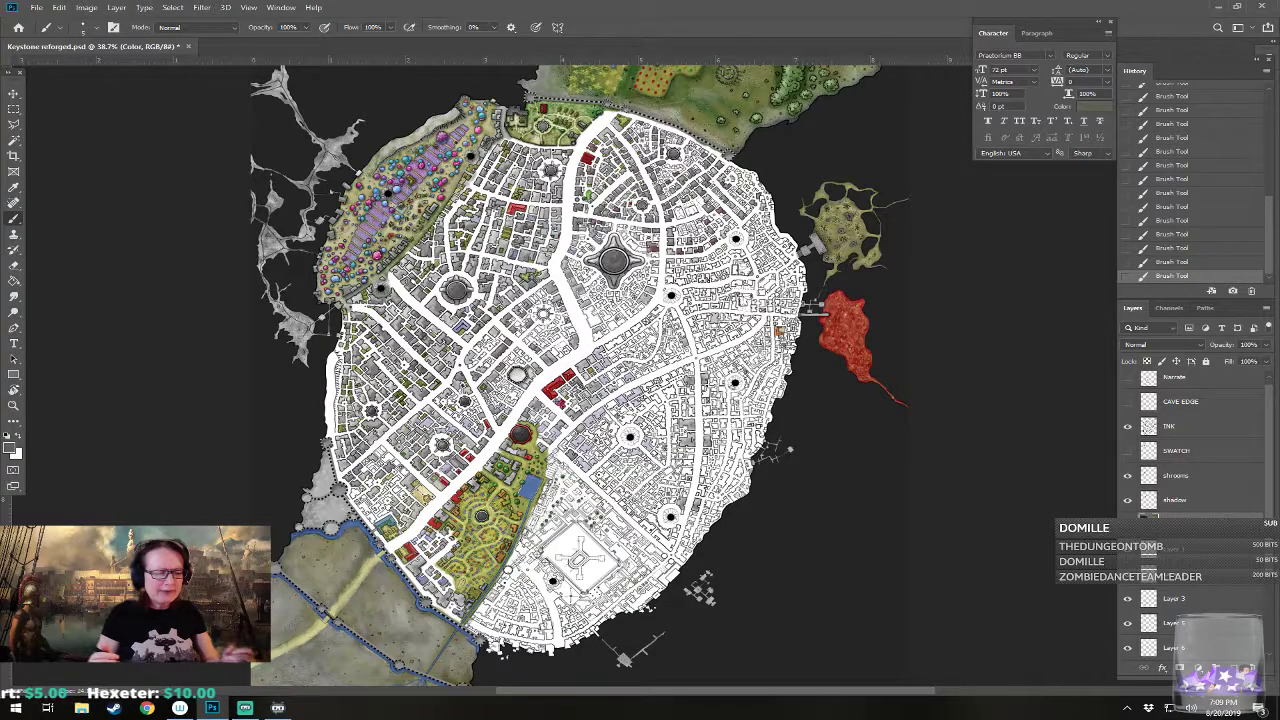
scroll(430, 442, up, 7)
drag(430, 442, 431, 588)
scroll(520, 456, up, 1)
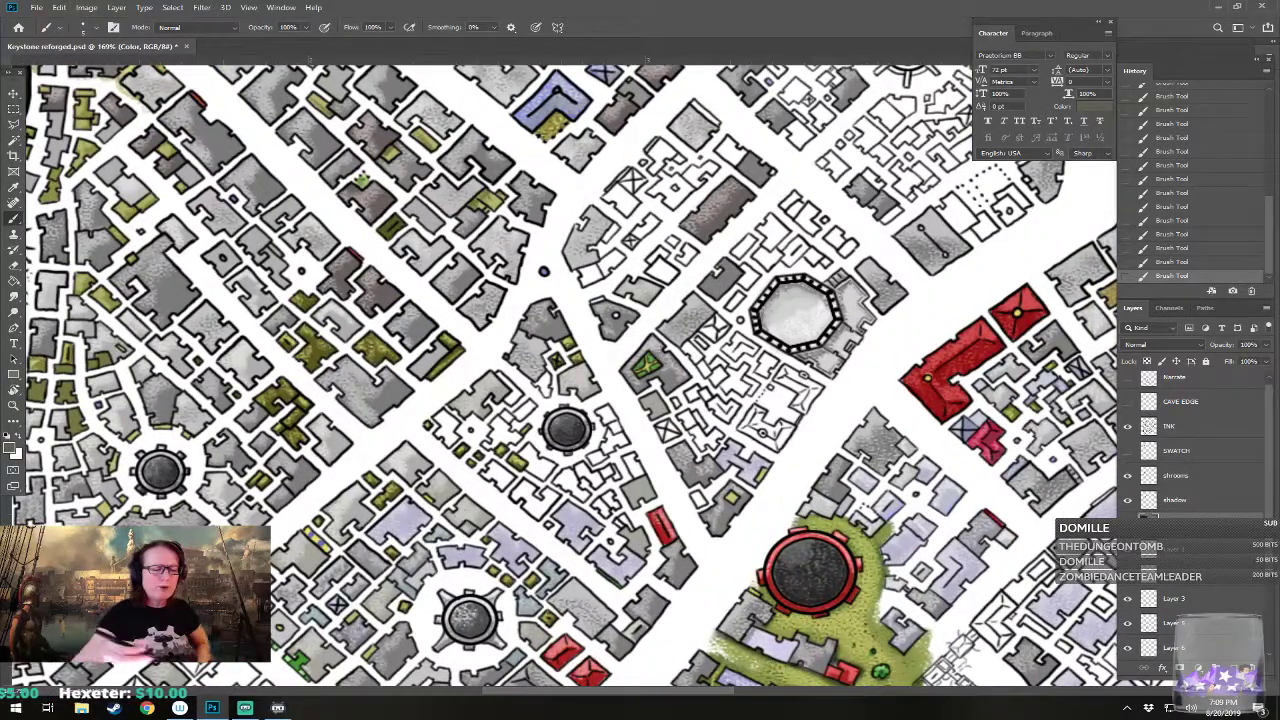
click(10, 449)
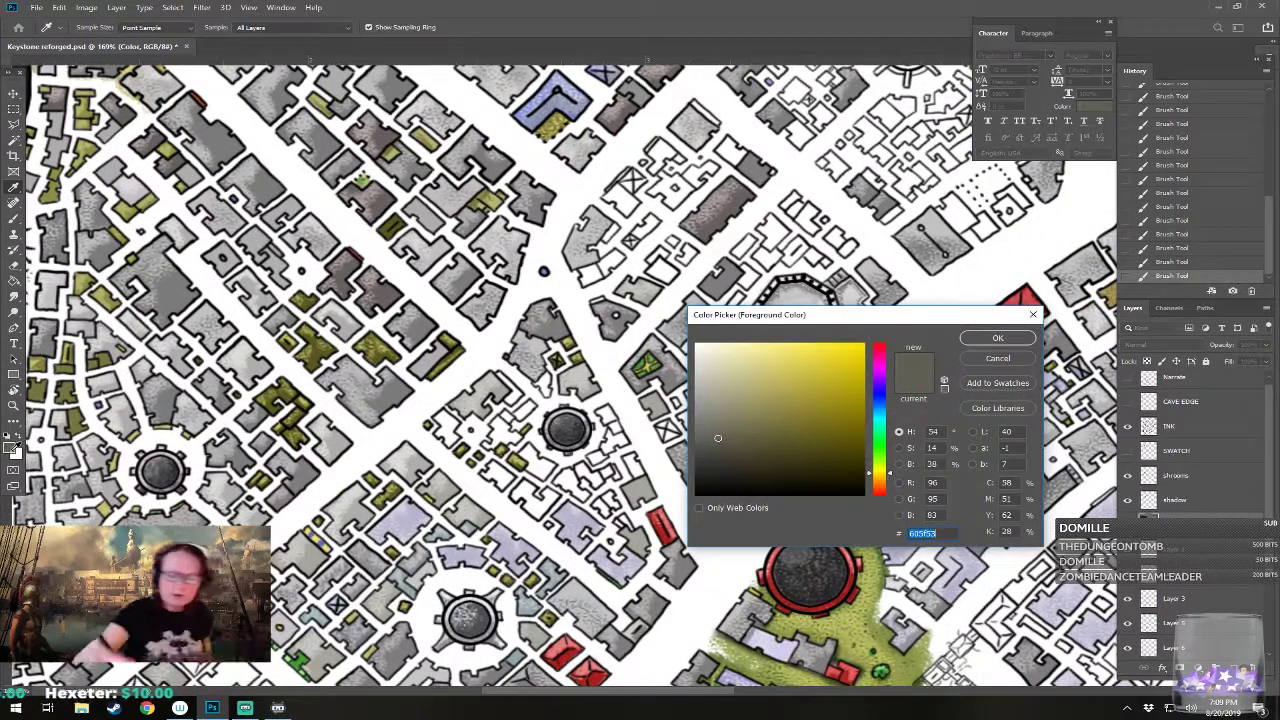
click(878, 391)
click(756, 376)
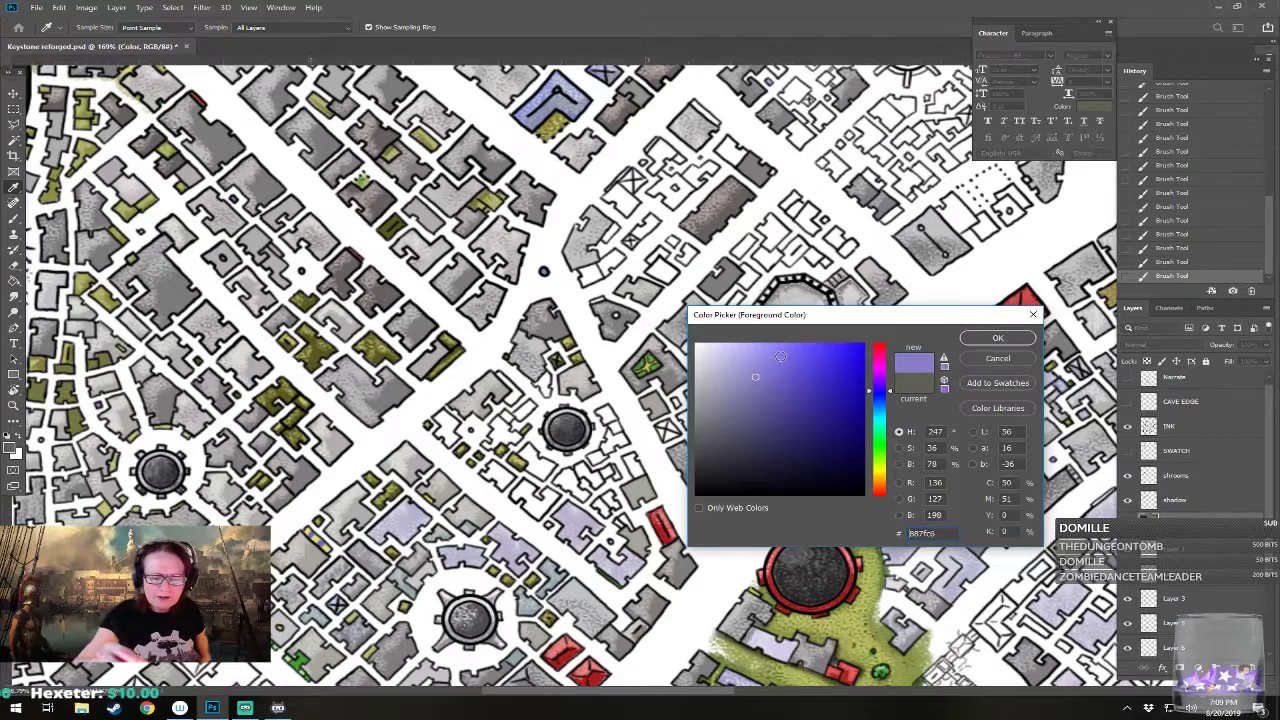
click(741, 364)
click(968, 338)
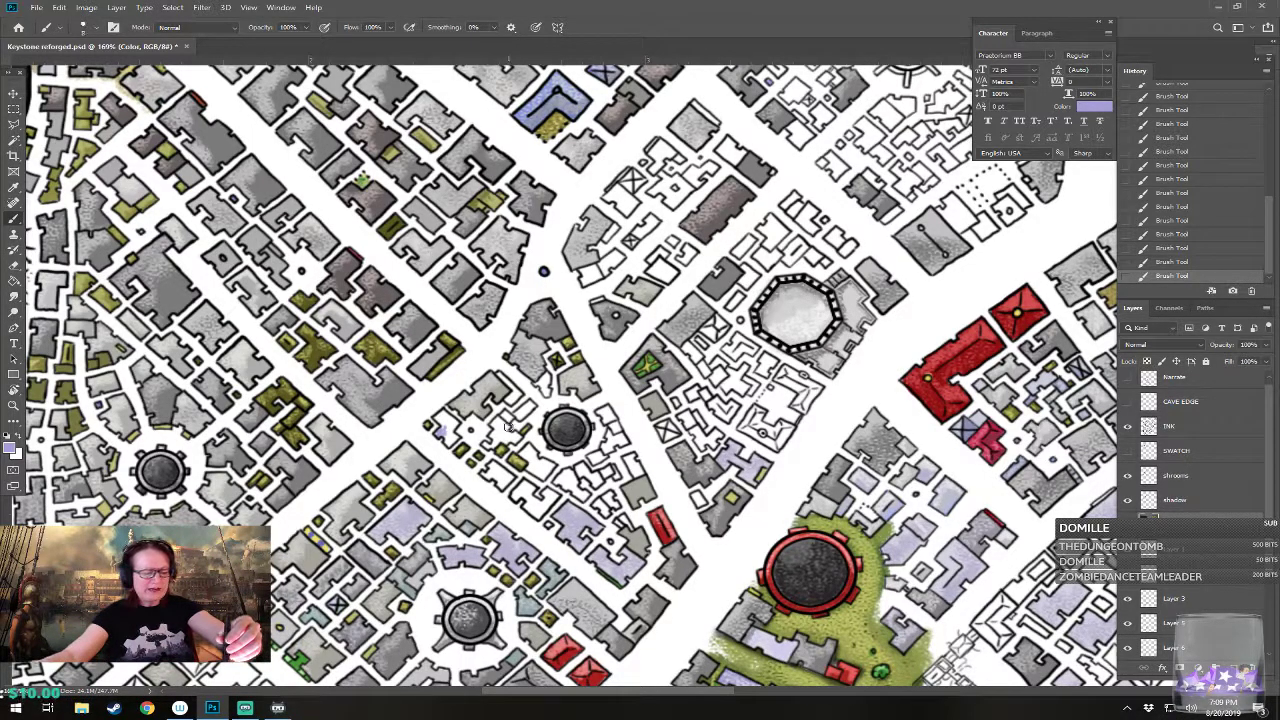
Step: Paint the uncoloured buildings east and south of the small round tower lavender on the Color layer
scroll(495, 554, up, 3)
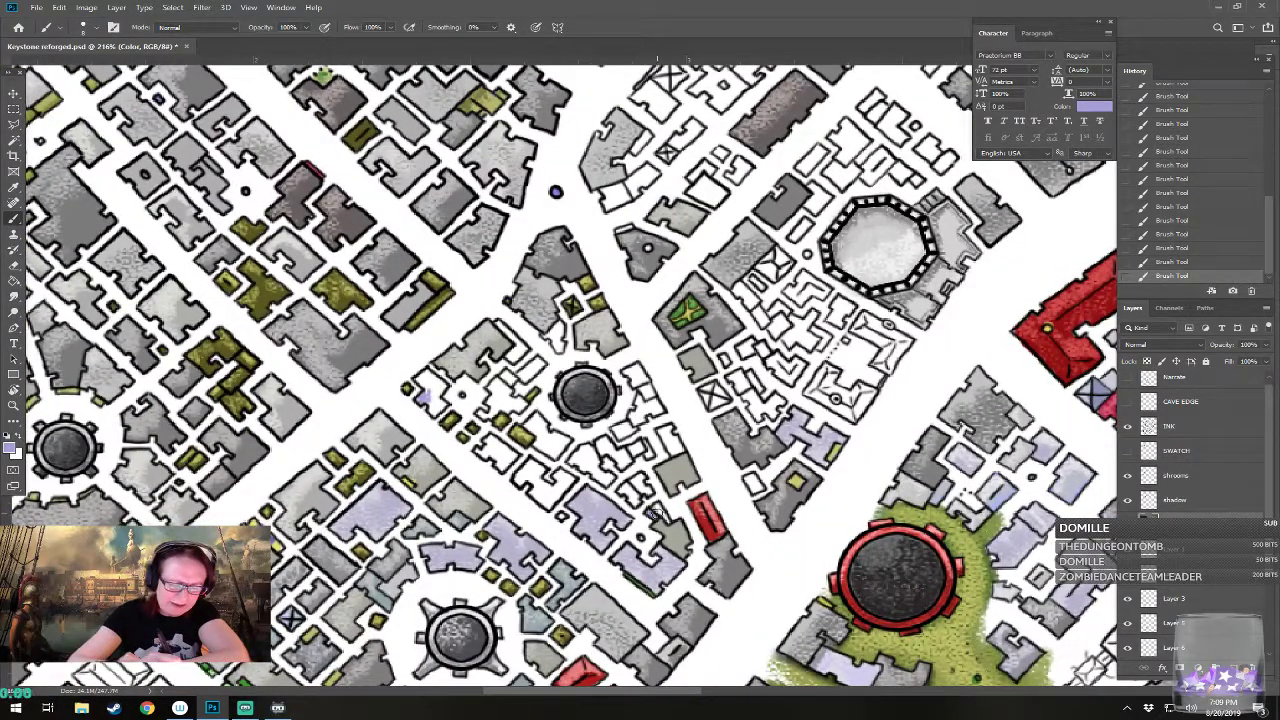
mouse_move(620, 490)
mouse_down()
mouse_move(636, 500)
mouse_move(640, 478)
mouse_move(648, 494)
mouse_move(635, 450)
mouse_move(649, 454)
mouse_move(665, 432)
mouse_move(682, 448)
mouse_up()
mouse_move(628, 372)
mouse_down()
mouse_move(634, 382)
mouse_move(640, 368)
mouse_move(650, 394)
mouse_move(632, 417)
mouse_move(660, 410)
mouse_move(602, 446)
mouse_move(627, 460)
mouse_move(588, 450)
mouse_move(573, 461)
mouse_move(595, 461)
mouse_move(584, 451)
mouse_move(595, 475)
mouse_move(613, 476)
mouse_up()
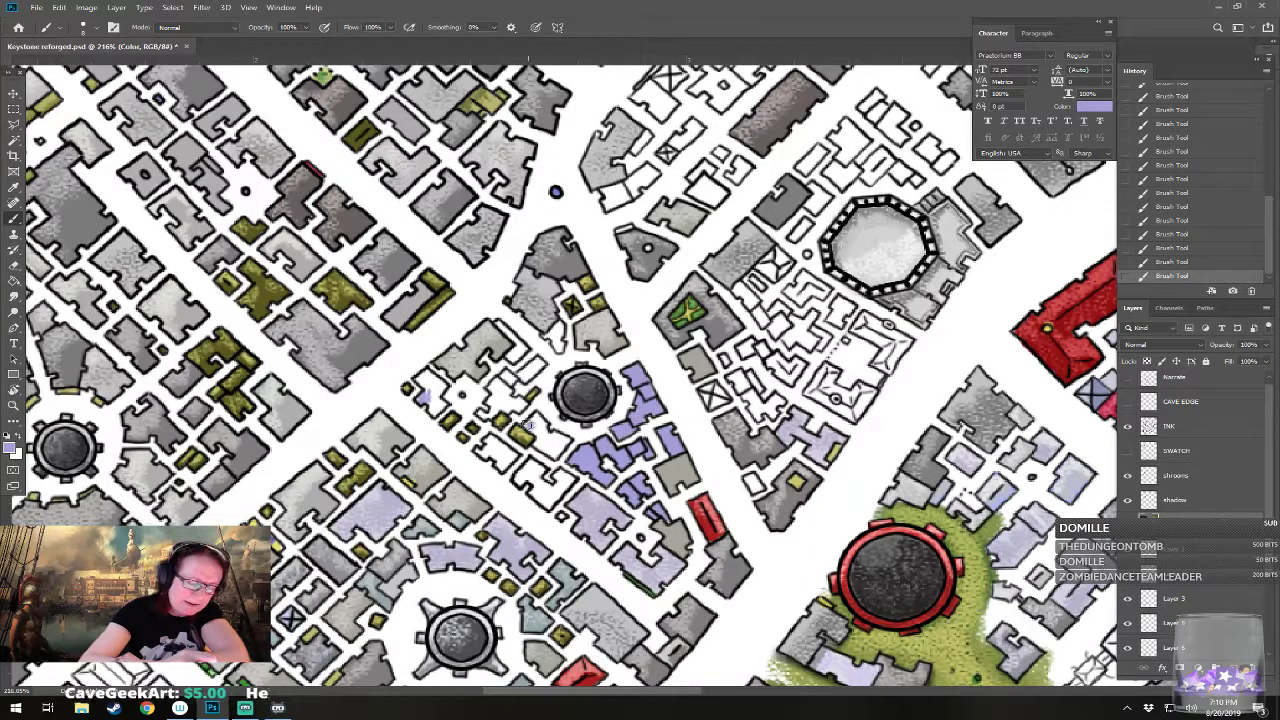
mouse_move(528, 420)
mouse_down()
mouse_move(542, 448)
mouse_move(540, 432)
mouse_move(558, 440)
mouse_move(545, 450)
mouse_move(562, 447)
mouse_move(522, 480)
mouse_move(542, 468)
mouse_move(528, 466)
mouse_move(537, 492)
mouse_up()
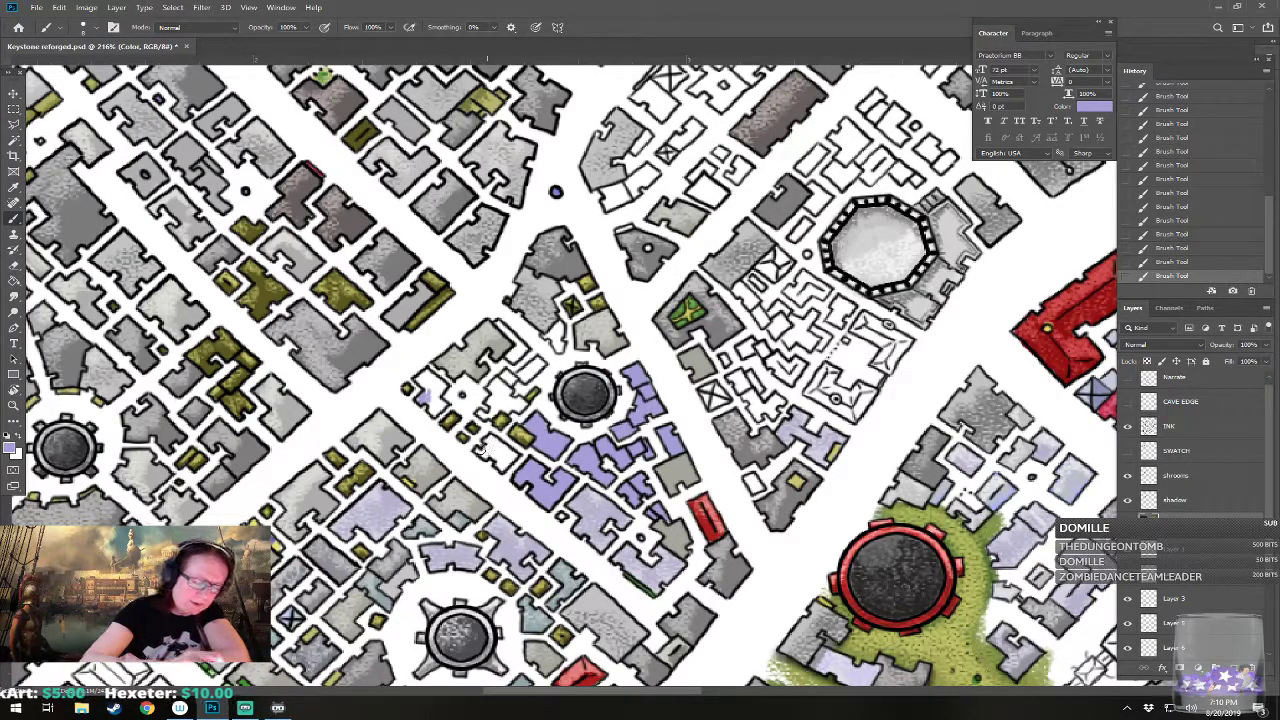
Step: Paint the remaining white buildings west and northwest of the small round tower lavender
mouse_move(487, 446)
mouse_down()
mouse_move(503, 464)
mouse_move(506, 452)
mouse_move(502, 466)
mouse_move(639, 503)
mouse_up()
mouse_move(552, 446)
mouse_down()
mouse_move(557, 425)
mouse_move(560, 459)
mouse_move(571, 452)
mouse_up()
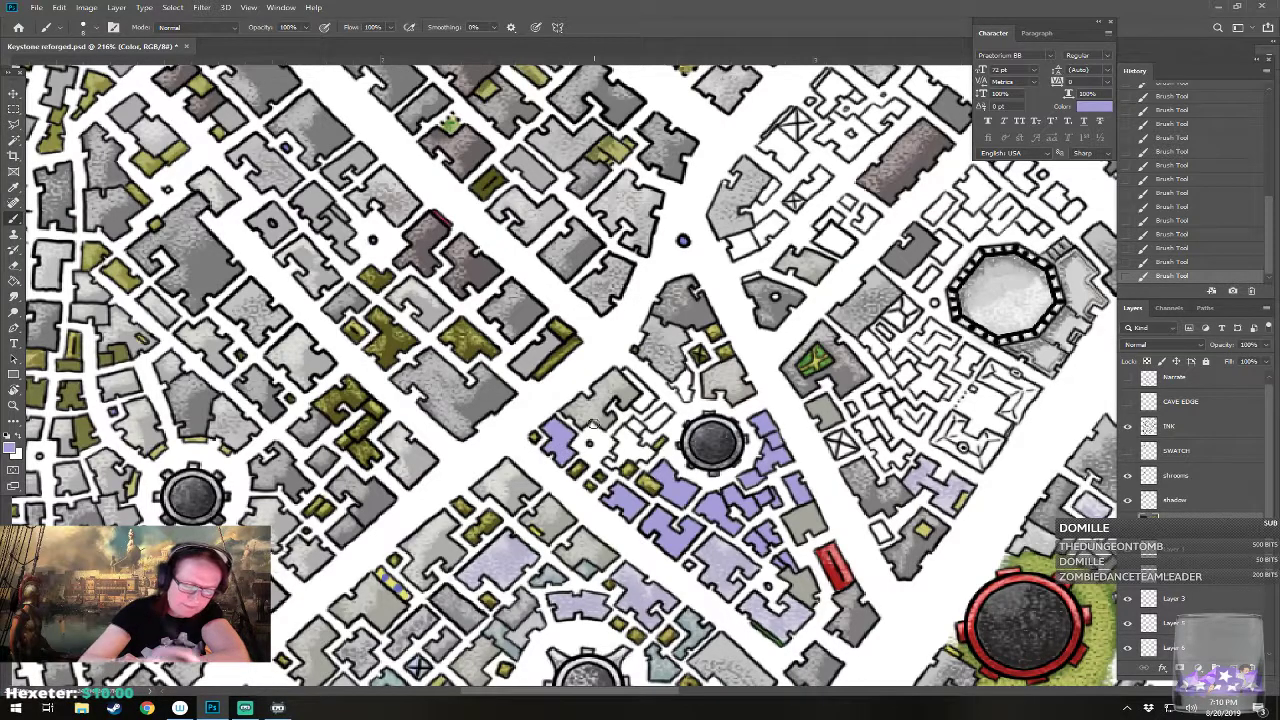
mouse_move(637, 427)
mouse_down()
mouse_move(664, 411)
mouse_move(638, 404)
mouse_move(621, 369)
mouse_move(652, 398)
mouse_up()
mouse_move(617, 440)
mouse_down()
mouse_move(635, 440)
mouse_move(612, 464)
mouse_move(650, 456)
mouse_move(658, 412)
mouse_up()
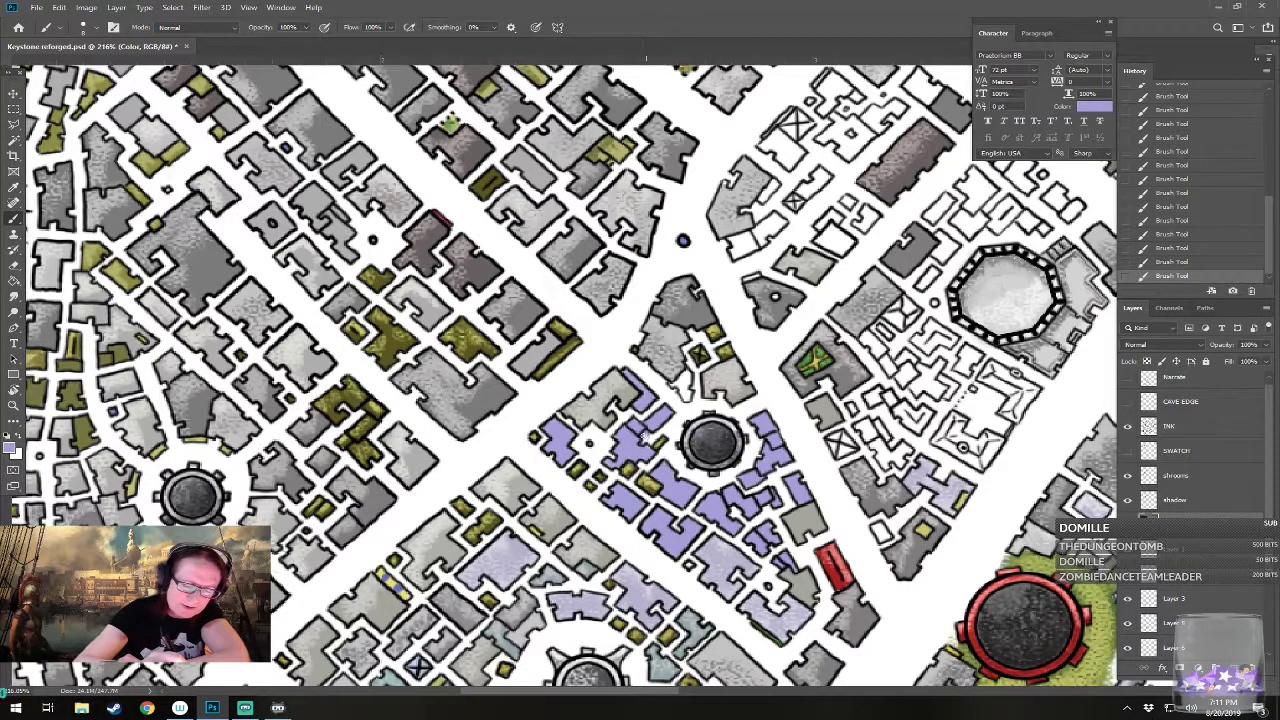
Step: Erase stray lavender near the round tower, and paint the small buildings north of it and across the southeast street lavender
key(e)
mouse_move(648, 438)
mouse_down()
mouse_move(661, 431)
mouse_move(616, 450)
mouse_up()
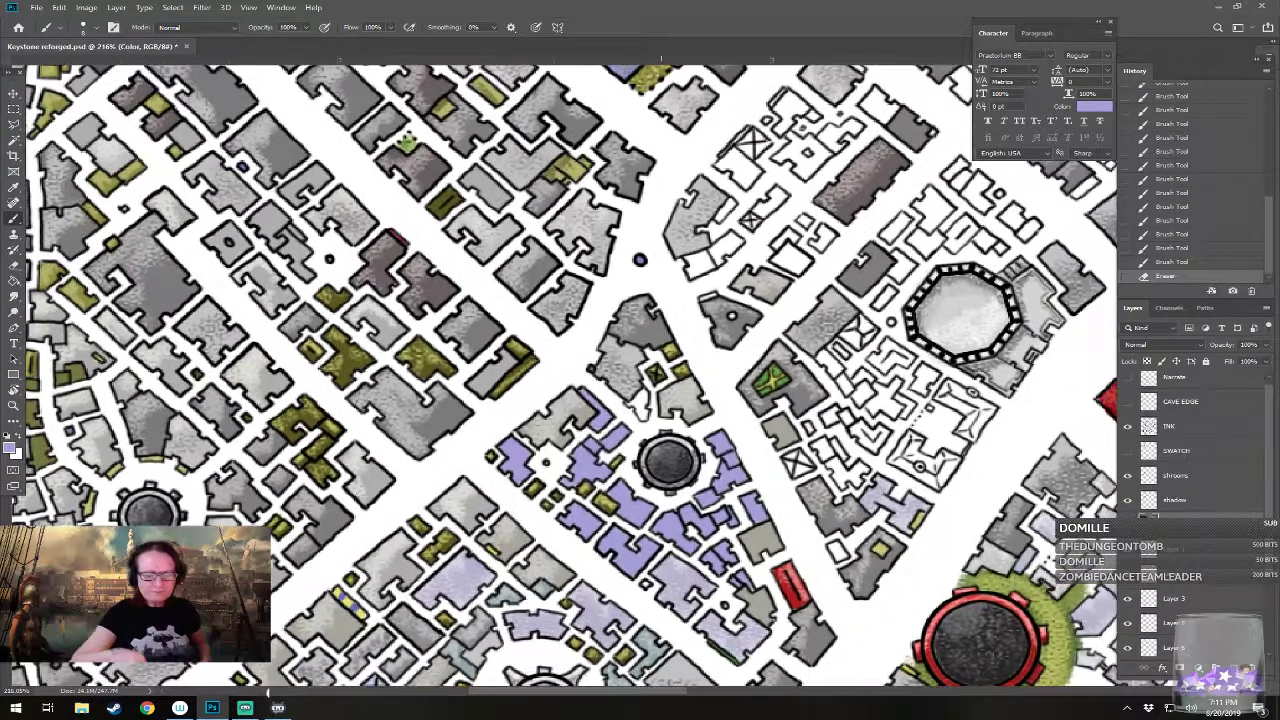
click(641, 398)
click(648, 414)
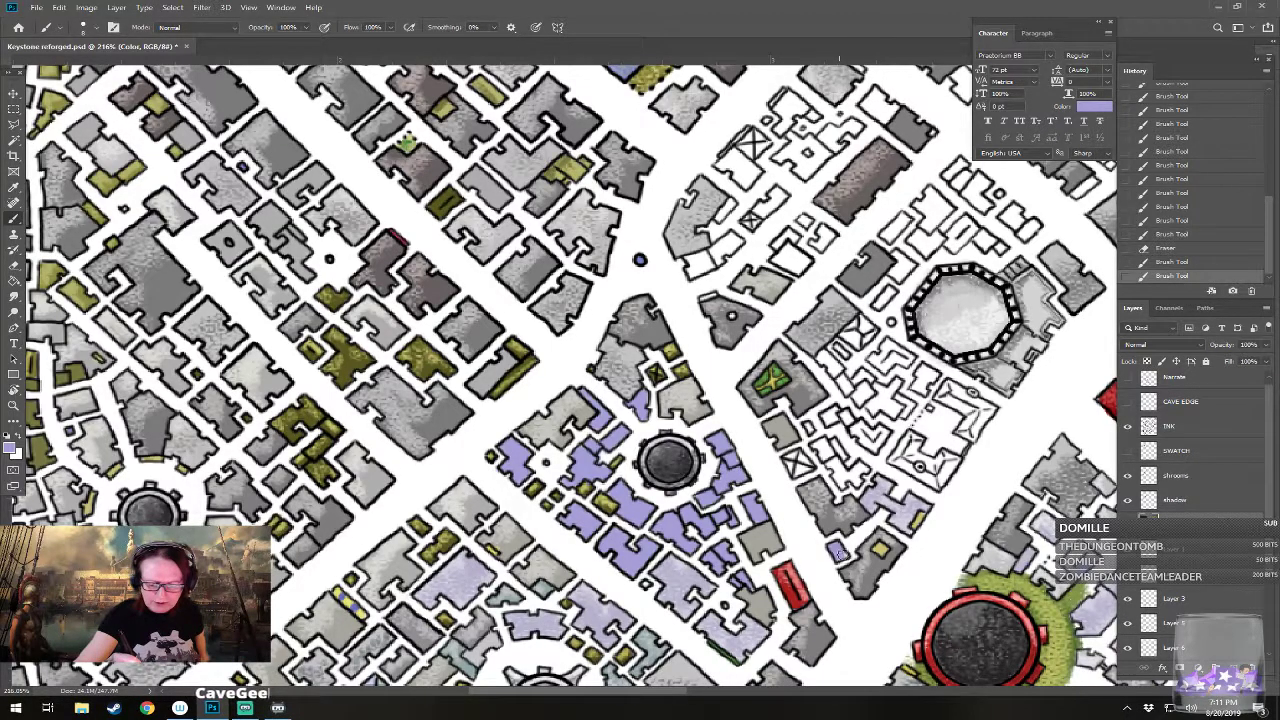
click(844, 547)
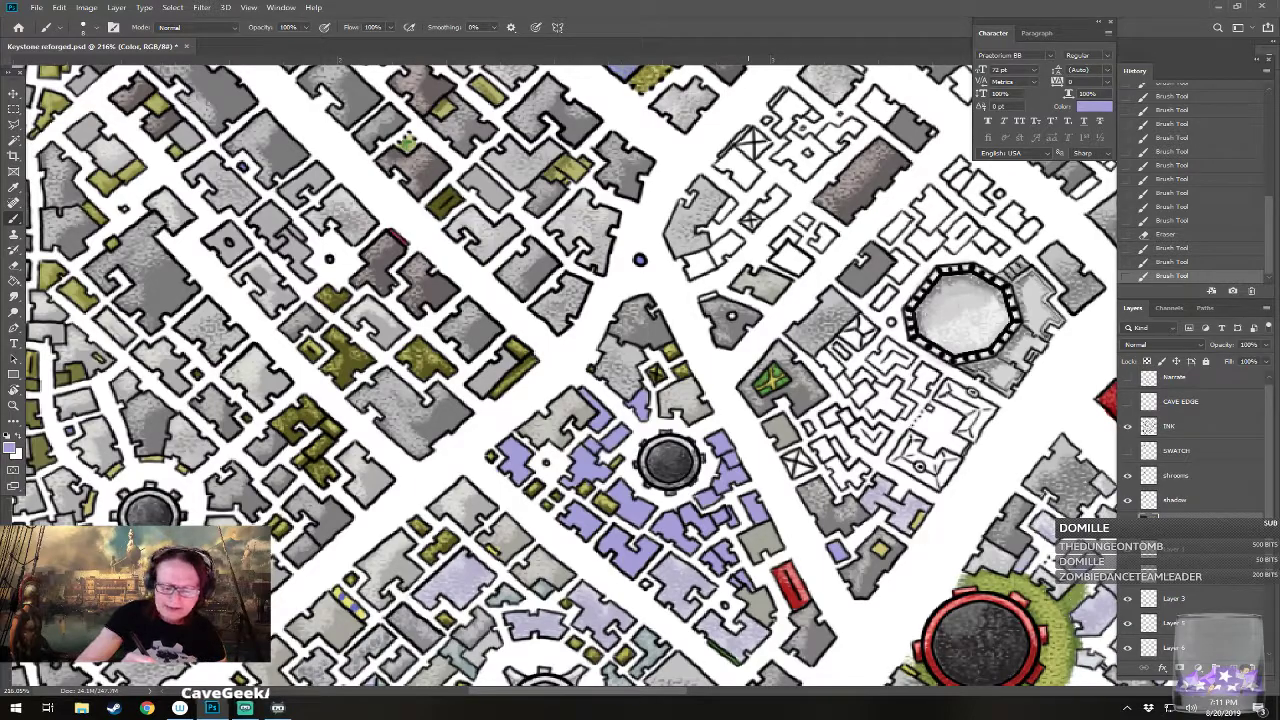
Step: Tint the grey building north of the red one lavender, and choose a light grey painting colour
click(755, 548)
click(771, 546)
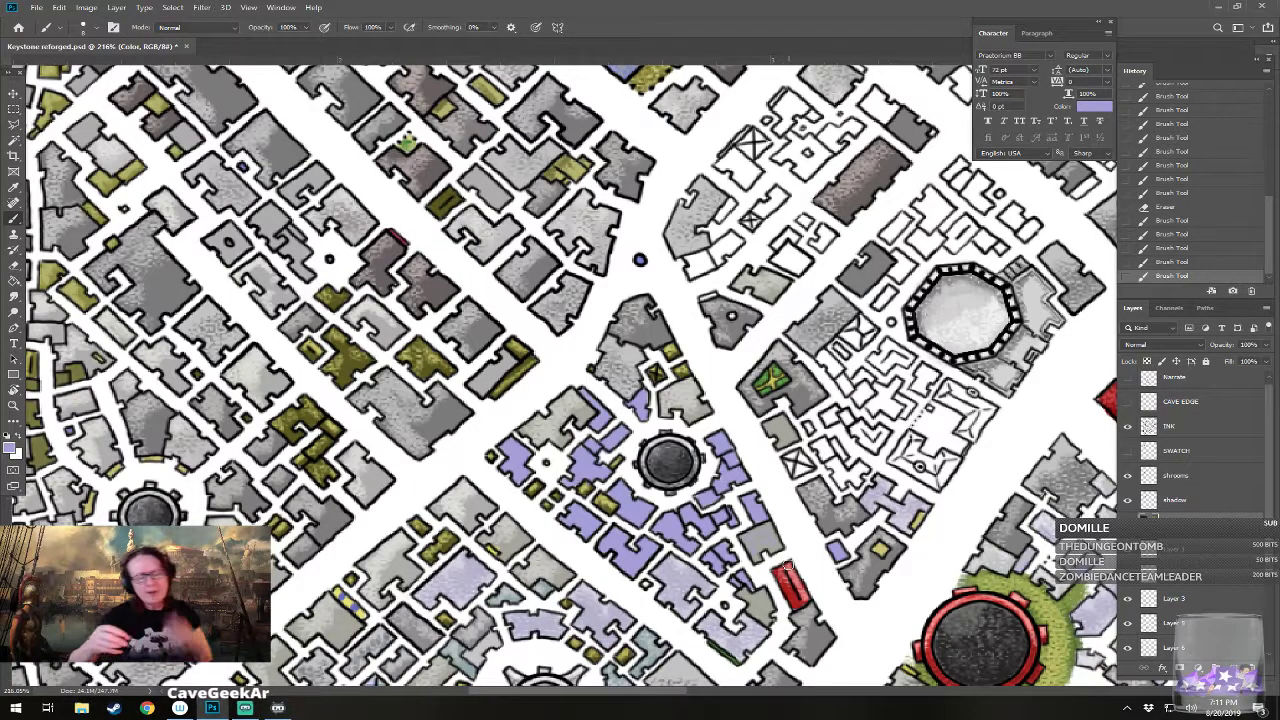
click(13, 446)
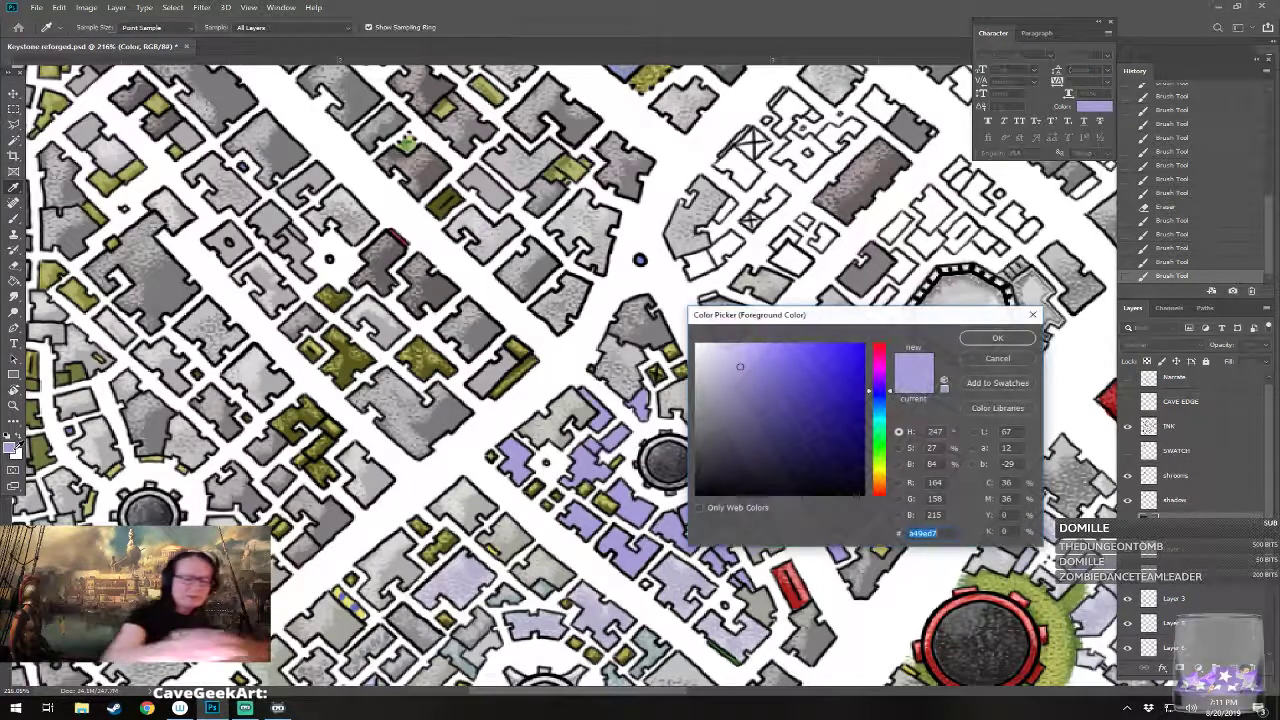
click(984, 340)
click(798, 489)
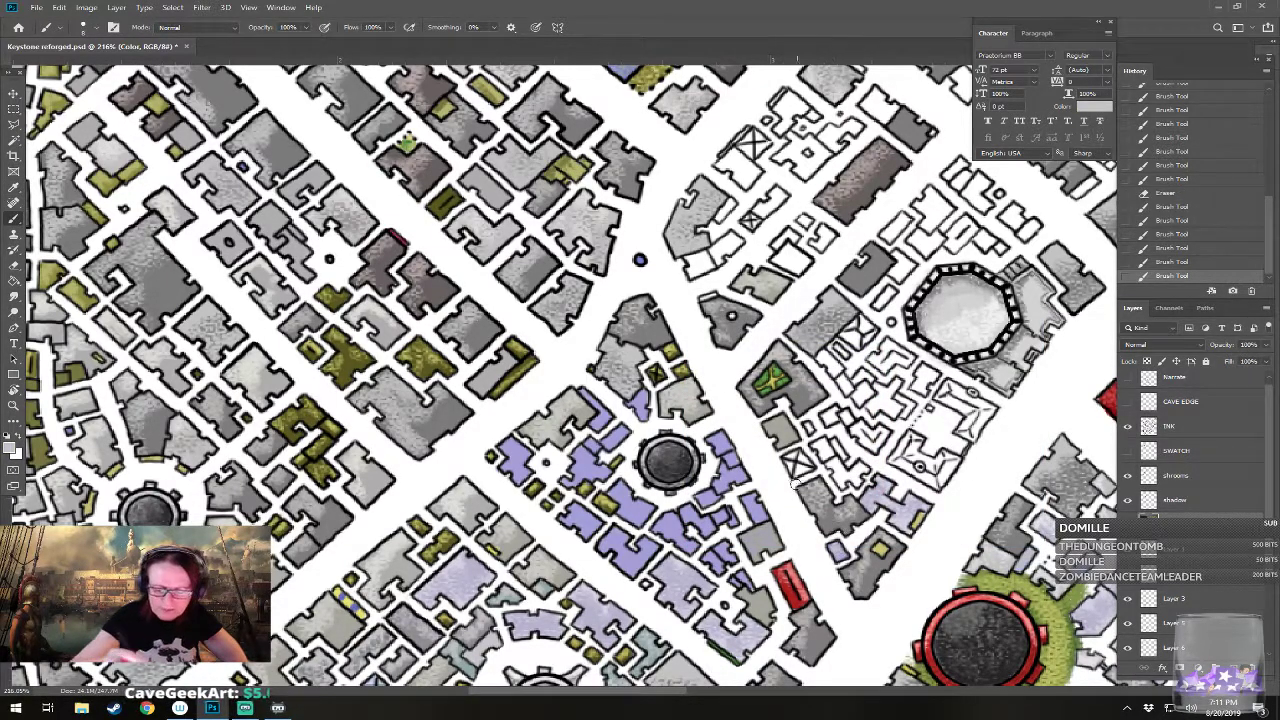
Step: Brush light grey highlights onto the lavender buildings southeast, south and west of the small round tower
click(764, 518)
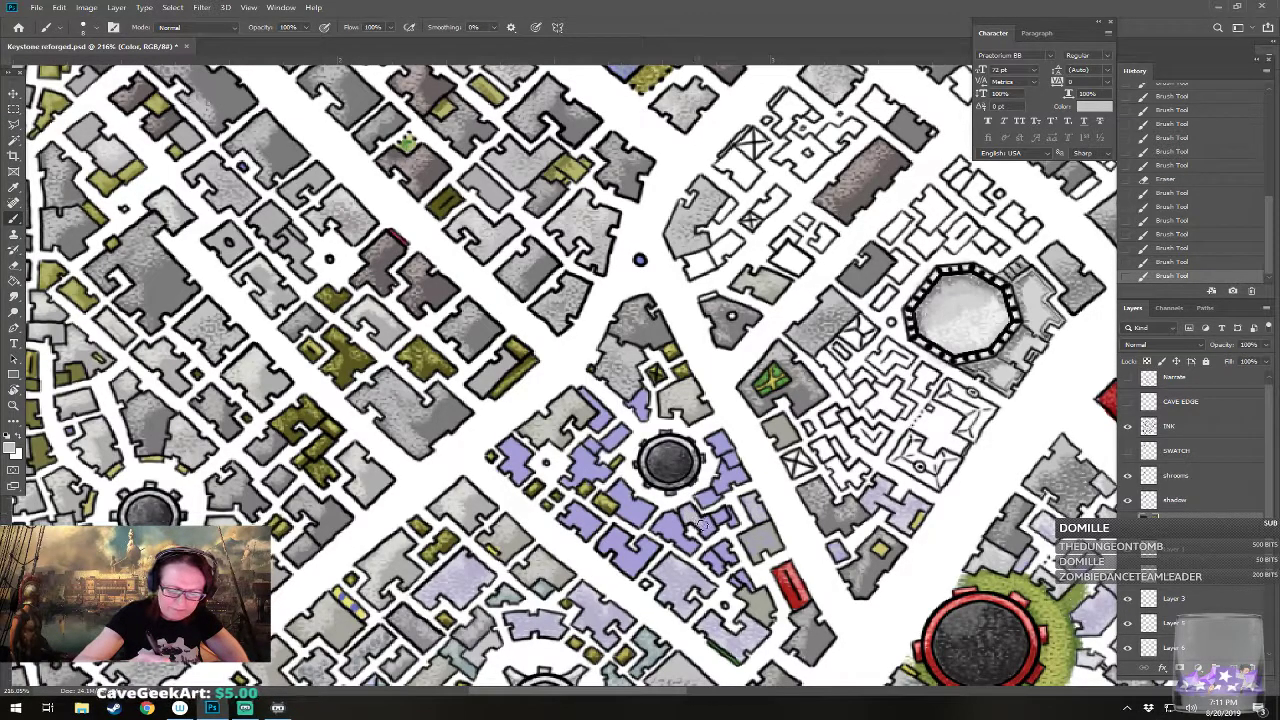
click(710, 527)
click(722, 569)
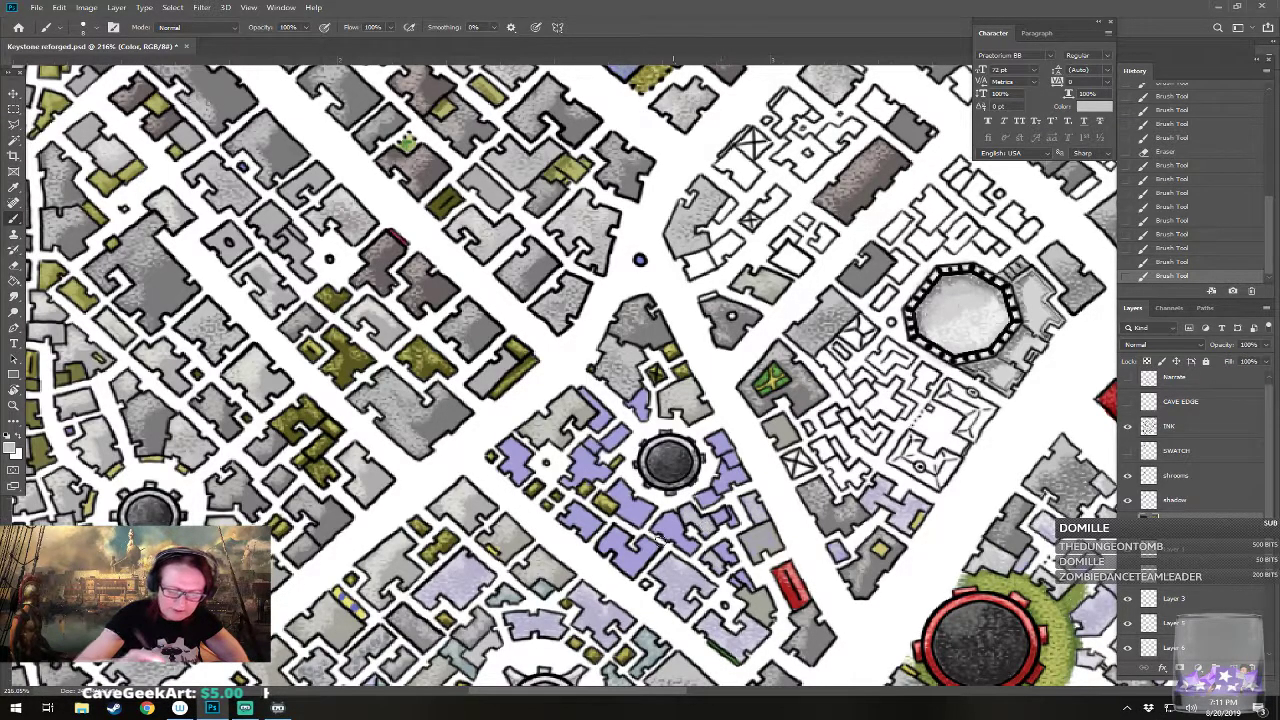
click(618, 556)
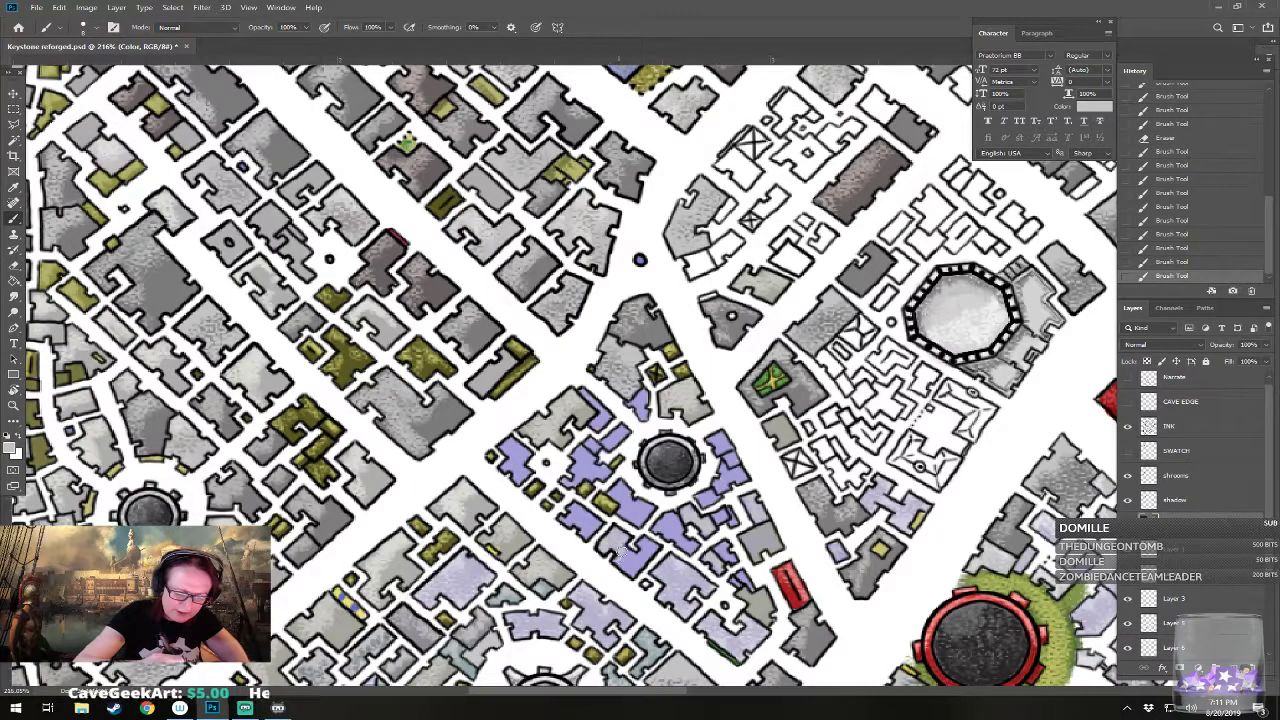
click(644, 552)
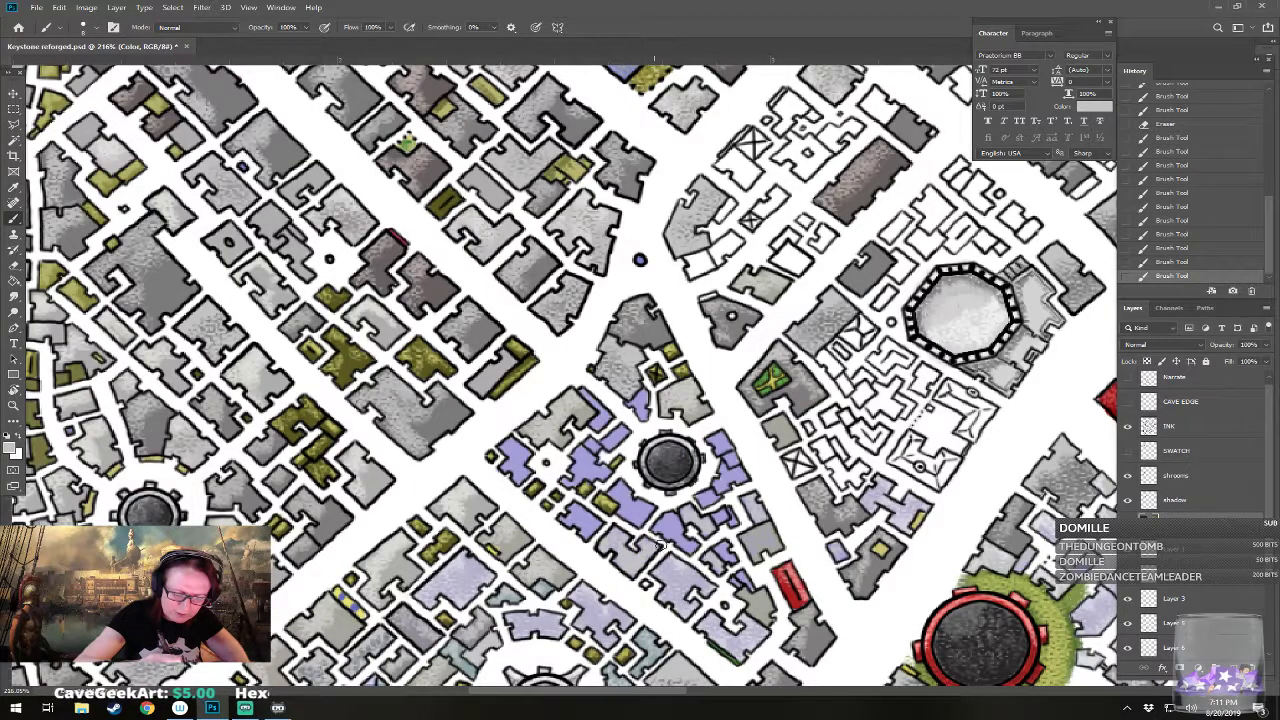
click(660, 547)
click(574, 479)
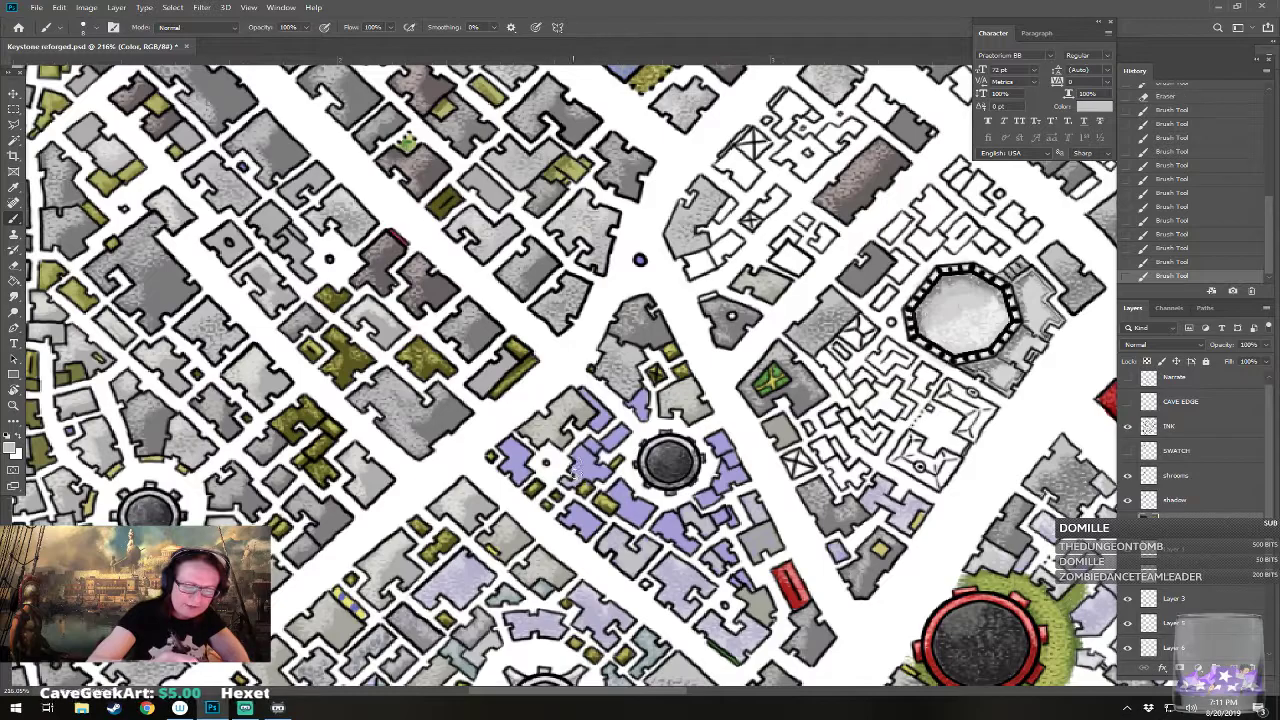
click(612, 458)
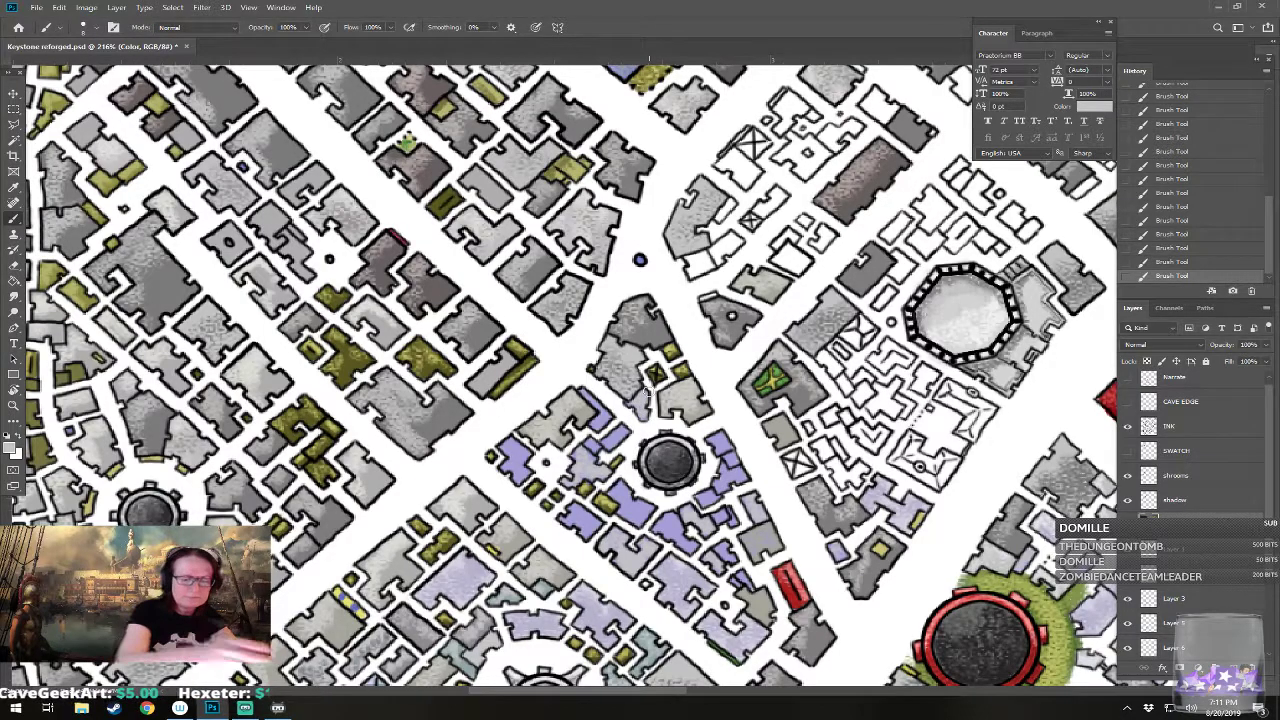
Step: Choose a paler, near-white colour and brush highlights over the lavender buildings around the small round tower
click(13, 448)
click(704, 361)
click(997, 338)
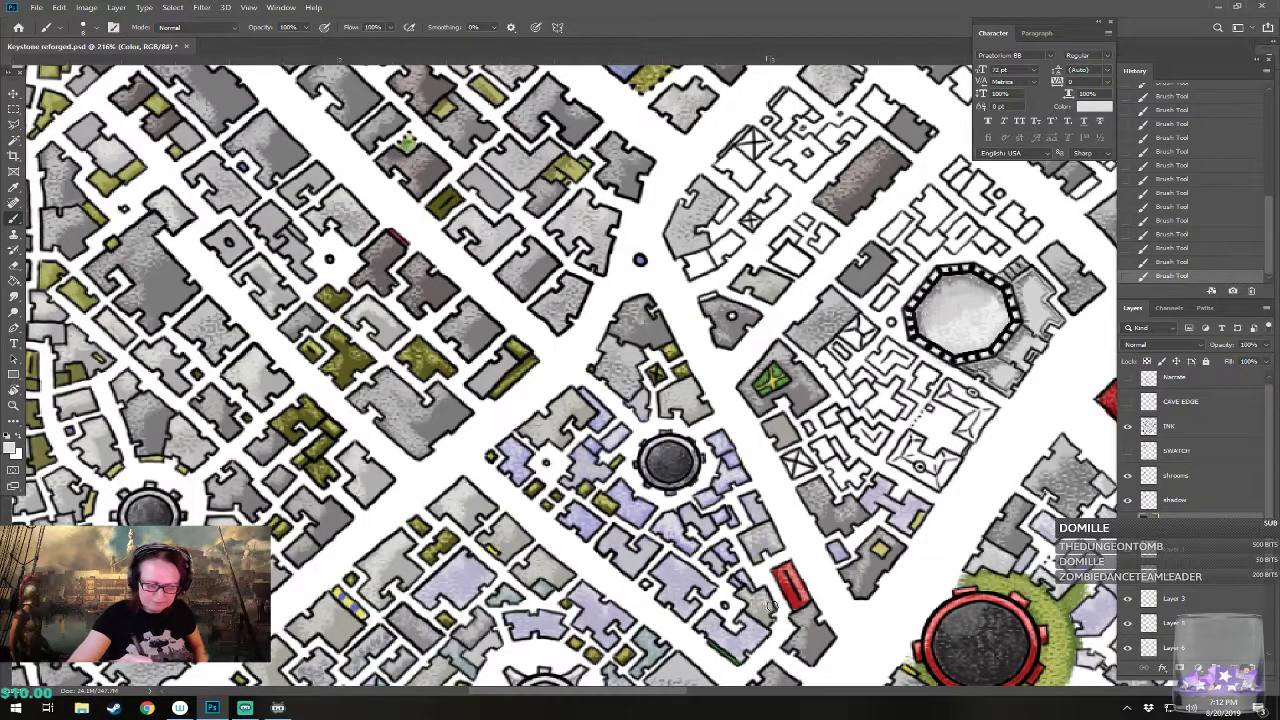
Step: Save the city map document
scroll(772, 606, down, 6)
scroll(269, 339, down, 3)
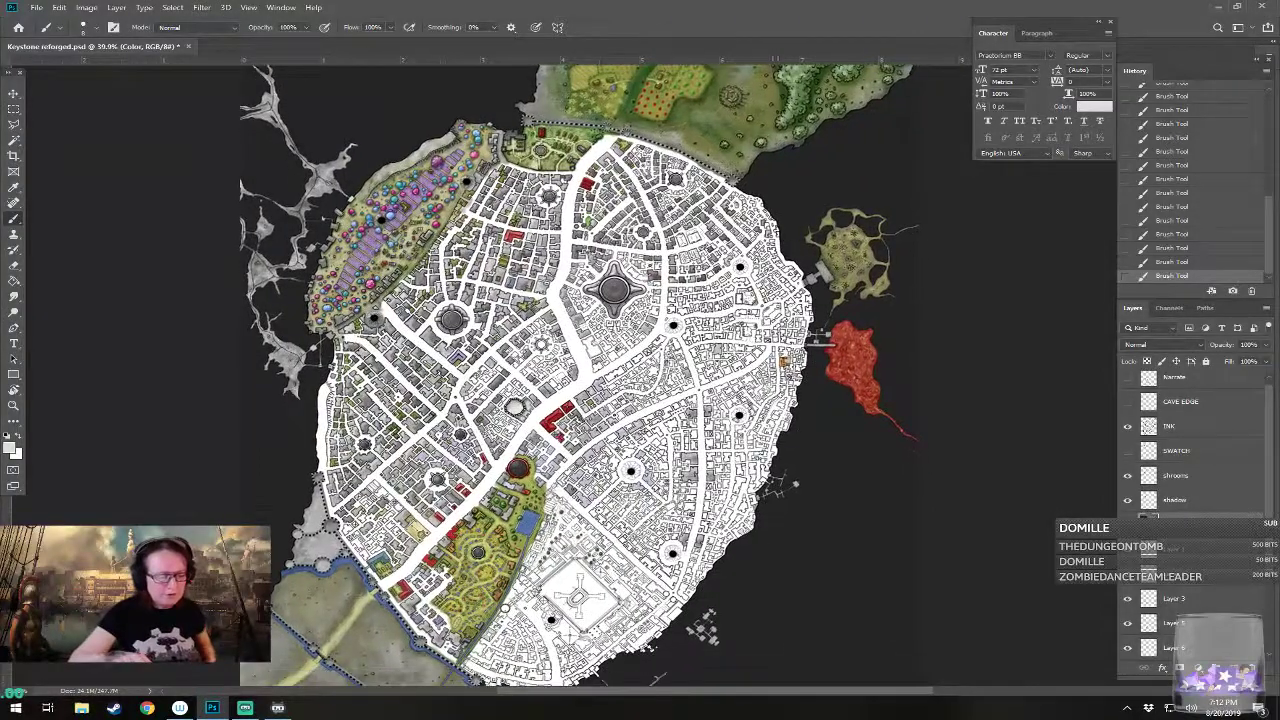
key(ctrl+s)
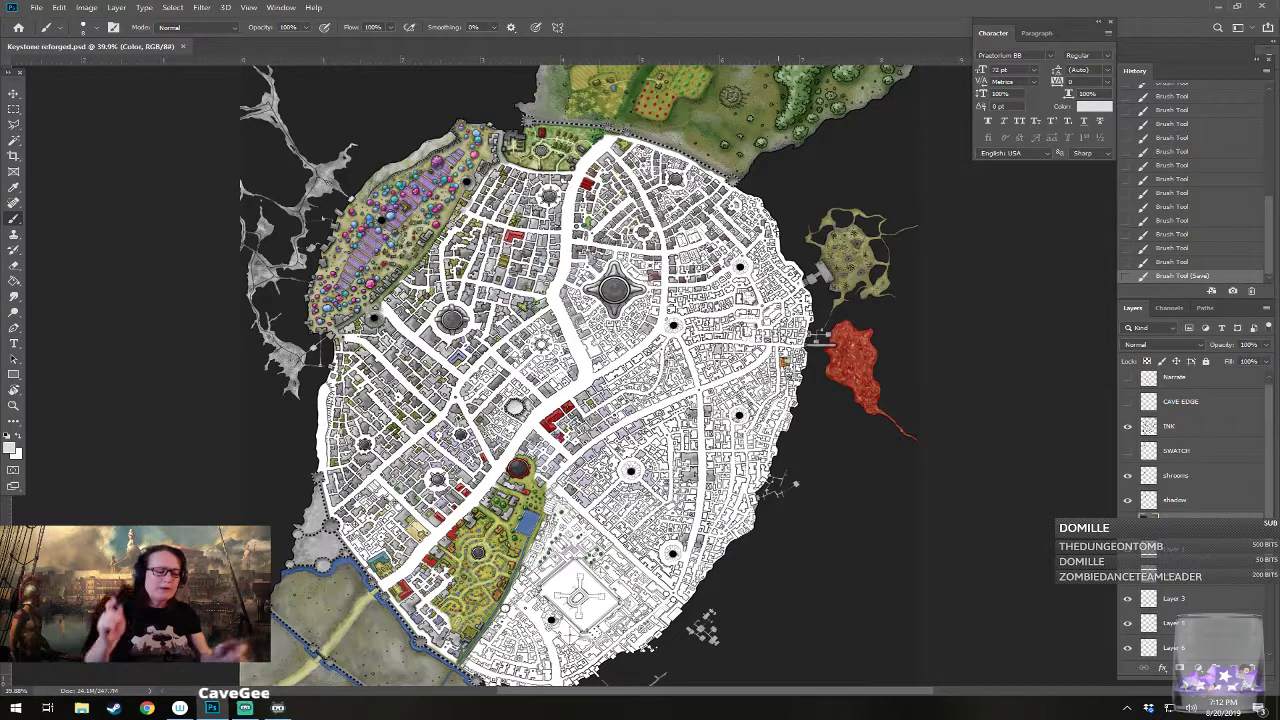
Step: Examine the whole city map to compare the coloured districts with those still white
scroll(200, 352, up, 2)
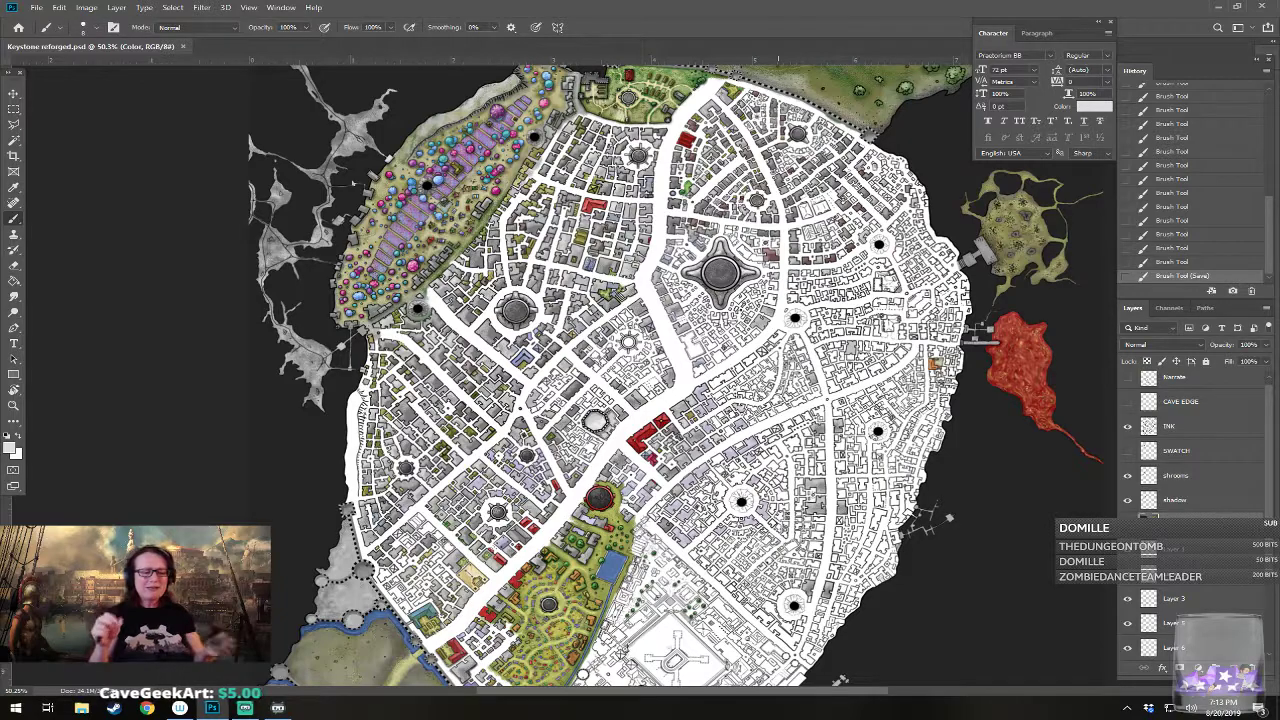
scroll(635, 465, down, 3)
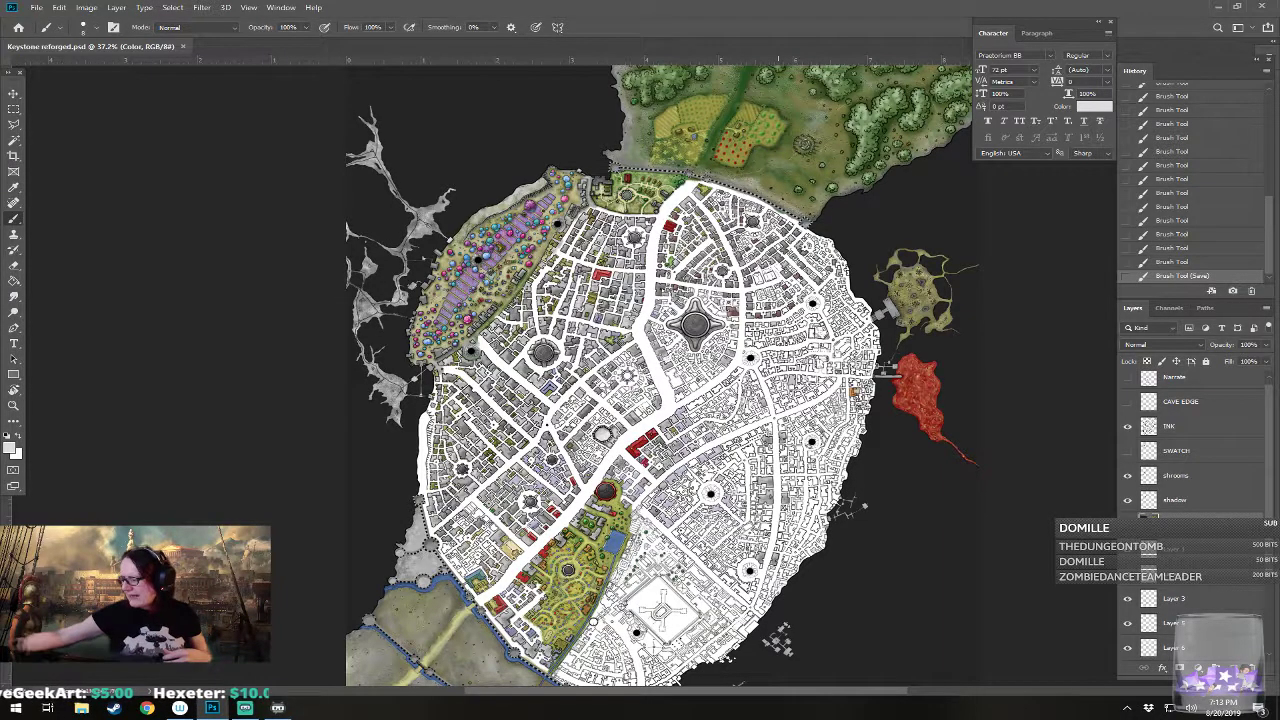
scroll(551, 511, up, 5)
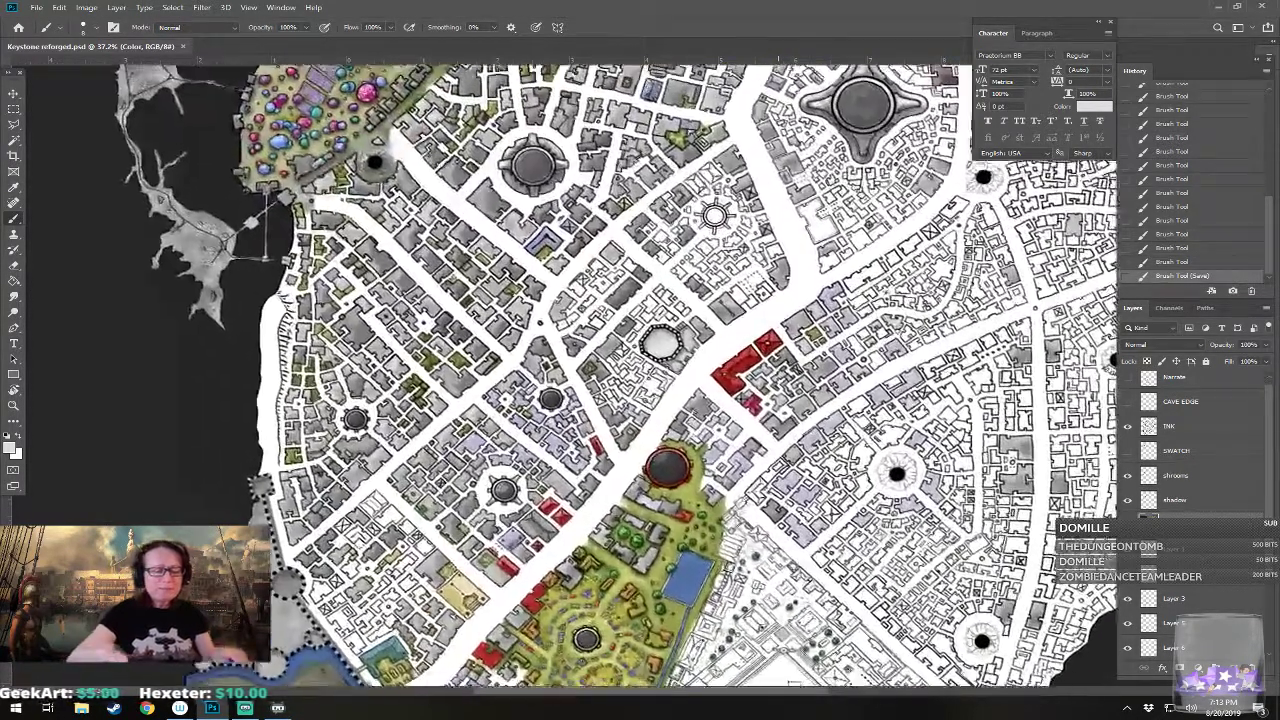
drag(778, 400, 729, 420)
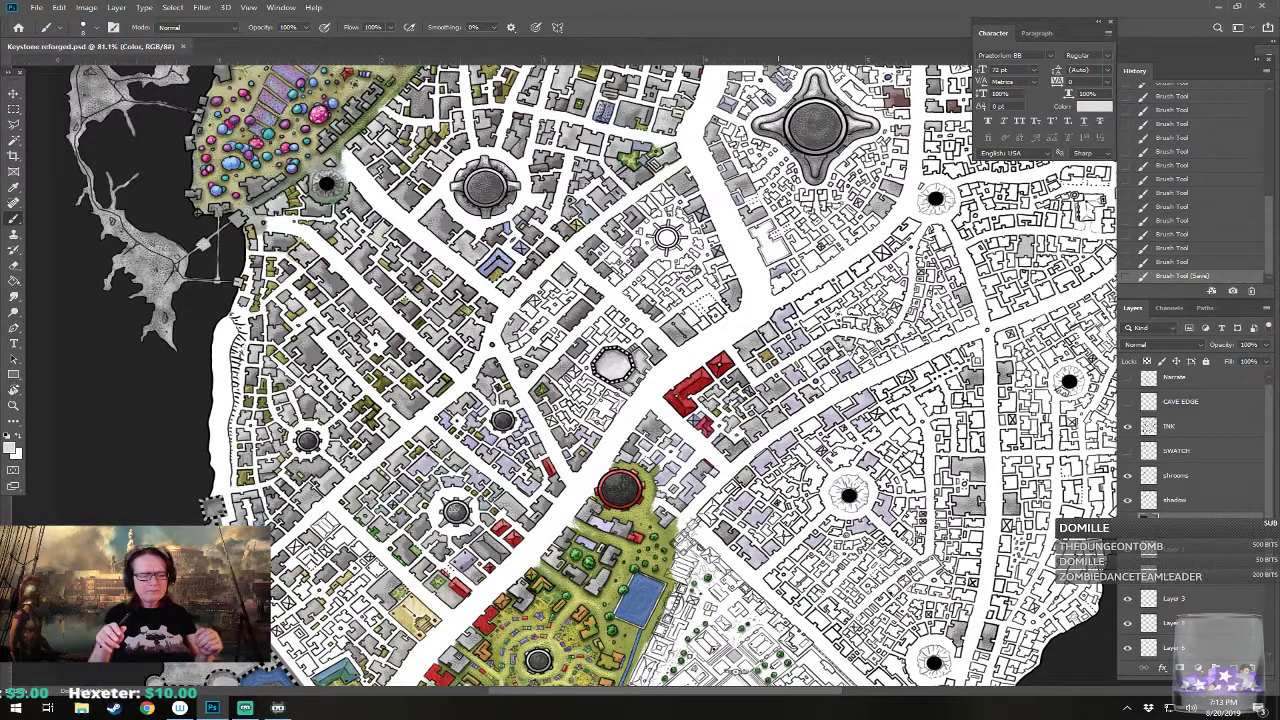
scroll(597, 270, down, 3)
drag(597, 270, 576, 218)
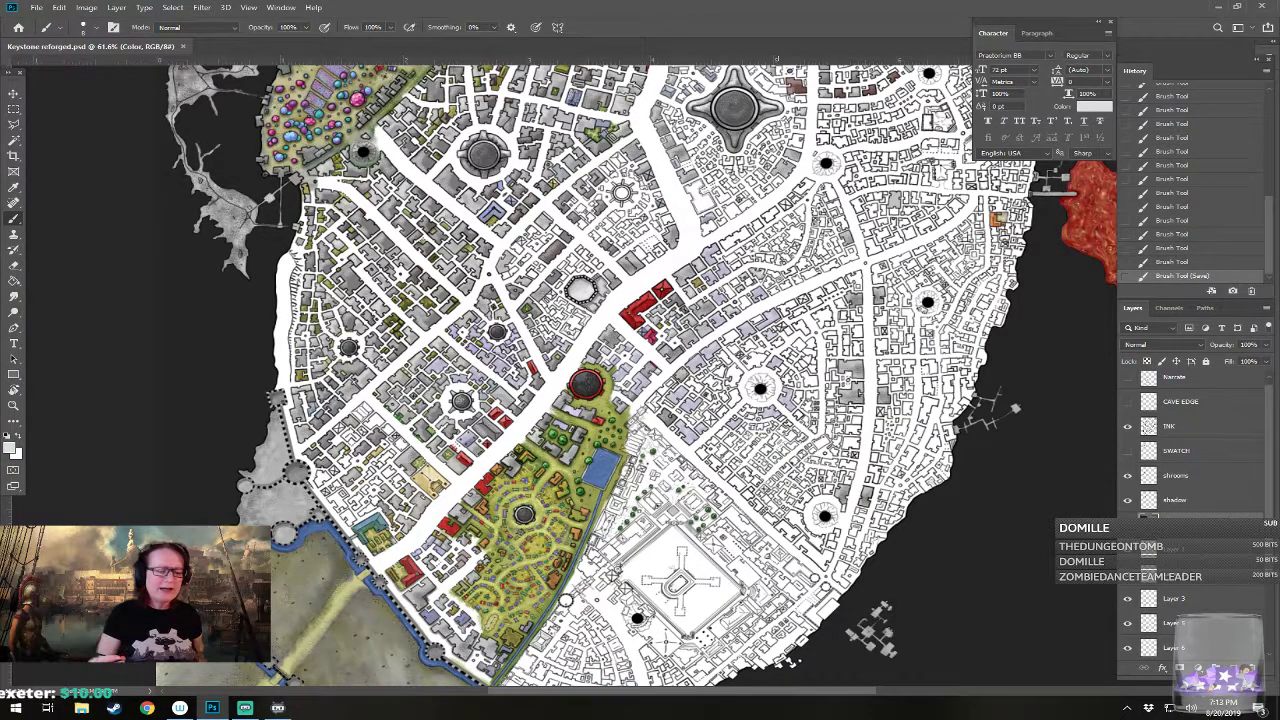
drag(576, 218, 556, 337)
click(1128, 378)
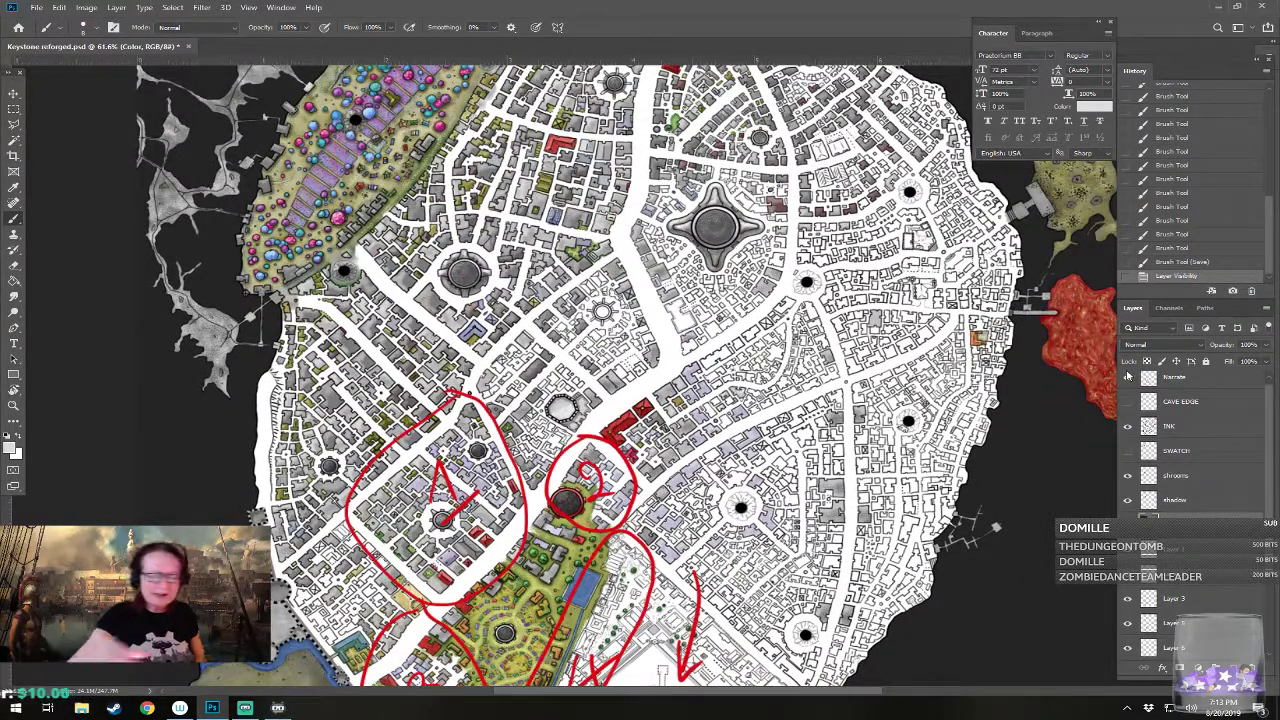
mouse_move(668, 382)
mouse_down()
mouse_move(674, 347)
mouse_move(625, 232)
mouse_move(645, 92)
mouse_up()
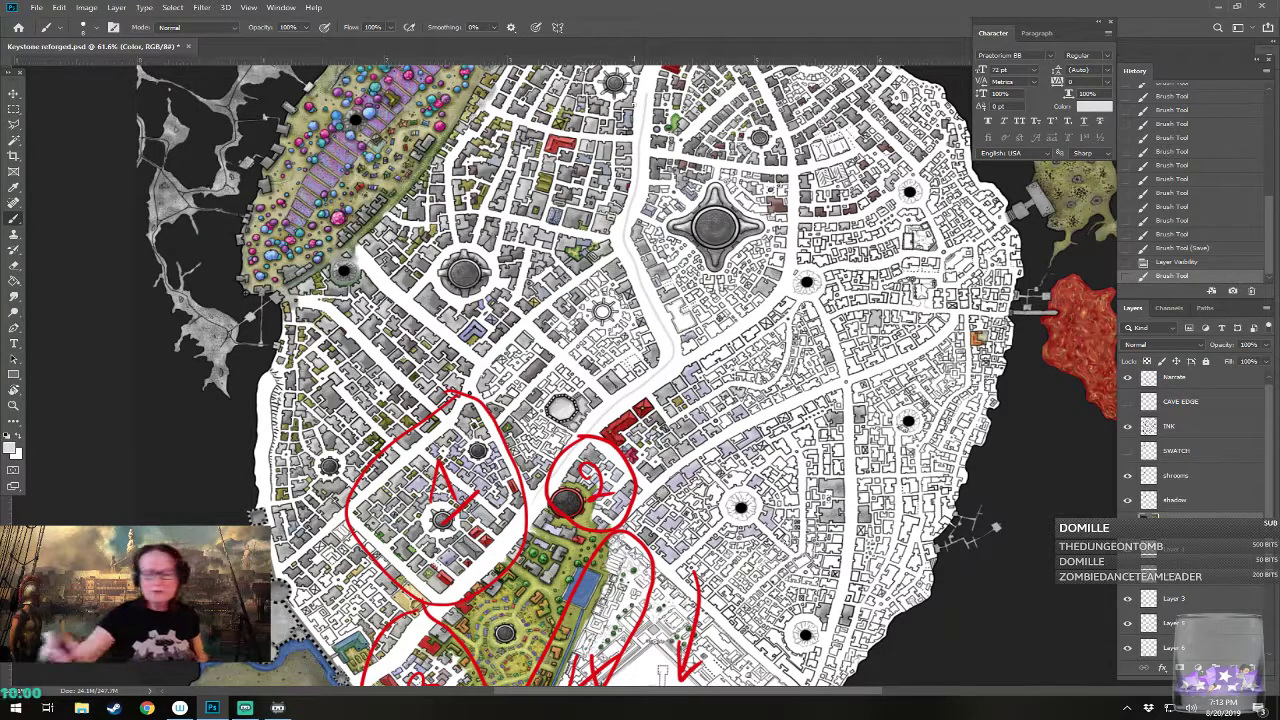
click(1150, 379)
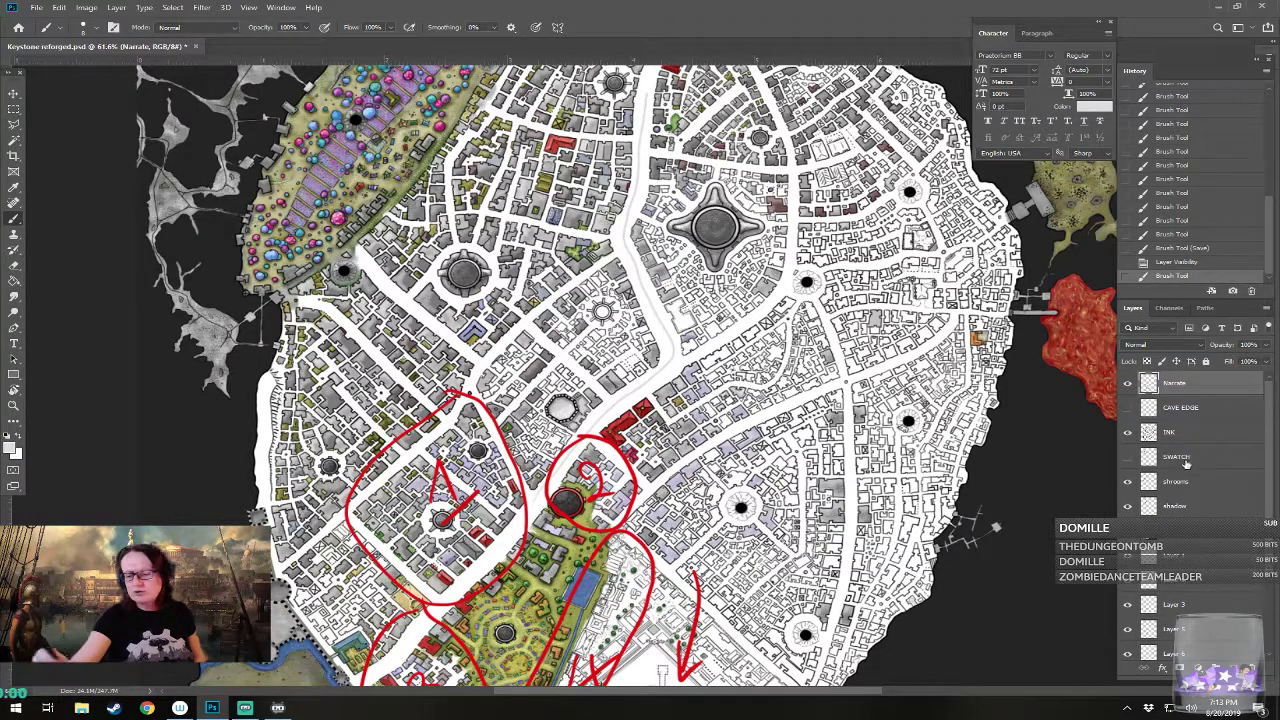
key(ctrl+z)
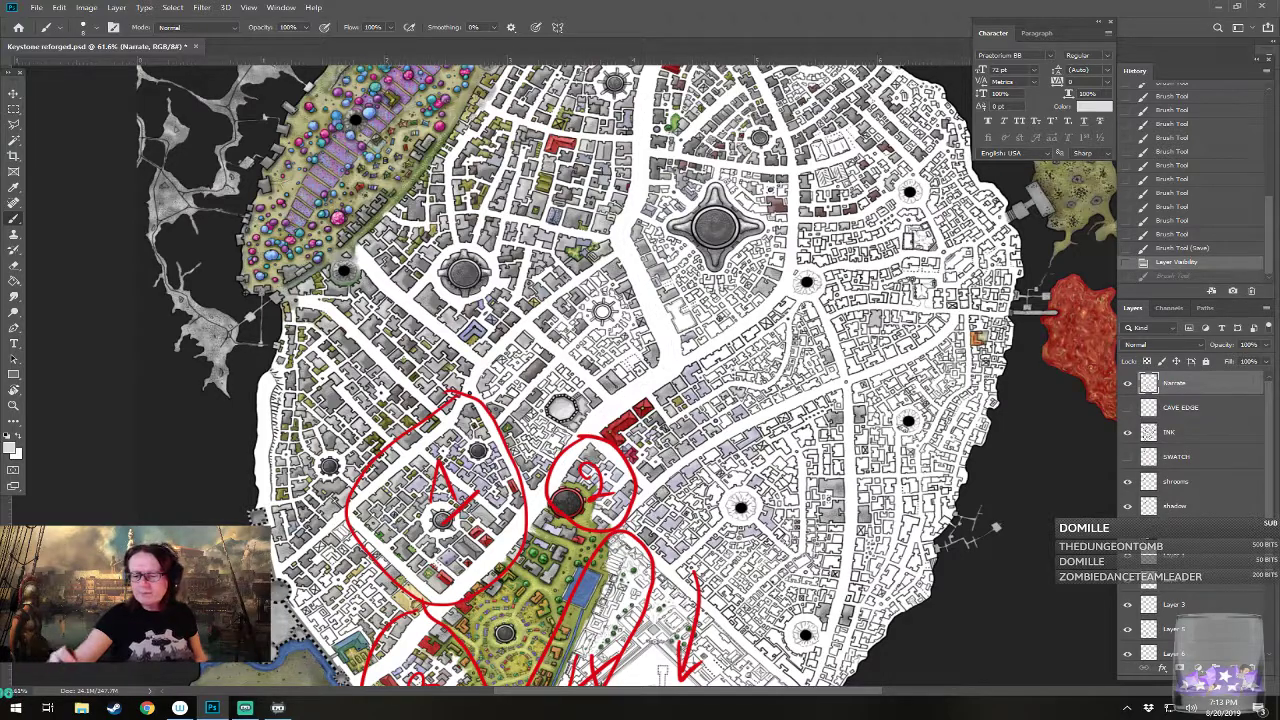
drag(628, 375, 716, 290)
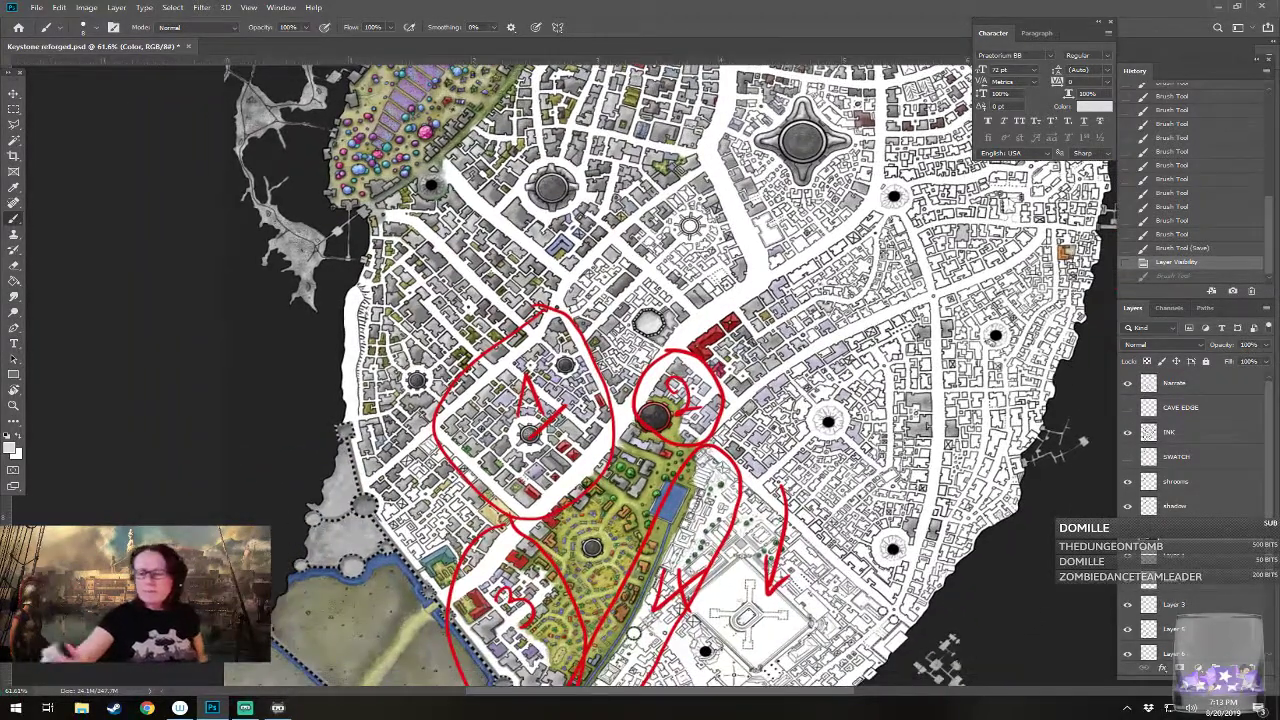
click(1128, 383)
drag(650, 400, 584, 354)
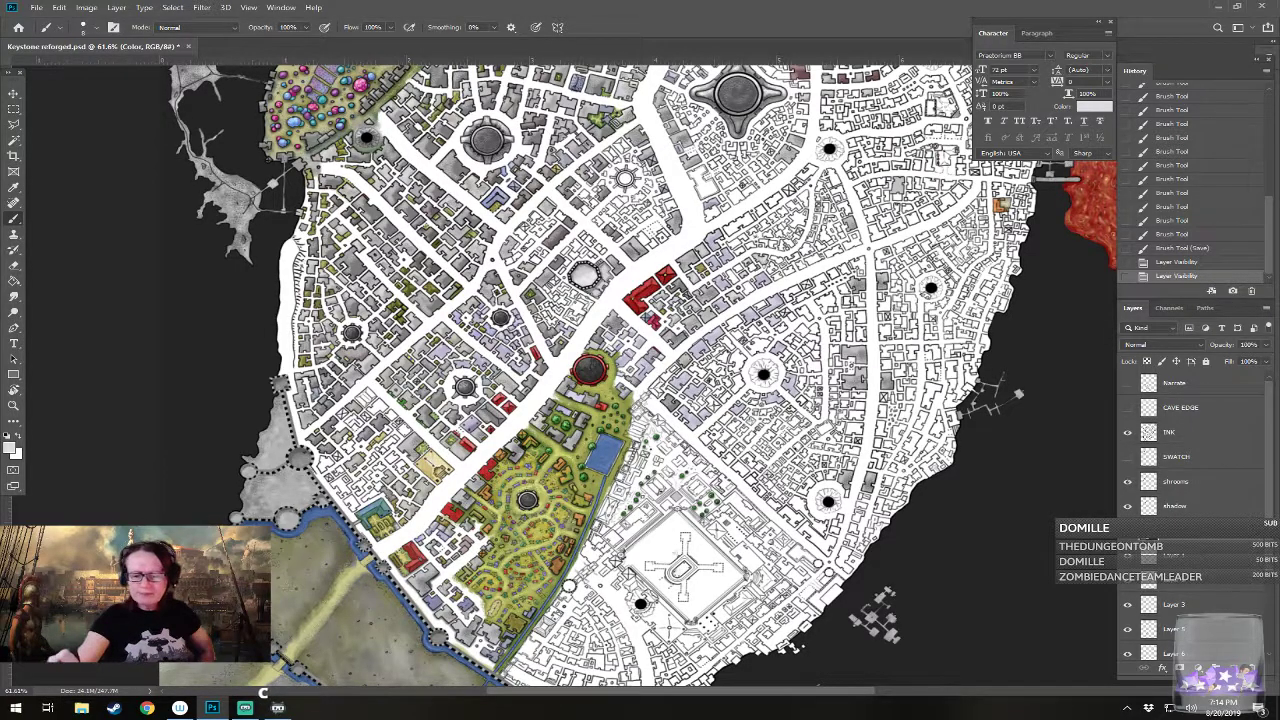
Step: Show the Narrate layer, erase the red circles and numbers around the first three districts, and hide the layer again
click(1128, 383)
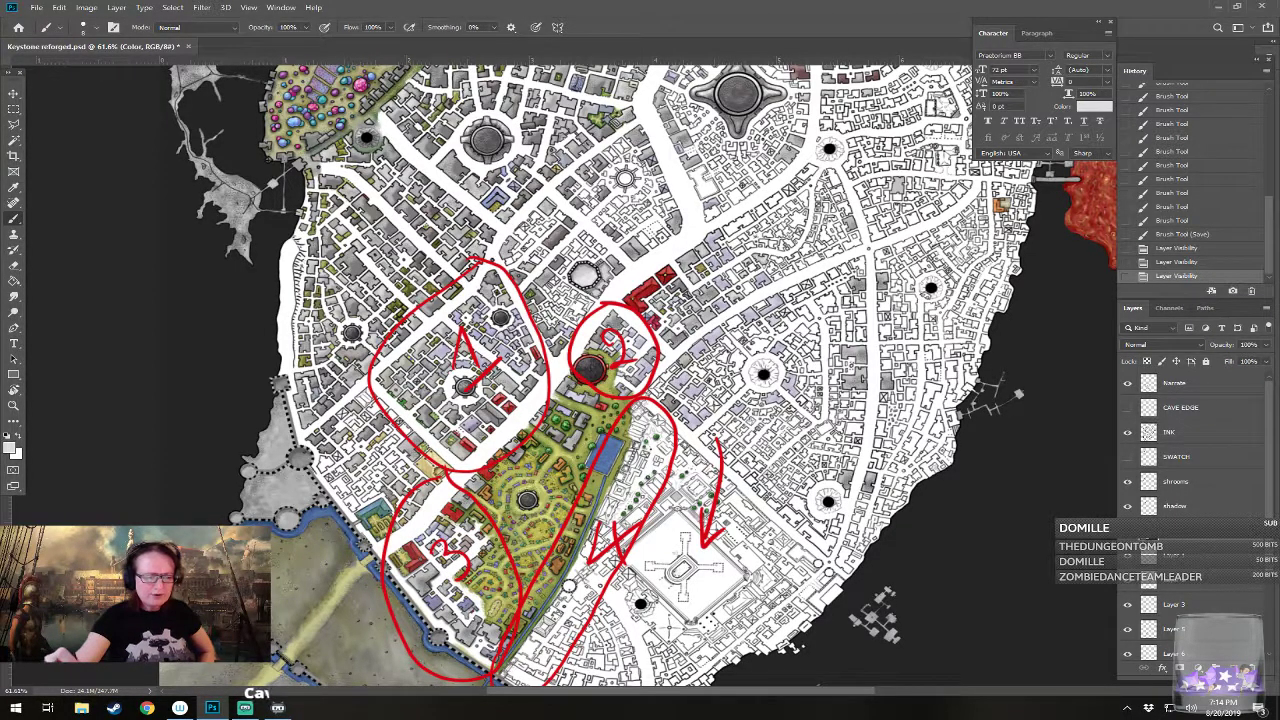
click(1186, 389)
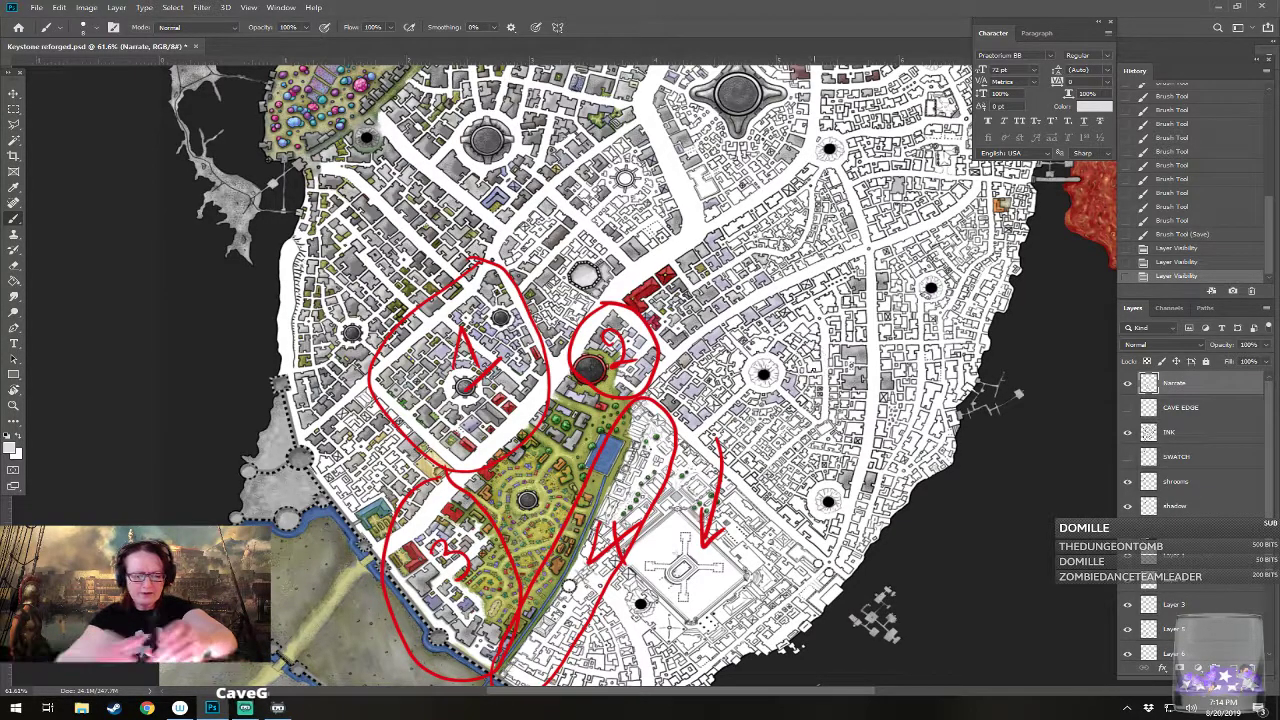
mouse_move(614, 300)
mouse_down()
mouse_move(576, 357)
mouse_move(594, 393)
mouse_move(646, 380)
mouse_move(640, 325)
mouse_up()
mouse_move(478, 372)
mouse_down()
mouse_move(476, 384)
mouse_move(466, 326)
mouse_move(488, 262)
mouse_move(526, 310)
mouse_move(540, 410)
mouse_move(490, 450)
mouse_move(425, 458)
mouse_move(430, 285)
mouse_move(410, 325)
mouse_up()
drag(505, 422, 521, 331)
scroll(480, 470, down, 1)
mouse_move(450, 445)
mouse_down()
mouse_move(400, 500)
mouse_move(430, 550)
mouse_move(498, 503)
mouse_move(515, 510)
mouse_move(525, 600)
mouse_move(480, 630)
mouse_move(405, 495)
mouse_move(494, 562)
mouse_move(436, 430)
mouse_up()
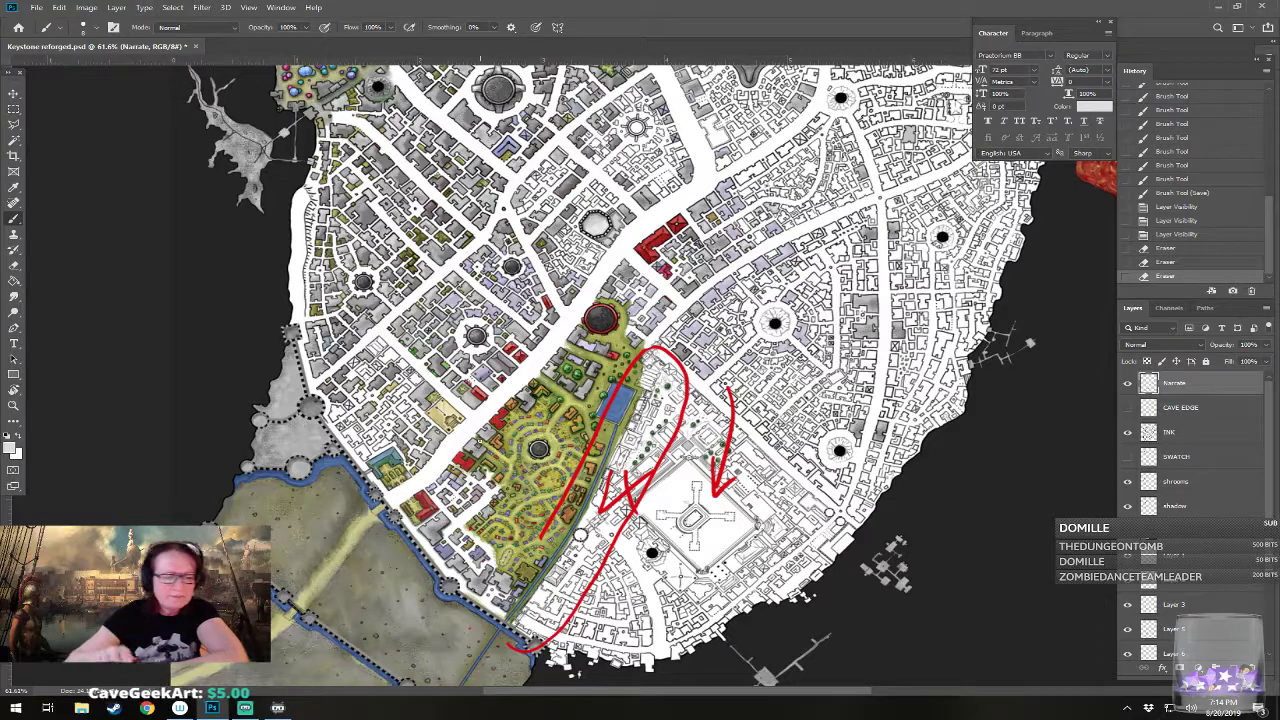
scroll(717, 375, up, 1)
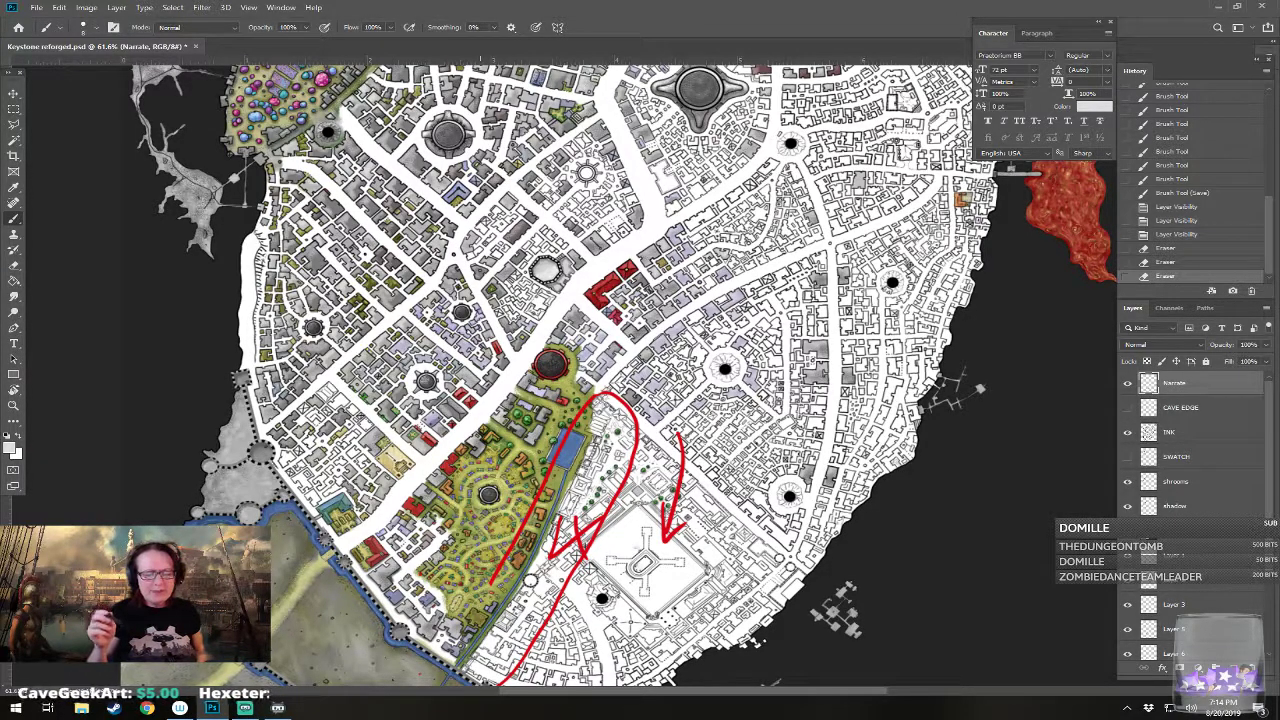
click(1128, 383)
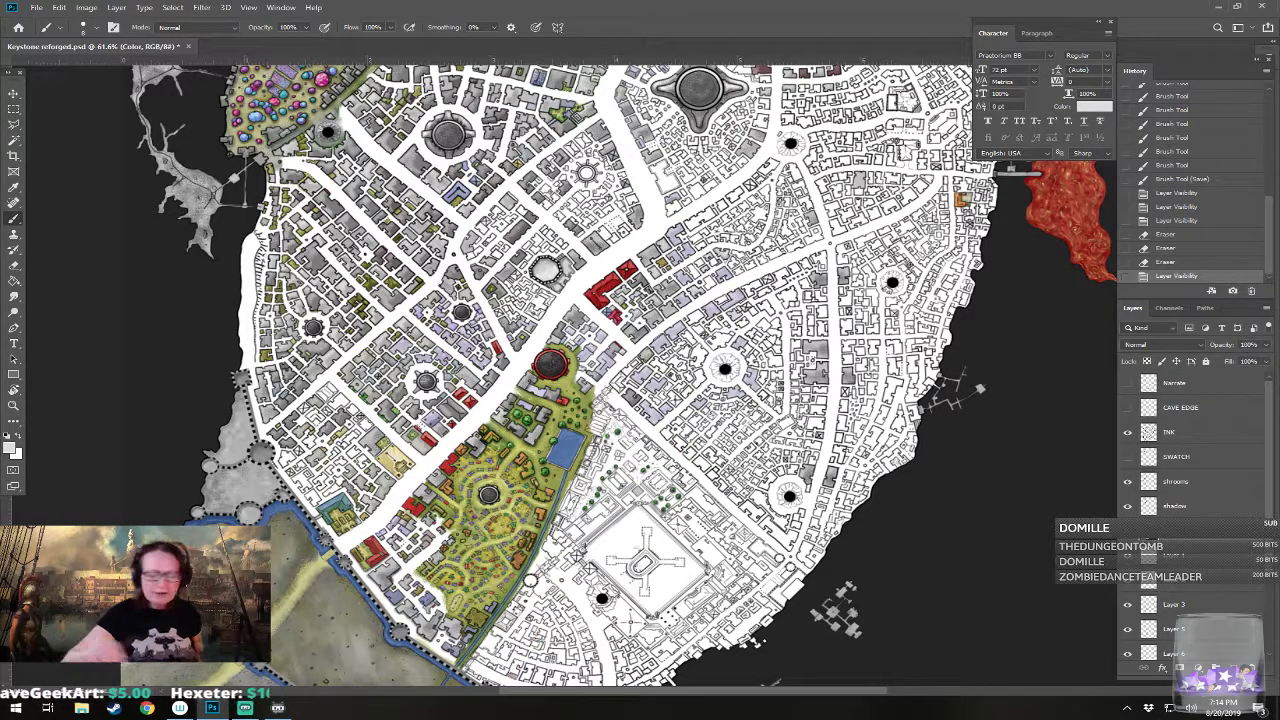
Step: Examine the garden district, the red-ringed round tower and the uncoloured buildings east of the blue pool
drag(600, 380, 662, 404)
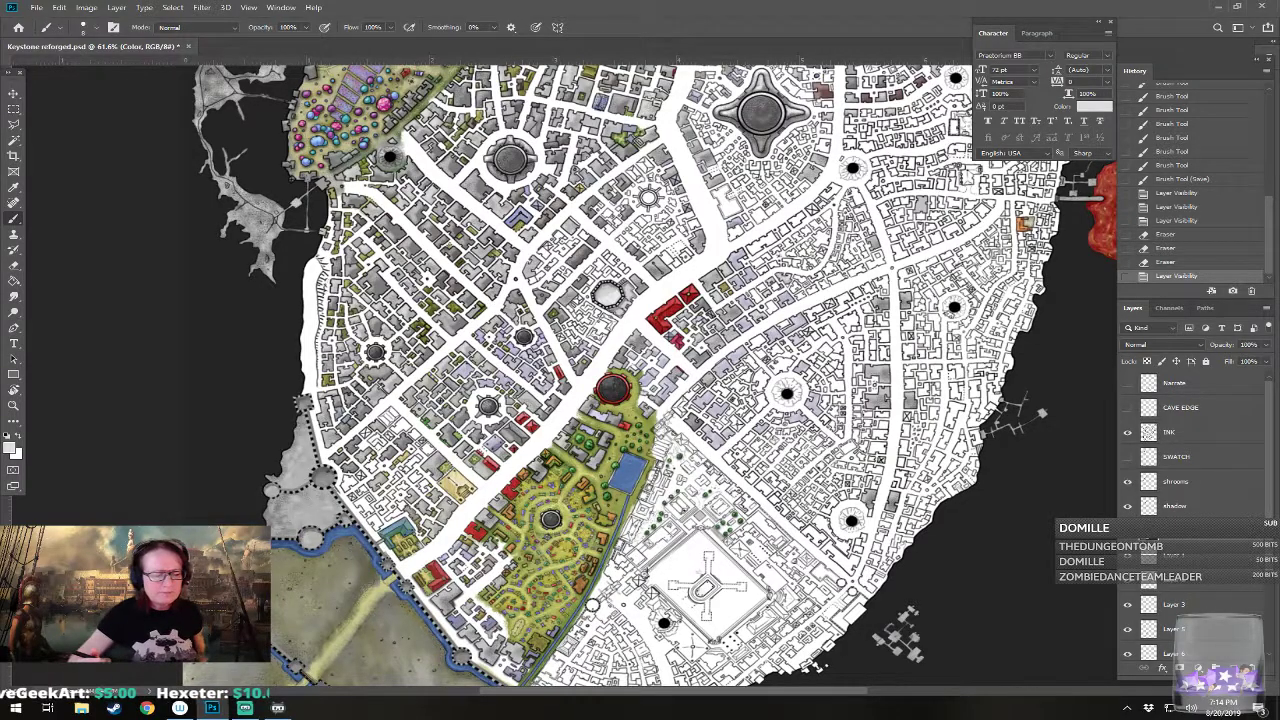
scroll(512, 293, up, 5)
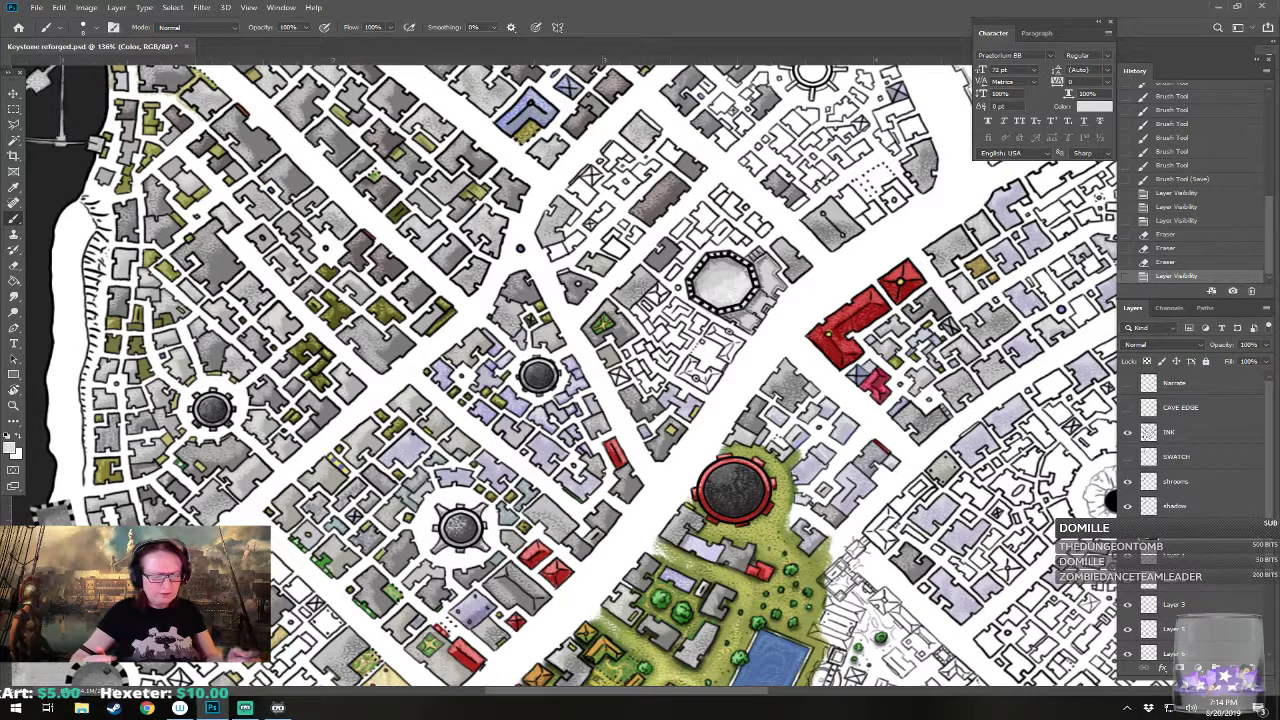
scroll(595, 375, down, 5)
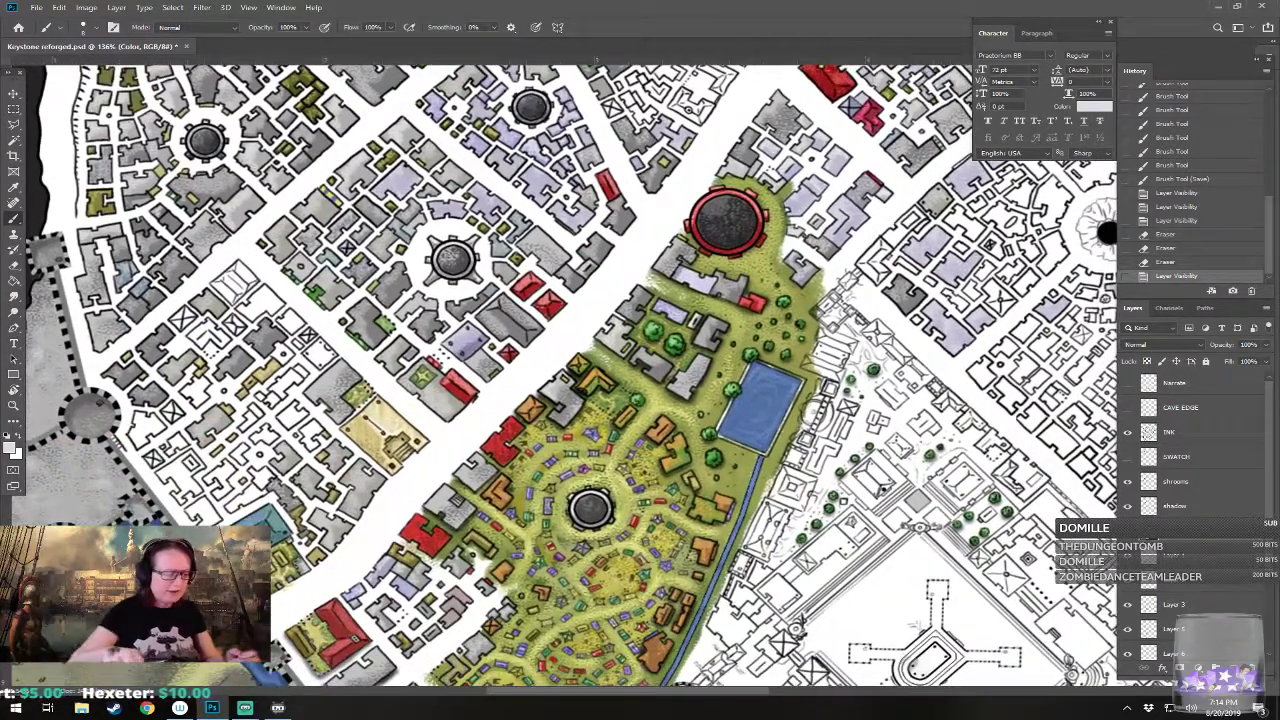
drag(600, 420, 569, 353)
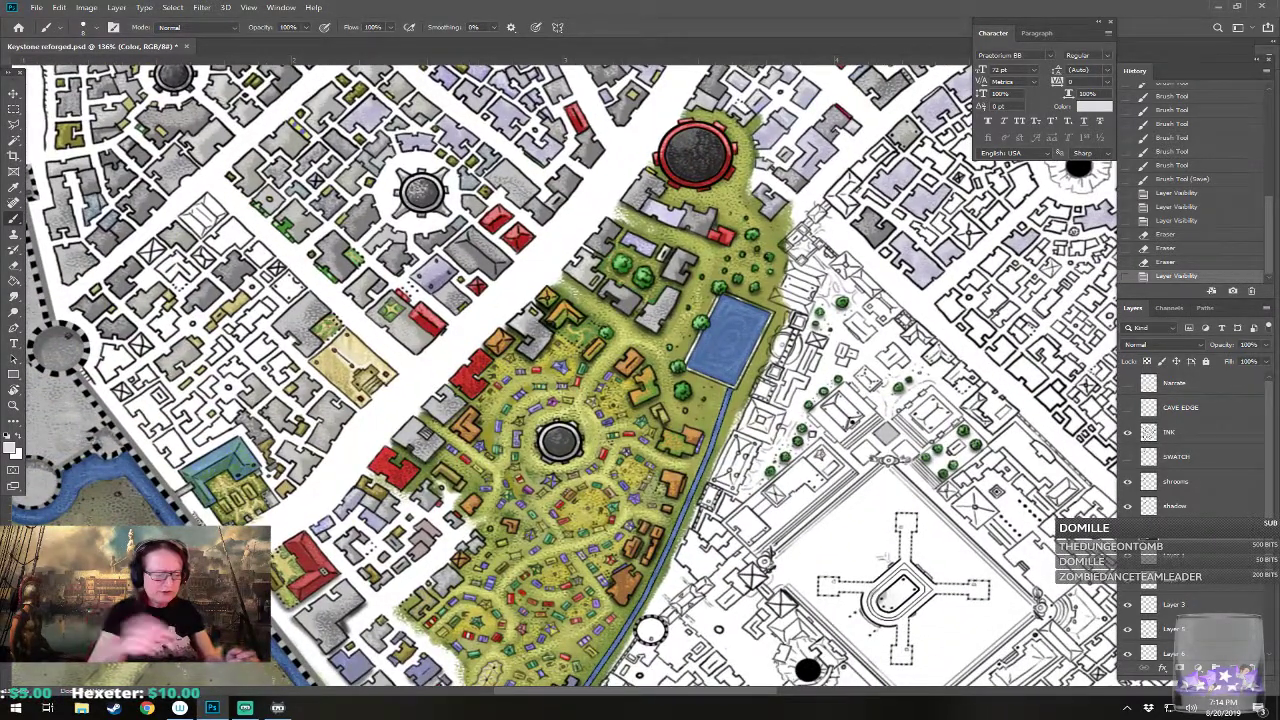
drag(395, 467, 371, 633)
scroll(557, 480, up, 6)
scroll(430, 443, down, 5)
scroll(422, 468, down, 1)
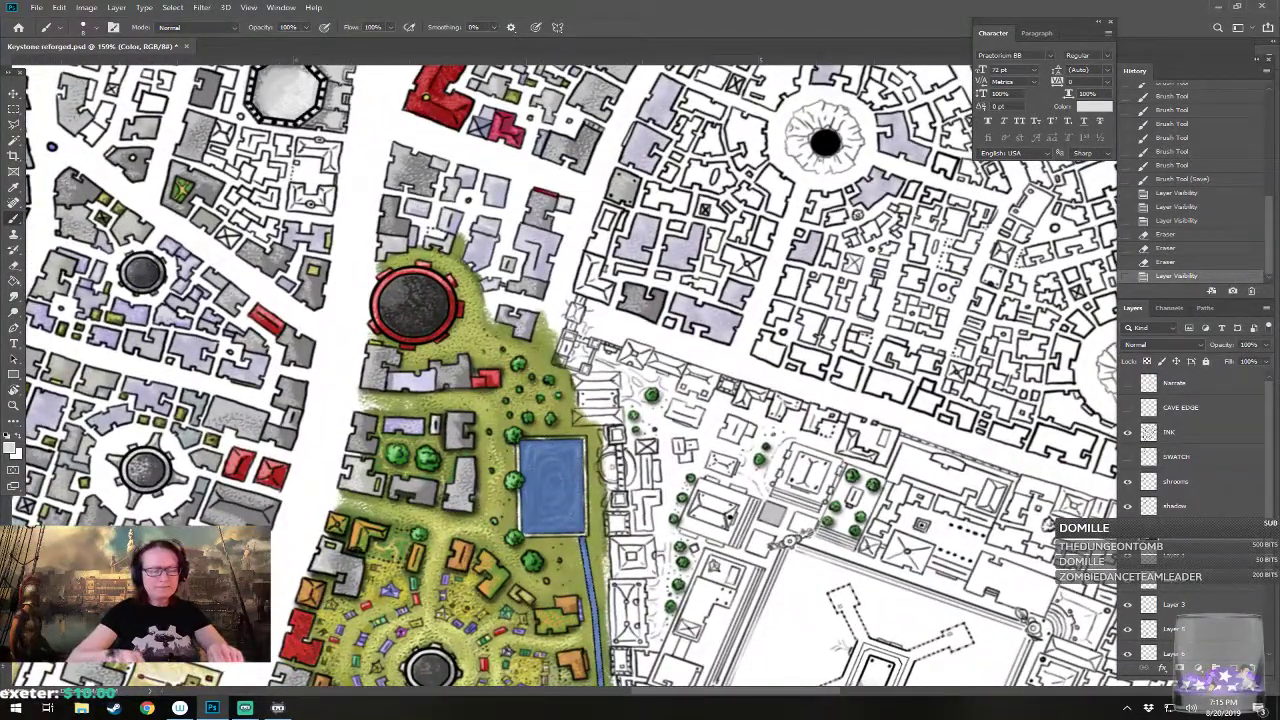
scroll(620, 360, up, 2)
scroll(620, 360, up, 2)
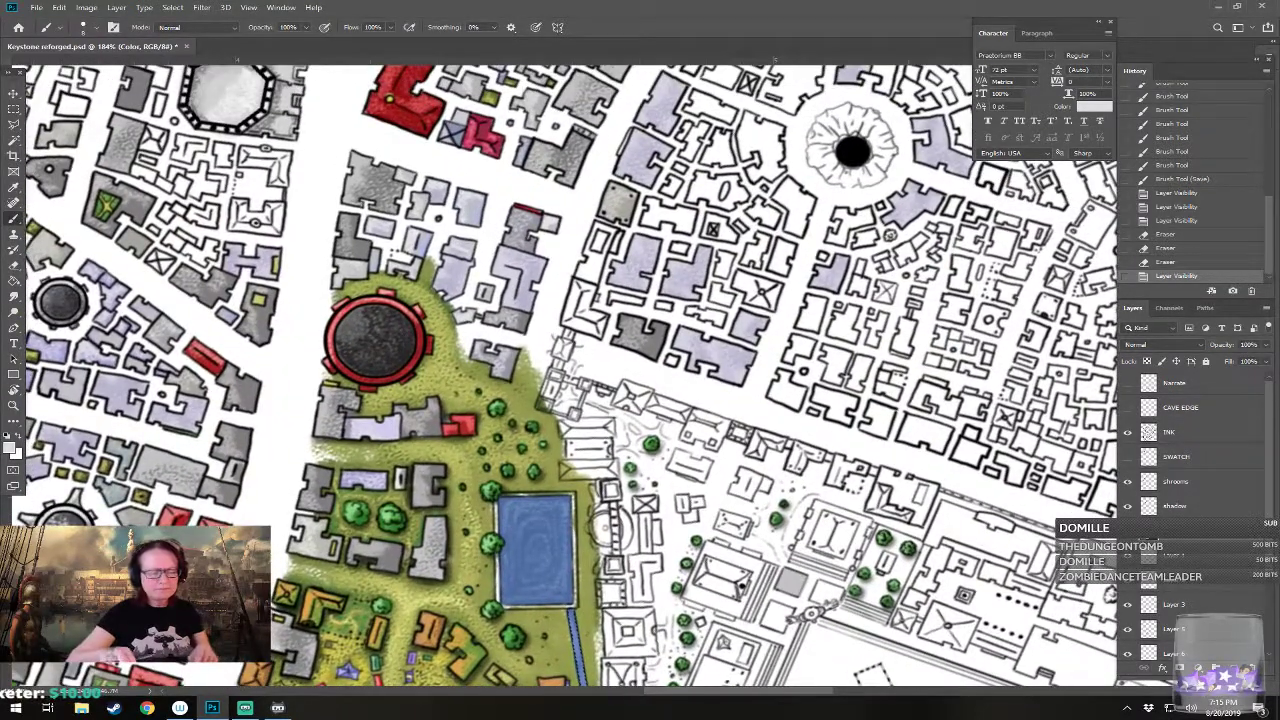
scroll(620, 360, up, 1)
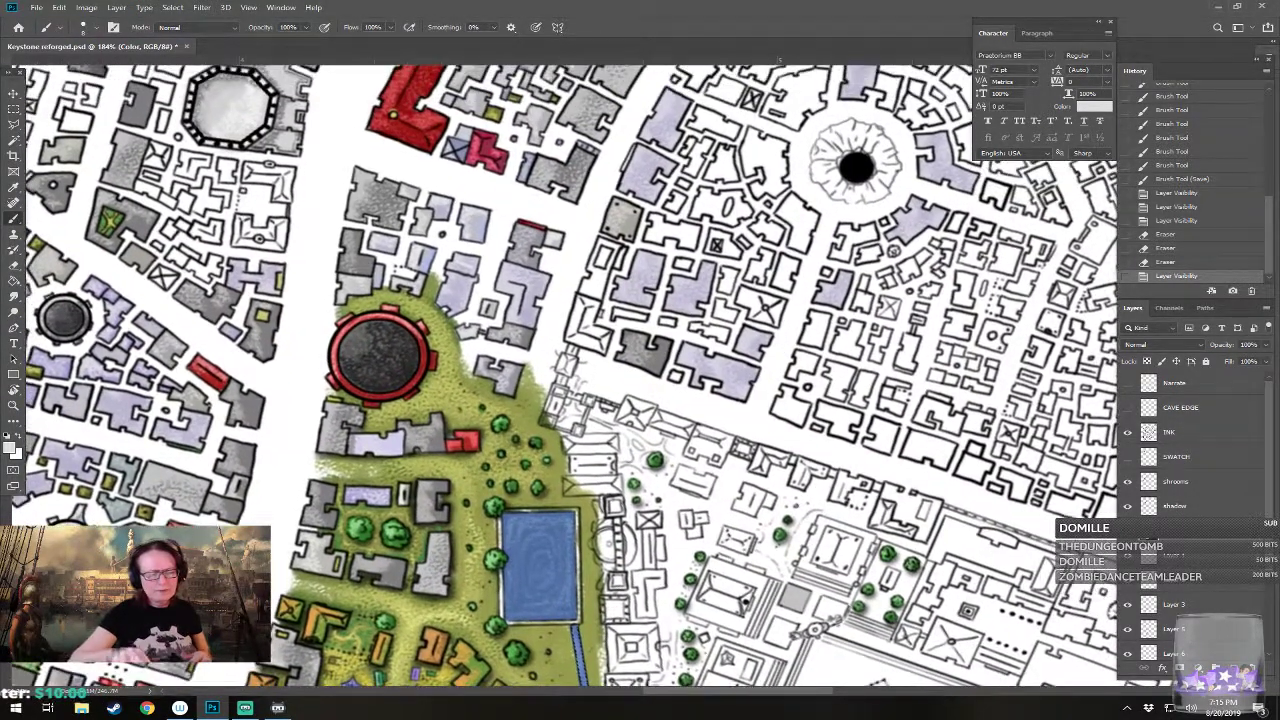
Step: Examine the white districts around the black pits, the walled compound and the area east of the canal, closing the dwarven mine image in the browser
drag(609, 332, 615, 485)
scroll(615, 485, up, 2)
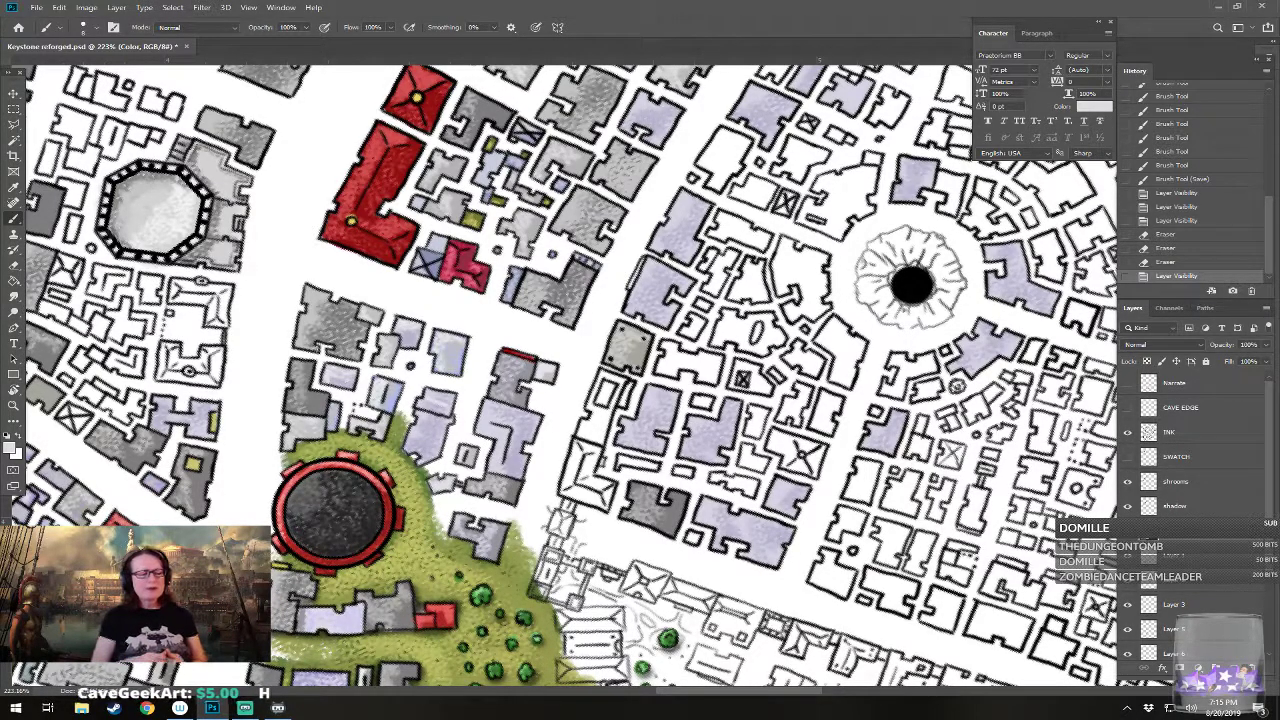
scroll(540, 335, down, 10)
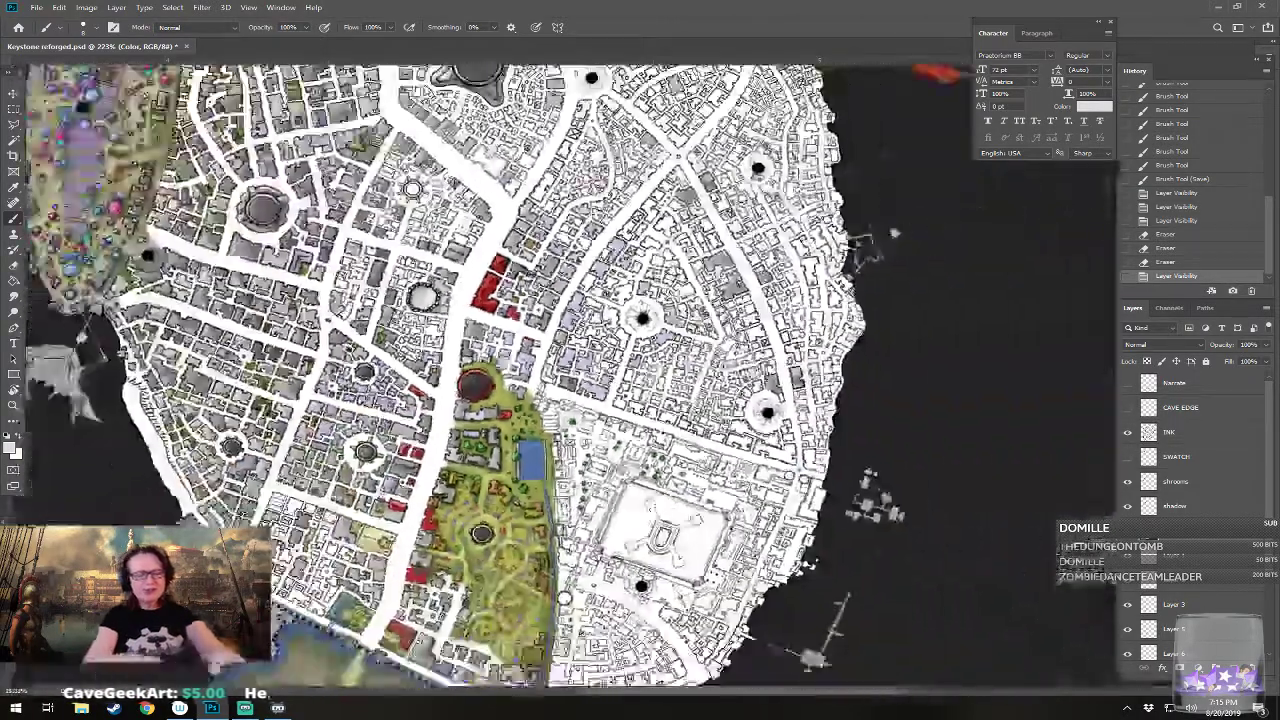
scroll(610, 585, up, 5)
drag(540, 380, 514, 342)
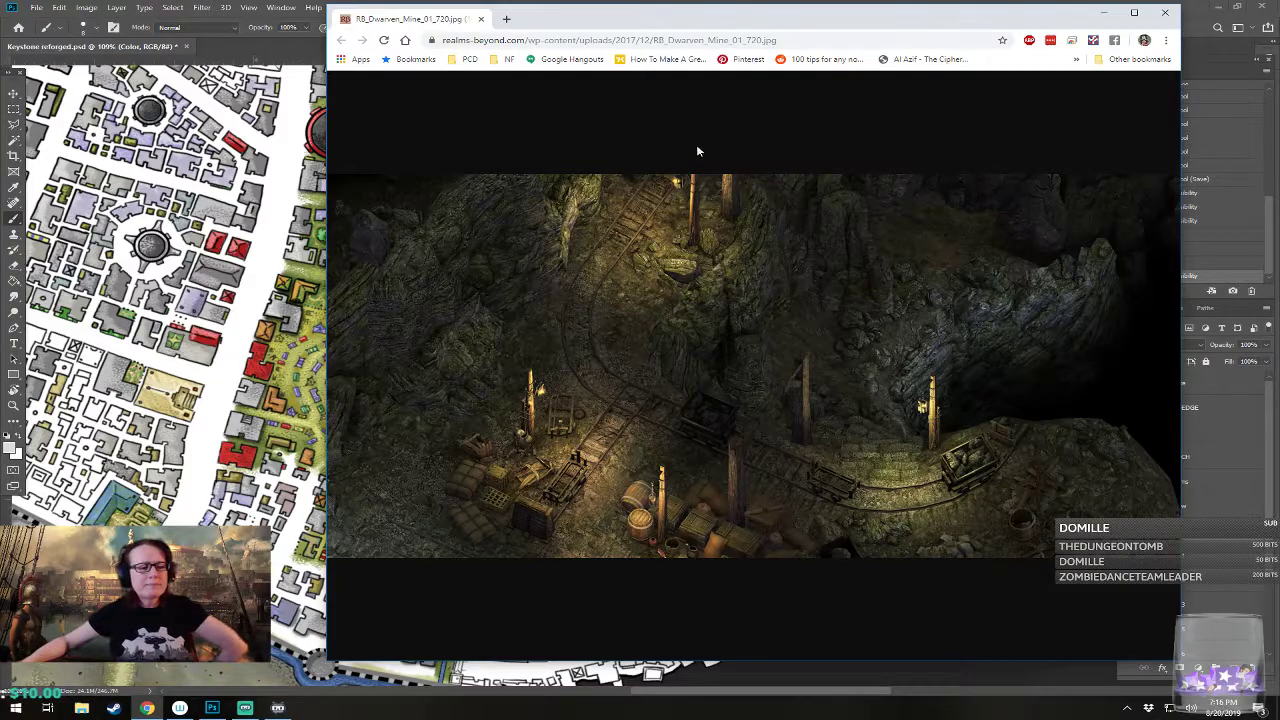
click(482, 20)
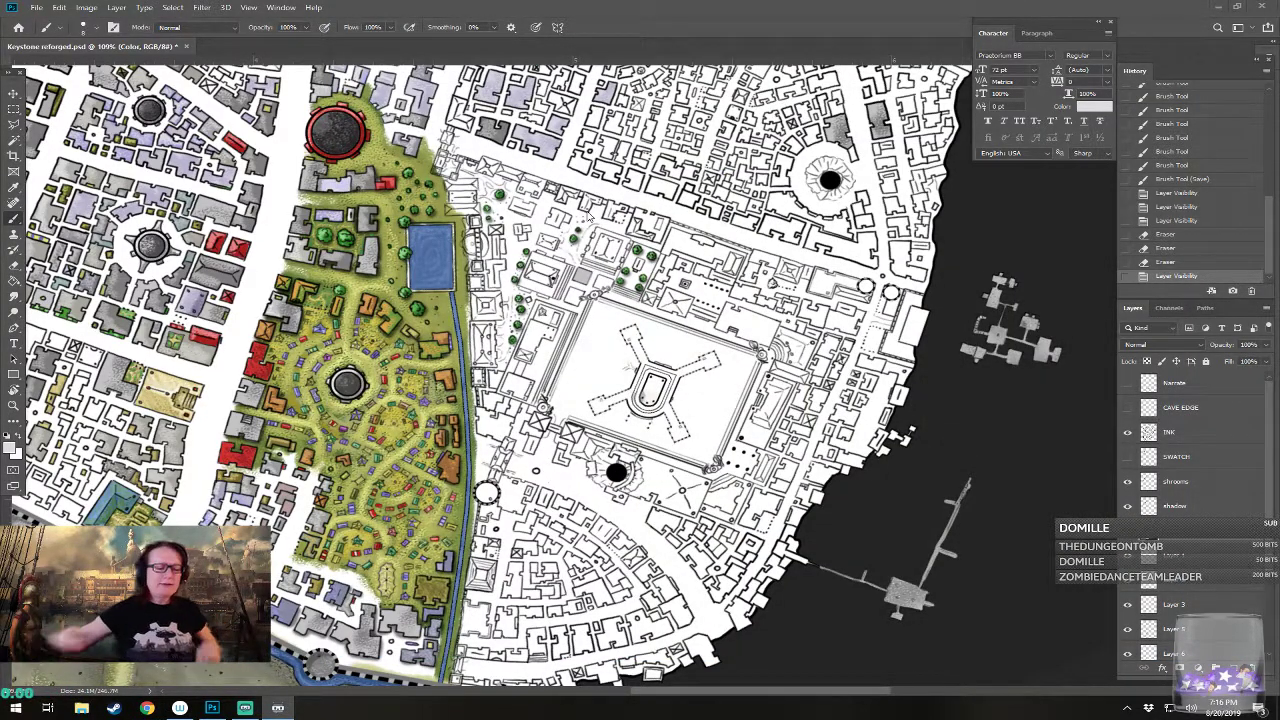
drag(588, 215, 634, 165)
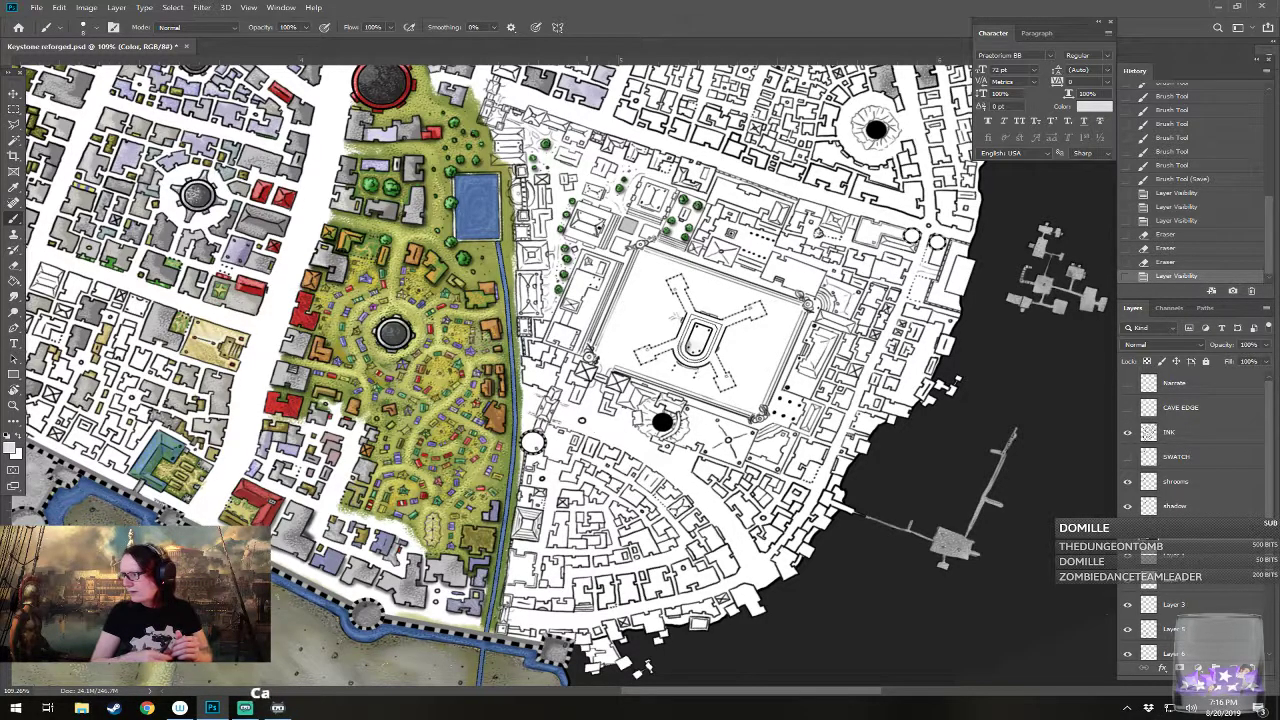
scroll(489, 660, up, 3)
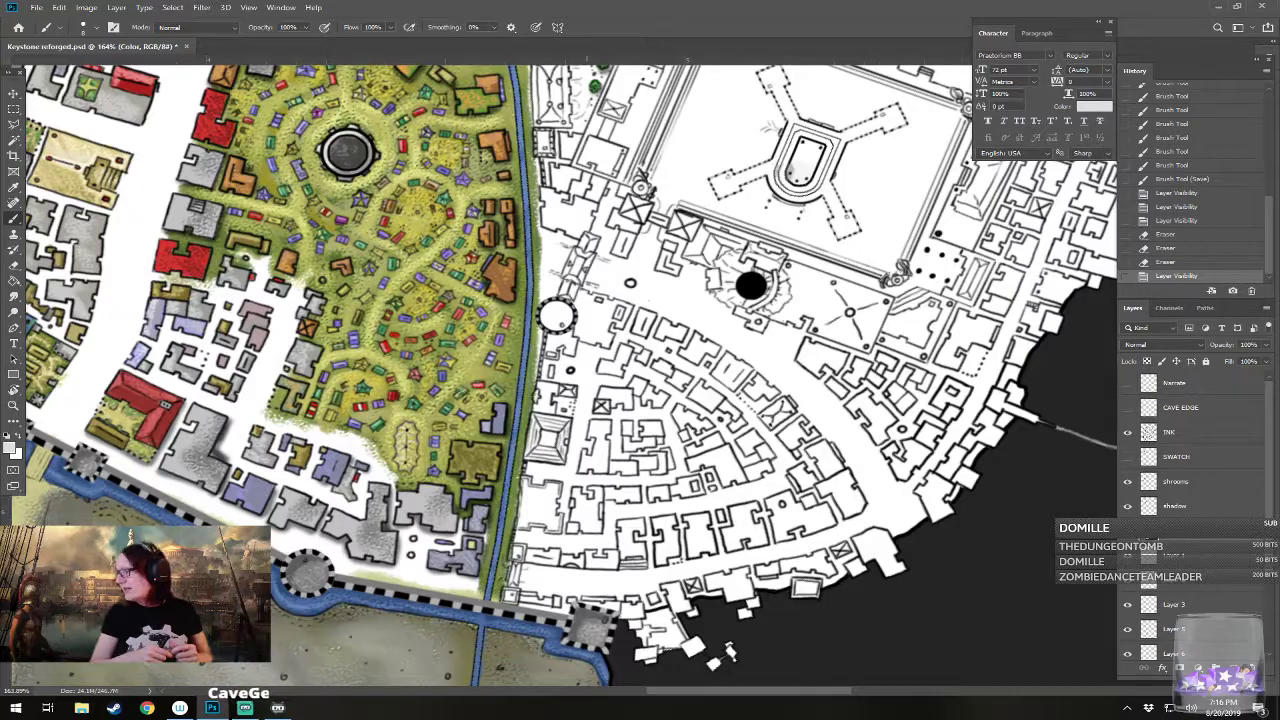
scroll(557, 316, down, 5)
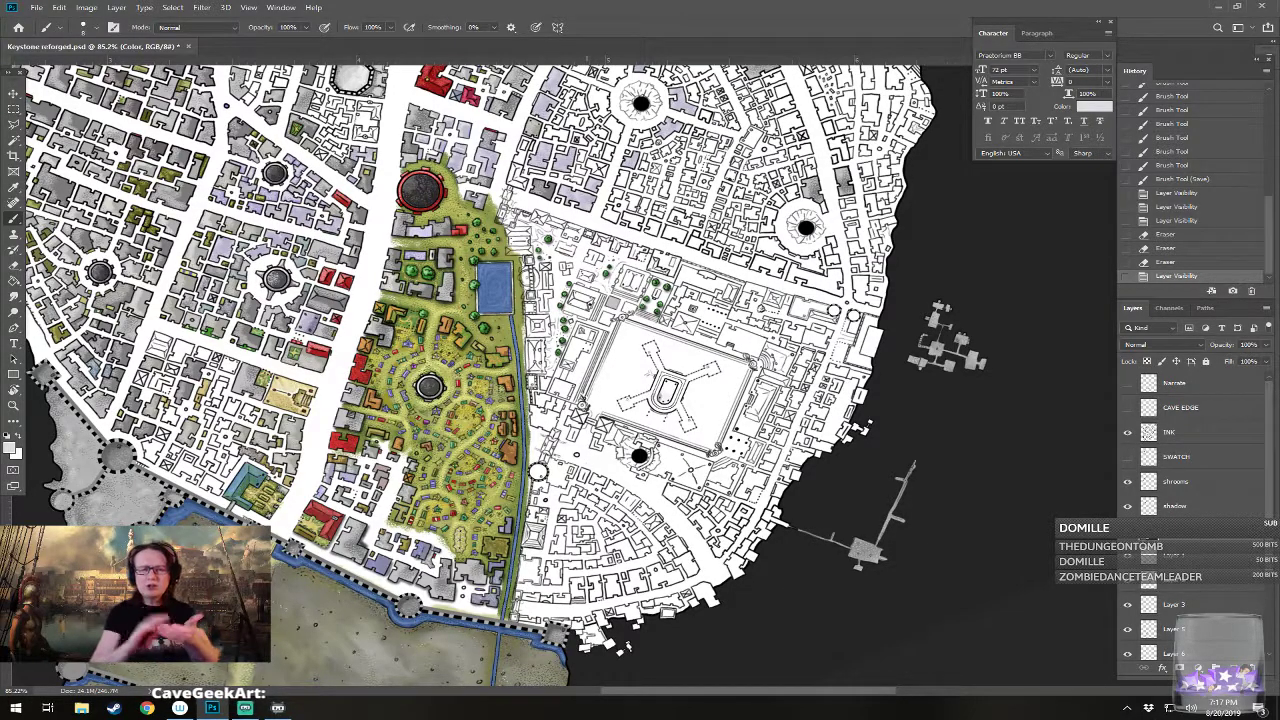
Step: Choose a medium grey and paint the two small square buildings on the canal's east bank near the city wall
scroll(507, 606, up, 4)
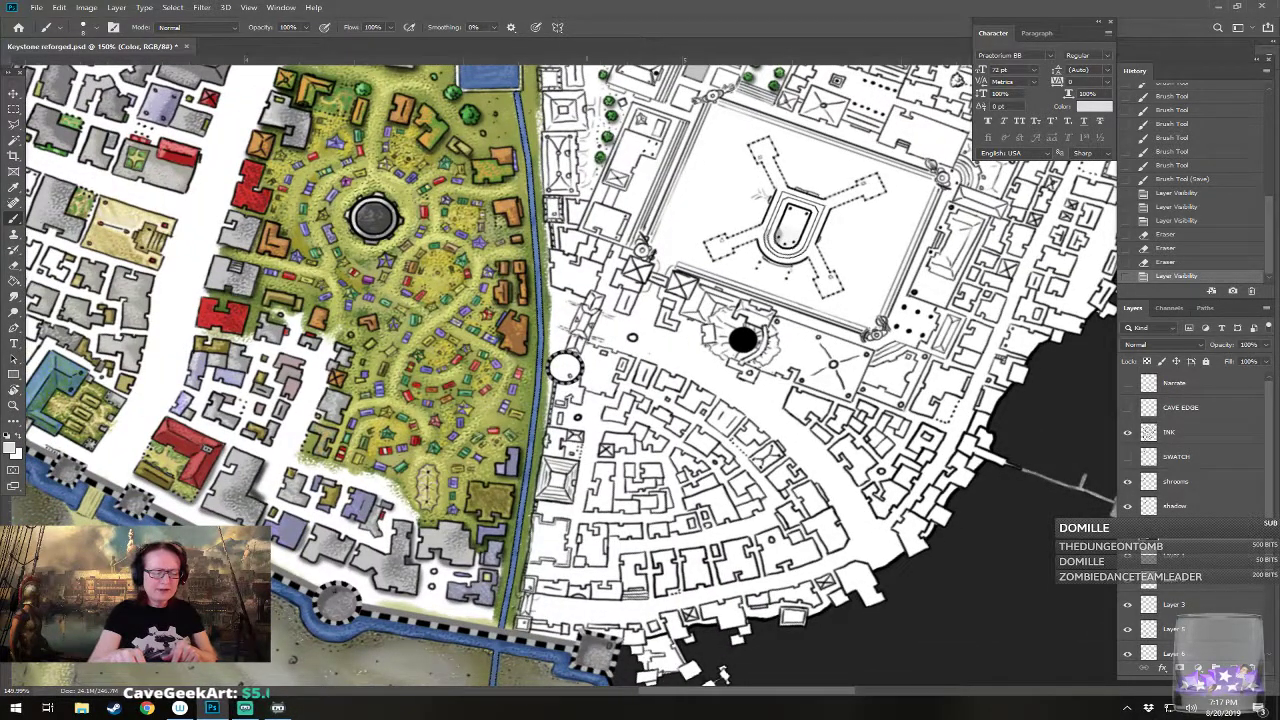
scroll(690, 680, up, 4)
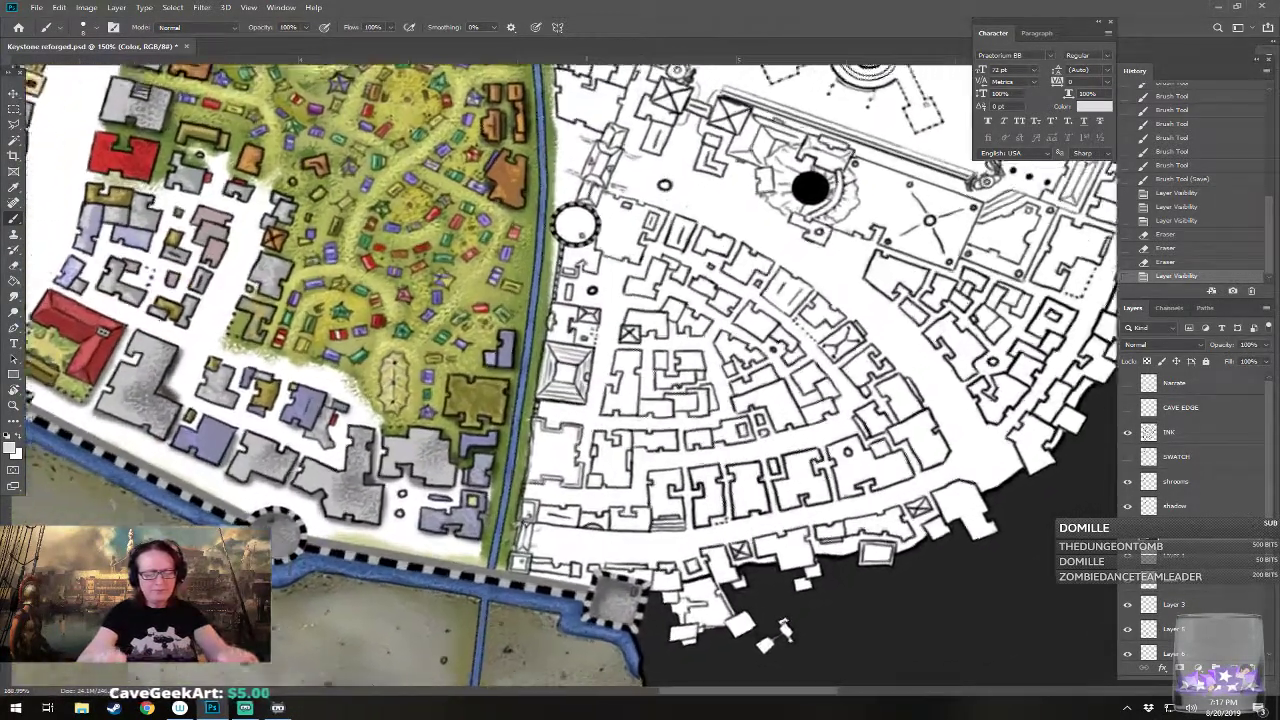
scroll(565, 375, up, 1)
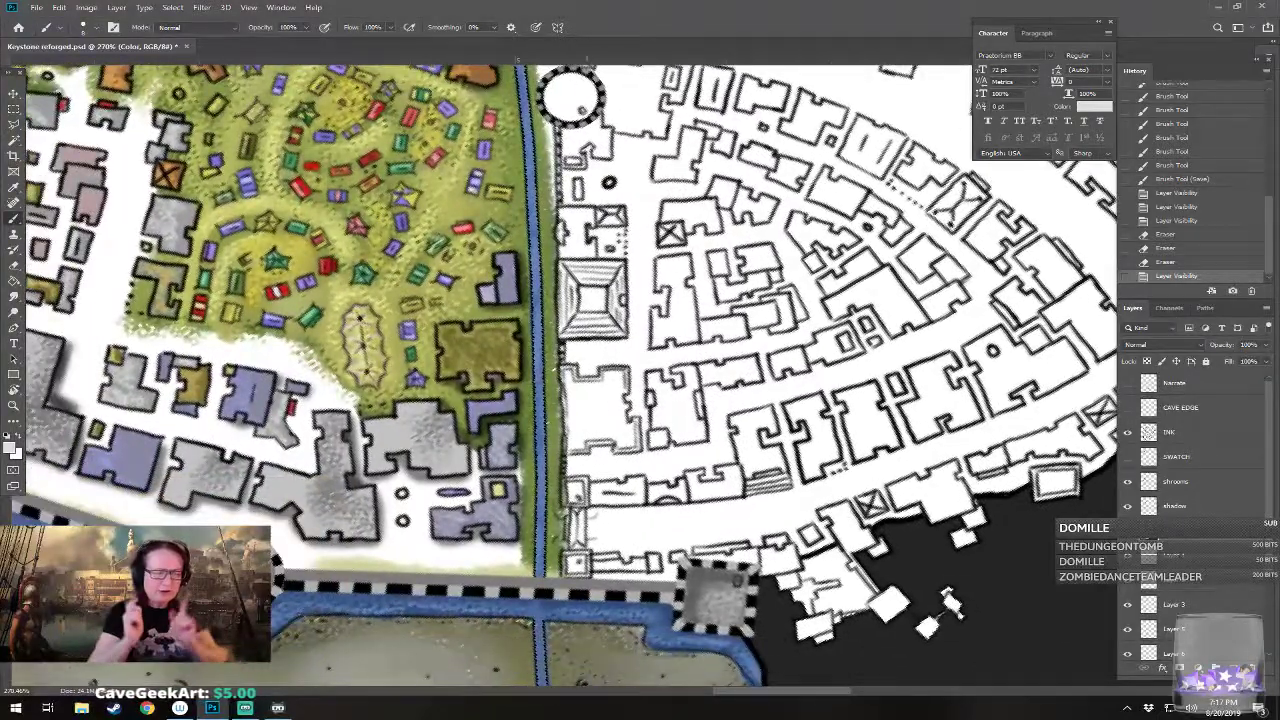
scroll(560, 508, up, 3)
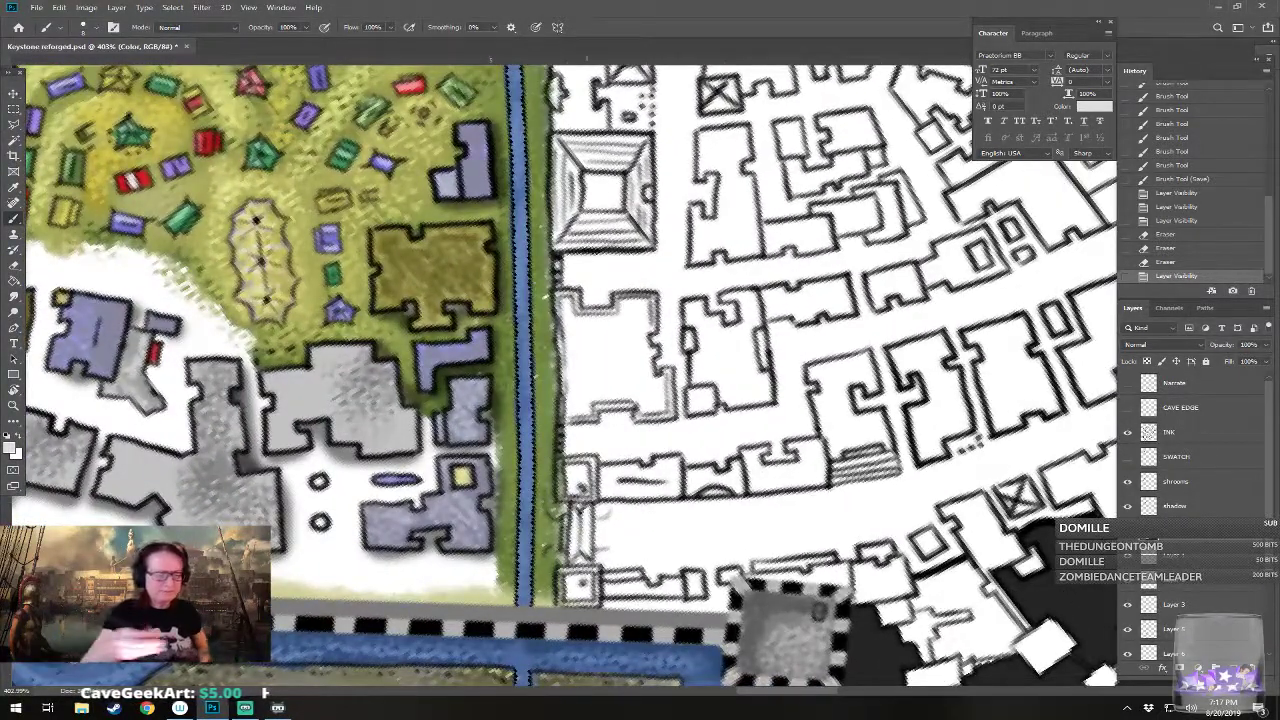
click(14, 451)
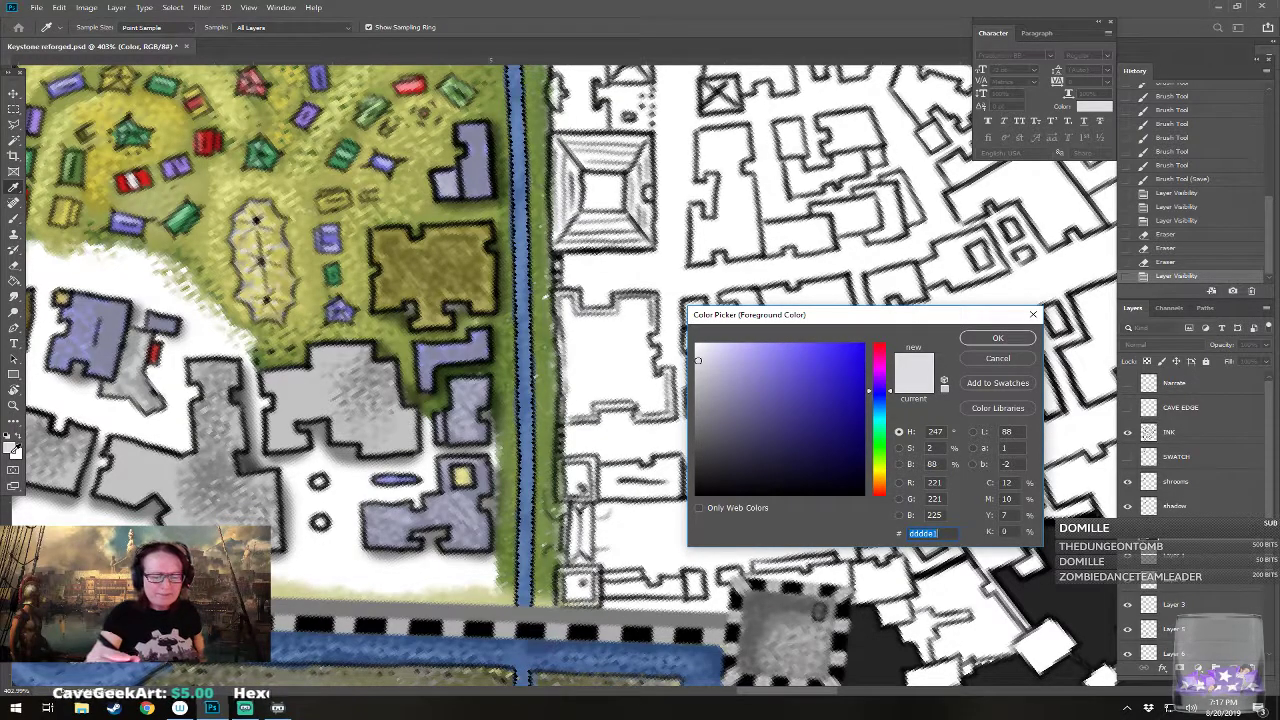
click(995, 338)
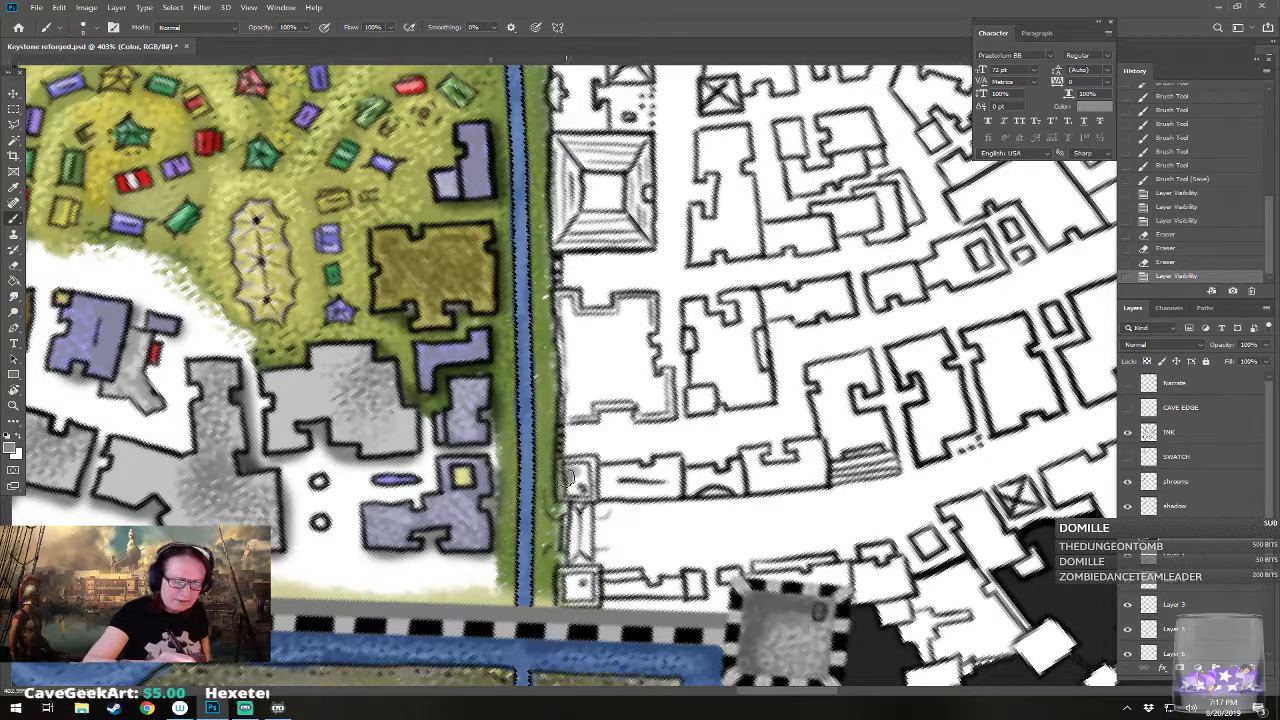
mouse_move(567, 490)
mouse_down()
mouse_move(588, 490)
mouse_move(578, 470)
mouse_move(570, 482)
mouse_move(584, 466)
mouse_up()
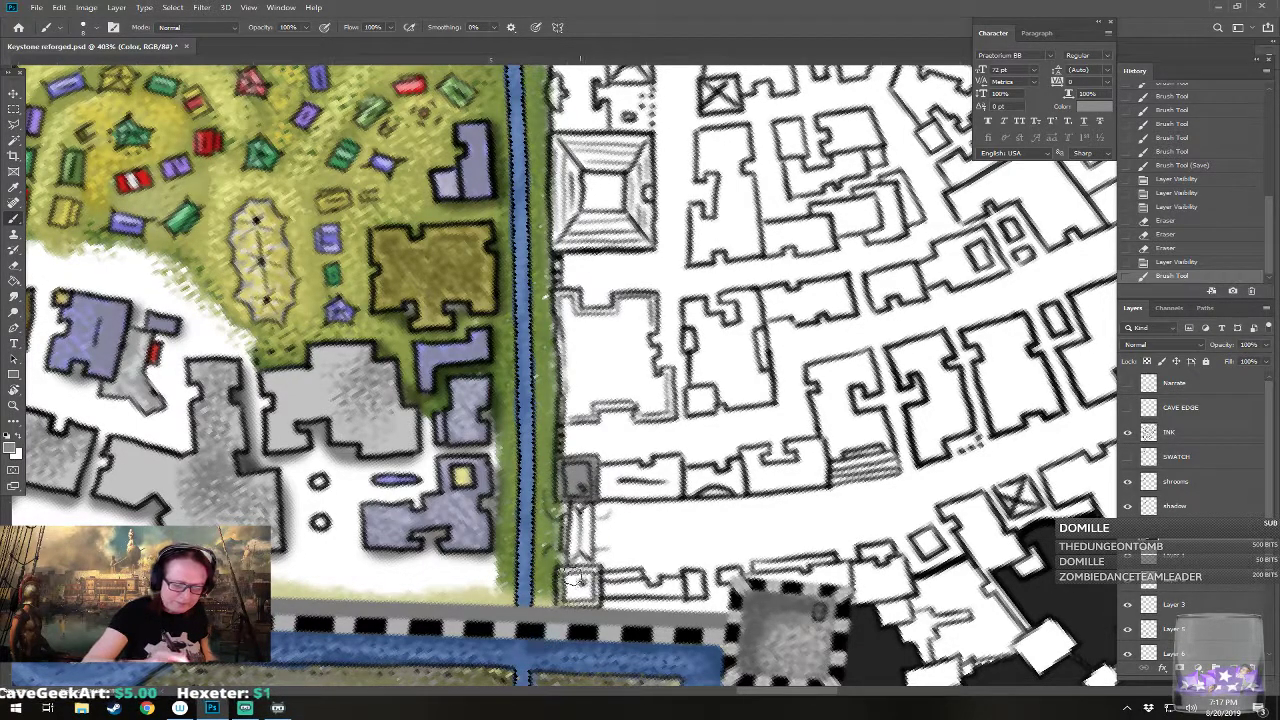
mouse_move(565, 597)
mouse_down()
mouse_move(595, 596)
mouse_move(578, 578)
mouse_move(570, 588)
mouse_move(586, 592)
mouse_move(566, 570)
mouse_move(590, 572)
mouse_up()
Step: Open the foreground colour for editing
click(12, 446)
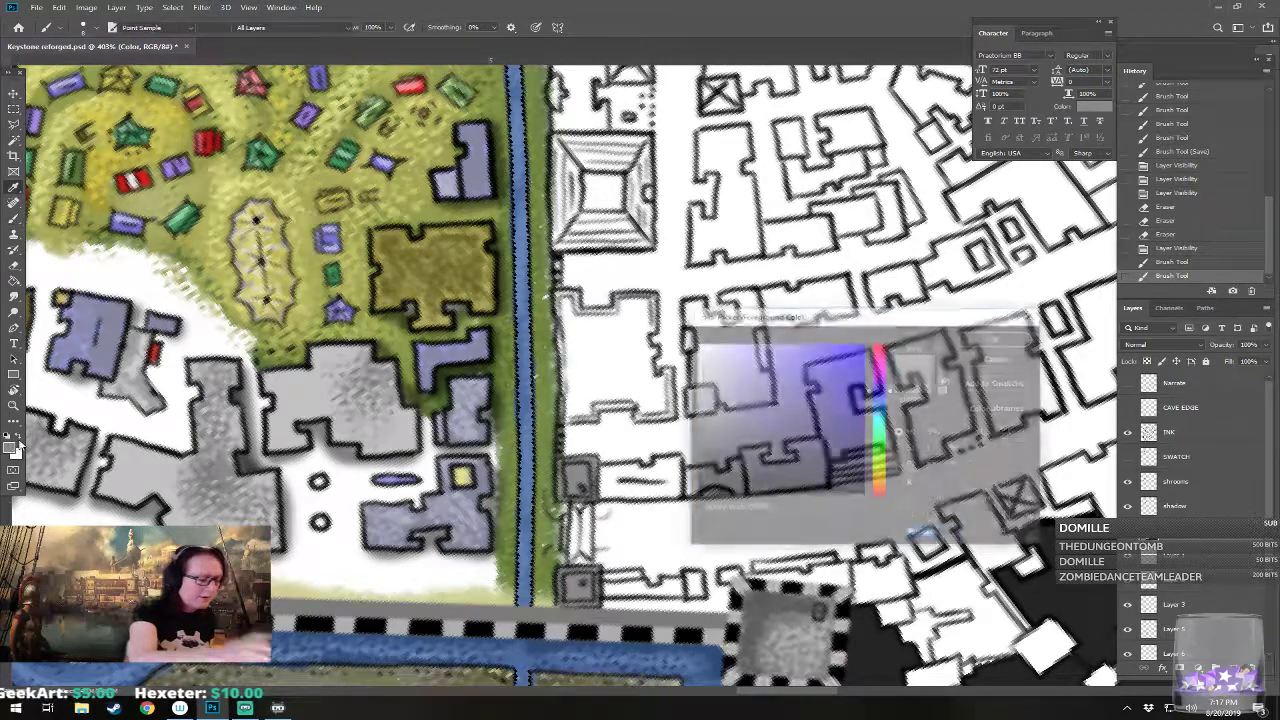
Step: Set the foreground colour to green #609b43 and paint the gatehouse and the two long buildings beside the grey towers by the canal
drag(884, 388, 884, 452)
click(803, 390)
click(996, 340)
mouse_move(575, 520)
mouse_down()
mouse_move(570, 555)
mouse_move(585, 560)
mouse_move(580, 510)
mouse_move(603, 518)
mouse_move(615, 478)
mouse_move(605, 488)
mouse_move(655, 488)
mouse_move(610, 480)
mouse_move(664, 478)
mouse_move(672, 462)
mouse_move(630, 492)
mouse_move(676, 490)
mouse_move(620, 490)
mouse_up()
mouse_move(610, 576)
mouse_down()
mouse_move(608, 592)
mouse_move(640, 590)
mouse_move(632, 580)
mouse_move(620, 584)
mouse_move(697, 590)
mouse_move(694, 580)
mouse_move(700, 592)
mouse_up()
Step: Set the foreground colour to golden tan #c7a054 and paint over the gatehouse between the two grey towers
click(11, 450)
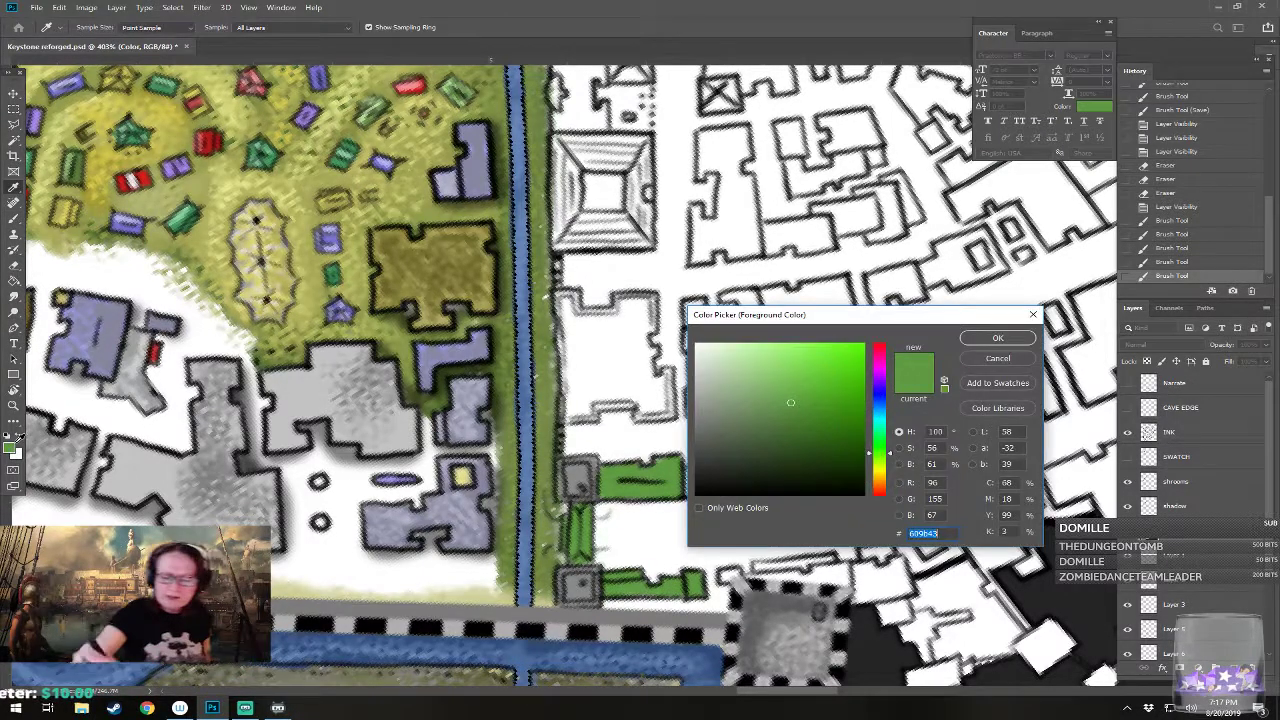
drag(880, 425, 880, 484)
click(793, 376)
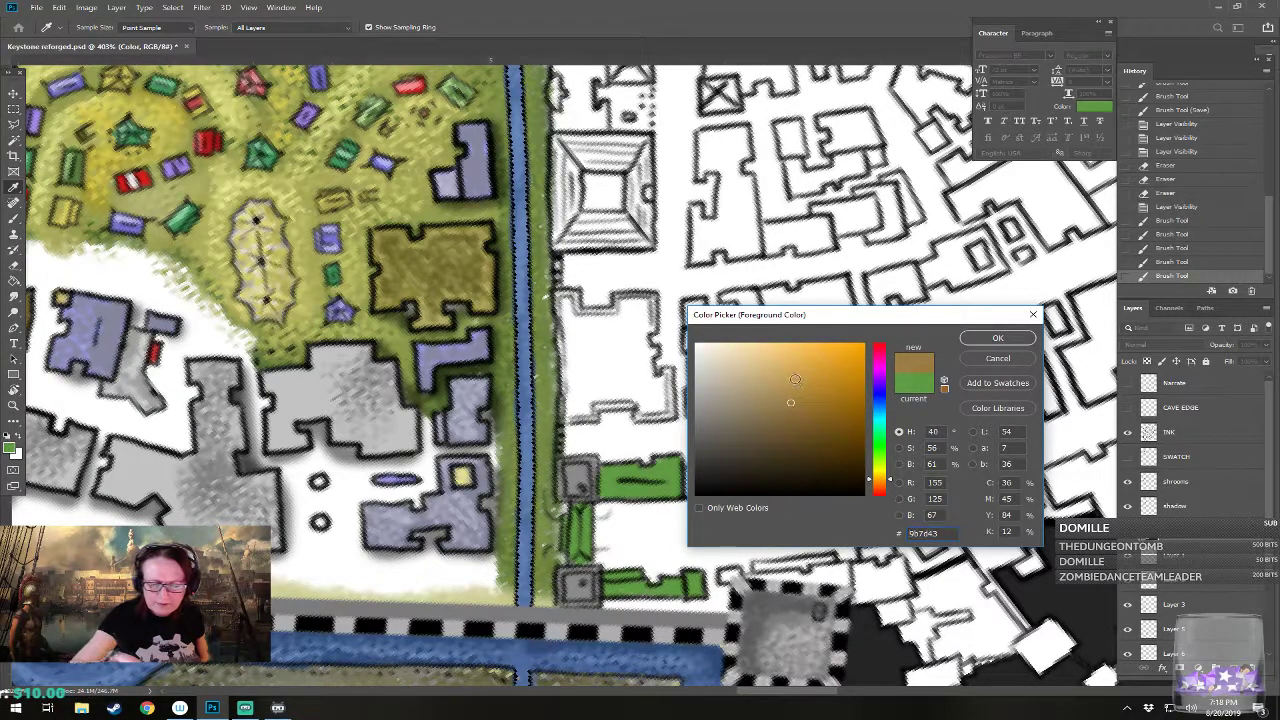
click(997, 338)
mouse_move(575, 512)
mouse_down()
mouse_move(578, 562)
mouse_move(578, 510)
mouse_move(584, 540)
mouse_up()
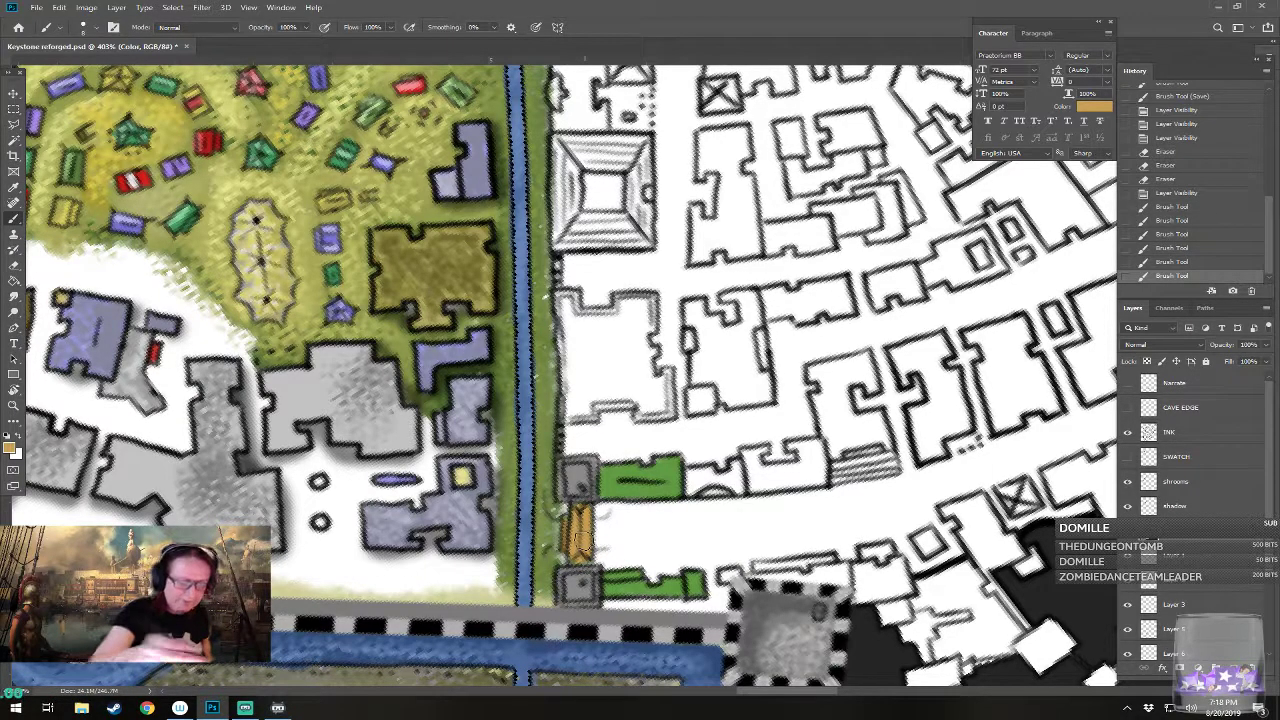
Step: Lighten the foreground colour to #ebcb8d and brush highlights onto the gatehouse roof between the grey towers
click(10, 447)
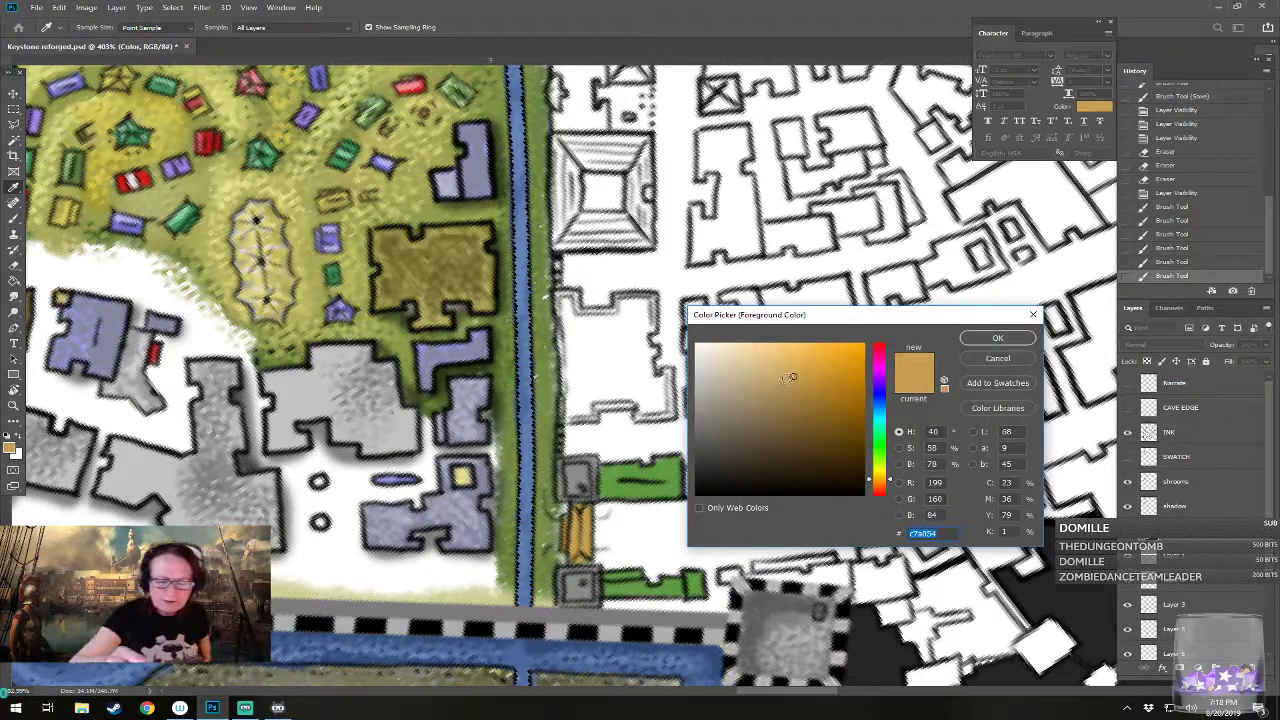
click(759, 354)
click(988, 340)
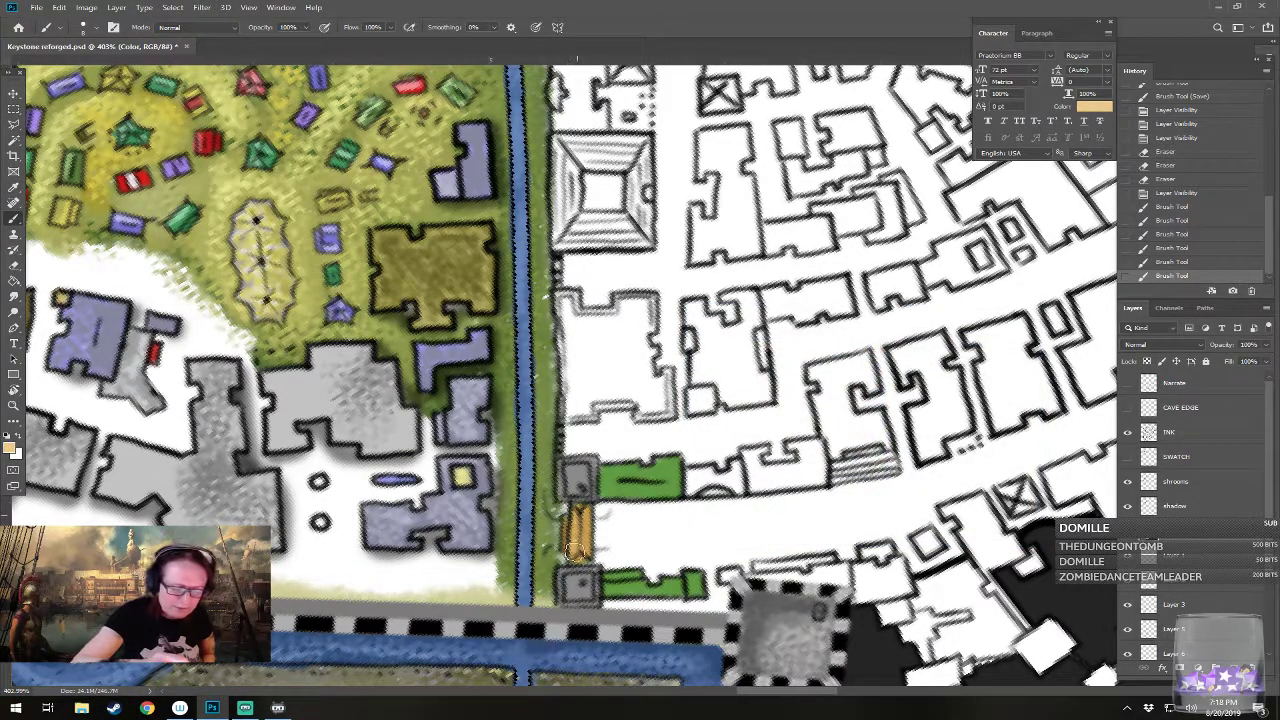
mouse_move(576, 510)
mouse_down()
mouse_move(580, 524)
mouse_move(588, 512)
mouse_up()
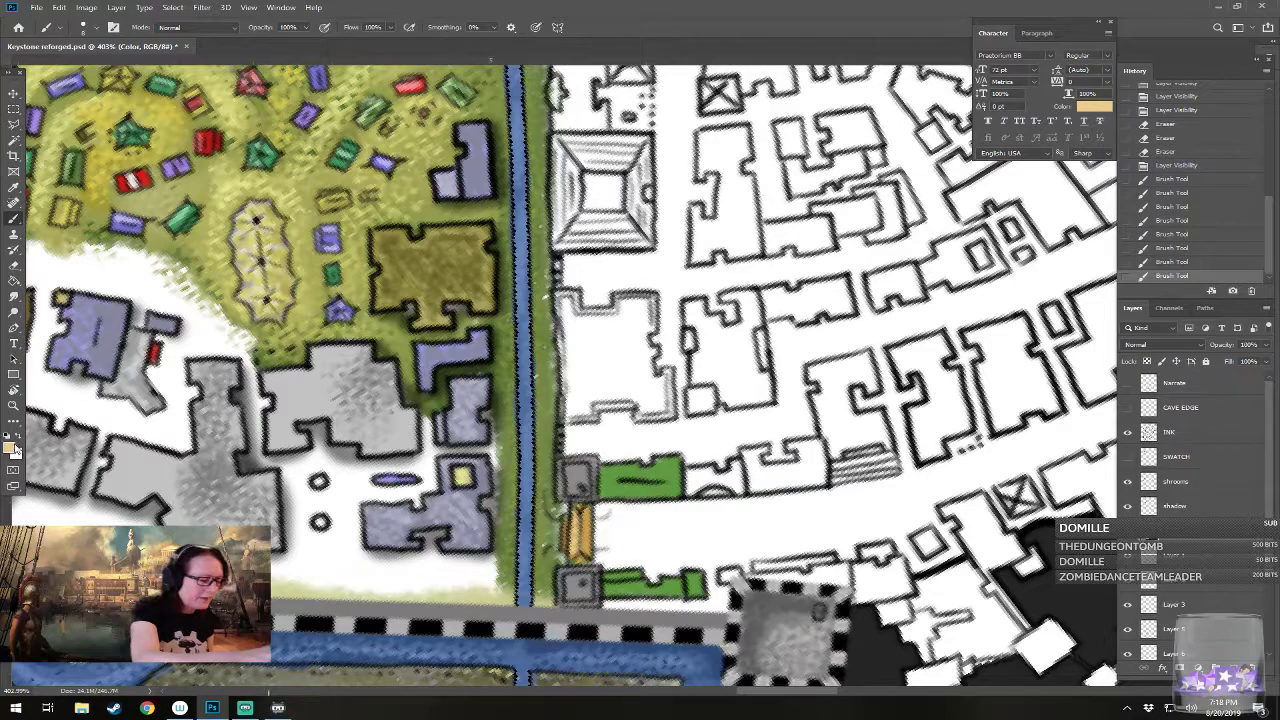
Step: Set the foreground colour to muted beige #d1c3a8 and brush it over the two long green buildings, leaving green patches at their edges
click(10, 447)
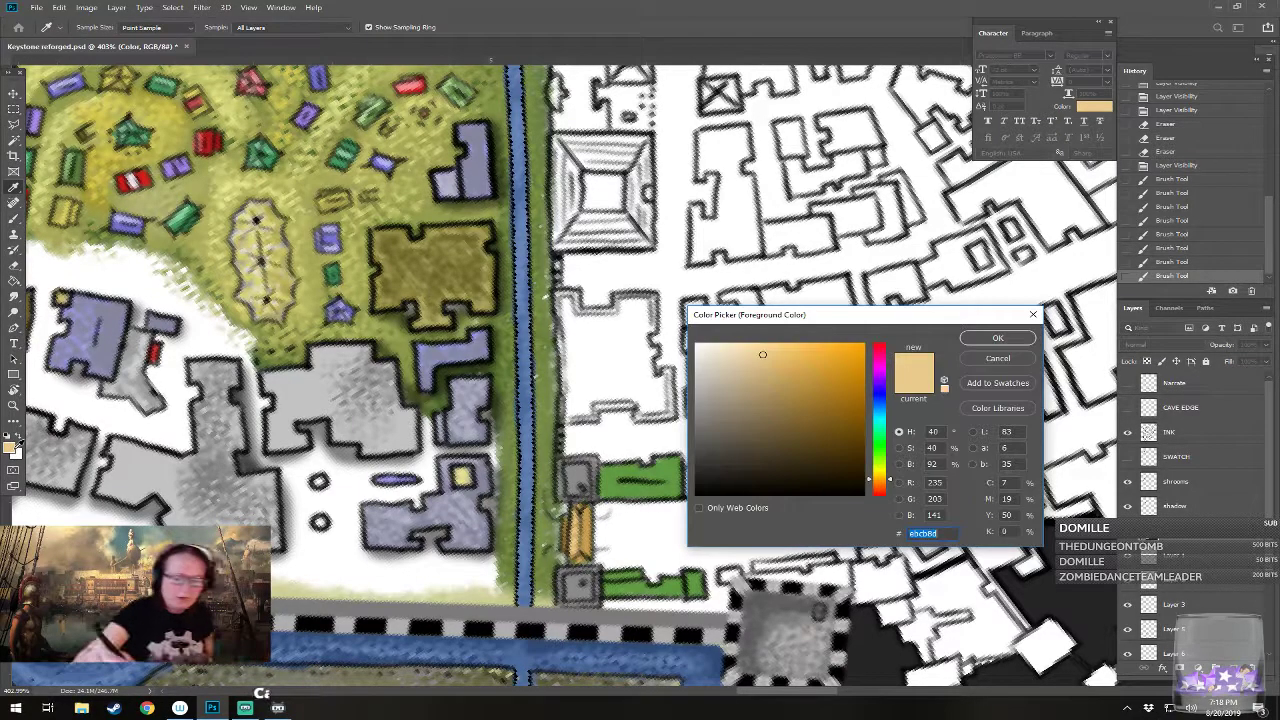
click(725, 352)
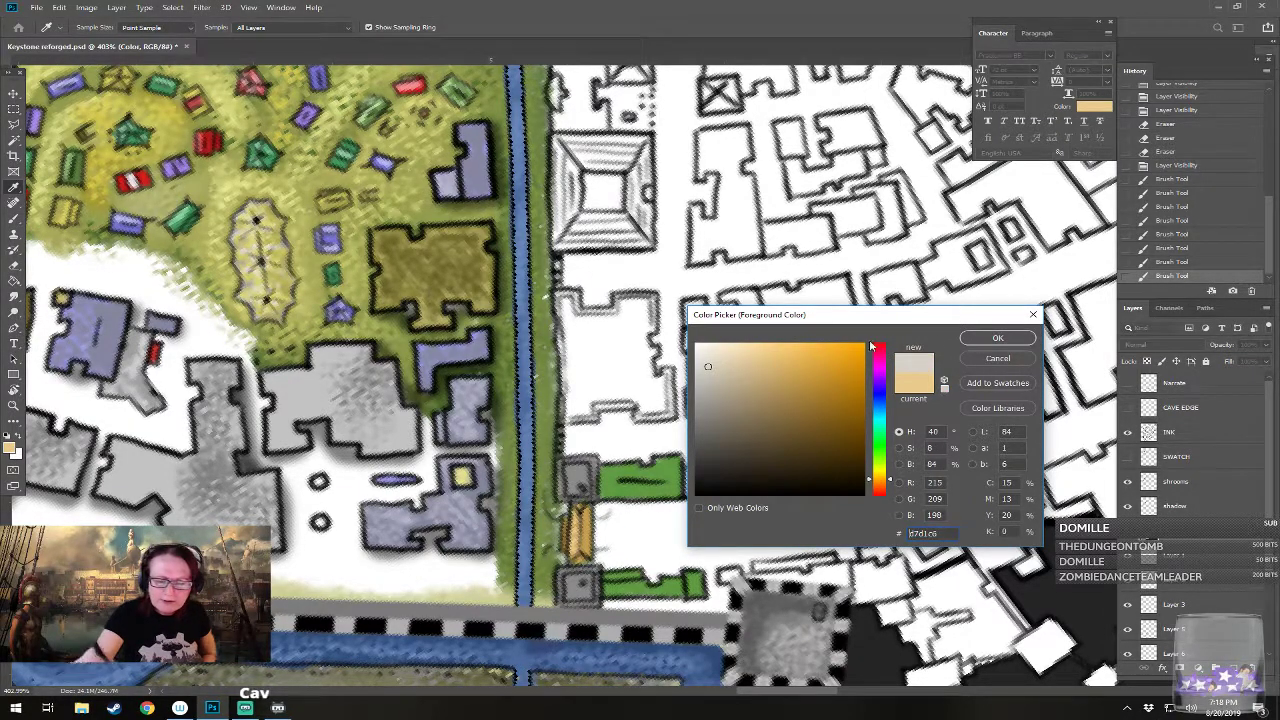
click(752, 352)
click(710, 384)
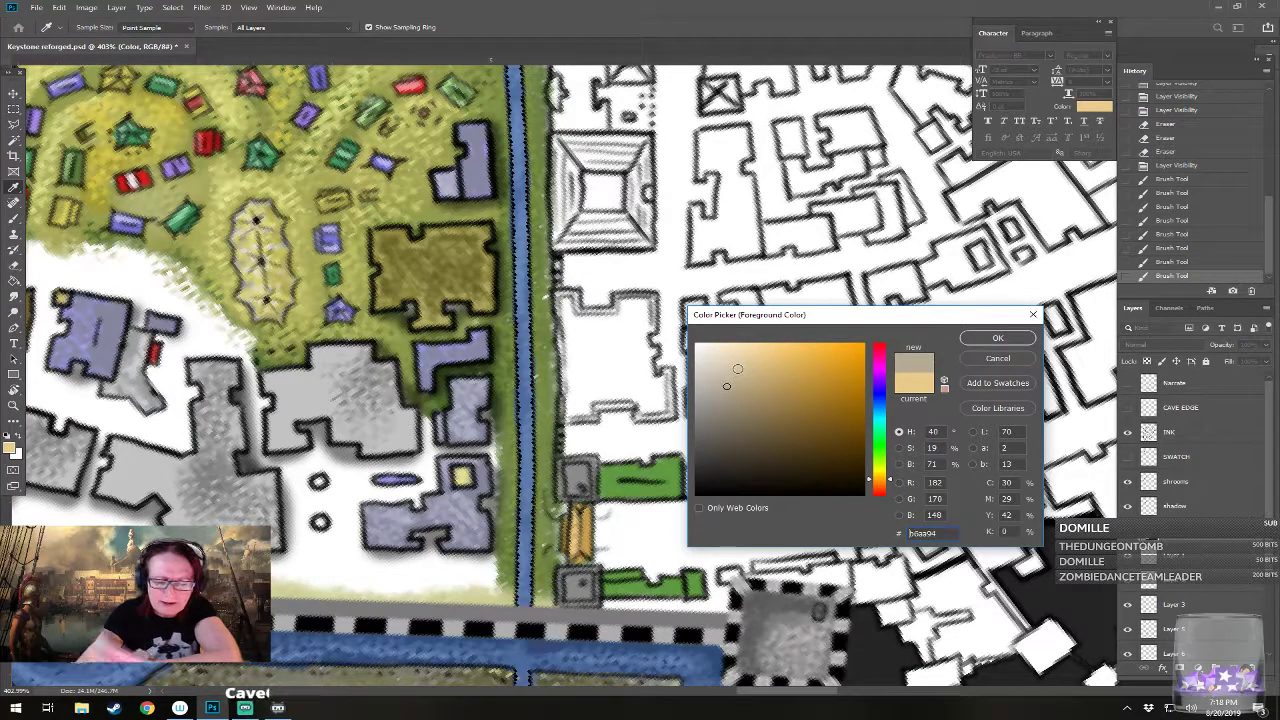
click(727, 370)
click(990, 340)
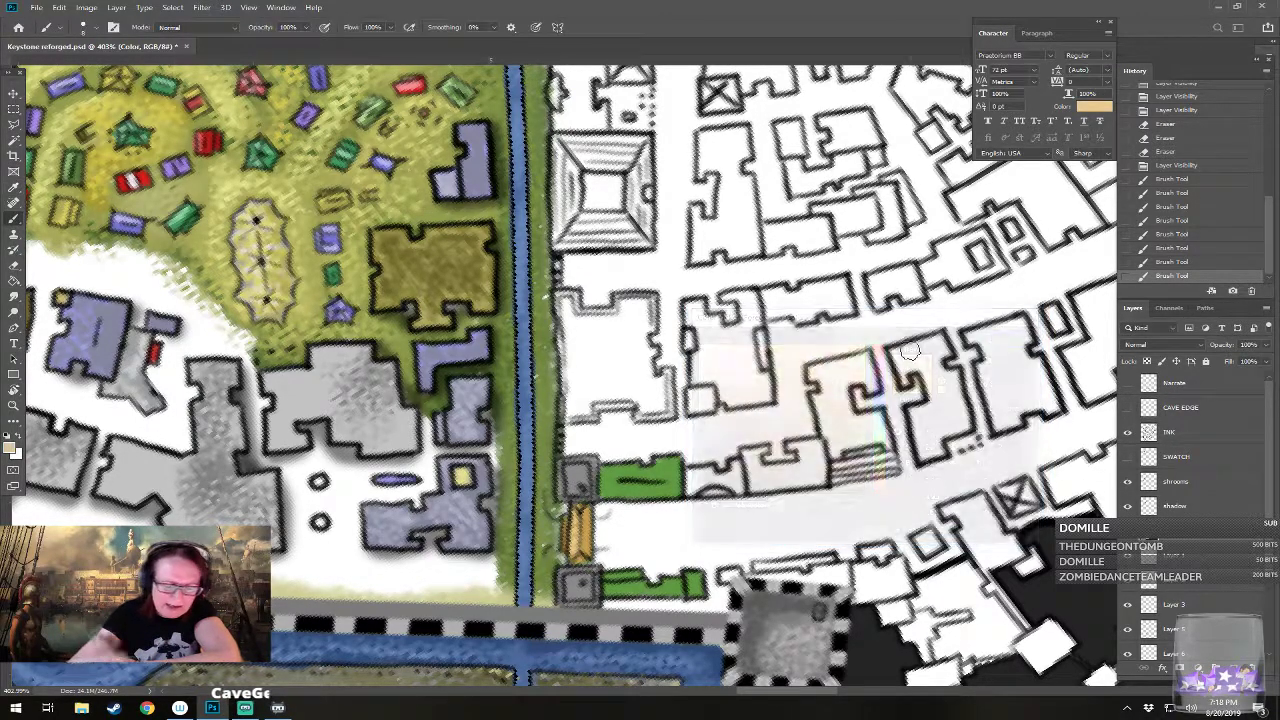
mouse_move(622, 485)
mouse_down()
mouse_move(666, 480)
mouse_move(664, 497)
mouse_up()
mouse_move(596, 590)
mouse_down()
mouse_move(696, 586)
mouse_move(612, 578)
mouse_move(640, 577)
mouse_up()
mouse_move(606, 474)
mouse_down()
mouse_move(666, 473)
mouse_move(686, 455)
mouse_up()
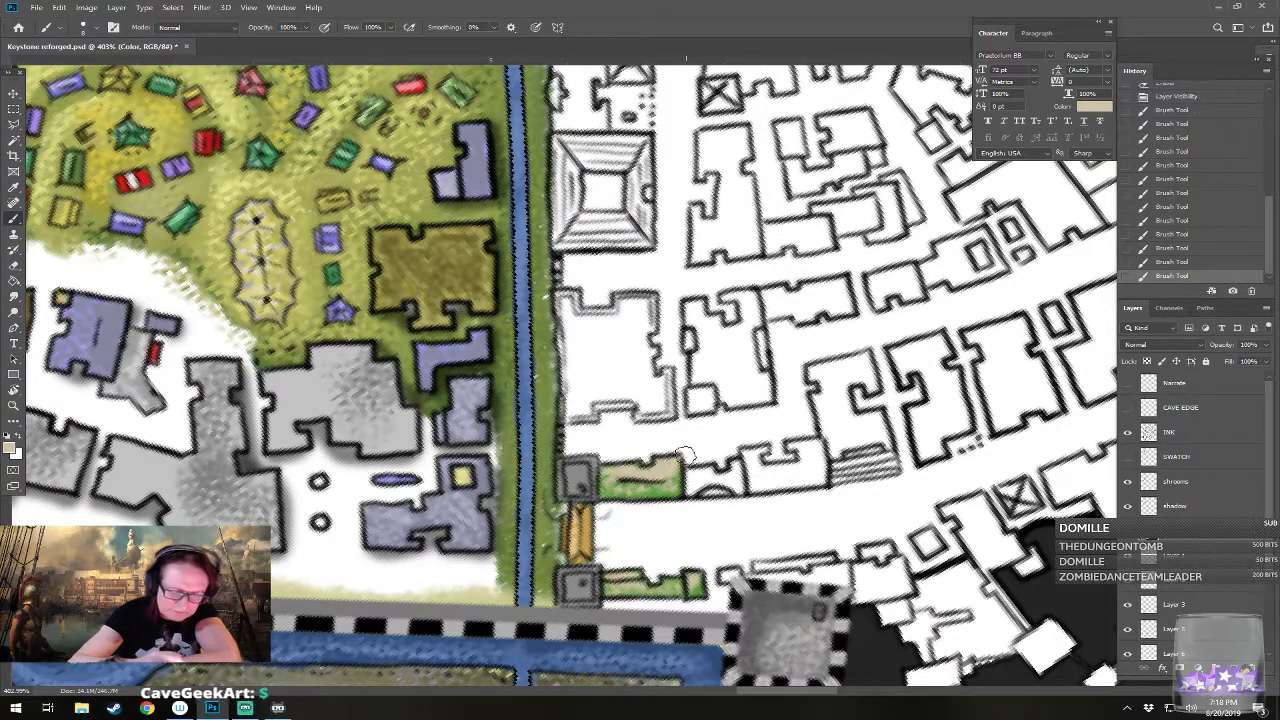
Step: Lighten the foreground colour to pale beige #ded3bd and dab it on the details around the gatehouse by the canal
scroll(685, 455, down, 8)
scroll(600, 330, up, 3)
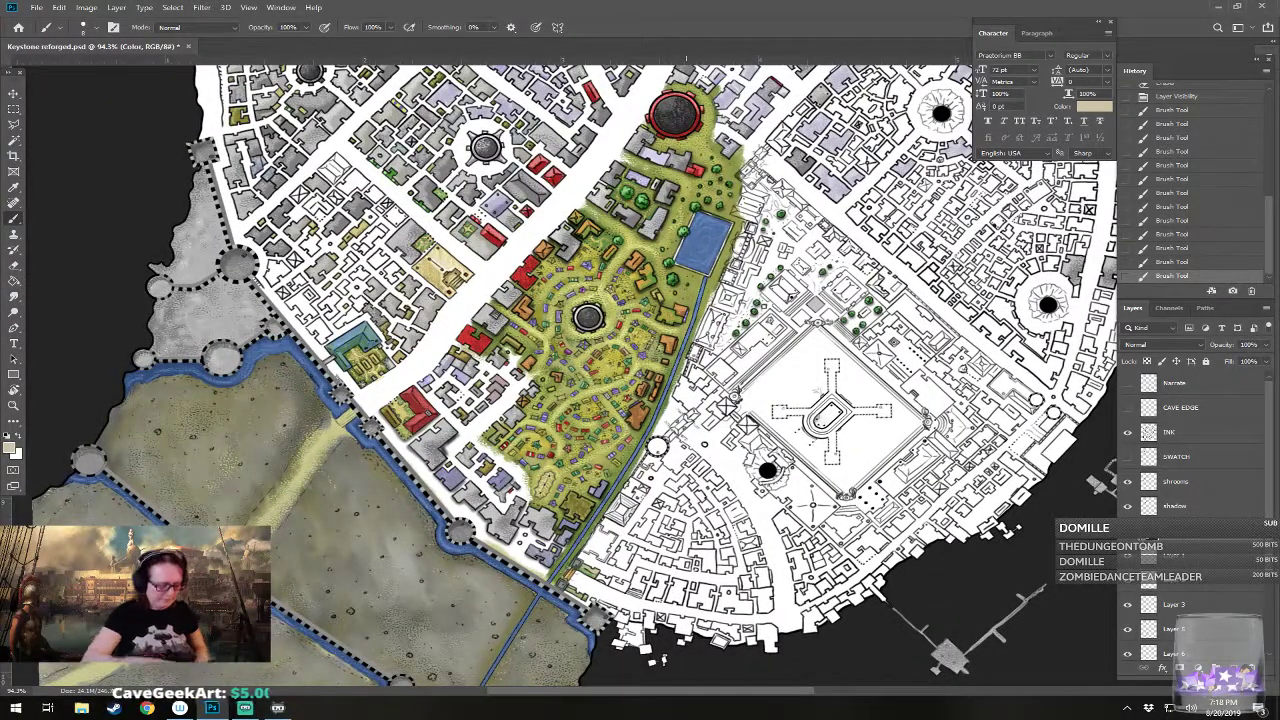
scroll(643, 595, up, 2)
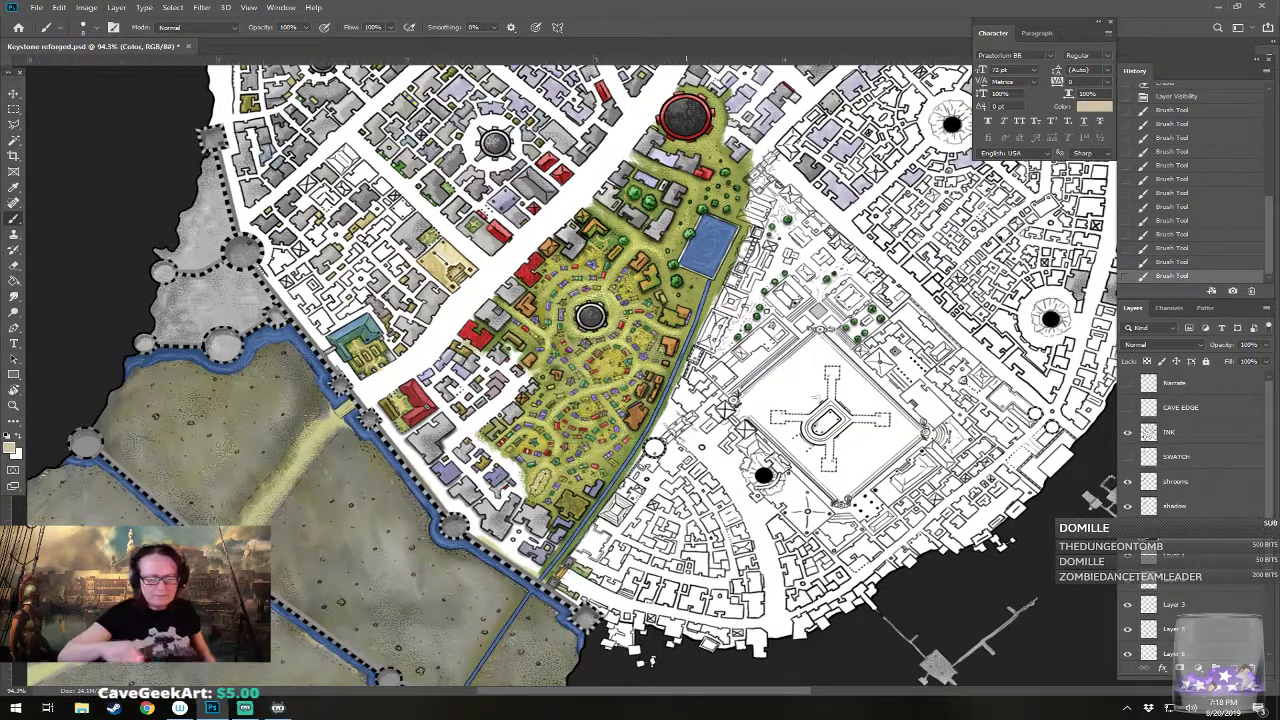
scroll(643, 595, up, 2)
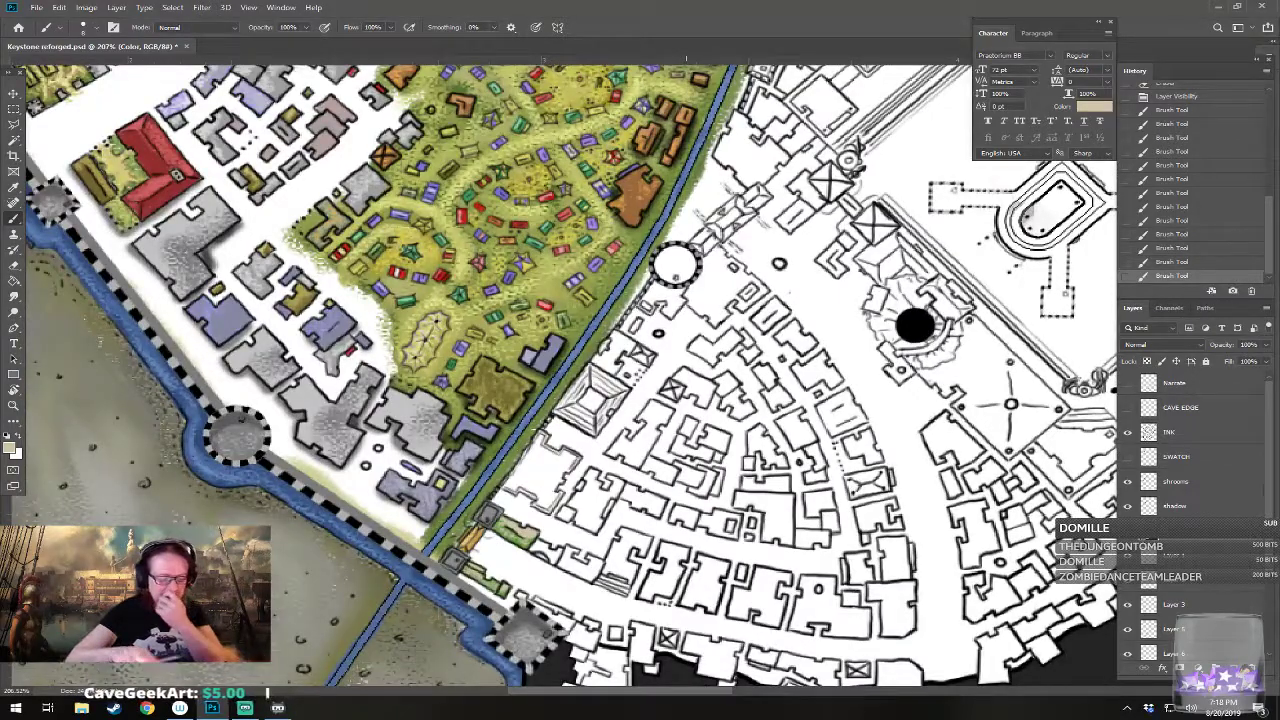
scroll(30, 490, up, 2)
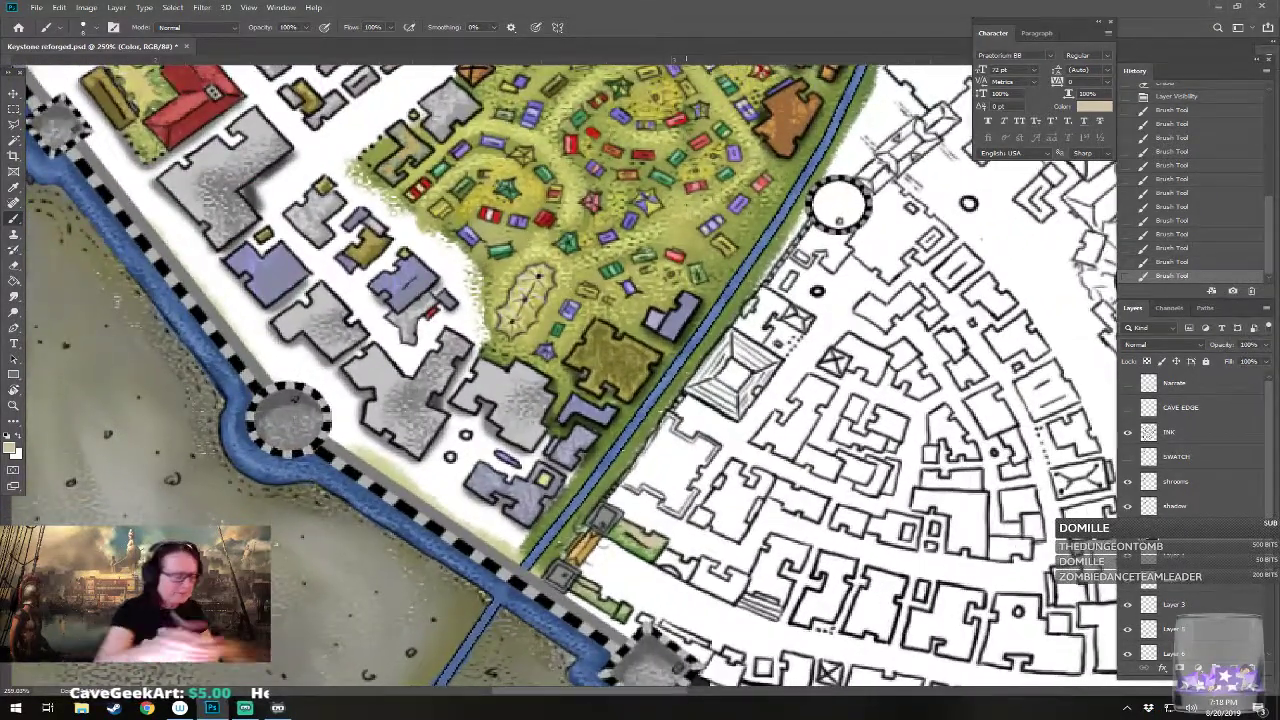
click(12, 447)
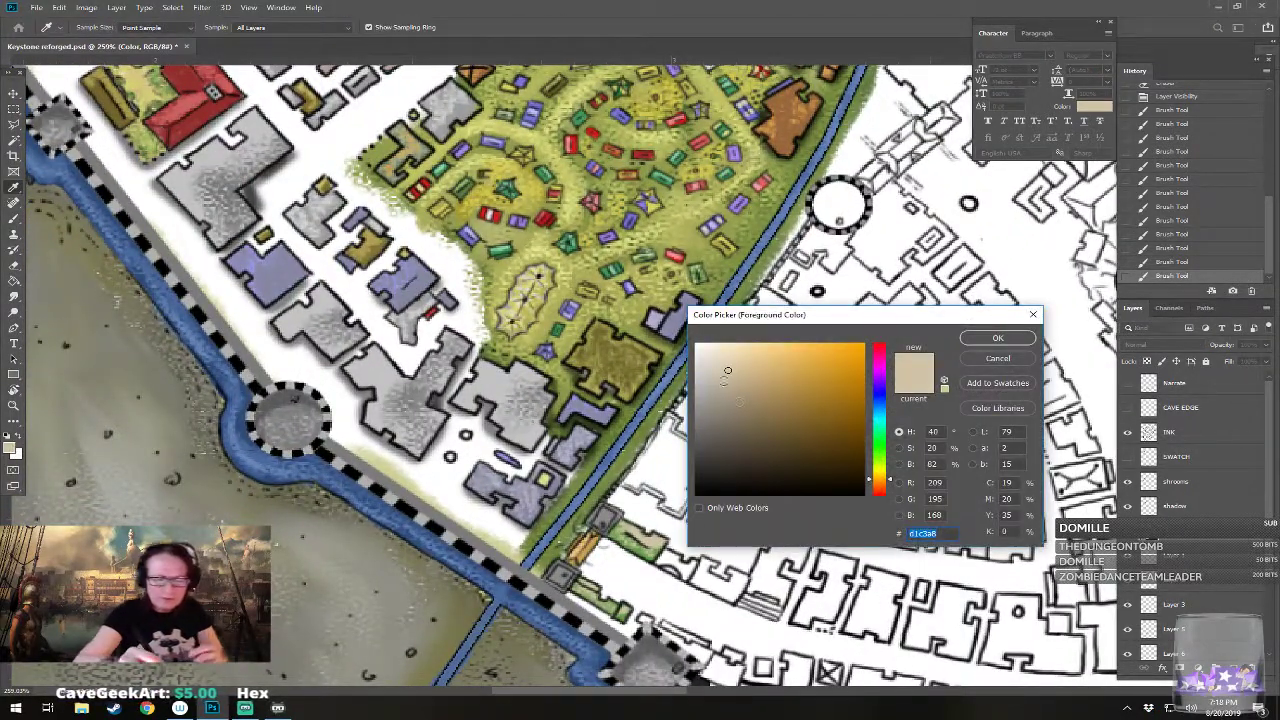
click(997, 338)
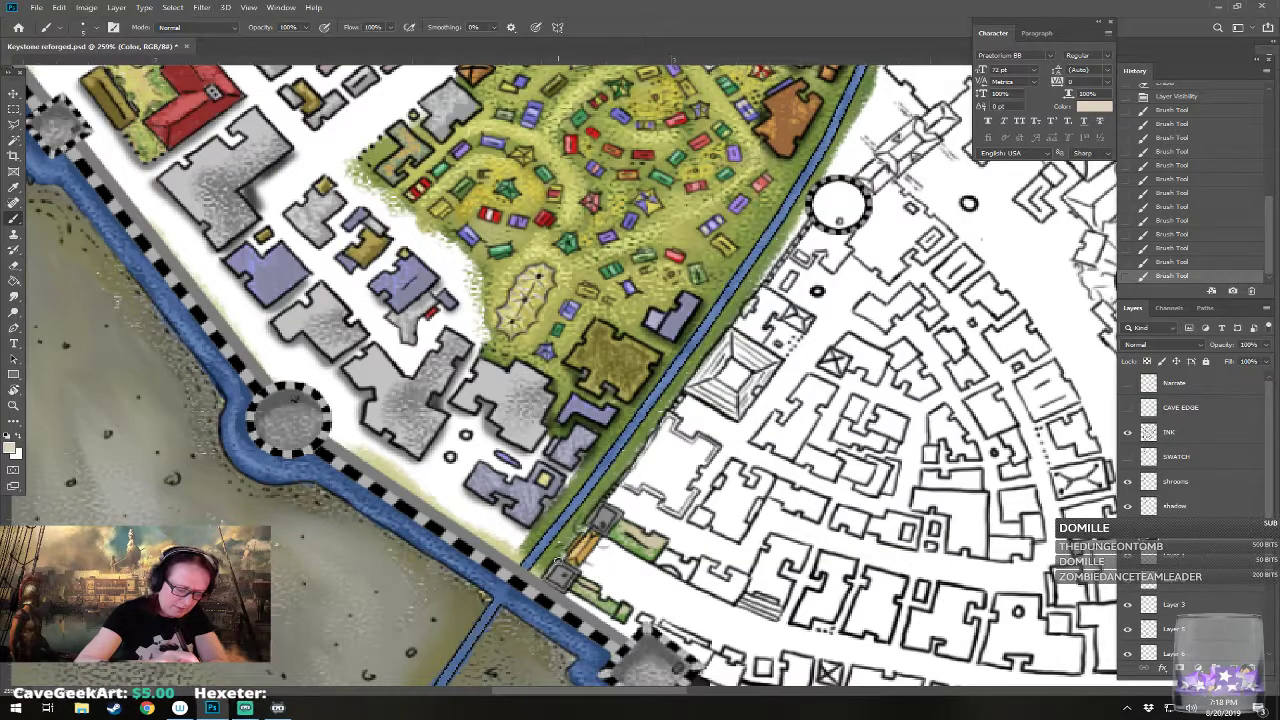
click(578, 558)
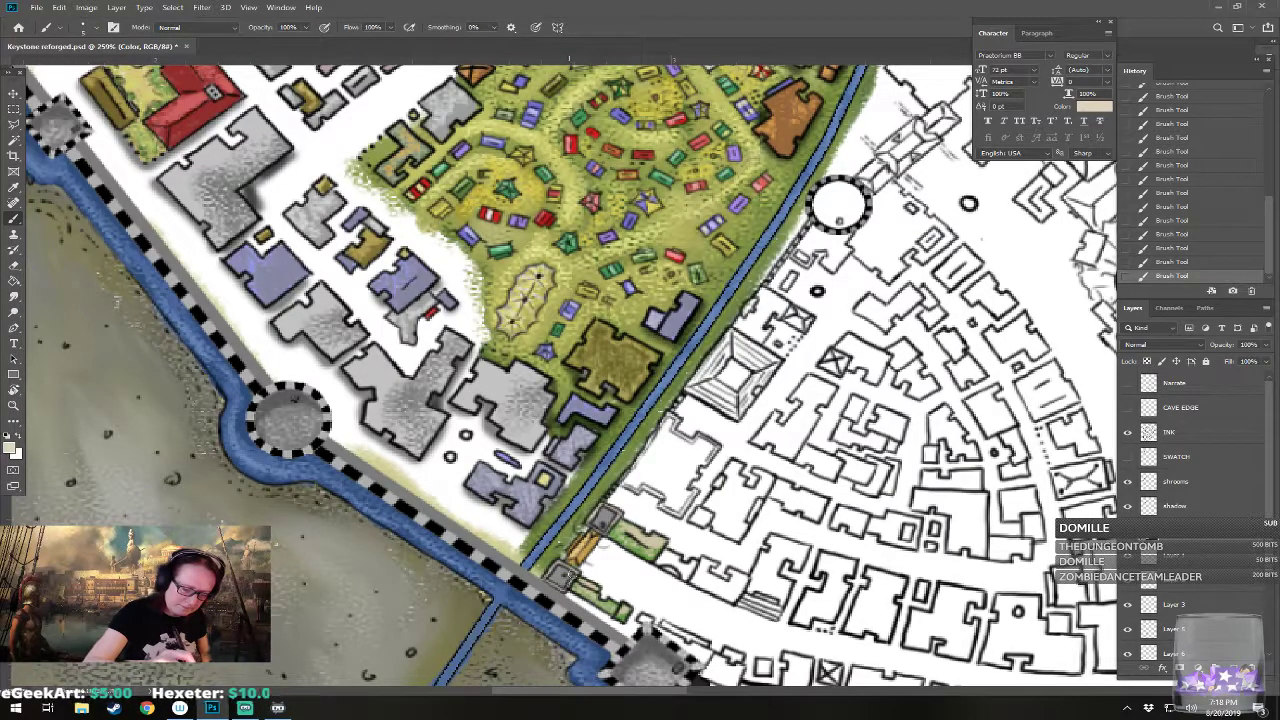
Step: Change the foreground colour to a neutral grey and touch up the details around the gatehouse with the brush
click(12, 450)
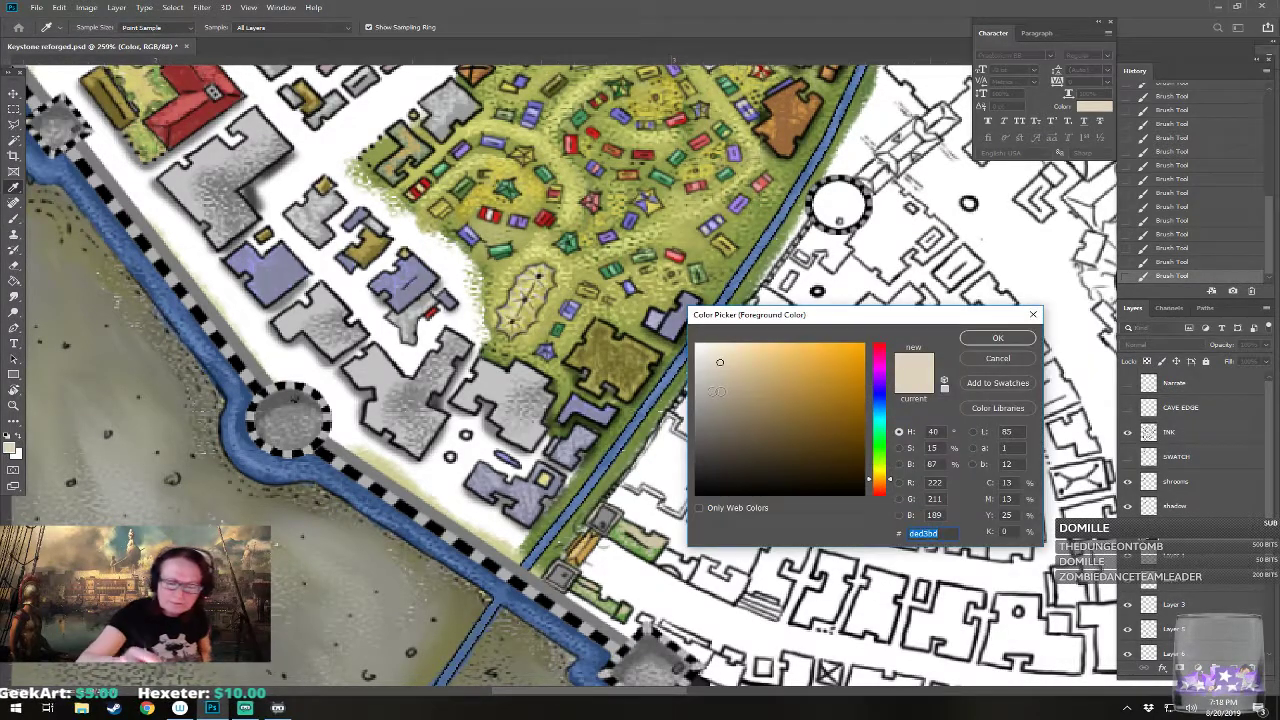
drag(714, 391, 697, 388)
click(969, 341)
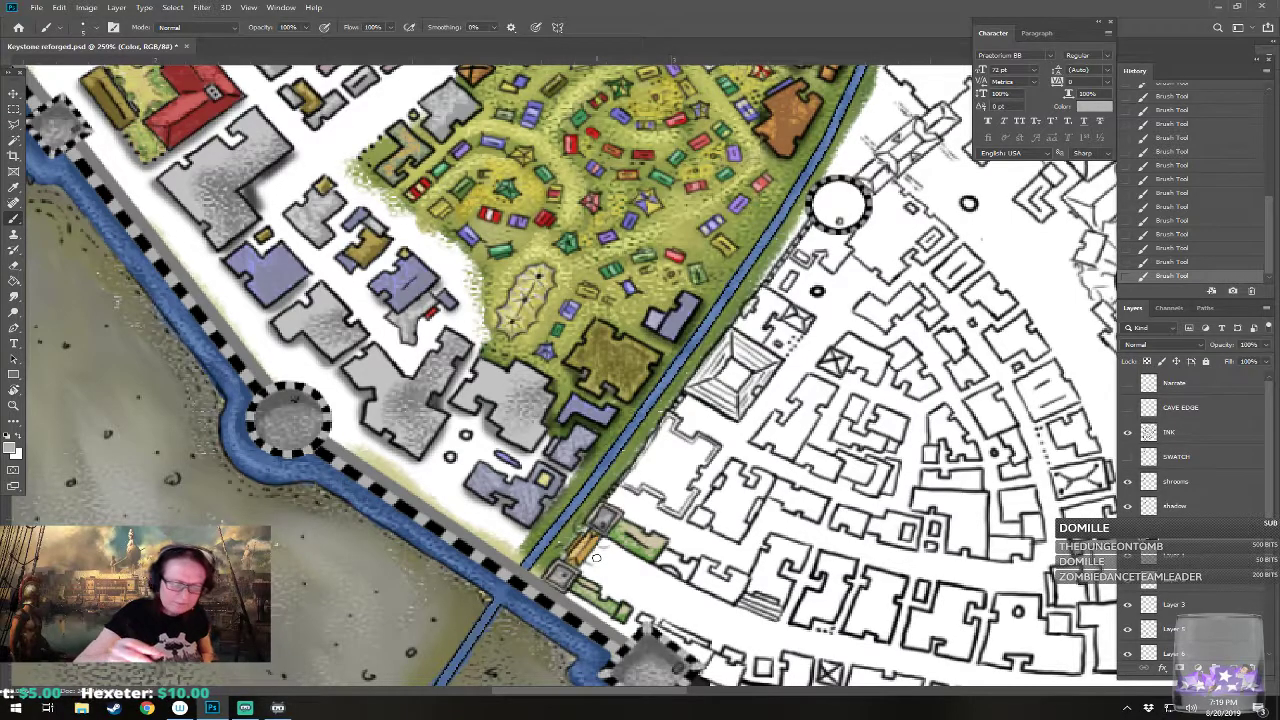
drag(596, 558, 574, 610)
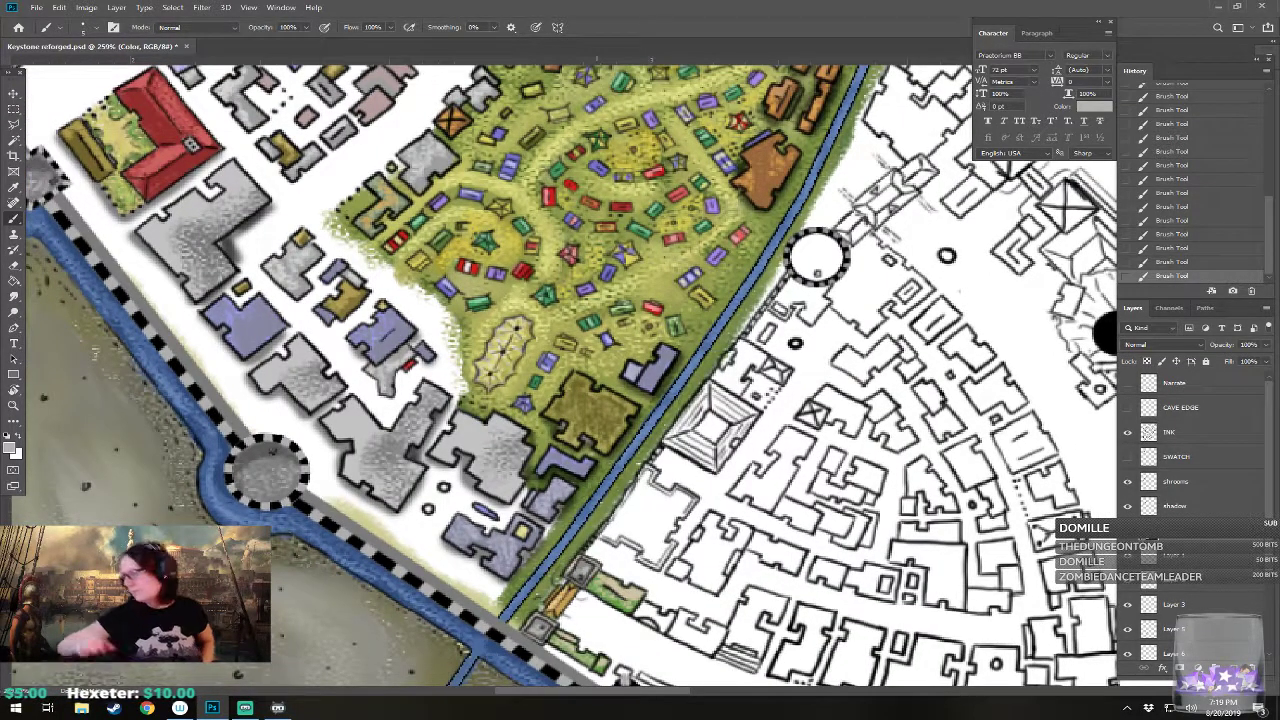
Step: Set the foreground colour to saturated orange #ca8b11 and paint the small roof section on the long building beside the lower grey tower
click(12, 449)
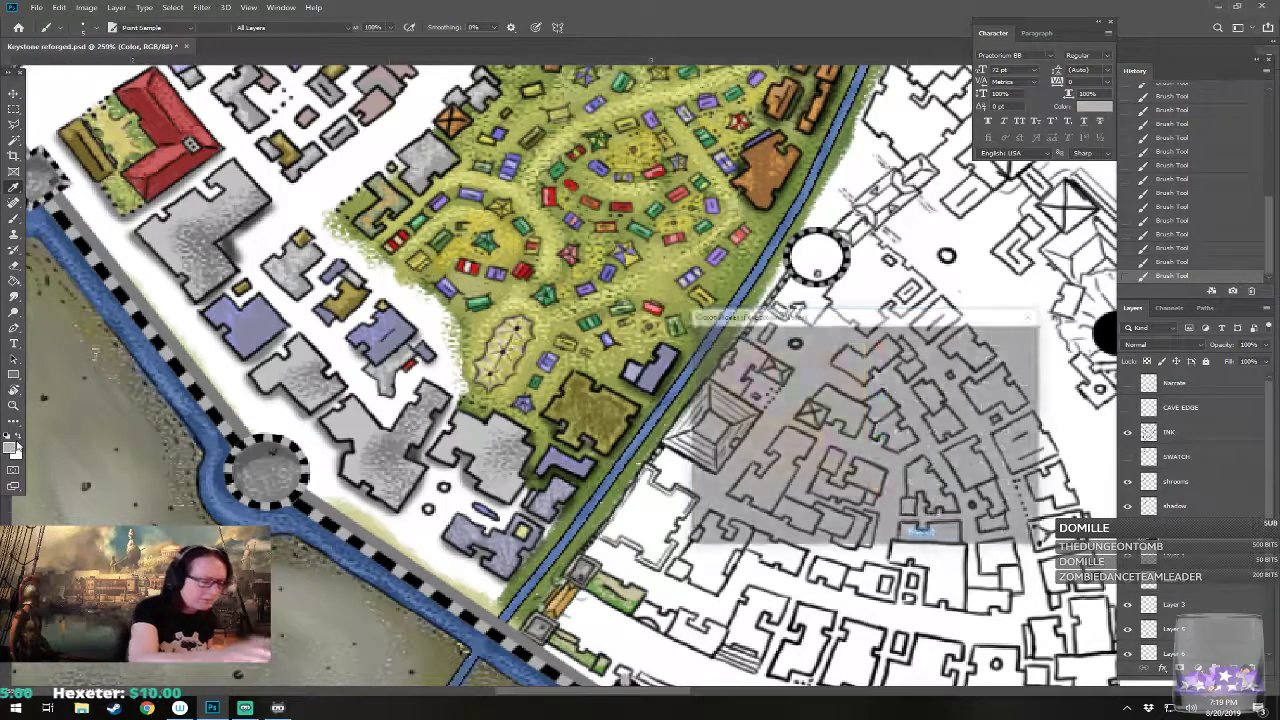
click(850, 374)
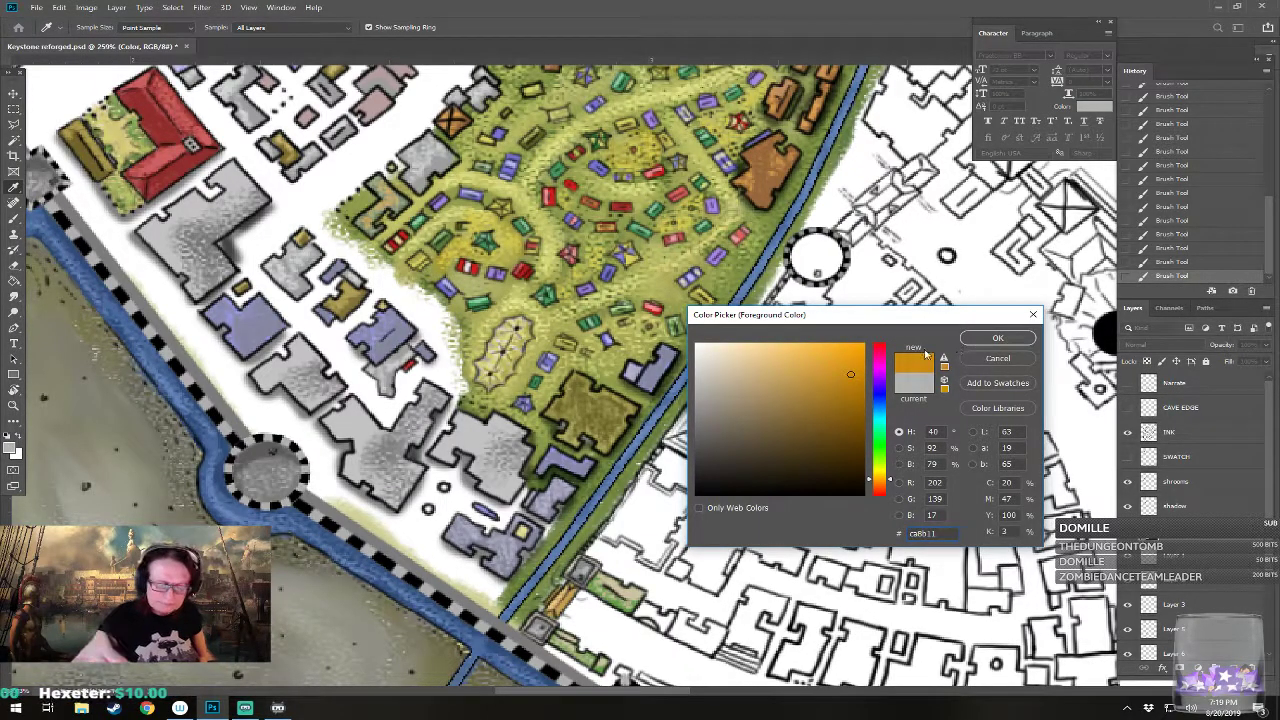
click(997, 338)
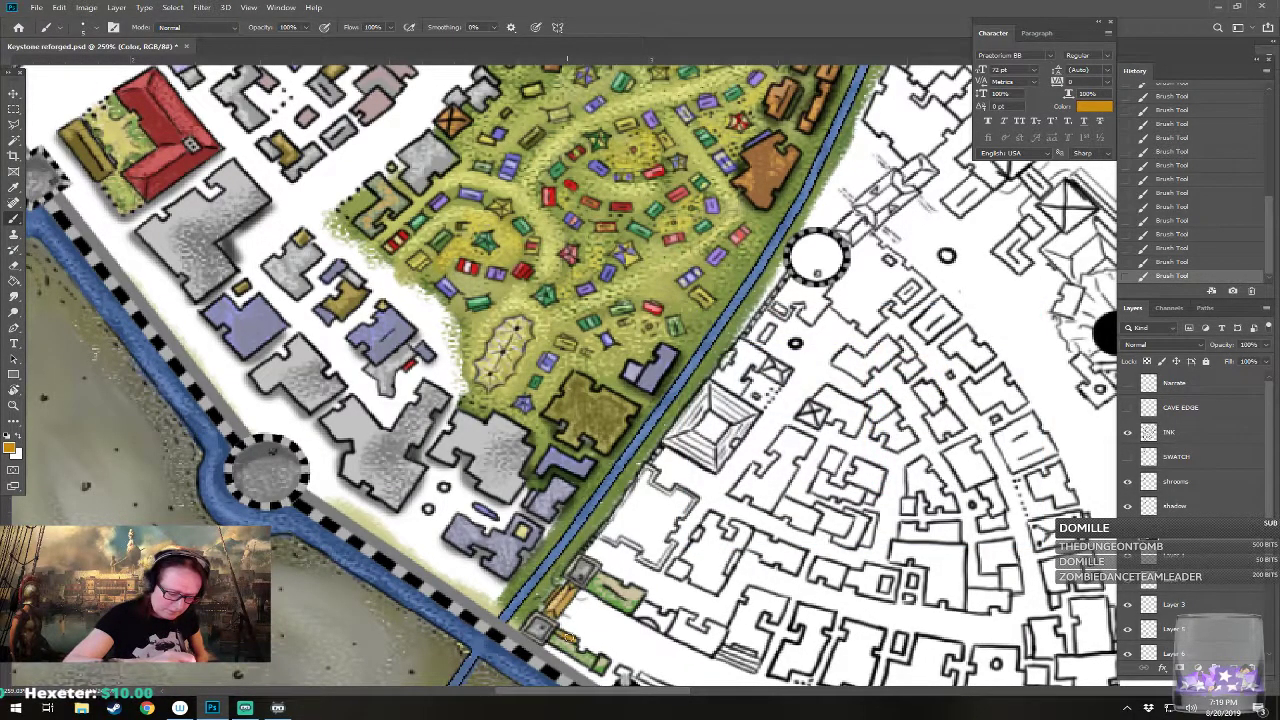
scroll(567, 627, up, 1)
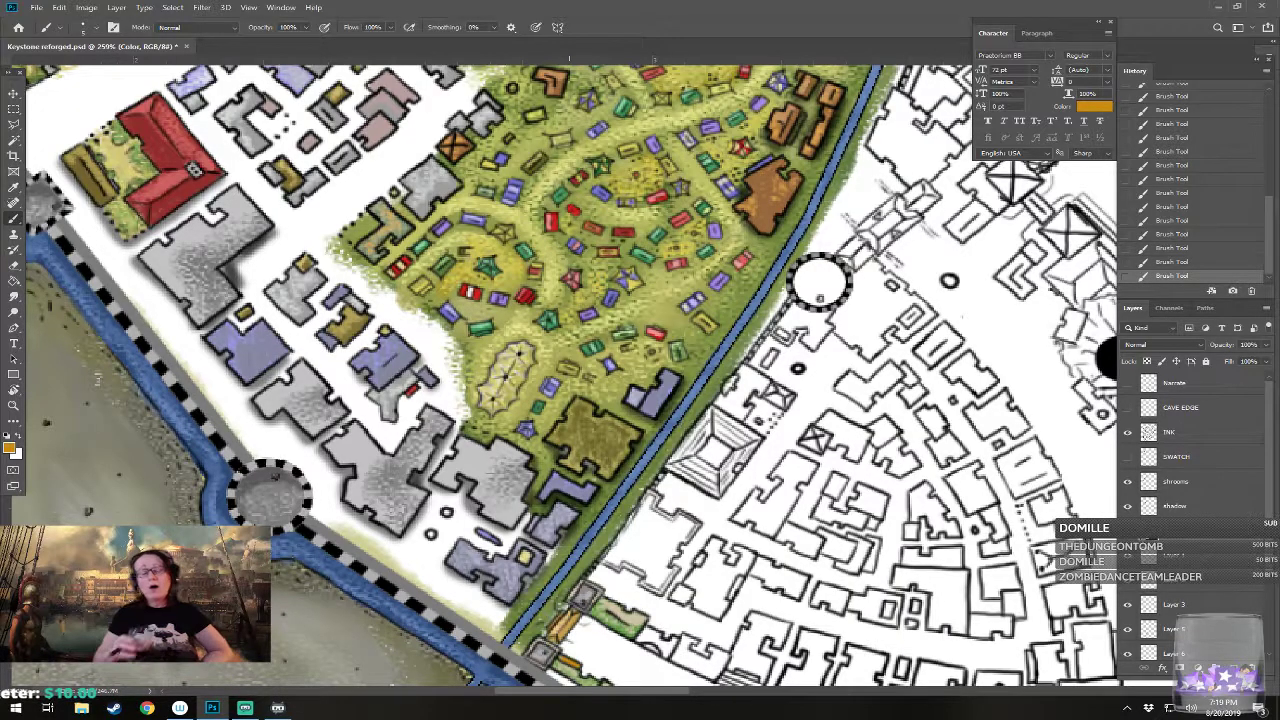
Step: Paint the small arched structure next to the upper green-and-beige building with the same orange
drag(702, 423, 160, 438)
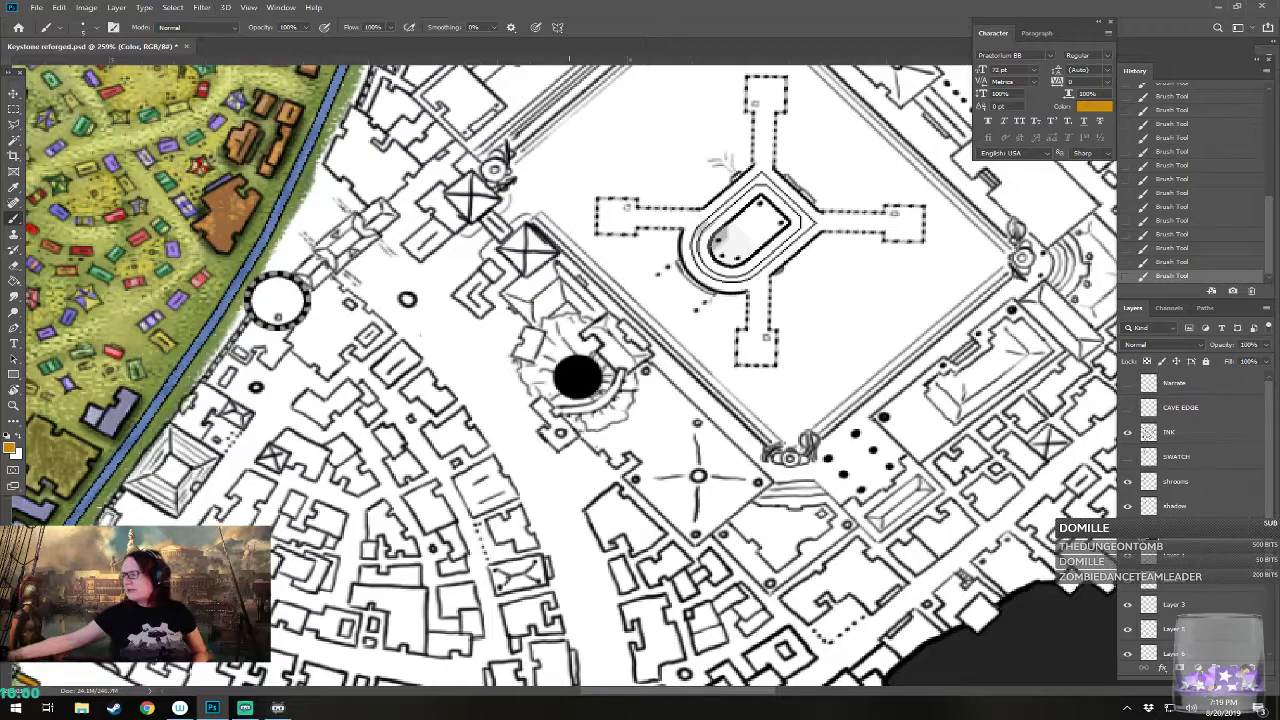
drag(500, 380, 826, 316)
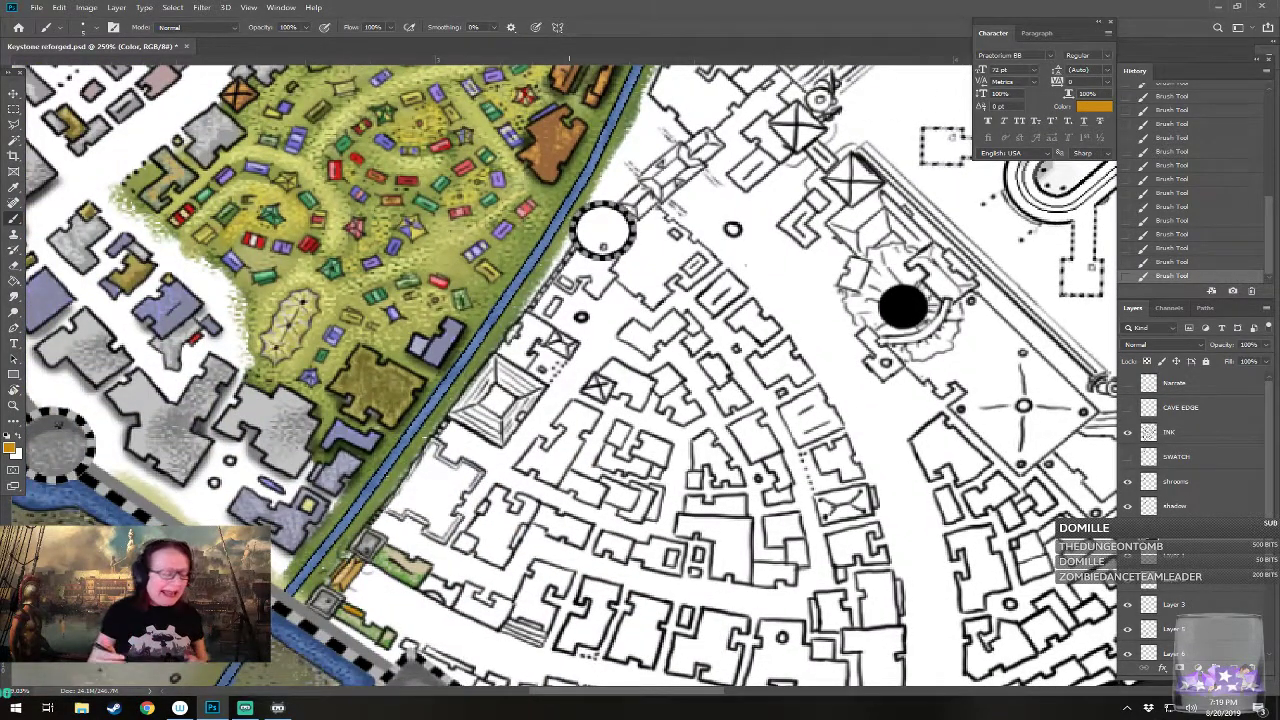
drag(415, 600, 569, 506)
scroll(569, 506, up, 3)
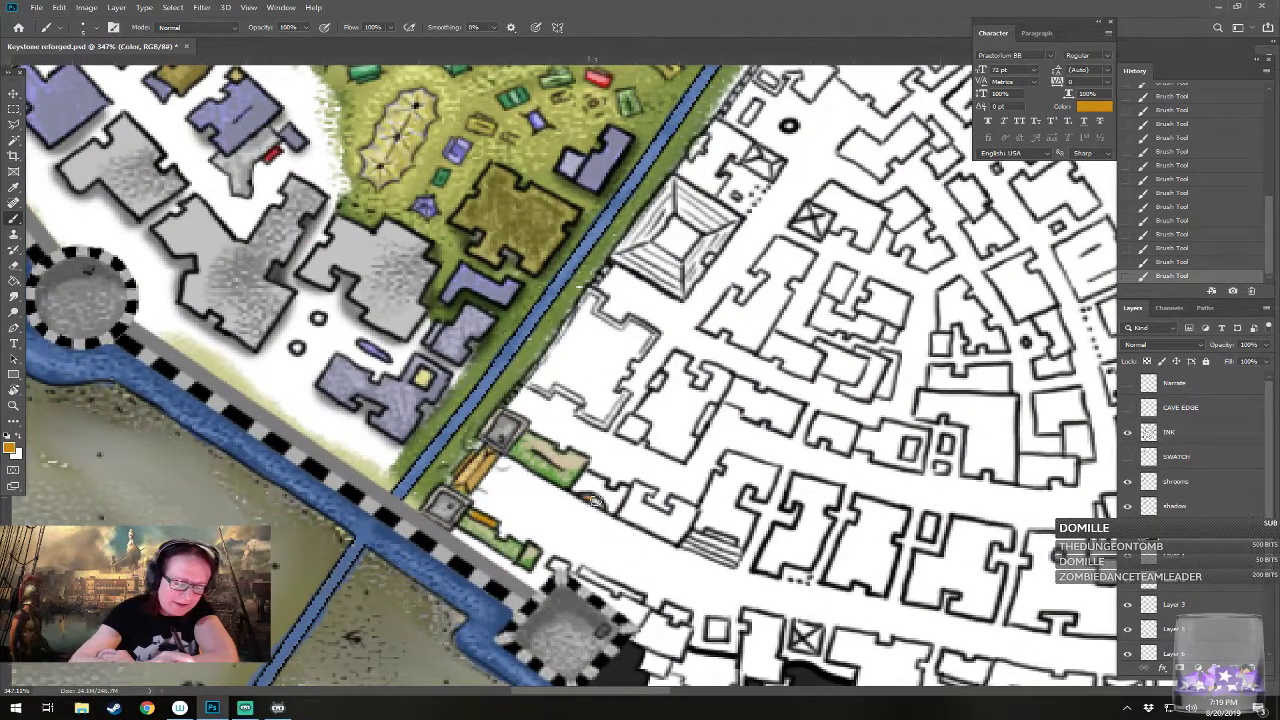
drag(595, 498, 591, 540)
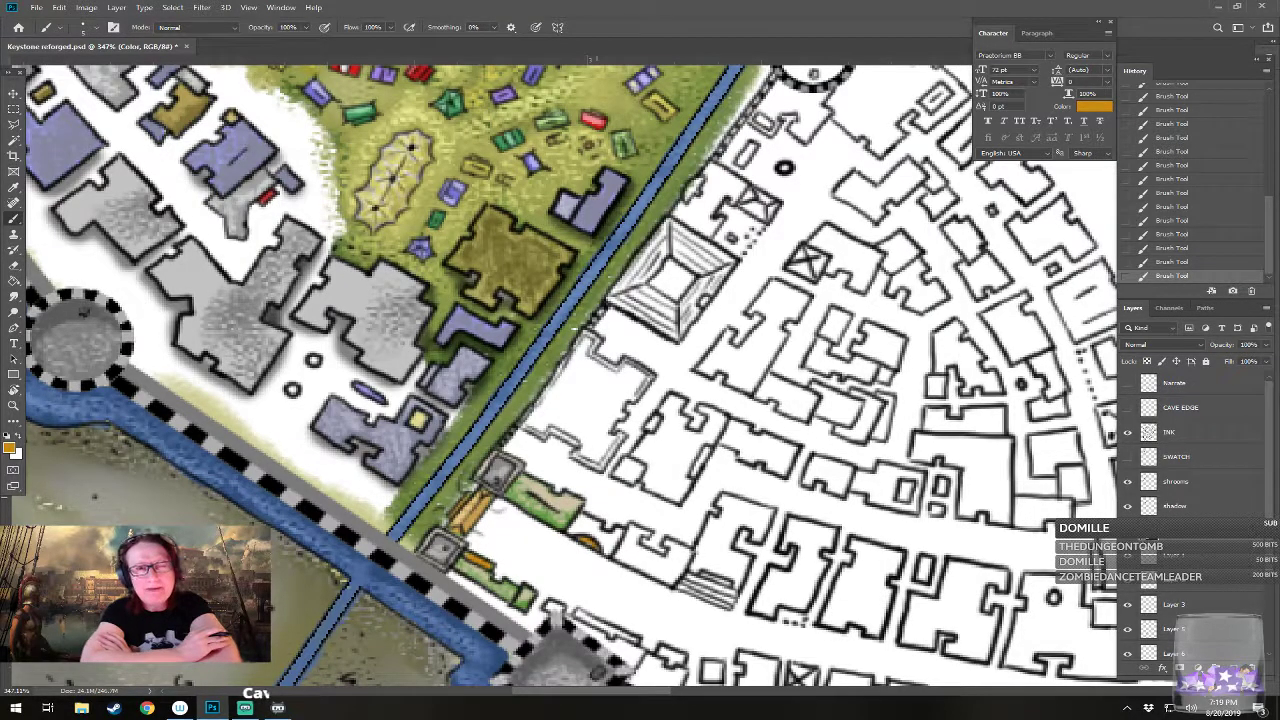
drag(575, 326, 609, 362)
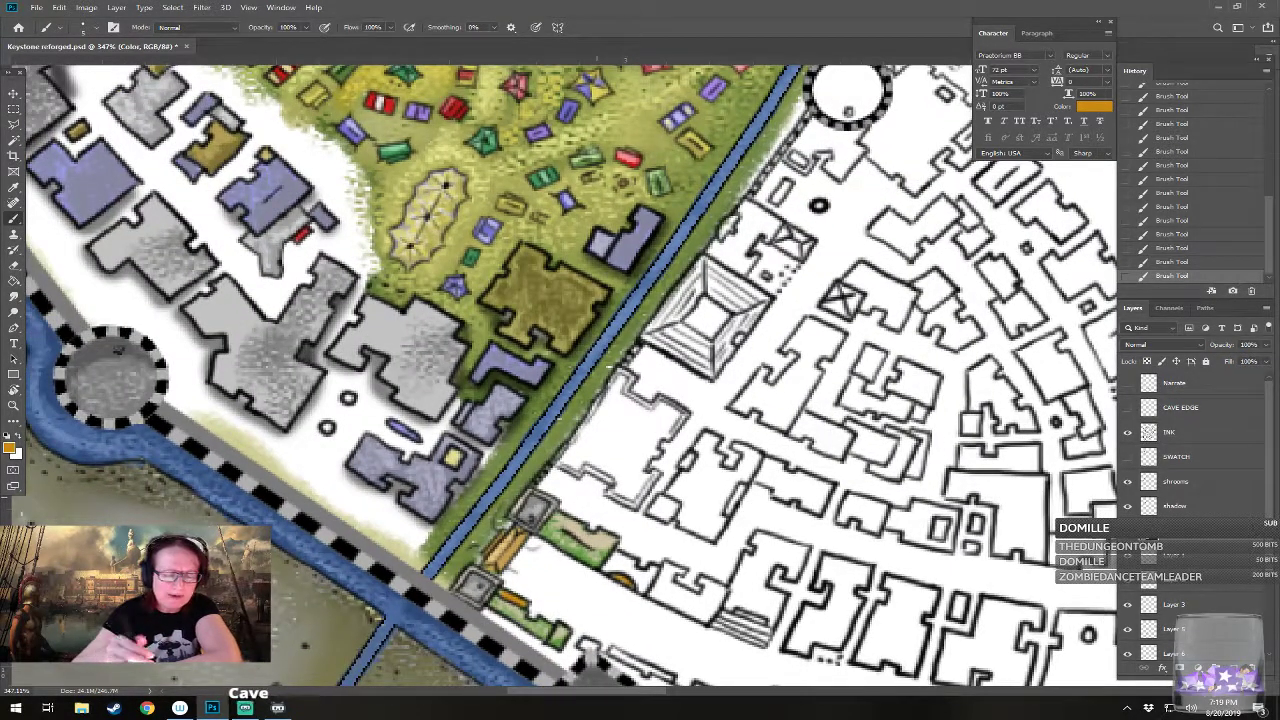
Step: Set the foreground colour to neutral grey #a9a9a9 and brush along the thin wall beside the canal toward the white round tower
click(10, 447)
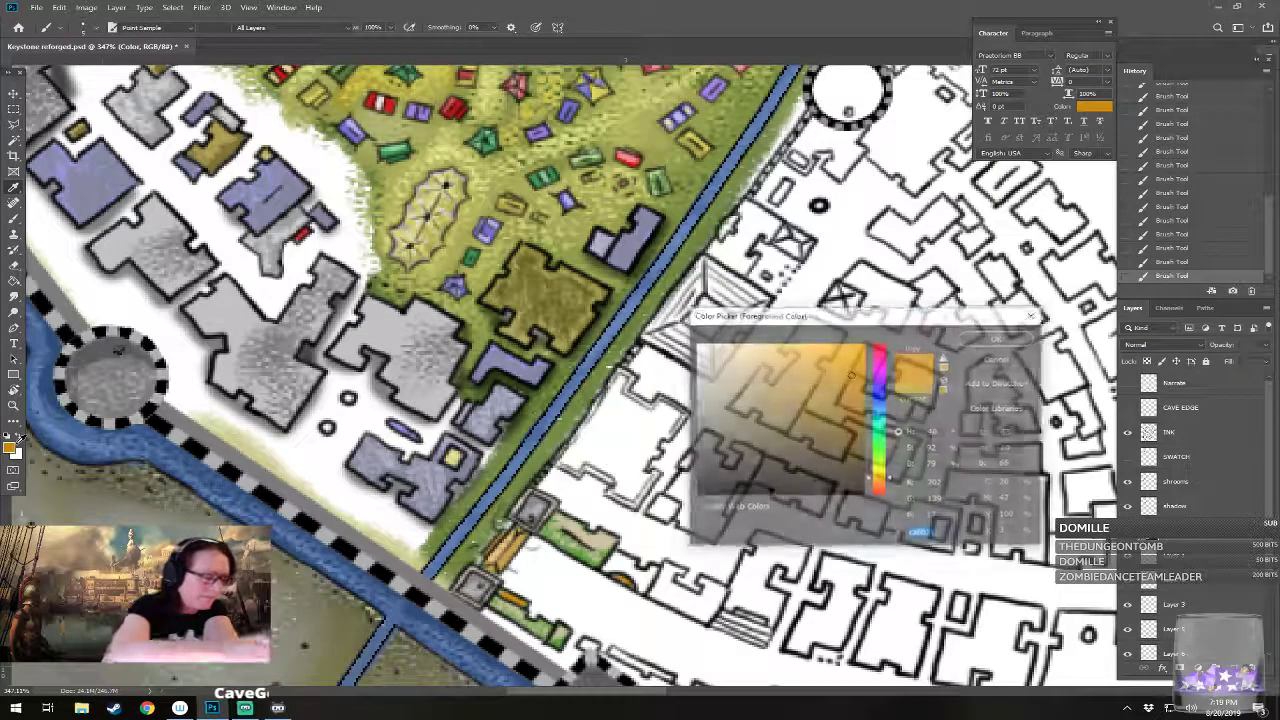
click(697, 393)
click(997, 339)
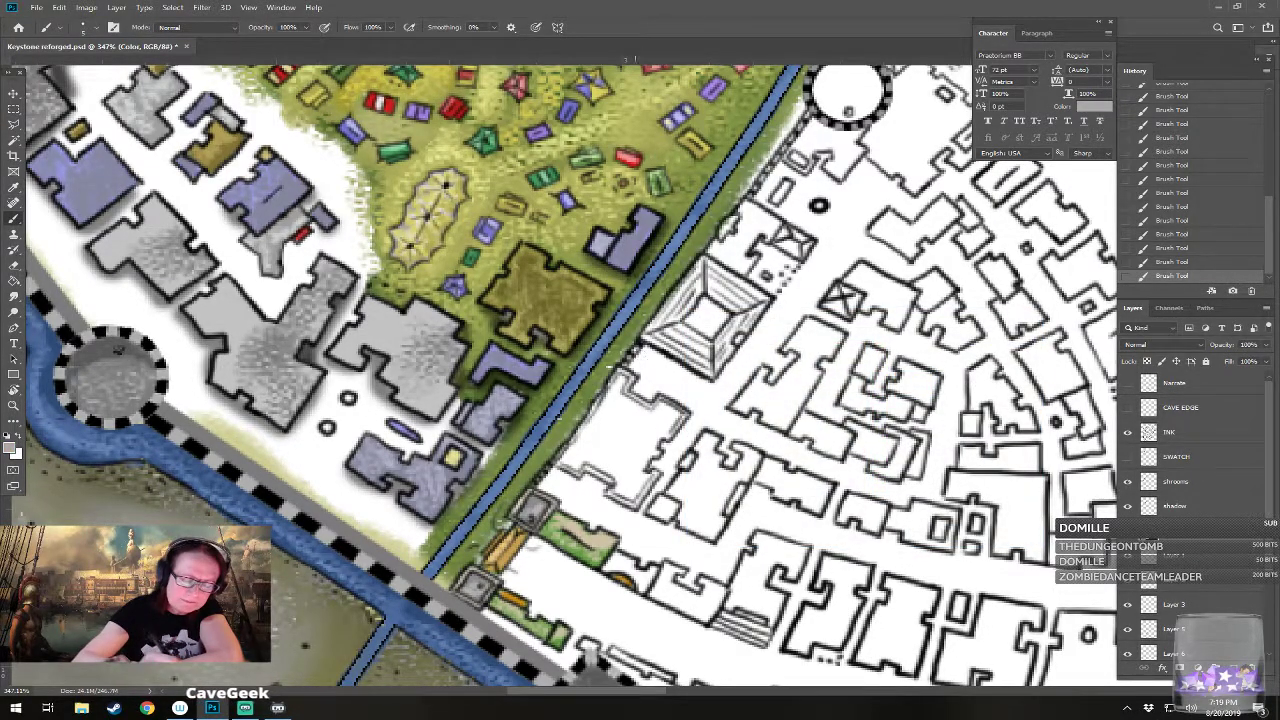
drag(632, 343, 572, 513)
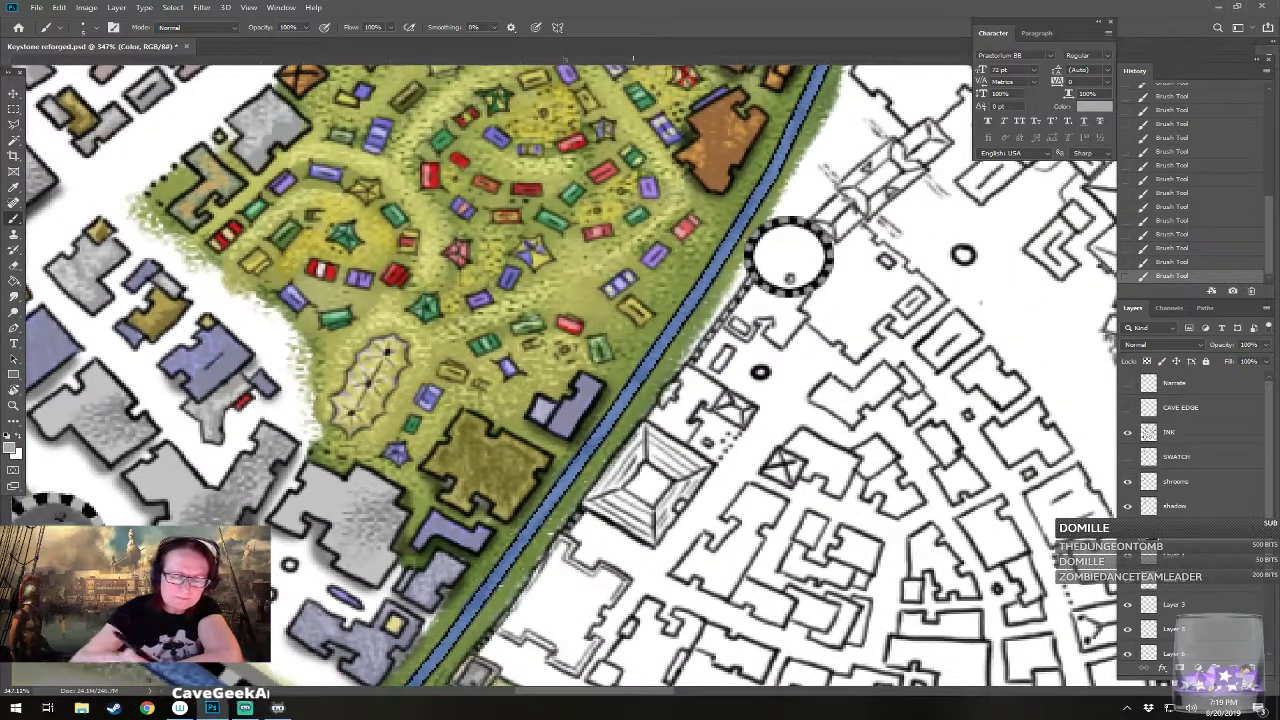
mouse_move(692, 360)
mouse_down()
mouse_move(752, 276)
mouse_move(718, 370)
mouse_up()
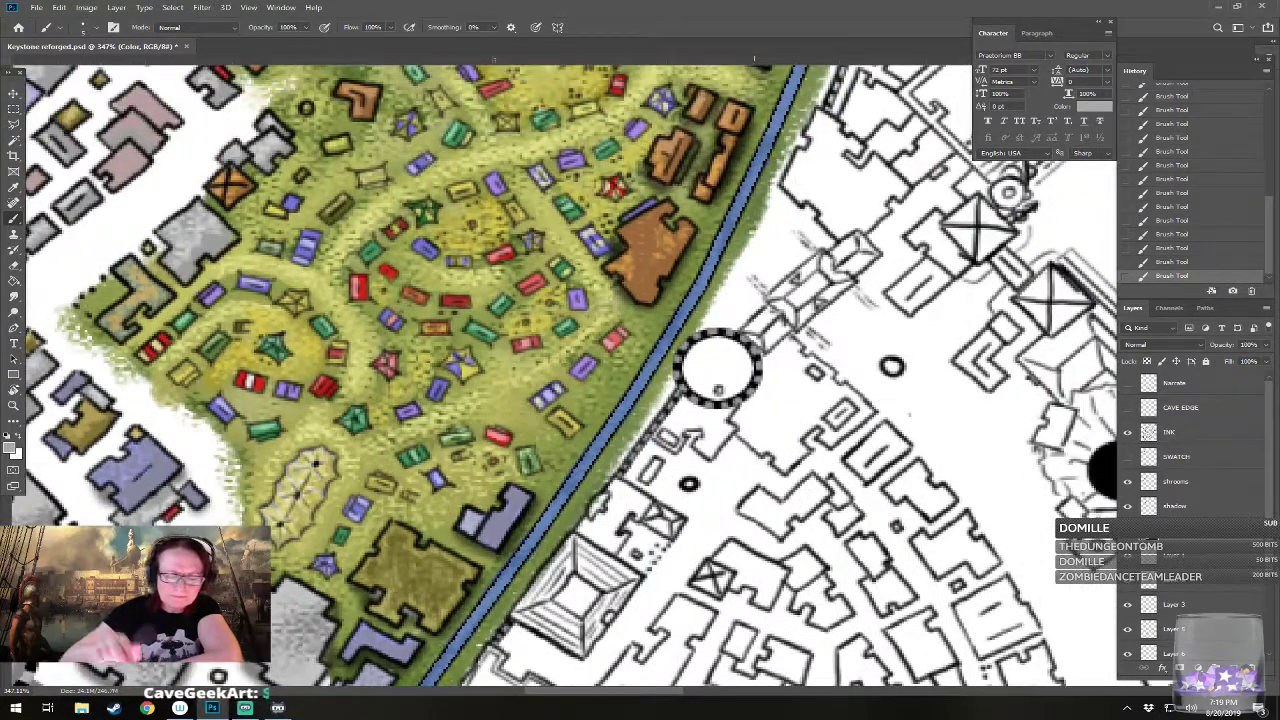
Step: Set the foreground colour to light beige #d2cdc4
click(11, 449)
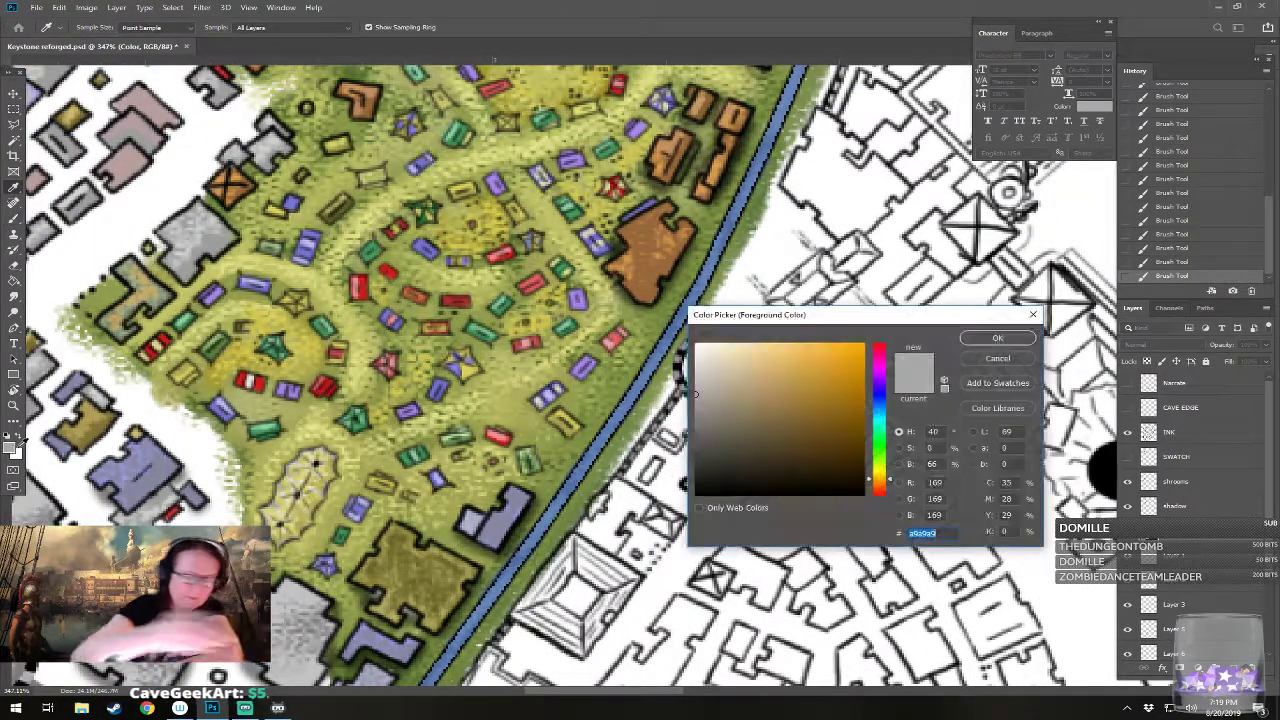
click(706, 368)
click(997, 338)
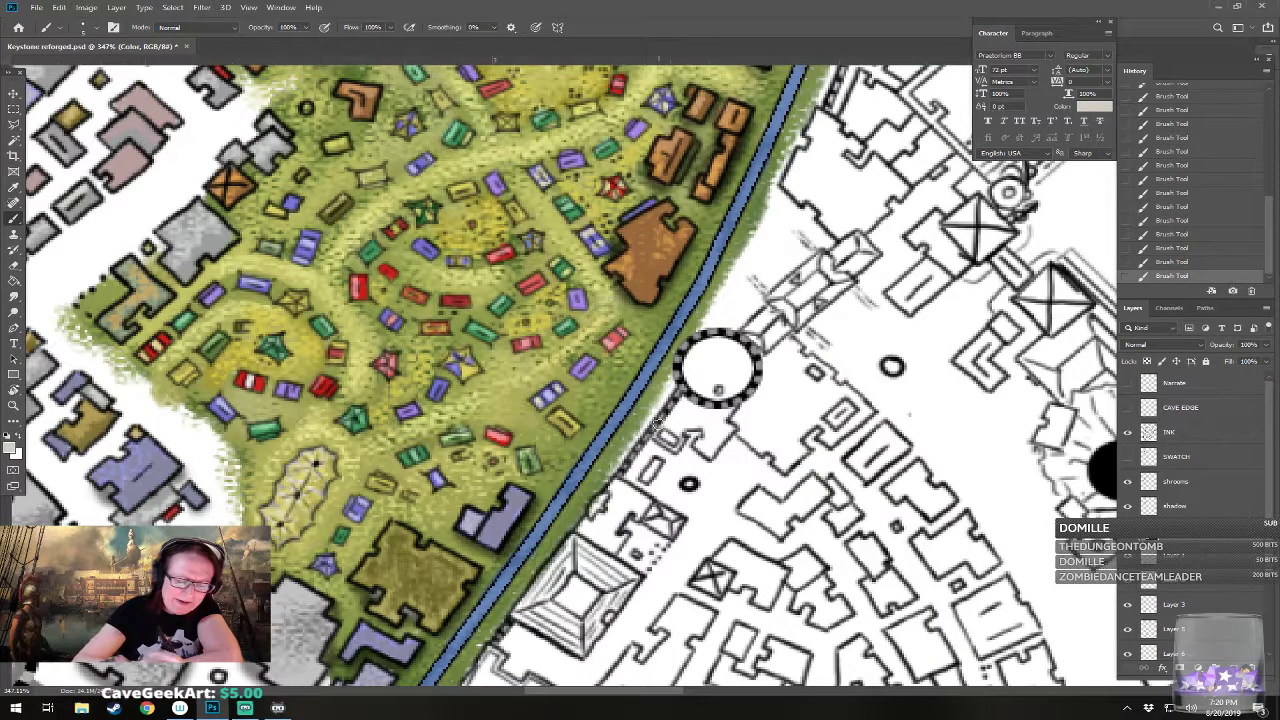
Step: Set the foreground colour to tan #d0ac68 and fill the large notched building beside the canal, just above the gatehouse towers
mouse_move(718, 370)
mouse_down()
mouse_move(680, 440)
mouse_move(826, 163)
mouse_move(873, 117)
mouse_up()
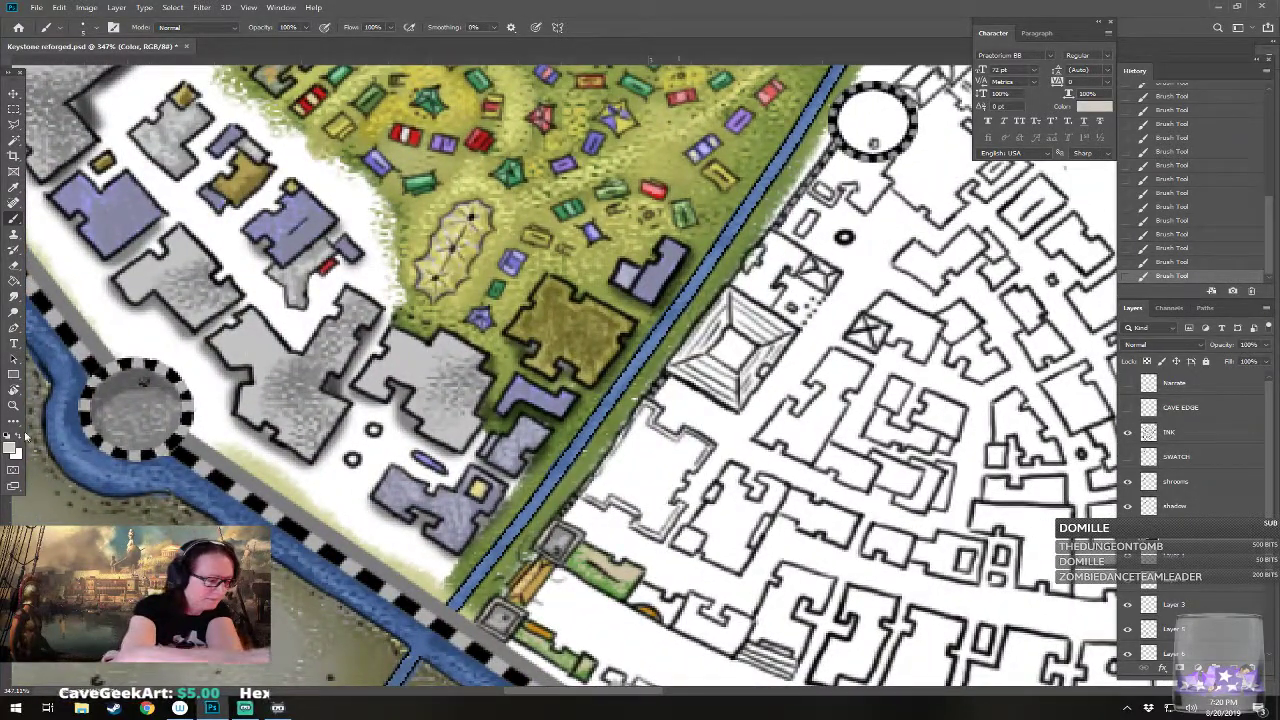
click(12, 448)
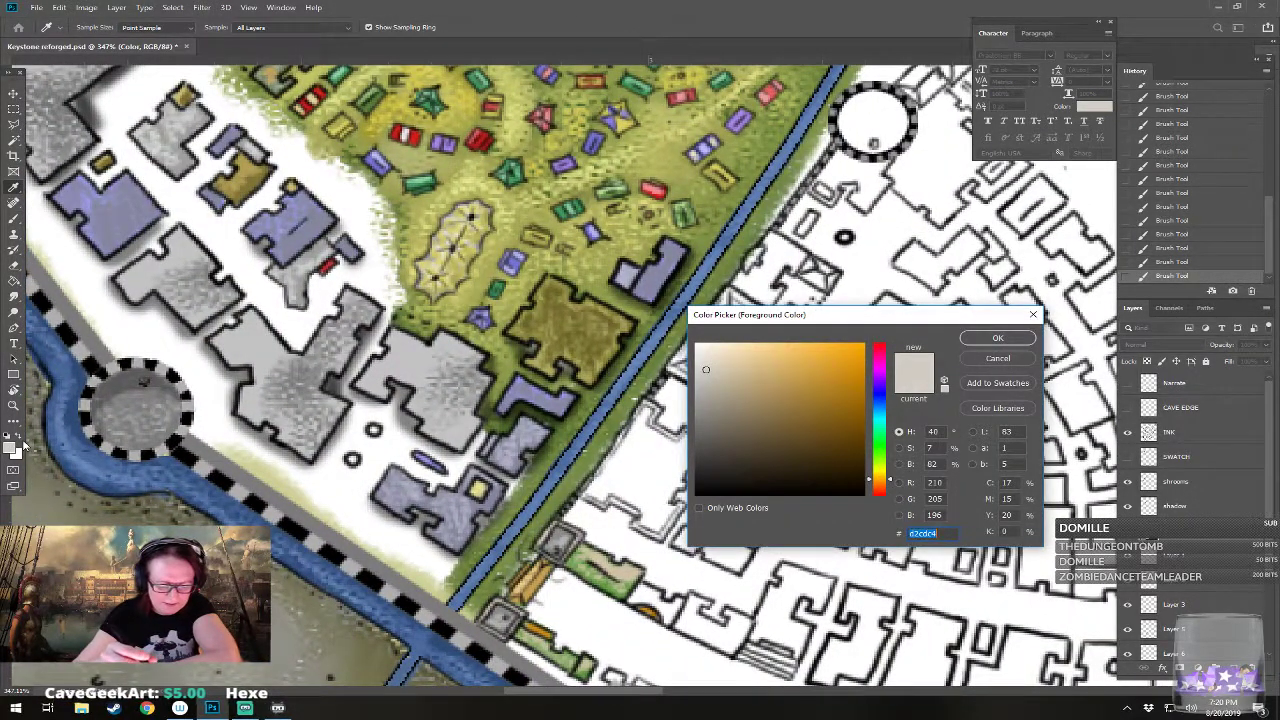
click(777, 367)
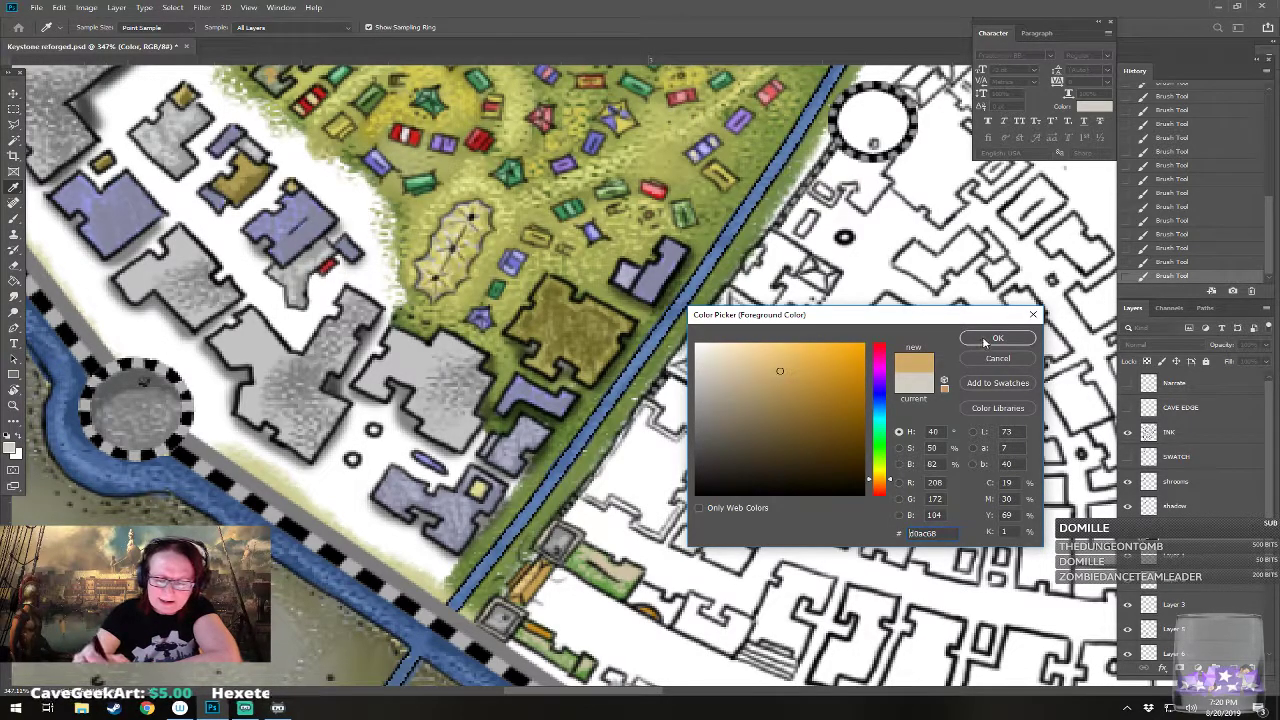
click(986, 340)
mouse_move(629, 457)
mouse_down()
mouse_move(588, 490)
mouse_move(636, 440)
mouse_move(650, 416)
mouse_move(640, 412)
mouse_up()
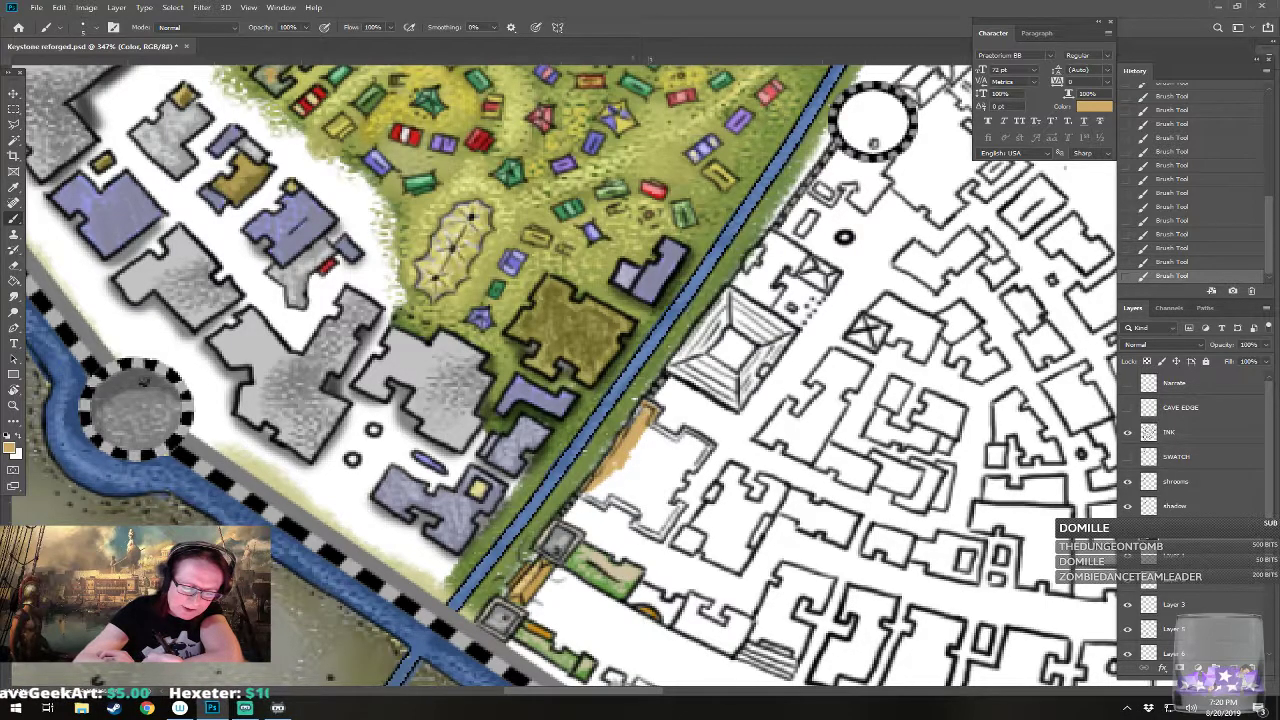
mouse_move(588, 490)
mouse_down()
mouse_move(611, 468)
mouse_move(593, 498)
mouse_move(646, 508)
mouse_move(639, 468)
mouse_move(694, 440)
mouse_up()
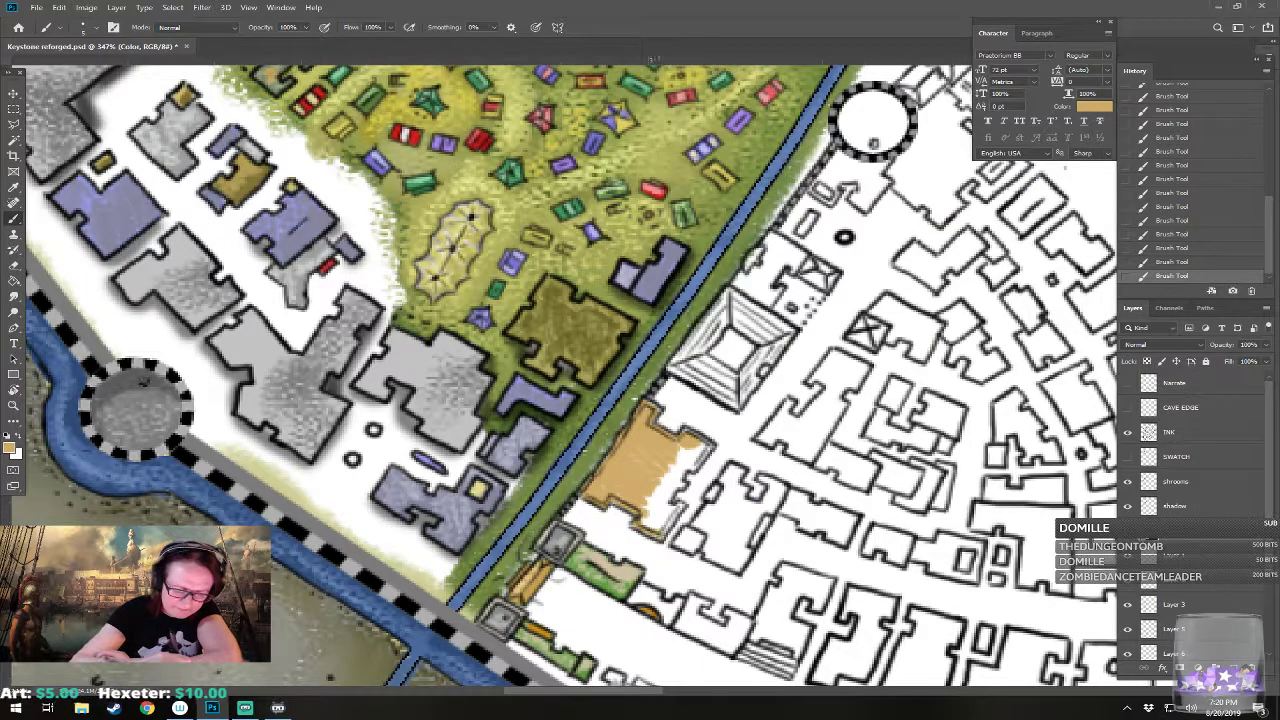
mouse_move(647, 522)
mouse_down()
mouse_move(676, 485)
mouse_move(668, 472)
mouse_move(702, 452)
mouse_move(680, 455)
mouse_up()
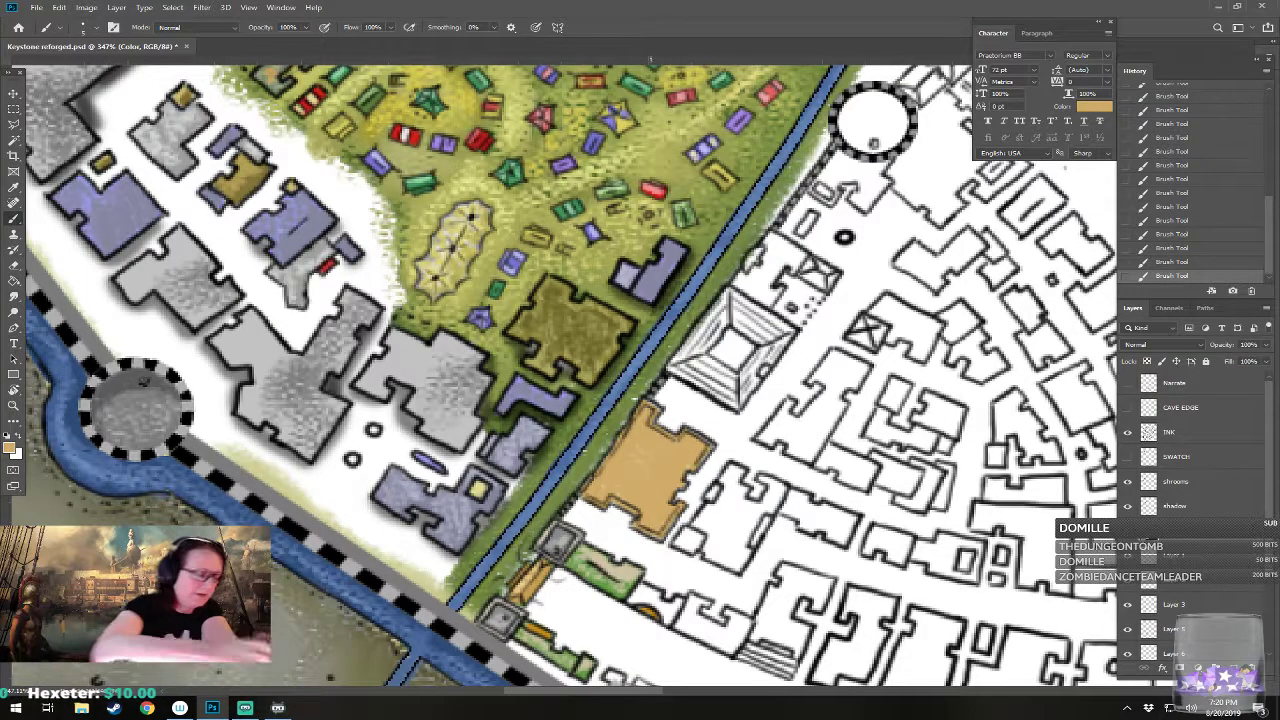
Step: Set the foreground colour to green #519d47 and stipple a mottled texture over the tan notched building
click(12, 446)
click(872, 447)
click(788, 401)
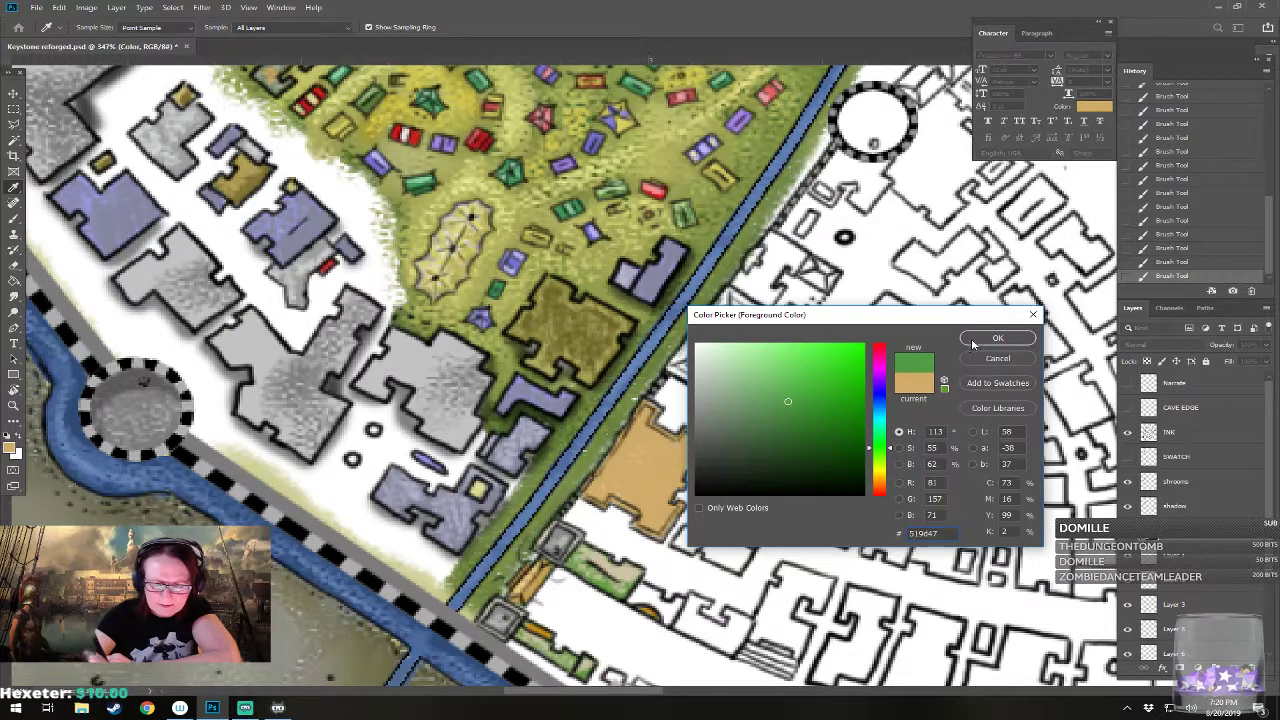
click(985, 339)
mouse_move(592, 498)
mouse_down()
mouse_move(617, 472)
mouse_move(644, 517)
mouse_move(674, 504)
mouse_move(635, 482)
mouse_move(644, 502)
mouse_move(652, 465)
mouse_move(666, 487)
mouse_move(675, 446)
mouse_move(688, 465)
mouse_move(694, 449)
mouse_move(609, 467)
mouse_move(624, 455)
mouse_move(632, 469)
mouse_move(647, 418)
mouse_move(682, 458)
mouse_up()
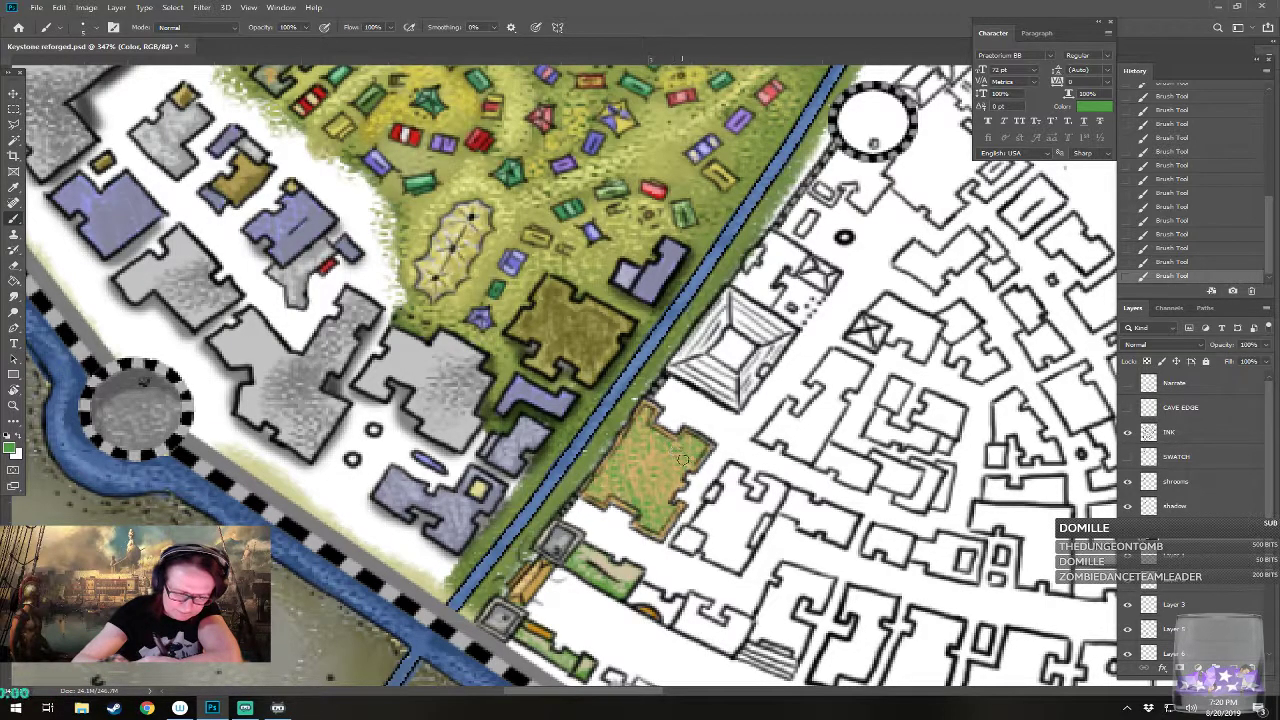
Step: Set the foreground colour to yellow-green #adb95e and fill the square stepped-roof building beside the canal
scroll(682, 458, down, 5)
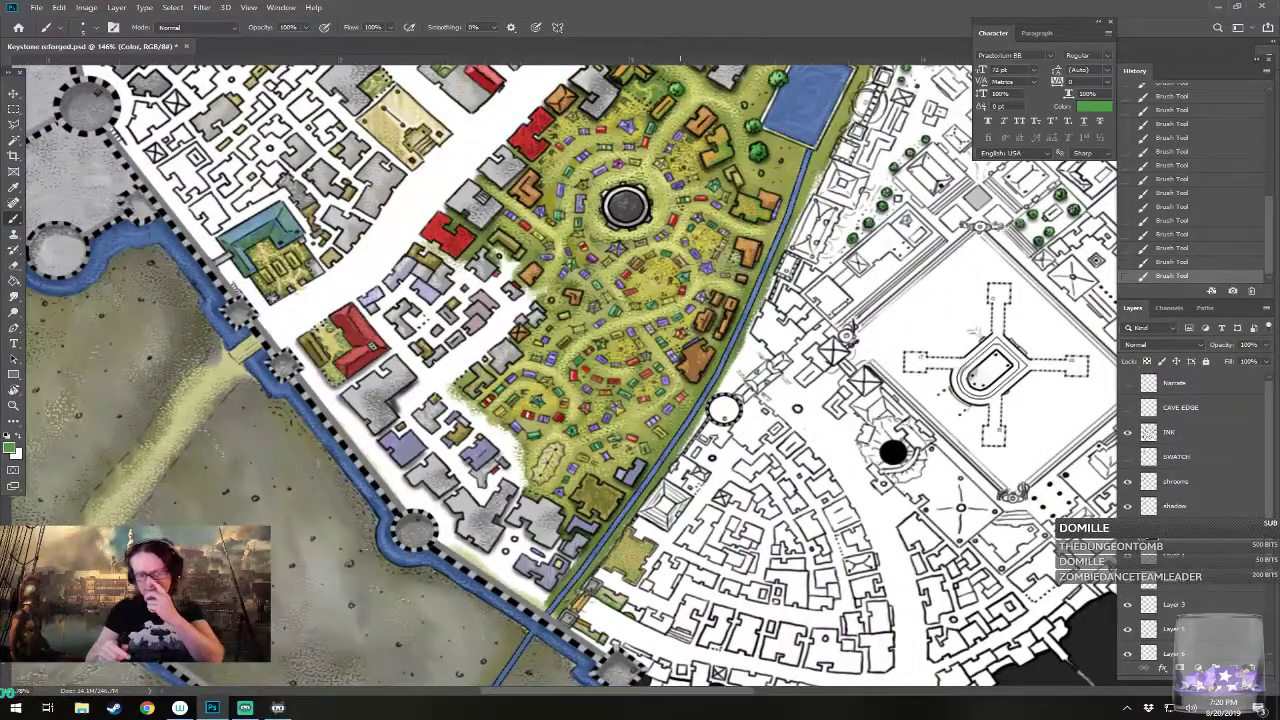
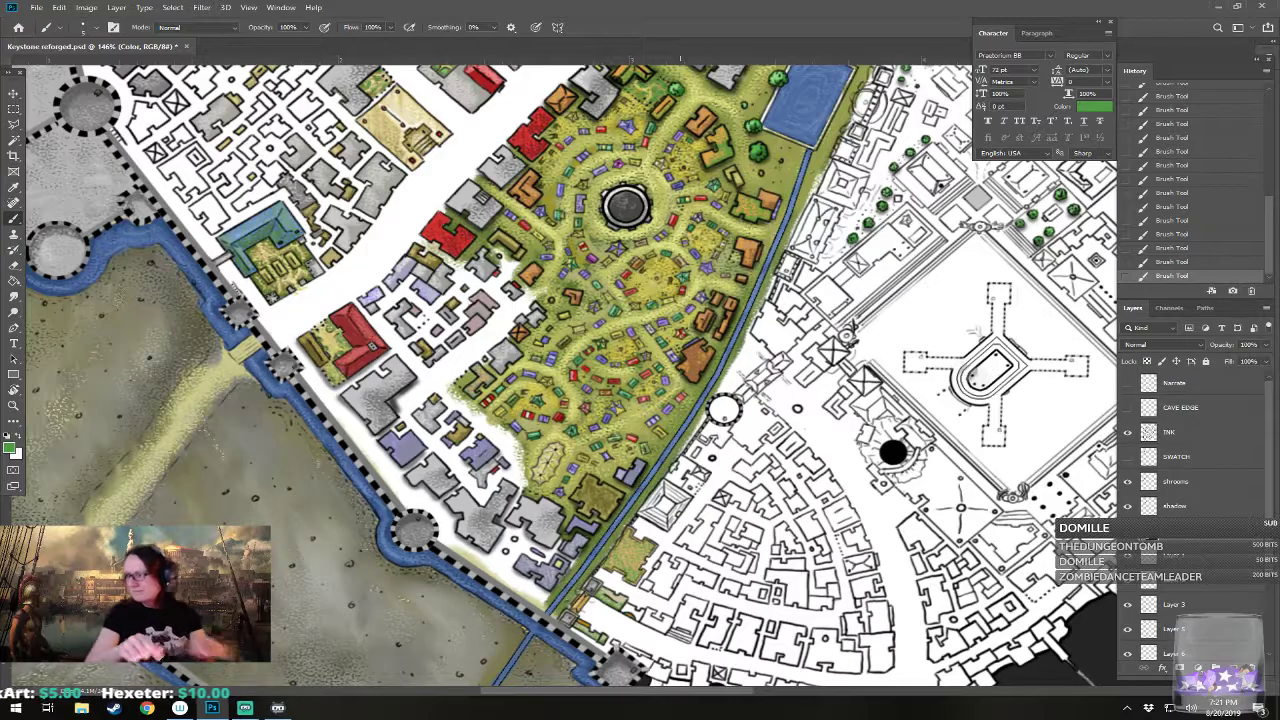
scroll(660, 572, up, 3)
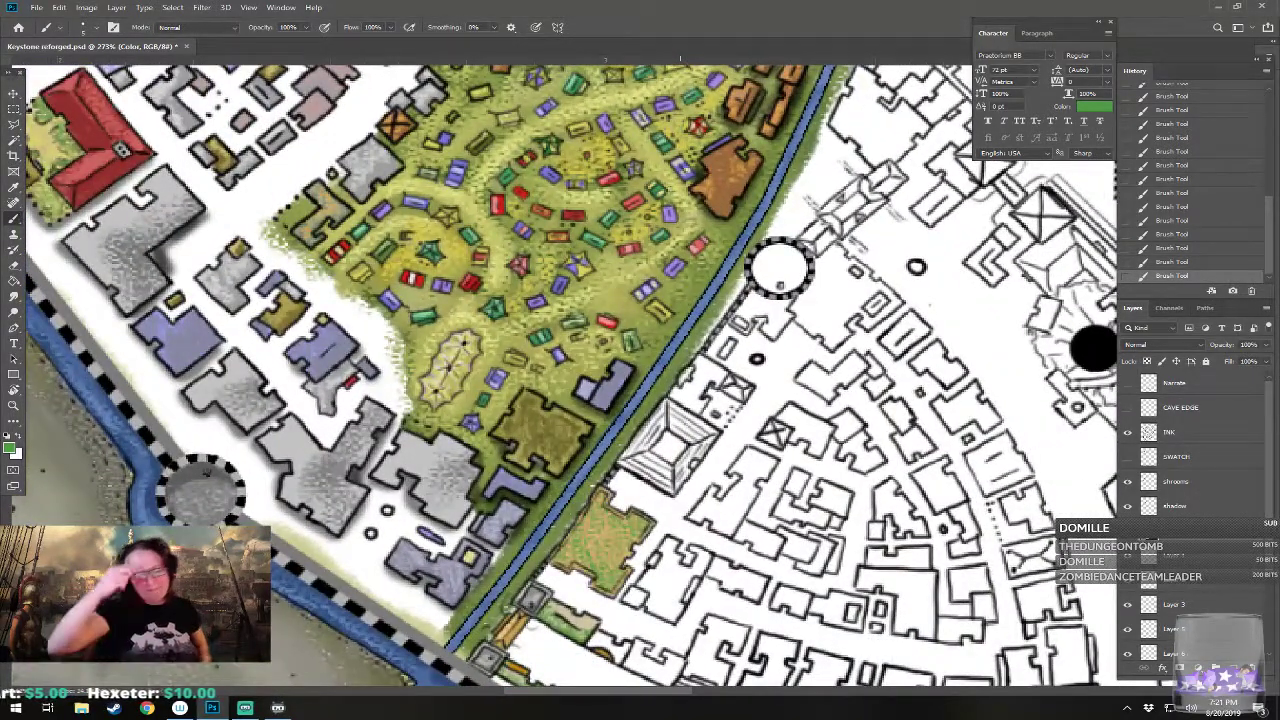
scroll(569, 376, right, 1)
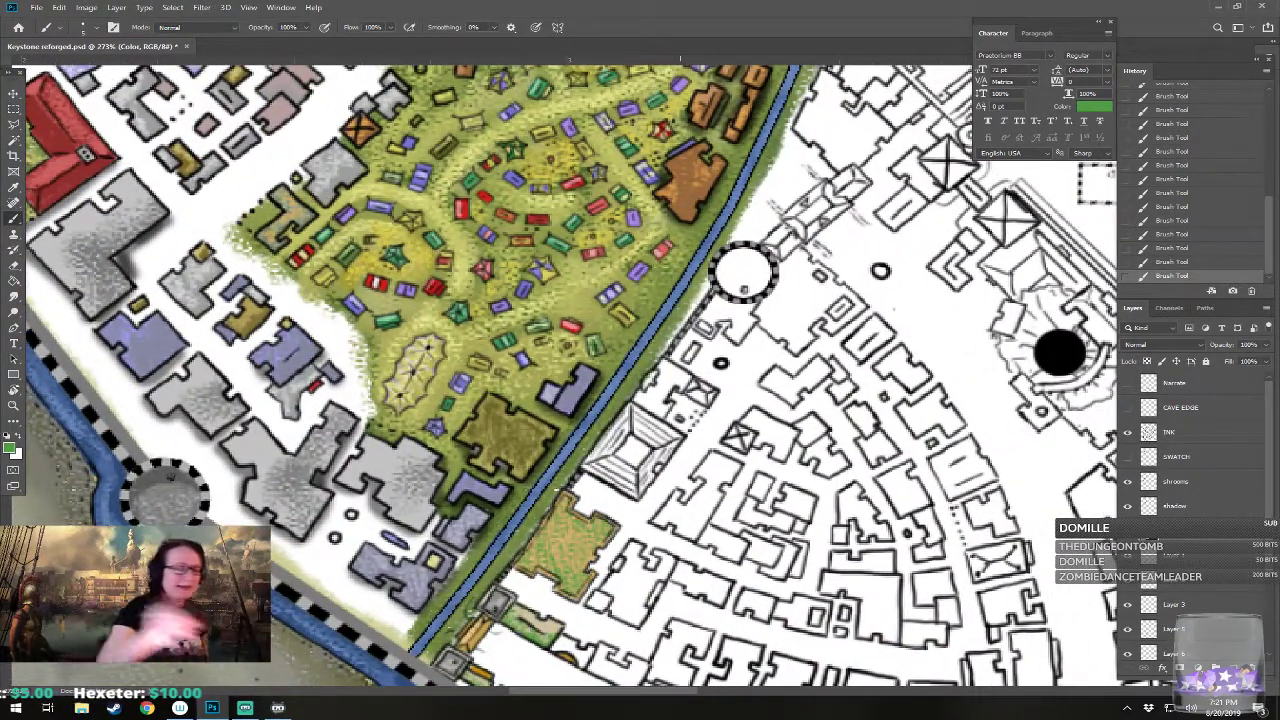
click(13, 446)
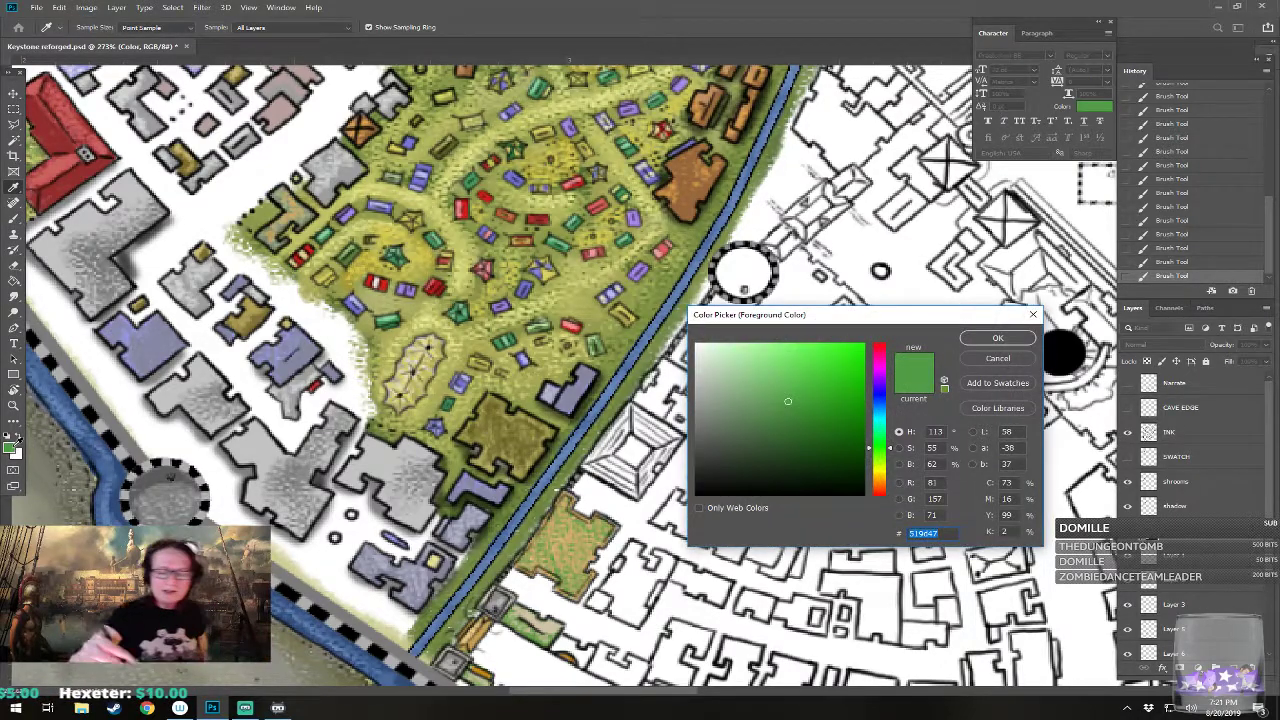
drag(882, 457, 870, 469)
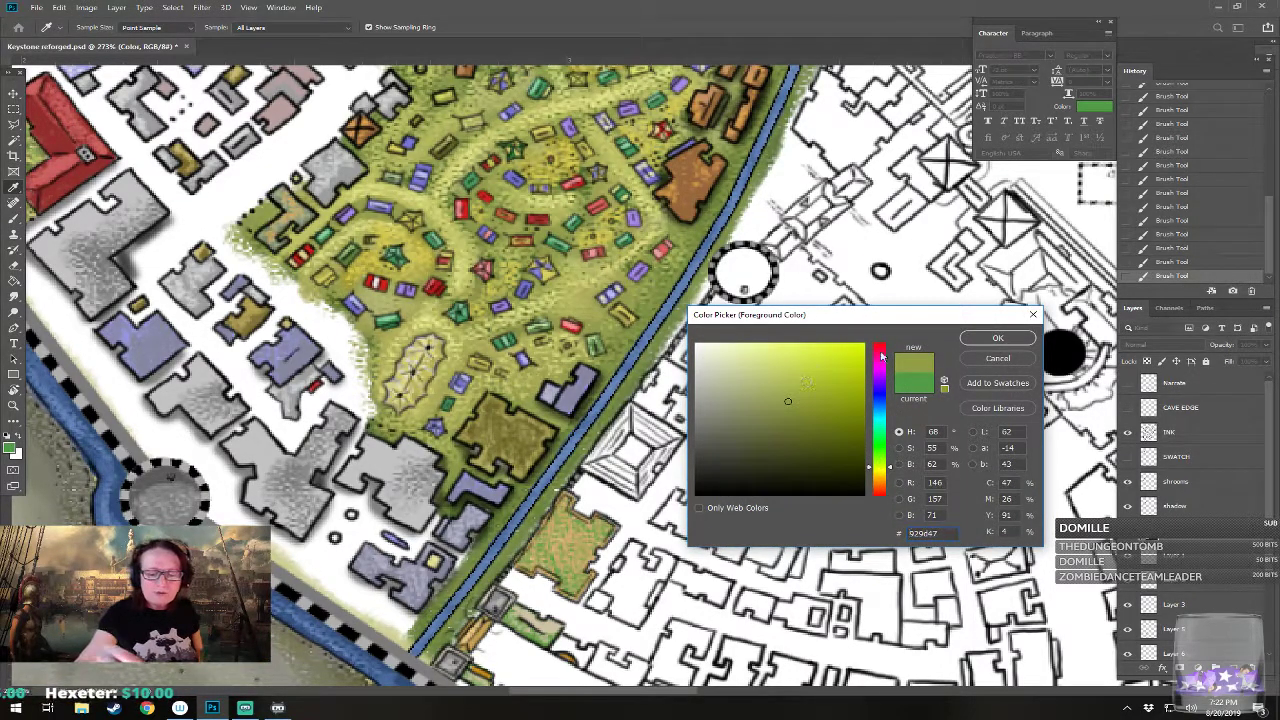
click(972, 337)
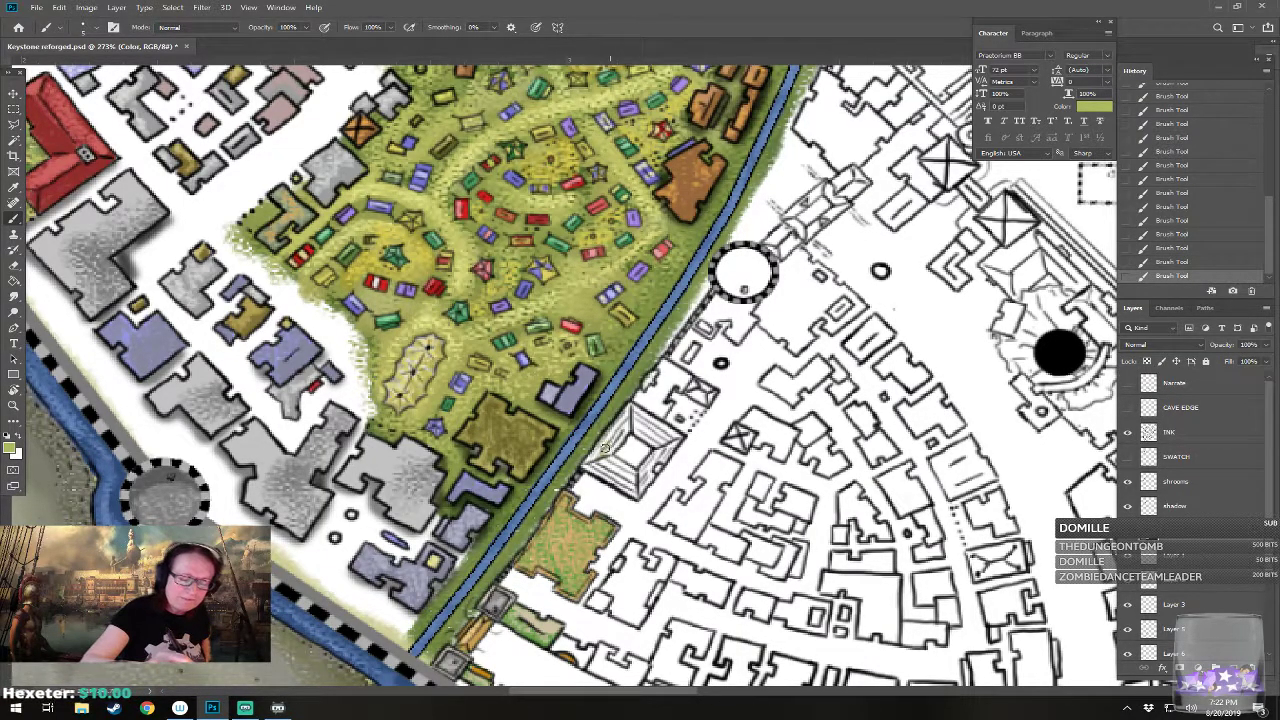
mouse_move(585, 465)
mouse_down()
mouse_move(616, 462)
mouse_move(588, 460)
mouse_move(625, 482)
mouse_move(622, 467)
mouse_move(640, 494)
mouse_move(640, 470)
mouse_move(672, 442)
mouse_move(642, 436)
mouse_move(634, 428)
mouse_move(648, 440)
mouse_move(664, 426)
mouse_move(638, 412)
mouse_move(678, 434)
mouse_move(618, 443)
mouse_move(606, 434)
mouse_move(625, 416)
mouse_move(600, 452)
mouse_move(648, 447)
mouse_up()
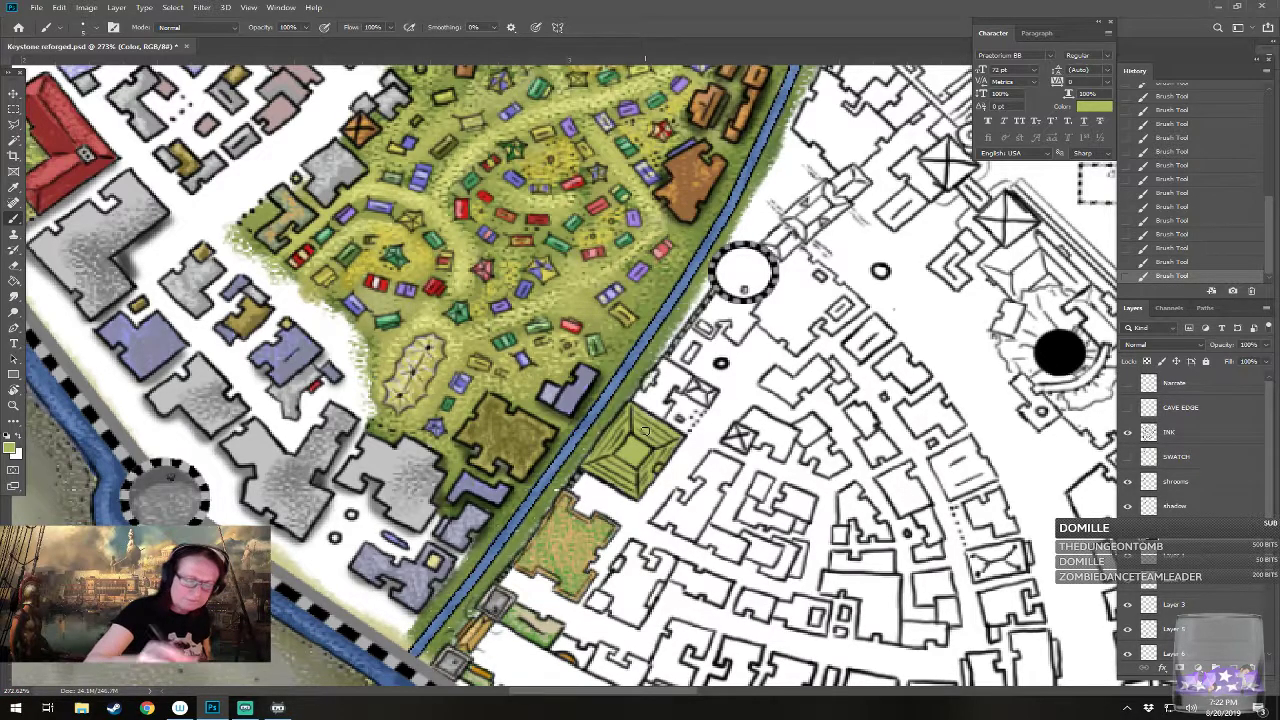
Step: Shade the stepped-roof building with dark gold and brush light golden-yellow highlights over its roof
click(12, 449)
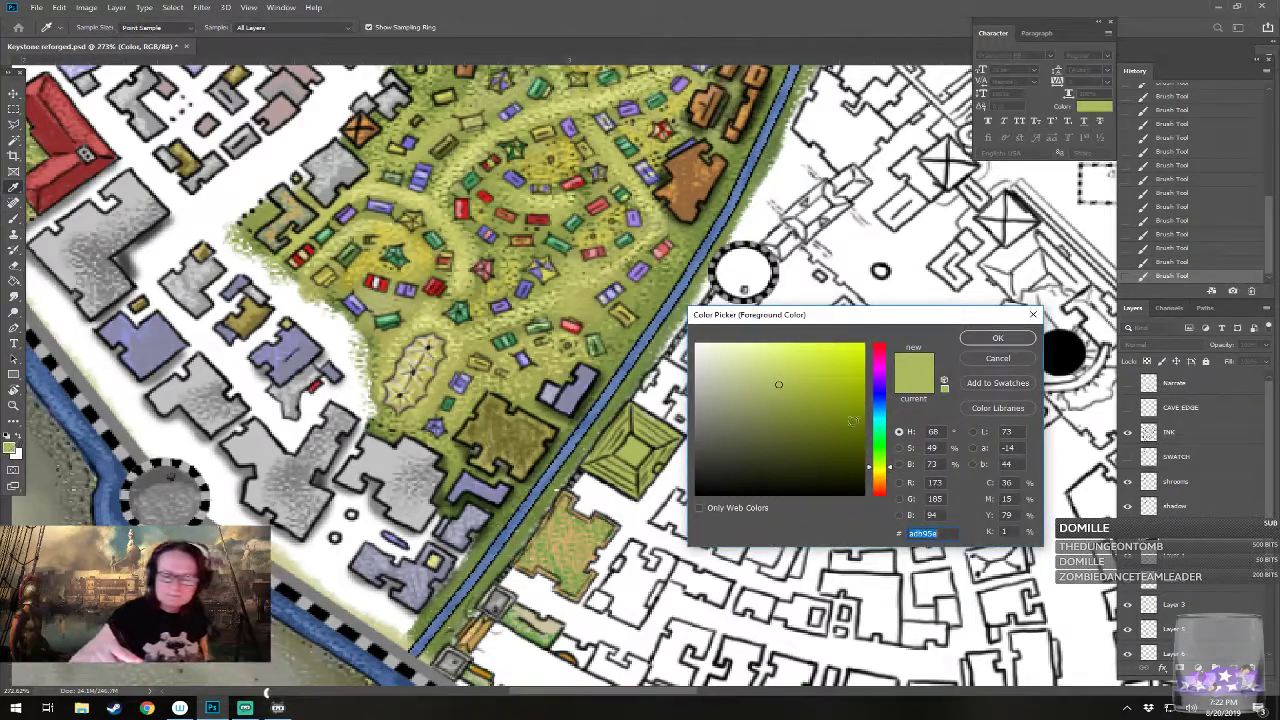
text(b9a25e)
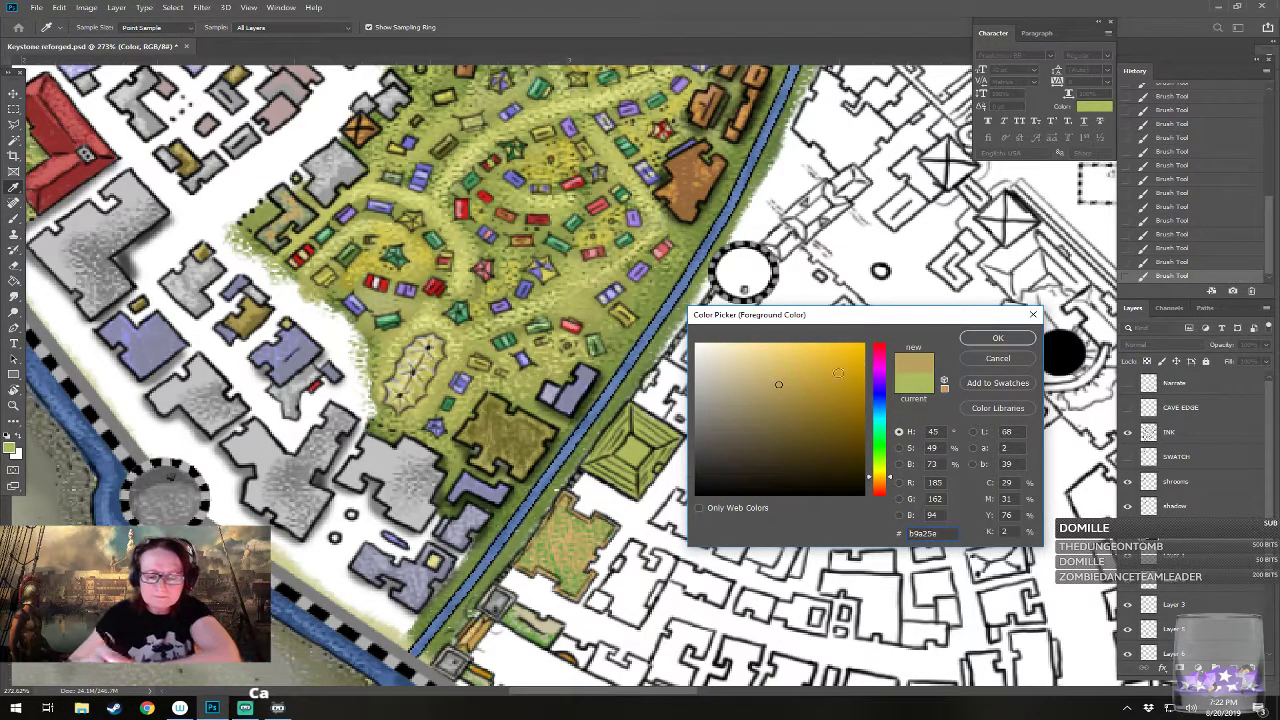
click(998, 338)
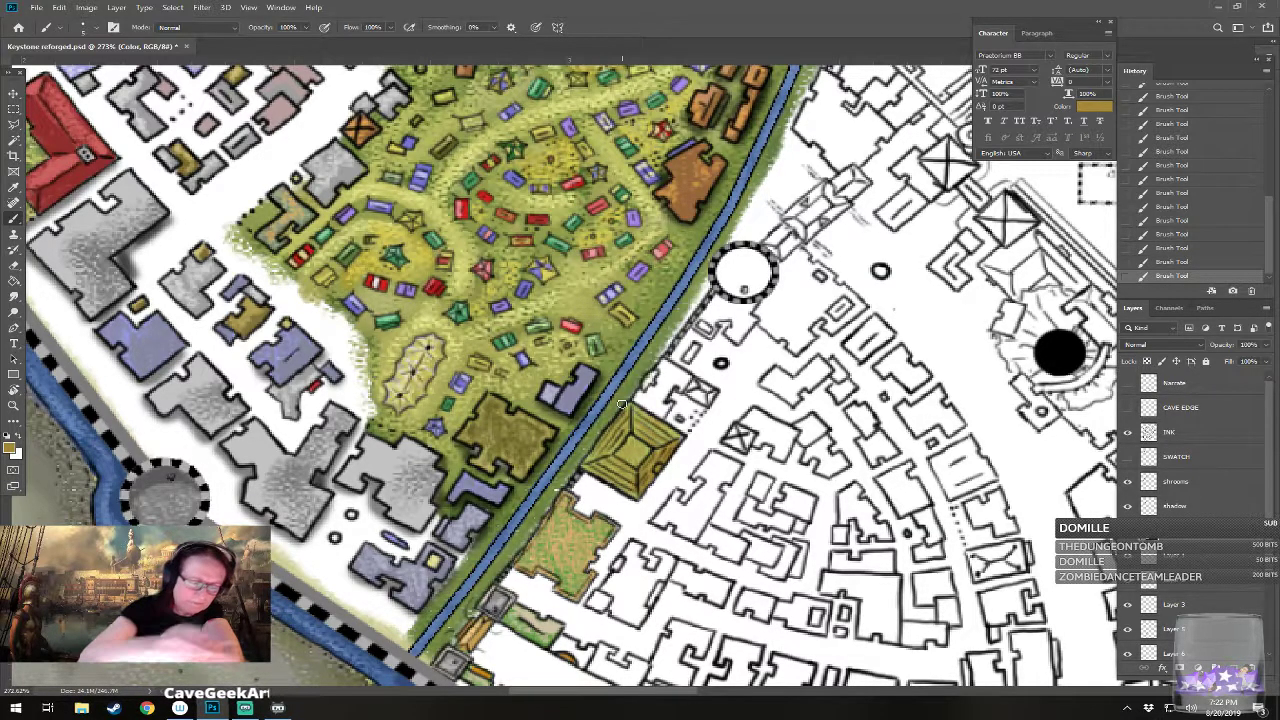
click(12, 448)
click(782, 360)
click(985, 341)
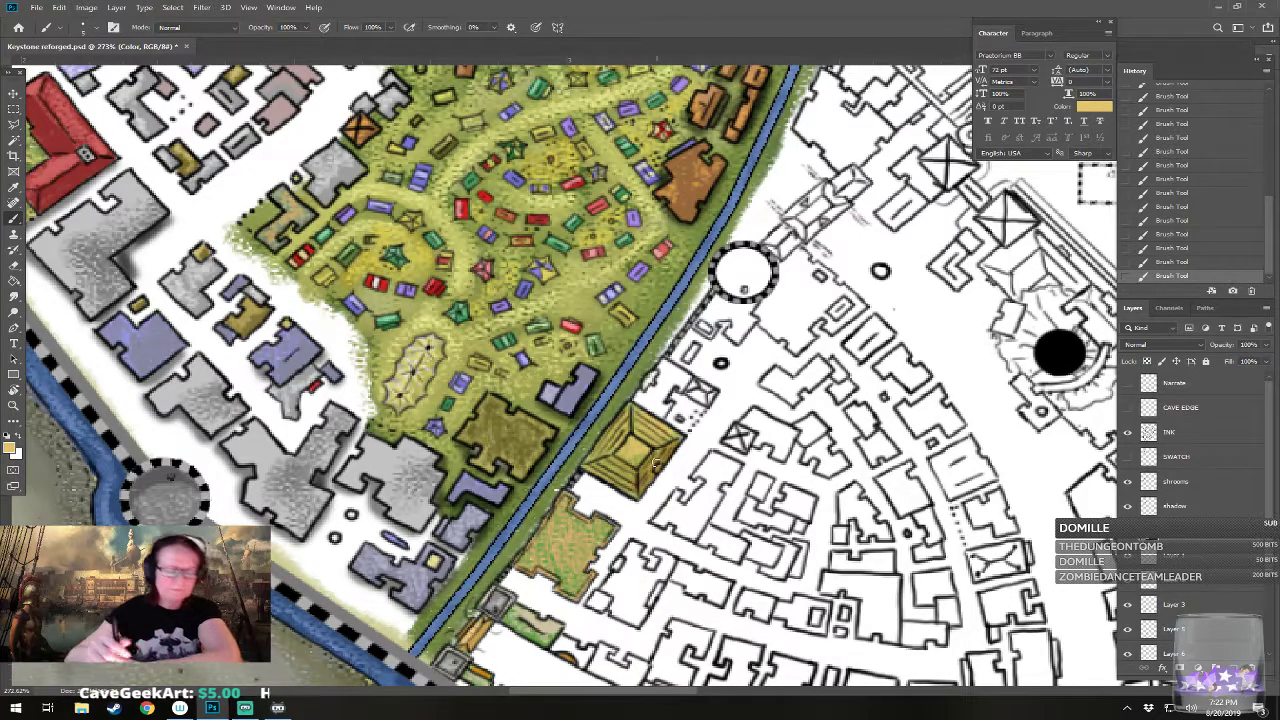
Step: Set the foreground colour to dark green #307132 and stipple the small notched building between the stepped-roof building and the white round tower
scroll(655, 463, down, 5)
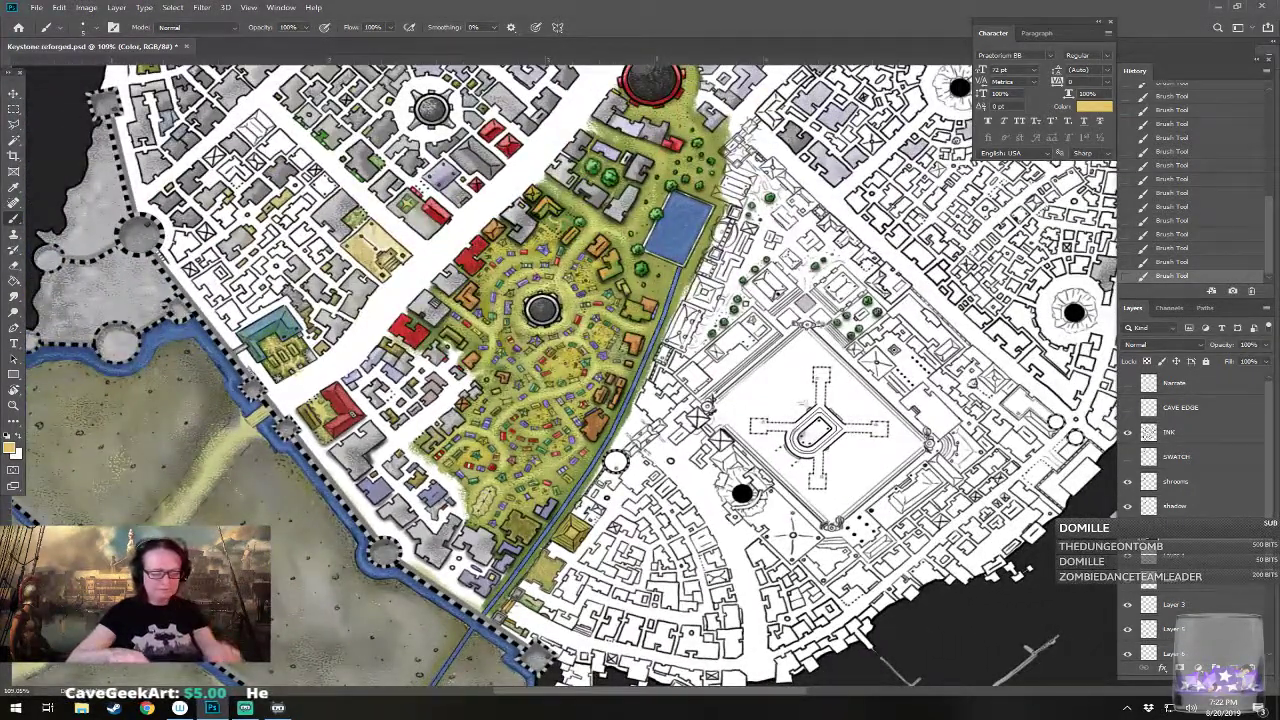
scroll(560, 530, up, 4)
drag(560, 530, 538, 466)
scroll(502, 533, down, 5)
scroll(501, 475, up, 3)
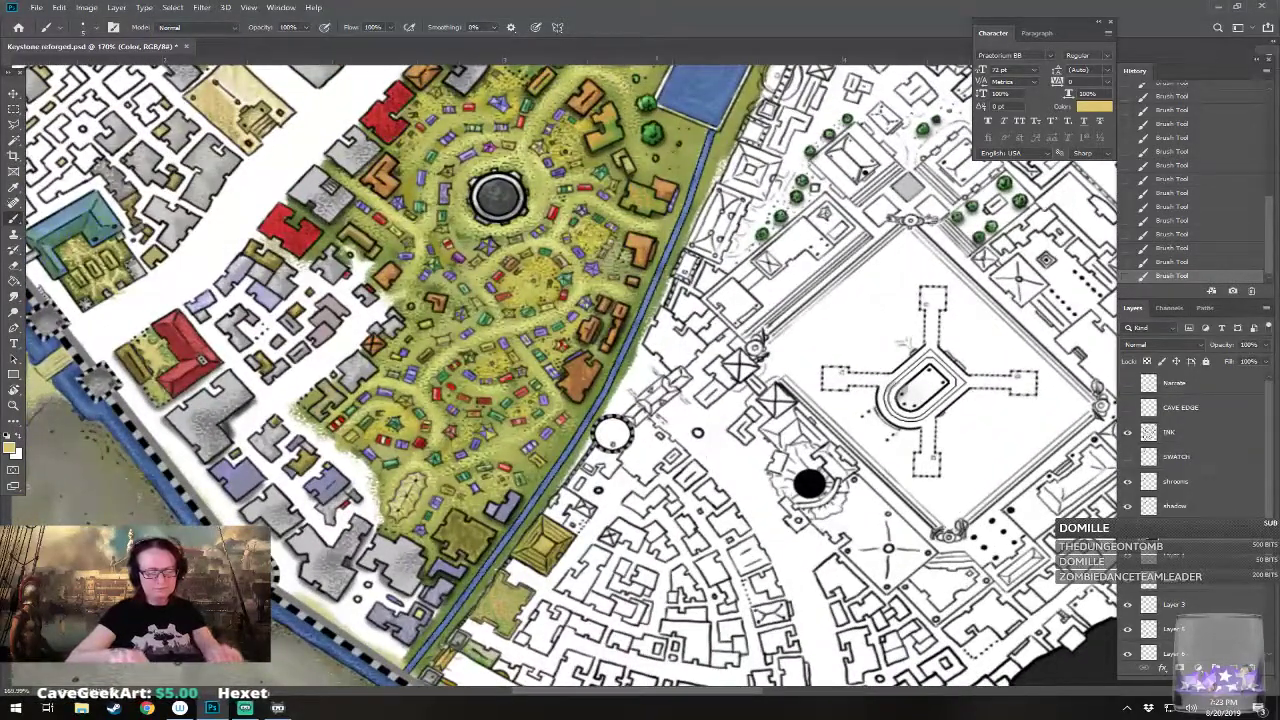
scroll(513, 470, up, 1)
scroll(390, 640, up, 2)
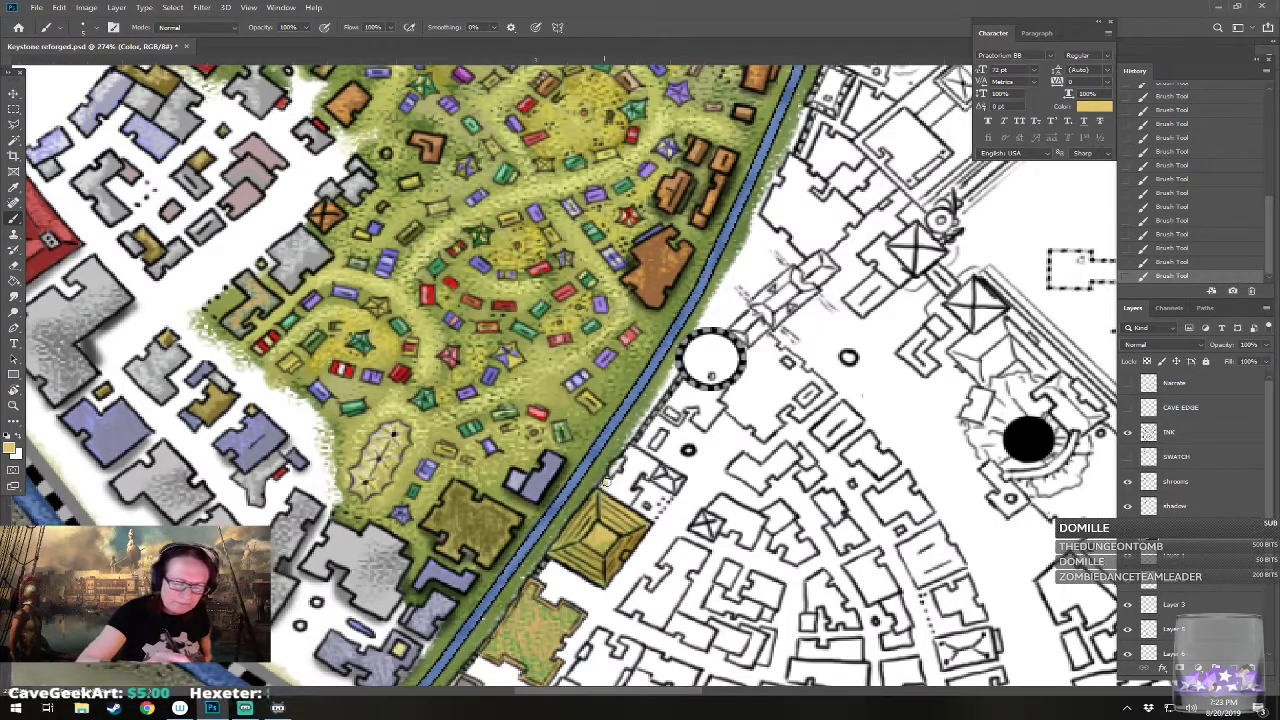
click(11, 448)
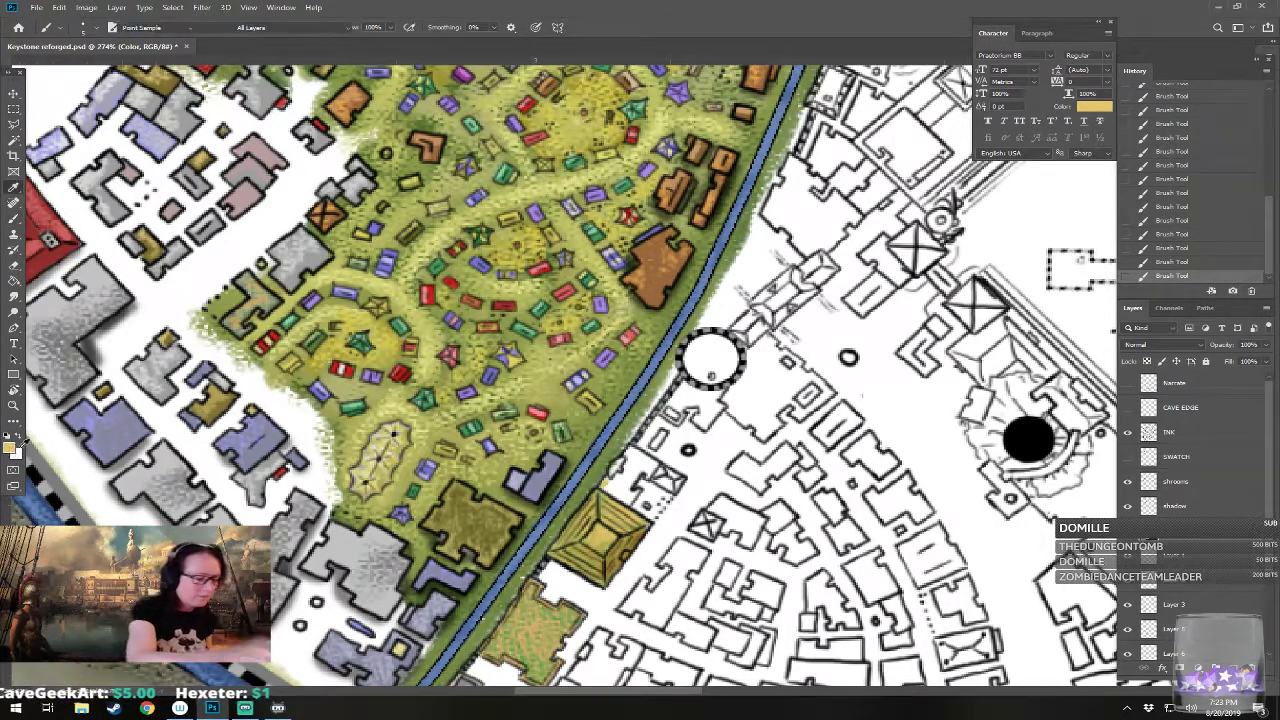
click(888, 440)
click(794, 430)
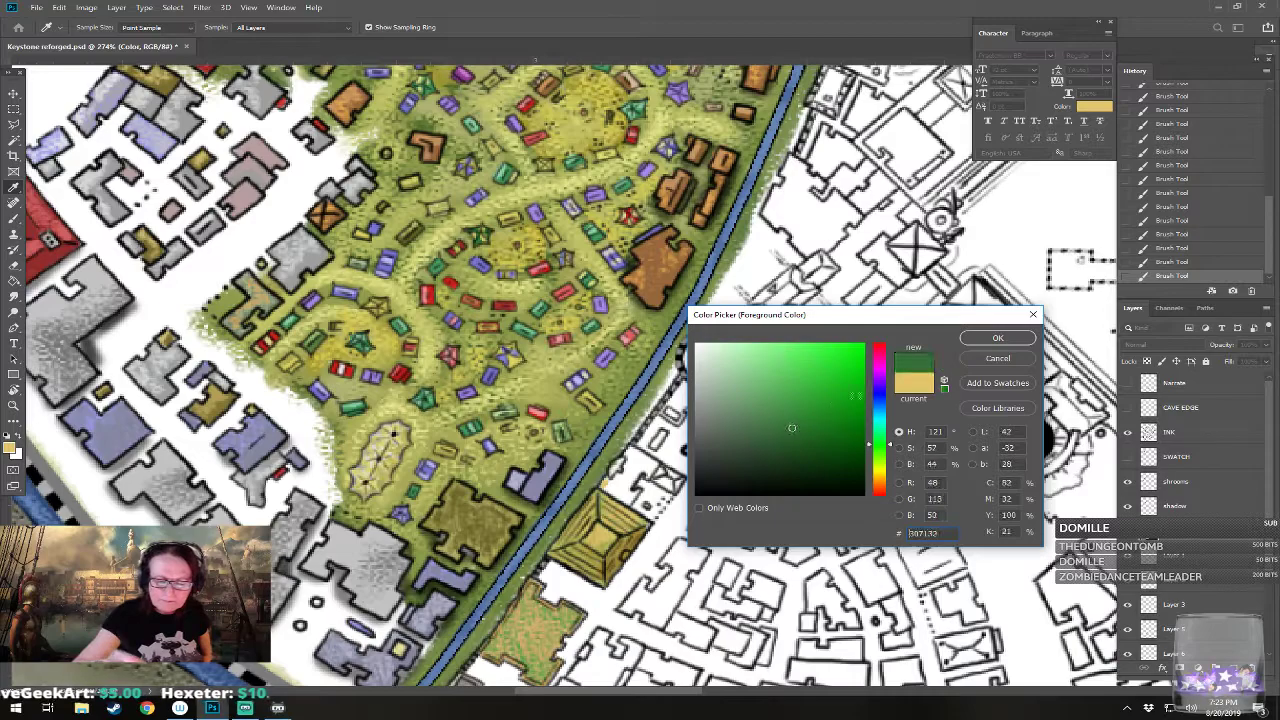
click(997, 337)
mouse_move(606, 481)
mouse_down()
mouse_move(620, 500)
mouse_move(636, 495)
mouse_move(615, 481)
mouse_move(627, 456)
mouse_move(648, 470)
mouse_move(644, 449)
mouse_up()
Step: Layer olive #9f993e and light yellow #d2cb62 brush strokes over the small green-stippled building
click(12, 448)
drag(875, 457, 876, 471)
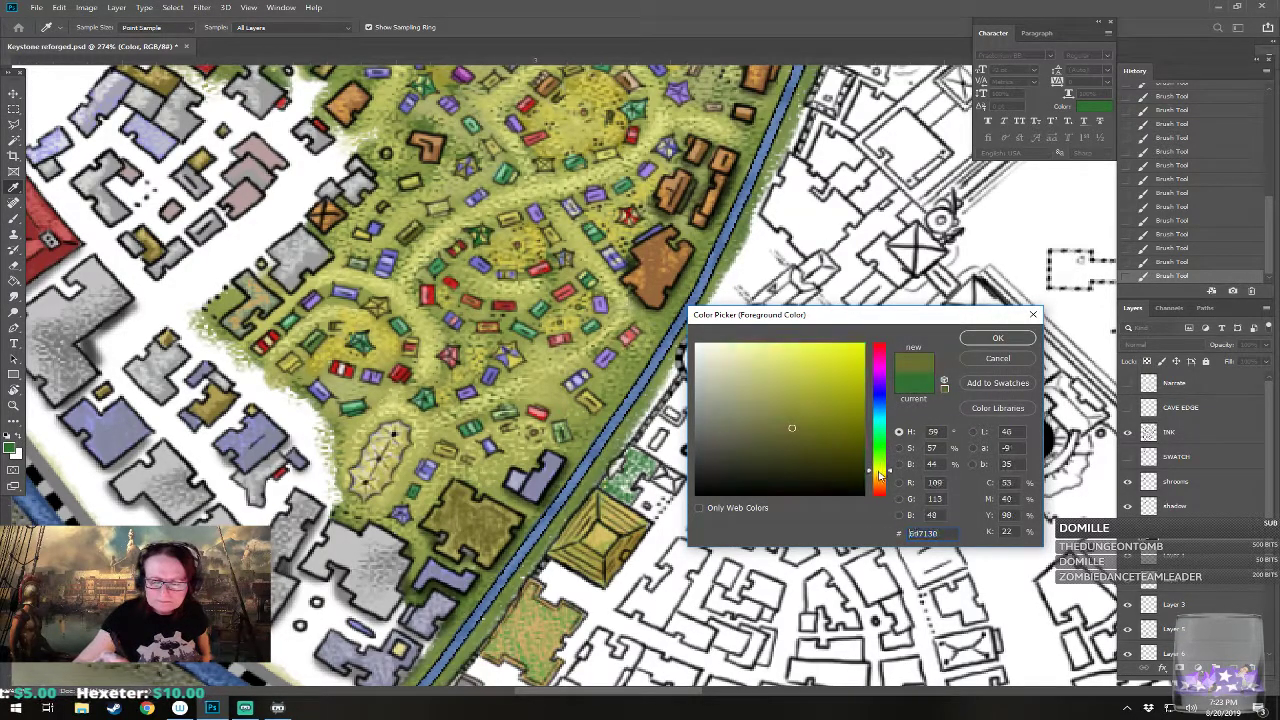
click(798, 400)
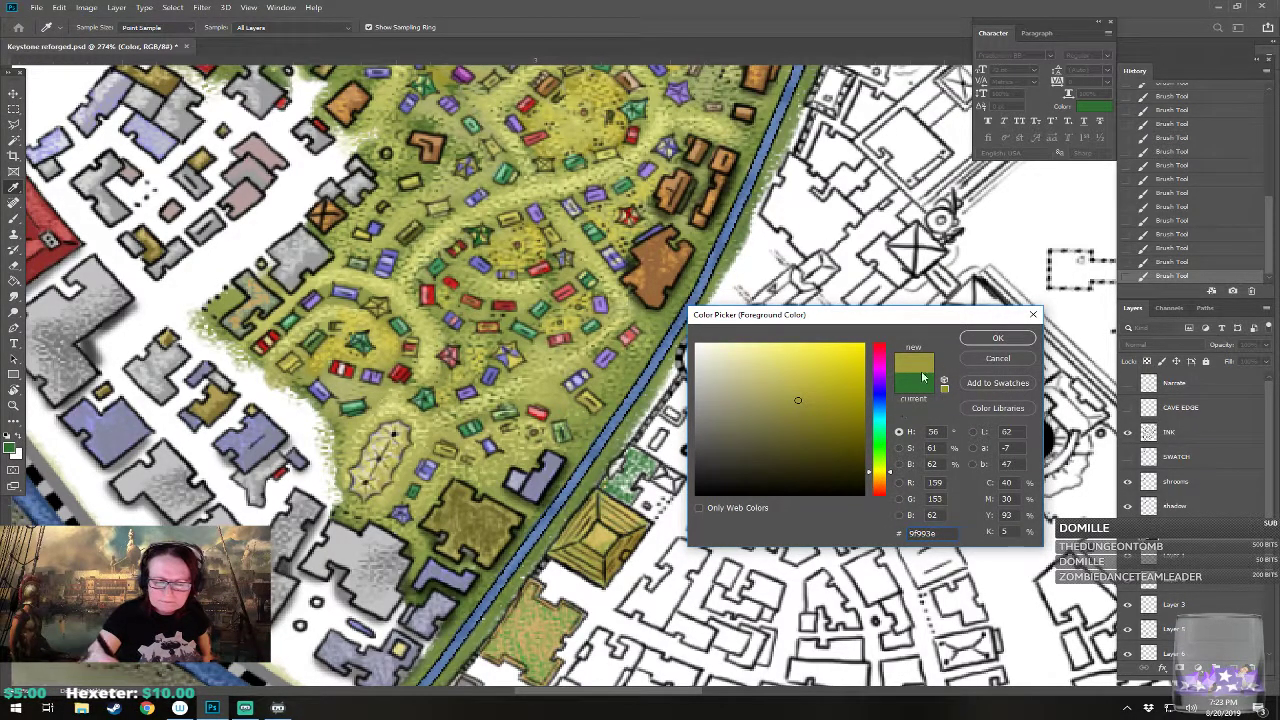
click(997, 338)
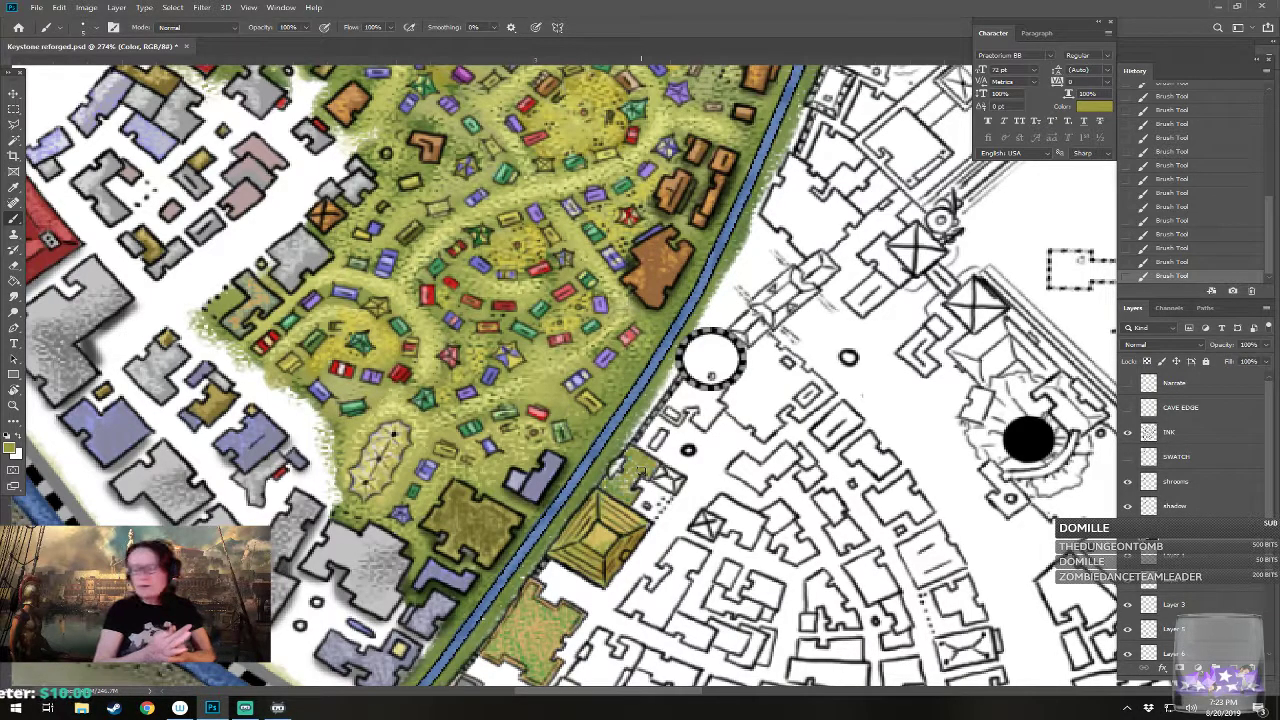
click(11, 447)
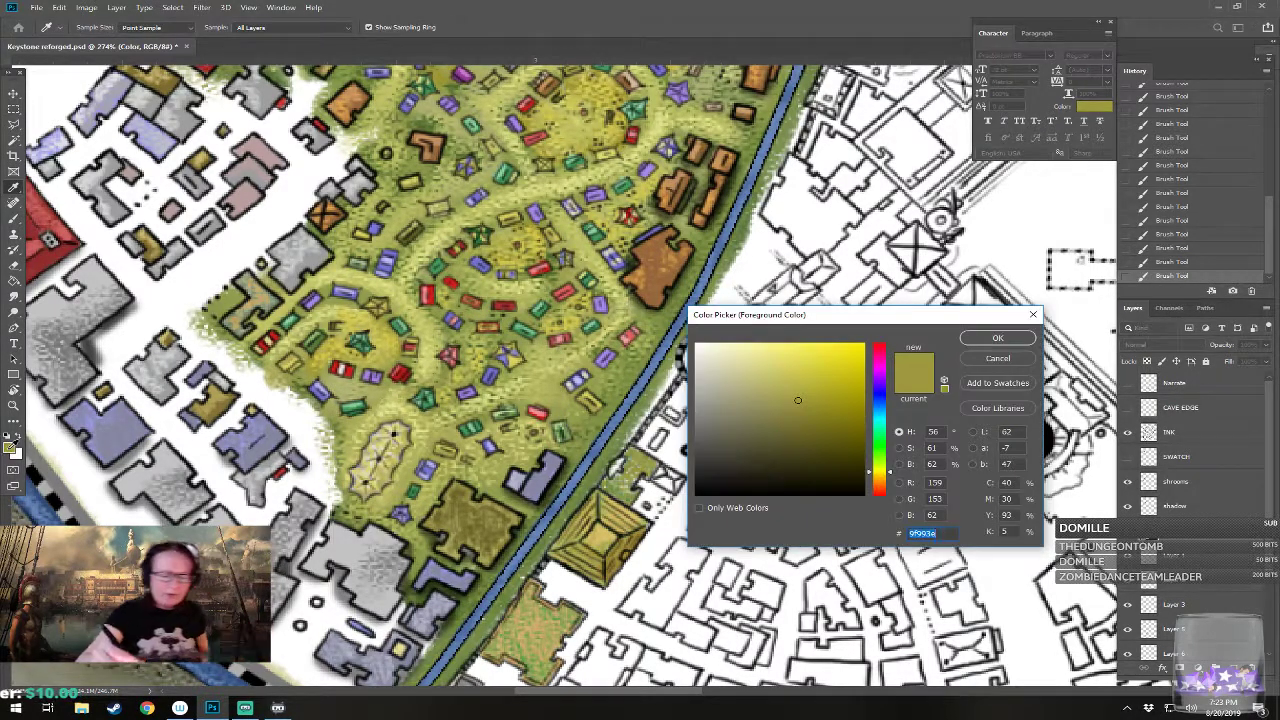
click(785, 370)
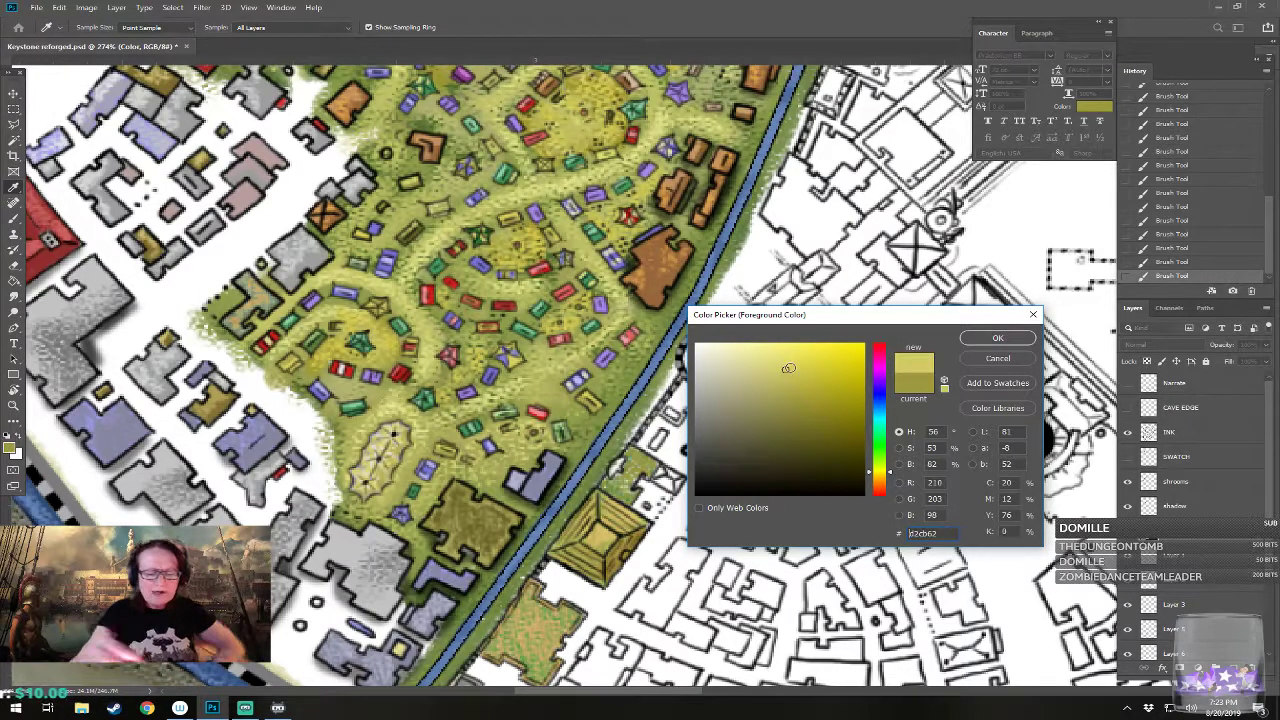
click(996, 339)
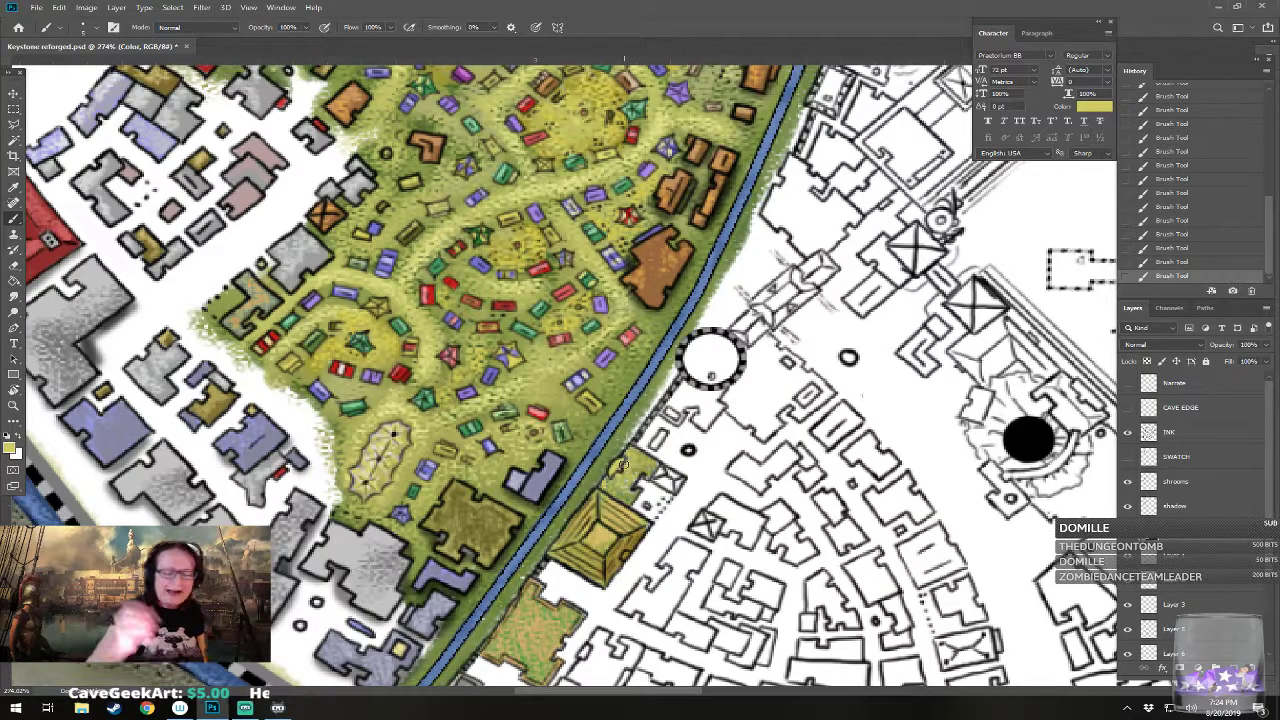
Step: Set the foreground colour to a darker olive-yellow and paint the adjoining crossed-roof section of the small building
key(i)
click(12, 448)
click(805, 400)
click(995, 339)
key(b)
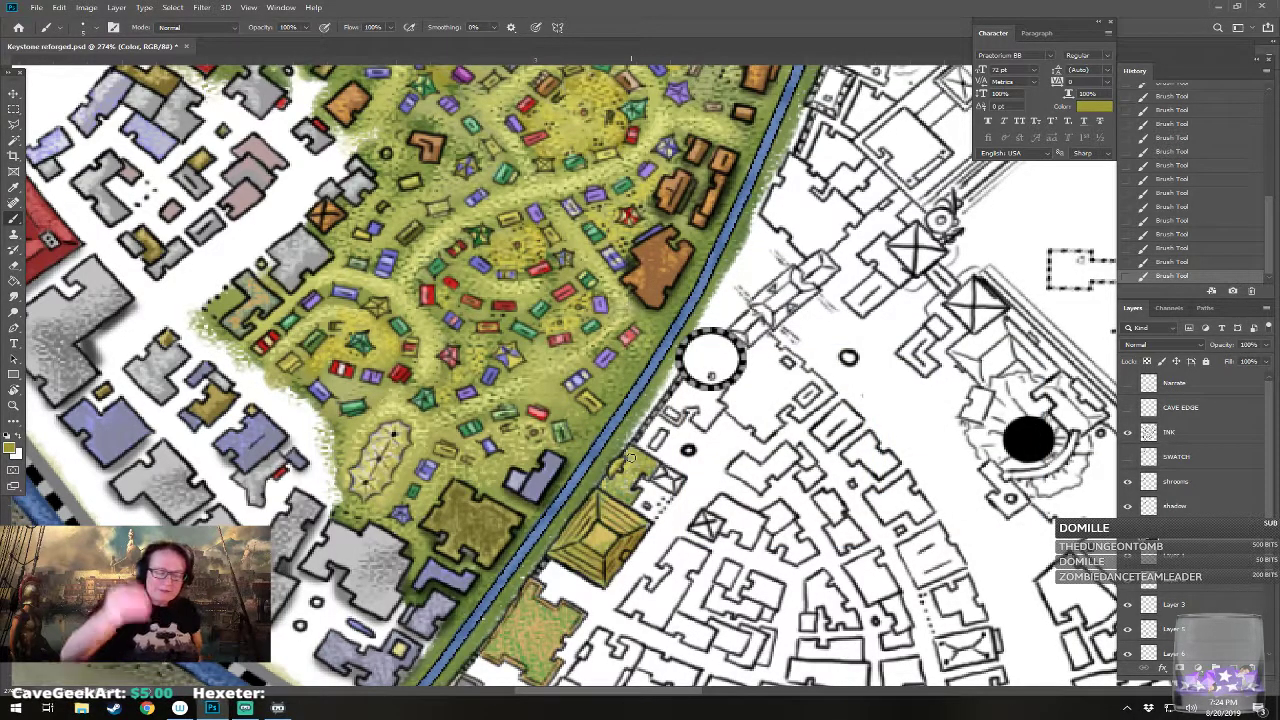
mouse_move(665, 471)
mouse_down()
mouse_move(656, 481)
mouse_move(675, 483)
mouse_up()
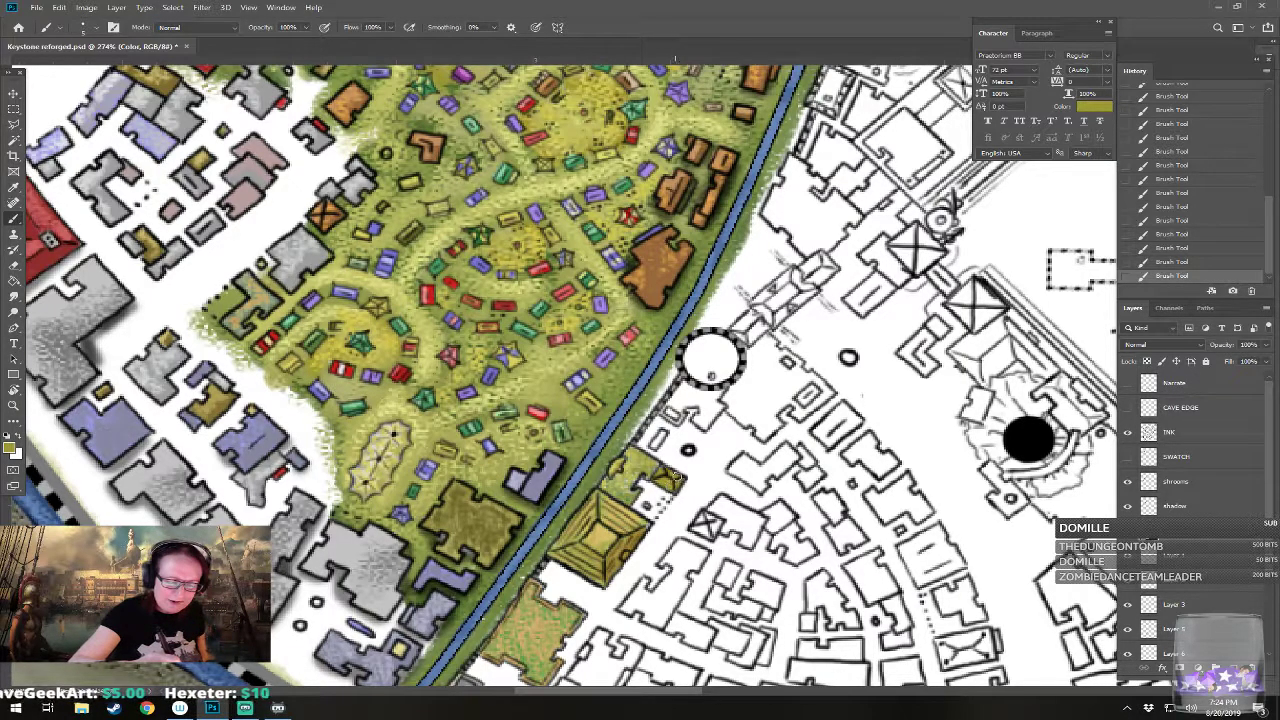
Step: Set the foreground colour to light yellow #e5df79 and brush highlights onto the crossed-roof section of the small building
click(11, 448)
click(778, 356)
click(998, 338)
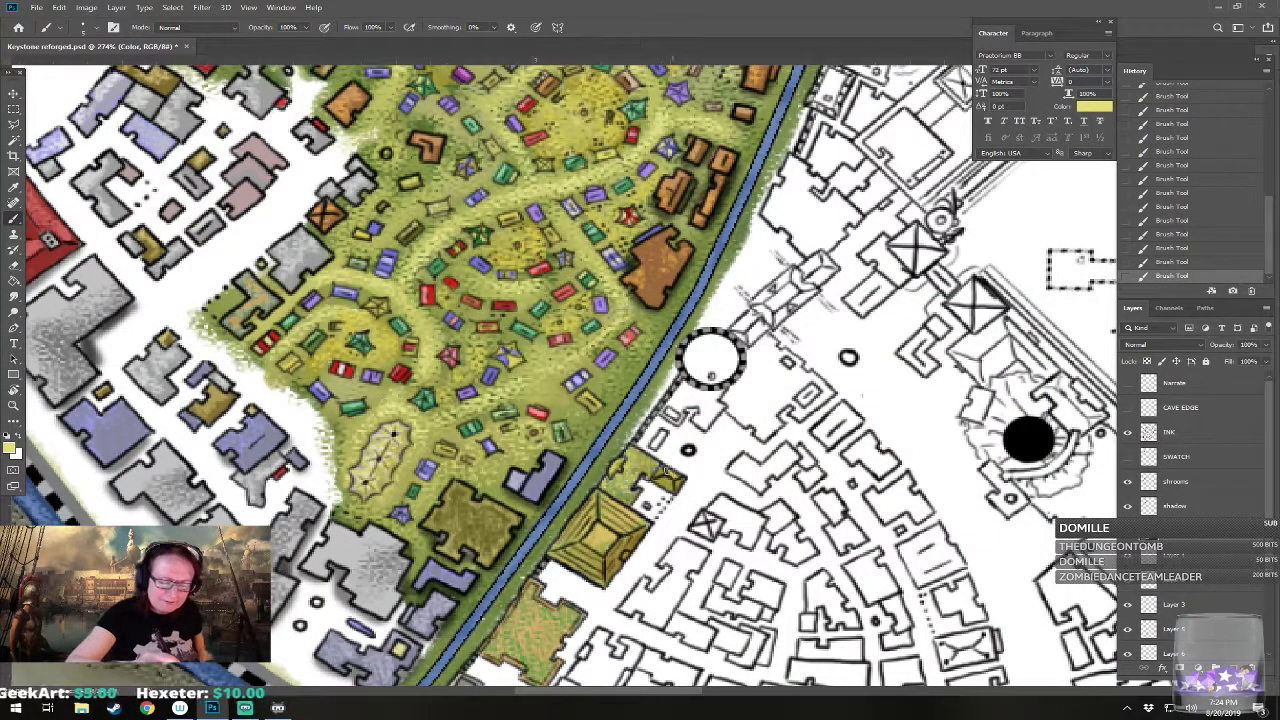
mouse_move(686, 475)
mouse_down()
mouse_move(610, 520)
mouse_move(726, 472)
mouse_up()
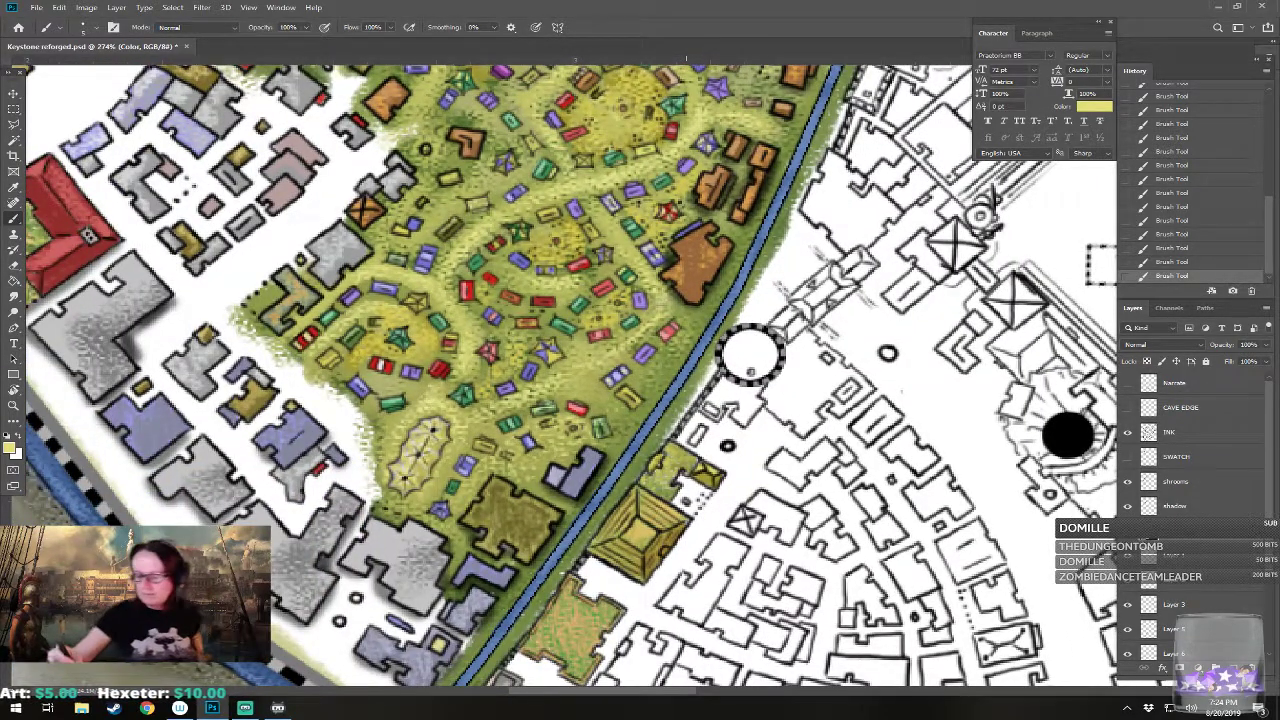
Step: On Layer 5, set the foreground colour to muted olive #7c813f and stipple the white yard beside the crossed-roof section
click(1182, 629)
scroll(594, 680, up, 2)
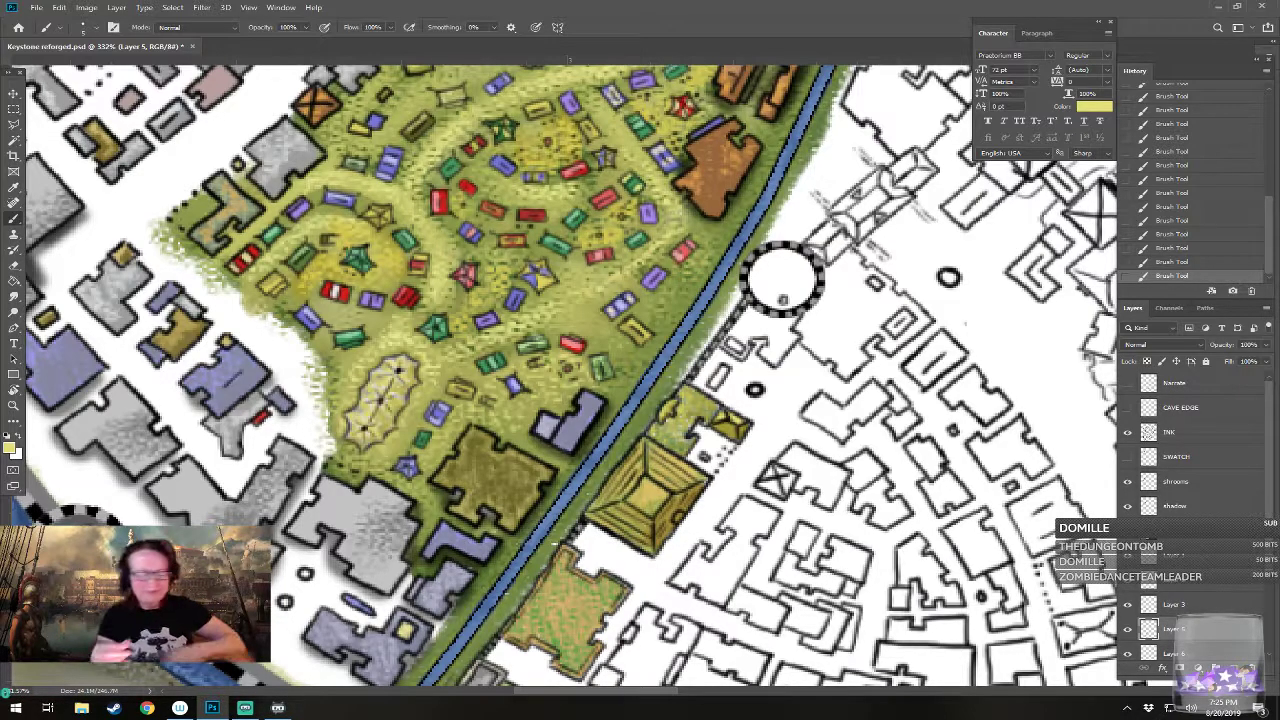
drag(783, 279, 767, 270)
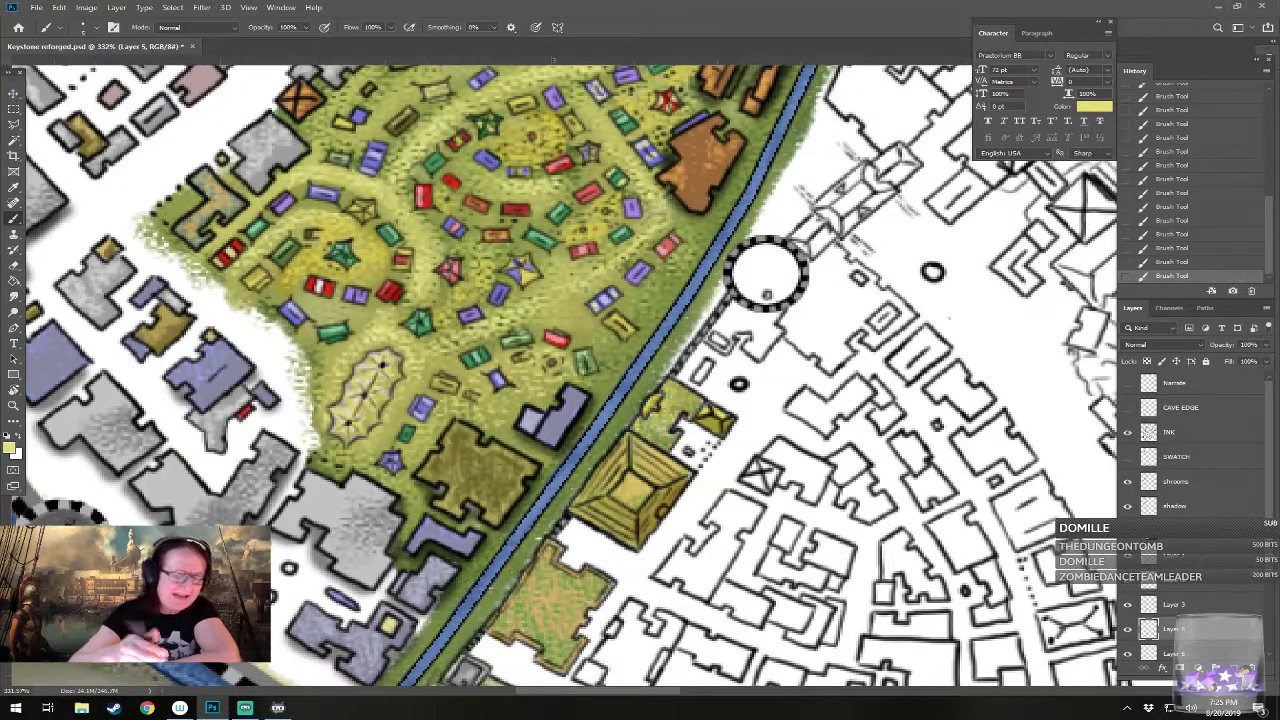
click(12, 449)
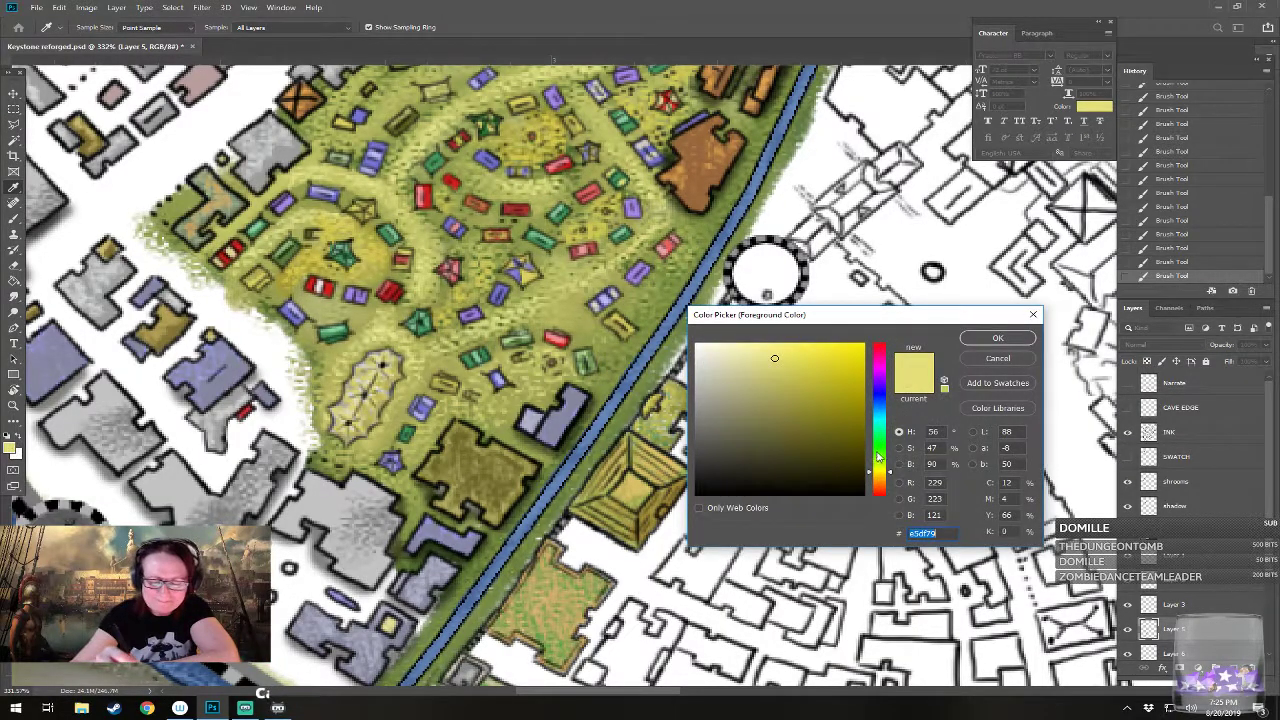
drag(879, 456, 879, 449)
click(786, 428)
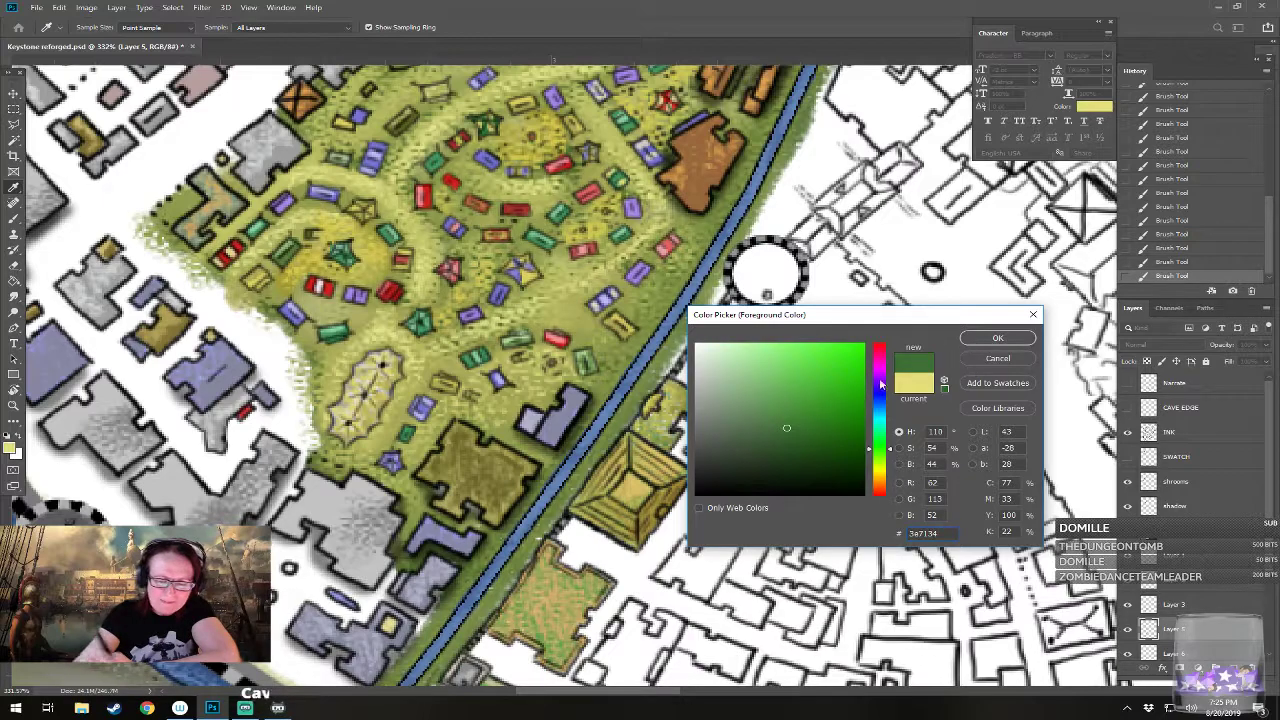
click(879, 467)
click(794, 401)
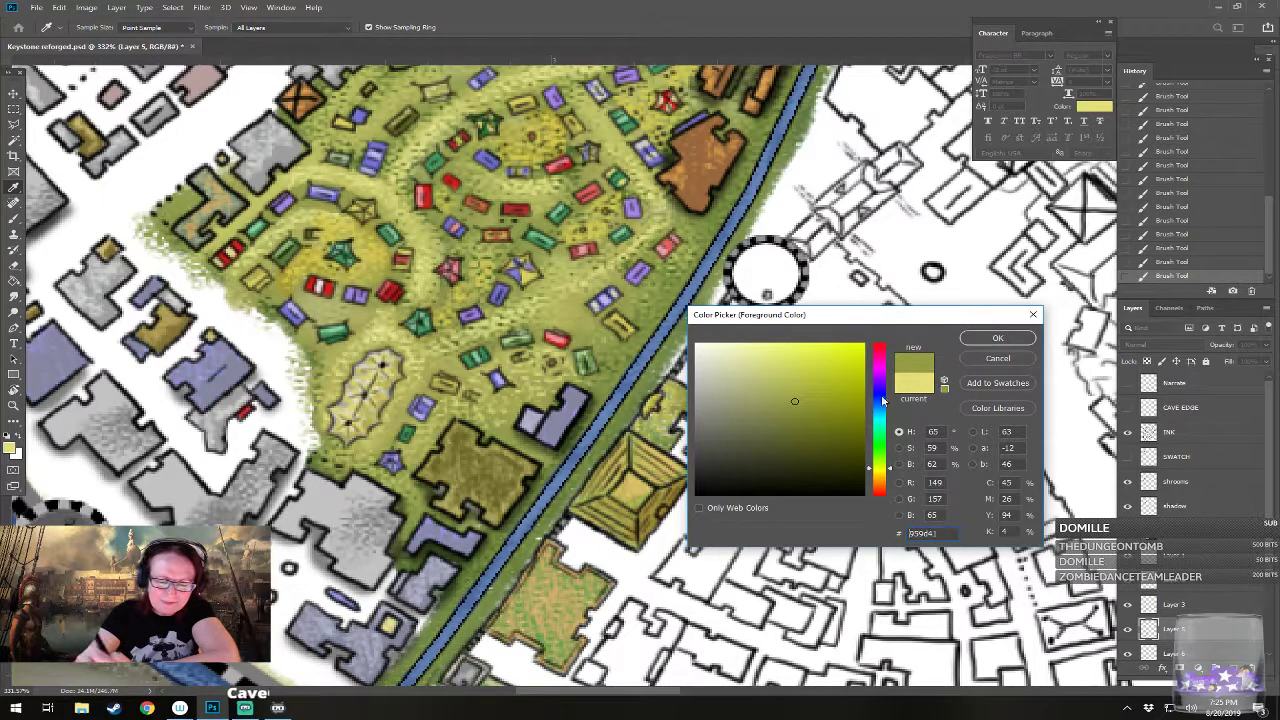
click(985, 340)
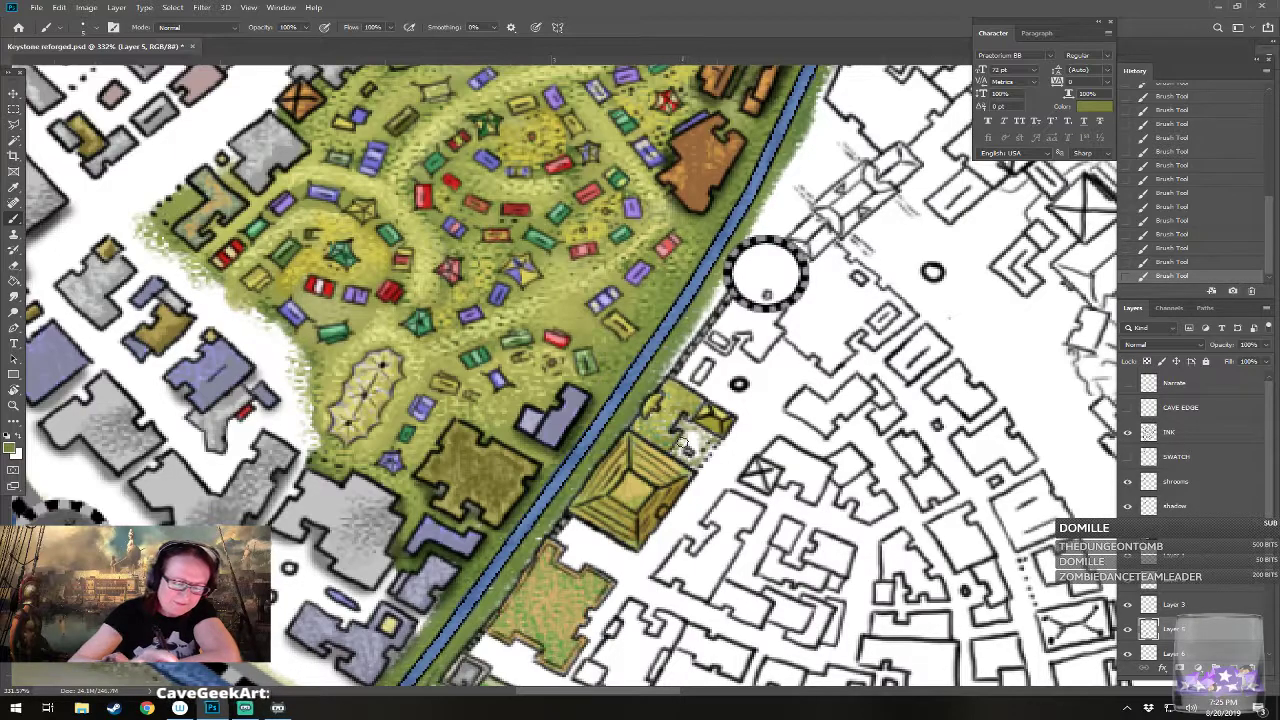
Step: Stipple lighter olive #a3aa53 and pale yellow-green #e1ea80 over the yard beside the crossed-roof section
click(13, 448)
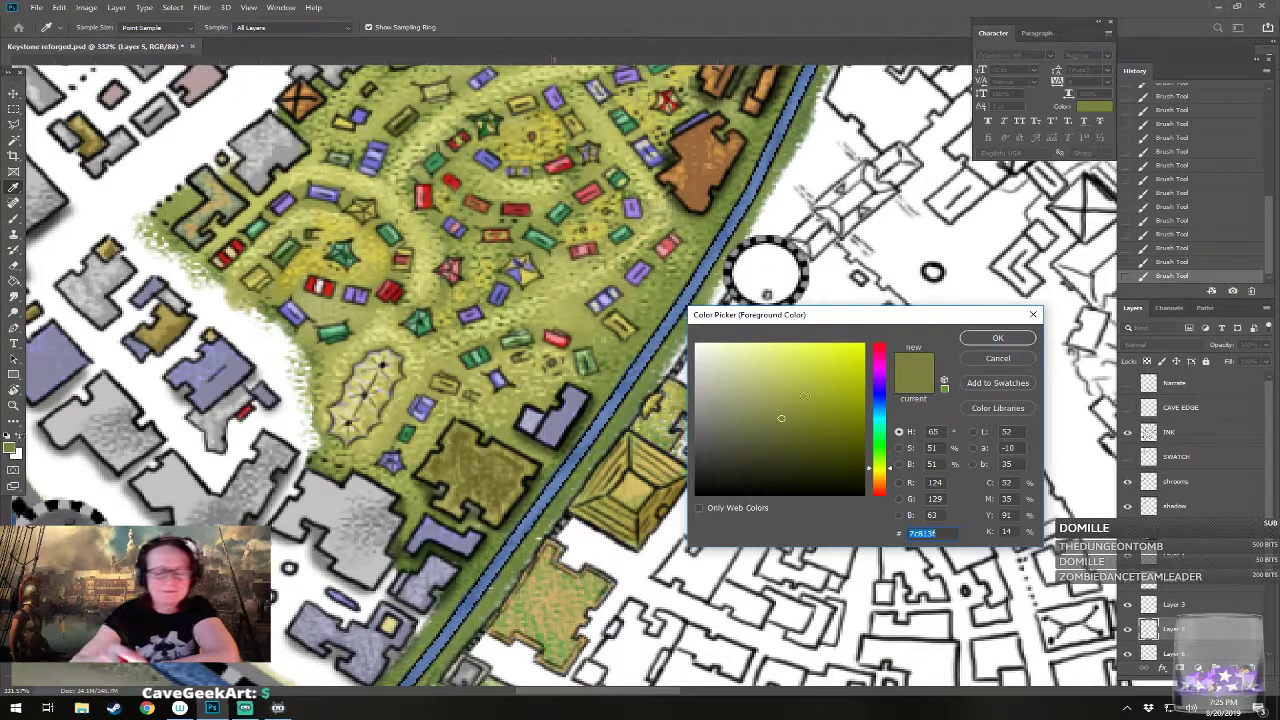
click(997, 338)
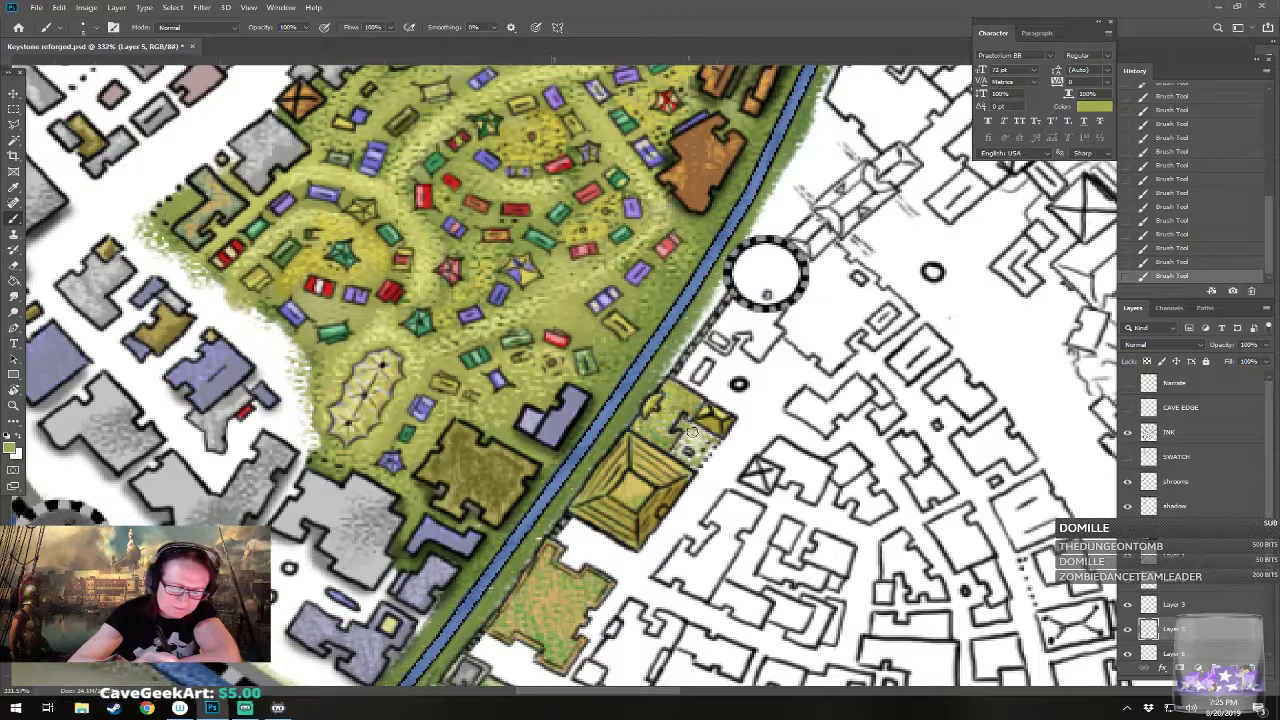
click(12, 448)
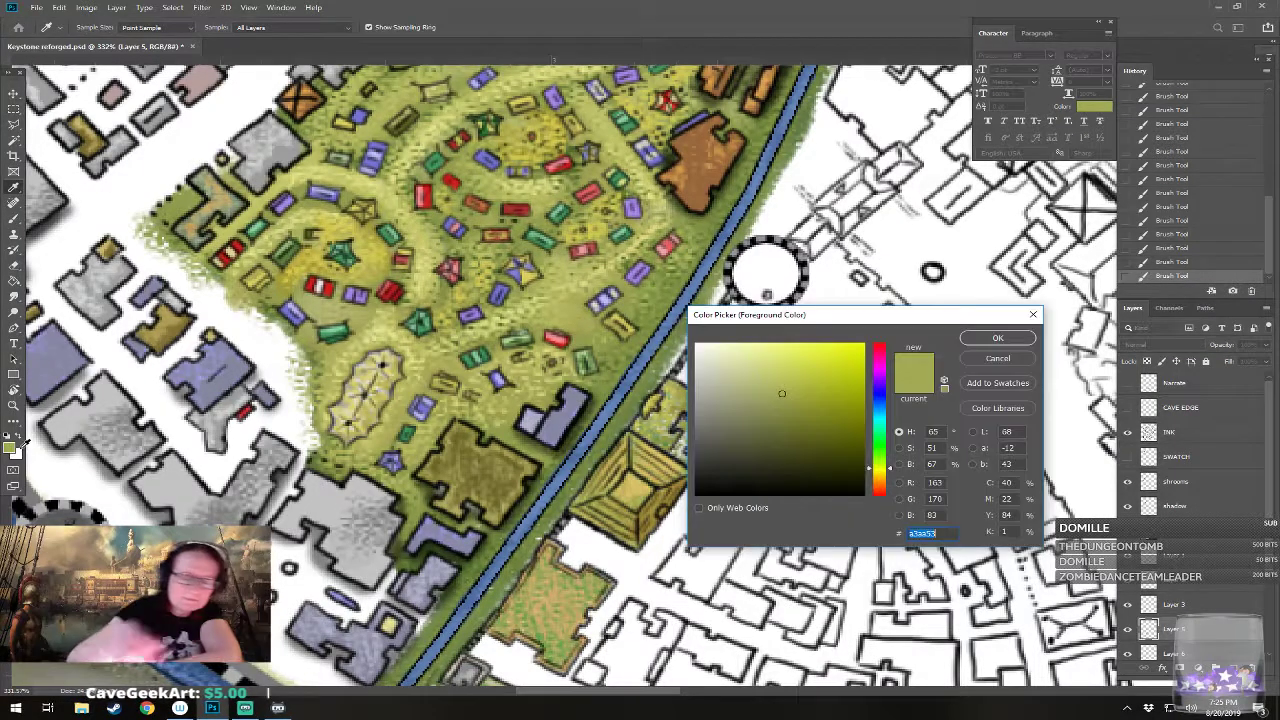
click(828, 350)
click(998, 338)
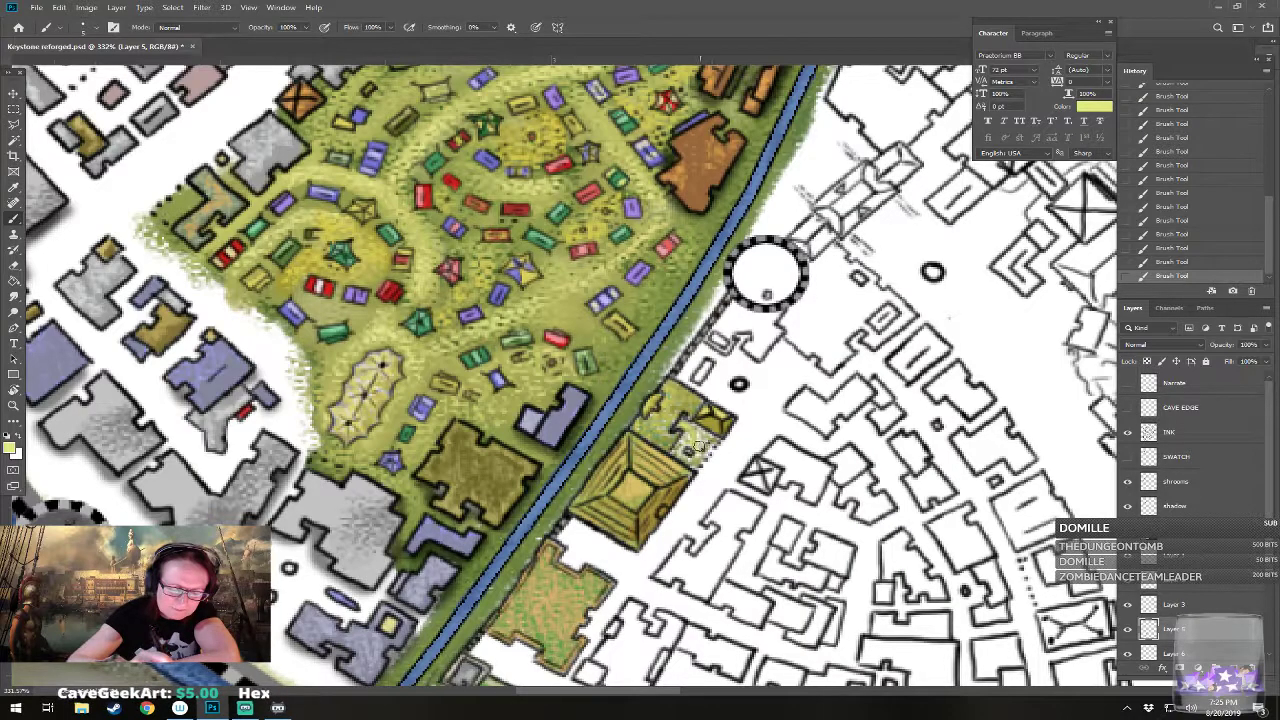
Step: On Layer 6, set the foreground colour to green #3d8532 and brush it over the yard around the crossed-roof section
click(1170, 653)
click(9, 447)
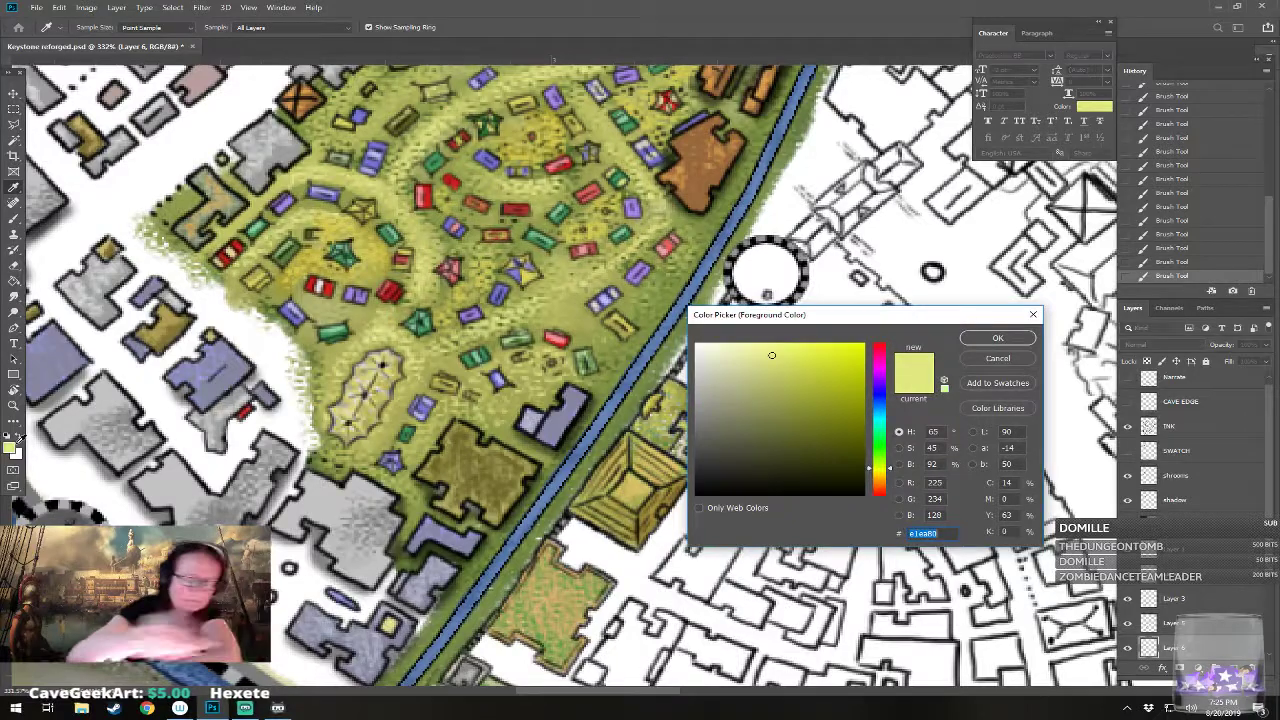
click(878, 449)
click(801, 416)
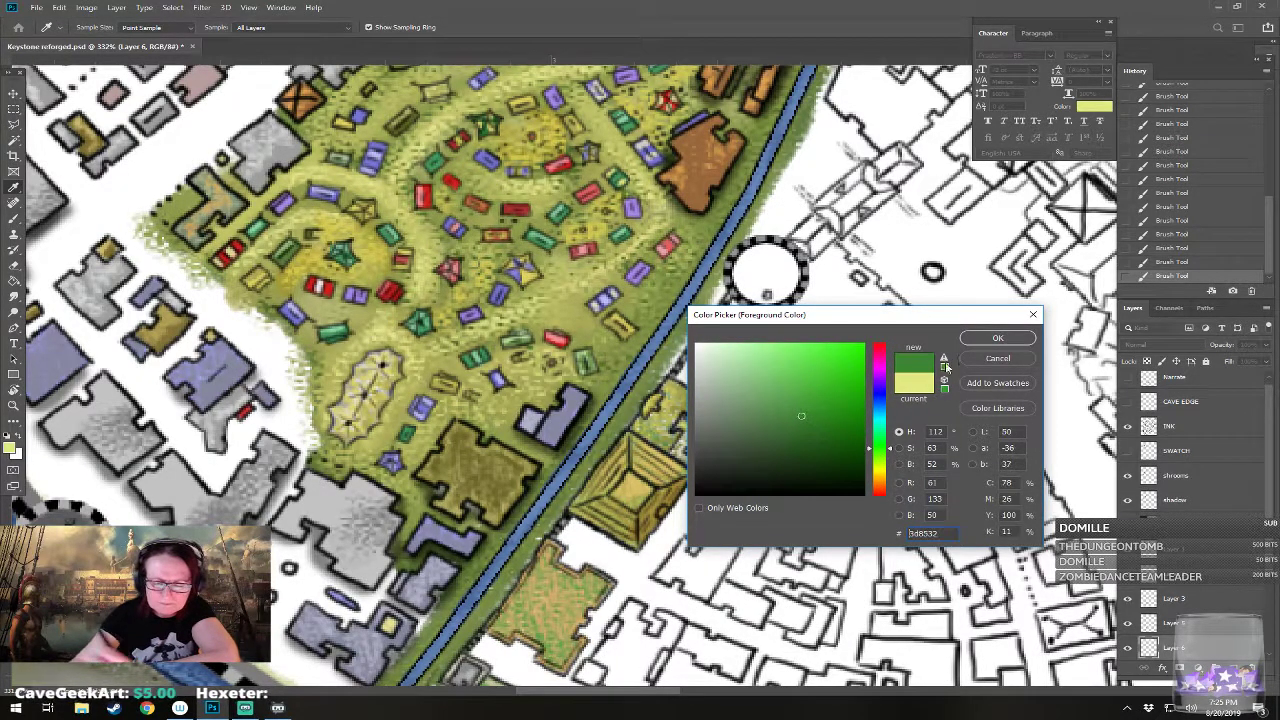
click(987, 339)
mouse_move(680, 440)
mouse_down()
mouse_move(676, 450)
mouse_move(680, 435)
mouse_move(684, 448)
mouse_move(712, 436)
mouse_move(694, 460)
mouse_move(680, 440)
mouse_move(690, 460)
mouse_move(733, 434)
mouse_up()
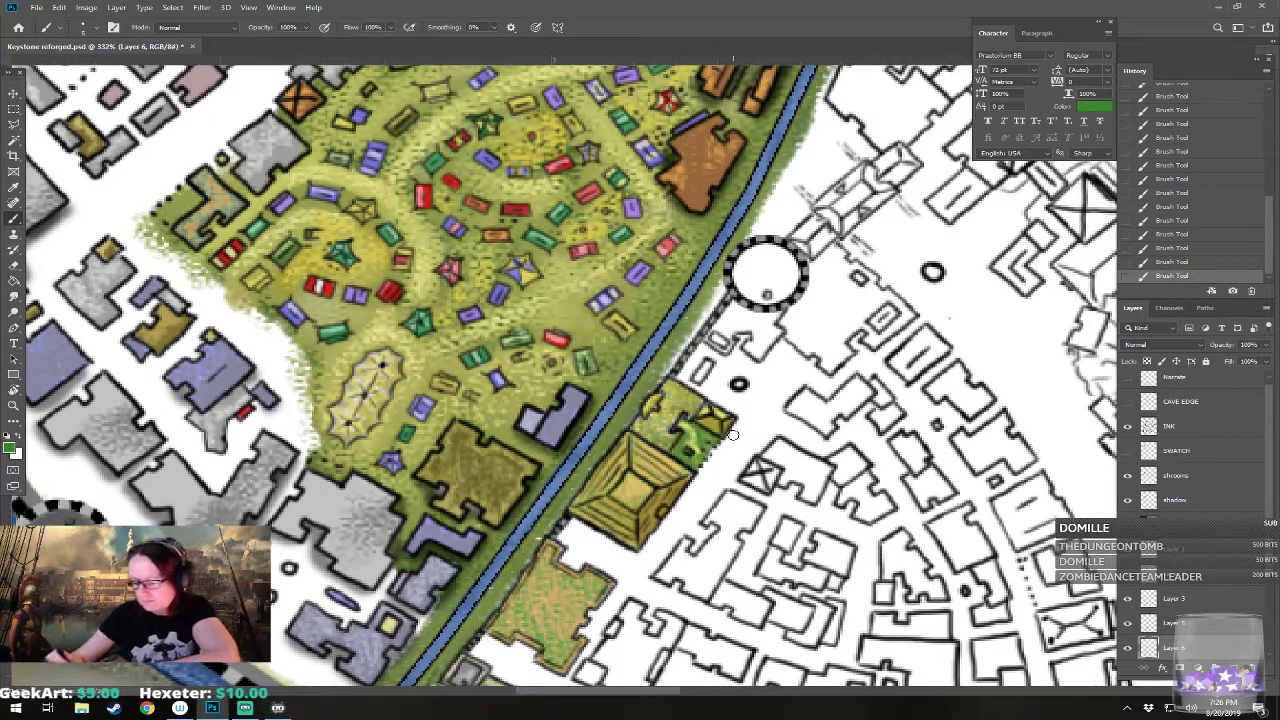
Step: On Layer 5, set the foreground colour to yellow-green #9cad4f and dab it over the green yard
click(1201, 614)
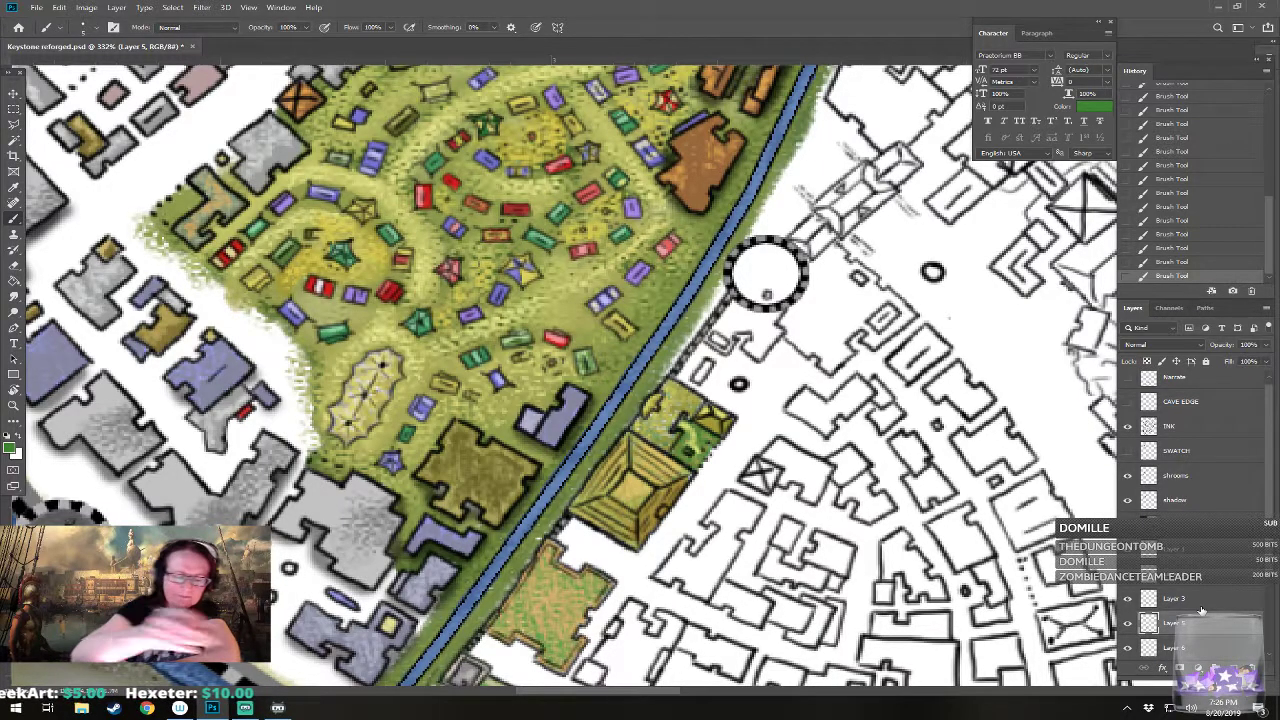
click(11, 447)
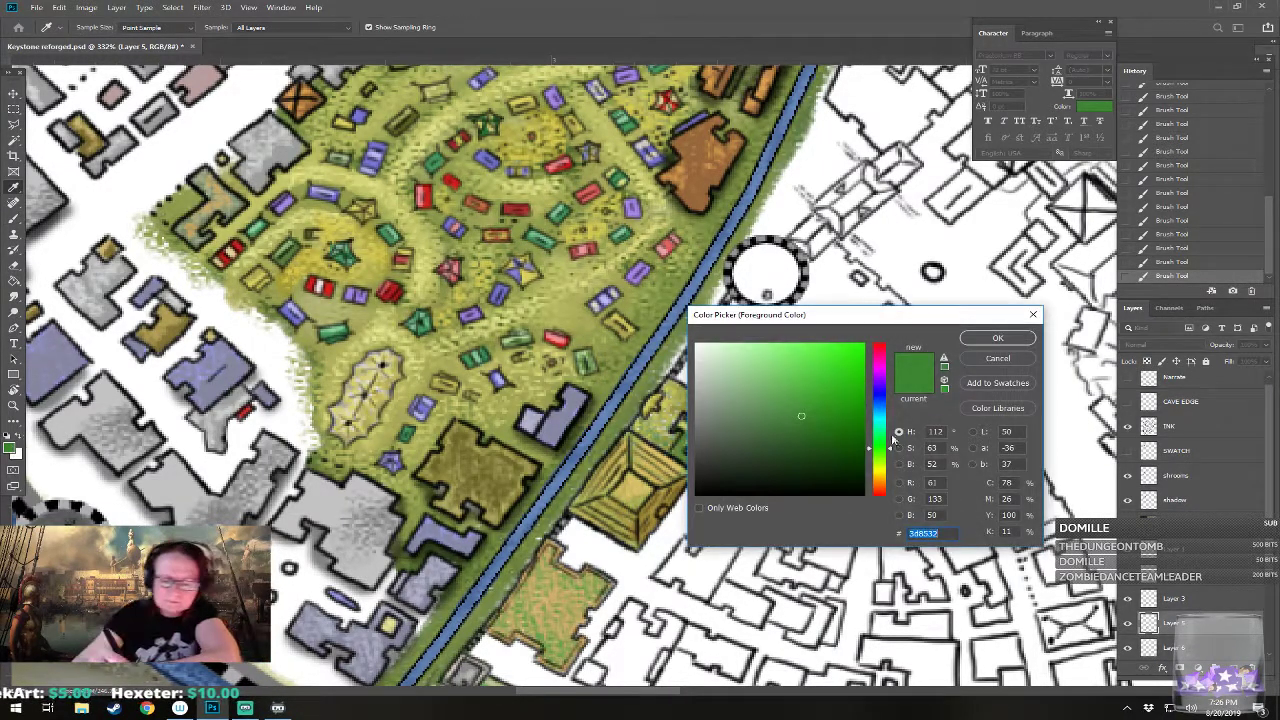
drag(880, 452, 880, 464)
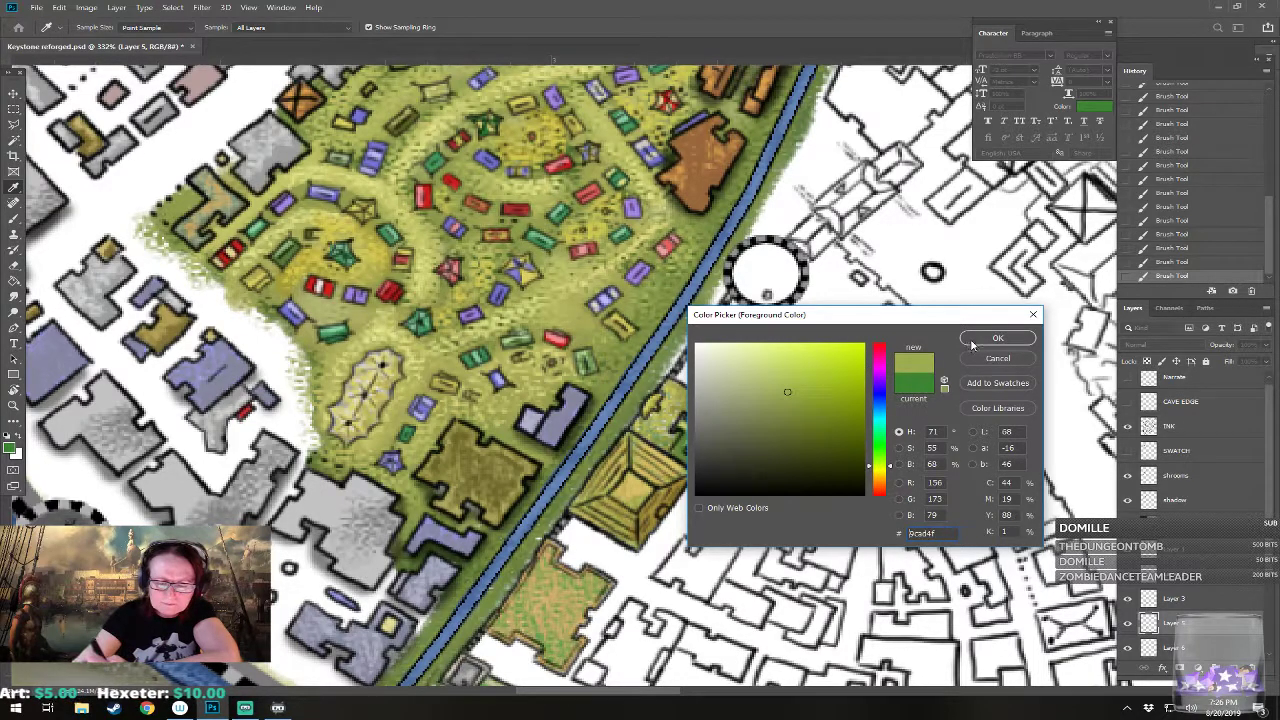
click(997, 338)
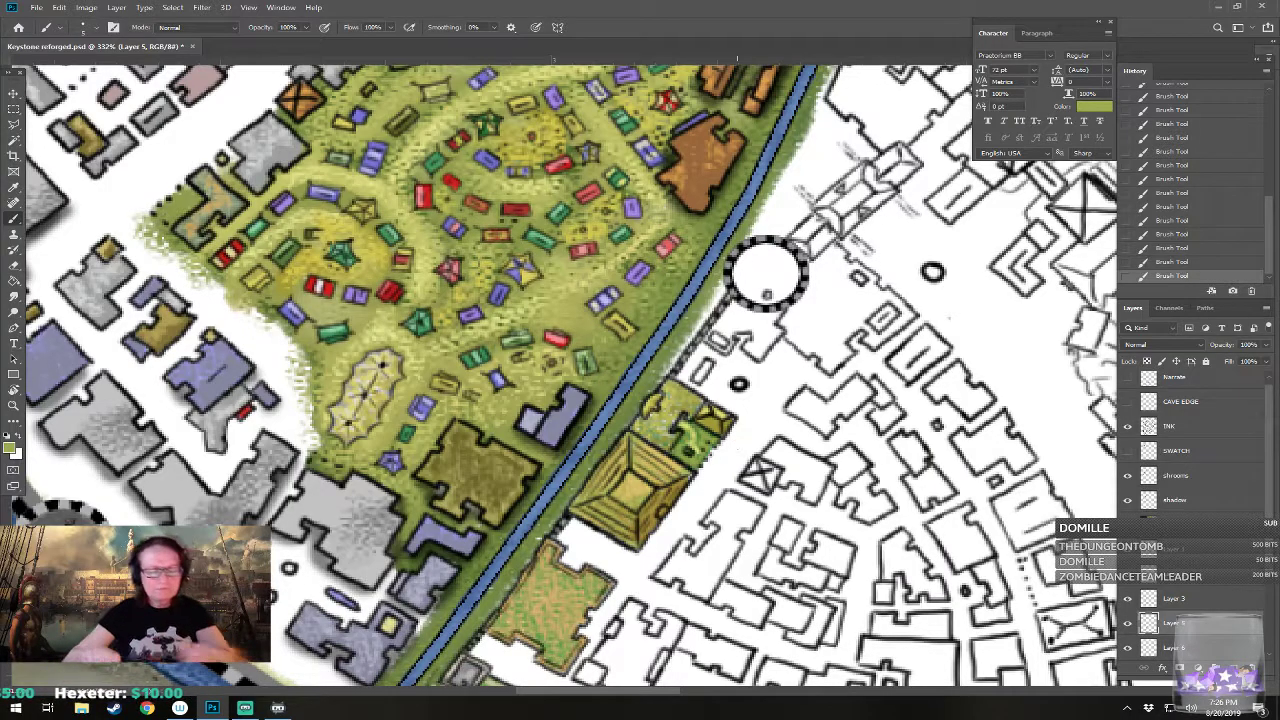
Step: Examine the newly coloured canal-side buildings in the context of the surrounding city map
scroll(766, 272, down, 5)
scroll(620, 478, up, 3)
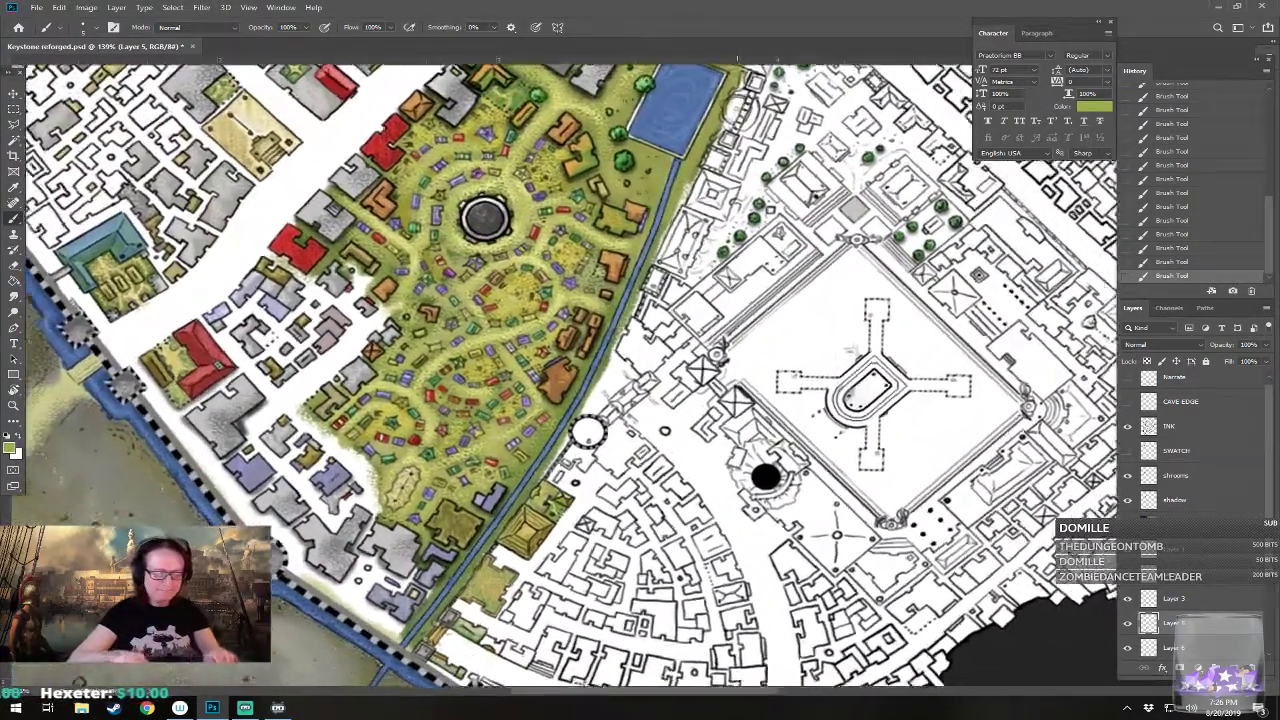
scroll(591, 432, down, 4)
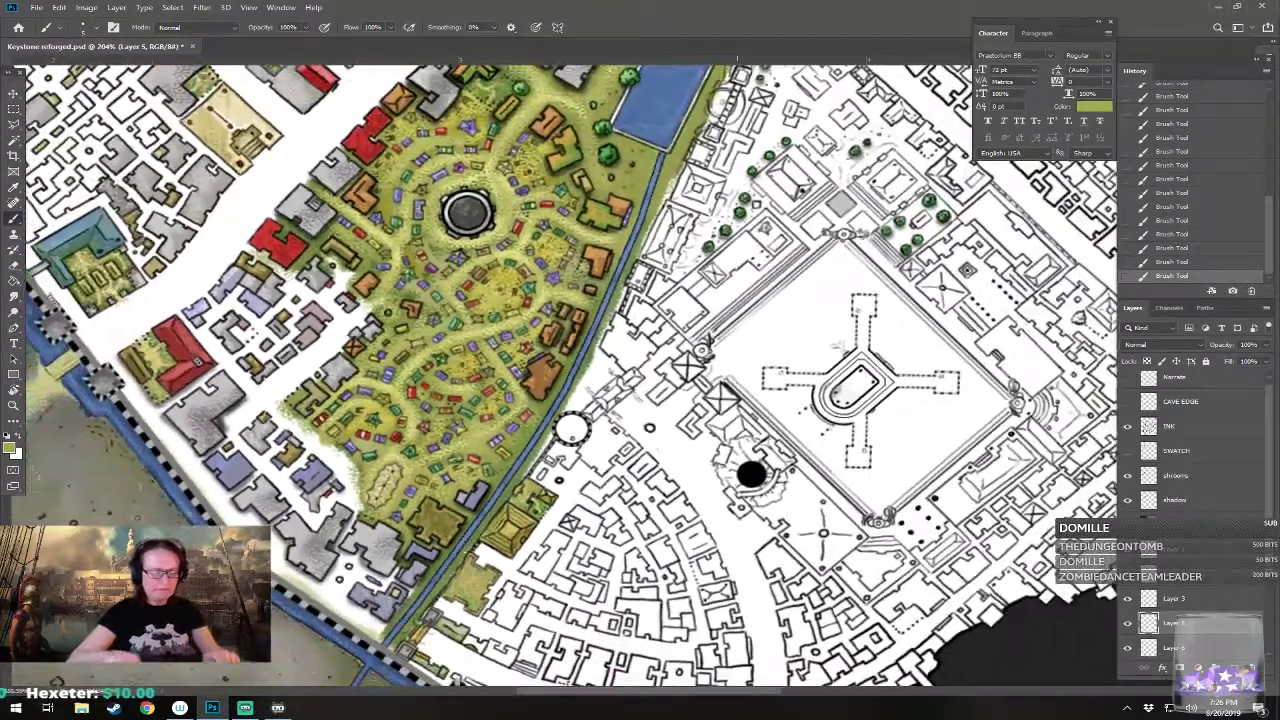
scroll(357, 589, up, 1)
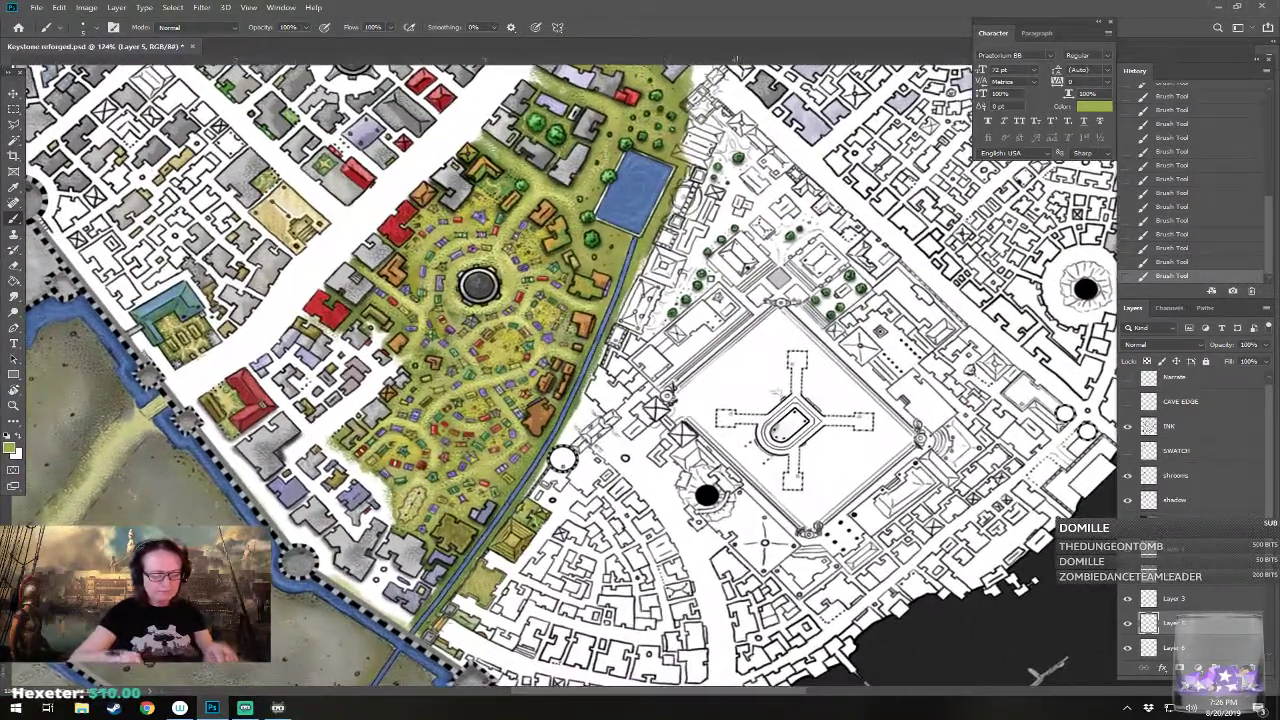
scroll(529, 522, up, 3)
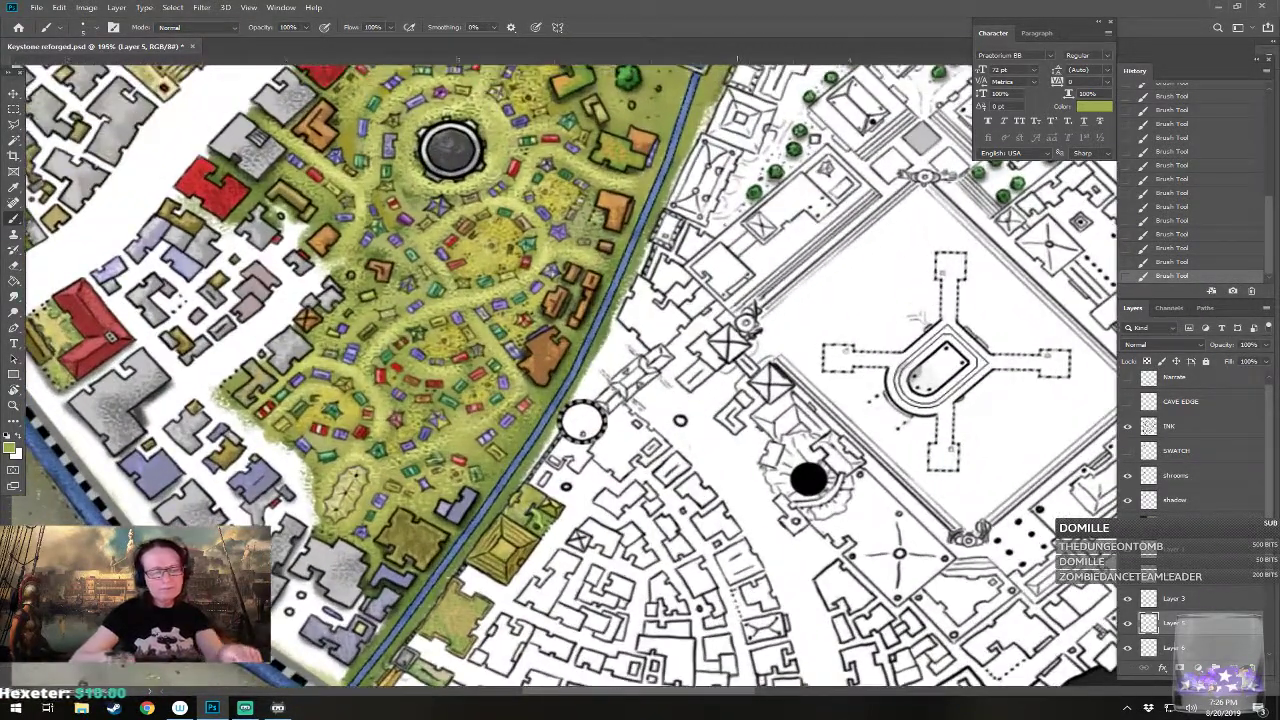
drag(529, 522, 557, 546)
scroll(595, 505, up, 2)
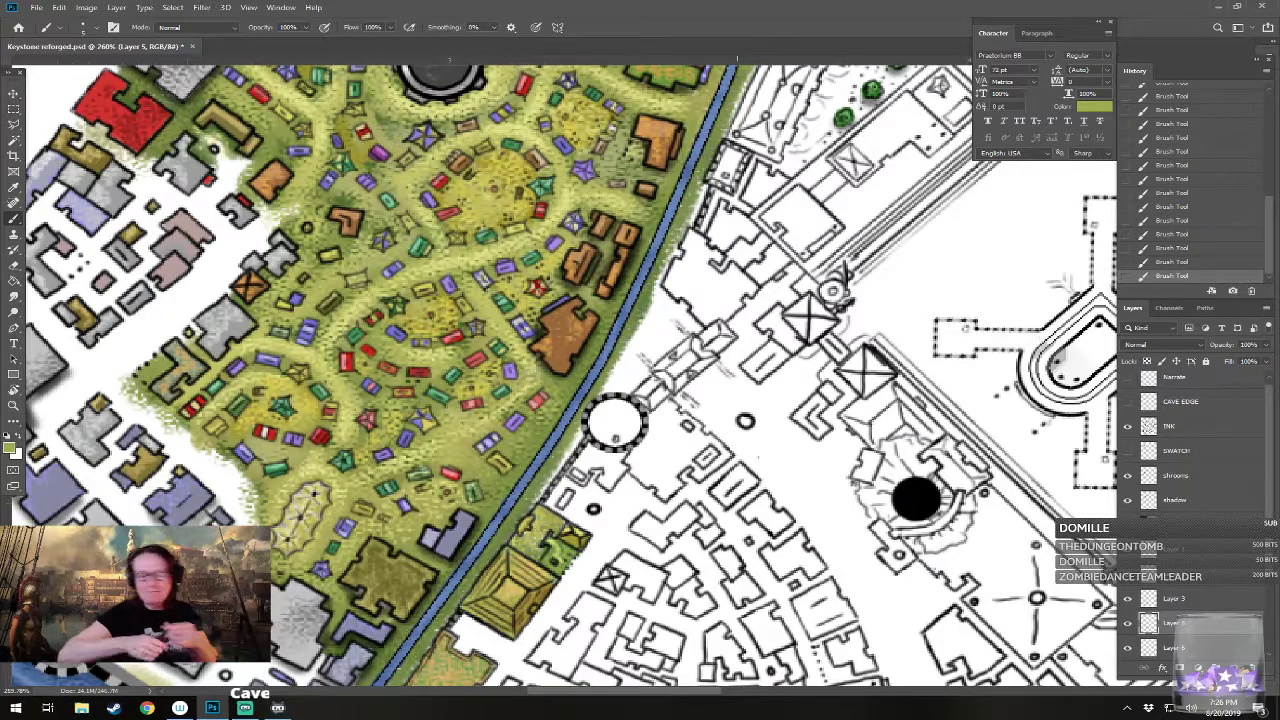
scroll(506, 594, up, 2)
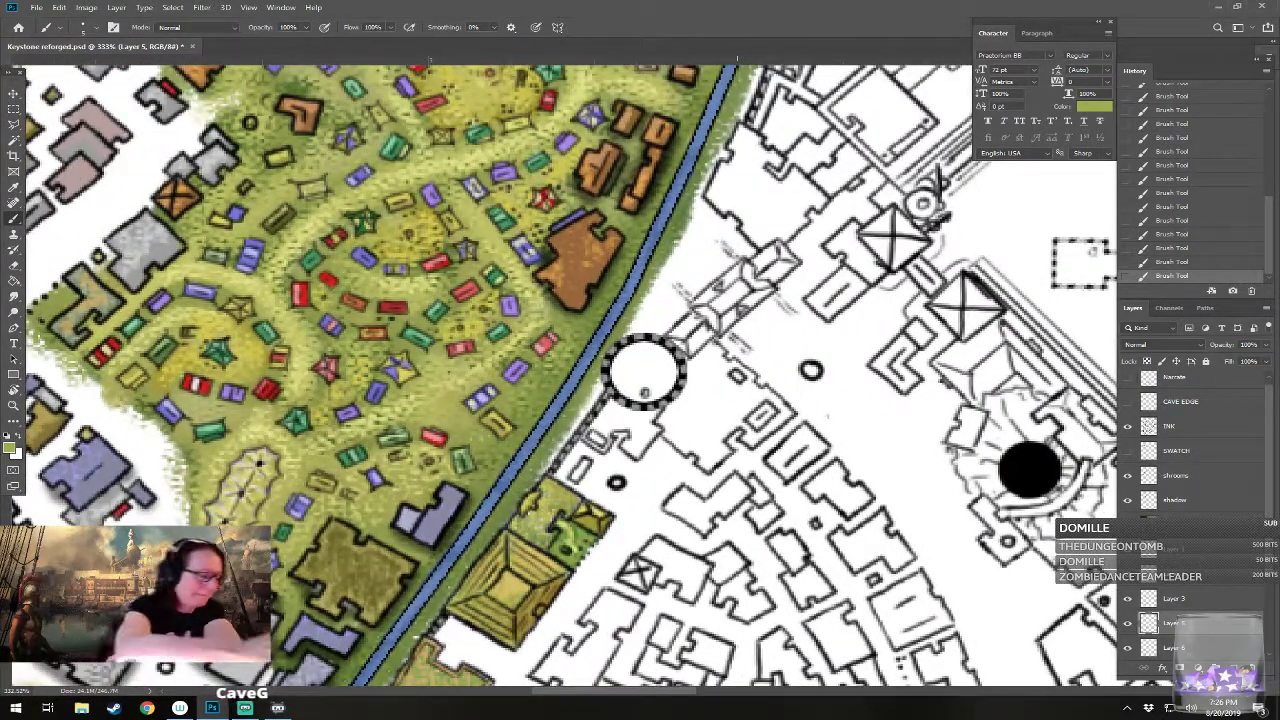
Step: Set the foreground colour to blue #6e75c9 and fill the small round well between the yard and the white round tower
click(12, 449)
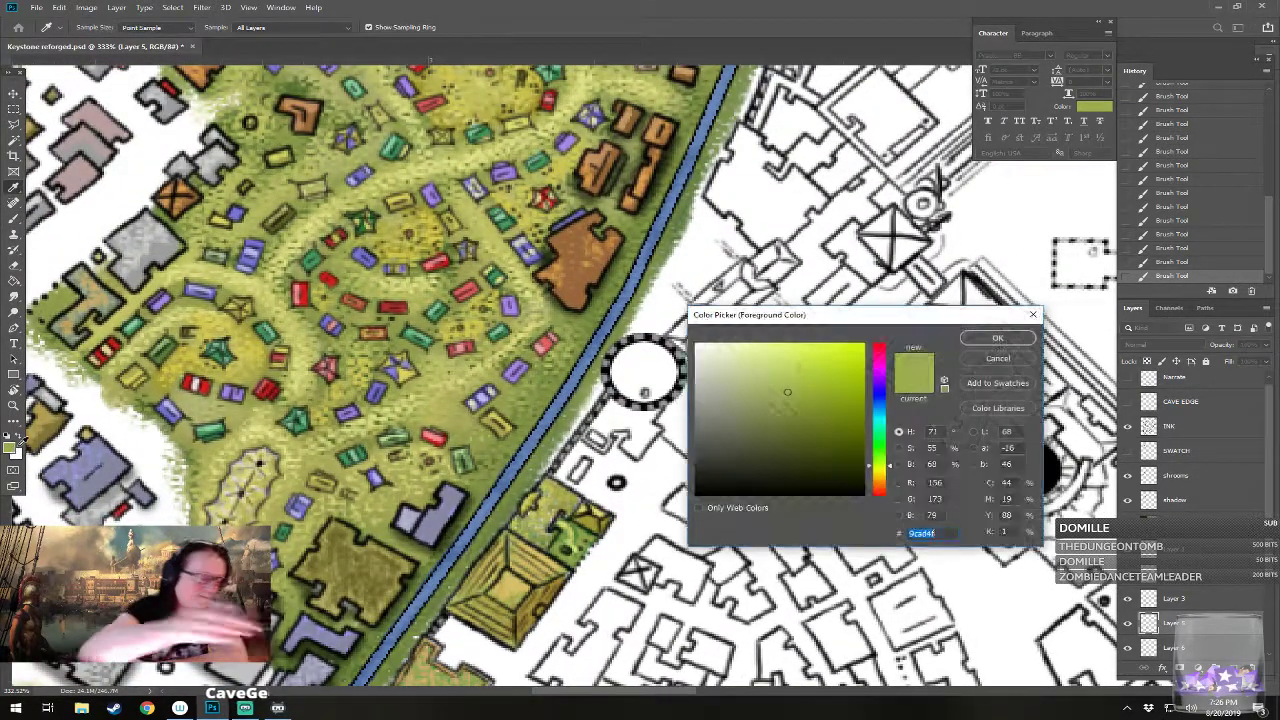
click(879, 396)
click(771, 375)
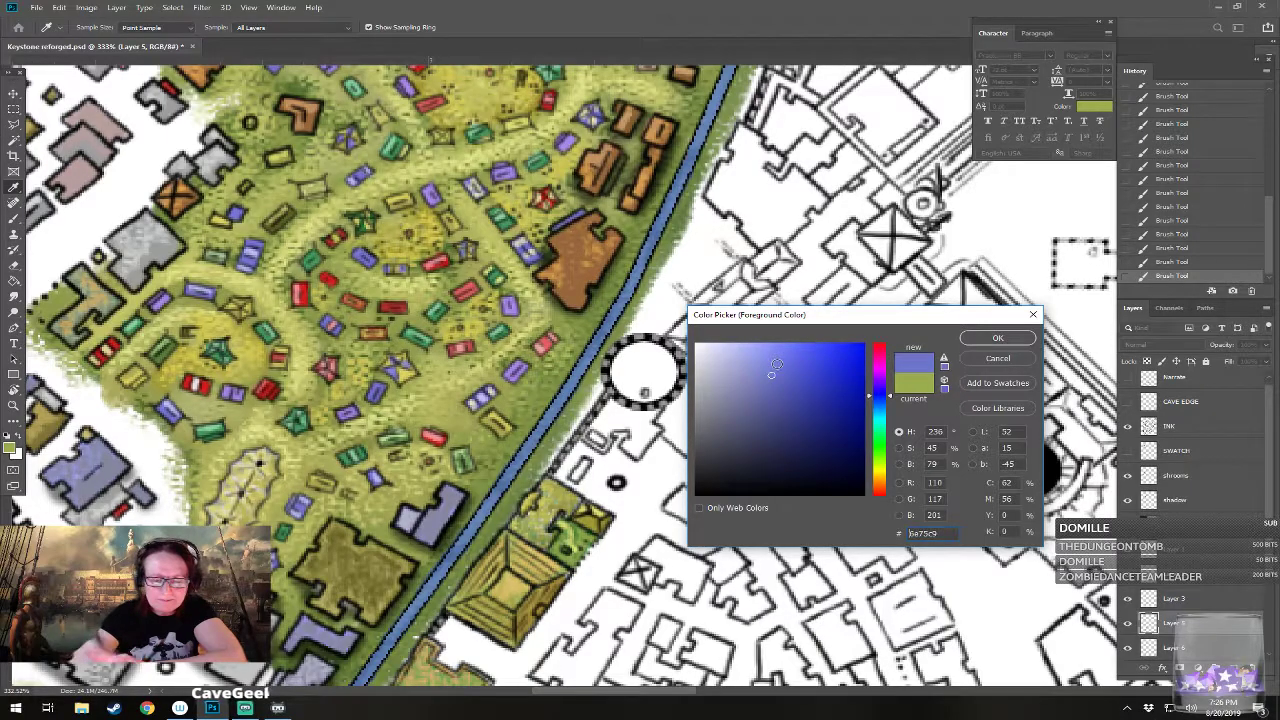
click(982, 340)
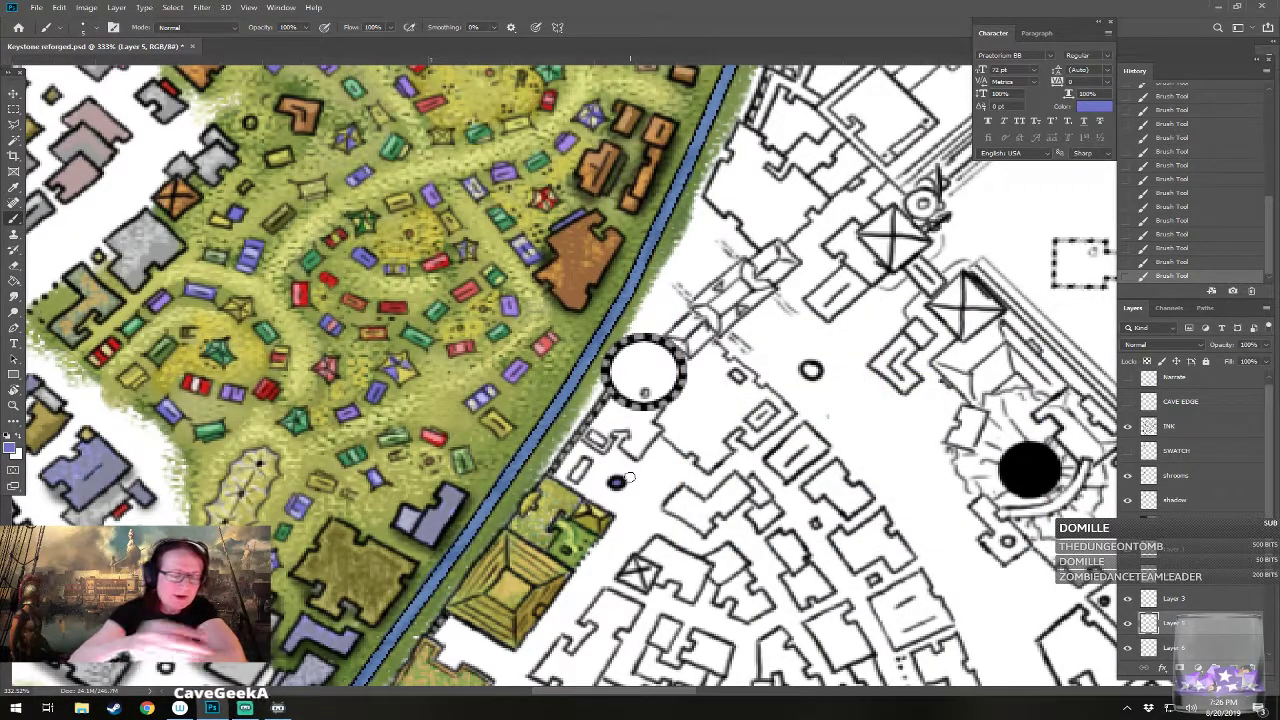
Step: Set the foreground colour to olive green and paint the small rectangular building beside the blue well
click(12, 447)
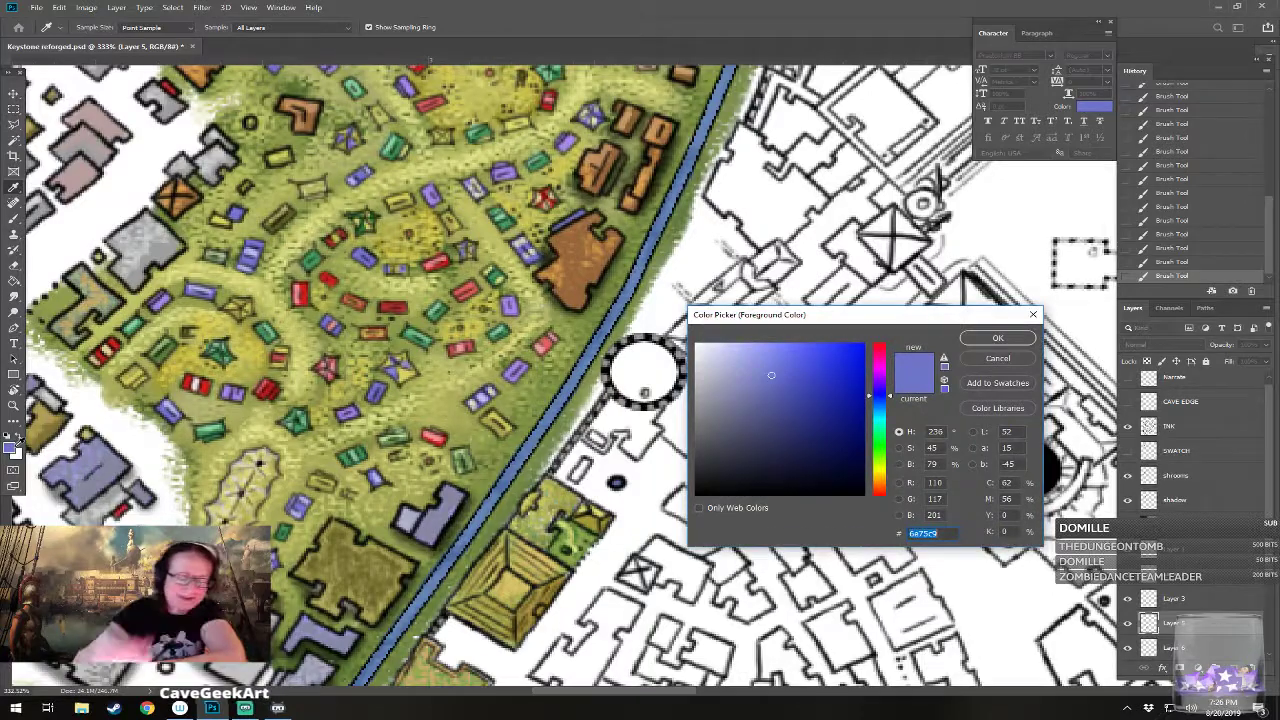
click(879, 466)
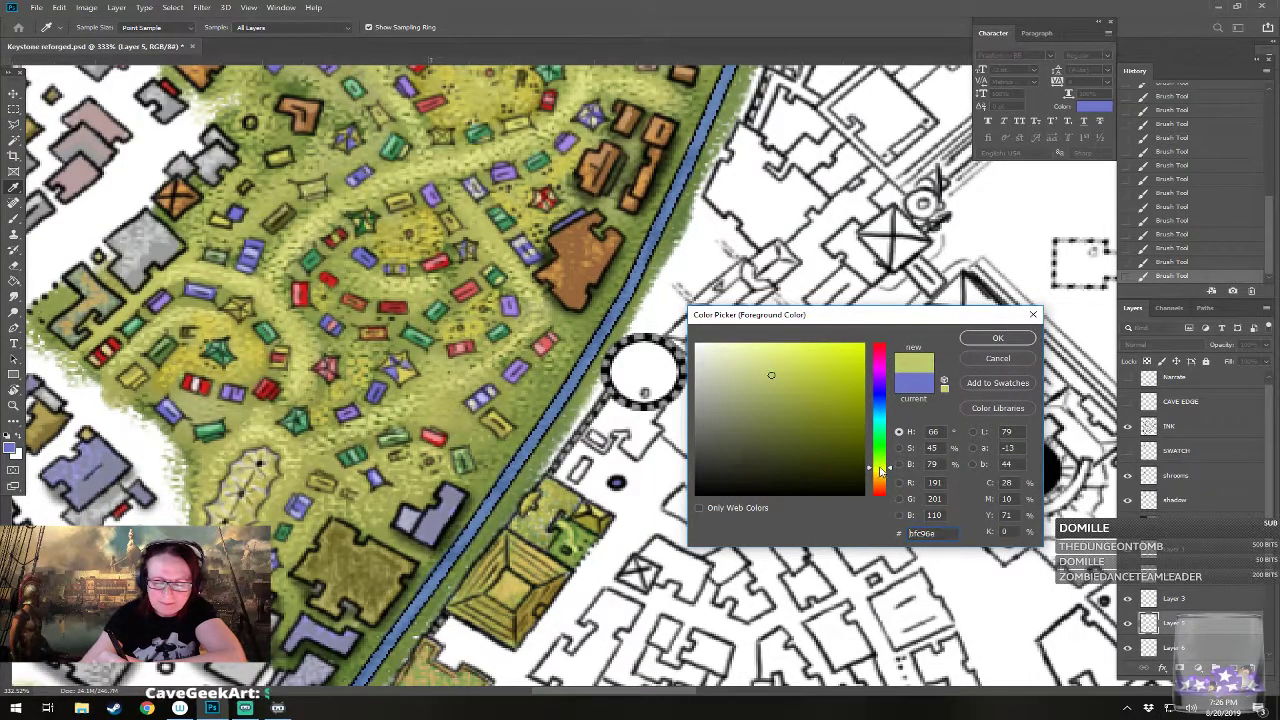
click(997, 338)
mouse_move(581, 466)
mouse_down()
mouse_move(574, 478)
mouse_move(584, 465)
mouse_up()
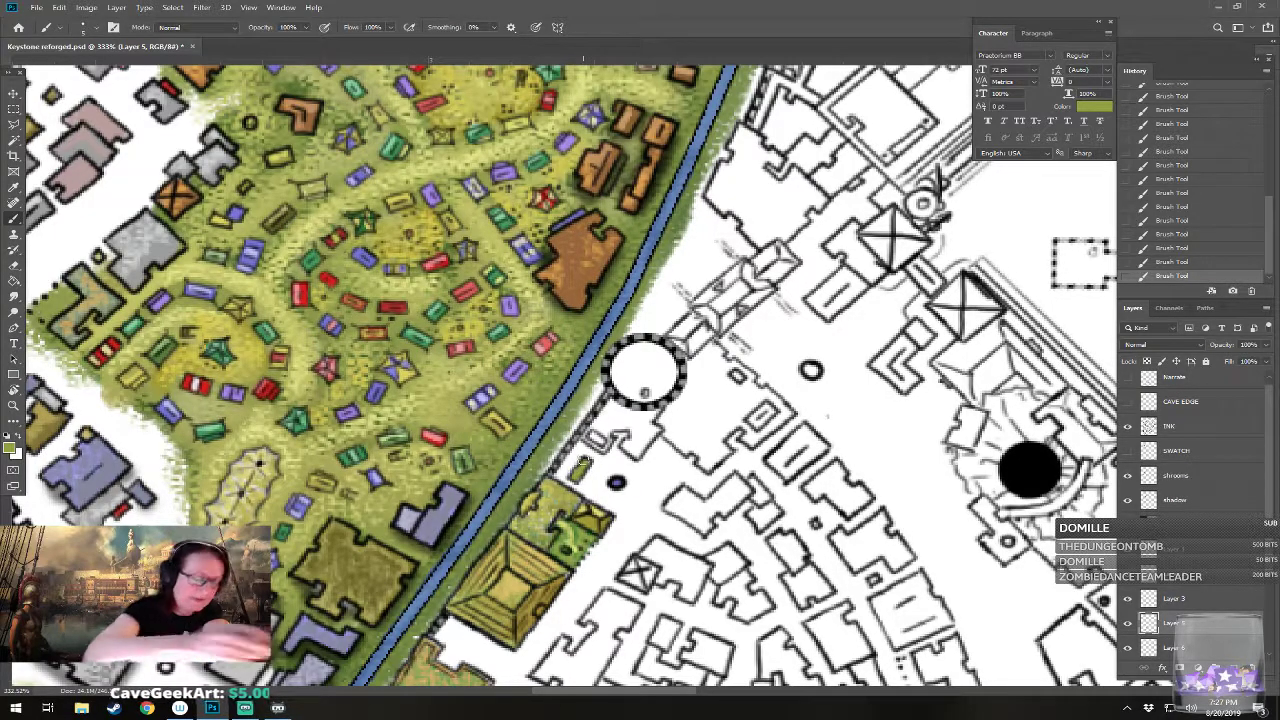
Step: Set the foreground colour to pale yellow-green #cdd883 and paint the tiny neighbouring building just below the white round tower
click(12, 451)
click(997, 338)
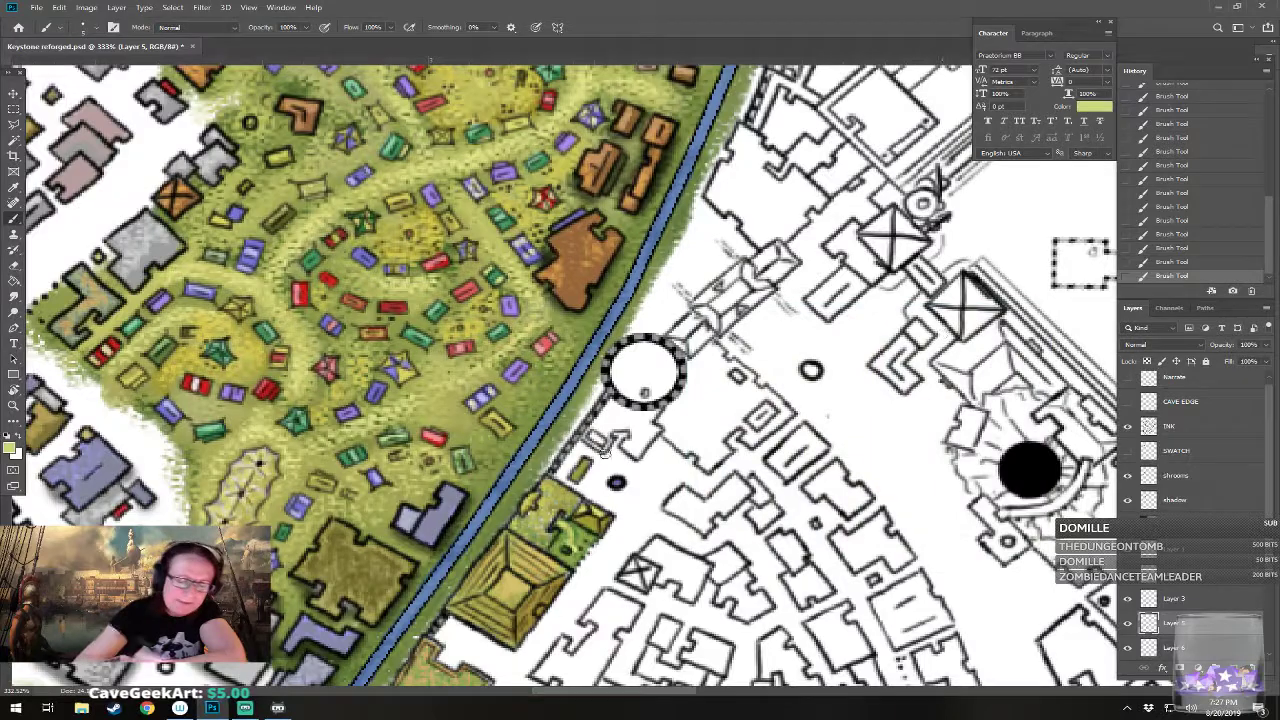
drag(645, 370, 631, 393)
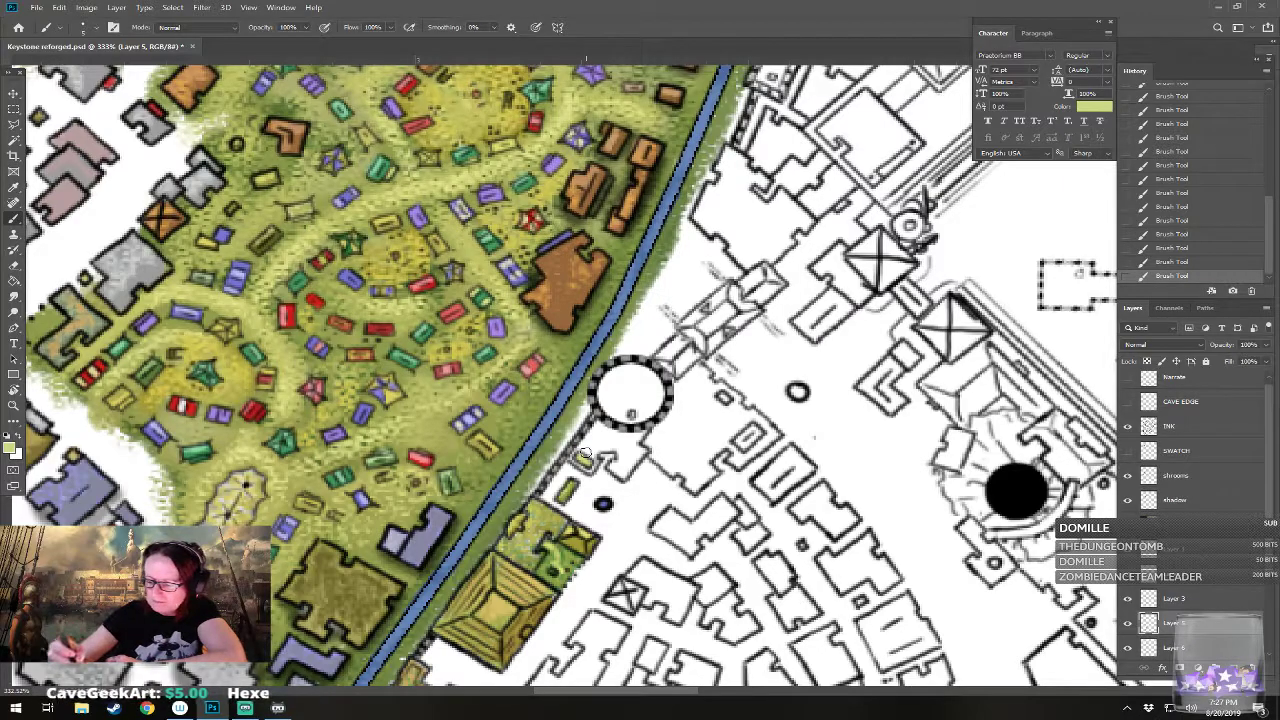
Step: On Layer 6, set the foreground colour to grey-green #9a9d88 and paint the notched plot directly below the white round tower
click(1172, 645)
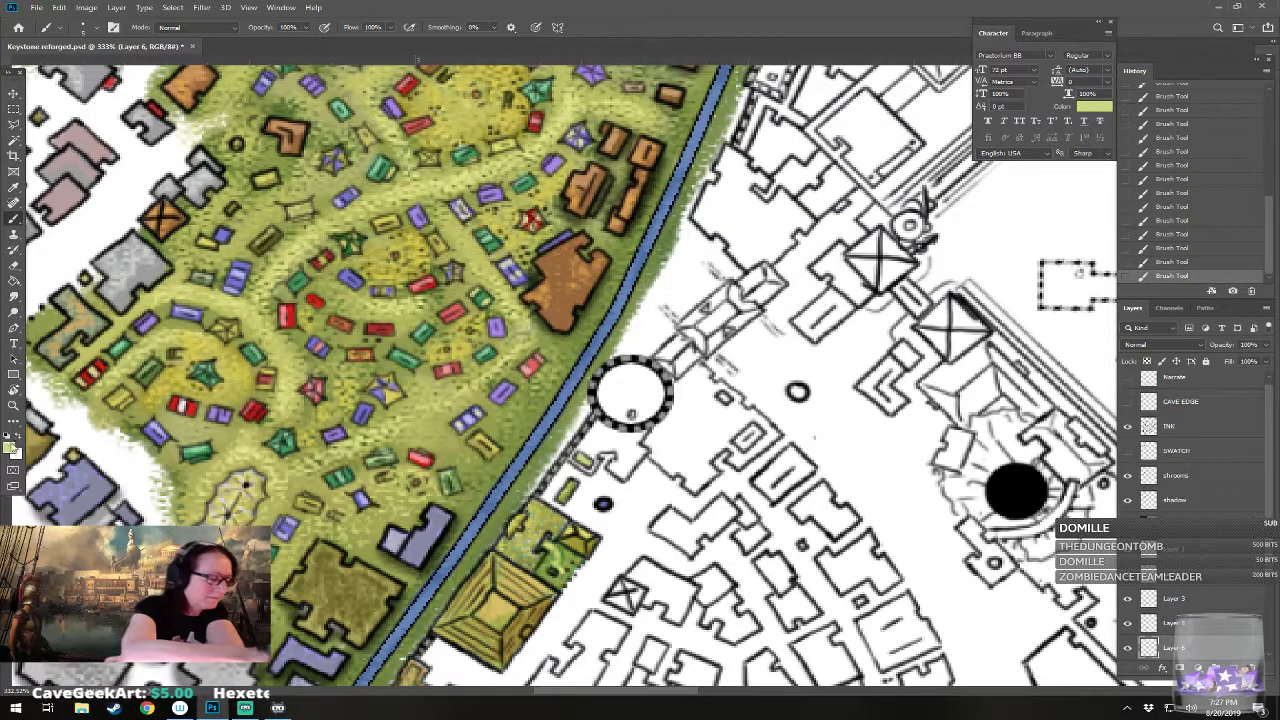
click(12, 447)
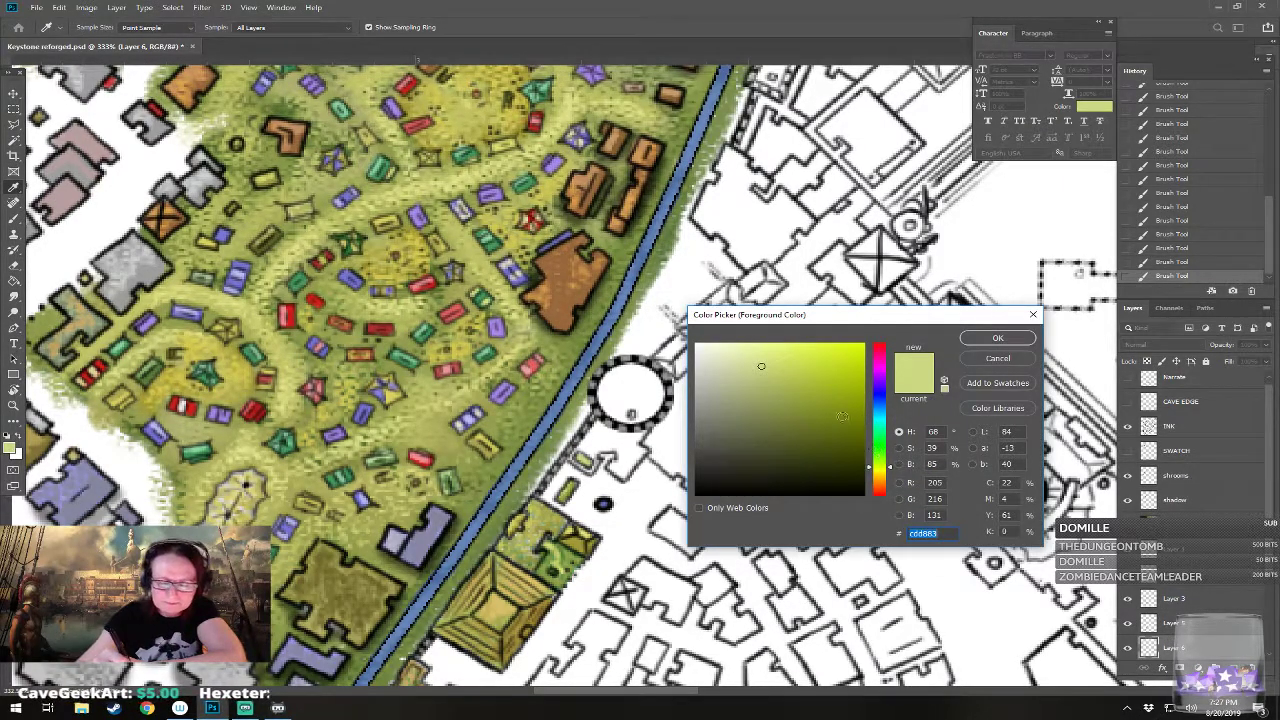
click(717, 401)
click(978, 341)
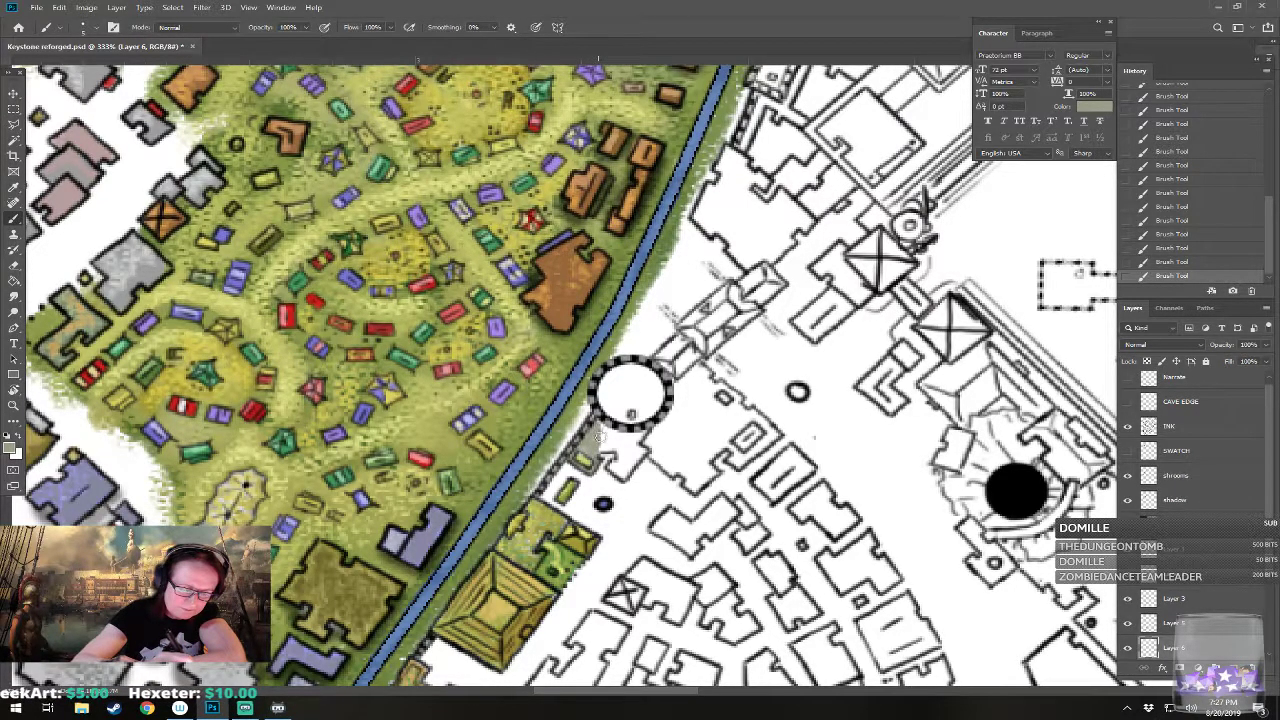
mouse_move(605, 432)
mouse_down()
mouse_move(647, 430)
mouse_move(597, 442)
mouse_move(619, 446)
mouse_move(624, 475)
mouse_move(646, 447)
mouse_up()
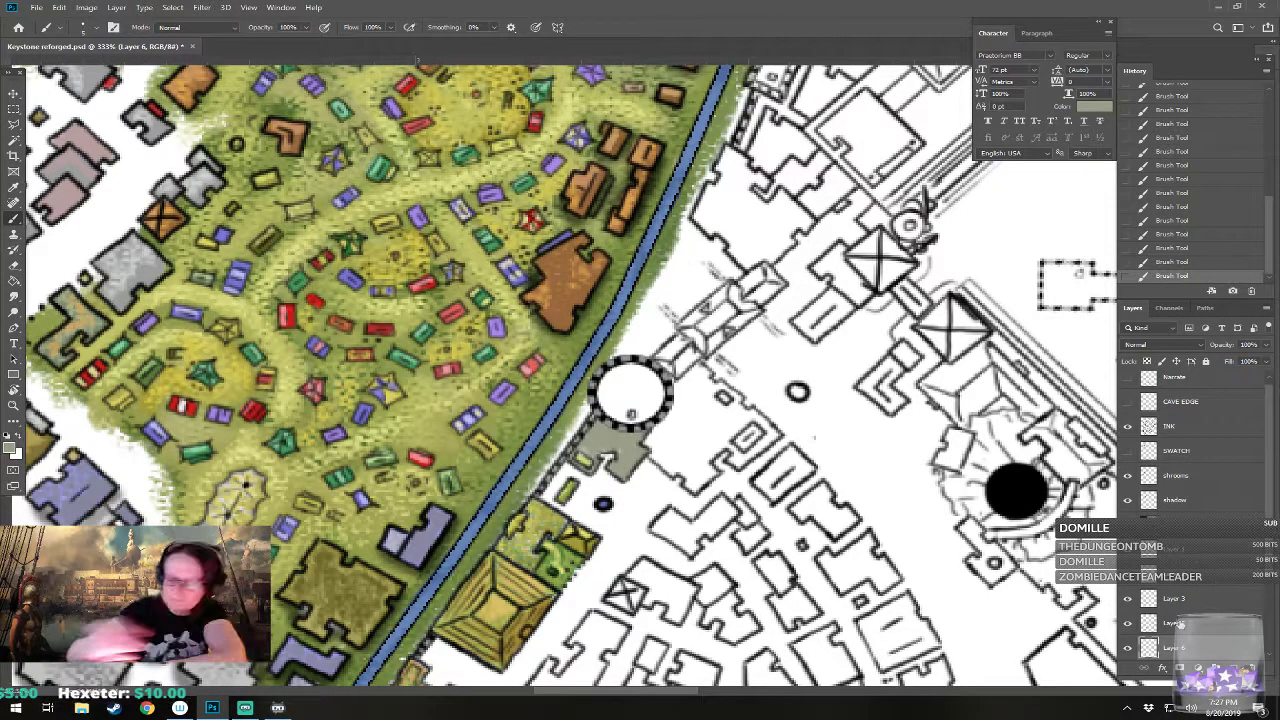
scroll(1185, 624, down, 2)
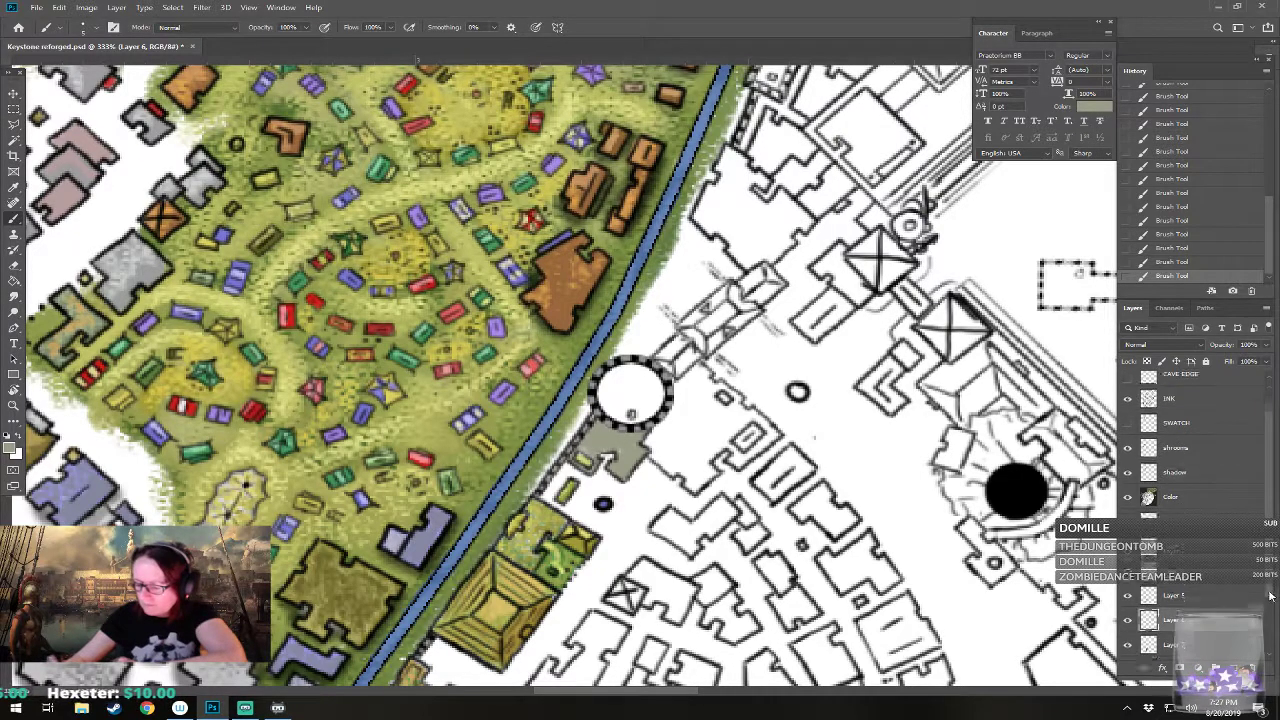
click(1196, 614)
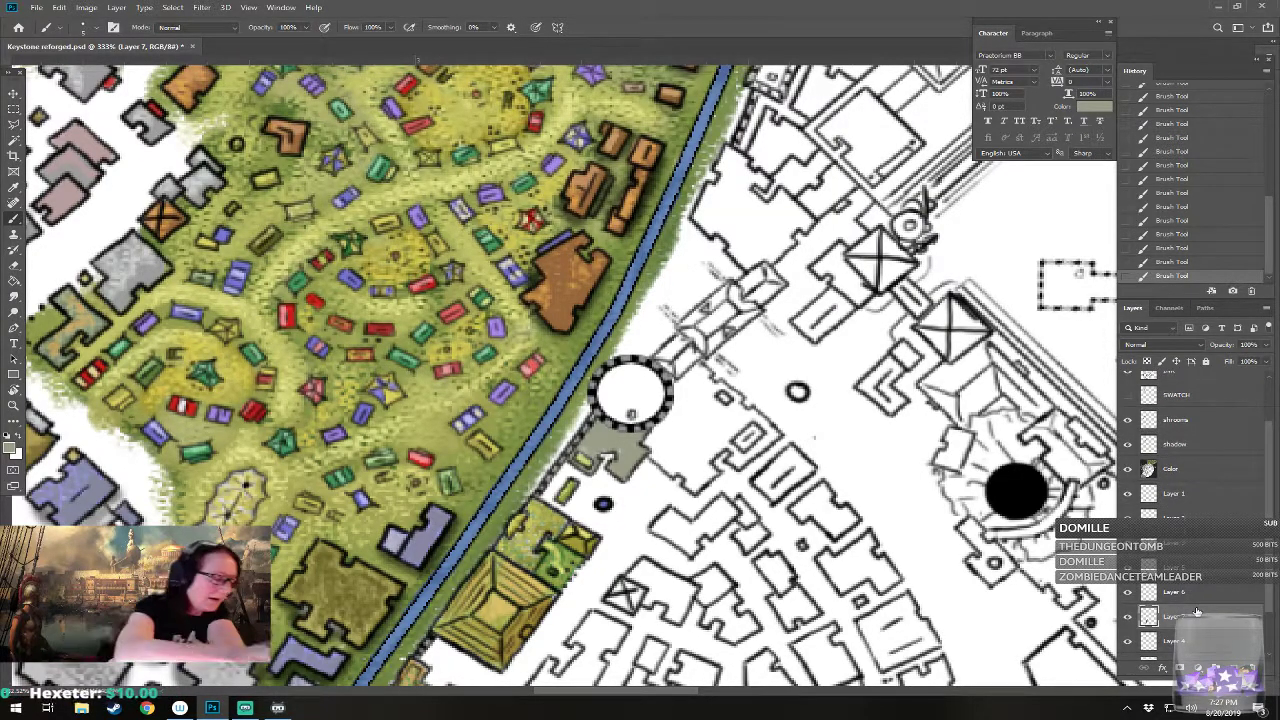
click(12, 448)
click(797, 424)
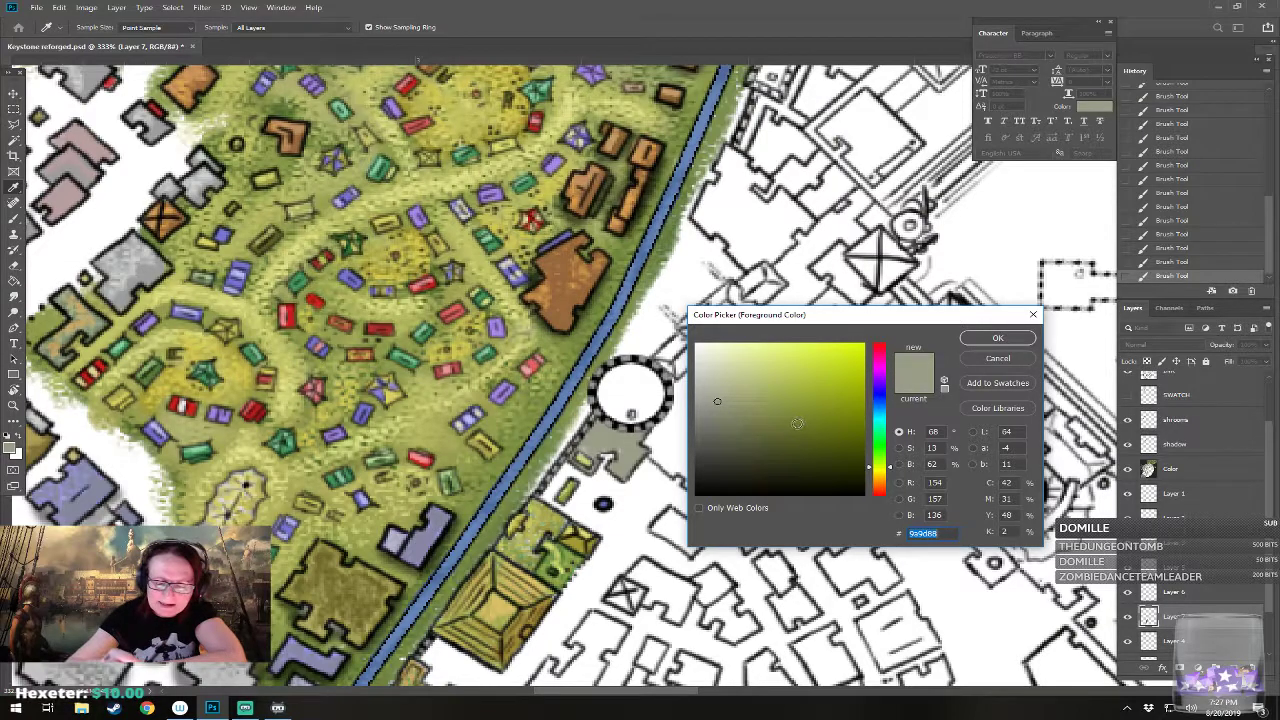
click(979, 339)
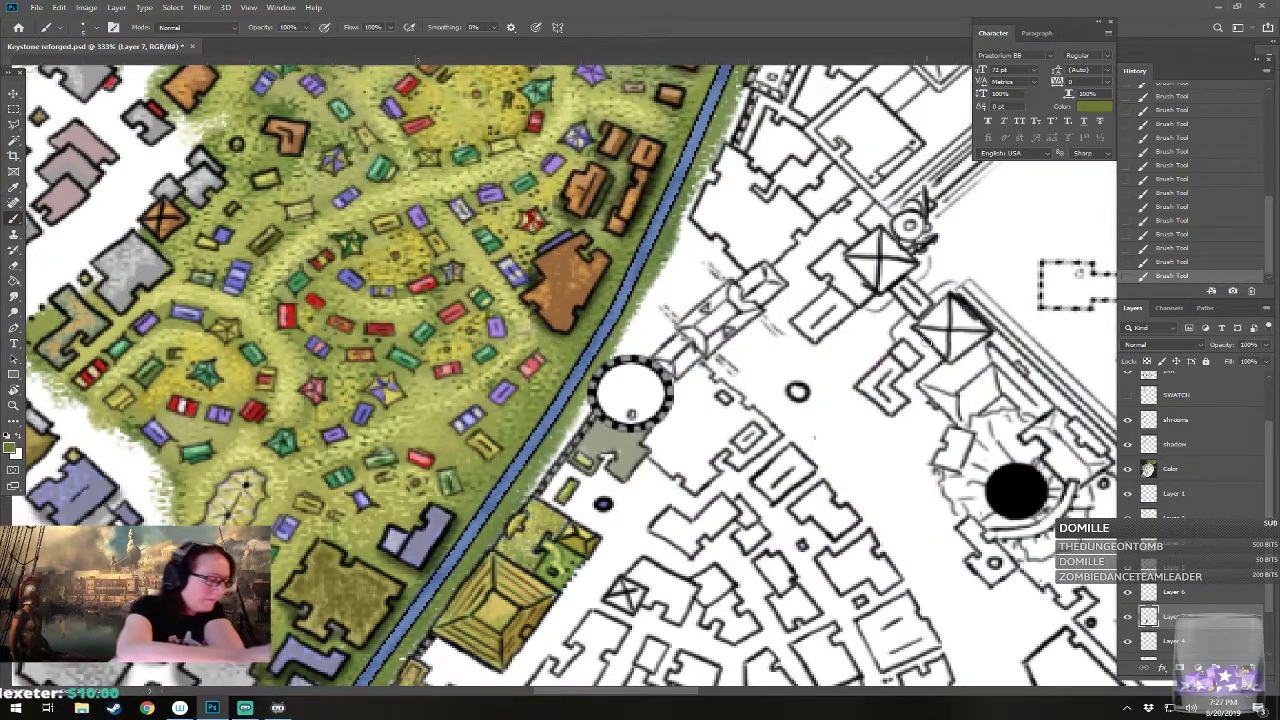
click(12, 450)
drag(882, 466, 870, 451)
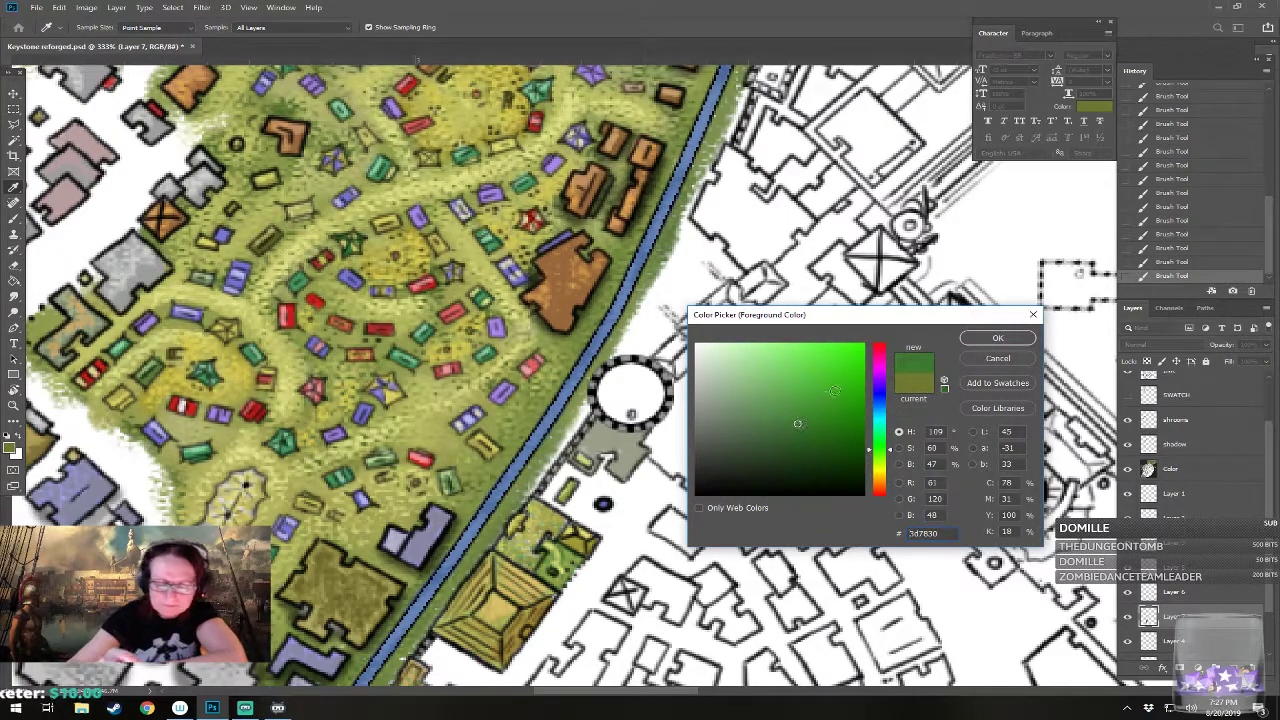
click(983, 340)
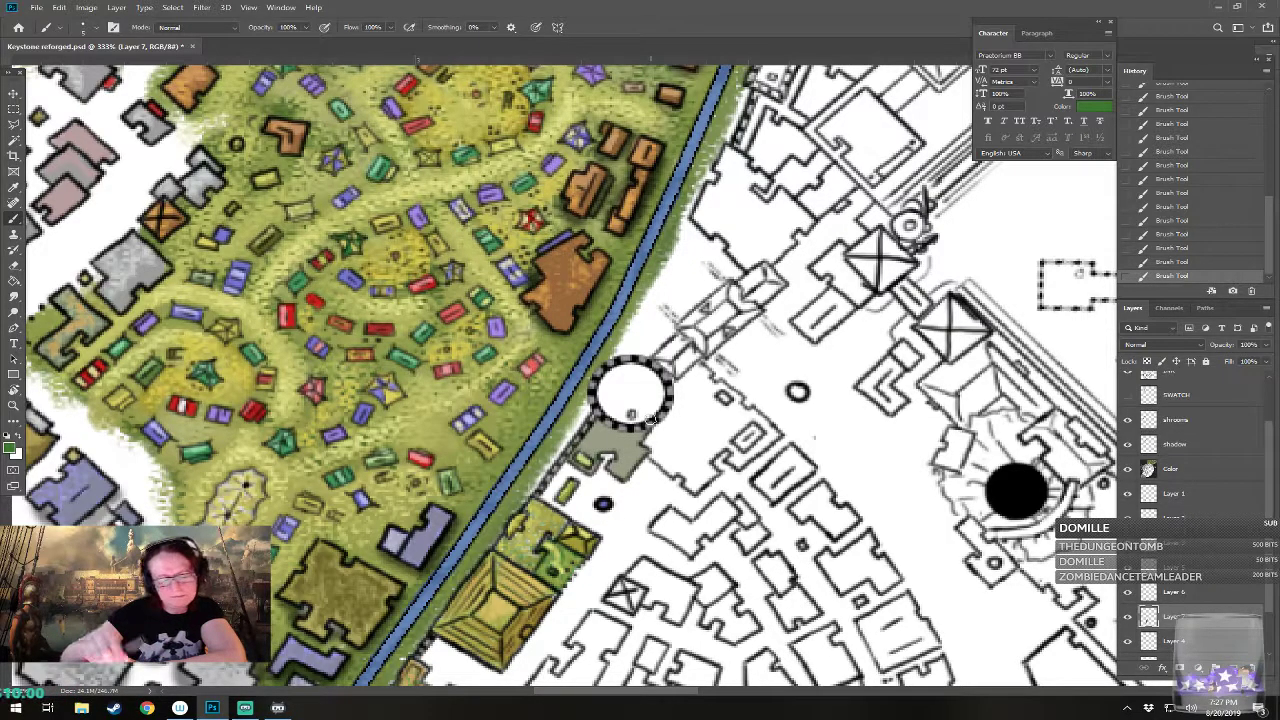
drag(650, 420, 635, 361)
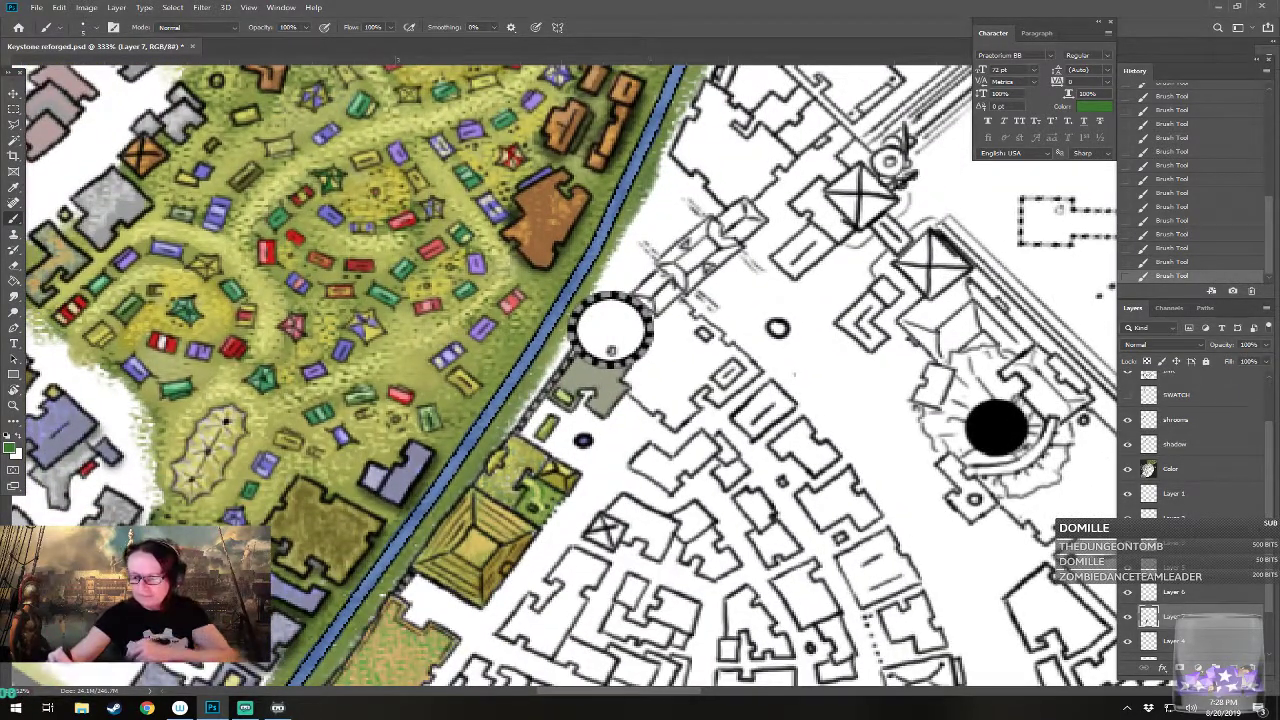
Step: On Layer 3, set the foreground colour to neutral grey #a0a3a0 and fill the round tower beside the canal
key(alt+bracketleft)
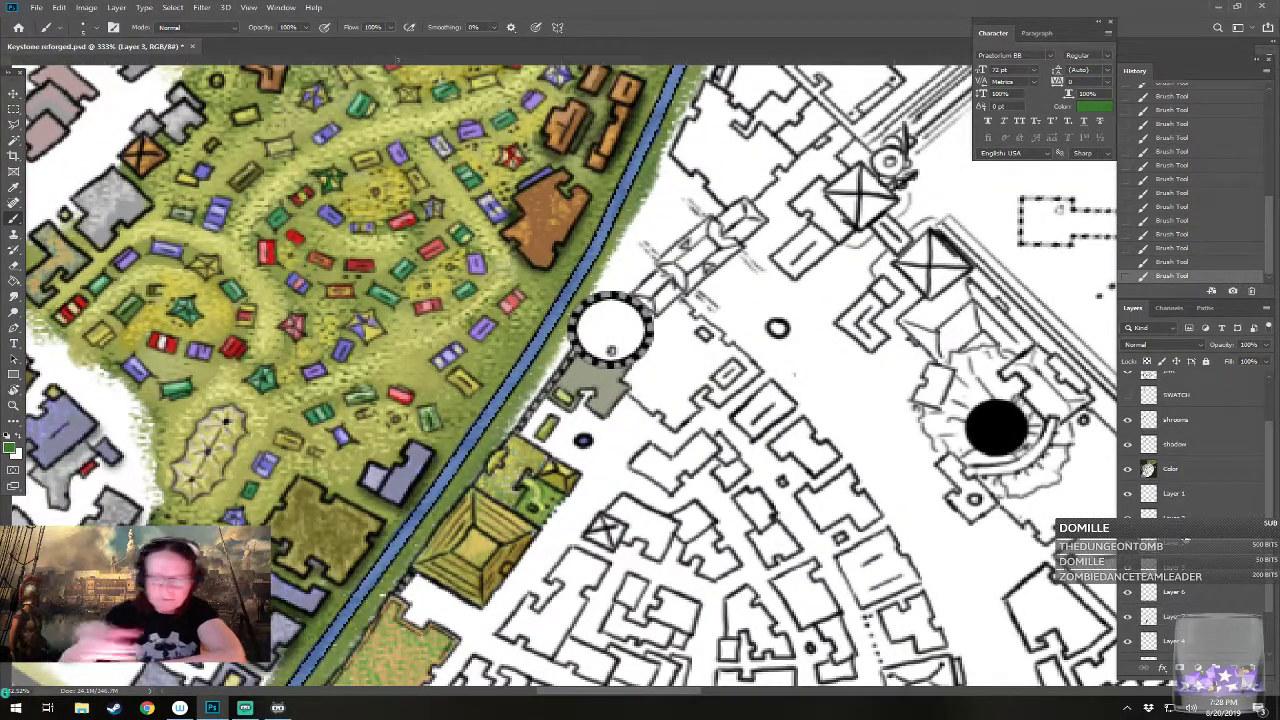
click(10, 449)
click(712, 396)
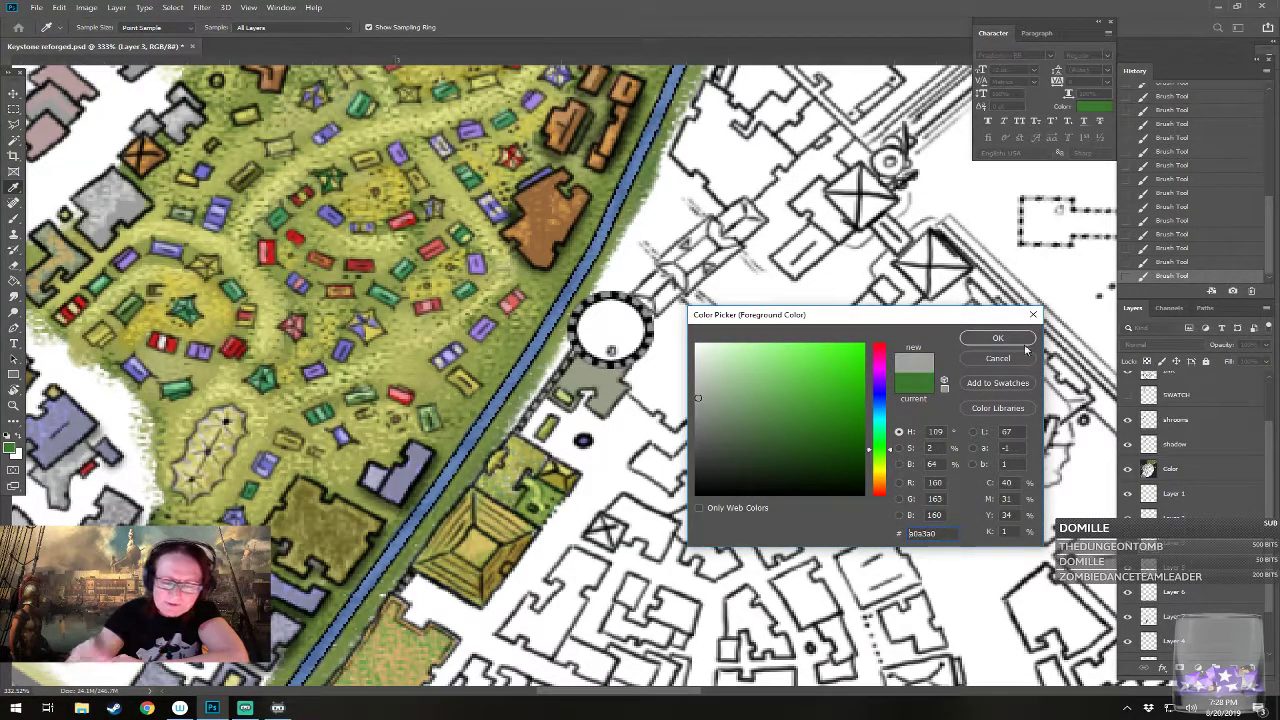
click(997, 338)
mouse_move(583, 333)
mouse_down()
mouse_move(608, 353)
mouse_move(612, 333)
mouse_move(616, 356)
mouse_move(623, 333)
mouse_move(627, 353)
mouse_move(633, 333)
mouse_move(636, 344)
mouse_move(638, 326)
mouse_move(599, 318)
mouse_move(606, 338)
mouse_move(608, 305)
mouse_move(636, 338)
mouse_up()
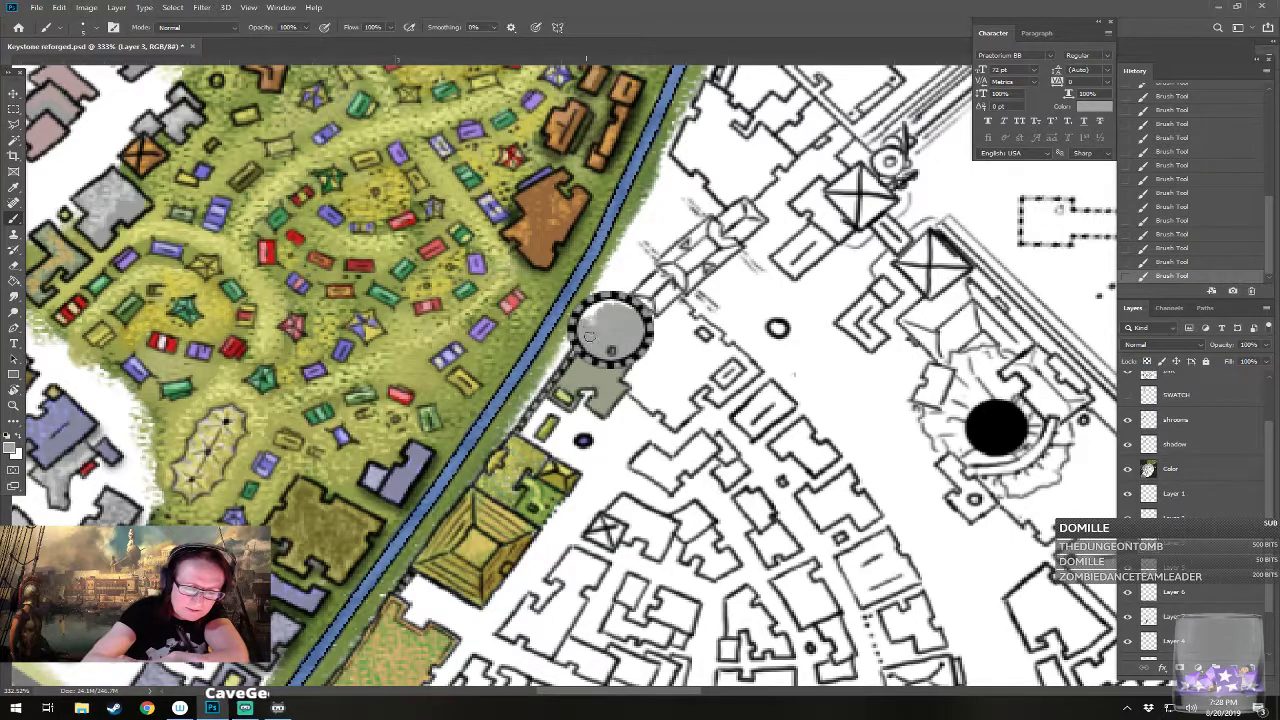
drag(612, 325, 628, 369)
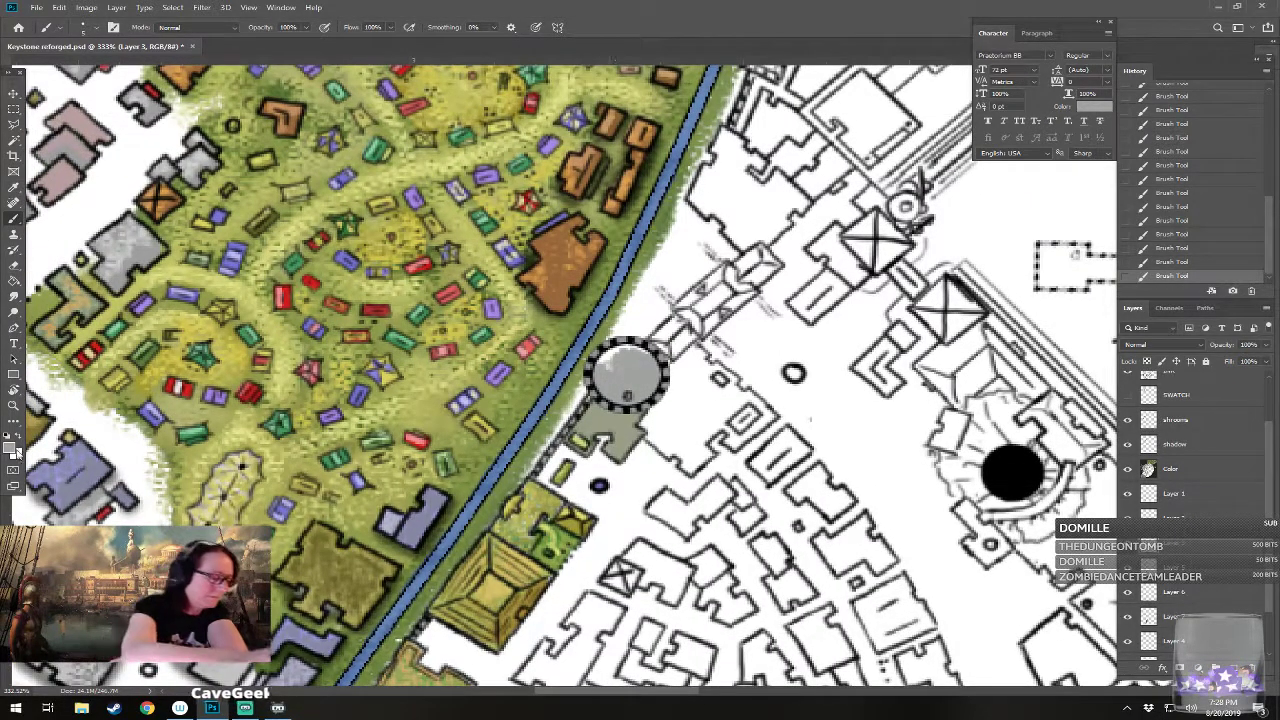
Step: Set the foreground colour to dark grey #676c66 and shade the roof of the round tower
click(13, 450)
click(702, 431)
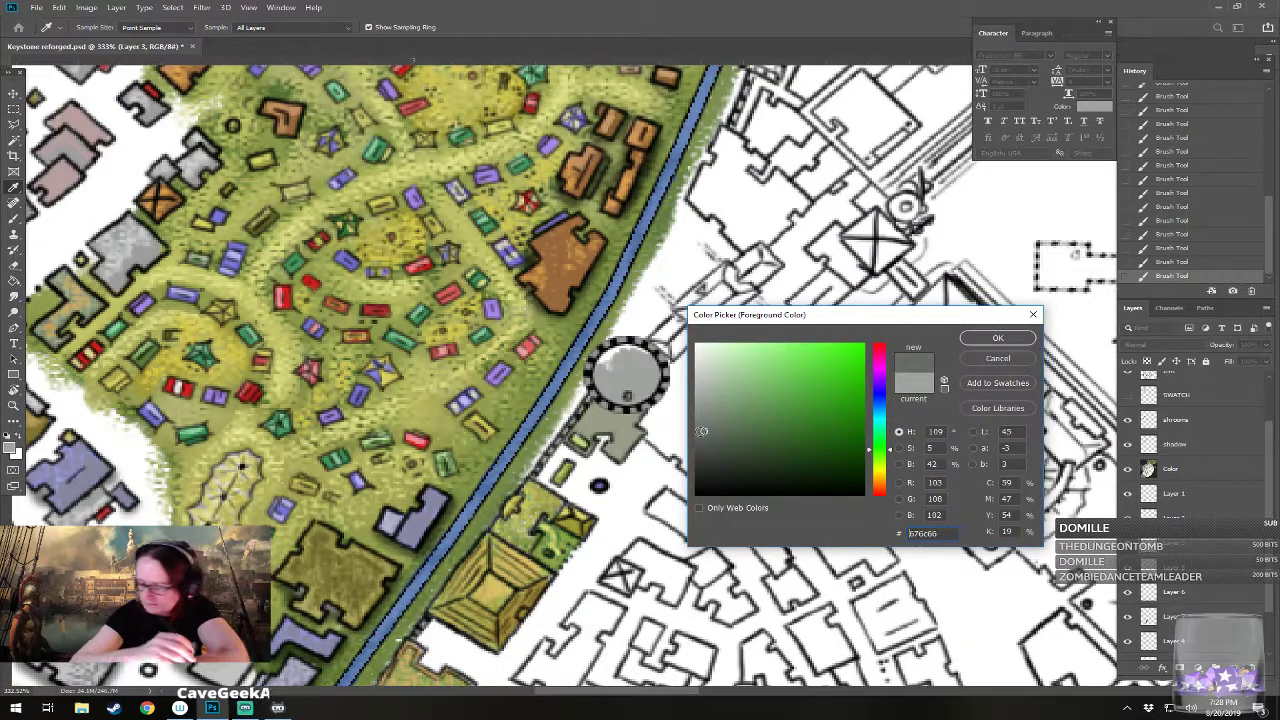
click(993, 340)
mouse_move(627, 395)
mouse_down()
mouse_move(596, 382)
mouse_move(613, 355)
mouse_move(649, 354)
mouse_move(630, 350)
mouse_up()
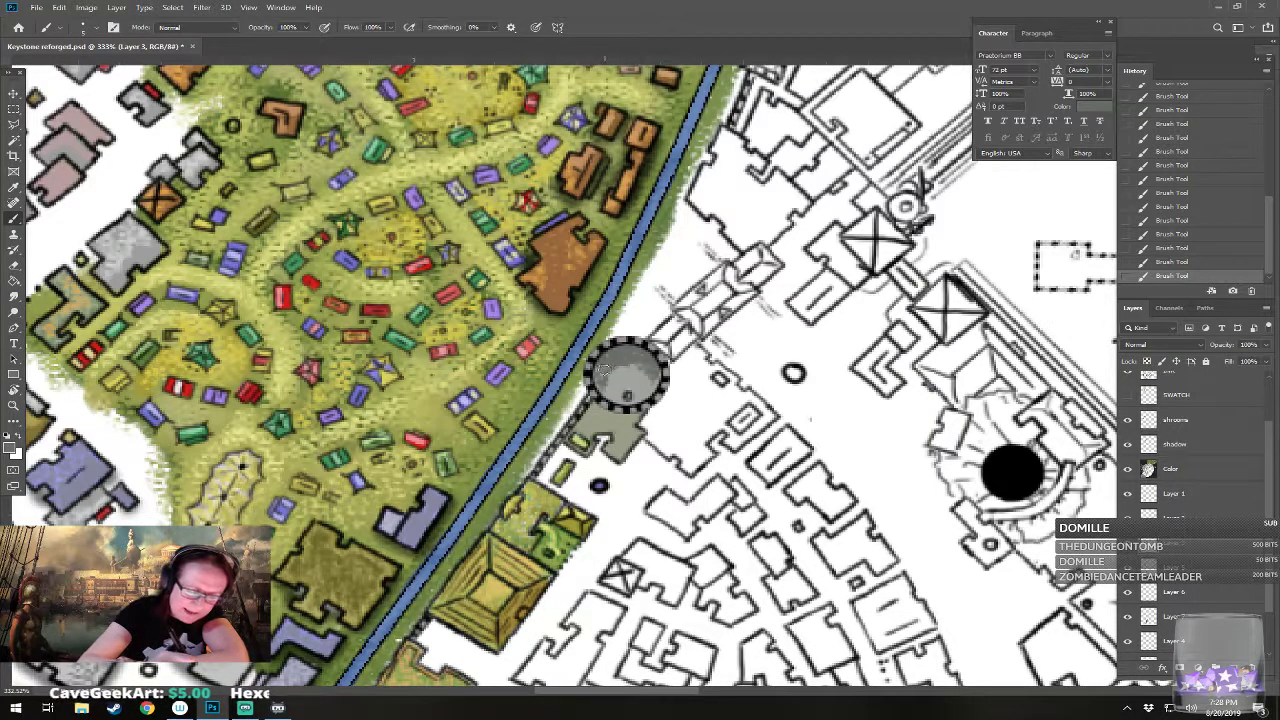
Step: Lighten the round tower's roof with light grey #b4bab3 strokes, followed by pale grey #d5ddd3 highlights
click(13, 449)
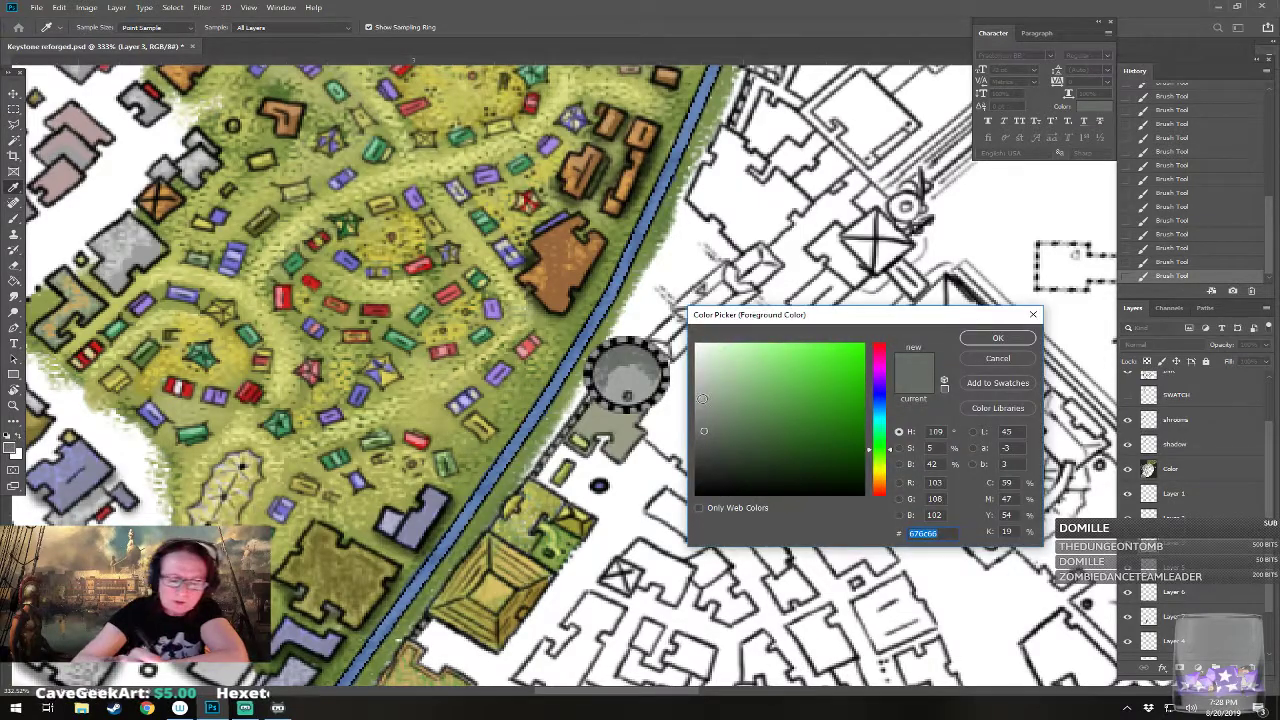
click(997, 337)
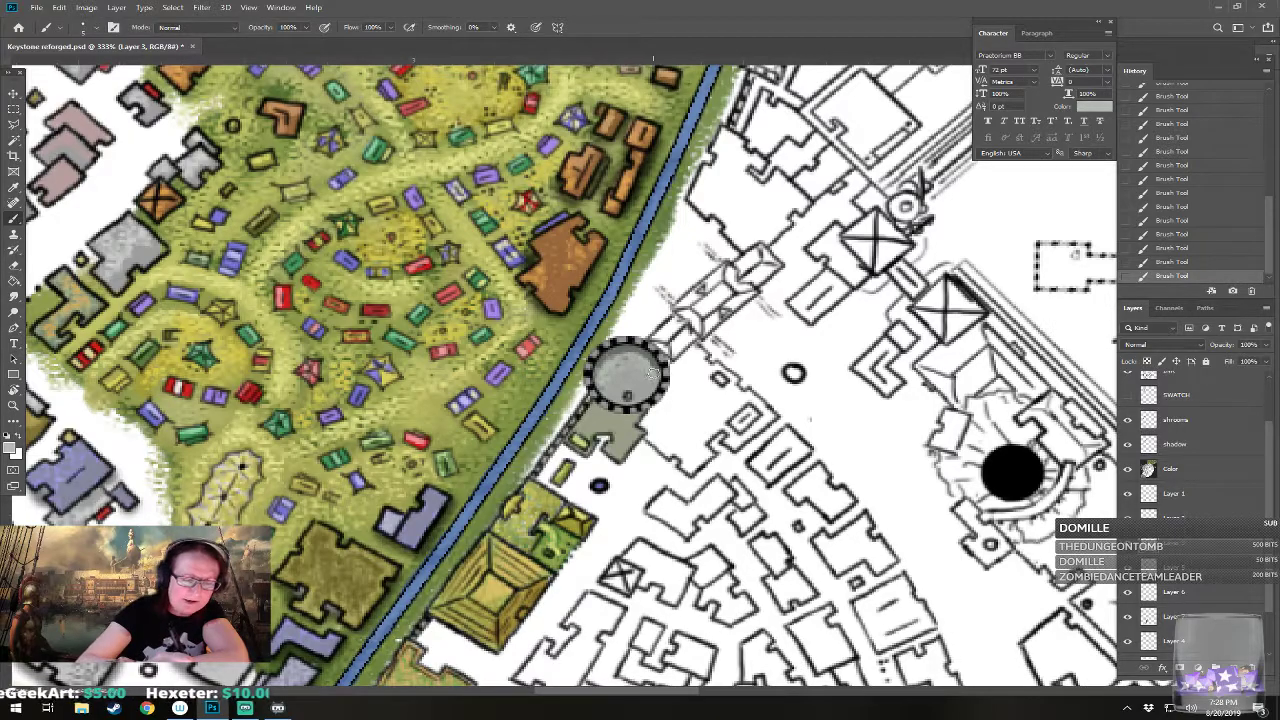
click(18, 445)
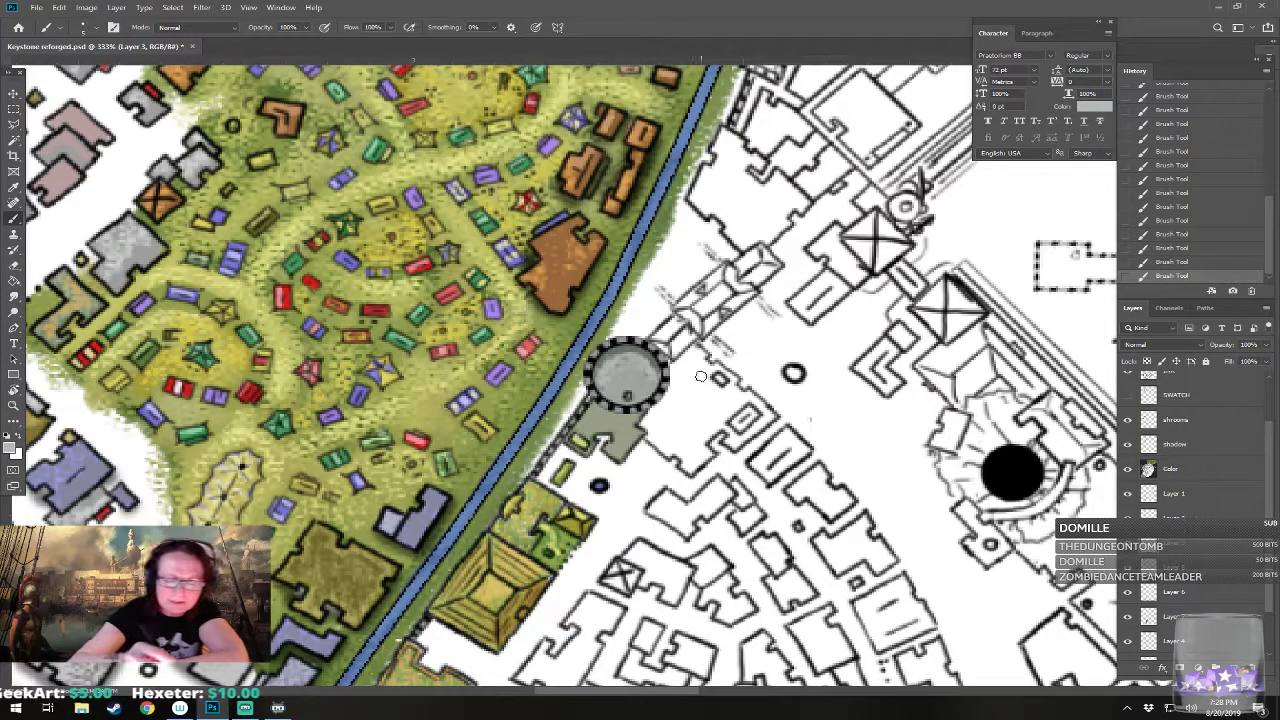
click(13, 449)
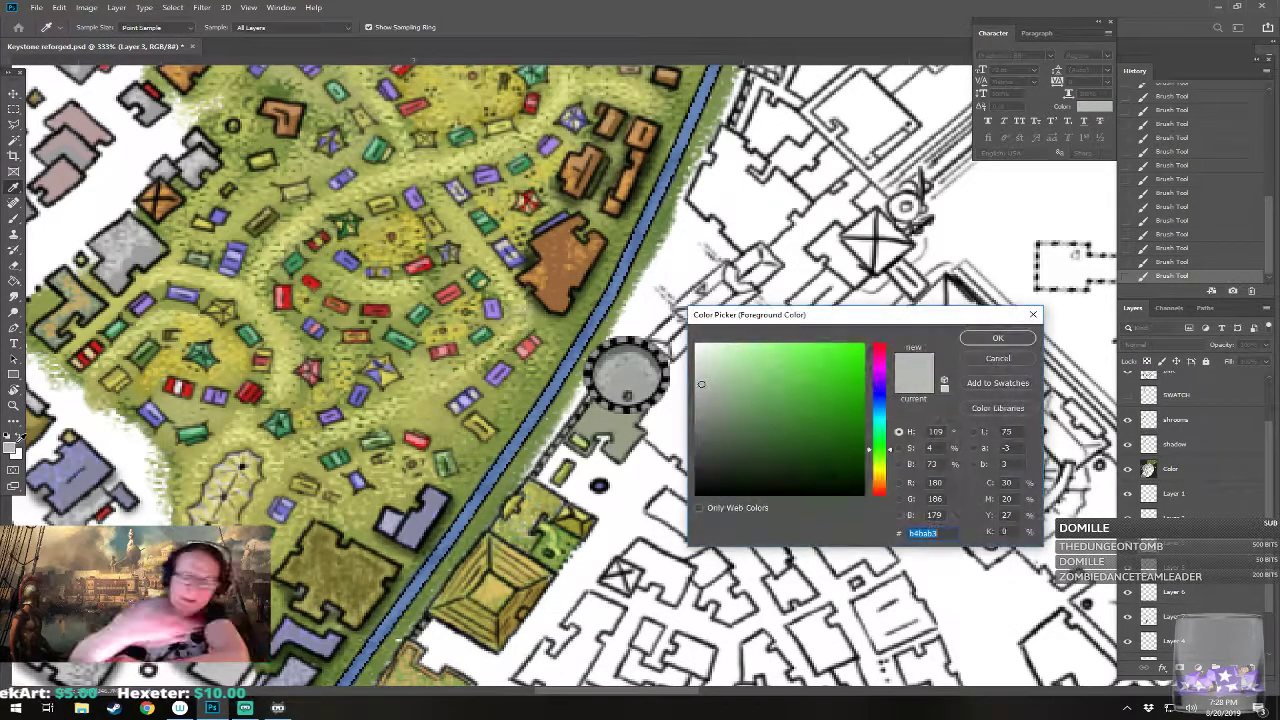
click(979, 342)
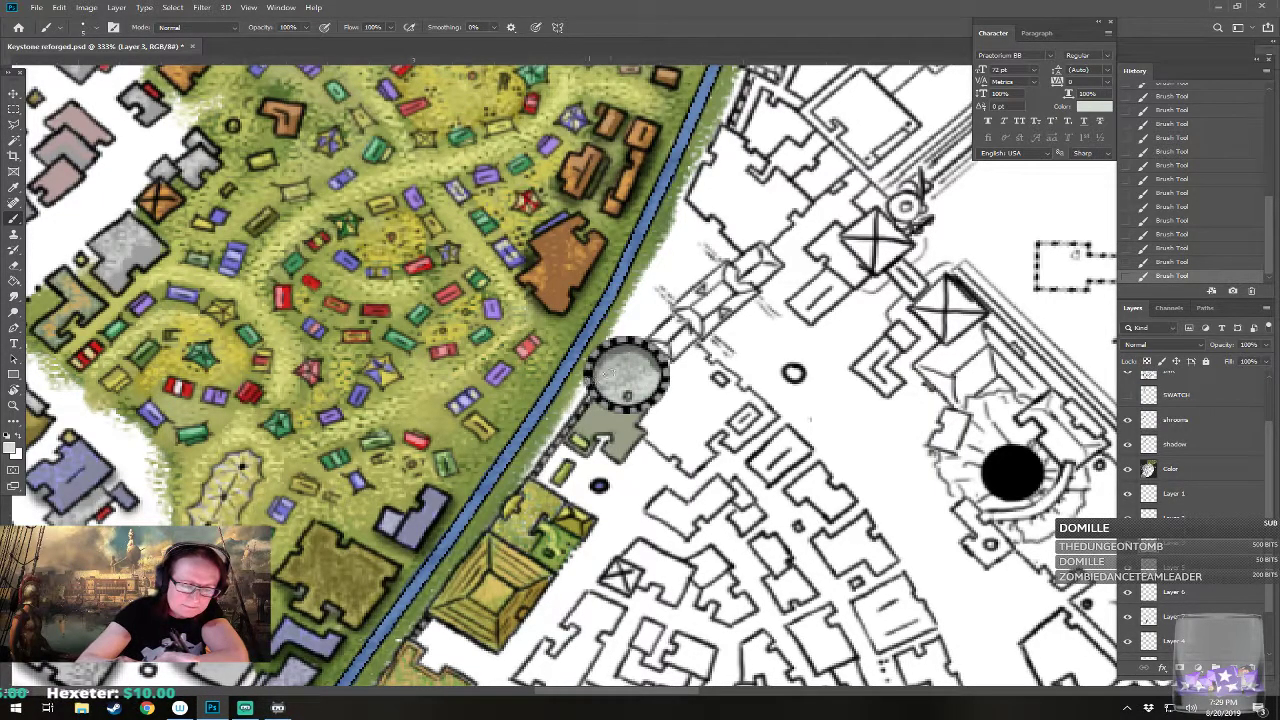
Step: Set the foreground colour to muted yellow #a7a056 and fill the long segmented building adjoining the grey round tower
scroll(612, 371, down, 10)
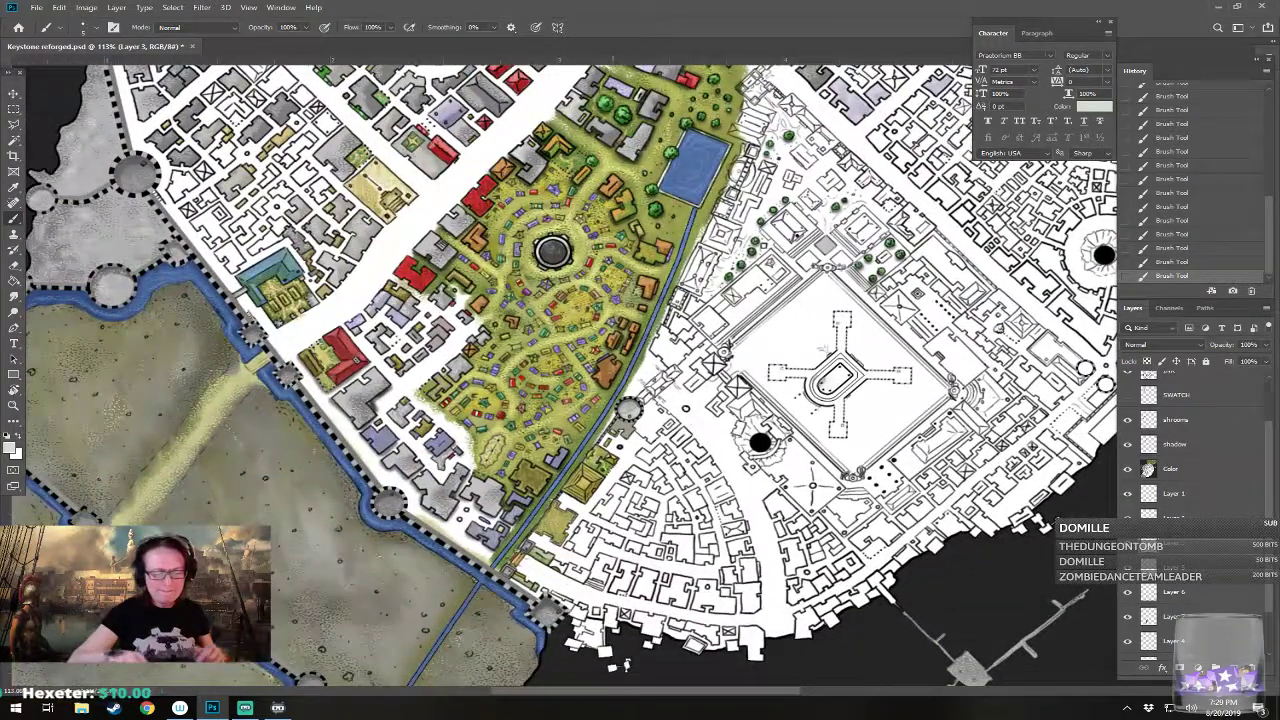
drag(612, 371, 570, 435)
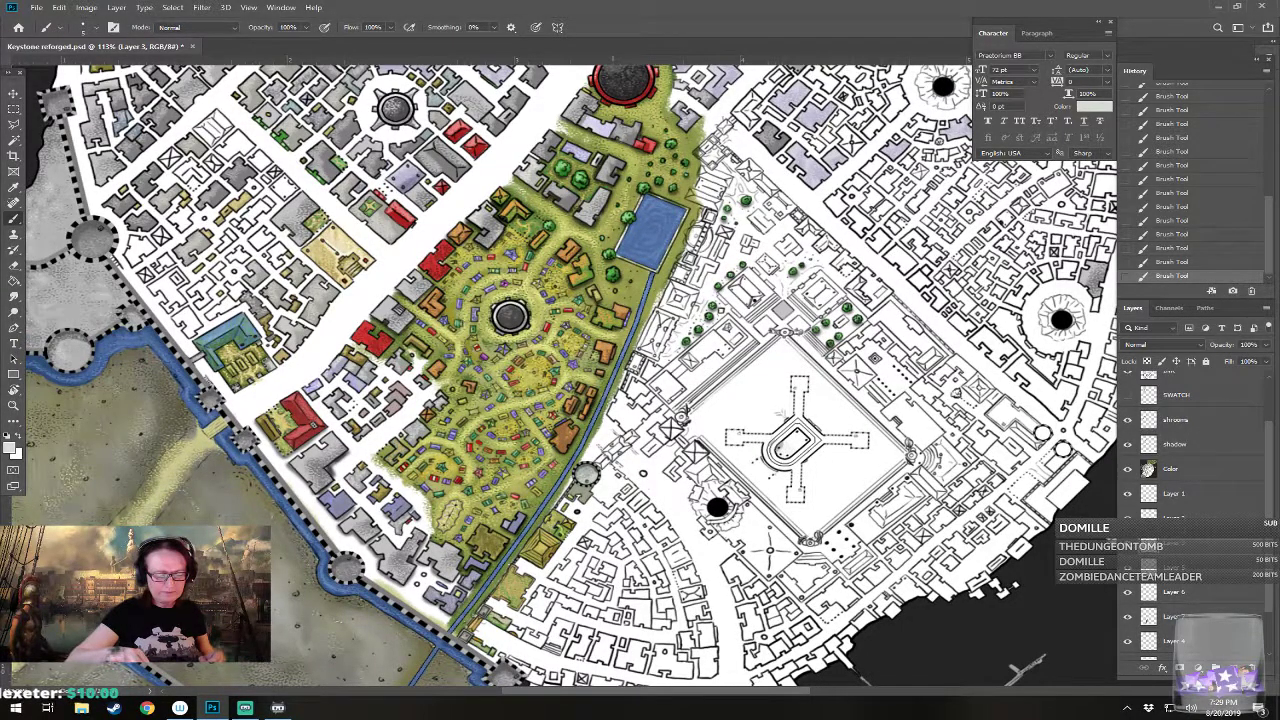
scroll(568, 338, up, 4)
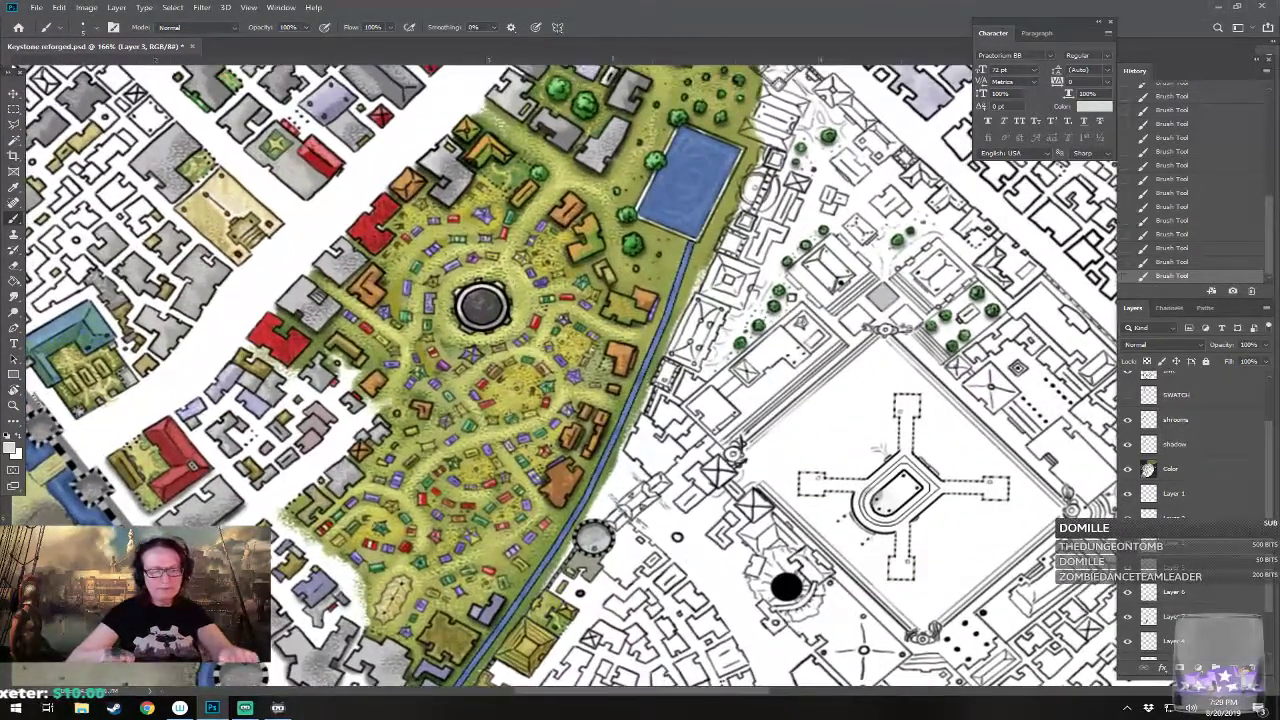
drag(570, 375, 523, 390)
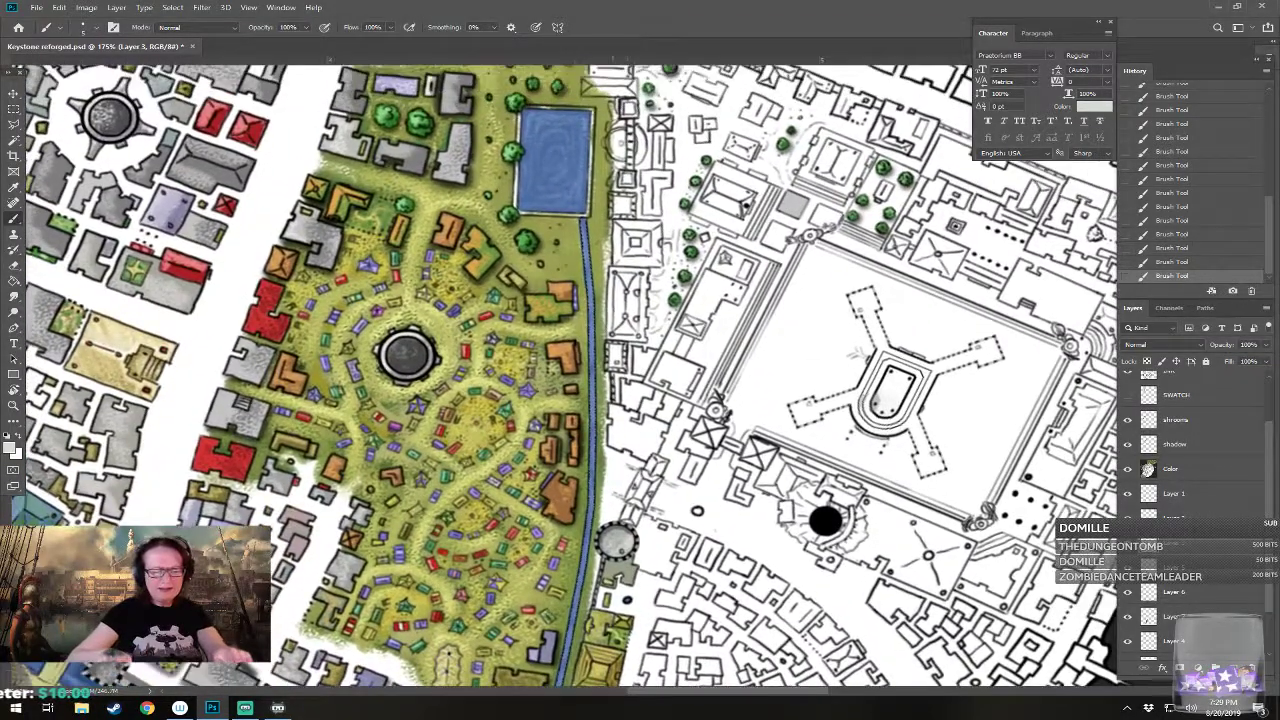
scroll(644, 571, up, 4)
scroll(568, 380, down, 5)
scroll(568, 380, up, 5)
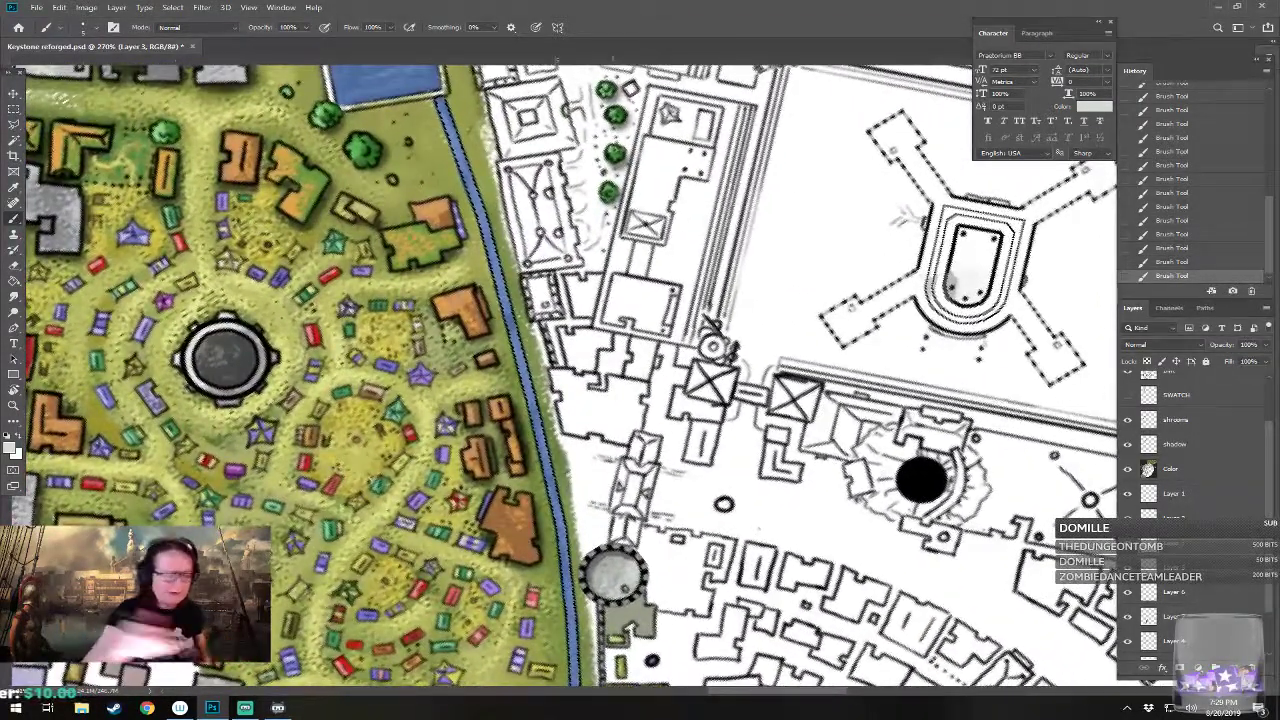
click(12, 449)
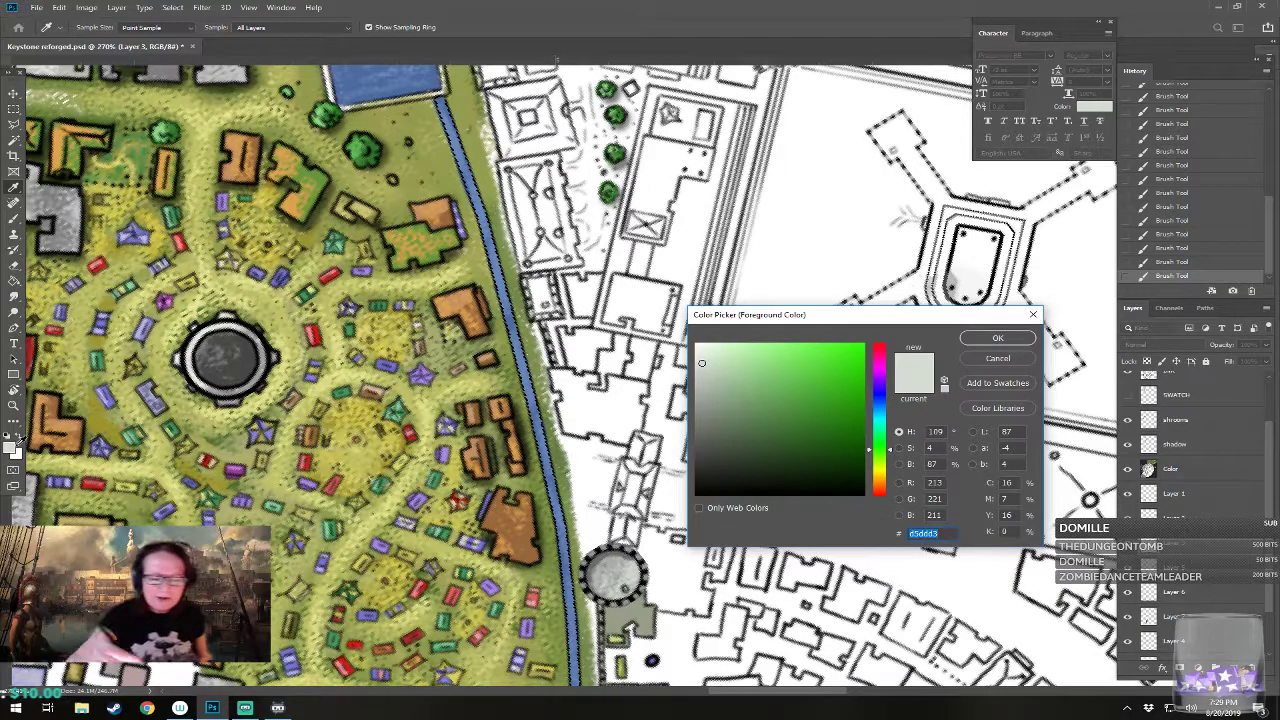
drag(882, 450, 884, 471)
click(777, 395)
click(990, 339)
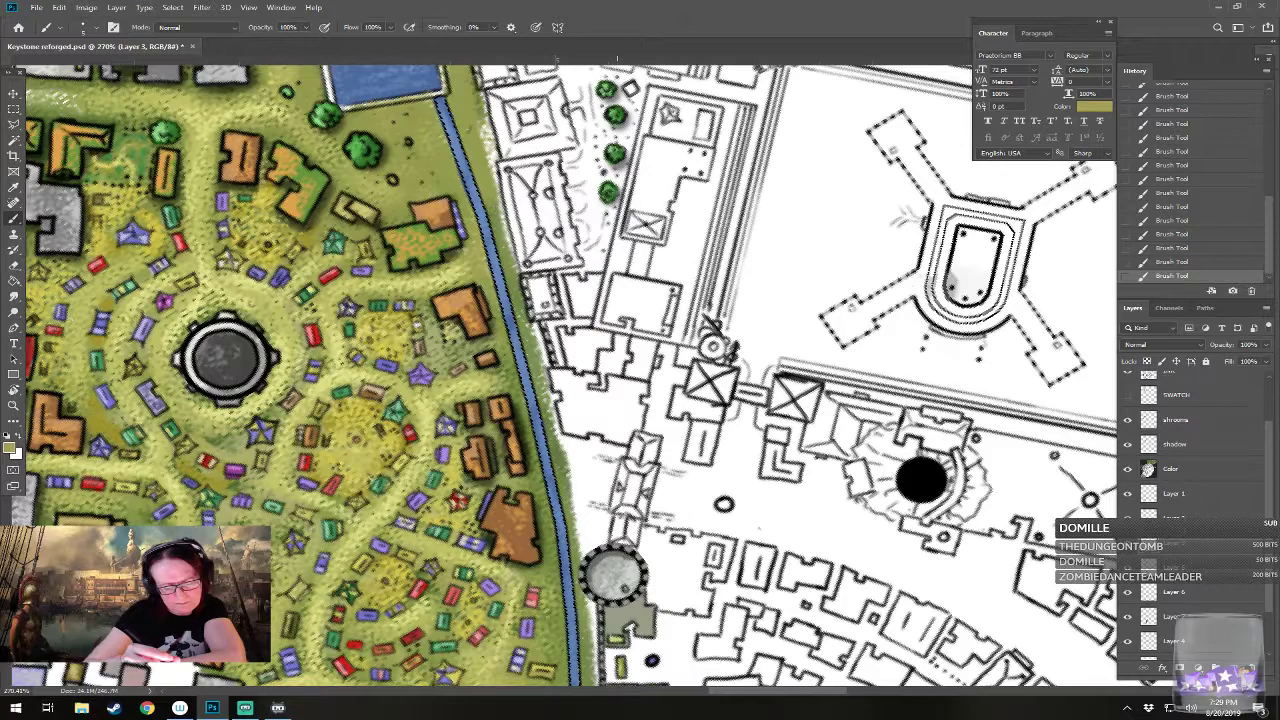
mouse_move(630, 524)
mouse_down()
mouse_move(614, 516)
mouse_move(618, 540)
mouse_move(638, 522)
mouse_move(620, 515)
mouse_move(632, 542)
mouse_move(618, 472)
mouse_move(618, 512)
mouse_move(636, 480)
mouse_move(644, 510)
mouse_move(648, 468)
mouse_move(641, 512)
mouse_up()
mouse_move(622, 462)
mouse_down()
mouse_move(648, 470)
mouse_move(632, 440)
mouse_move(648, 468)
mouse_move(657, 441)
mouse_move(637, 441)
mouse_up()
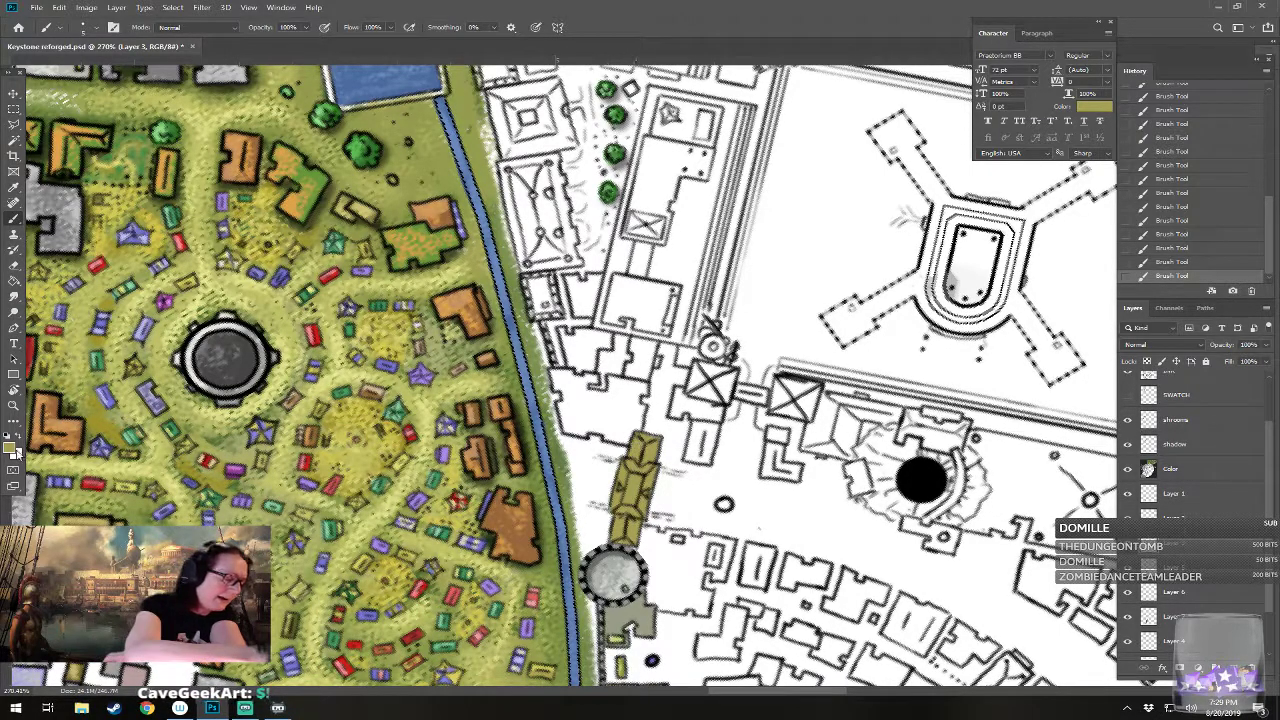
Step: Paint lighter yellow strokes on the long segmented building's roofs, and shade them with a darker olive
click(12, 448)
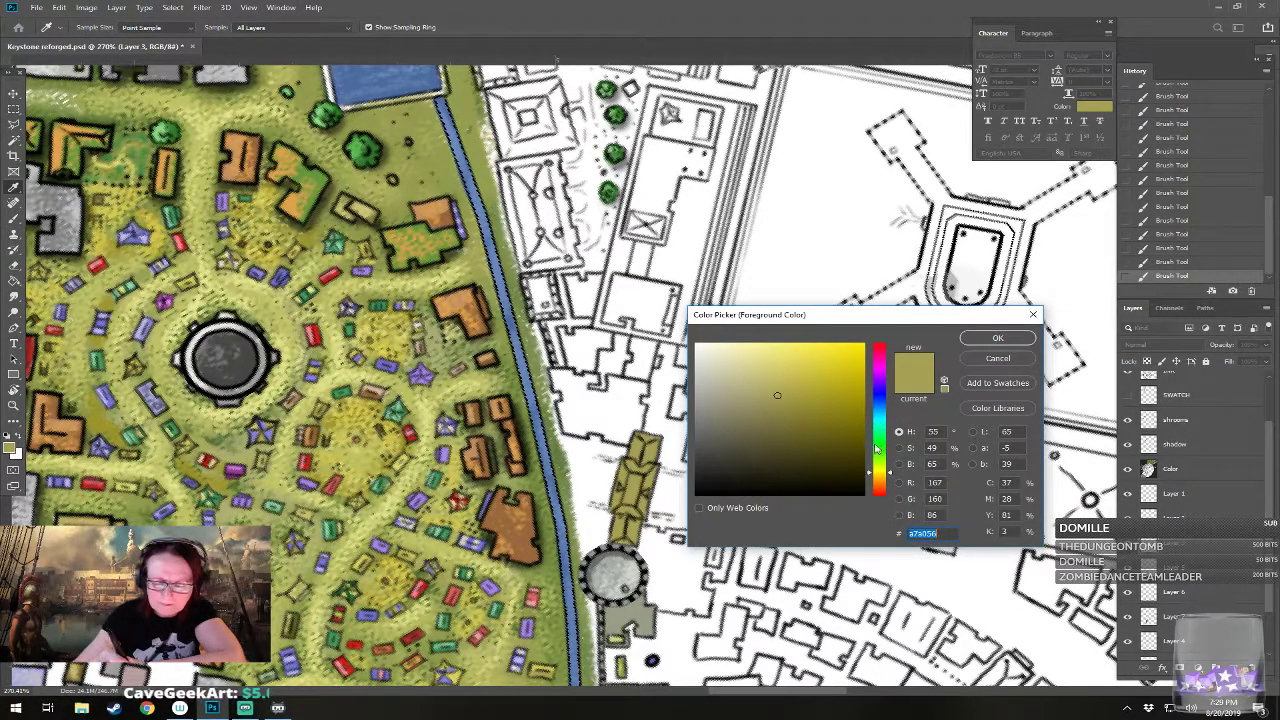
click(997, 338)
mouse_move(618, 498)
mouse_down()
mouse_move(623, 470)
mouse_move(637, 468)
mouse_up()
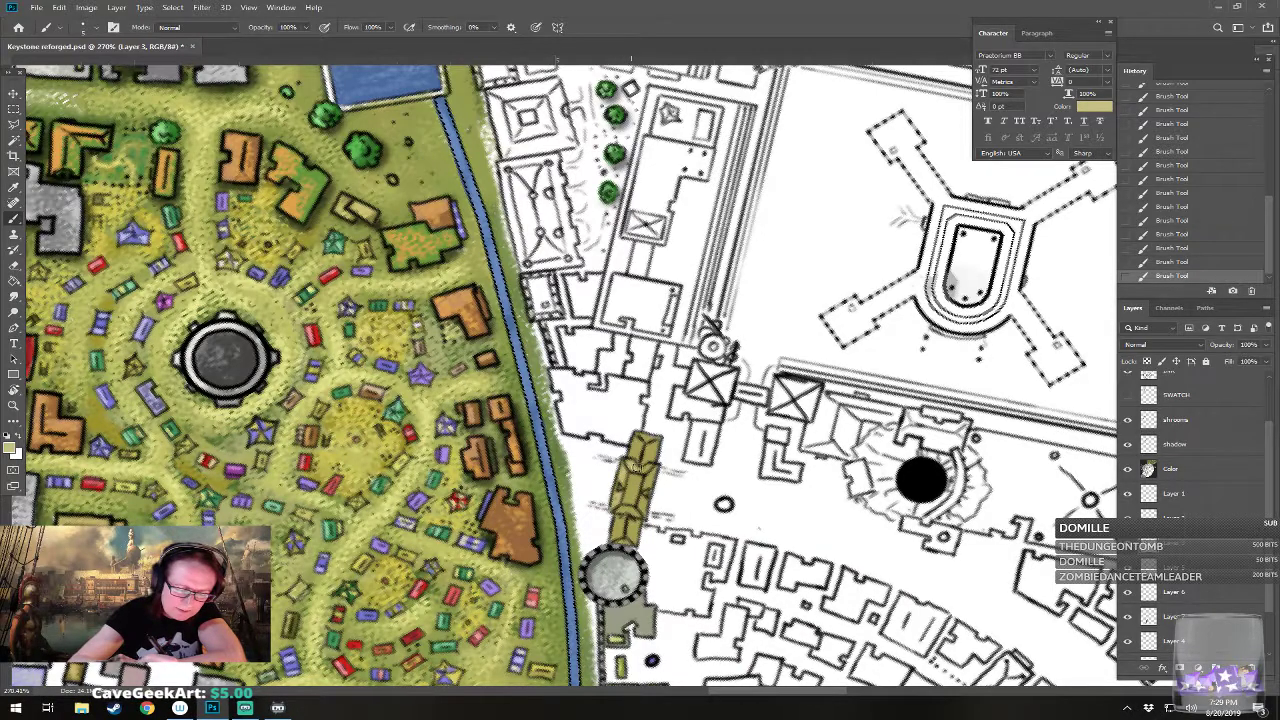
click(12, 448)
click(806, 423)
click(991, 341)
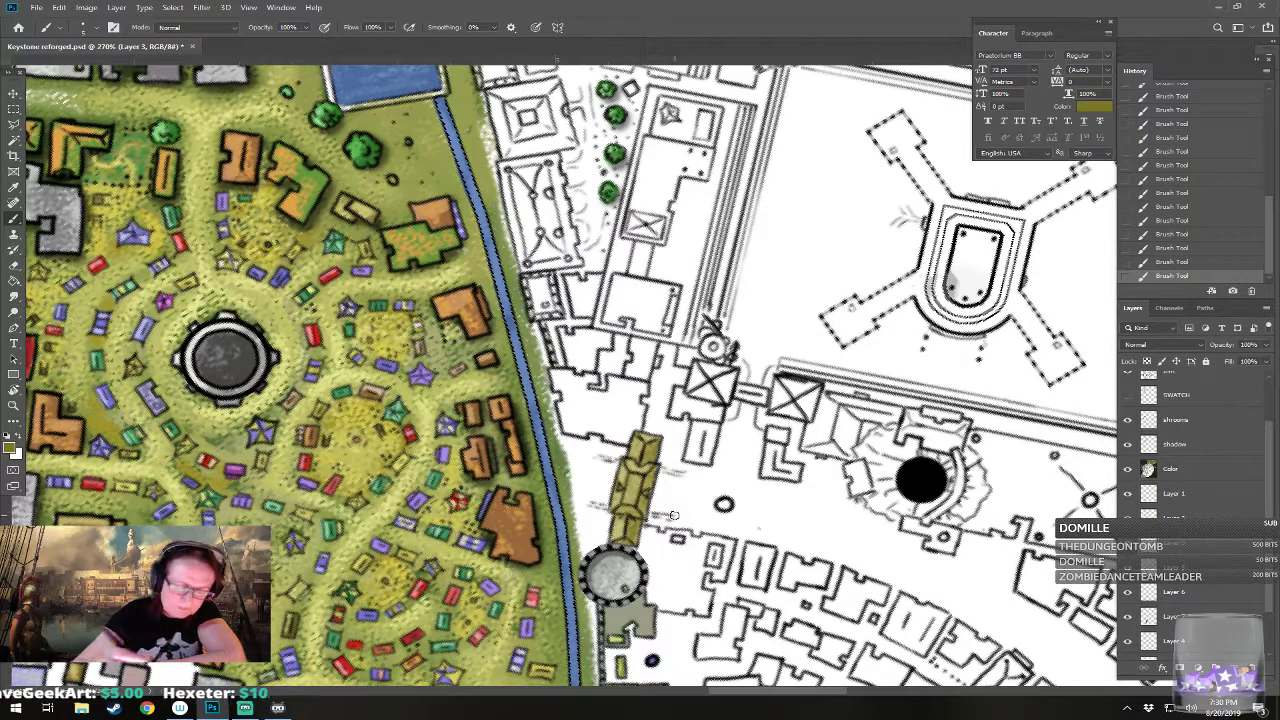
Step: Set the foreground colour to pale yellow #e8e081 and paint highlights on the roofs of the long segmented building
click(13, 451)
click(770, 356)
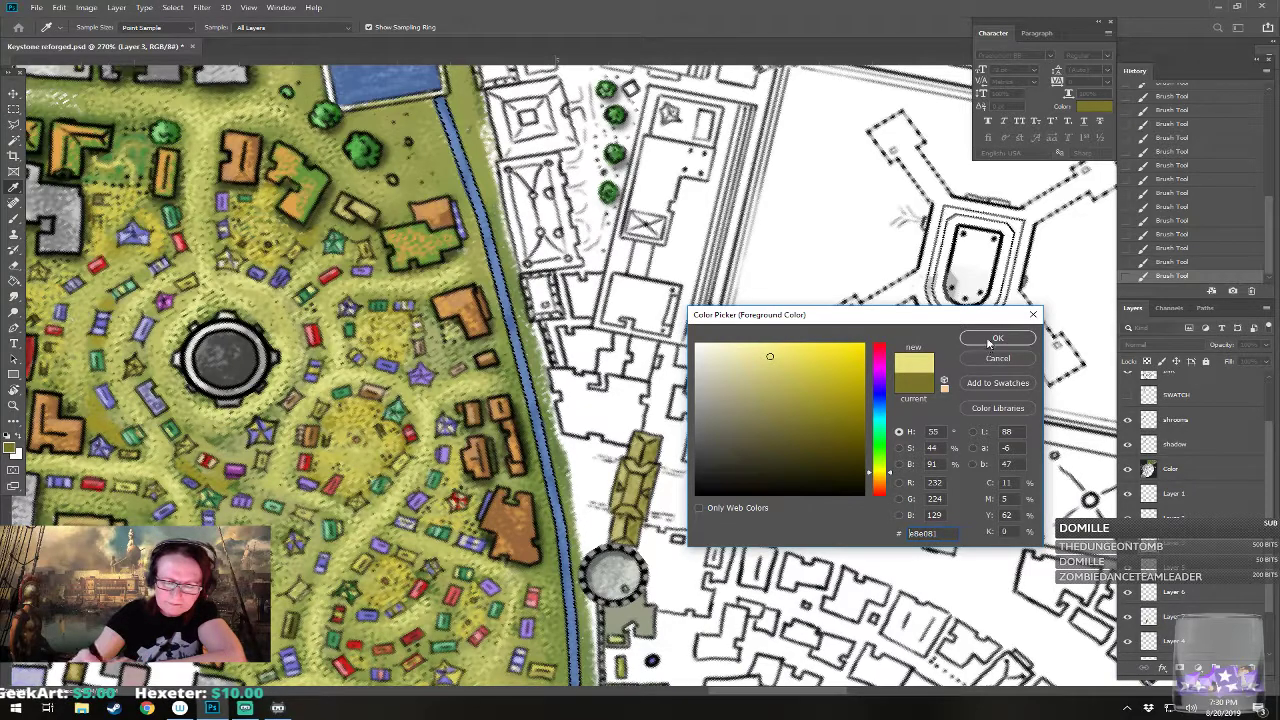
click(988, 342)
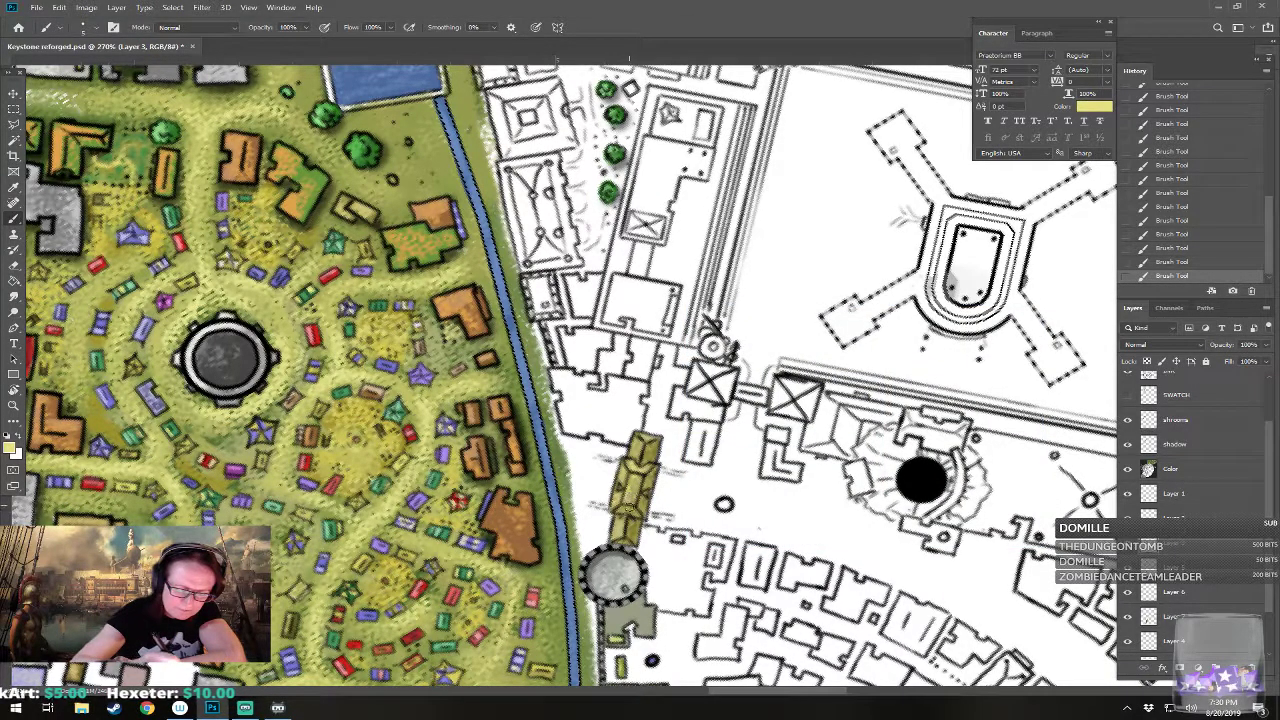
drag(634, 453, 648, 438)
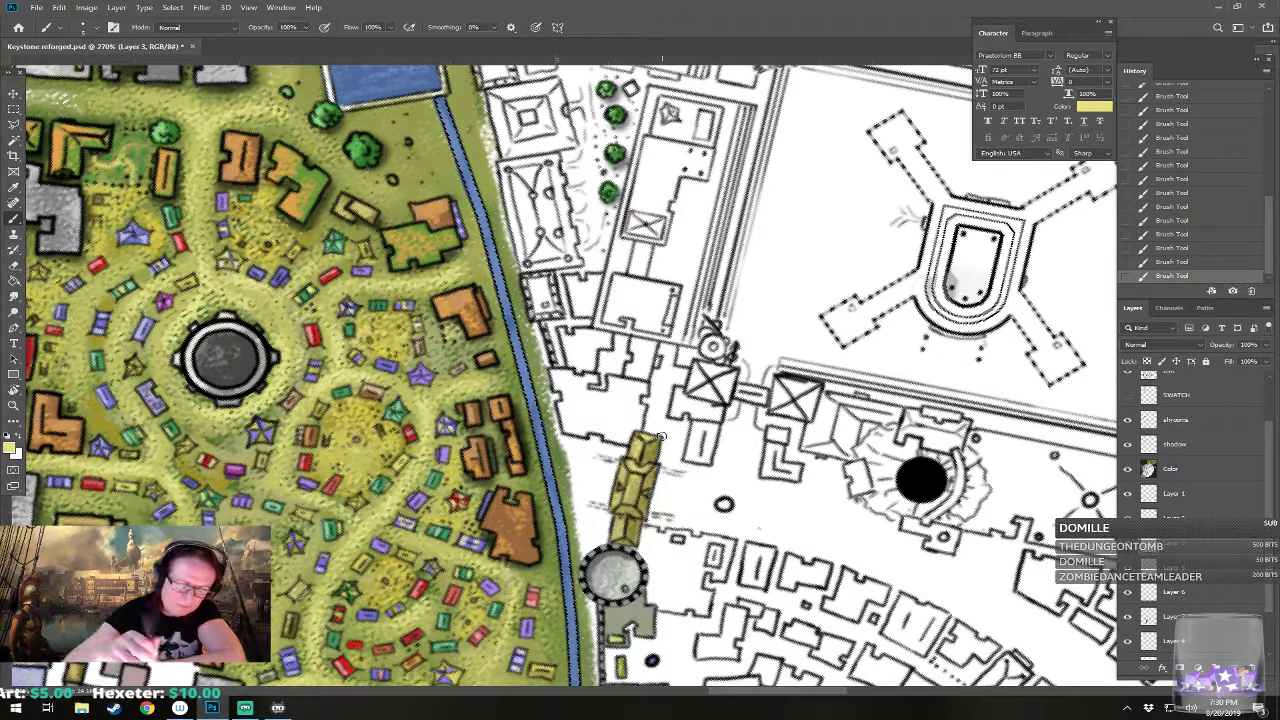
Step: Set the foreground colour to light grey #b8b8b7 and fill the small building at the canal's edge north of the segmented building
scroll(660, 436, up, 2)
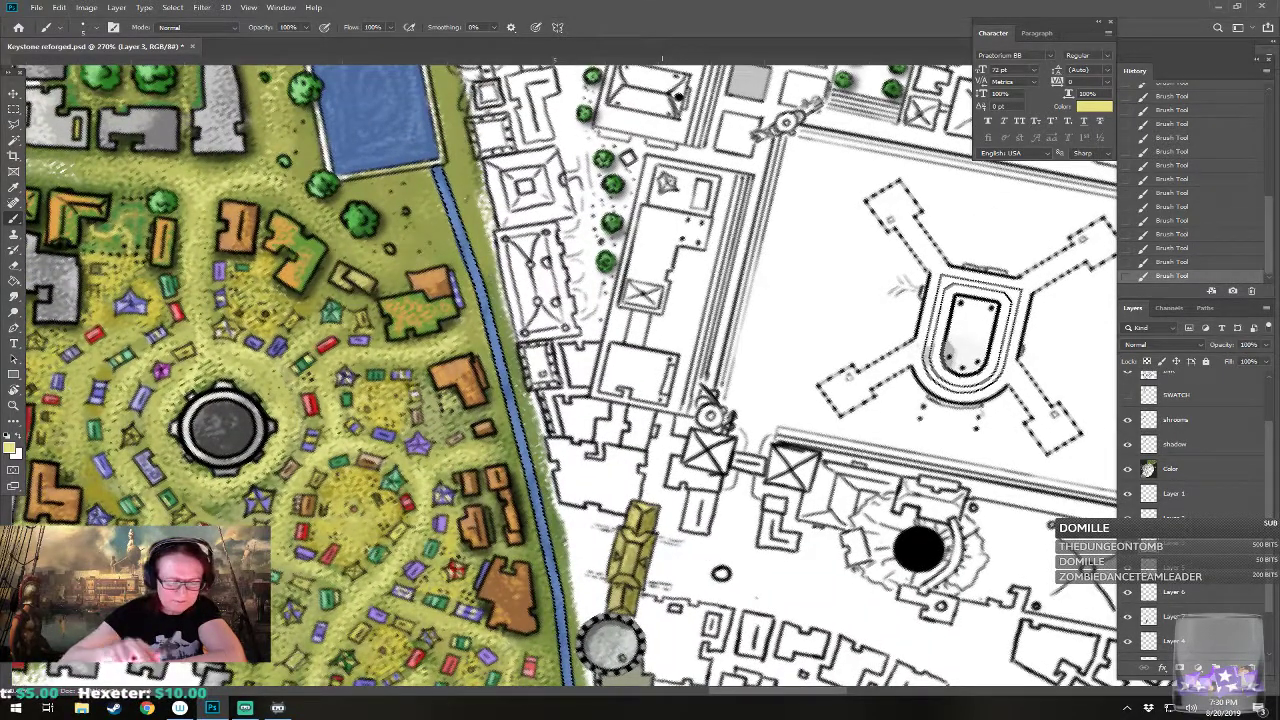
scroll(448, 400, up, 2)
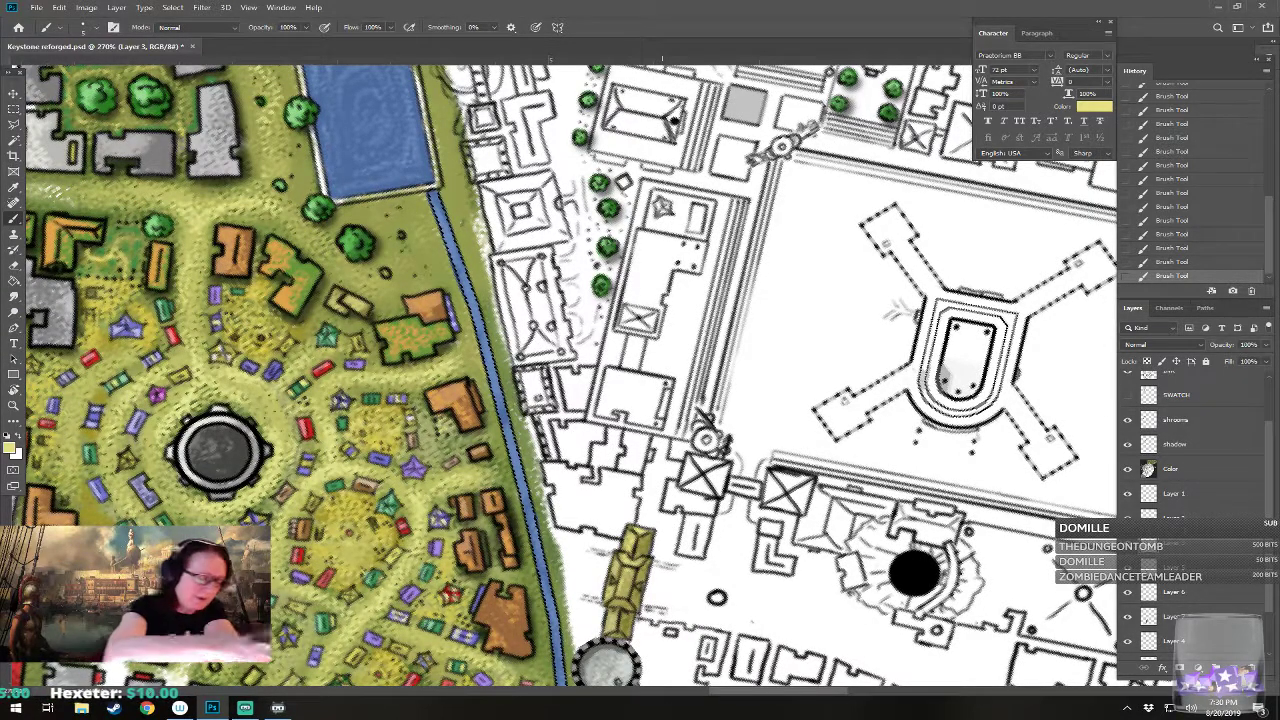
click(14, 450)
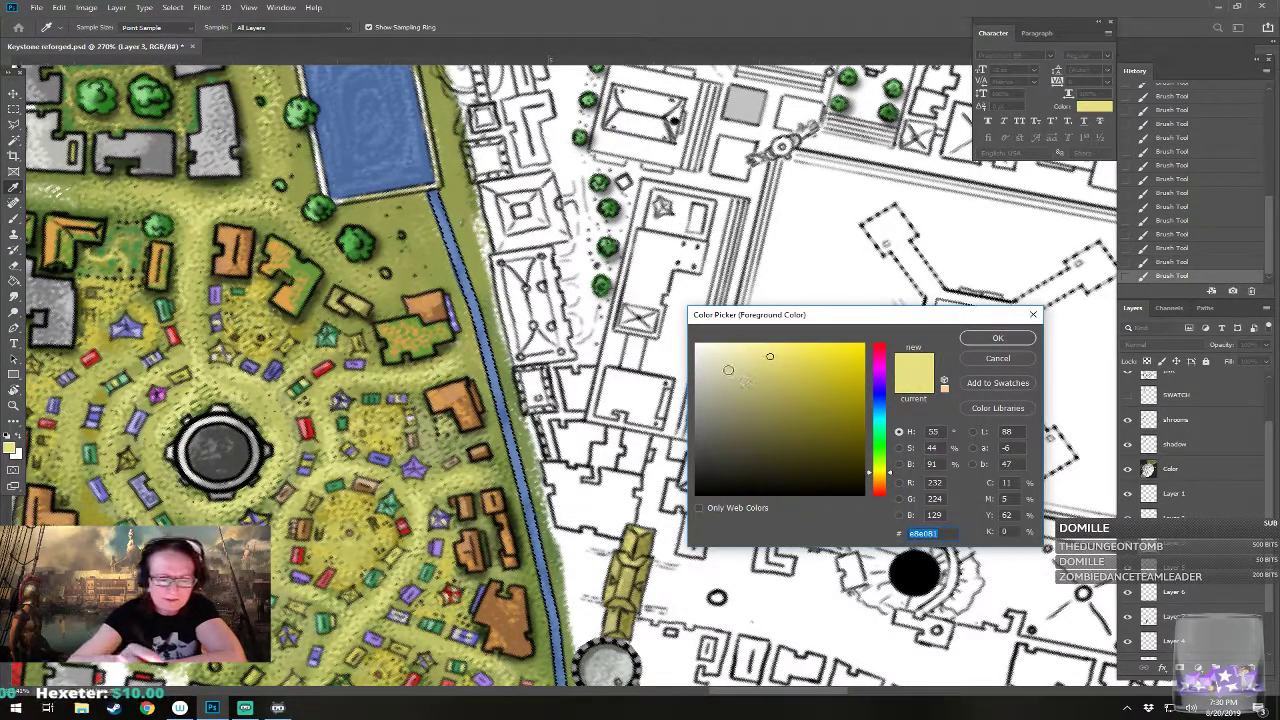
click(697, 386)
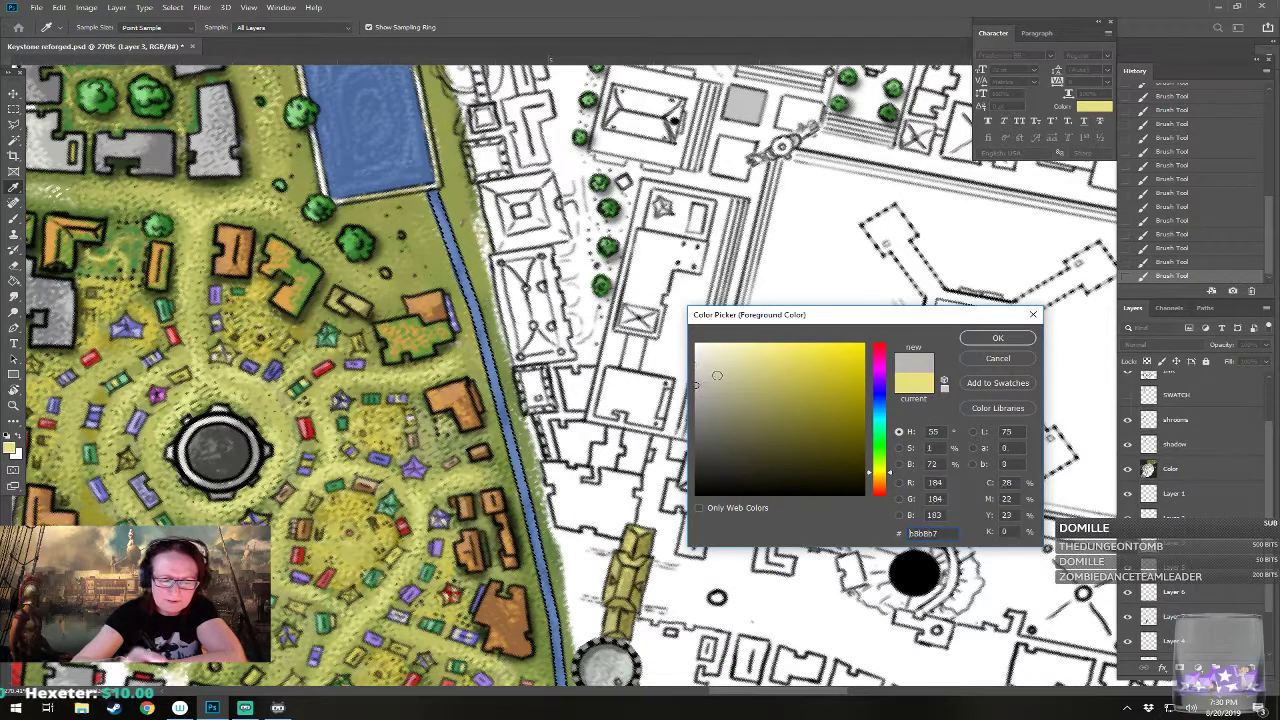
click(997, 339)
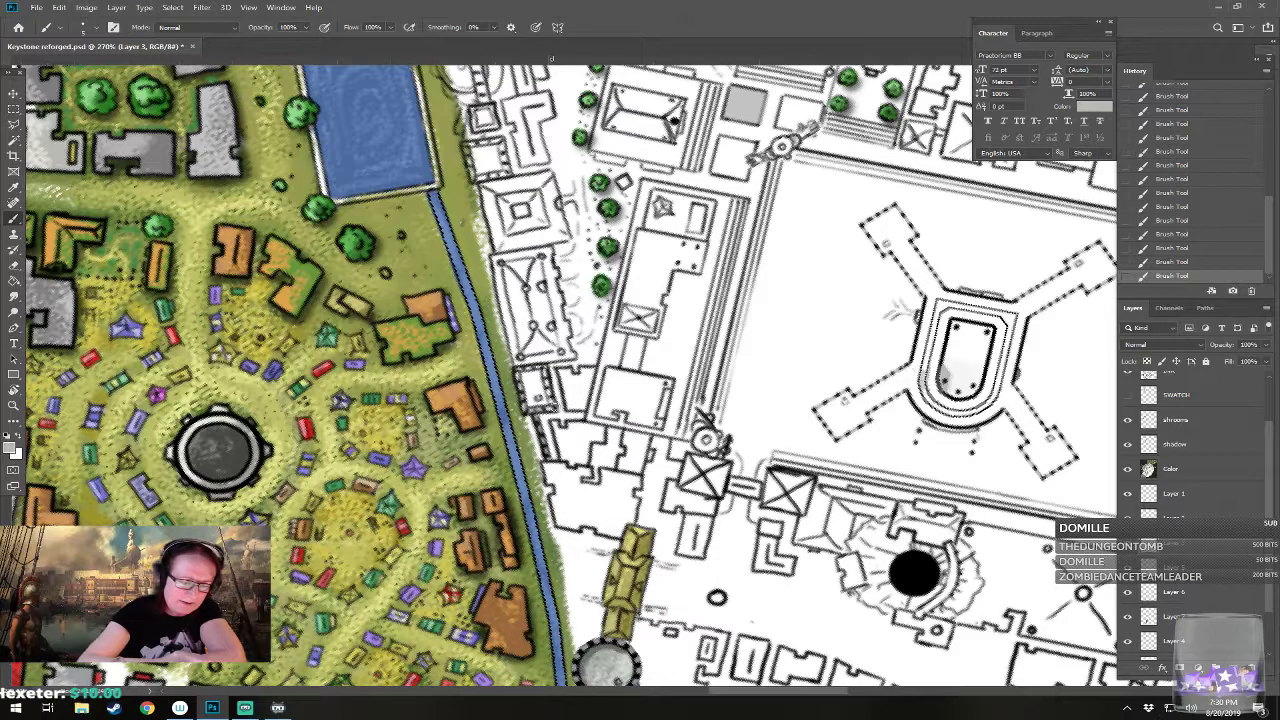
drag(520, 378, 545, 392)
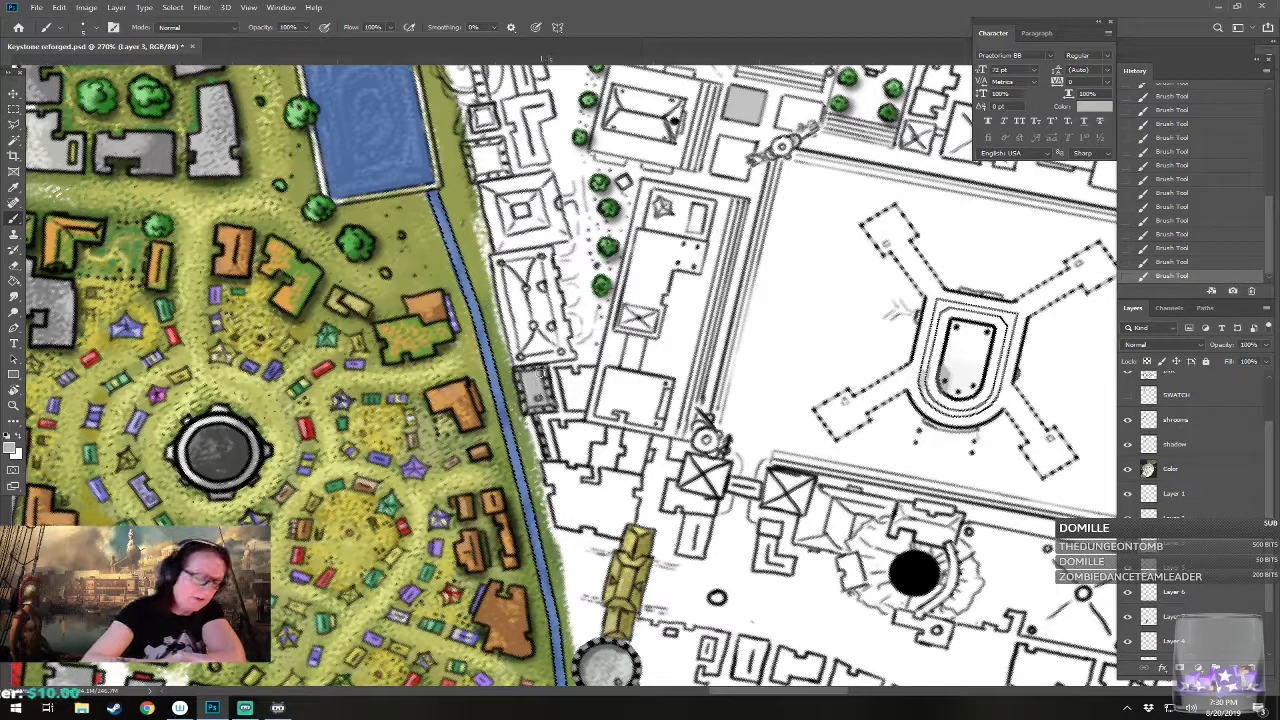
Step: Shade the small grey canal-side building with a darker grey and add off-white #e2e2de highlights to it
click(12, 449)
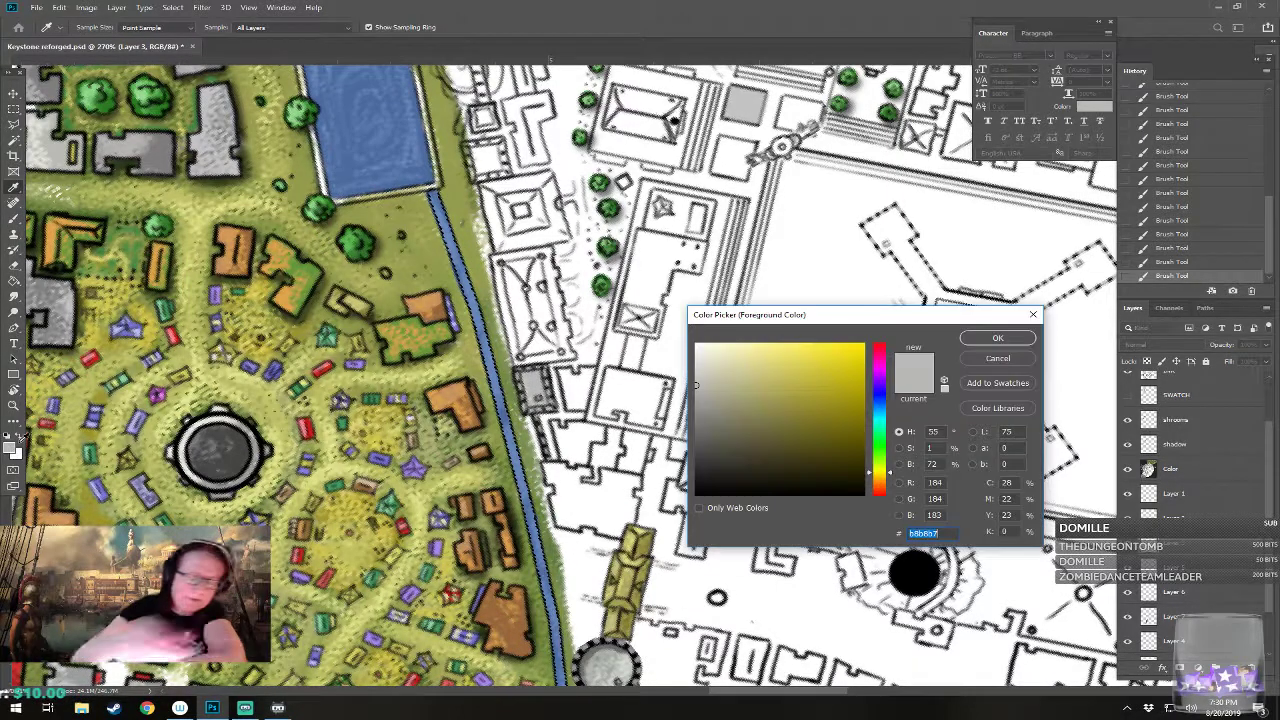
click(975, 342)
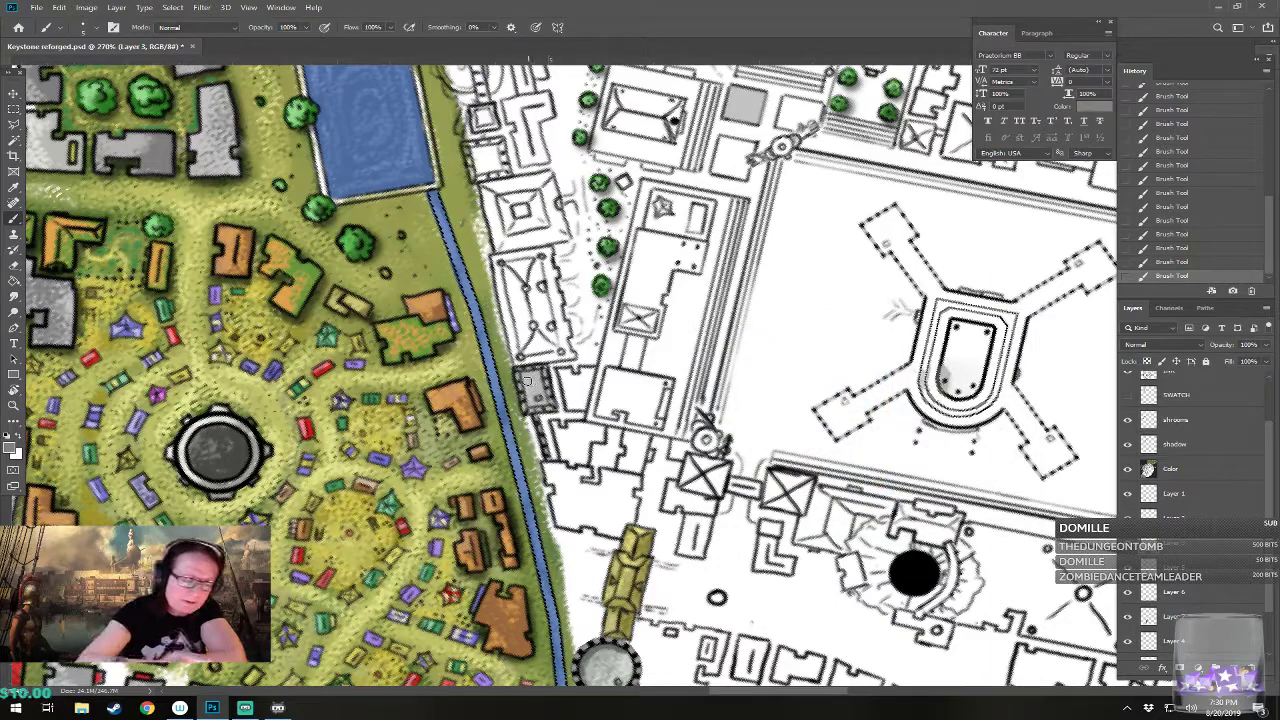
mouse_move(525, 378)
mouse_down()
mouse_move(528, 395)
mouse_move(532, 376)
mouse_up()
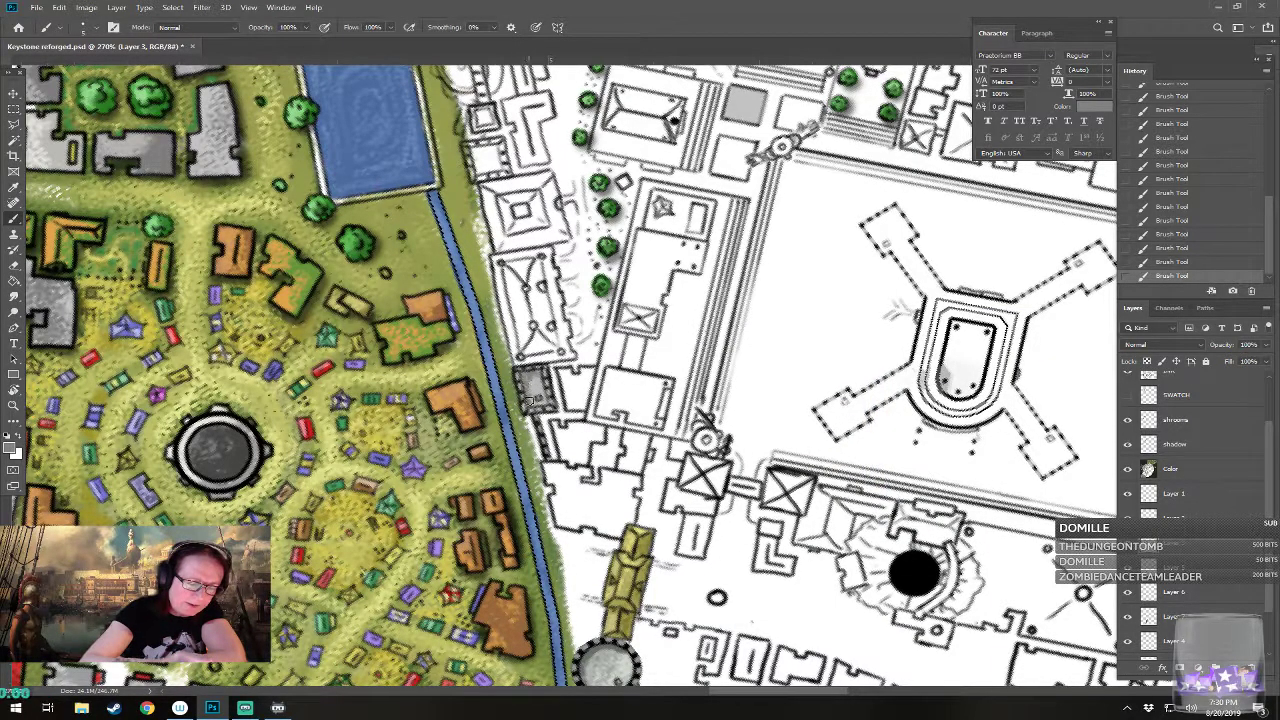
click(12, 449)
click(712, 369)
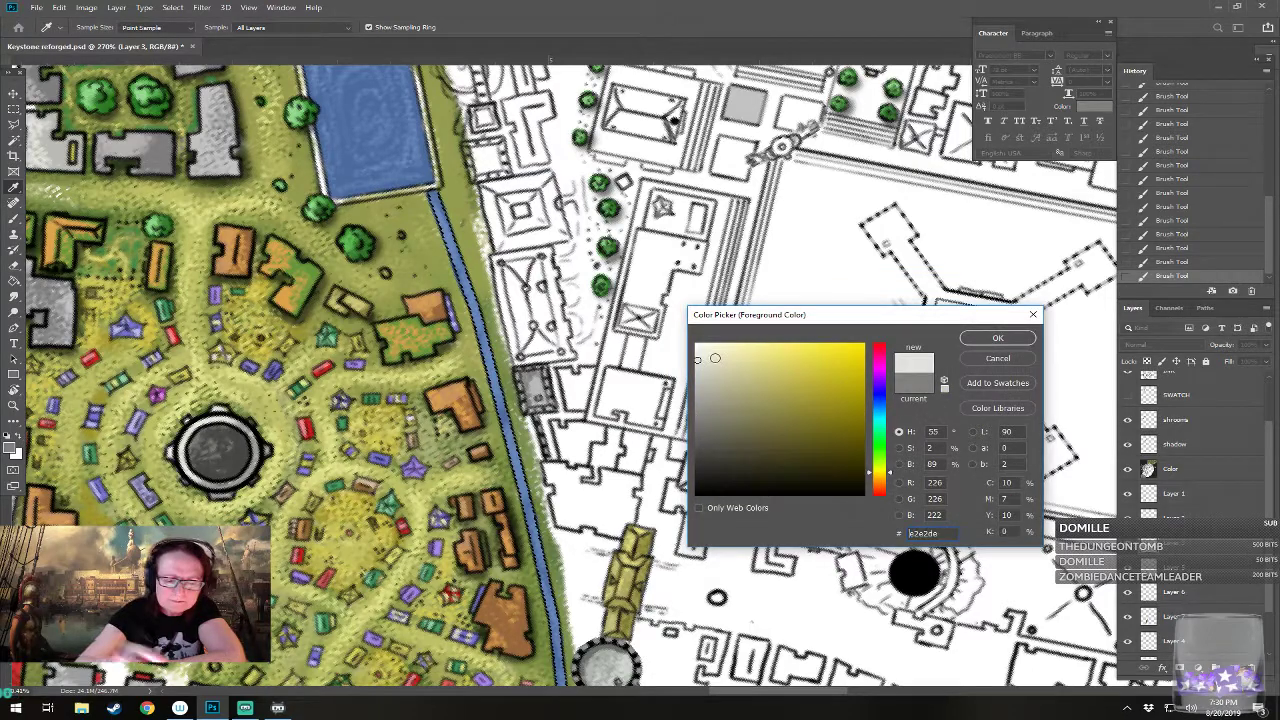
click(997, 338)
drag(521, 408, 519, 378)
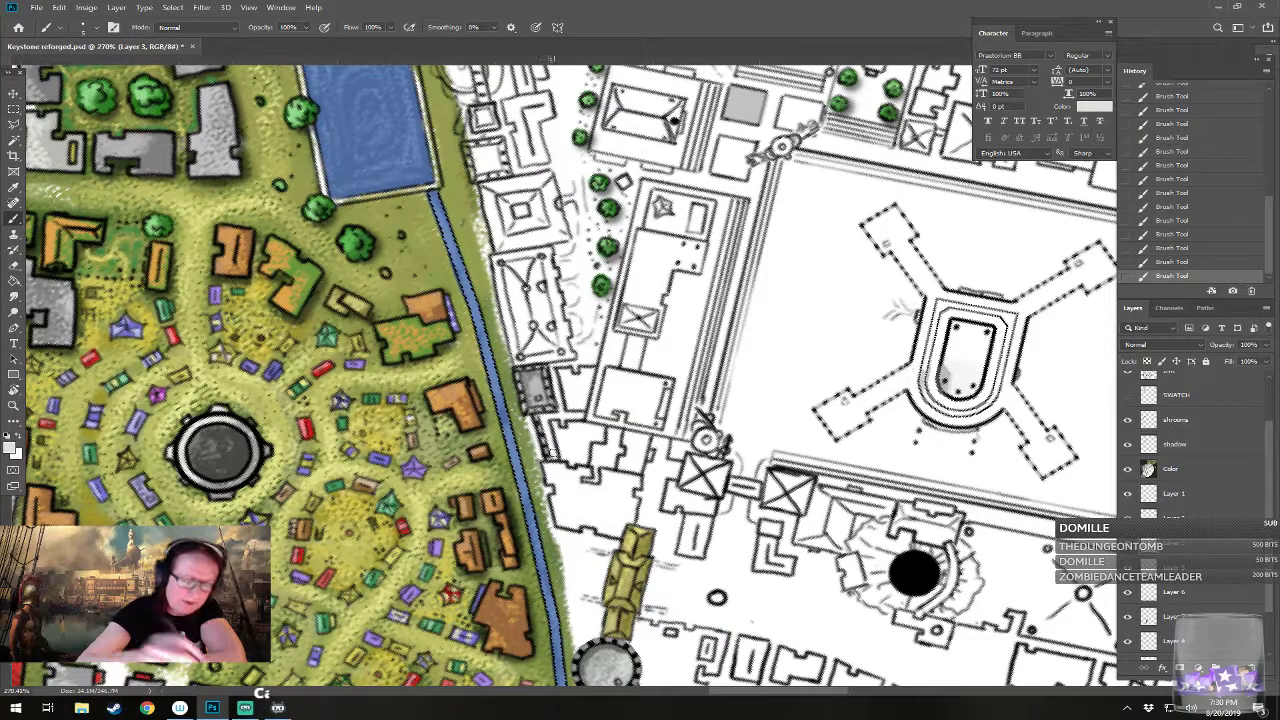
drag(537, 395, 536, 397)
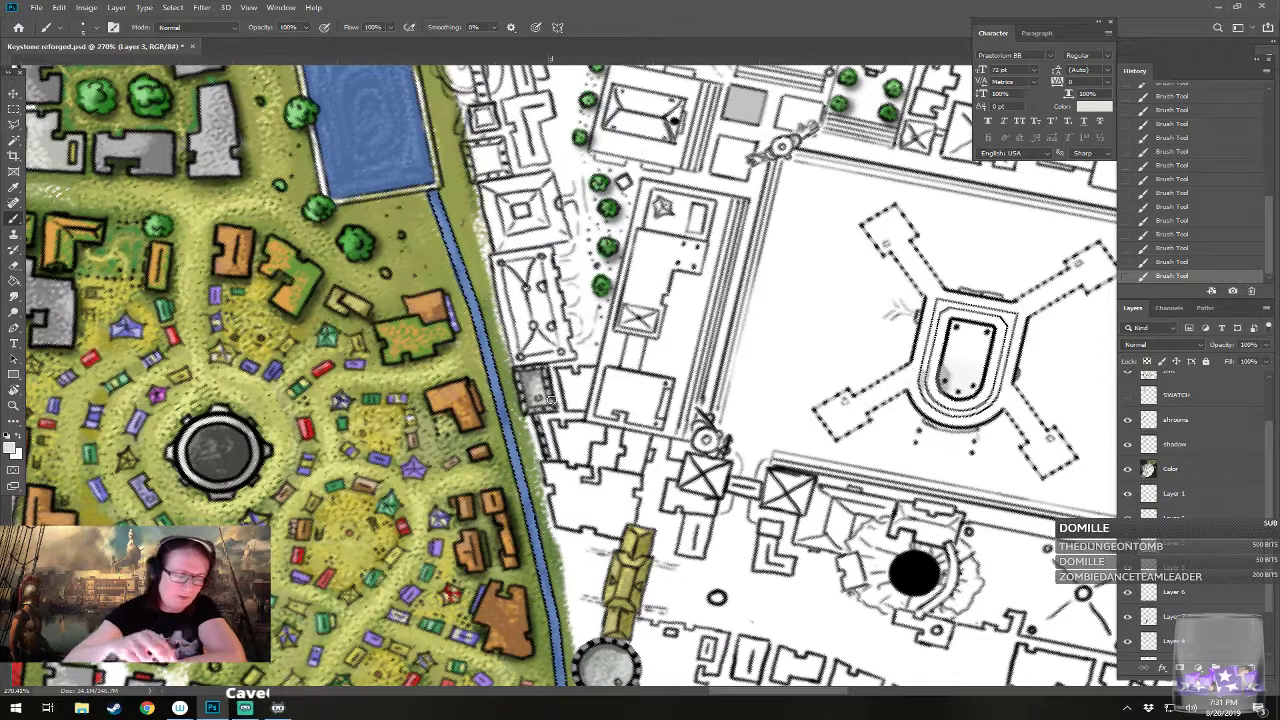
Step: Set the foreground colour to green #5da547 and fill the irregular plot between the canal and the yellow segmented building
scroll(552, 400, up, 2)
scroll(552, 400, down, 3)
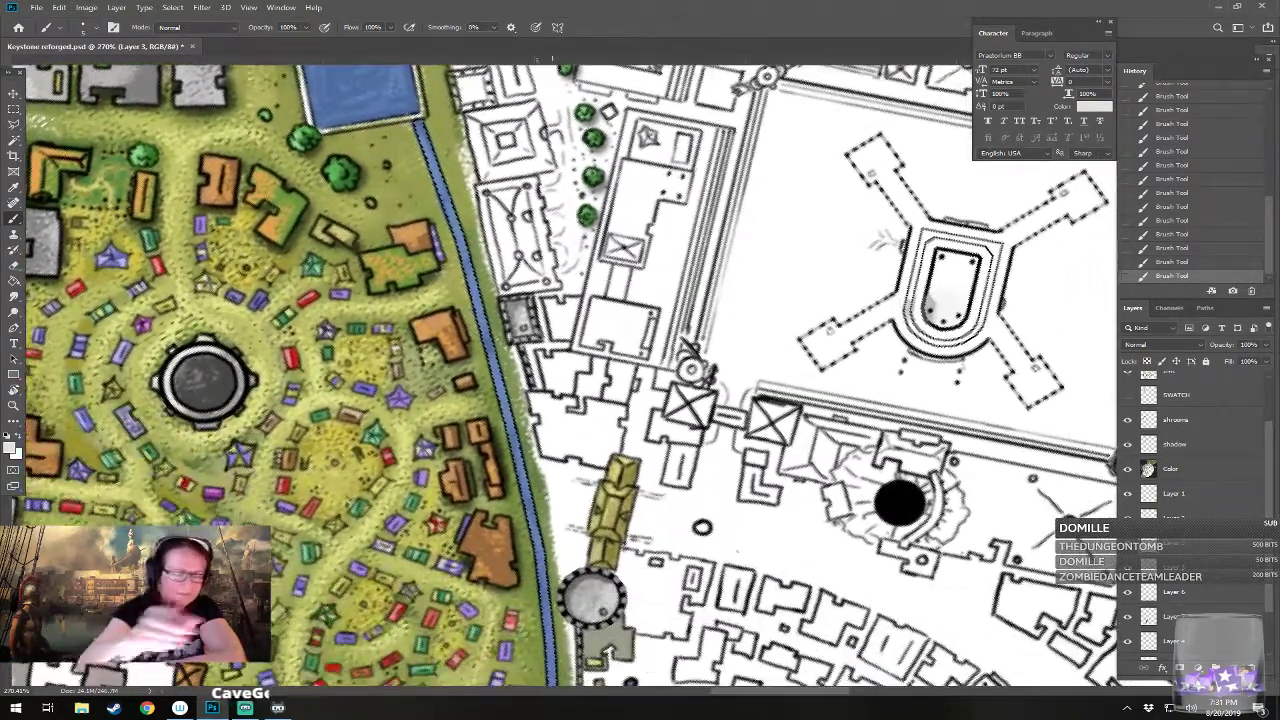
click(13, 448)
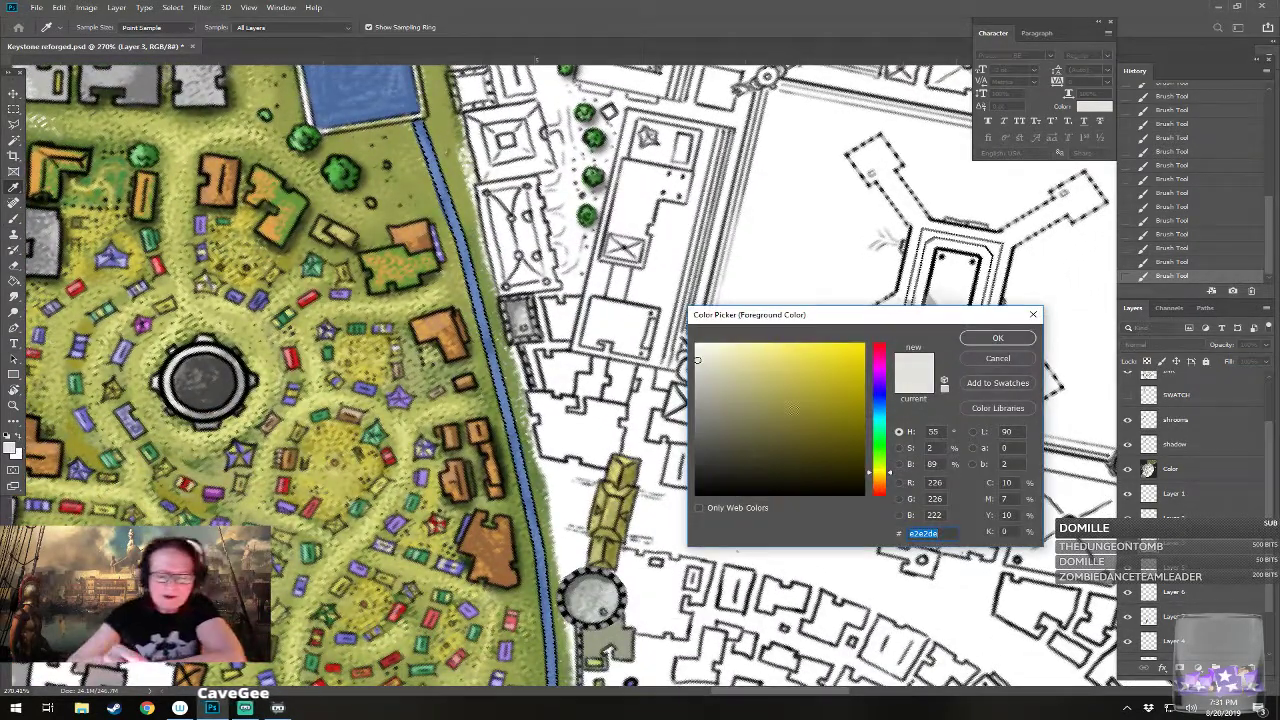
click(879, 452)
click(780, 392)
click(789, 414)
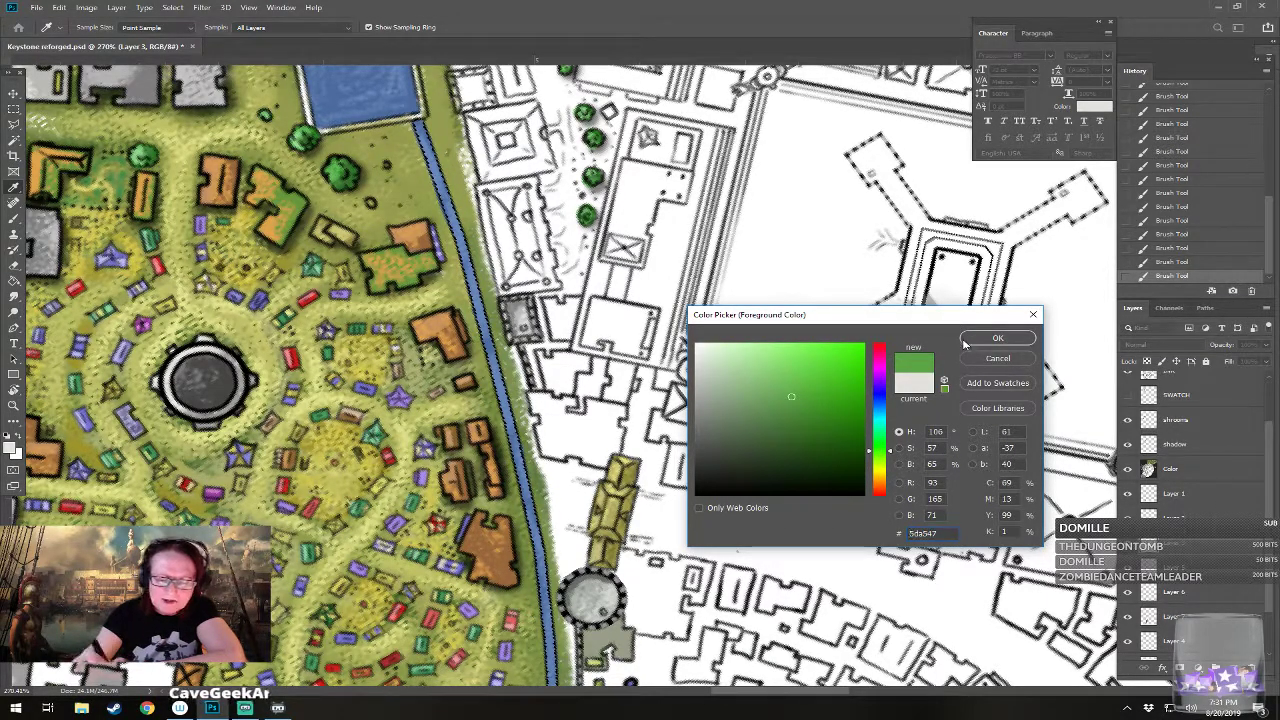
click(997, 338)
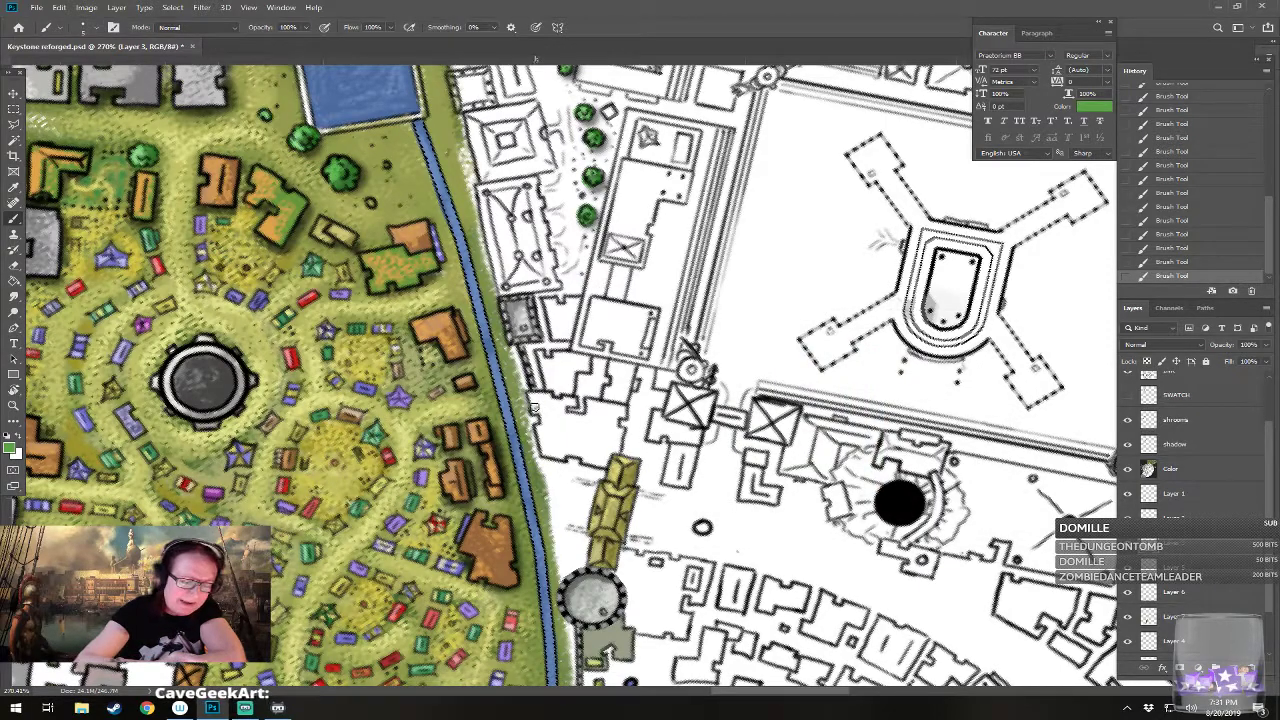
mouse_move(535, 408)
mouse_down()
mouse_move(575, 405)
mouse_move(568, 425)
mouse_move(592, 428)
mouse_move(572, 421)
mouse_move(577, 430)
mouse_move(588, 407)
mouse_move(623, 412)
mouse_move(595, 417)
mouse_move(594, 430)
mouse_move(593, 407)
mouse_move(611, 434)
mouse_up()
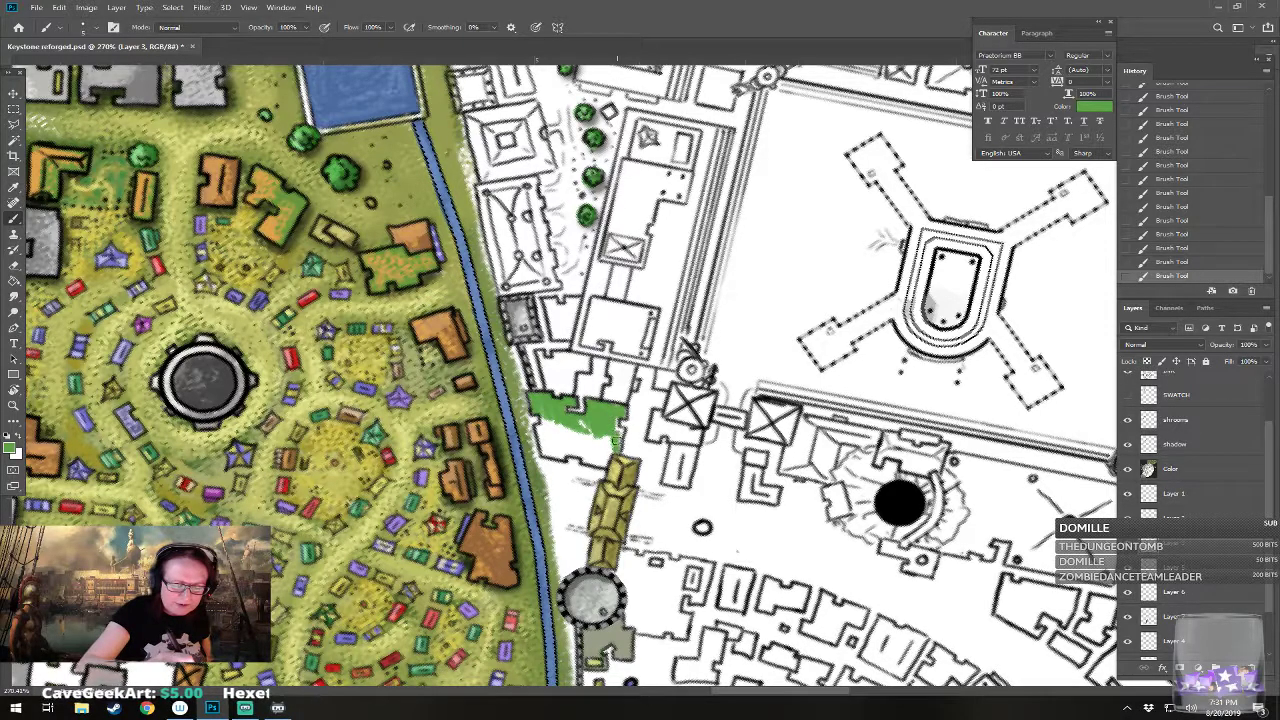
mouse_move(582, 455)
mouse_down()
mouse_move(600, 465)
mouse_move(586, 446)
mouse_move(606, 458)
mouse_move(604, 441)
mouse_move(600, 452)
mouse_move(538, 430)
mouse_move(558, 456)
mouse_move(562, 440)
mouse_move(576, 452)
mouse_move(570, 428)
mouse_move(580, 460)
mouse_move(588, 420)
mouse_move(548, 434)
mouse_move(569, 430)
mouse_up()
Step: Set the foreground colour to grey-green #a7b2a3 and brush texture strokes over the green plot
click(12, 448)
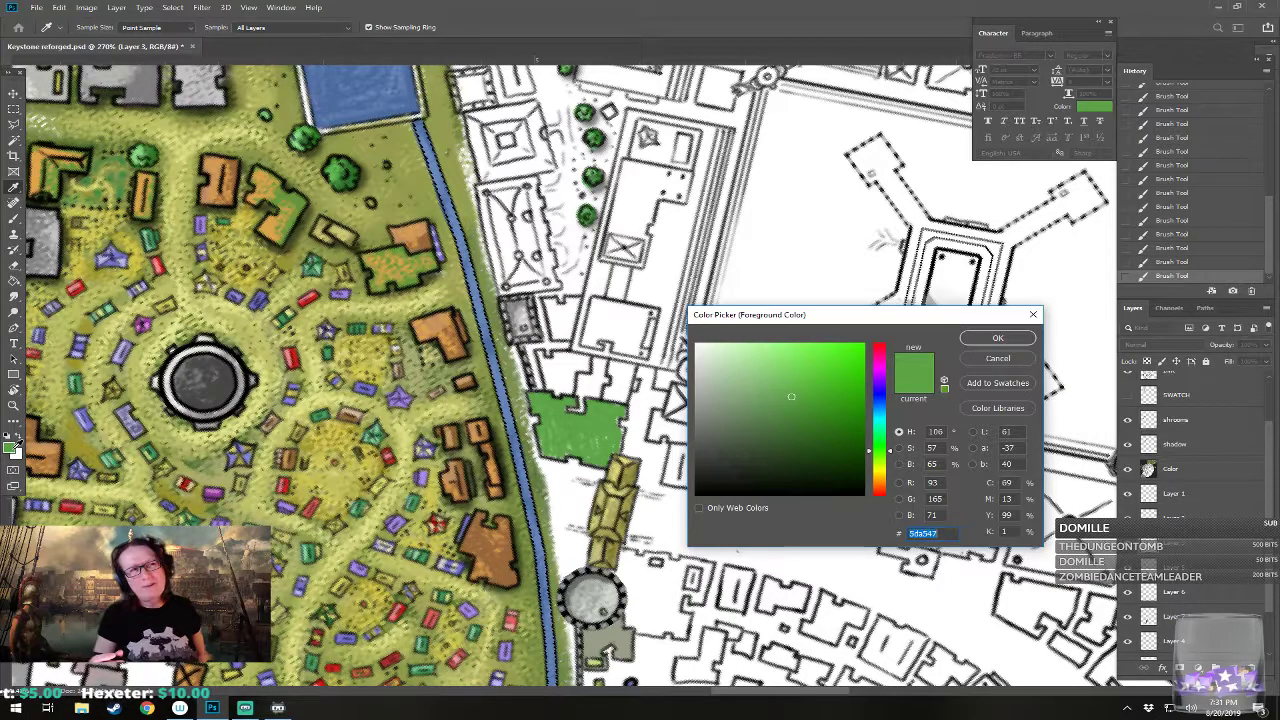
click(708, 388)
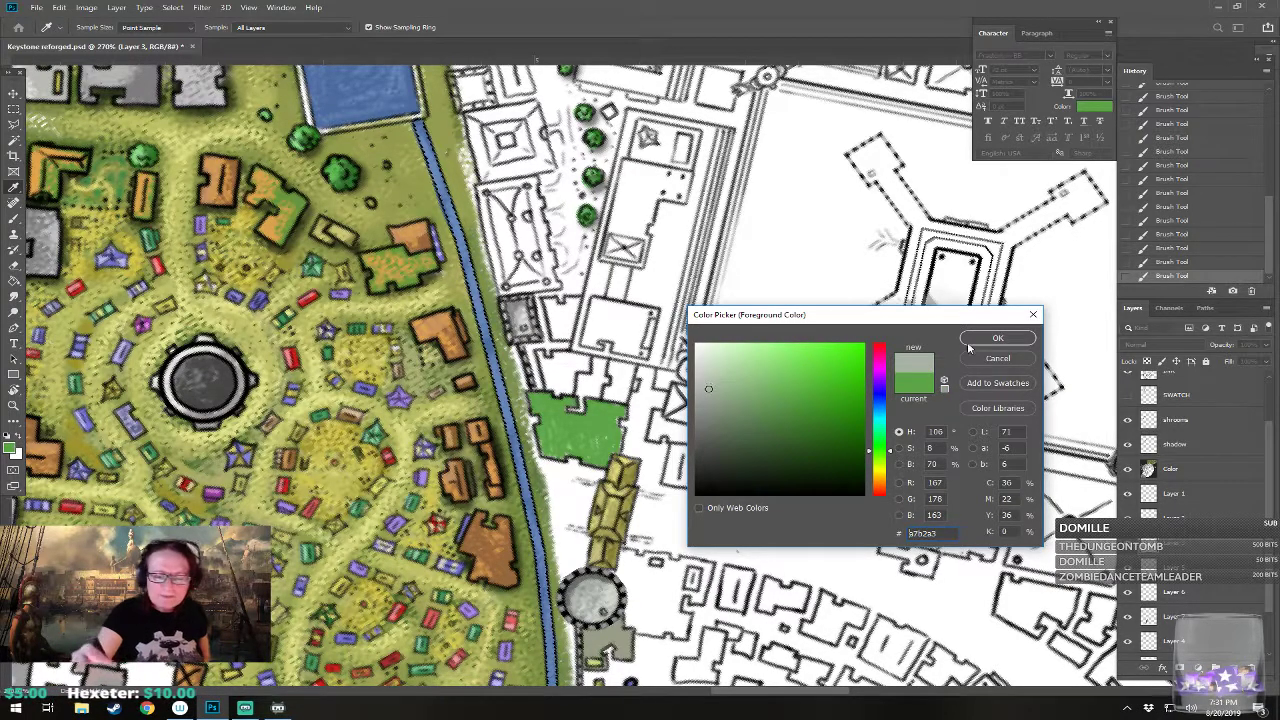
click(980, 340)
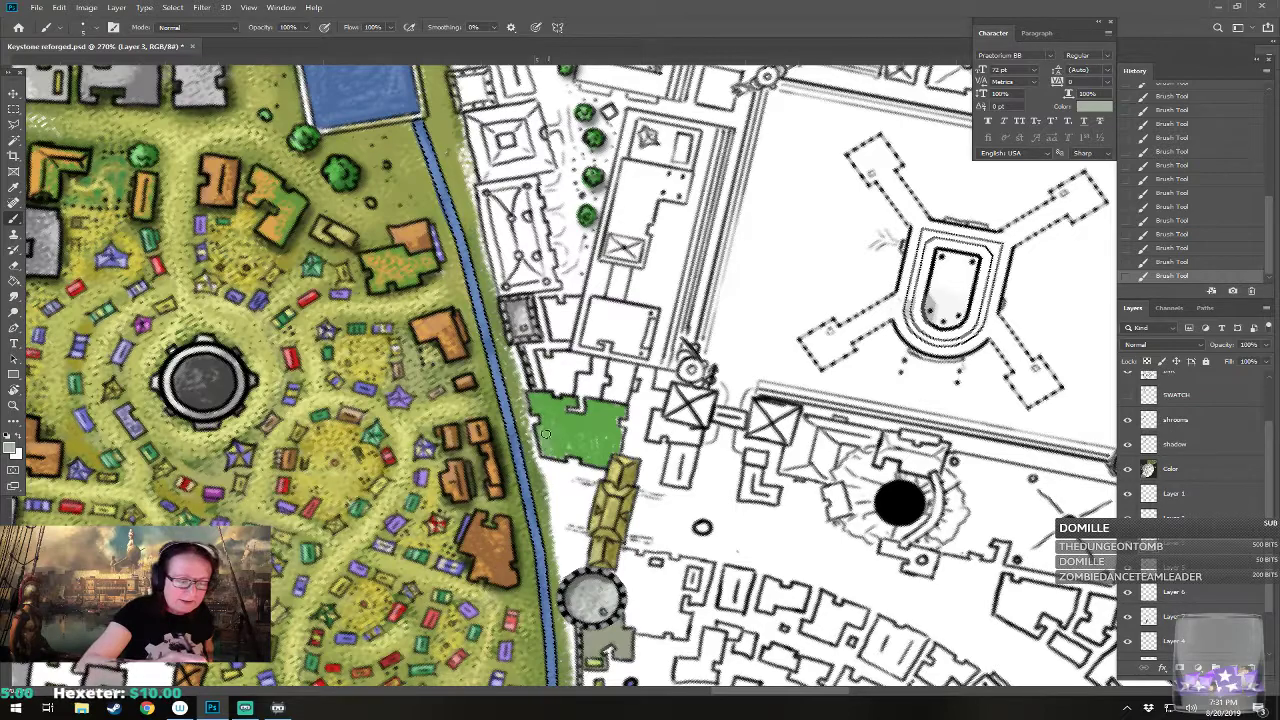
mouse_move(562, 423)
mouse_down()
mouse_move(574, 422)
mouse_move(596, 454)
mouse_move(588, 422)
mouse_move(607, 456)
mouse_move(609, 426)
mouse_move(615, 442)
mouse_move(589, 399)
mouse_move(600, 419)
mouse_move(621, 409)
mouse_move(619, 430)
mouse_move(523, 402)
mouse_move(577, 402)
mouse_move(544, 414)
mouse_move(534, 402)
mouse_move(550, 439)
mouse_move(541, 434)
mouse_move(550, 453)
mouse_move(589, 461)
mouse_move(548, 432)
mouse_move(566, 425)
mouse_move(581, 455)
mouse_move(590, 426)
mouse_move(620, 440)
mouse_up()
Step: Switch the foreground colour to a light green and brush lighter strokes over the green plot
scroll(612, 405, up, 2)
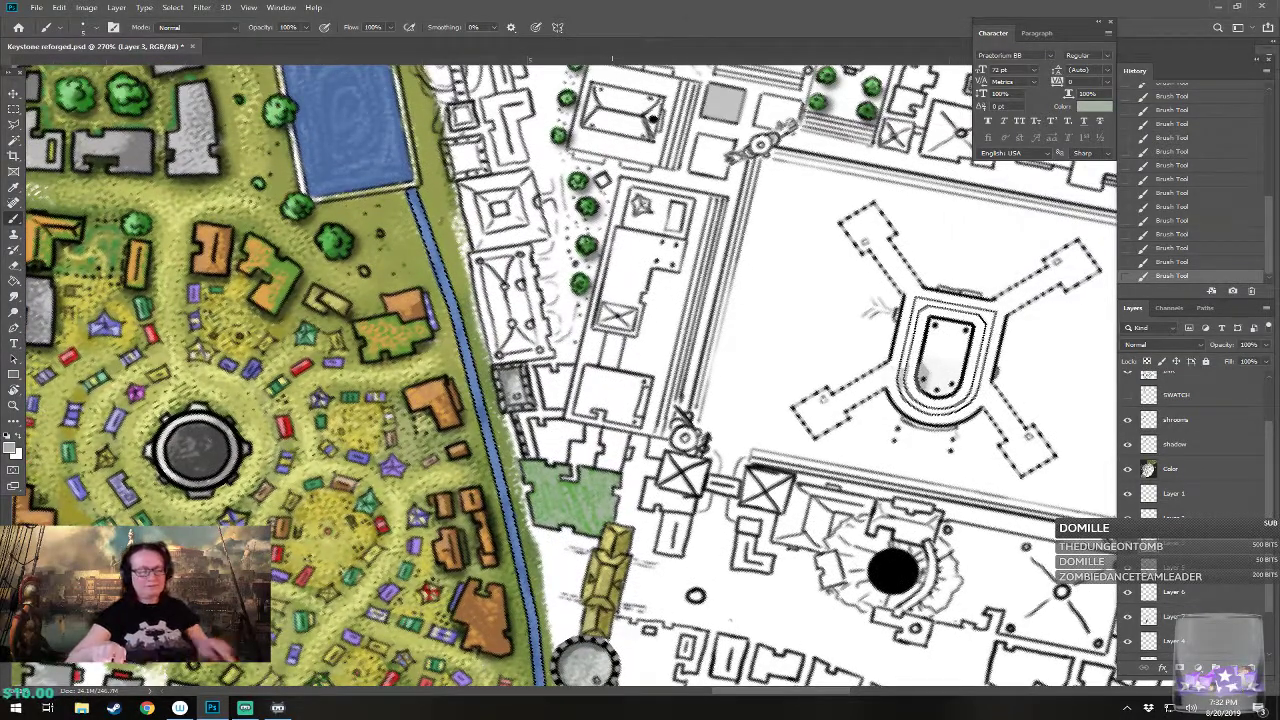
scroll(612, 405, down, 8)
scroll(612, 405, up, 3)
scroll(605, 495, up, 2)
scroll(605, 495, up, 2)
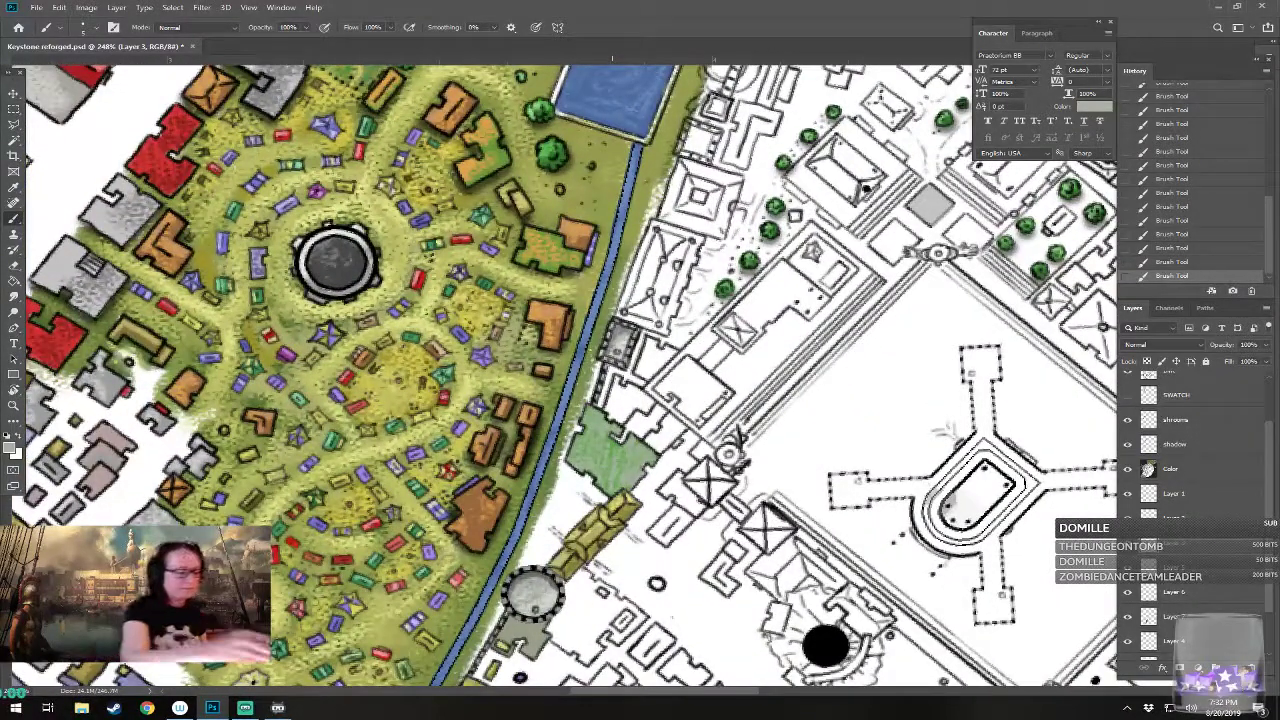
click(15, 447)
click(749, 362)
click(997, 338)
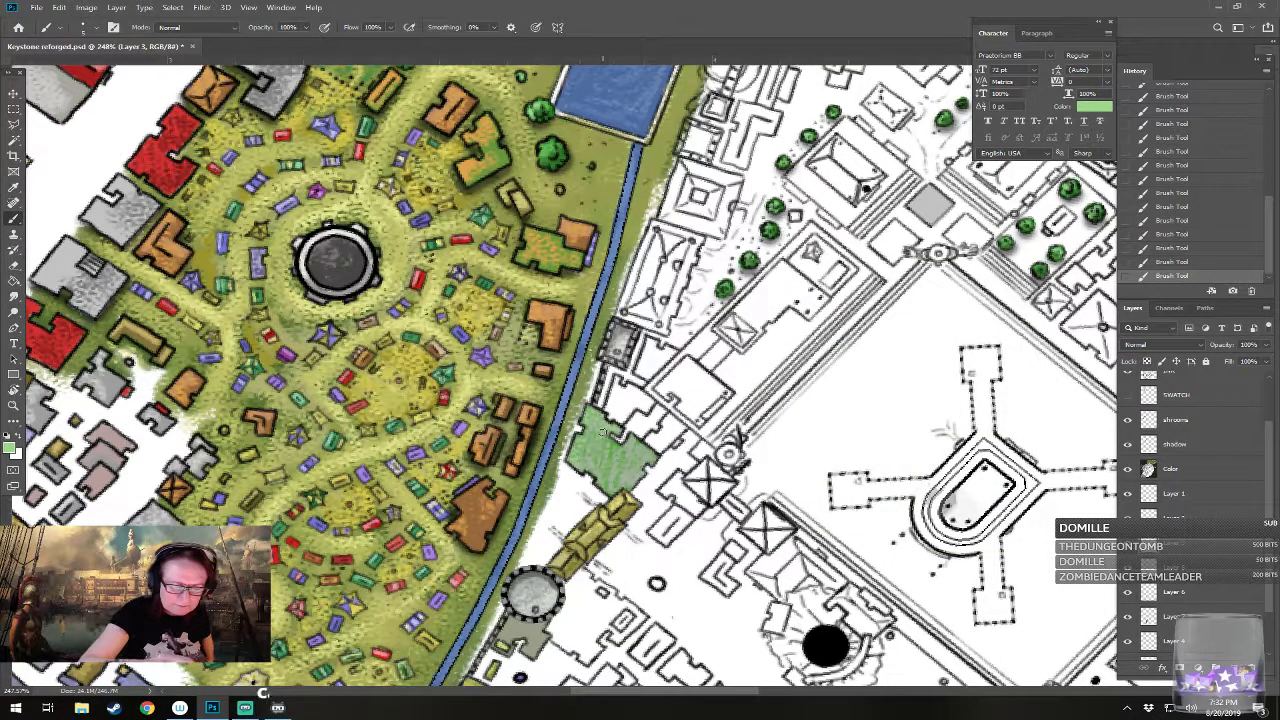
Step: Set the foreground colour to tan #b59b54 and brush tan patches into the green plot
scroll(645, 421, down, 6)
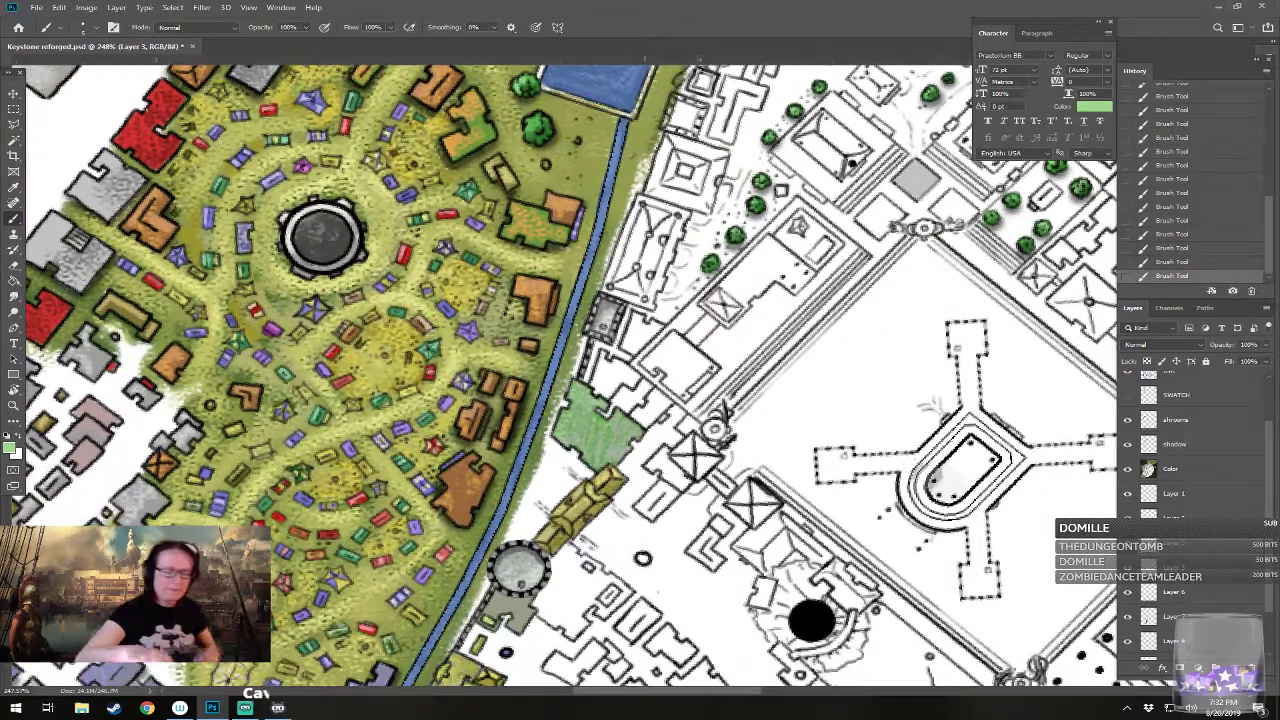
scroll(600, 420, down, 3)
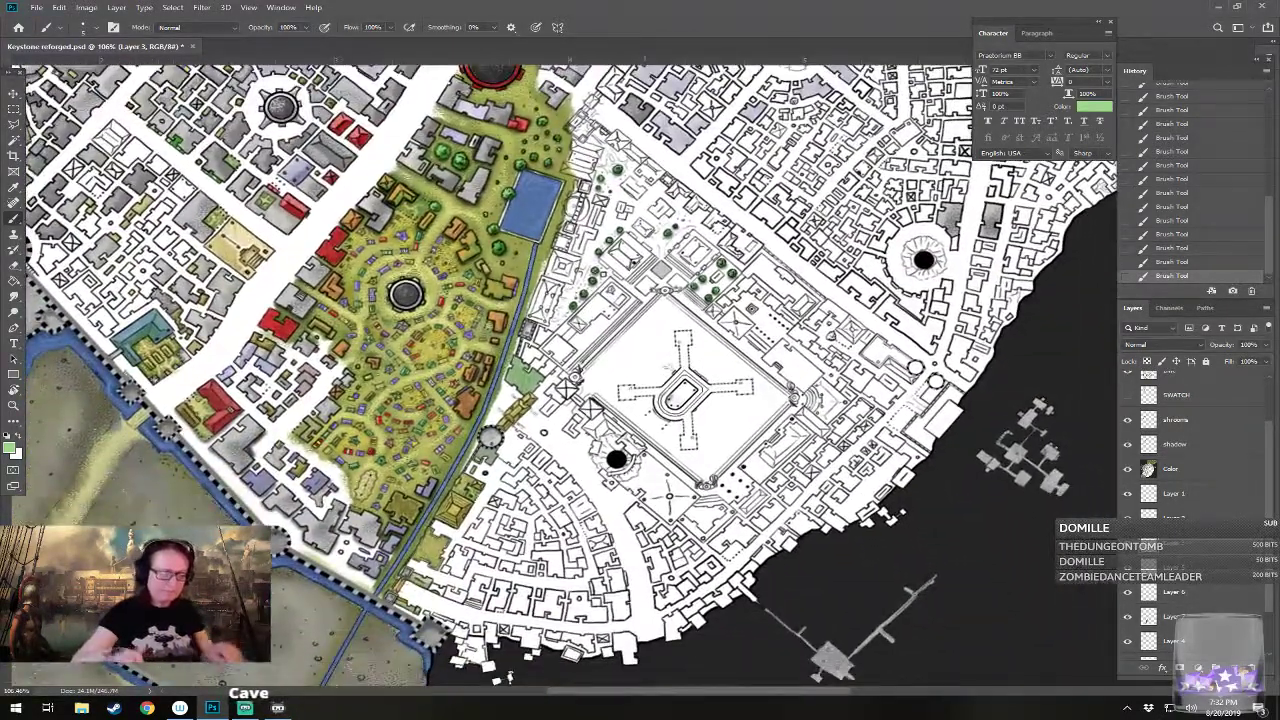
scroll(600, 420, up, 2)
scroll(450, 515, up, 4)
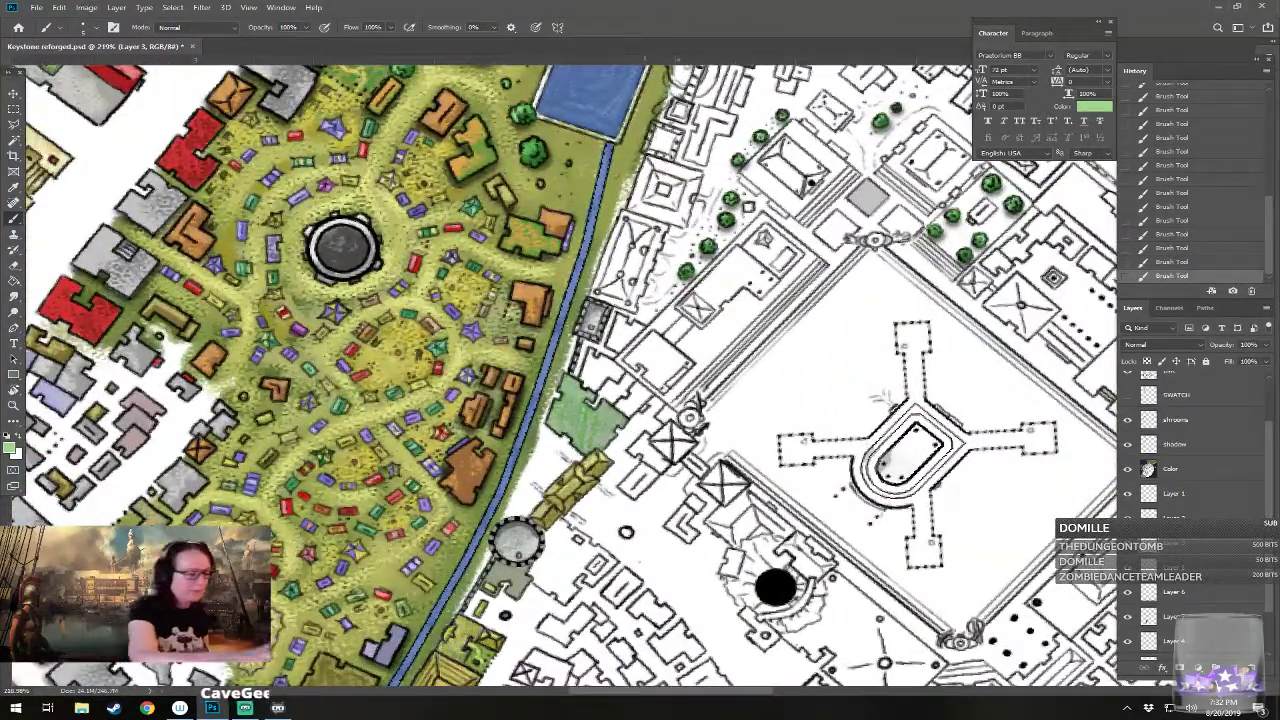
click(12, 448)
click(879, 473)
click(796, 407)
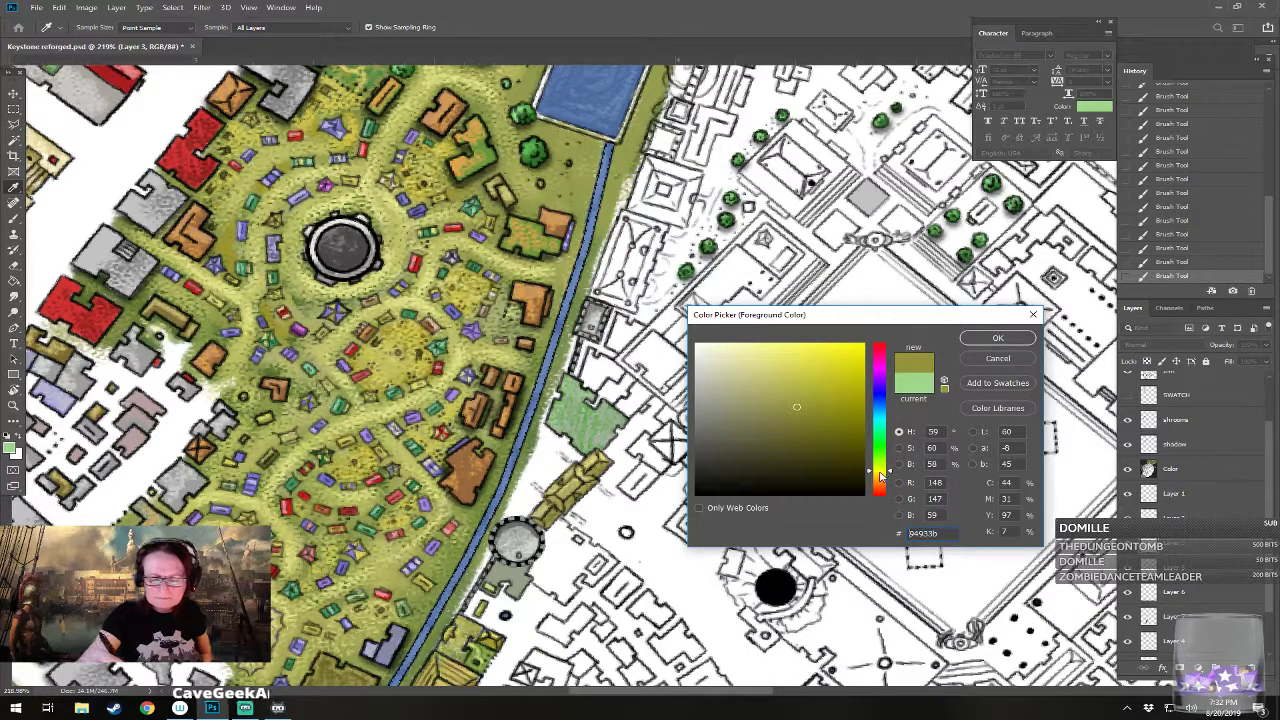
click(880, 478)
click(785, 387)
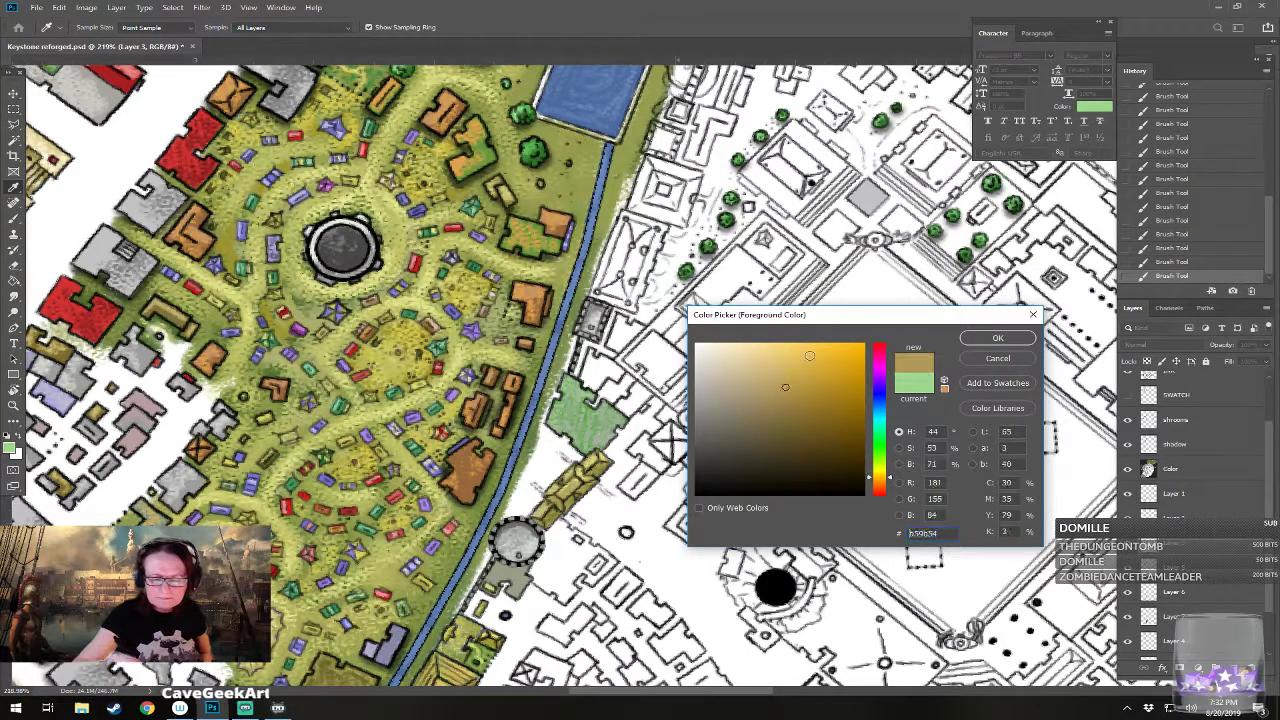
click(996, 339)
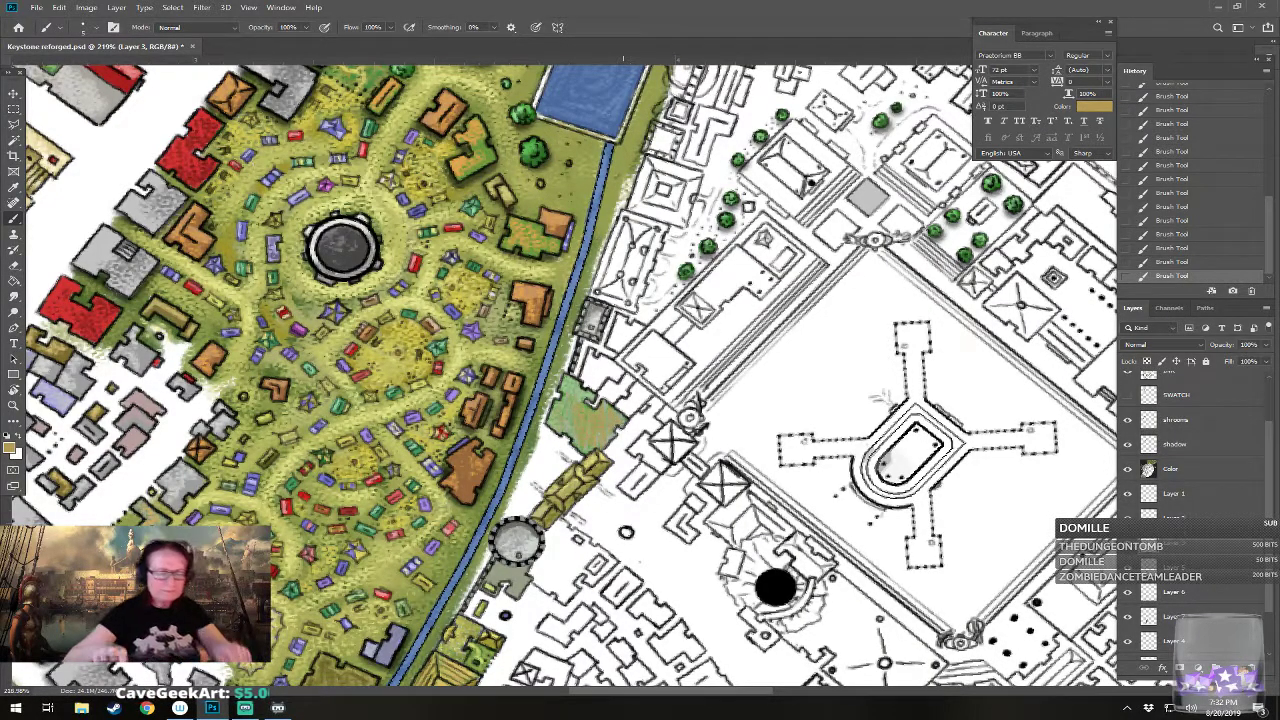
Step: Review the coloured areas against the uncoloured districts across the whole city map
scroll(483, 495, down, 5)
scroll(483, 495, up, 2)
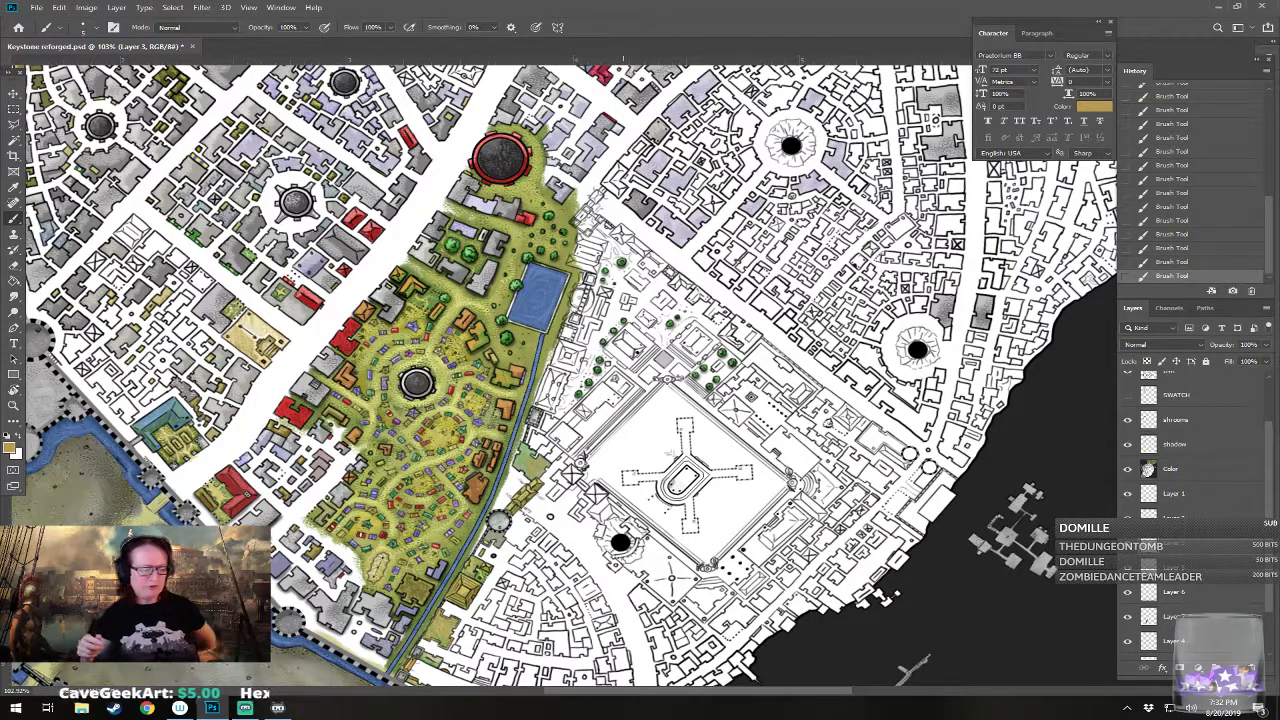
scroll(519, 573, down, 4)
scroll(519, 573, up, 2)
scroll(530, 585, down, 1)
scroll(619, 603, up, 2)
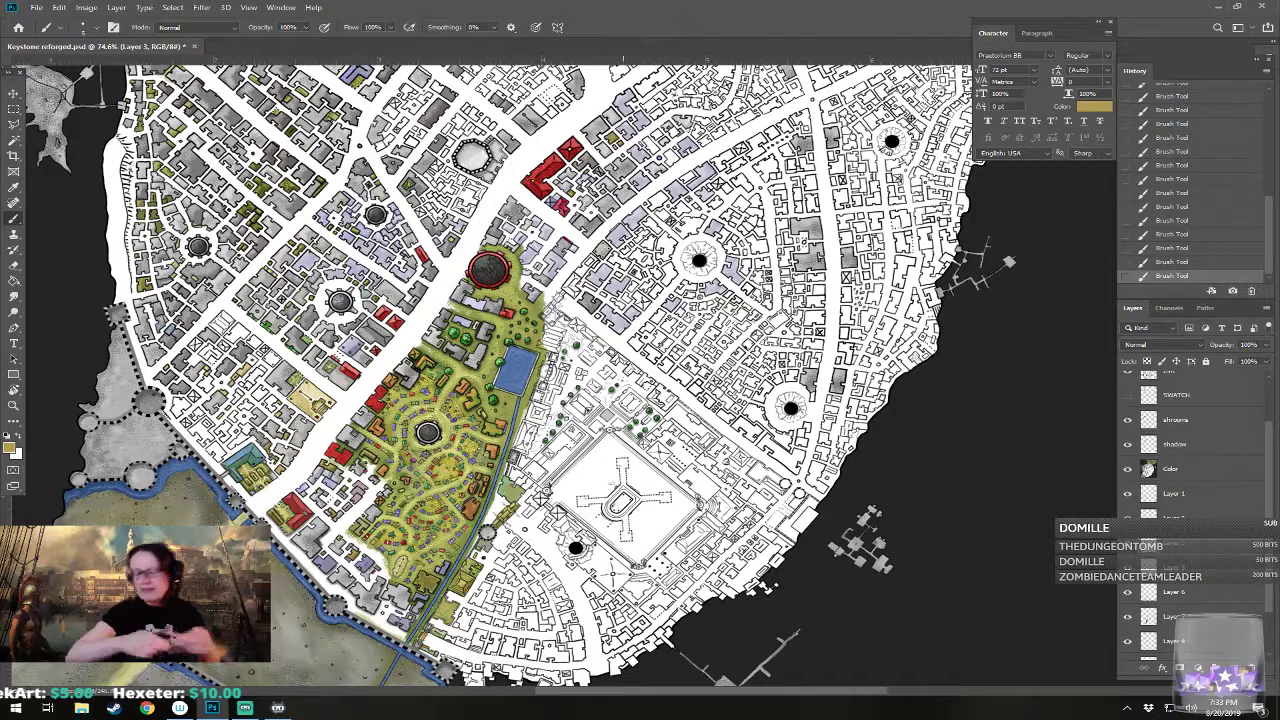
scroll(470, 498, up, 5)
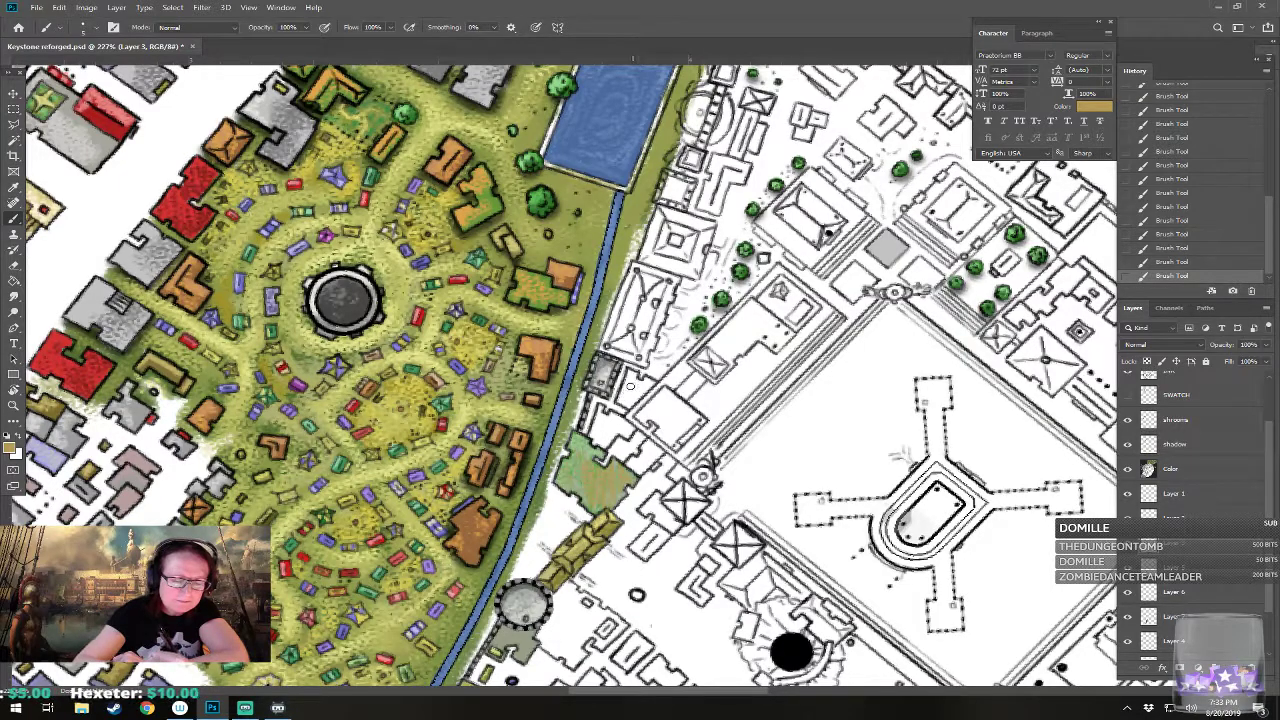
Step: Brush tan over the small uncoloured building just north of the green plot, east of the canal
mouse_move(620, 397)
mouse_down()
mouse_move(646, 381)
mouse_move(632, 382)
mouse_up()
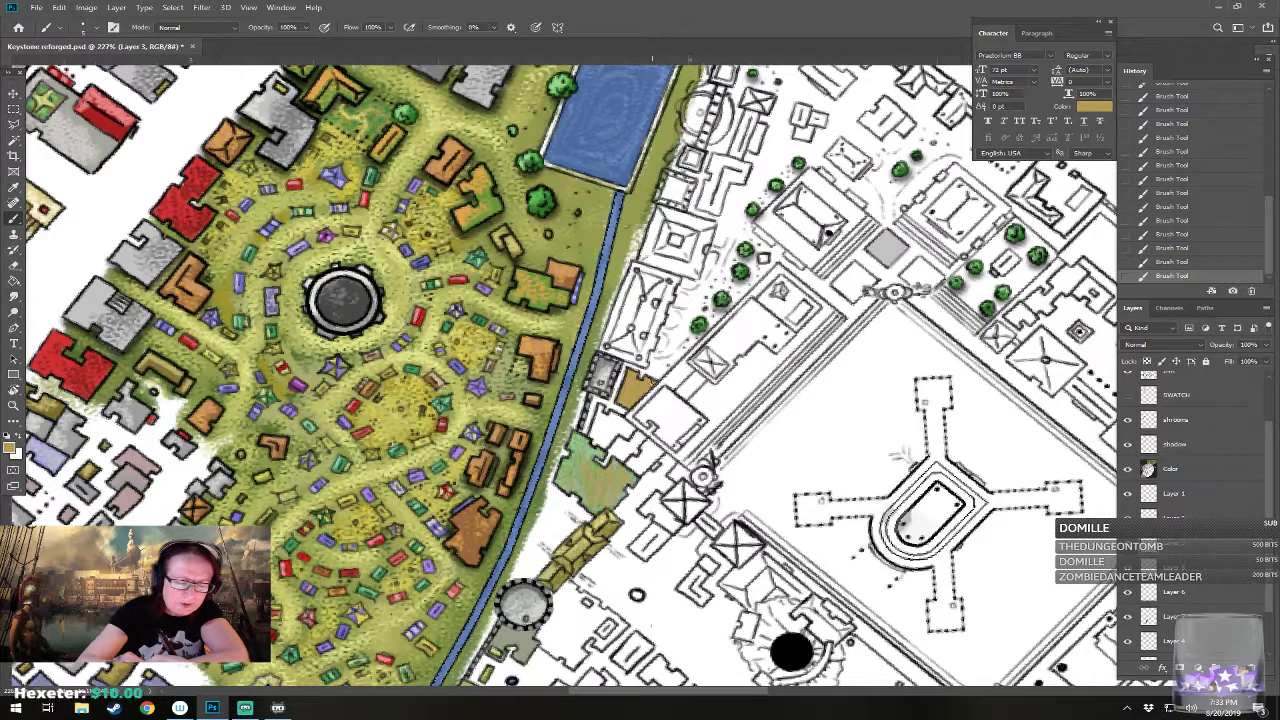
click(630, 413)
click(627, 404)
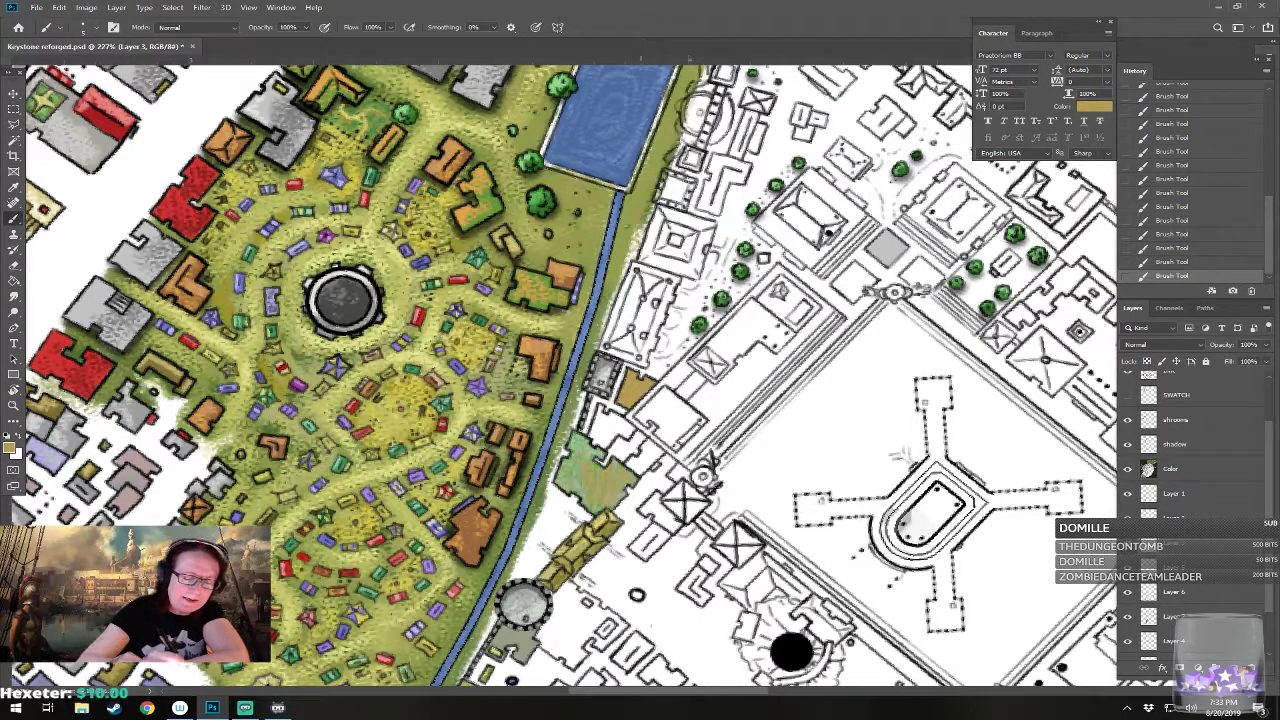
Step: Reduce the brush size and erase the tan overspill around the small building's outline
key(bracketleft)
key(bracketleft)
key(bracketleft)
key(bracketleft)
key(bracketleft)
key(bracketleft)
key(bracketleft)
key(bracketleft)
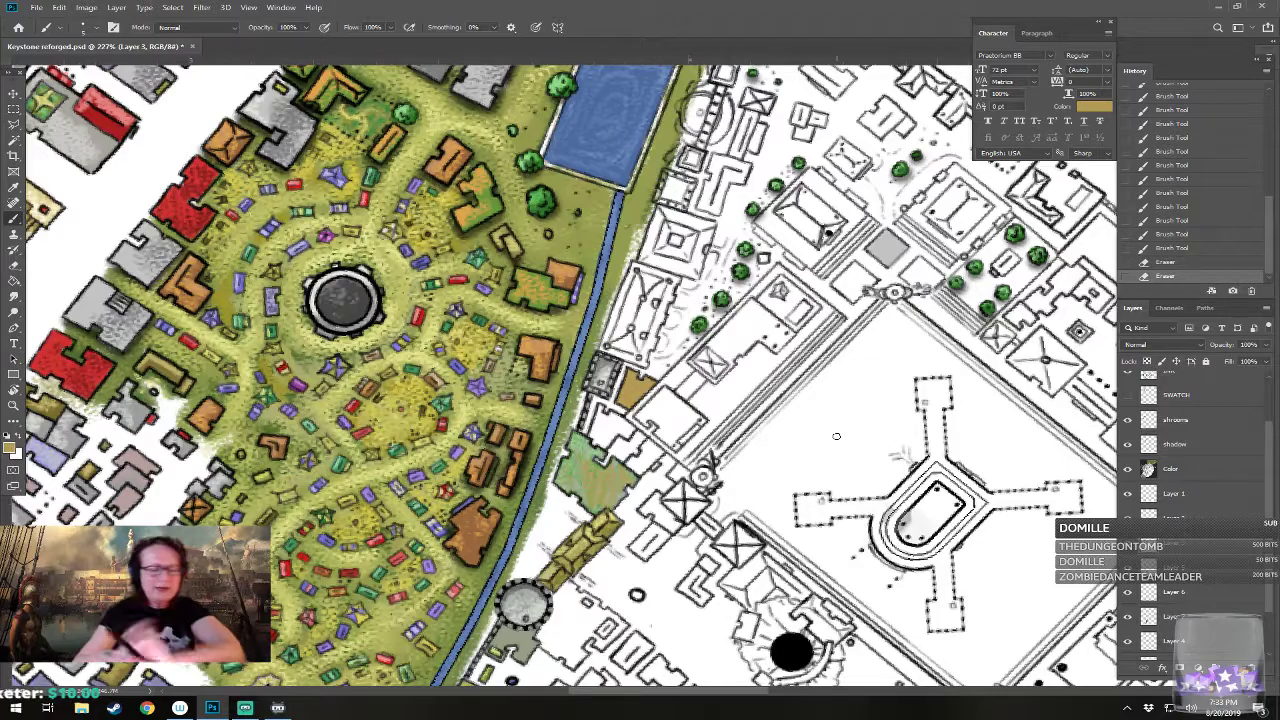
click(637, 403)
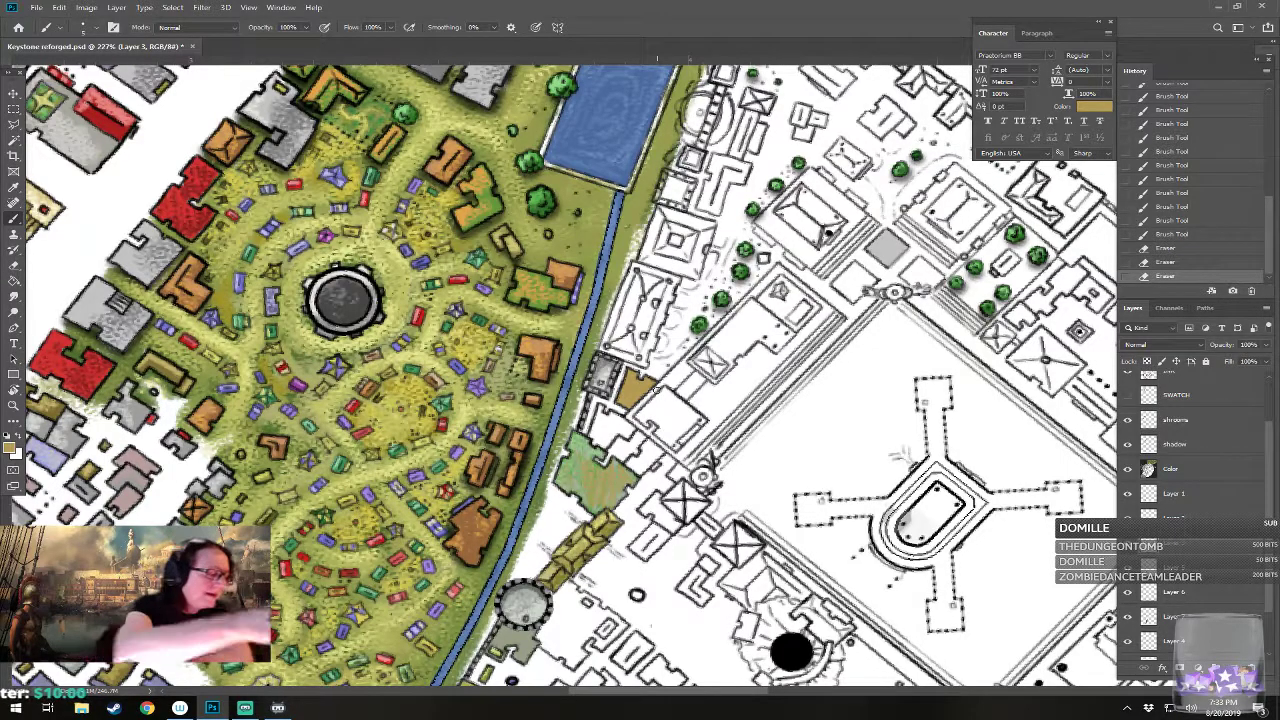
Step: Set the foreground colour to dark brown #796634 and brush shading over the small tan building
click(12, 447)
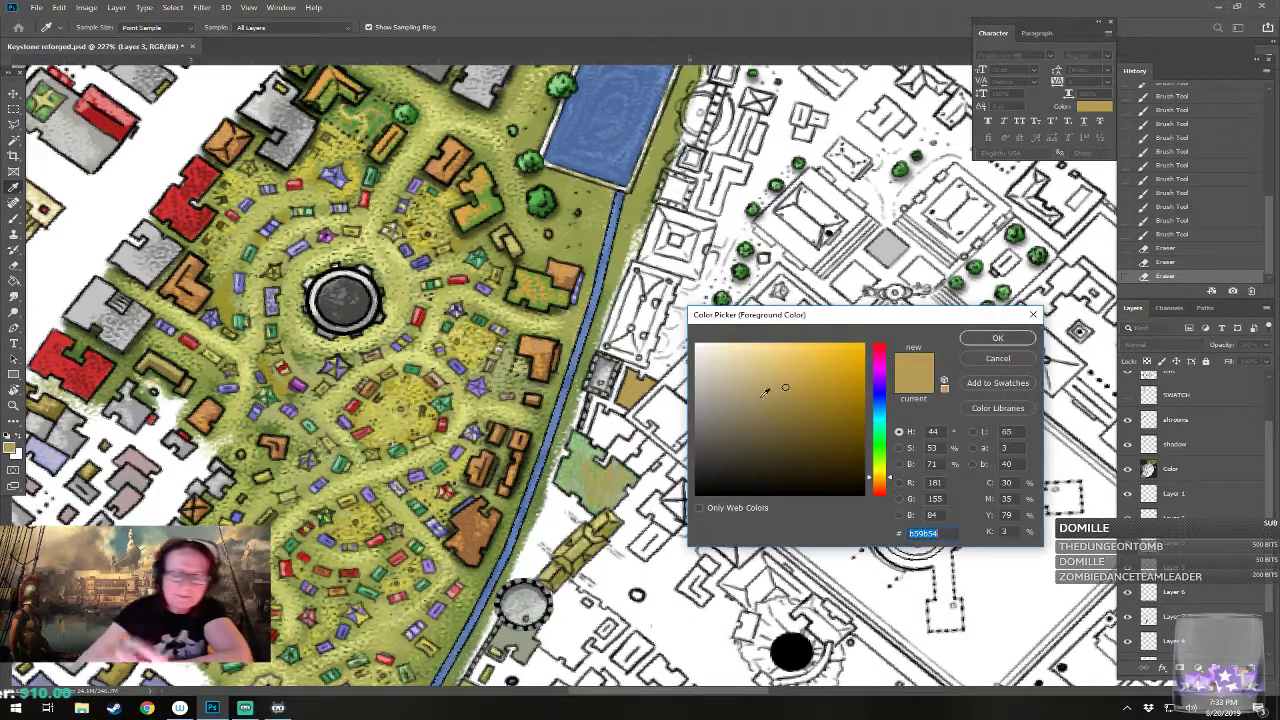
click(993, 337)
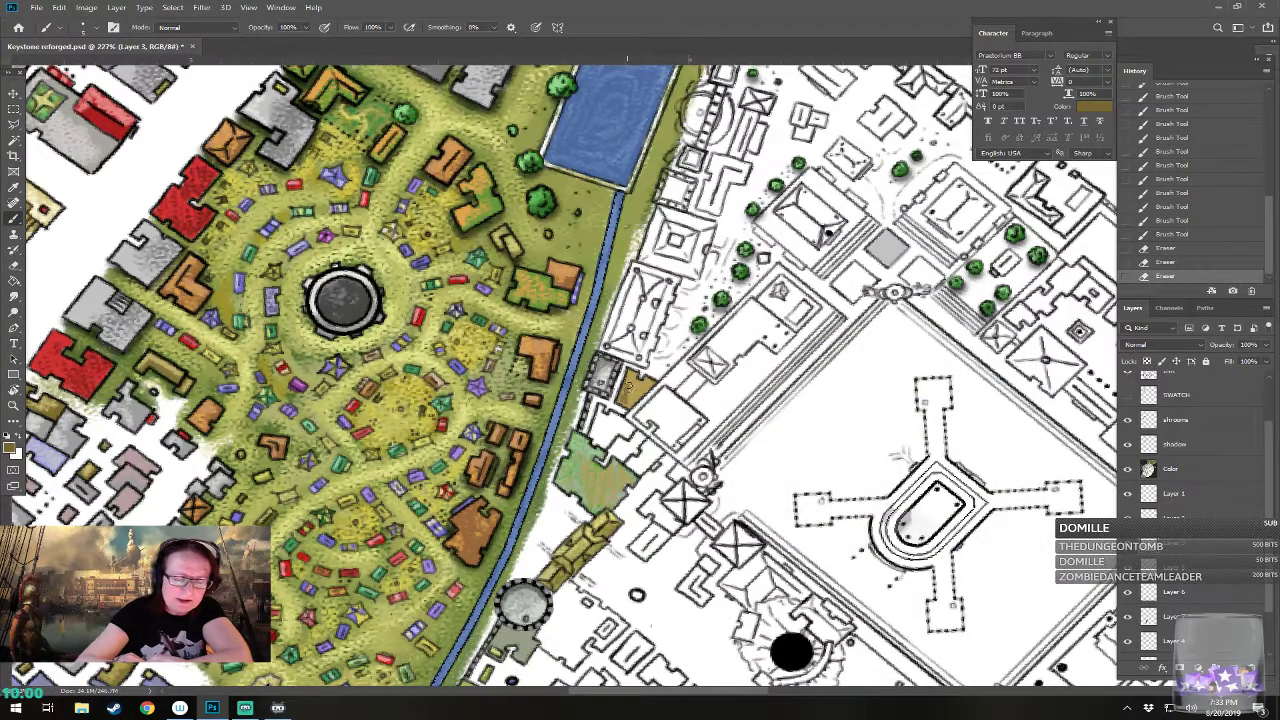
mouse_move(641, 384)
mouse_down()
mouse_move(655, 468)
mouse_move(561, 445)
mouse_up()
drag(628, 528, 677, 575)
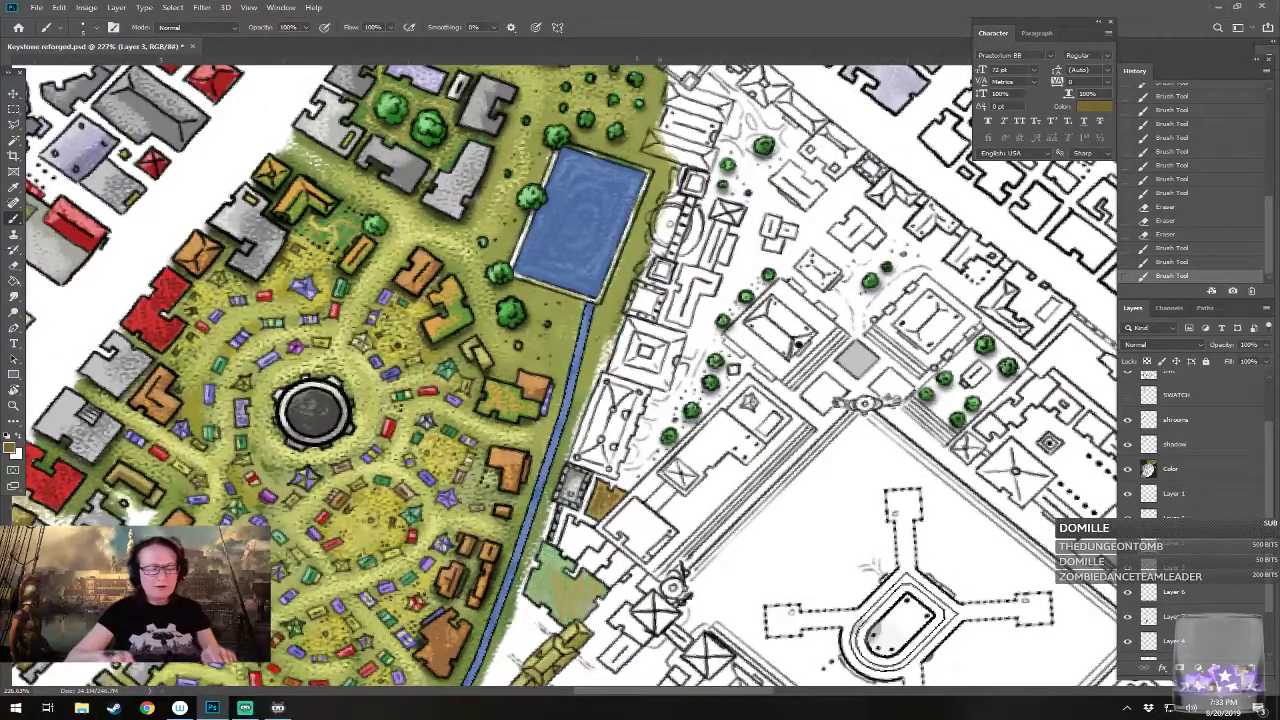
Step: Set the foreground colour to brown #9a8243 and fill the long hip-roofed building beside the canal
scroll(676, 580, down, 5)
scroll(672, 525, up, 3)
scroll(587, 384, up, 3)
click(13, 447)
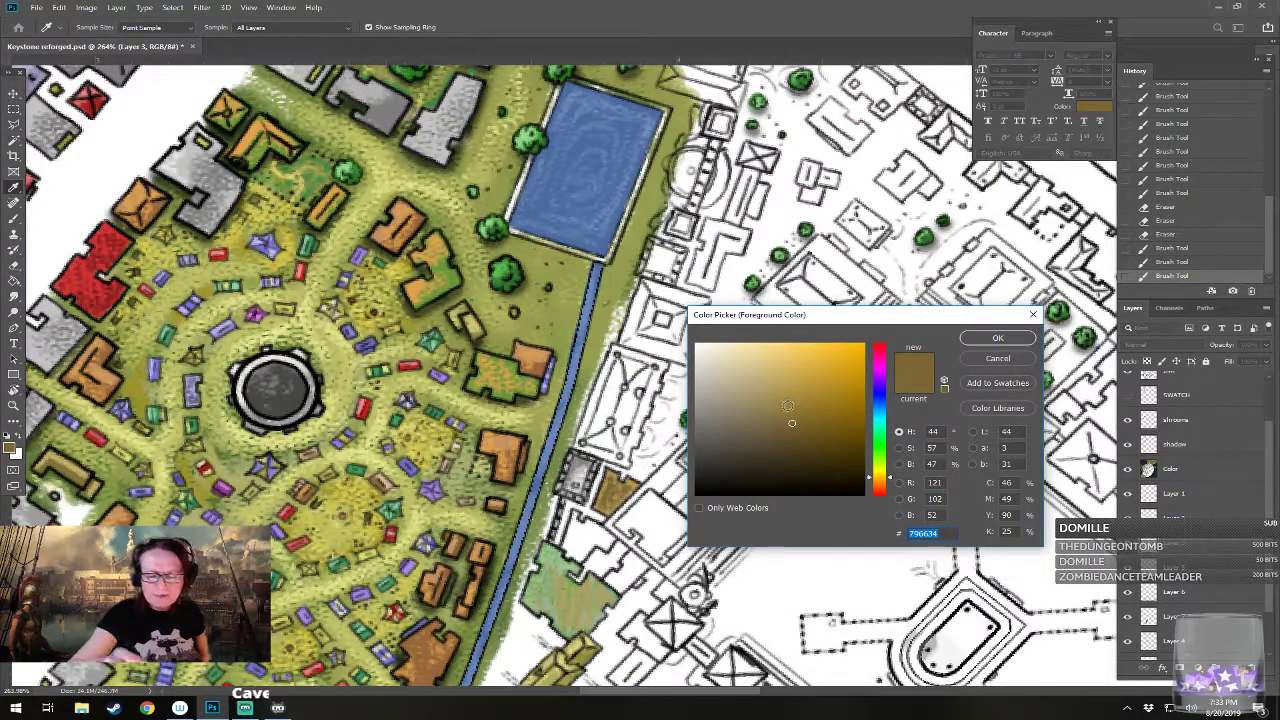
click(992, 339)
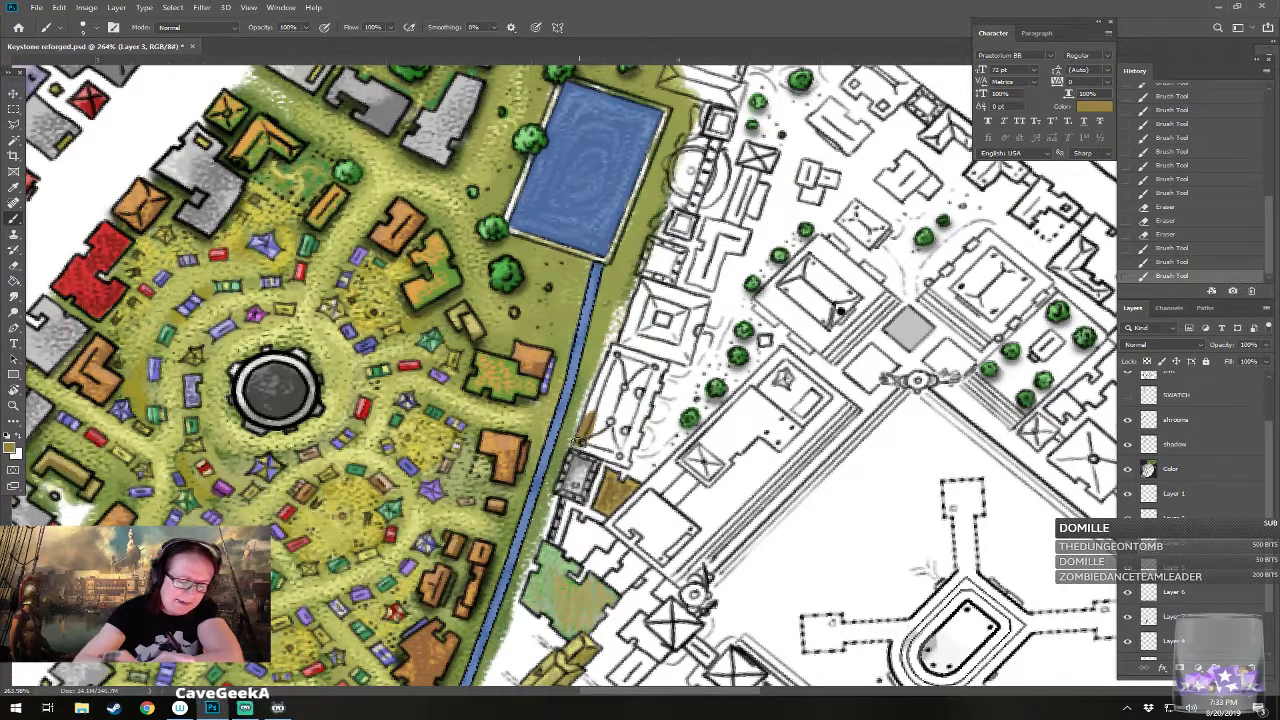
mouse_move(590, 442)
mouse_down()
mouse_move(629, 465)
mouse_move(636, 420)
mouse_up()
mouse_move(612, 414)
mouse_down()
mouse_move(634, 420)
mouse_move(594, 423)
mouse_move(611, 368)
mouse_move(617, 423)
mouse_move(627, 373)
mouse_move(638, 395)
mouse_move(655, 387)
mouse_move(598, 390)
mouse_move(618, 363)
mouse_move(627, 374)
mouse_move(627, 350)
mouse_move(655, 374)
mouse_move(661, 355)
mouse_move(612, 365)
mouse_up()
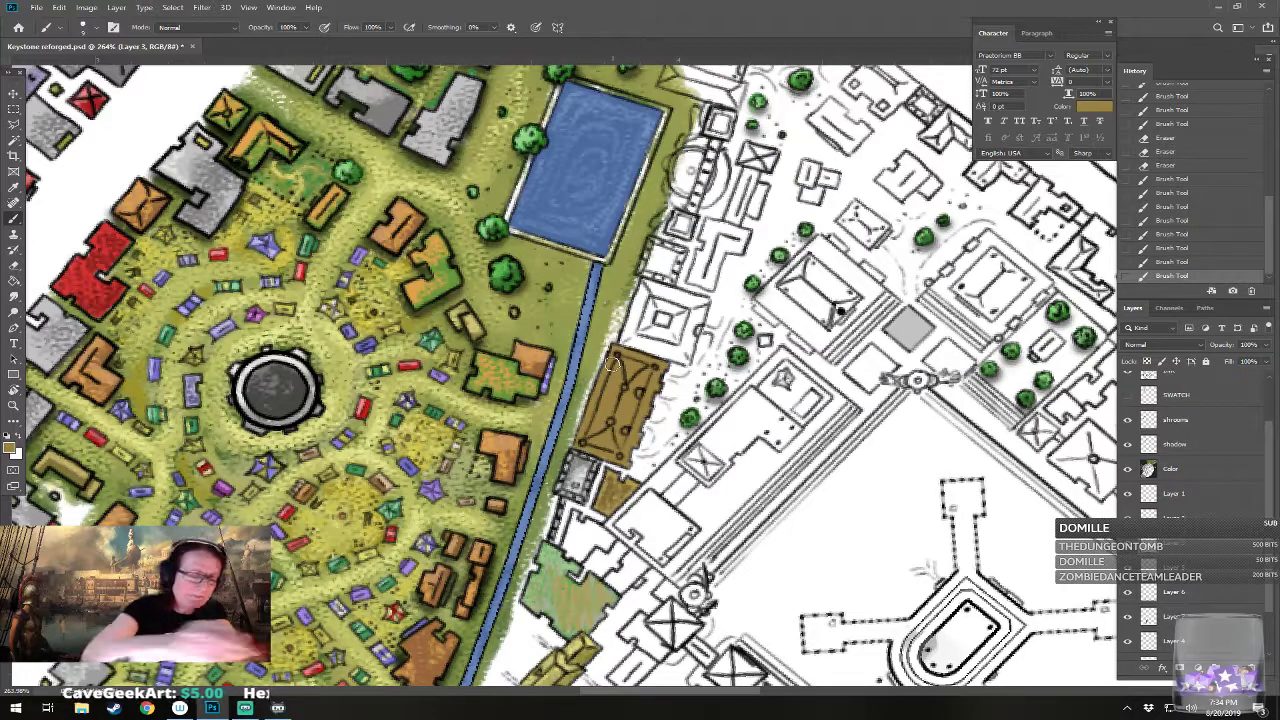
Step: Switch the foreground colour to a lighter tan and brush lighter strokes over the long building's roof
click(12, 449)
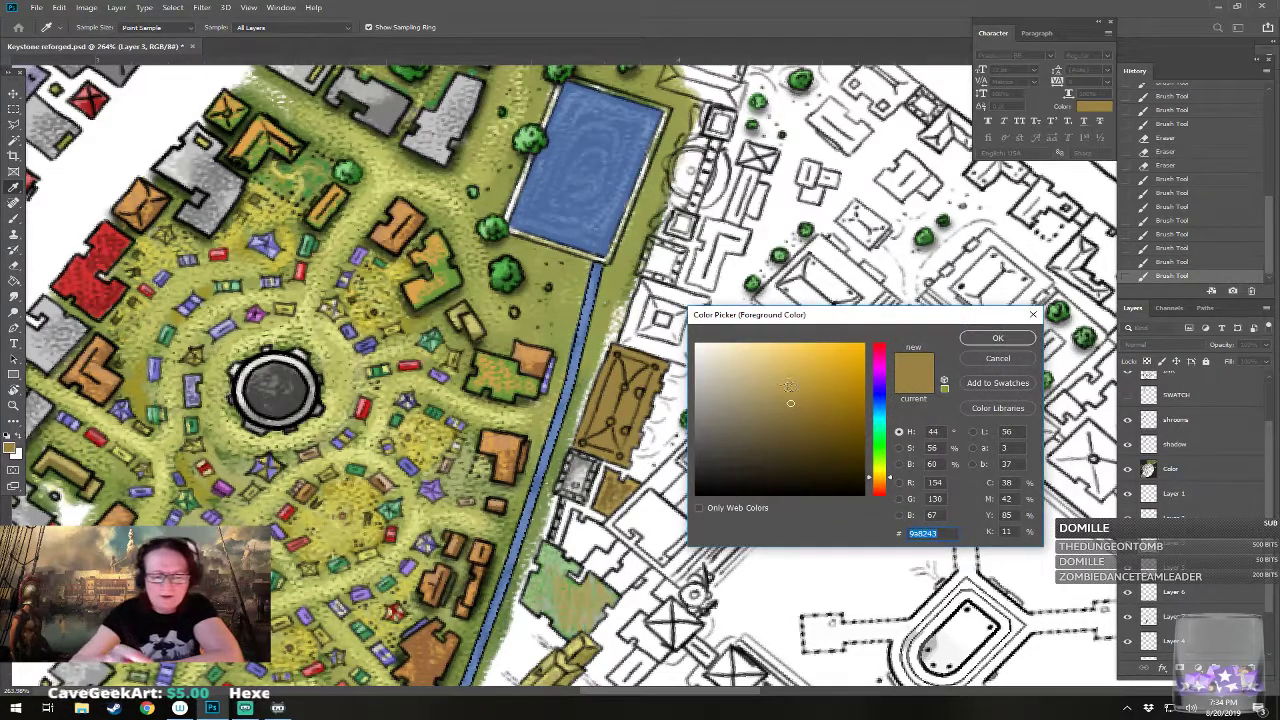
click(985, 340)
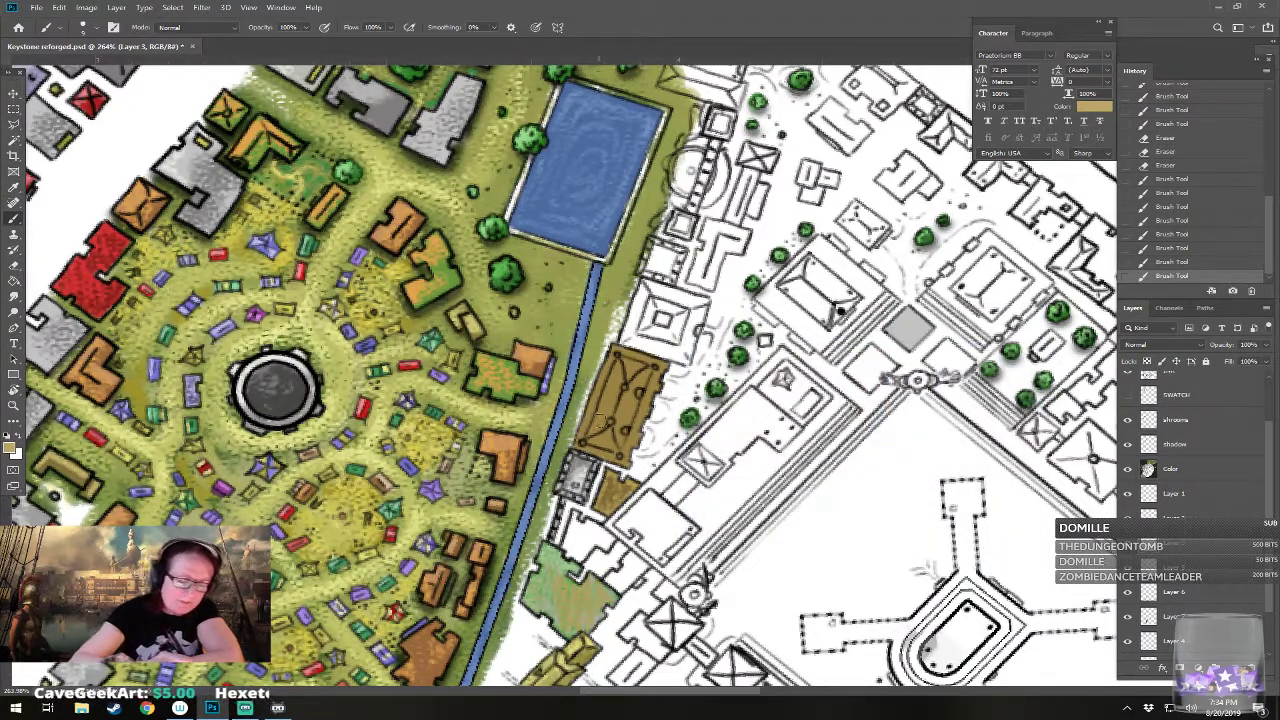
mouse_move(614, 370)
mouse_down()
mouse_move(581, 439)
mouse_move(618, 352)
mouse_move(656, 368)
mouse_up()
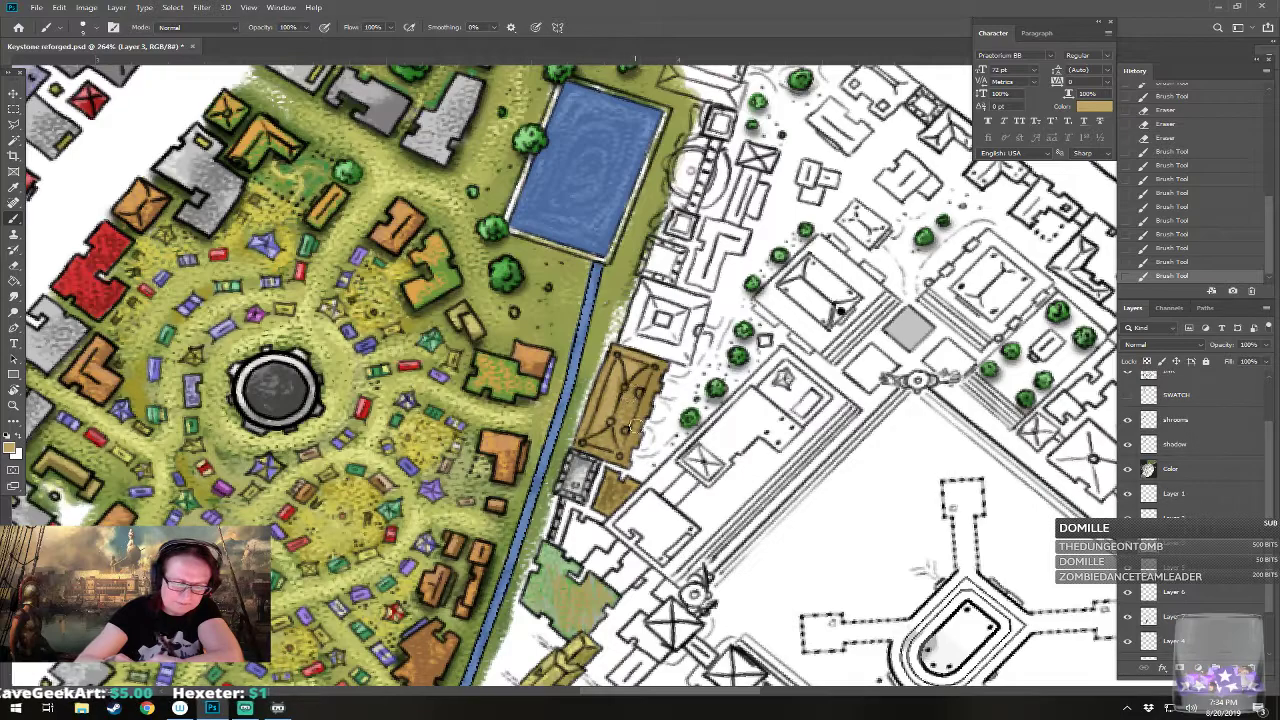
click(660, 352)
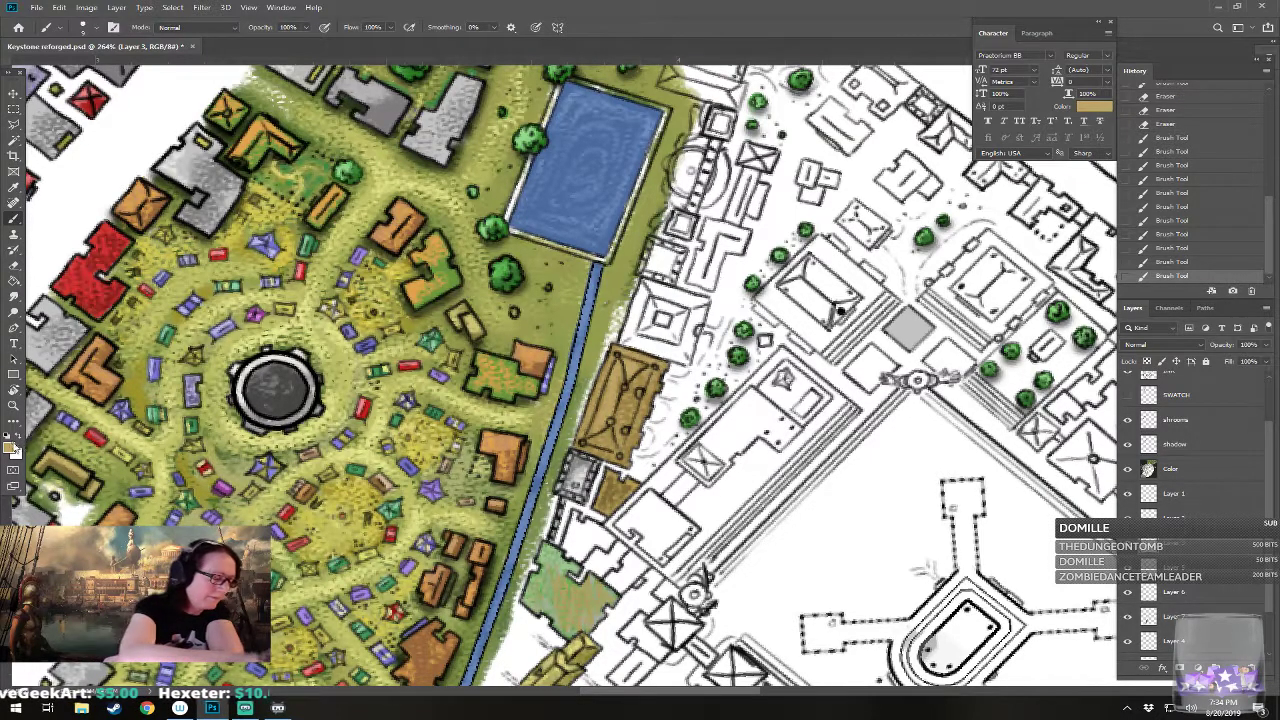
Step: Set the foreground colour to pale tan #ead396 and brush highlights along the long building's roof
click(14, 447)
click(756, 355)
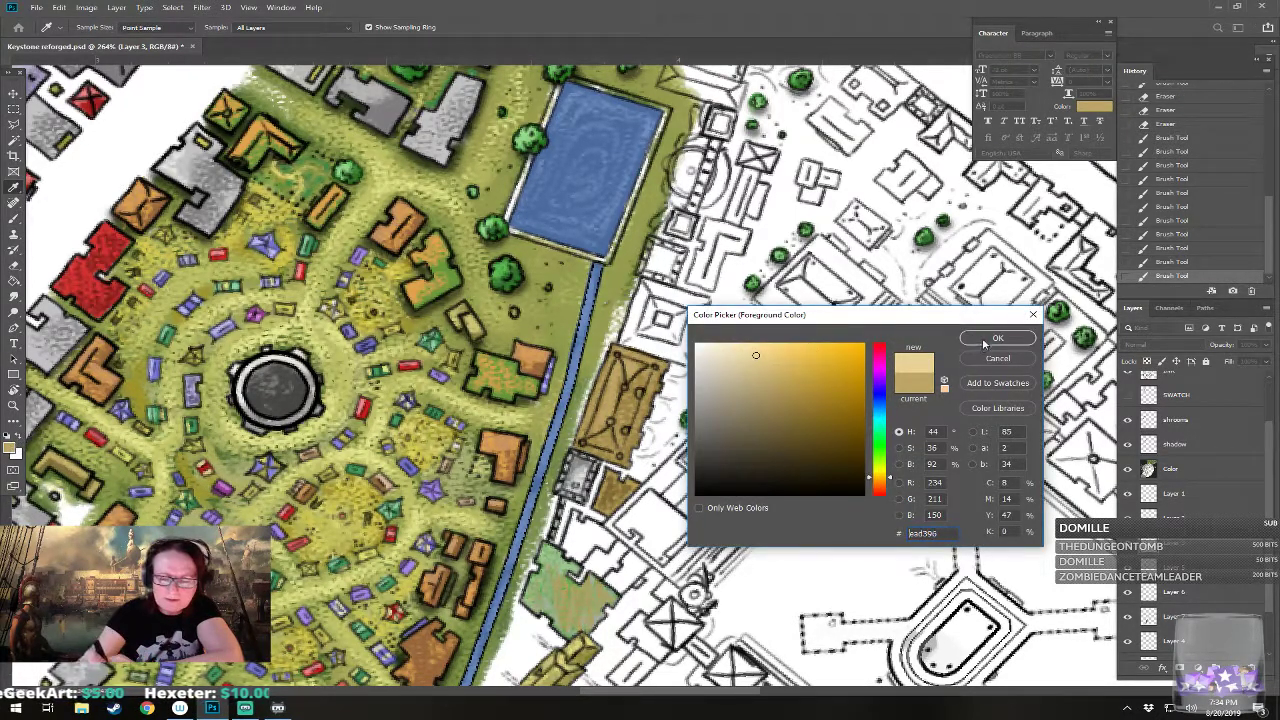
click(990, 339)
mouse_move(598, 425)
mouse_down()
mouse_move(612, 375)
mouse_move(636, 366)
mouse_up()
mouse_move(578, 450)
mouse_down()
mouse_move(615, 362)
mouse_move(645, 350)
mouse_move(664, 360)
mouse_up()
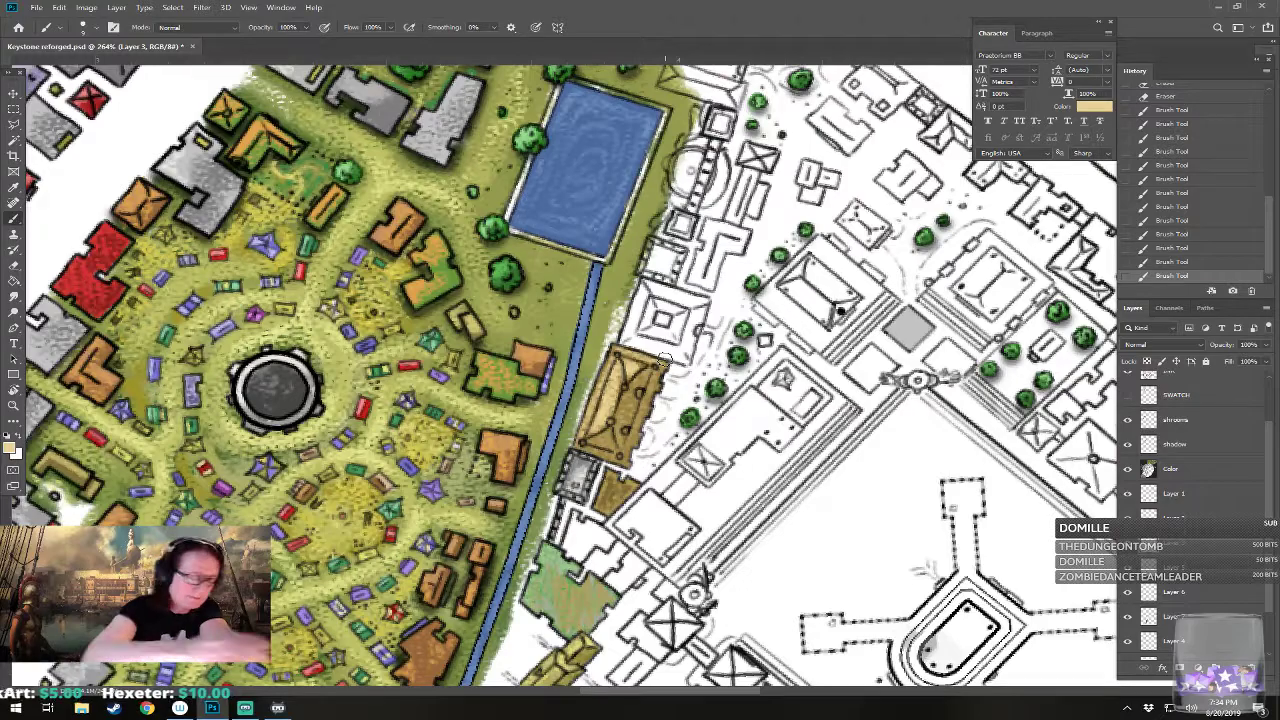
Step: Switch the foreground colour to pale cream and add the brightest highlights to the long building's roof
click(12, 447)
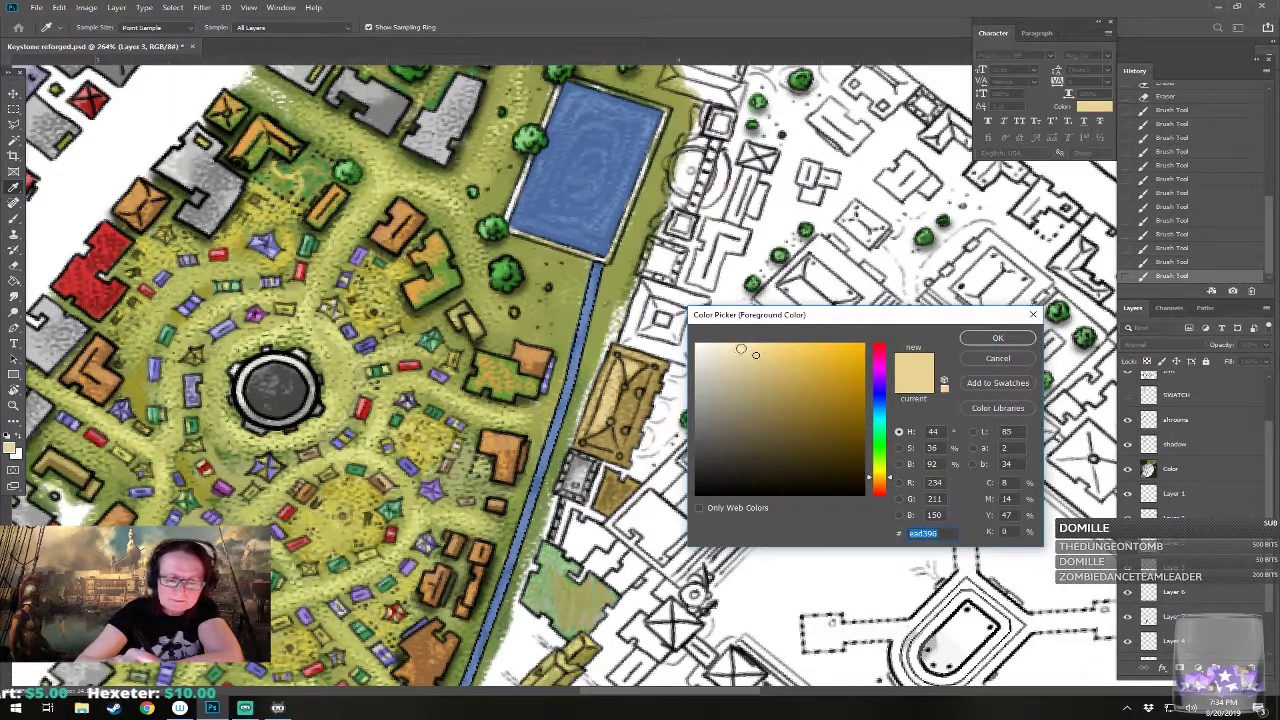
click(740, 348)
click(990, 338)
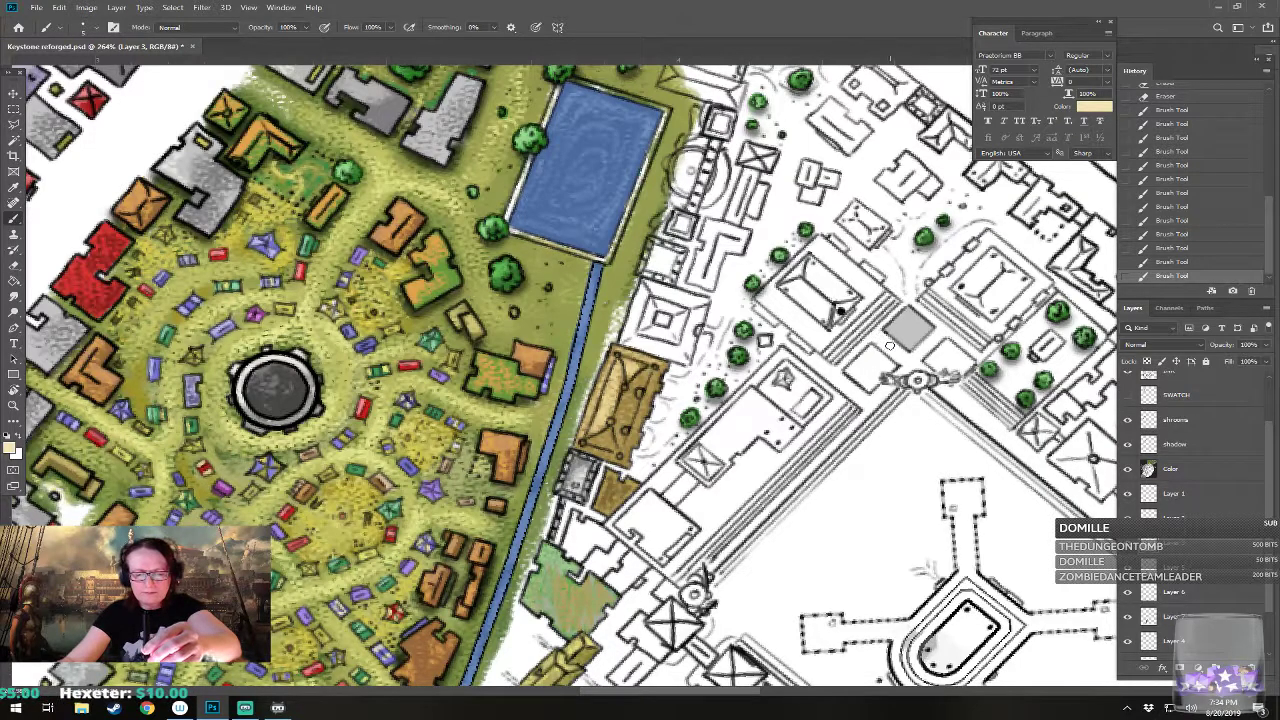
drag(608, 418, 616, 428)
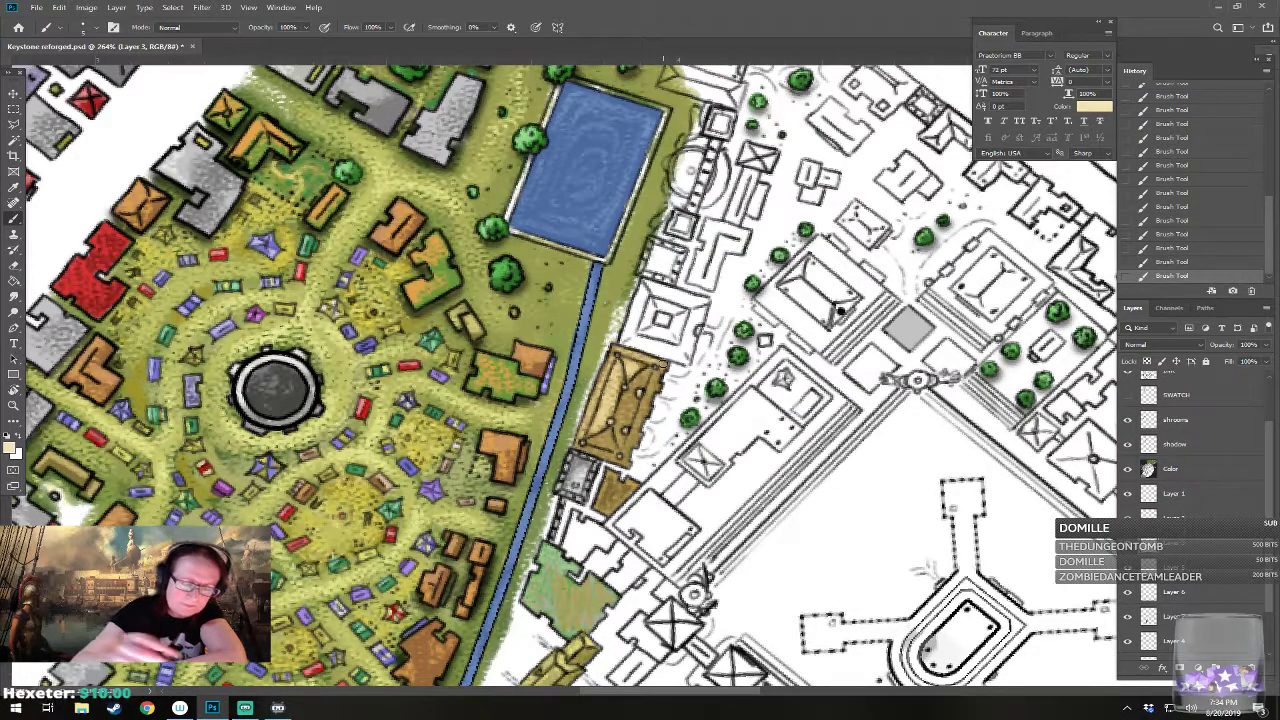
Step: Set the foreground colour to ochre #b3862f and fill the square building north of the long building
scroll(614, 410, down, 5)
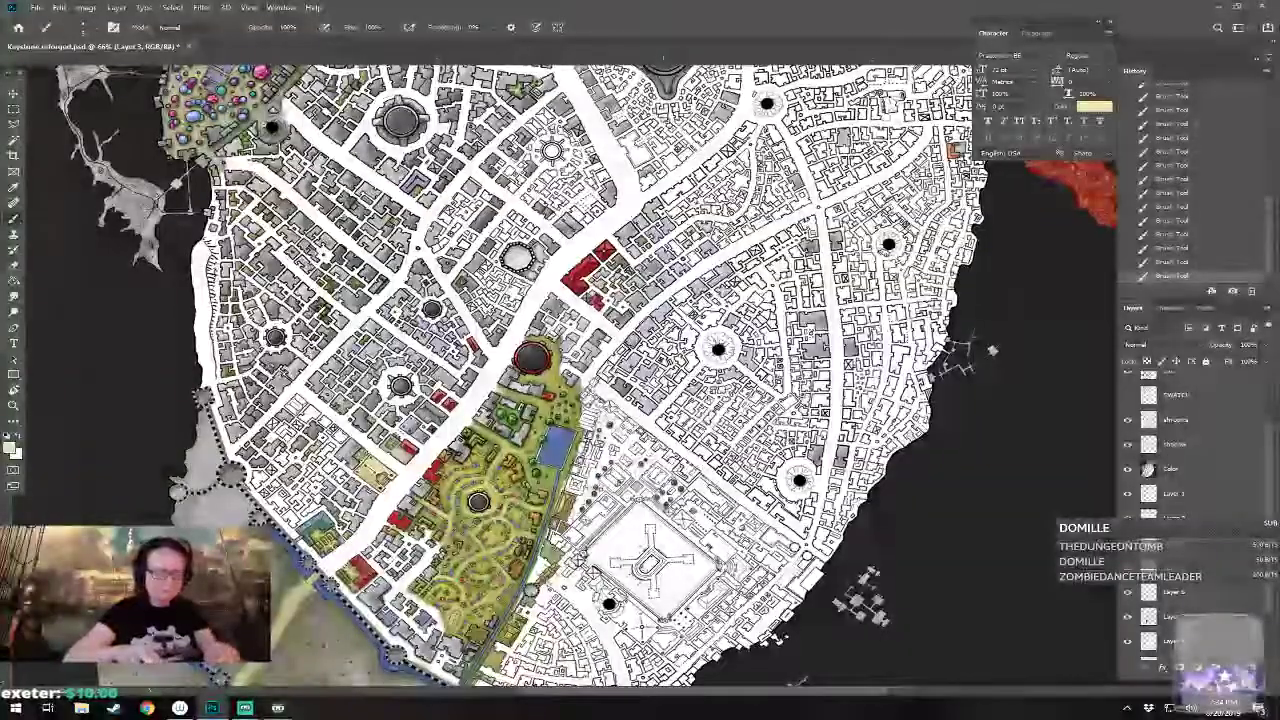
scroll(614, 410, up, 2)
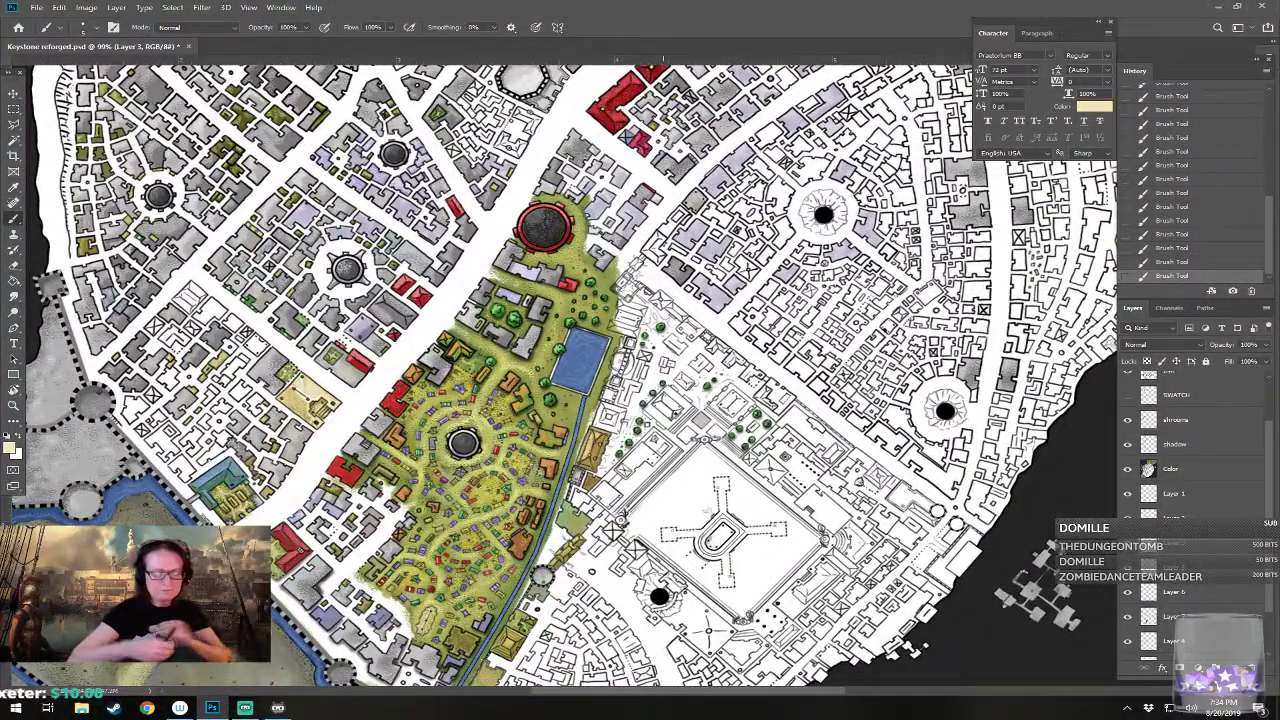
scroll(595, 373, up, 4)
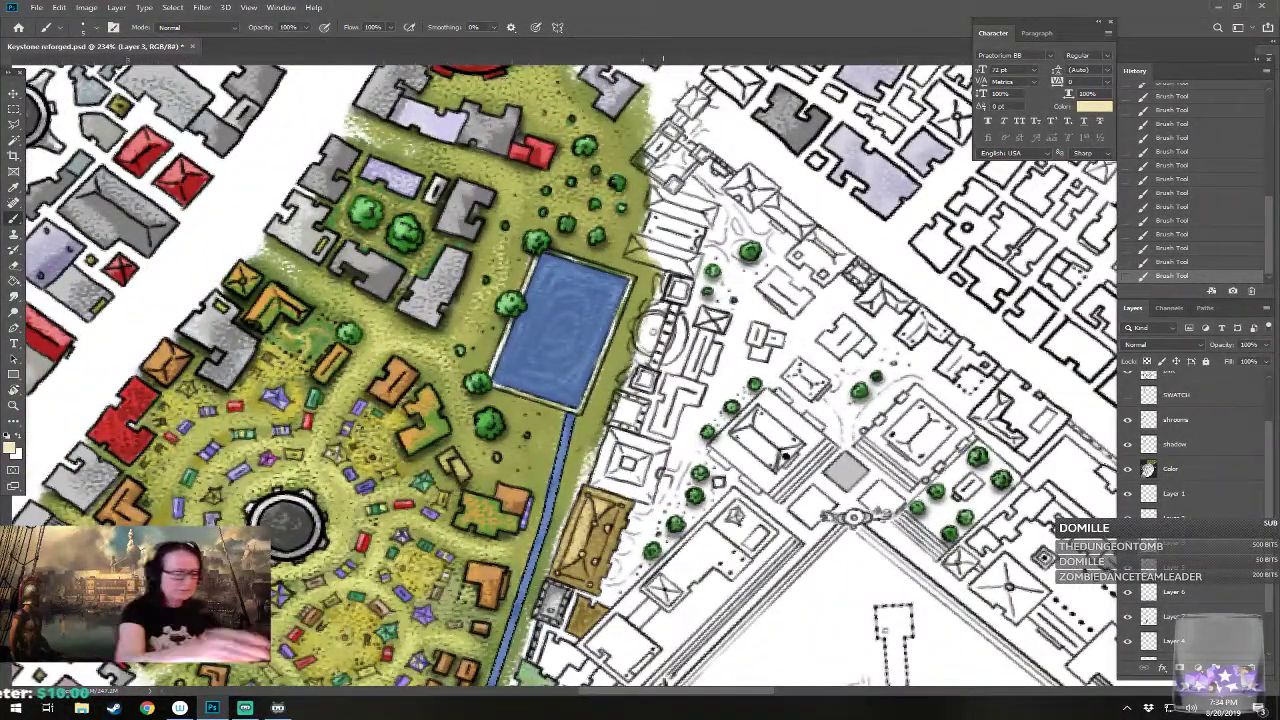
click(11, 446)
drag(879, 432, 879, 478)
click(801, 405)
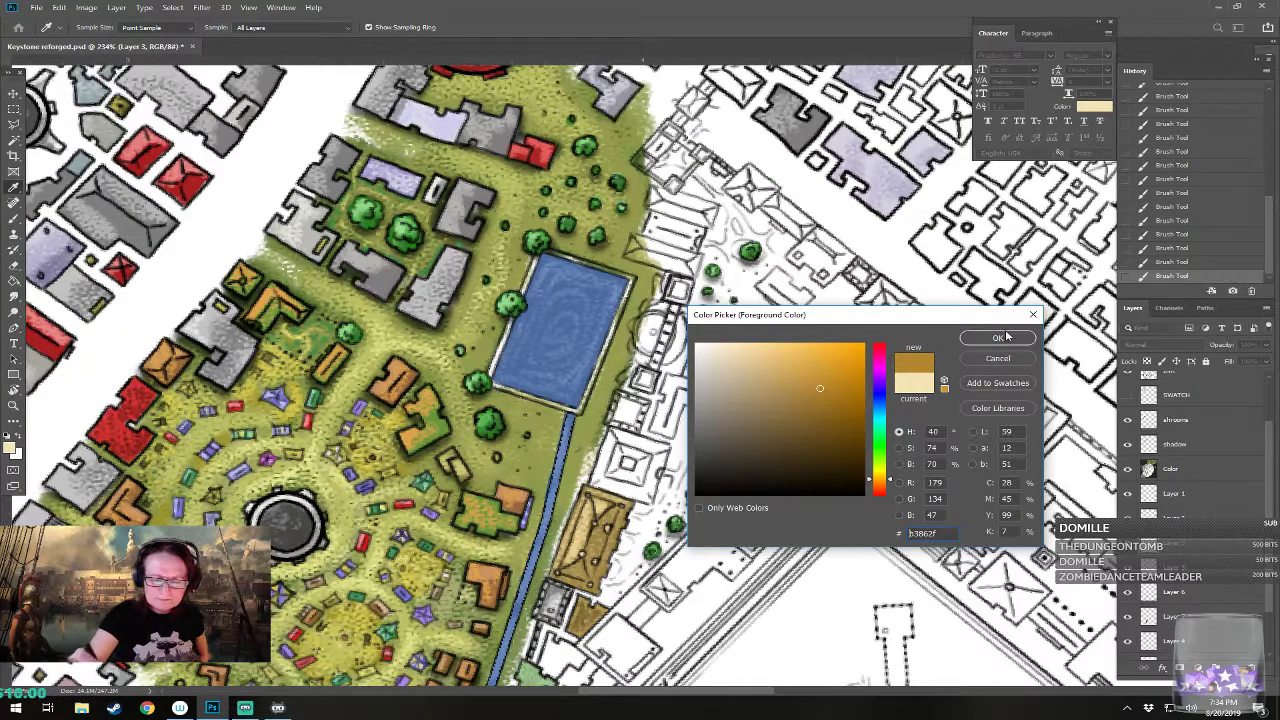
click(1000, 338)
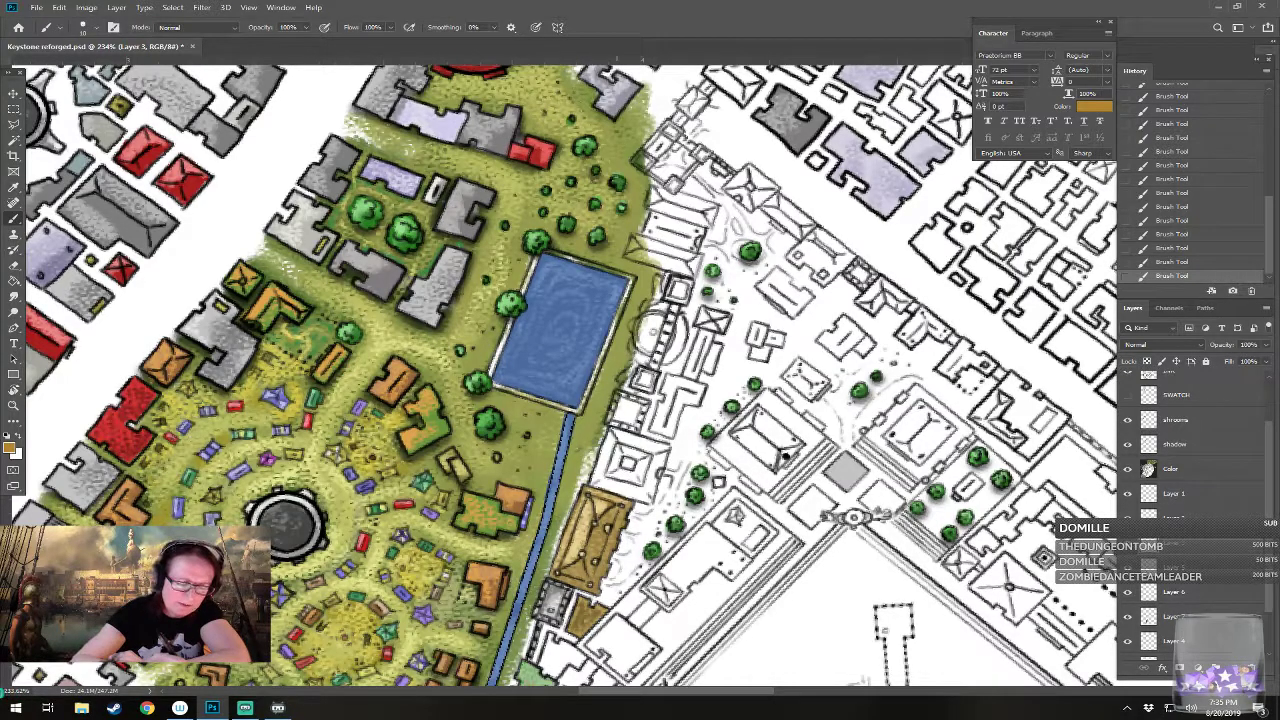
mouse_move(606, 466)
mouse_down()
mouse_move(606, 450)
mouse_move(612, 488)
mouse_move(634, 496)
mouse_move(654, 470)
mouse_move(624, 462)
mouse_move(648, 458)
mouse_move(626, 440)
mouse_up()
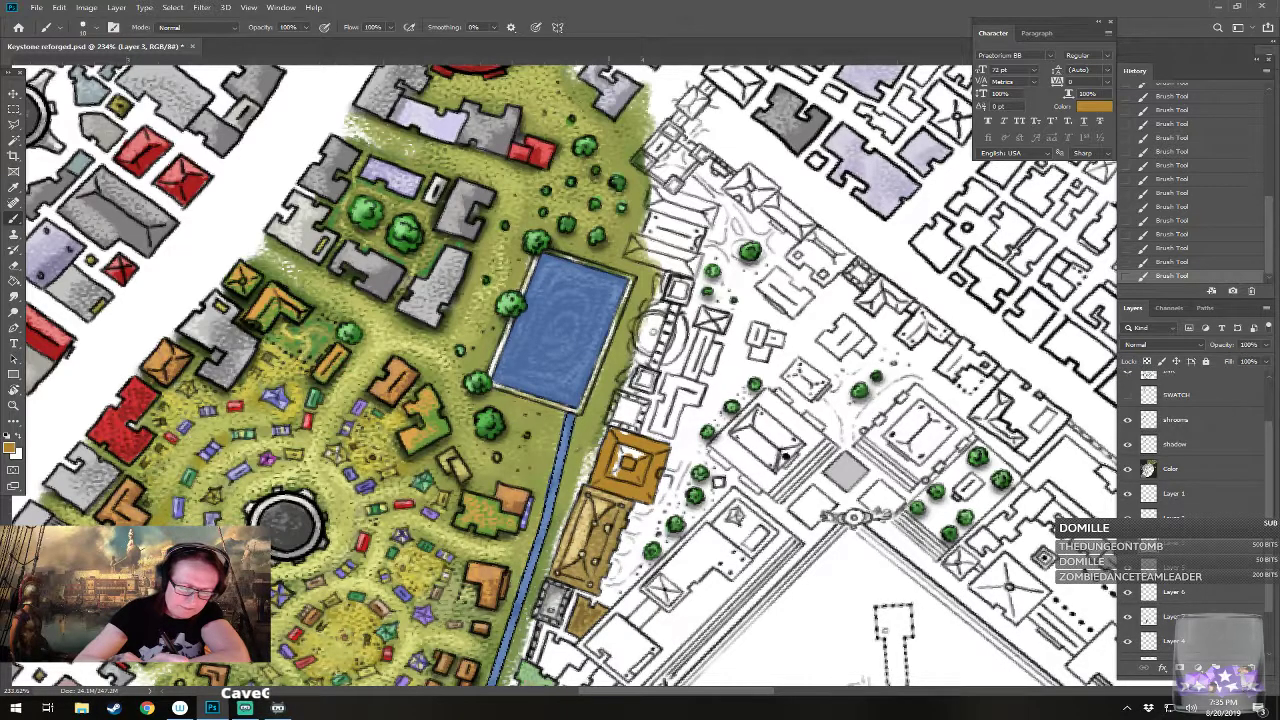
drag(618, 474, 628, 446)
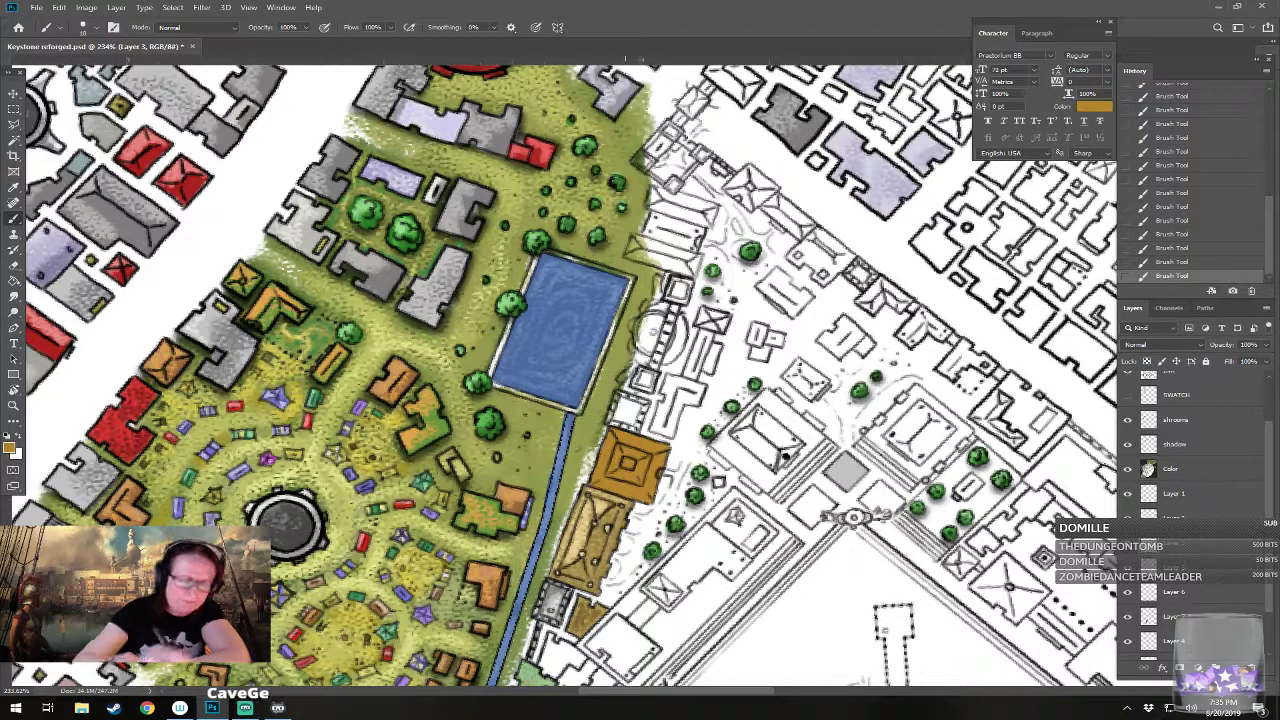
Step: Switch the foreground colour to a lighter ochre and brush lighter strokes over the square building's roof
click(10, 449)
drag(800, 378, 790, 367)
click(995, 339)
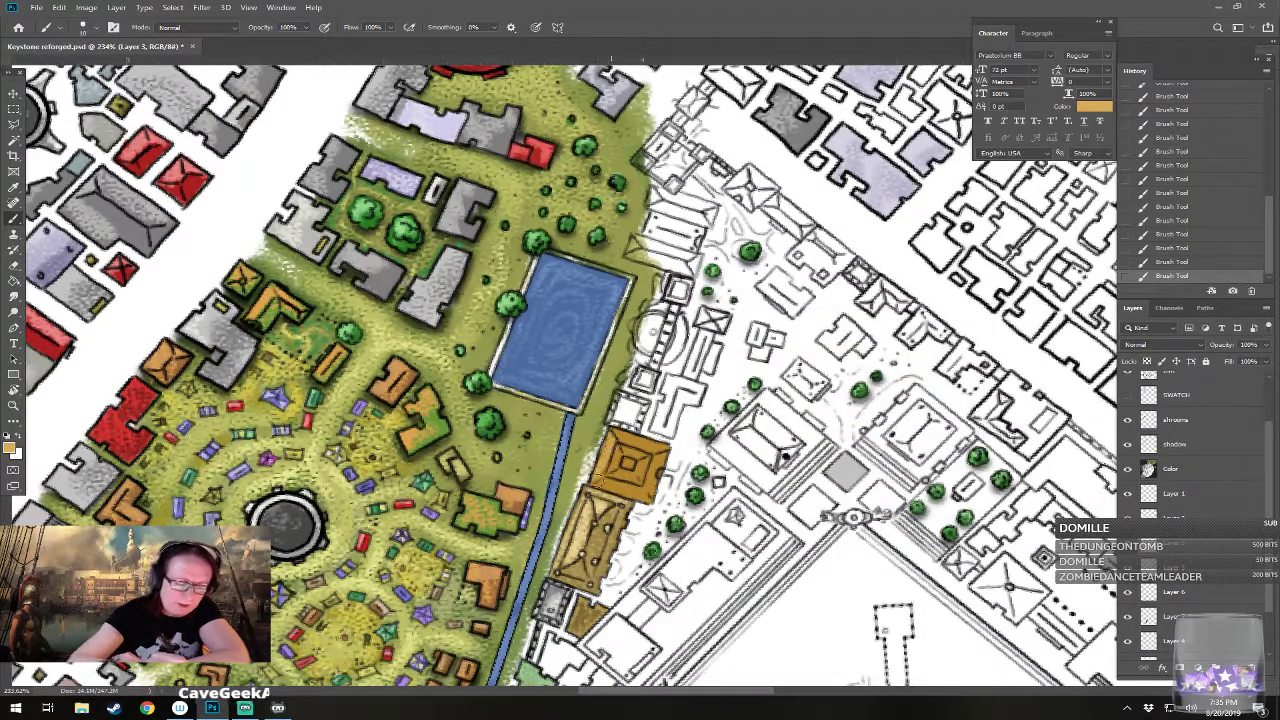
mouse_move(645, 456)
mouse_down()
mouse_move(624, 440)
mouse_move(652, 446)
mouse_up()
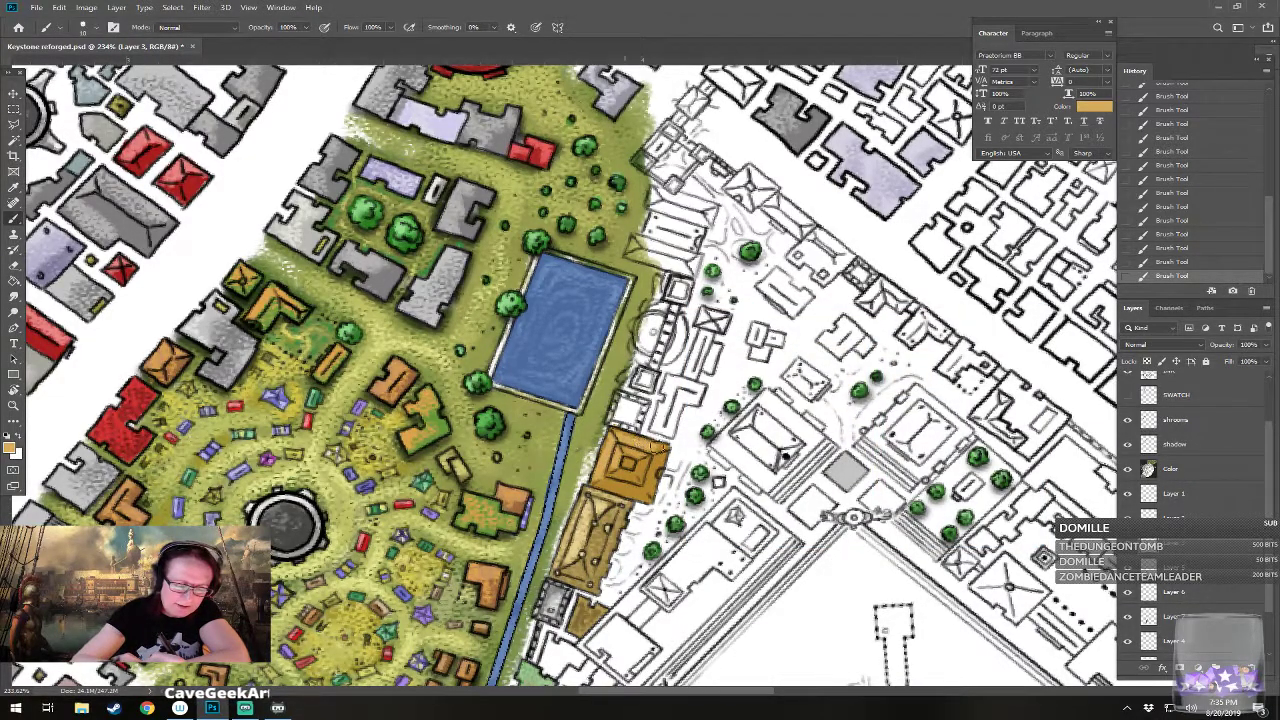
mouse_move(601, 481)
mouse_down()
mouse_move(651, 487)
mouse_move(662, 458)
mouse_up()
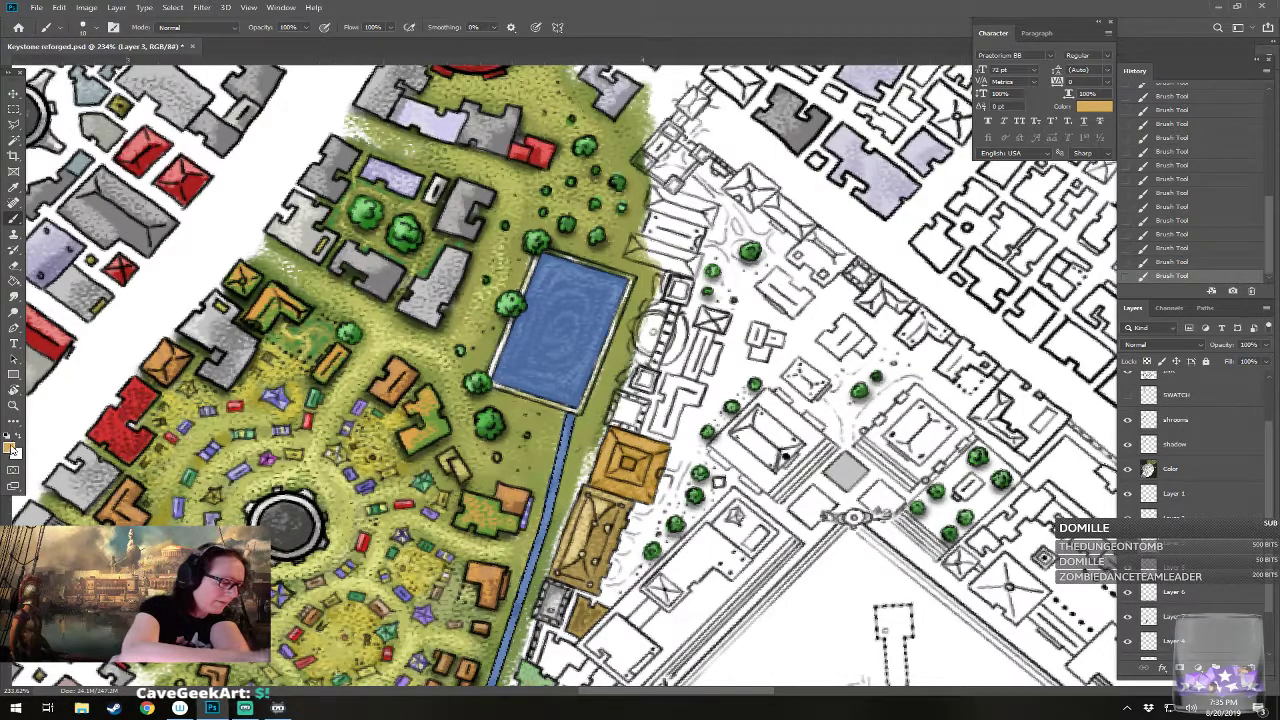
Step: Switch the foreground colour to a pale orange and brush highlights onto the square building's roof
click(11, 448)
click(769, 346)
click(997, 338)
mouse_move(614, 468)
mouse_down()
mouse_move(622, 448)
mouse_move(600, 462)
mouse_move(608, 438)
mouse_move(644, 443)
mouse_up()
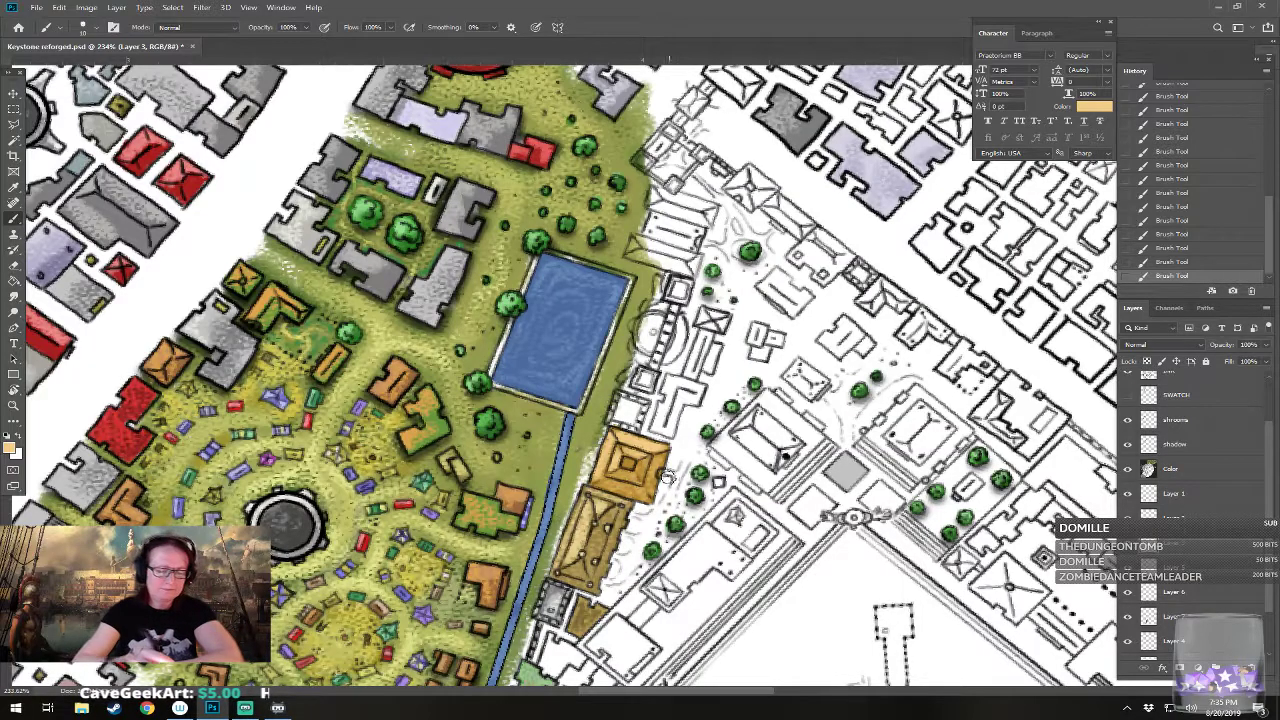
Step: Set the foreground colour to brown #856b38
scroll(686, 470, up, 2)
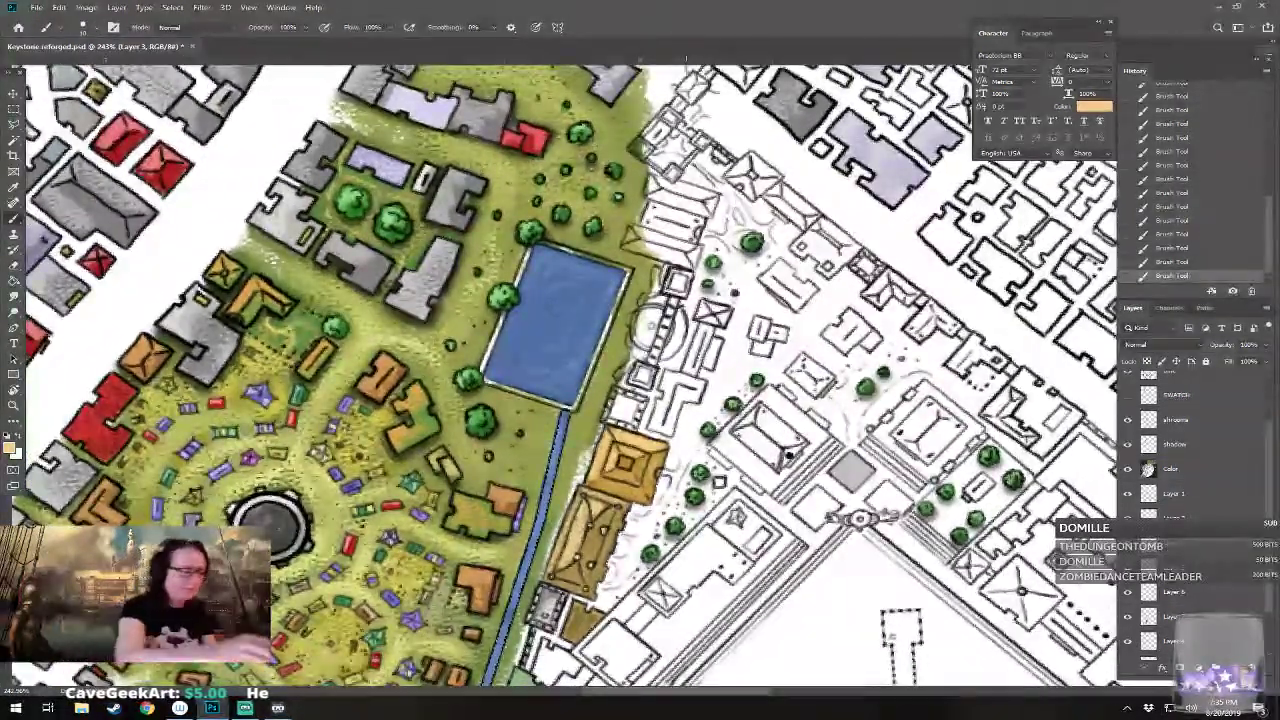
click(15, 446)
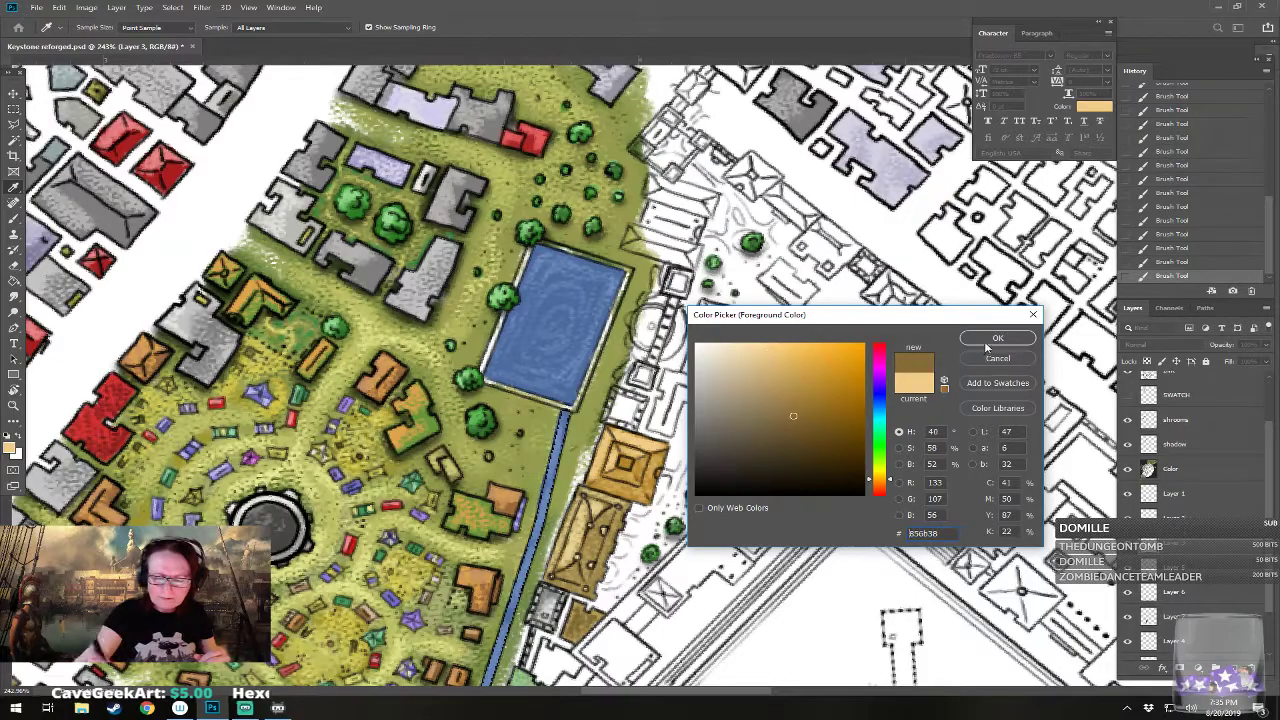
click(990, 338)
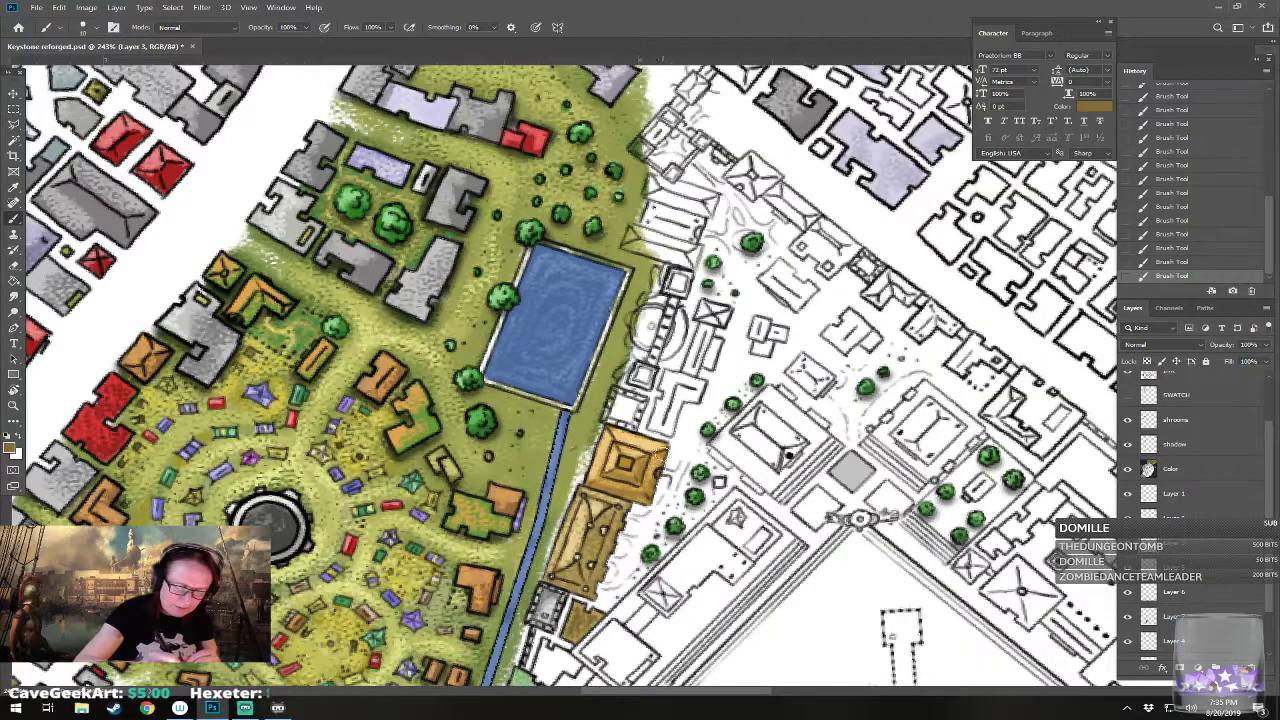
scroll(675, 470, down, 5)
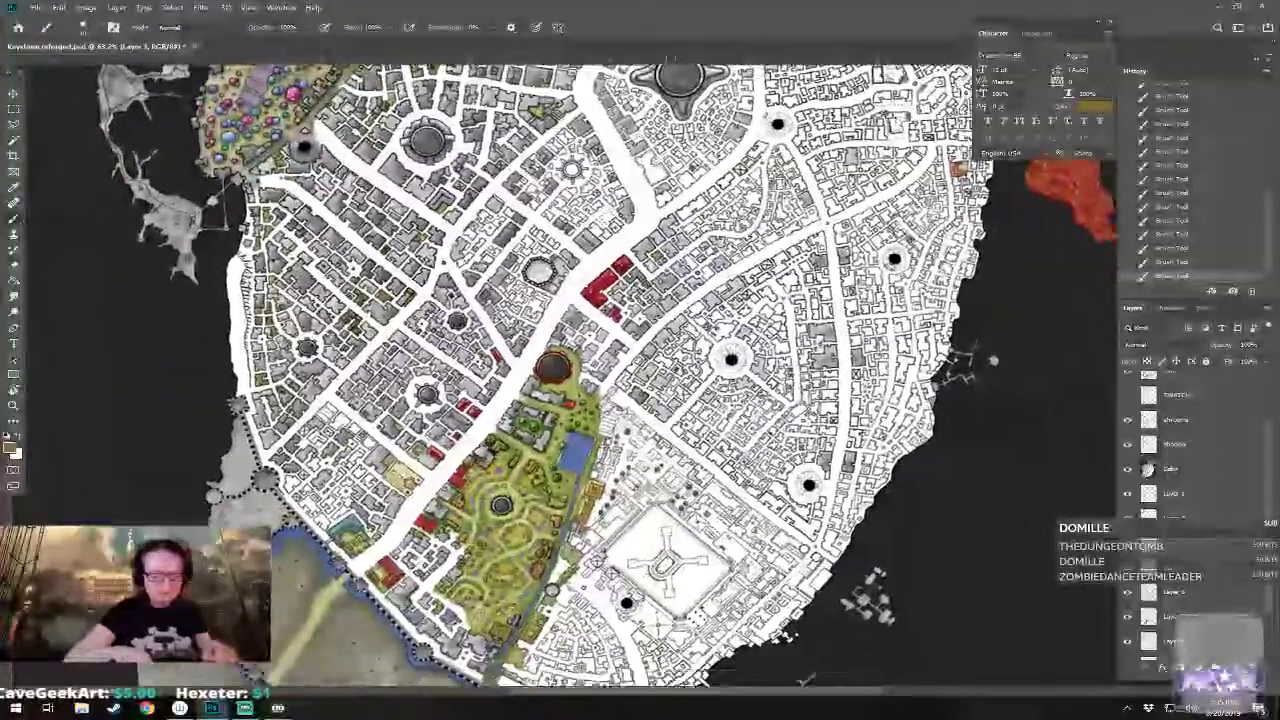
scroll(675, 470, up, 3)
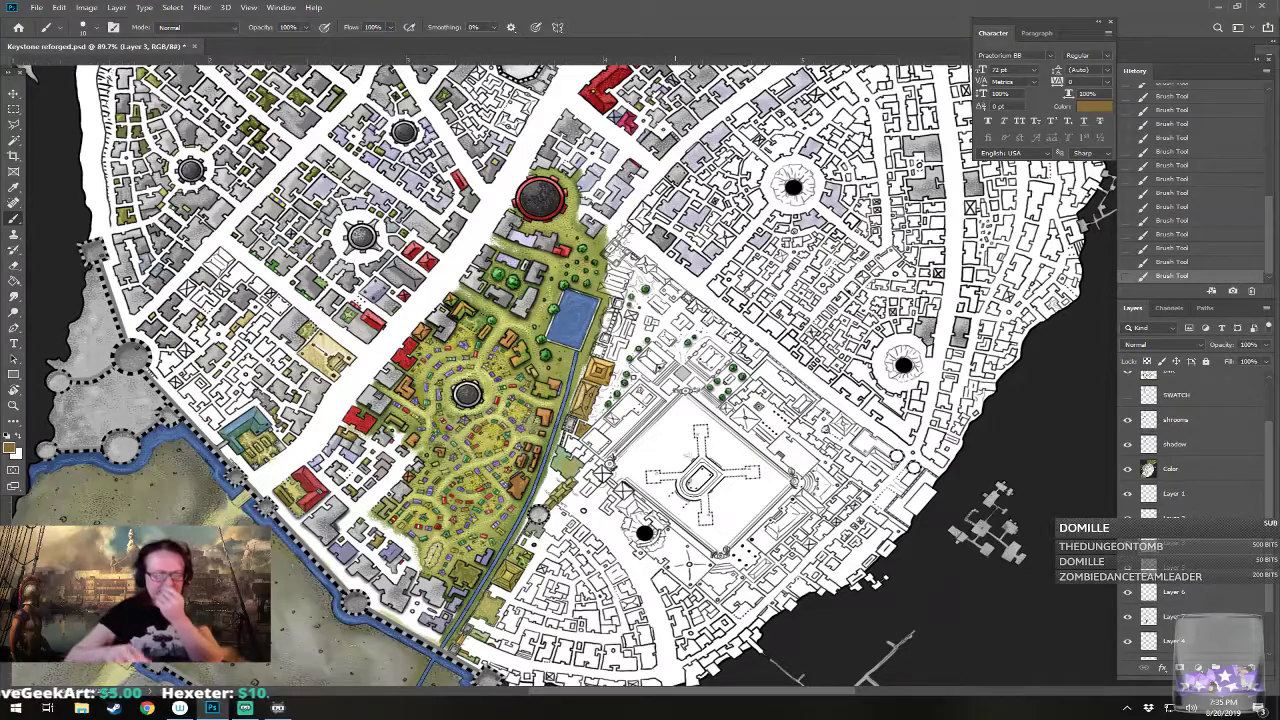
Step: Set the foreground colour to warm grey #a09c95 and paint the small building just north of the square ochre building
drag(675, 470, 662, 522)
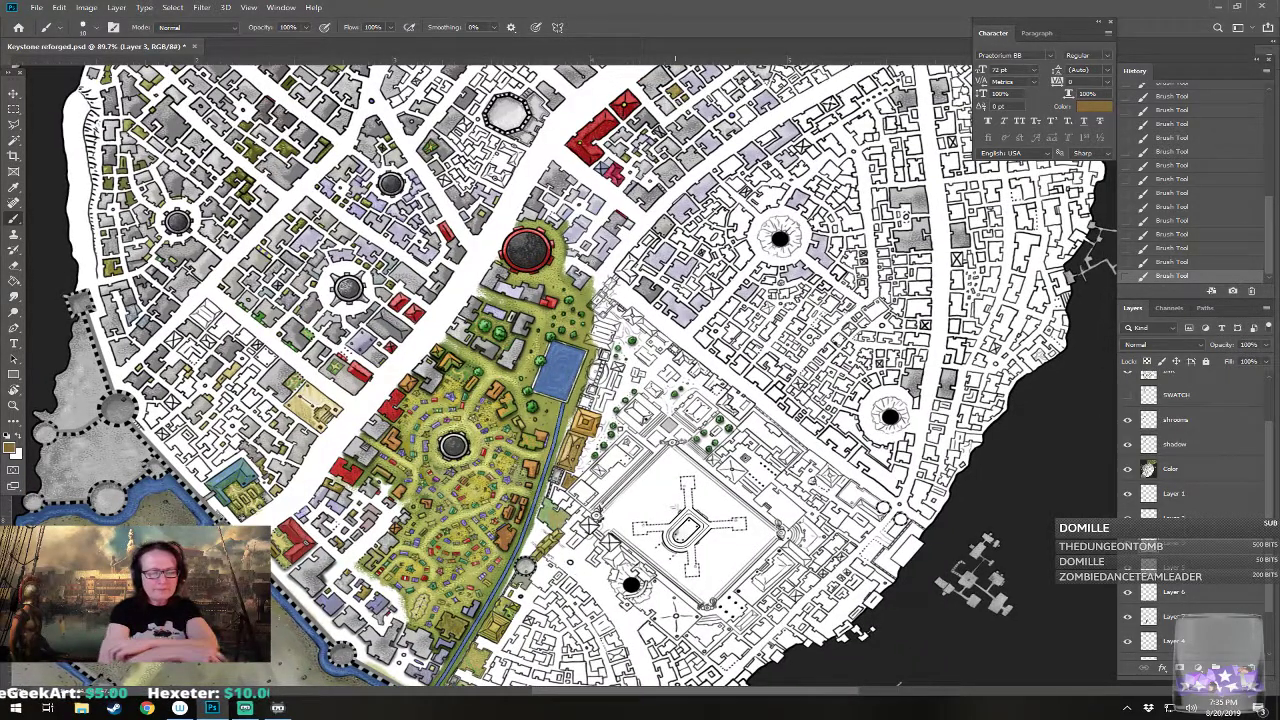
mouse_move(662, 522)
mouse_down()
mouse_move(672, 474)
mouse_move(667, 540)
mouse_up()
scroll(600, 400, up, 4)
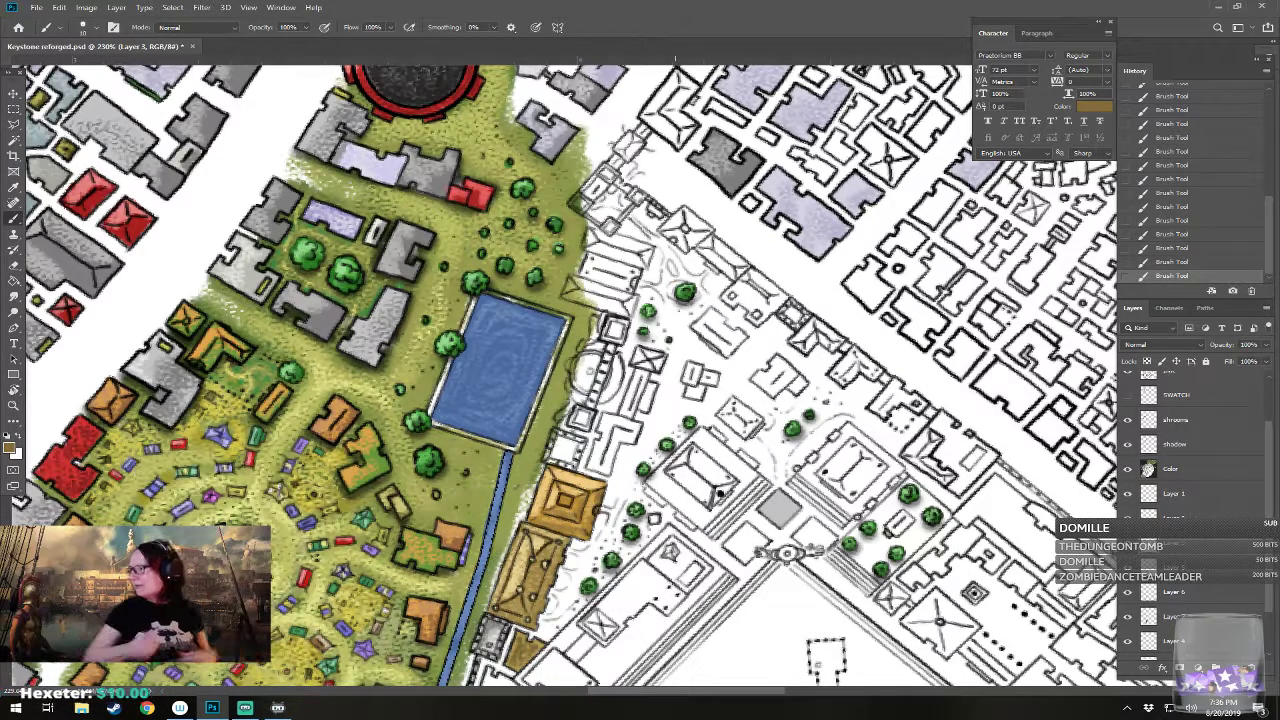
scroll(362, 584, up, 2)
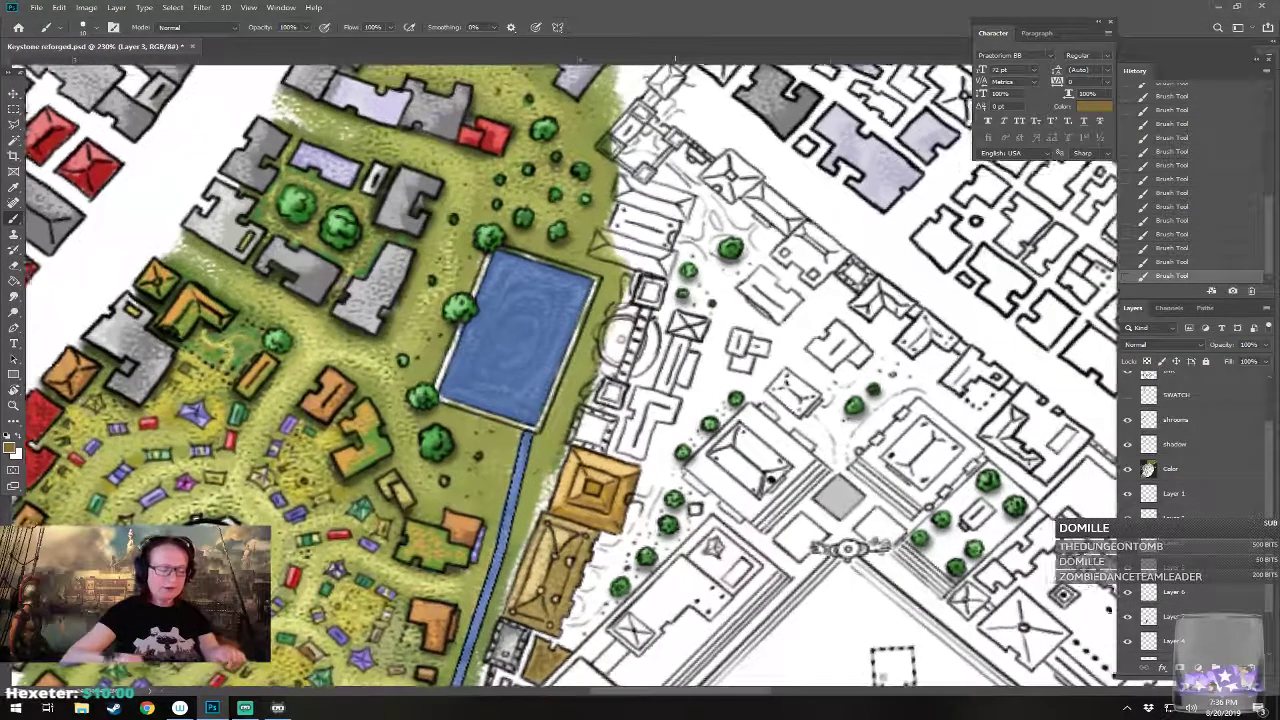
click(13, 448)
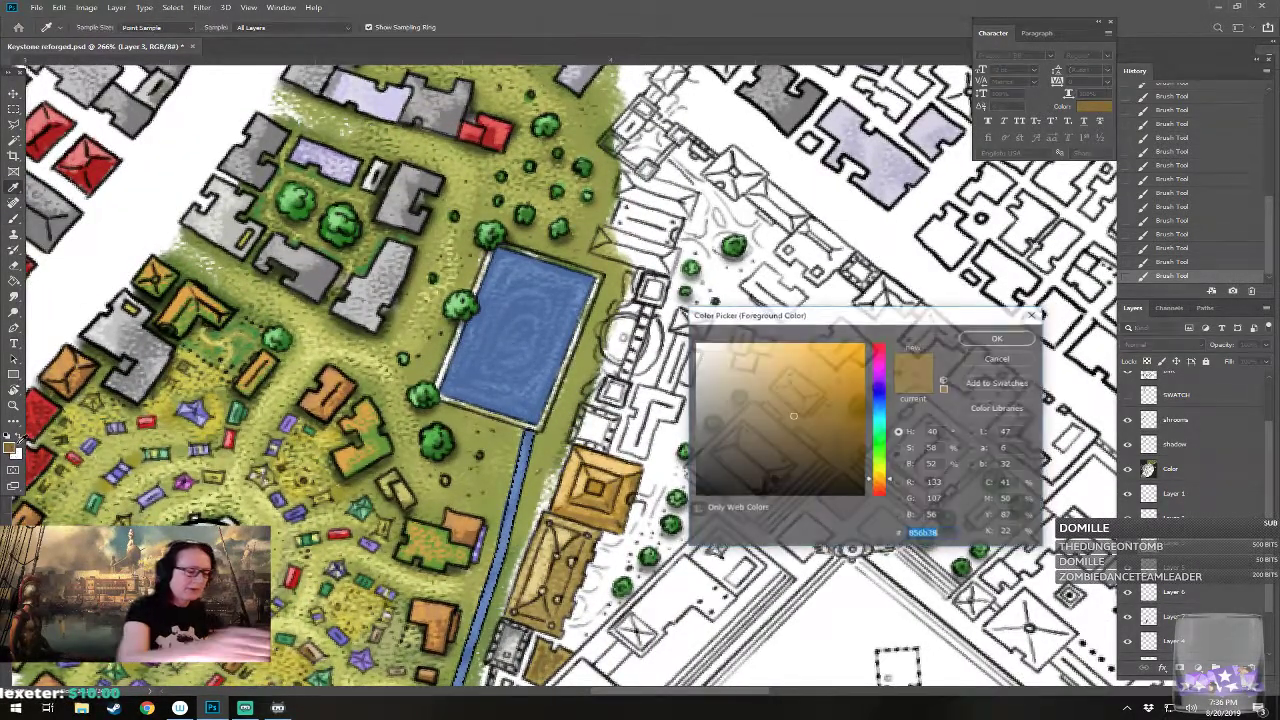
click(716, 386)
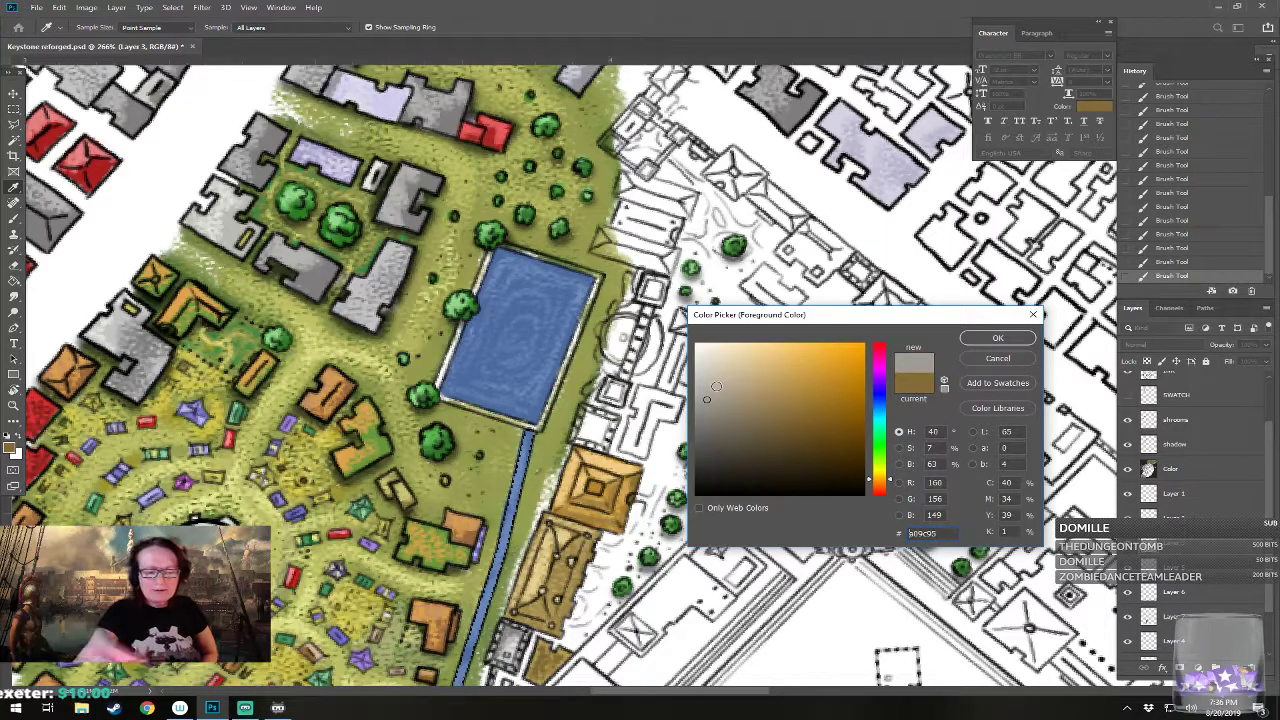
click(995, 338)
mouse_move(575, 437)
mouse_down()
mouse_move(600, 447)
mouse_move(602, 416)
mouse_move(585, 436)
mouse_move(605, 428)
mouse_move(578, 436)
mouse_move(600, 424)
mouse_up()
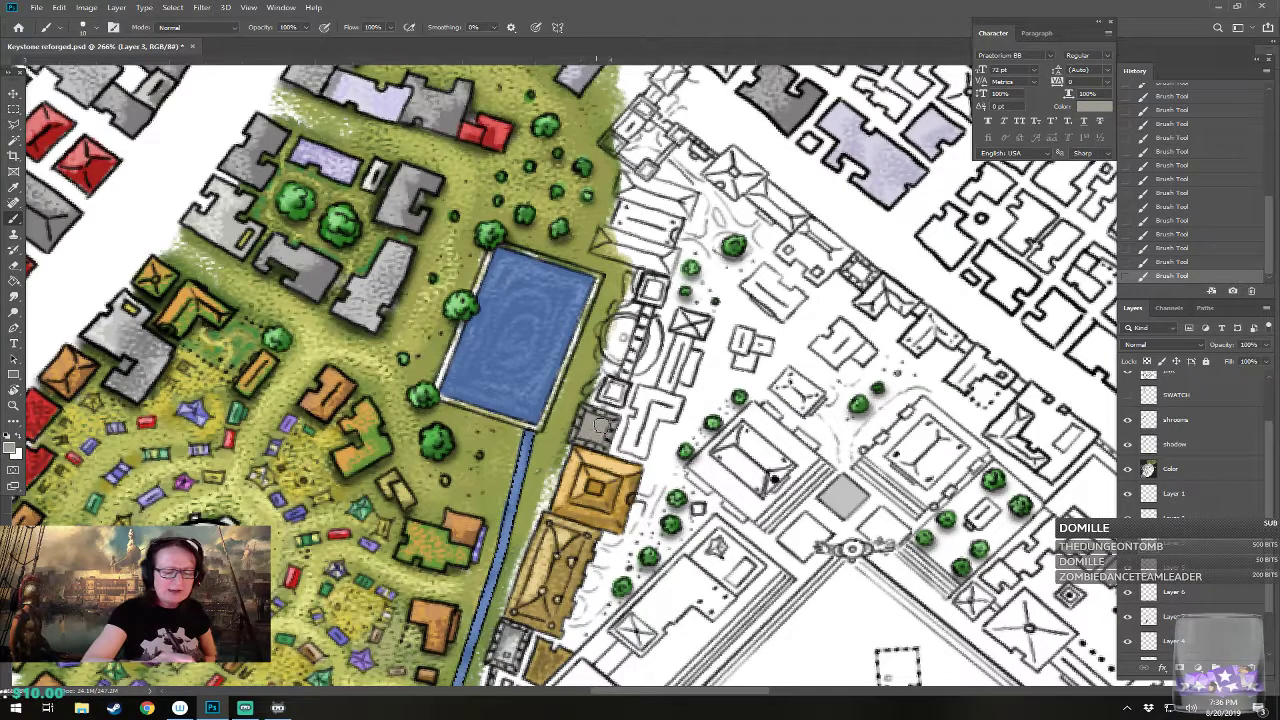
Step: Brush lighter grey and off-white #e9e5dd highlights over the small grey building and the small square towers north of it
click(11, 450)
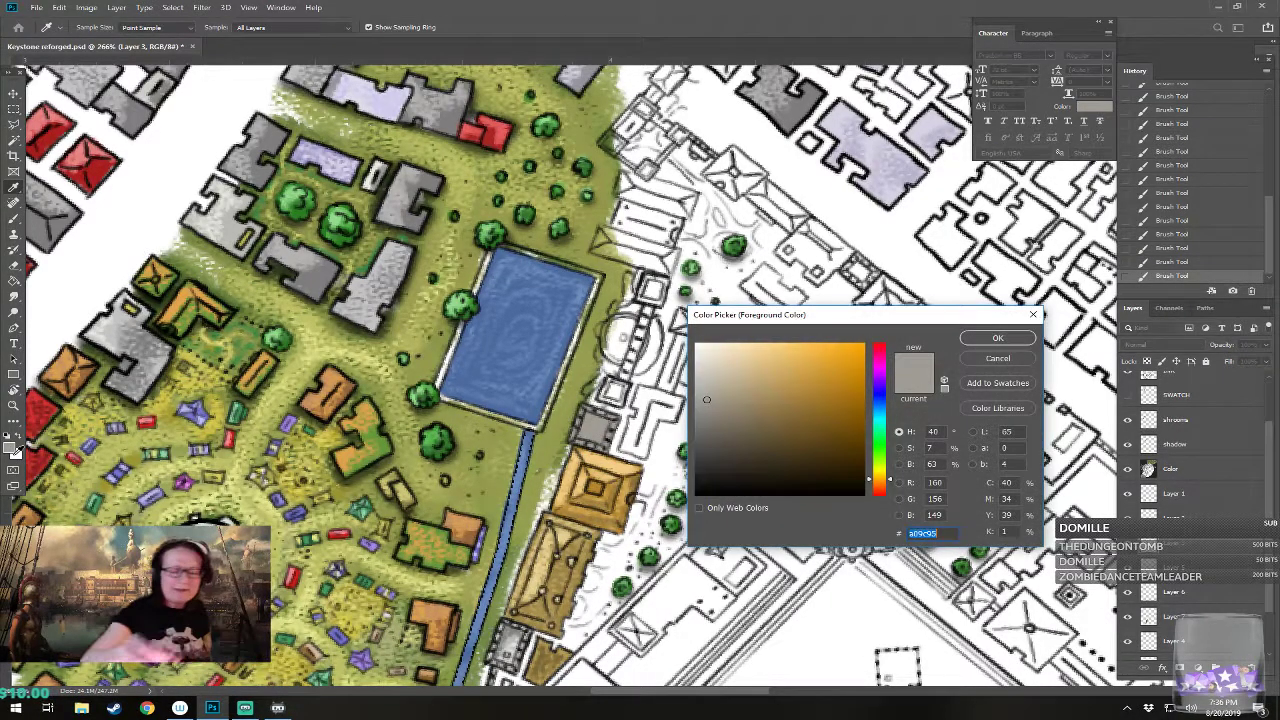
click(707, 375)
click(995, 339)
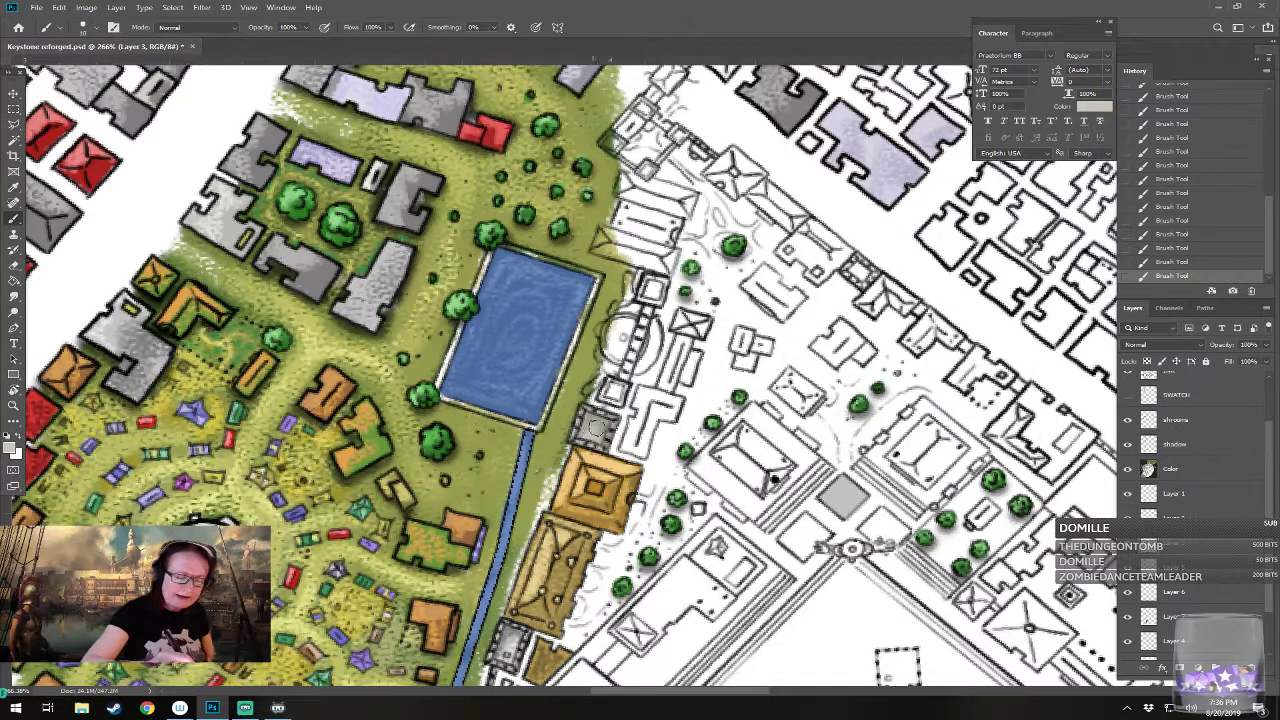
click(12, 451)
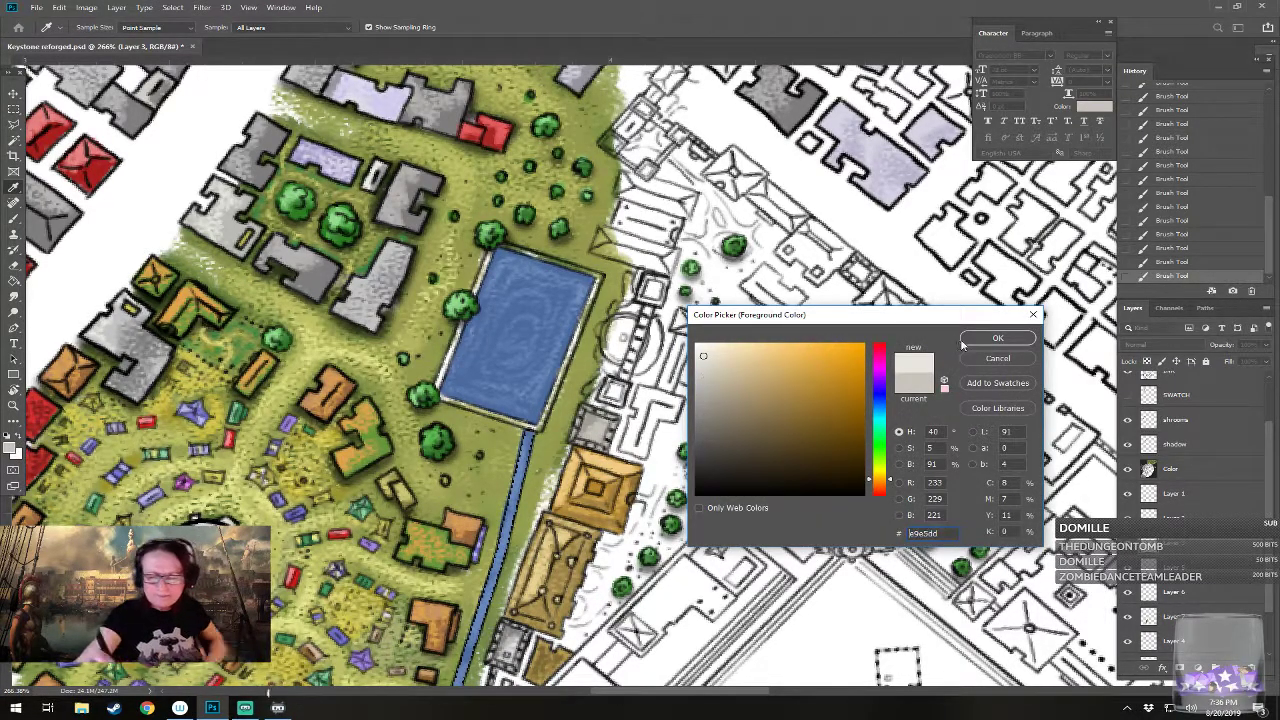
click(997, 338)
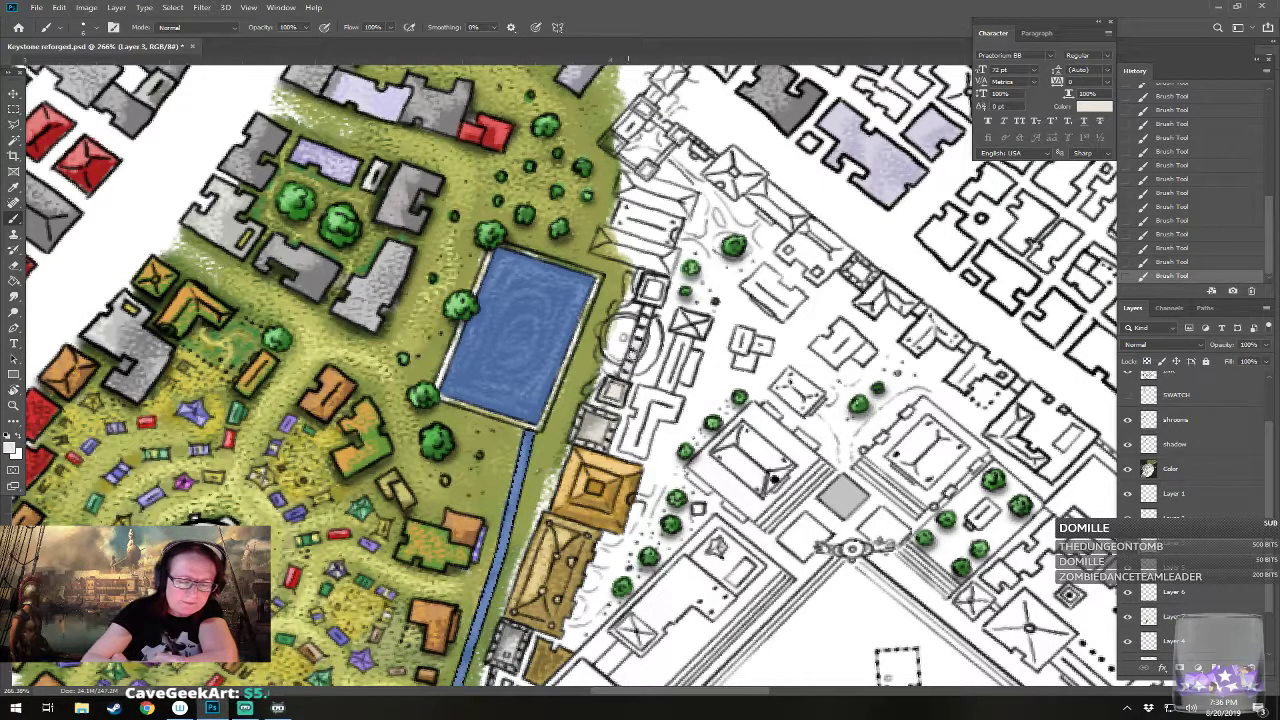
mouse_move(645, 292)
mouse_down()
mouse_move(653, 300)
mouse_move(661, 280)
mouse_move(648, 292)
mouse_up()
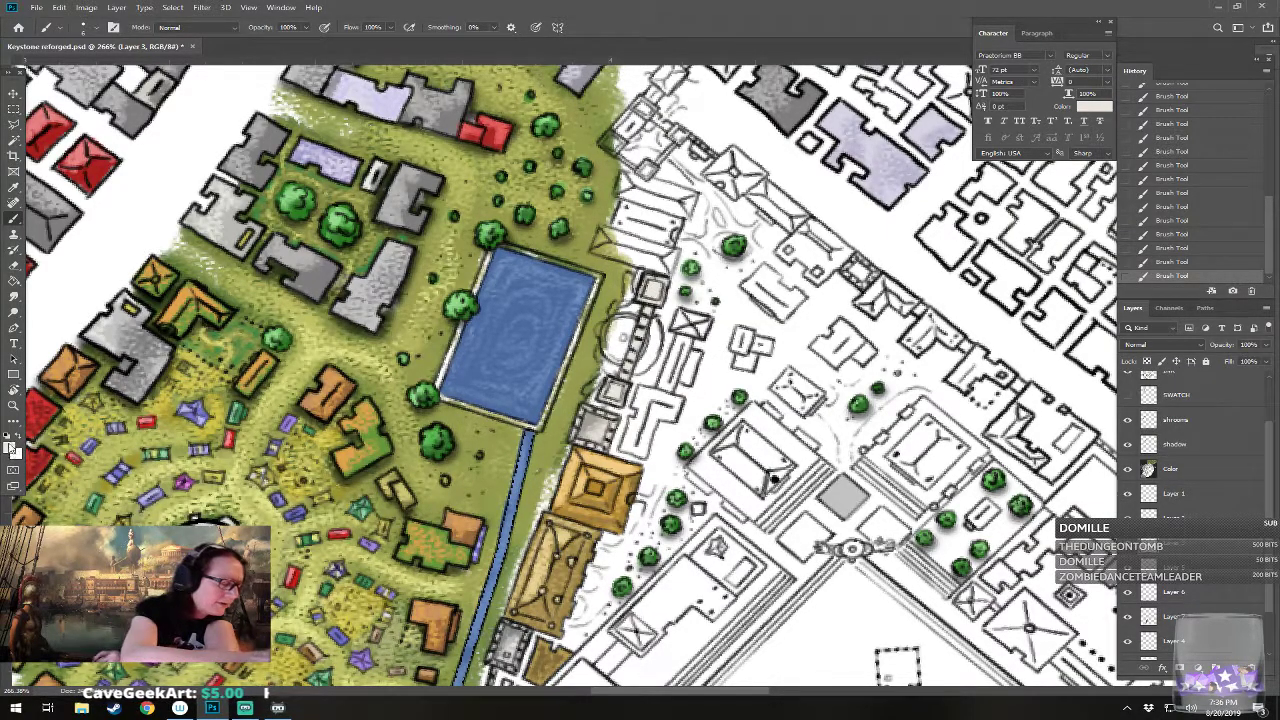
Step: Shade the small square towers east of the pool with grey-beige #b6aea0 and highlight them with off-white #e3dfd8 and near-white
click(11, 446)
click(719, 381)
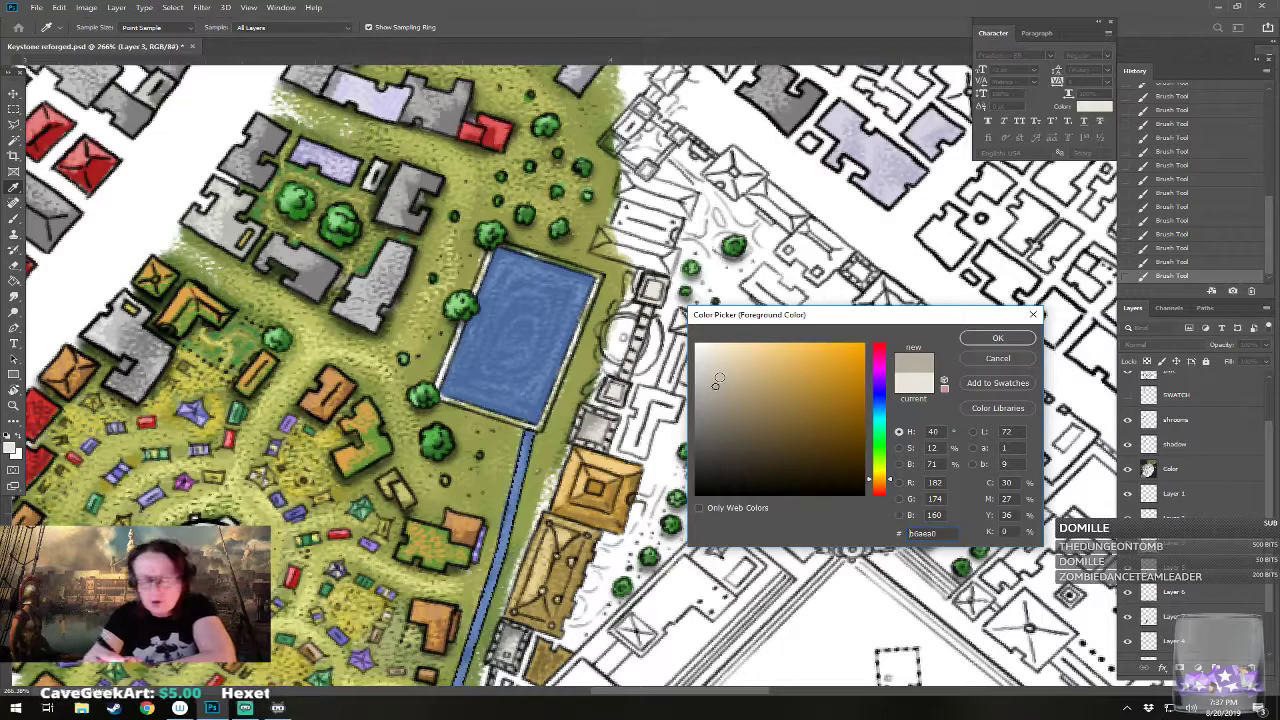
click(992, 340)
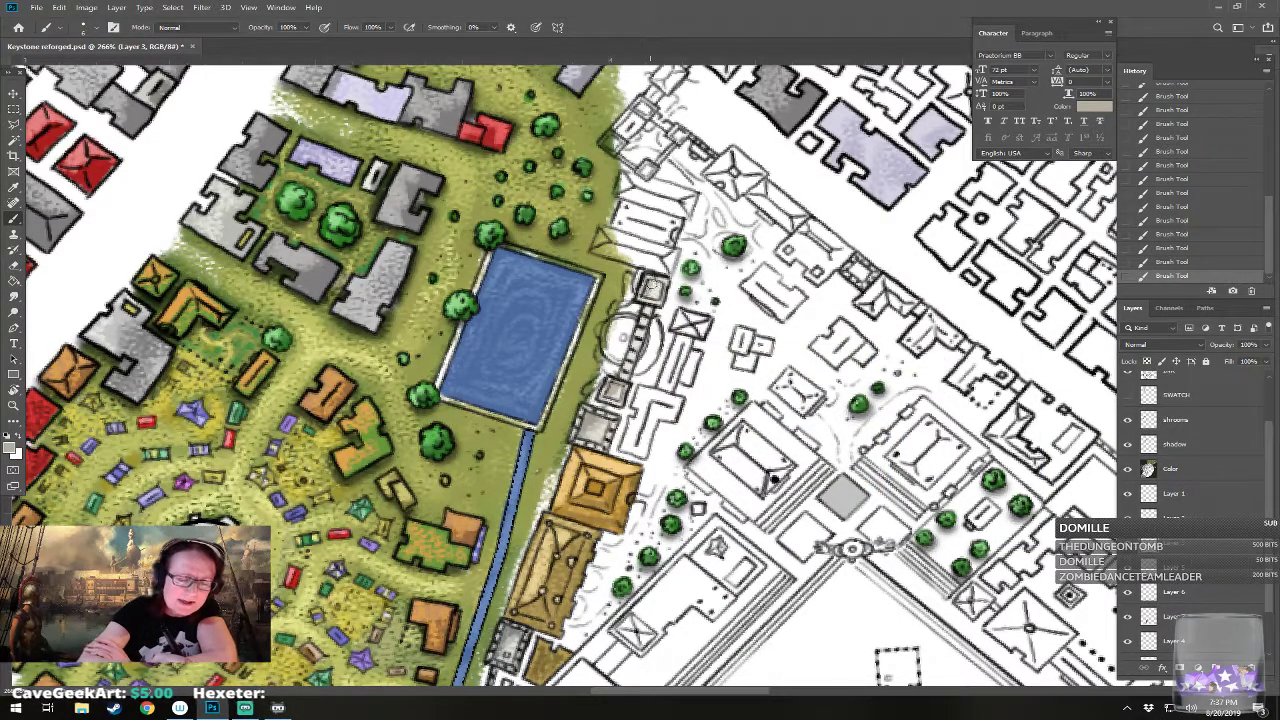
click(13, 450)
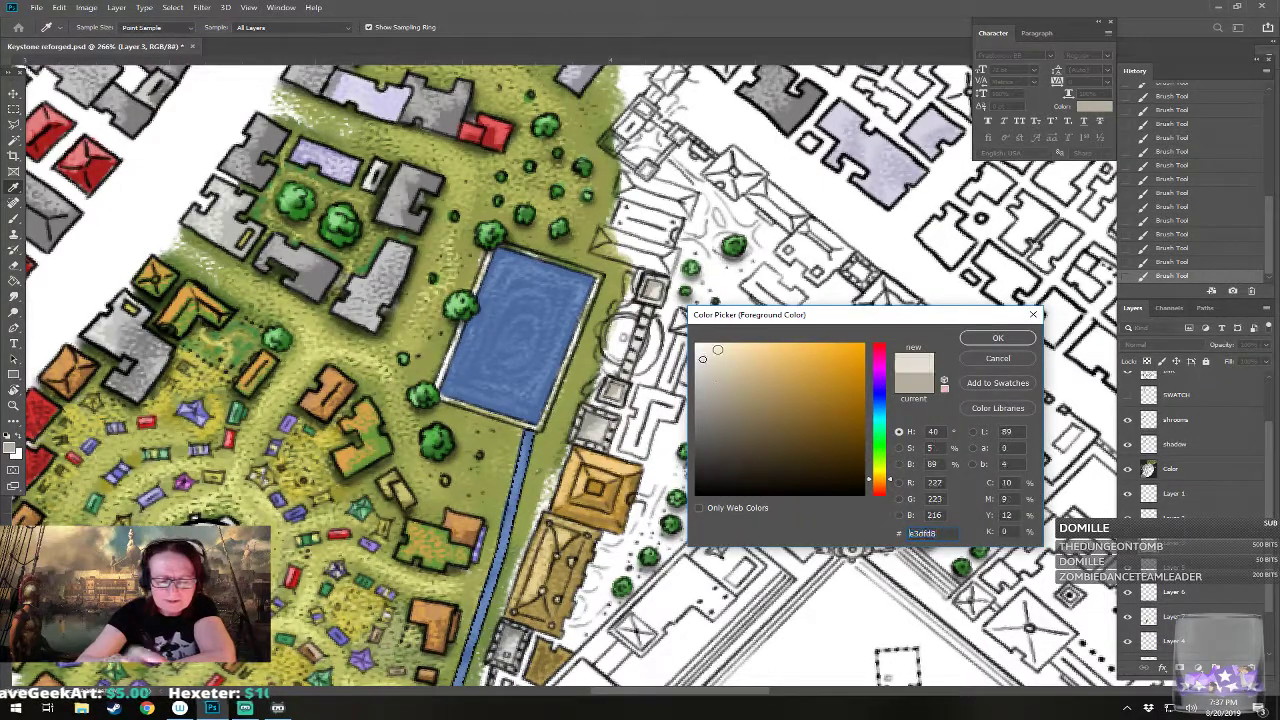
click(997, 338)
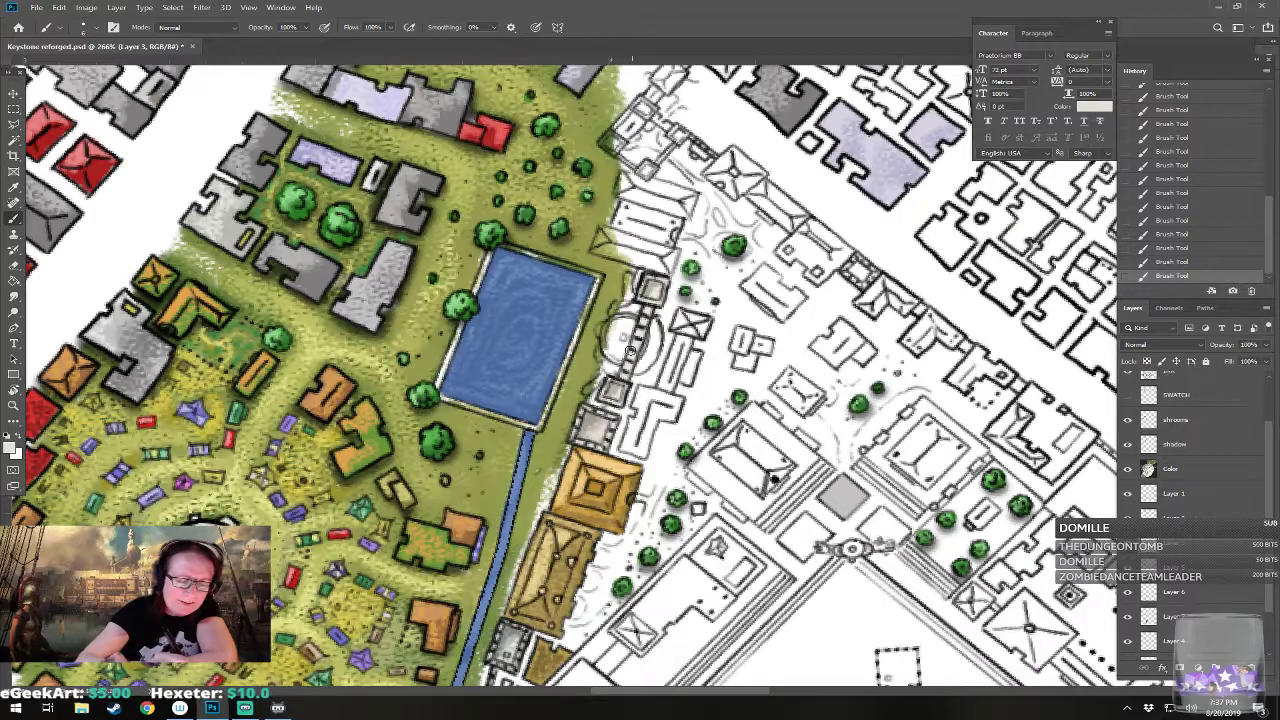
click(13, 449)
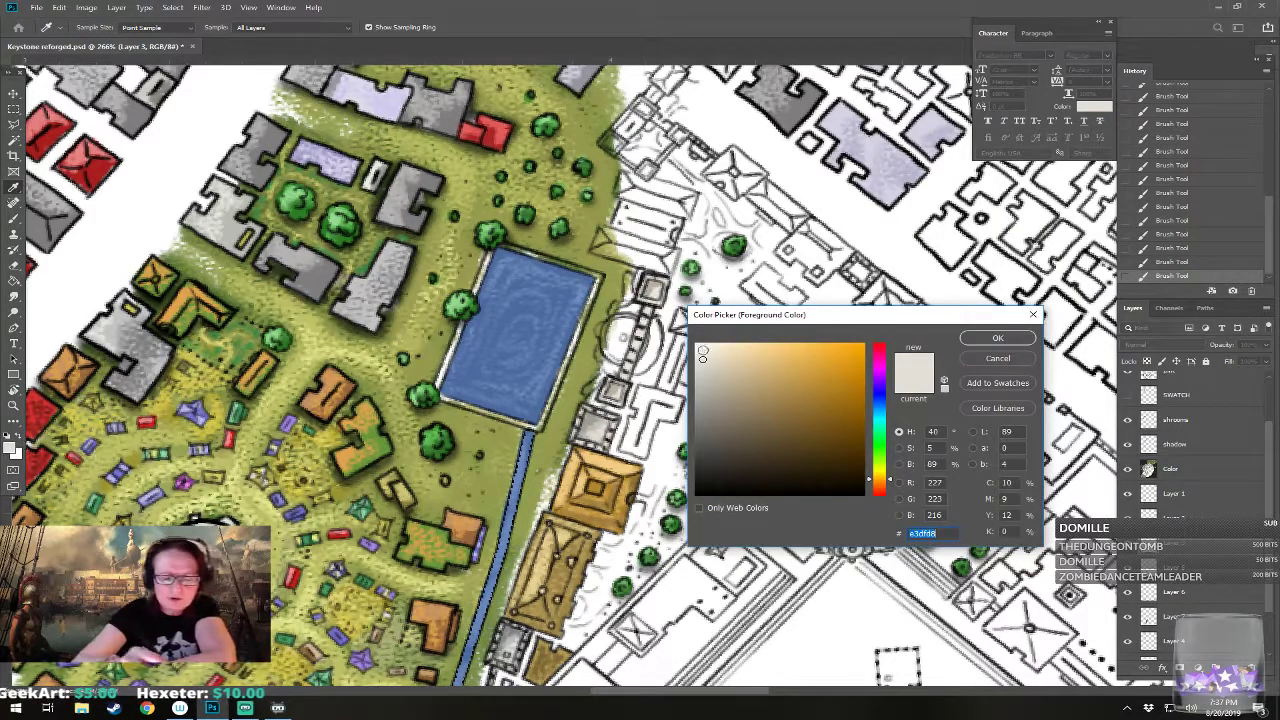
click(990, 339)
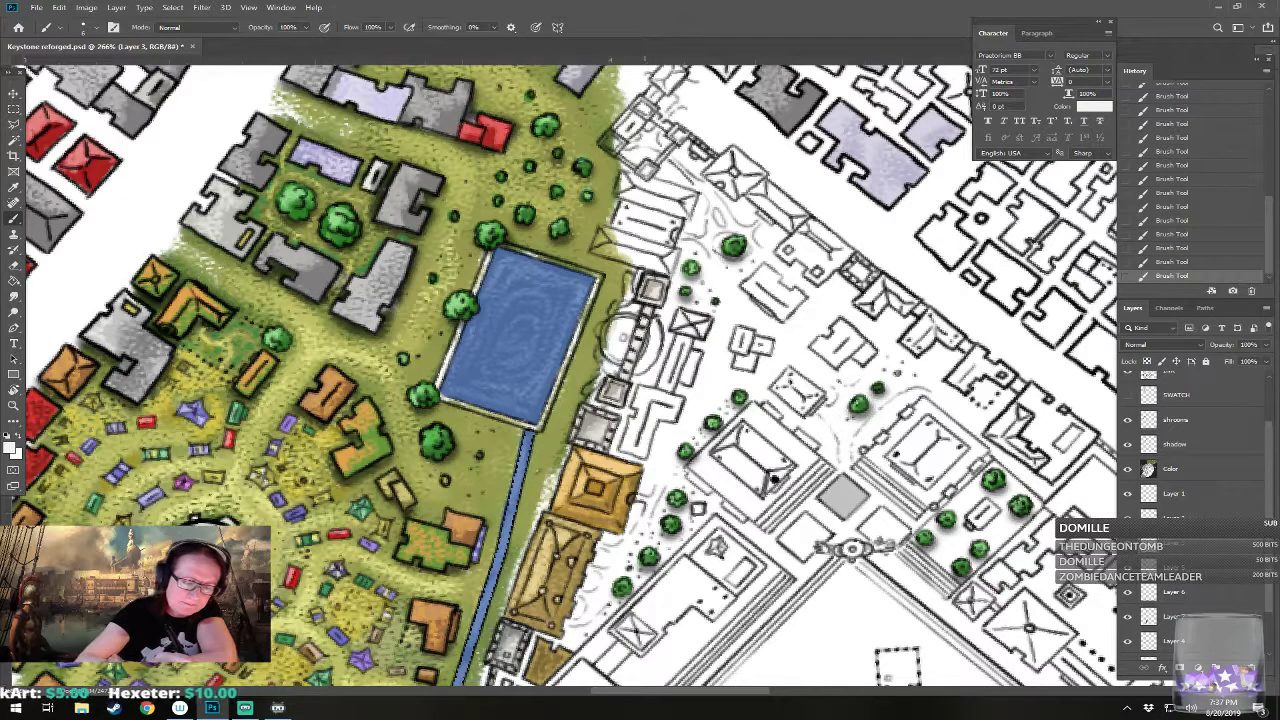
Step: Set the foreground colour to pale orange #ecce94 and brush it onto the two small square towers and the strip between them
click(13, 449)
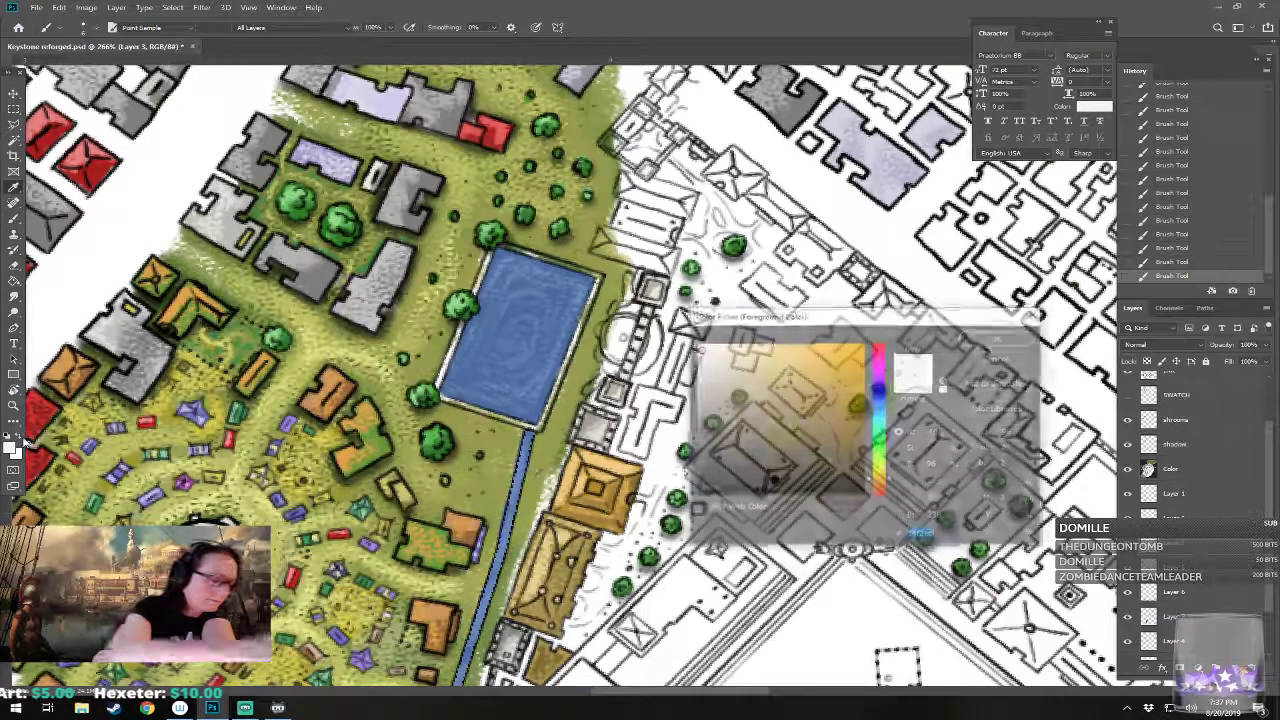
click(757, 356)
click(990, 339)
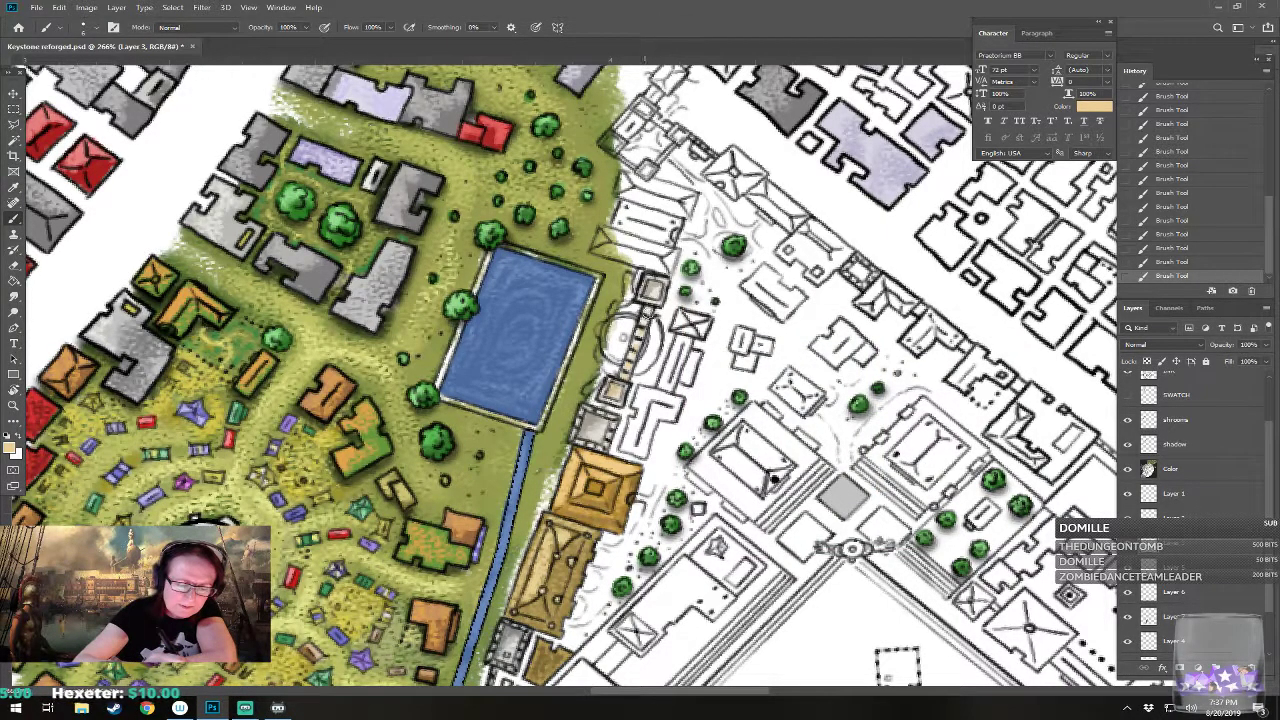
click(651, 291)
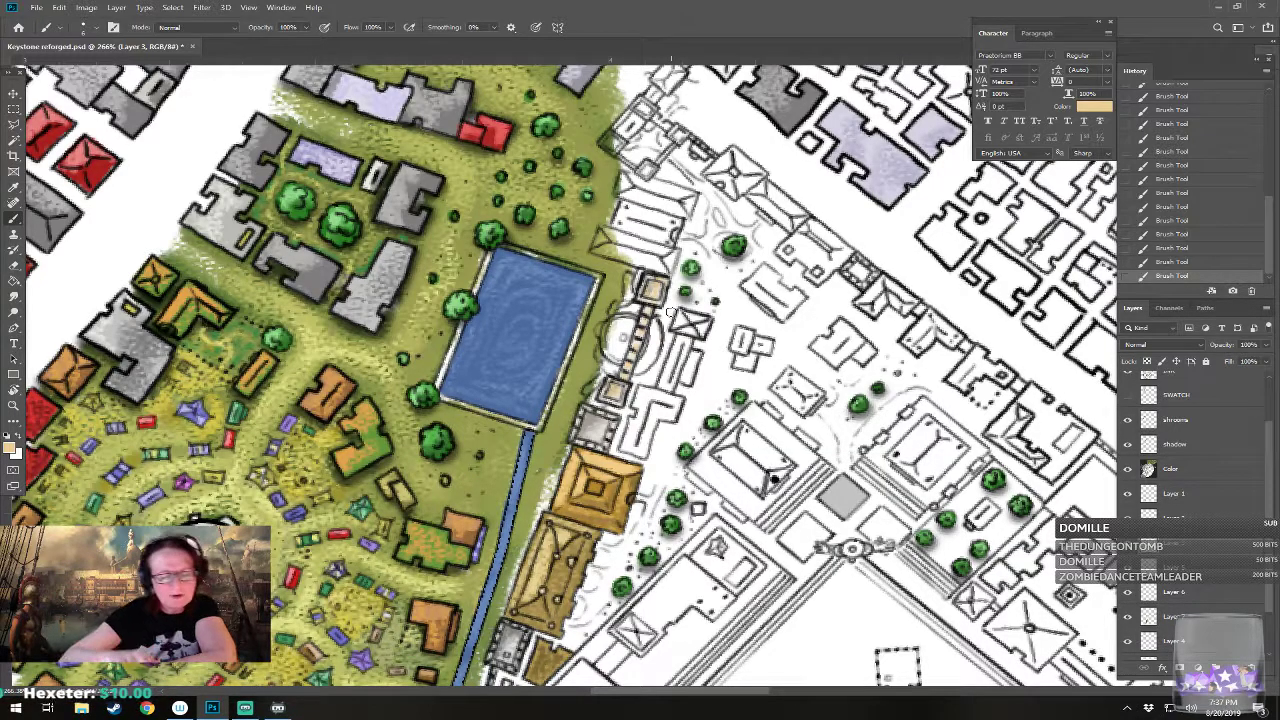
Step: Set the foreground colour to yellow ochre #b6a442 and fill the round structure and its curved ends east of the pool
scroll(668, 311, up, 2)
scroll(564, 375, left, 3)
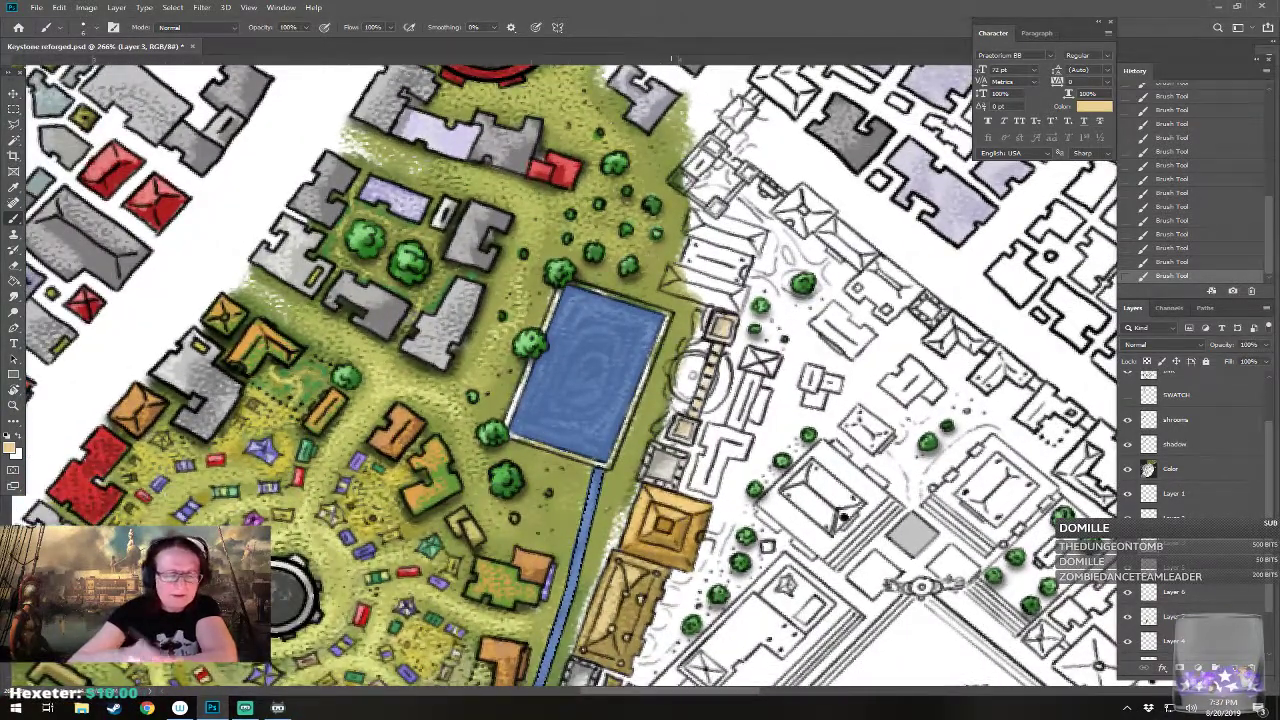
click(12, 448)
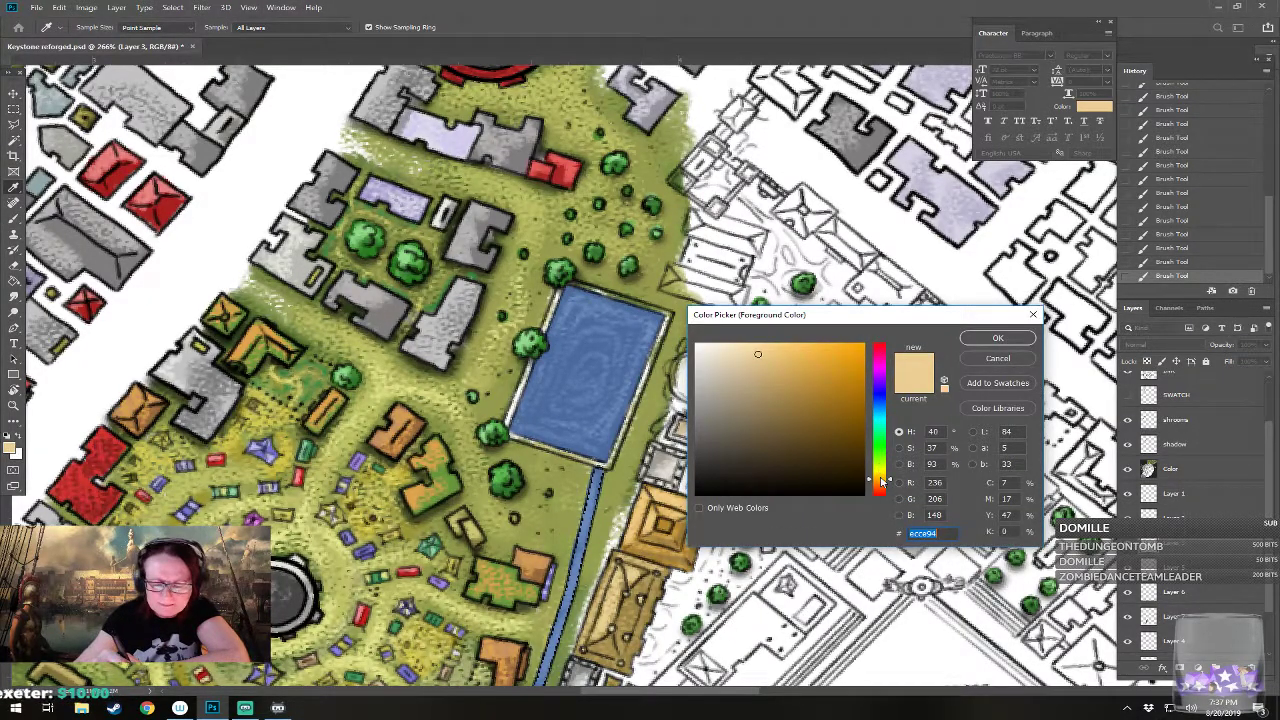
click(882, 470)
click(807, 368)
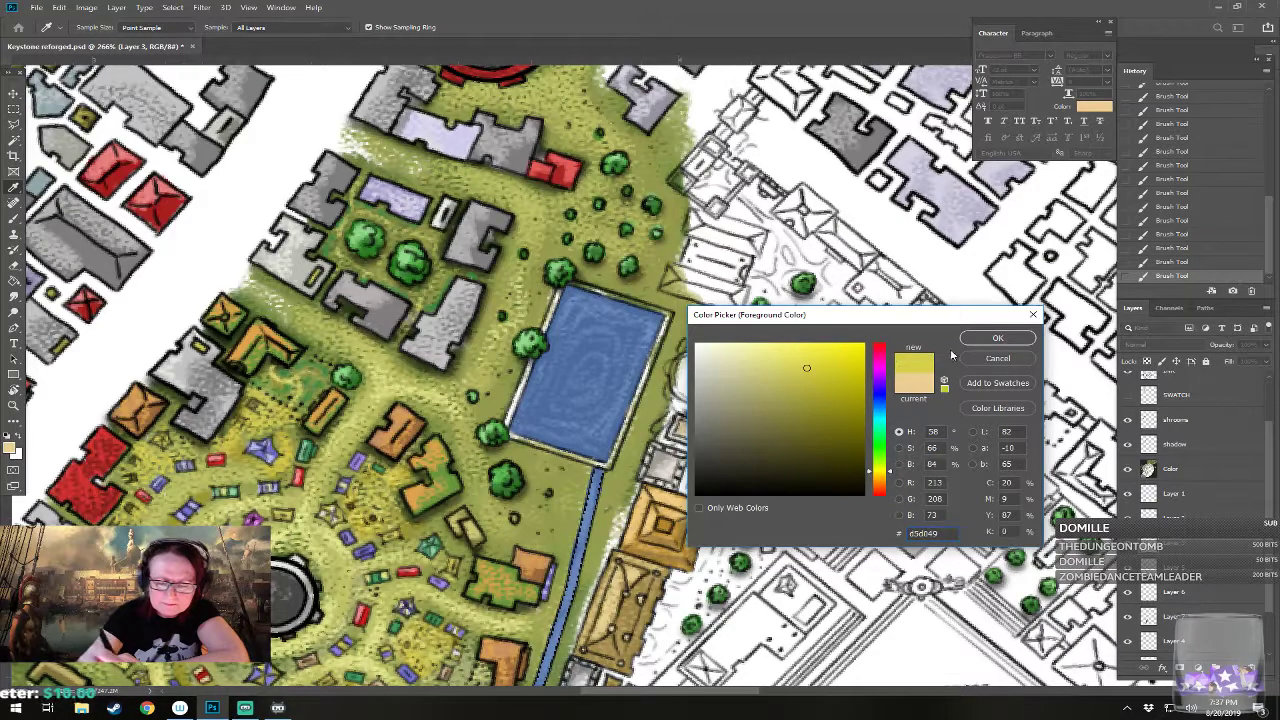
click(880, 474)
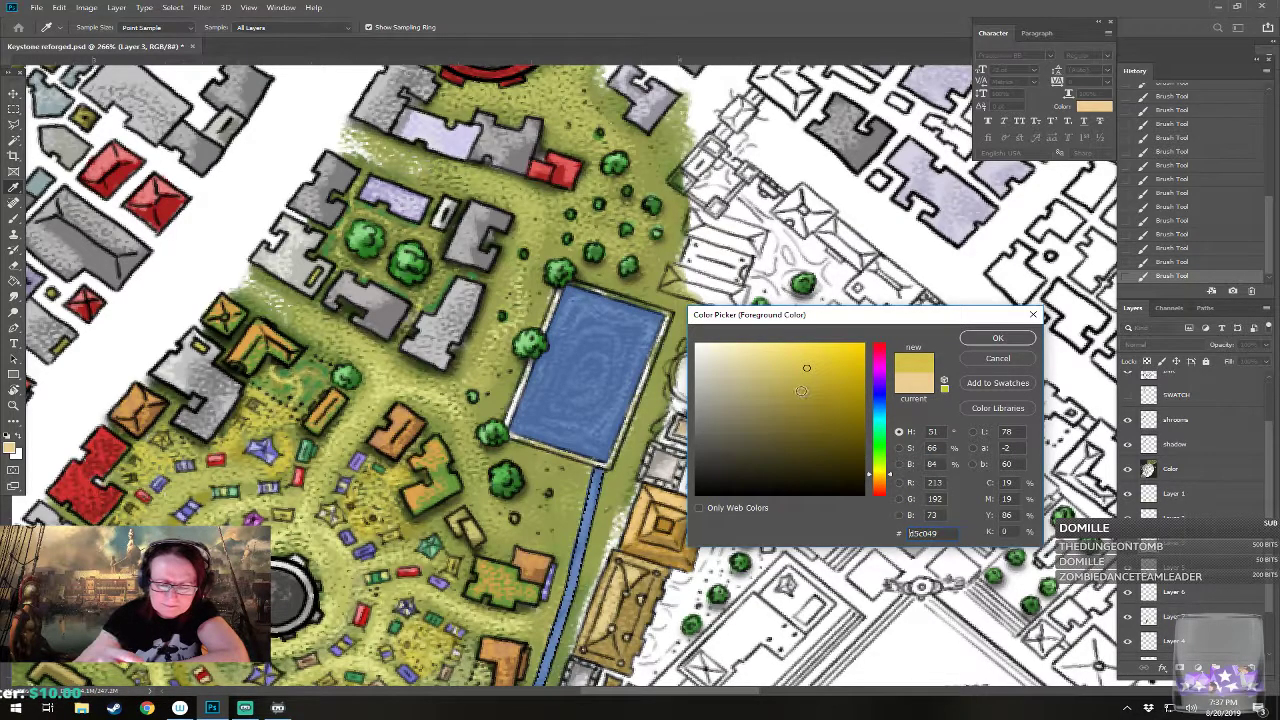
click(802, 386)
click(987, 340)
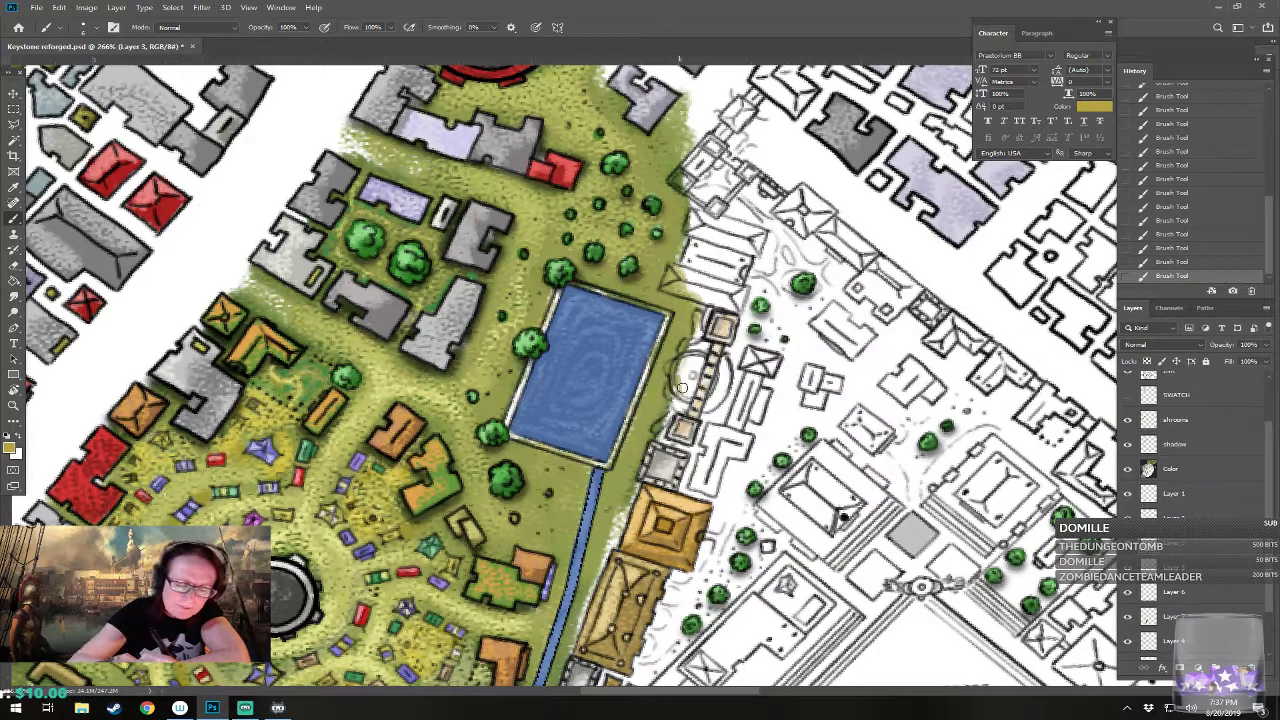
mouse_move(669, 392)
mouse_down()
mouse_move(685, 347)
mouse_move(703, 346)
mouse_move(697, 328)
mouse_move(691, 376)
mouse_move(695, 318)
mouse_move(683, 388)
mouse_move(687, 360)
mouse_move(691, 388)
mouse_move(699, 360)
mouse_move(711, 397)
mouse_move(721, 368)
mouse_move(713, 405)
mouse_move(723, 365)
mouse_move(725, 390)
mouse_move(671, 400)
mouse_move(680, 408)
mouse_move(656, 430)
mouse_move(670, 407)
mouse_move(664, 442)
mouse_move(705, 350)
mouse_move(672, 438)
mouse_move(706, 345)
mouse_move(721, 399)
mouse_move(728, 360)
mouse_move(708, 412)
mouse_up()
mouse_move(701, 353)
mouse_down()
mouse_move(708, 312)
mouse_move(698, 362)
mouse_up()
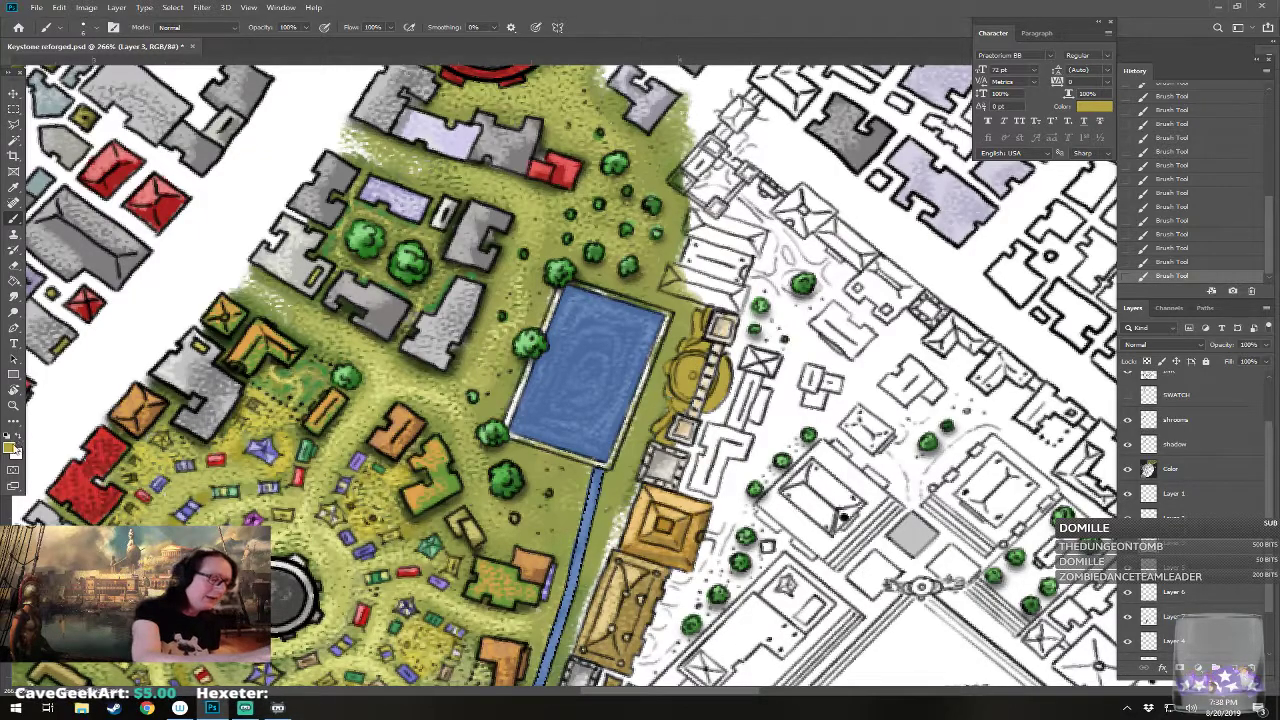
Step: Switch the foreground colour to a lighter yellow and brush highlights along the rim and curved ends of the round structure
key(i)
click(12, 446)
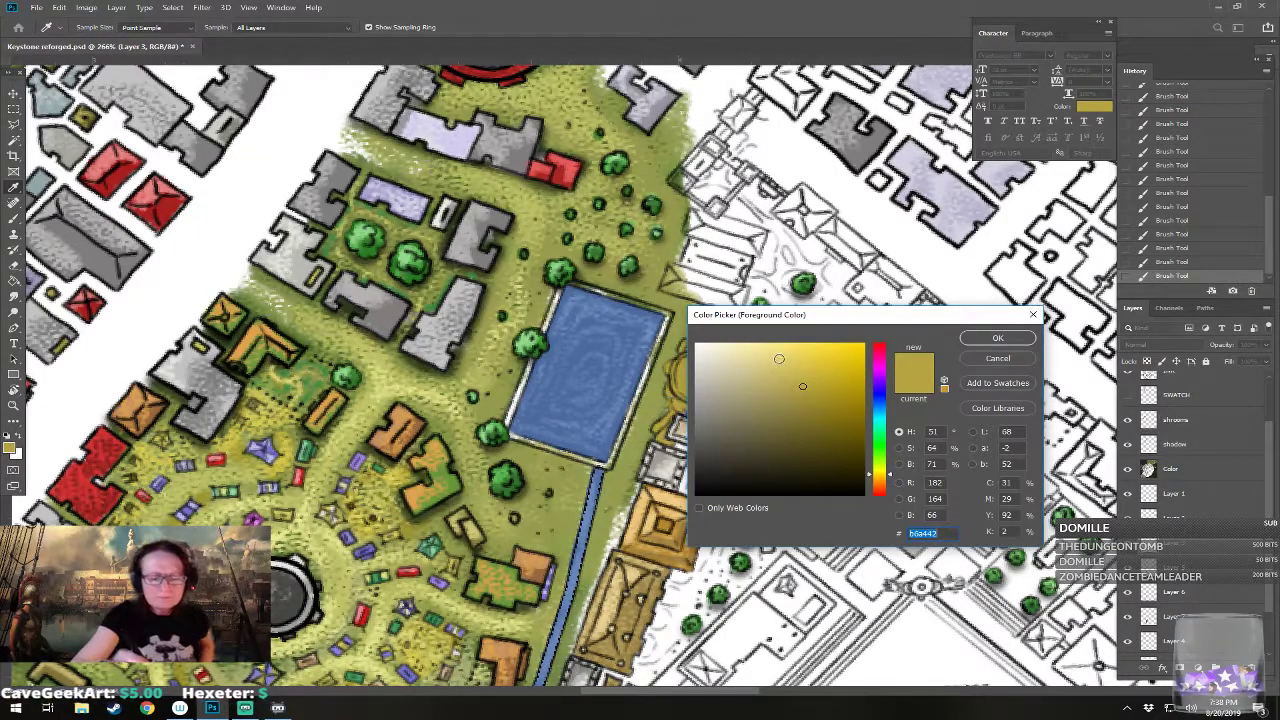
click(779, 358)
click(992, 338)
key(b)
mouse_move(676, 372)
mouse_down()
mouse_move(676, 392)
mouse_move(690, 352)
mouse_move(668, 368)
mouse_move(693, 365)
mouse_move(707, 314)
mouse_move(661, 432)
mouse_up()
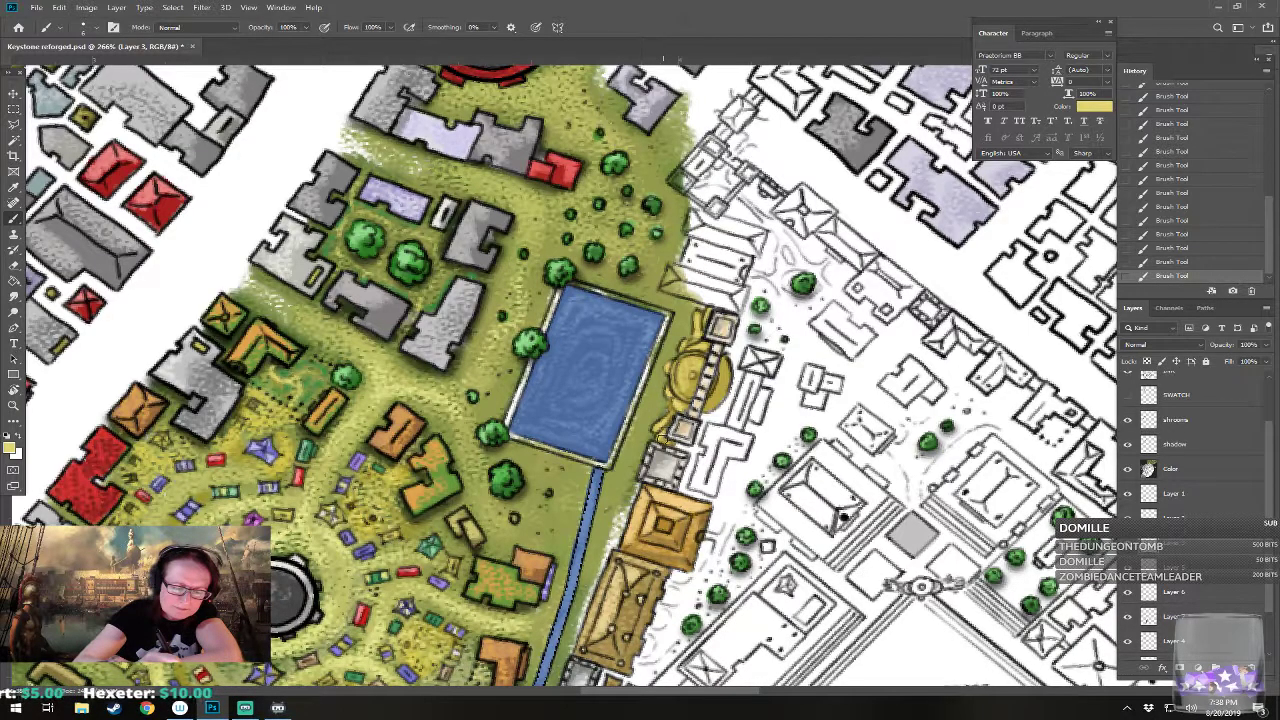
drag(721, 393, 730, 376)
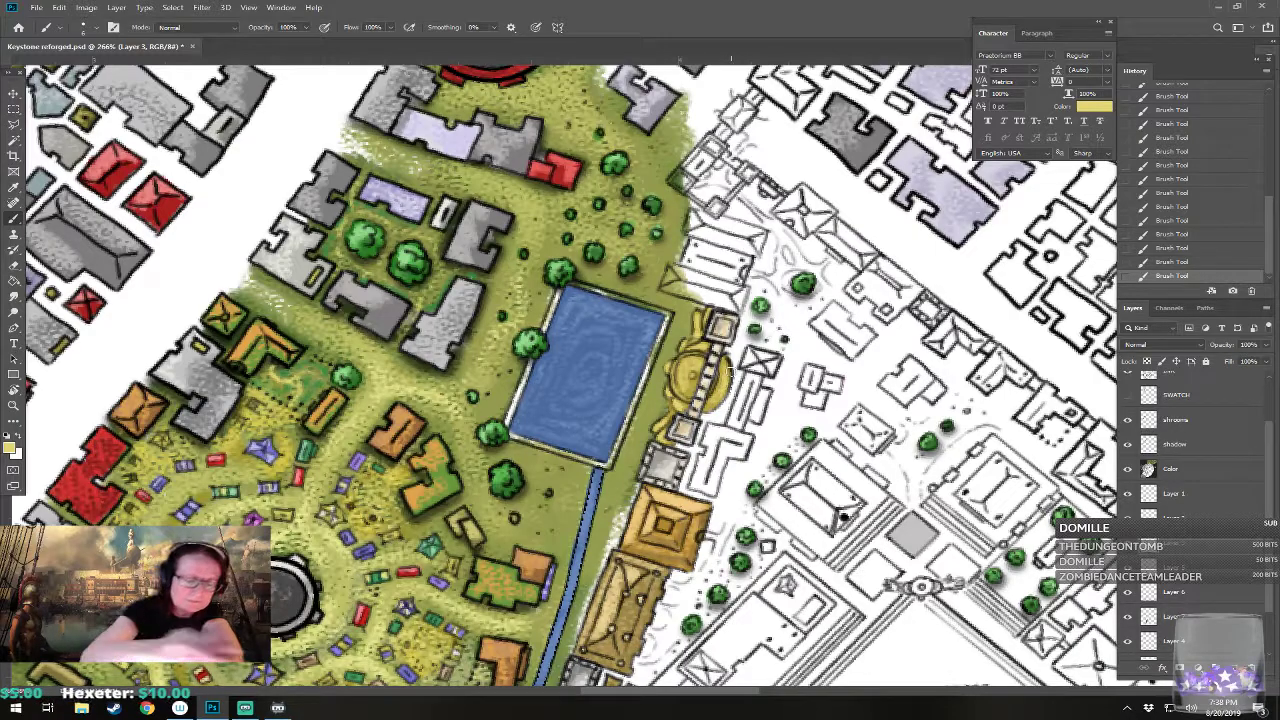
Step: Set the foreground colour to dark olive #87792e and brush shading onto the round structure
click(10, 450)
click(806, 414)
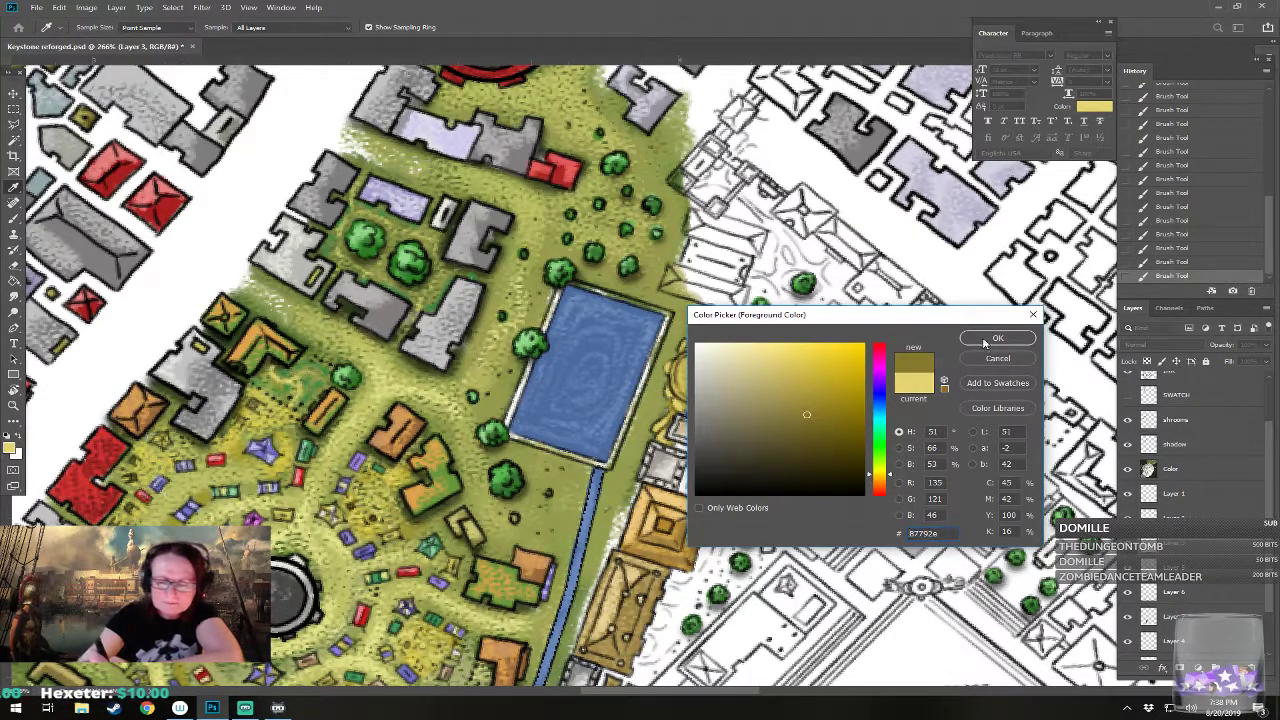
click(996, 339)
mouse_move(712, 402)
mouse_down()
mouse_move(723, 358)
mouse_move(688, 396)
mouse_move(710, 352)
mouse_up()
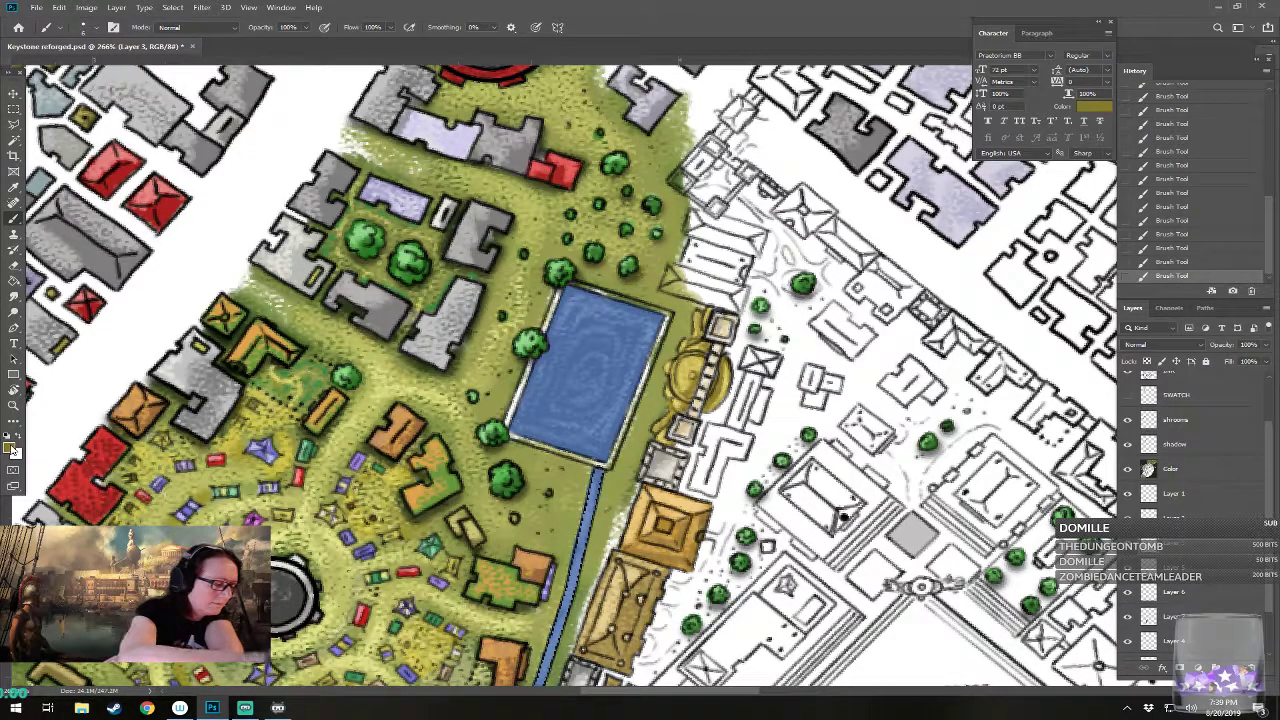
Step: Brush pale yellow #e3d47e and cream #f2e9b6 highlights onto the round structure and its curved ends
click(12, 447)
click(766, 363)
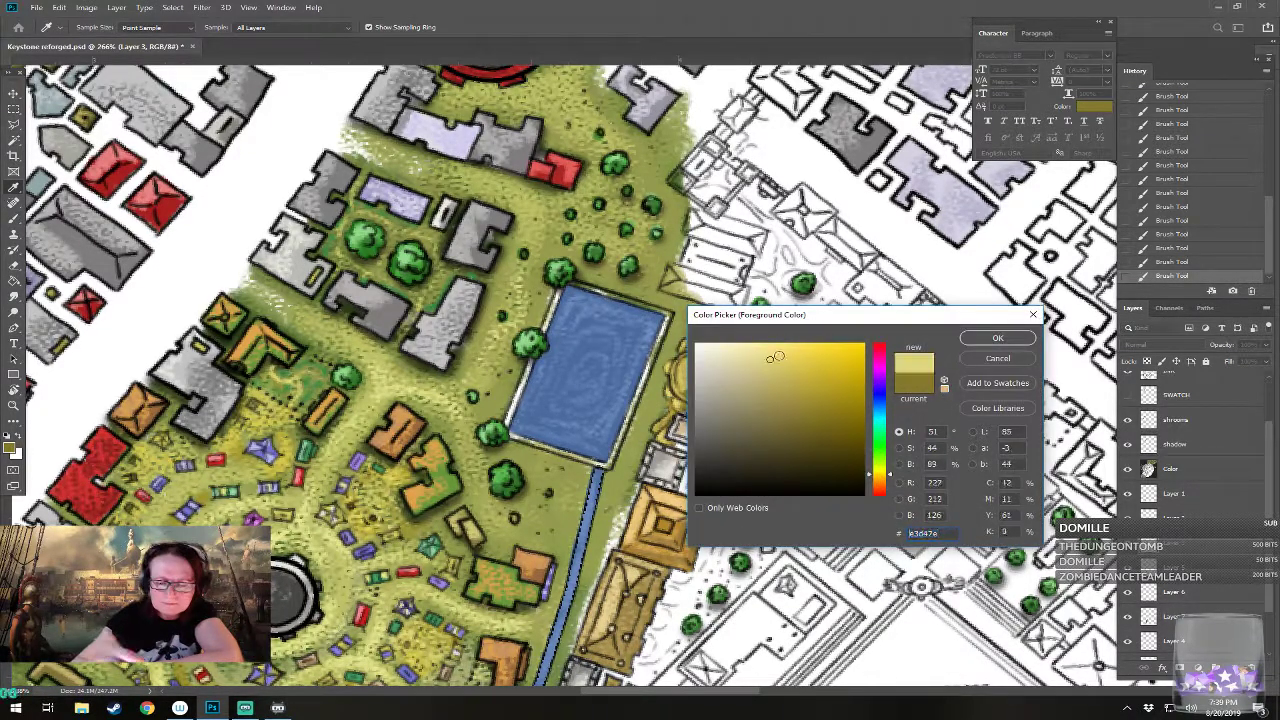
click(997, 338)
mouse_move(690, 368)
mouse_down()
mouse_move(705, 314)
mouse_move(669, 365)
mouse_move(676, 406)
mouse_move(660, 437)
mouse_up()
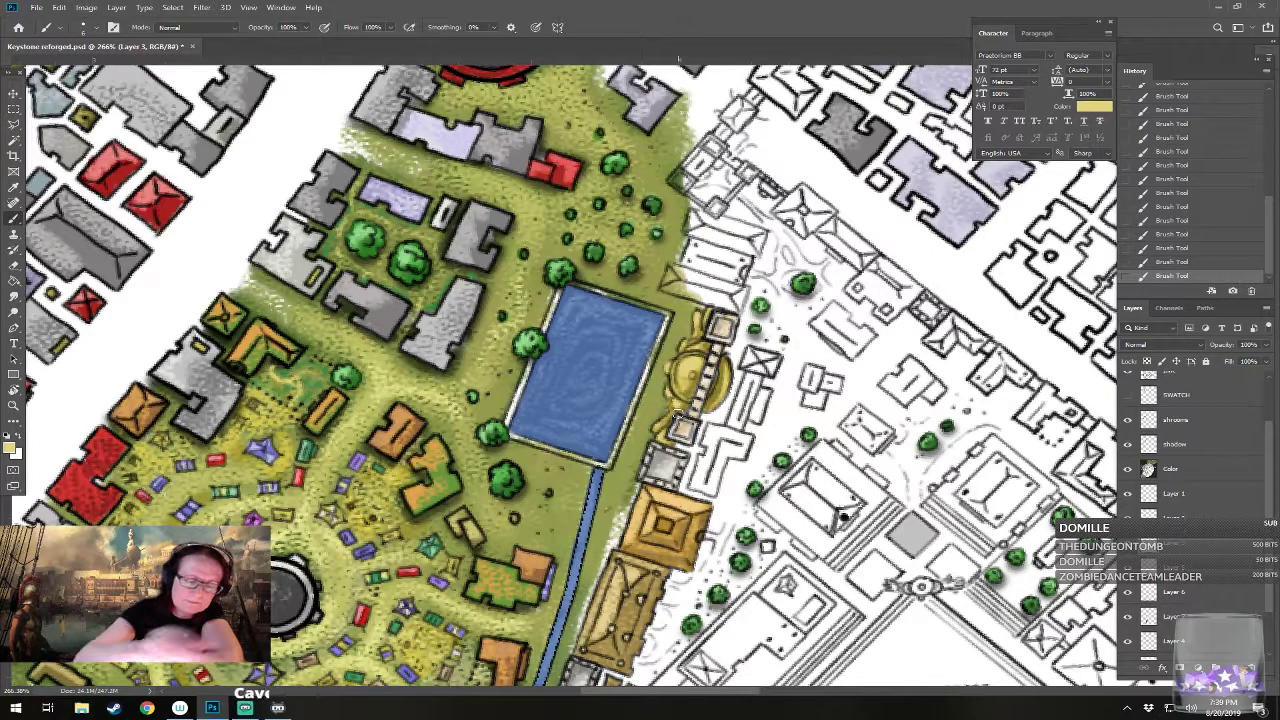
click(13, 450)
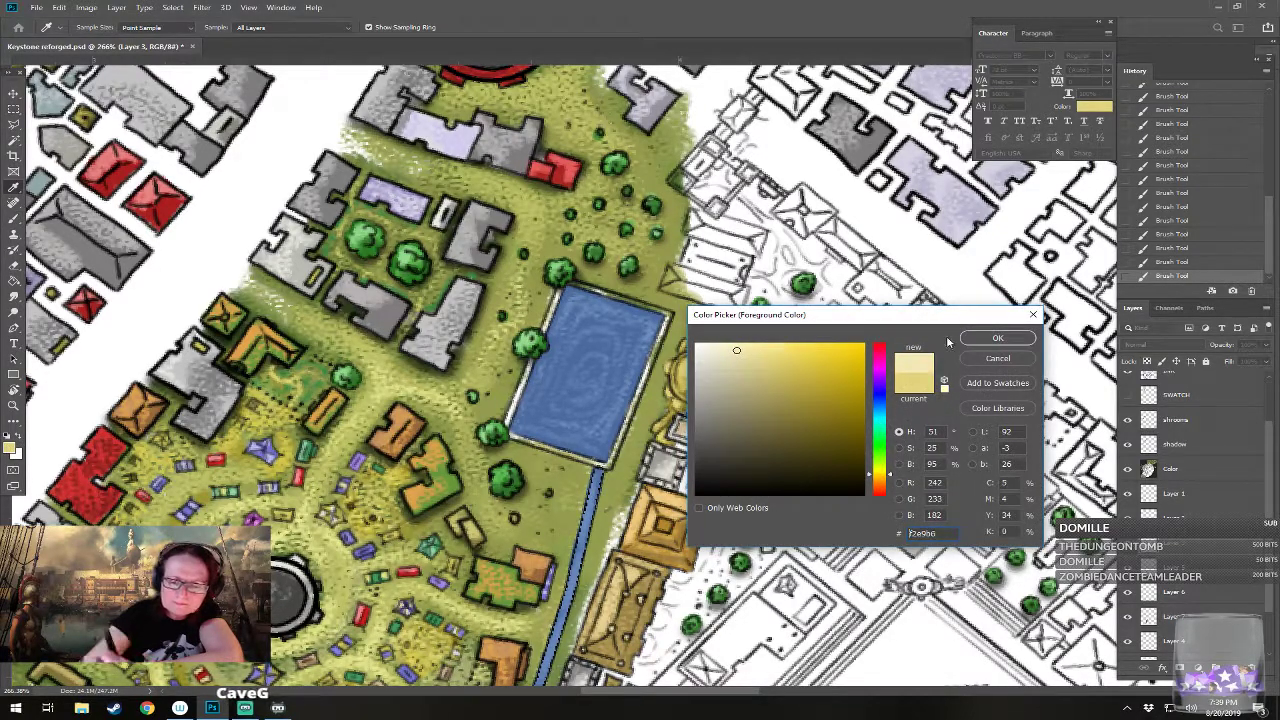
click(986, 340)
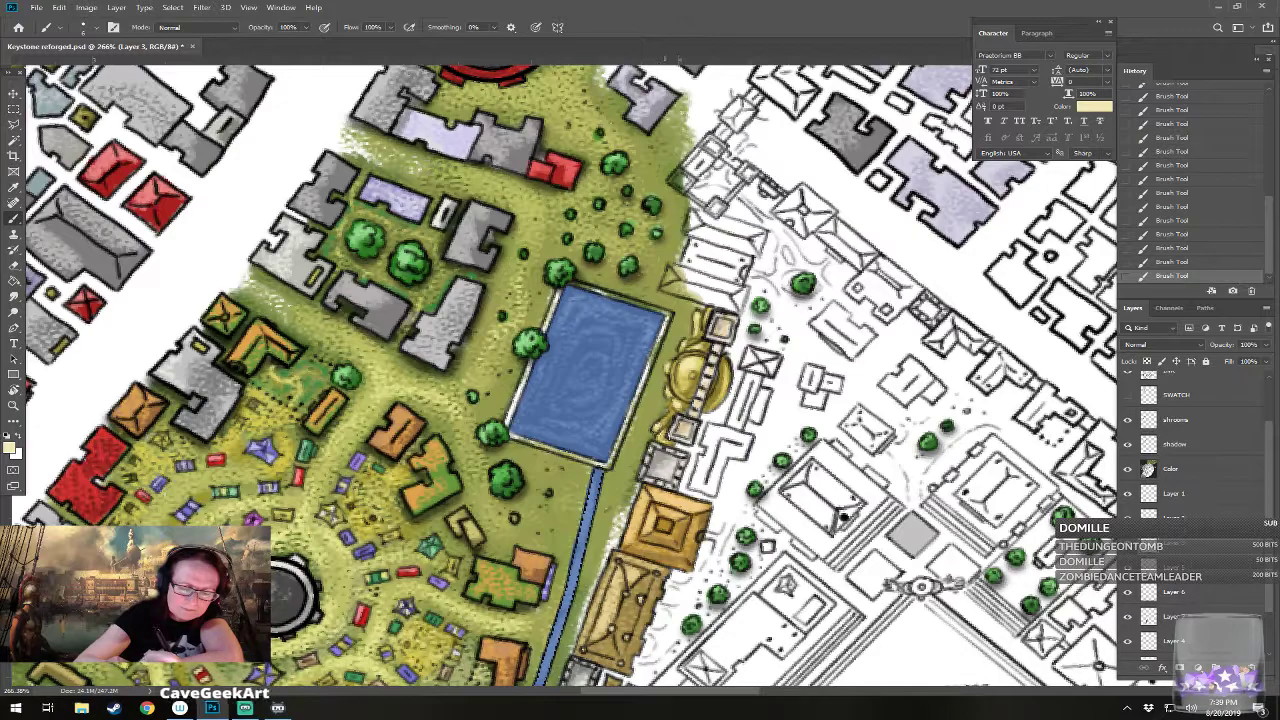
Step: Set the foreground colour to off-white #f7f5eb and brush small highlights onto the round structure east of the pool
click(12, 448)
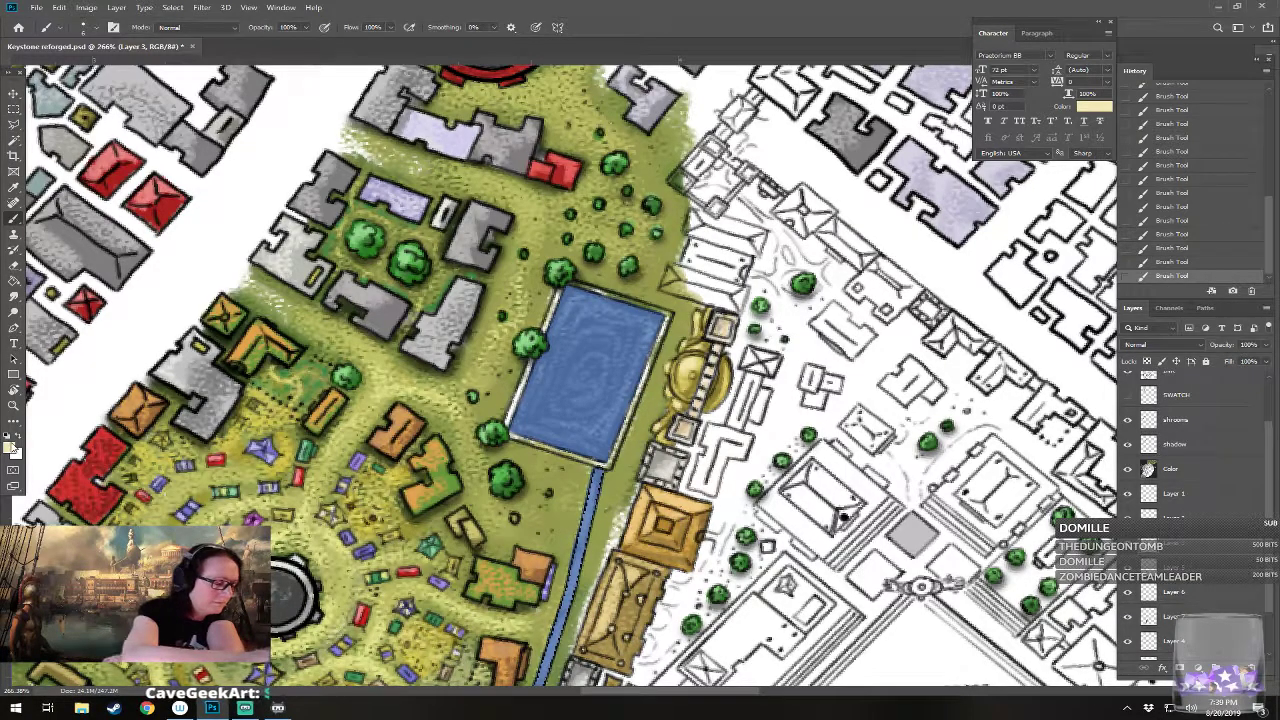
click(997, 338)
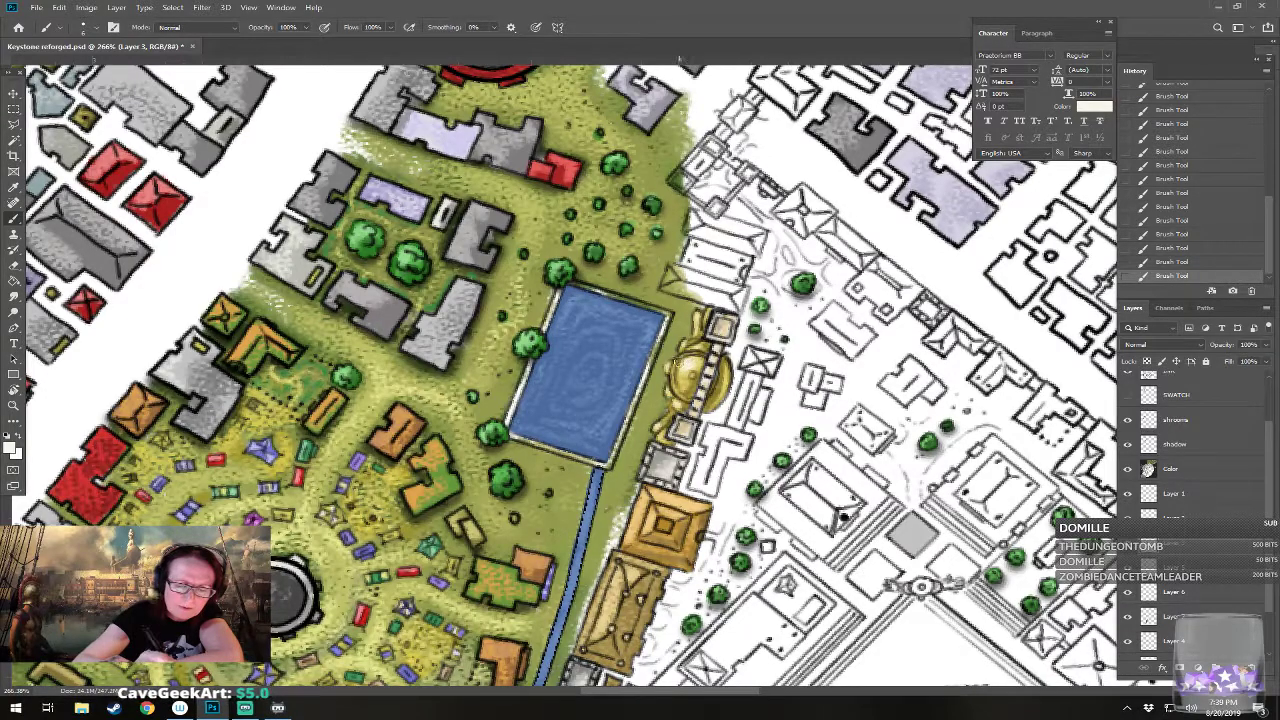
drag(685, 366, 702, 350)
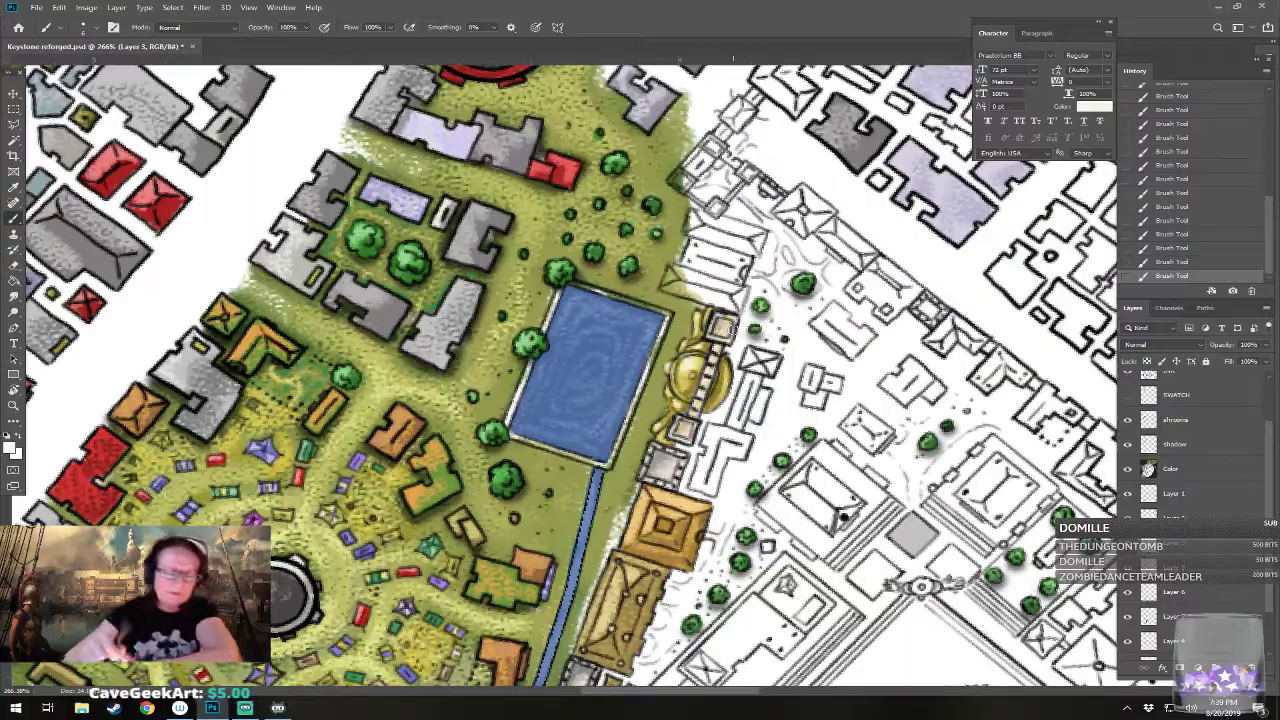
Step: Set the foreground colour to green #7eab5a and fill the ridged building north of the round structure, including both hipped ends
scroll(565, 550, down, 5)
scroll(580, 546, up, 5)
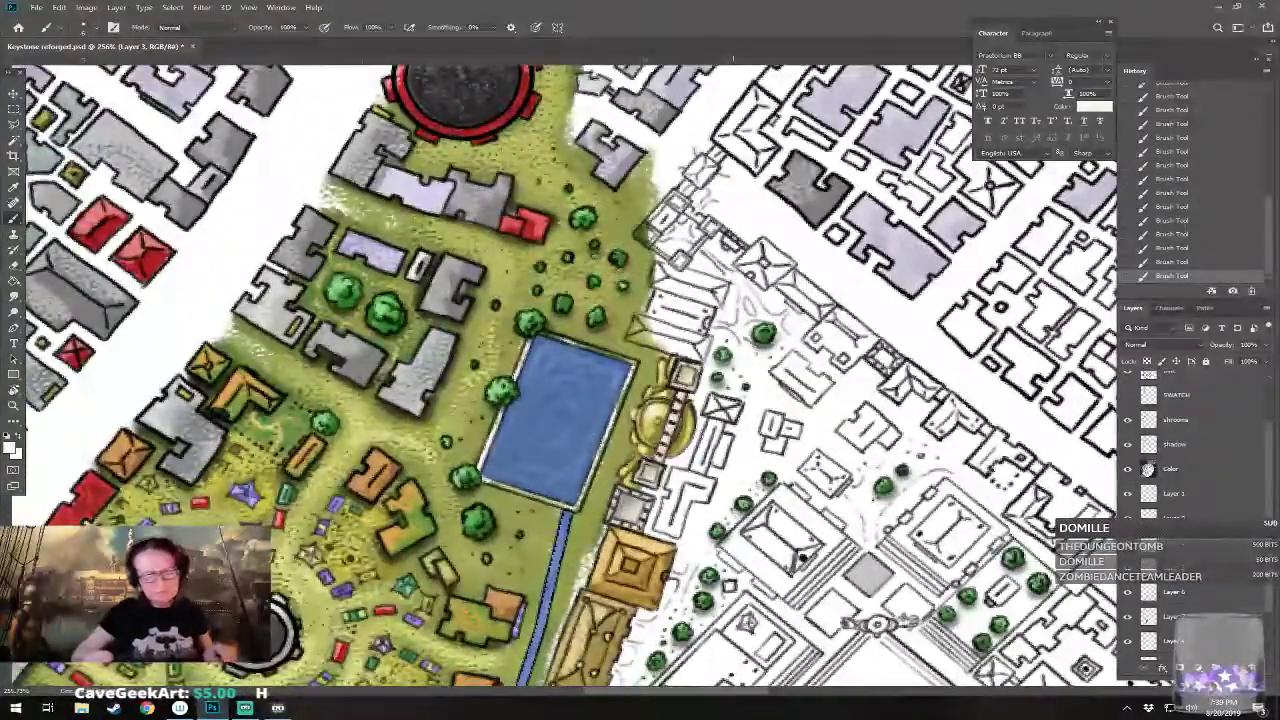
scroll(545, 520, down, 3)
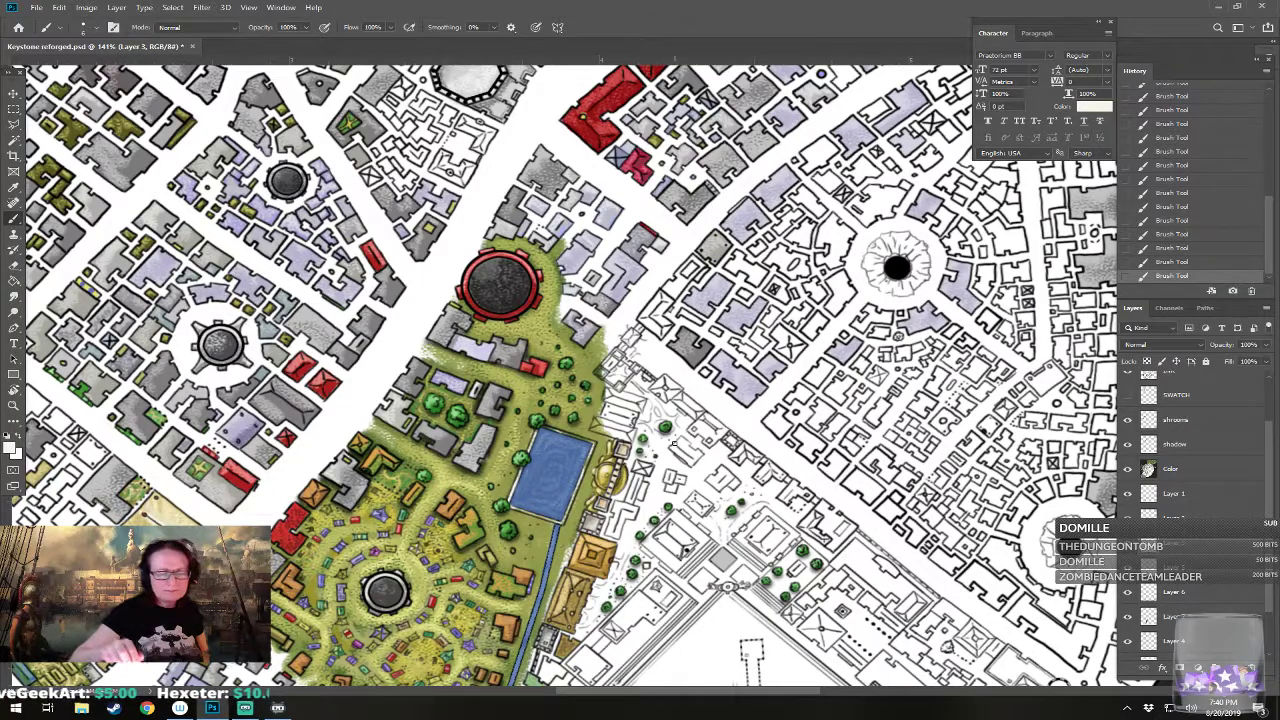
scroll(543, 358, up, 3)
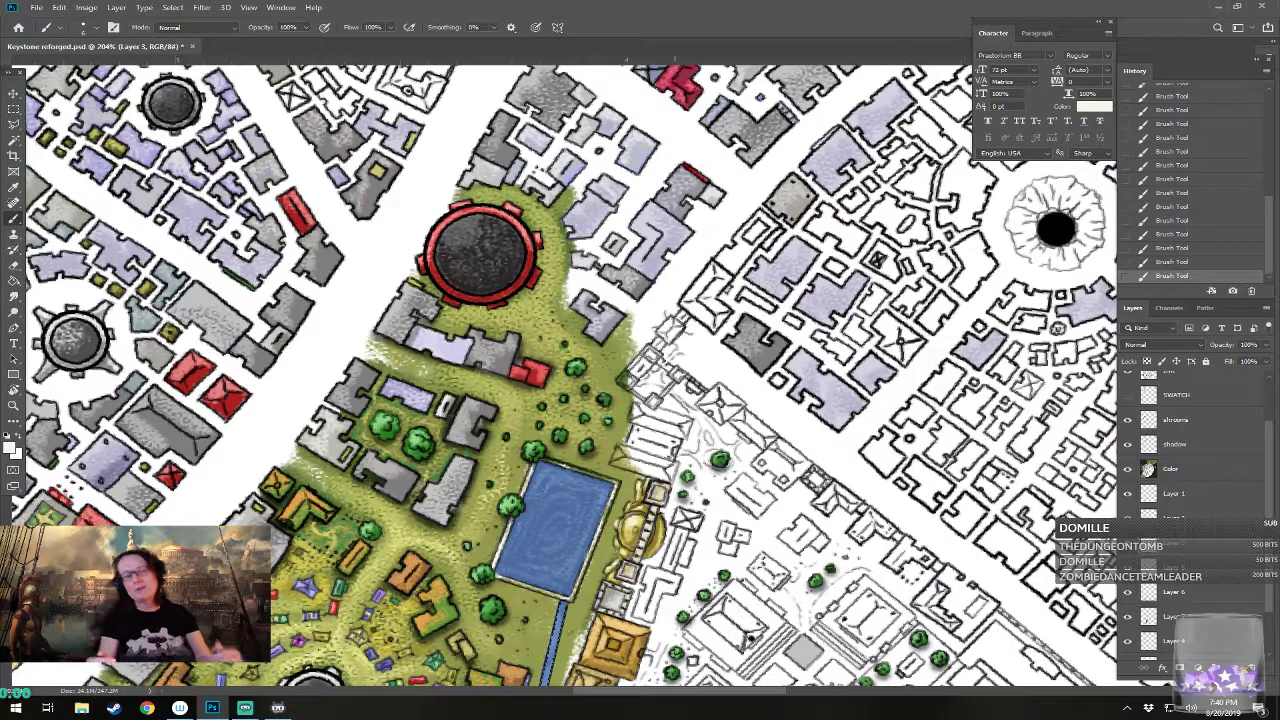
scroll(640, 400, up, 3)
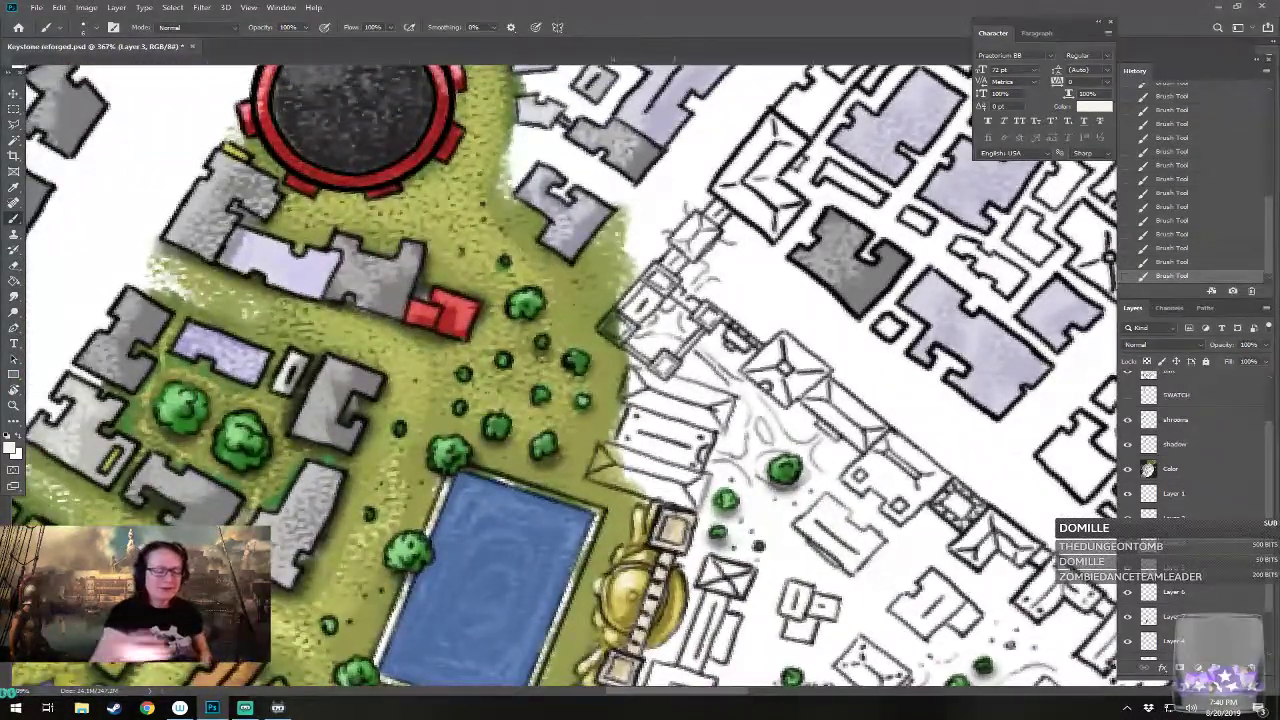
click(11, 449)
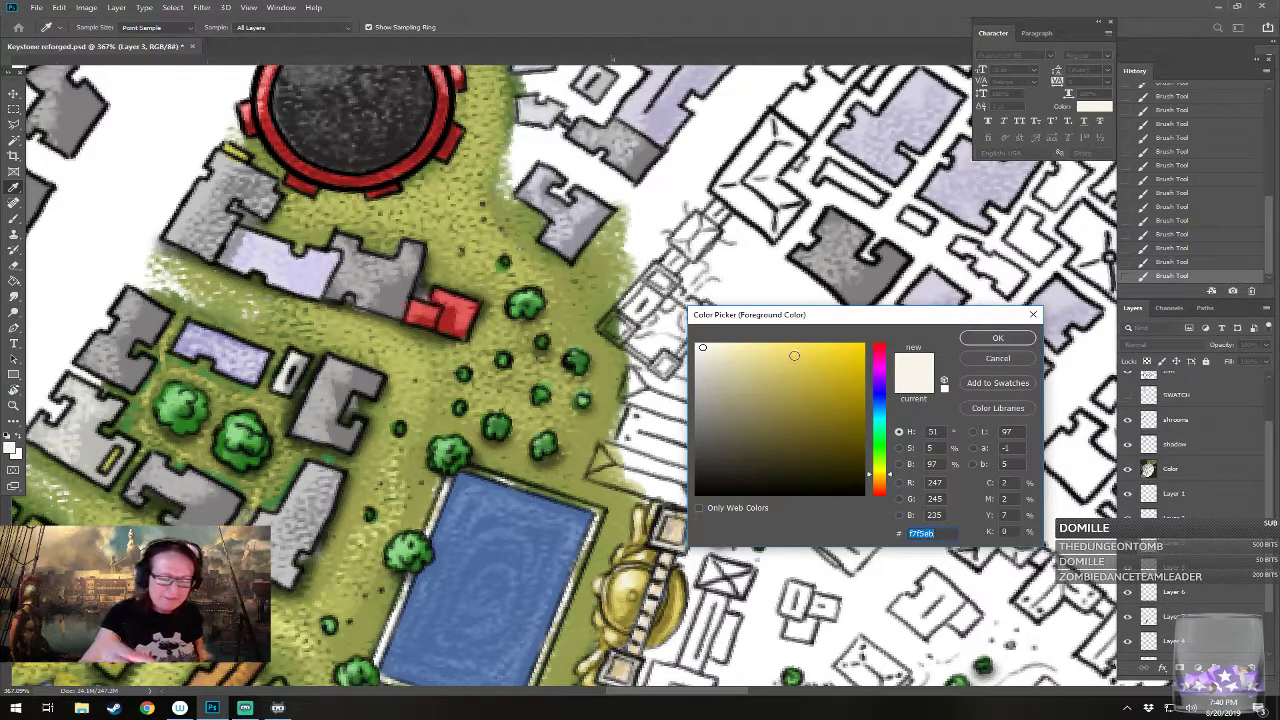
click(883, 443)
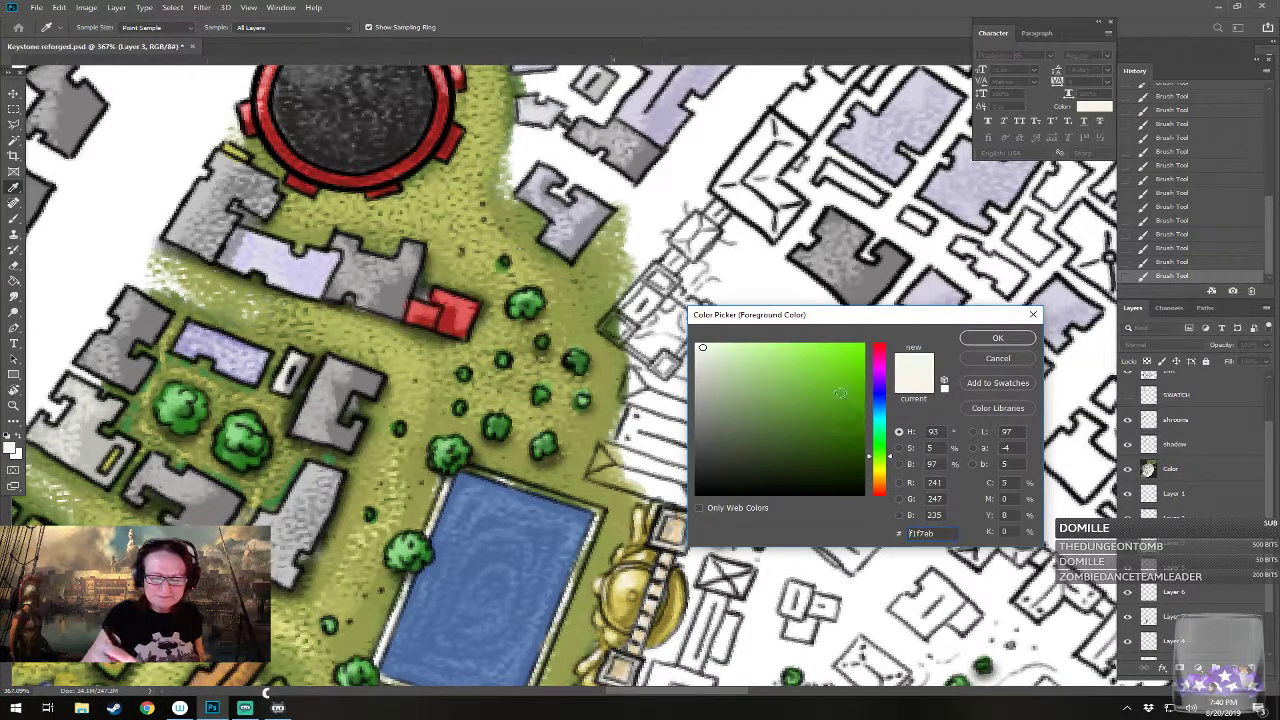
click(843, 399)
click(968, 338)
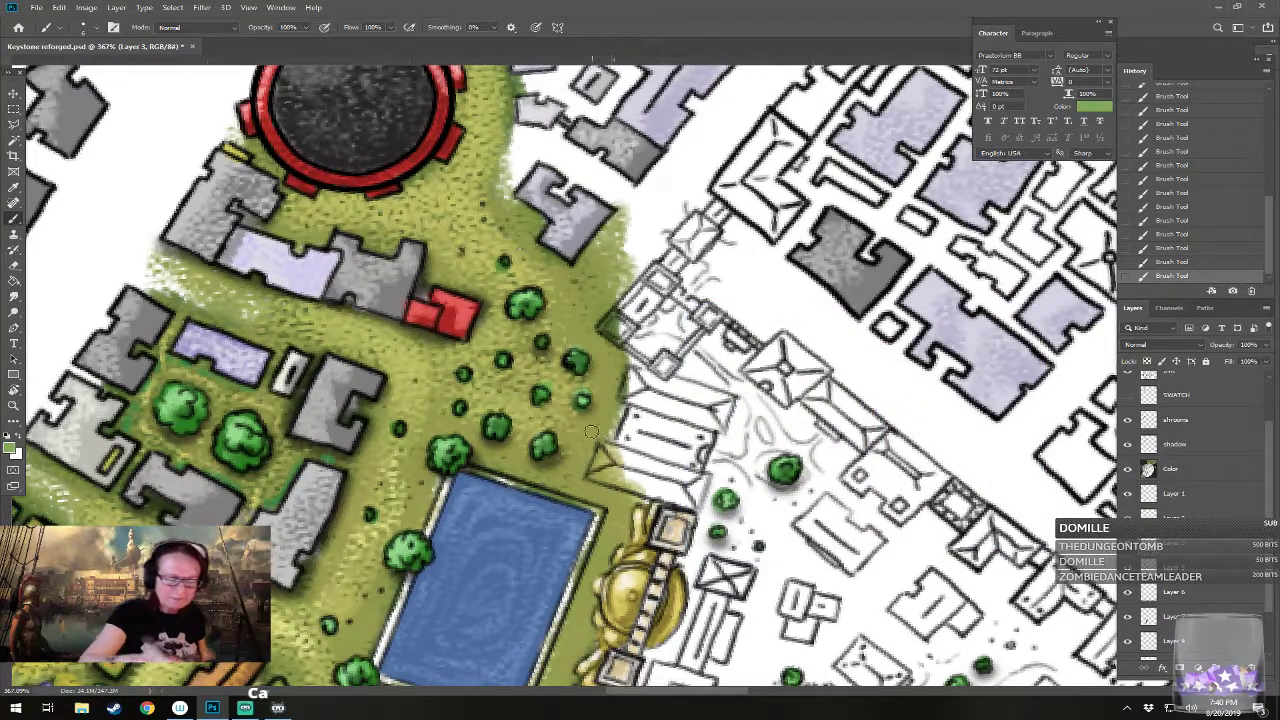
drag(604, 458, 706, 488)
drag(607, 477, 700, 500)
mouse_move(618, 415)
mouse_down()
mouse_move(676, 415)
mouse_move(688, 450)
mouse_move(700, 425)
mouse_move(706, 456)
mouse_up()
mouse_move(624, 398)
mouse_down()
mouse_move(640, 370)
mouse_move(664, 400)
mouse_move(722, 400)
mouse_move(700, 392)
mouse_move(726, 430)
mouse_move(668, 397)
mouse_move(714, 412)
mouse_up()
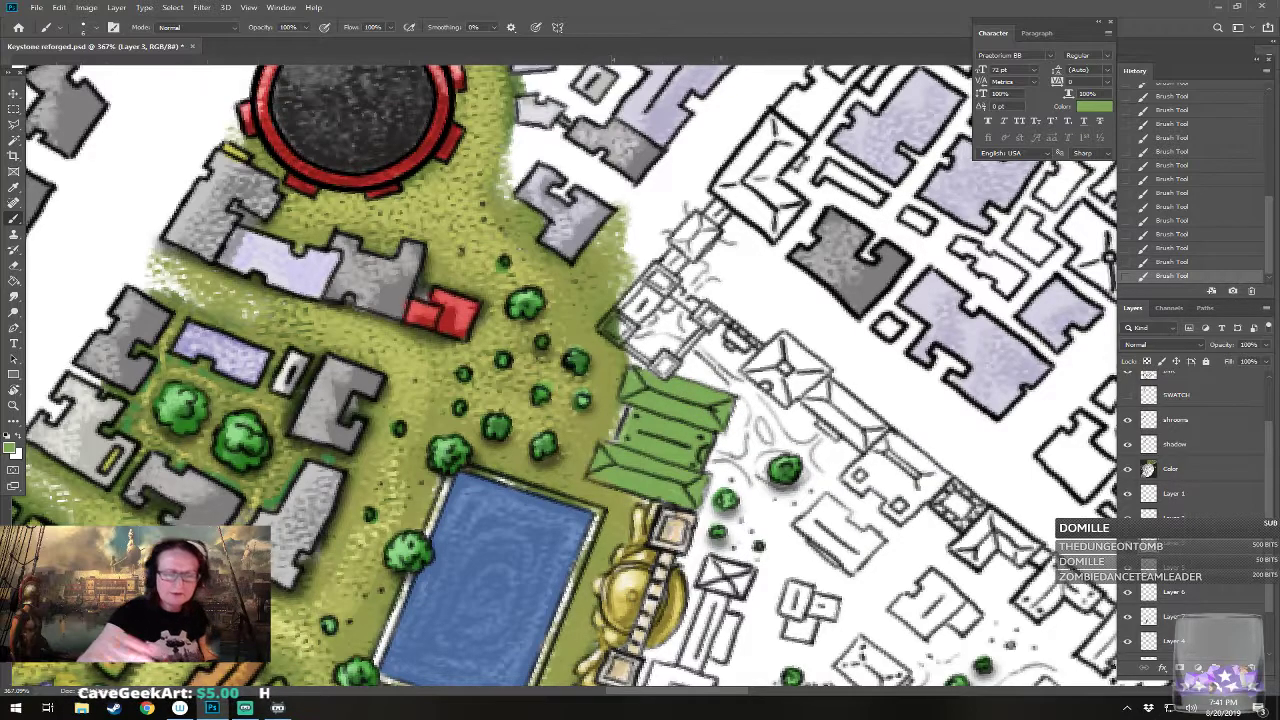
Step: Brush pale sage #b7c6ac highlights and grey-green #8c9486 shading onto the green ridged building's roofs
scroll(561, 404, down, 15)
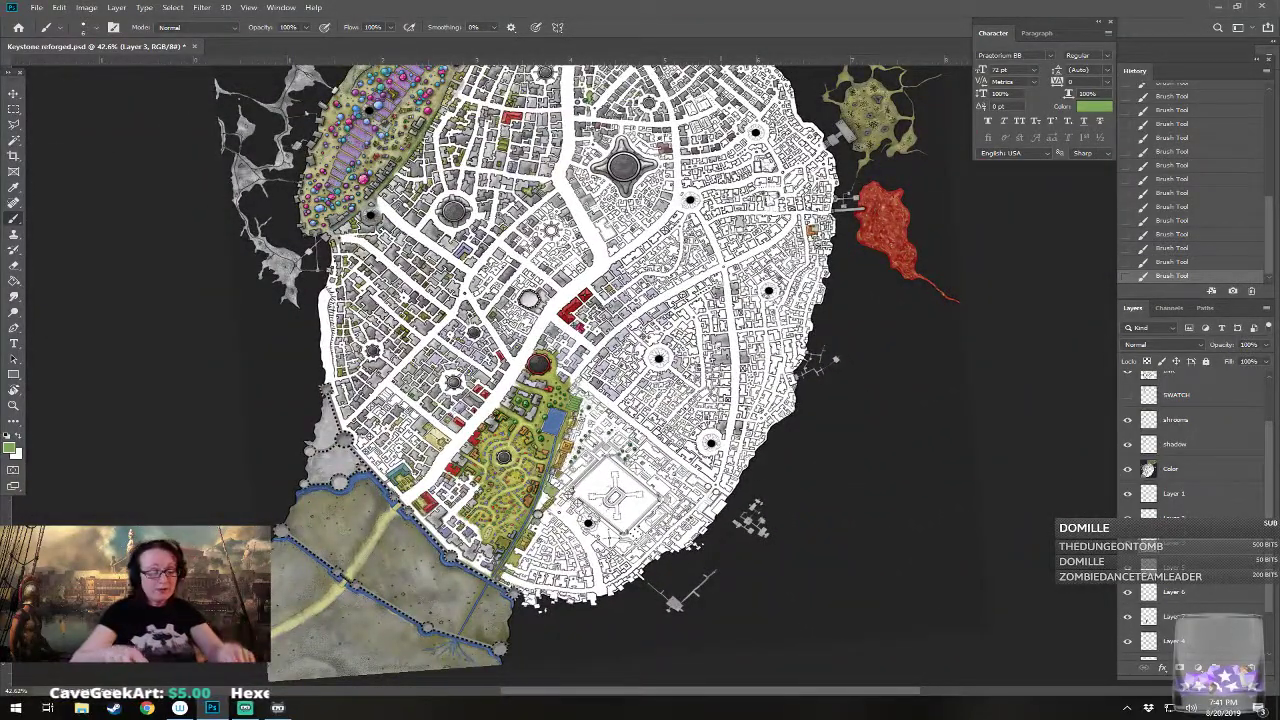
scroll(560, 518, up, 1)
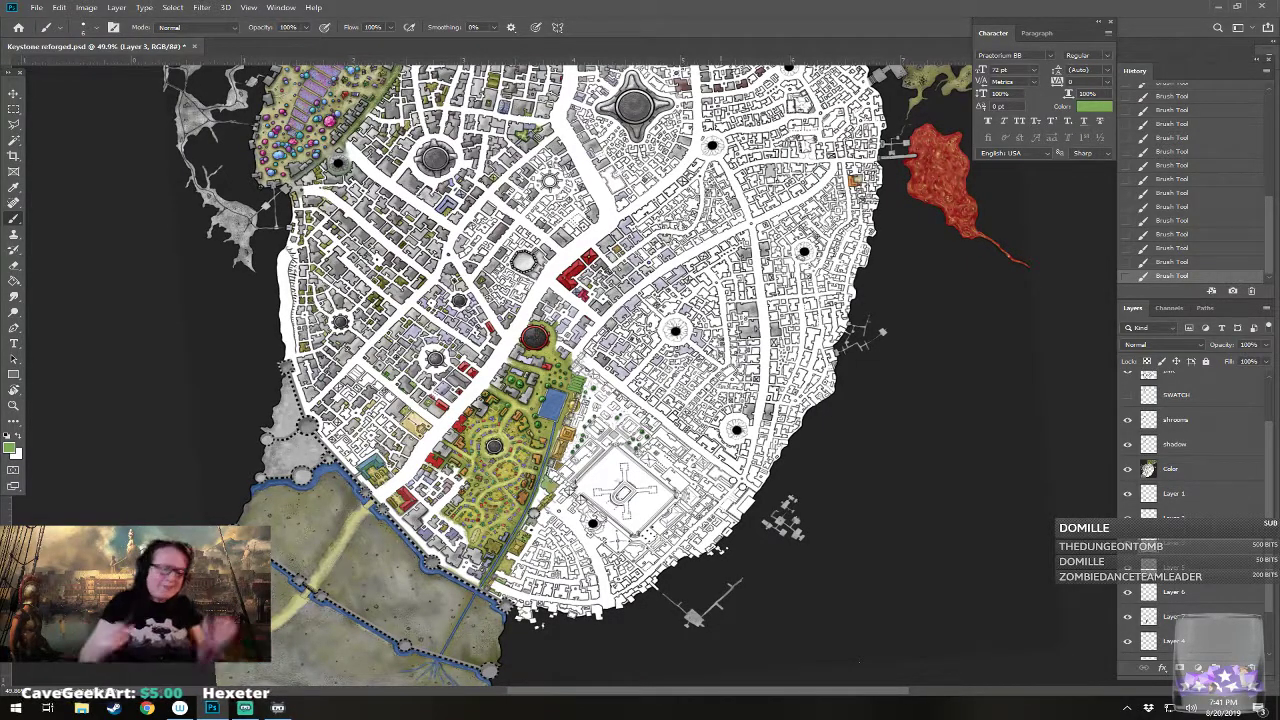
scroll(574, 351, up, 10)
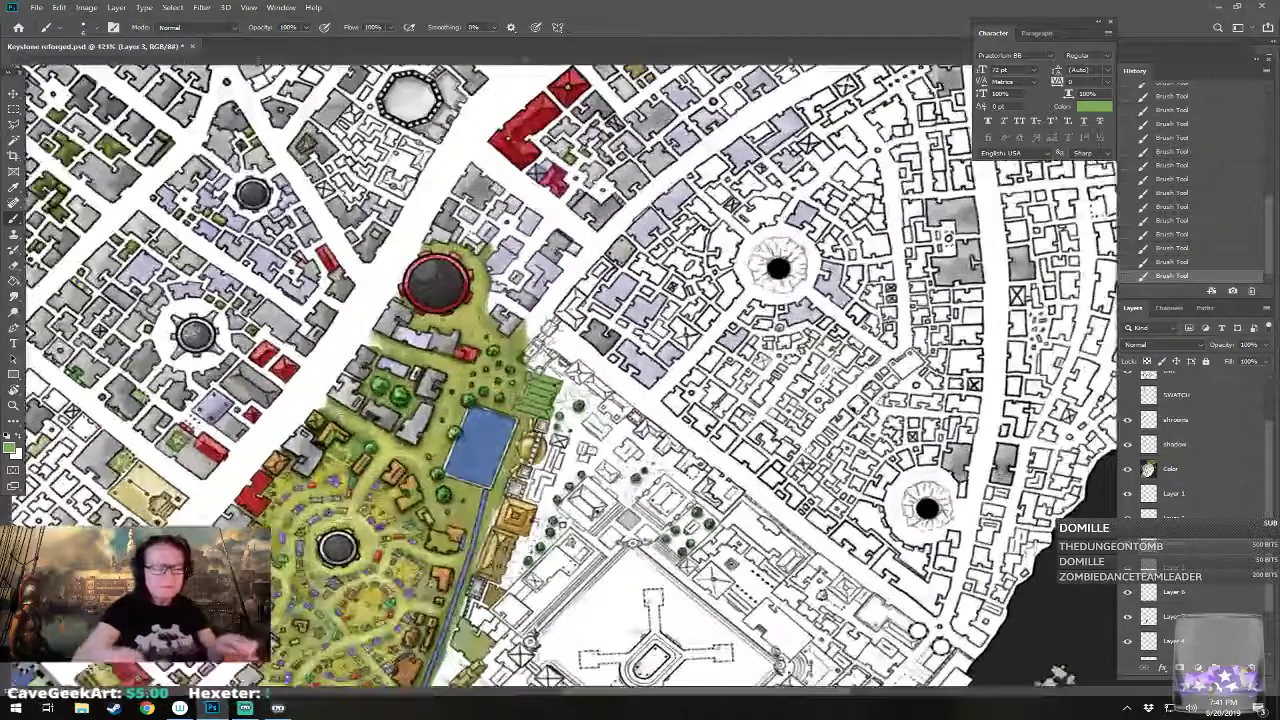
scroll(370, 670, up, 1)
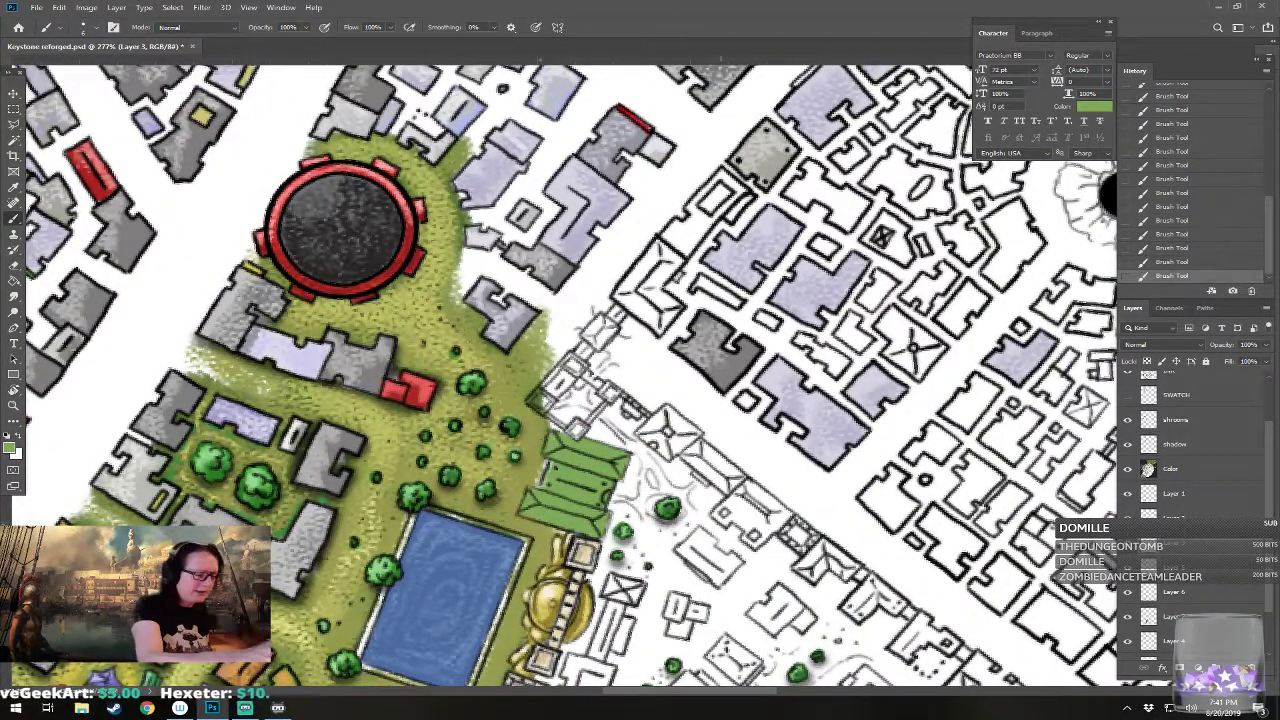
click(12, 448)
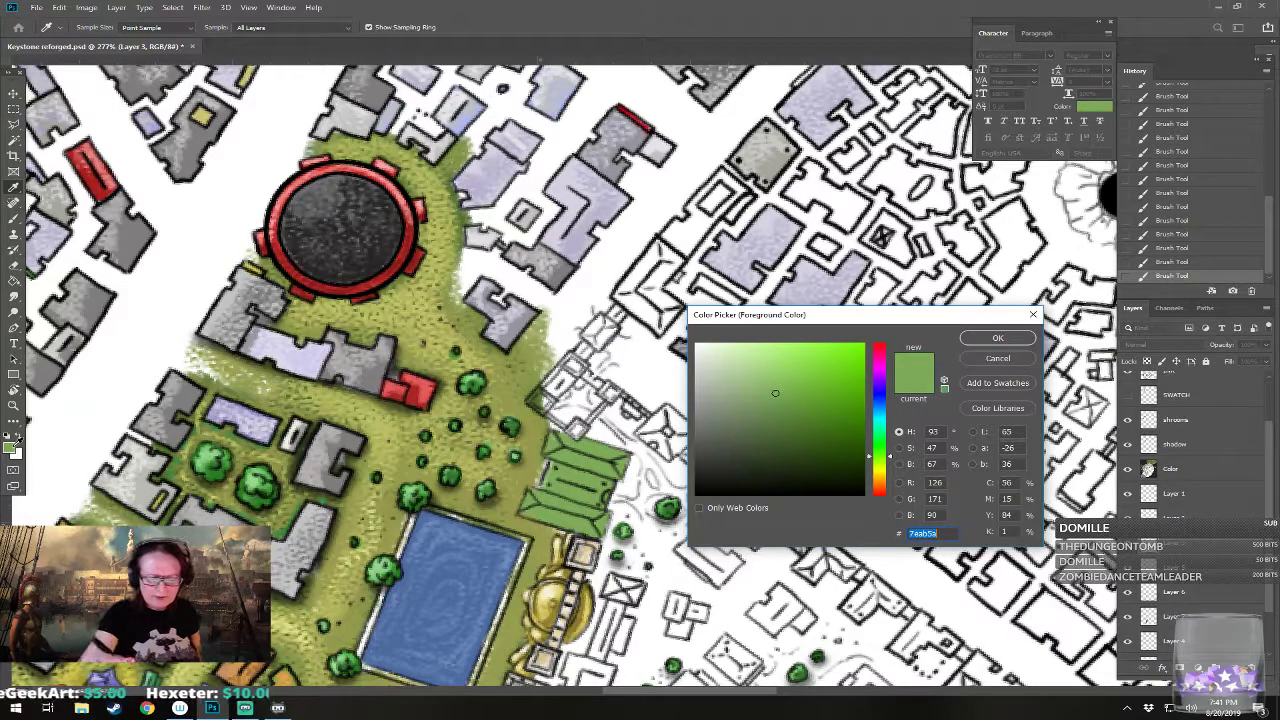
click(723, 381)
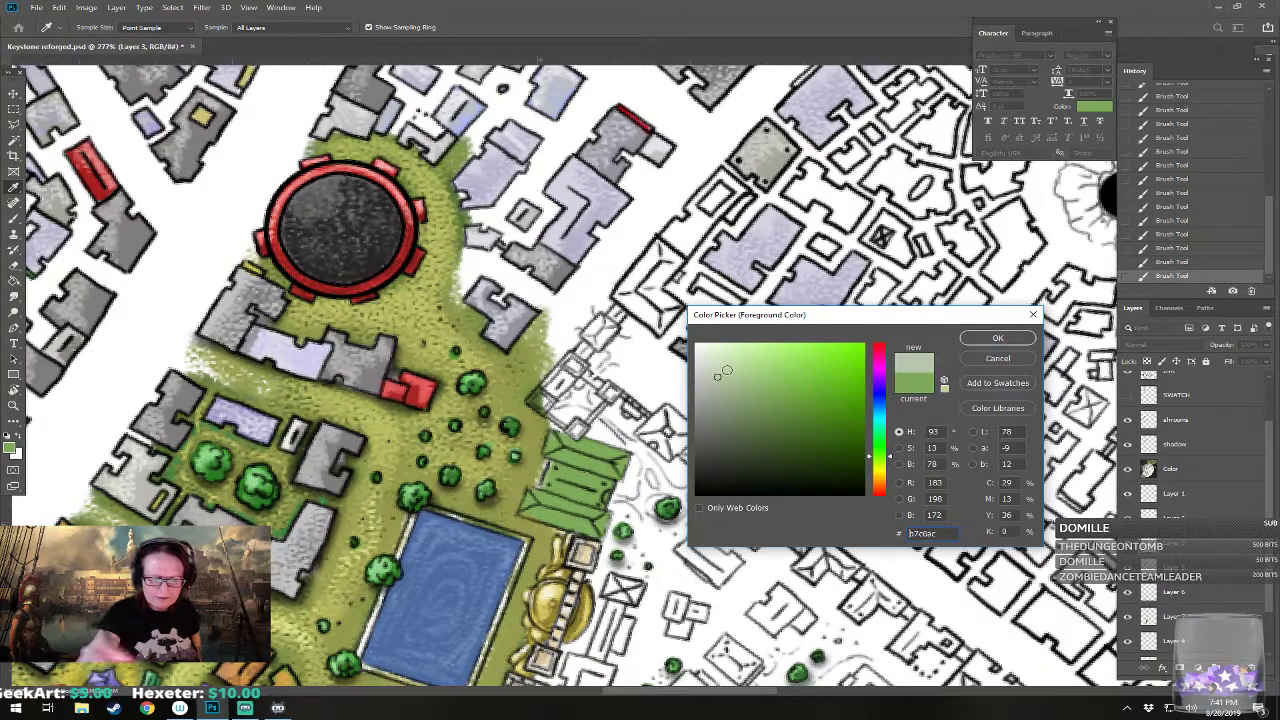
click(998, 338)
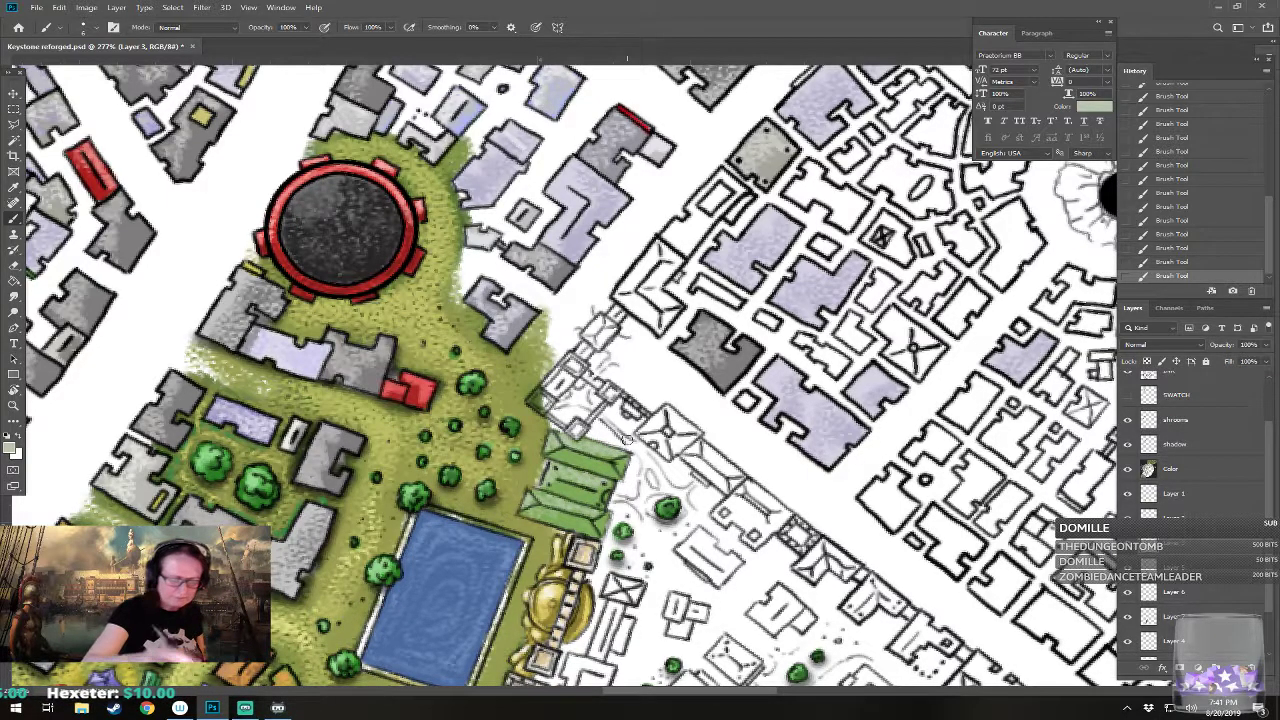
click(13, 450)
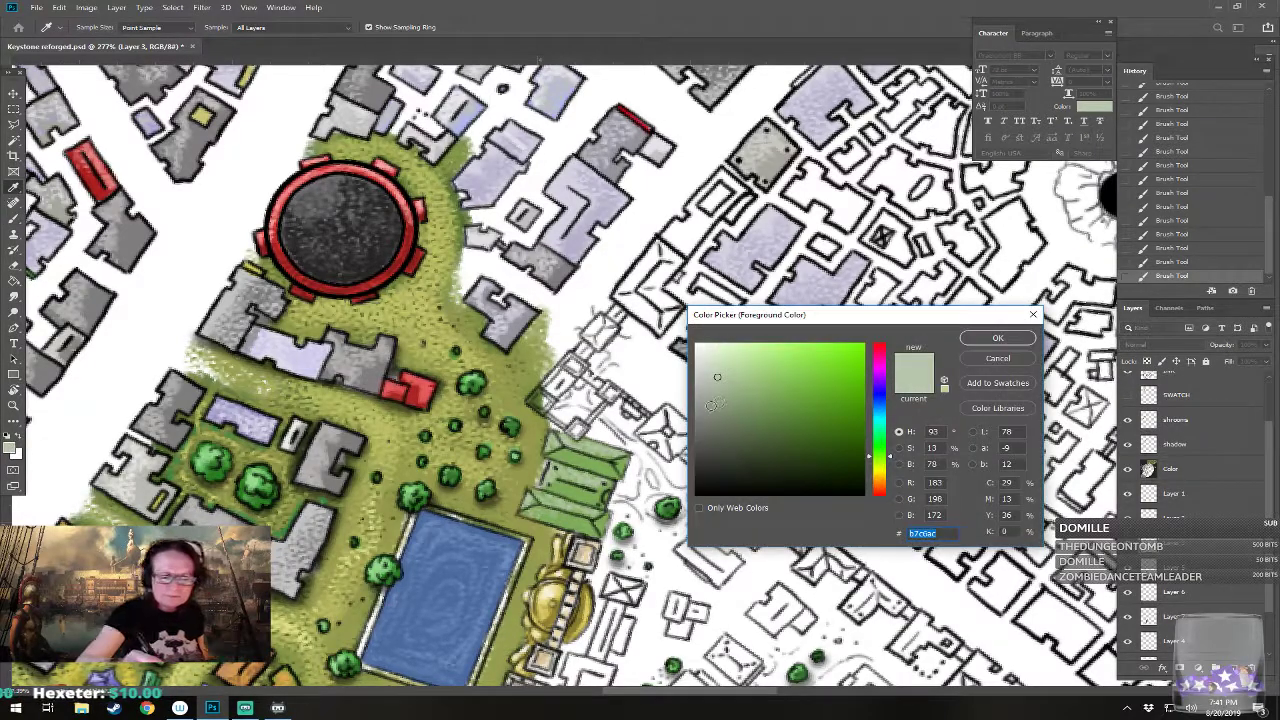
click(997, 338)
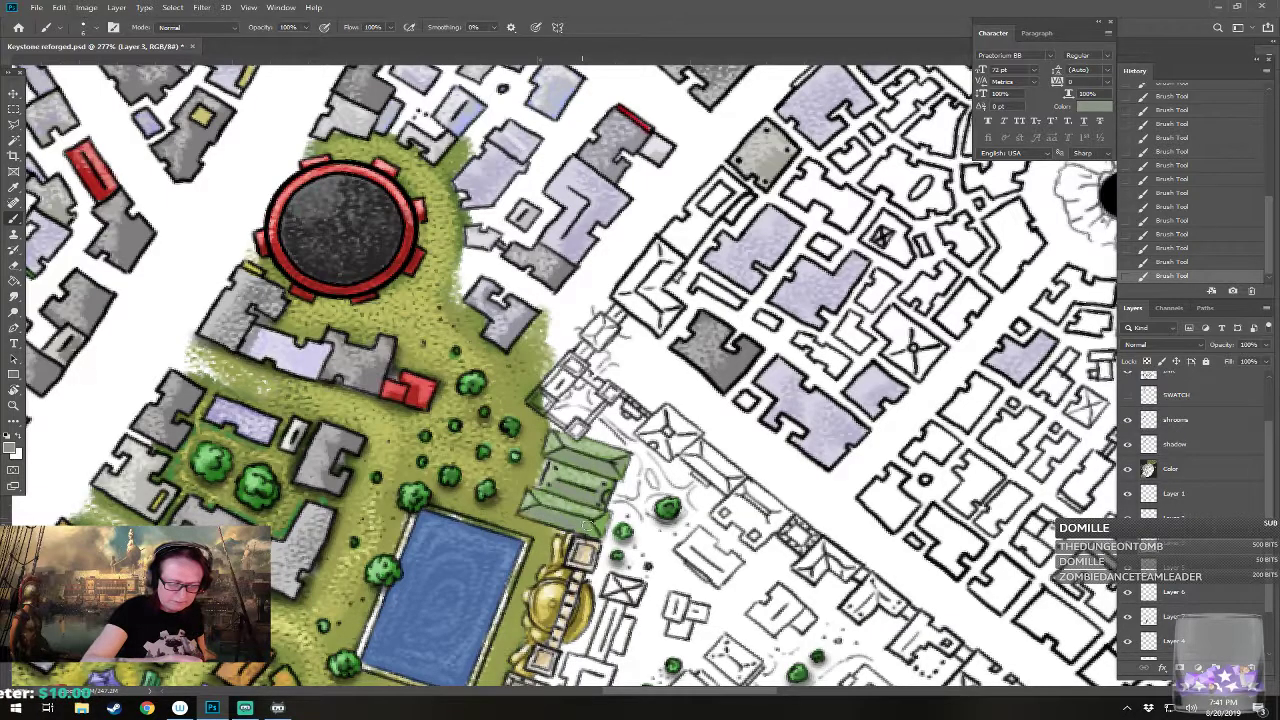
scroll(632, 441, down, 6)
scroll(632, 441, up, 3)
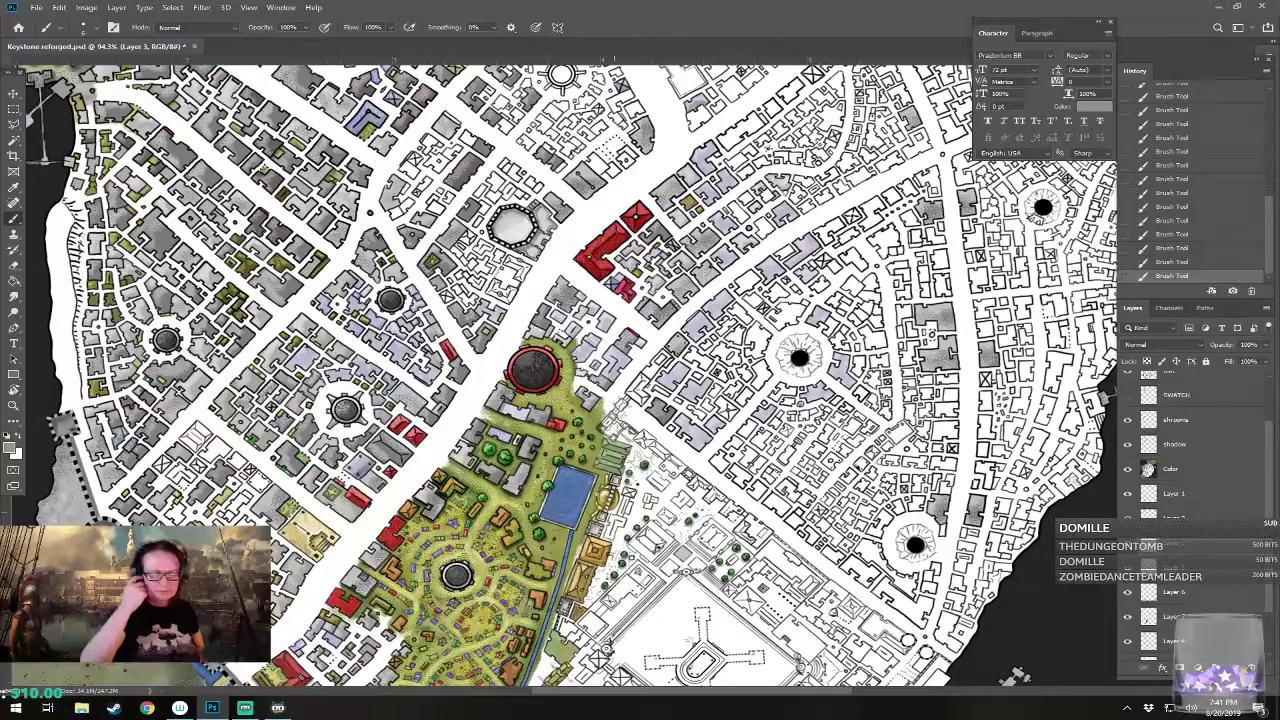
scroll(566, 375, down, 5)
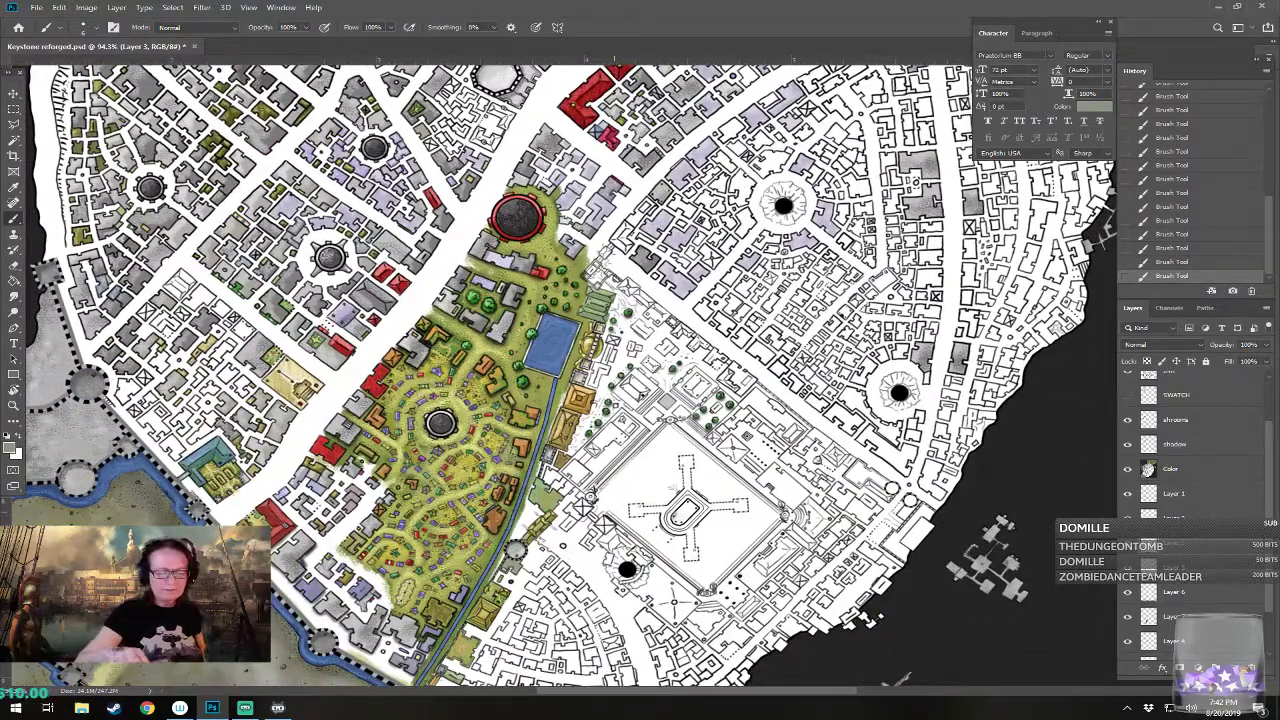
scroll(566, 375, down, 1)
scroll(566, 375, up, 1)
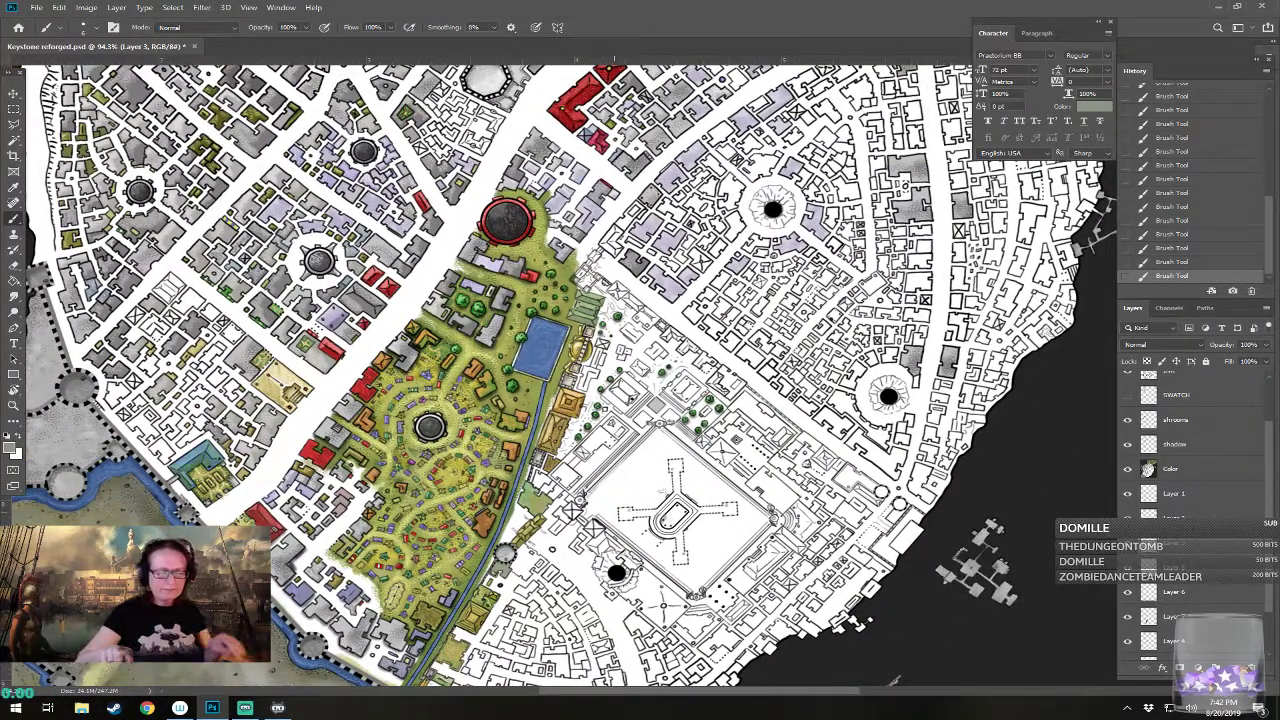
scroll(566, 375, down, 3)
scroll(566, 375, down, 1)
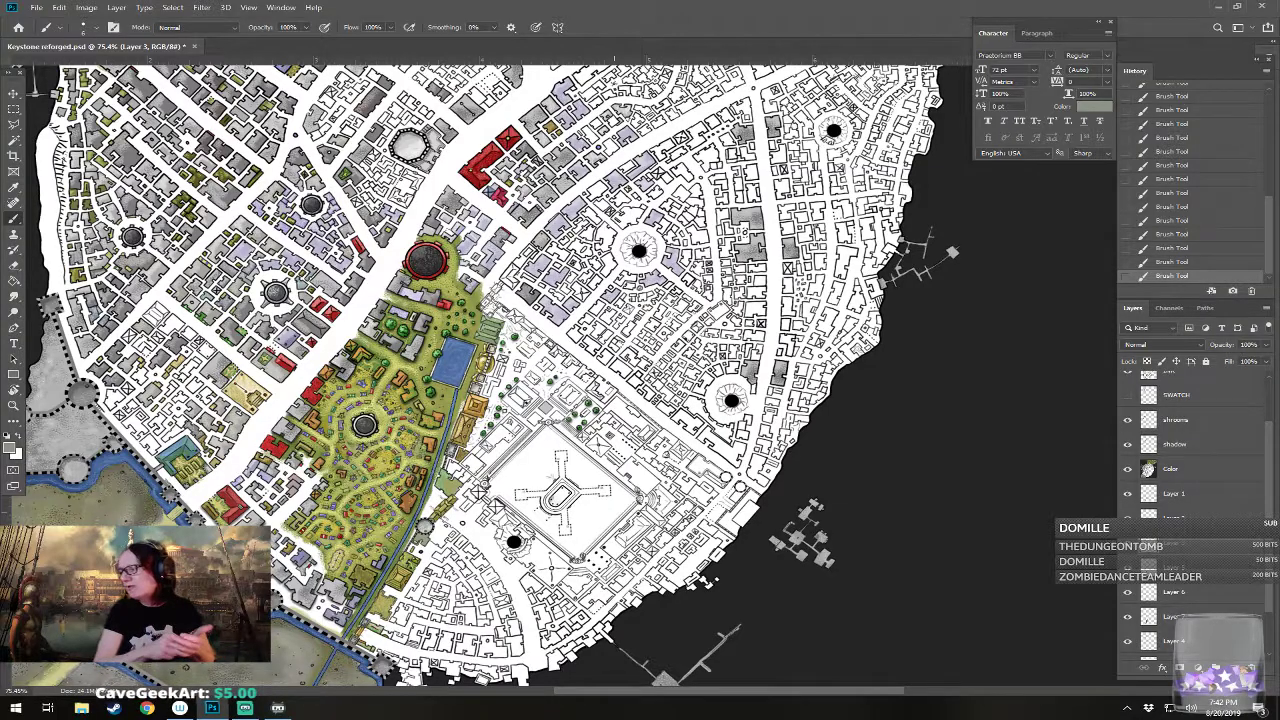
Step: Set the foreground colour to ochre brown #a18245 and fill the L-shaped building southeast of the round structure
scroll(480, 330, up, 5)
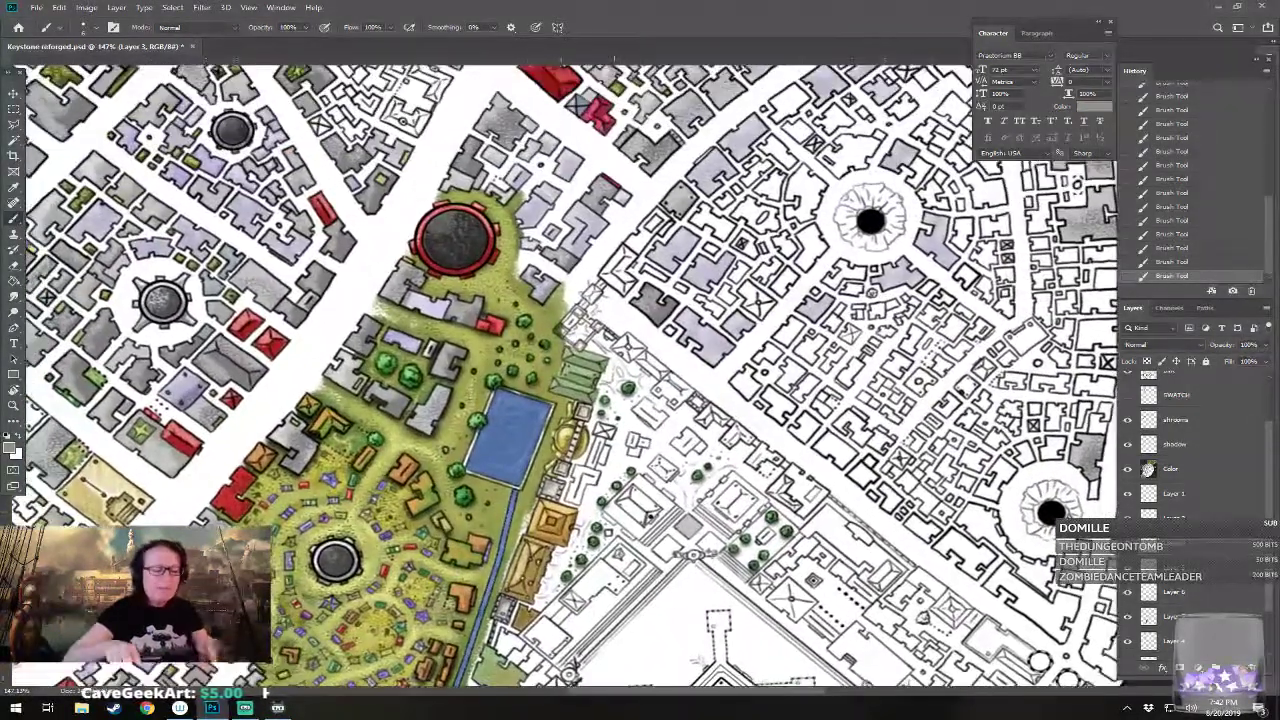
scroll(690, 640, up, 2)
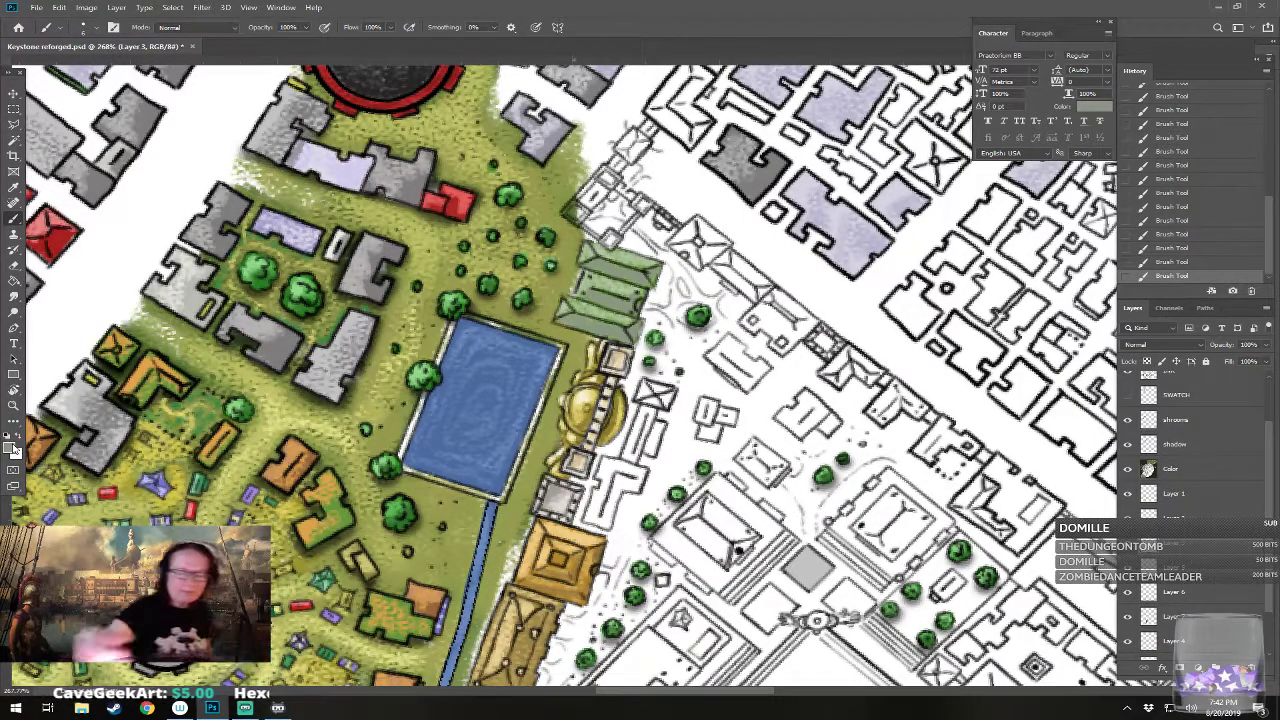
click(11, 440)
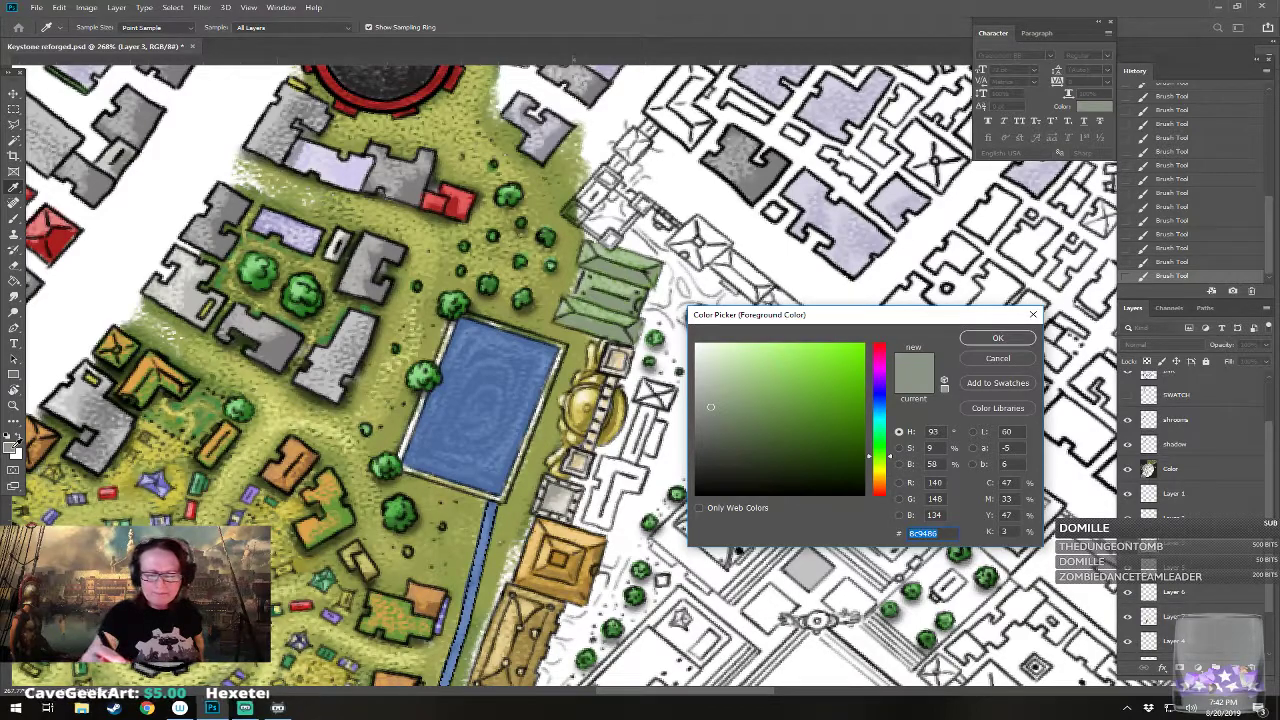
click(874, 472)
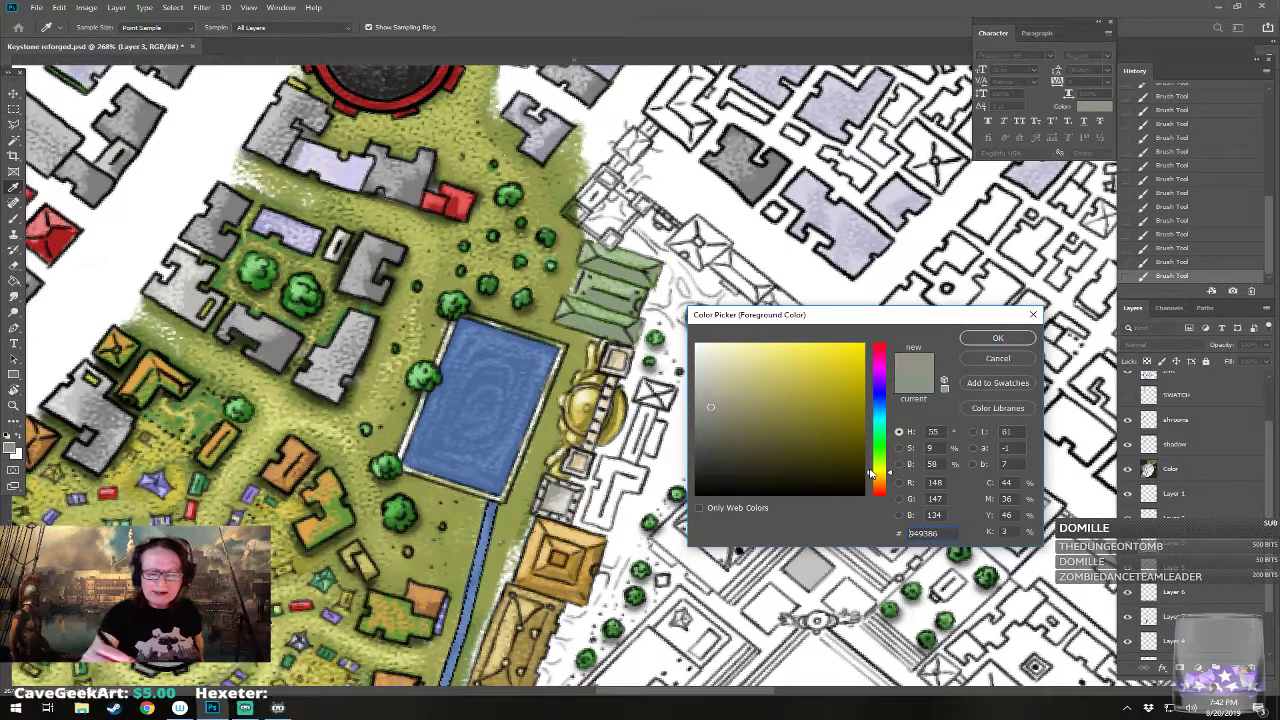
click(795, 410)
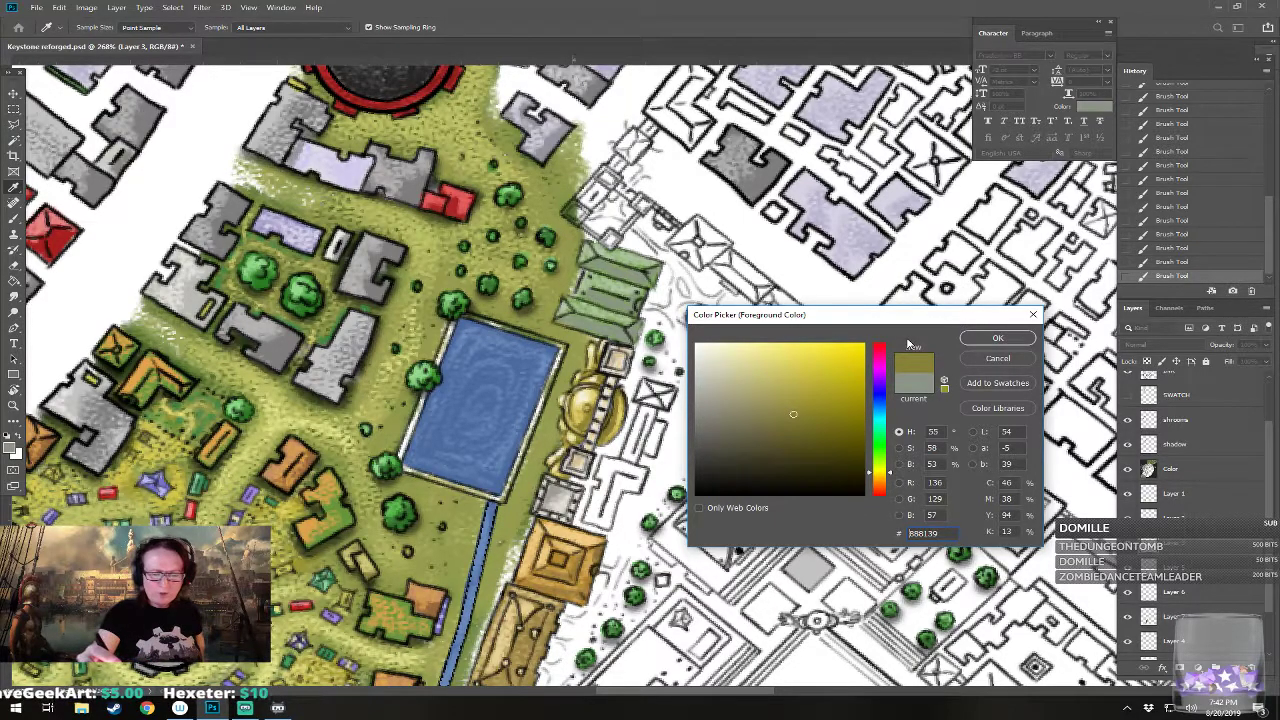
drag(880, 472, 880, 479)
click(988, 340)
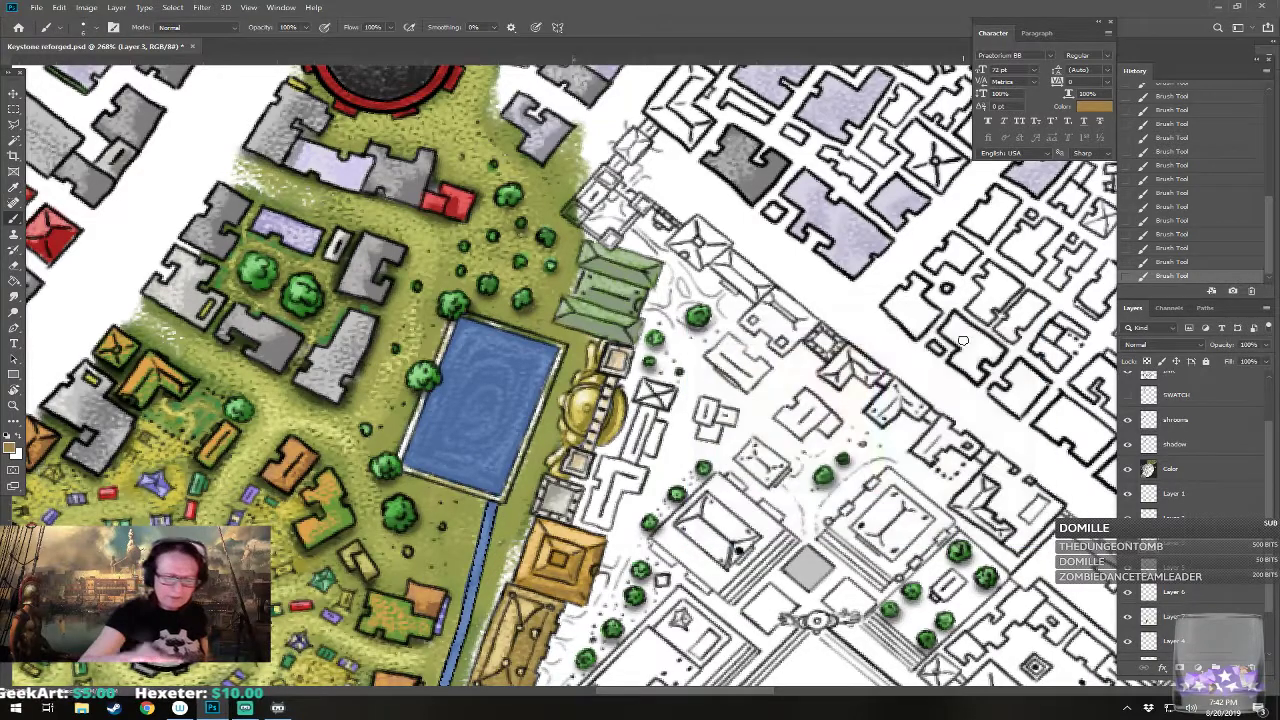
mouse_move(600, 478)
mouse_down()
mouse_move(602, 466)
mouse_move(610, 482)
mouse_move(642, 482)
mouse_move(606, 460)
mouse_move(592, 514)
mouse_move(634, 488)
mouse_move(590, 514)
mouse_move(608, 526)
mouse_move(592, 516)
mouse_up()
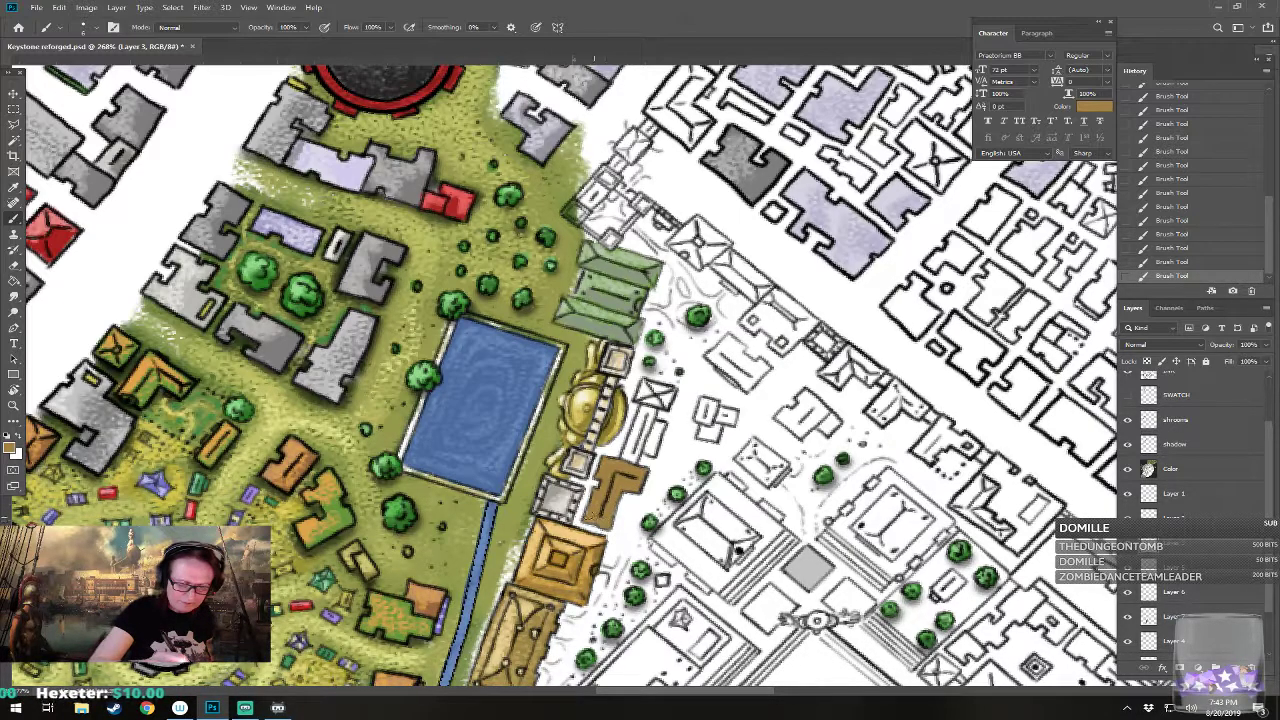
Step: Switch the foreground colour to a light tan and brush highlights along the brown L-shaped building
click(12, 448)
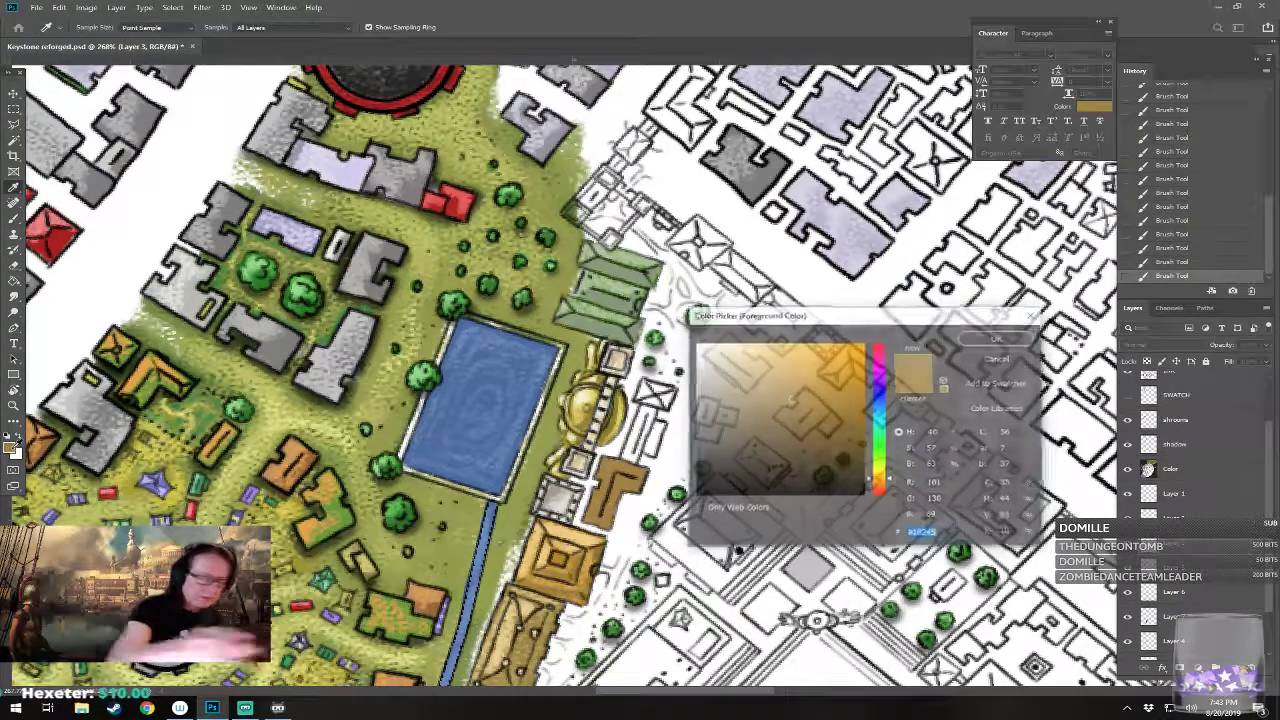
click(764, 367)
click(997, 338)
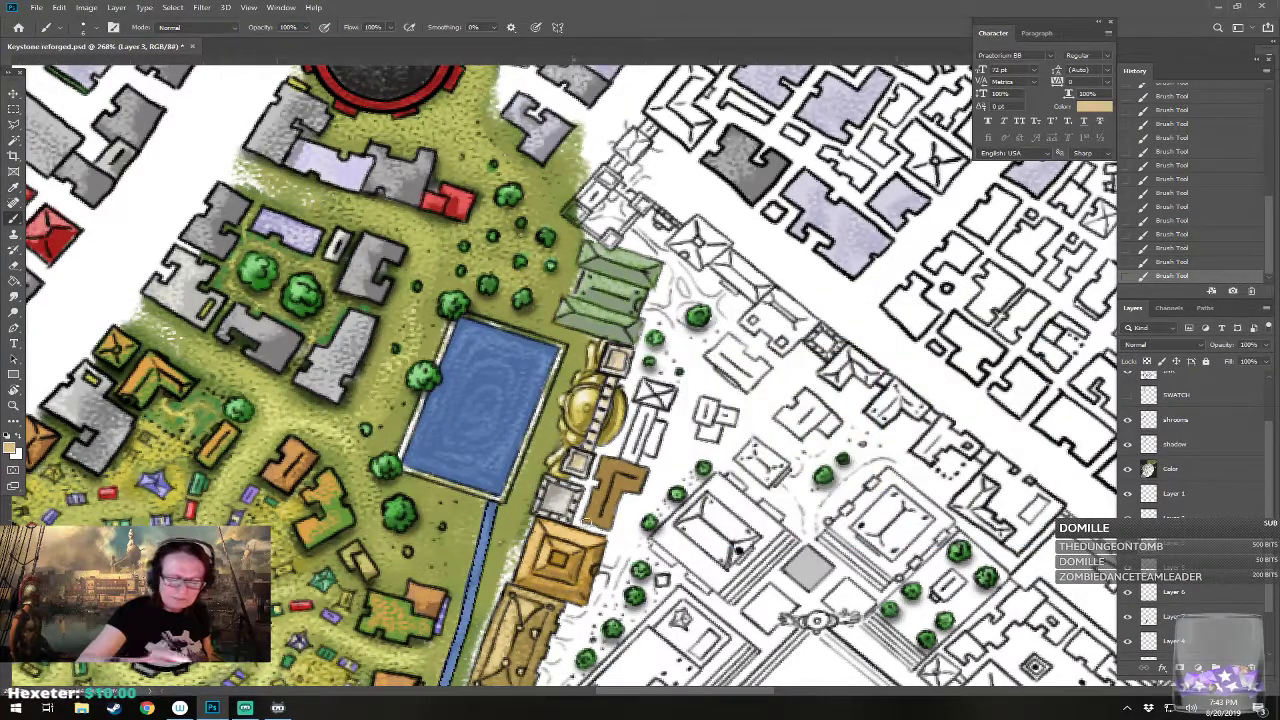
mouse_move(595, 514)
mouse_down()
mouse_move(603, 466)
mouse_move(637, 471)
mouse_up()
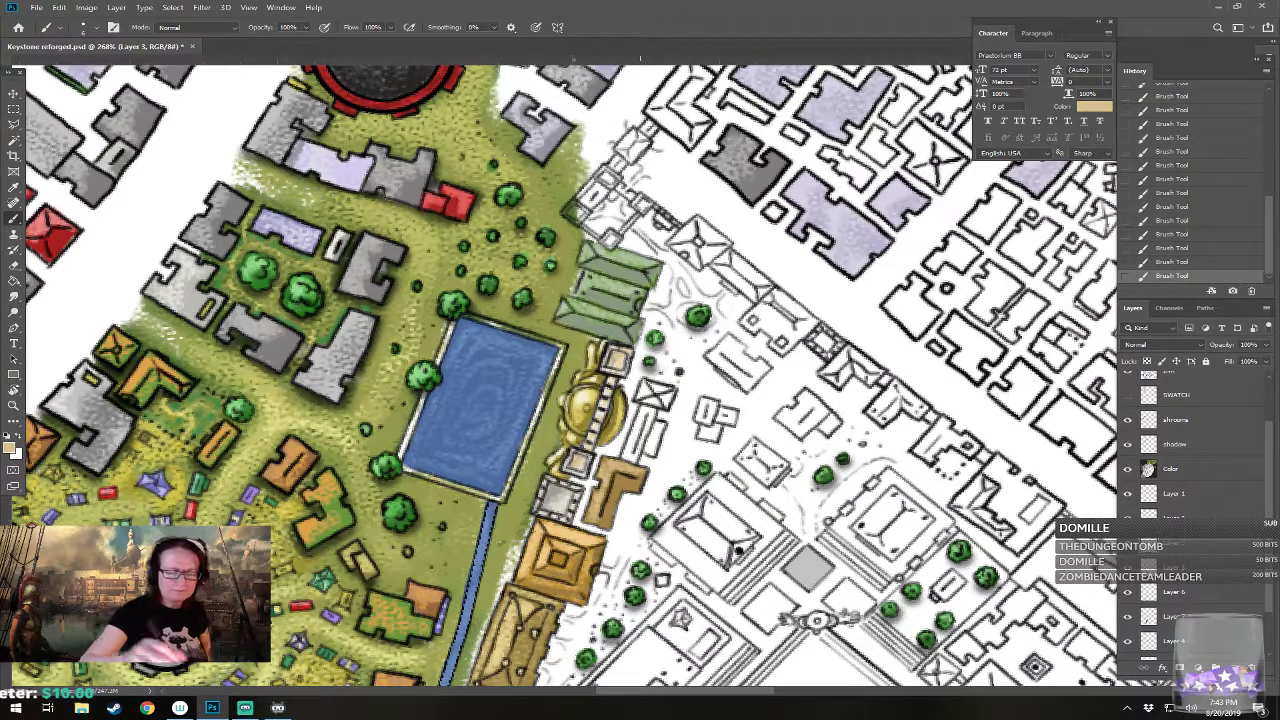
scroll(600, 400, up, 3)
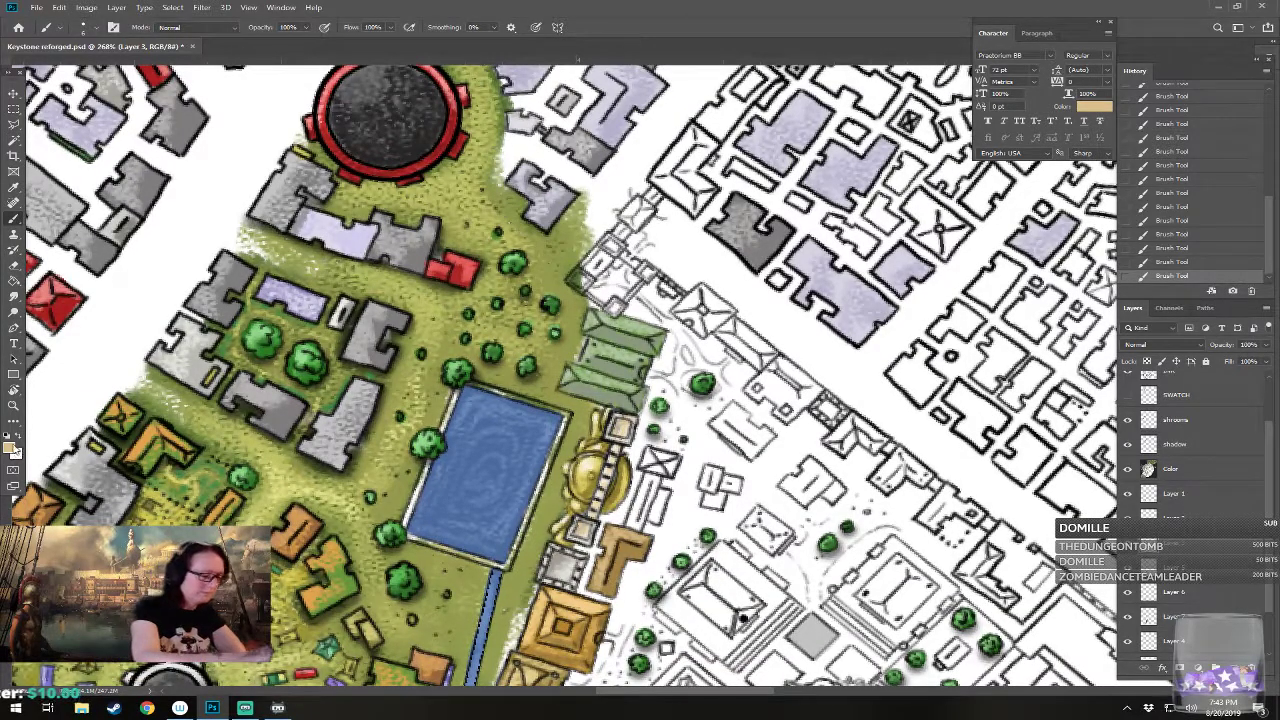
Step: Set the foreground colour to dark brown #685022 and brush shading onto the L-shaped building and the small roofs north of it
click(13, 449)
click(826, 410)
click(994, 336)
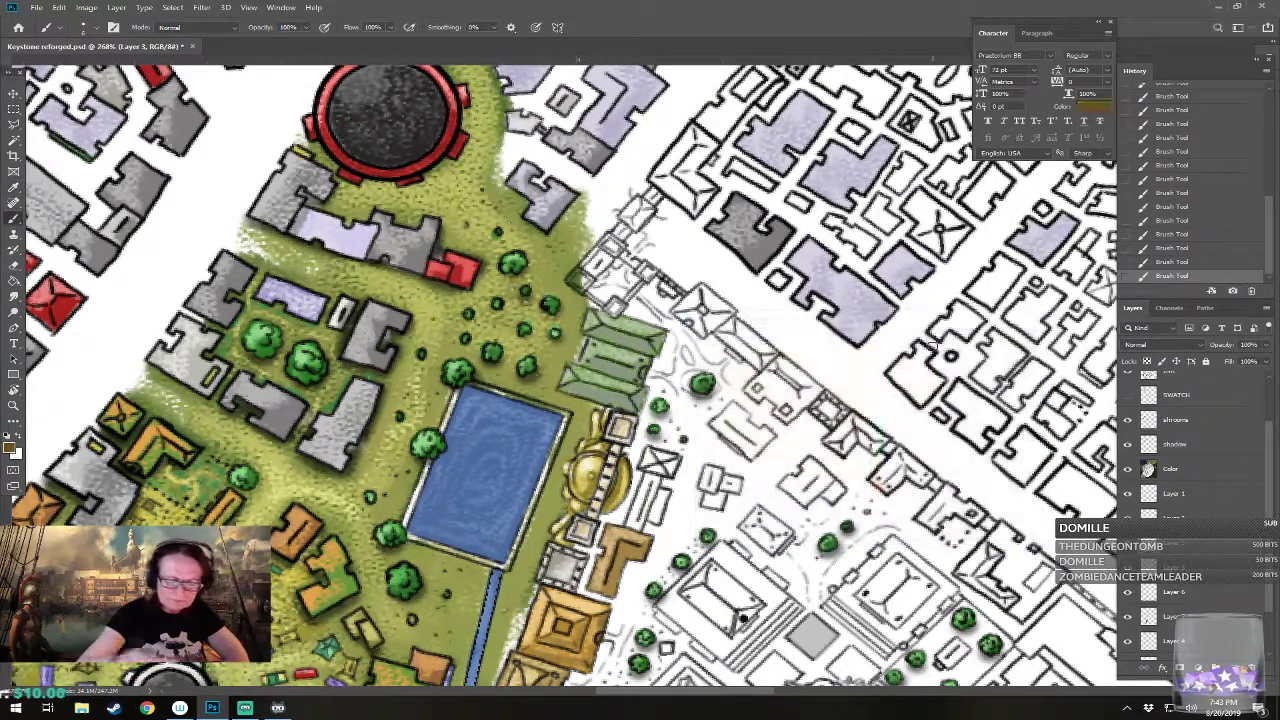
mouse_move(634, 548)
mouse_down()
mouse_move(608, 575)
mouse_move(610, 595)
mouse_move(618, 556)
mouse_up()
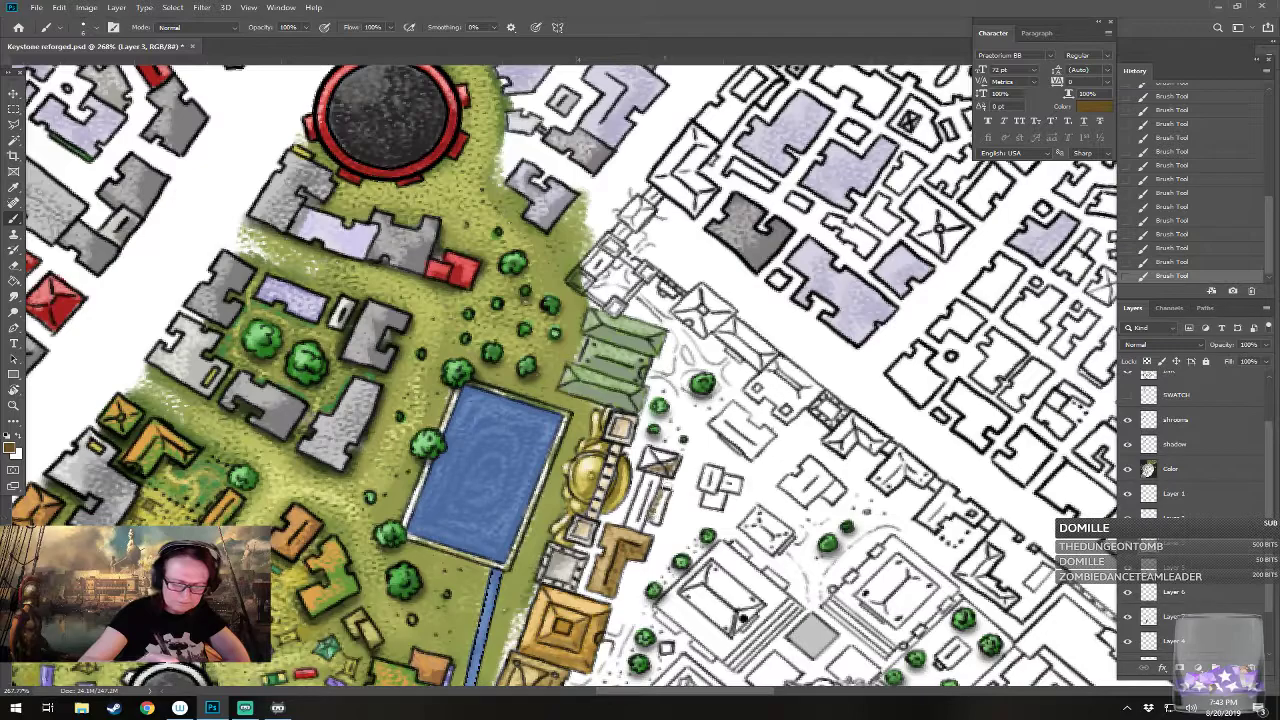
Step: Set the foreground colour to #ab8f57 and fill the small square hip-roofed building and the narrow building north of the L-shaped one
click(12, 450)
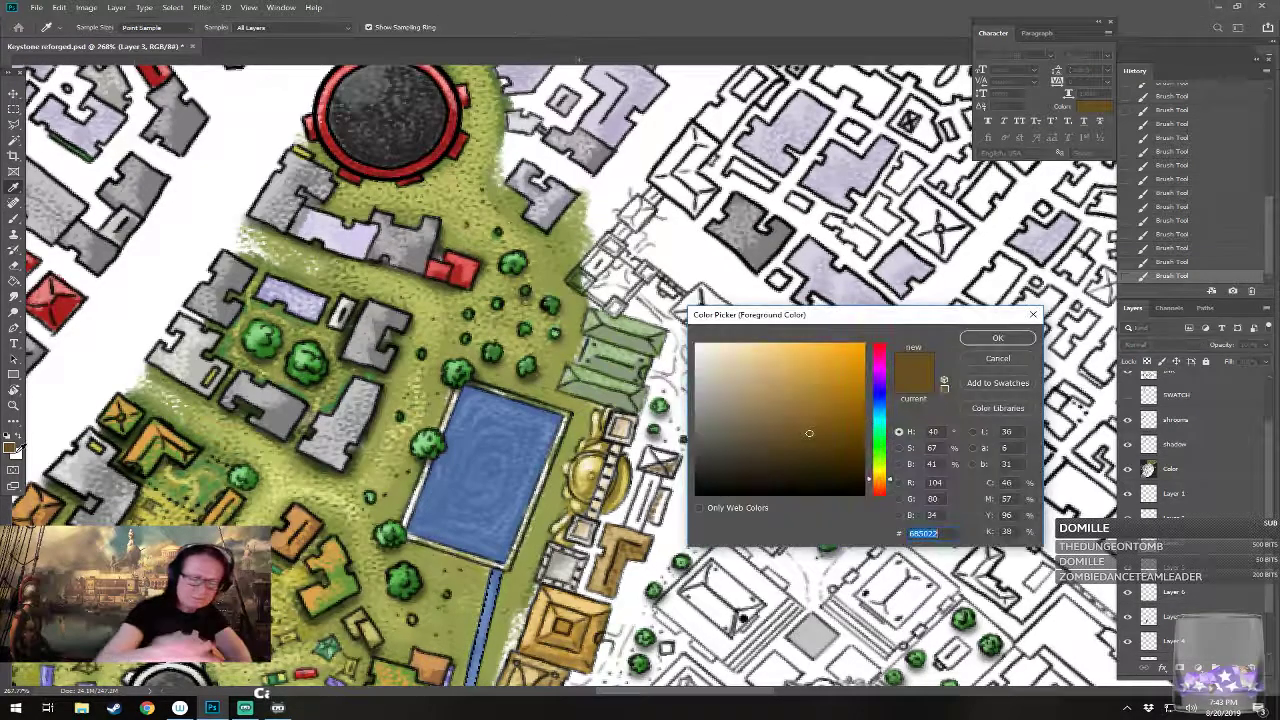
click(620, 528)
click(777, 393)
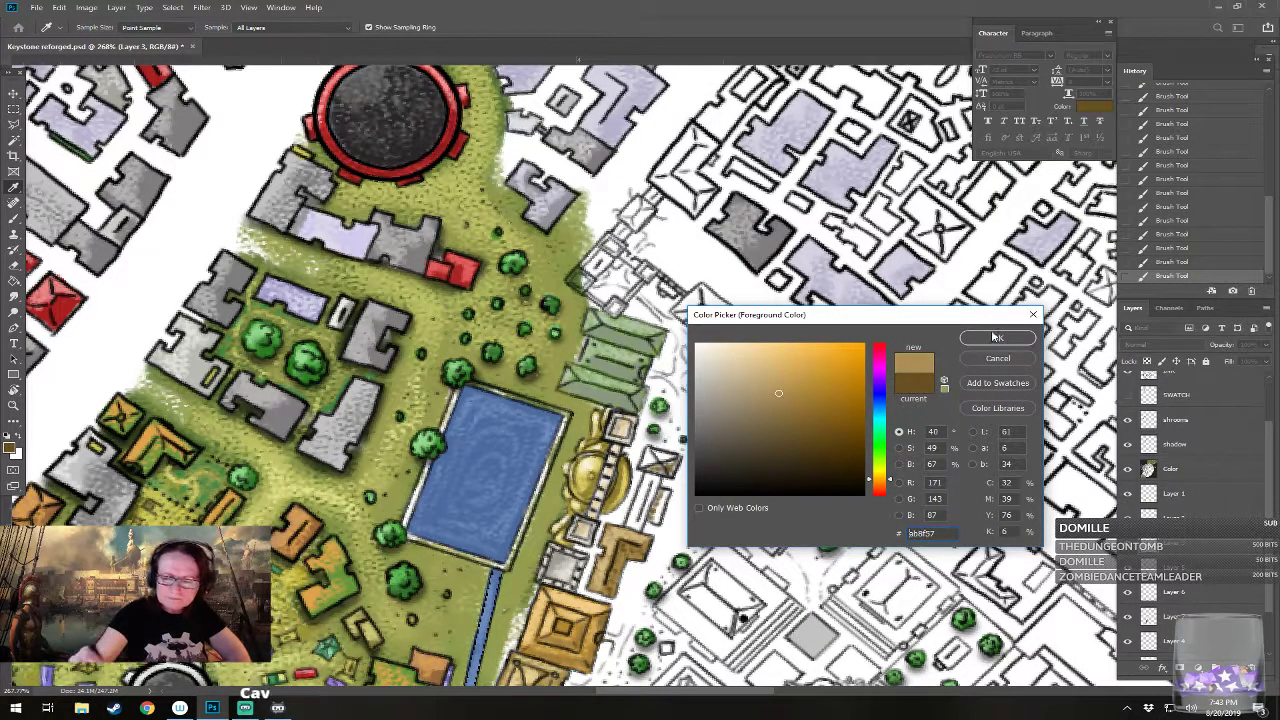
click(997, 338)
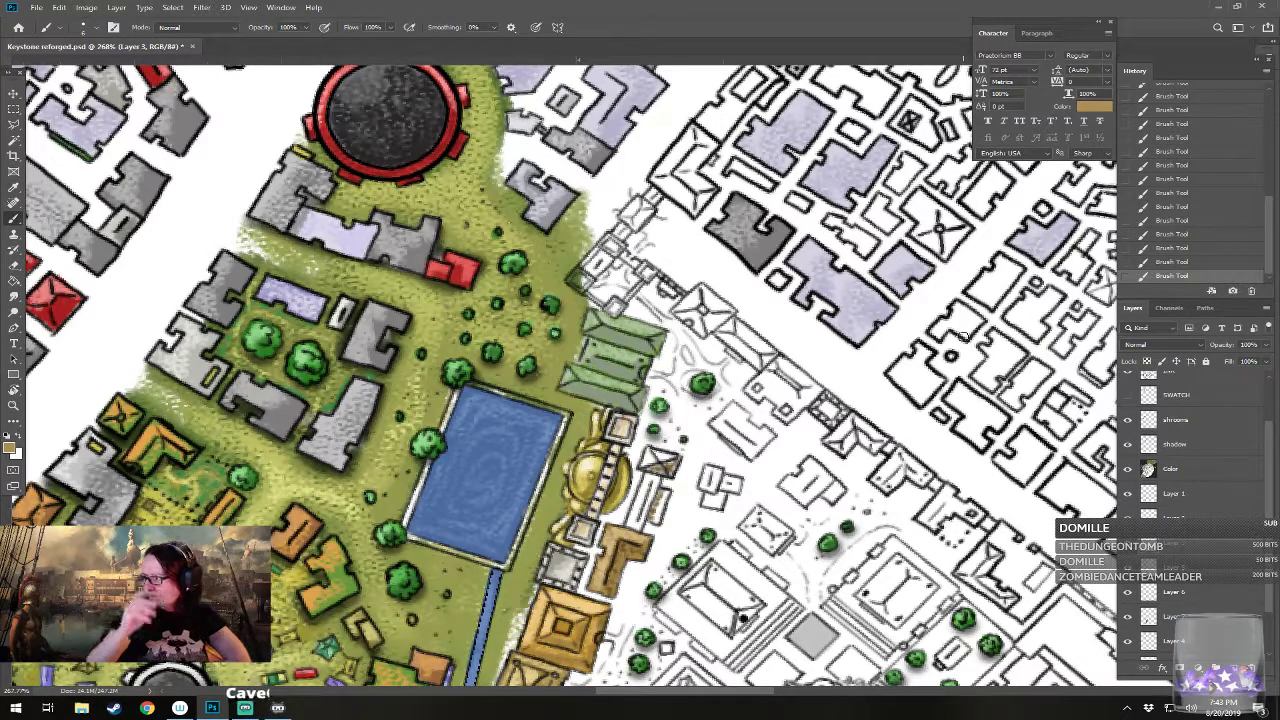
mouse_move(644, 458)
mouse_down()
mouse_move(672, 456)
mouse_move(648, 474)
mouse_move(631, 522)
mouse_move(655, 478)
mouse_up()
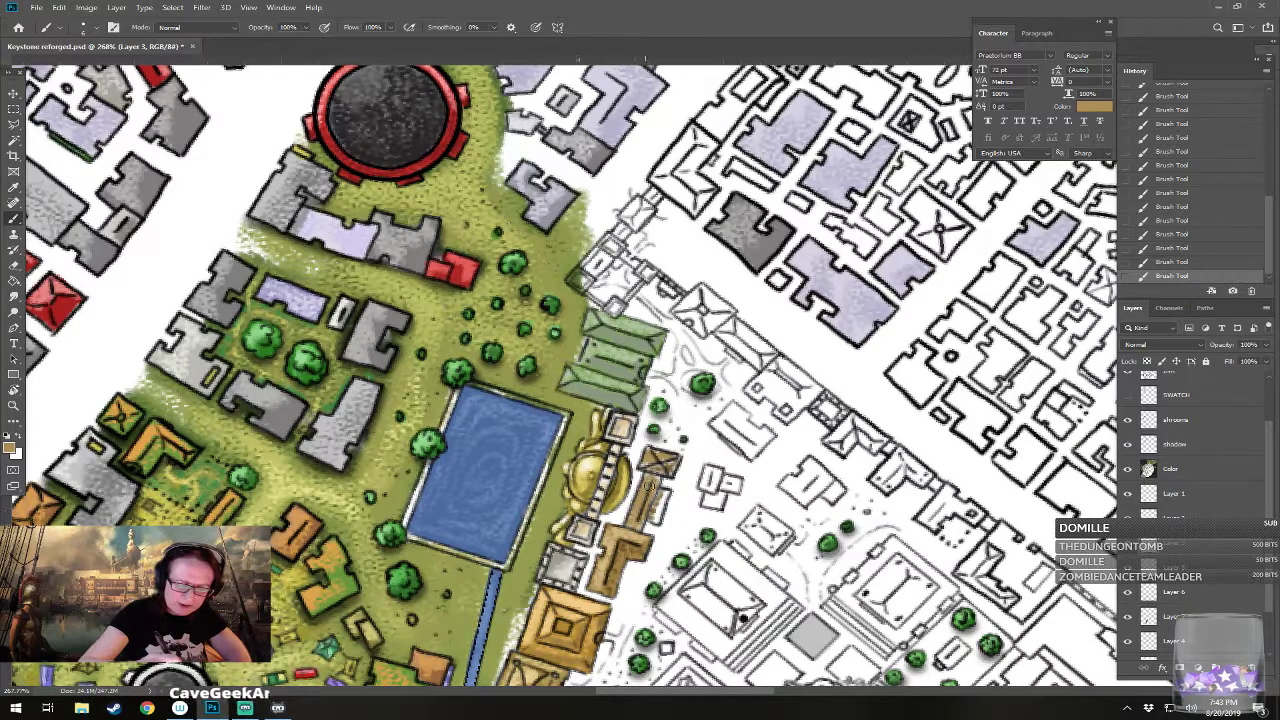
drag(657, 515, 662, 498)
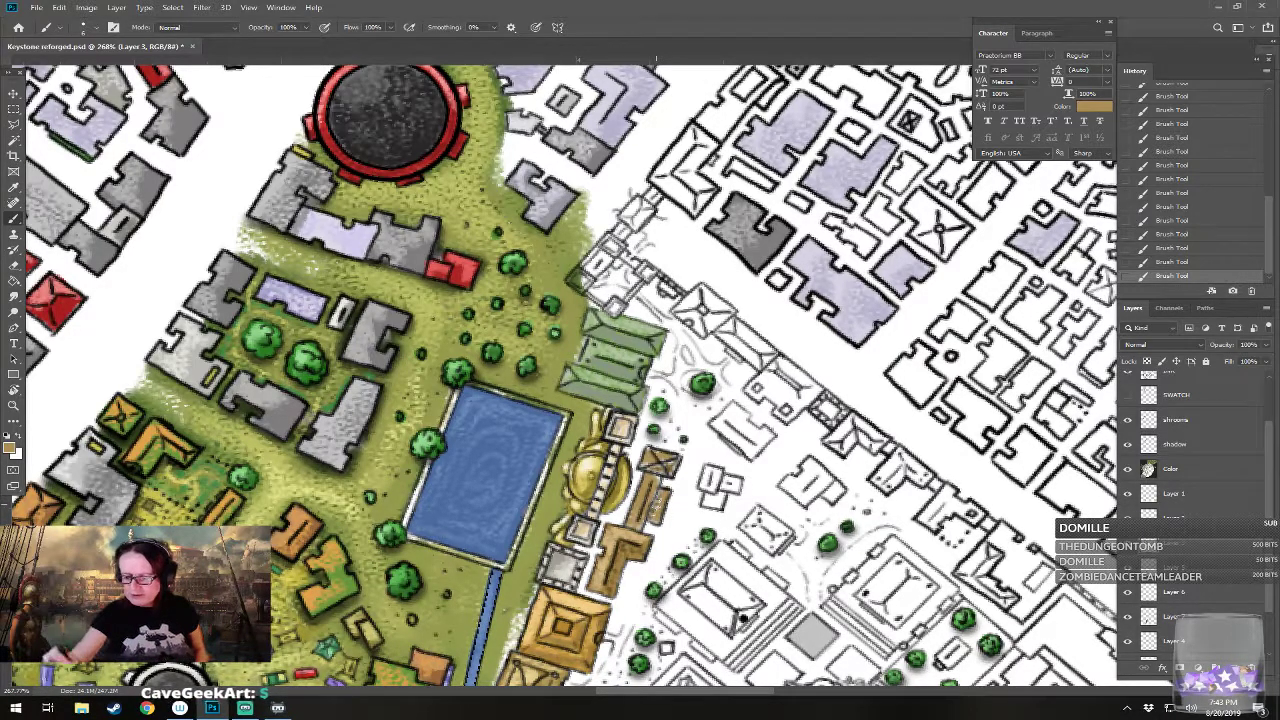
Step: Brush tan #d2b57a highlights onto the small brown buildings, then set the foreground colour to #bb9a57 on Layer 5
click(10, 450)
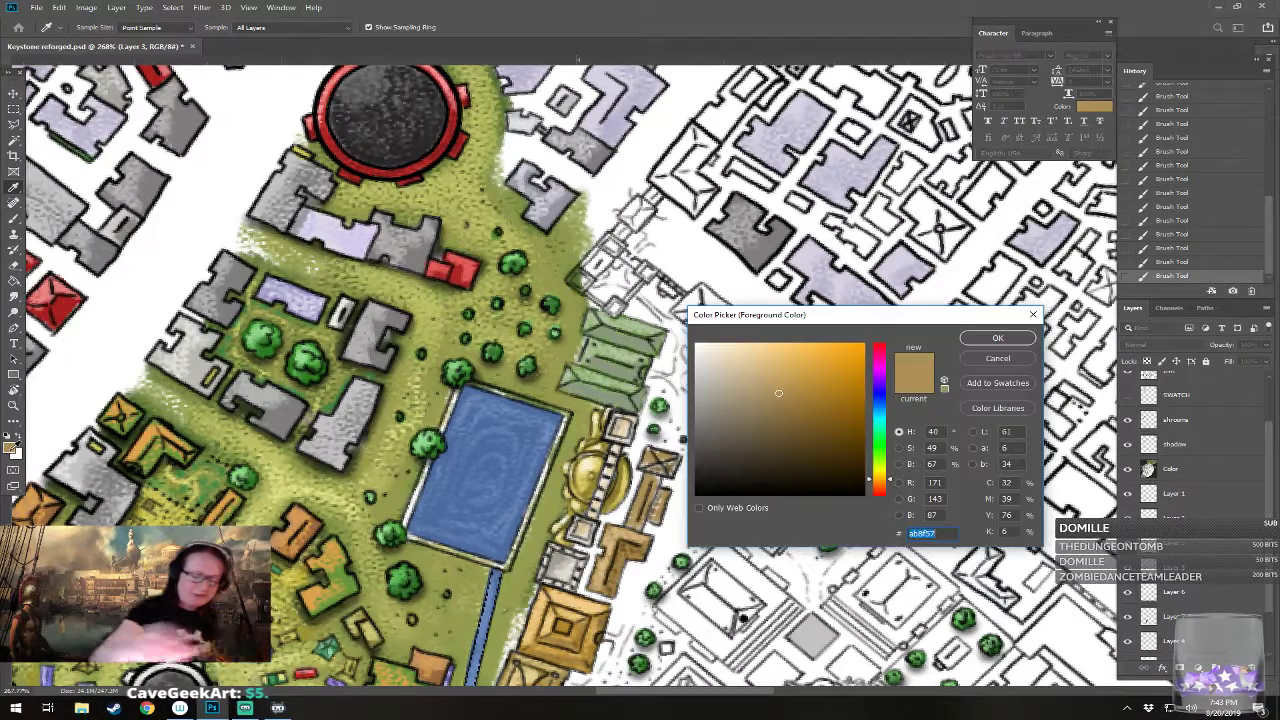
click(997, 337)
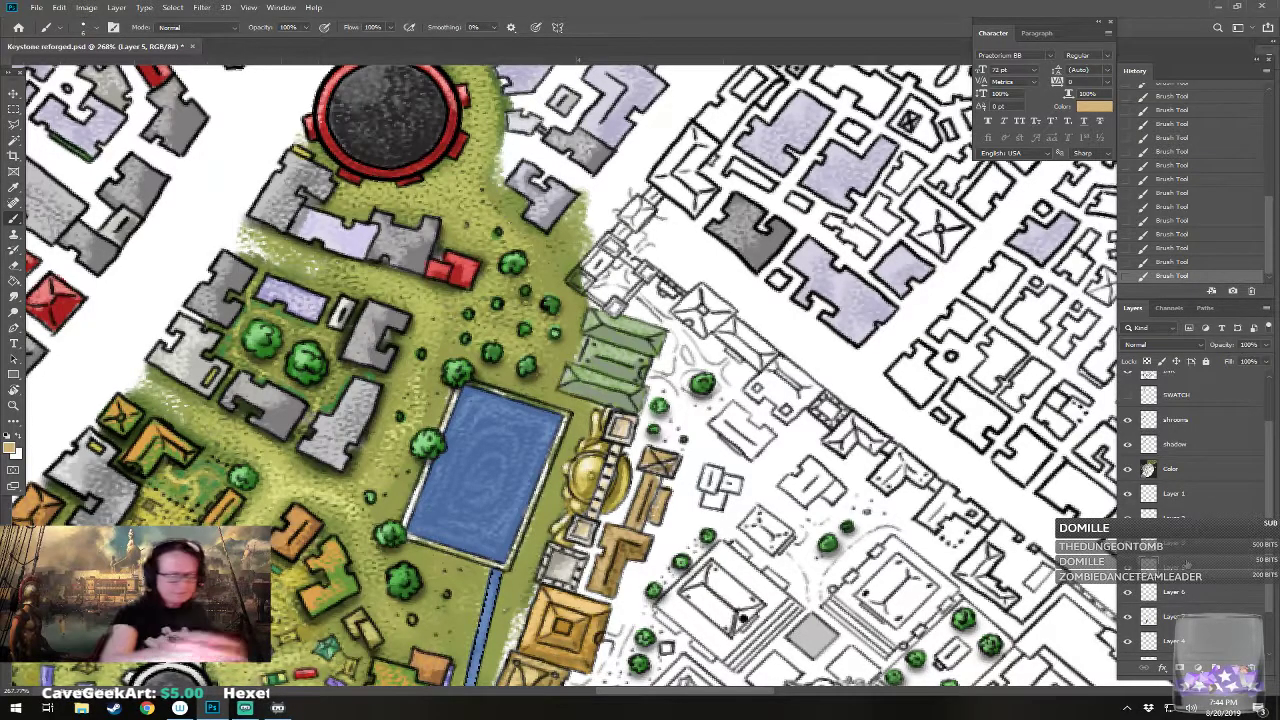
click(12, 448)
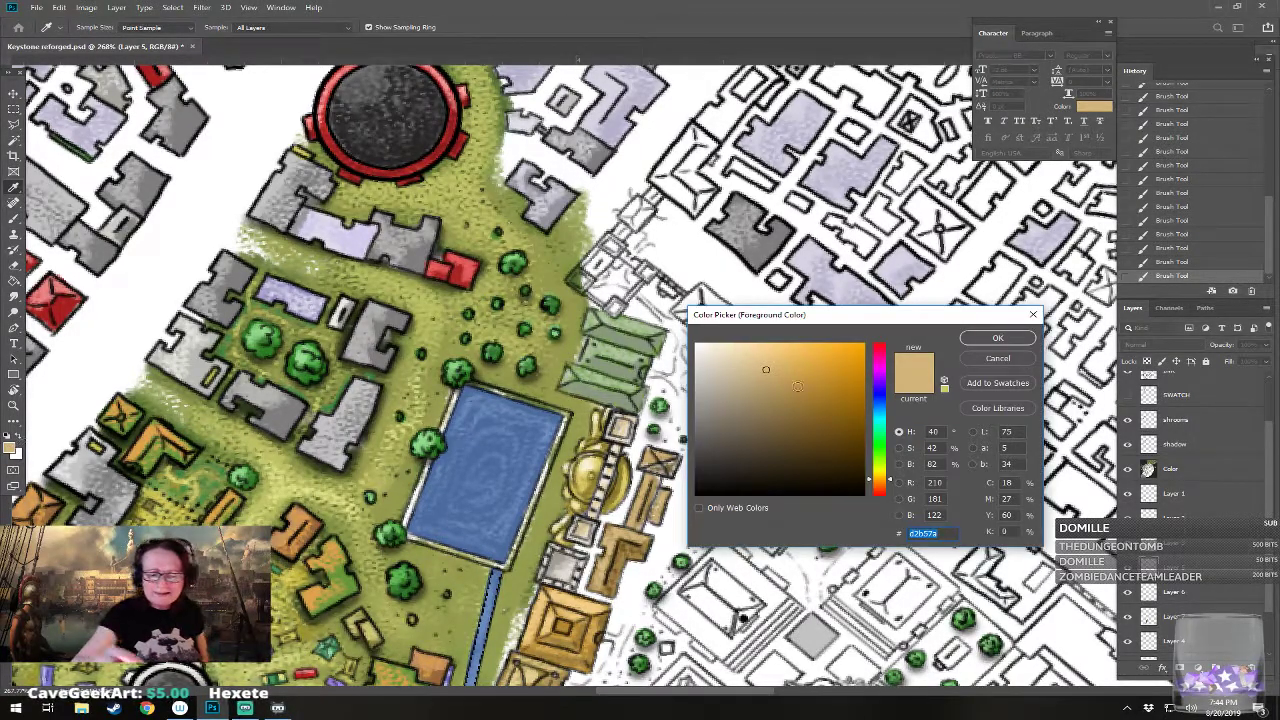
click(786, 383)
click(995, 338)
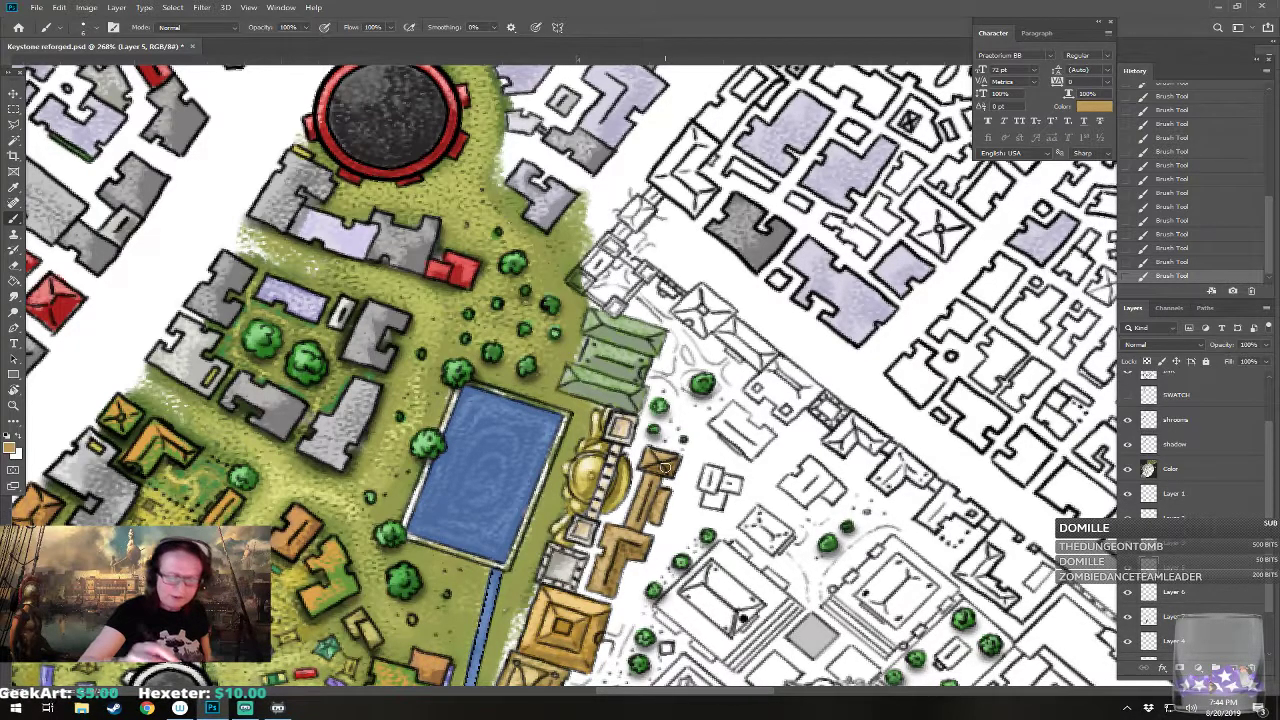
Step: Set the foreground colour to red #cc1616 and fill the small gatehouse and its connecting walls north of the four-towered courtyard
scroll(633, 535, down, 2)
scroll(633, 535, up, 3)
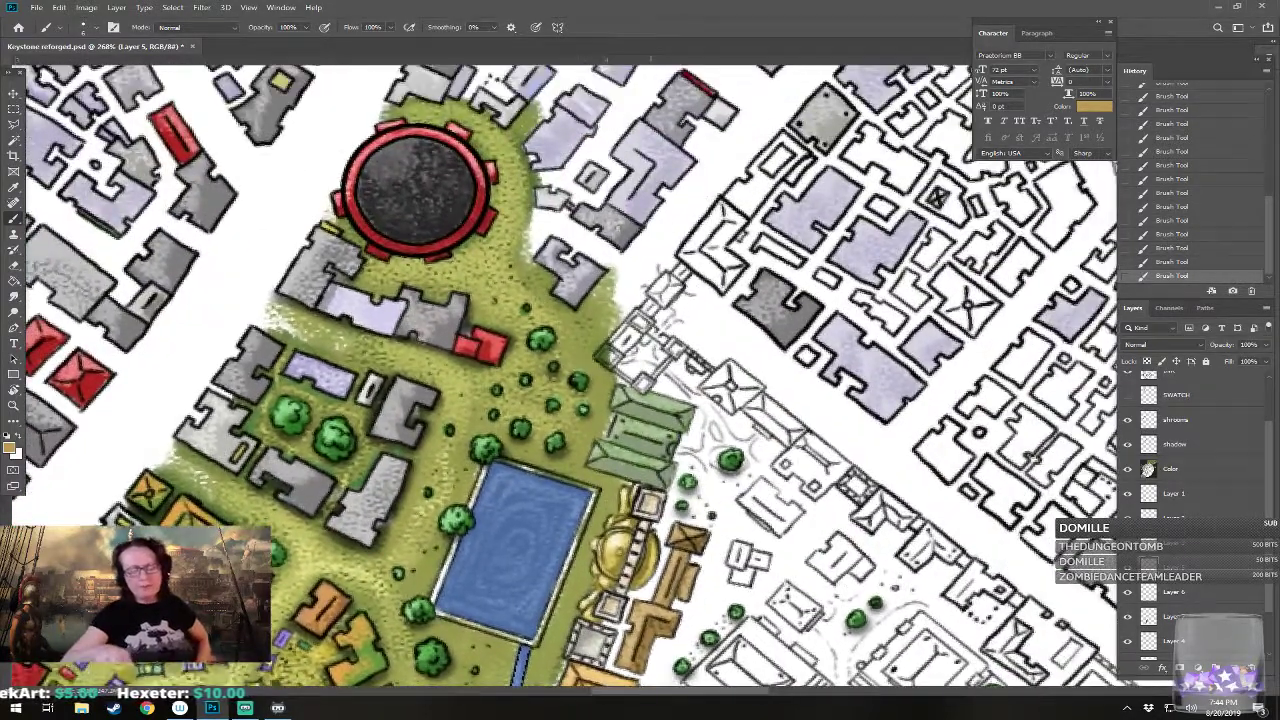
drag(633, 535, 579, 525)
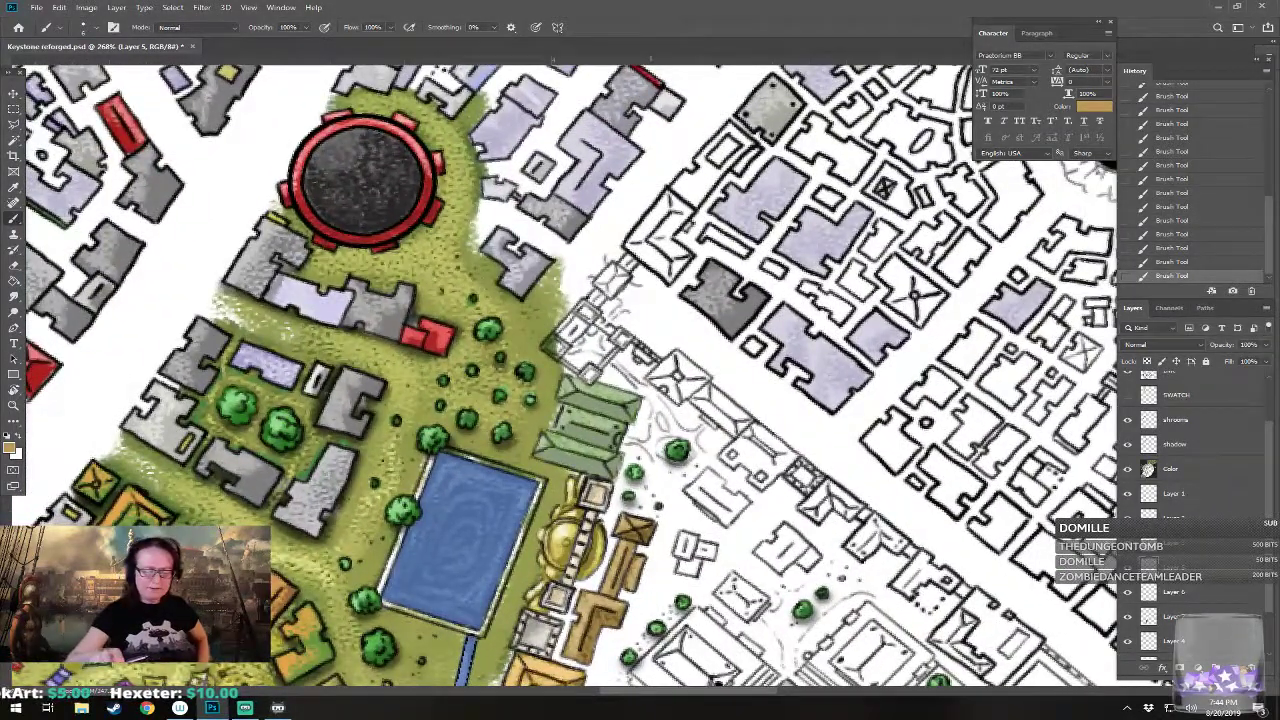
scroll(579, 525, down, 2)
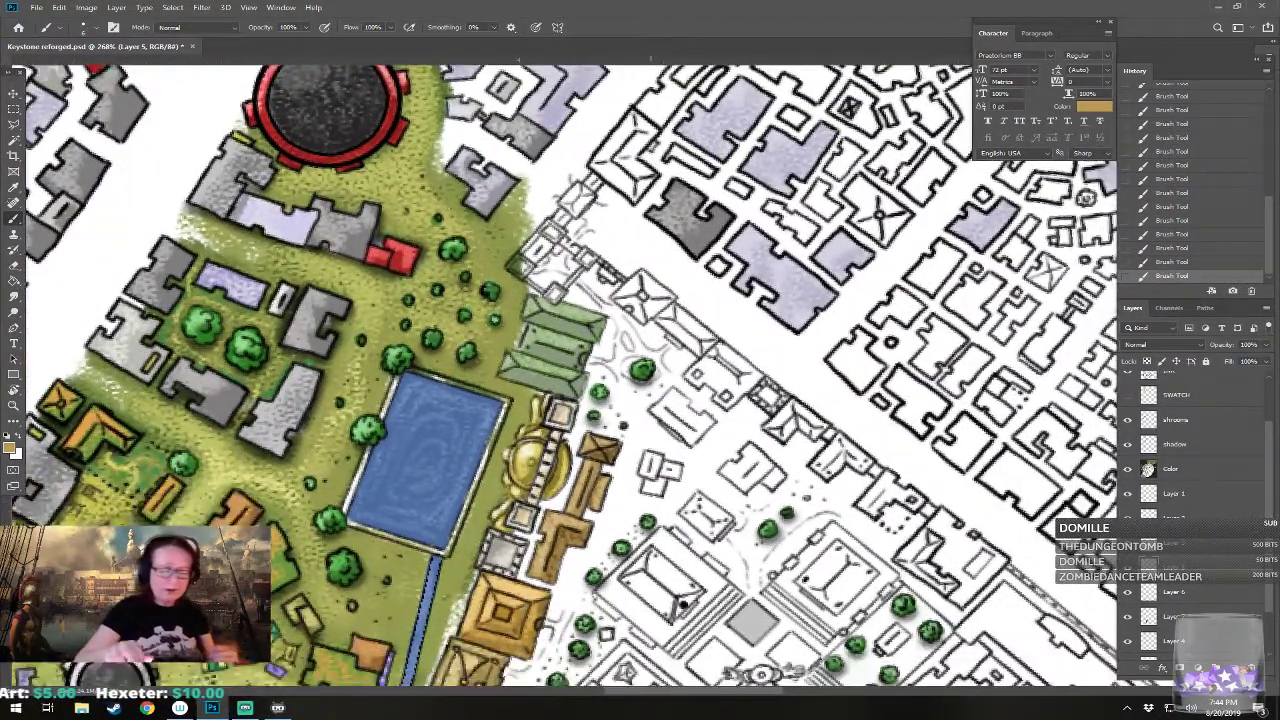
scroll(579, 525, up, 2)
scroll(579, 525, down, 2)
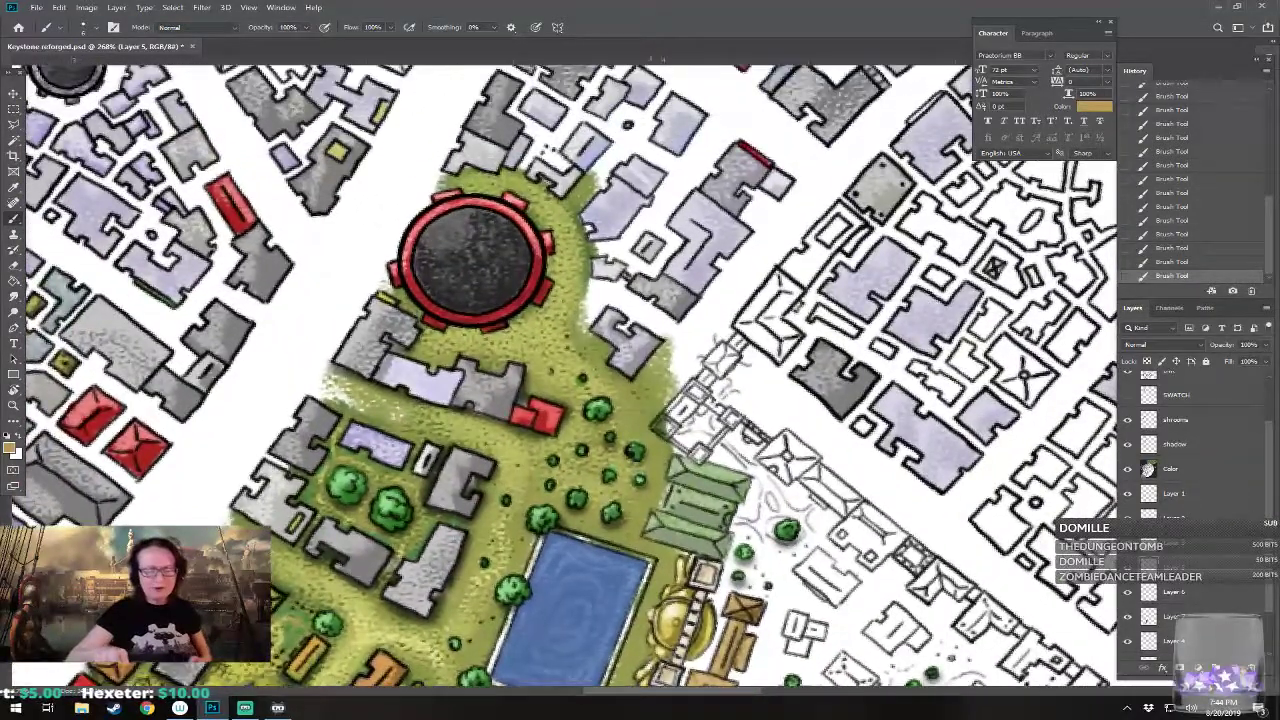
scroll(579, 525, up, 4)
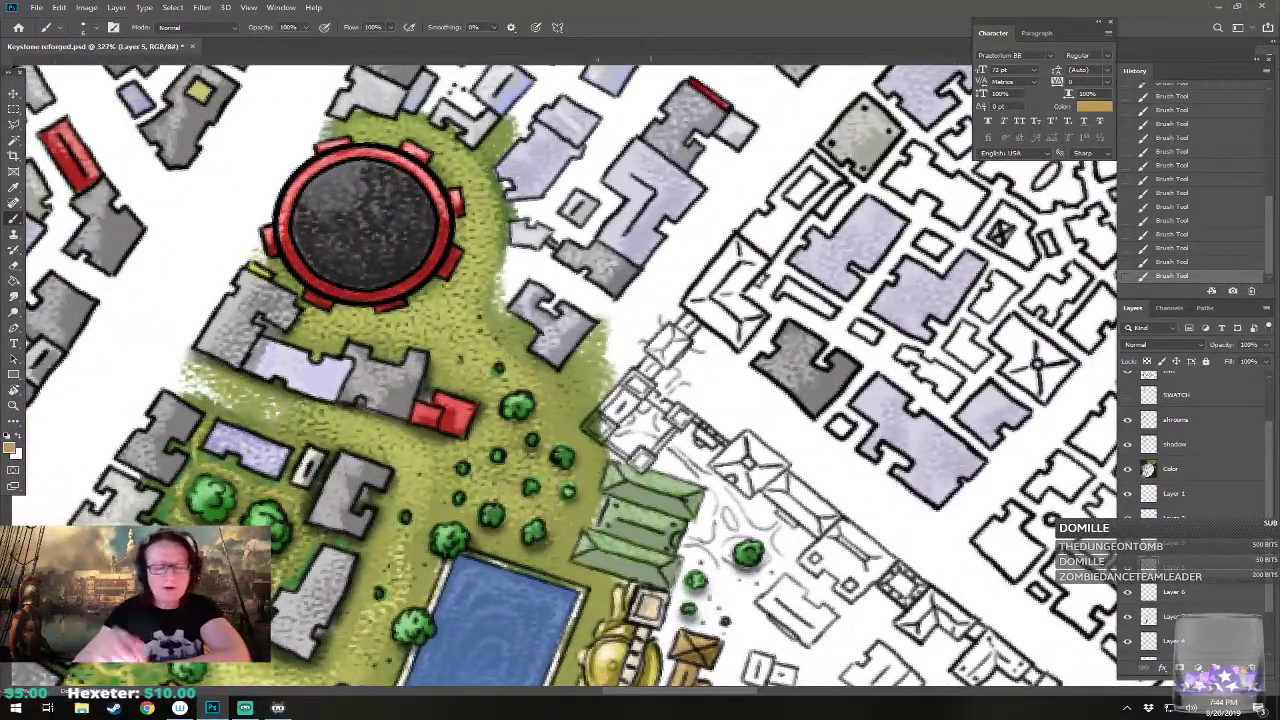
scroll(579, 525, down, 1)
scroll(579, 525, up, 2)
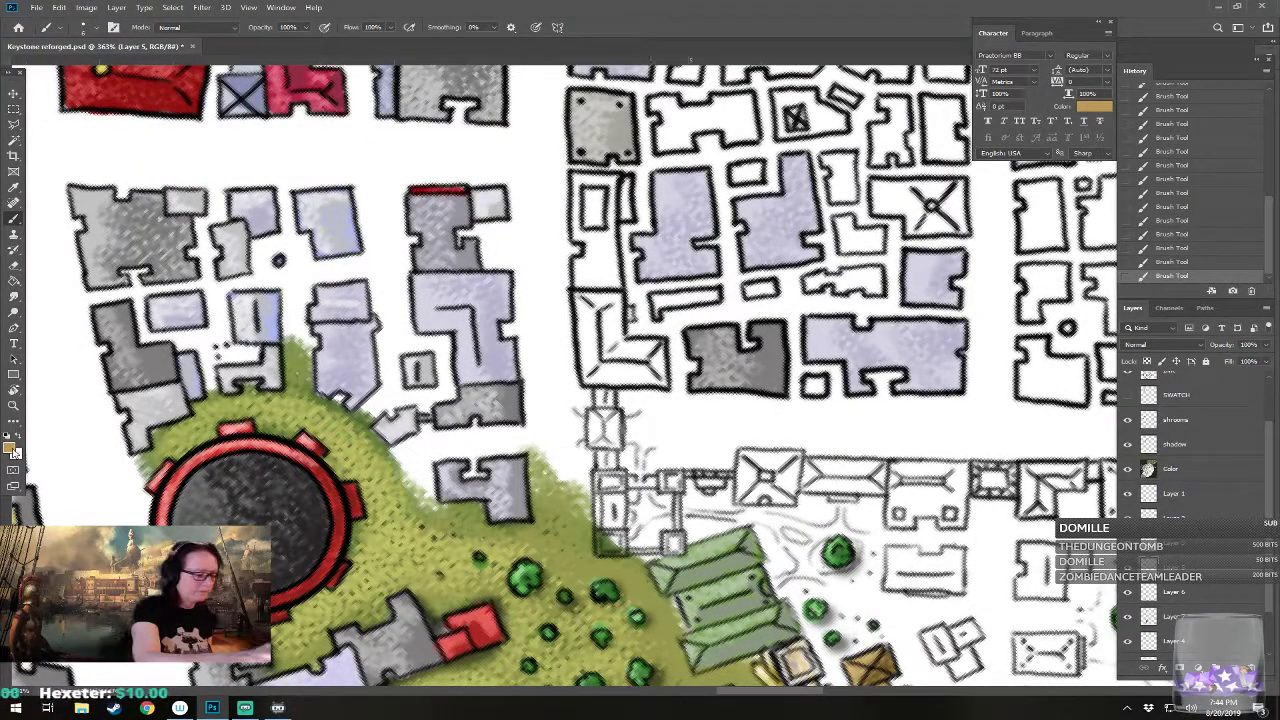
click(11, 448)
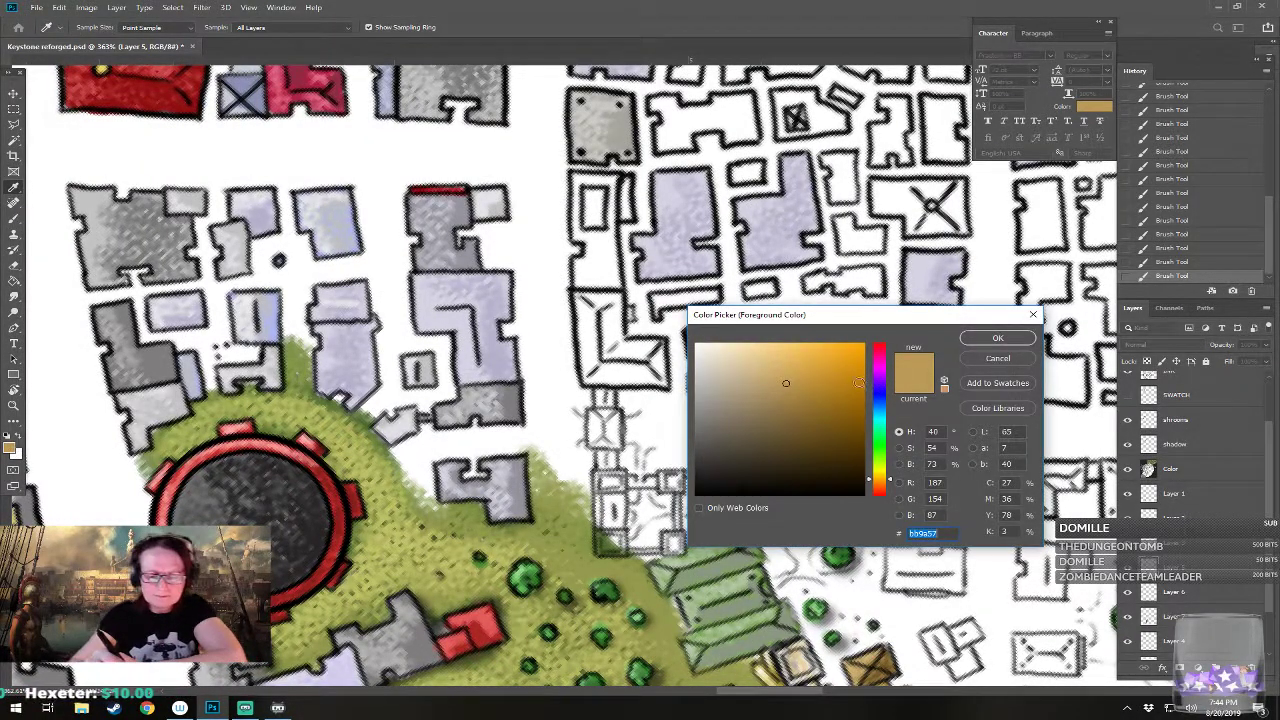
drag(882, 365, 881, 345)
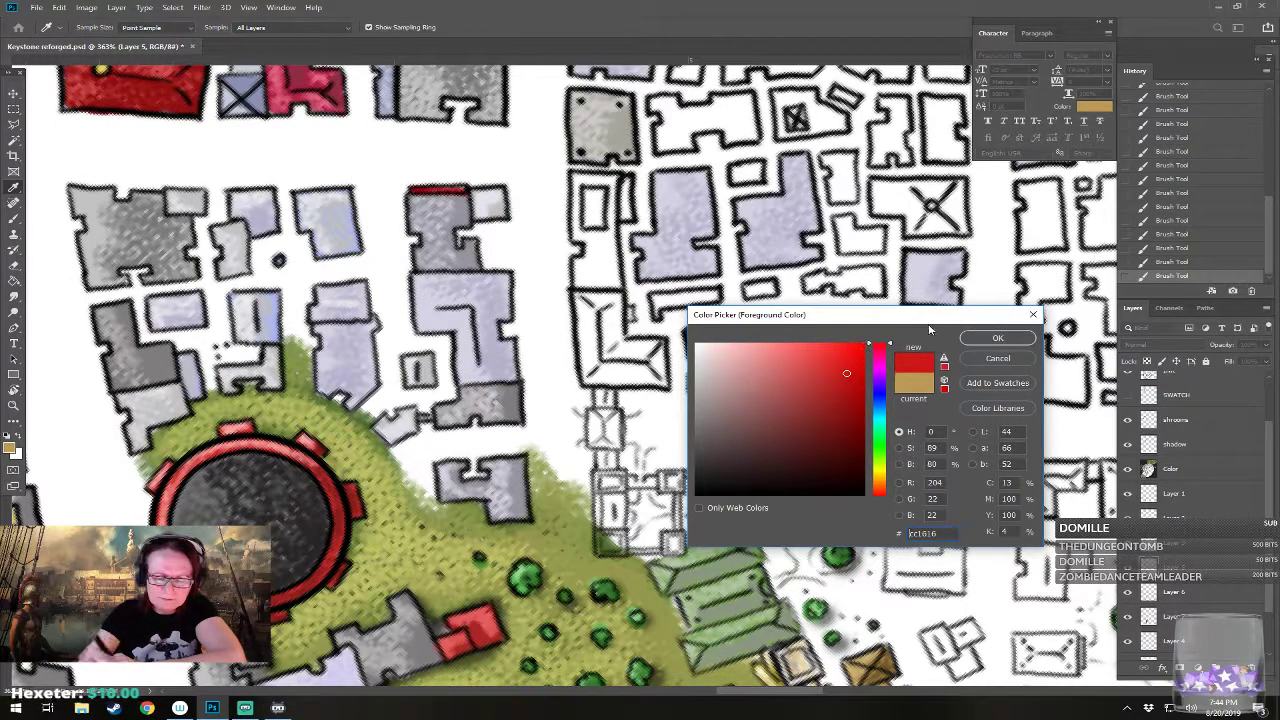
click(997, 338)
mouse_move(596, 414)
mouse_down()
mouse_move(592, 448)
mouse_move(620, 442)
mouse_move(600, 412)
mouse_move(610, 395)
mouse_move(600, 400)
mouse_up()
mouse_move(602, 448)
mouse_down()
mouse_move(600, 468)
mouse_move(614, 462)
mouse_up()
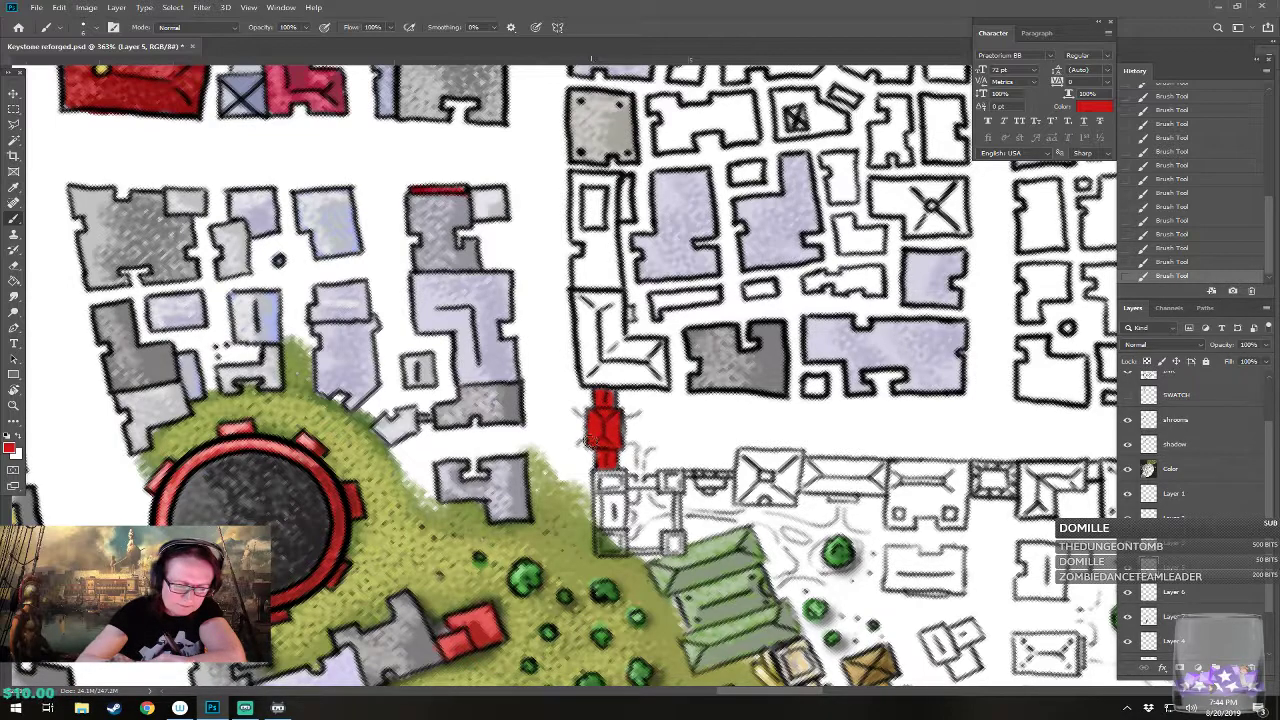
Step: Brush light red highlights and dark red #9c2e2f shading onto the red gatehouse
click(10, 447)
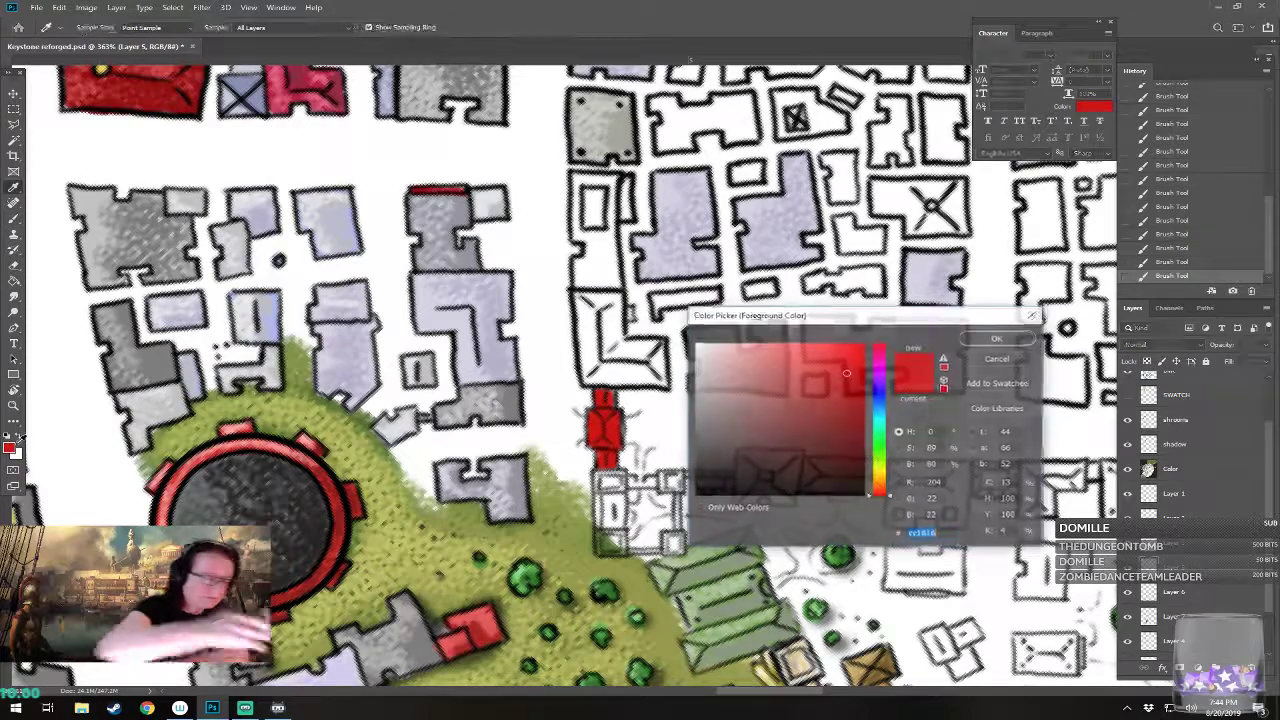
click(783, 350)
click(983, 341)
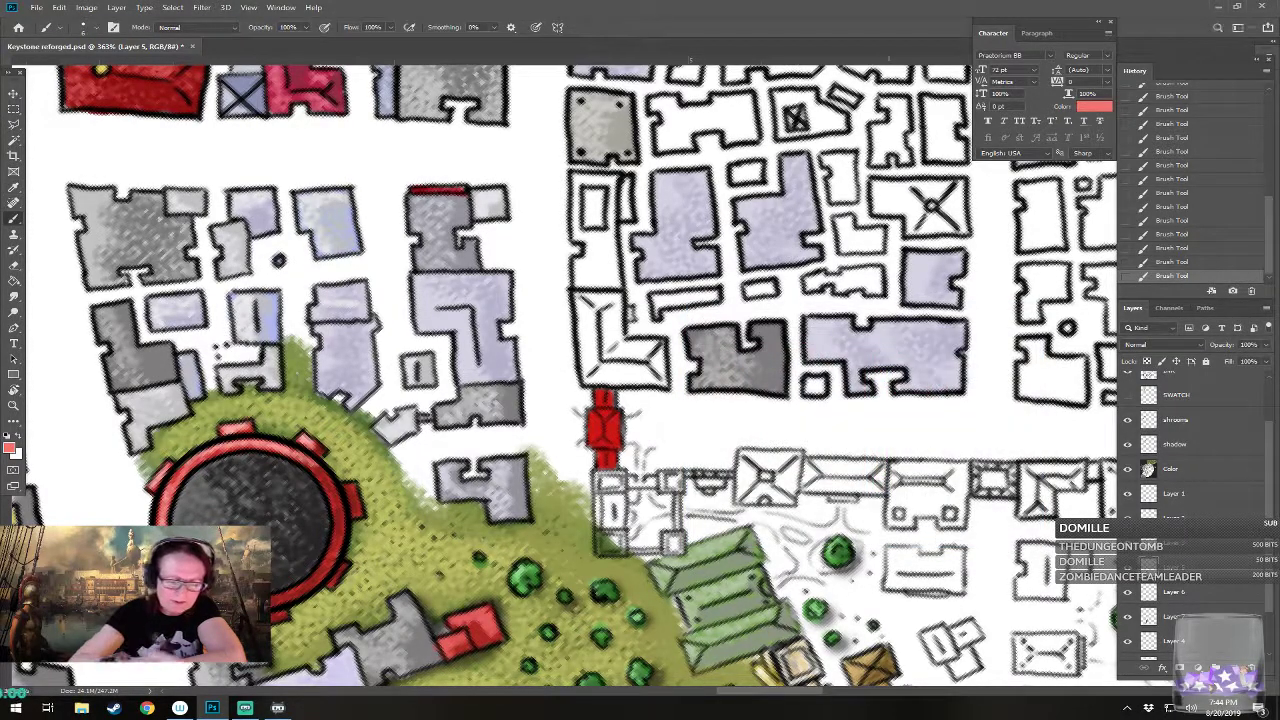
click(10, 449)
click(814, 402)
click(993, 340)
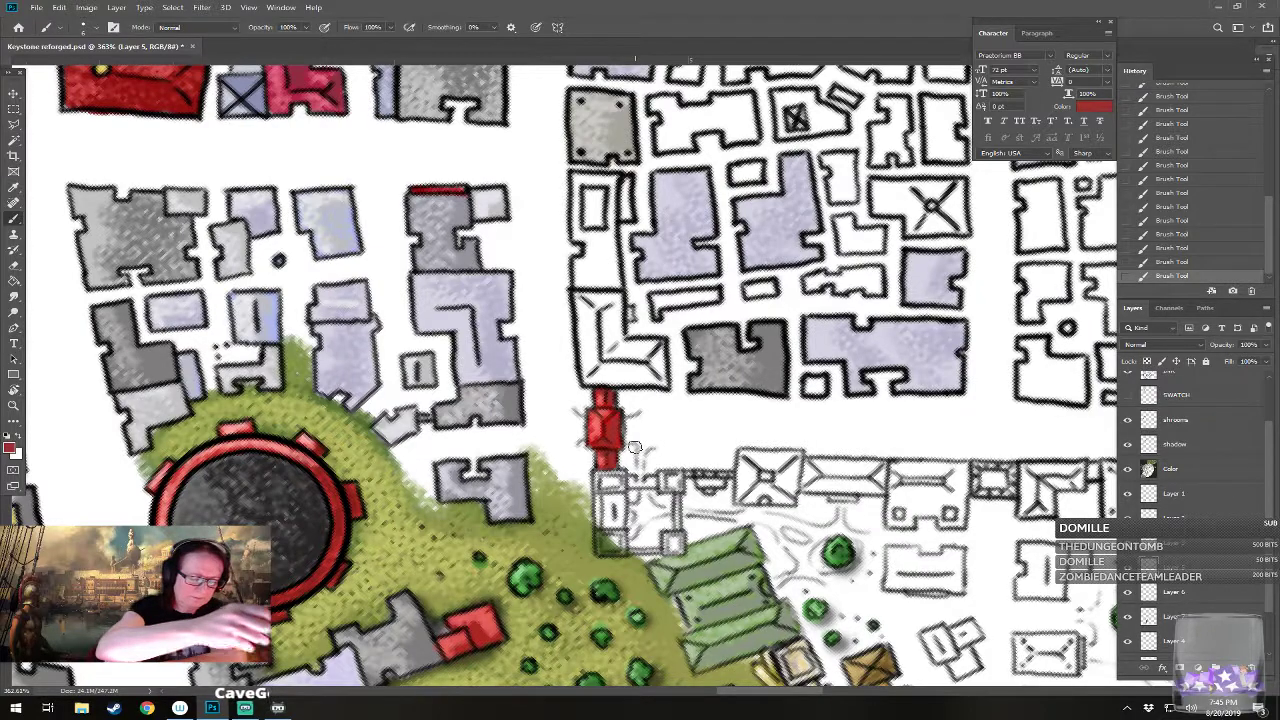
Step: Set the foreground colour to a muted orange-brown and fill the walls, corner towers and west wing of the courtyard building below the red gatehouse
click(12, 450)
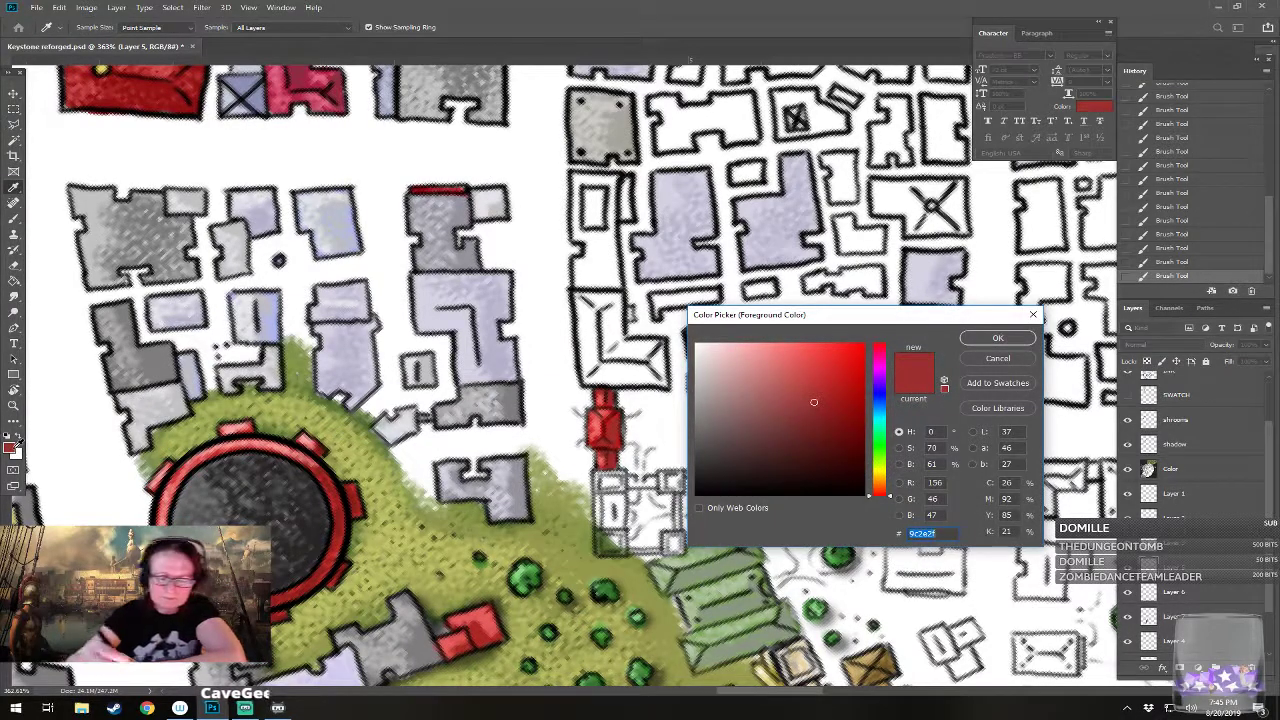
drag(880, 462, 880, 487)
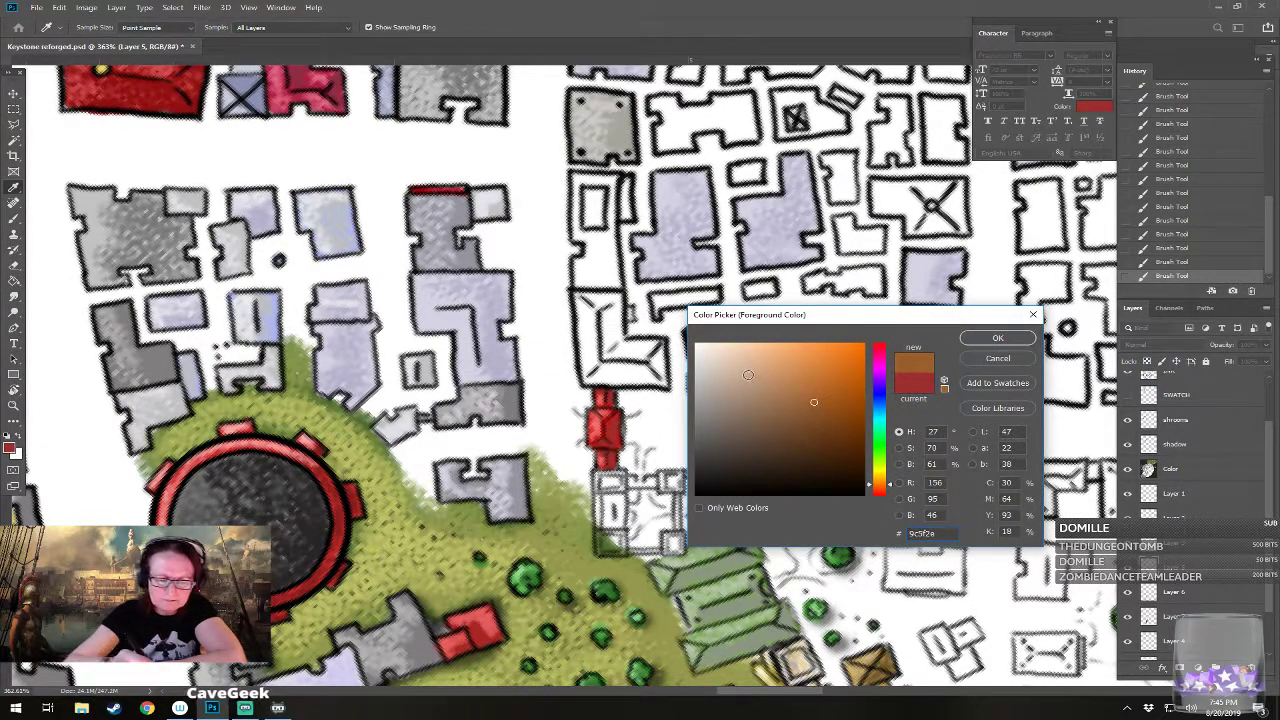
click(747, 374)
click(998, 338)
mouse_move(598, 480)
mouse_down()
mouse_move(614, 530)
mouse_move(622, 478)
mouse_move(600, 476)
mouse_move(610, 488)
mouse_move(622, 472)
mouse_move(600, 548)
mouse_move(620, 545)
mouse_move(610, 535)
mouse_move(668, 550)
mouse_move(680, 534)
mouse_move(658, 540)
mouse_move(676, 534)
mouse_move(664, 486)
mouse_move(678, 486)
mouse_move(645, 478)
mouse_move(682, 475)
mouse_move(630, 482)
mouse_move(654, 482)
mouse_up()
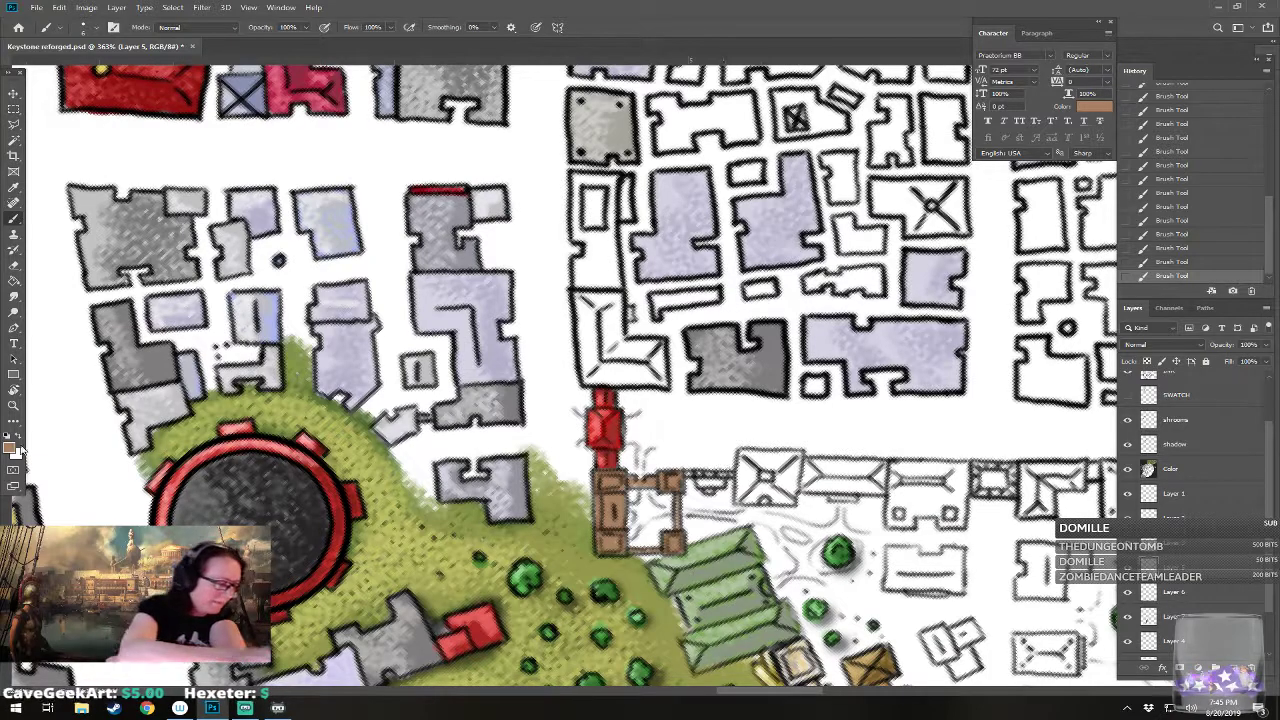
Step: Set the foreground colour to pale peach #e1b99a and brush highlights onto the brown courtyard building's towers and walls
click(12, 448)
click(747, 361)
click(990, 339)
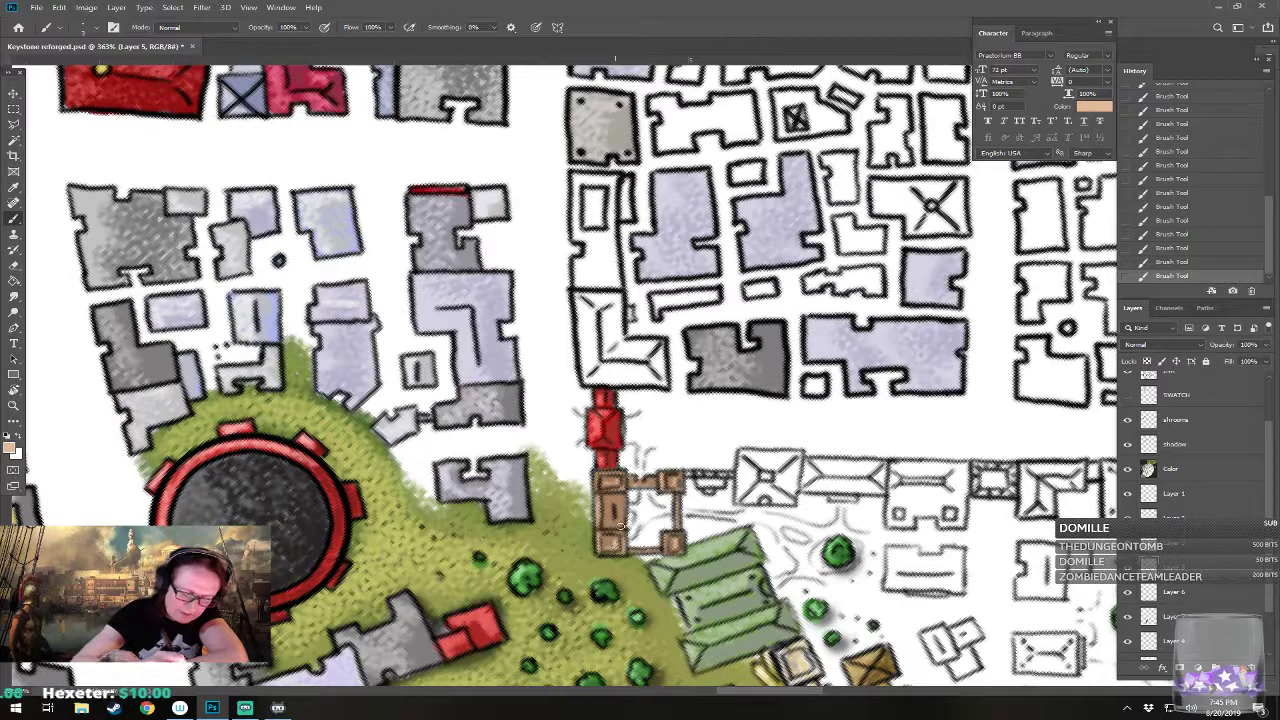
Step: Brush shading onto the courtyard building's towers and walls with brown #8c6241 and darker brown #613d21
click(12, 448)
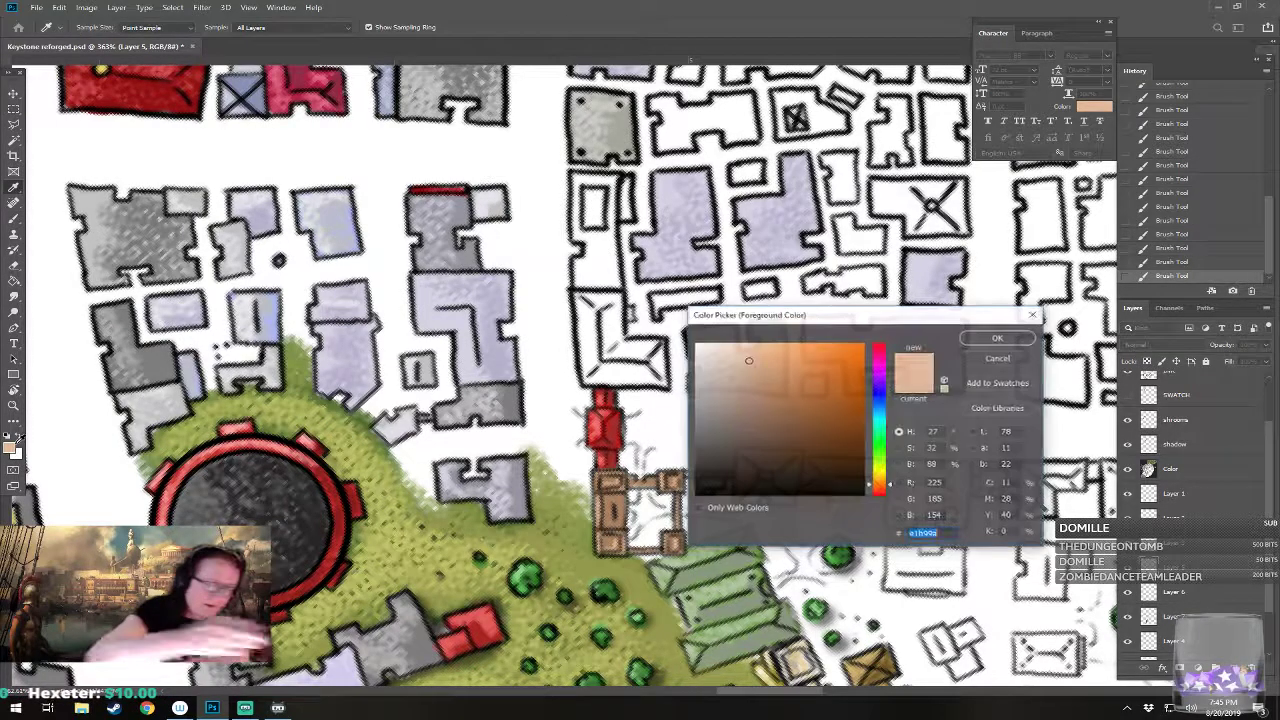
click(788, 416)
click(985, 339)
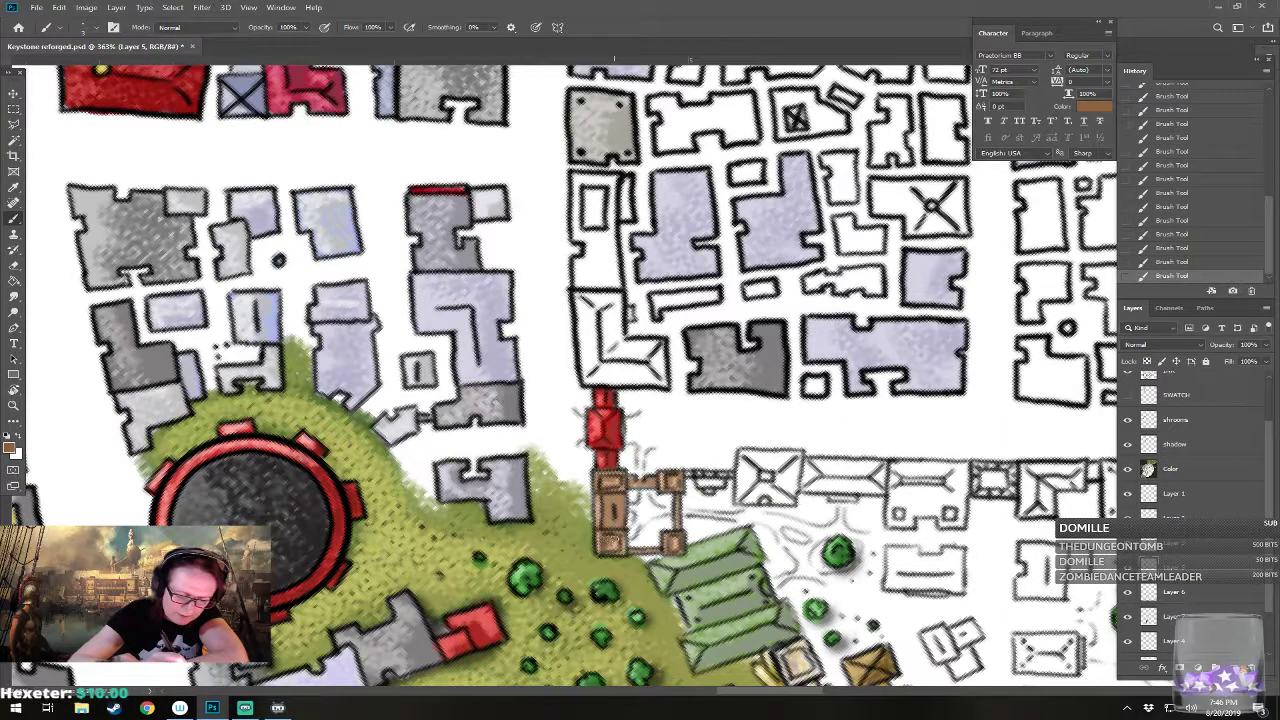
click(12, 448)
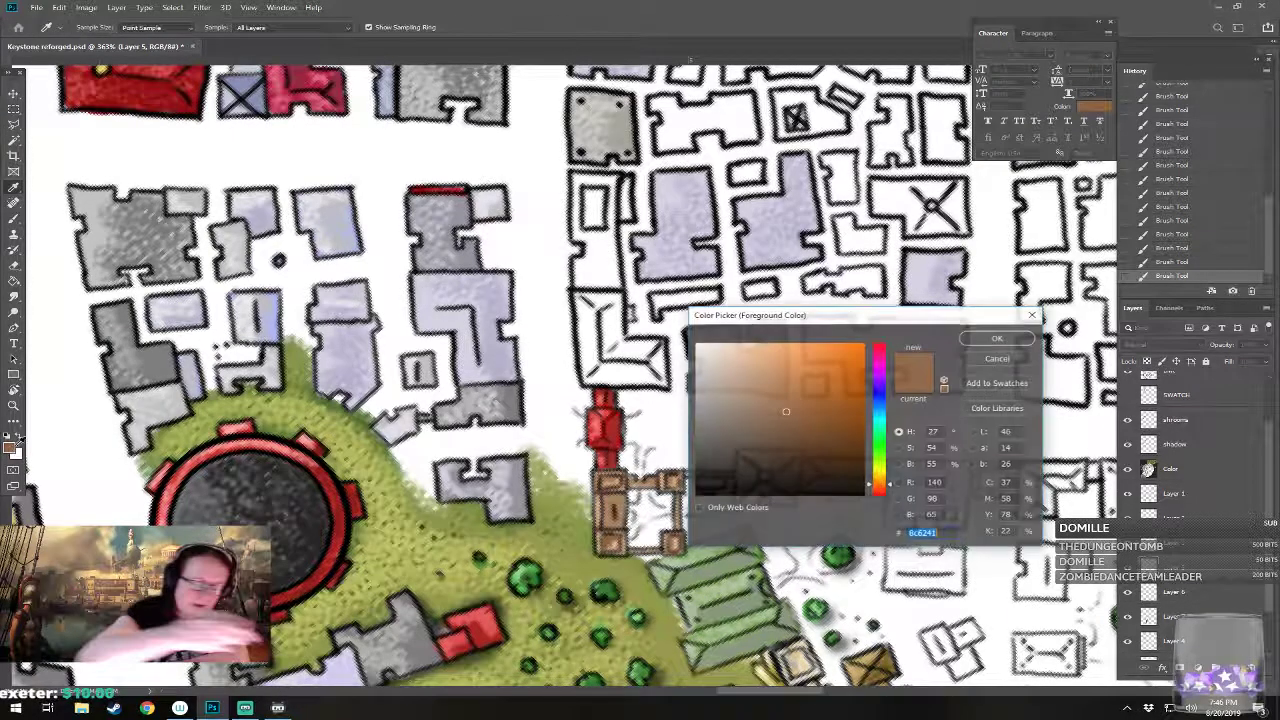
click(818, 422)
click(985, 339)
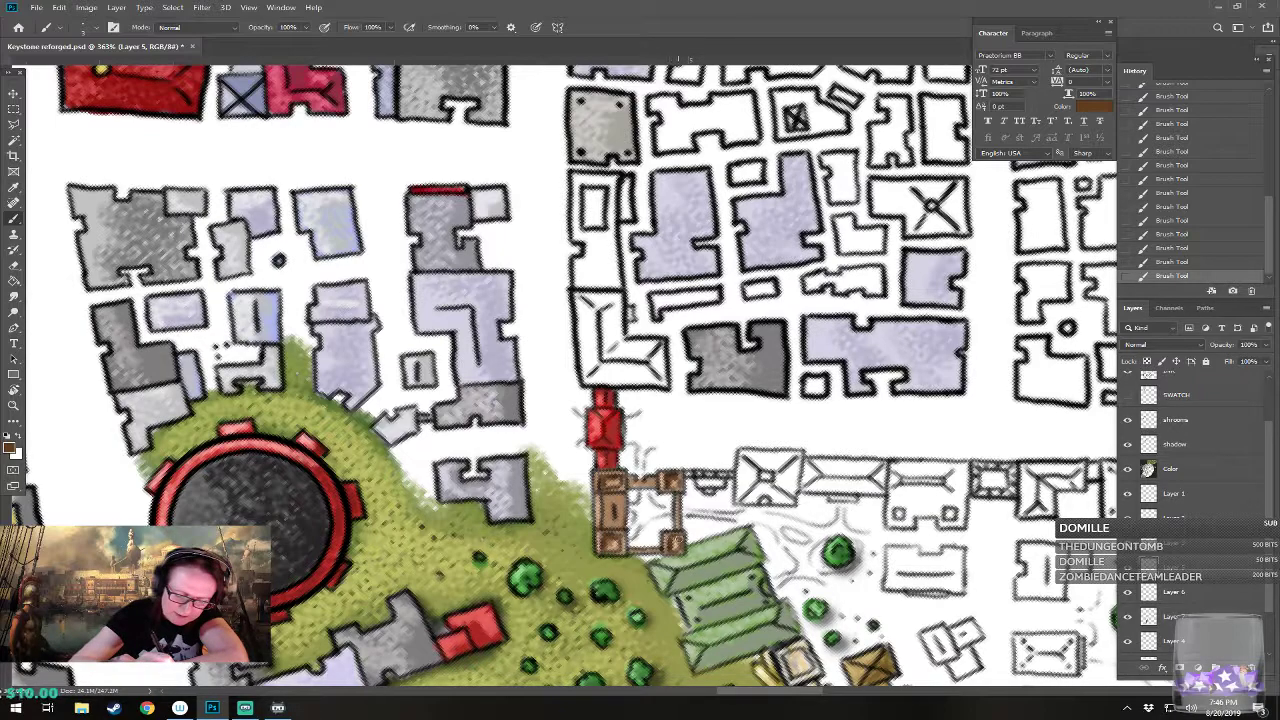
Step: Set the foreground colour to olive #989742 and paint the base ground of the brown building's courtyard on Layer 6
click(1193, 636)
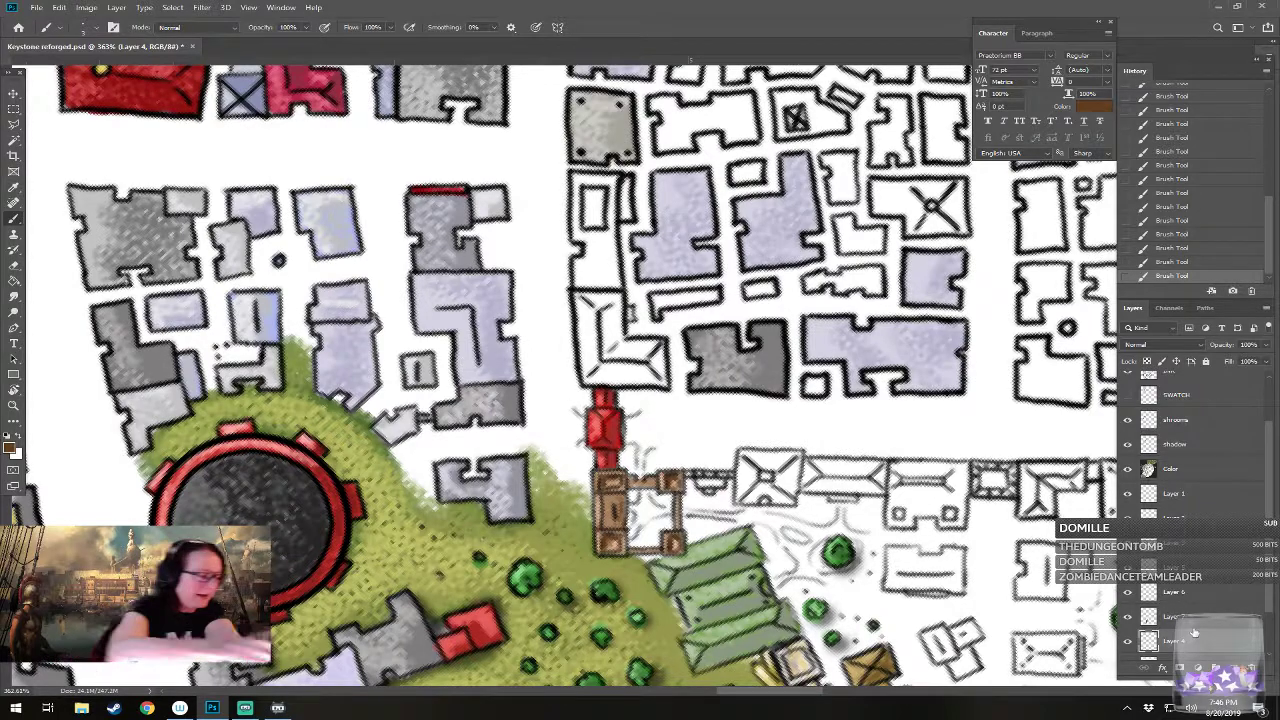
click(14, 447)
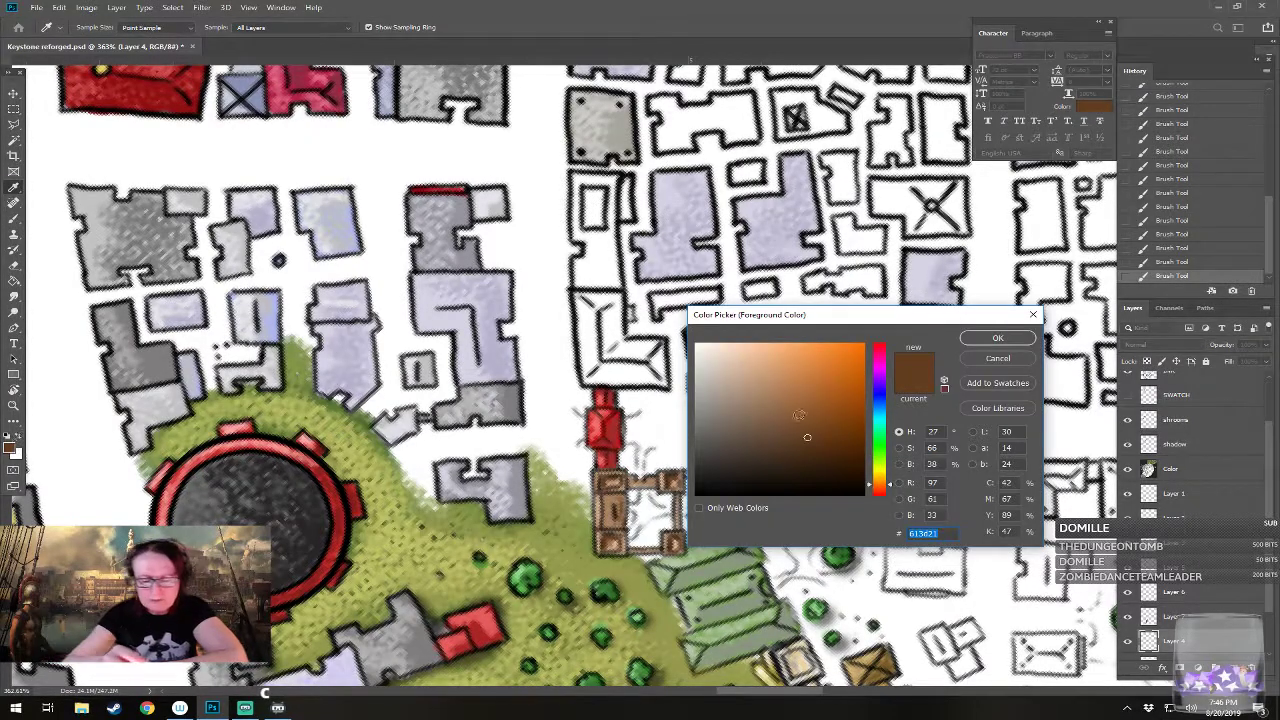
drag(882, 455, 881, 471)
click(784, 387)
click(791, 404)
click(994, 339)
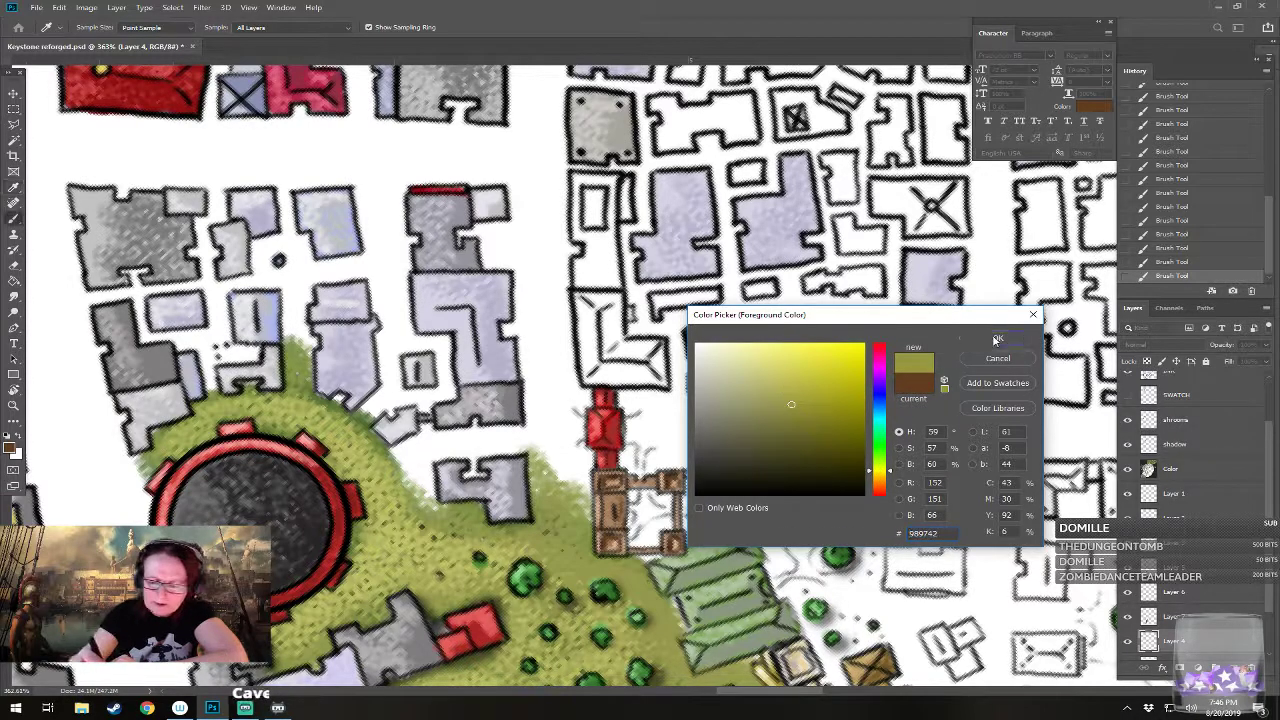
scroll(1227, 585, down, 2)
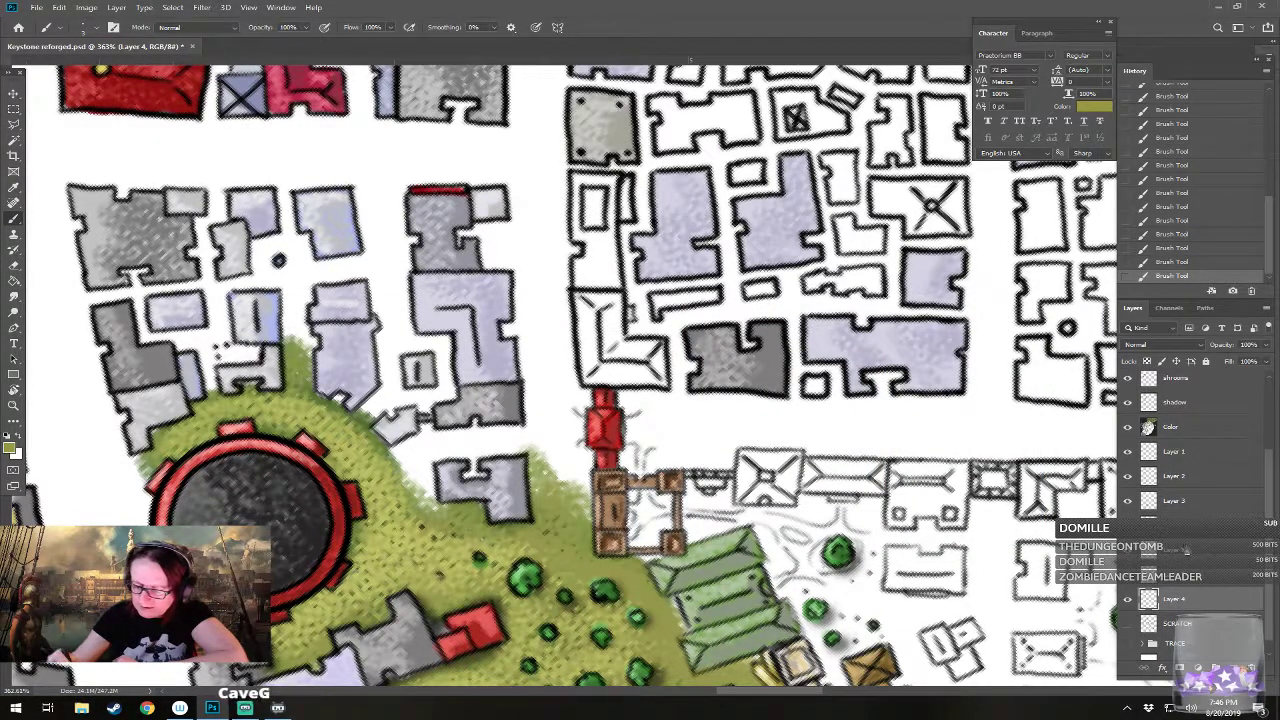
click(1185, 548)
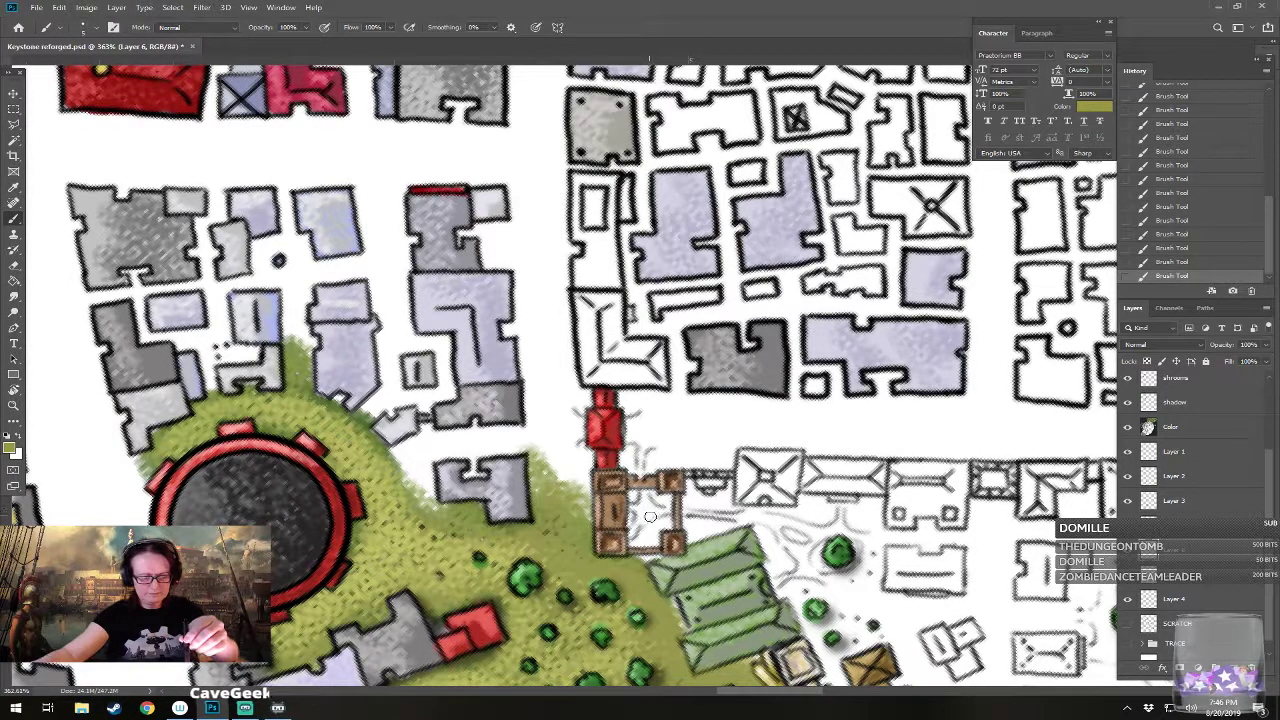
mouse_move(643, 517)
mouse_down()
mouse_move(631, 519)
mouse_move(634, 495)
mouse_move(662, 497)
mouse_move(655, 543)
mouse_move(641, 536)
mouse_move(670, 523)
mouse_move(671, 497)
mouse_up()
Step: Set the foreground colour to light olive #b5b46c and brush highlights onto the courtyard's green ground
click(12, 449)
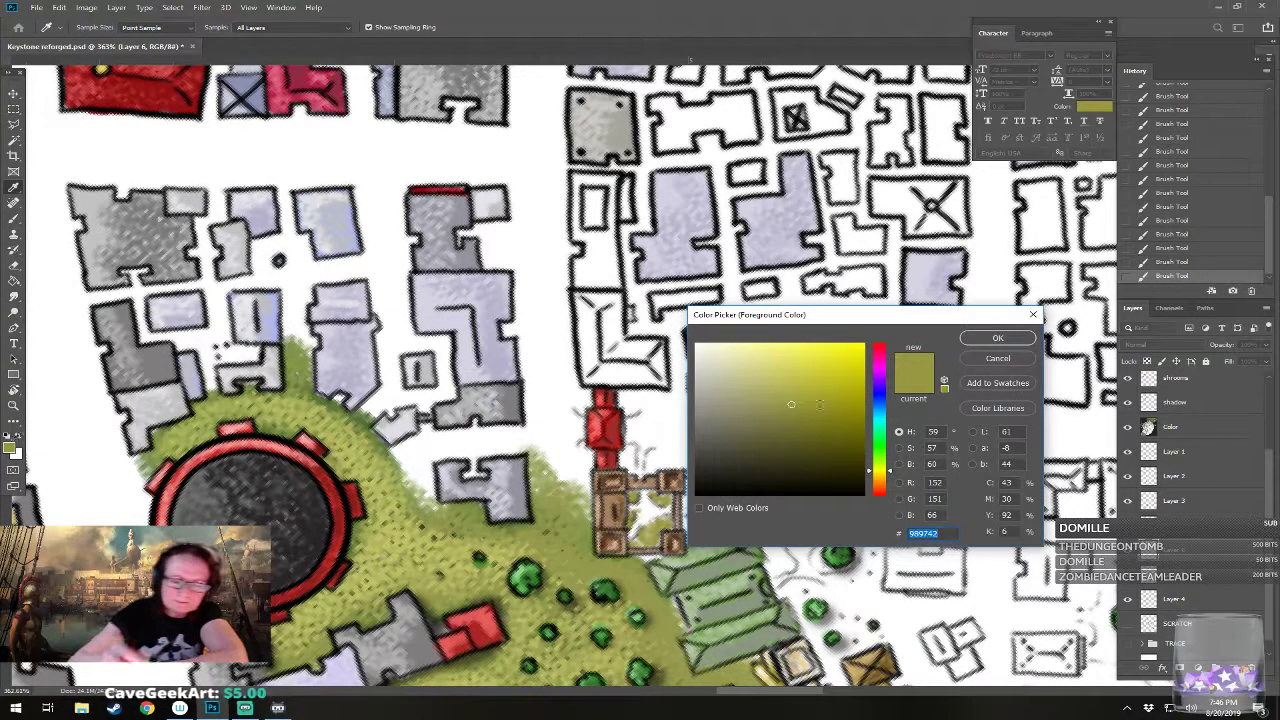
click(787, 380)
click(995, 340)
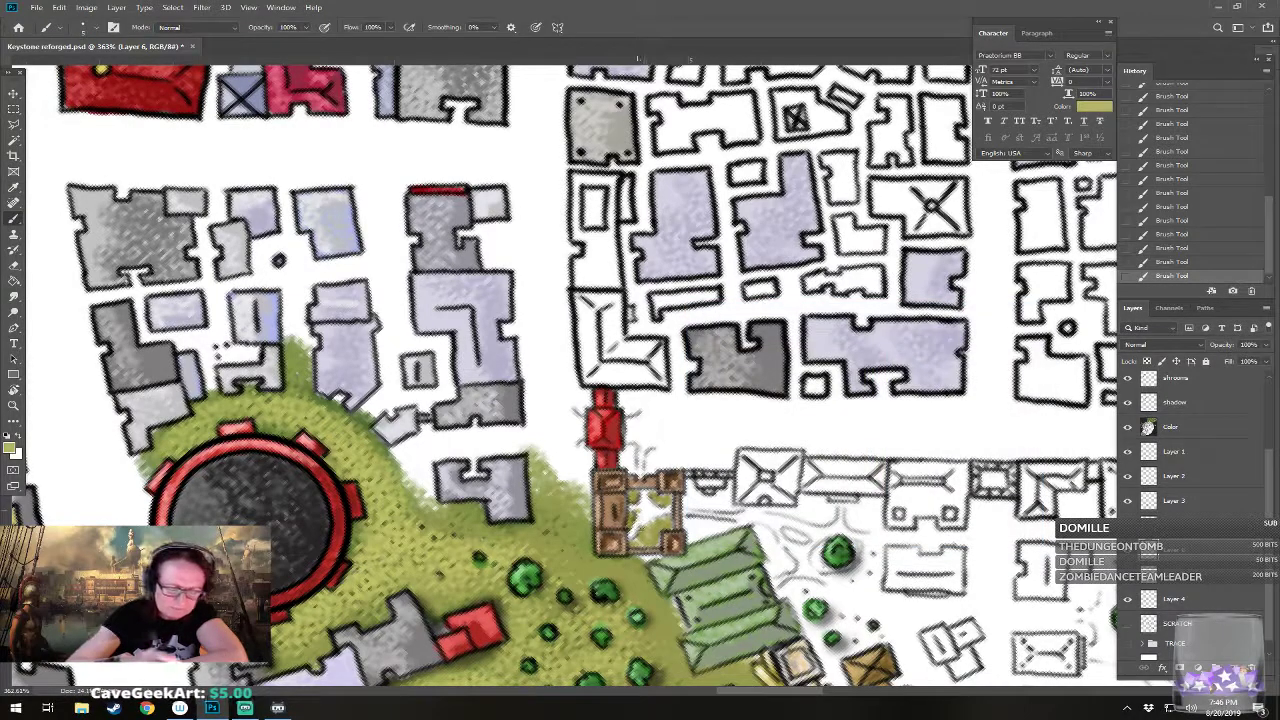
mouse_move(638, 536)
mouse_down()
mouse_move(653, 497)
mouse_move(672, 495)
mouse_move(647, 492)
mouse_move(658, 542)
mouse_up()
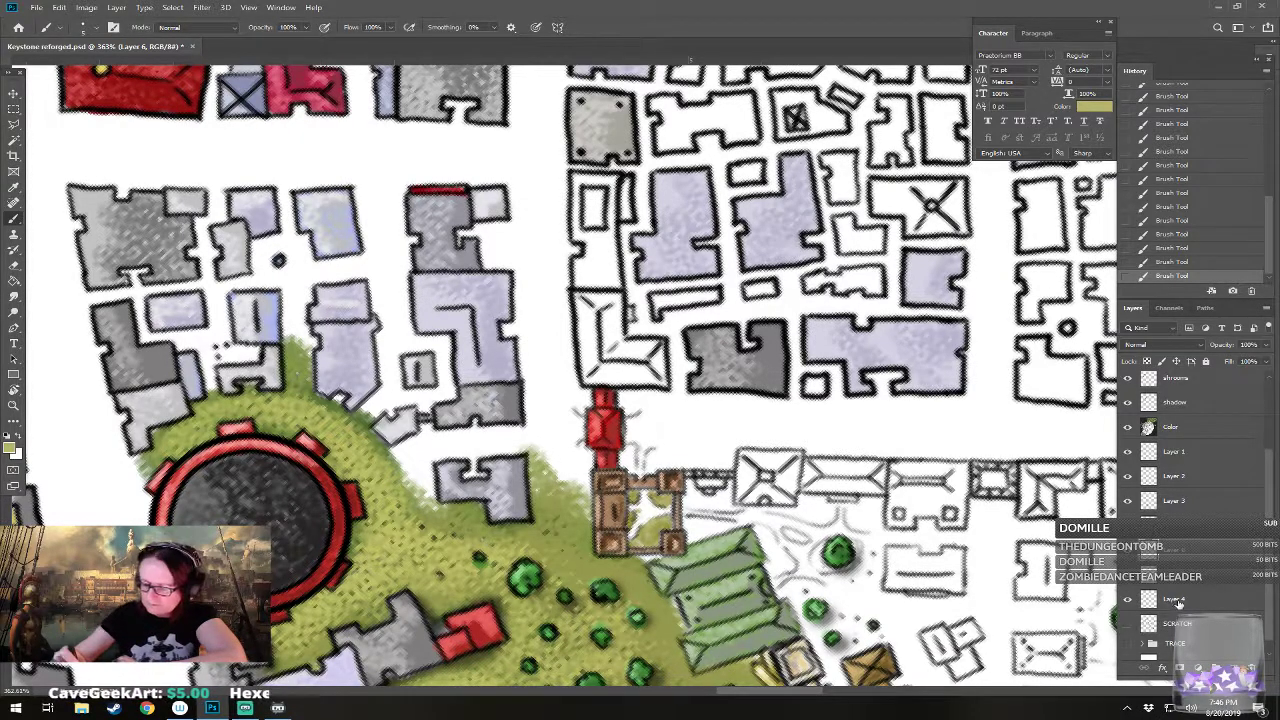
Step: Select Layer 4, set the foreground colour to green #436f2c and brush shading onto the courtyard's grass
click(1175, 598)
click(12, 451)
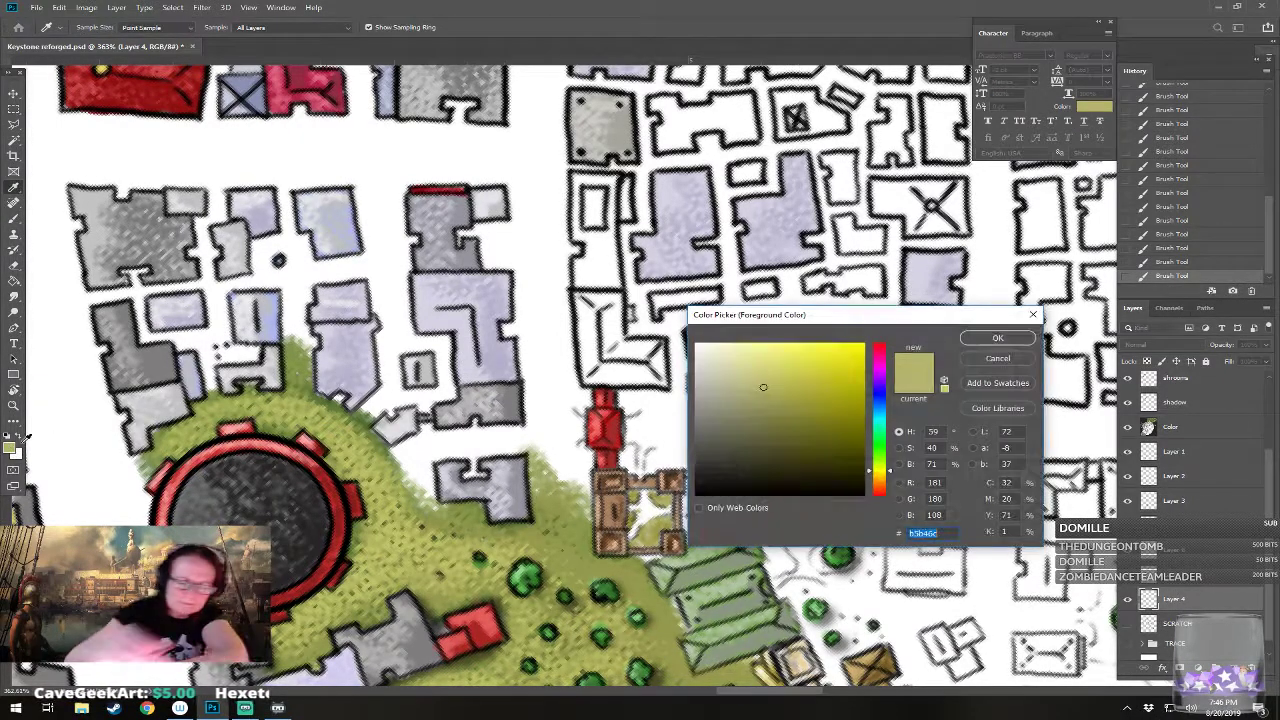
click(880, 453)
click(988, 339)
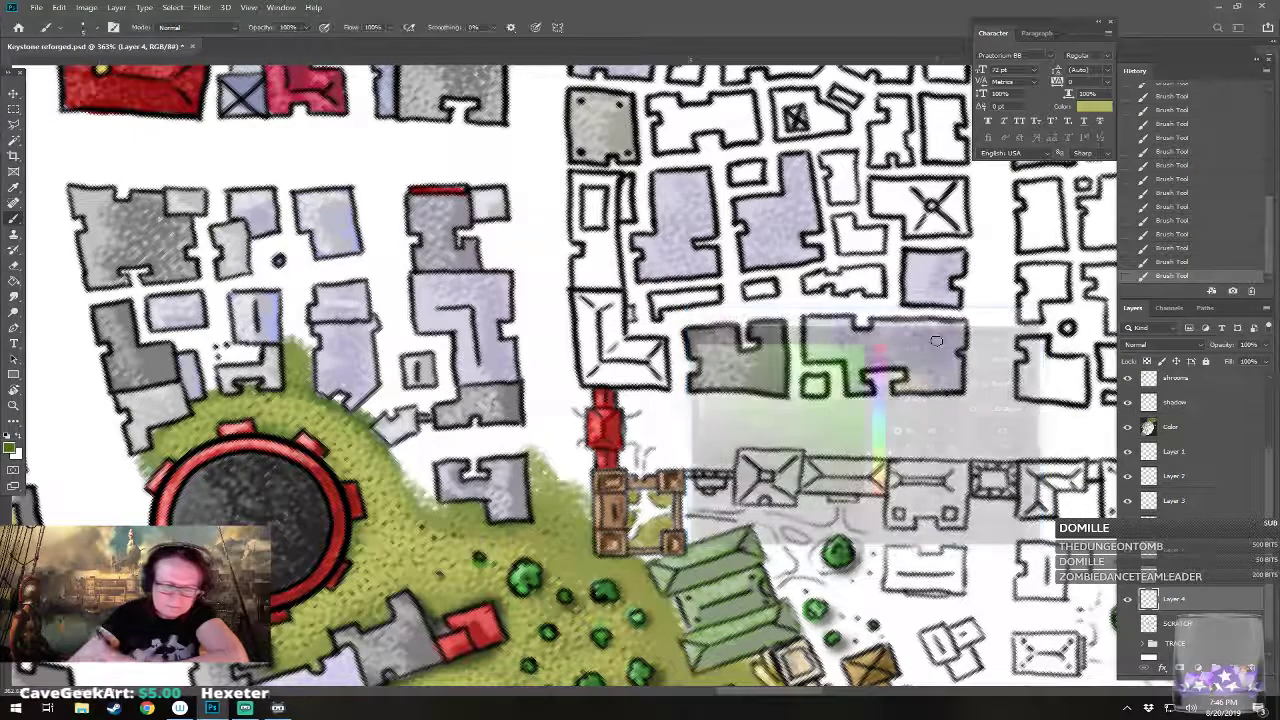
mouse_move(648, 488)
mouse_down()
mouse_move(666, 498)
mouse_move(668, 530)
mouse_move(657, 521)
mouse_move(637, 546)
mouse_move(664, 522)
mouse_move(653, 541)
mouse_up()
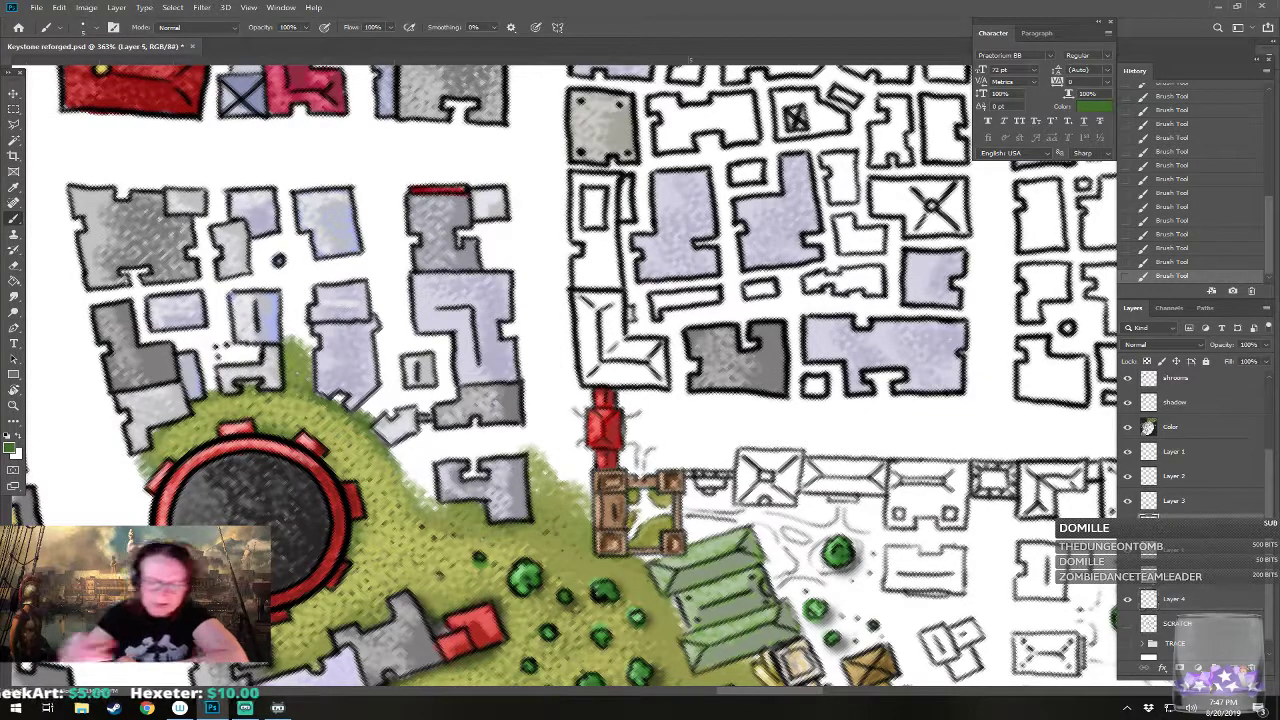
Step: Set the foreground colour to pale yellow #d5cb75 and fill the white star-shaped centre of the courtyard
click(12, 449)
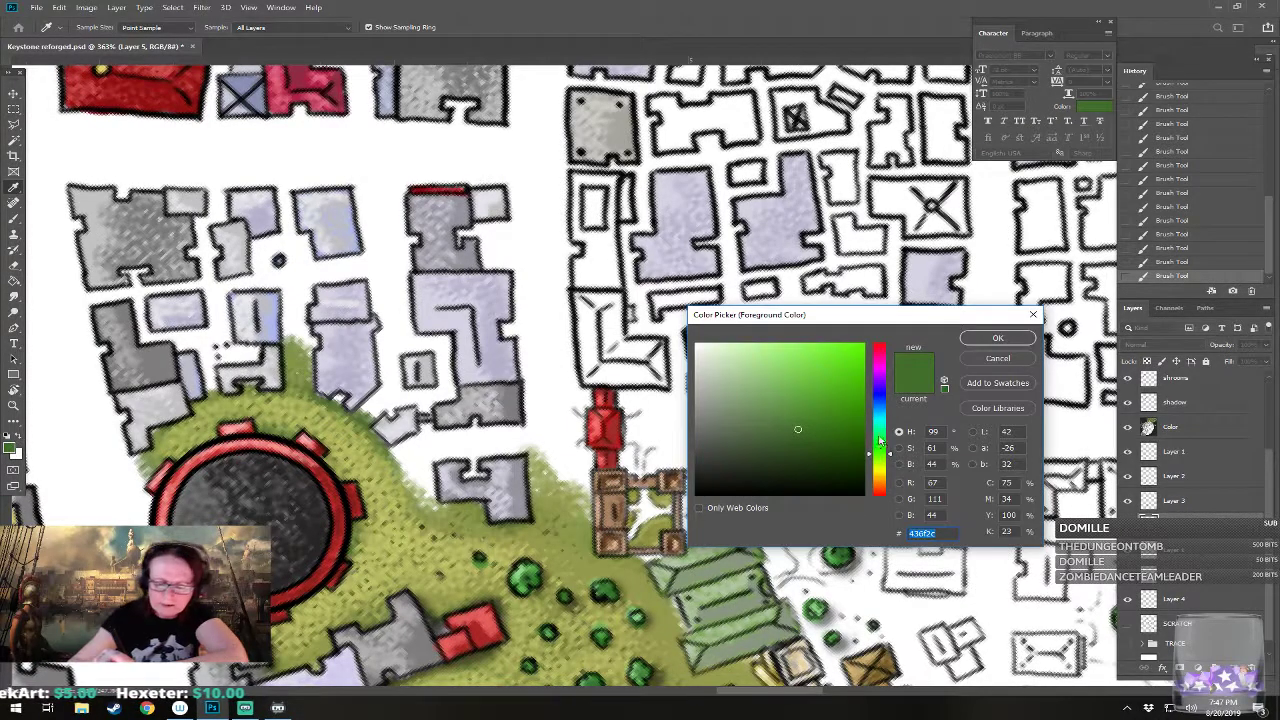
click(880, 470)
click(790, 384)
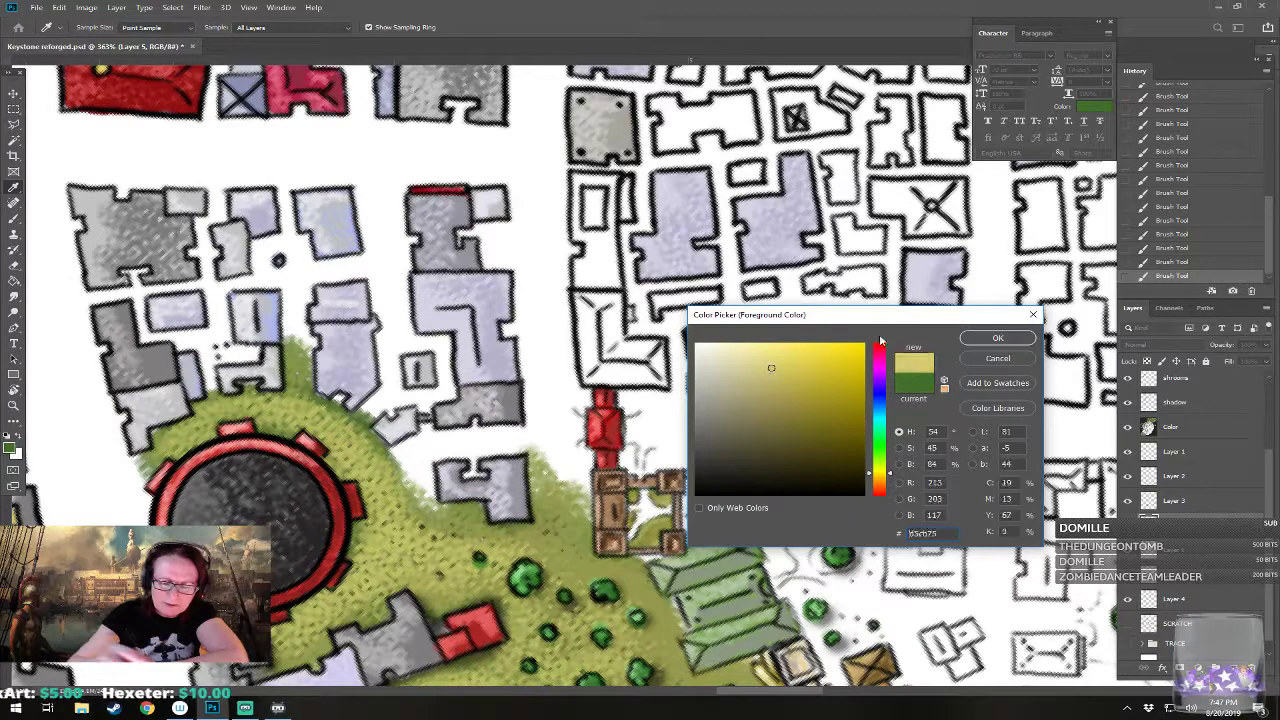
click(997, 338)
drag(635, 527, 645, 497)
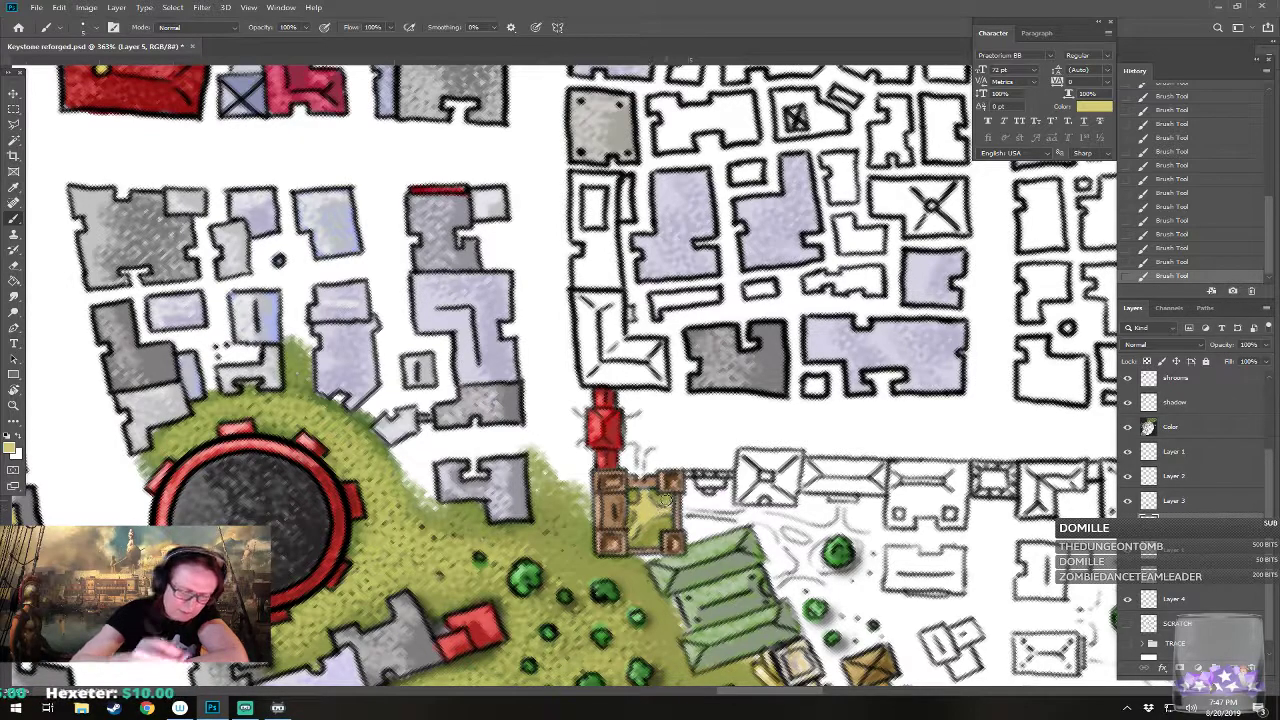
Step: Set the foreground colour to a darker olive-yellow and brush shading onto the star-shaped centre of the courtyard
click(12, 449)
click(783, 416)
click(997, 338)
drag(638, 503, 646, 492)
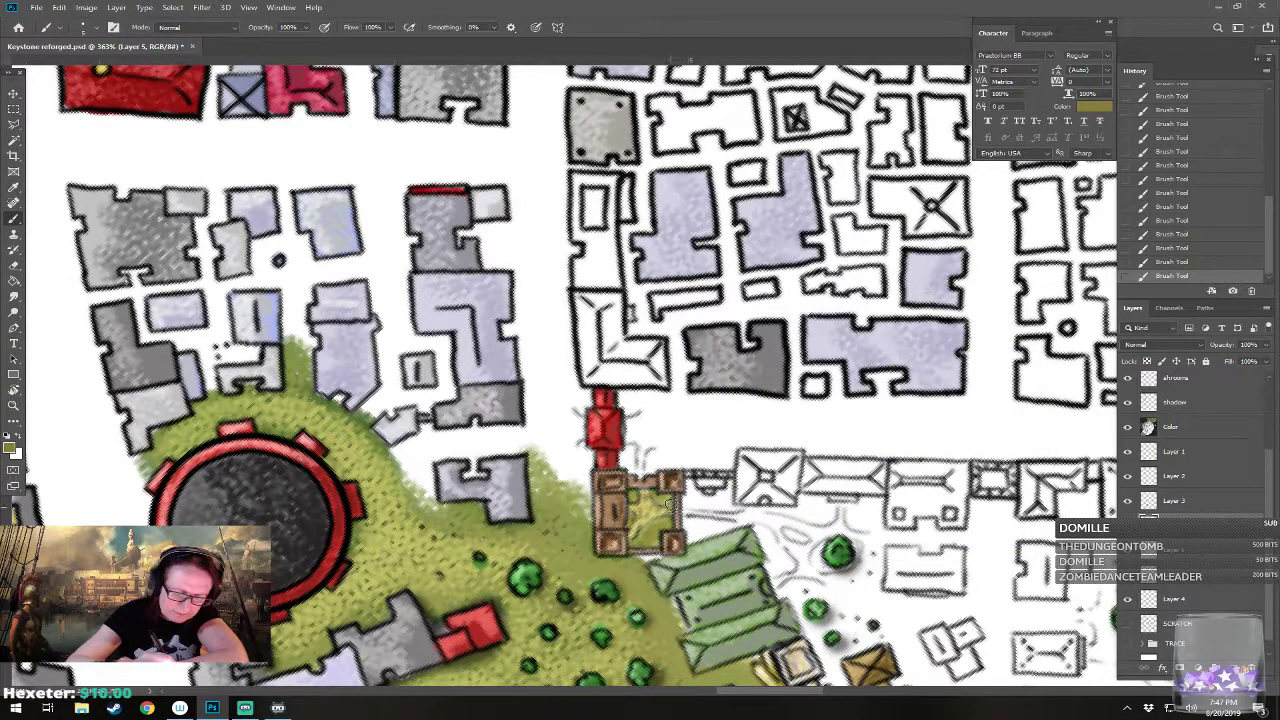
Step: Save the Keystone map document with the finished courtyard colouring
scroll(651, 510, down, 1)
scroll(651, 510, down, 3)
drag(651, 510, 760, 360)
scroll(760, 360, up, 1)
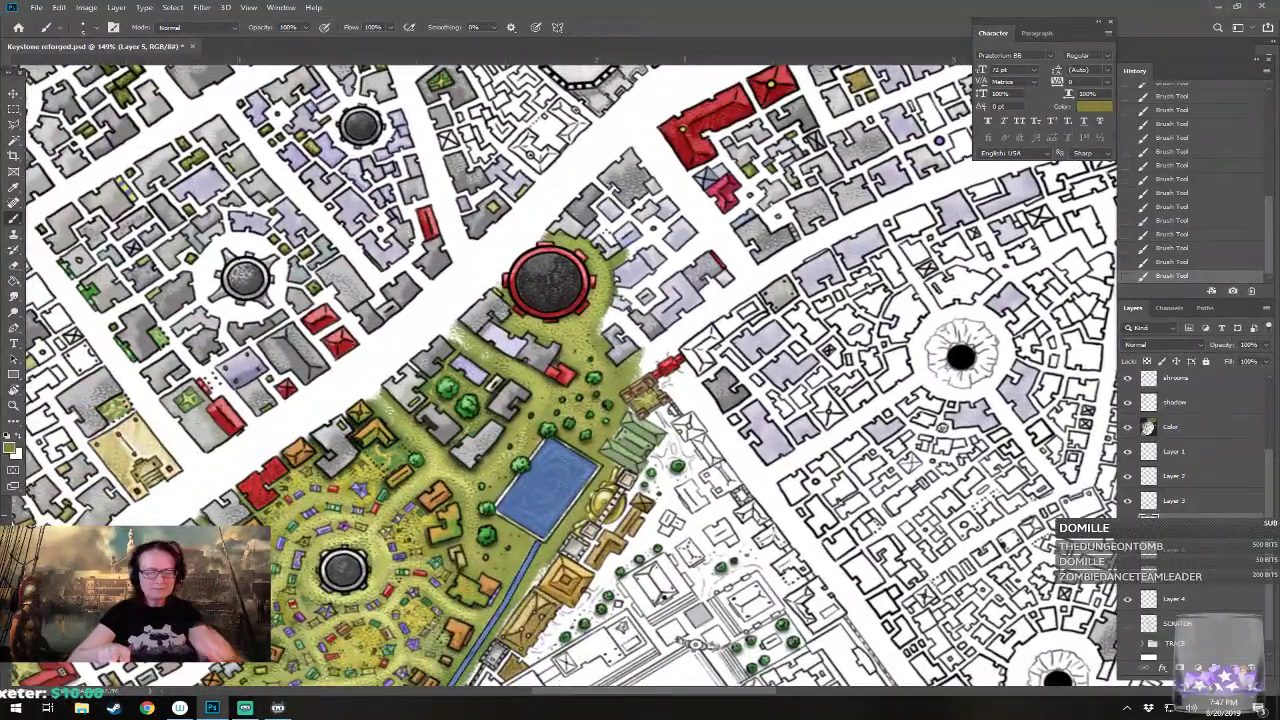
scroll(640, 380, down, 3)
scroll(640, 380, down, 1)
scroll(590, 295, up, 1)
drag(700, 200, 660, 190)
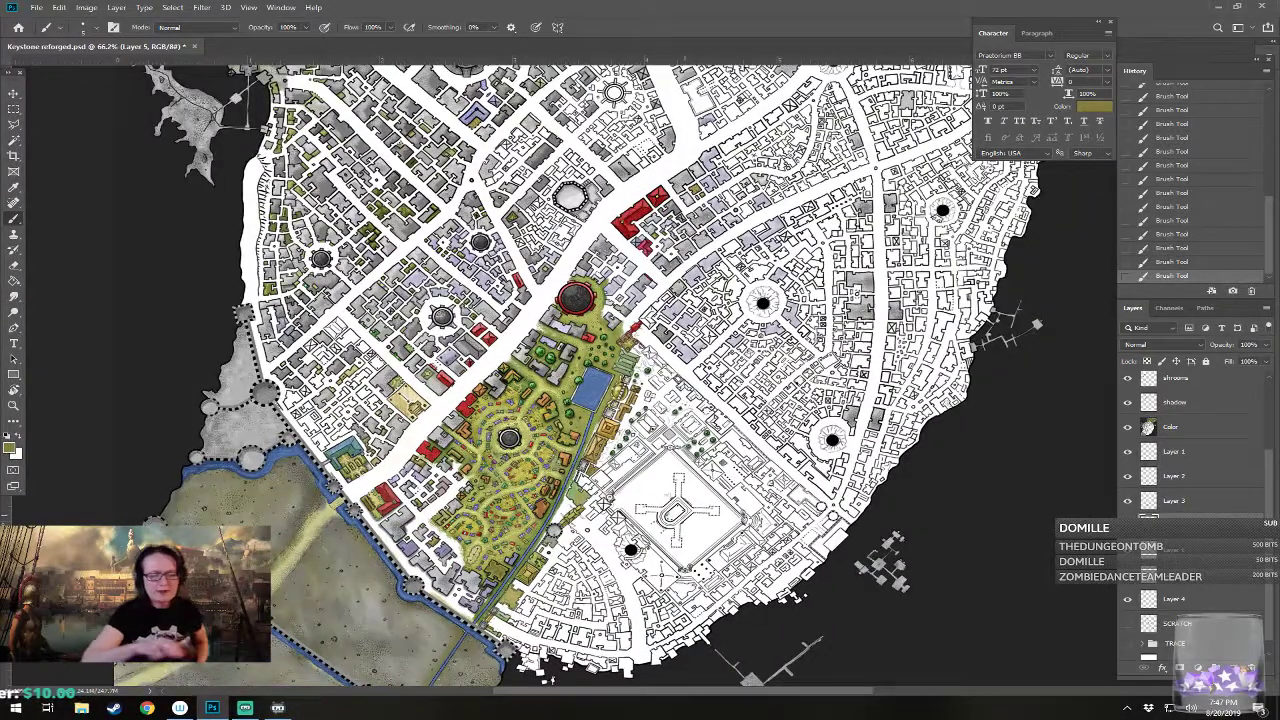
key(ctrl+s)
Step: Examine the coloured garden district, the uncoloured area east of the canal and the overall city map
scroll(620, 370, up, 3)
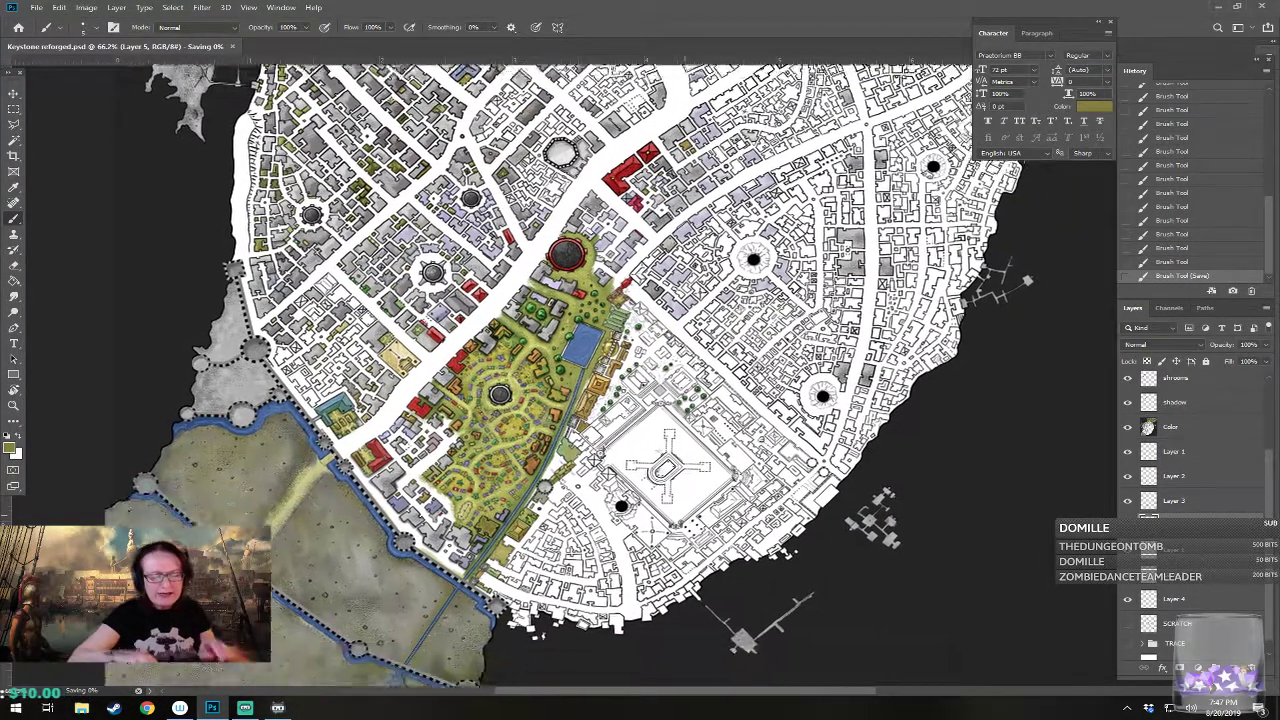
scroll(620, 370, up, 2)
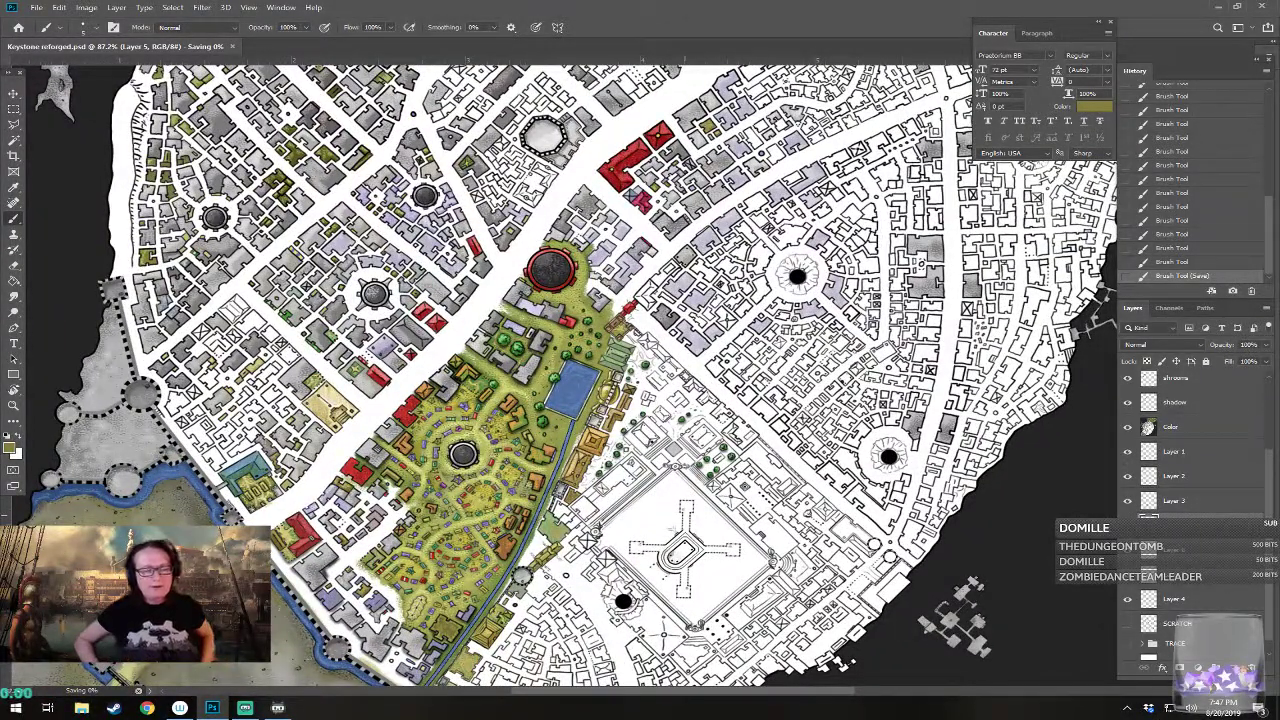
scroll(620, 370, down, 5)
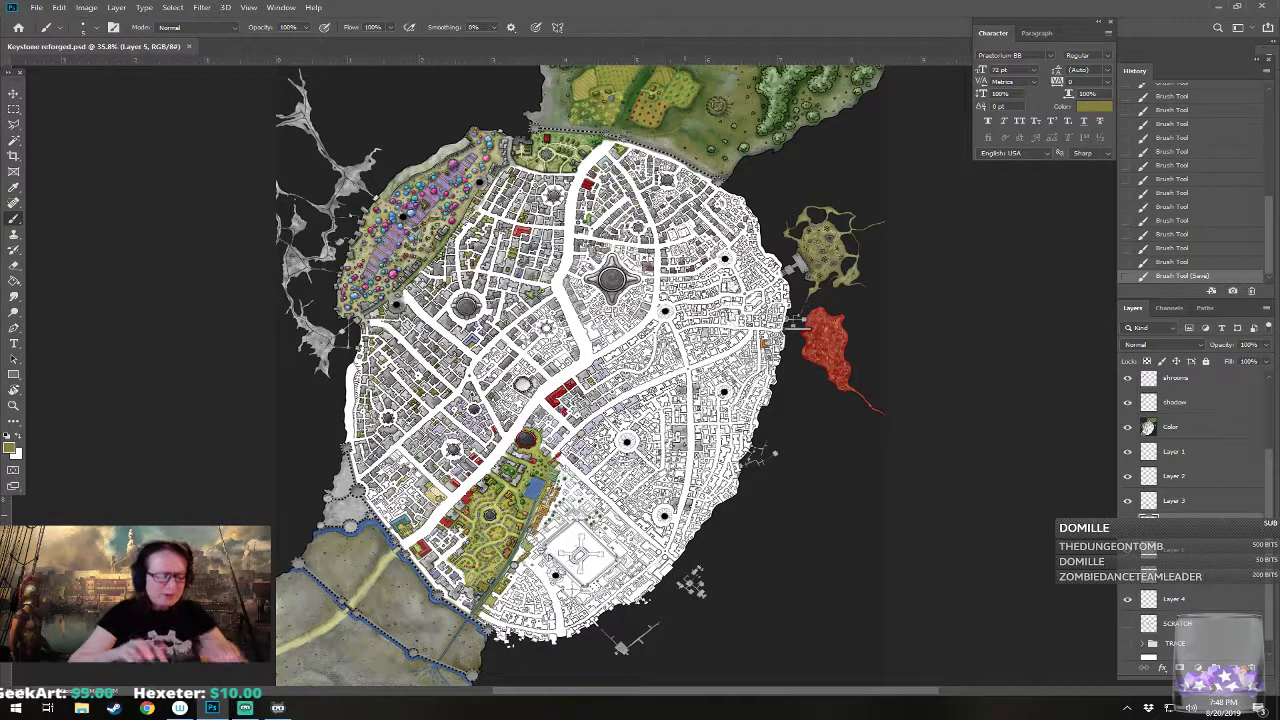
scroll(469, 595, up, 3)
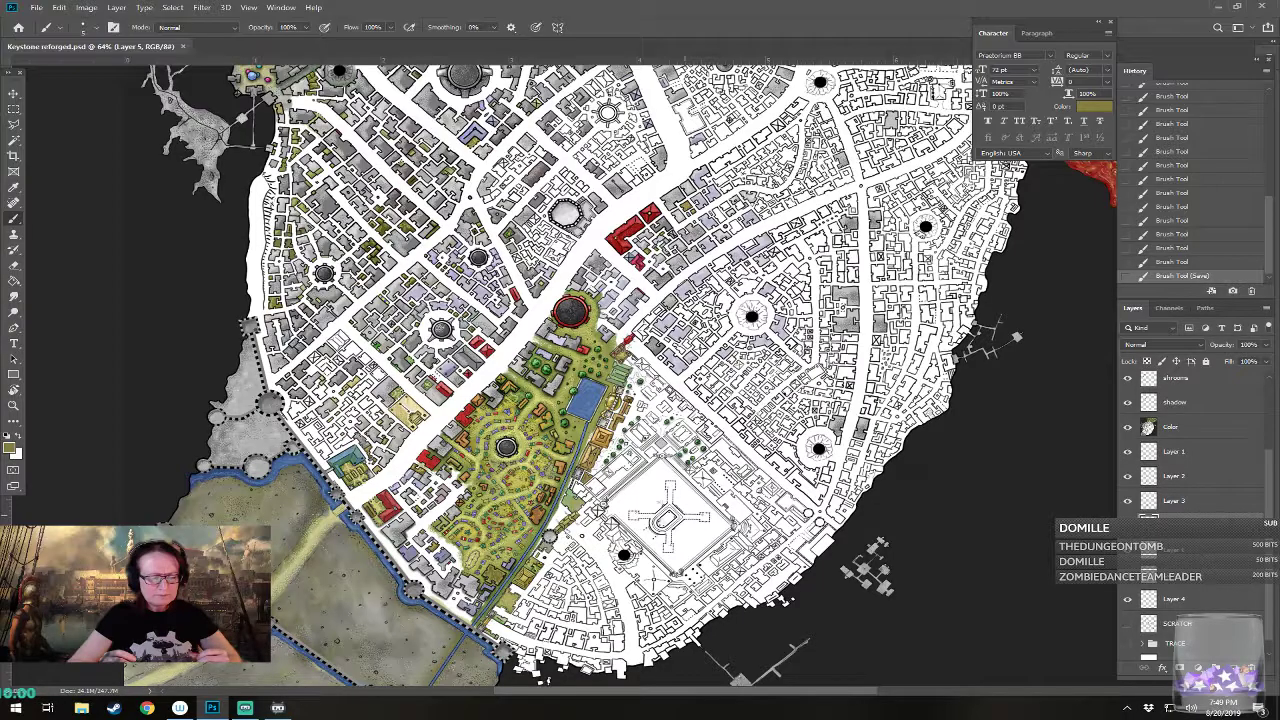
scroll(611, 368, up, 11)
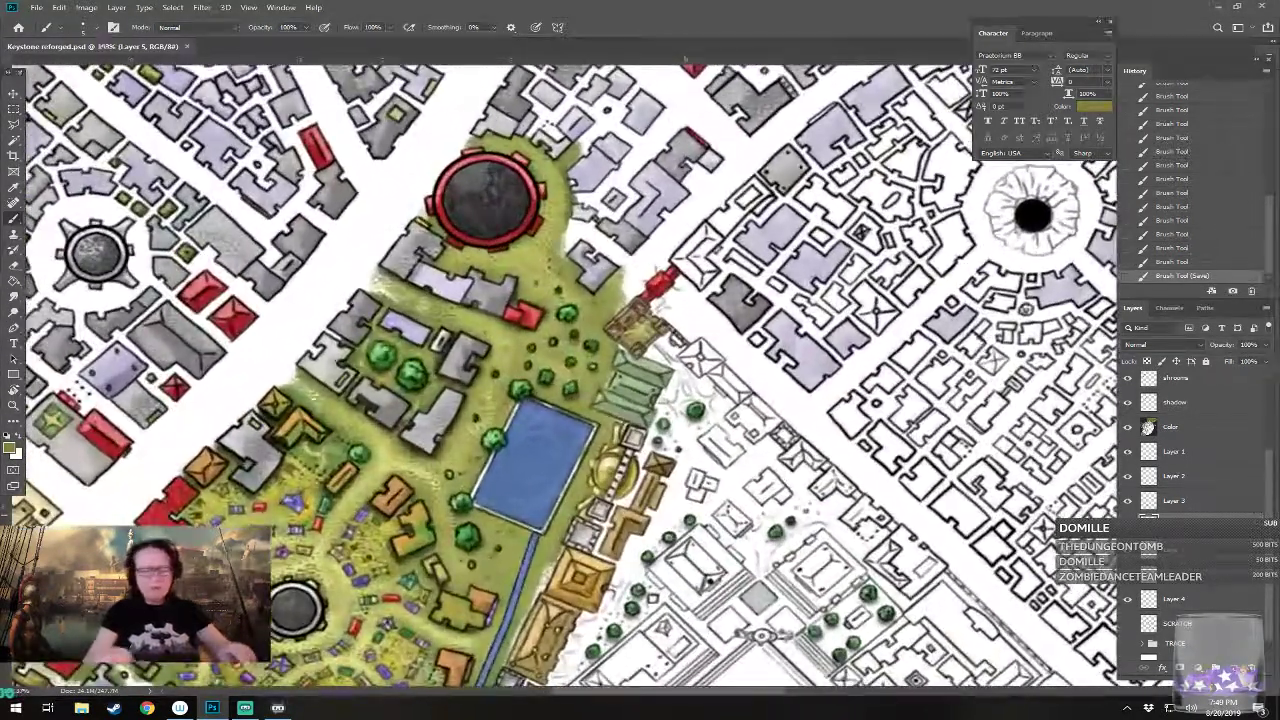
drag(611, 368, 567, 398)
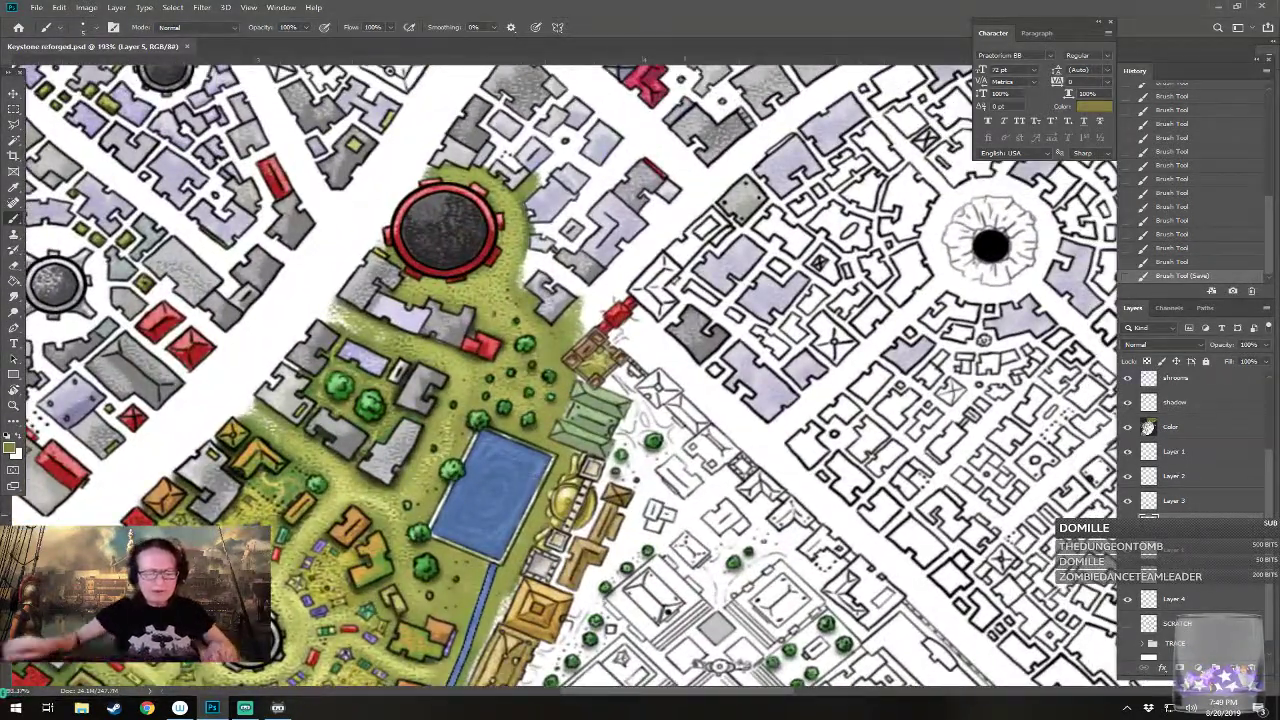
drag(709, 510, 685, 301)
scroll(611, 560, down, 2)
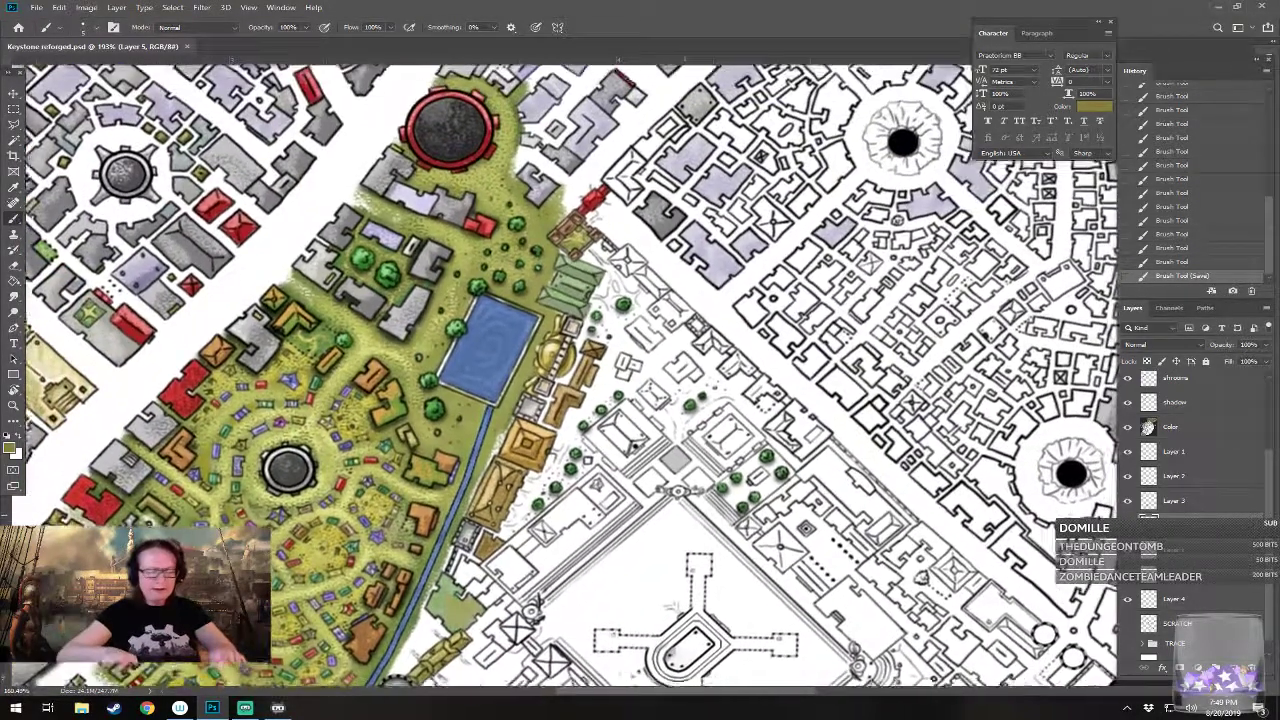
drag(685, 489, 668, 523)
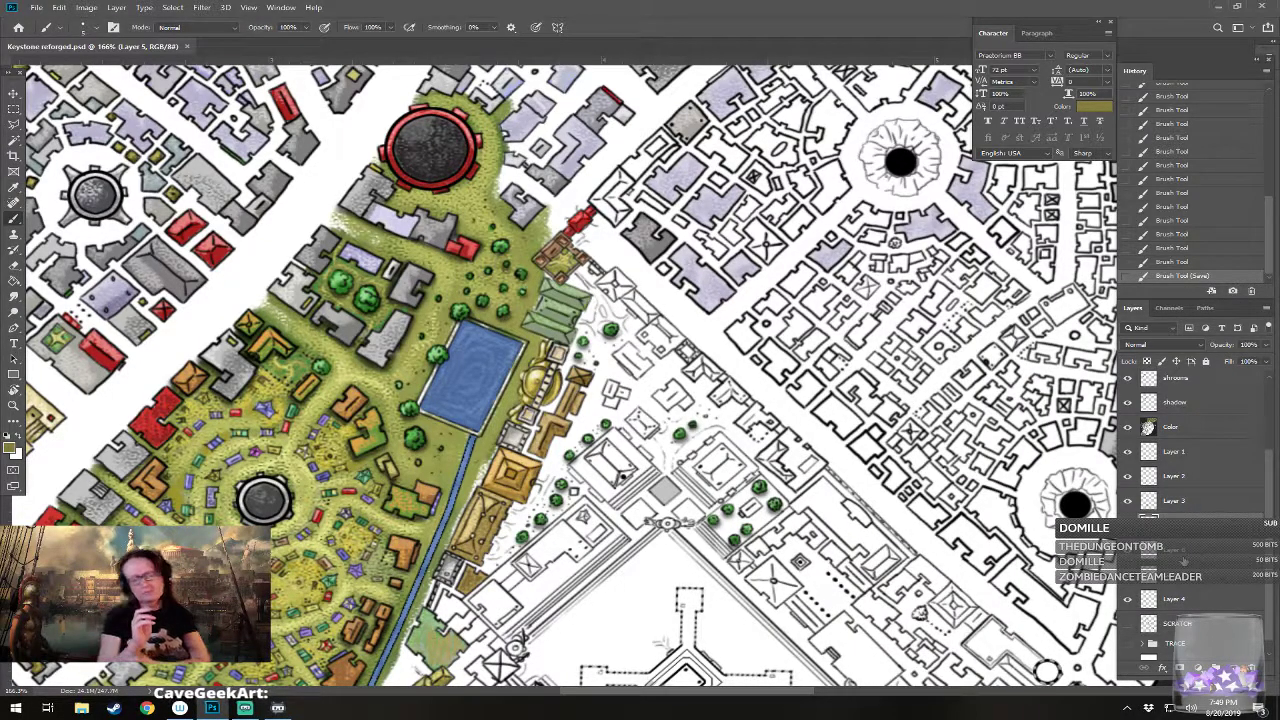
scroll(625, 560, down, 10)
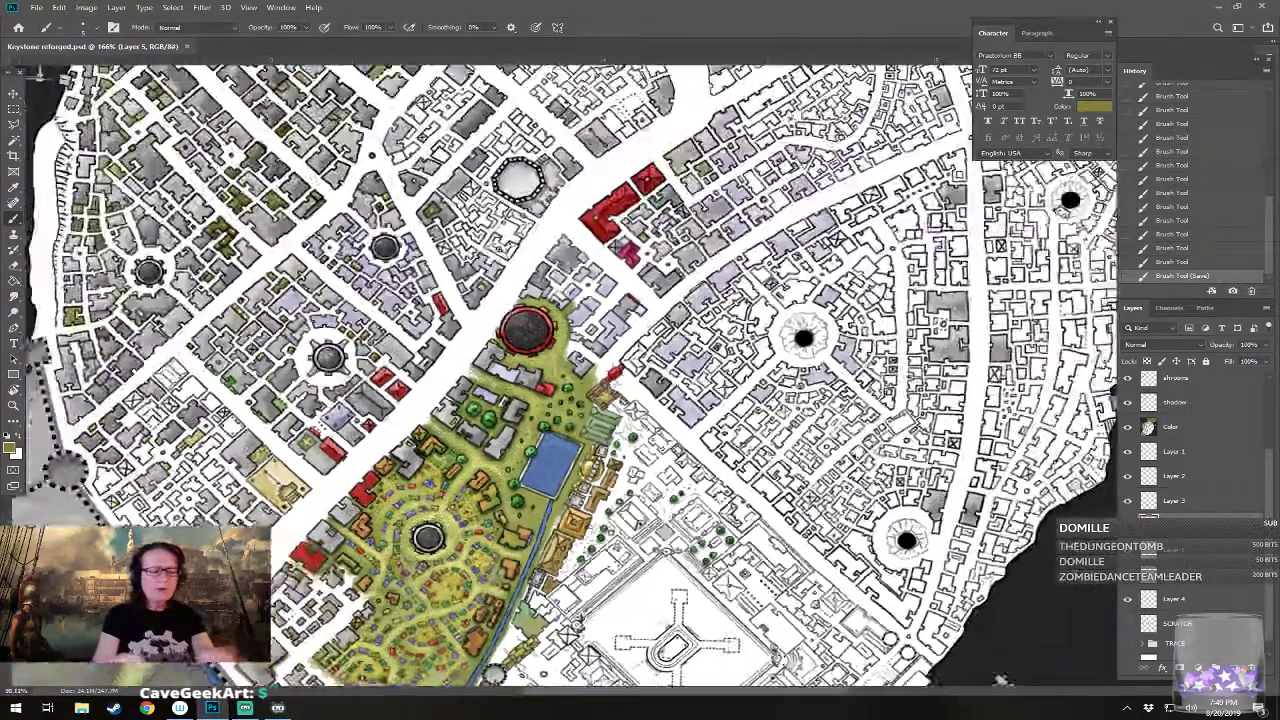
scroll(567, 507, up, 4)
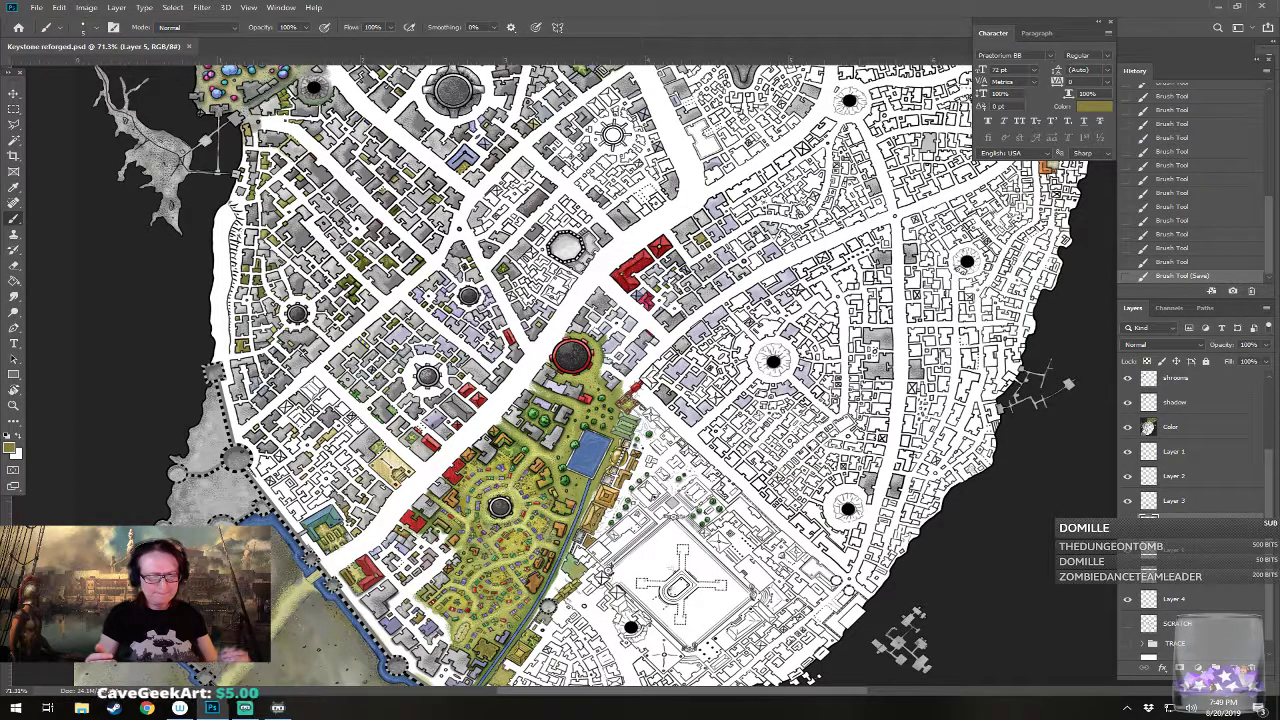
scroll(545, 607, down, 4)
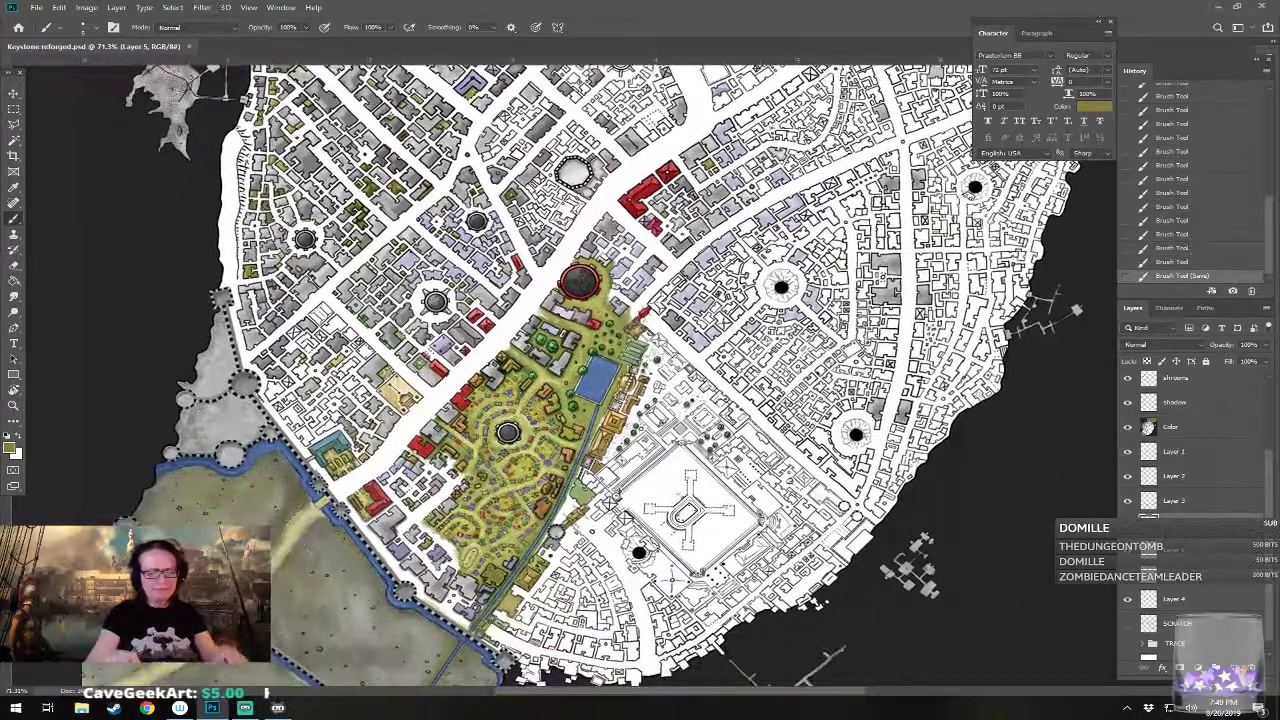
scroll(600, 615, down, 1)
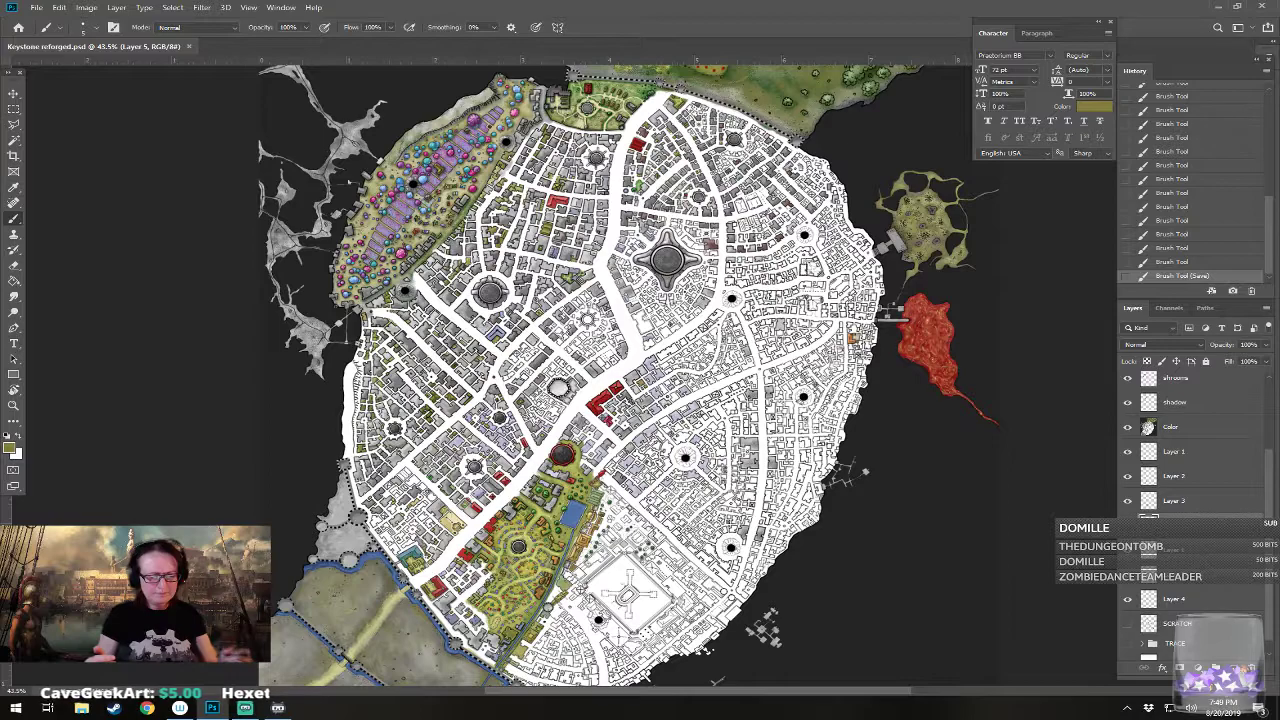
Step: Merge the layers from Layer 4 up to Color into the single Color layer
scroll(638, 565, down, 2)
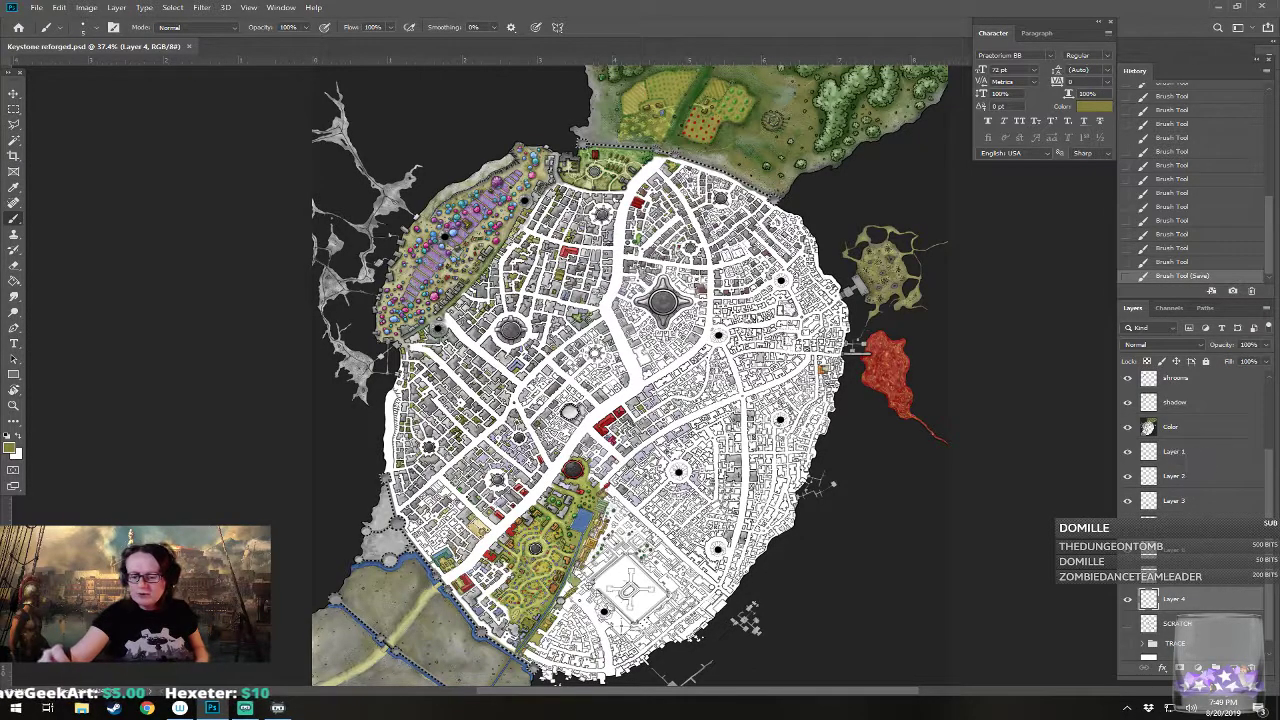
shift+click(1185, 428)
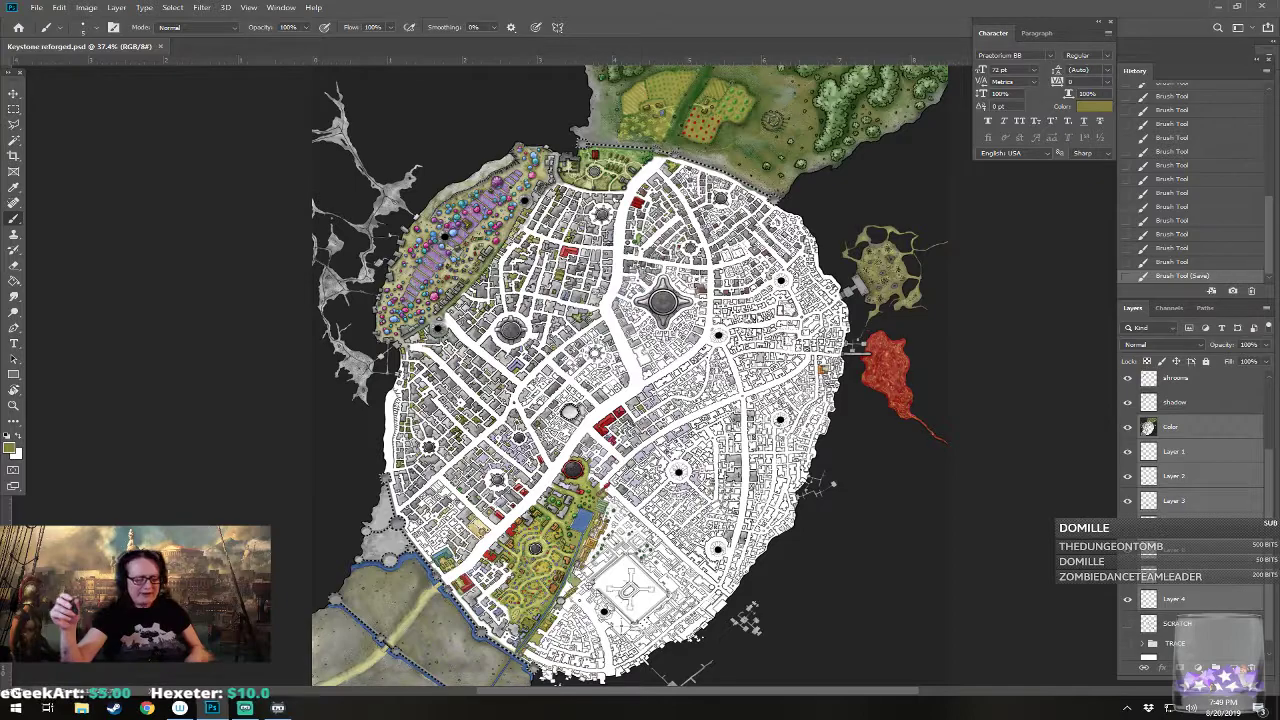
key(ctrl+e)
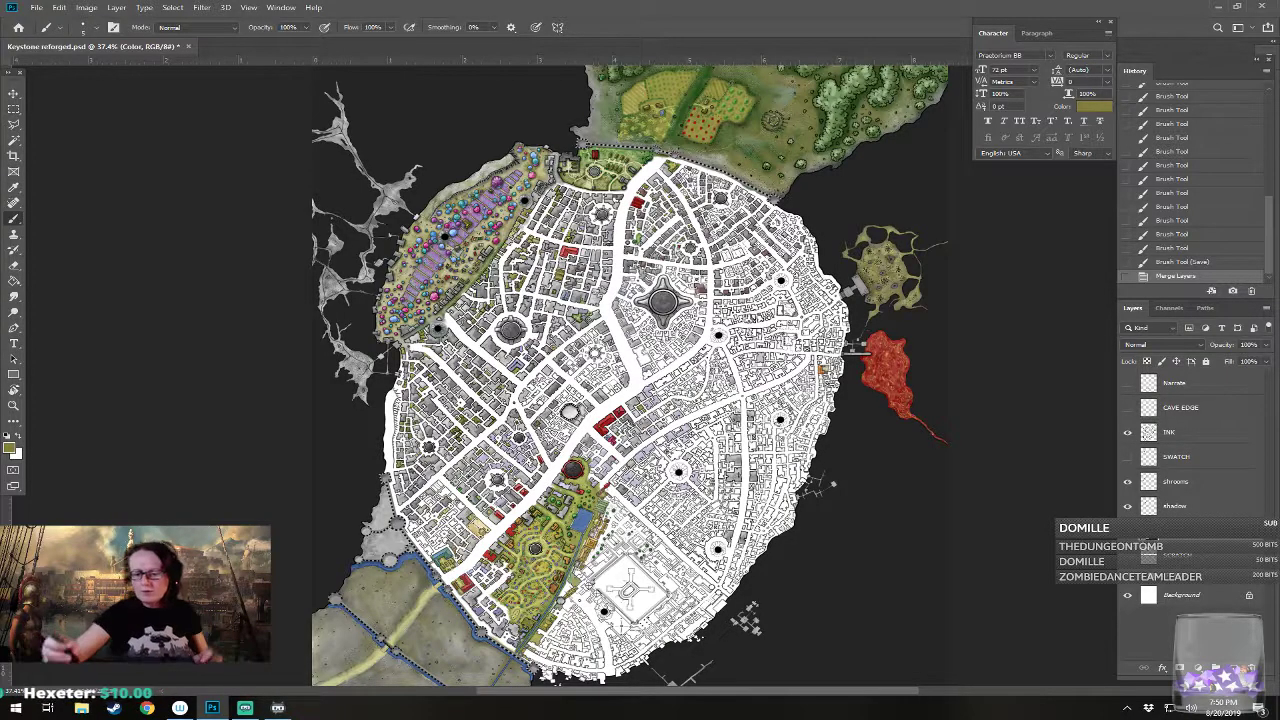
Step: Show the Narrate layer and erase its red loop and arrow markings over the canal and square district
click(1127, 383)
scroll(566, 680, up, 8)
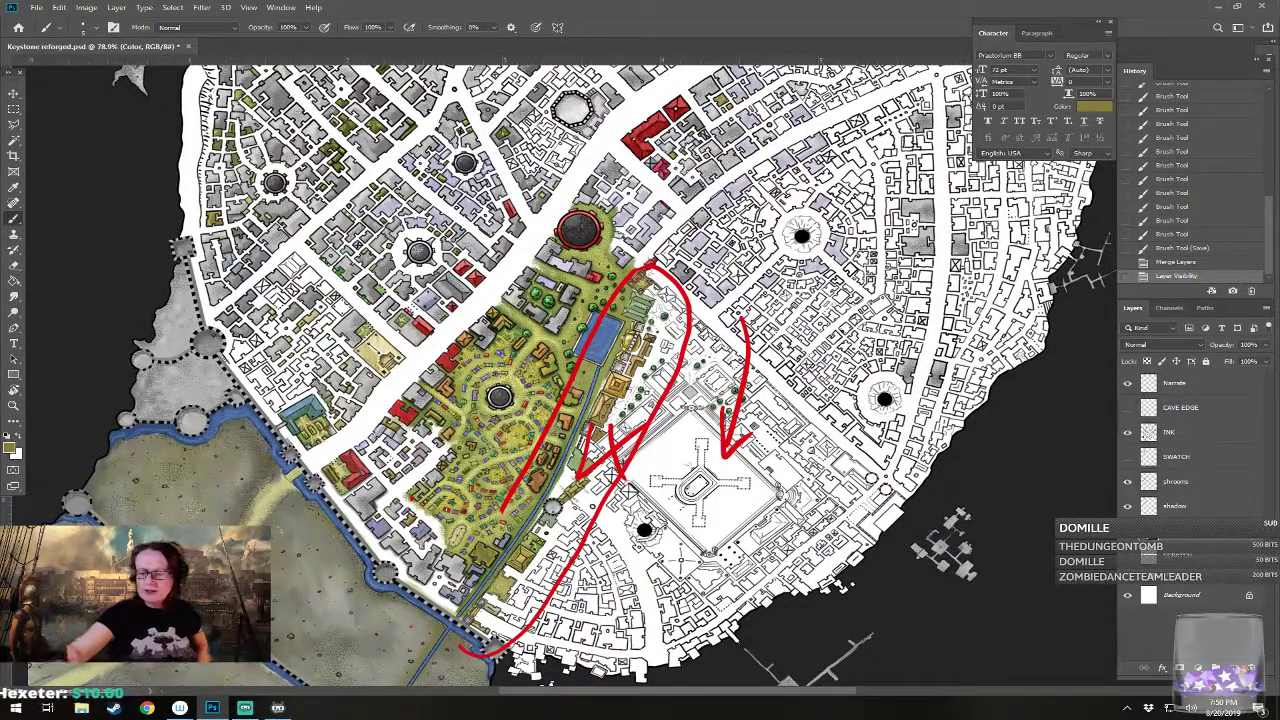
click(1195, 383)
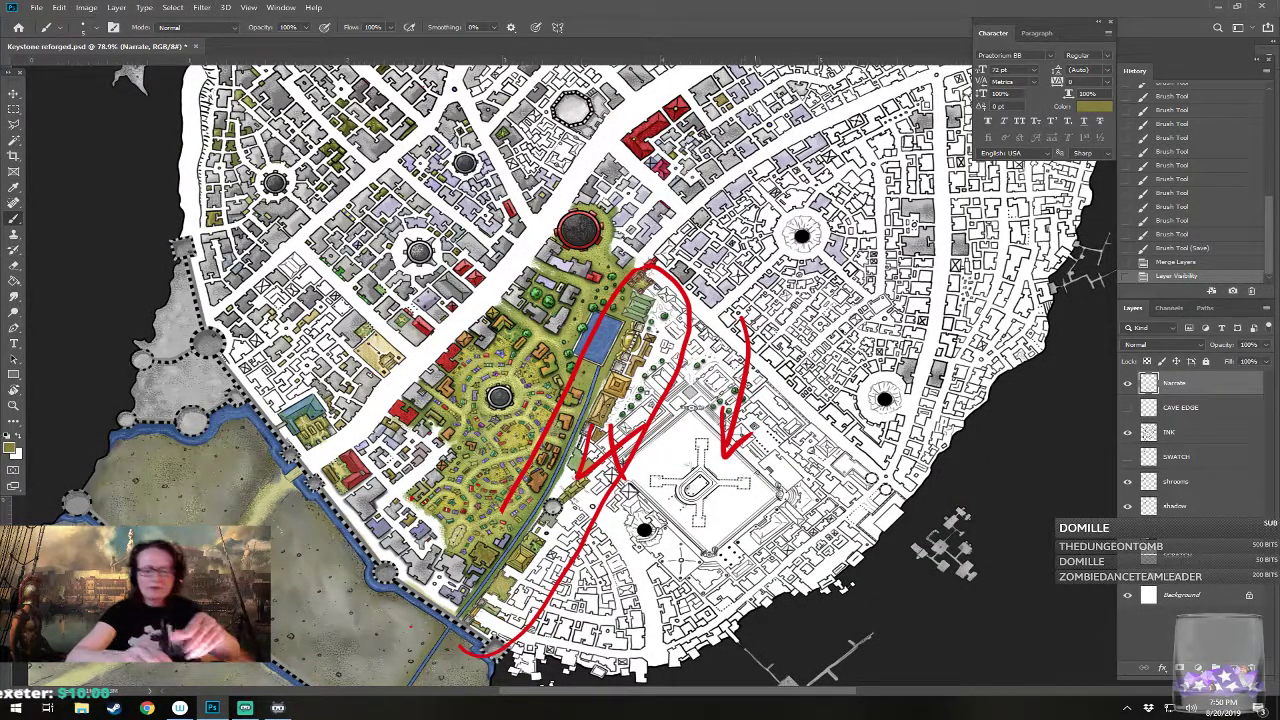
mouse_move(722, 422)
mouse_down()
mouse_move(726, 490)
mouse_move(738, 335)
mouse_move(688, 362)
mouse_move(660, 272)
mouse_move(592, 338)
mouse_move(542, 458)
mouse_move(588, 448)
mouse_move(615, 480)
mouse_move(530, 620)
mouse_move(492, 660)
mouse_move(462, 645)
mouse_up()
drag(511, 497, 550, 467)
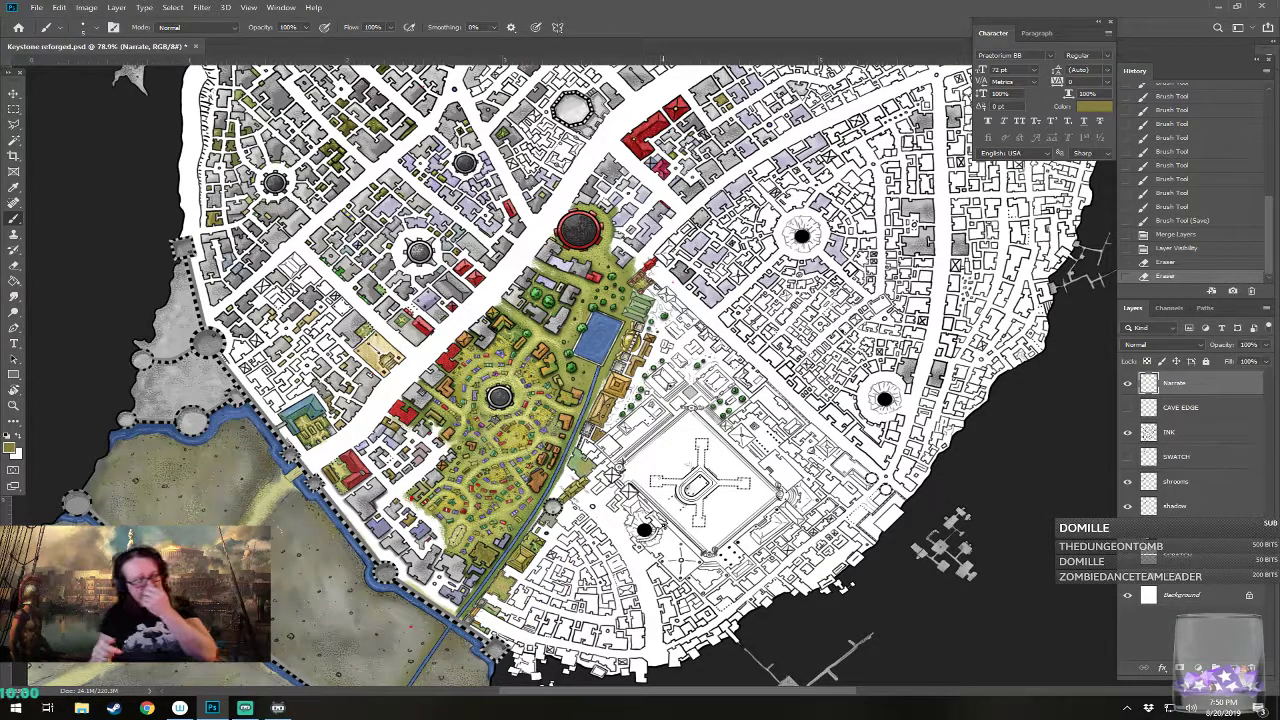
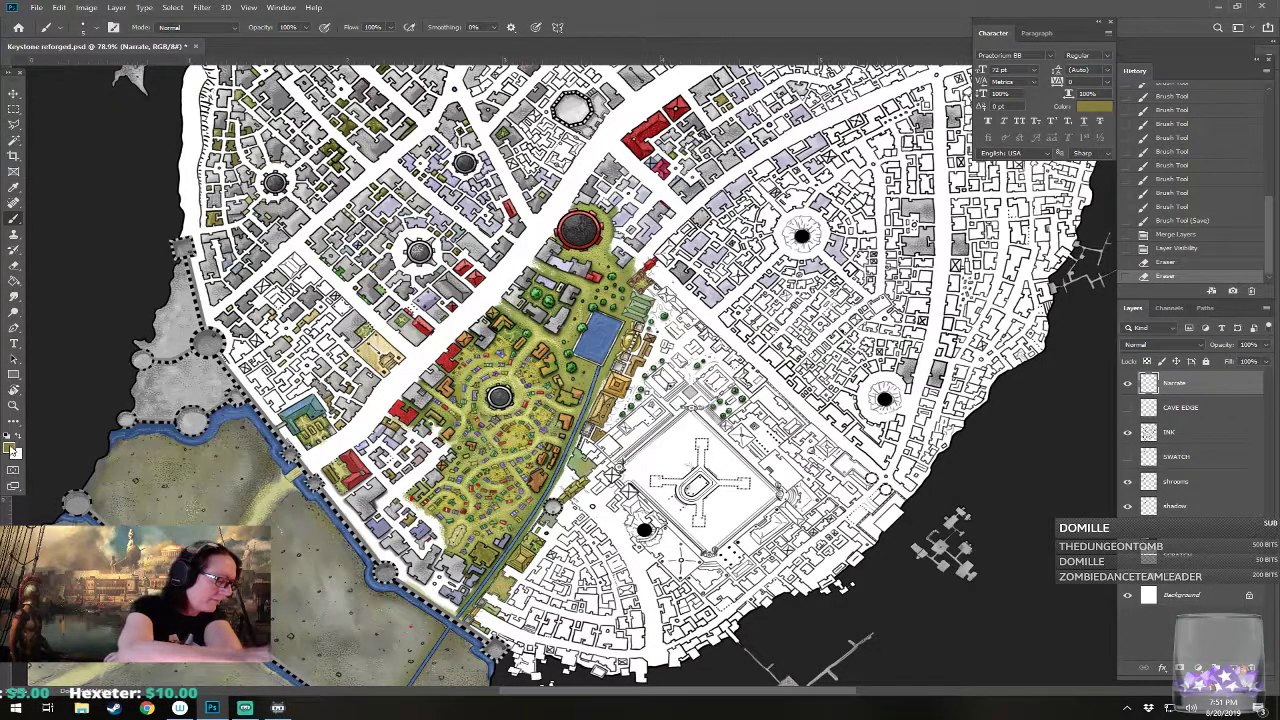
Step: Set the foreground colour to bright red and enlarge the brush for annotating on the Narrate layer
click(12, 449)
click(877, 348)
click(862, 359)
click(996, 339)
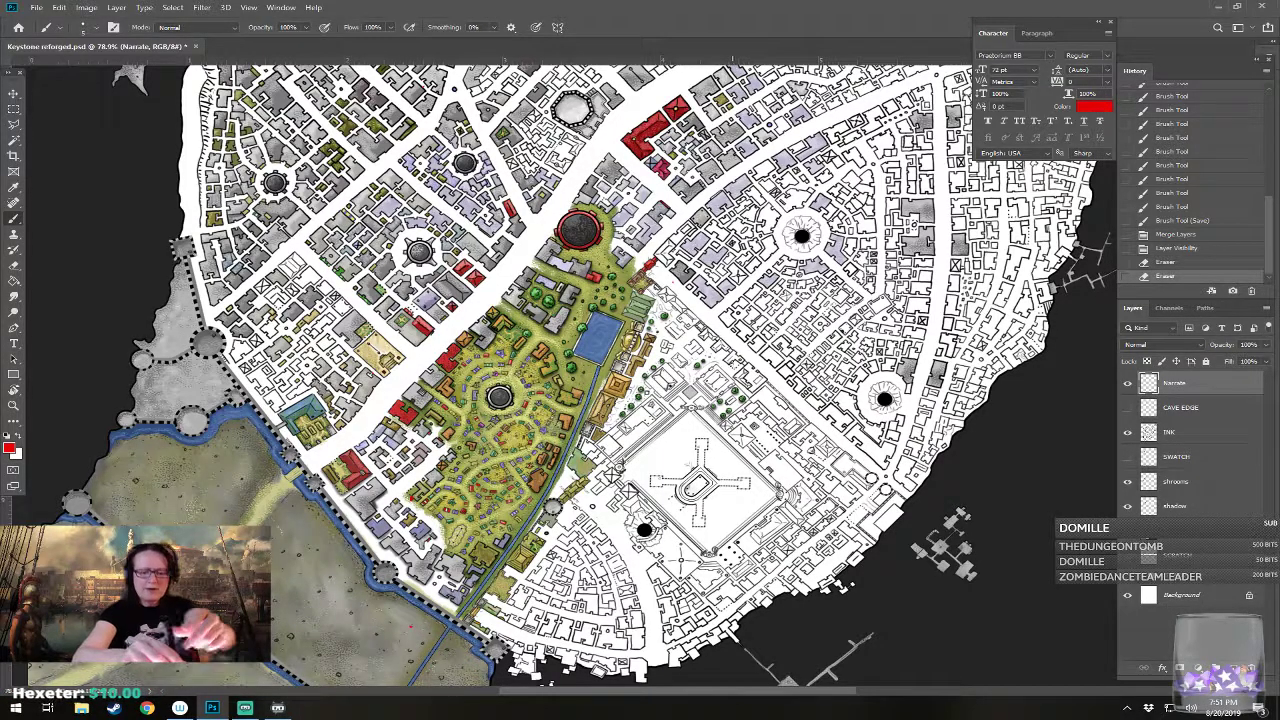
key(bracketright)
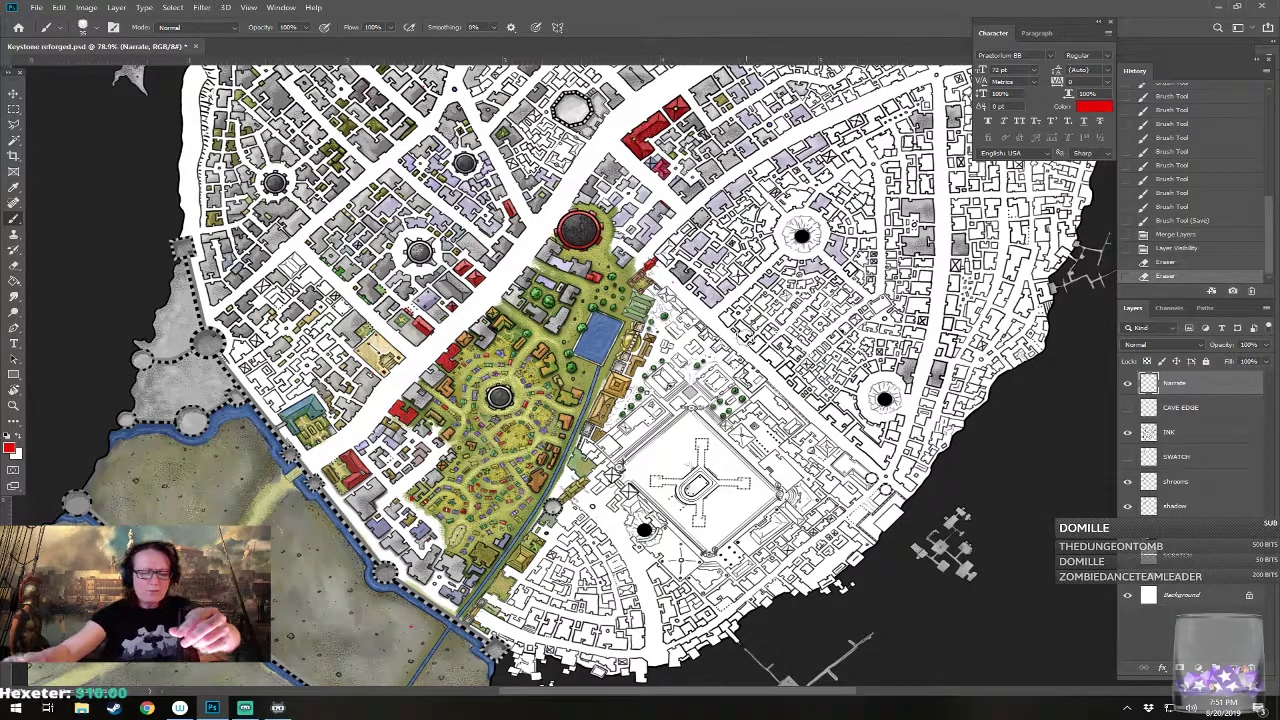
Step: Annotate the uncoloured district in red with surrounding arcs, a cross on the southern blocks, an arrow at its north corner and a ring around the square compound
mouse_move(548, 428)
mouse_down()
mouse_move(694, 268)
mouse_move(785, 345)
mouse_move(803, 490)
mouse_move(788, 515)
mouse_up()
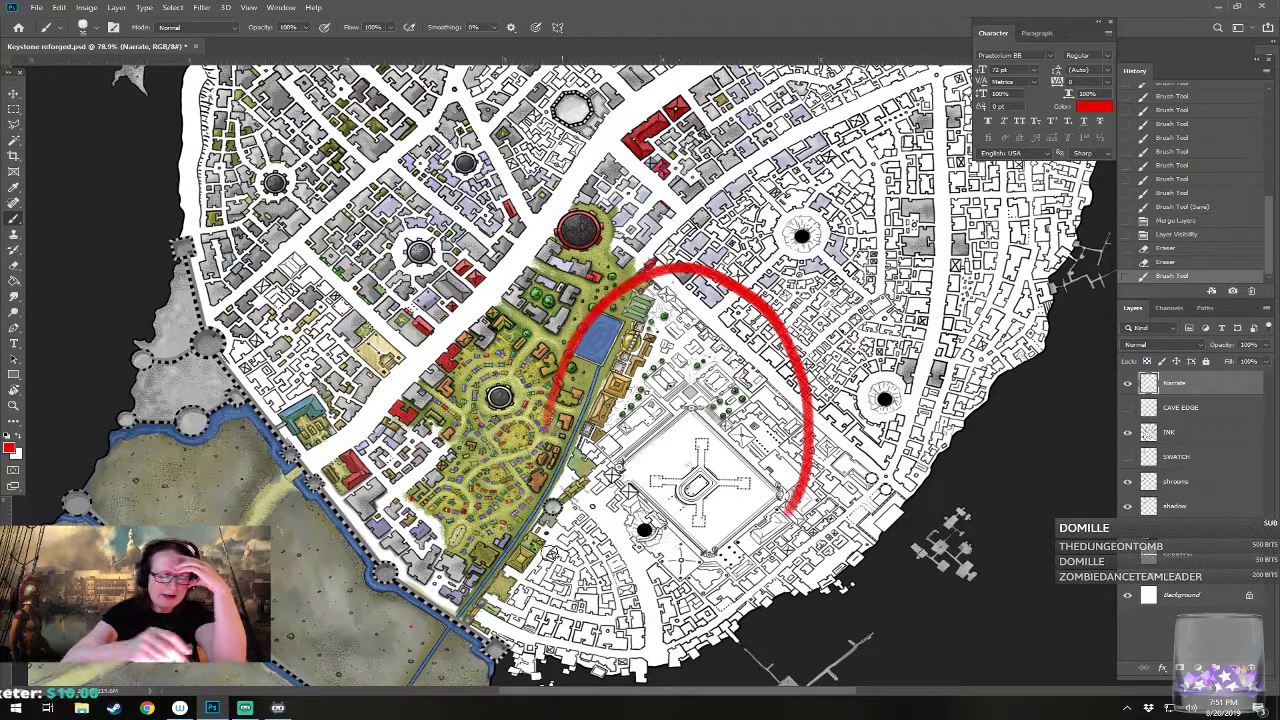
mouse_move(512, 508)
mouse_down()
mouse_move(470, 600)
mouse_move(545, 662)
mouse_up()
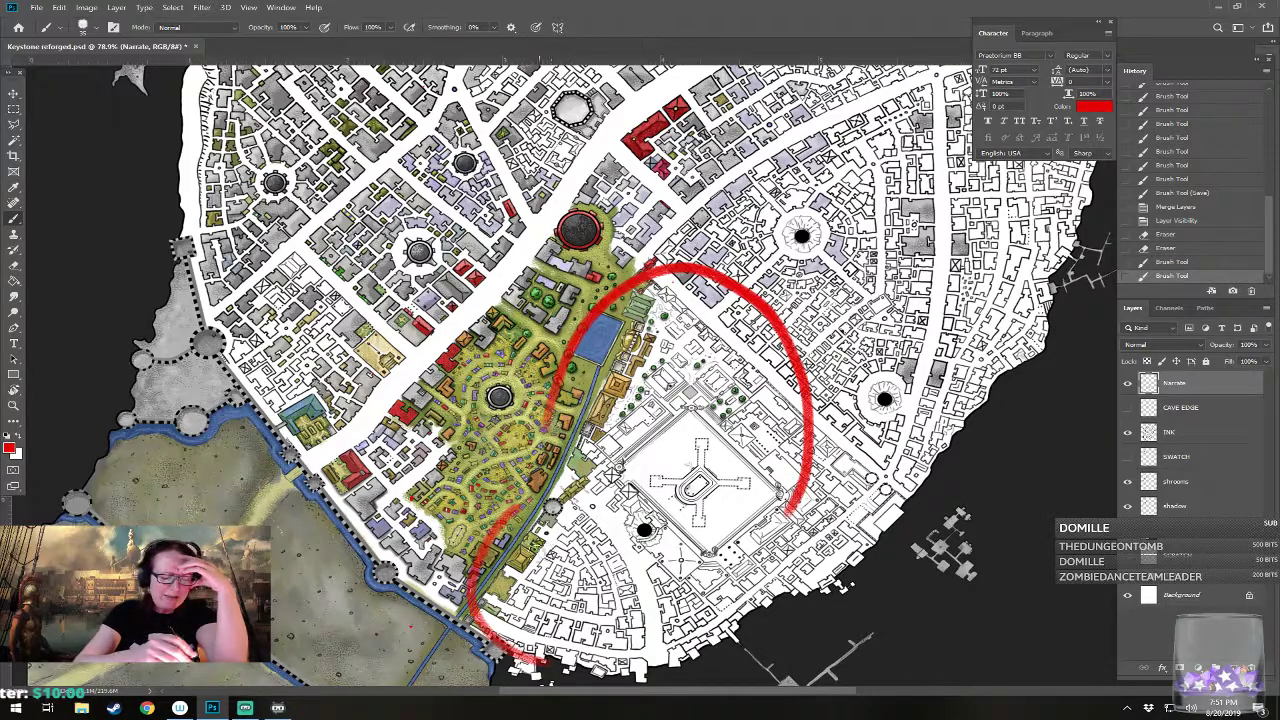
drag(532, 550, 583, 622)
drag(586, 567, 548, 606)
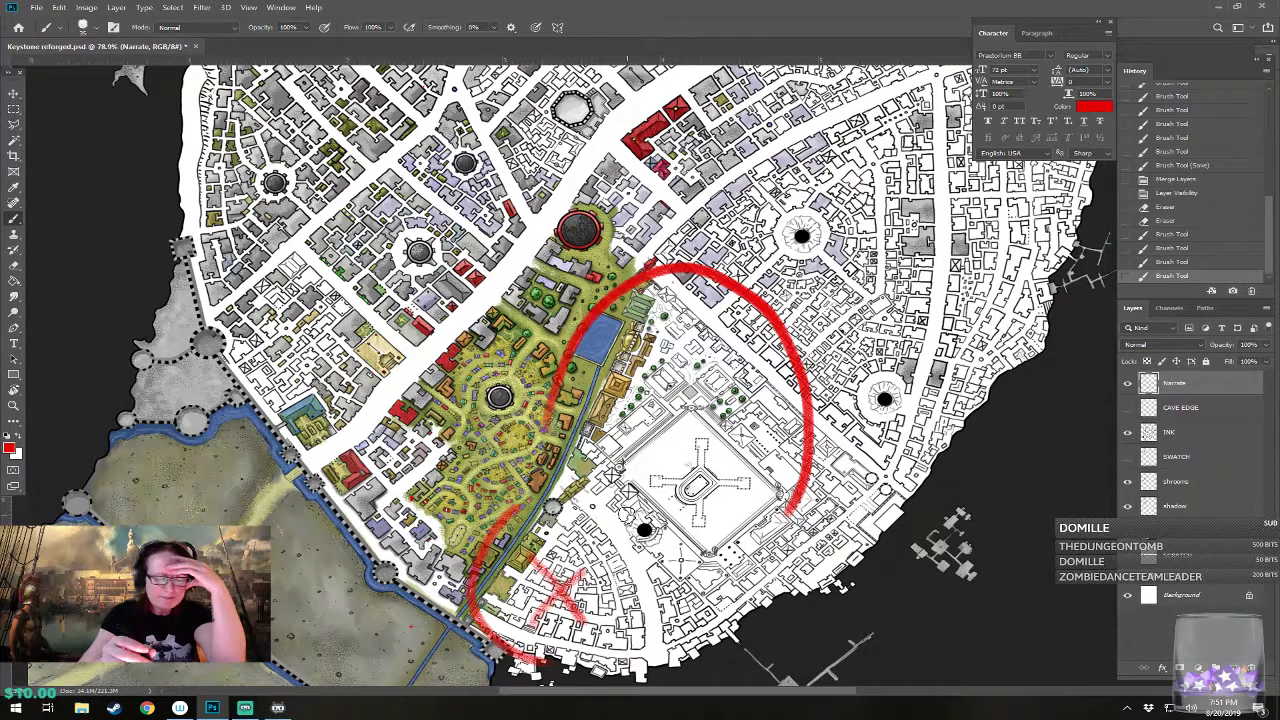
drag(714, 196, 696, 305)
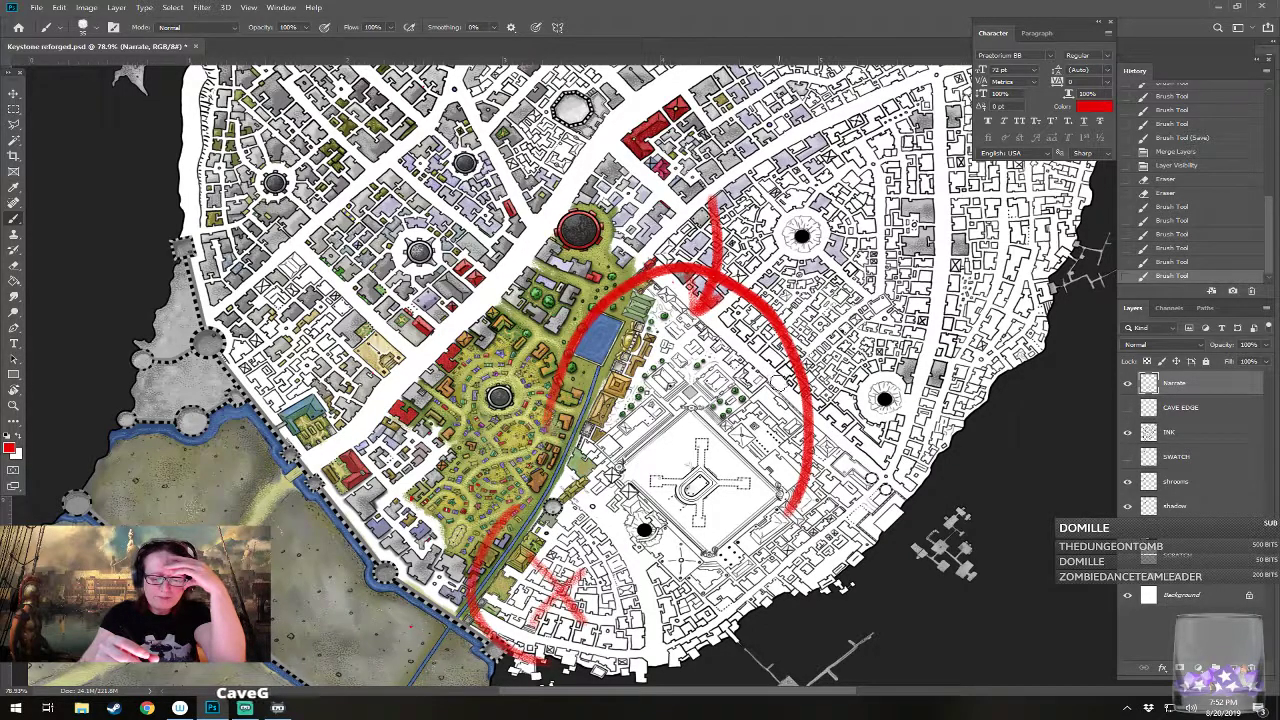
mouse_move(711, 412)
mouse_down()
mouse_move(640, 428)
mouse_move(765, 445)
mouse_move(700, 408)
mouse_up()
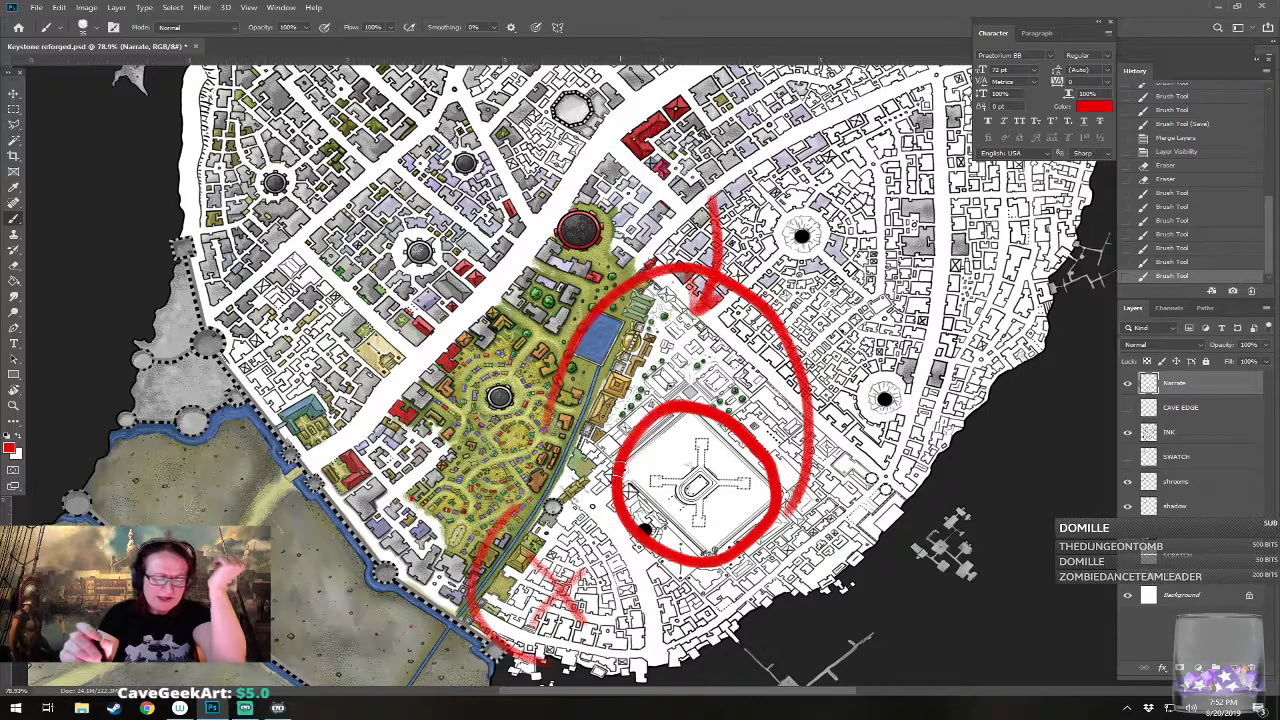
Step: Hide the Narrate layer and try to paint on the southern part of the map
click(1128, 383)
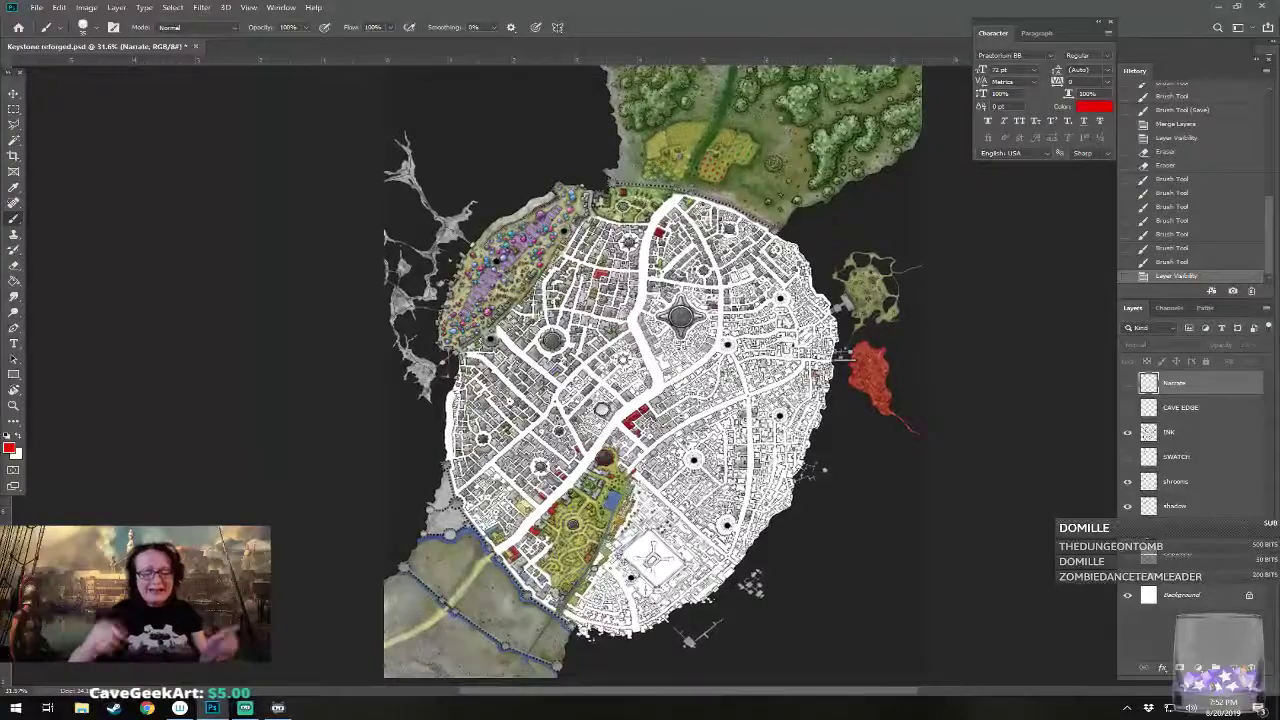
scroll(570, 622, up, 2)
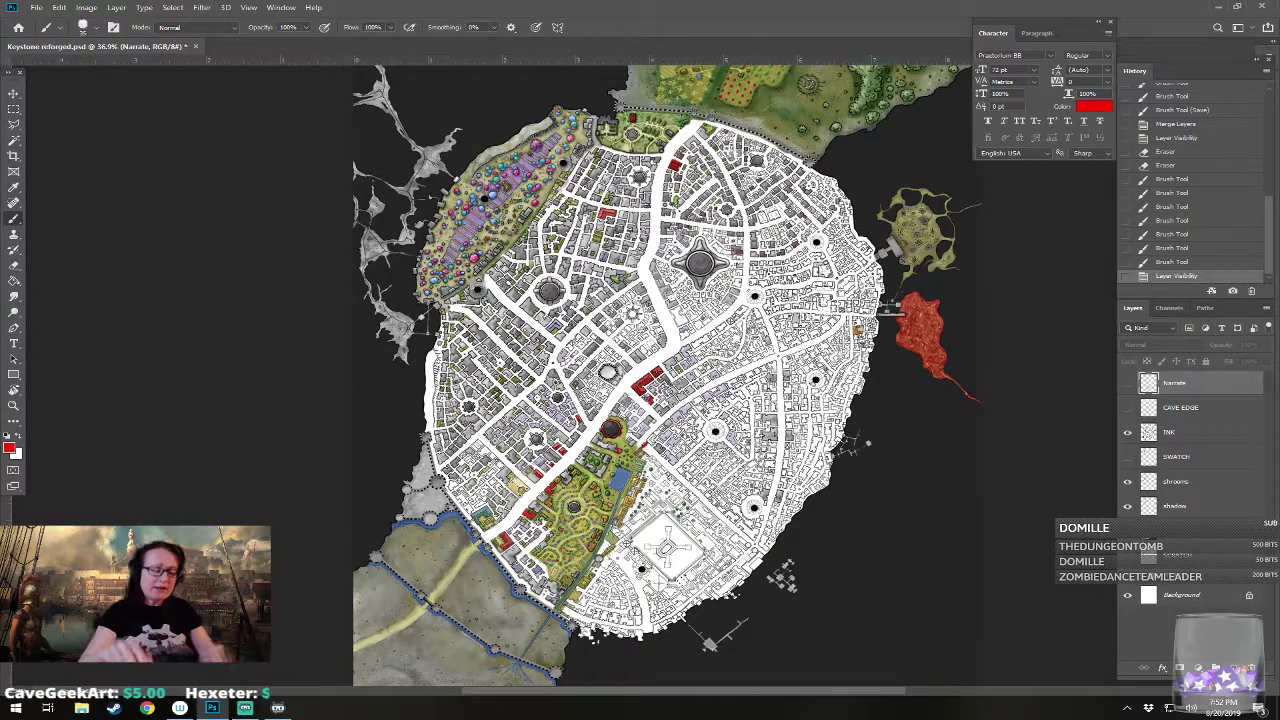
scroll(658, 522, up, 5)
click(557, 648)
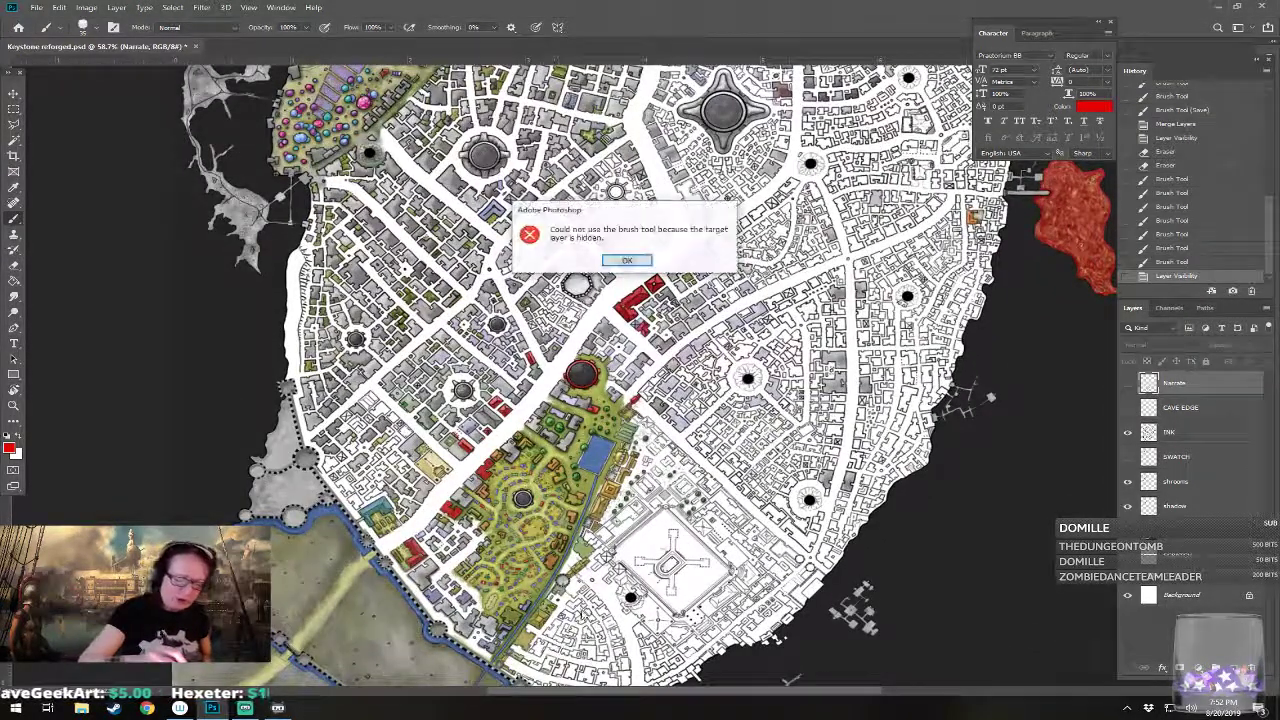
click(626, 260)
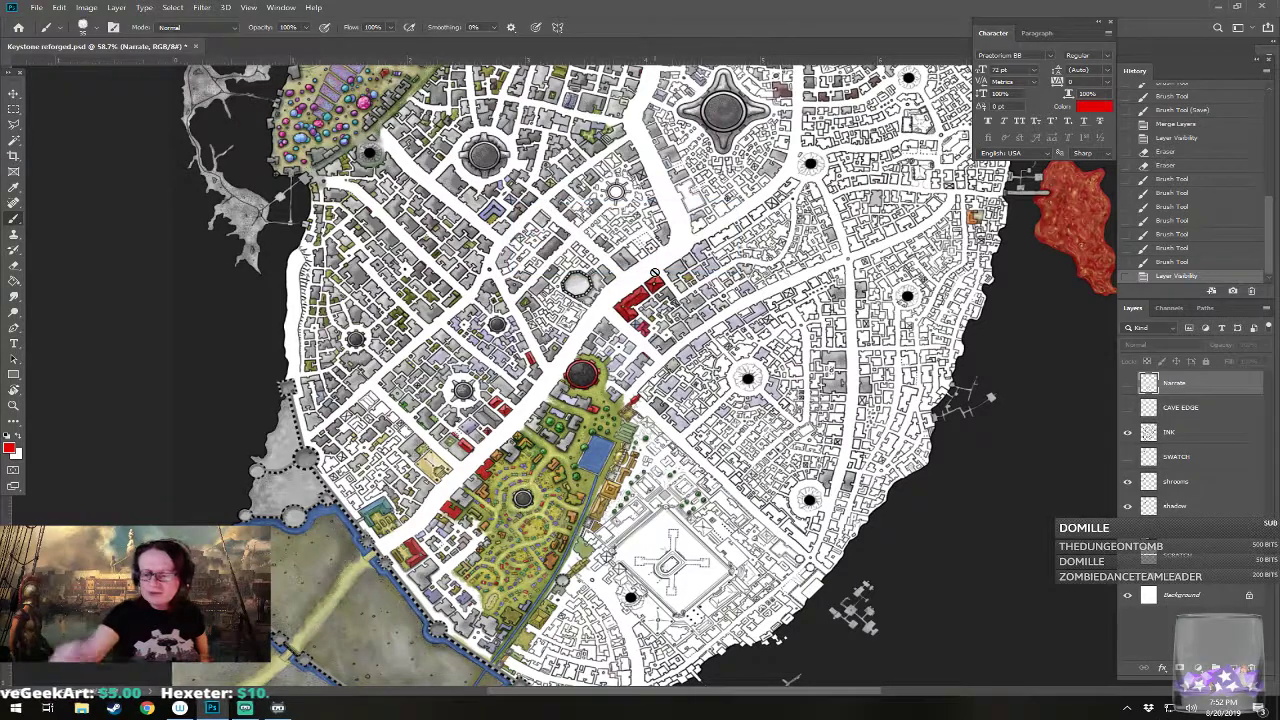
Step: Show the Narrate layer, select the whole canvas and clear all of the layer's red annotations
click(1128, 383)
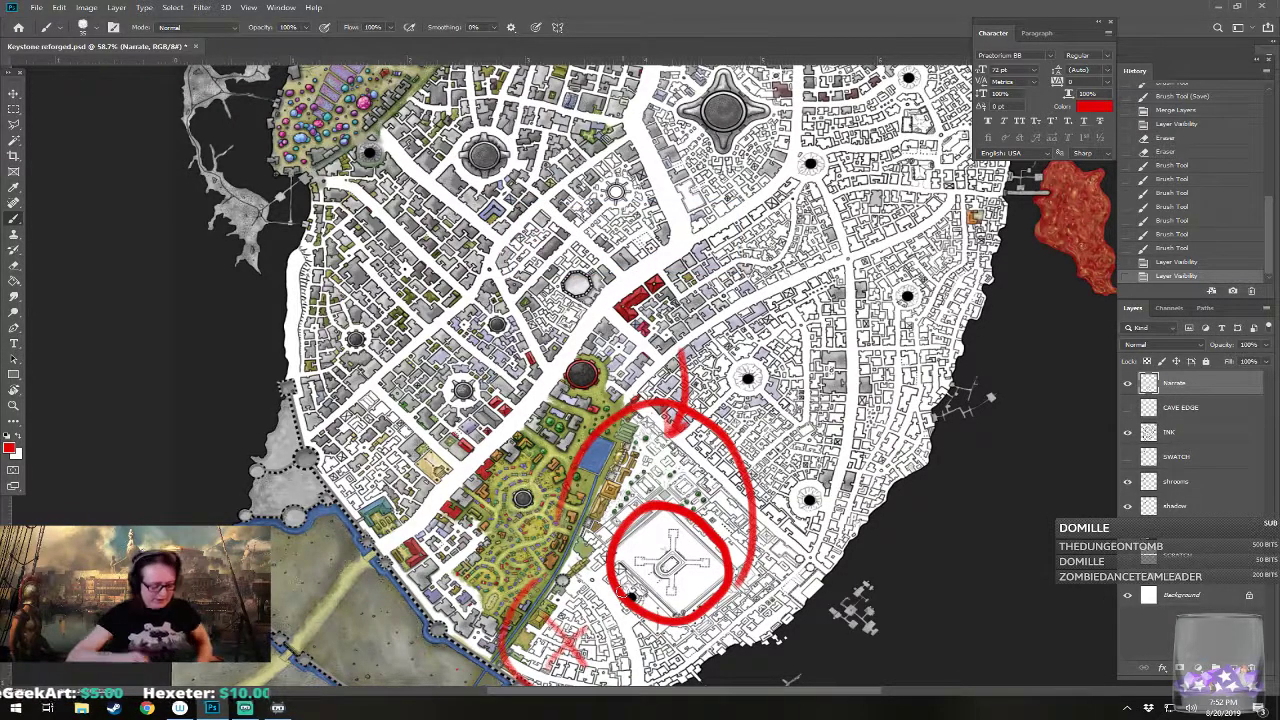
key(ctrl+a)
key(Delete)
Step: Draw a red line east of the canal and red arcs around the neighbourhoods along the main avenue
mouse_move(541, 652)
mouse_down()
mouse_move(611, 563)
mouse_move(670, 446)
mouse_up()
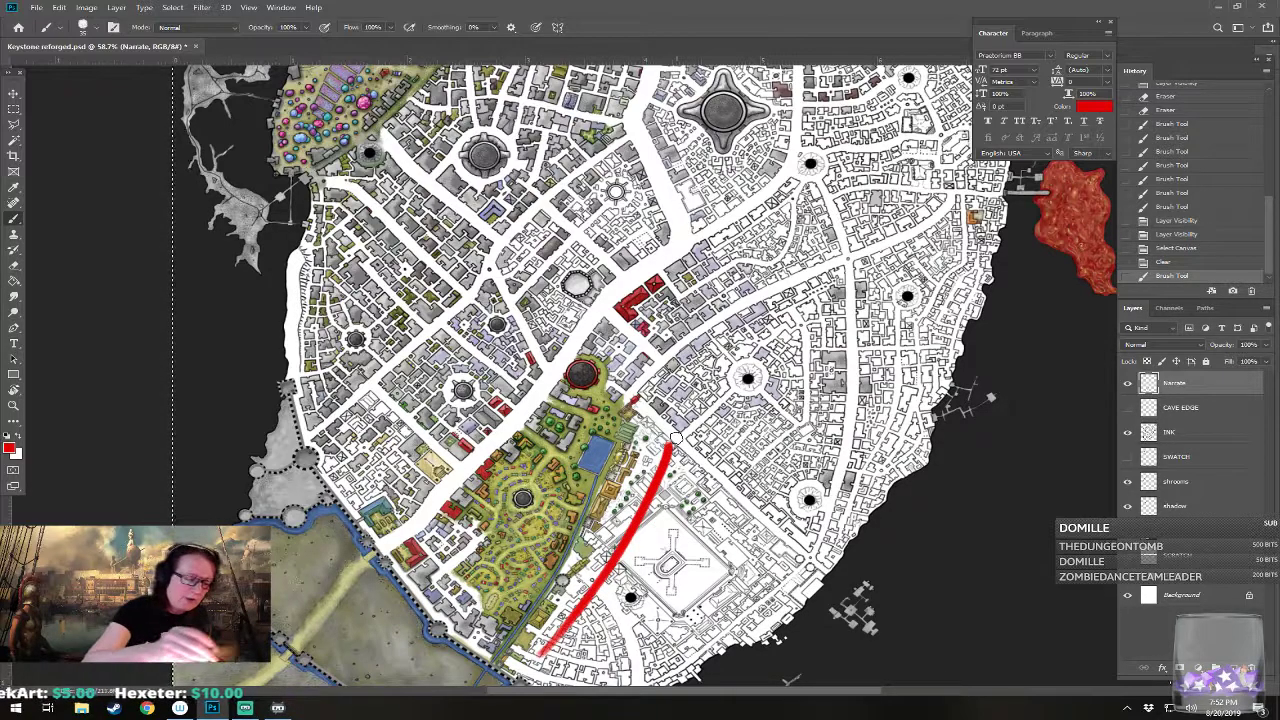
mouse_move(348, 405)
mouse_down()
mouse_move(304, 490)
mouse_move(398, 541)
mouse_move(450, 470)
mouse_move(425, 440)
mouse_up()
mouse_move(400, 540)
mouse_down()
mouse_move(398, 596)
mouse_move(505, 555)
mouse_up()
mouse_move(452, 336)
mouse_down()
mouse_move(440, 455)
mouse_move(500, 358)
mouse_up()
mouse_move(482, 285)
mouse_down()
mouse_move(550, 385)
mouse_move(540, 320)
mouse_up()
mouse_move(510, 215)
mouse_down()
mouse_move(500, 305)
mouse_move(588, 325)
mouse_move(605, 313)
mouse_move(607, 395)
mouse_move(655, 325)
mouse_up()
mouse_move(630, 280)
mouse_down()
mouse_move(727, 318)
mouse_move(750, 300)
mouse_up()
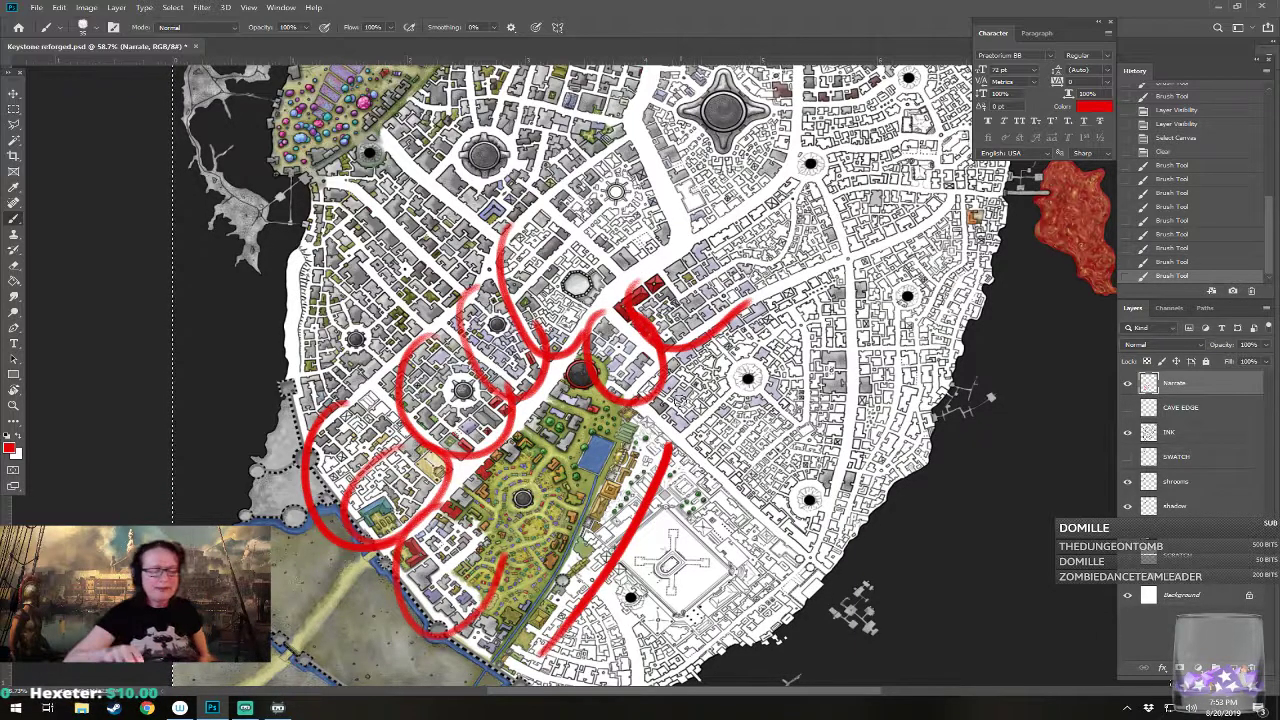
Step: Clear the red line and neighbourhood arcs from the Narrate layer
drag(620, 400, 660, 396)
key(a)
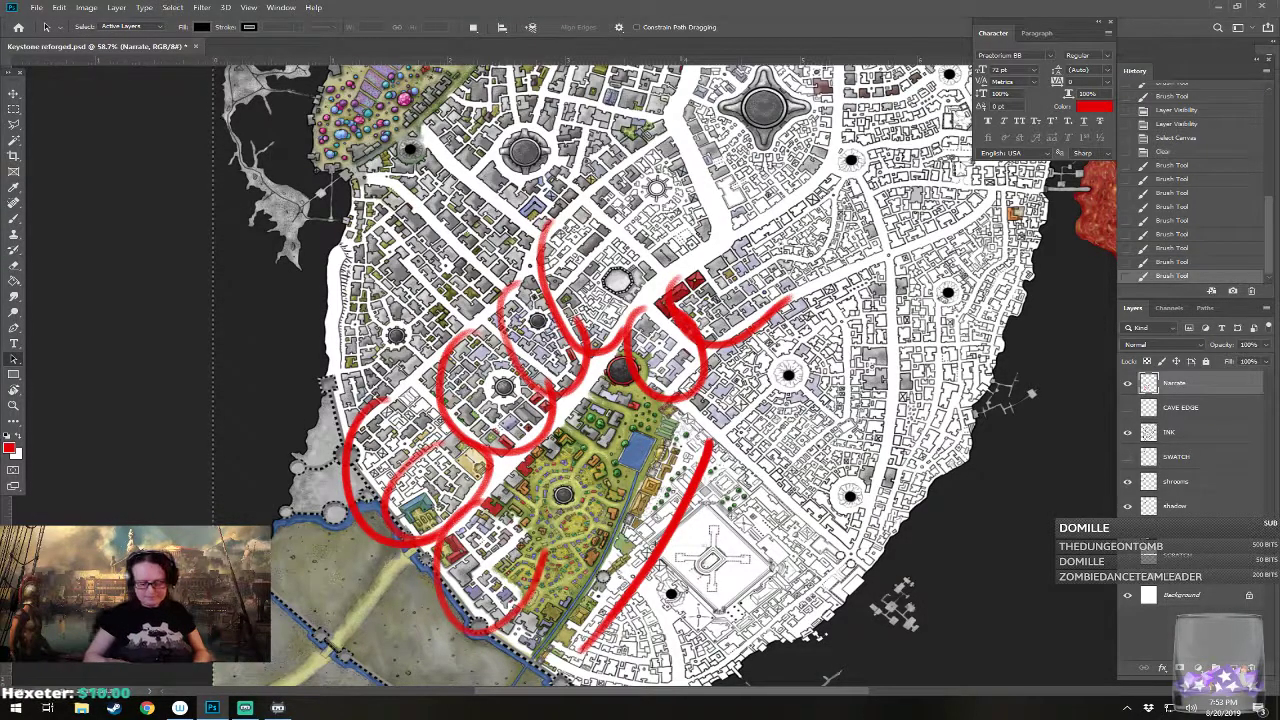
key(Delete)
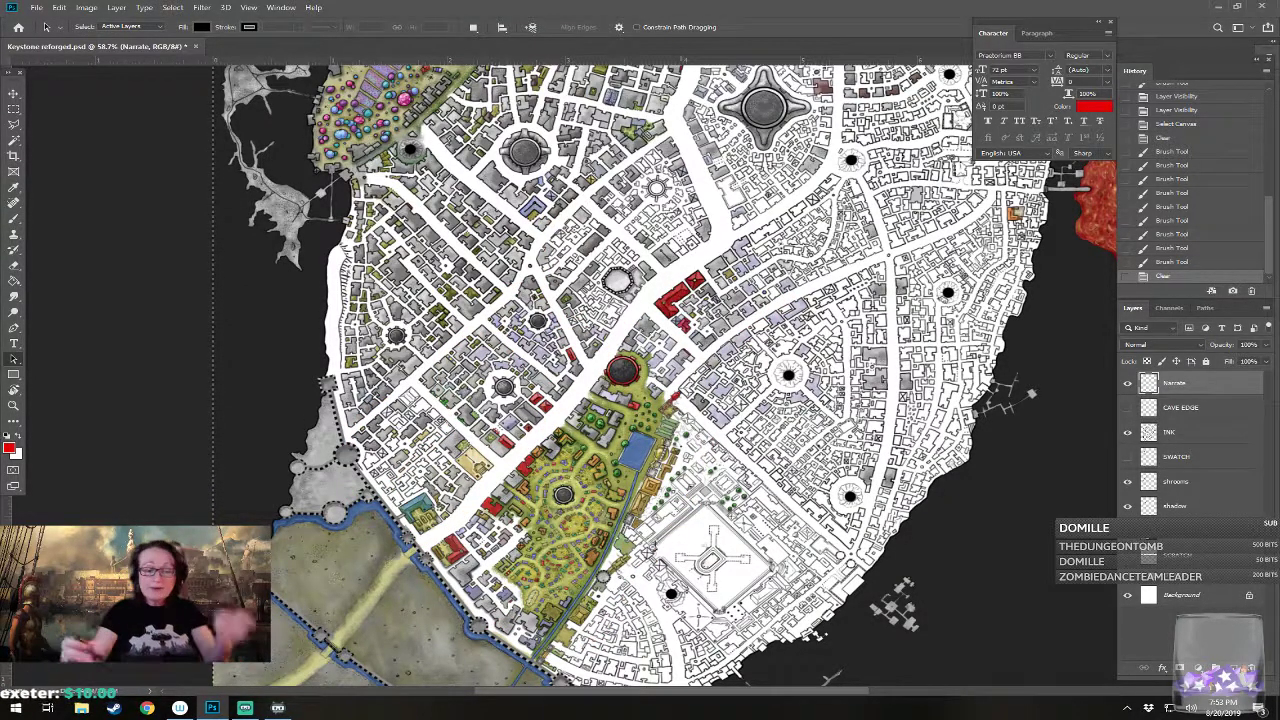
scroll(582, 638, down, 2)
scroll(541, 629, down, 2)
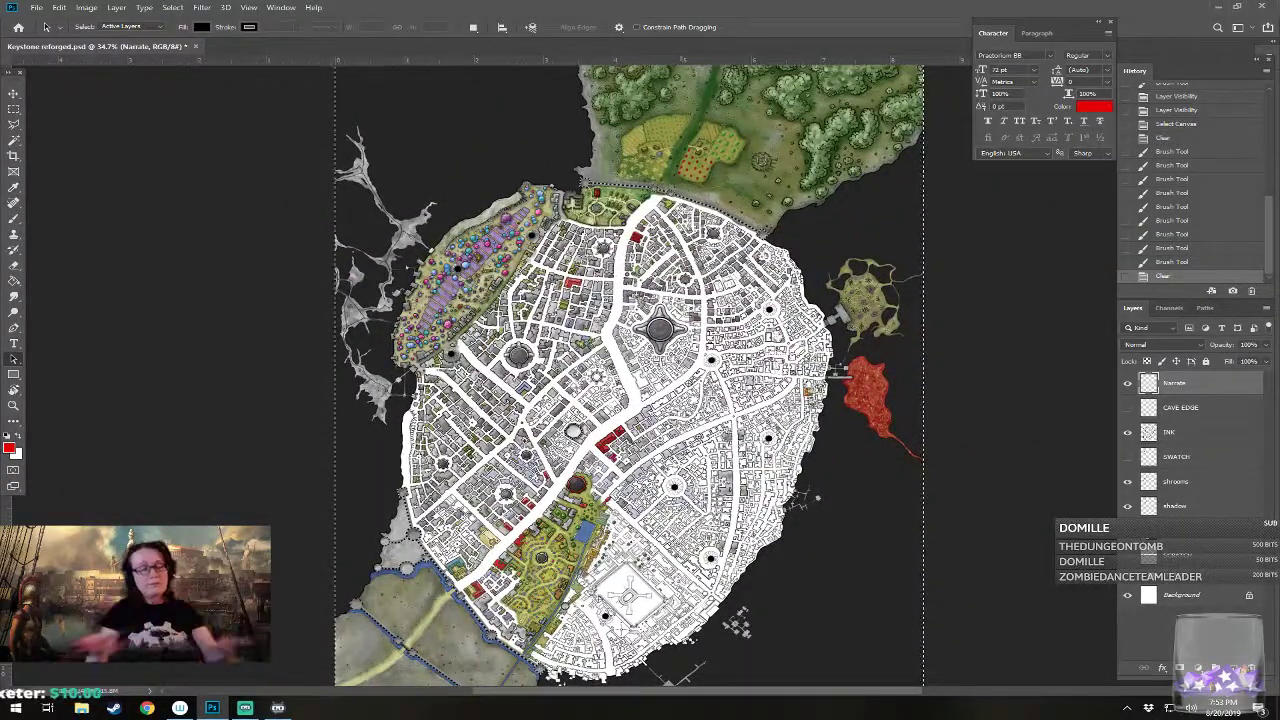